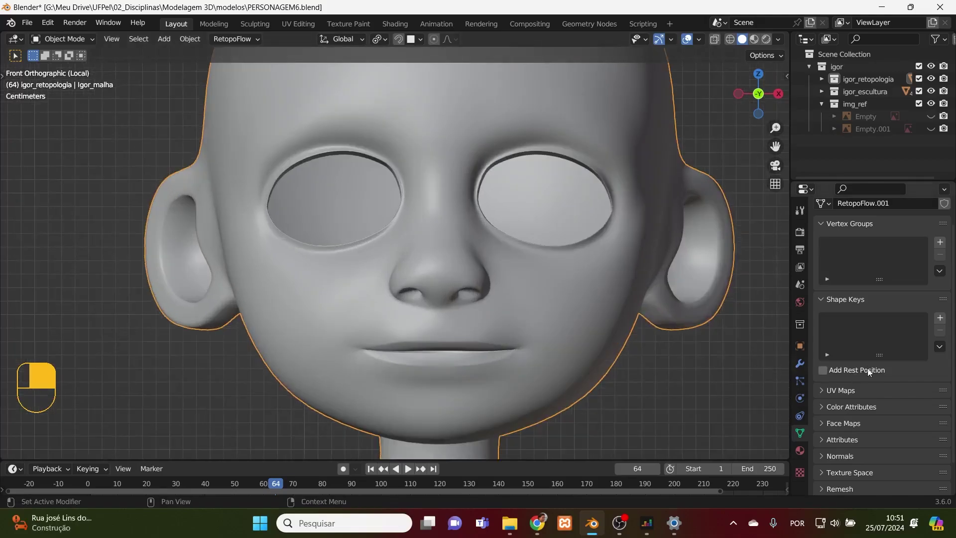
- Apply the Mirror modifier on the Igor_malha head mesh
click(800, 363)
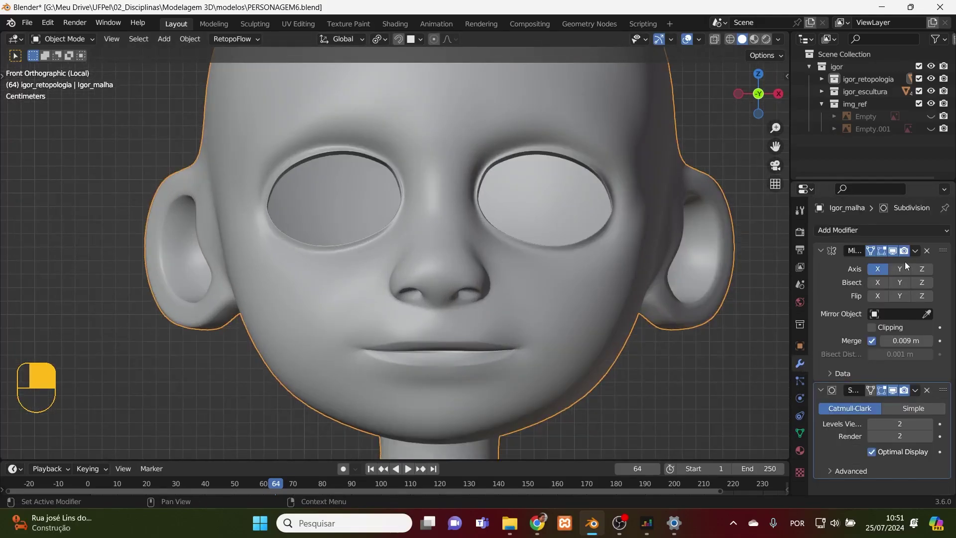
click(915, 251)
click(873, 262)
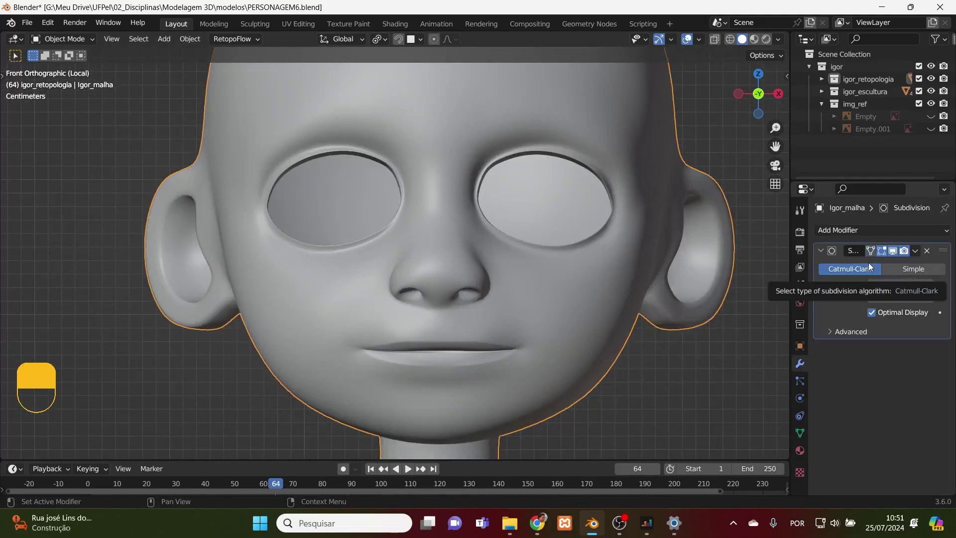
- Extrude the mouth opening's edge loop back into the head, about 0.083 m along Y and 0.007 m up
key(Tab)
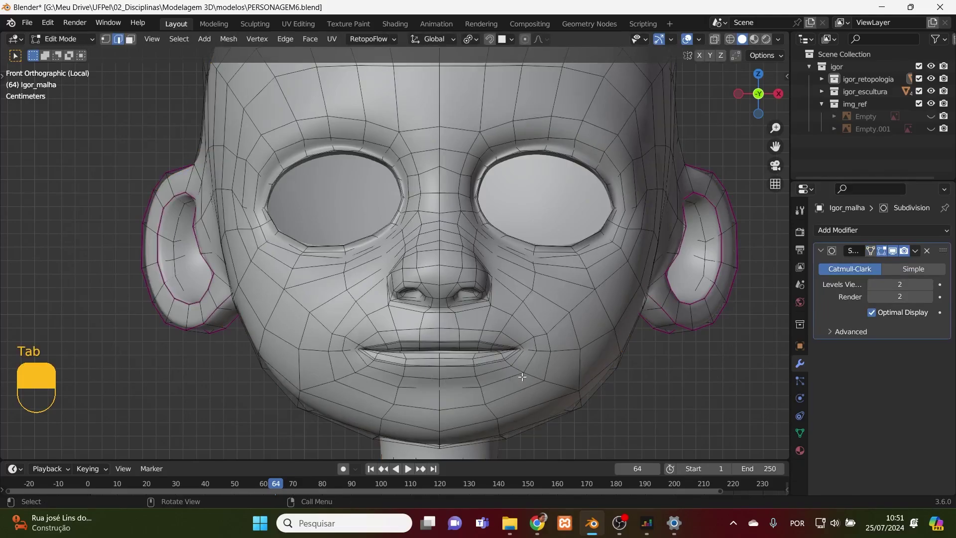
alt+click(448, 351)
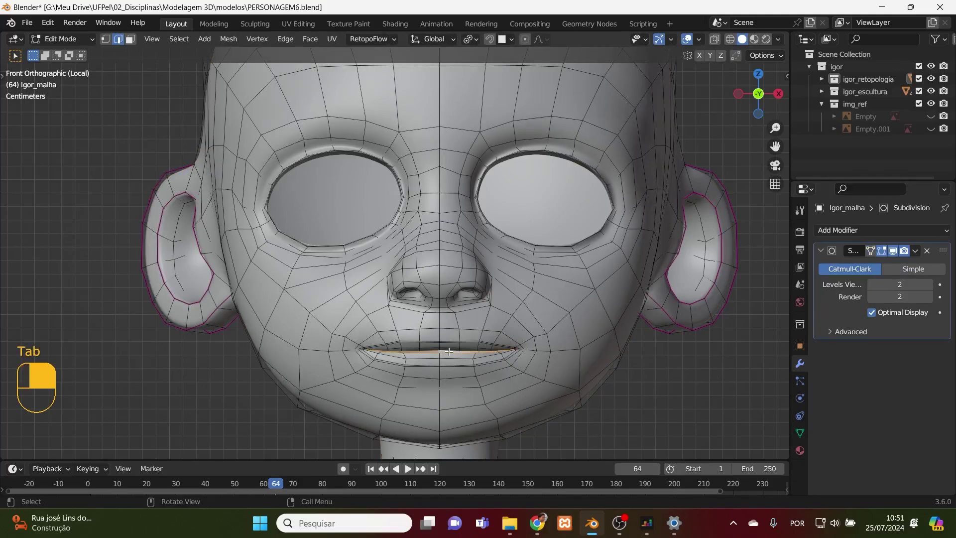
key(KP_3)
key(alt+z)
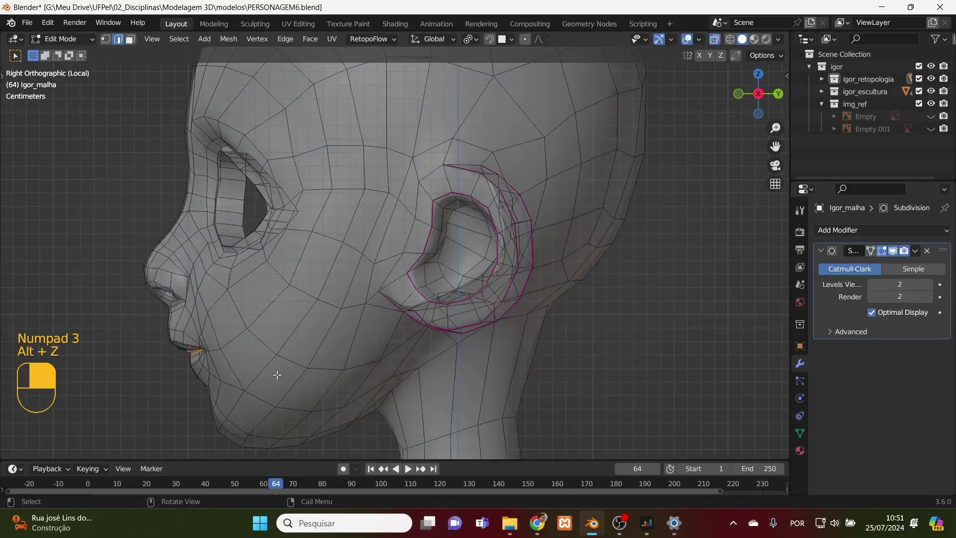
key(e)
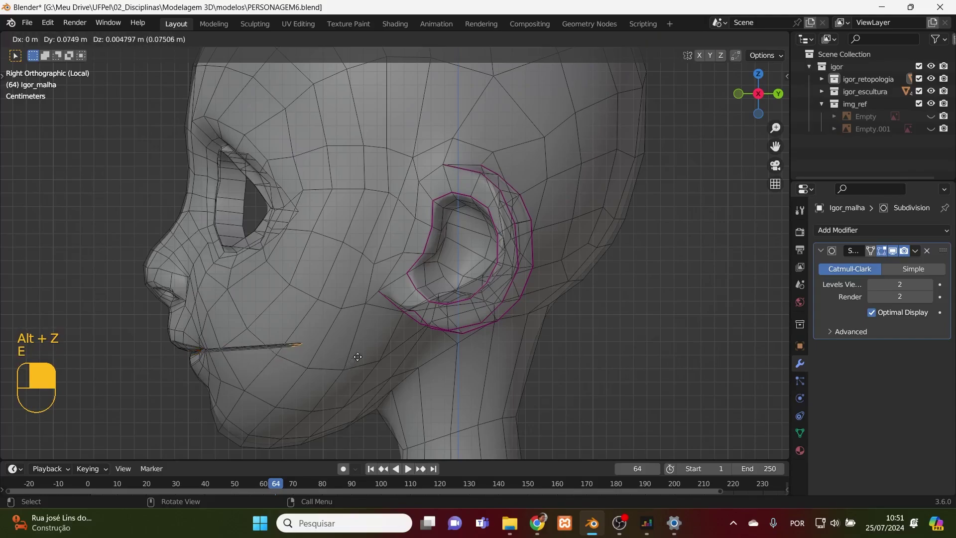
click(369, 354)
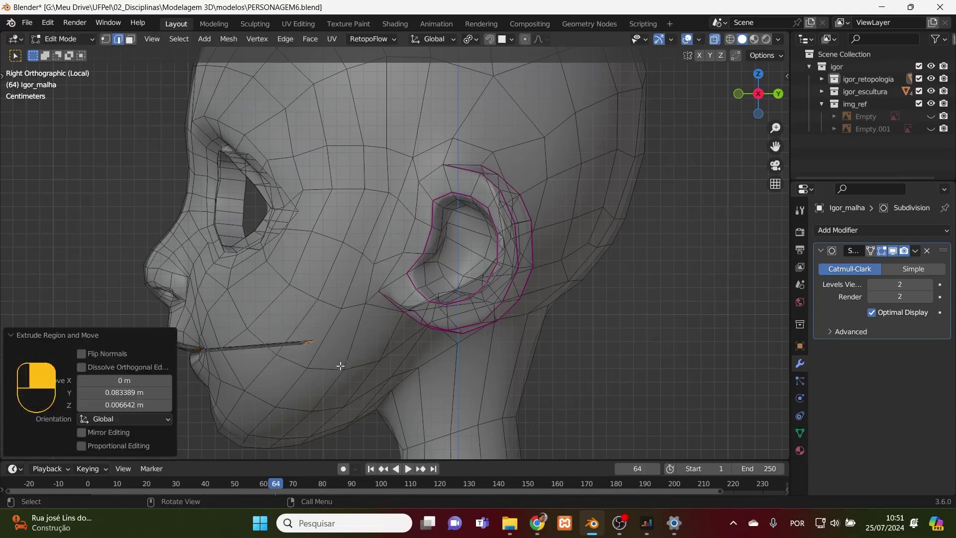
- Scale the extruded mouth loop by about 10.7 along Z and round it with the LoopTools Circle operation
key(s)
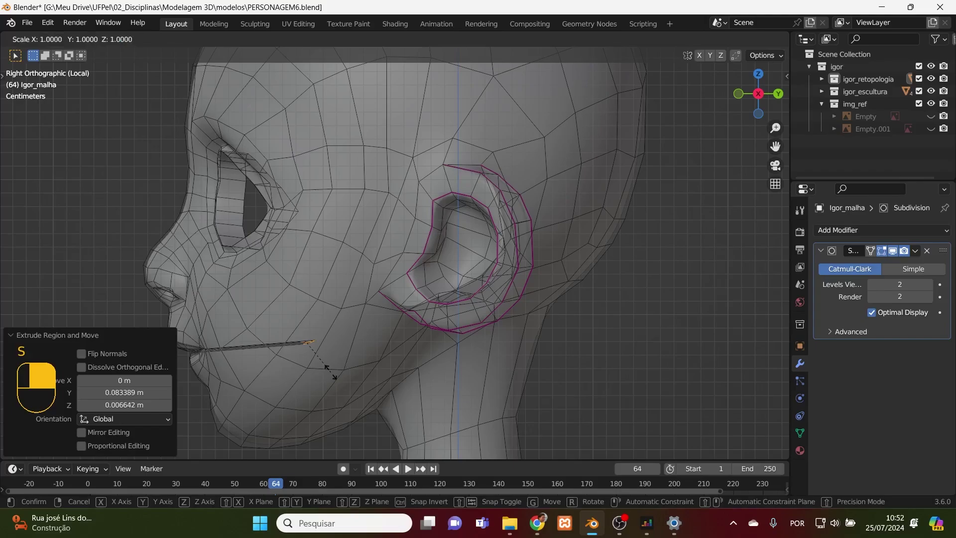
key(z)
click(329, 351)
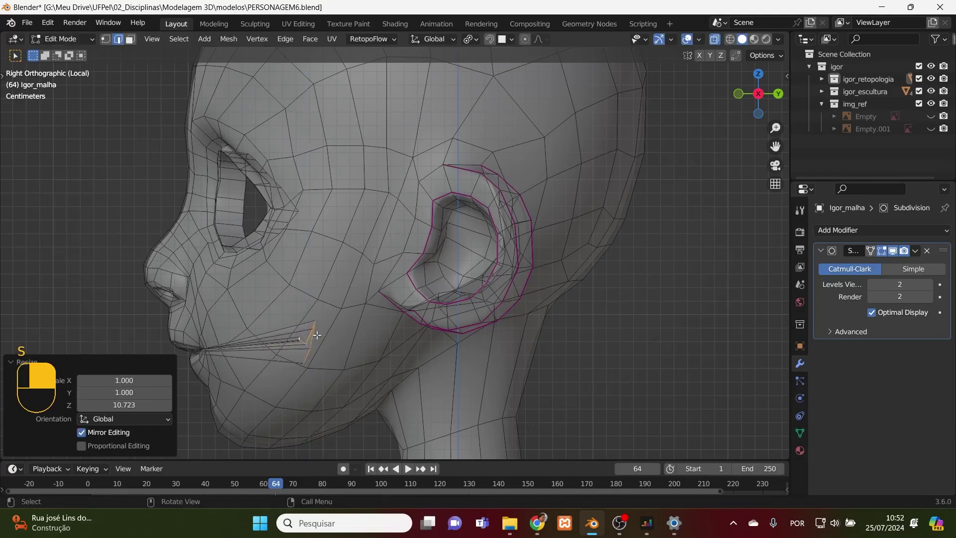
right_click(317, 335)
mouse_move(306, 91)
click(366, 104)
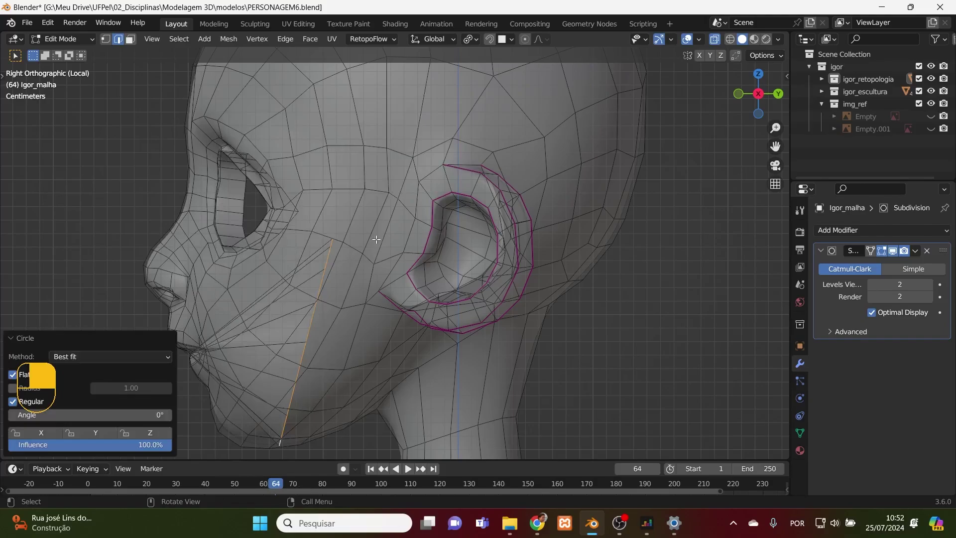
- Rotate the circular mouth loop by about -21.4° in side view and scale it uniformly to about 0.587
key(r)
click(355, 257)
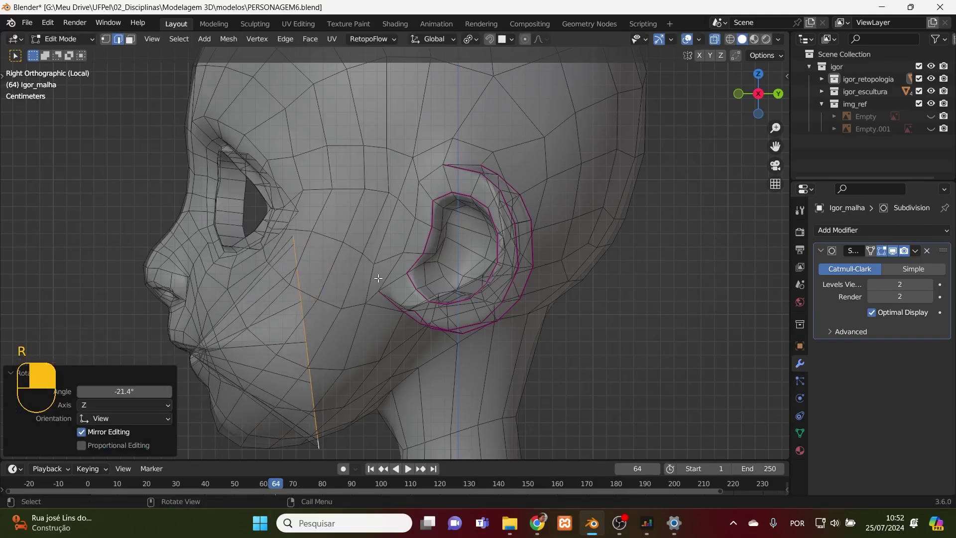
key(s)
click(343, 296)
- Widen the circular mouth loop along X by a factor of about 1.94
key(KP_1)
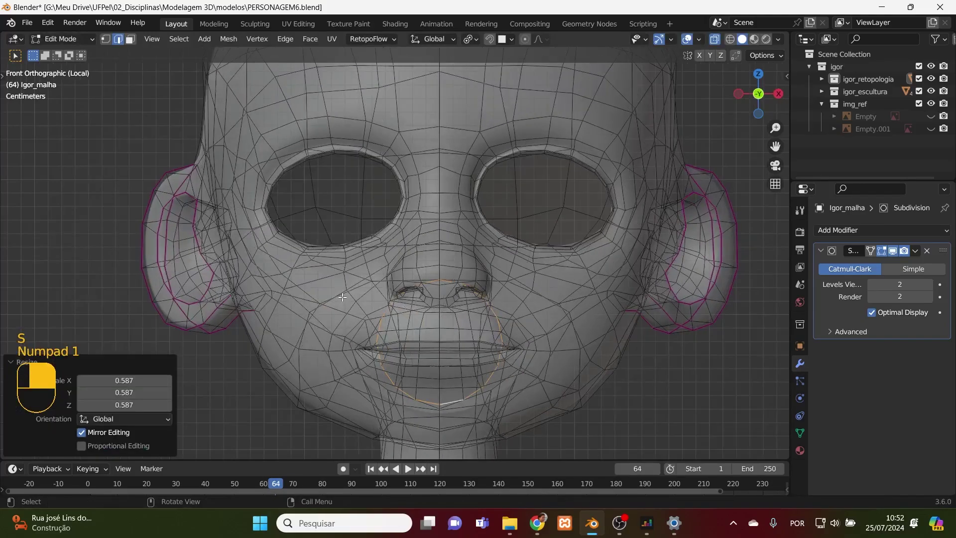
key(s)
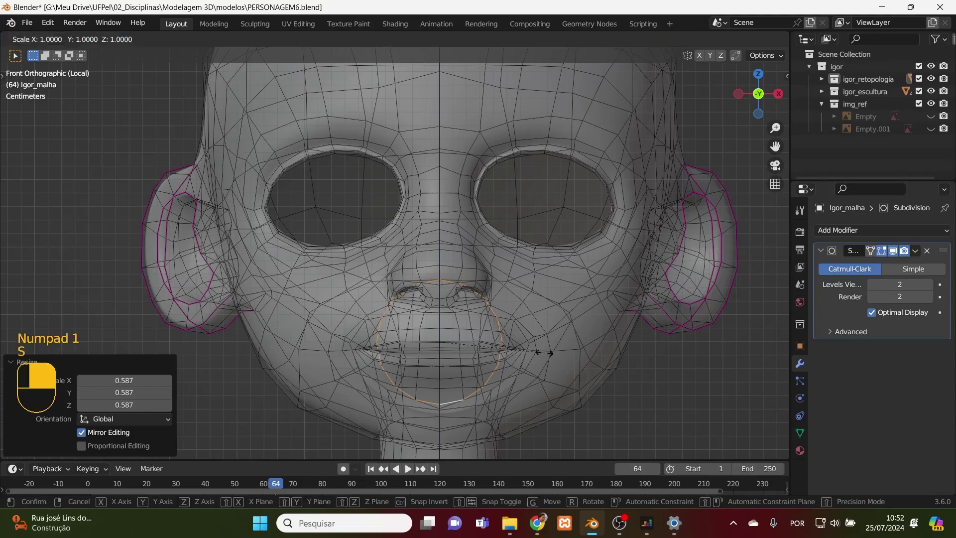
key(x)
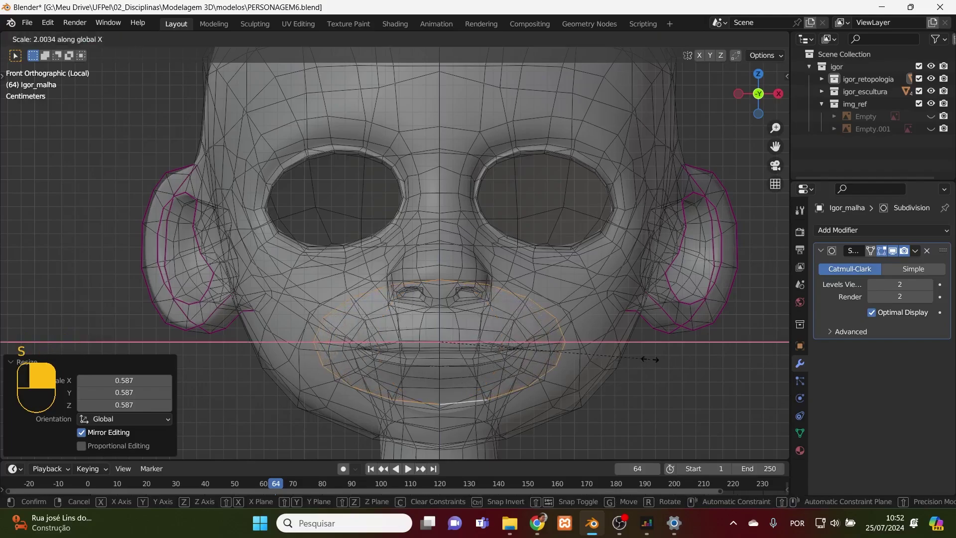
click(643, 359)
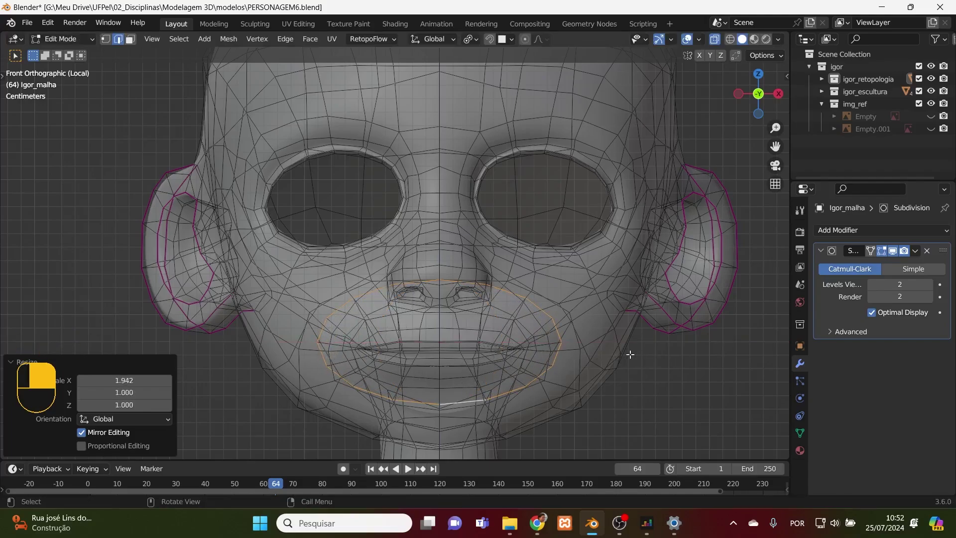
- Move the inner mouth loop about 0.047 m forward toward the lips and scale it to about 0.886
key(KP_3)
key(g)
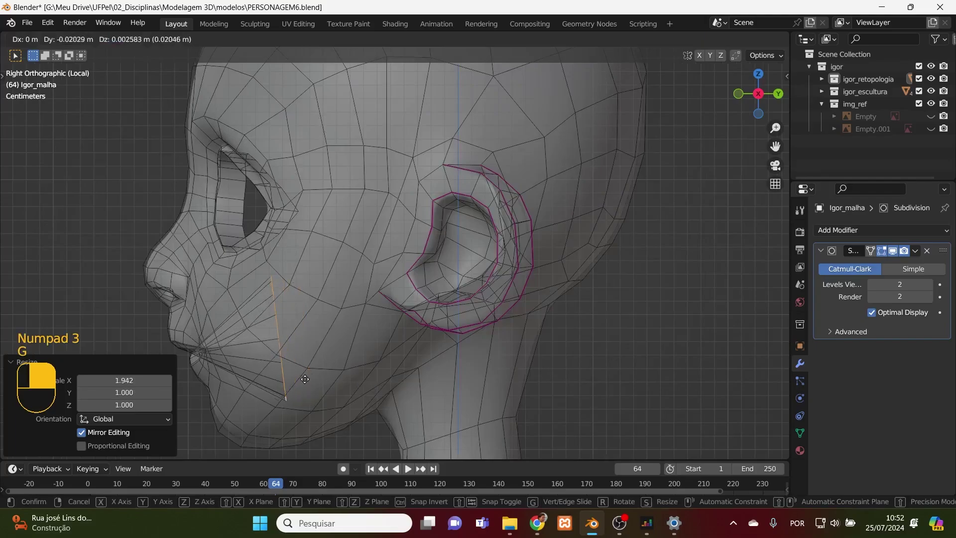
click(279, 386)
key(s)
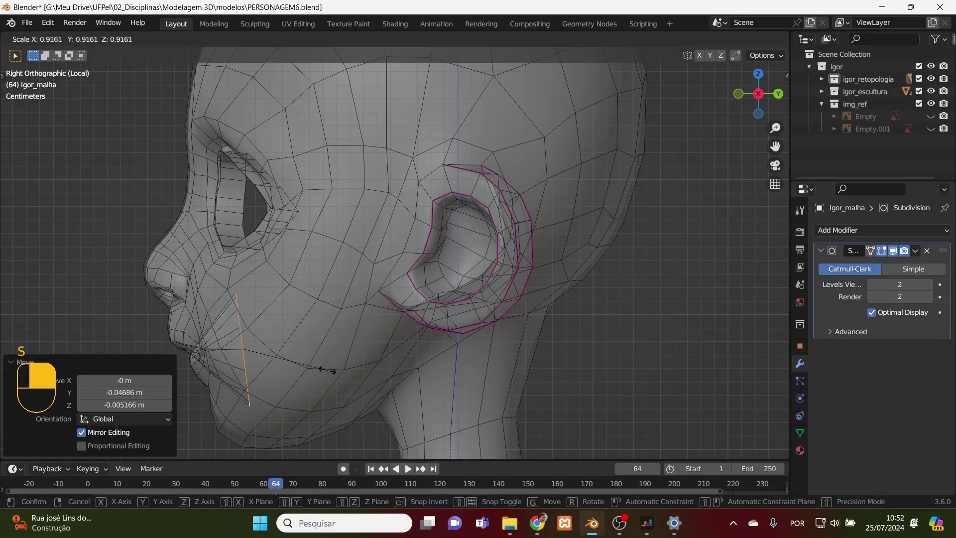
click(284, 385)
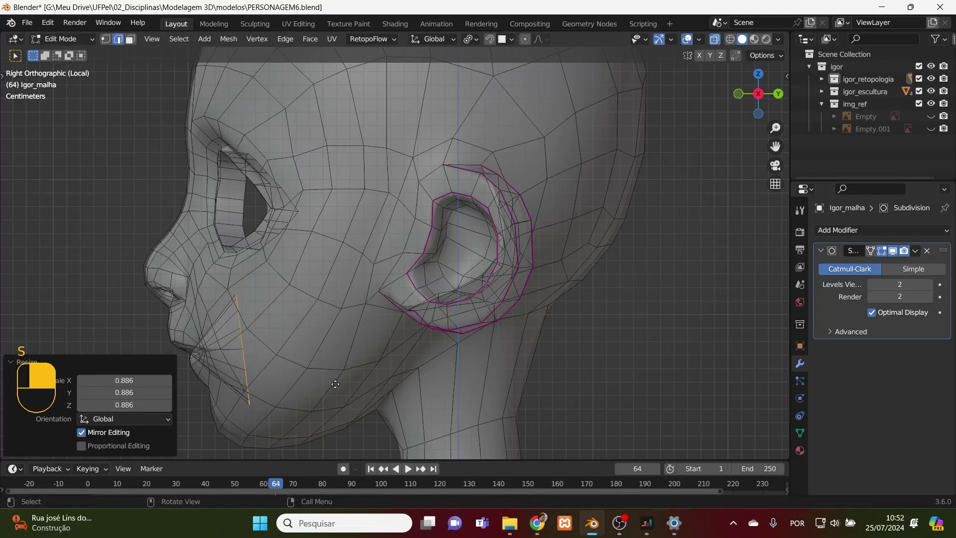
- Extrude the inner mouth loop about 0.061 m farther back and rotate the new loop about 6.9° to stand vertical
key(e)
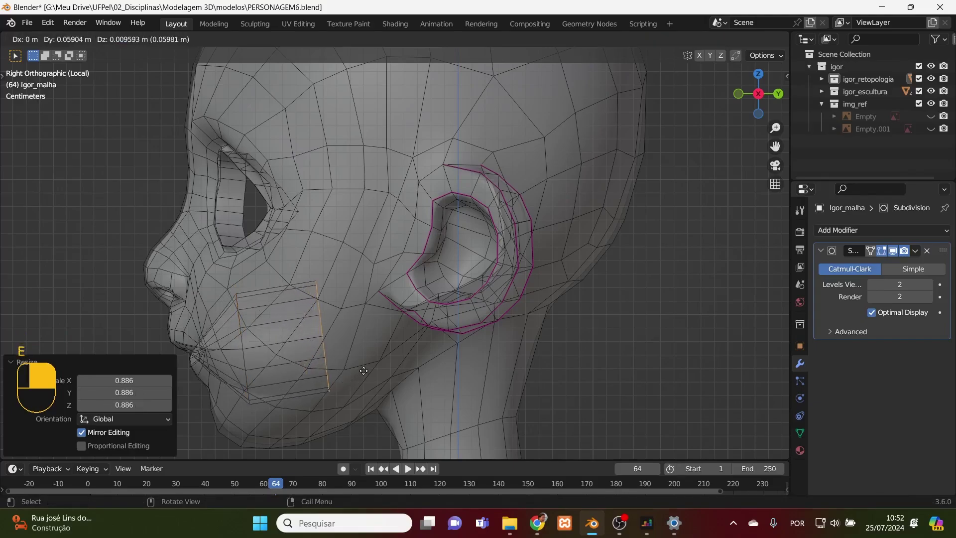
click(366, 374)
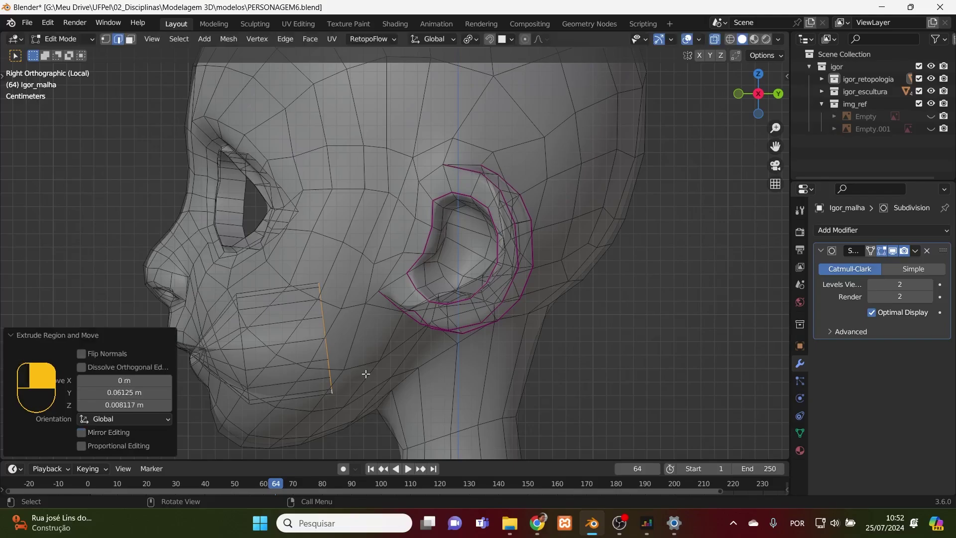
key(r)
click(407, 350)
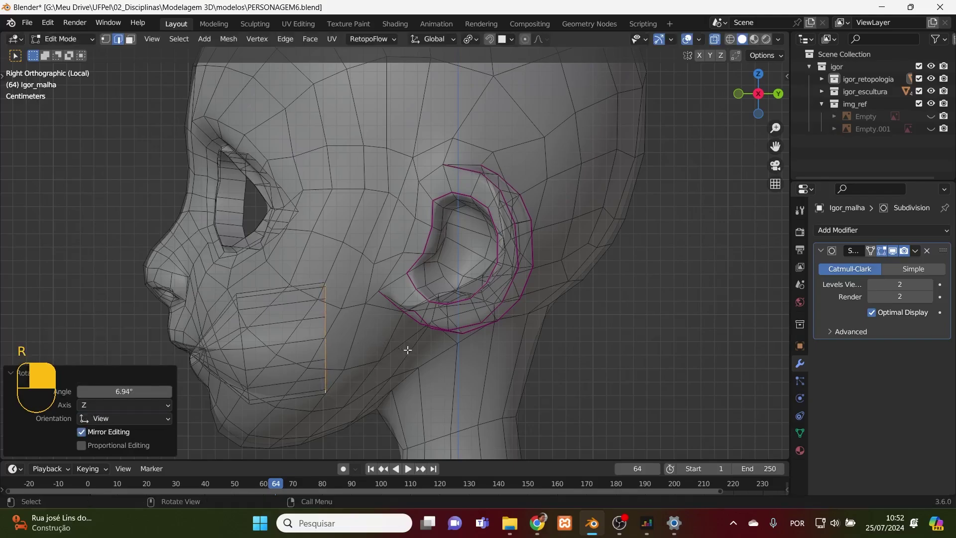
- Shift the vertical rear loop of the mouth cavity about 0.004 m forward and scale it to about 1.117
key(g)
click(361, 355)
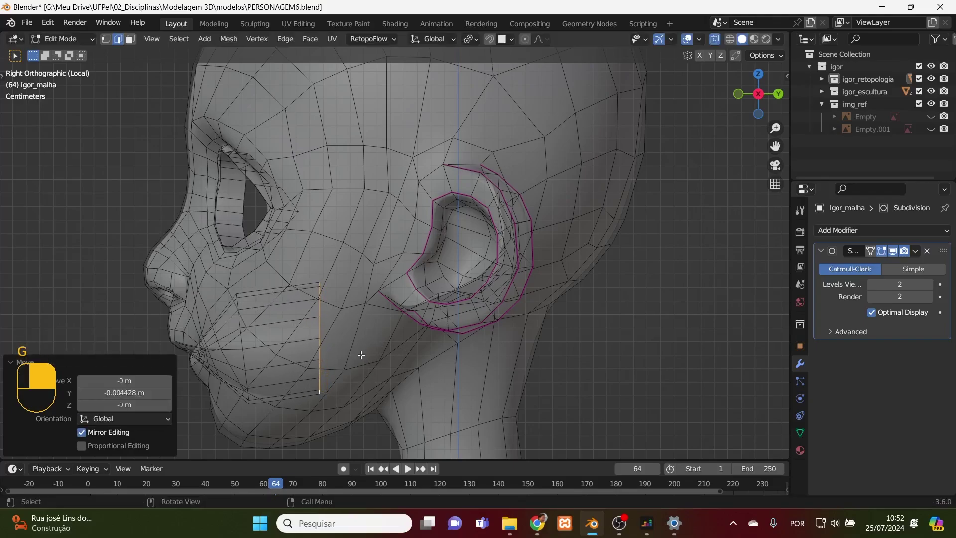
key(s)
click(361, 357)
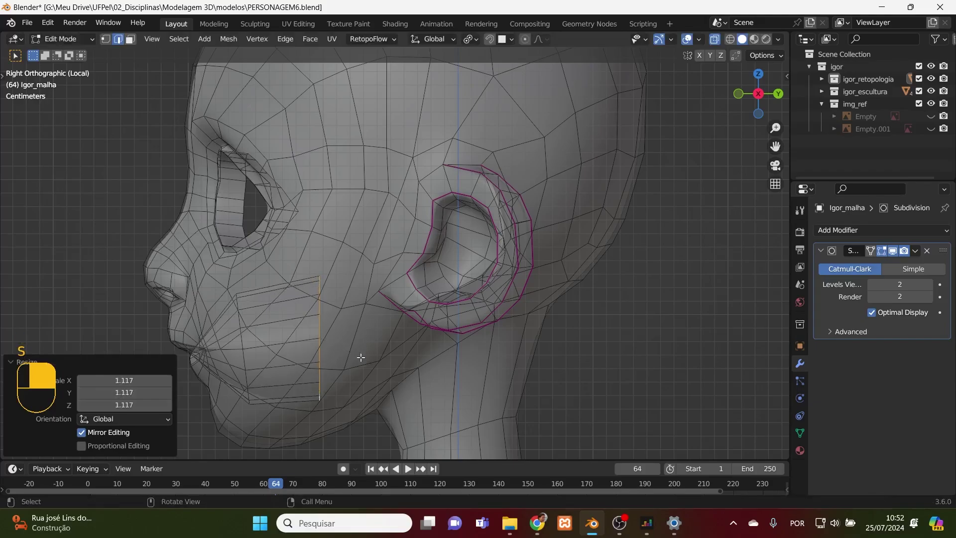
- Extrude the rear mouth loop about 0.057 m back and 0.015 m up, and rotate the new loop about 26.4°
key(e)
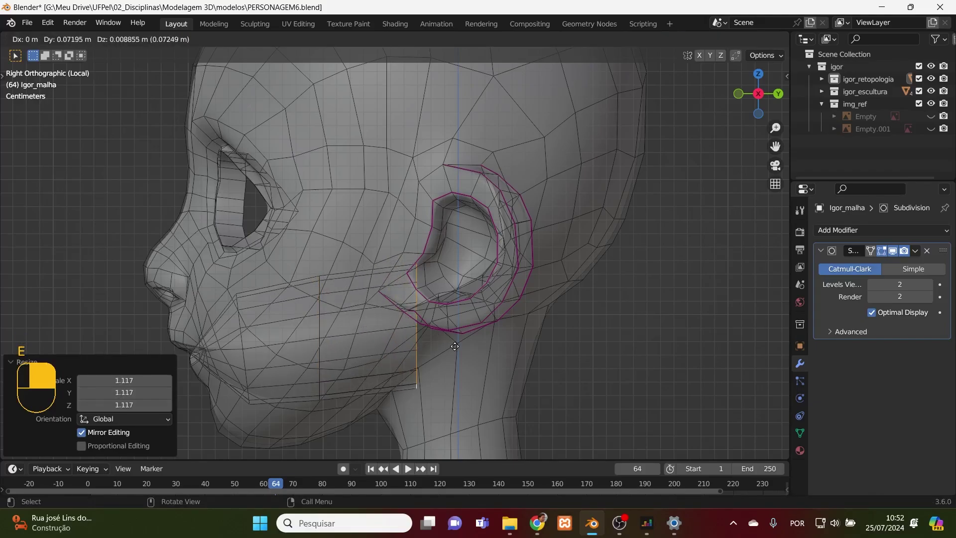
click(435, 337)
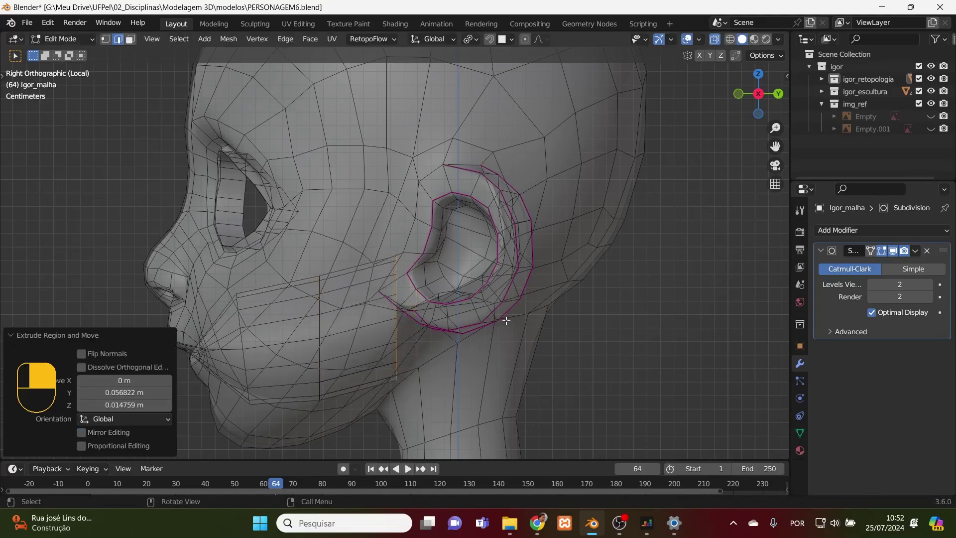
key(r)
click(515, 380)
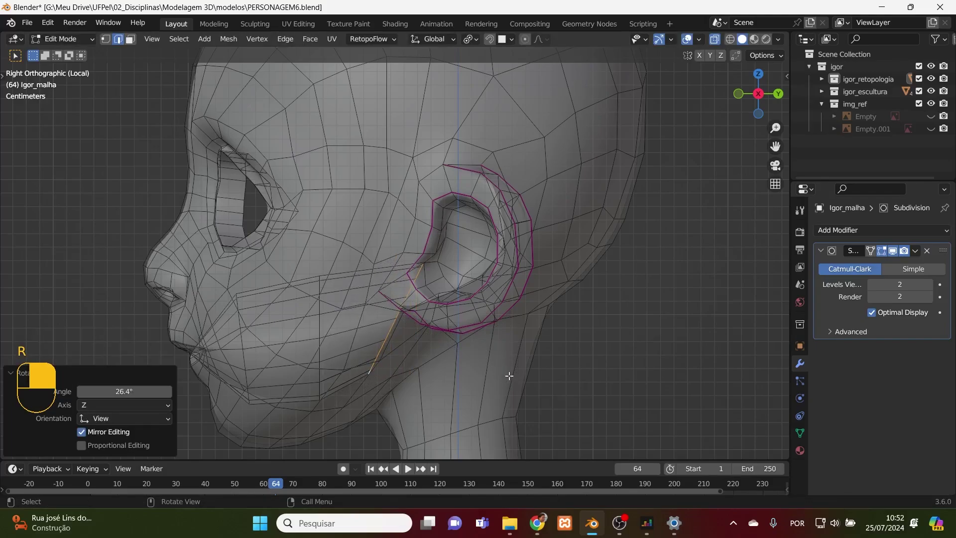
- Scale the tilted throat loop to about 0.749 and move it about 0.016 m down and 0.006 m back
key(s)
click(465, 367)
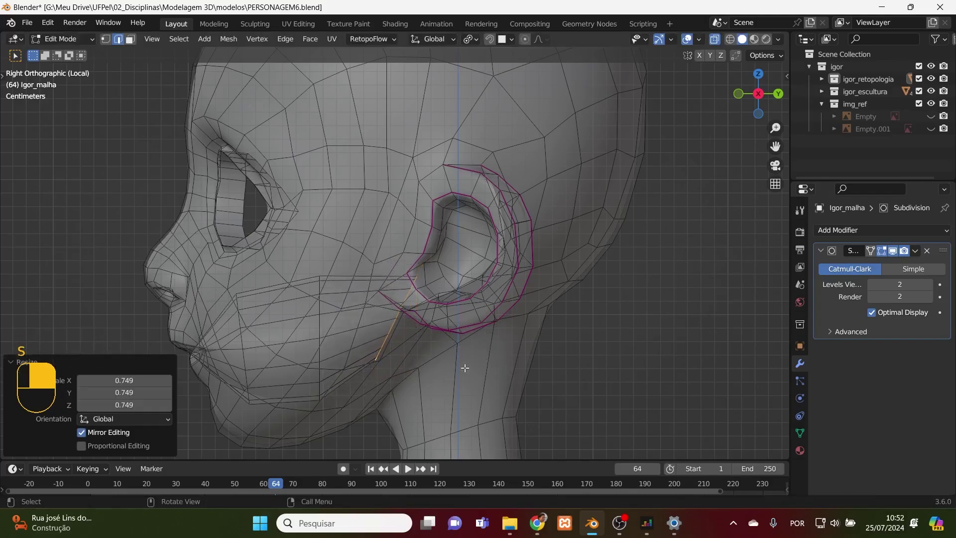
key(g)
click(441, 394)
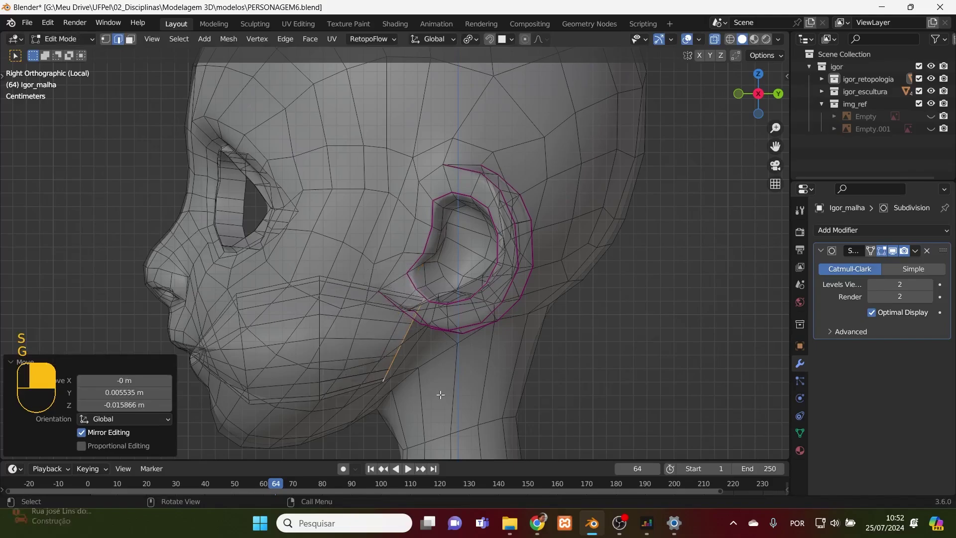
- Extrude the throat loop about 0.041 m back and 0.029 m down, rotate it about 35.9°, and lower it about 0.013 m
key(e)
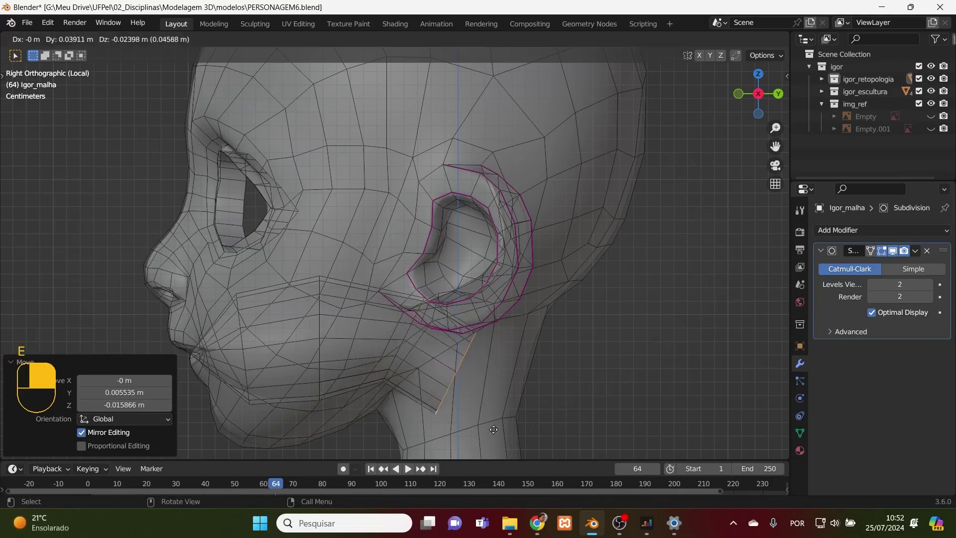
click(495, 433)
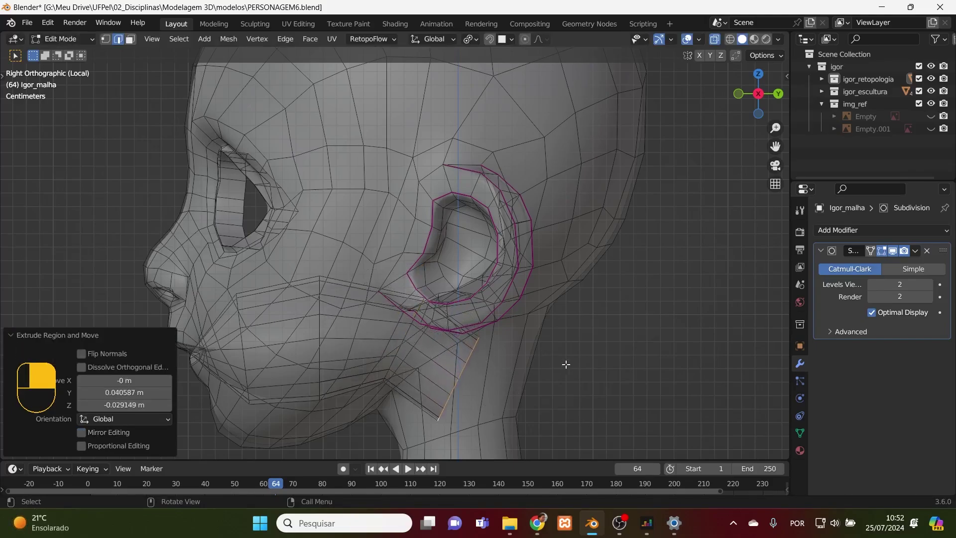
key(r)
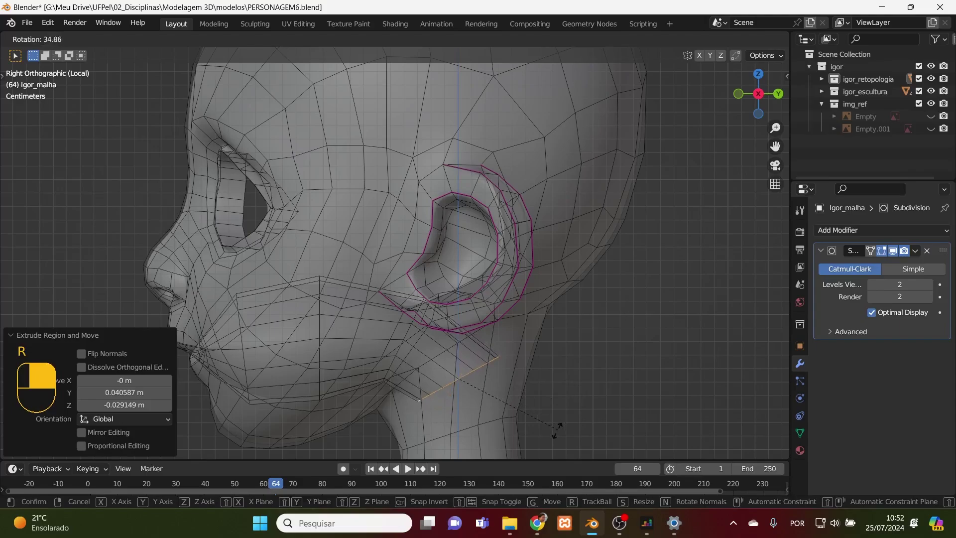
click(547, 426)
key(g)
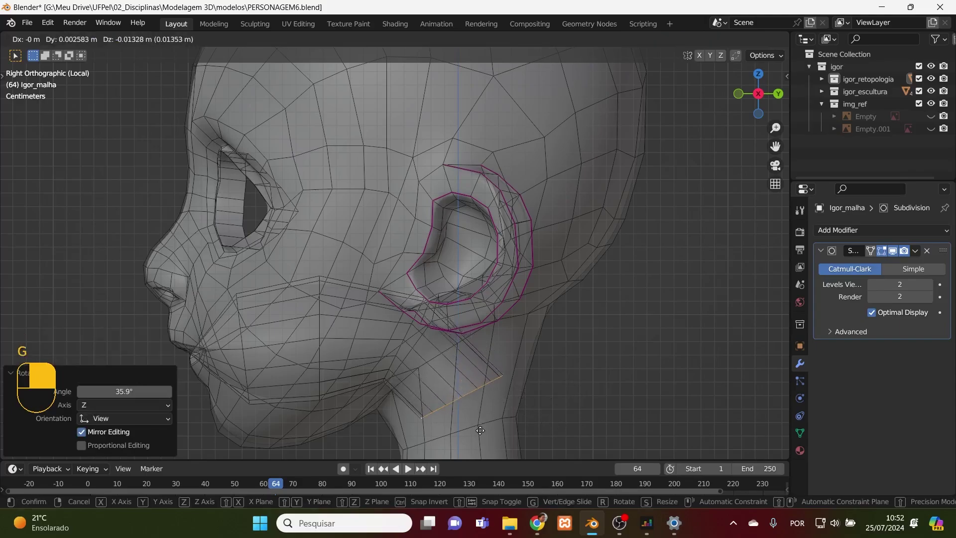
click(495, 432)
- Round the lowest throat loop with the LoopTools Circle operation
key(KP_1)
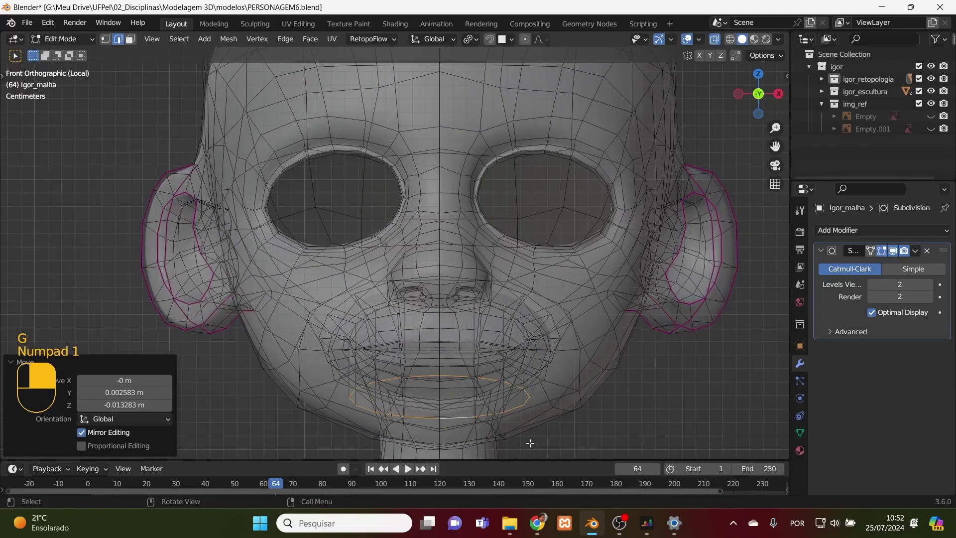
right_click(441, 424)
mouse_move(446, 99)
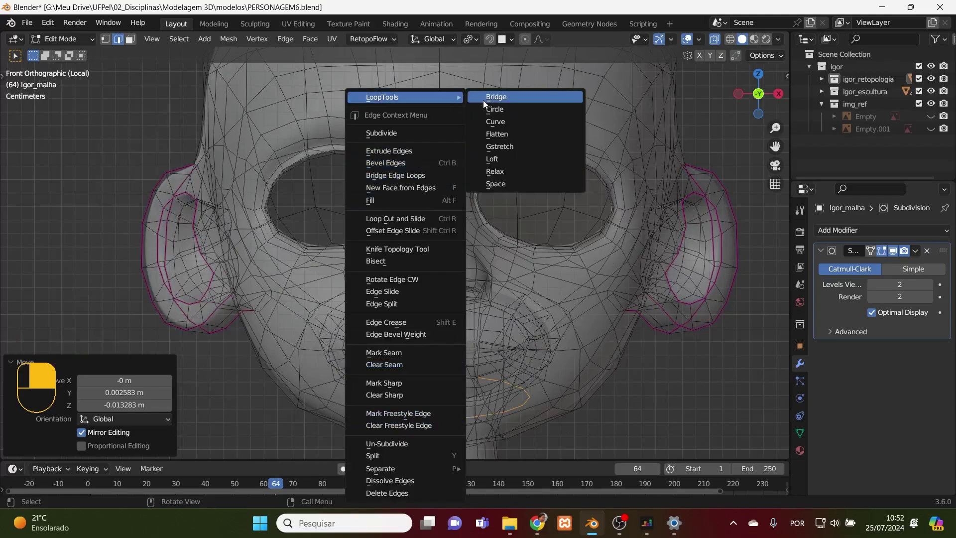
click(506, 110)
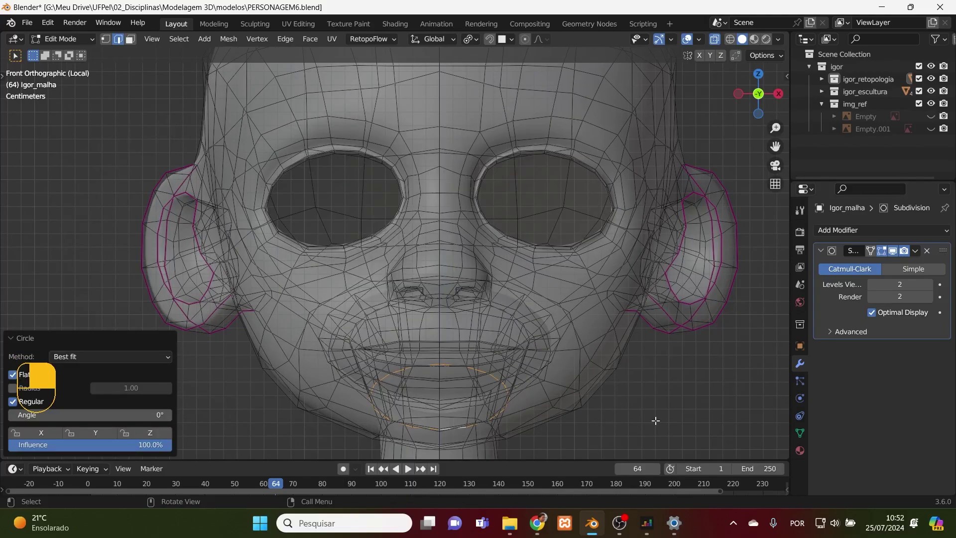
- Scale the lowest throat loop to about 0.644 and move it about 0.005 m down
key(s)
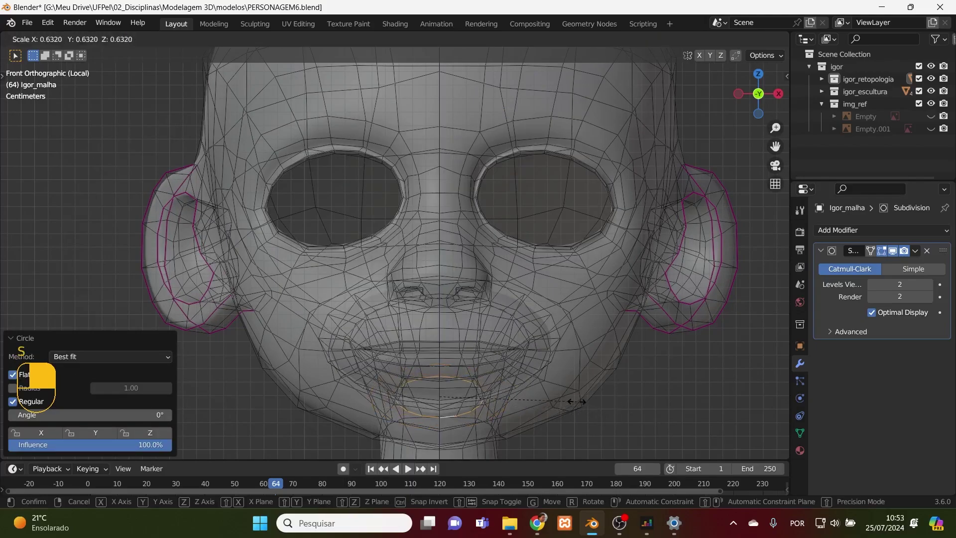
click(566, 412)
key(g)
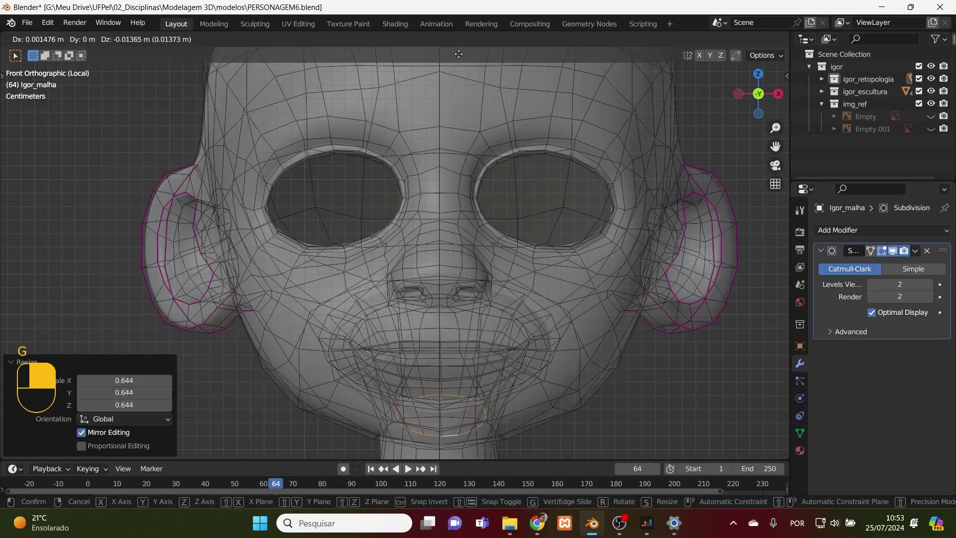
click(455, 448)
key(KP_3)
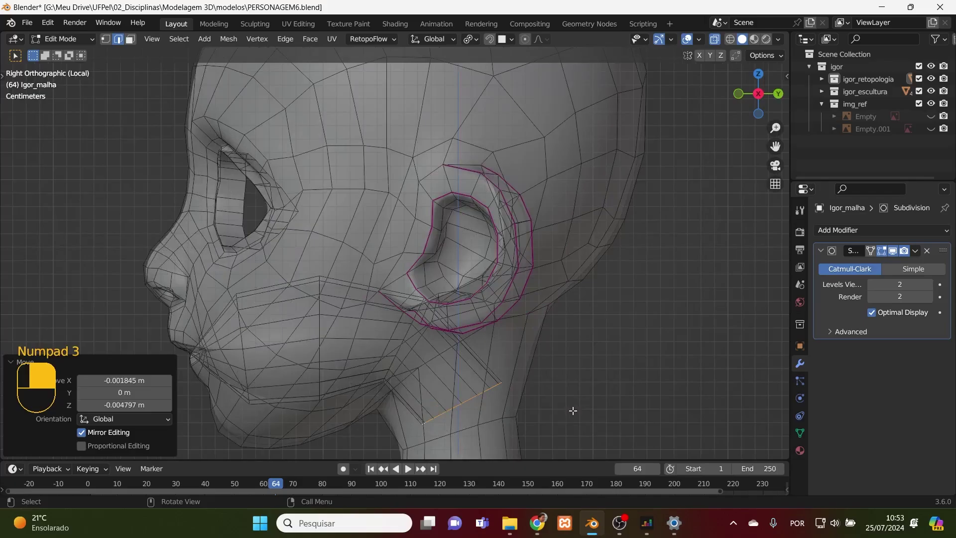
- Select the throat's upper edge loop and scale it uniformly to about 0.631
click(407, 333)
middle_drag(483, 395, 599, 345)
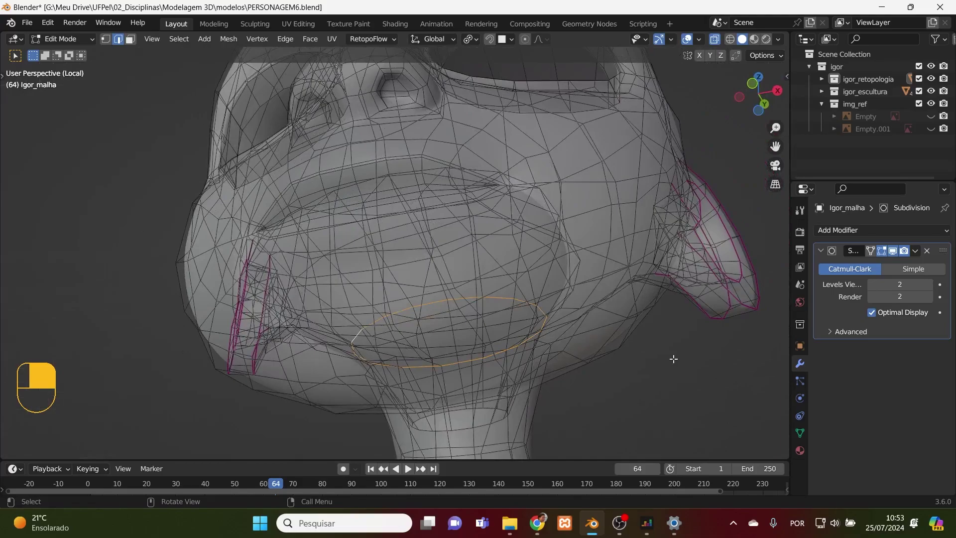
key(s)
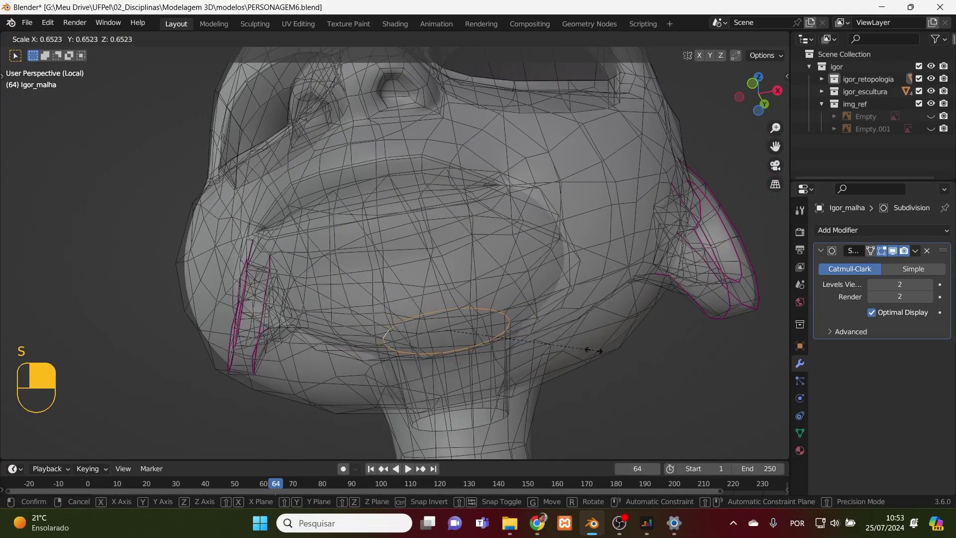
click(589, 351)
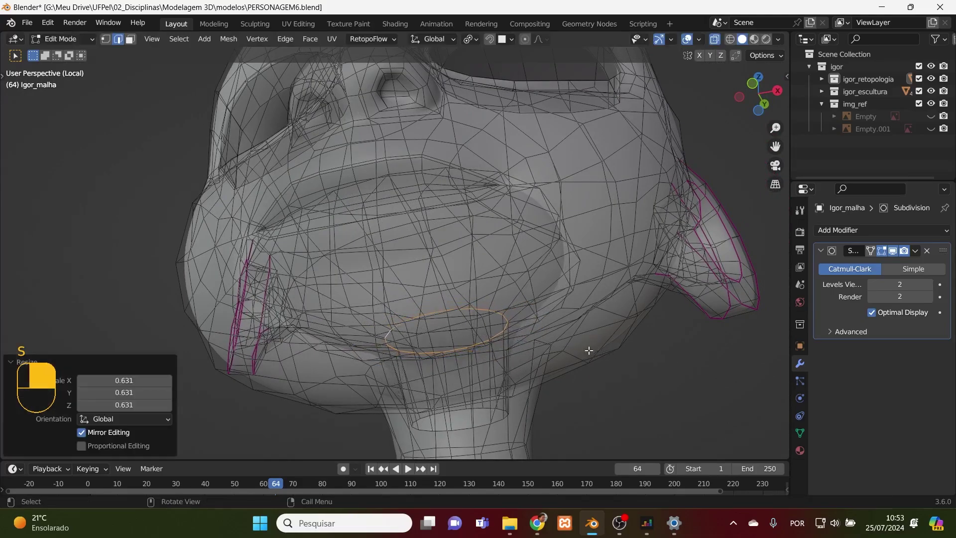
- Select the lowest throat loop again and scale it down to narrow the throat's end
alt+click(476, 427)
alt+shift+click(483, 426)
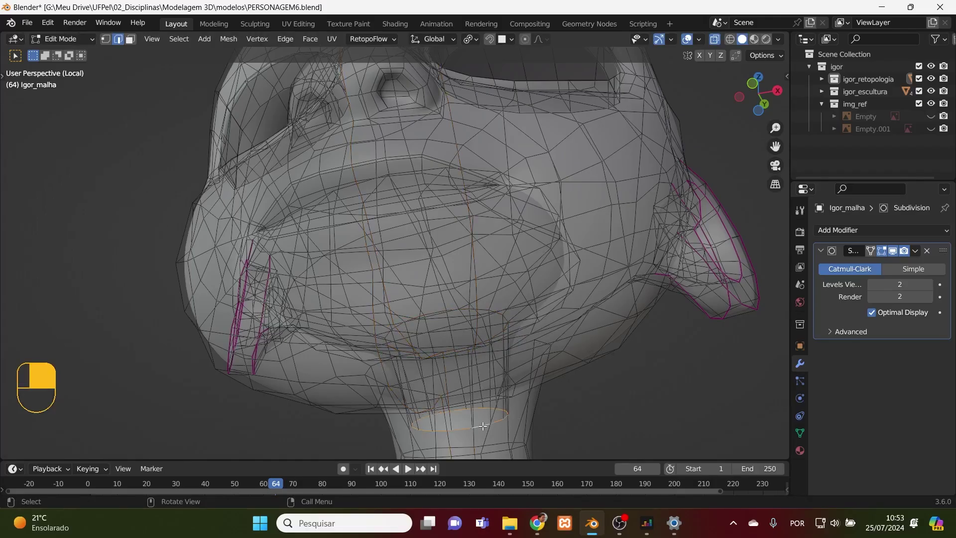
key(s)
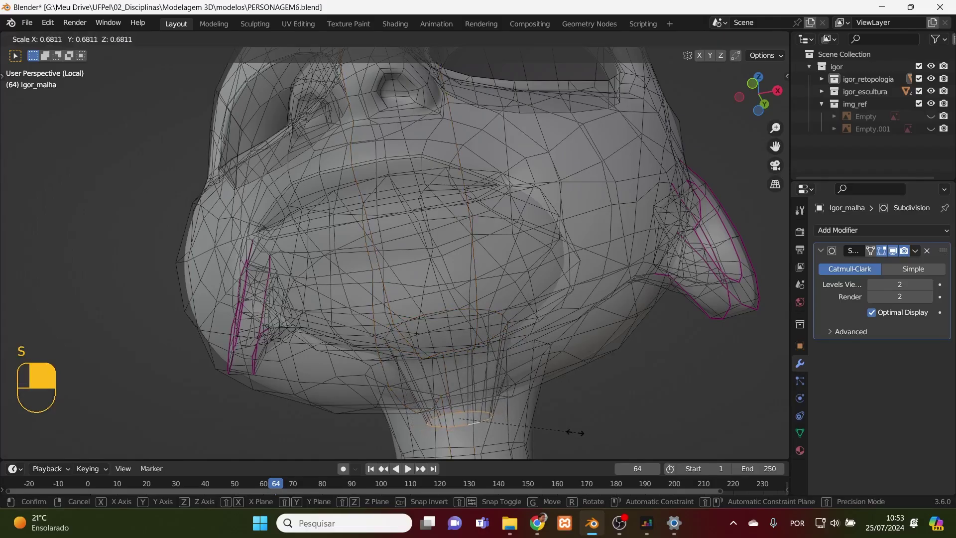
click(479, 423)
- Scale the upper throat loop to about 0.836 along the X axis only
middle_drag(532, 406, 543, 425)
key(s)
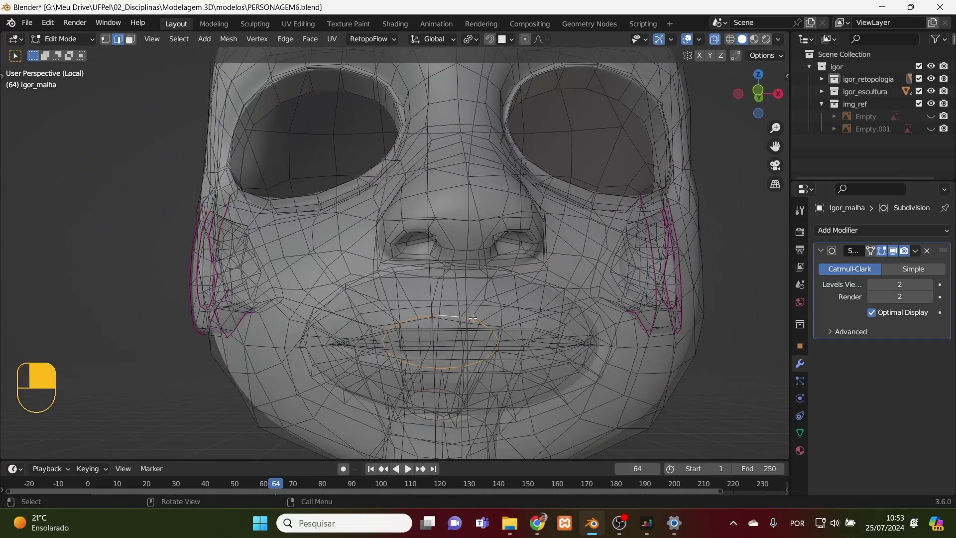
key(s)
key(x)
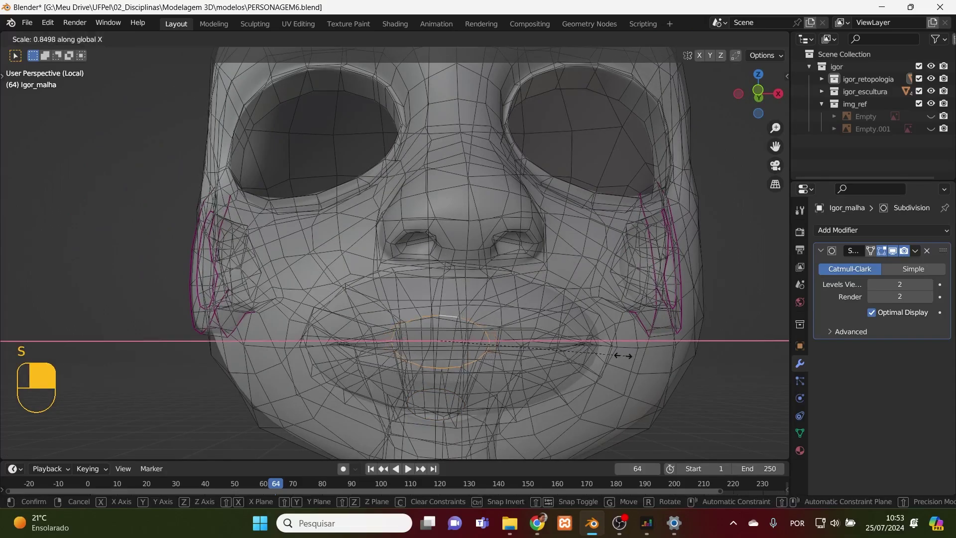
click(622, 355)
- Return to Object Mode, turn off X-ray, and view the smooth head from the front
middle_drag(565, 399, 647, 397)
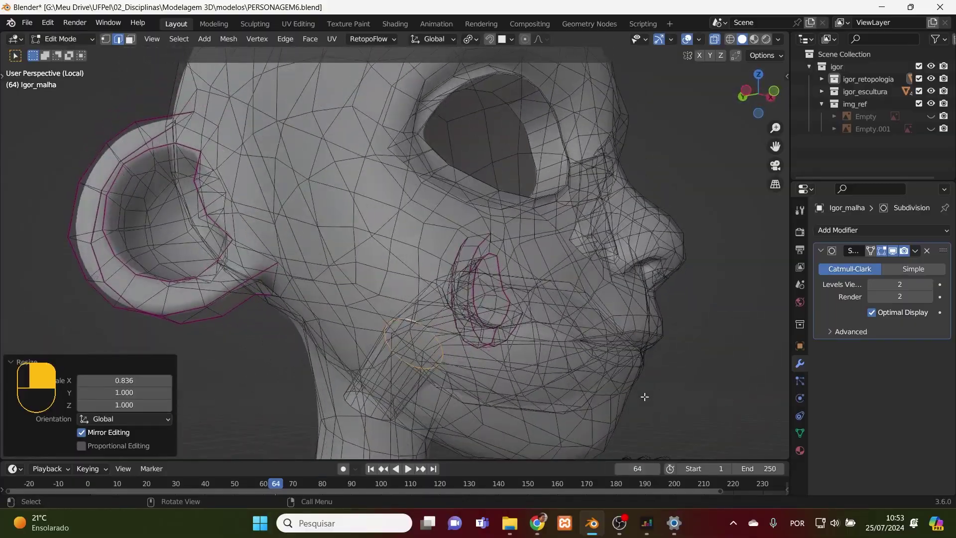
key(KP_3)
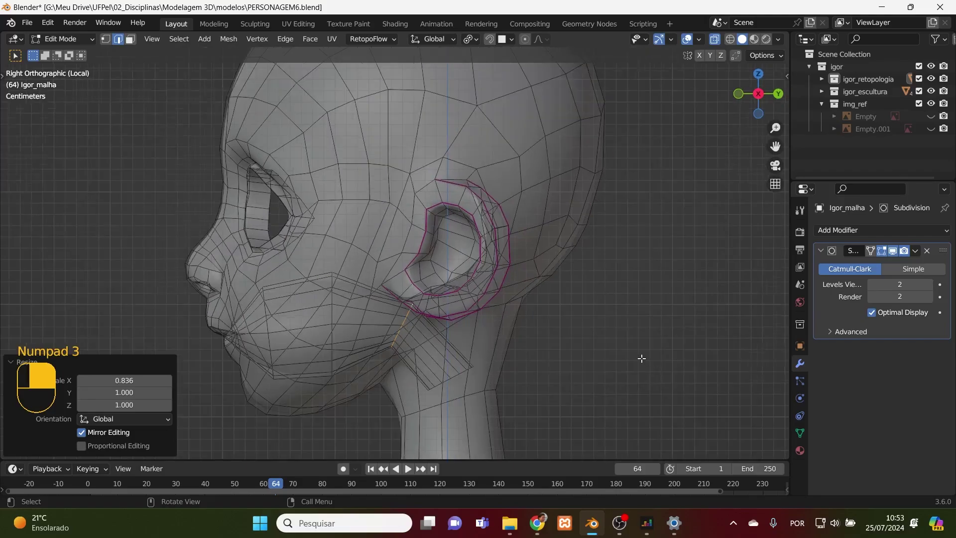
key(Tab)
key(alt+z)
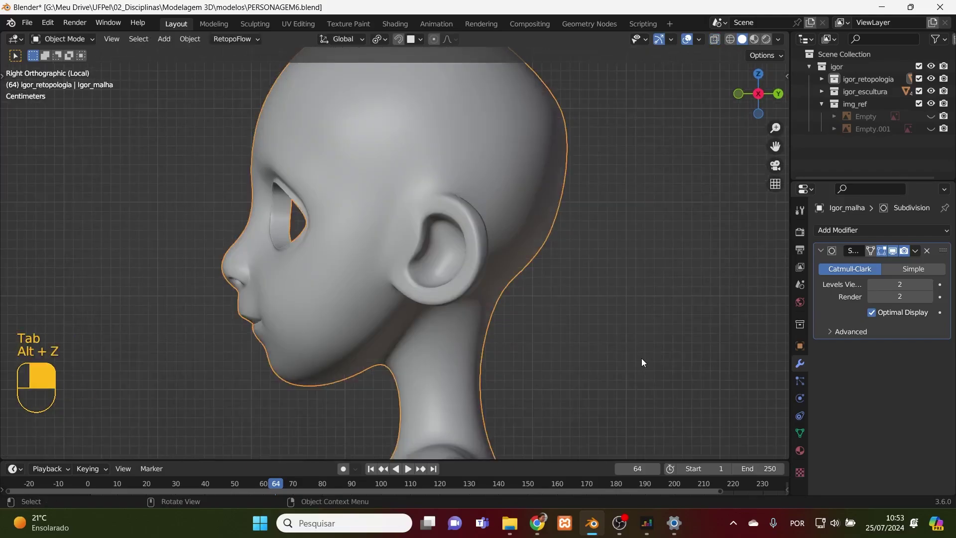
middle_drag(424, 355, 548, 325)
key(KP_1)
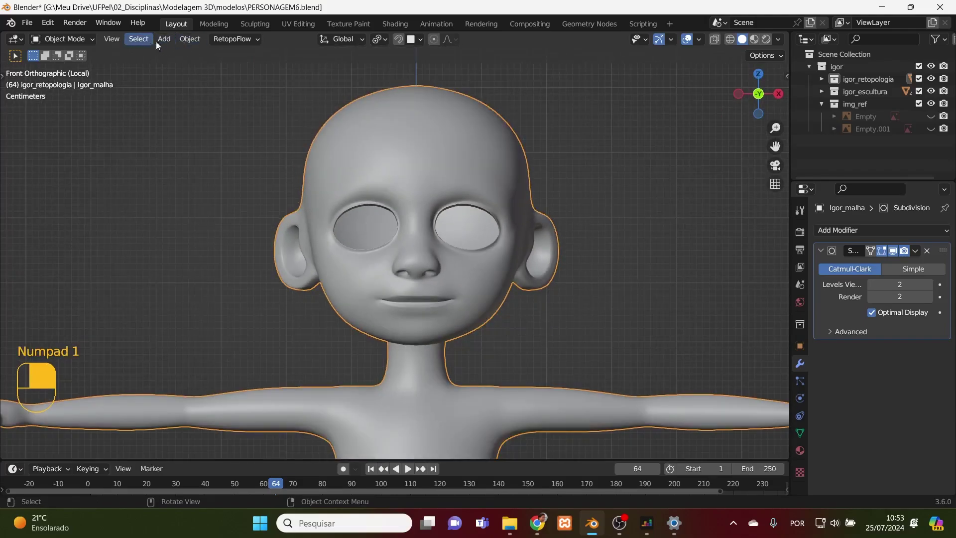
- Add a 2 m mesh cube at the scene origin with the whole character in the front view
click(164, 39)
scroll(648, 410, down, 8)
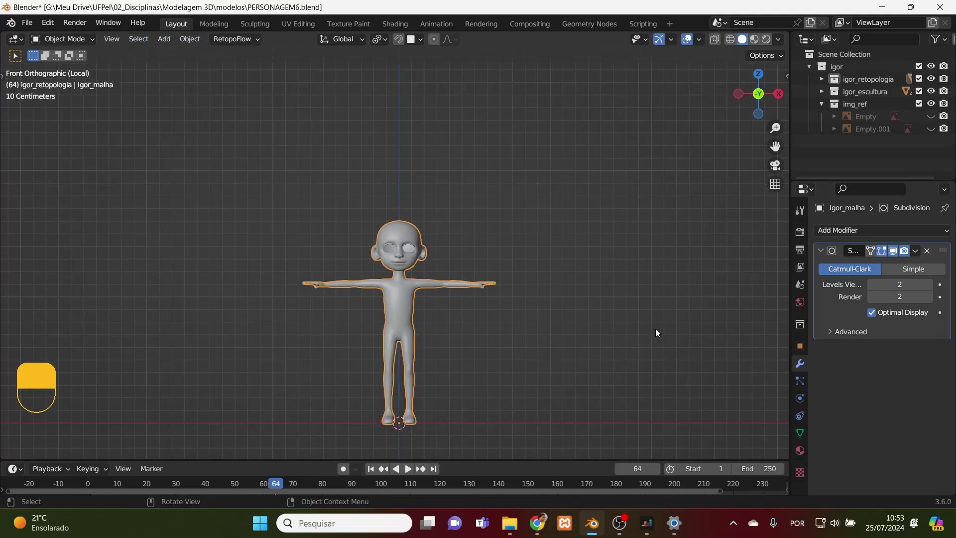
scroll(655, 331, up, 4)
shift+middle_drag(649, 361, 636, 222)
scroll(599, 212, down, 3)
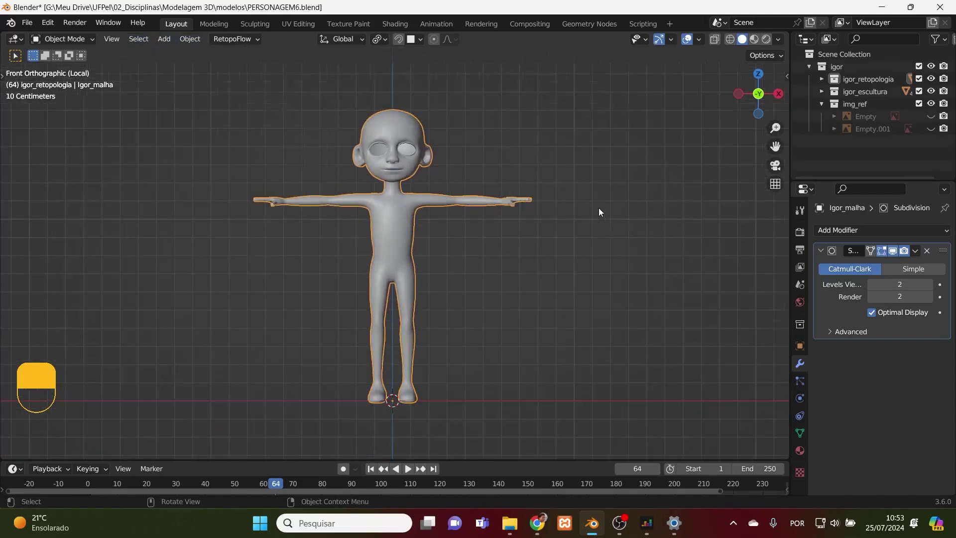
click(167, 41)
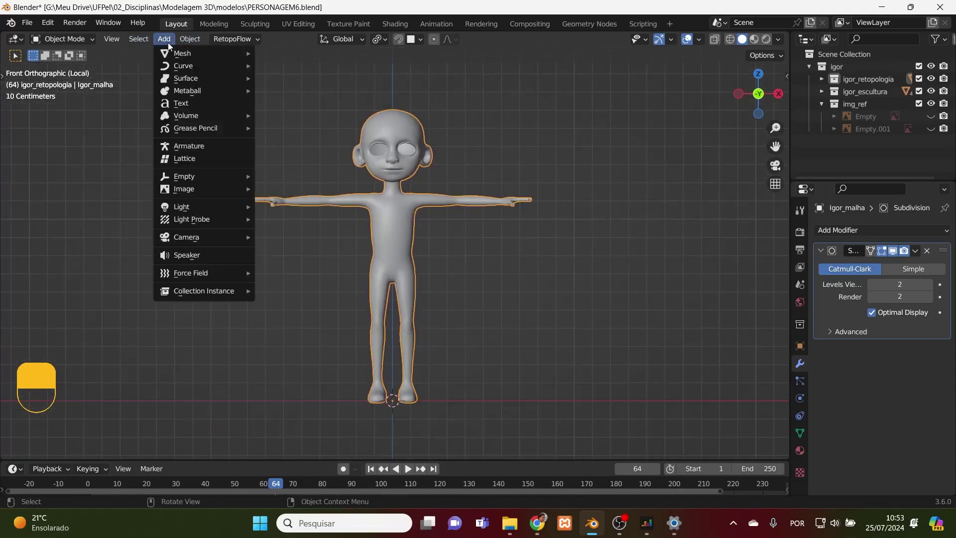
mouse_move(179, 54)
click(303, 65)
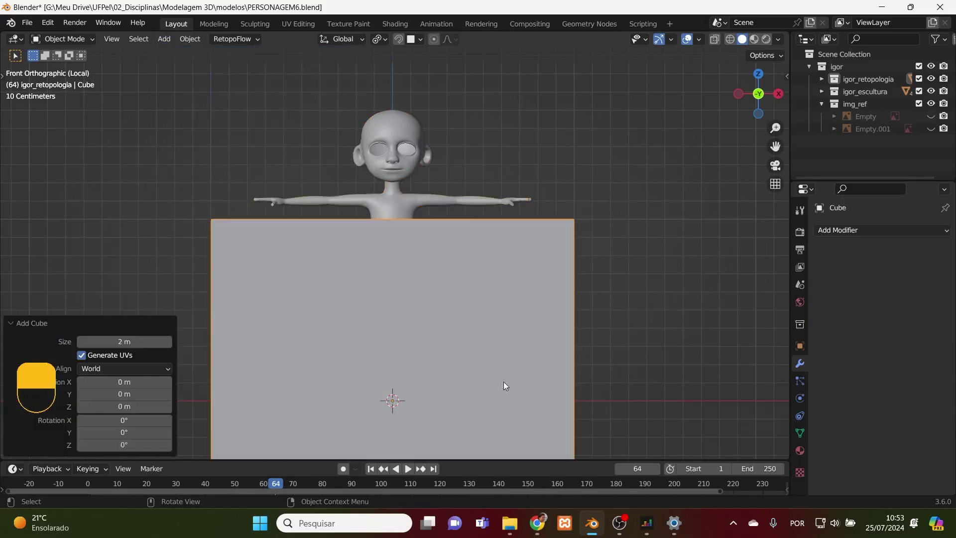
- Raise the cube about 1.345 m along Z to the character's head height
scroll(502, 387, down, 5)
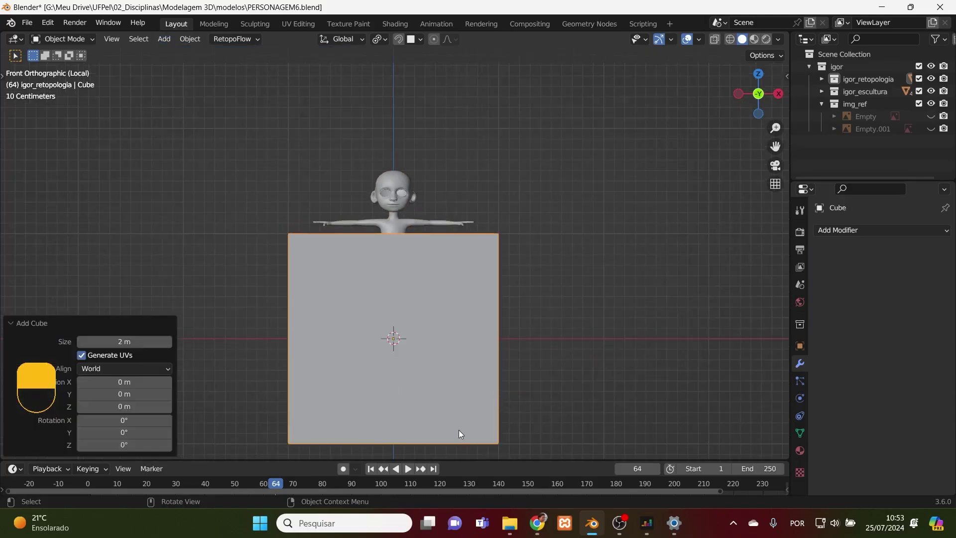
key(g)
key(z)
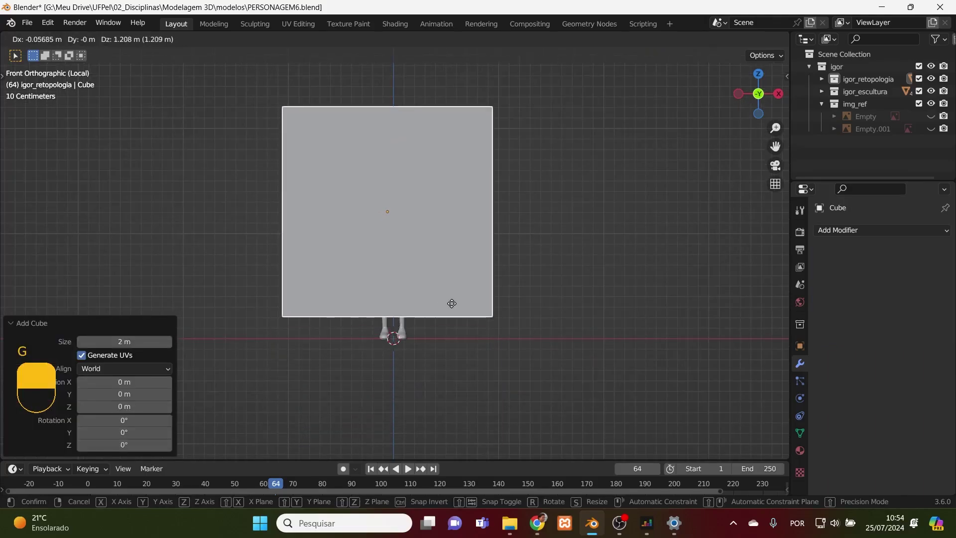
click(461, 292)
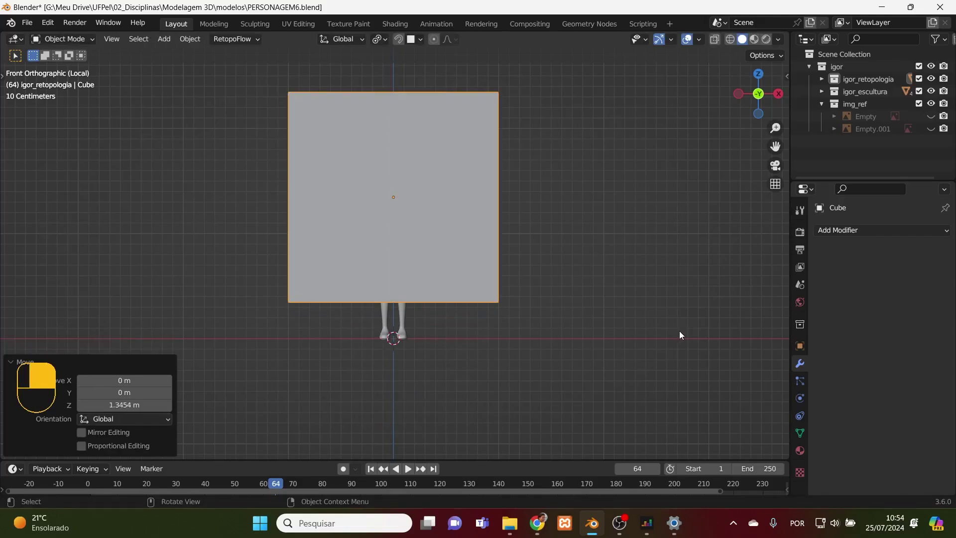
- Scale all of the cube's geometry in Edit Mode to about 0.061
key(Tab)
key(a)
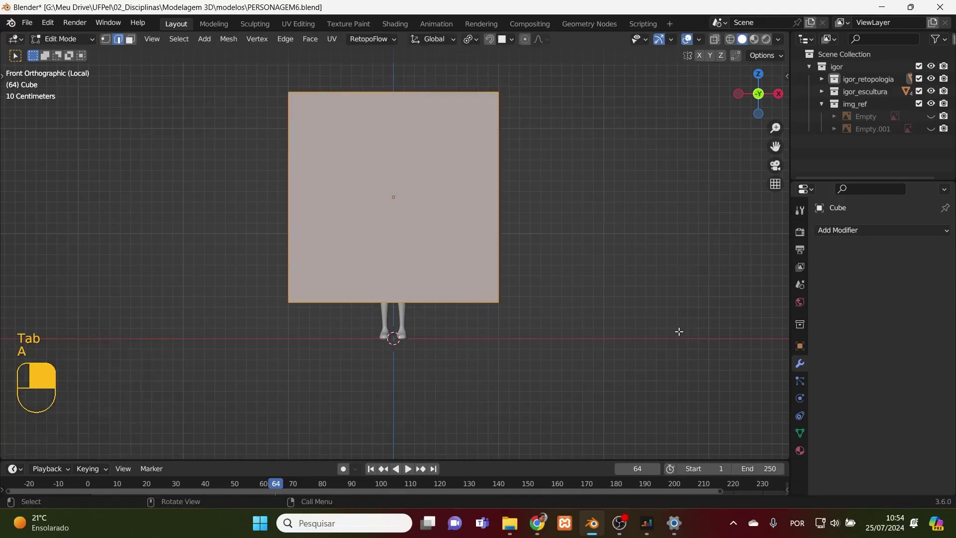
key(s)
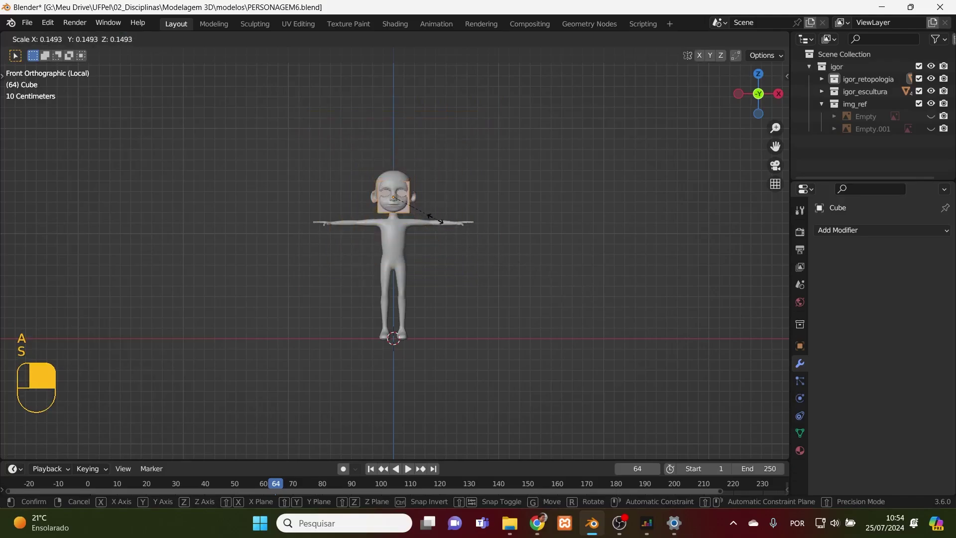
click(412, 204)
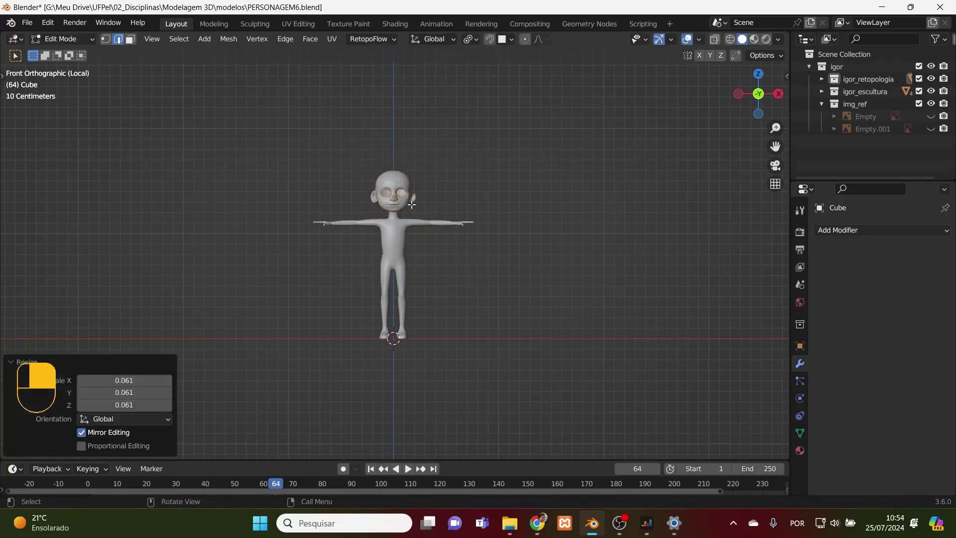
- Turn on X-ray in the right side view and scale the cube's geometry by a further 0.236
key(KP_3)
scroll(509, 312, up, 8)
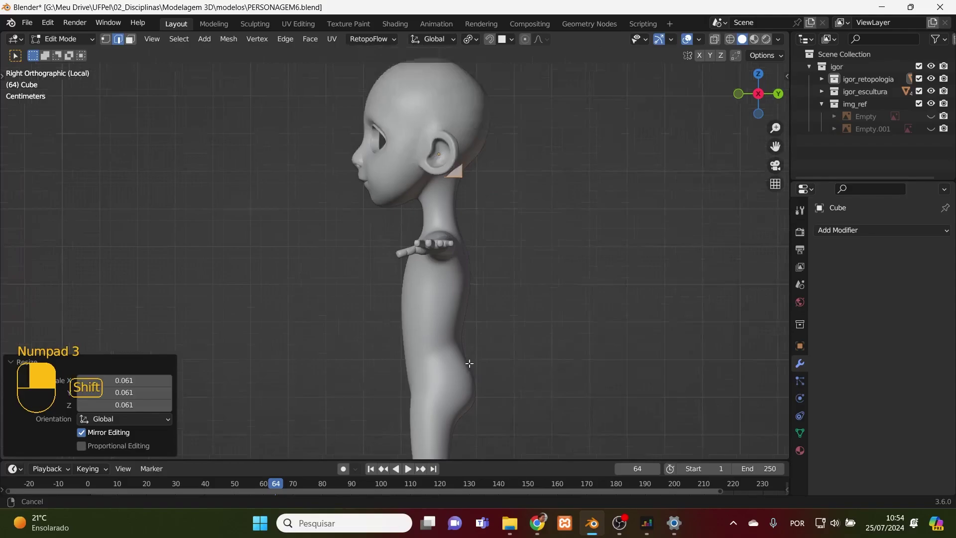
key(alt+z)
scroll(518, 329, up, 3)
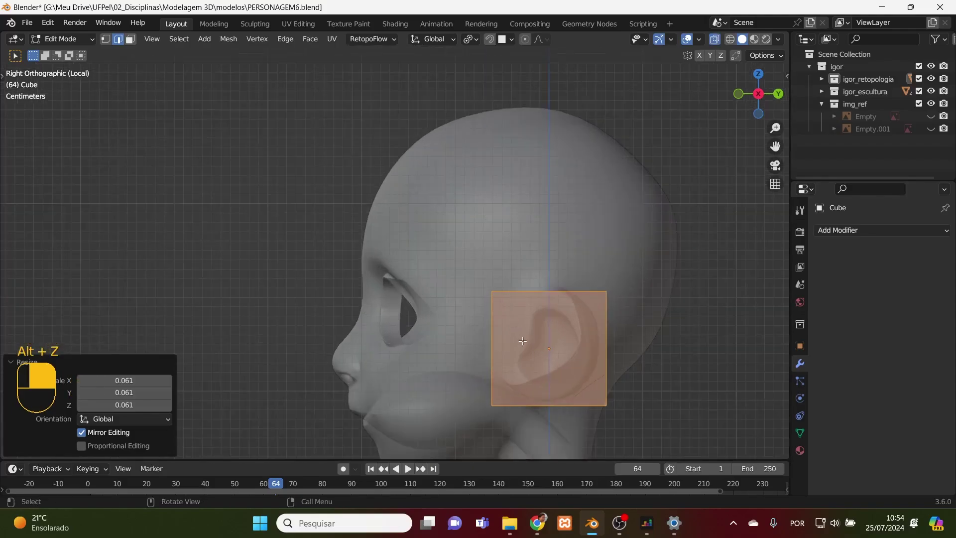
key(s)
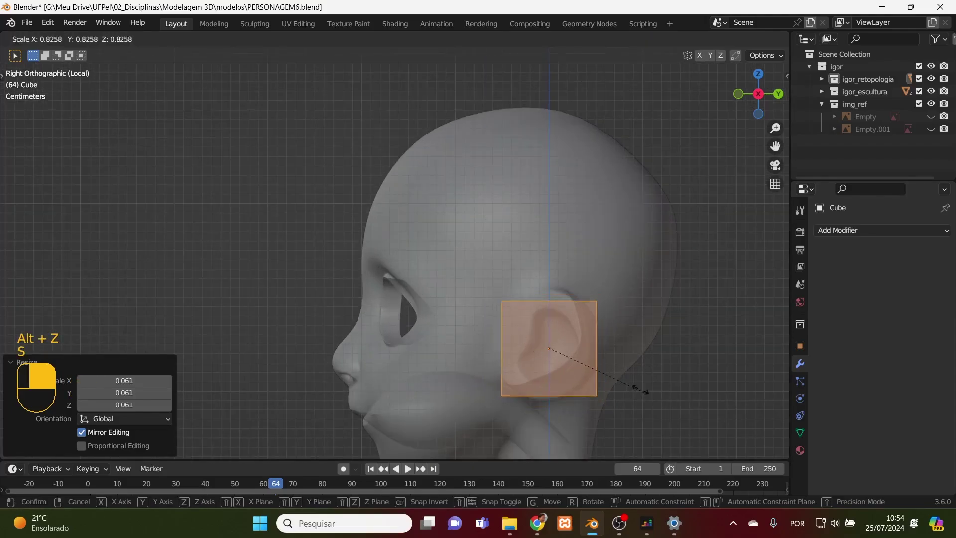
click(577, 359)
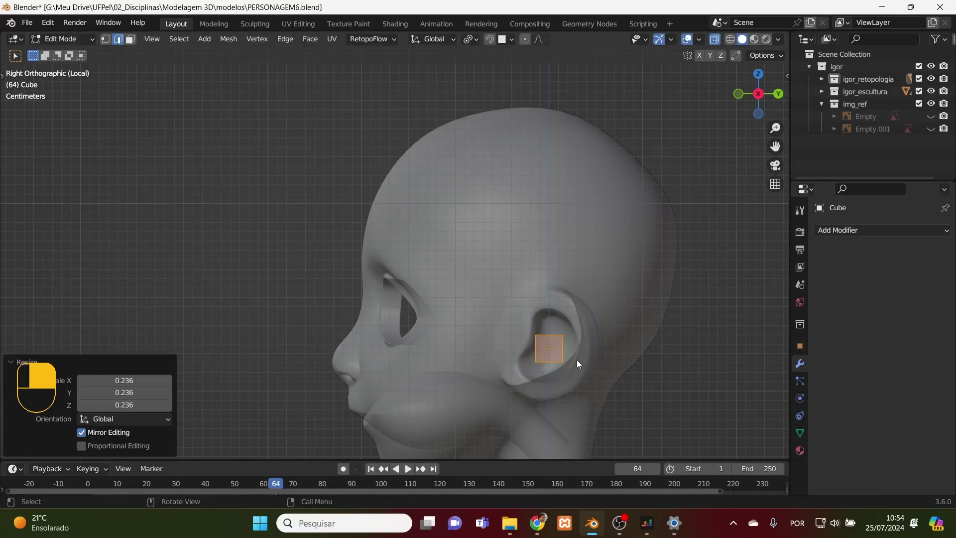
- Move the cube object about 0.071 m forward and 0.066 m down into the mouth cavity
key(Tab)
key(g)
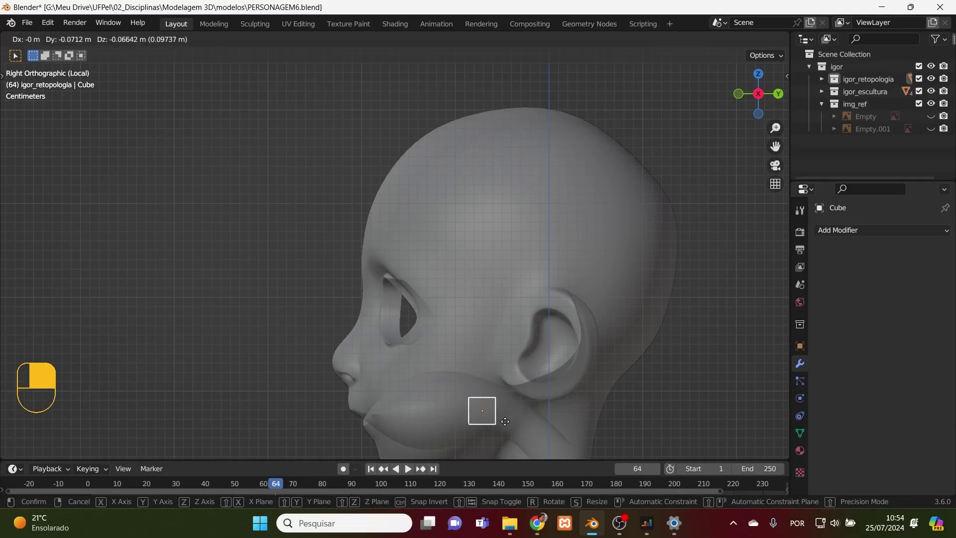
click(505, 424)
- Flatten the cube's geometry in Edit Mode to about 0.537 along Z
key(Tab)
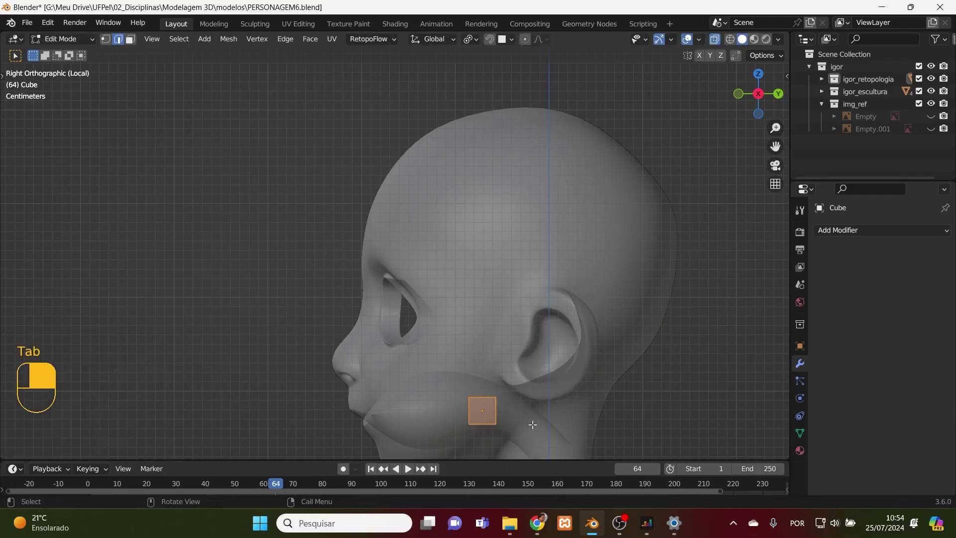
key(s)
key(z)
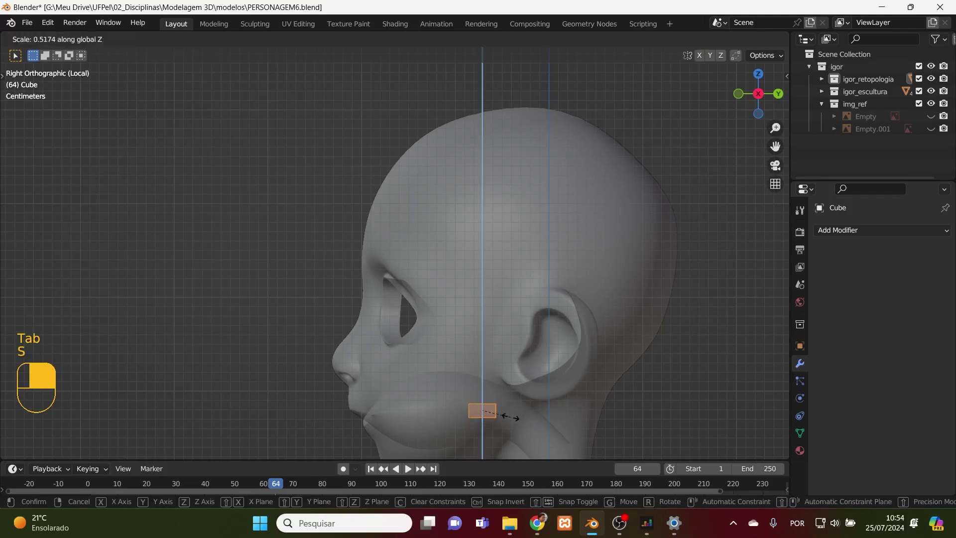
click(511, 417)
scroll(509, 421, up, 4)
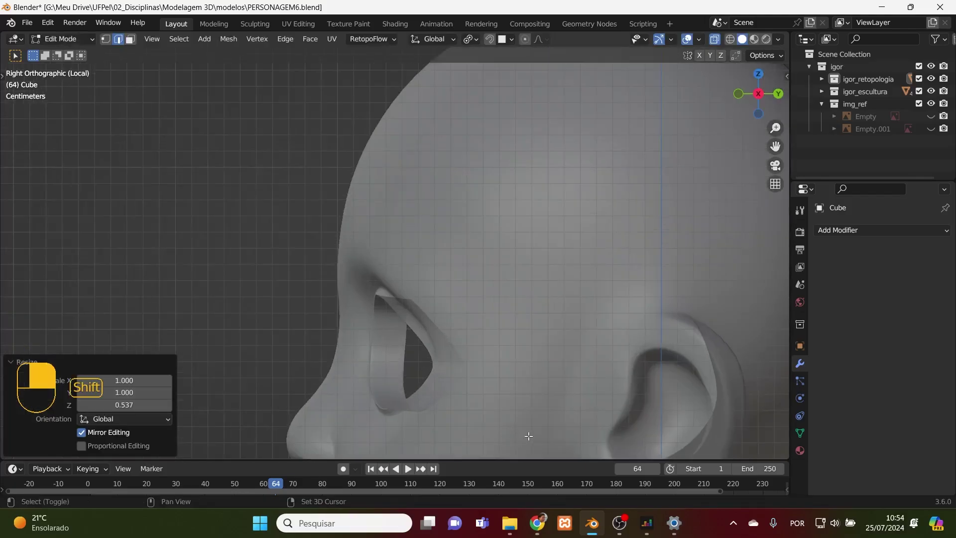
shift+middle_drag(528, 436, 471, 222)
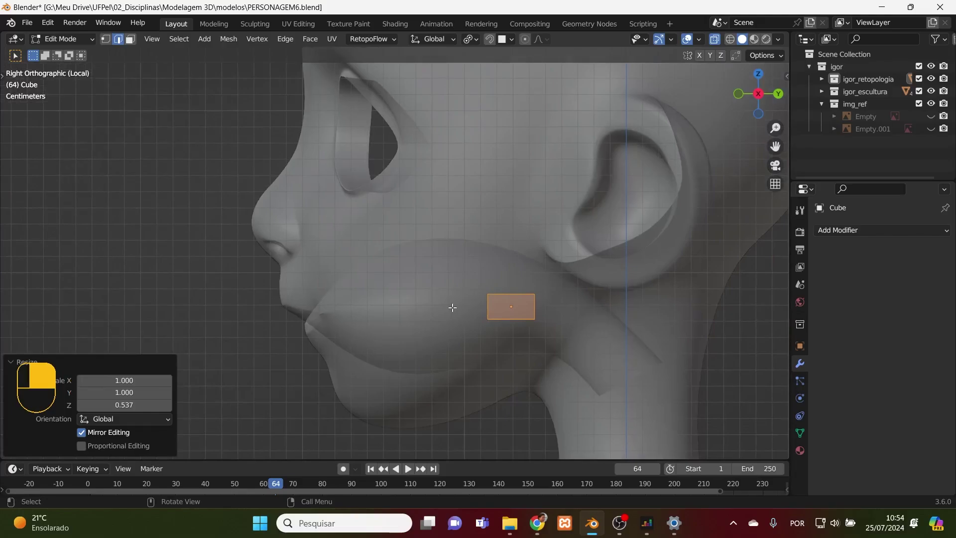
key(Tab)
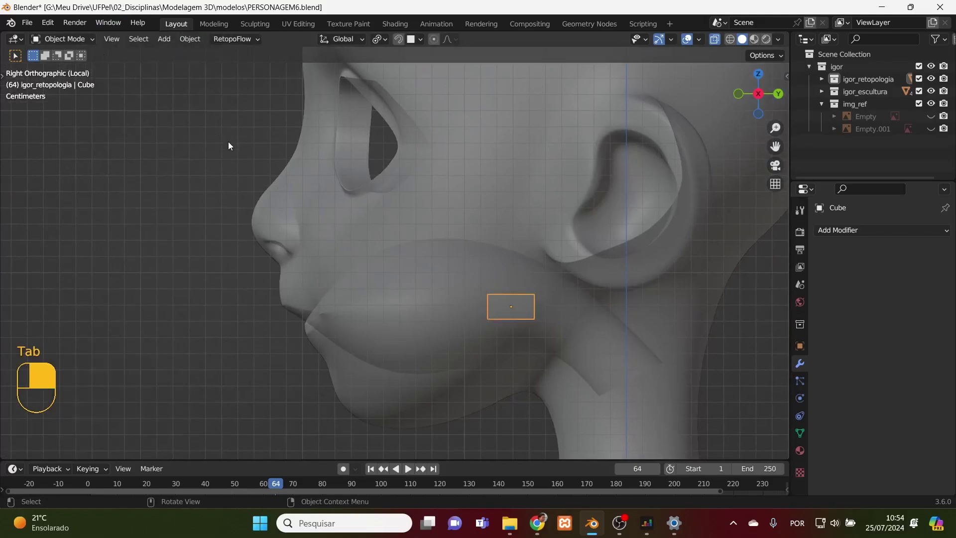
key(1)
key(Tab)
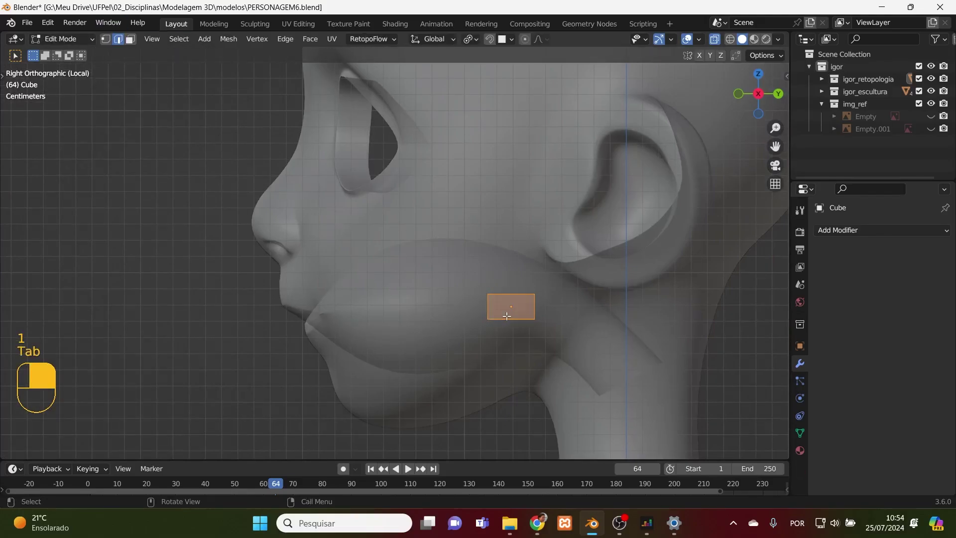
- Move the cube's front vertices about 0.087 m forward and 0.004 m down to lengthen it toward the lips
key(1)
drag(496, 278, 472, 338)
key(g)
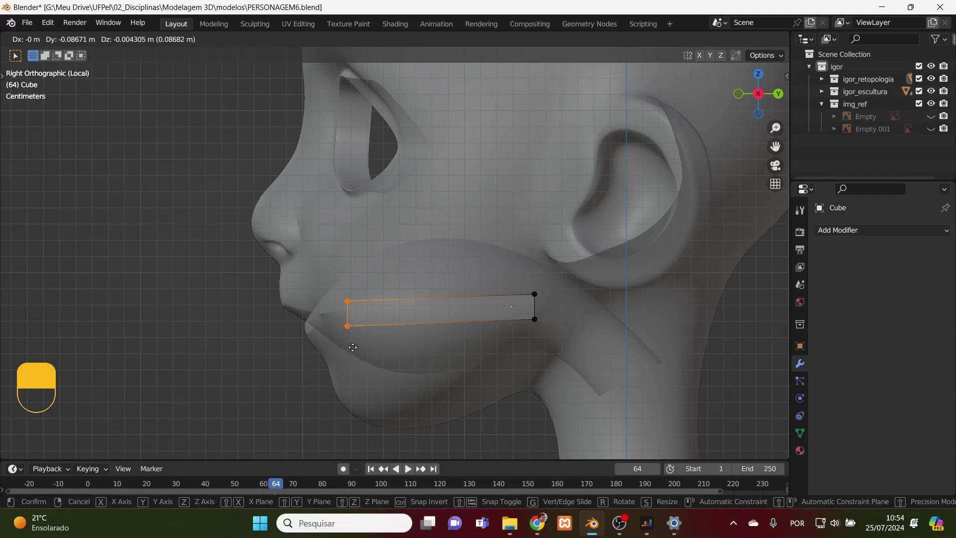
click(353, 347)
- Add four evenly spaced loop cuts across the length of the stretched cube
key(ctrl+r)
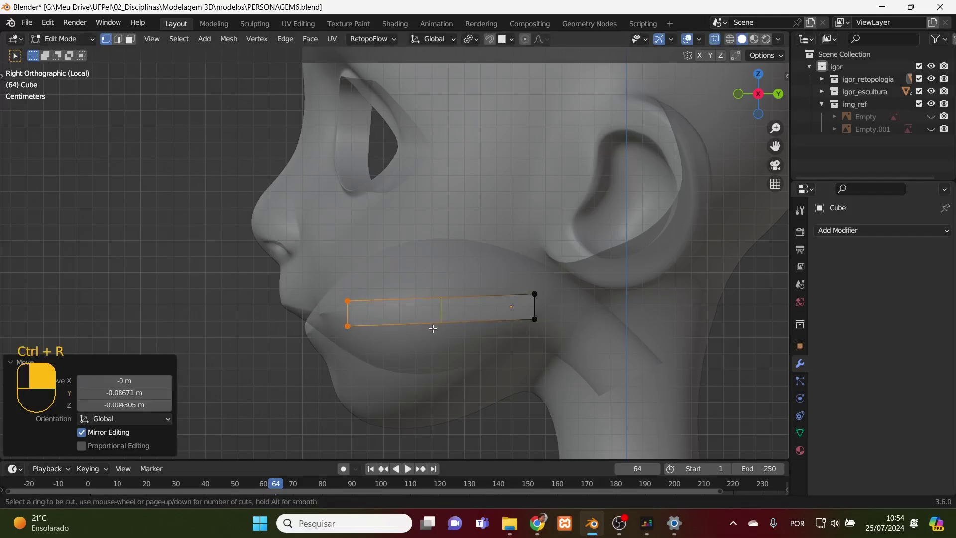
scroll(433, 329, up, 3)
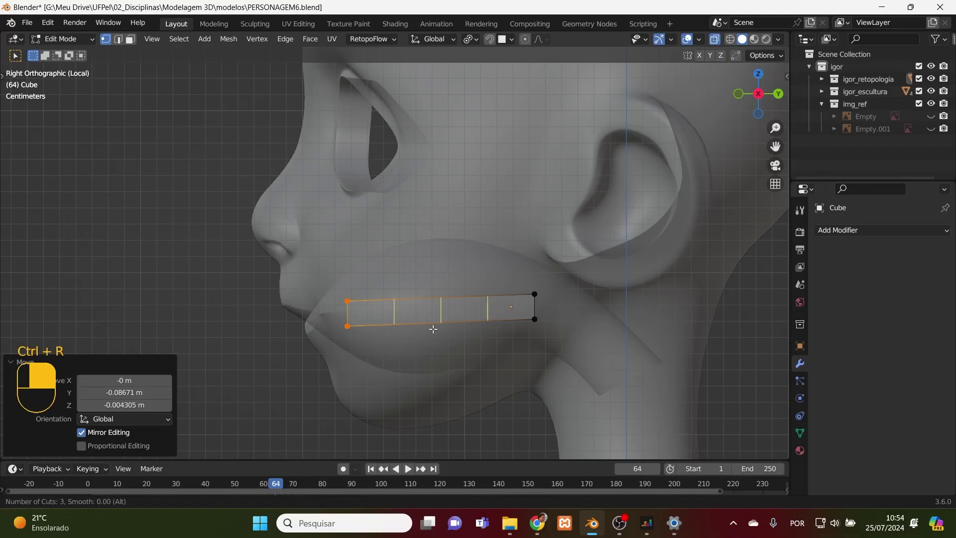
click(433, 328)
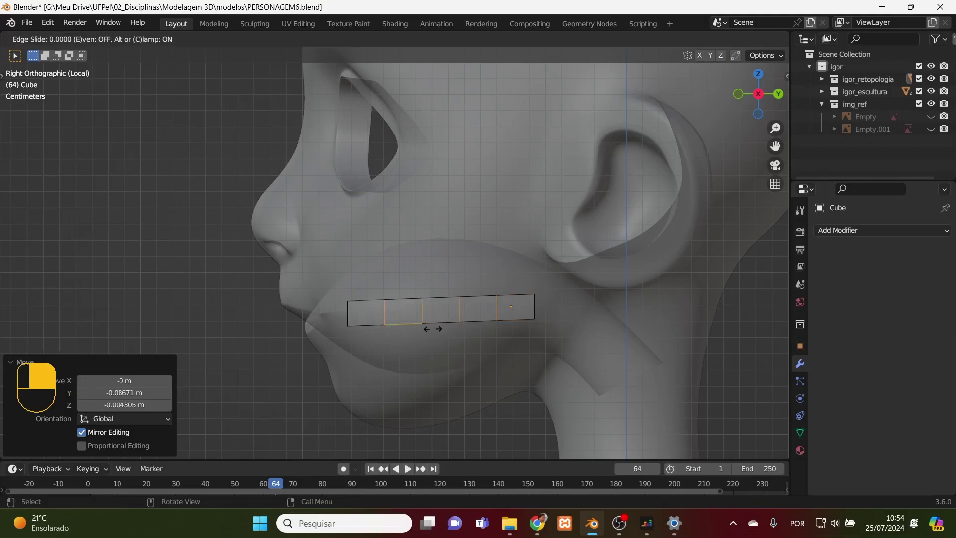
right_click(433, 329)
- Try scaling the front end vertices to about 1.9 in top view with Smooth proportional editing, and undo the scaling
key(KP_7)
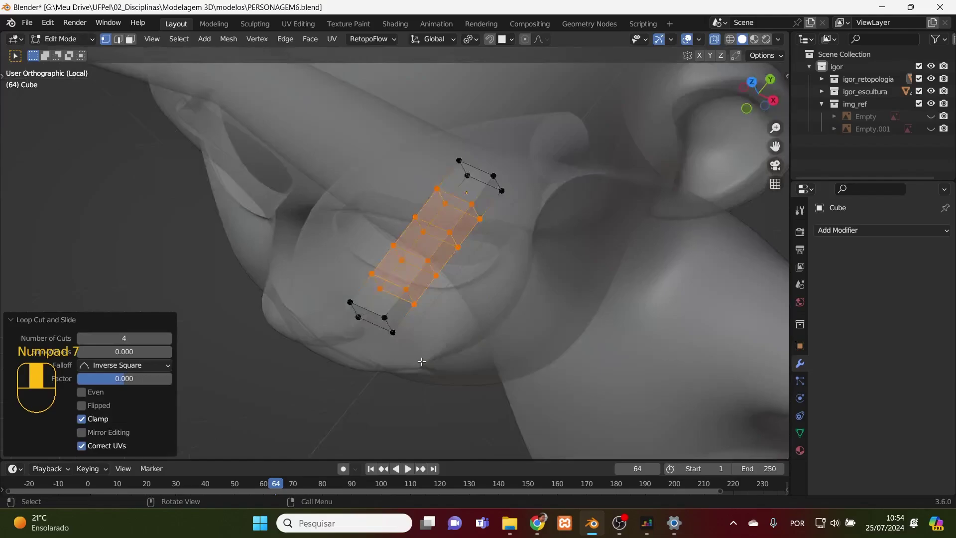
drag(439, 288, 305, 316)
click(525, 39)
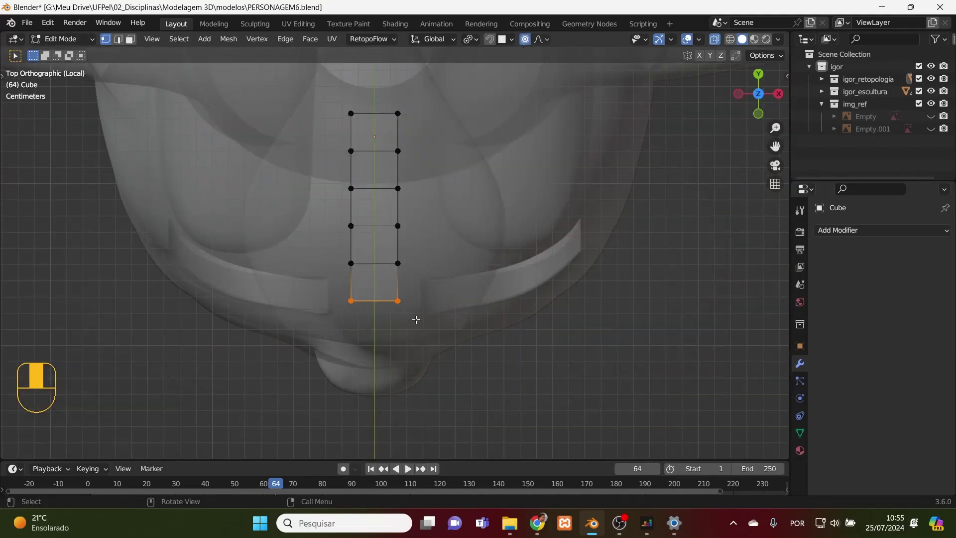
scroll(416, 320, up, 1)
key(s)
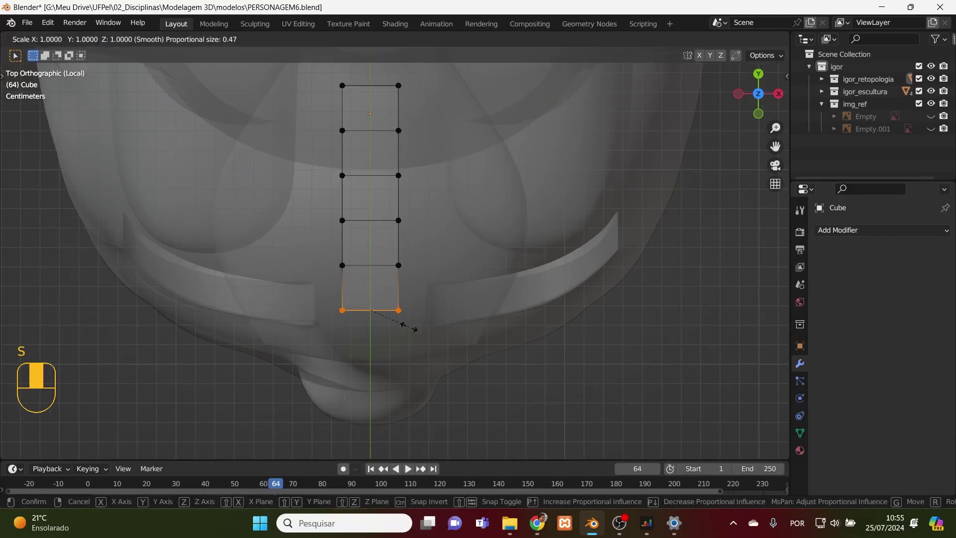
scroll(416, 328, up, 8)
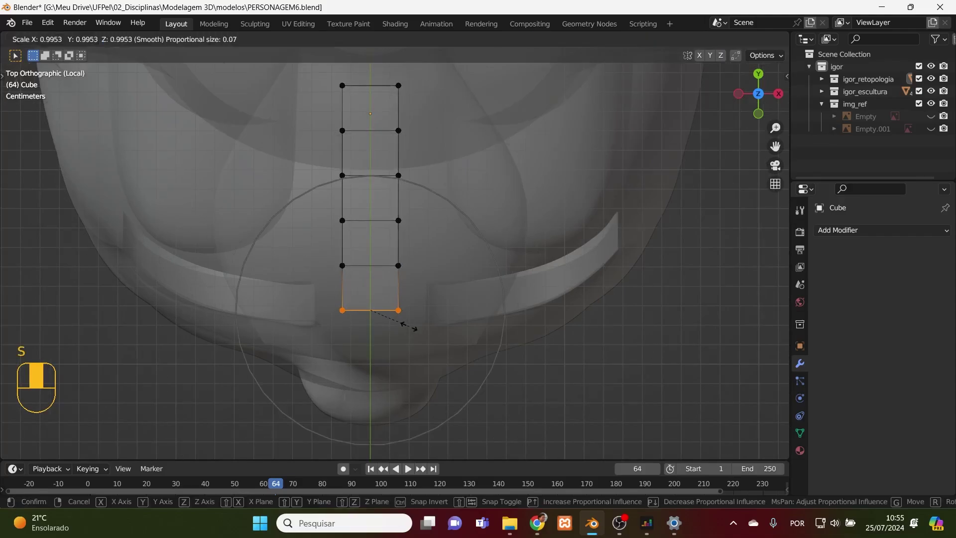
drag(409, 326, 432, 369)
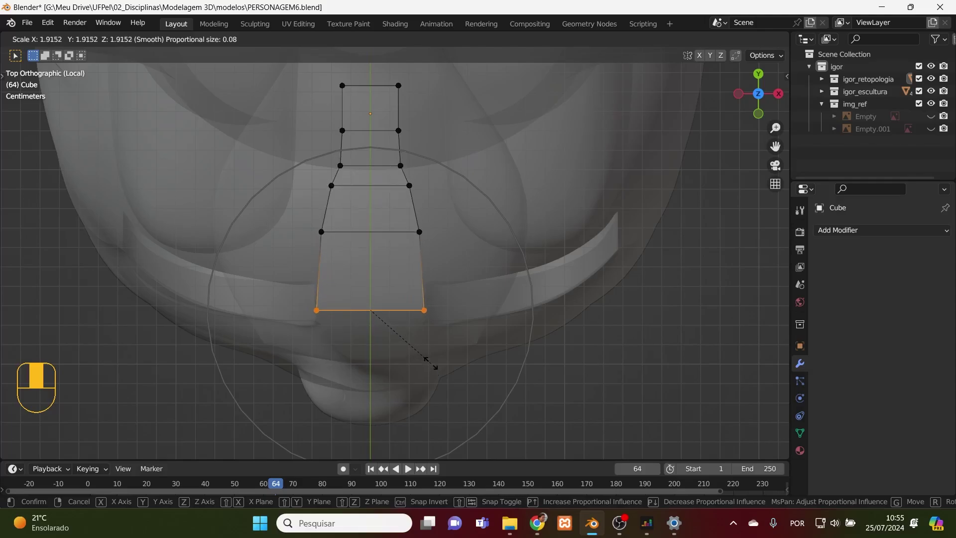
click(431, 367)
key(ctrl+z)
- Widen the whole mesh along X by a factor of 2.383 in top view
drag(430, 76, 295, 357)
key(s)
key(x)
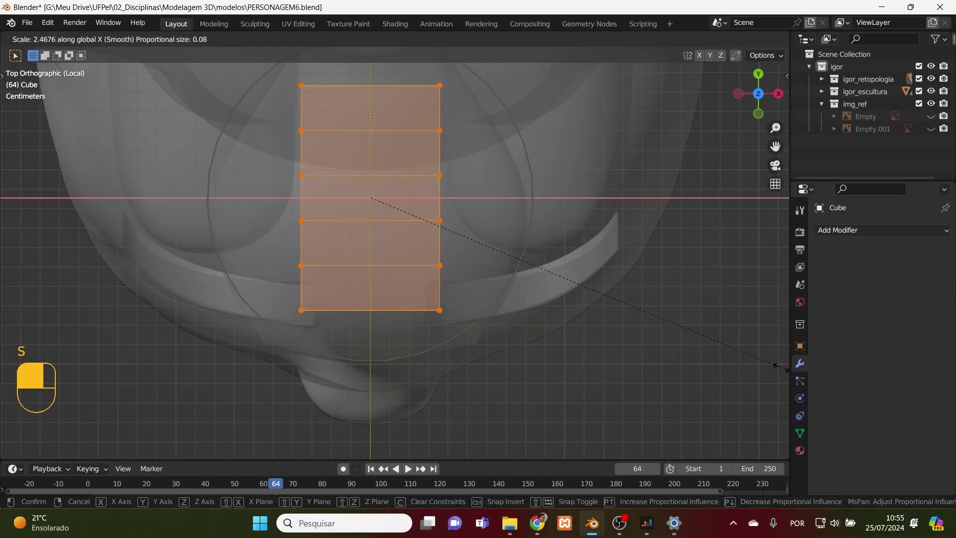
click(761, 360)
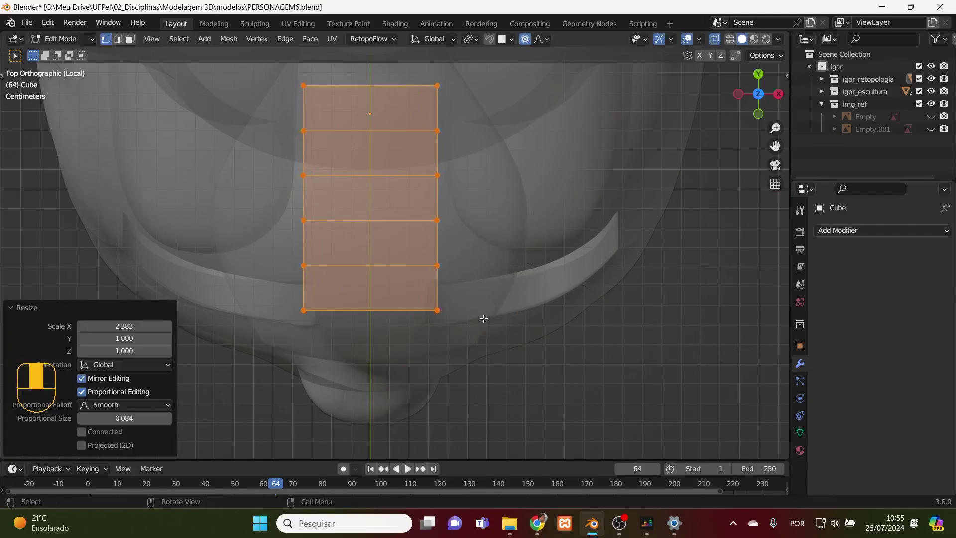
drag(469, 300, 234, 353)
key(s)
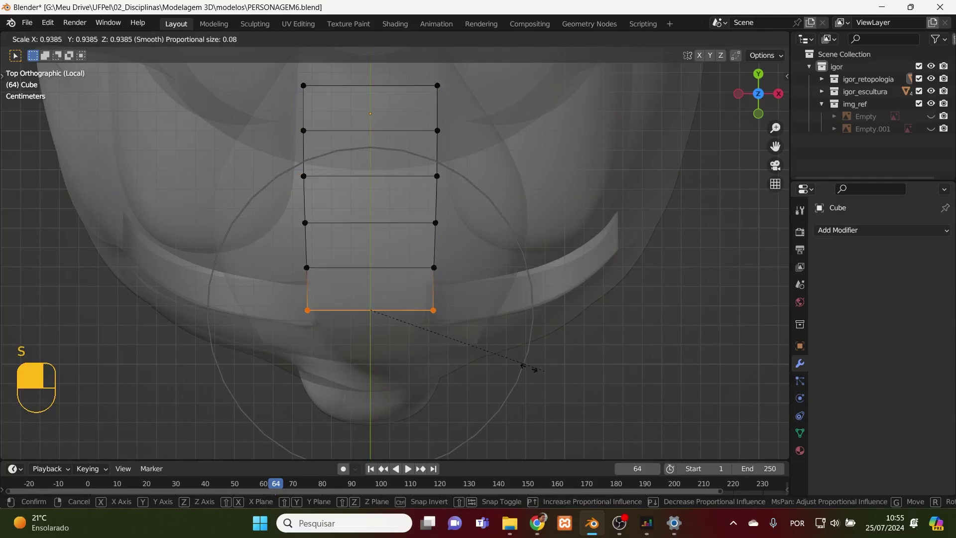
key(Escape)
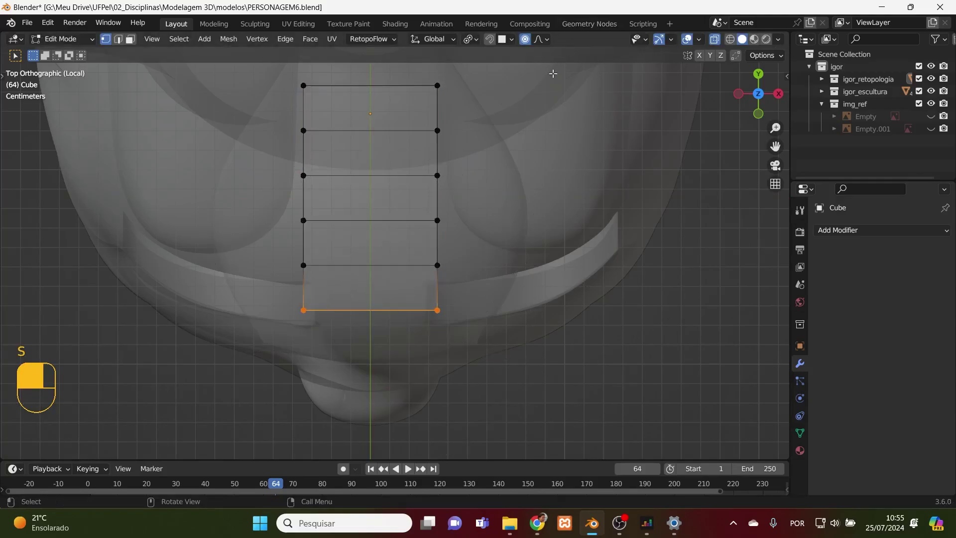
middle_click(456, 351)
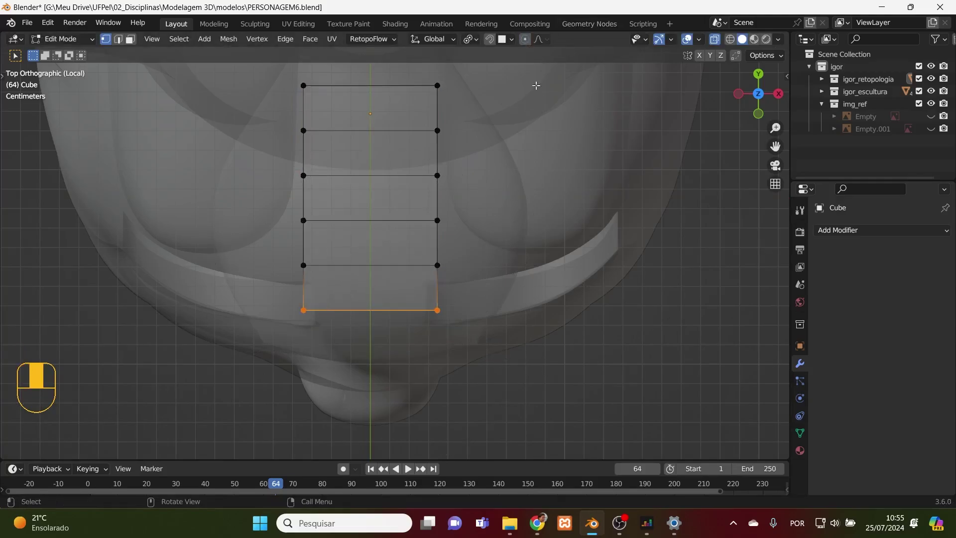
click(542, 40)
click(518, 110)
middle_click(470, 333)
key(s)
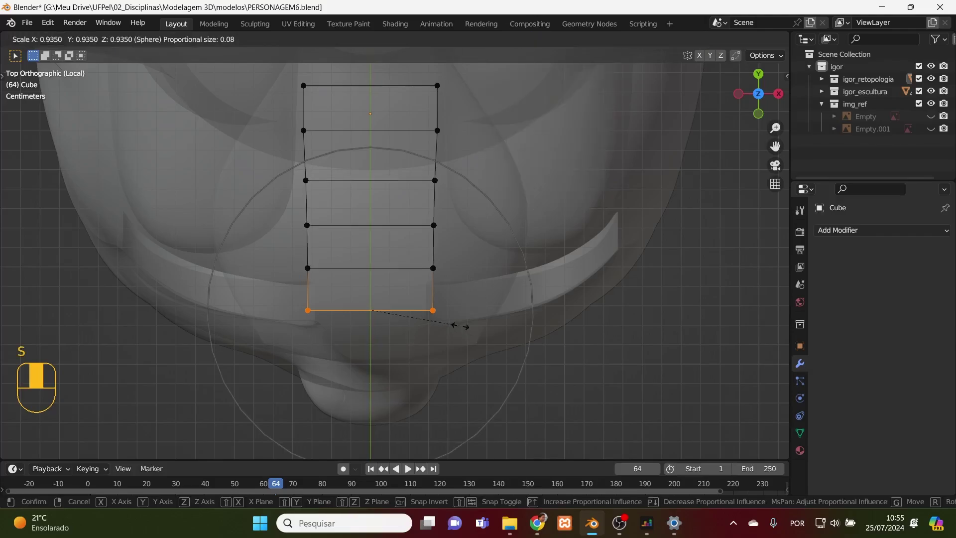
right_click(450, 322)
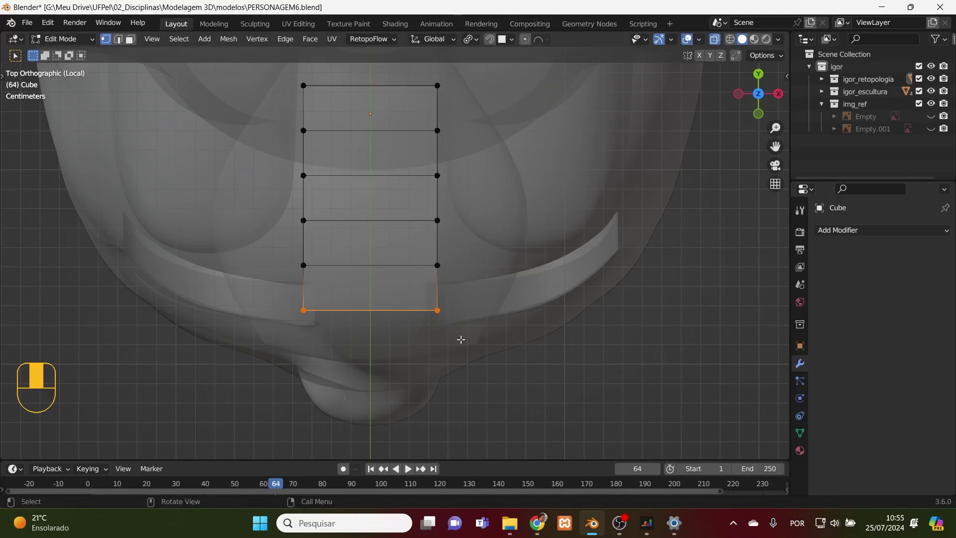
- Without proportional editing, taper the tip by scaling the front vertex row to about 0.49 and the row behind it to about 0.89
key(s)
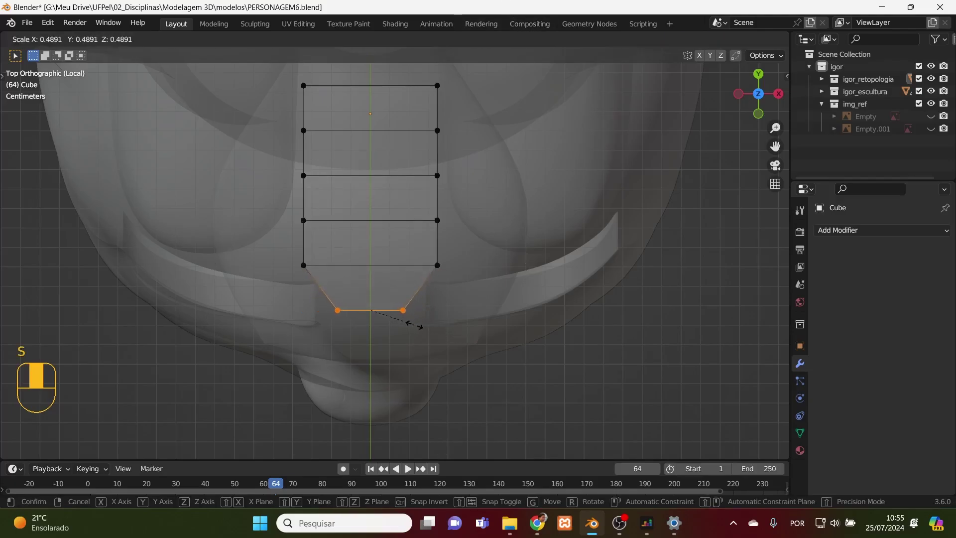
click(423, 327)
drag(452, 257, 283, 273)
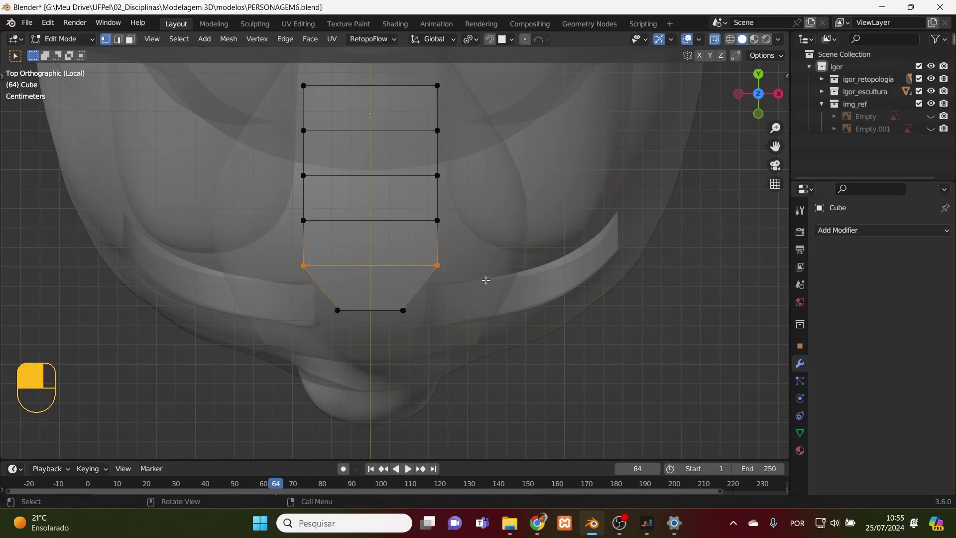
key(s)
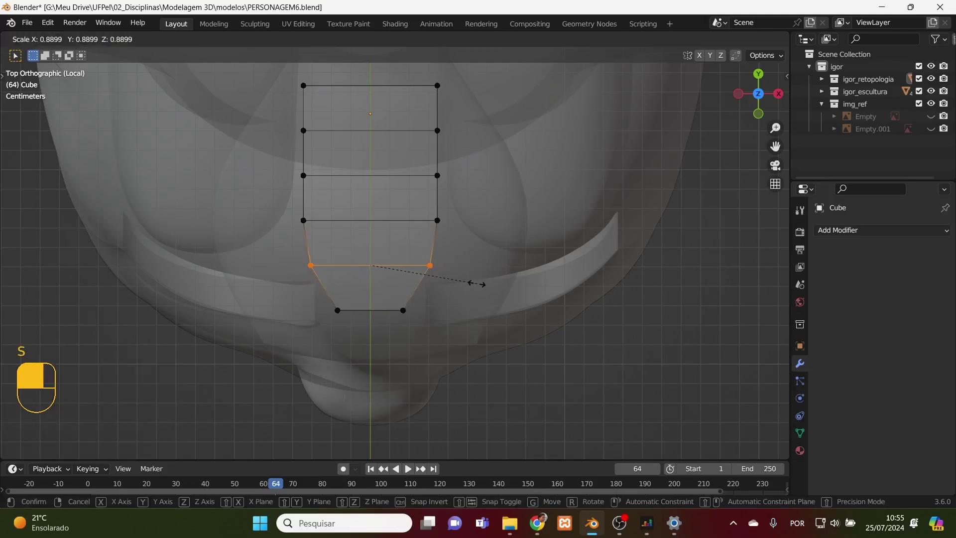
click(472, 277)
- Scale the front three vertex rows together to 0.992 and the fourth row from the front to 0.986
drag(476, 204, 292, 327)
key(s)
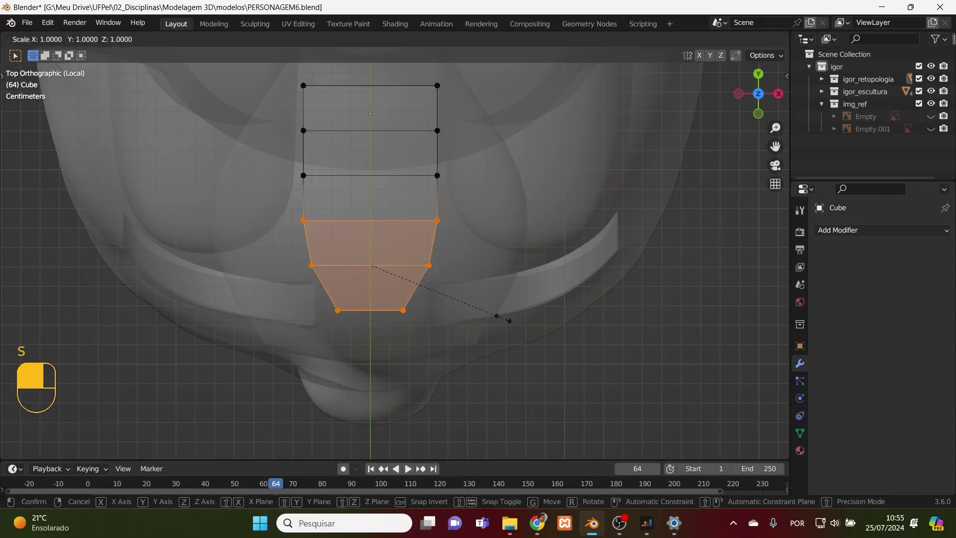
click(502, 318)
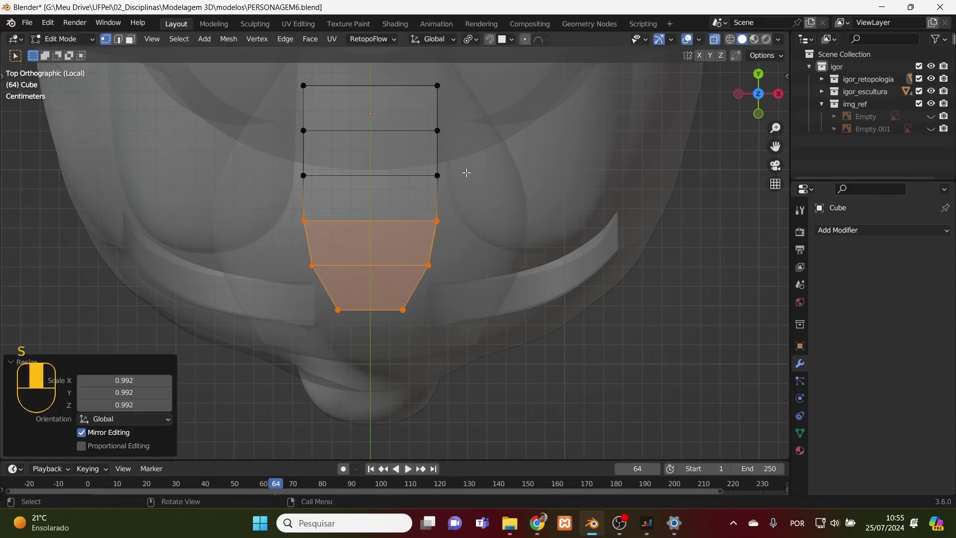
drag(460, 170, 268, 206)
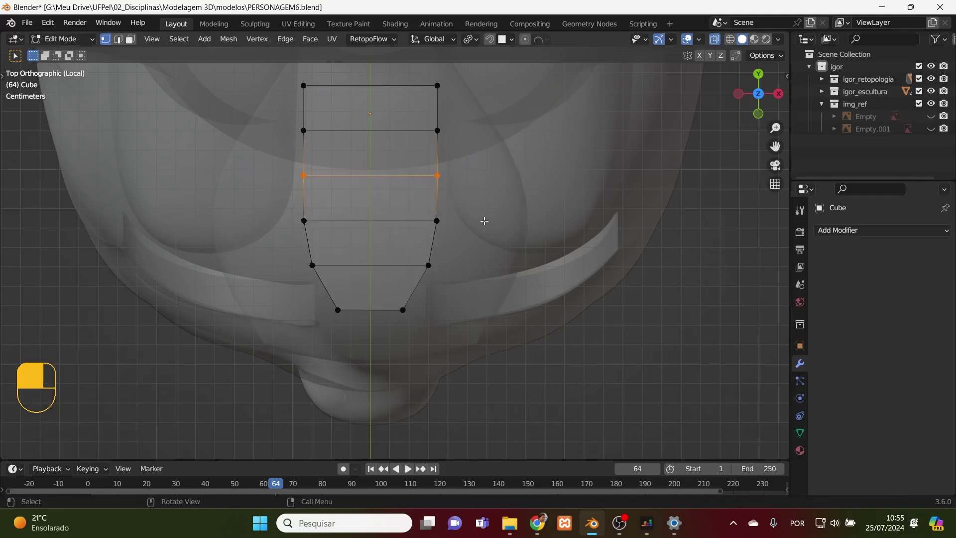
key(s)
click(482, 222)
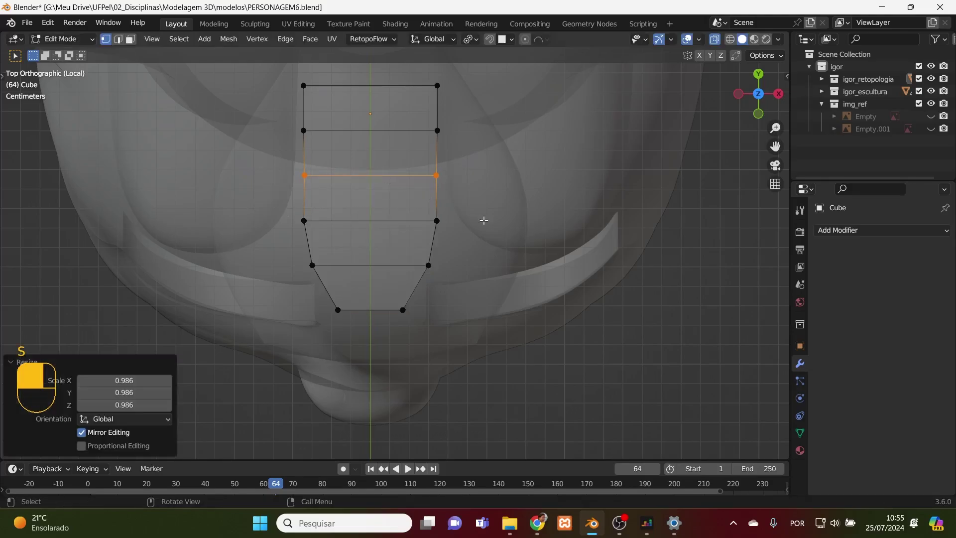
- Add one centred loop cut running lengthwise down the middle of the tongue mesh
middle_drag(483, 223, 472, 328)
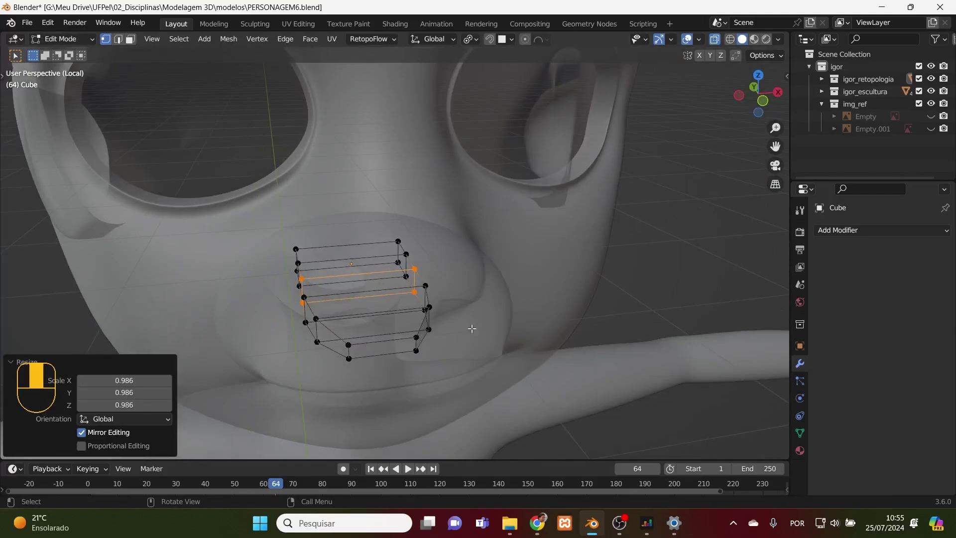
key(ctrl+r)
click(384, 348)
right_click(388, 350)
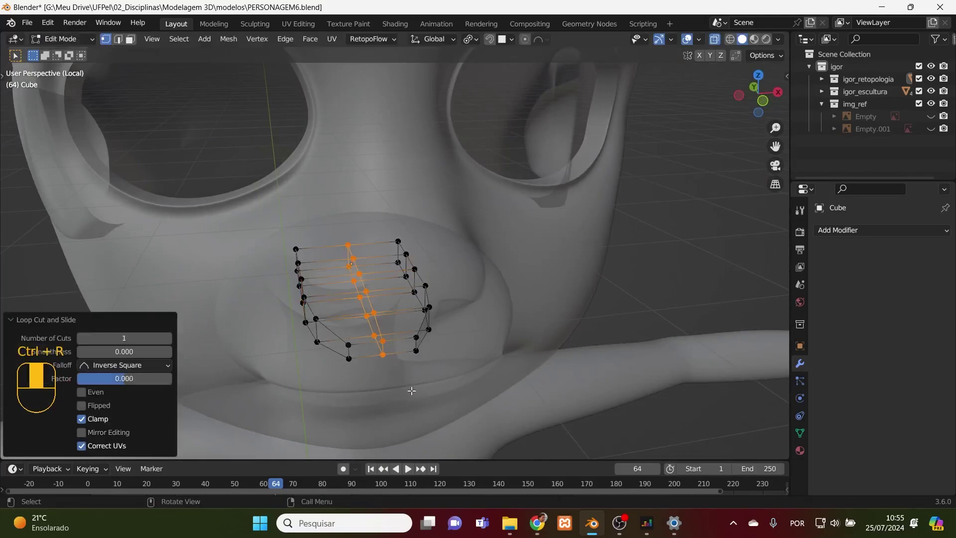
- Move the centre vertices of the front tip about 0.0059 m forward along Y in top view
key(KP_7)
click(373, 330)
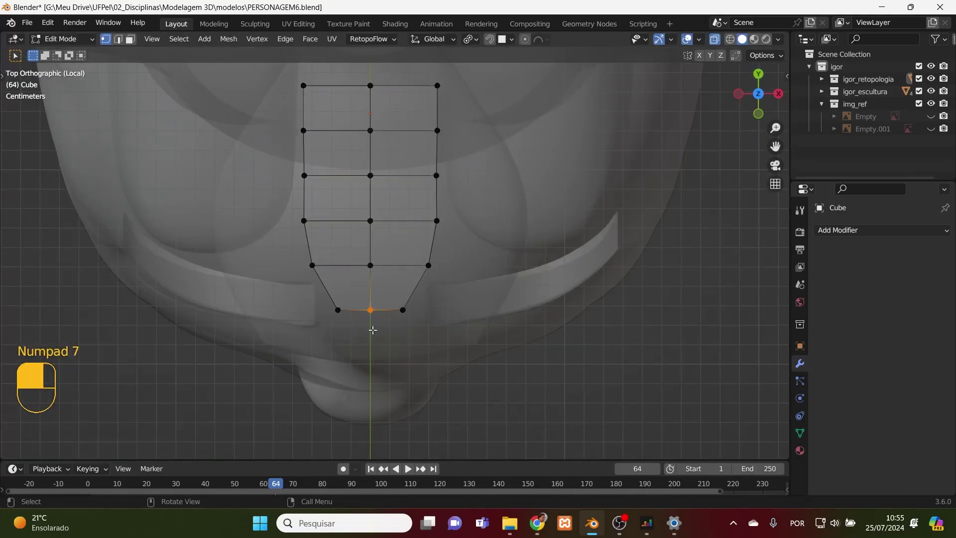
key(g)
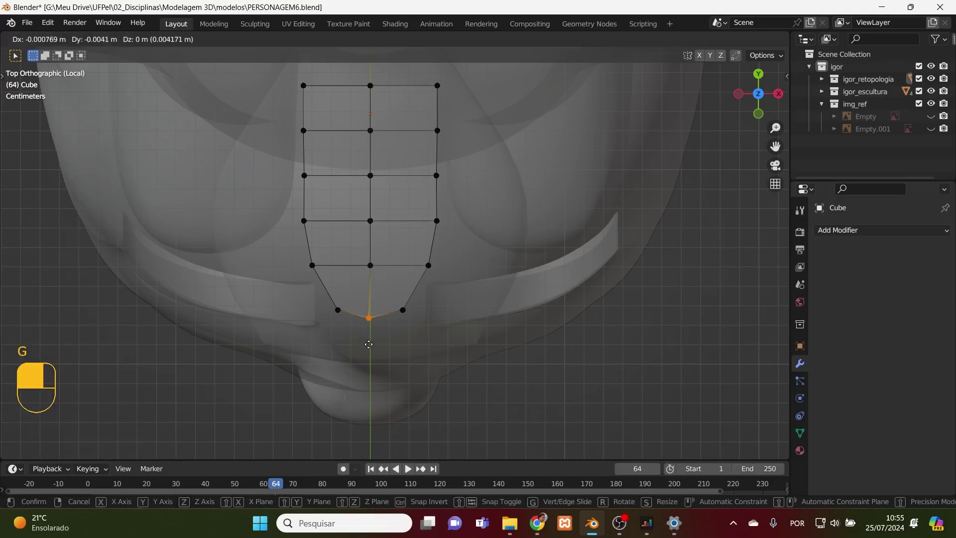
key(y)
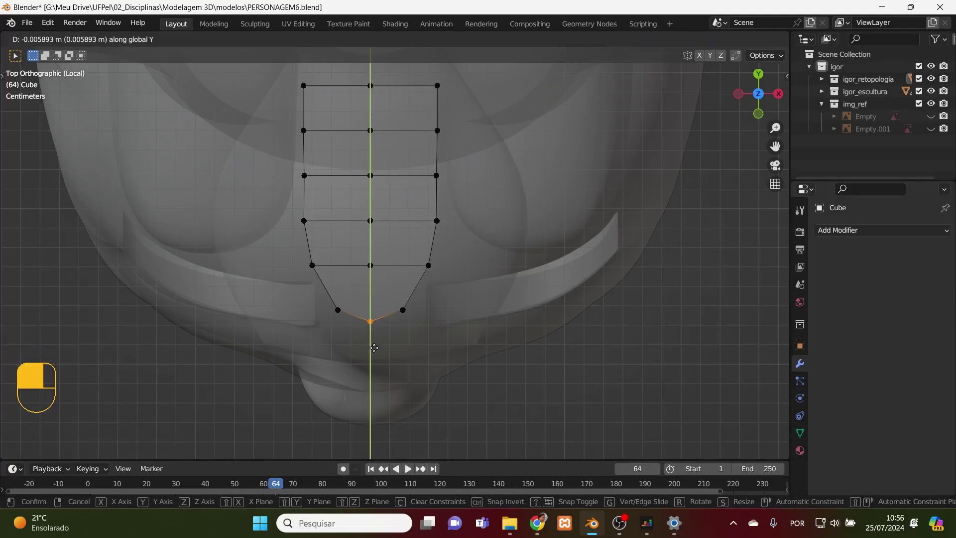
click(374, 348)
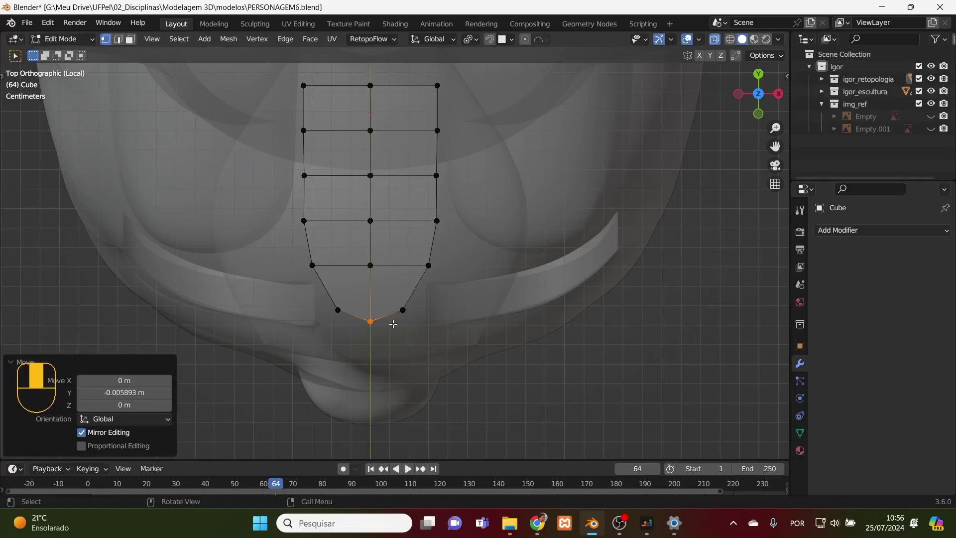
- Add a lengthwise loop cut midway on each side of the centre line, working in front view
key(KP_1)
drag(374, 294, 363, 324)
key(ctrl+r)
click(353, 335)
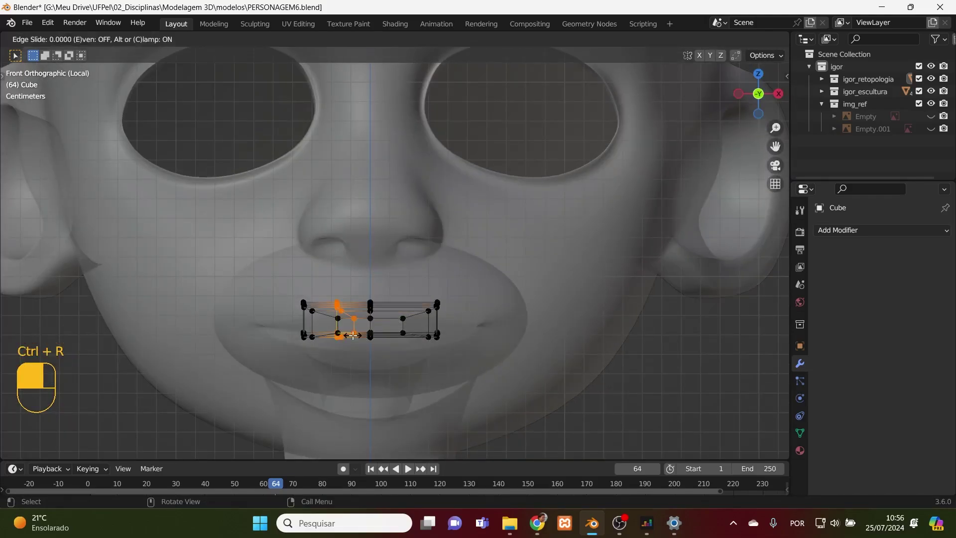
click(353, 335)
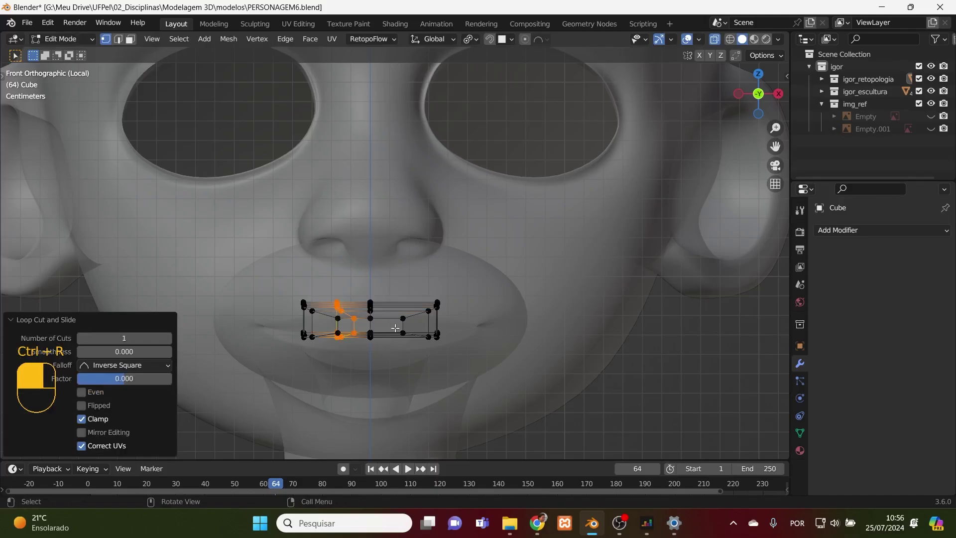
key(ctrl+r)
click(395, 327)
click(394, 327)
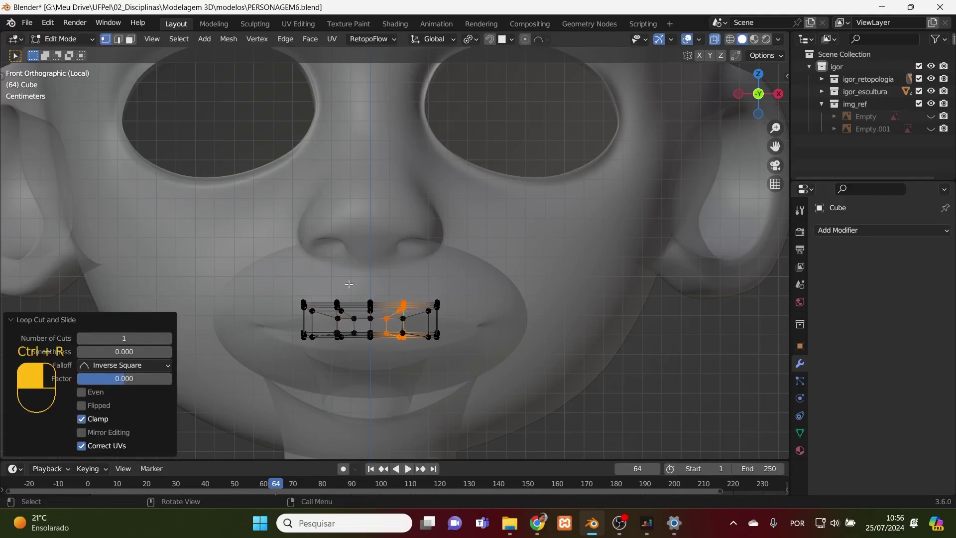
- Select both side loops together and scale them to 1.376 along Z
alt+shift+click(354, 324)
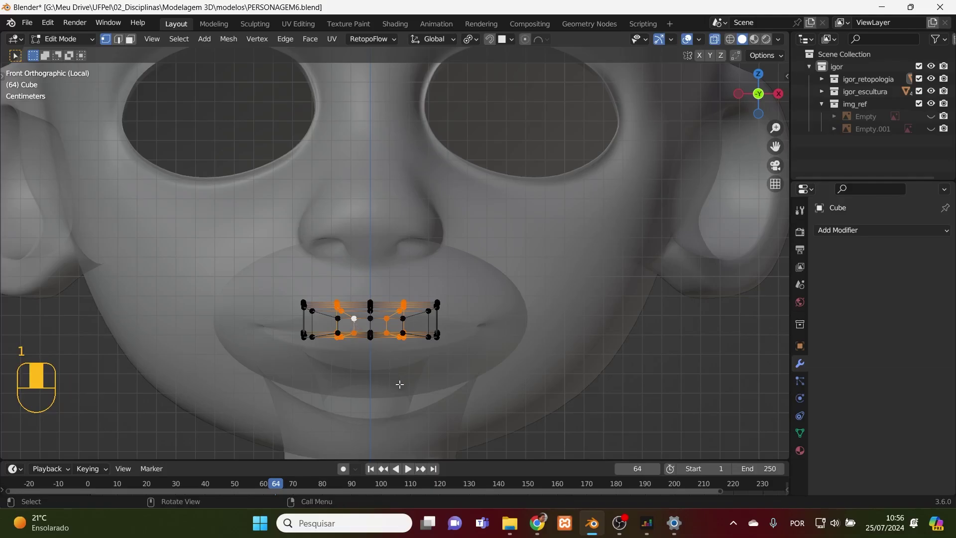
key(s)
key(z)
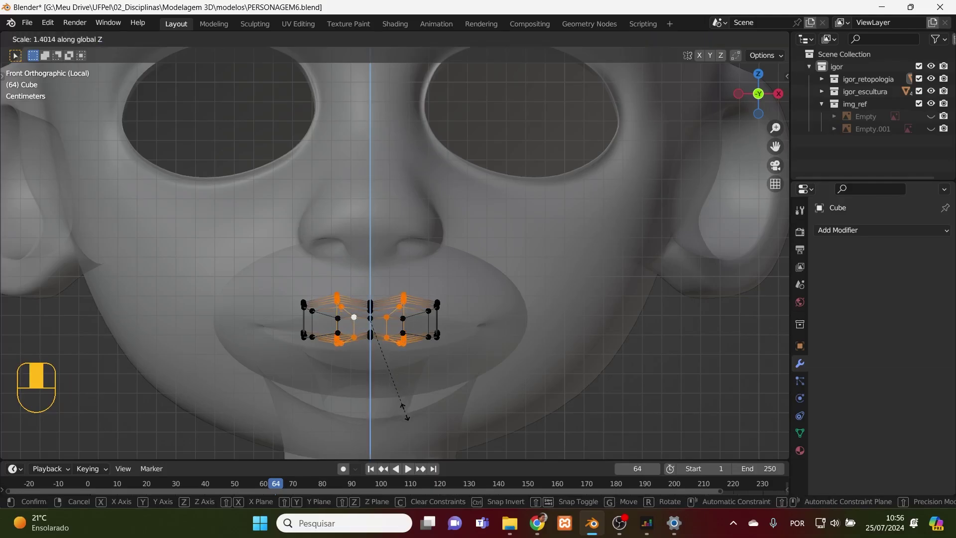
click(398, 406)
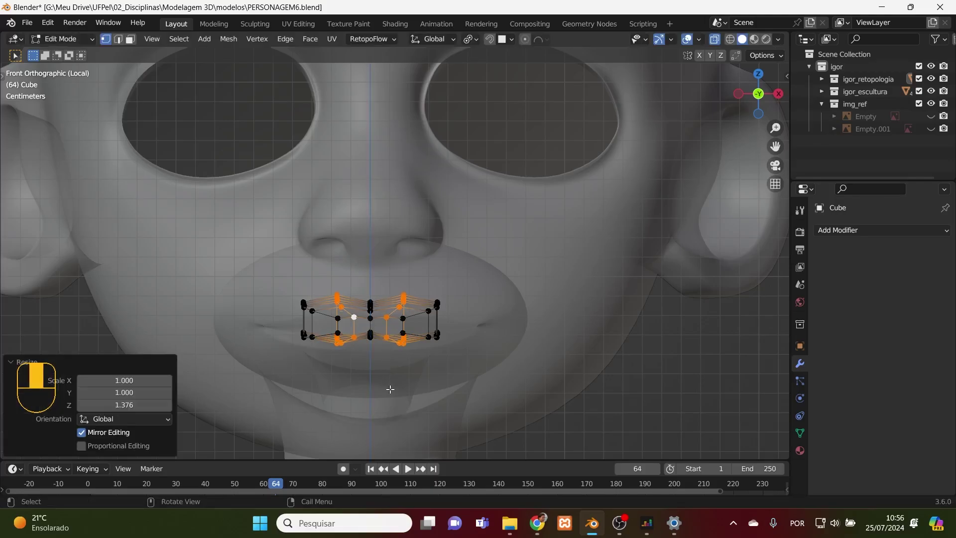
- Move the tongue's underside centre-line vertices down about 0.0054 m in front view
click(371, 354)
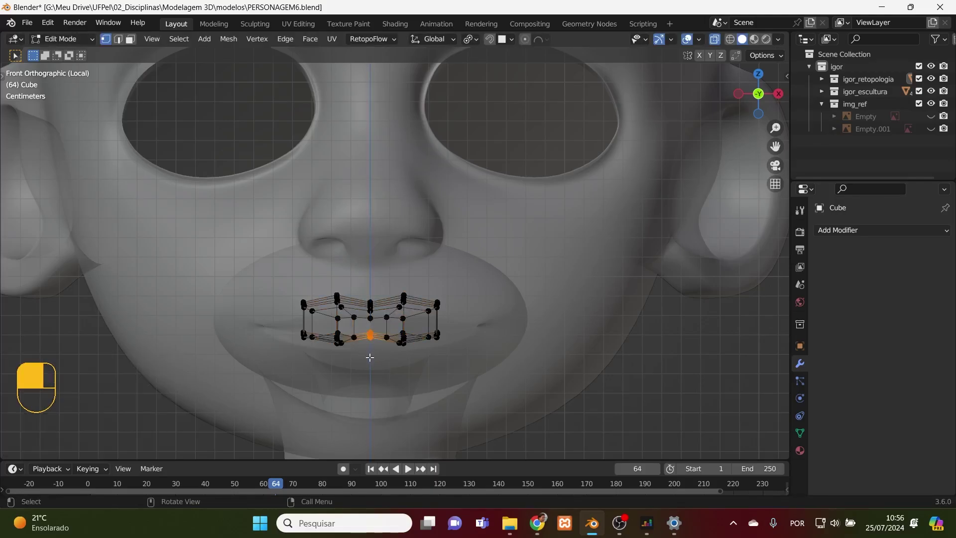
key(g)
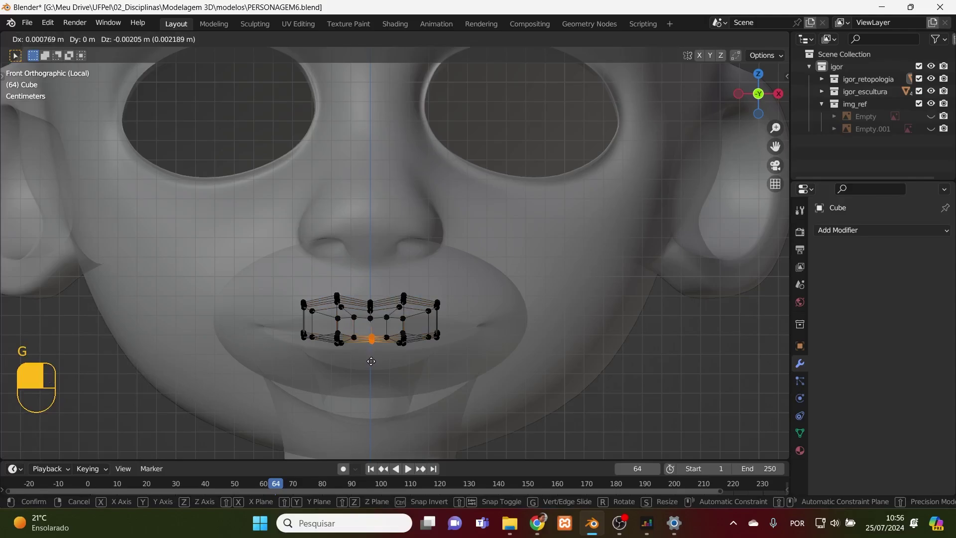
click(369, 367)
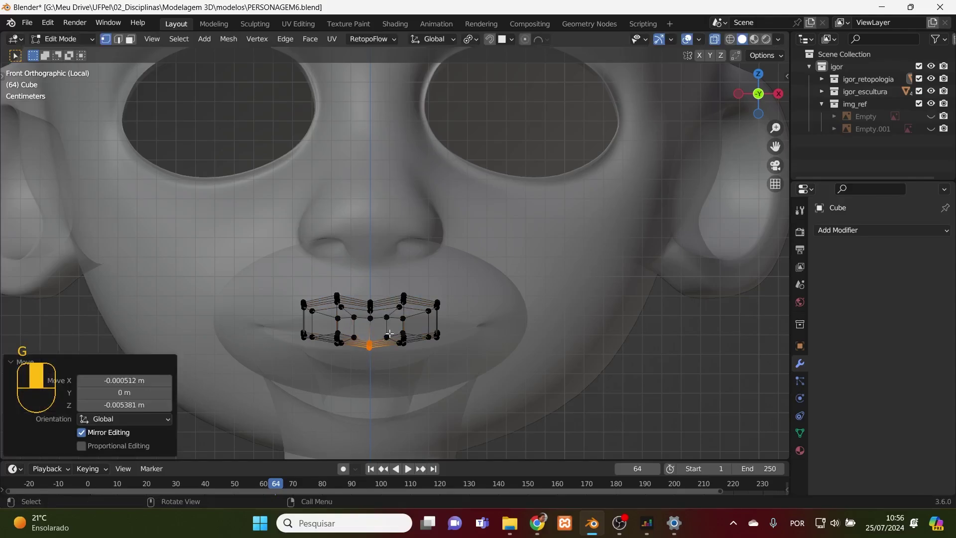
click(387, 336)
shift+click(356, 343)
middle_drag(396, 368, 257, 352)
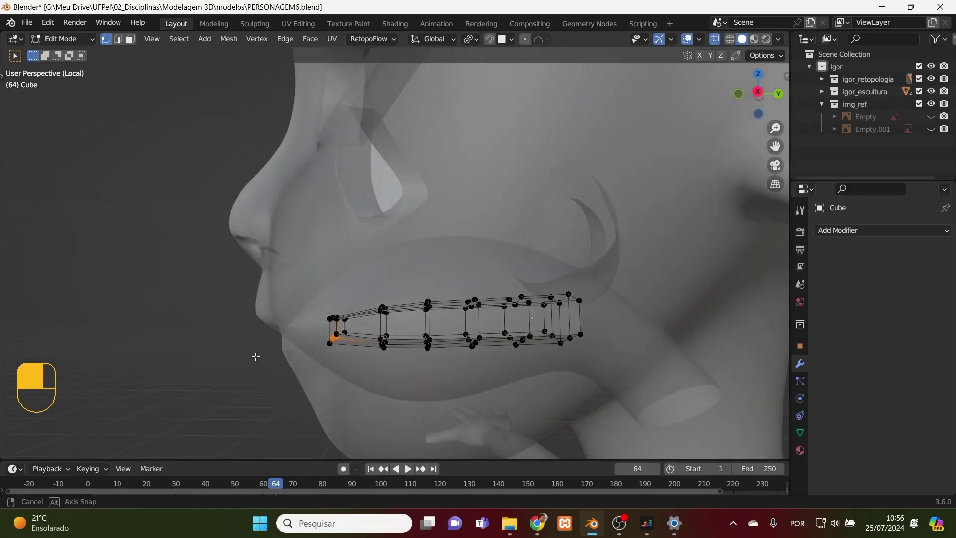
- Rotate the tongue's rear end ring about 29.8° in right side view and move it about 0.004 m back and 0.003 m down
key(KP_3)
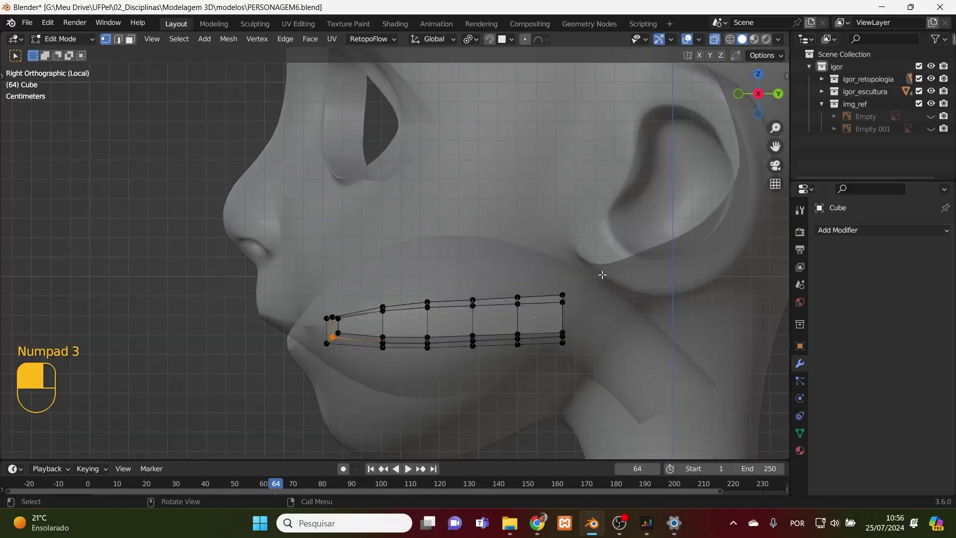
drag(601, 273, 542, 384)
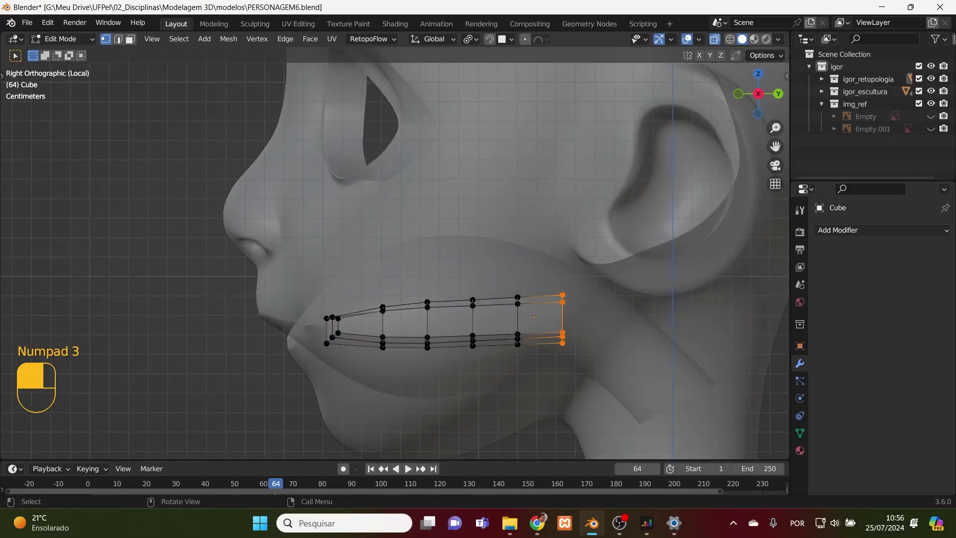
key(r)
click(607, 401)
key(g)
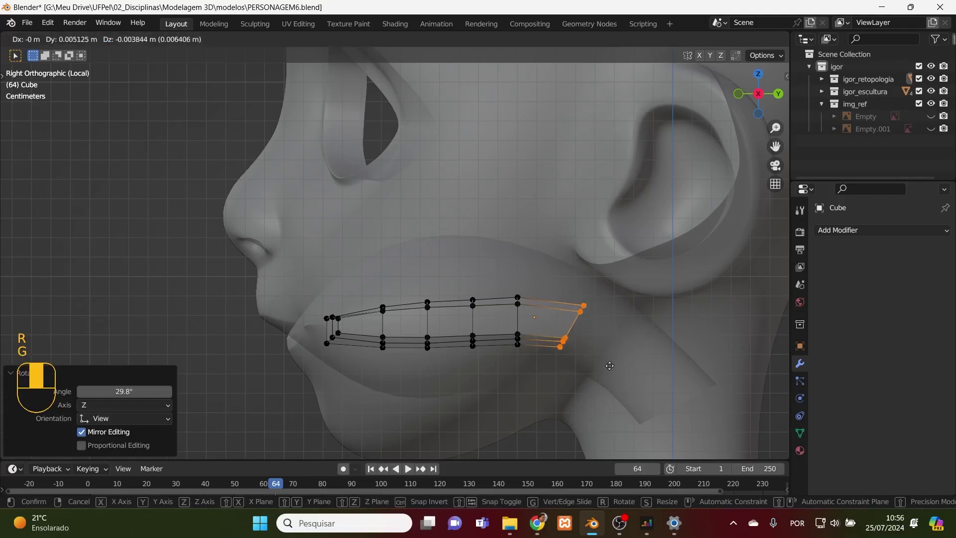
click(607, 363)
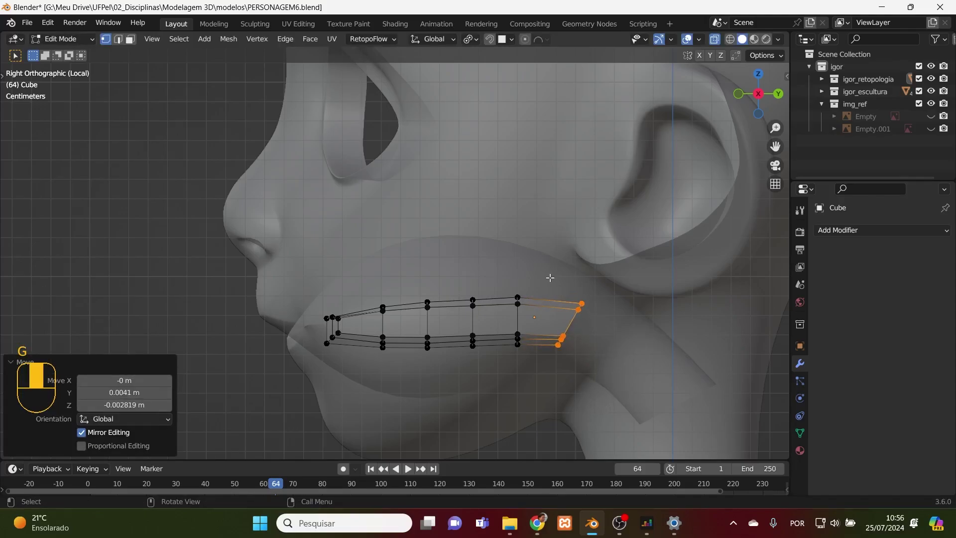
- Tilt the second-to-last ring to follow the rear end, and move both rear rings together about 0.005 m back and 0.002 m down
drag(550, 277, 493, 372)
key(r)
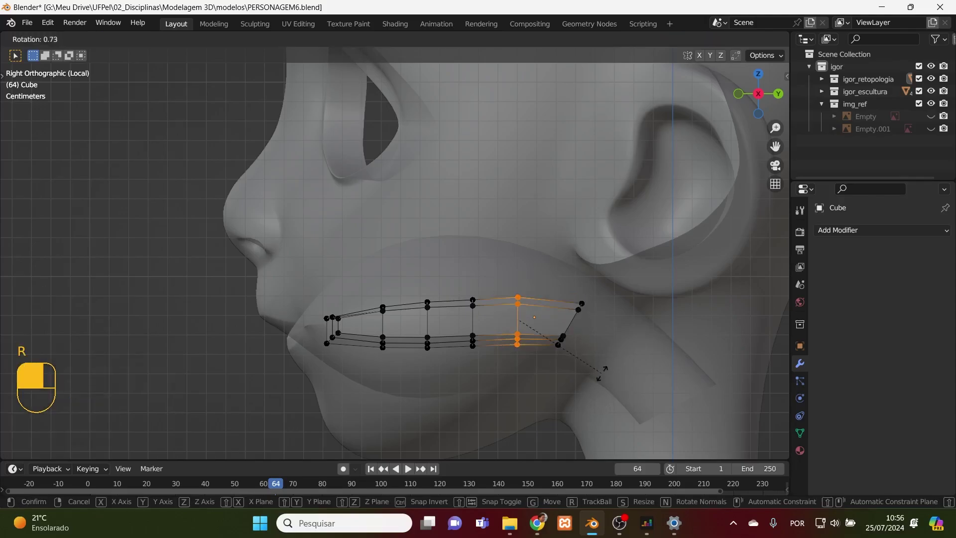
click(589, 392)
drag(602, 303, 484, 372)
key(g)
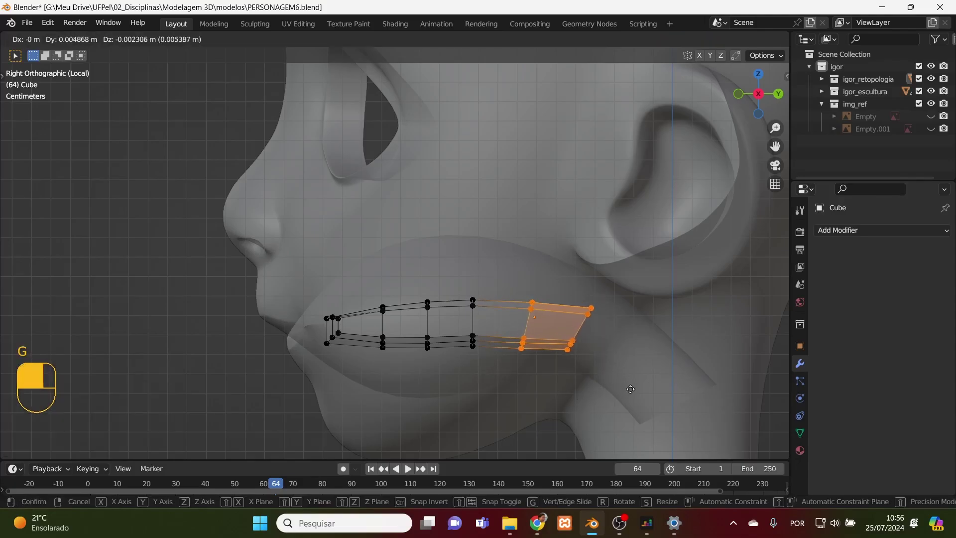
click(629, 387)
- Rotate the rear end ring a further 11.5° and move it about 0.006 m back and 0.004 m down
drag(618, 298, 555, 382)
key(r)
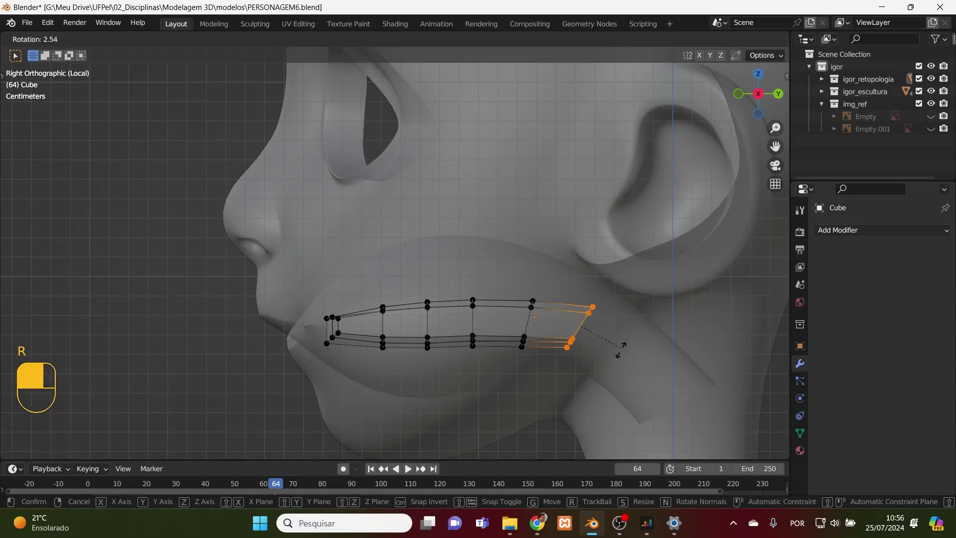
click(620, 357)
key(g)
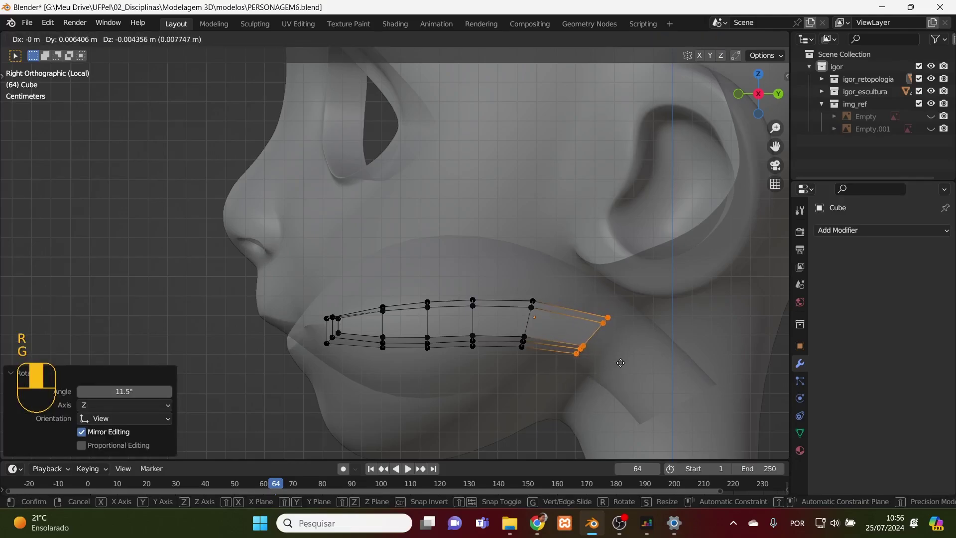
click(620, 360)
- Move the second-to-last ring about 0.001 m back and 0.002 m down to smooth the tongue's curve
drag(566, 288, 509, 378)
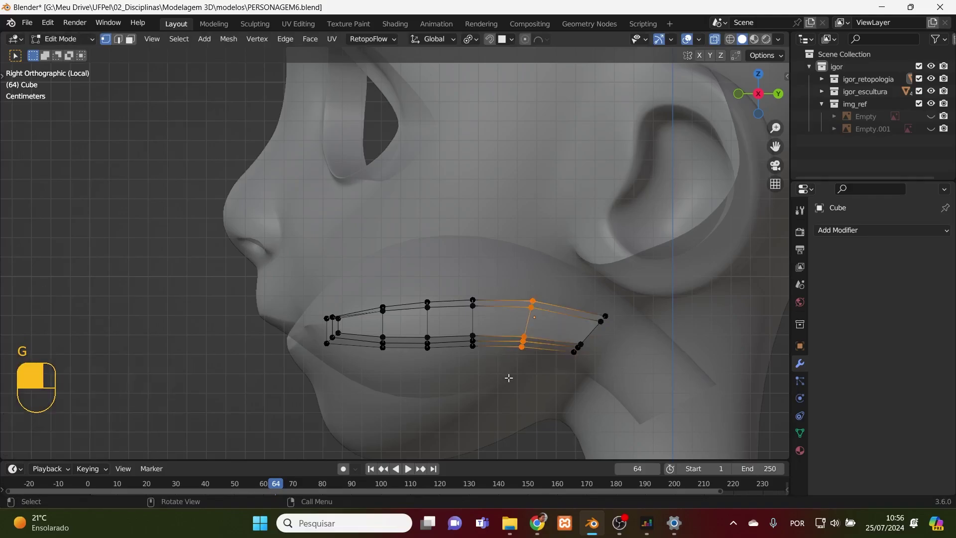
key(g)
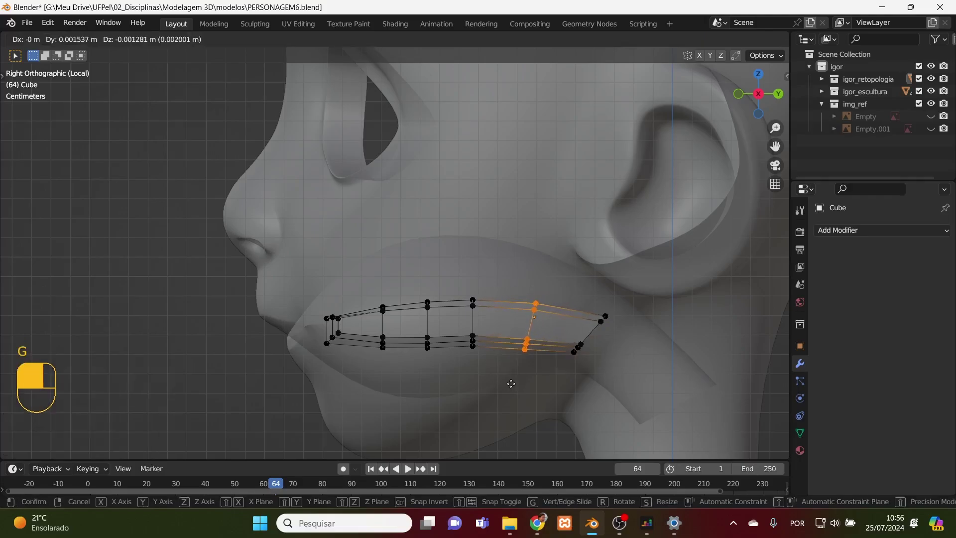
click(509, 384)
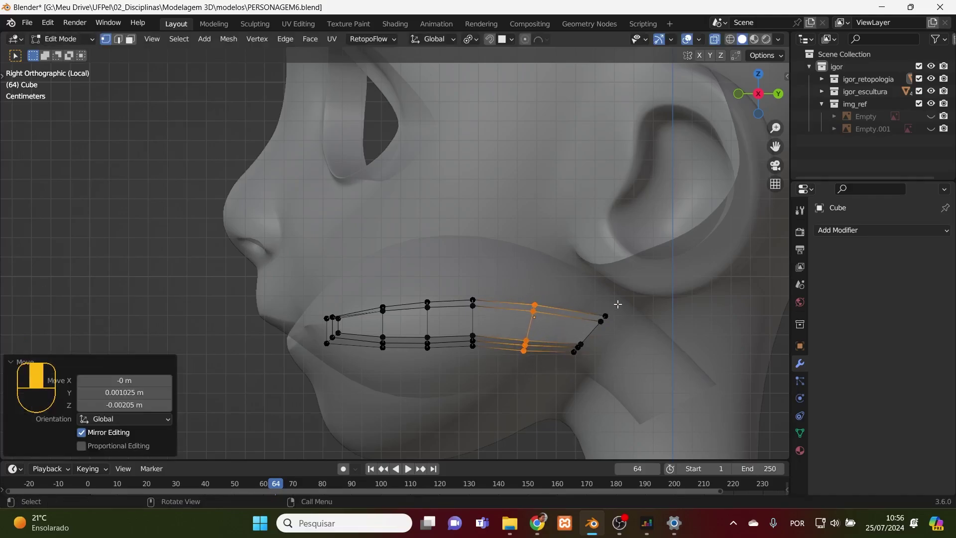
scroll(618, 303, down, 3)
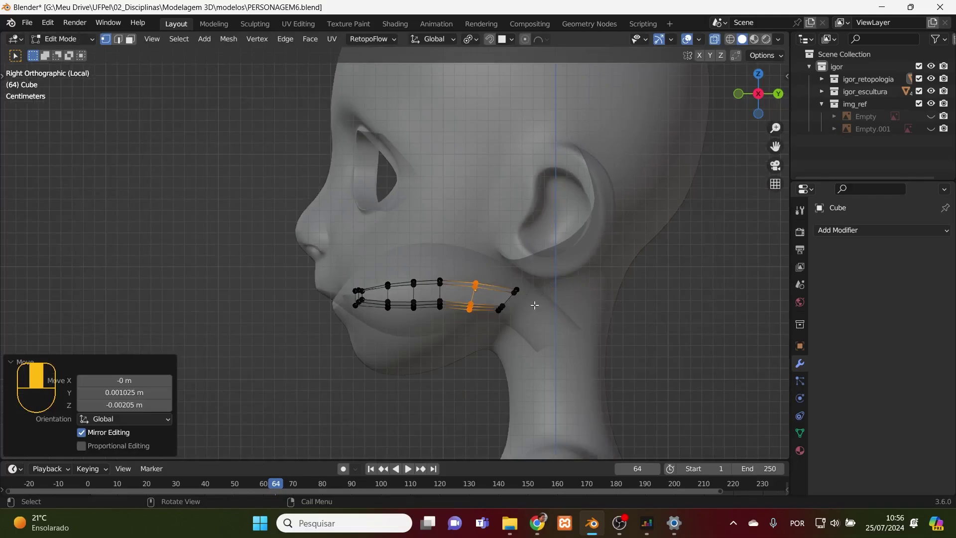
- Scale the entire tongue mesh to 0.711 along Z and move it about 0.0018 m back and 0.0044 m down
click(441, 313)
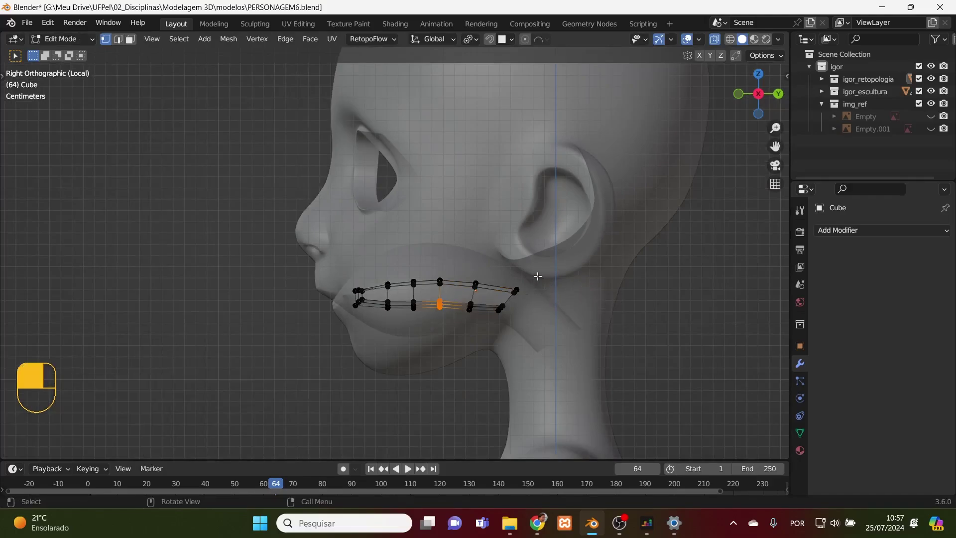
drag(538, 276, 360, 341)
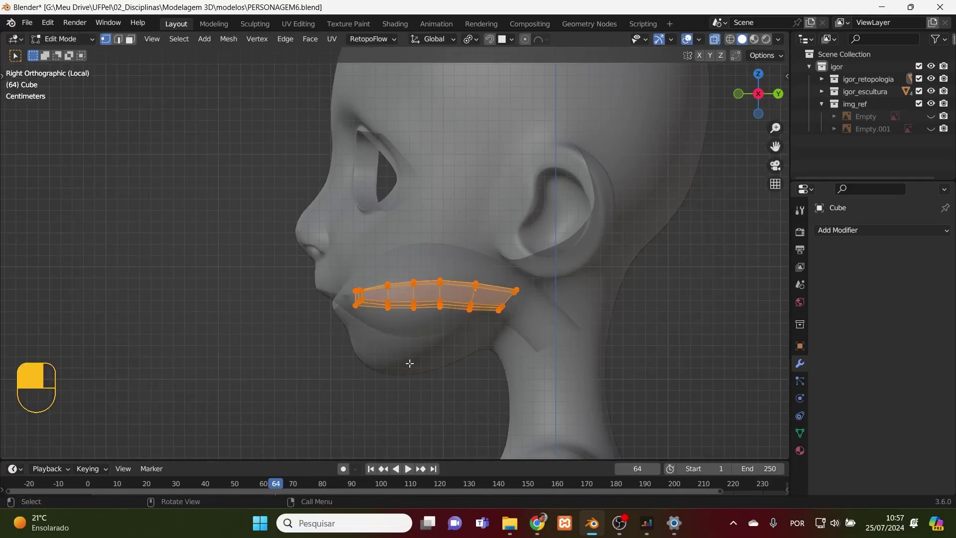
key(s)
key(z)
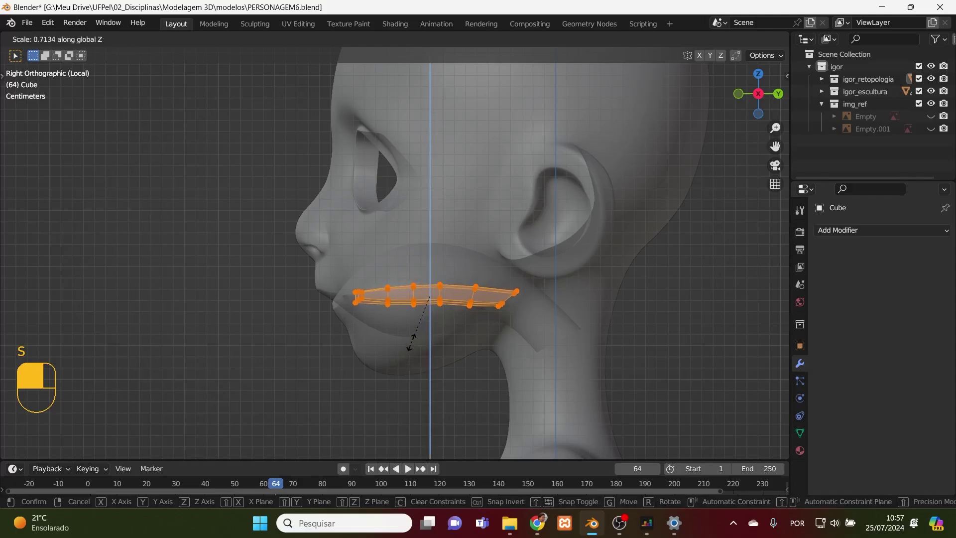
click(411, 342)
key(g)
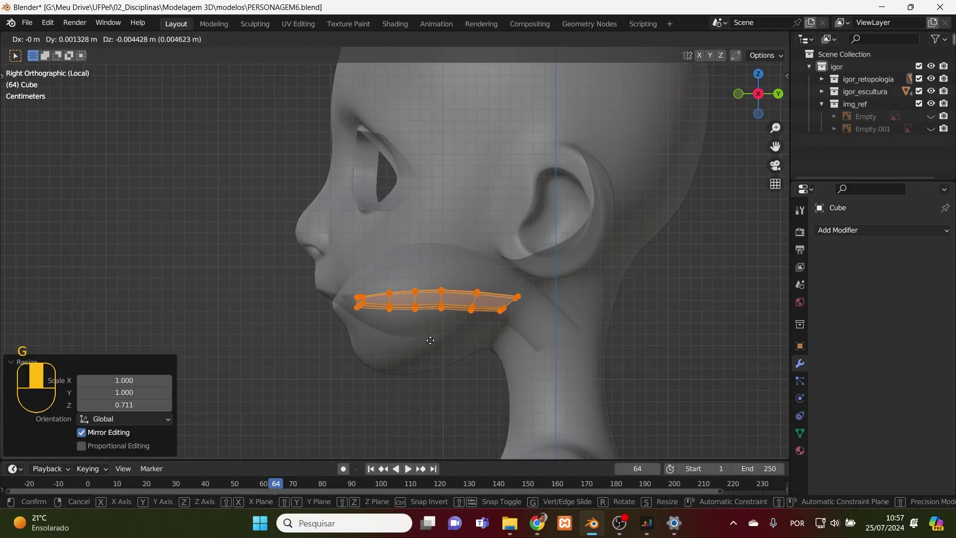
click(432, 340)
- Raise the underside vertices of the second-to-last ring by about 0.001 m
scroll(523, 339, up, 3)
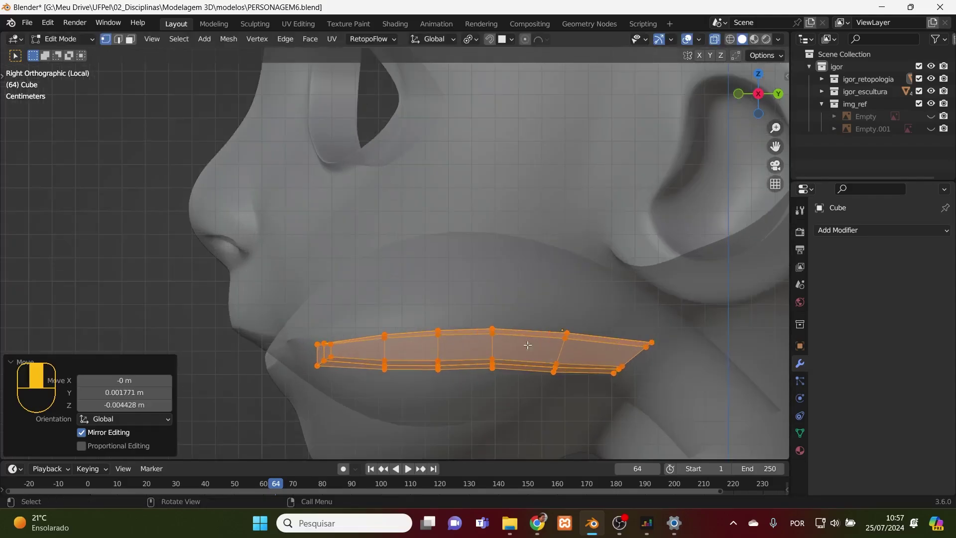
shift+drag(568, 397, 550, 366)
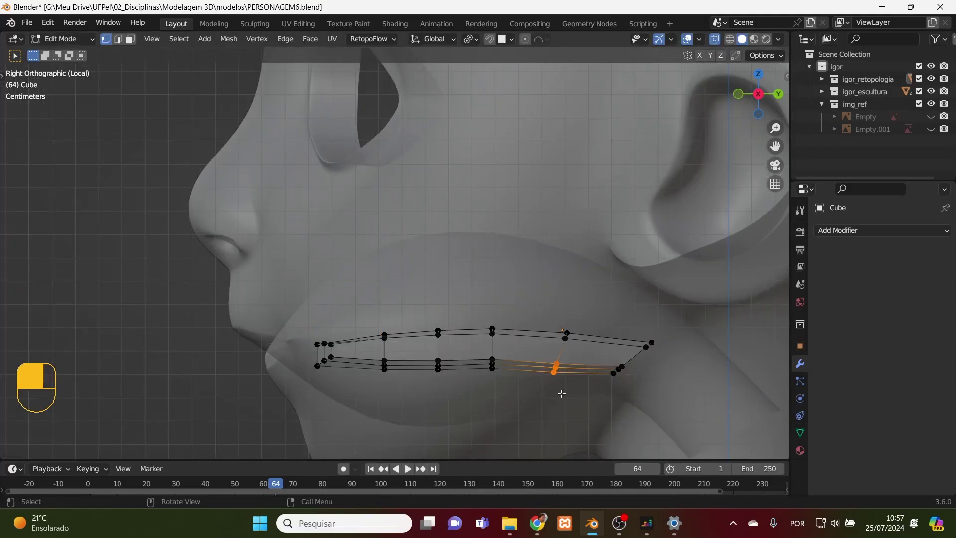
key(g)
click(563, 391)
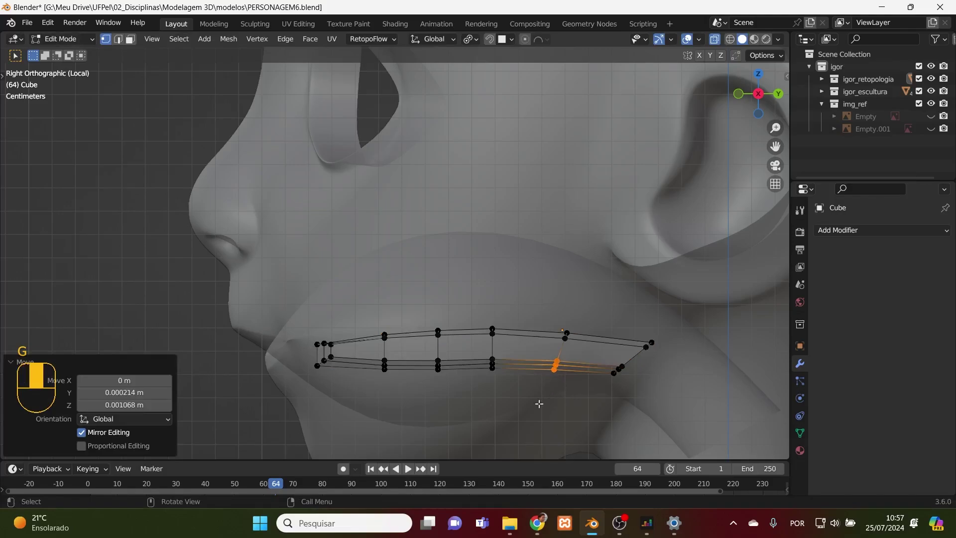
scroll(540, 404, down, 3)
- Return to Object Mode and add a Subdivision Surface modifier to the tongue
middle_drag(539, 404, 590, 381)
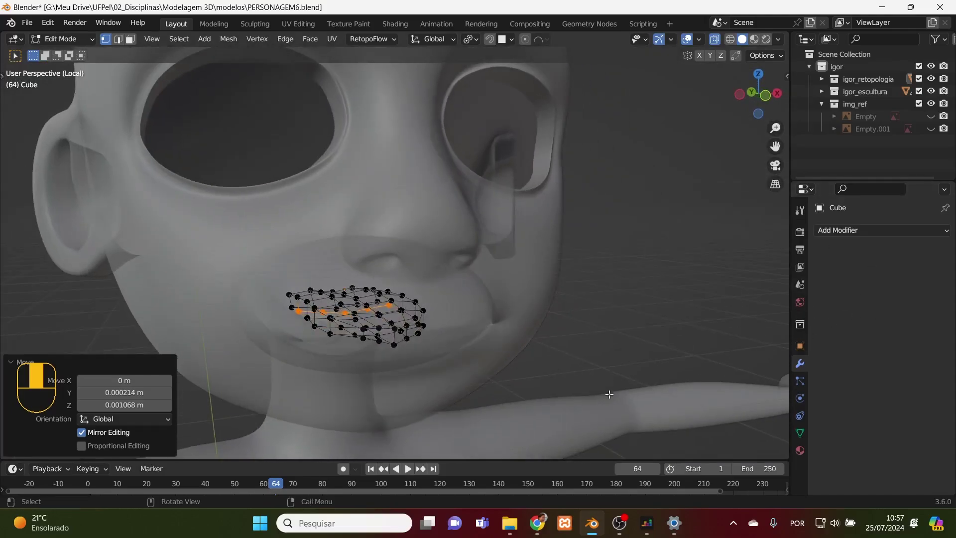
key(Tab)
click(864, 230)
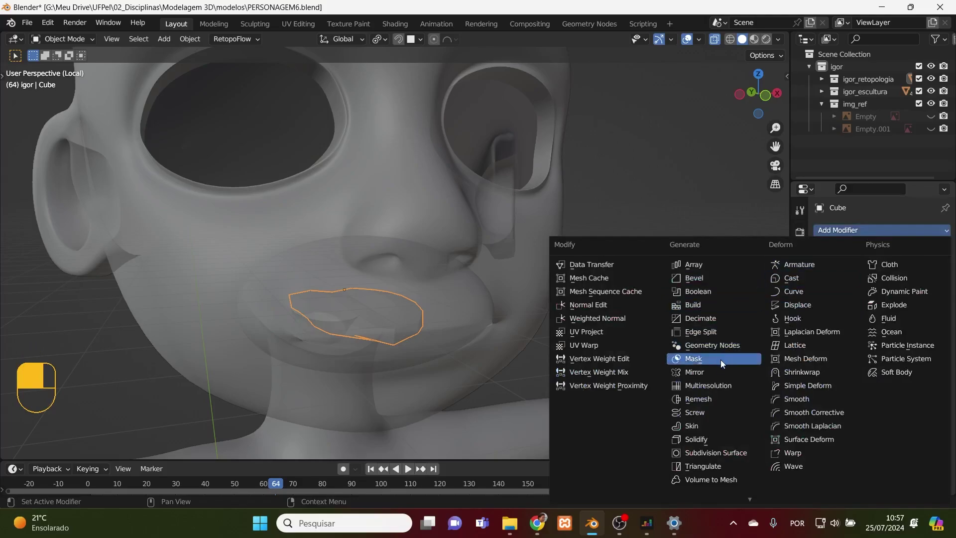
click(736, 454)
middle_drag(486, 369, 324, 345)
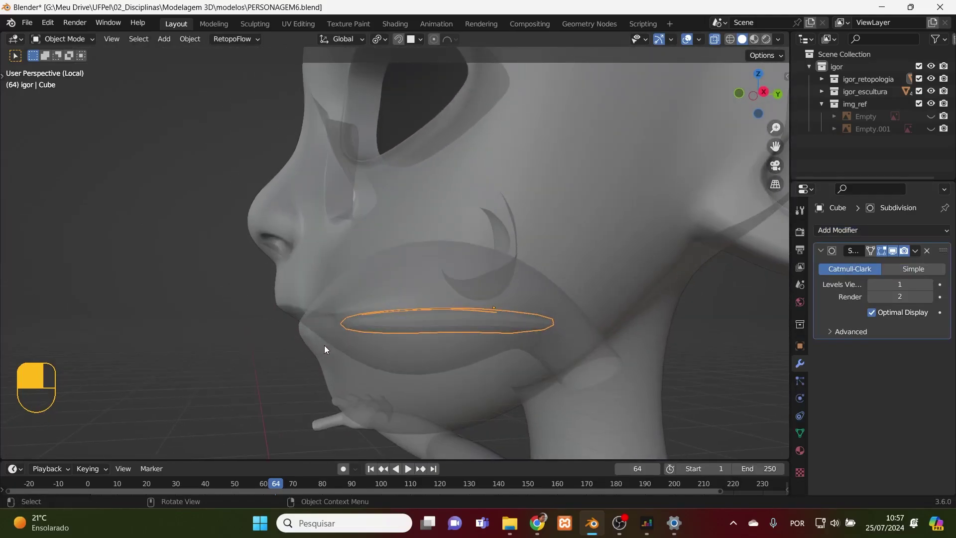
- Apply smooth shading to the tongue object
key(KP_3)
scroll(378, 343, up, 4)
shift+middle_drag(470, 398, 441, 347)
right_click(536, 357)
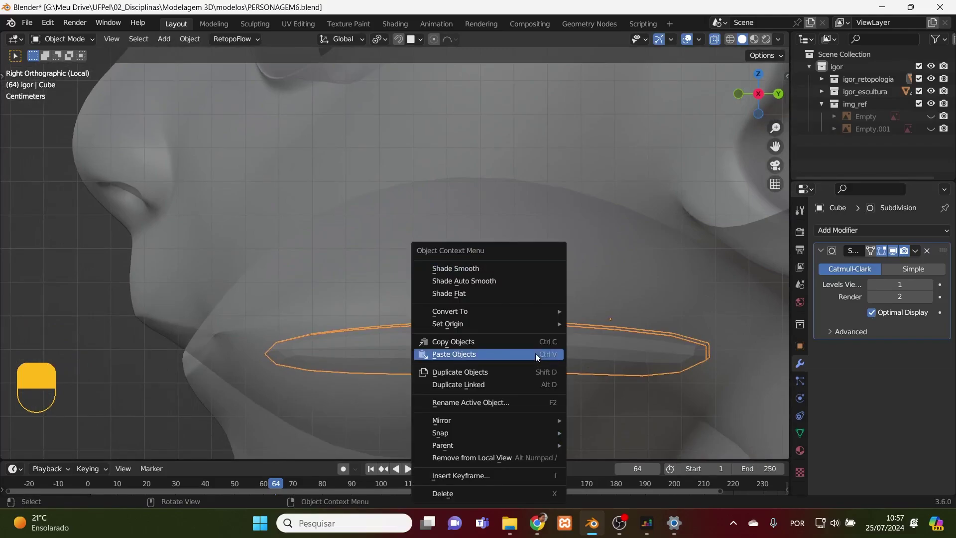
click(523, 271)
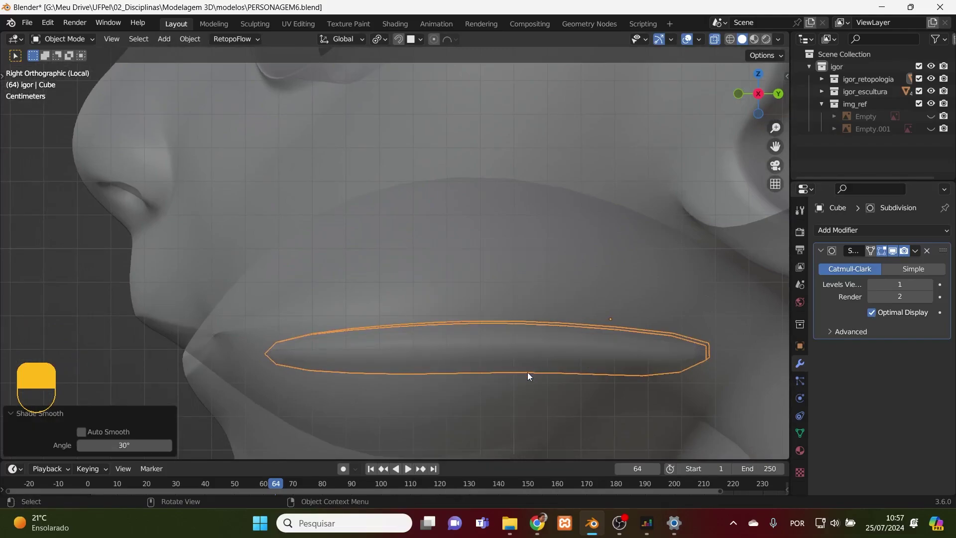
- Leave the current local view and isolate only the tongue in a new local view
key(KP_Divide)
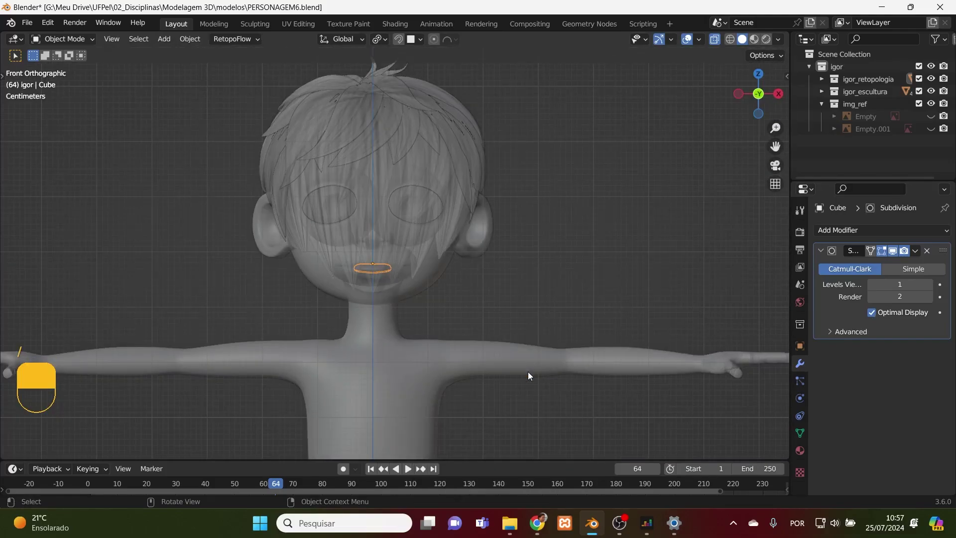
key(KP_Divide)
middle_drag(543, 317, 439, 370)
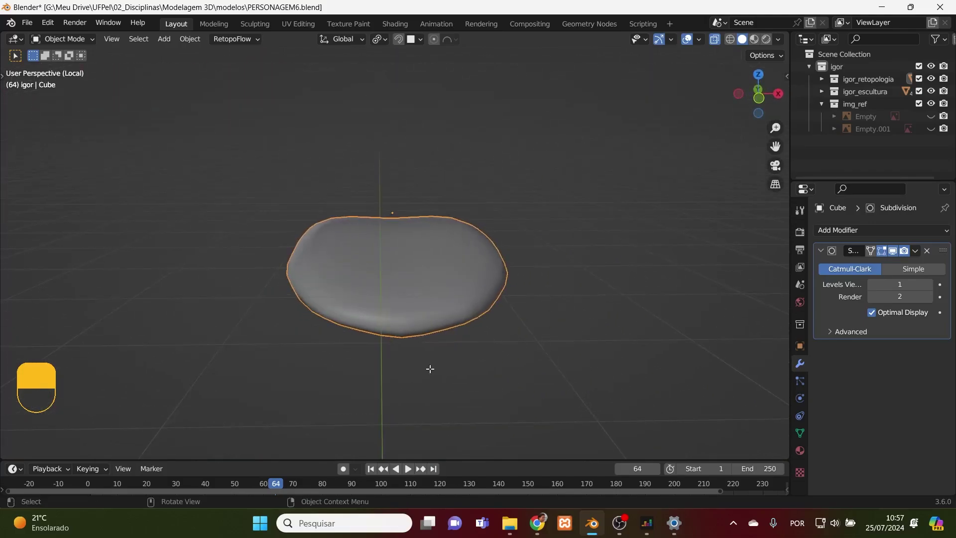
- Bevel the tongue's lengthwise centre edge loop by about 0.0004 m in Edit Mode, working in front view
key(Tab)
key(ctrl)
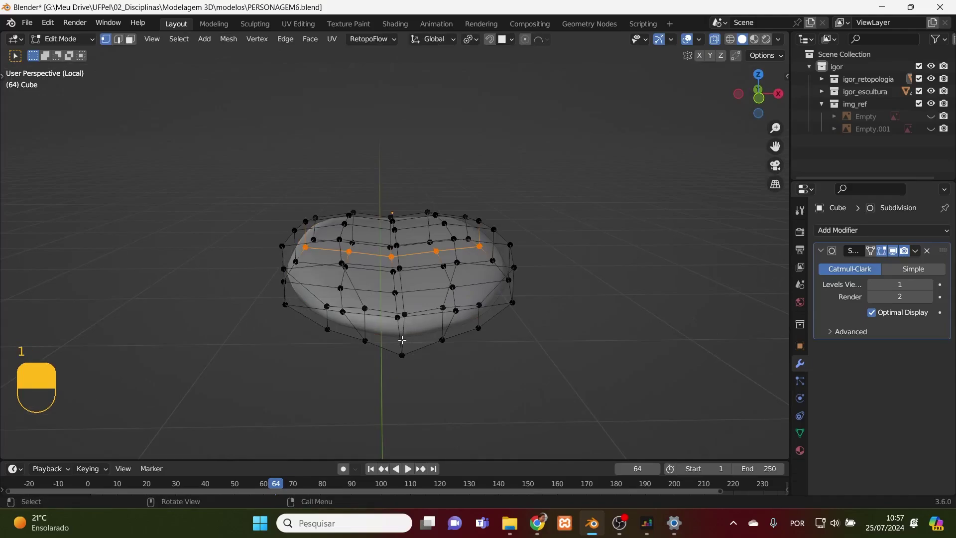
key(2)
alt+click(402, 340)
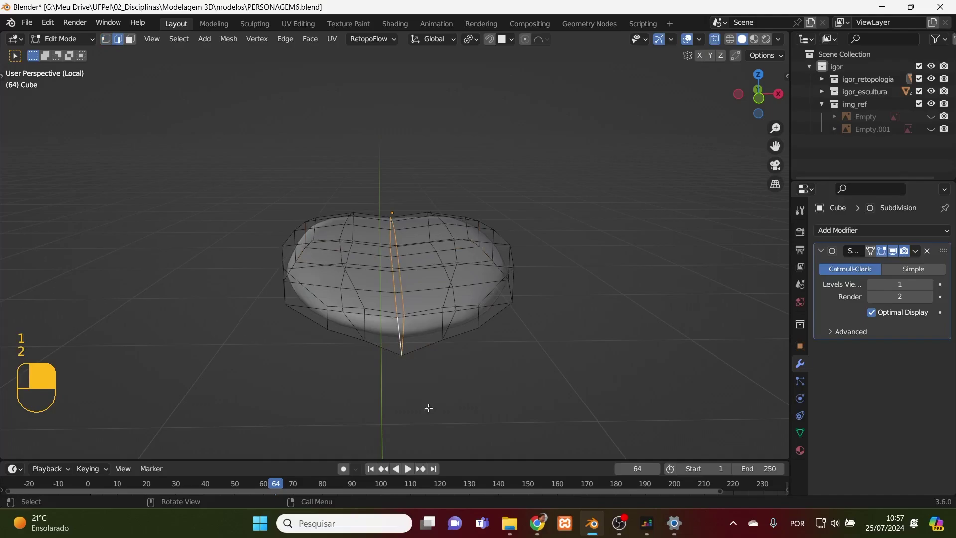
key(KP_1)
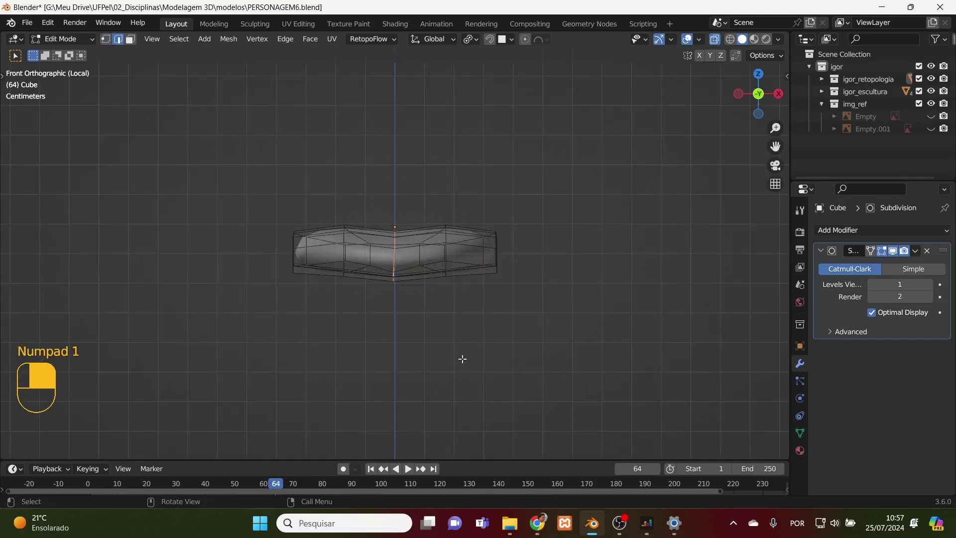
key(ctrl+b)
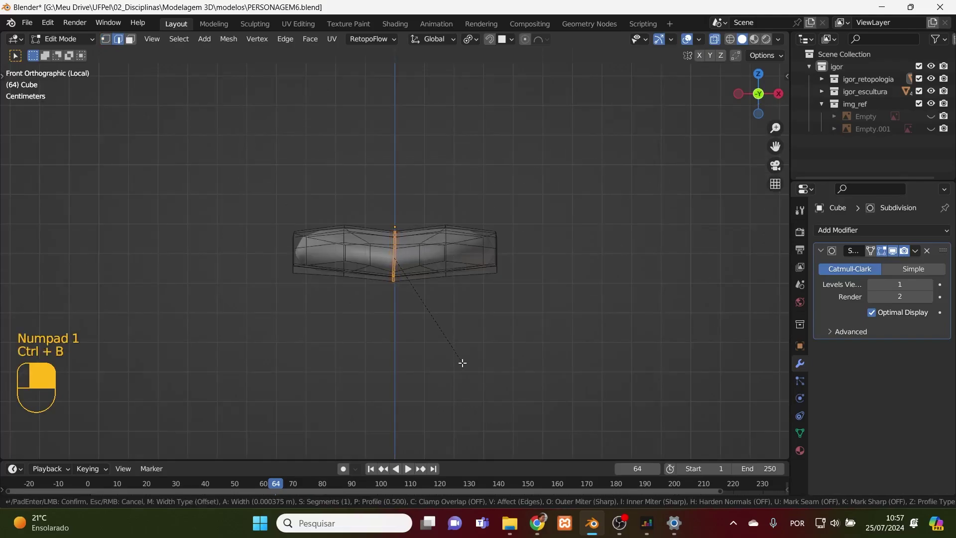
click(462, 363)
click(505, 252)
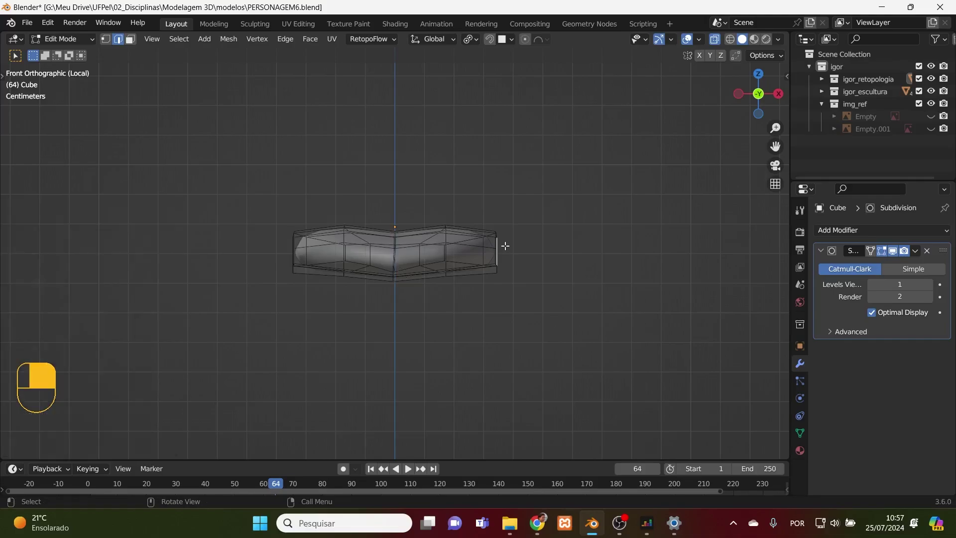
- Add loop cuts around the tongue's side near its upper and lower edges, slid to factors of about -0.679 and 0.700
key(ctrl+r)
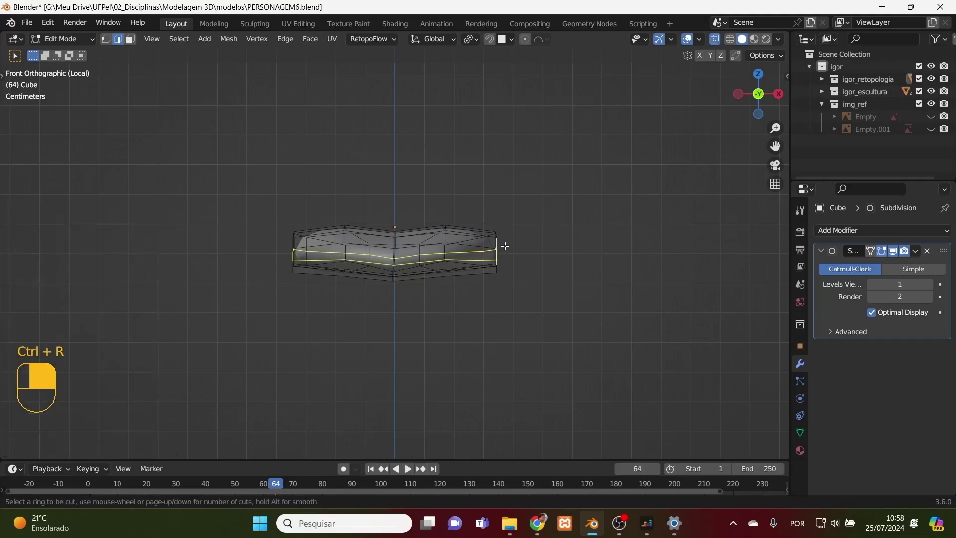
click(505, 246)
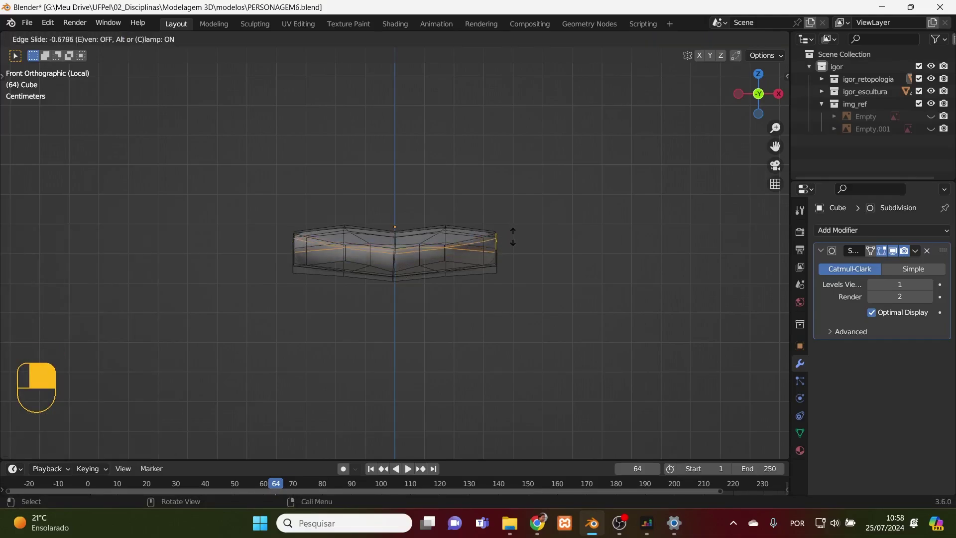
click(510, 248)
key(ctrl+r)
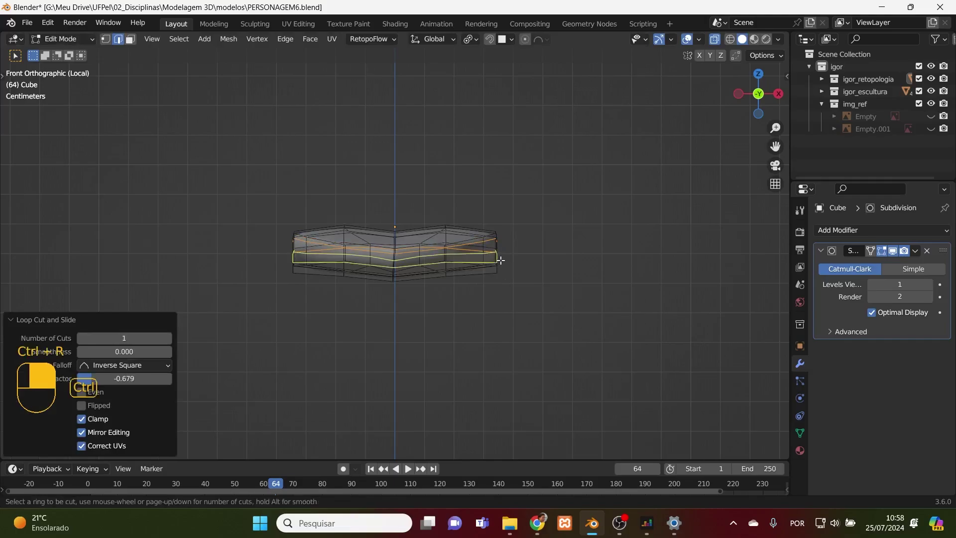
click(498, 268)
click(511, 268)
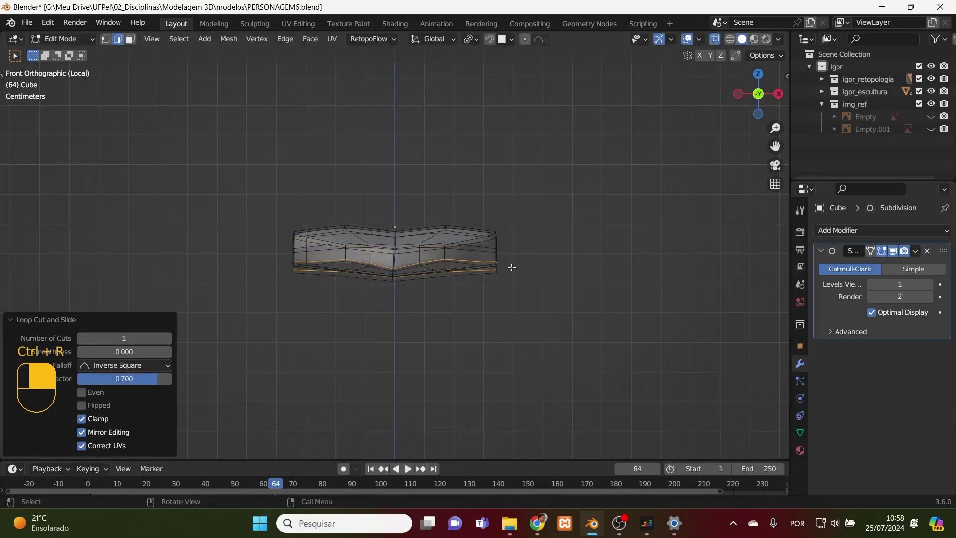
middle_drag(509, 267, 497, 296)
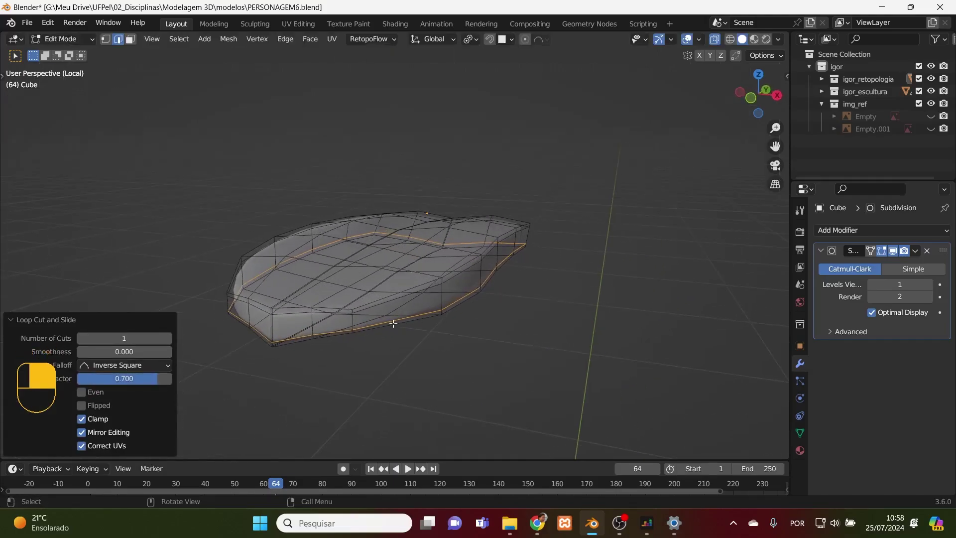
- Add a centred loop cut around the tongue's side at mid-height, turn off X-ray and scale the loop to about 1.021
key(ctrl+r)
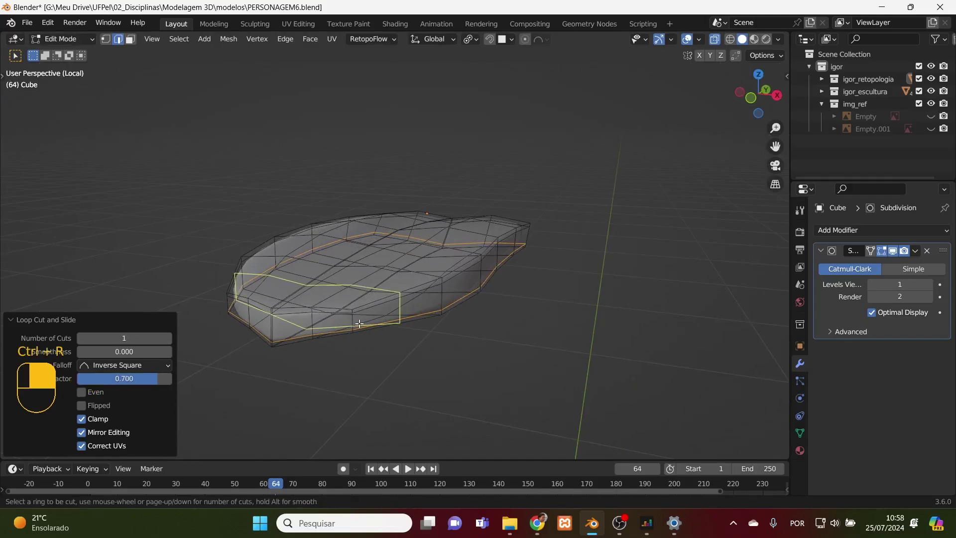
click(356, 322)
right_click(355, 322)
middle_drag(417, 341, 533, 363)
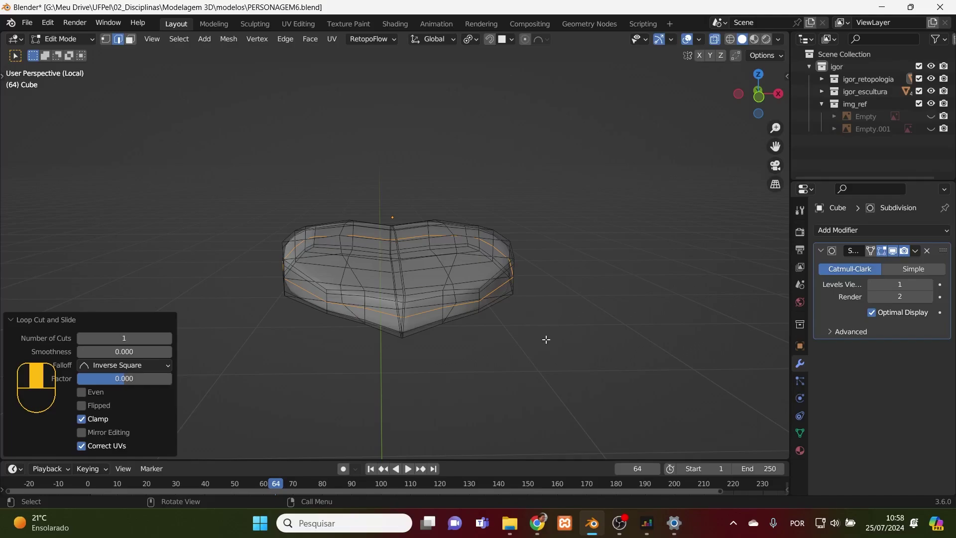
key(alt+z)
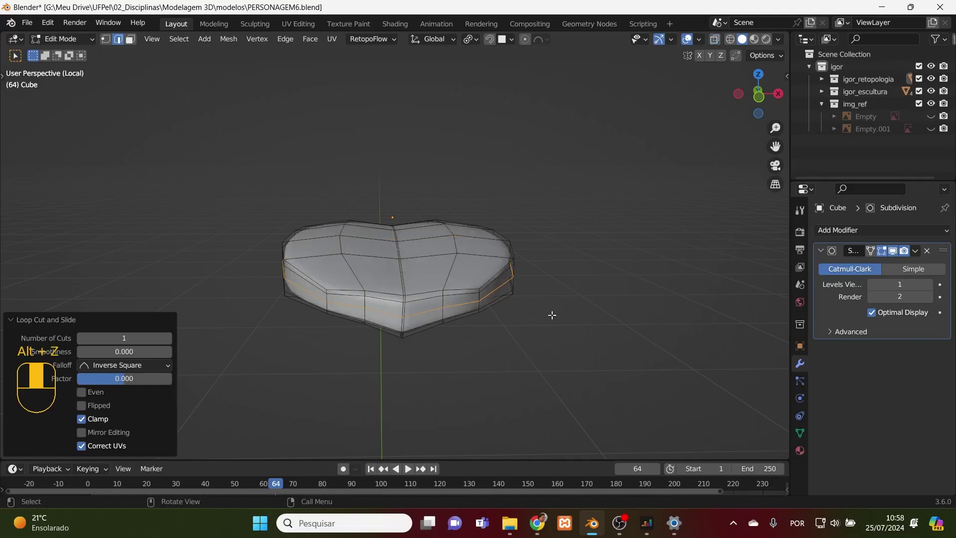
key(s)
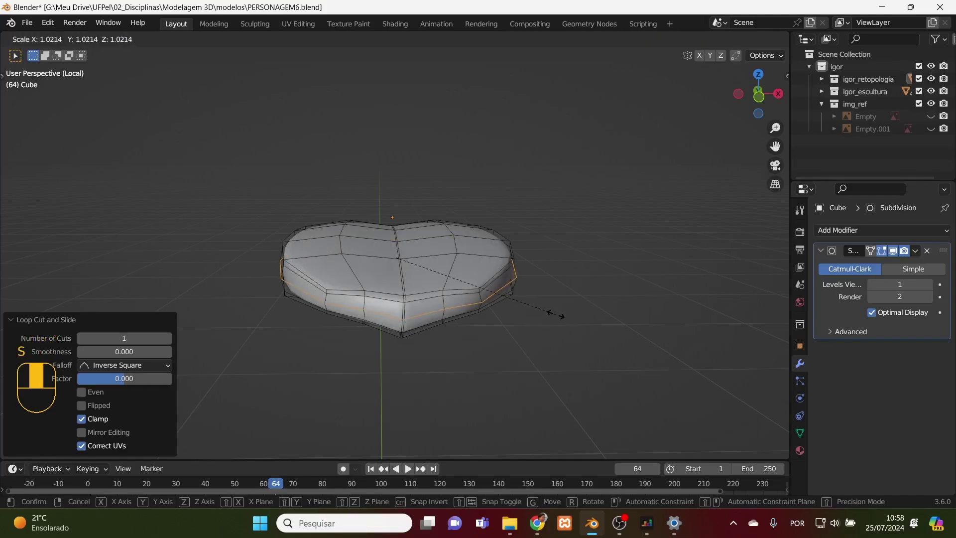
click(556, 314)
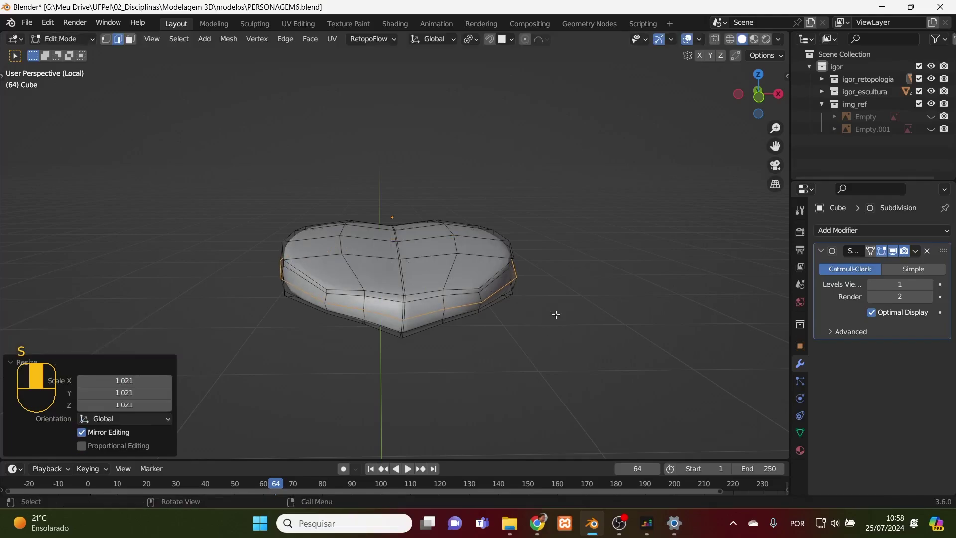
- Return to Object Mode and set the tongue's Subdivision viewport level to 2, viewing it from the top
click(86, 39)
click(47, 46)
click(547, 339)
middle_drag(547, 339, 503, 401)
shift+middle_drag(488, 410, 480, 393)
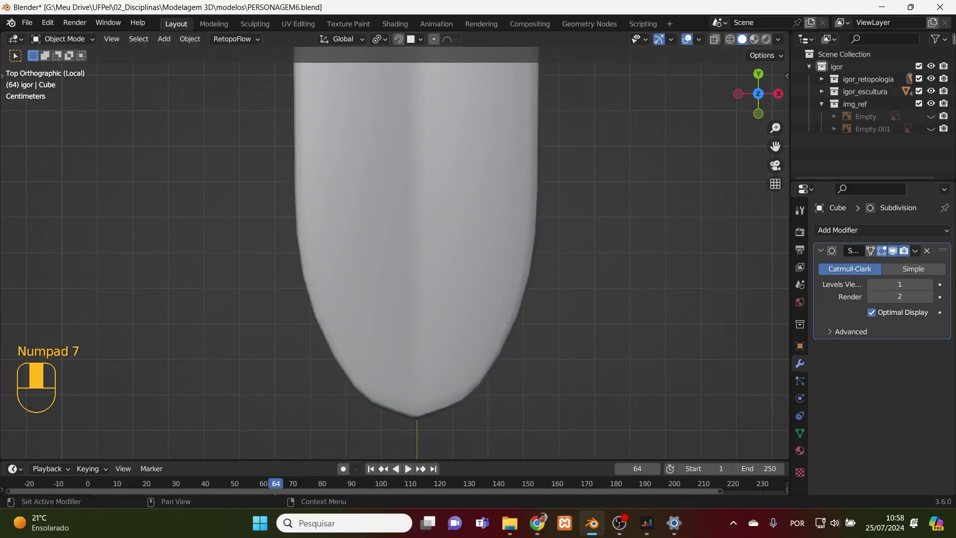
click(929, 284)
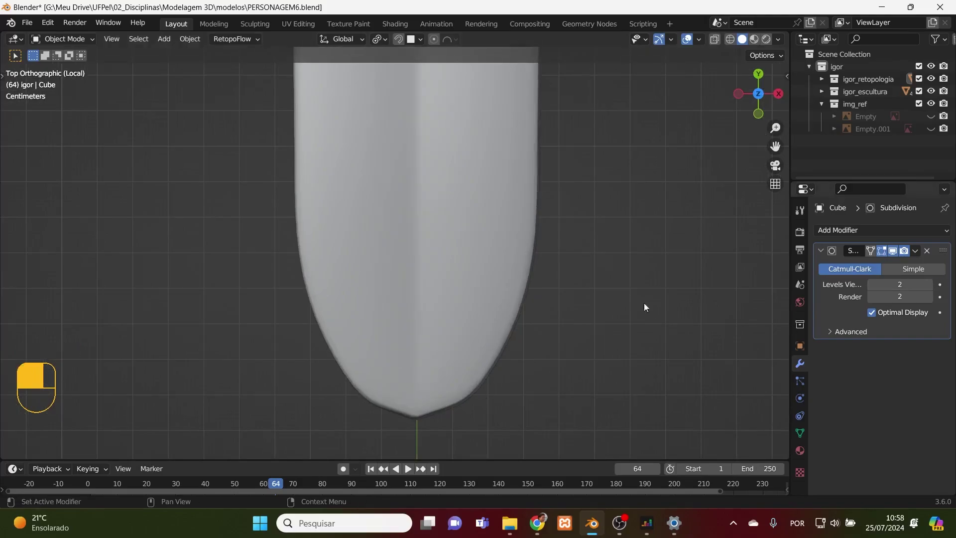
- Enter Edit Mode and select the paired edge loops running along the tongue's centre line
click(81, 43)
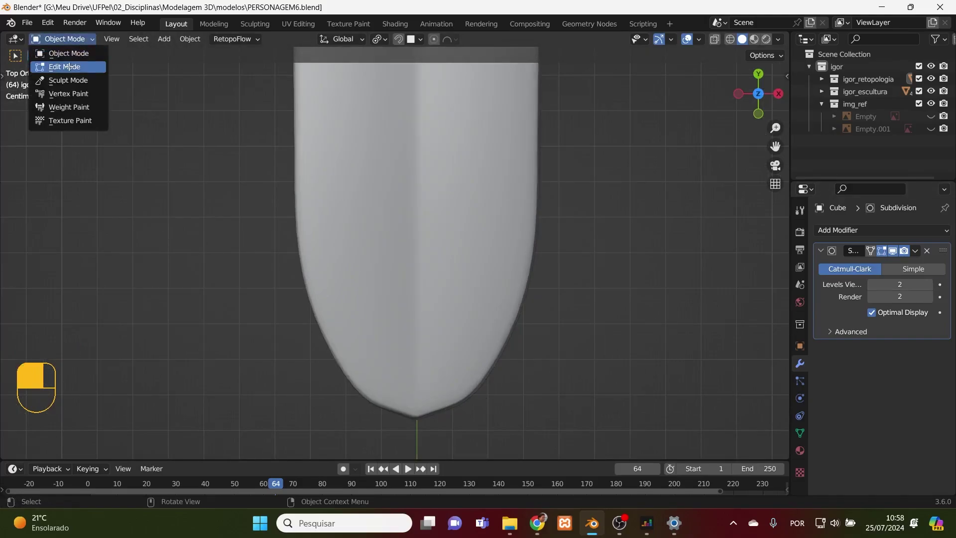
click(67, 66)
click(418, 384)
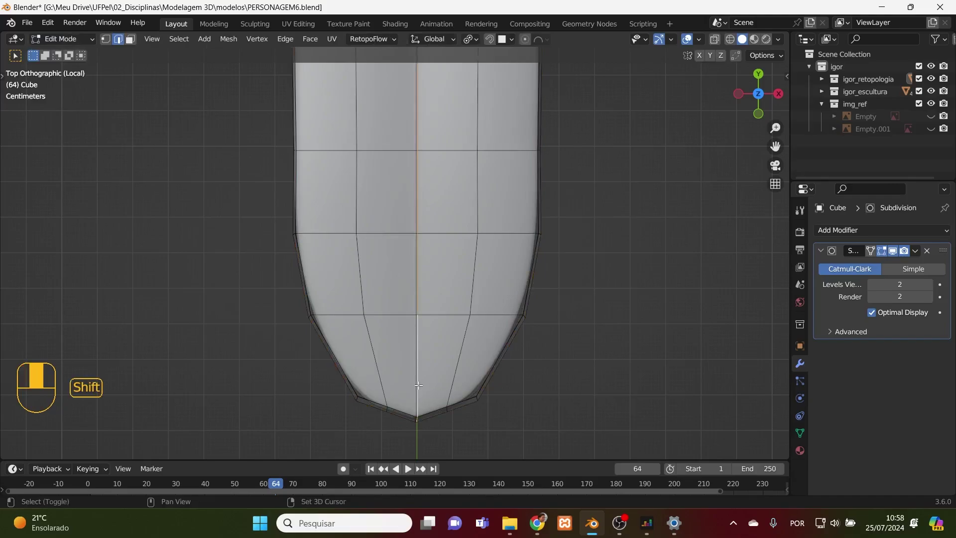
alt+shift+click(417, 385)
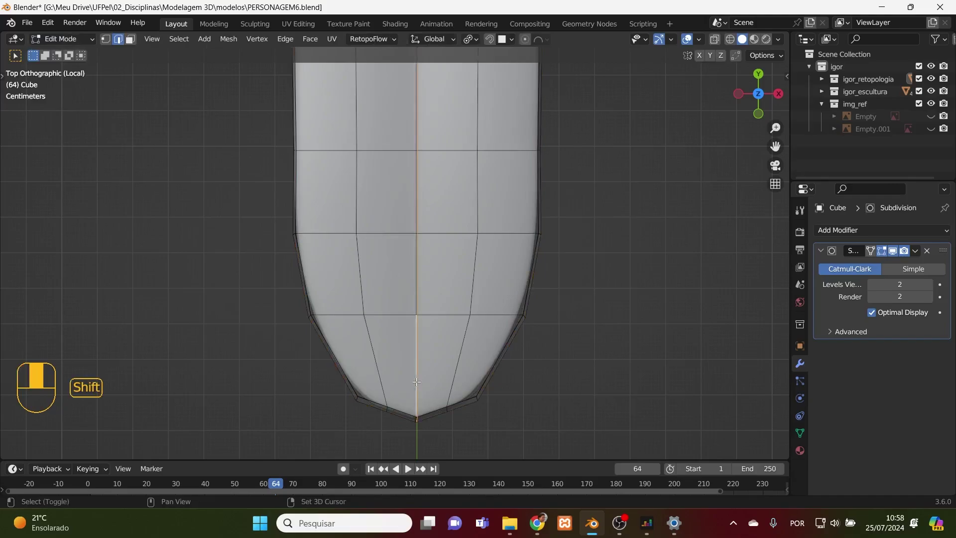
- Try to merge the tongue's centre vertices by distance with a merge distance of 0.0101 m, and undo it
click(105, 39)
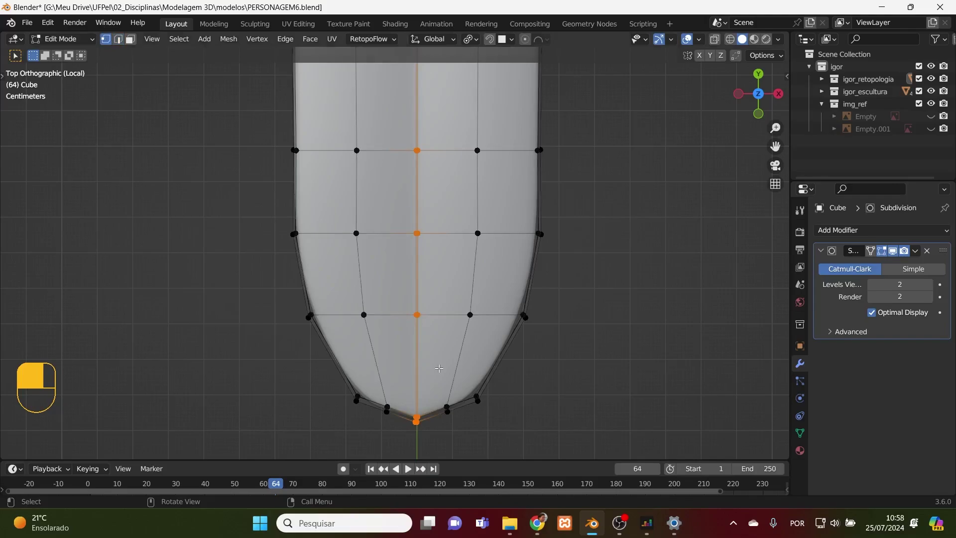
key(m)
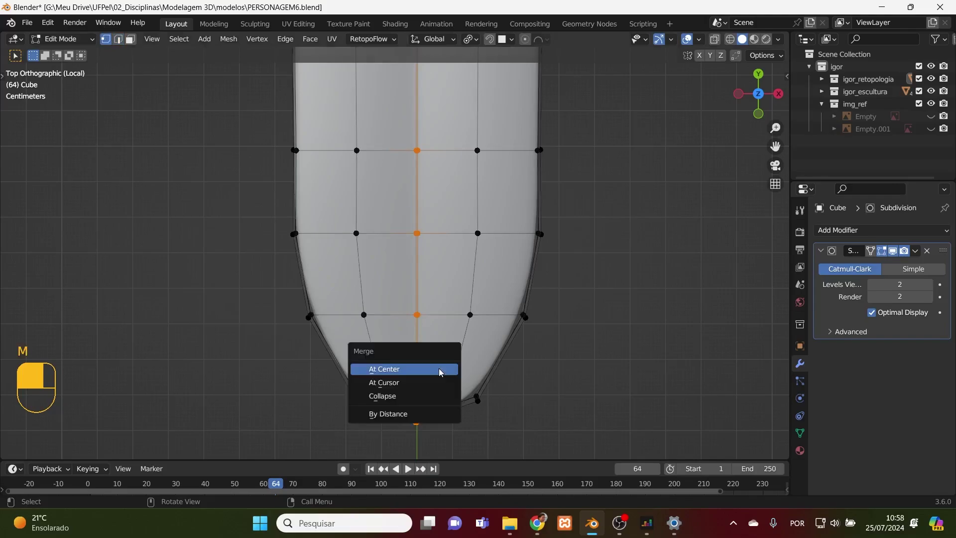
click(440, 413)
drag(166, 418, 177, 418)
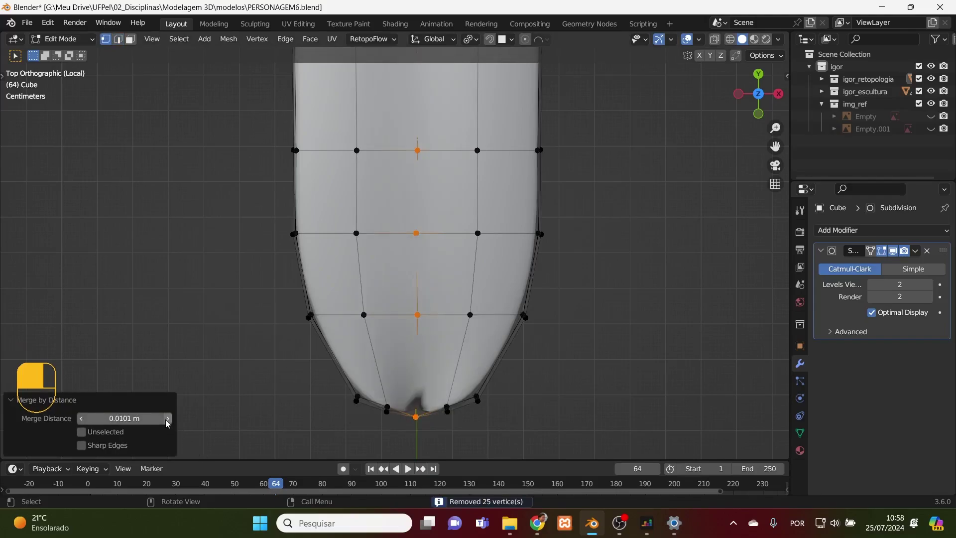
middle_drag(486, 431, 468, 348)
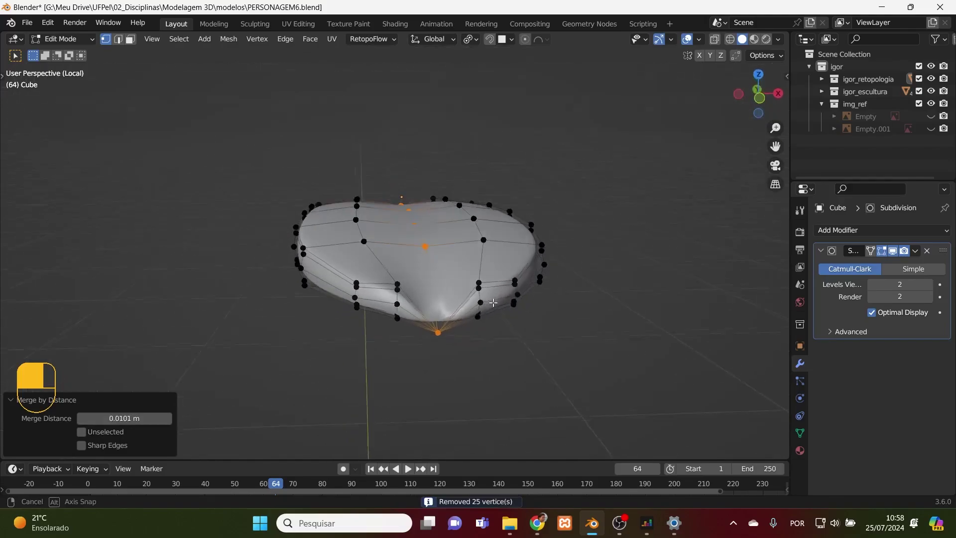
key(ctrl+z)
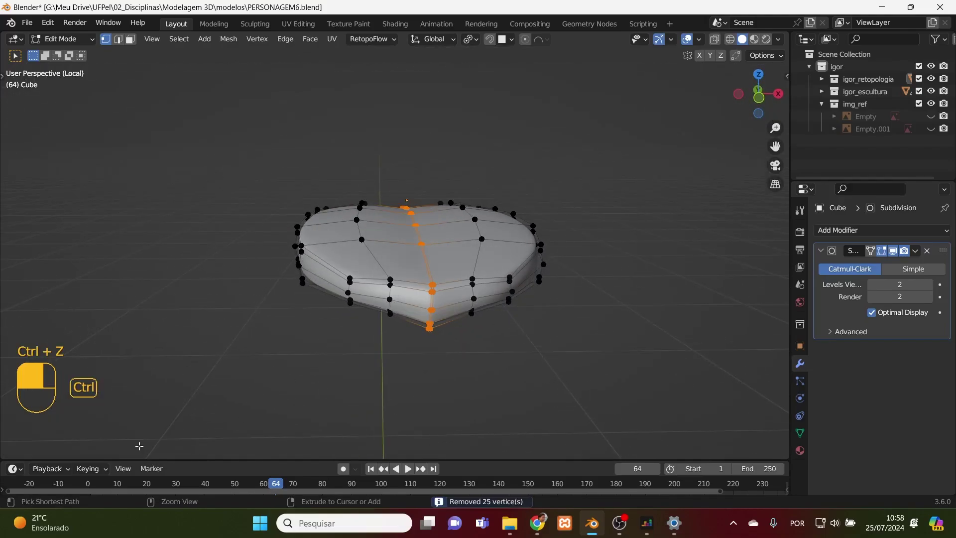
- Try merging the centre vertices by distance again with a merge distance of 0.0051 m, and undo it
key(m)
click(334, 355)
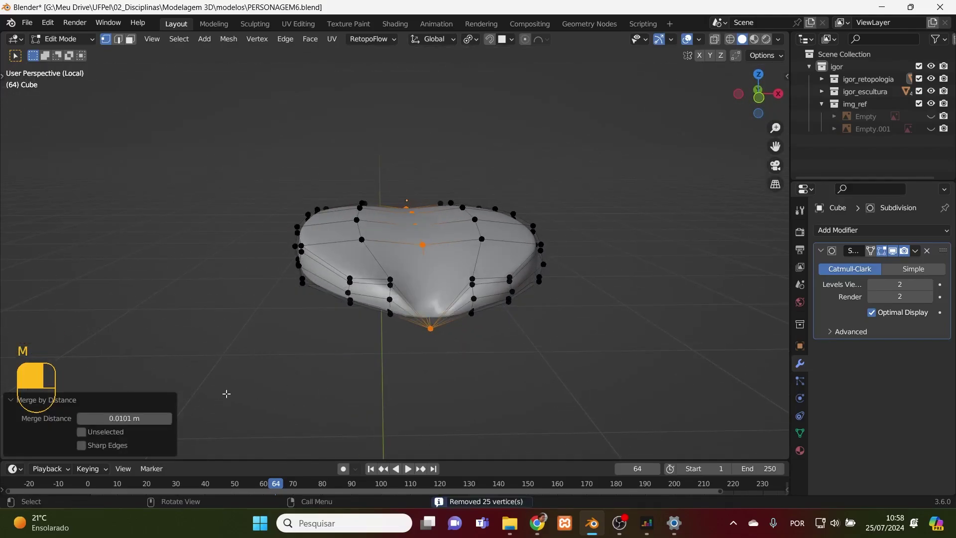
click(129, 415)
click(93, 417)
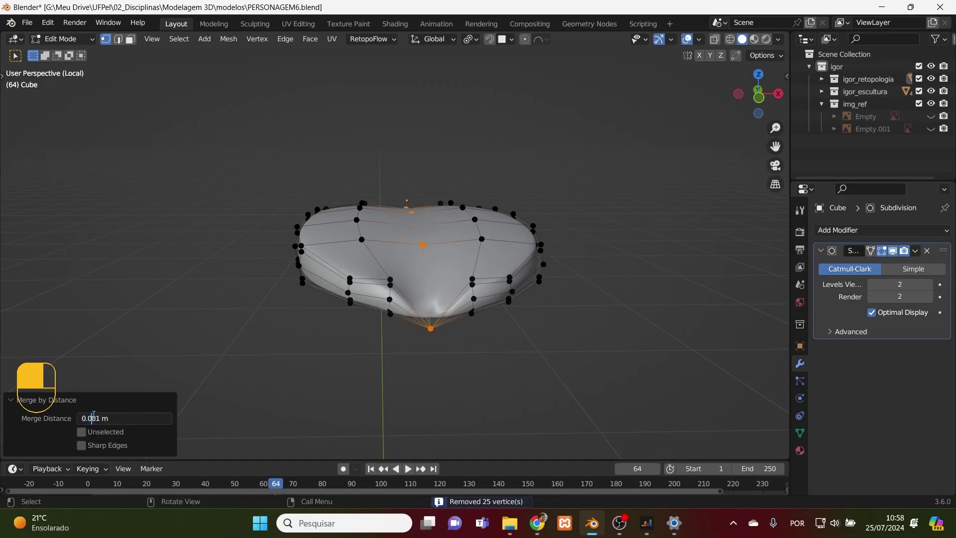
text(050)
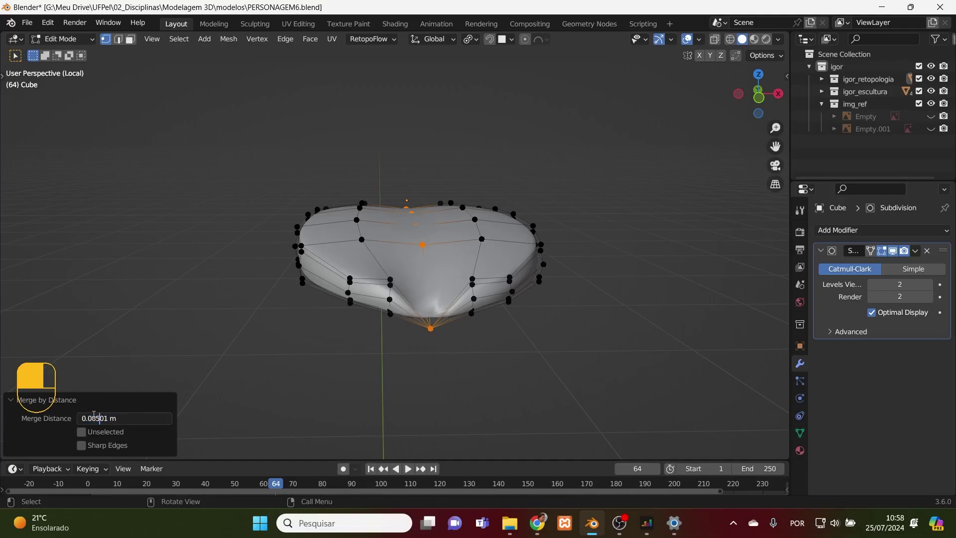
key(BackSpace)
key(BackSpace)
text(5)
key(Return)
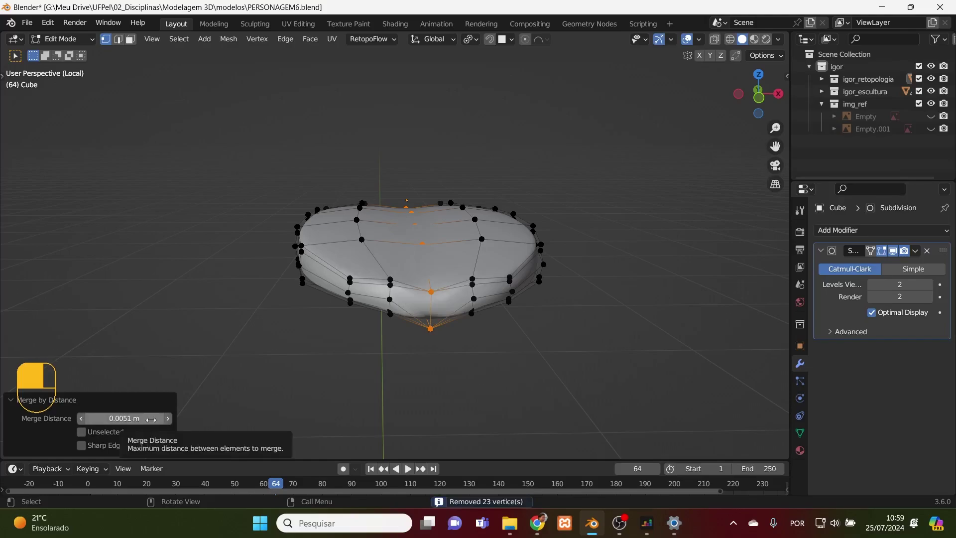
scroll(430, 326, up, 4)
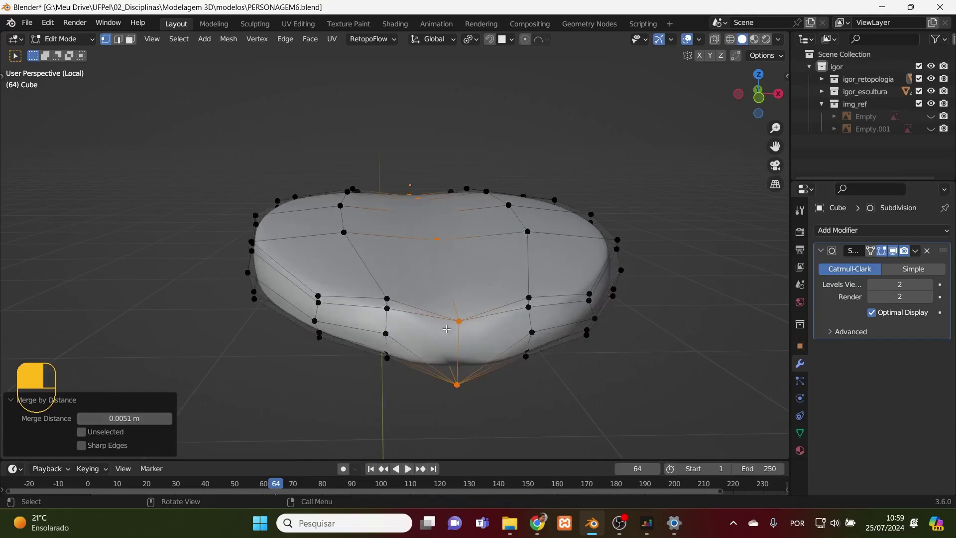
key(ctrl+z)
- Add one centred loop cut along the narrow strip between the tongue's two central edge loops
middle_drag(515, 348, 458, 330)
key(ctrl+r)
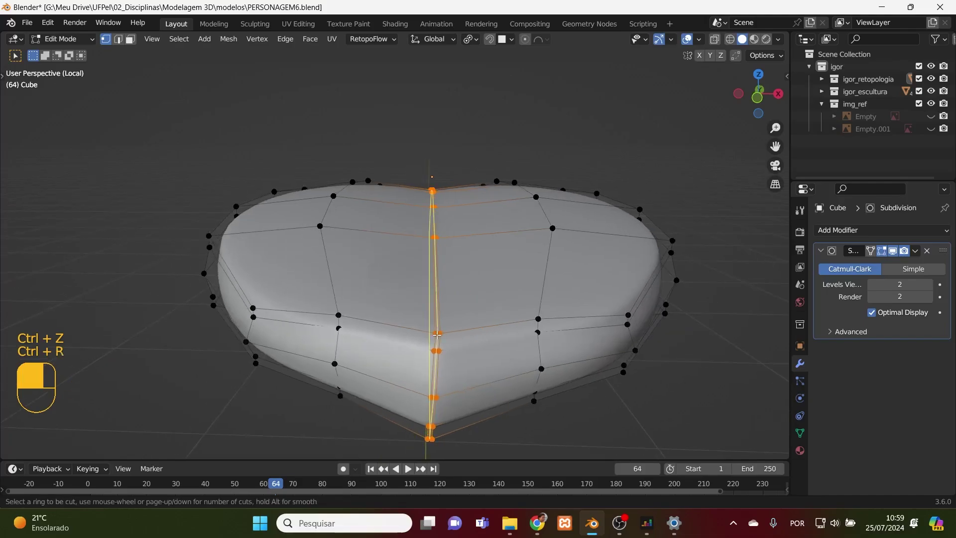
click(436, 334)
click(437, 334)
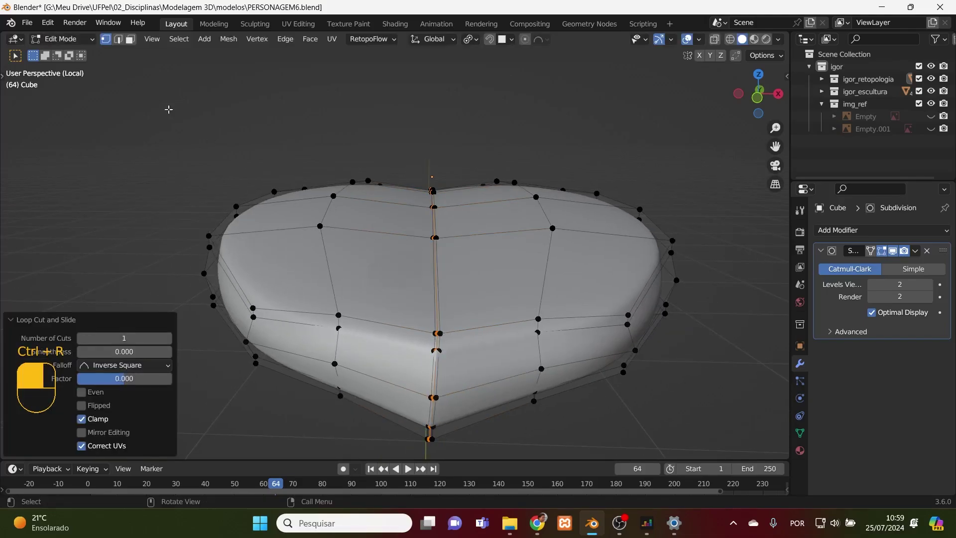
- Dissolve the two edge loops bordering the new centre loop so that only one loop runs along the tongue's middle
click(118, 39)
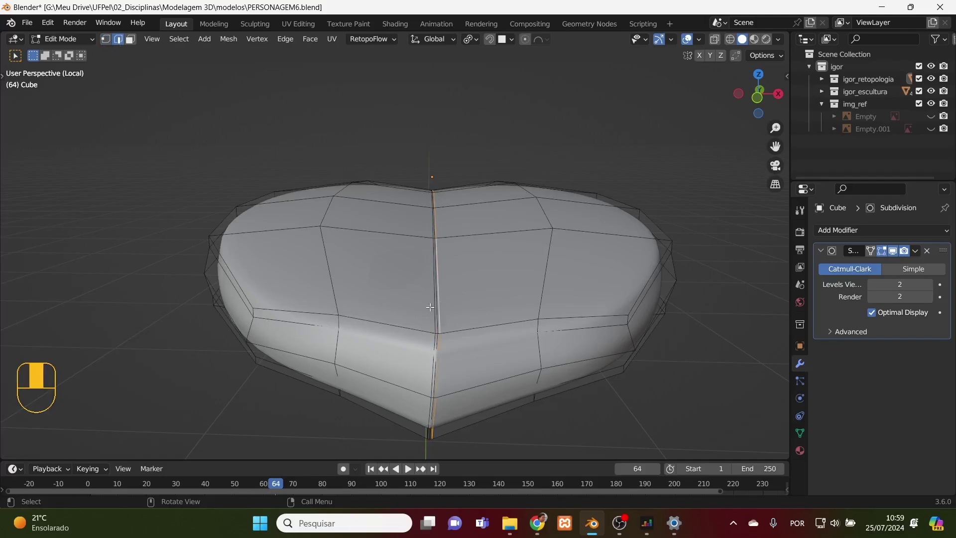
shift+click(436, 304)
right_click(429, 306)
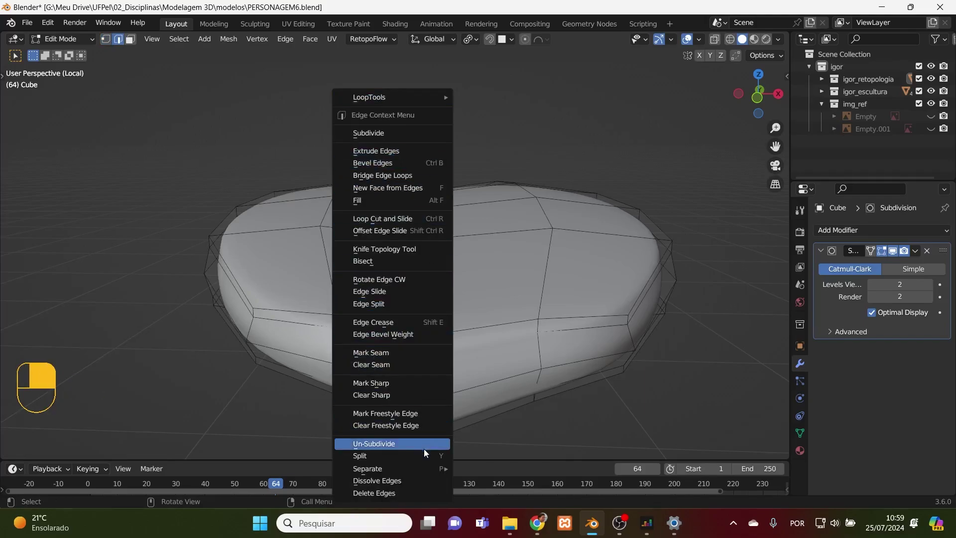
click(408, 481)
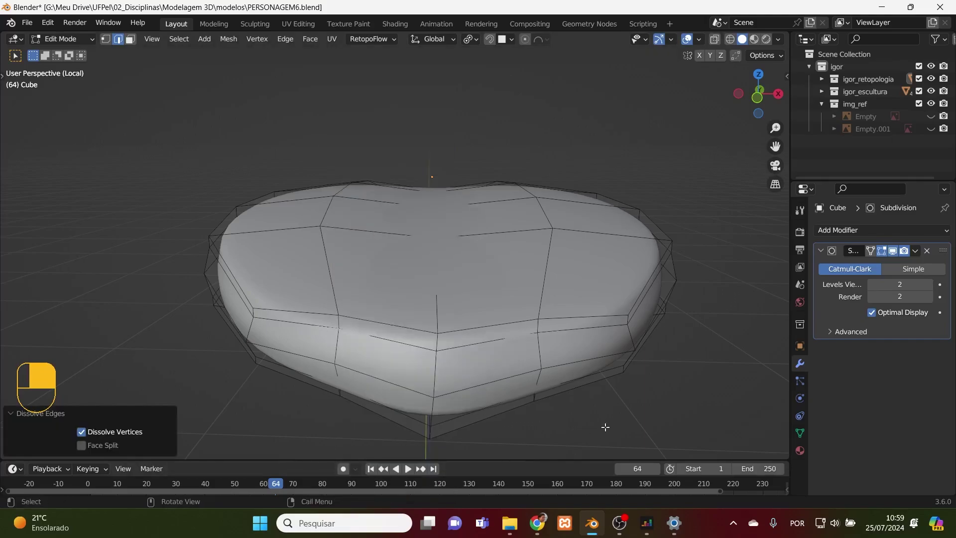
click(602, 379)
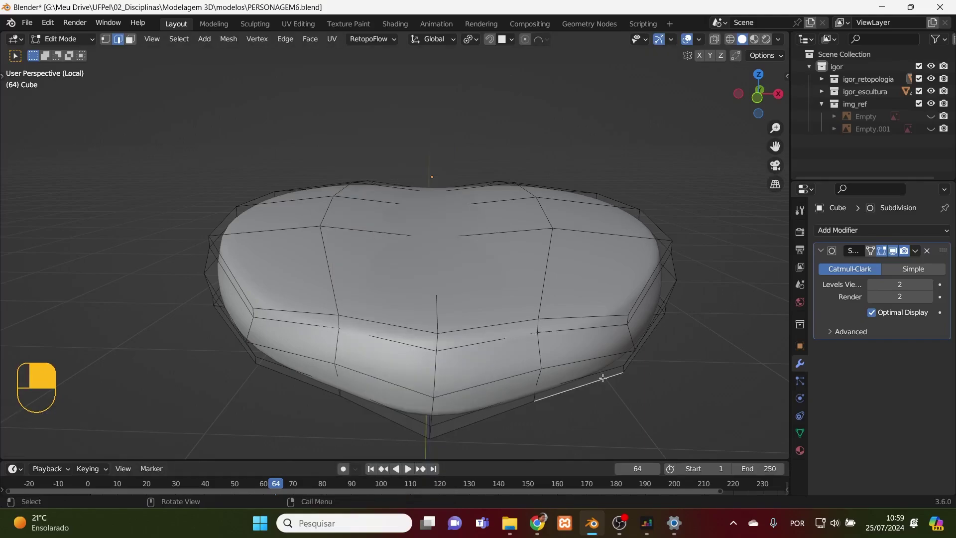
- In front view, raise the lower centre vertices at the tongue's tip along Z by about 0.001 m
key(KP_1)
scroll(495, 345, up, 1)
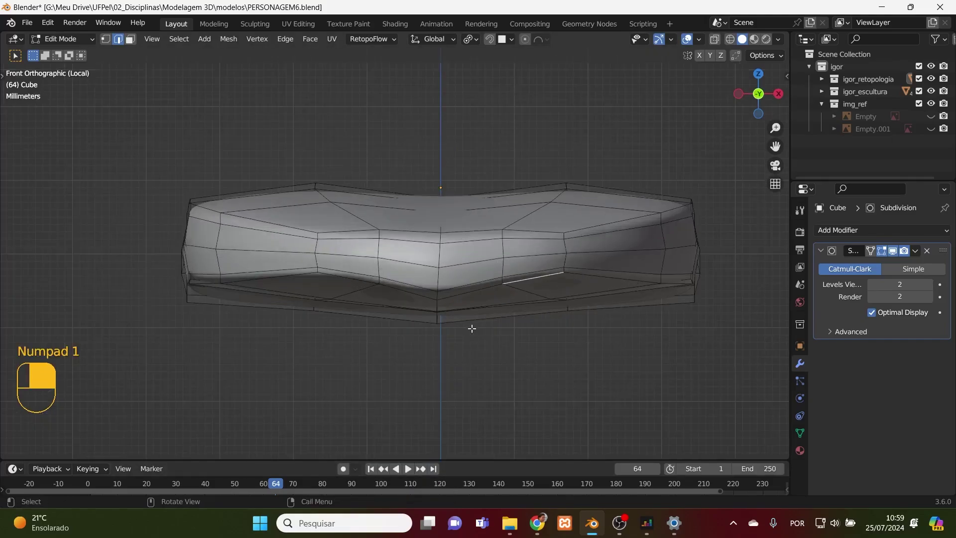
click(106, 39)
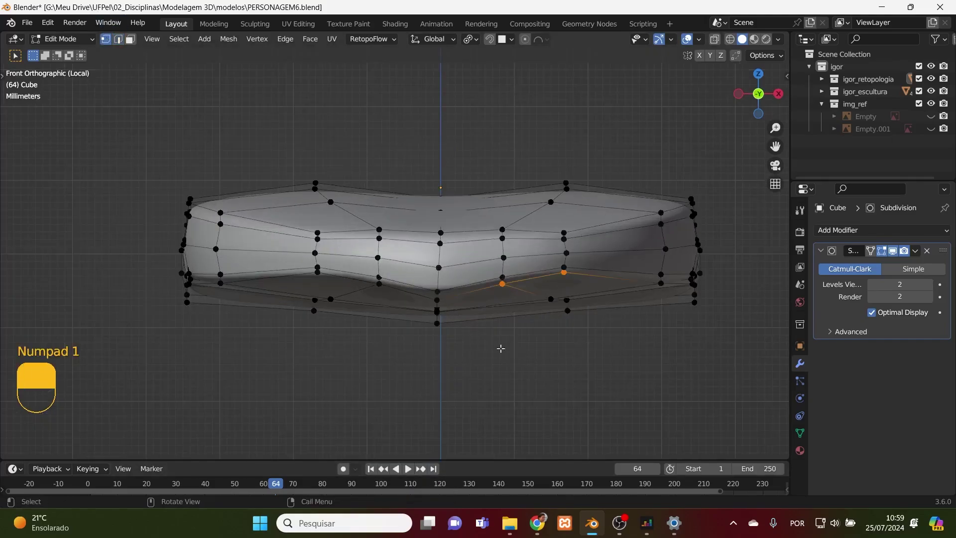
click(441, 299)
key(g)
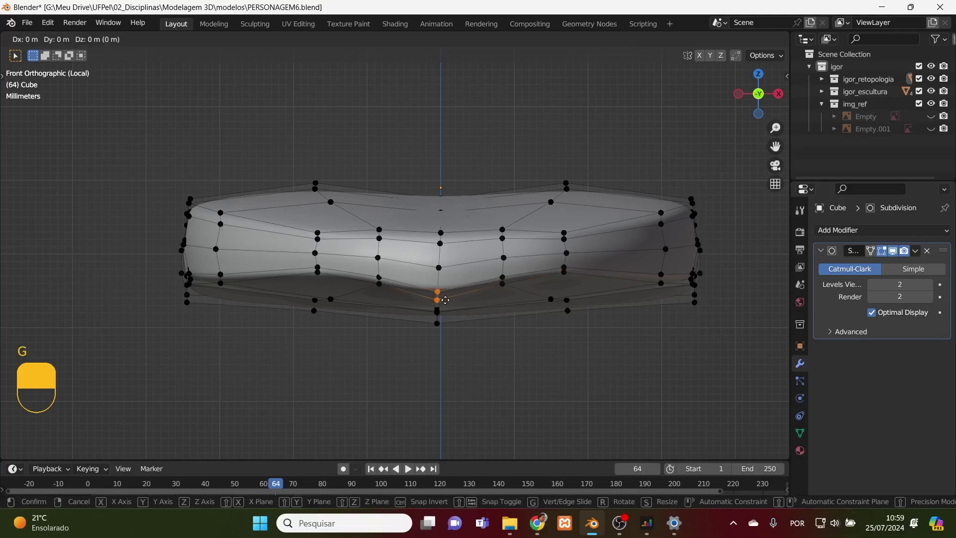
key(z)
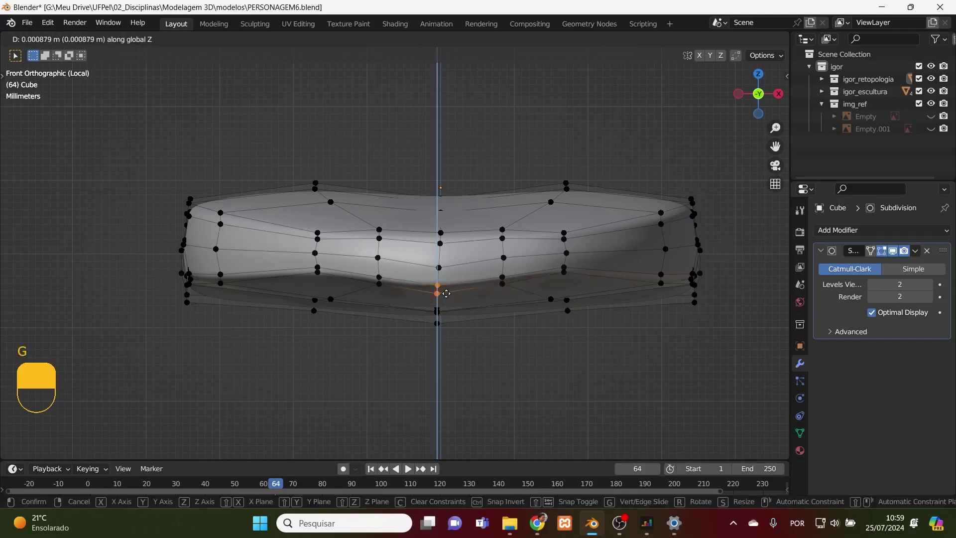
click(448, 288)
- Raise the middle centre vertex on the tongue's tip along Z by about 0.00095 m
click(448, 273)
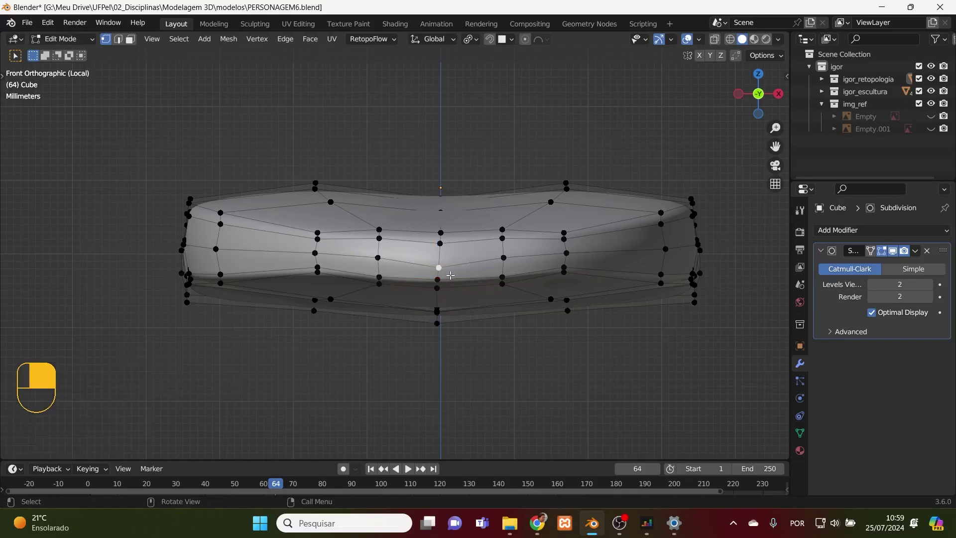
key(g)
key(z)
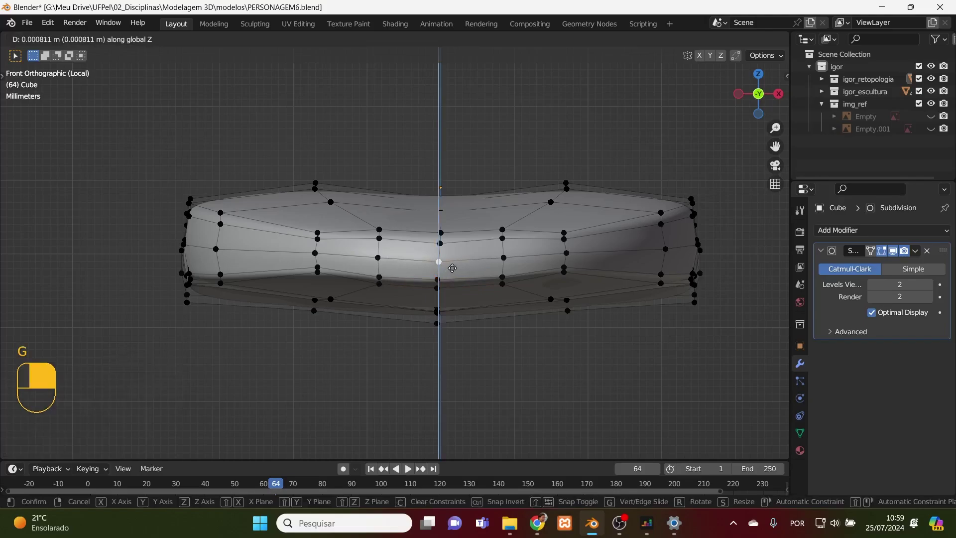
click(453, 269)
- Dissolve the horizontal edge loop that runs around the tongue's side just below its upper rim
mouse_move(454, 273)
middle_down()
mouse_move(471, 295)
mouse_move(561, 316)
mouse_move(640, 305)
mouse_move(623, 288)
mouse_move(456, 286)
middle_up()
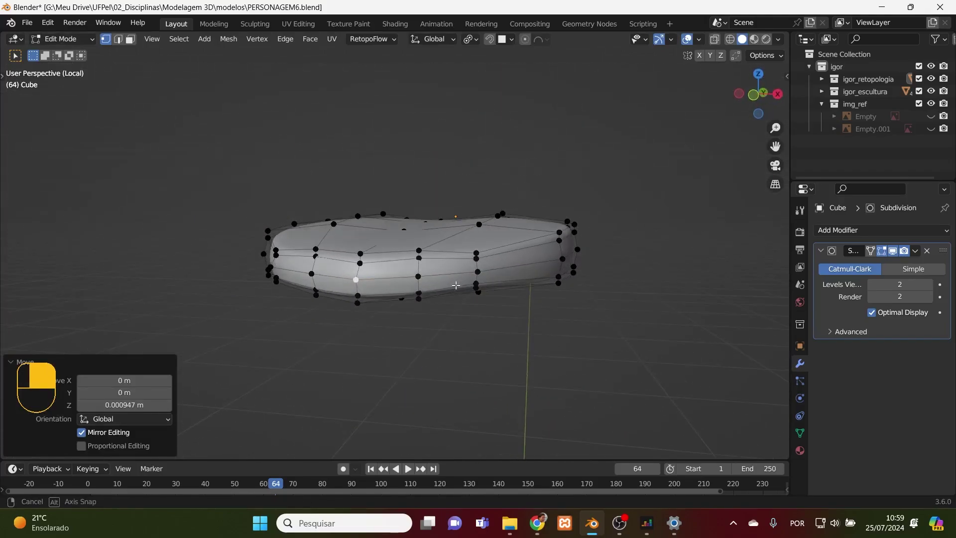
alt+click(457, 260)
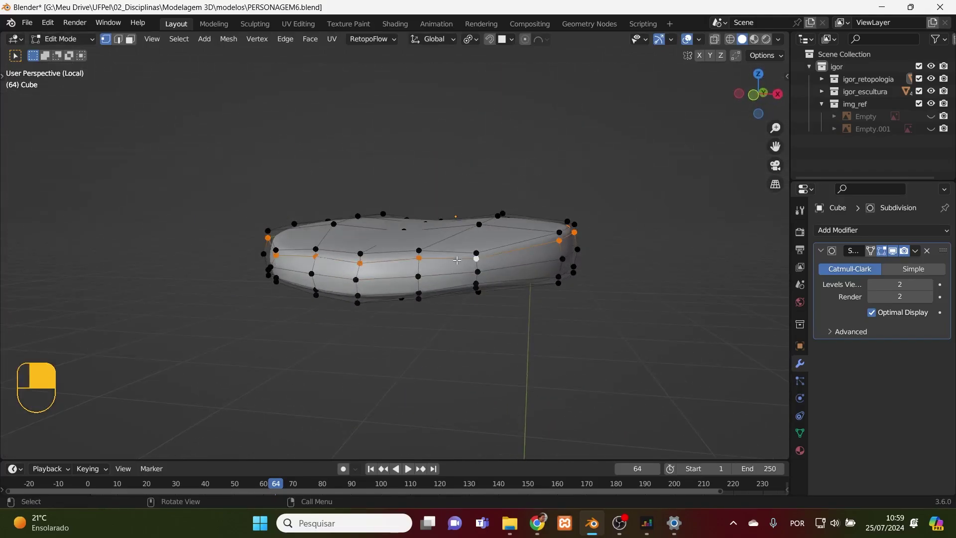
key(2)
key(Delete)
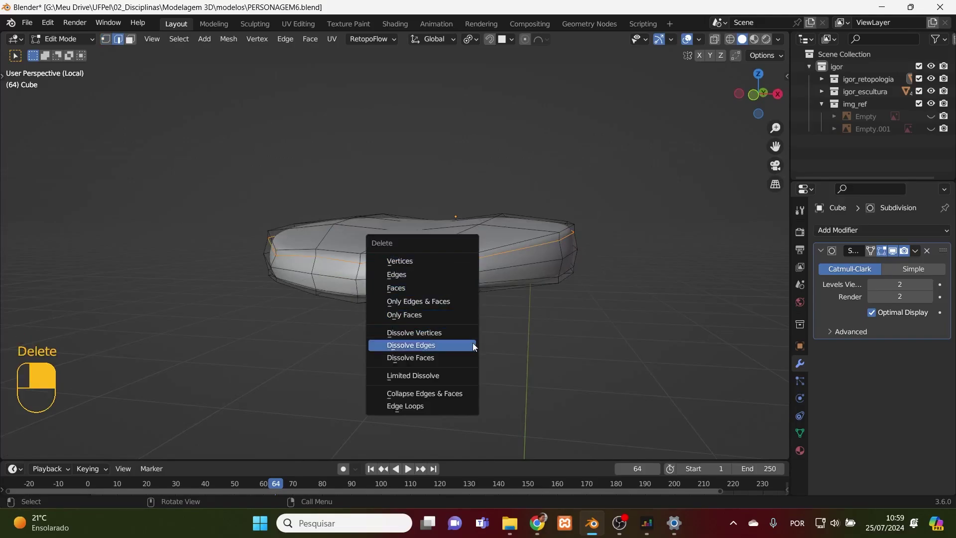
click(473, 346)
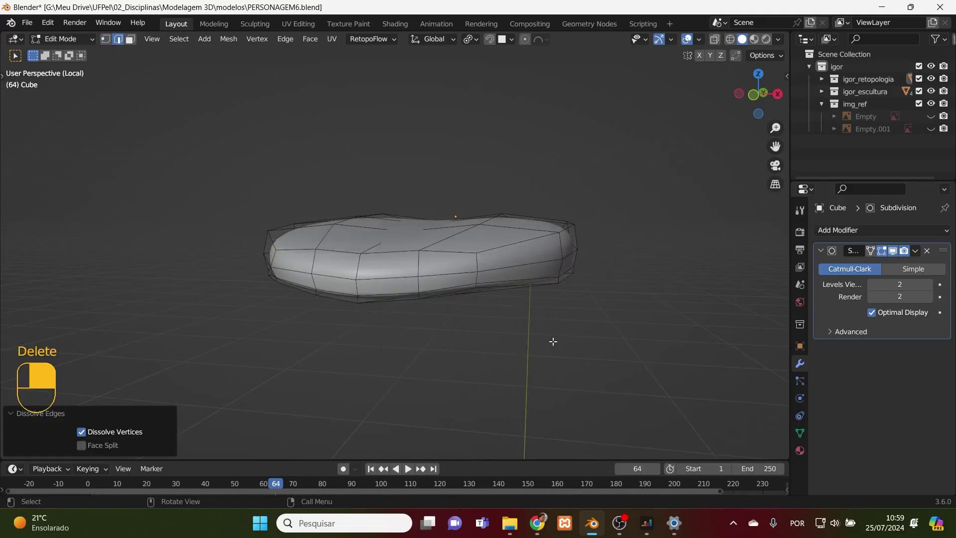
- In top view, select the vertex pairs flanking the tip's centre on both sides and turn on X-ray
middle_drag(553, 339, 606, 431)
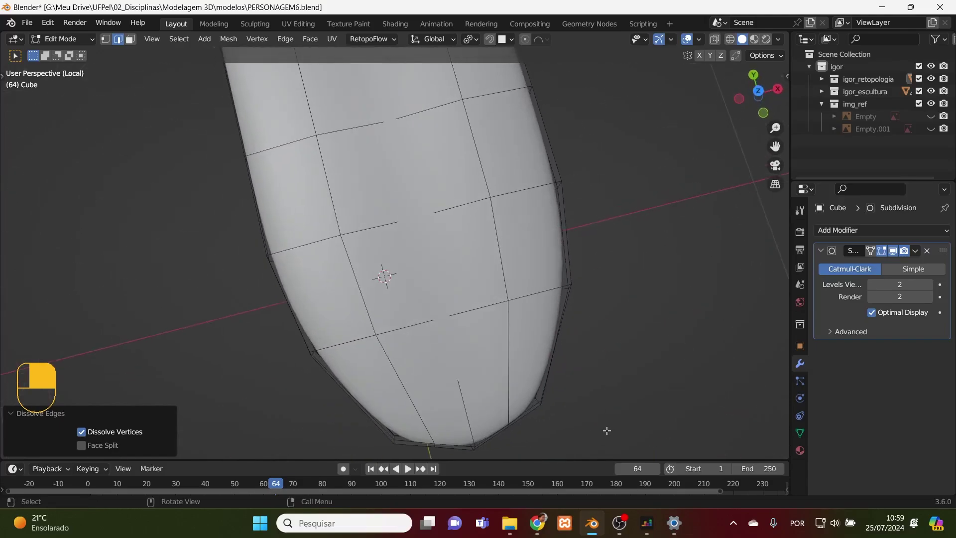
key(KP_7)
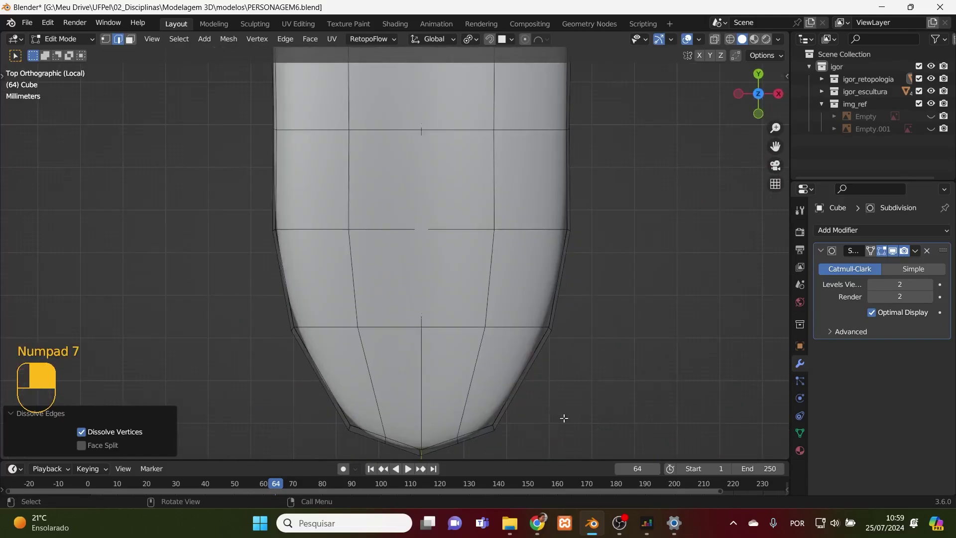
scroll(548, 344, down, 2)
key(1)
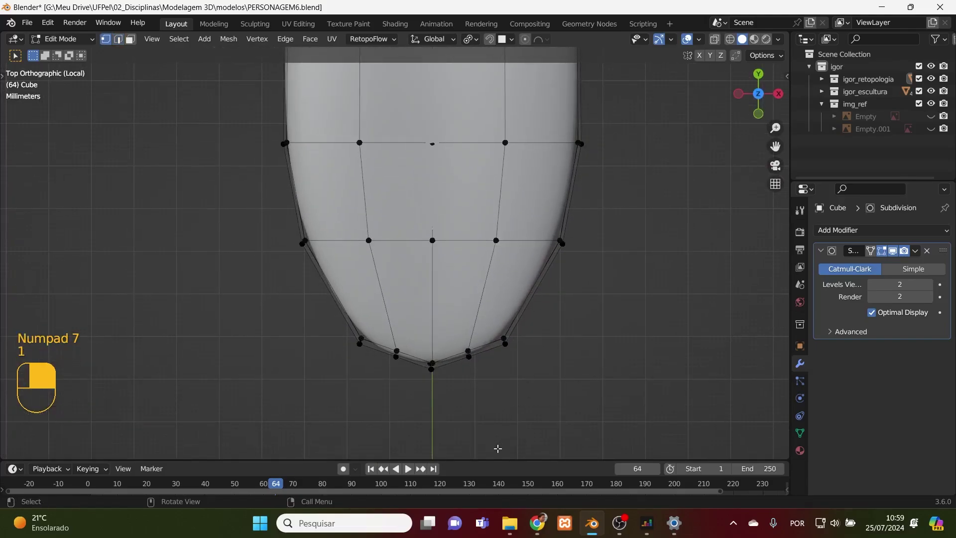
drag(487, 389, 458, 349)
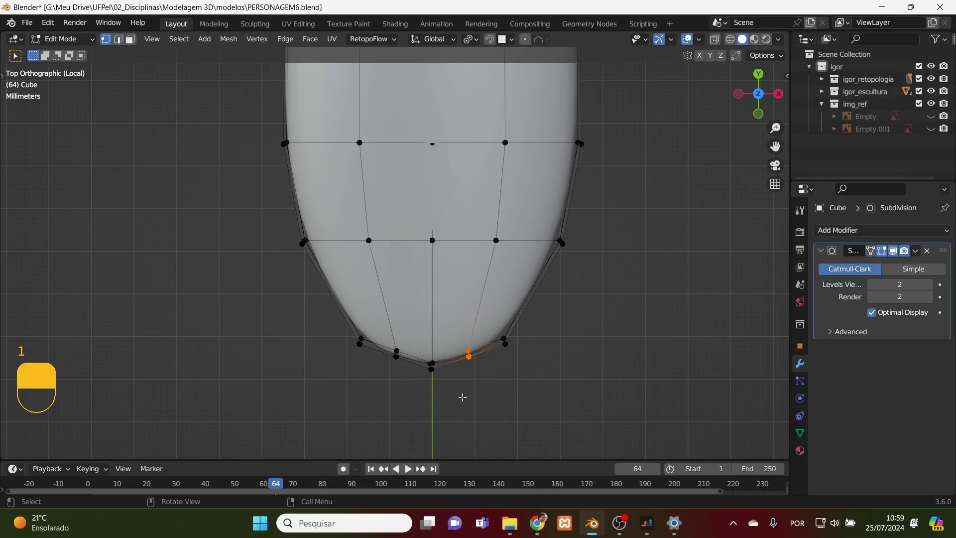
shift+drag(412, 375, 388, 344)
key(alt+z)
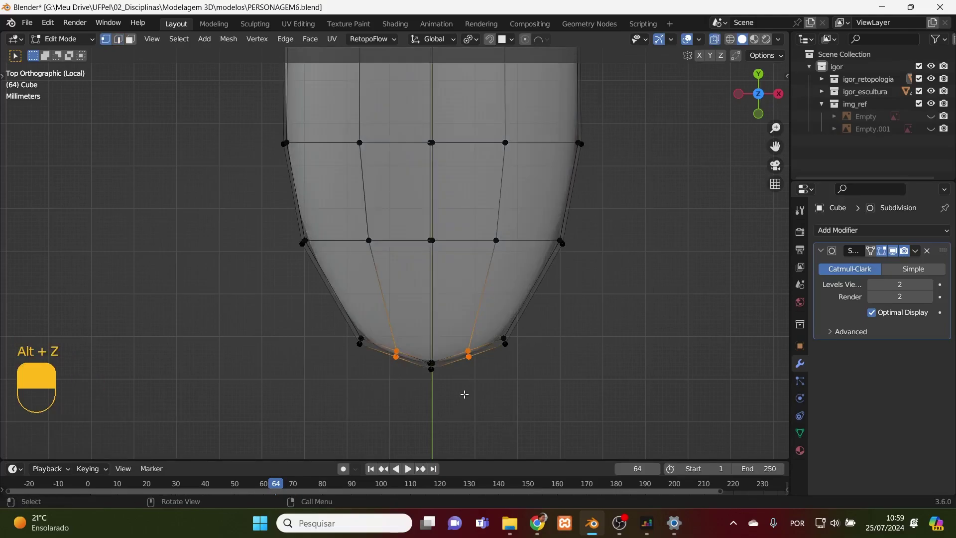
- Try to move the selected vertices beside the tip along Y, and undo it
key(g)
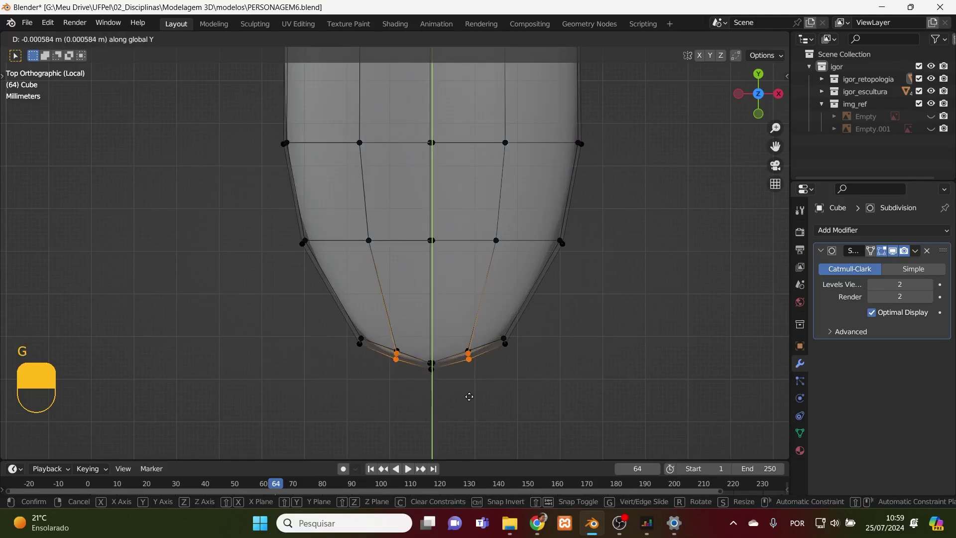
click(478, 400)
key(ctrl+z)
- Move the vertex pairs flanking the tip's centre along Y by about -0.0009 m to round the tip
drag(483, 397, 456, 334)
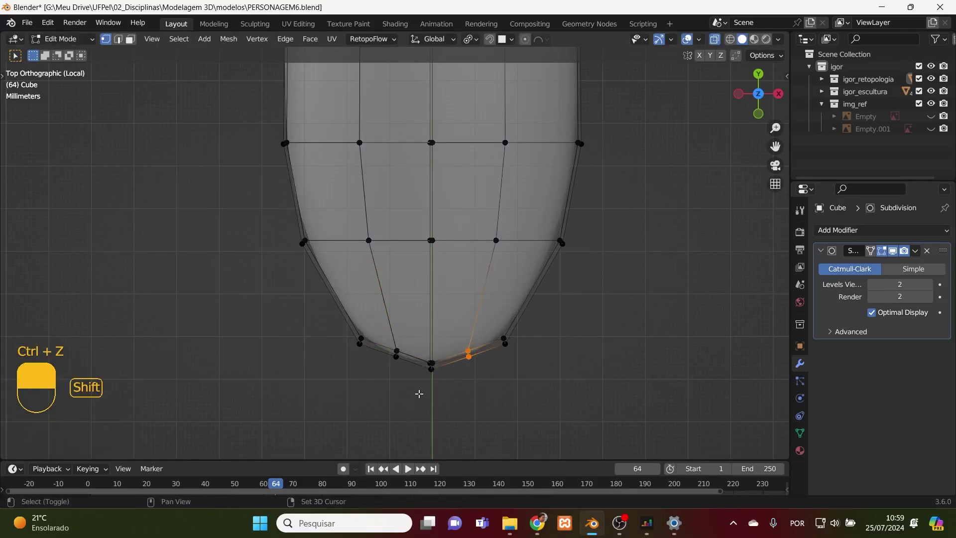
shift+drag(420, 393, 385, 329)
key(g)
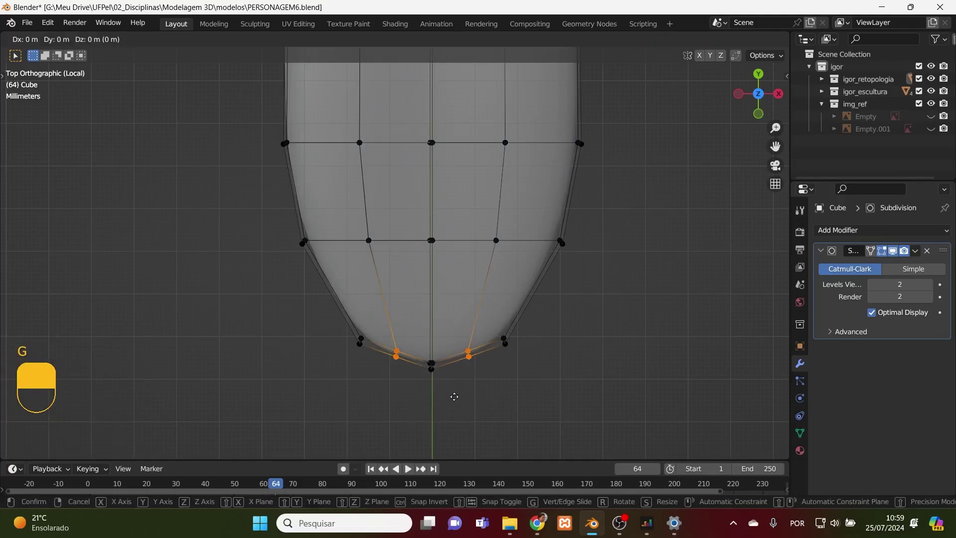
key(y)
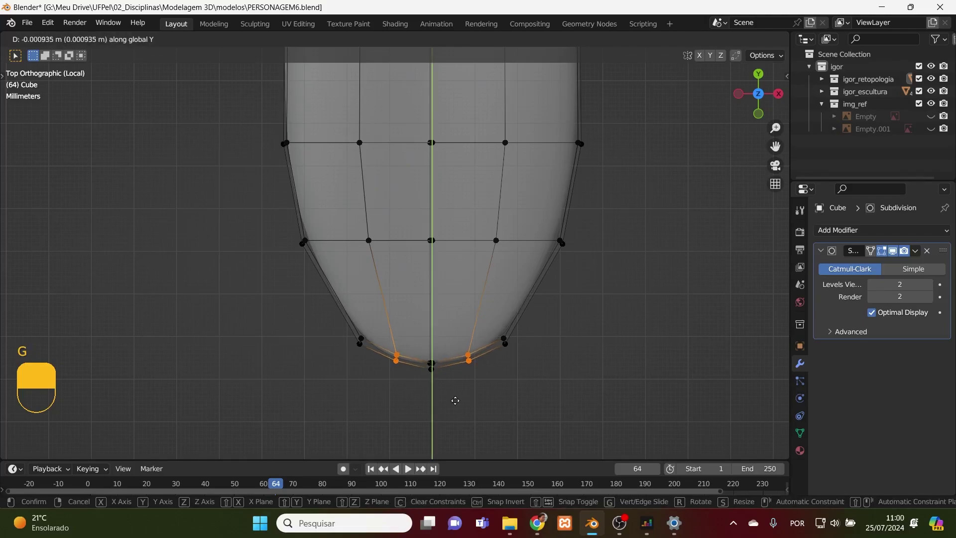
click(454, 398)
- Try to widen the outer corner vertices of the tongue's tip by scaling them along X, and undo it
drag(490, 335, 529, 352)
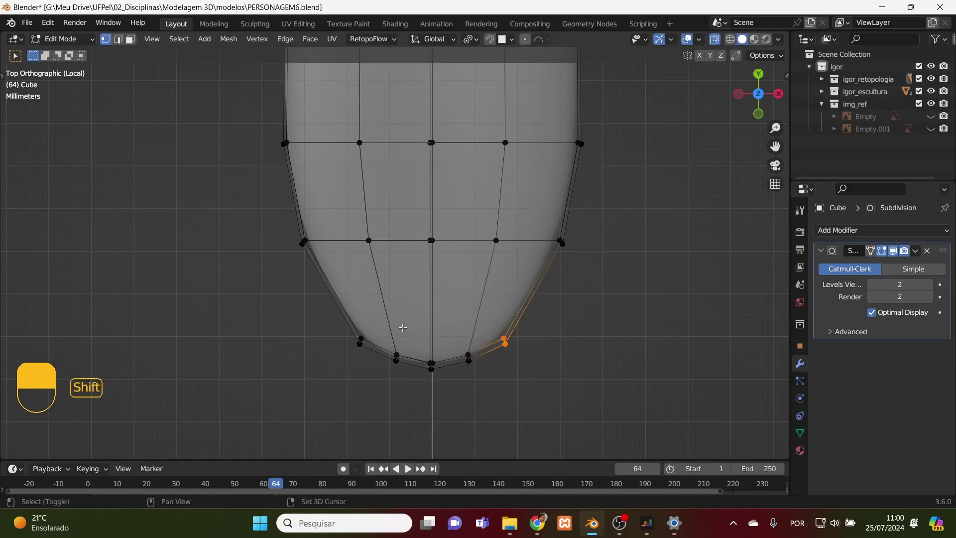
shift+drag(355, 365, 370, 328)
key(s)
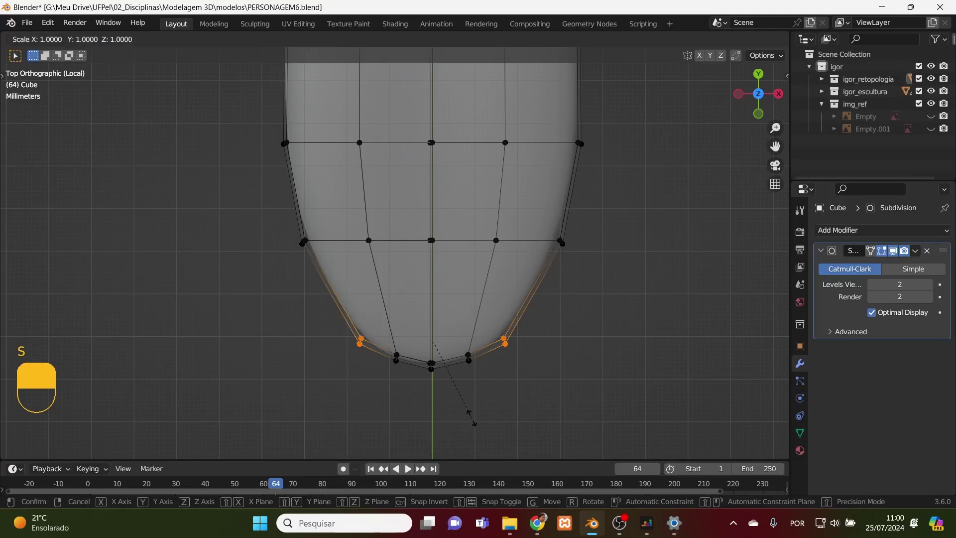
key(x)
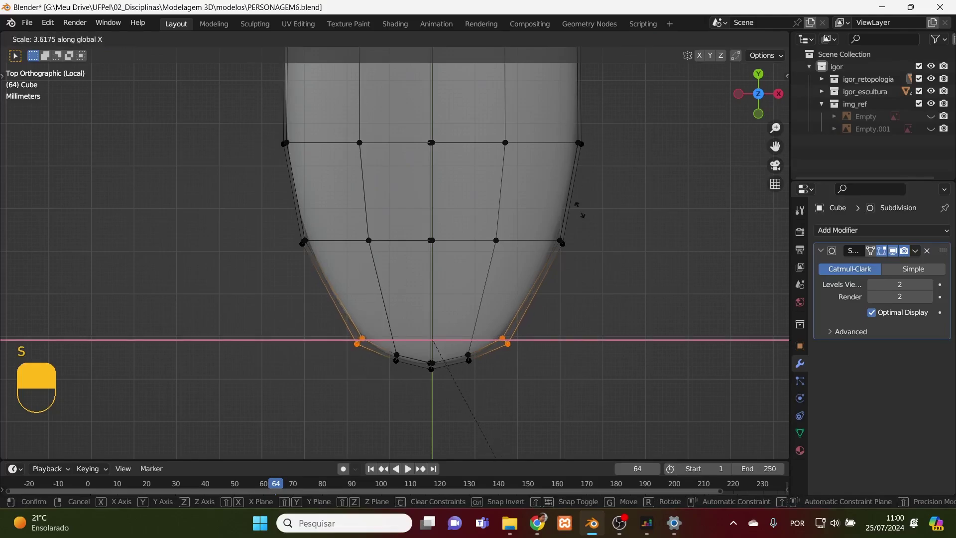
click(571, 213)
key(ctrl+z)
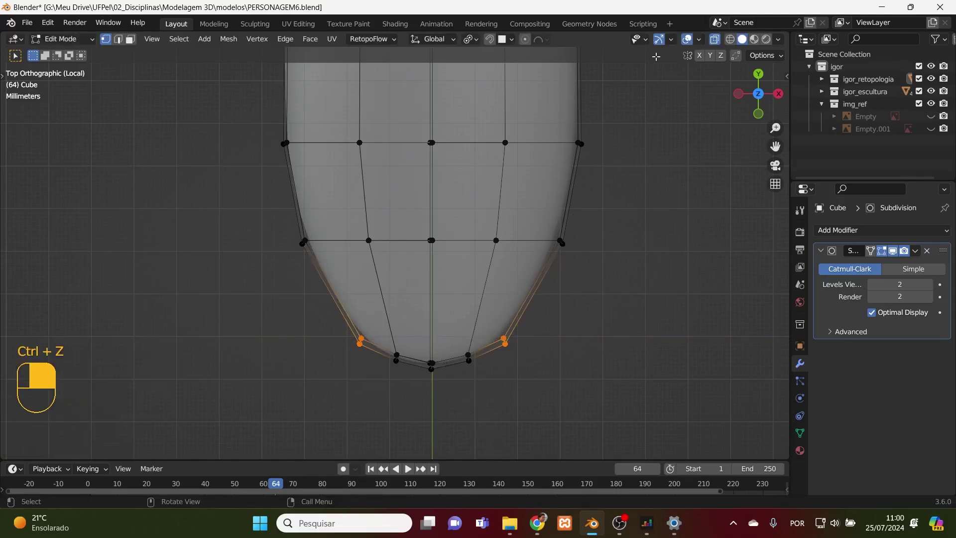
- With X mirroring enabled, move the tip's outer corner vertices outward about 0.0053 m in X and back 0.0043 m in Y
drag(532, 383, 496, 333)
key(g)
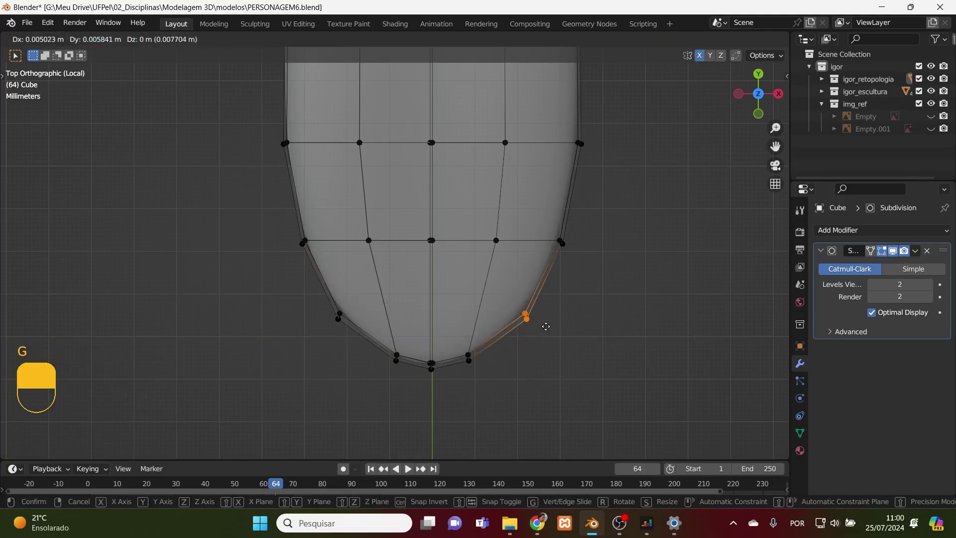
click(546, 333)
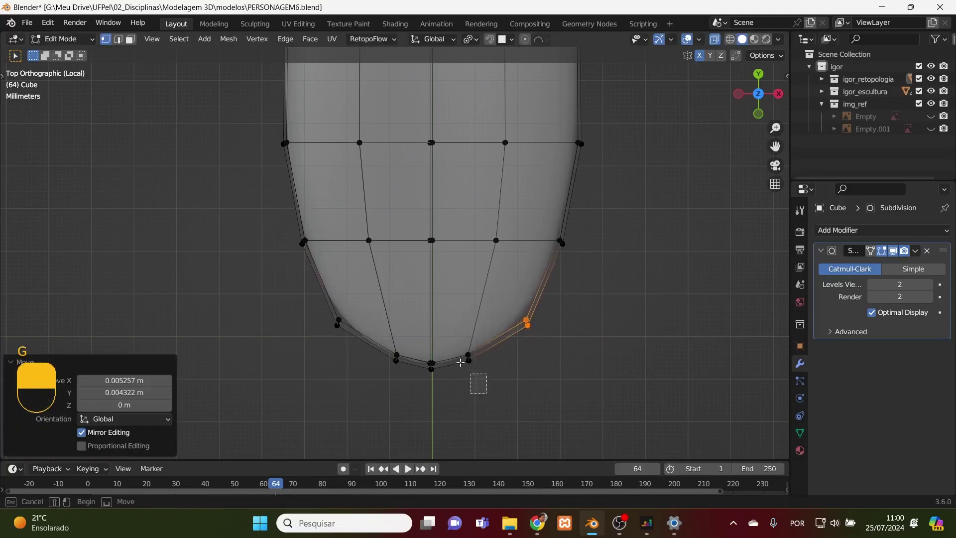
- Move the mirrored vertices beside the tip's centre outward about 0.0041 m in X and 0.0008 m in Y, then clear the selection
drag(485, 394, 451, 338)
key(g)
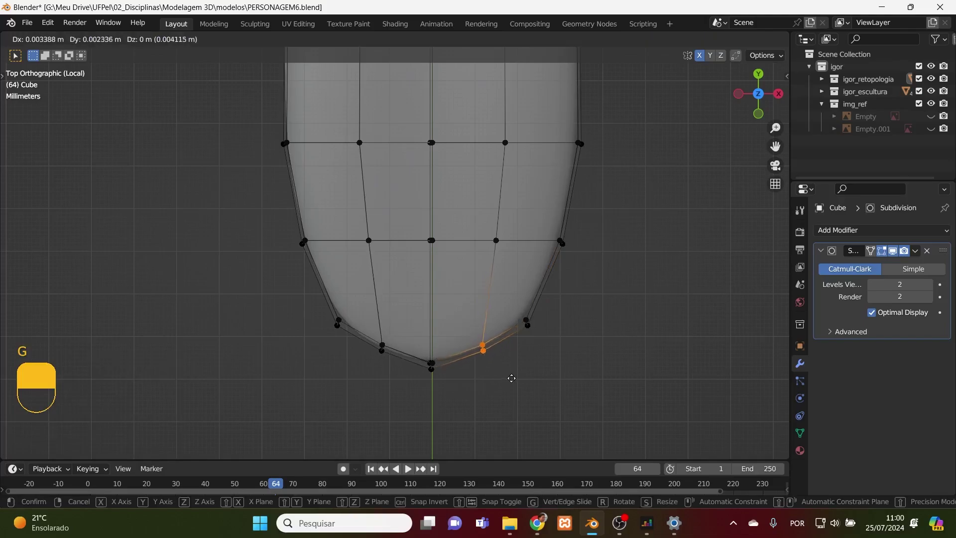
click(513, 379)
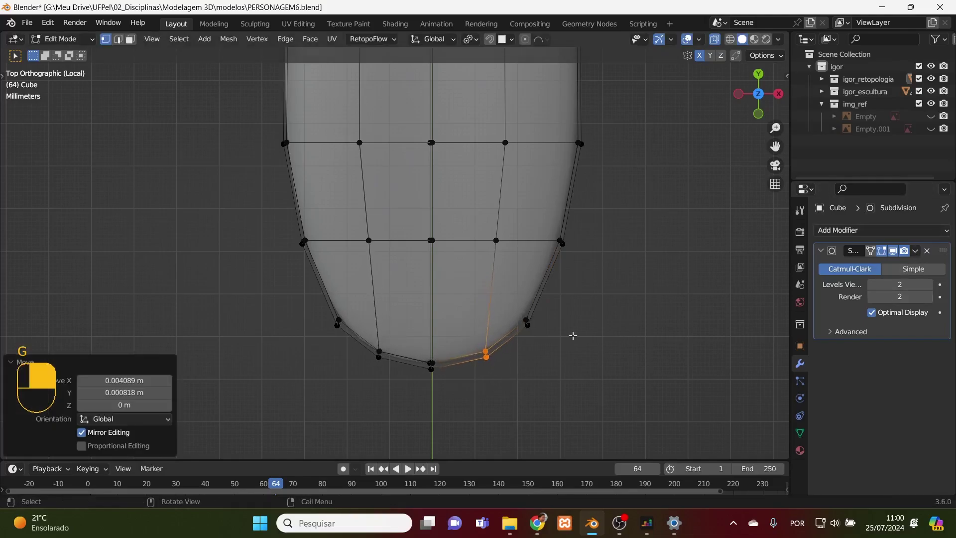
click(561, 325)
- Switch to Object Mode, turn off X-ray and examine the smoothed tongue from below and from the side
click(59, 39)
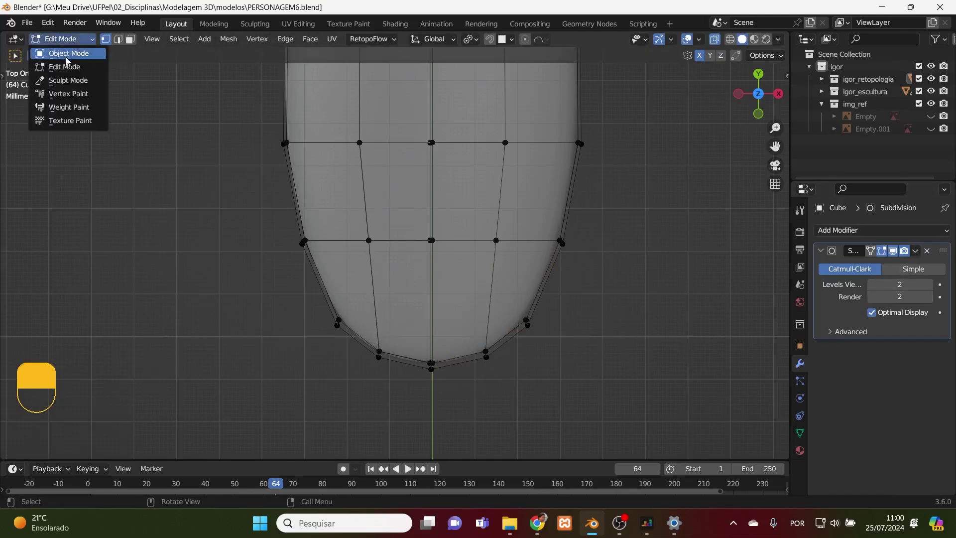
click(65, 51)
scroll(433, 258, down, 5)
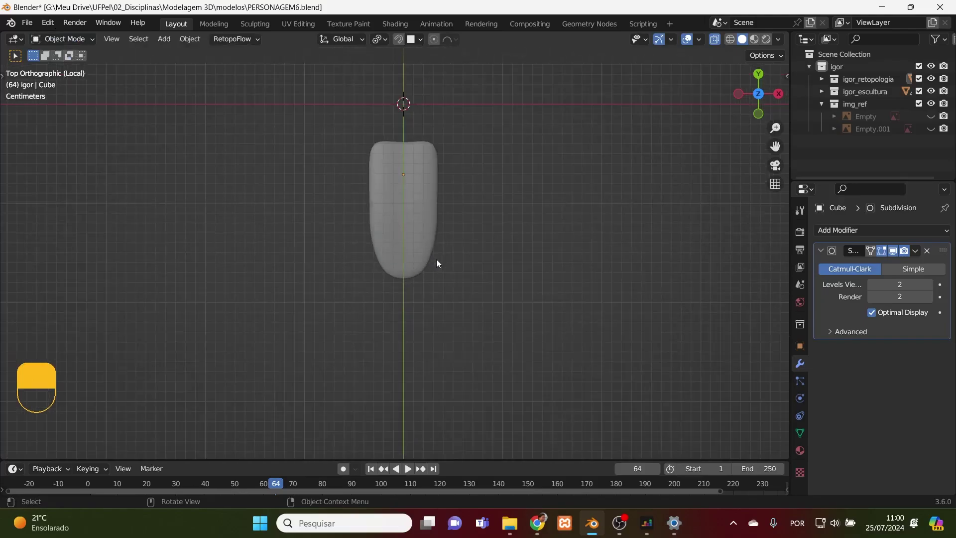
key(alt+z)
middle_drag(467, 271, 502, 316)
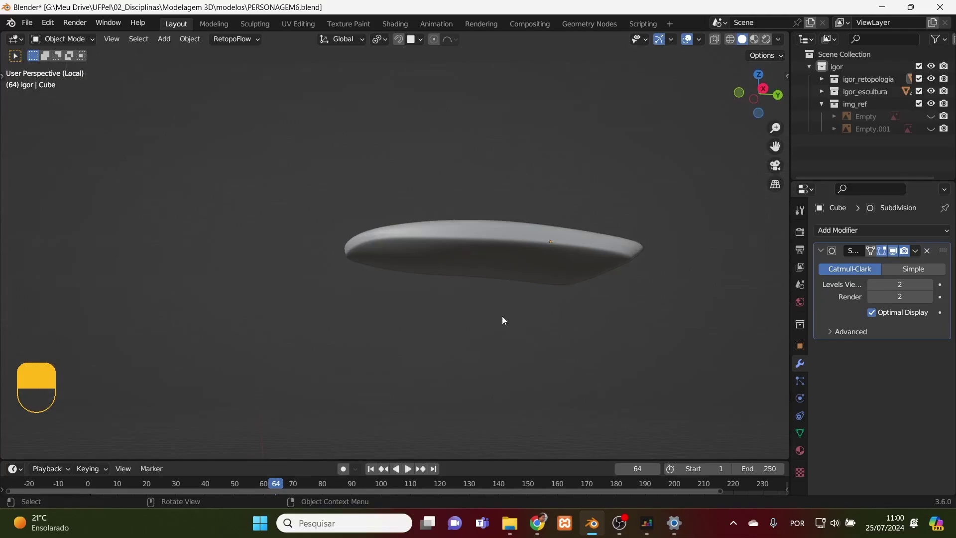
key(KP_3)
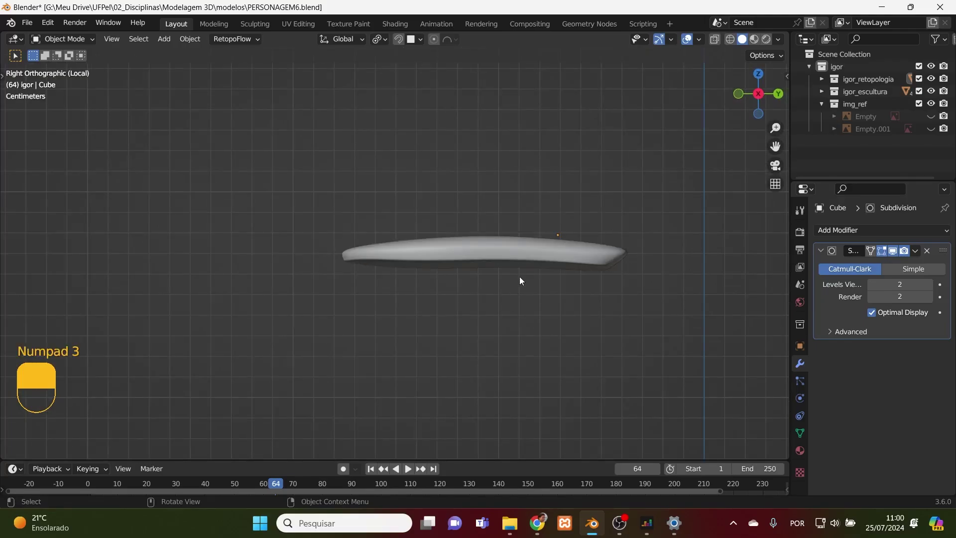
- Thicken the whole tongue mesh in Edit Mode by scaling all its vertices along Z by about 1.167
key(Tab)
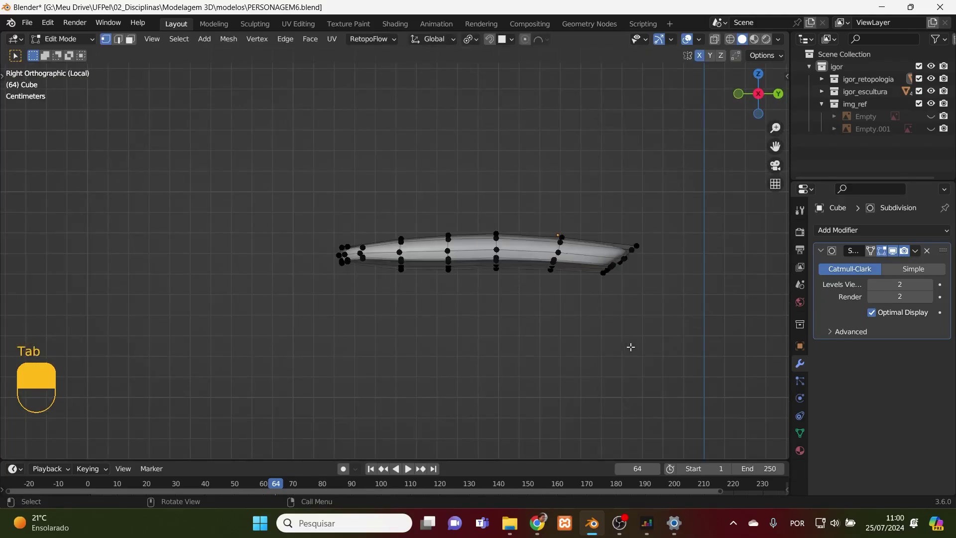
key(a)
key(s)
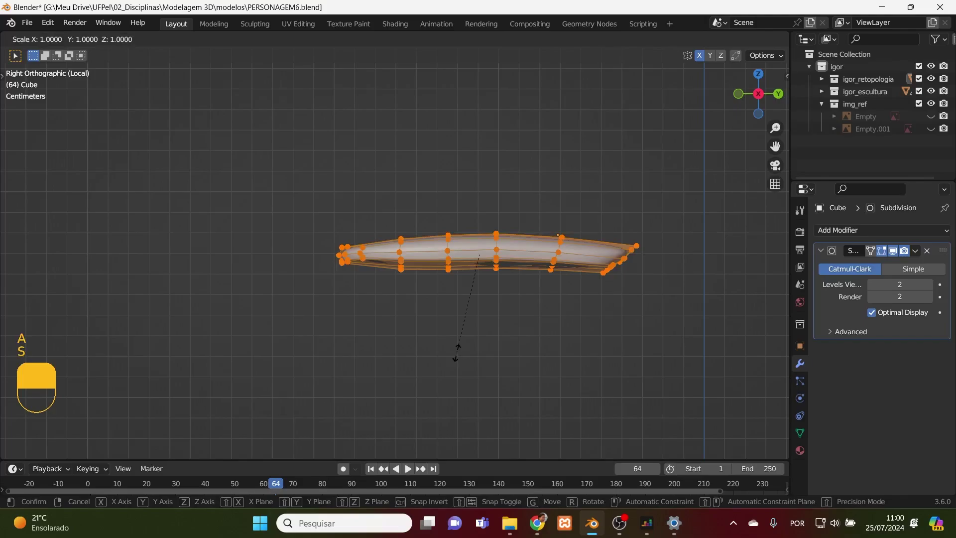
key(z)
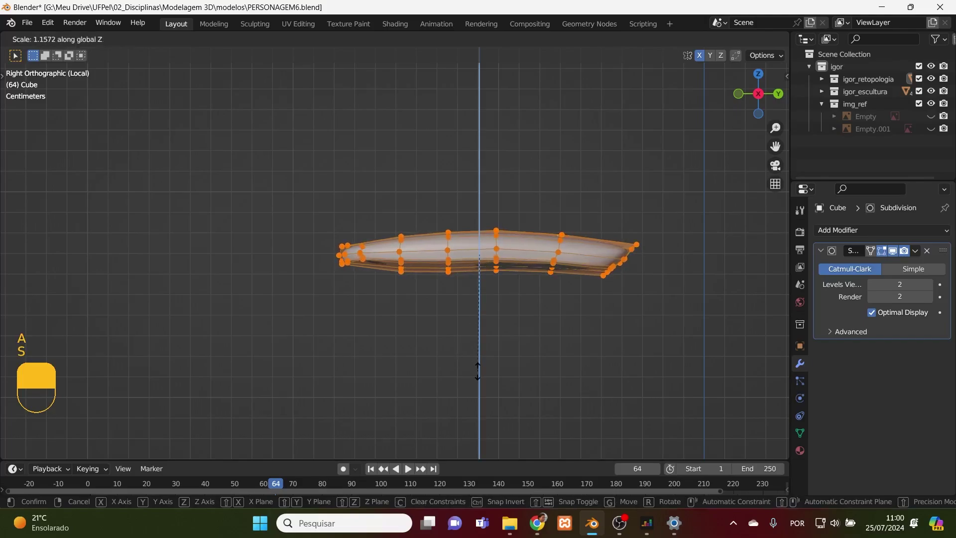
click(478, 375)
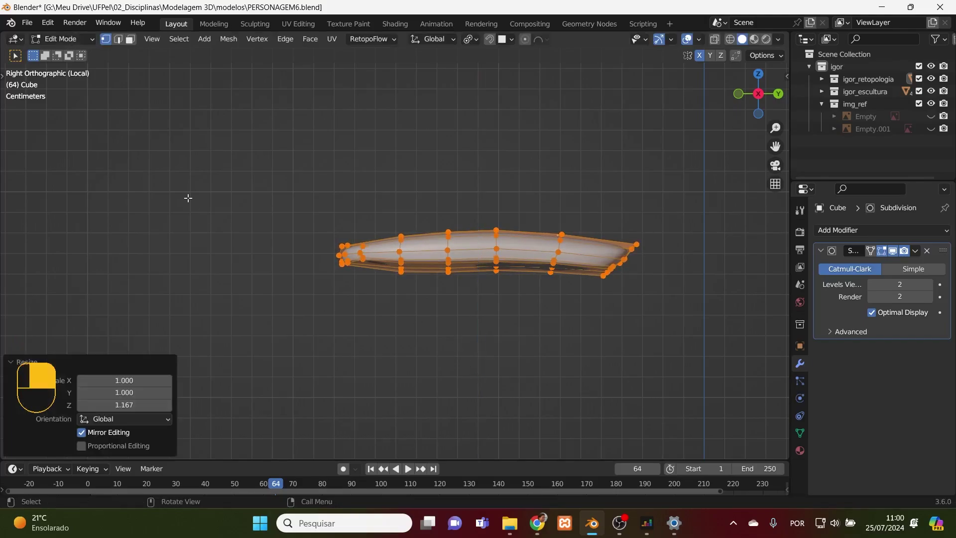
- Return to Object Mode, leave the tongue's local view and turn on X-ray to view the tongue inside the full character
key(Tab)
middle_drag(273, 225, 426, 279)
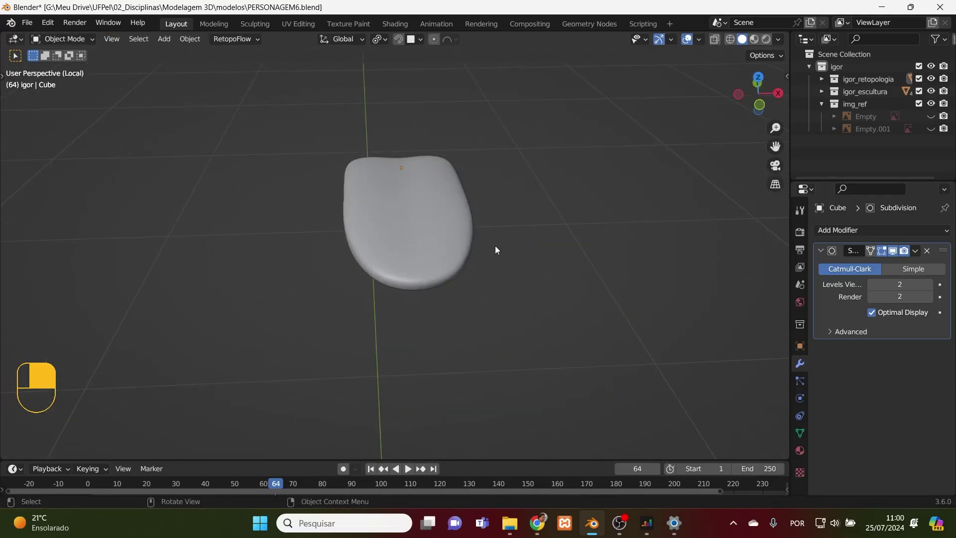
key(KP_Divide)
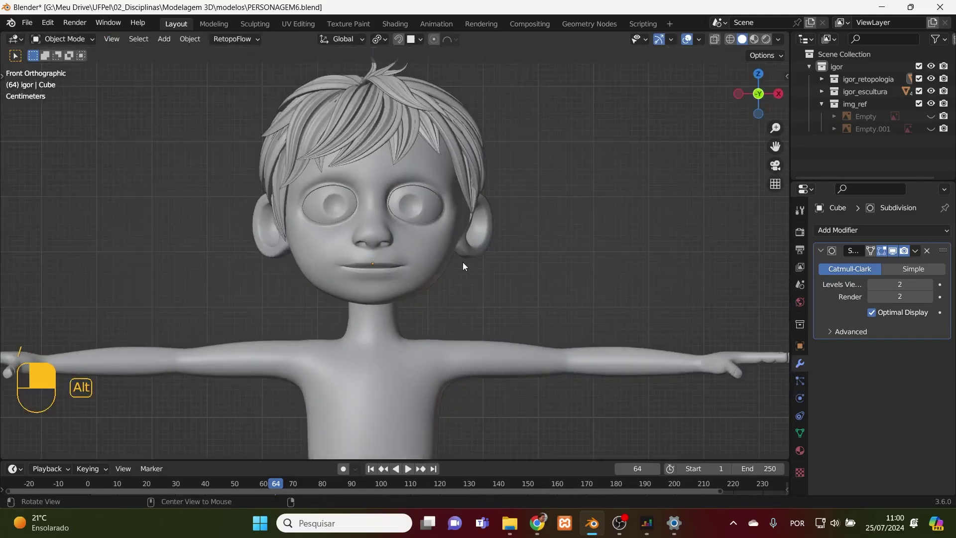
key(alt+z)
middle_drag(486, 274, 474, 303)
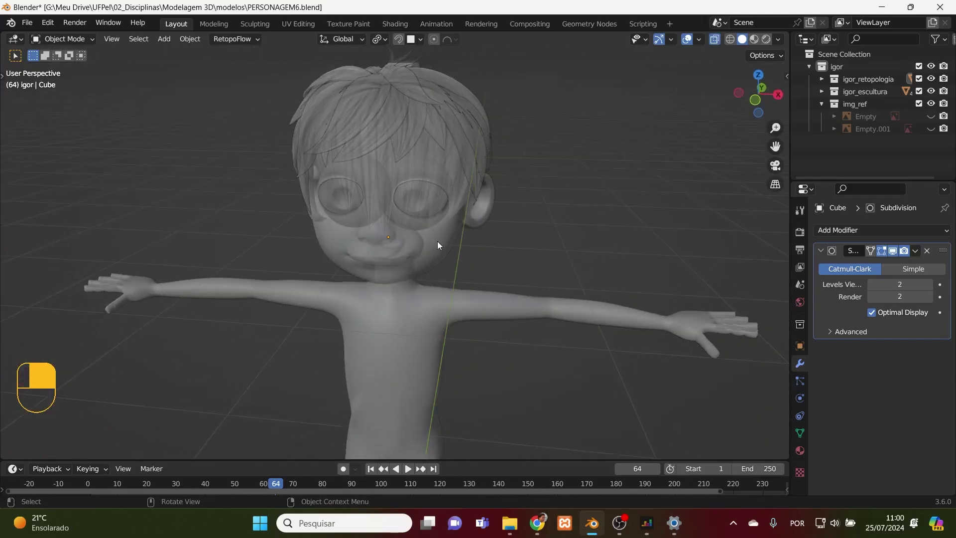
- Isolate the Igor_malha body mesh and the tongue in local view and examine the tongue's fit from above with X-ray
click(428, 252)
scroll(429, 255, up, 6)
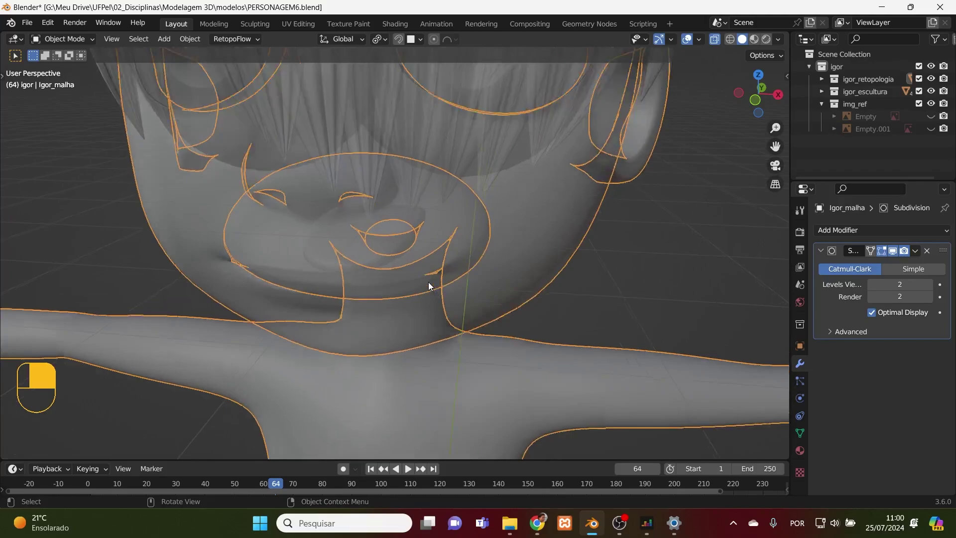
shift+click(310, 266)
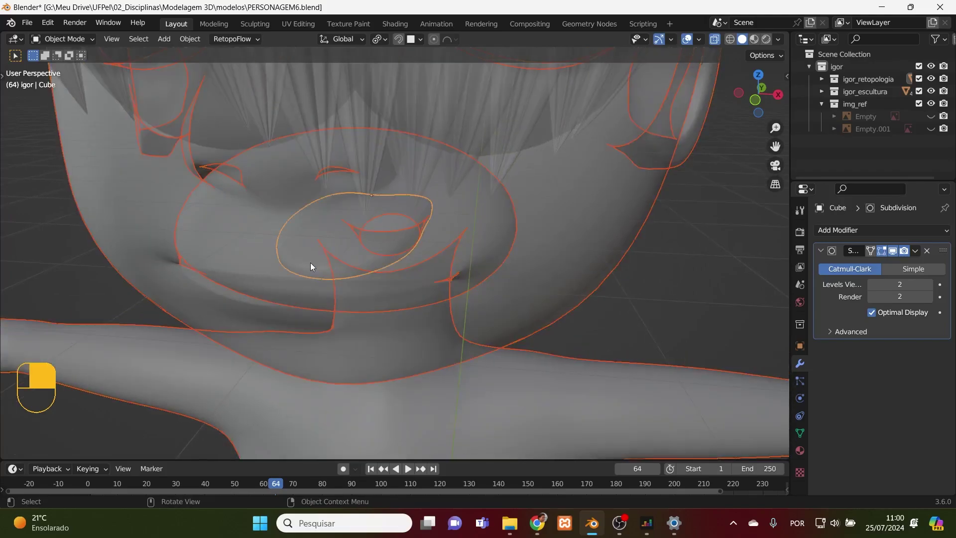
key(KP_Divide)
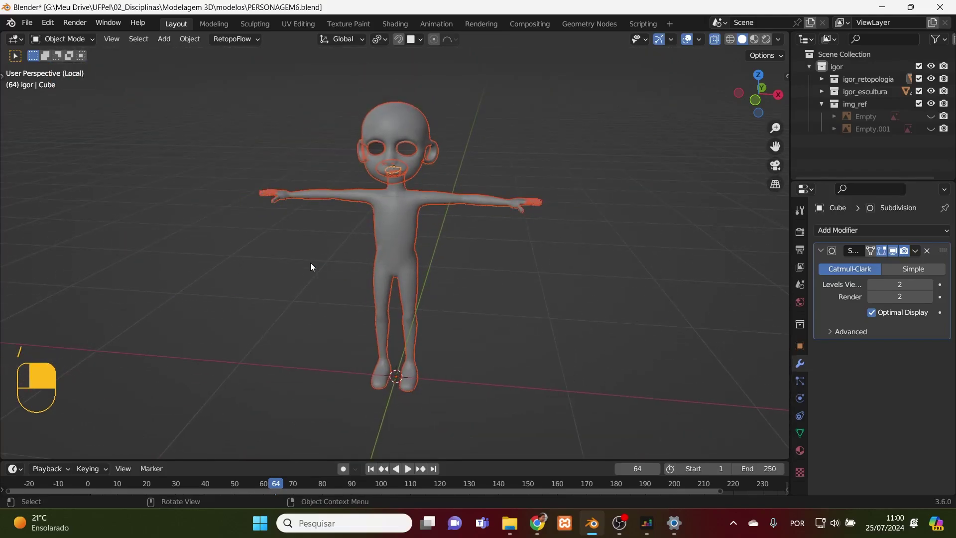
key(alt+z)
scroll(448, 228, up, 4)
shift+middle_drag(482, 199, 448, 322)
key(KP_7)
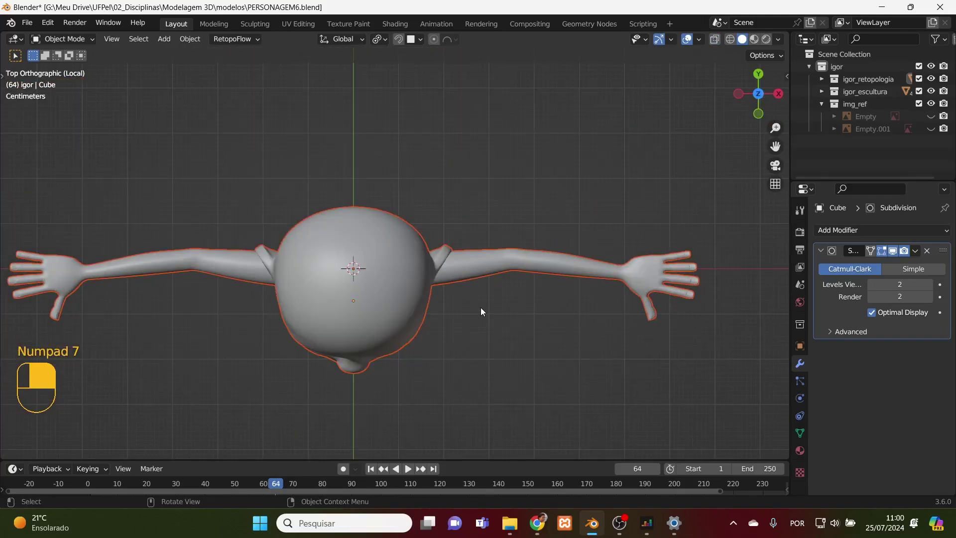
key(alt+z)
scroll(453, 334, up, 2)
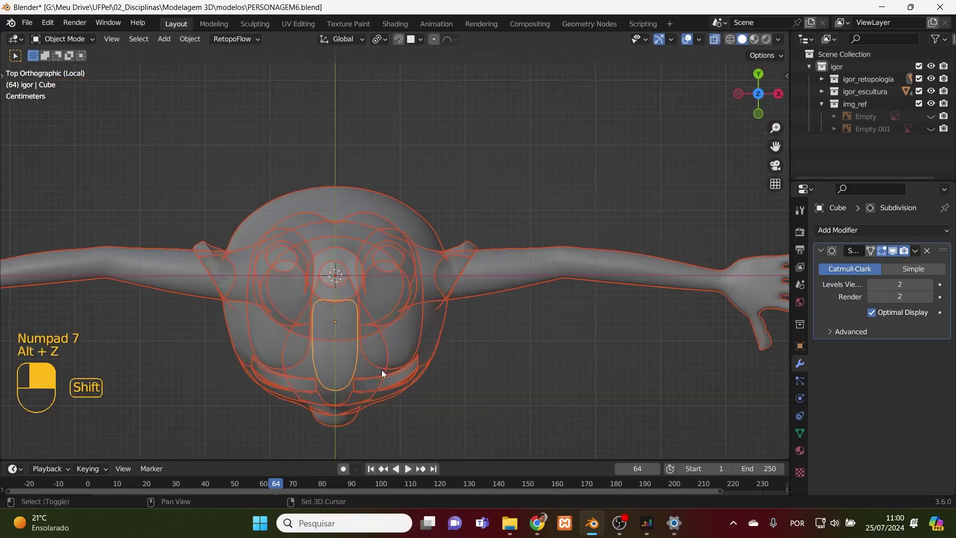
- Select only the tongue and leave the local view
click(340, 387)
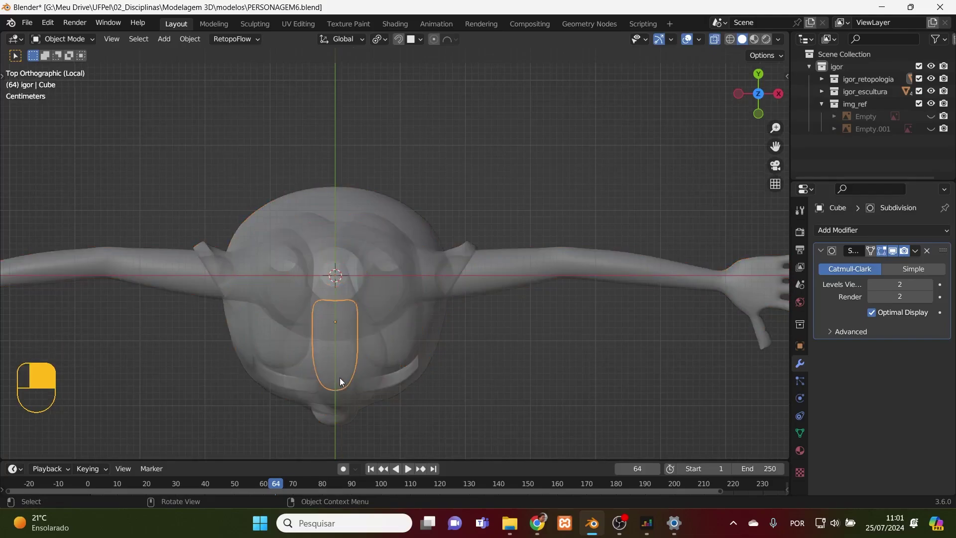
key(KP_Divide)
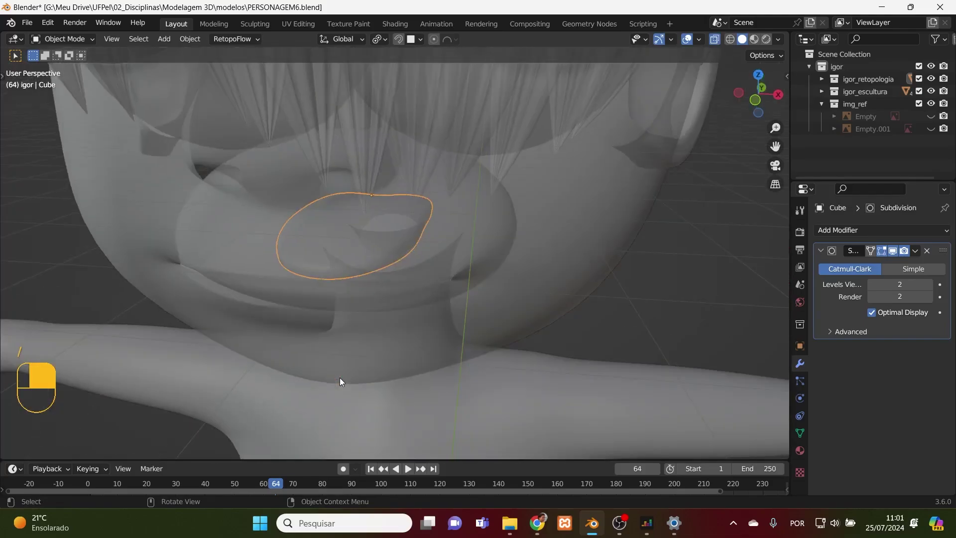
key(KP_Divide)
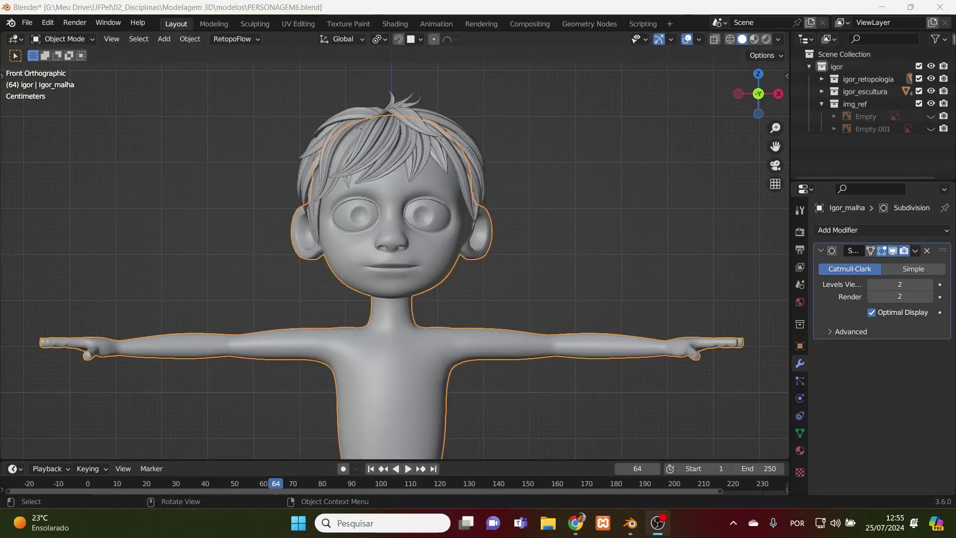
- Isolate Igor_malha and the tongue in local view, show them from above with X-ray, clear the selection and save the file
scroll(467, 295, up, 6)
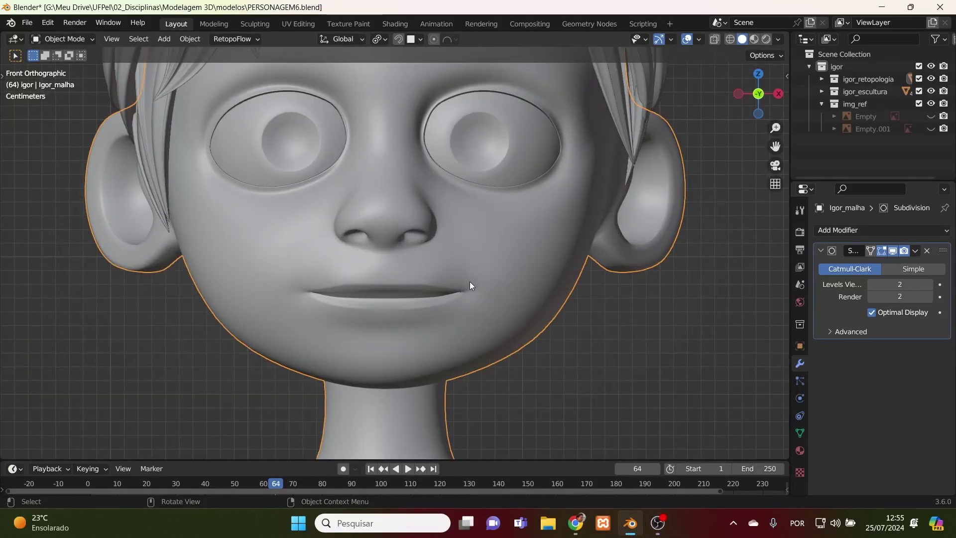
key(alt+z)
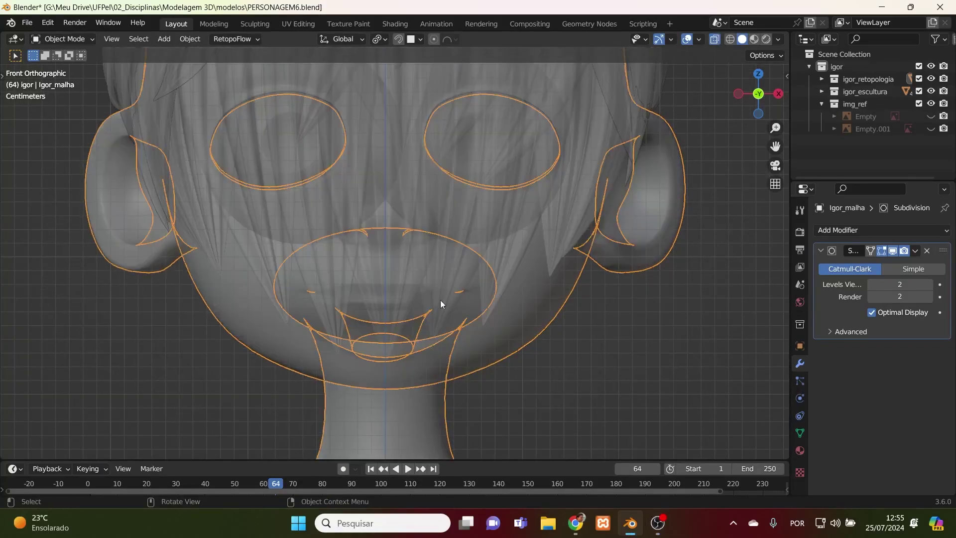
shift+click(389, 300)
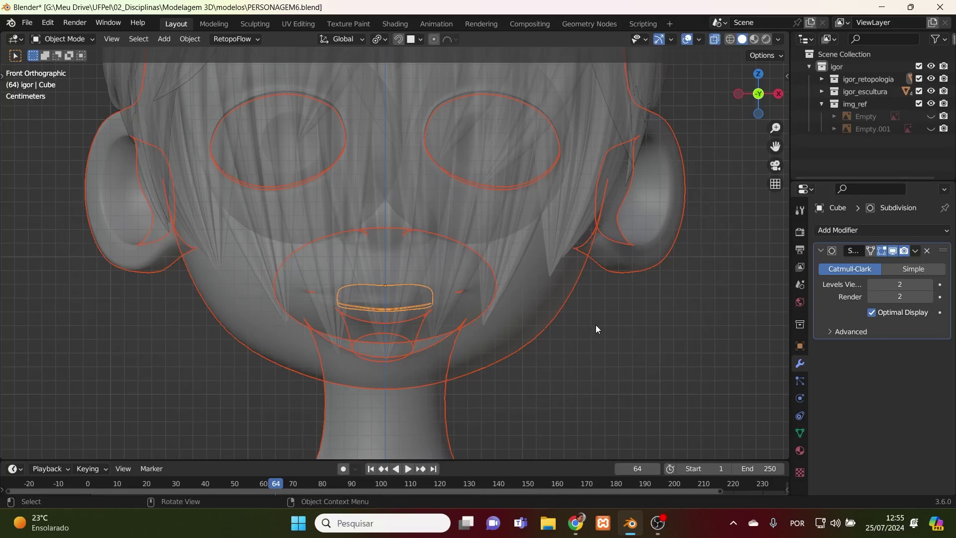
key(KP_Divide)
key(KP_7)
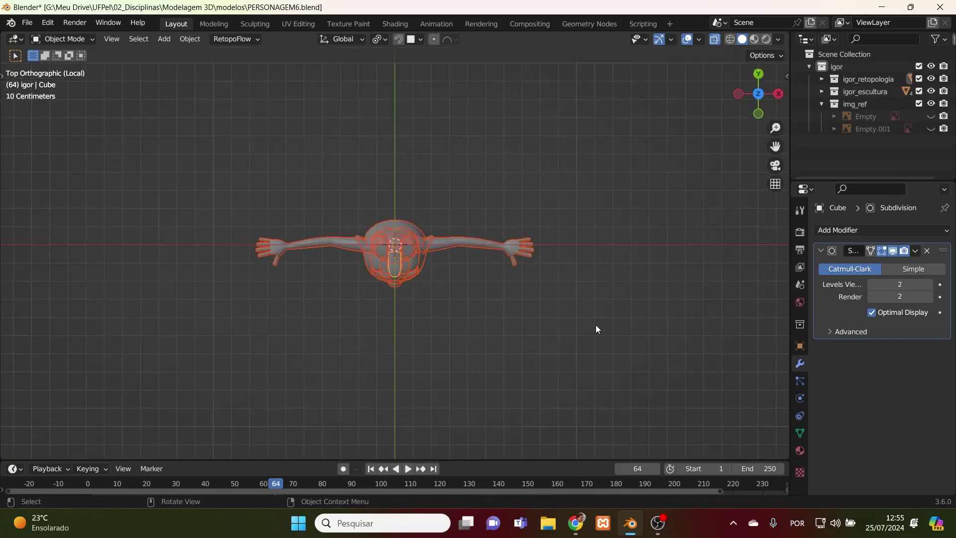
scroll(596, 324, up, 8)
key(alt+a)
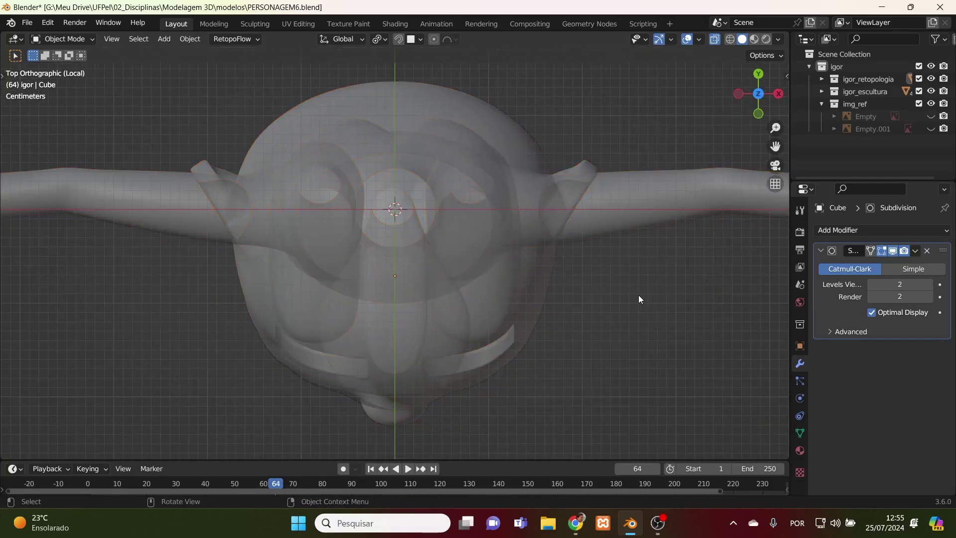
key(ctrl+s)
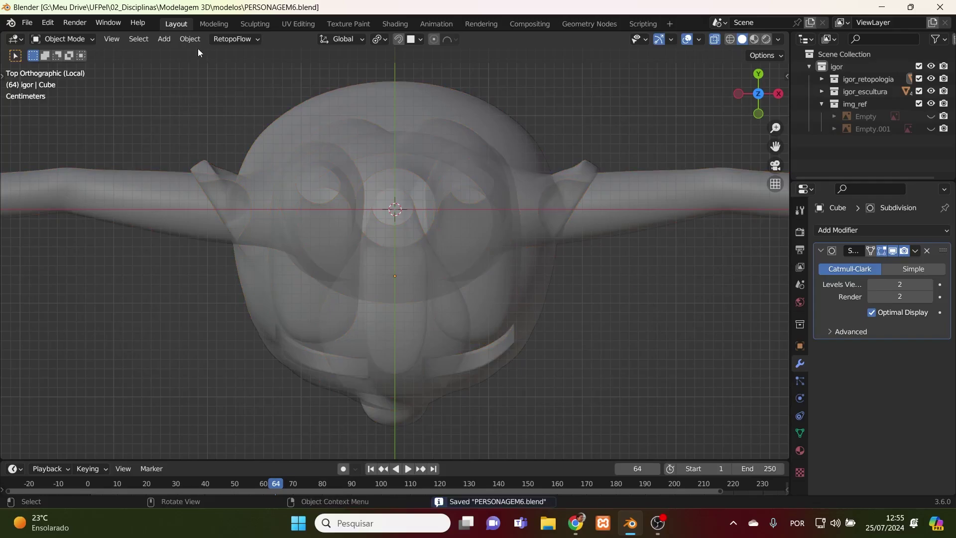
- Add a 32-vertex mesh cylinder with a 1 m radius and 2 m depth at the world origin
click(197, 40)
click(160, 40)
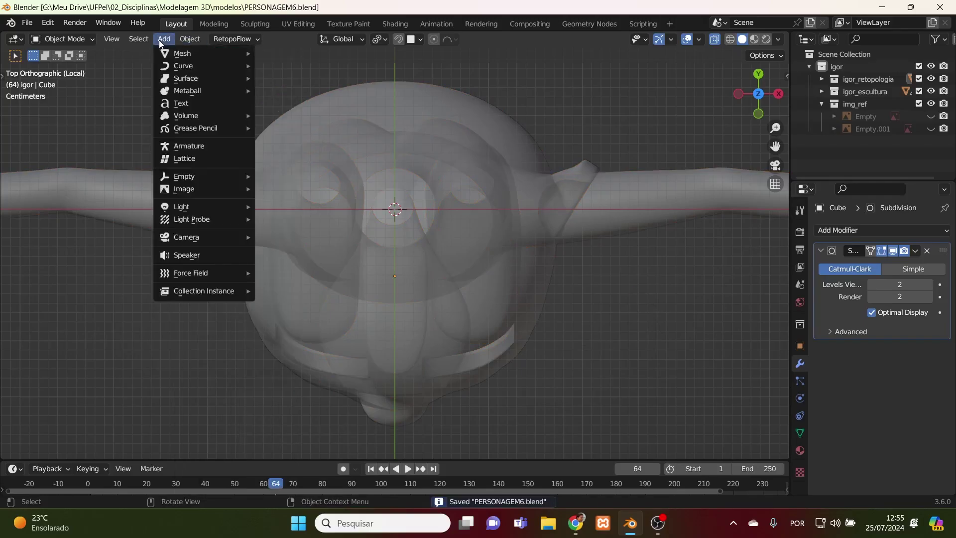
mouse_move(194, 56)
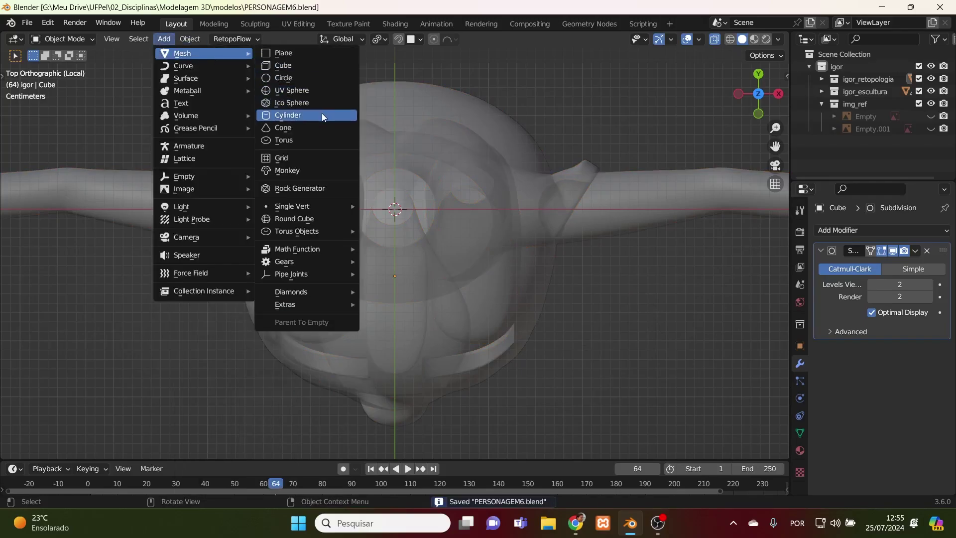
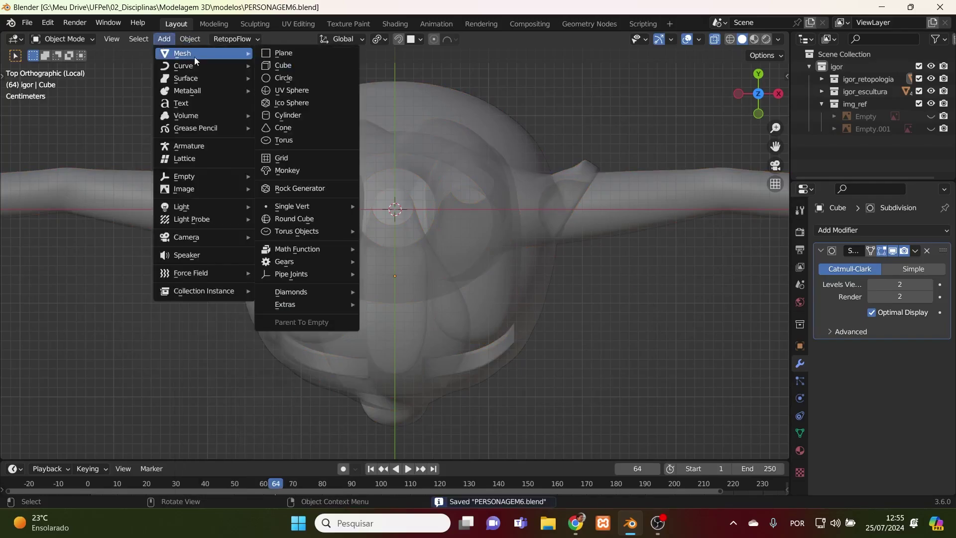
click(319, 118)
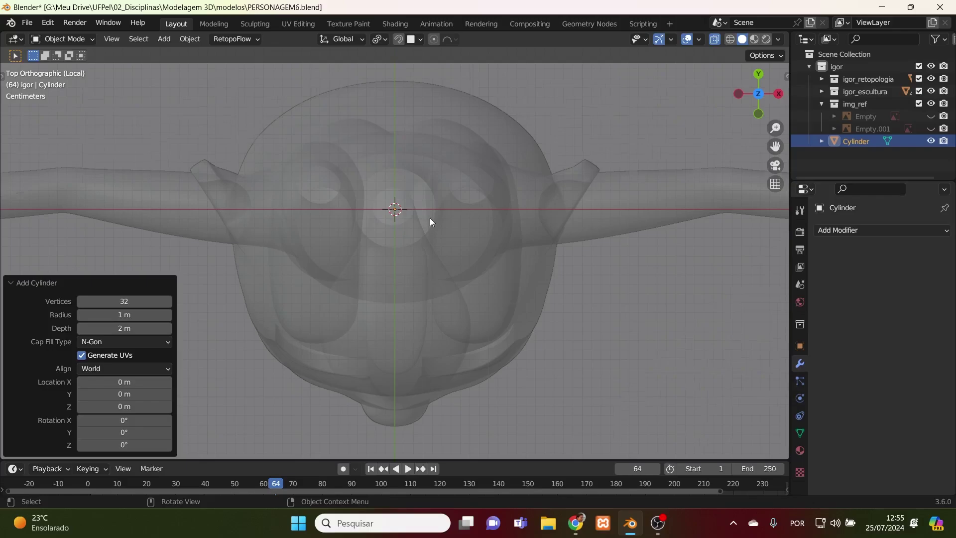
- In Edit Mode, scale the whole cylinder uniformly to about 0.075, then return to Object Mode
scroll(429, 217, down, 10)
key(Tab)
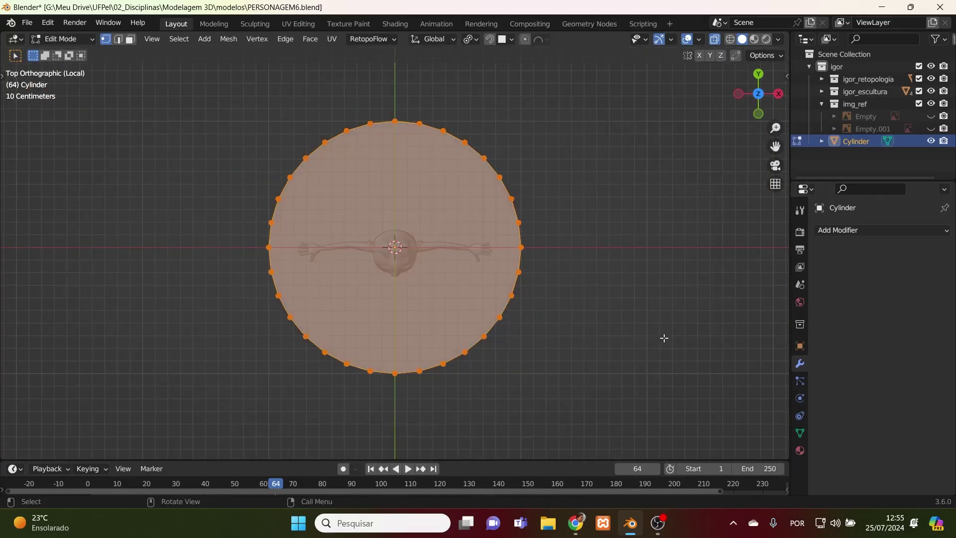
key(s)
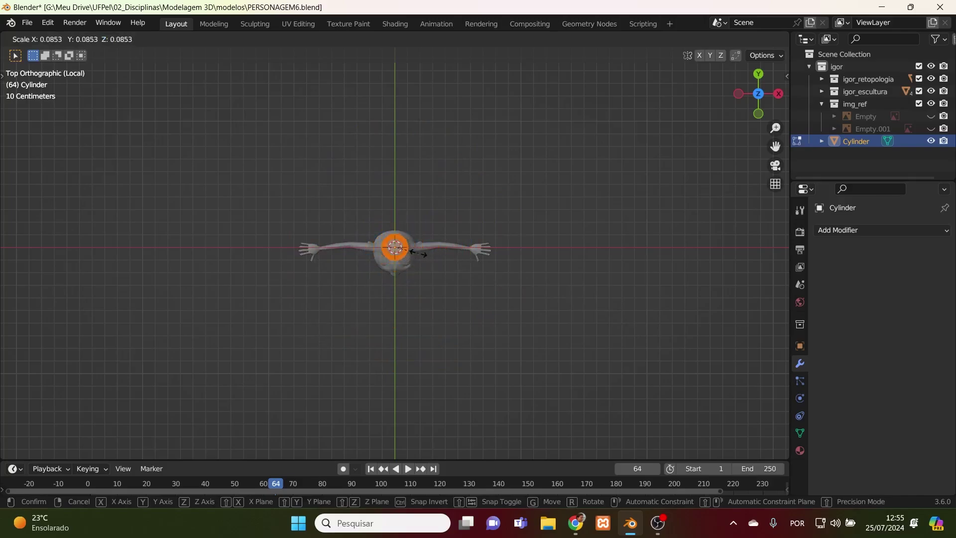
click(408, 250)
scroll(474, 305, up, 10)
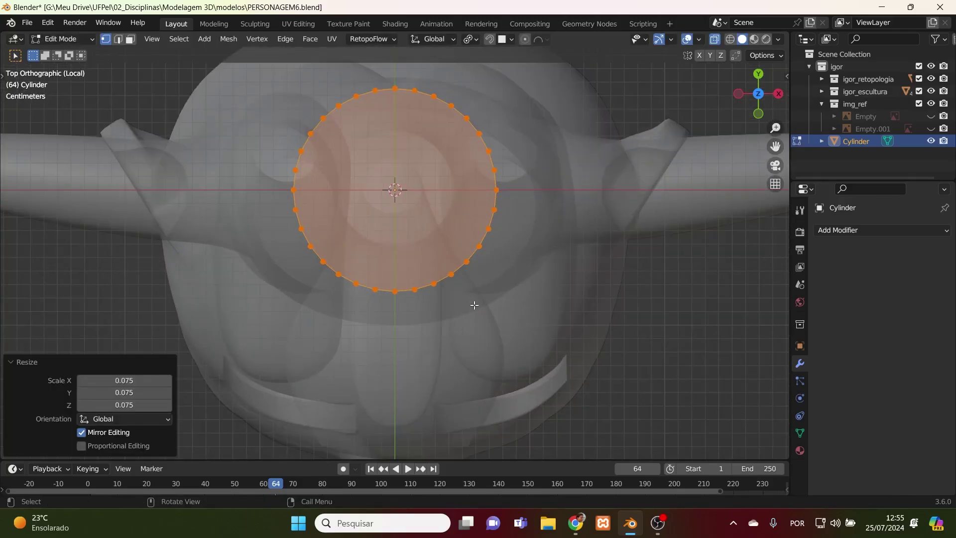
scroll(474, 304, down, 2)
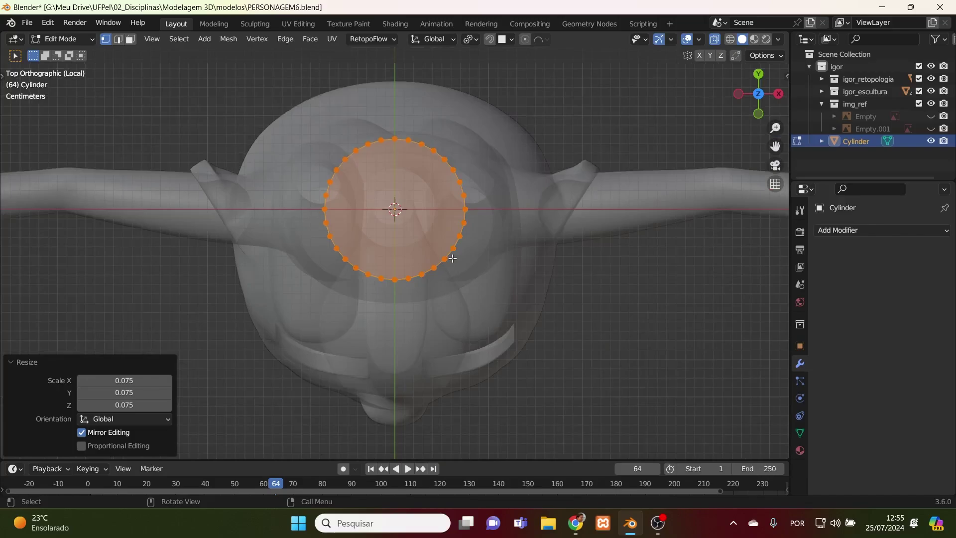
key(Tab)
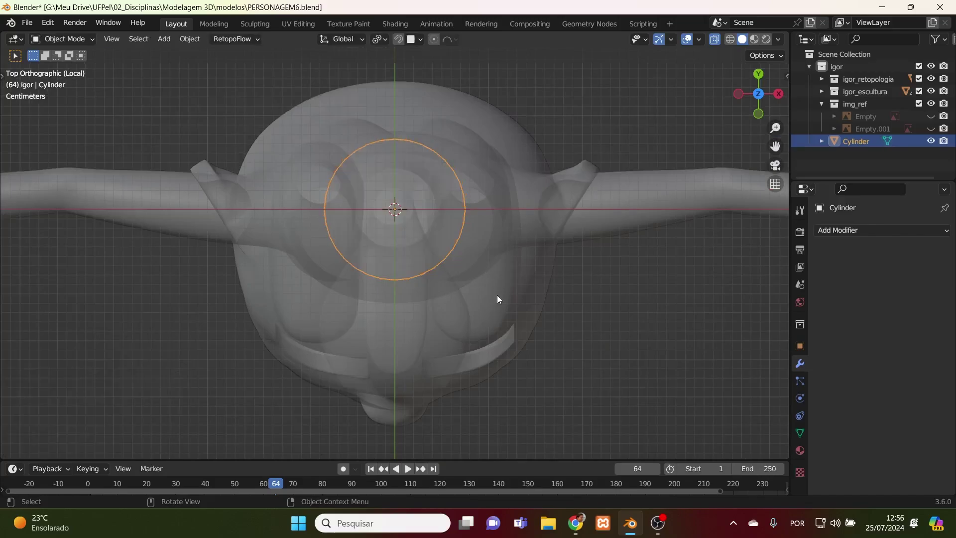
- In the right side view, raise the cylinder about 1.315 m along Z to the head's height
key(KP_3)
scroll(497, 295, down, 5)
scroll(497, 295, down, 2)
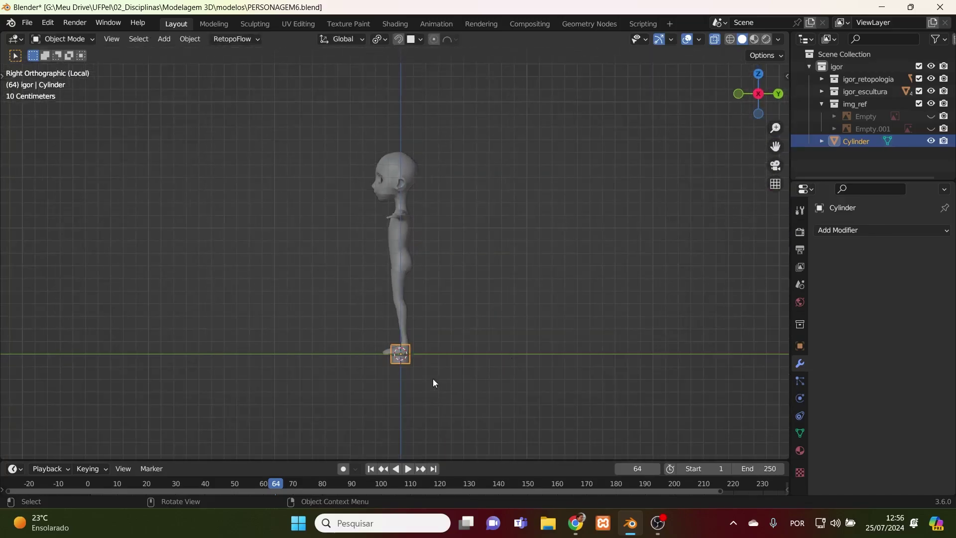
key(g)
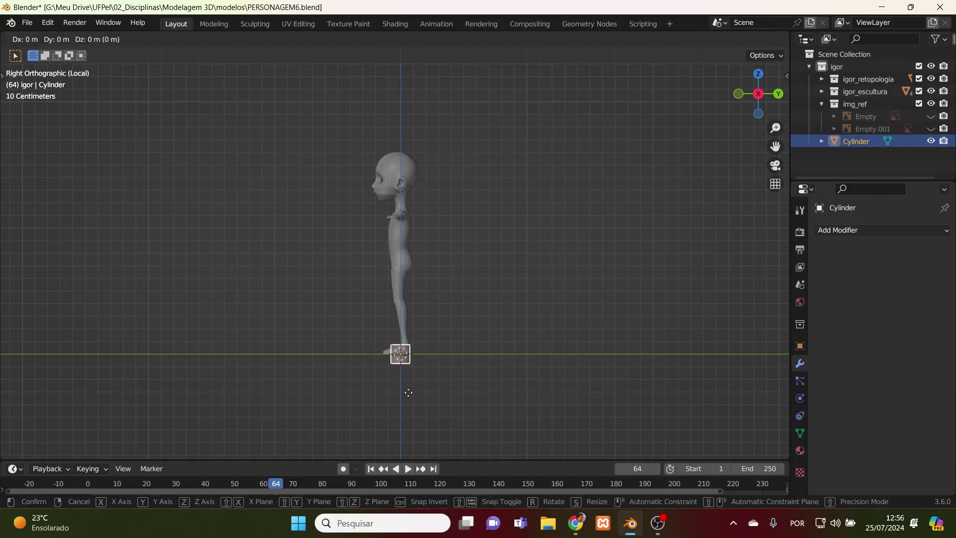
key(z)
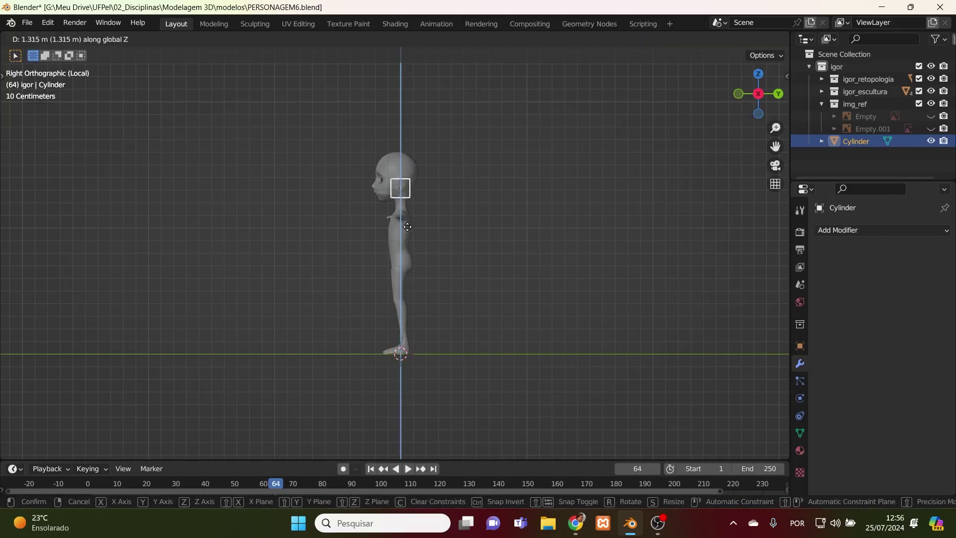
click(407, 226)
- Move the cylinder forward into the face above the mouth, about -0.108 m in Y and 0.018 m in Z
scroll(408, 226, up, 5)
shift+middle_drag(408, 225, 575, 78)
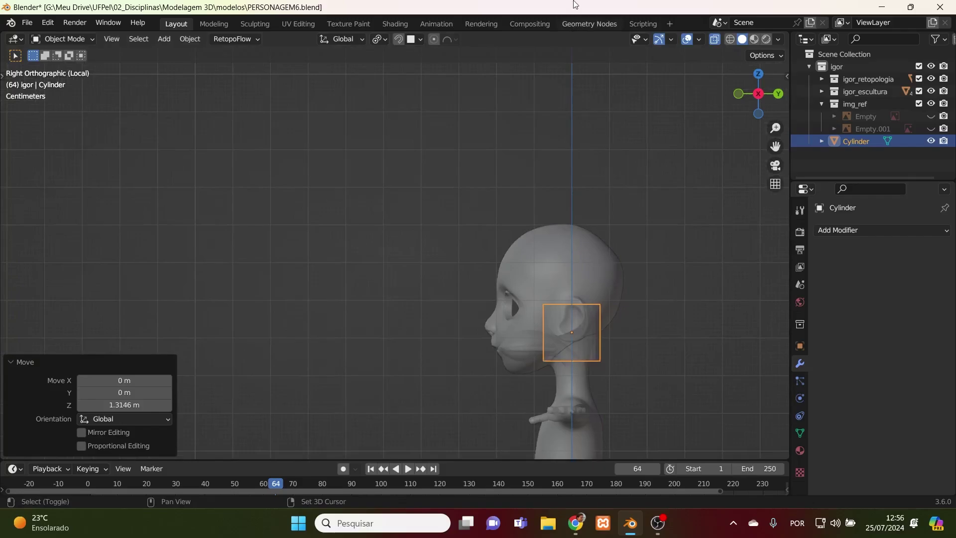
scroll(590, 382, up, 4)
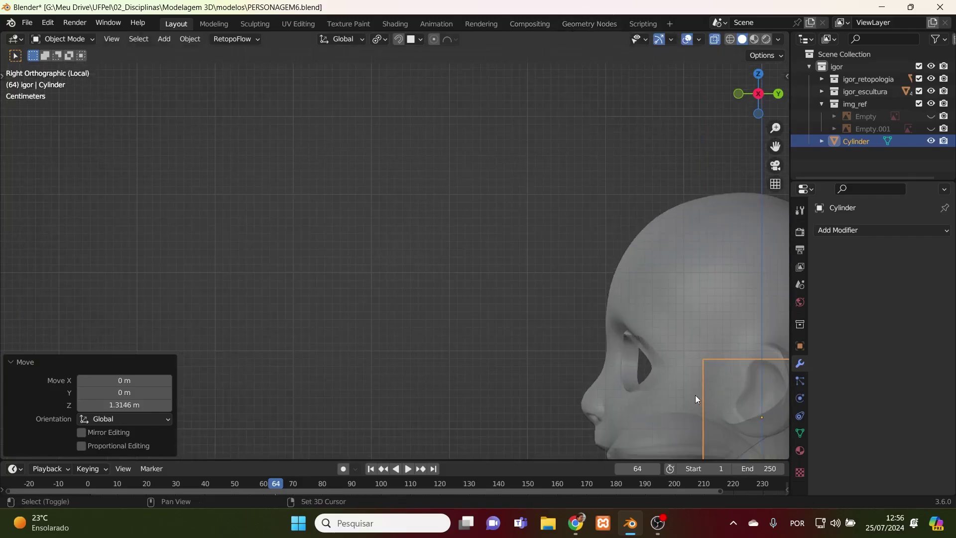
shift+middle_drag(696, 398, 420, 294)
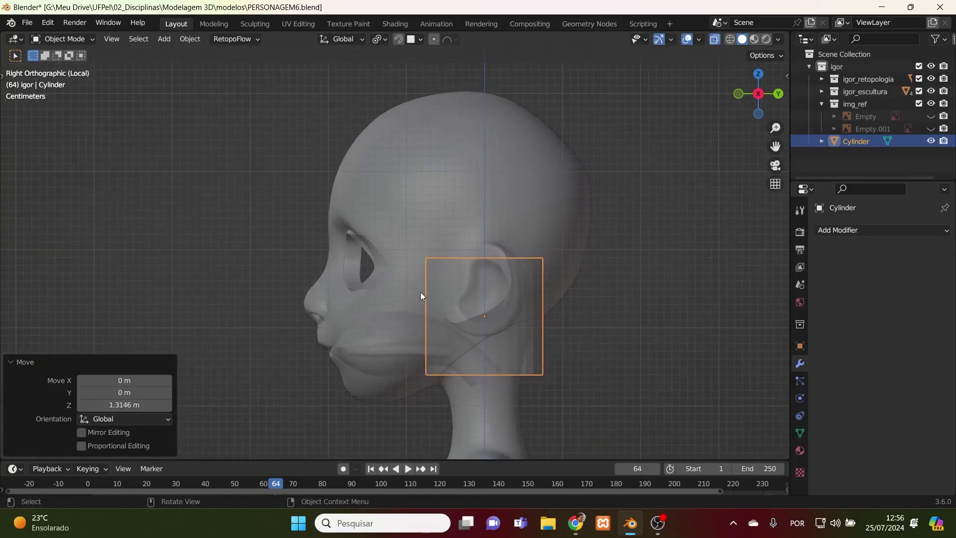
scroll(457, 313, up, 2)
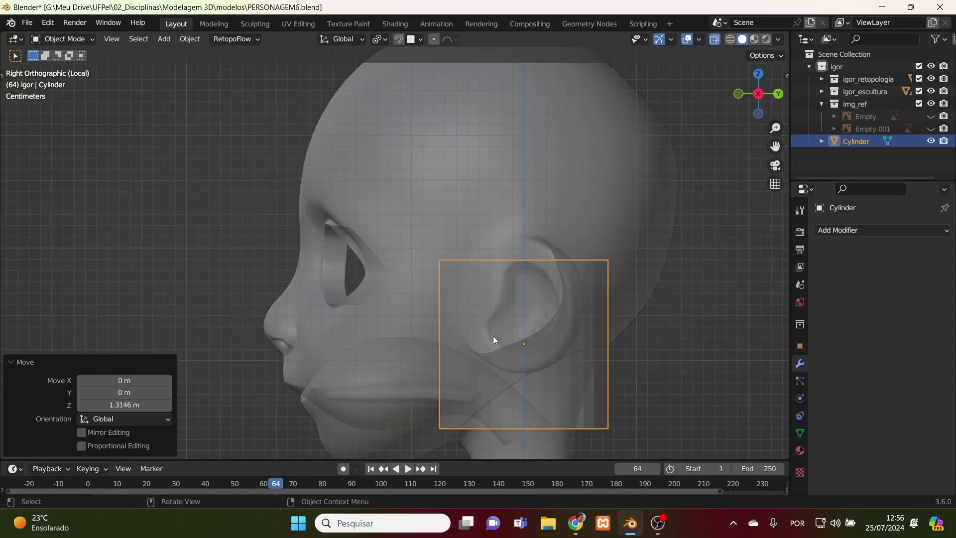
key(g)
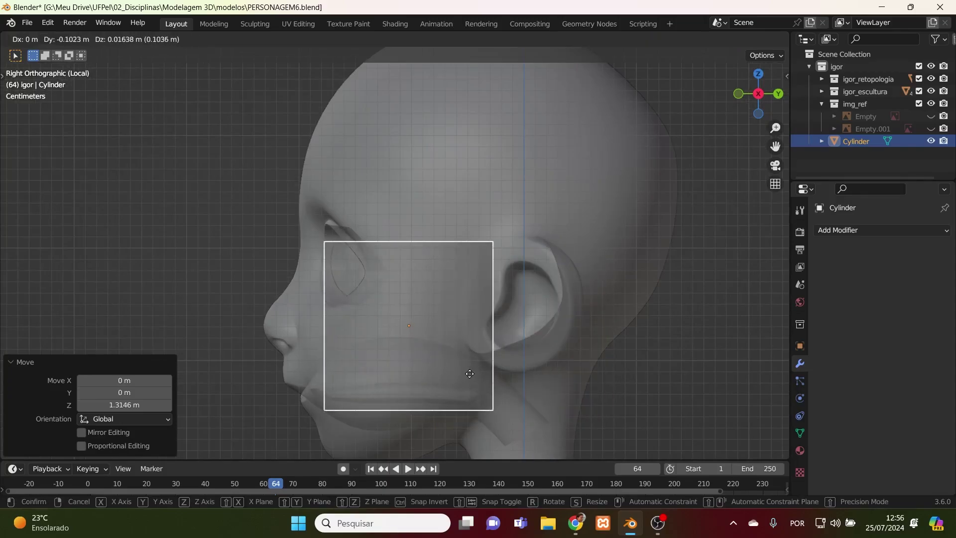
click(464, 372)
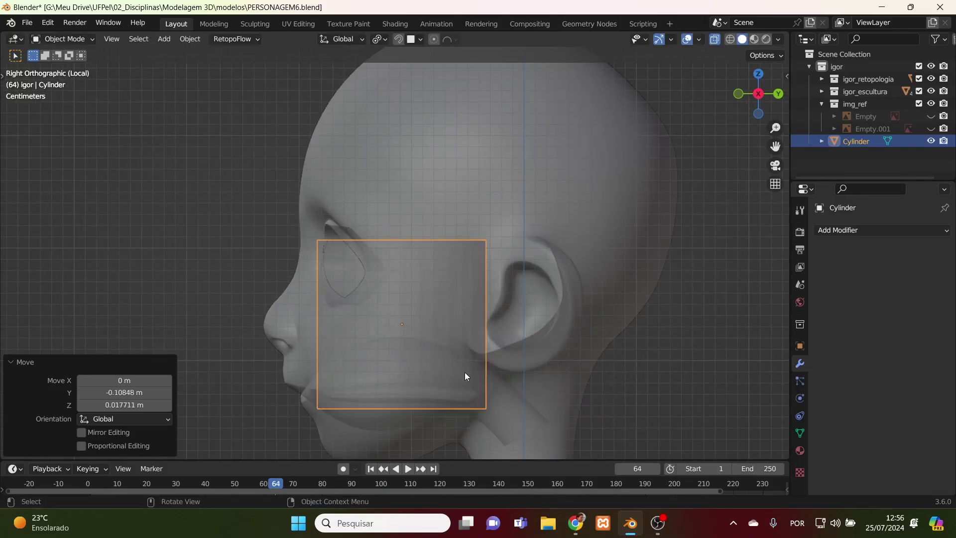
- In the top view, enter Edit Mode on the cylinder and scale the whole mesh uniformly to about 0.788
key(KP_7)
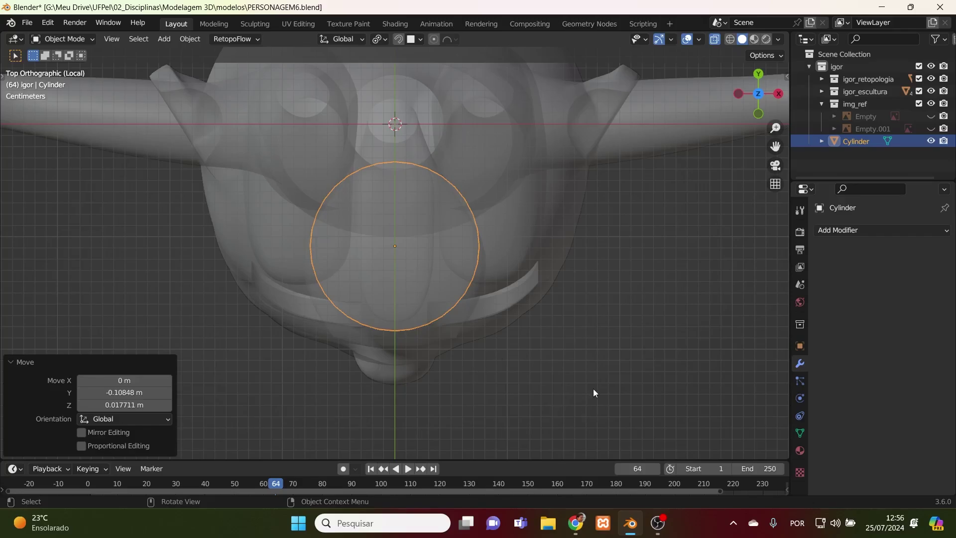
key(Tab)
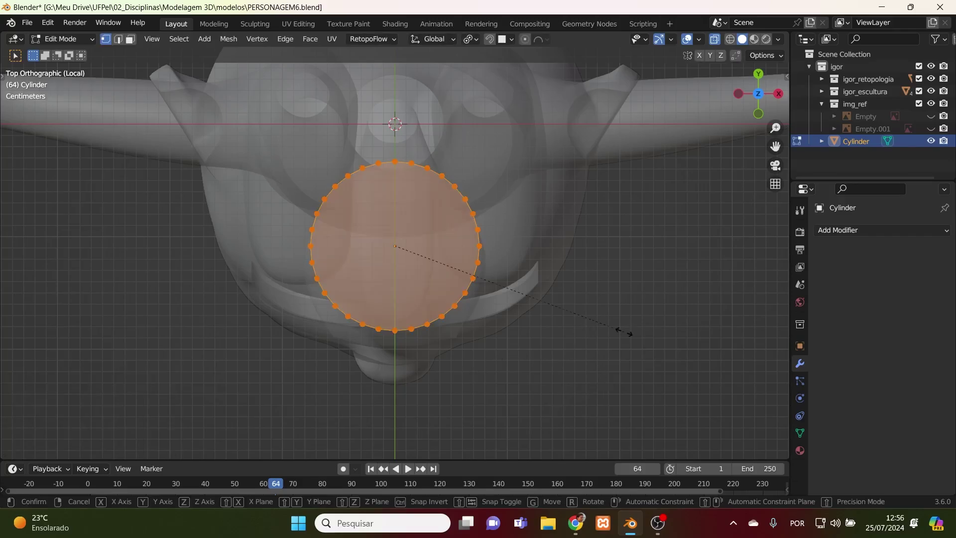
key(s)
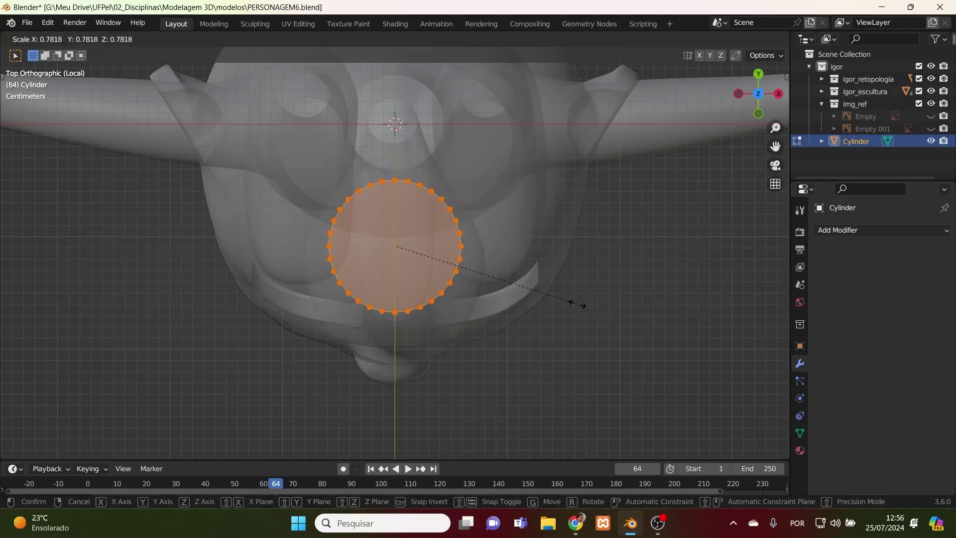
click(578, 304)
scroll(510, 306, up, 3)
- Move the whole cylinder mesh about -0.0195 m along Y, toward the front of the mouth
shift+middle_drag(476, 330, 486, 236)
key(g)
key(y)
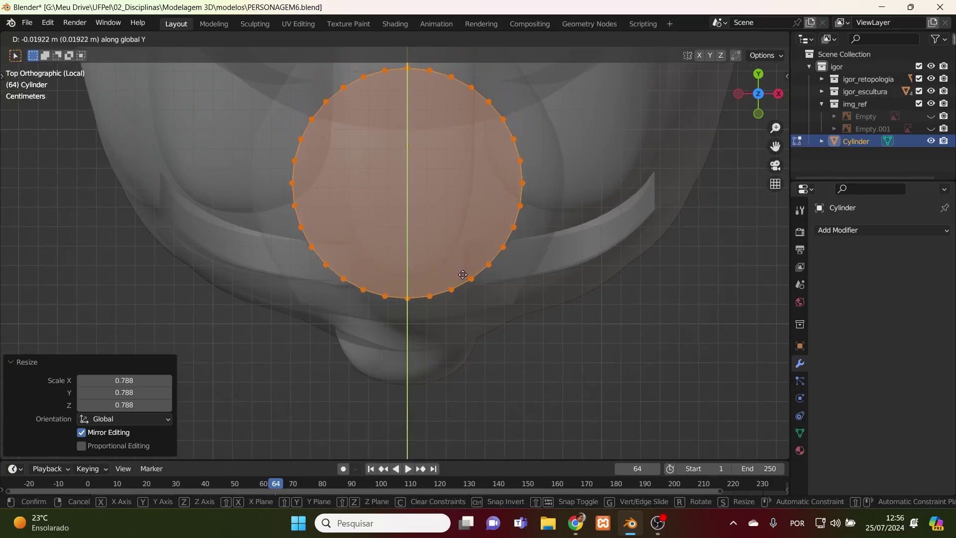
click(463, 275)
shift+middle_drag(566, 321, 590, 432)
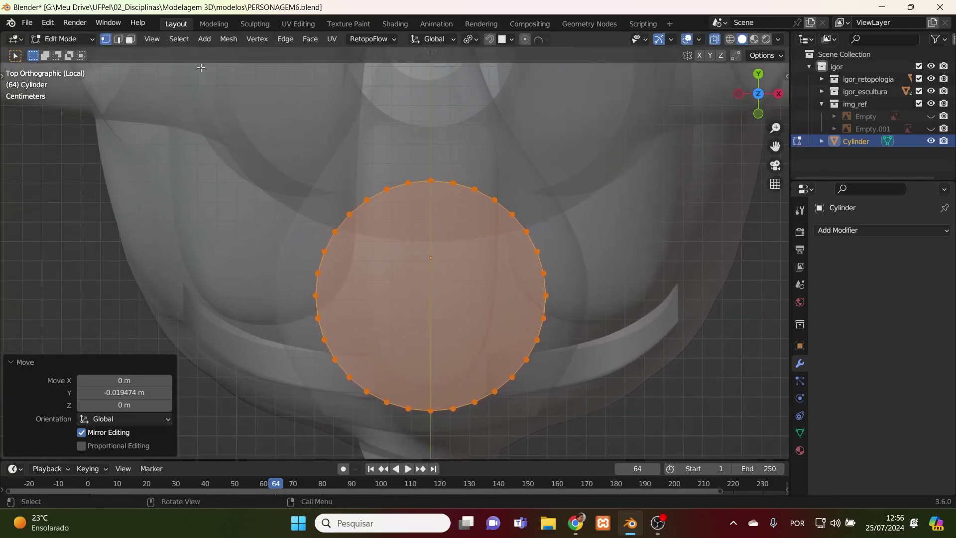
- In face selection mode, delete the cylinder's rear side faces and both end caps, leaving an open U-shaped wall
click(132, 40)
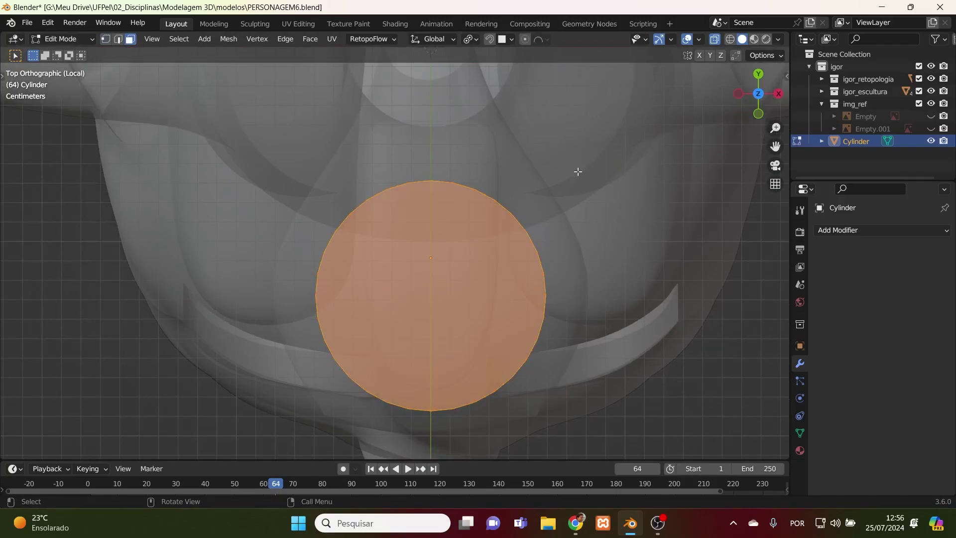
drag(578, 172, 297, 283)
key(x)
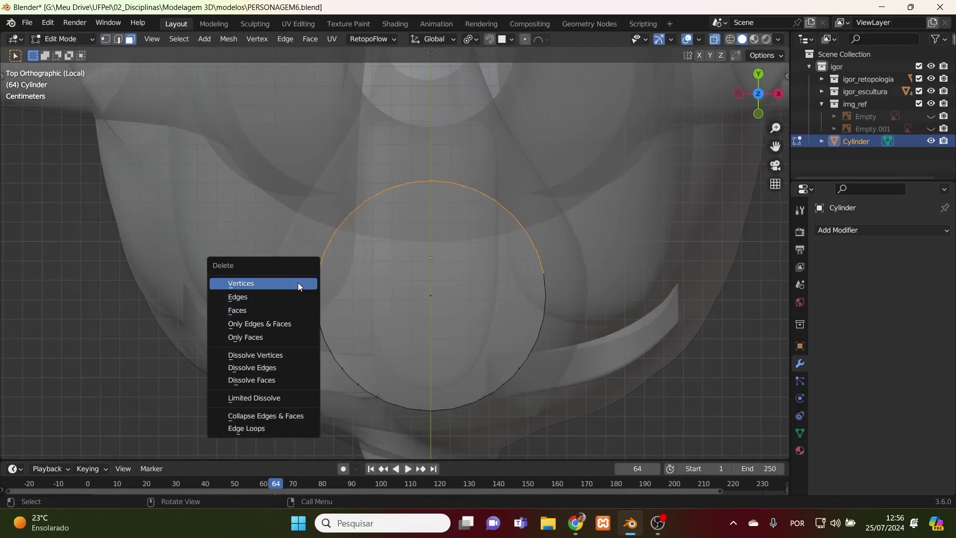
click(285, 305)
drag(475, 267, 417, 328)
key(x)
click(417, 328)
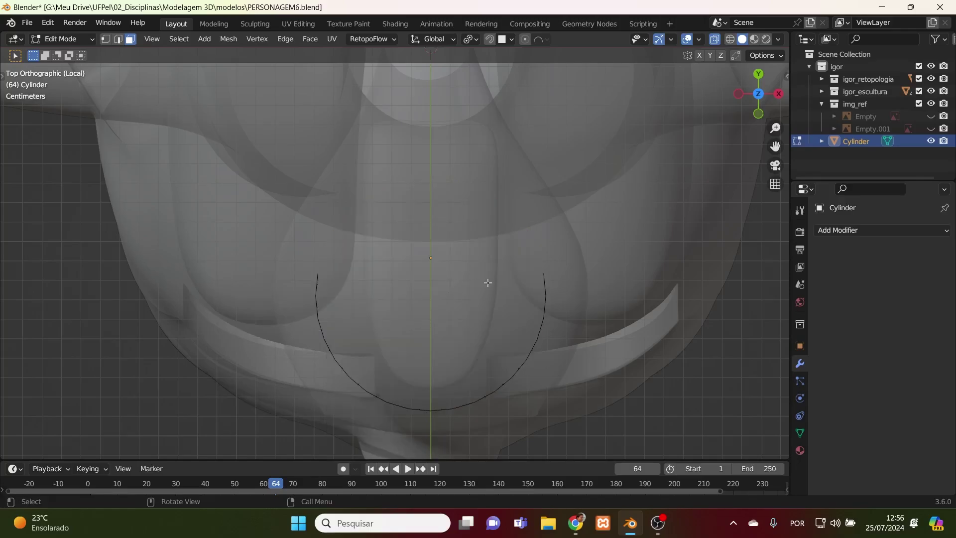
key(a)
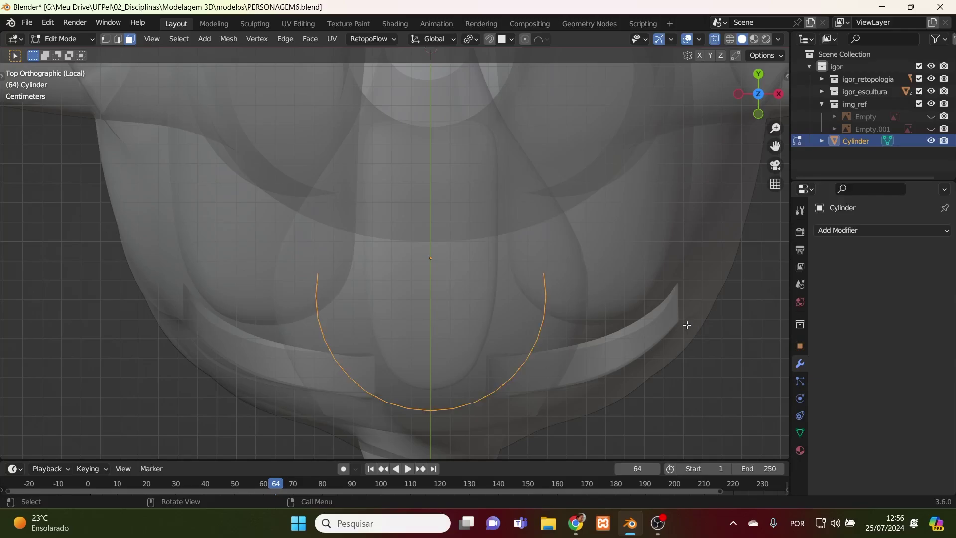
key(s)
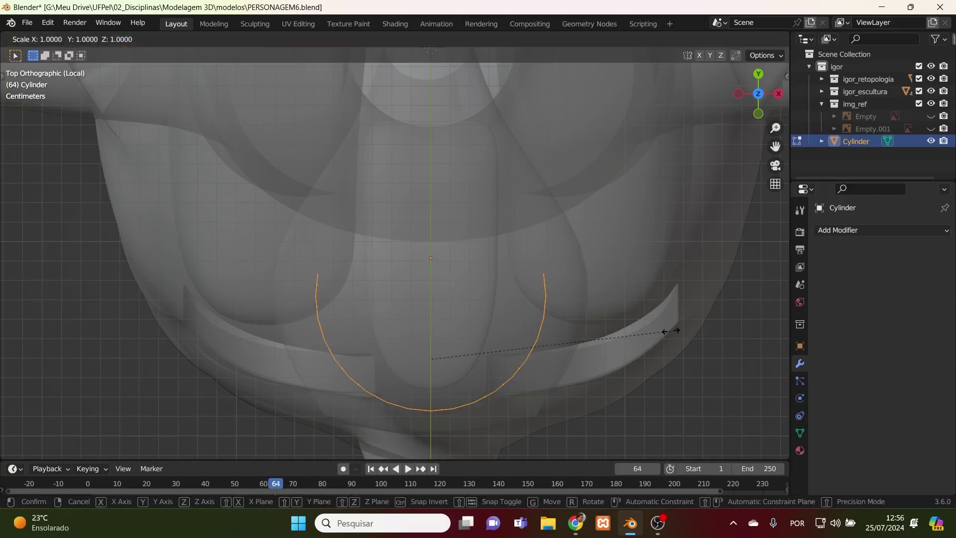
key(z)
click(632, 329)
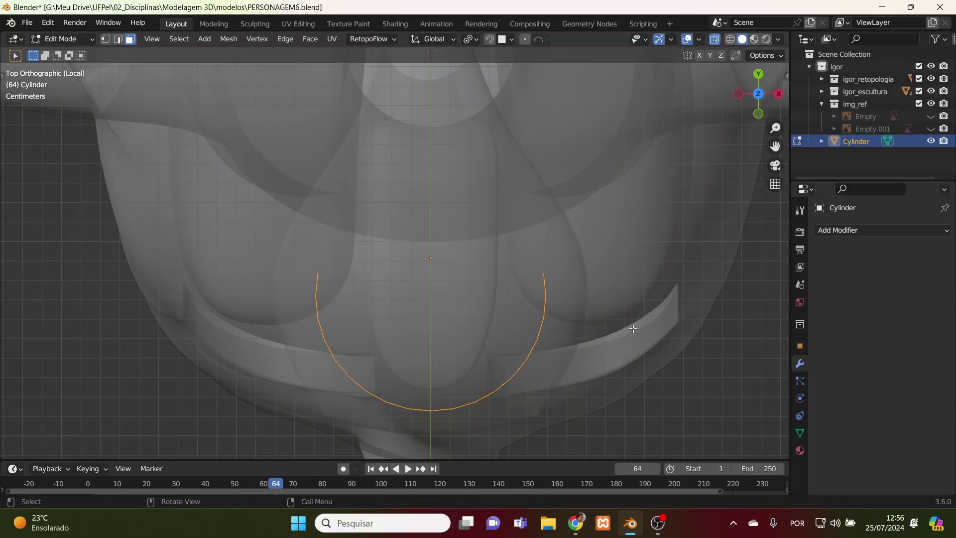
click(662, 331)
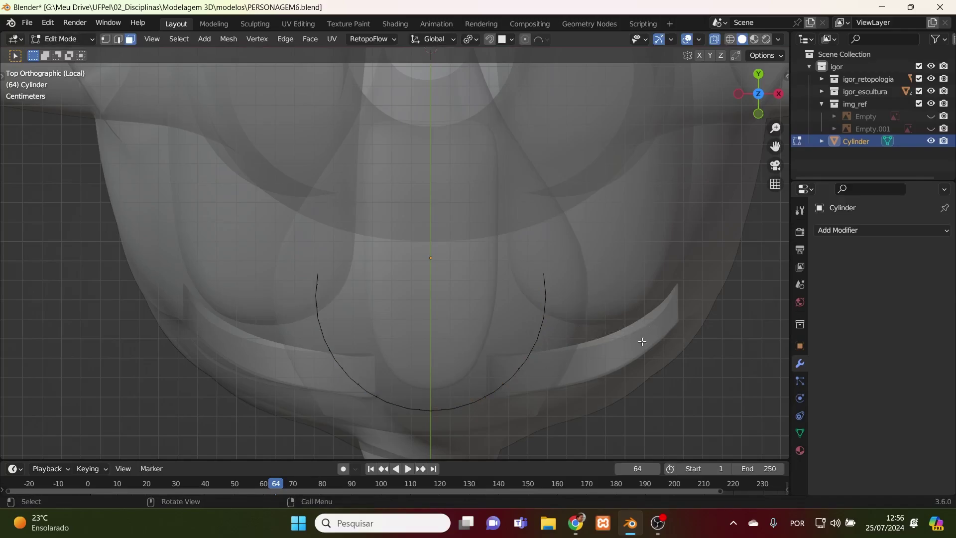
- Select the entire U-shaped wall and scale it to about 0.847 along X and 0.888 along Y
key(a)
key(s)
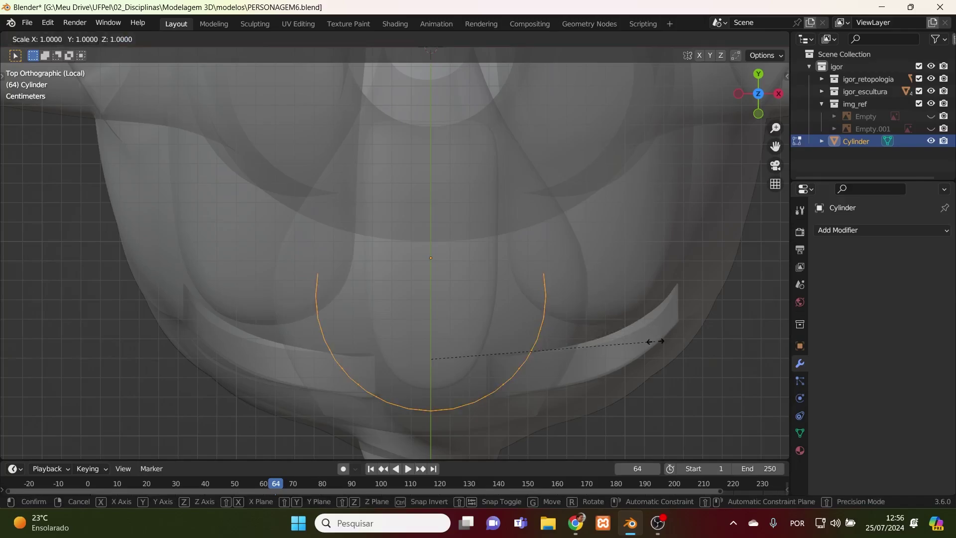
key(x)
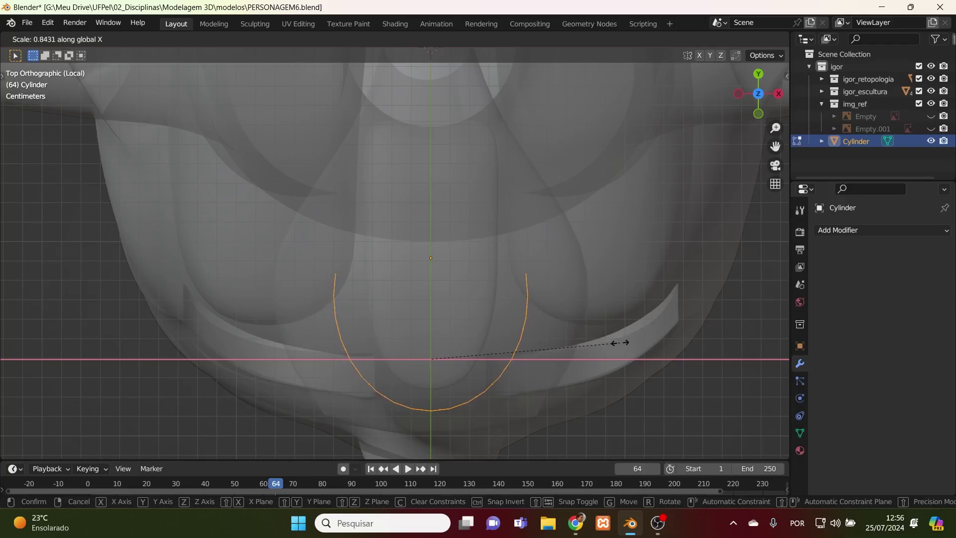
click(621, 343)
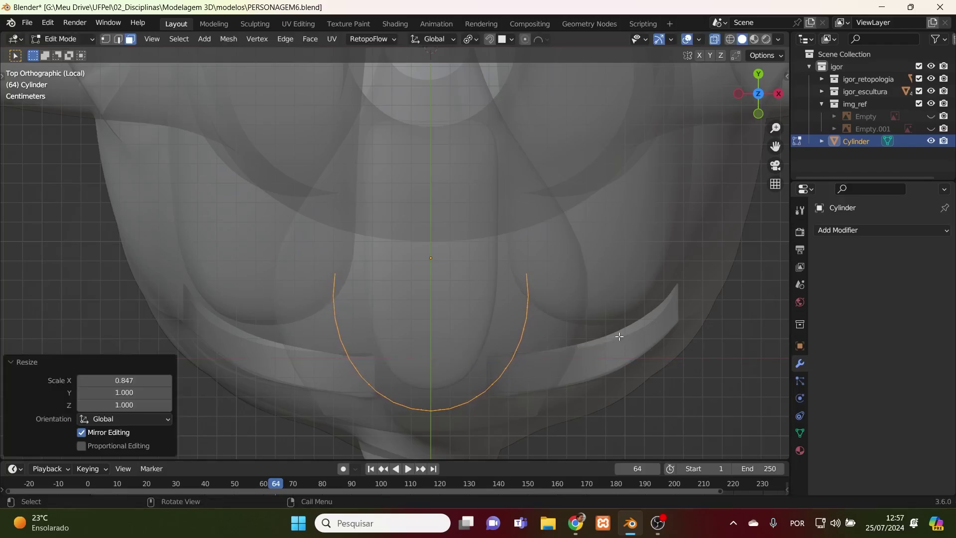
key(s)
key(y)
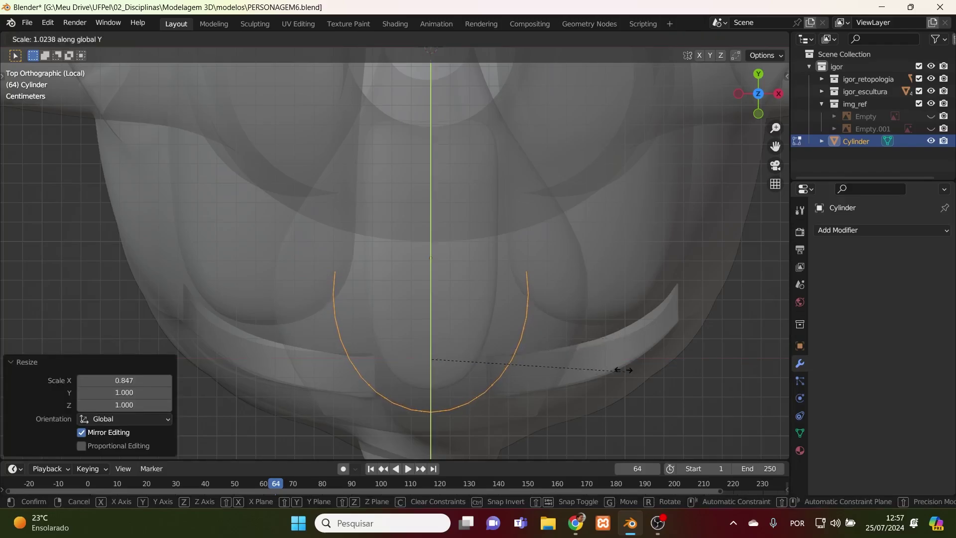
click(599, 355)
- Narrow the U-shaped wall to about 0.883 along X and switch to vertex selection mode
scroll(591, 359, up, 3)
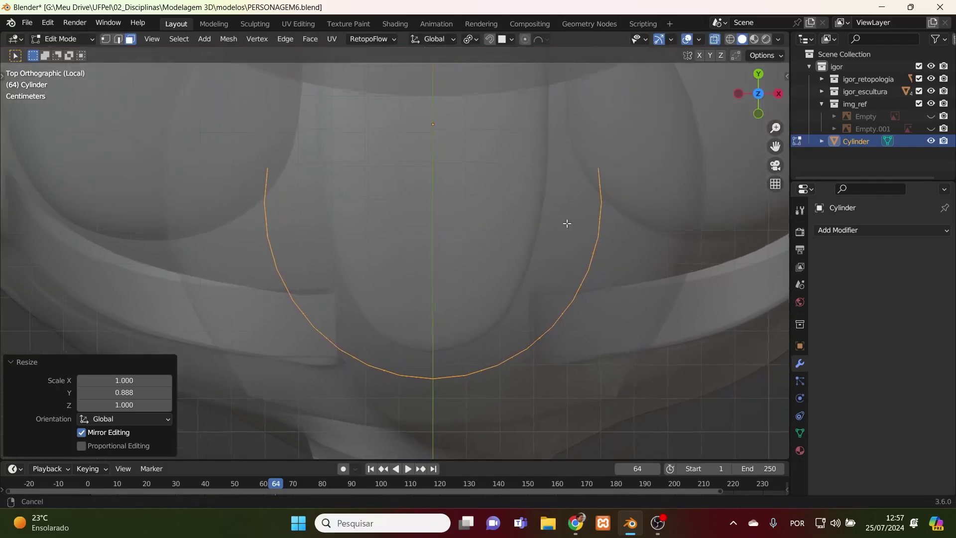
key(s)
key(x)
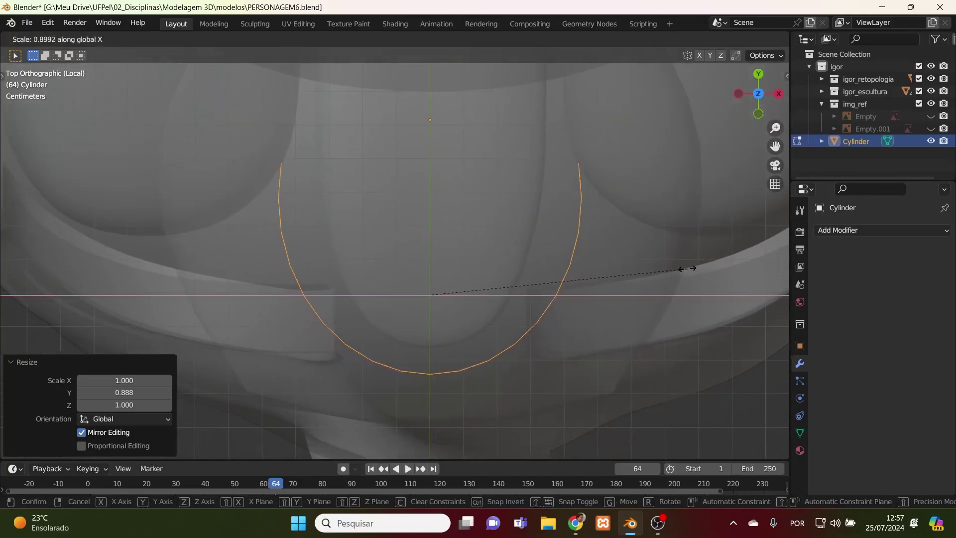
click(681, 268)
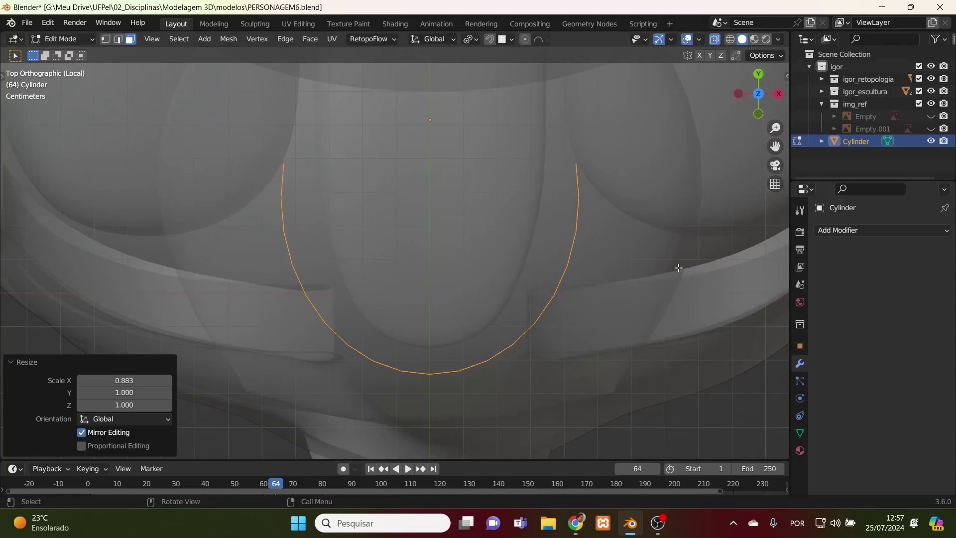
click(106, 39)
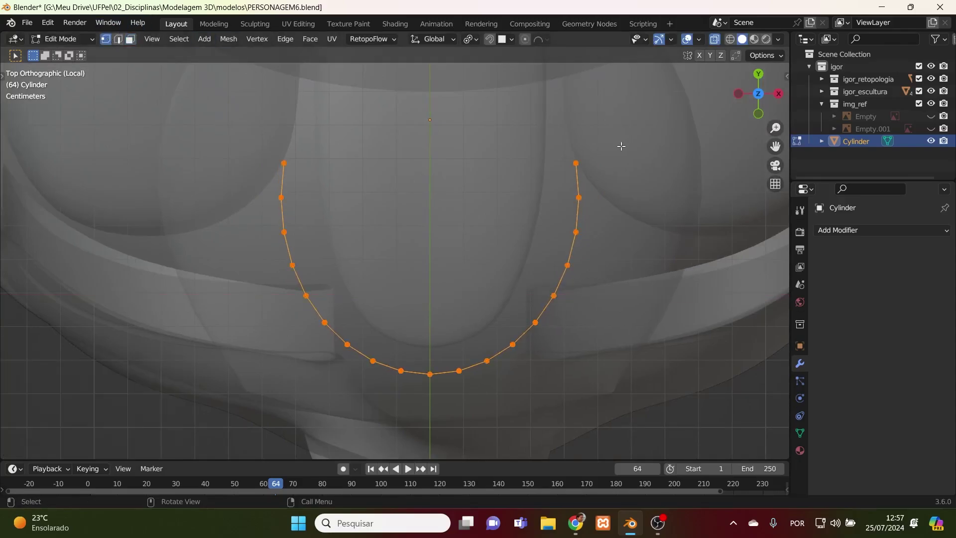
drag(621, 146, 278, 174)
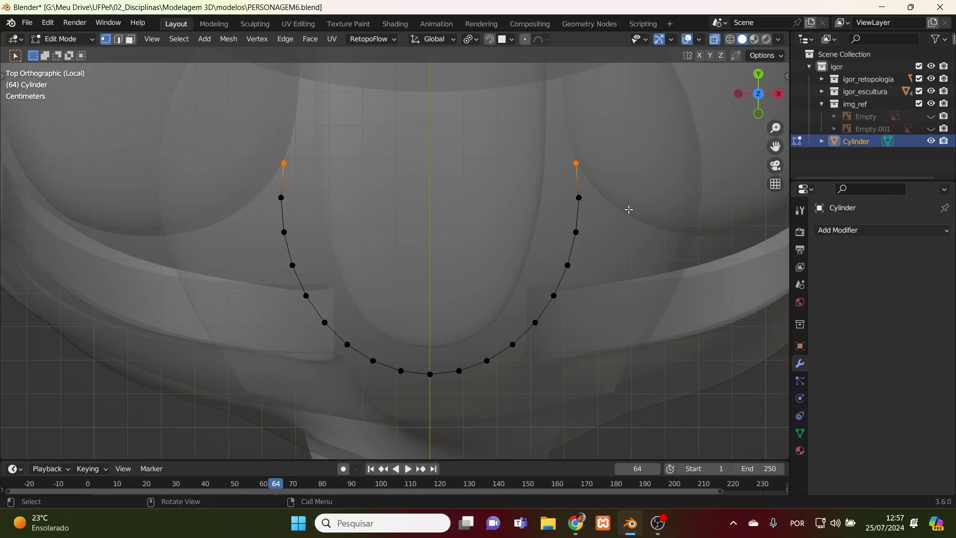
key(s)
key(x)
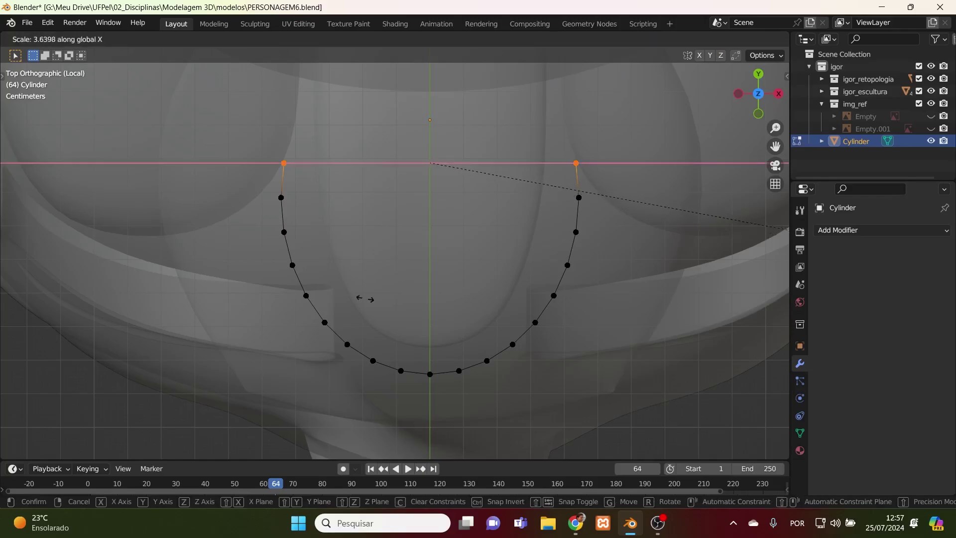
click(365, 199)
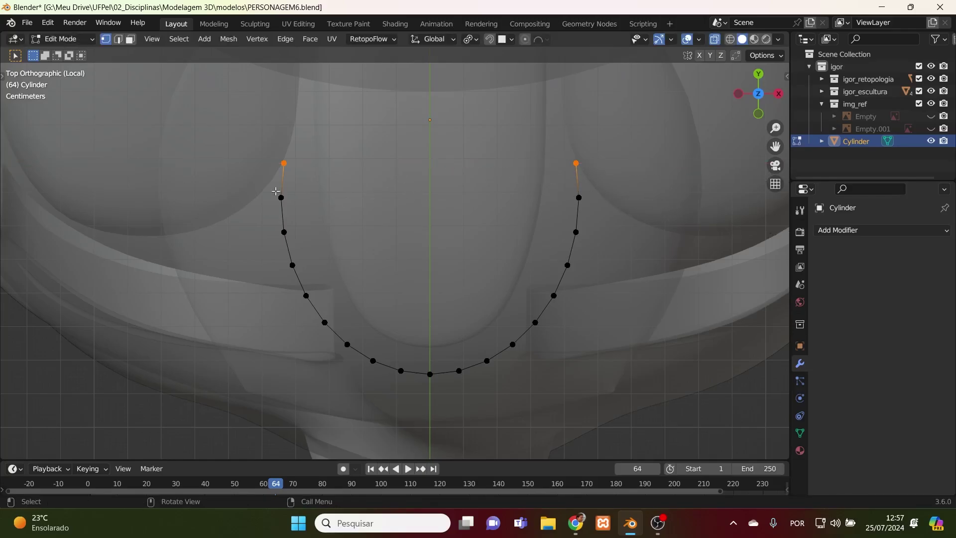
key(s)
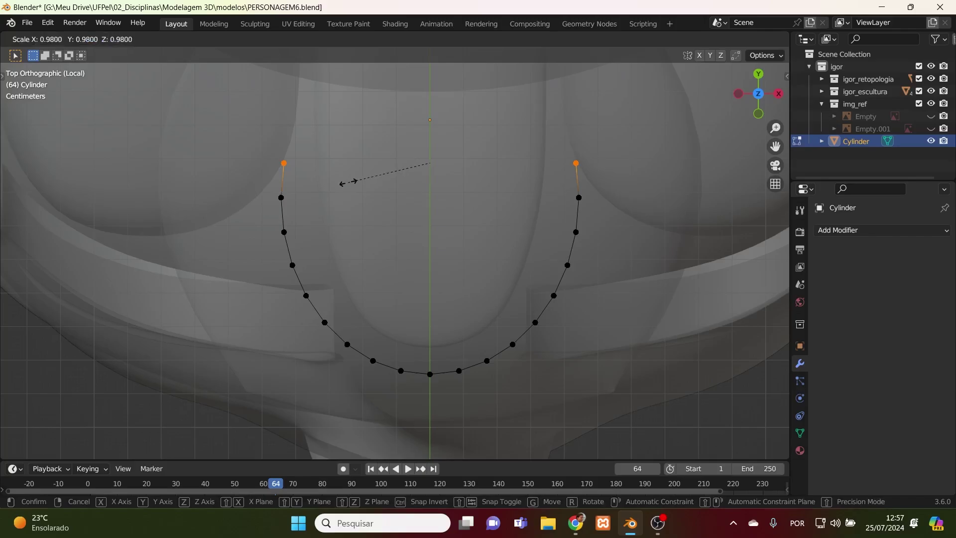
key(x)
click(528, 174)
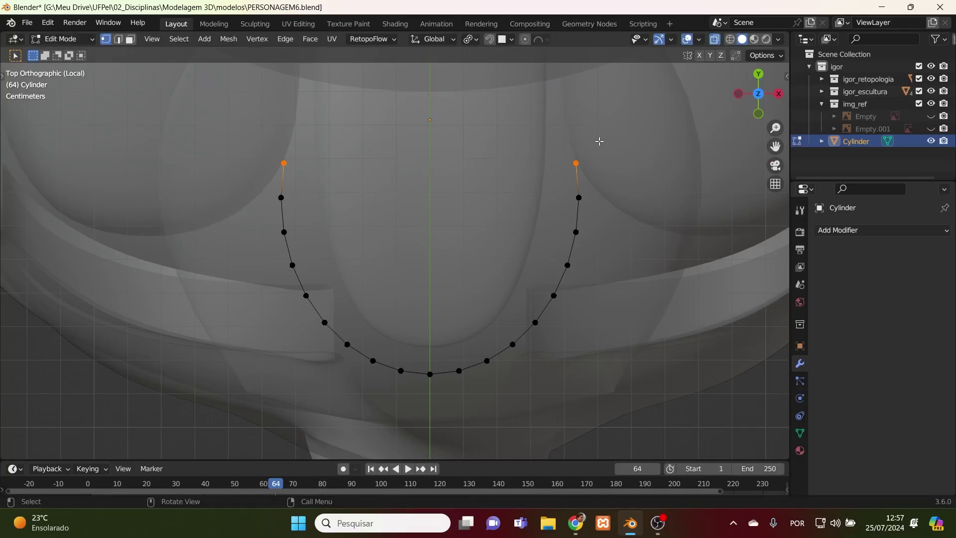
- Enable X-axis mesh mirroring and move the rear end vertices on the +X side about 0.001 m outward along X
click(700, 56)
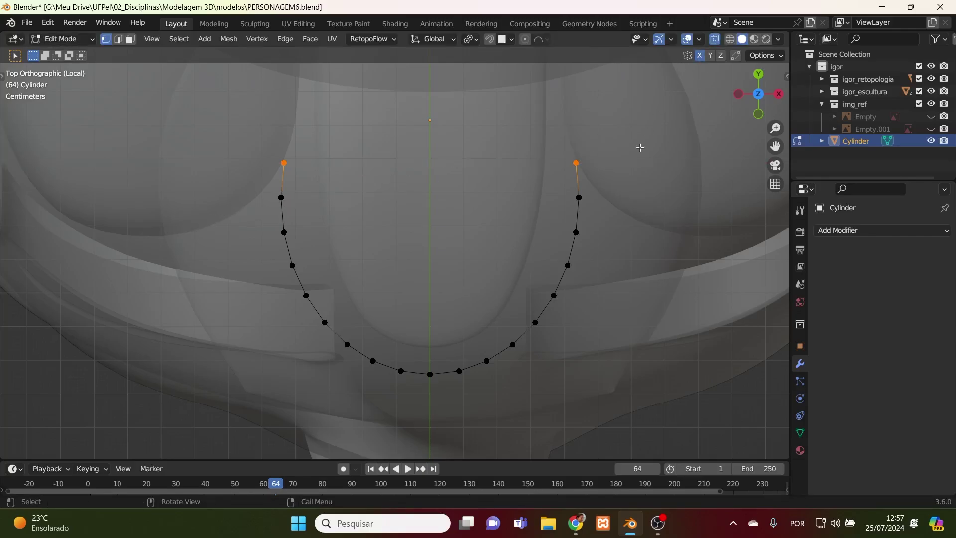
click(616, 129)
drag(601, 141, 553, 176)
key(g)
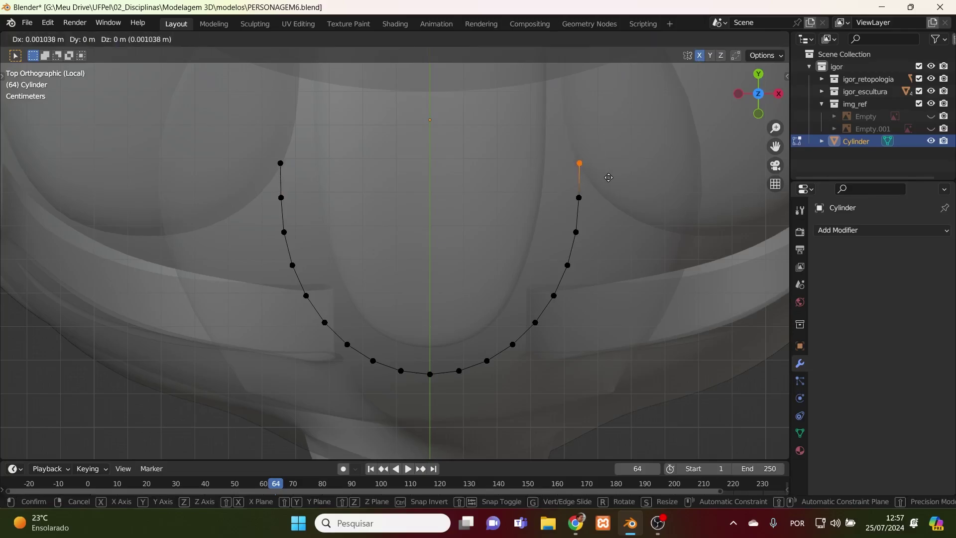
click(608, 178)
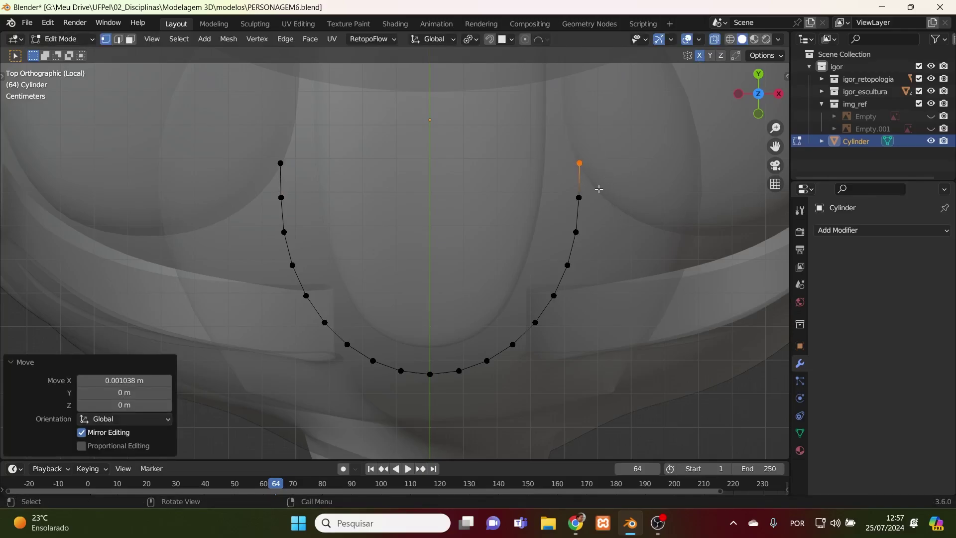
- With mirroring on, move the third and fourth vertices from the rear slightly outward, about 0.0006 m and 0.0019 m in X
click(584, 197)
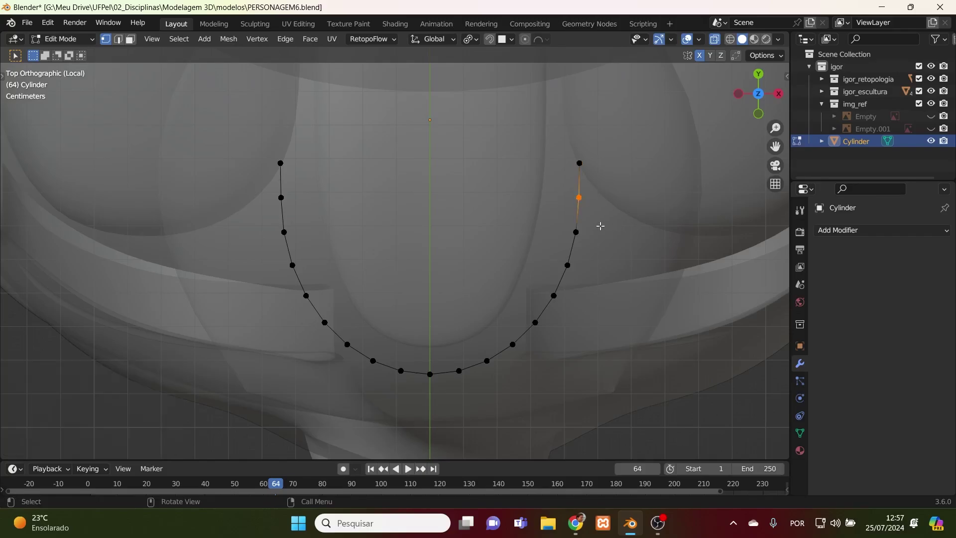
drag(601, 226, 563, 243)
key(g)
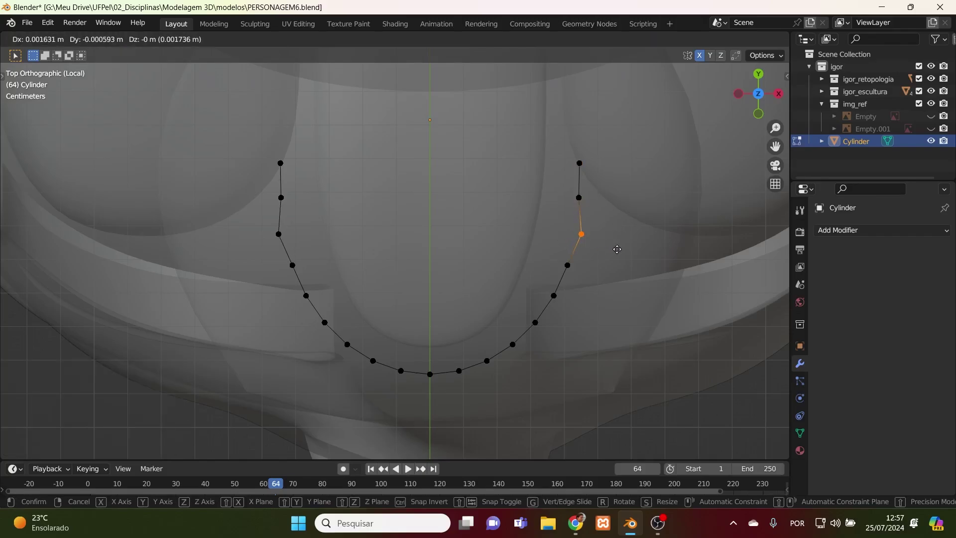
click(613, 247)
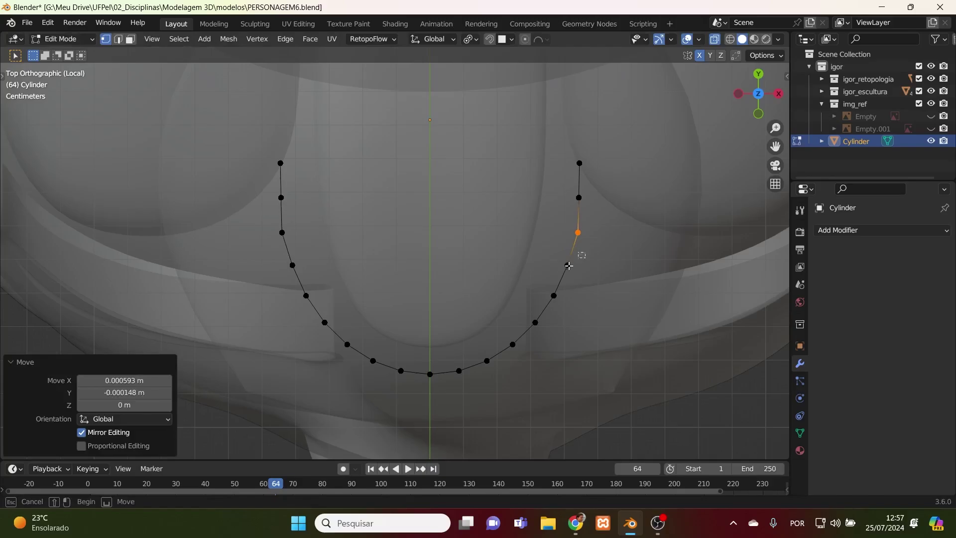
click(567, 265)
key(g)
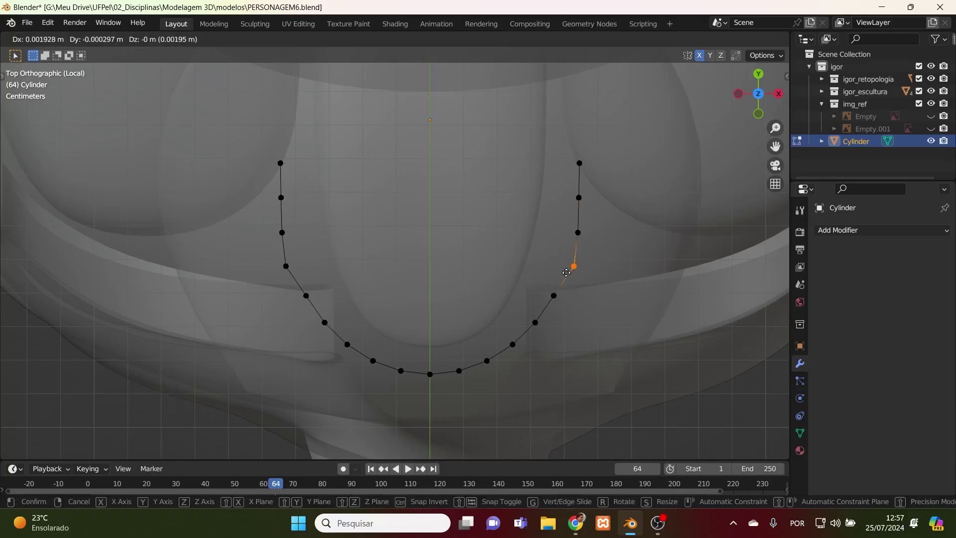
click(566, 273)
- Move the fifth, sixth and seventh vertices from the rear slightly outward to round the front curve of the U-shaped arch
drag(574, 309, 542, 331)
key(g)
click(554, 297)
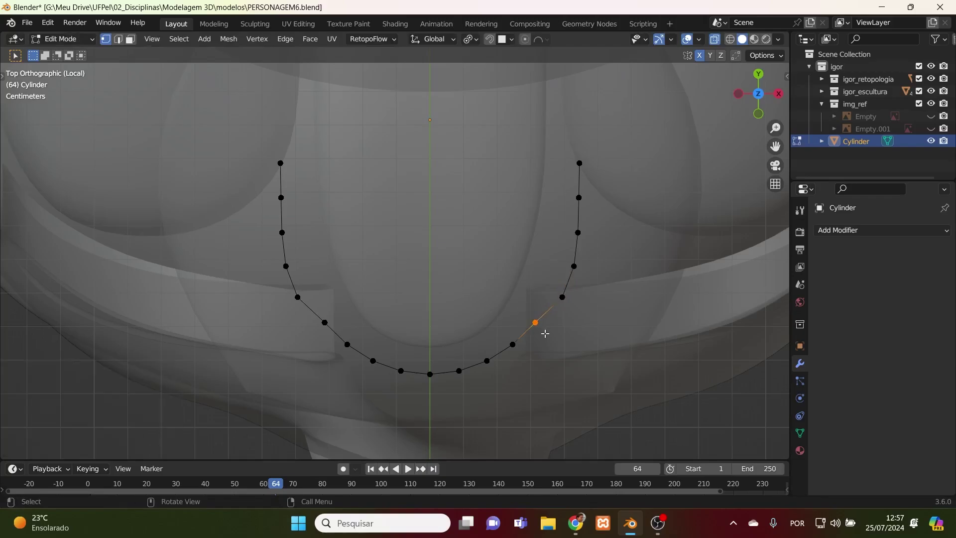
key(g)
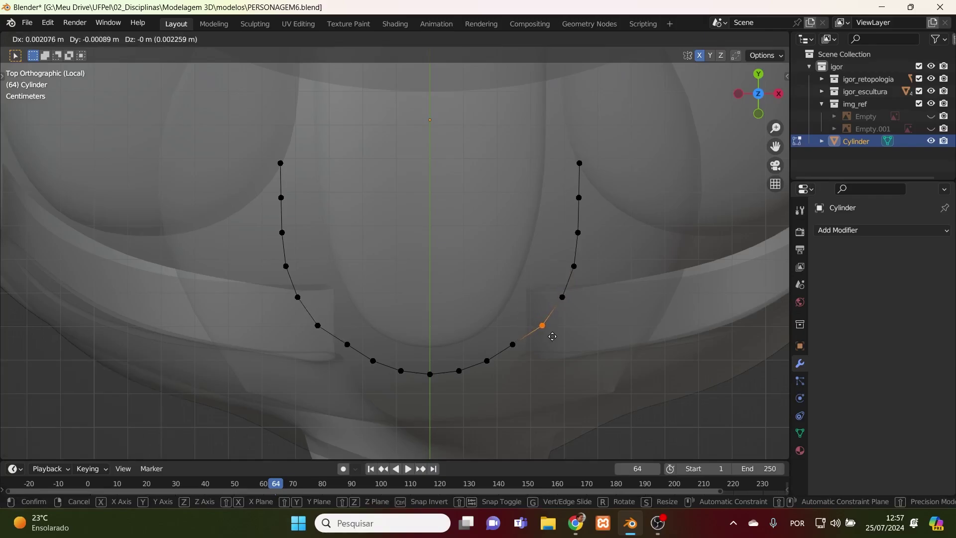
click(552, 336)
drag(502, 320, 490, 364)
key(g)
click(530, 367)
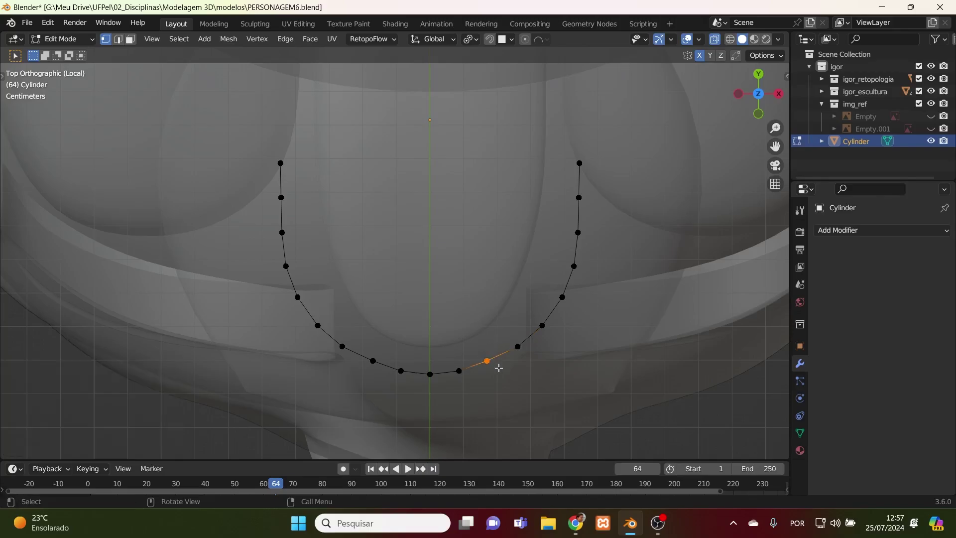
- With mirroring on, move the eighth vertex from the rear outward about 0.0016 m in X and 0.0003 m in Y
key(g)
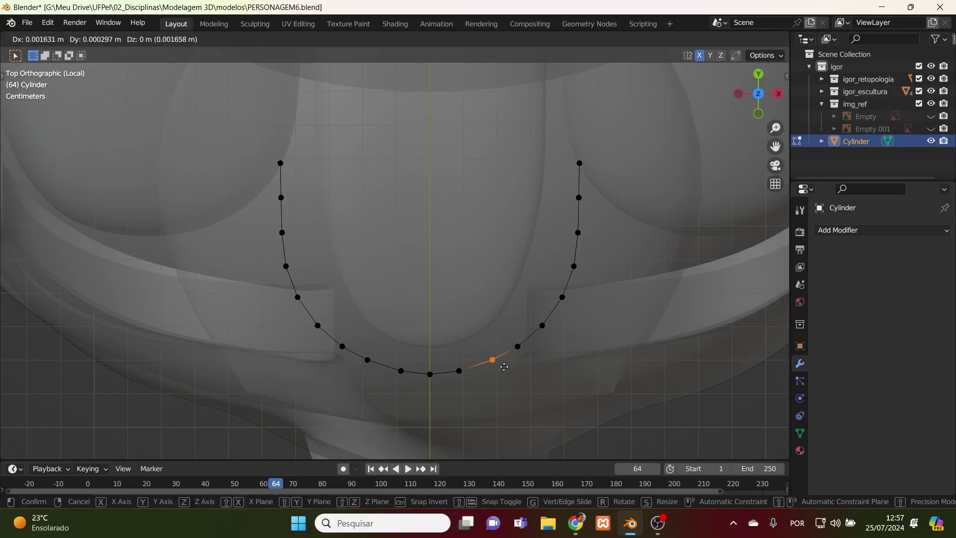
click(504, 367)
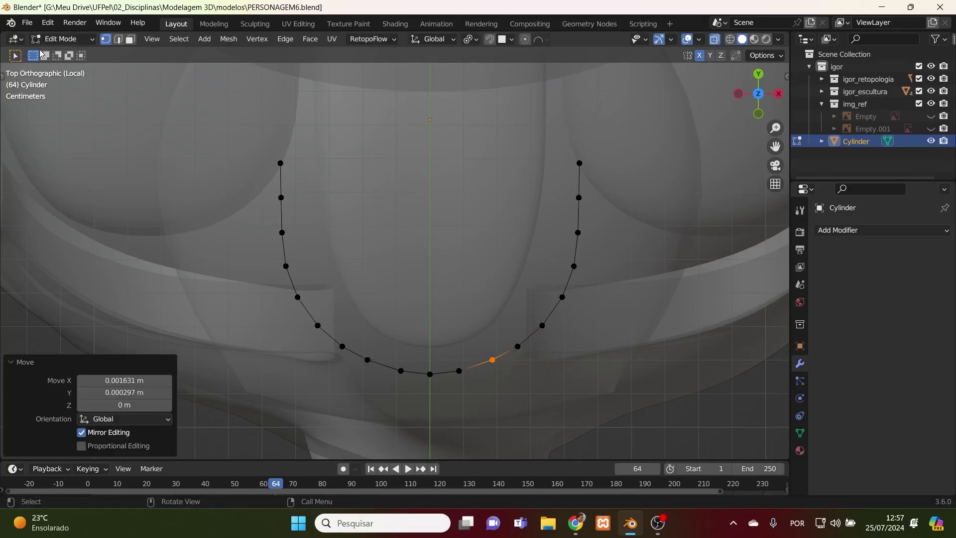
click(59, 38)
click(57, 52)
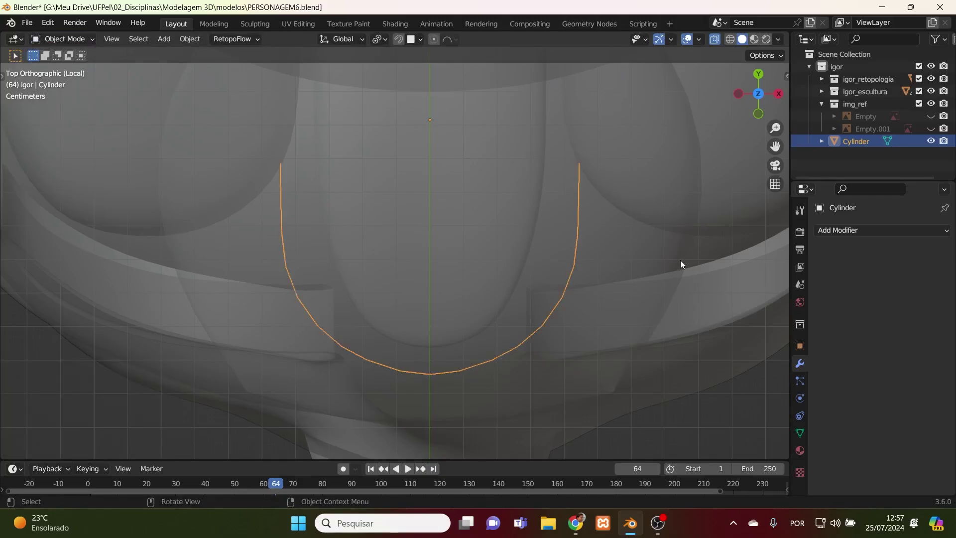
key(Tab)
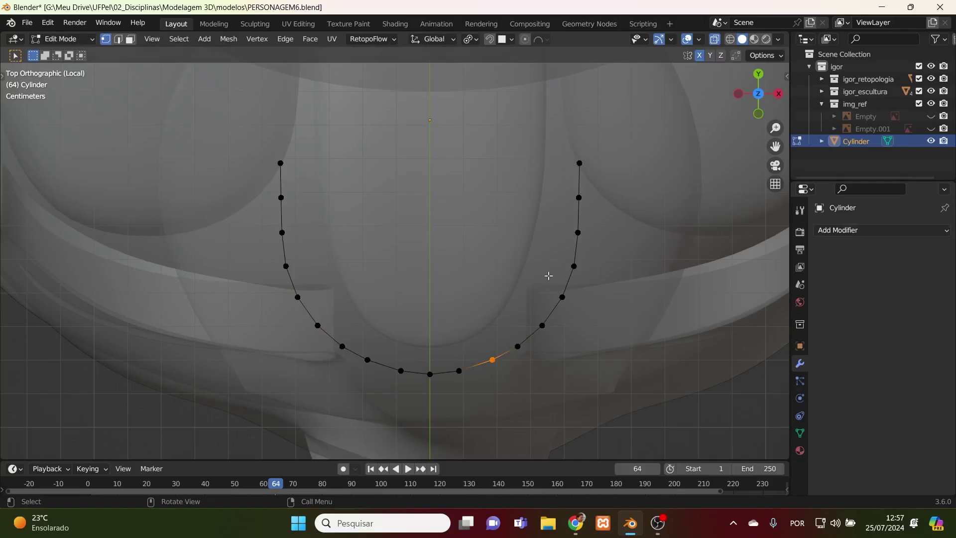
- Enable Smooth proportional editing and scale the three front-centre vertices of the U-shaped wall to about 0.675
key(b)
drag(581, 433, 361, 367)
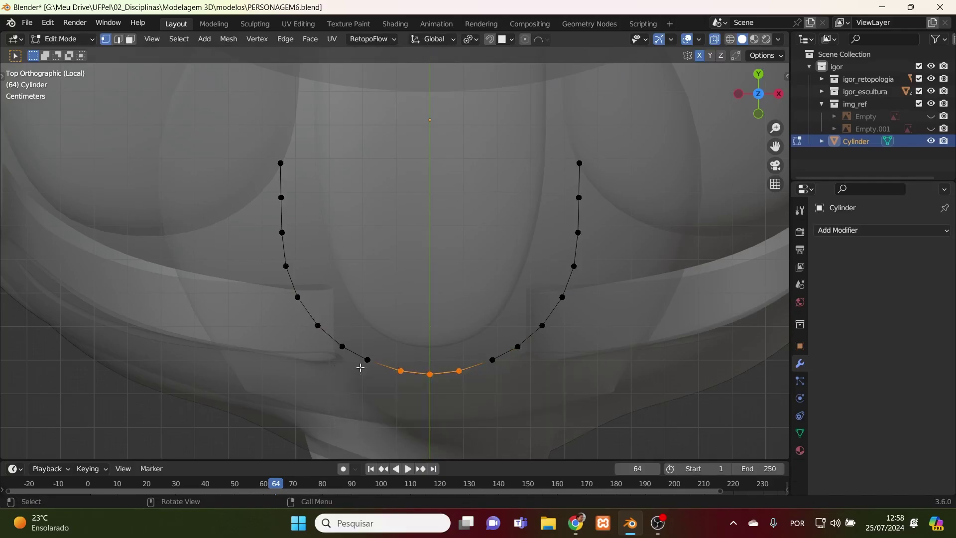
click(525, 38)
click(542, 39)
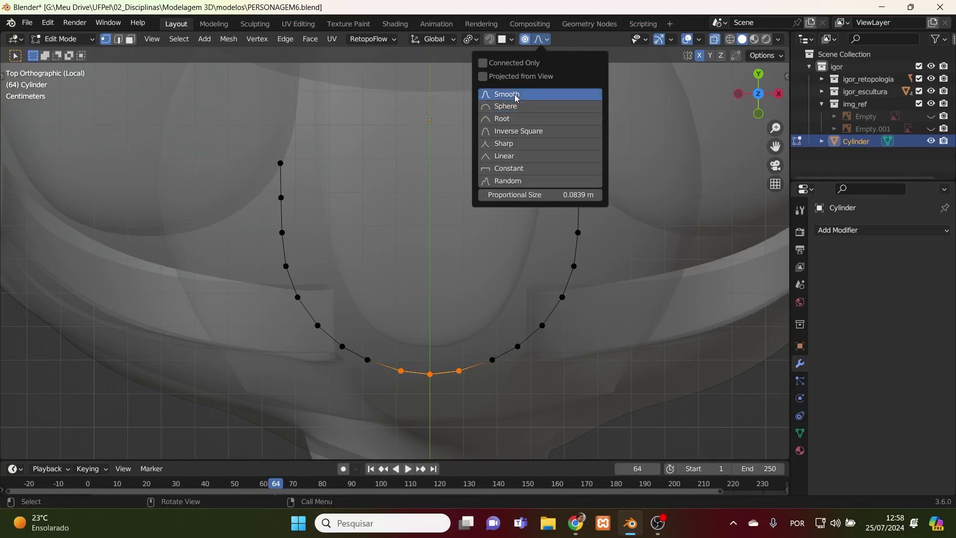
click(513, 95)
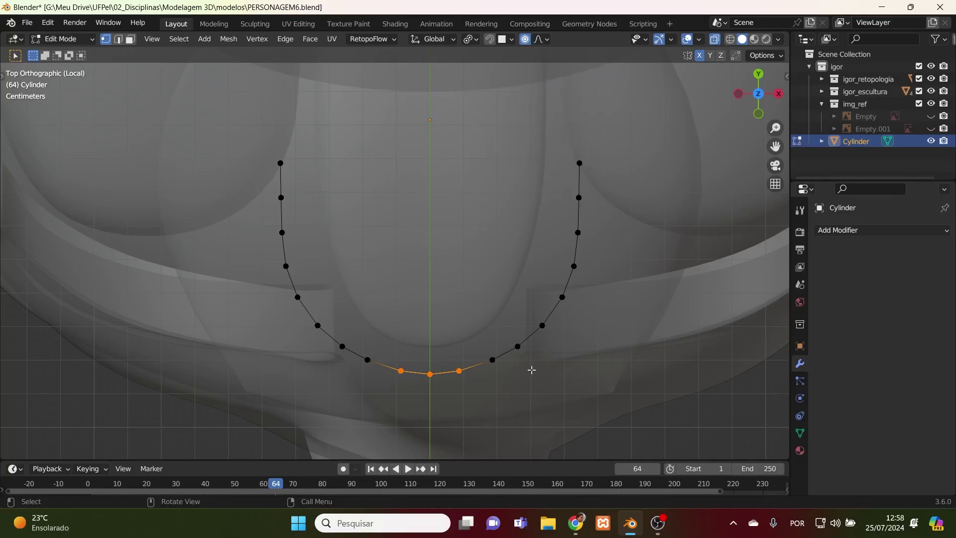
key(s)
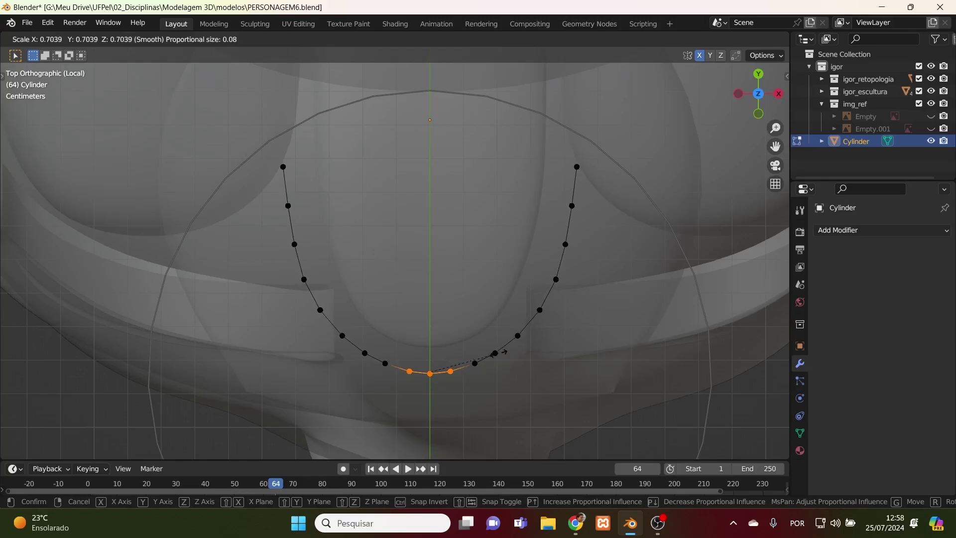
click(494, 354)
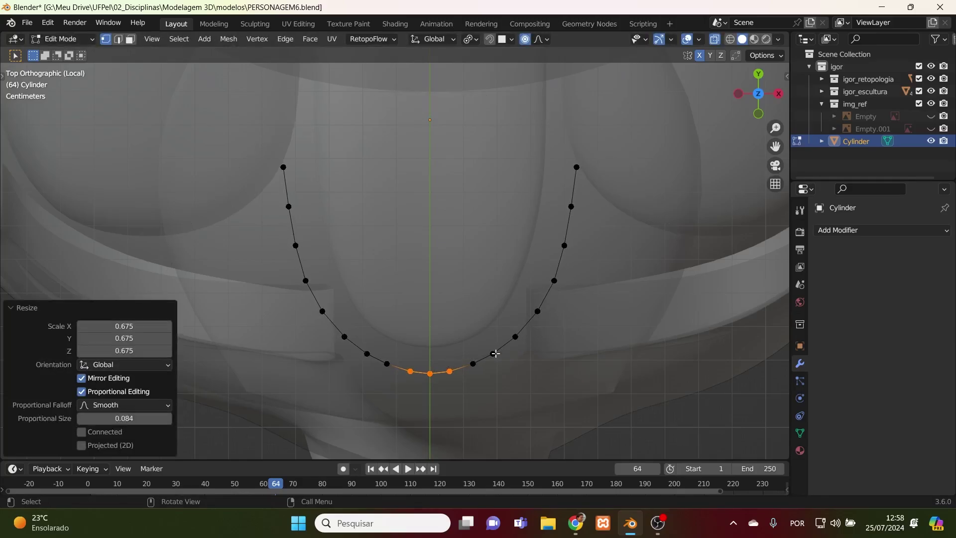
- In Object Mode, add a Solidify modifier with 0.01 m thickness to the U-shaped wall and apply it
click(74, 40)
click(73, 53)
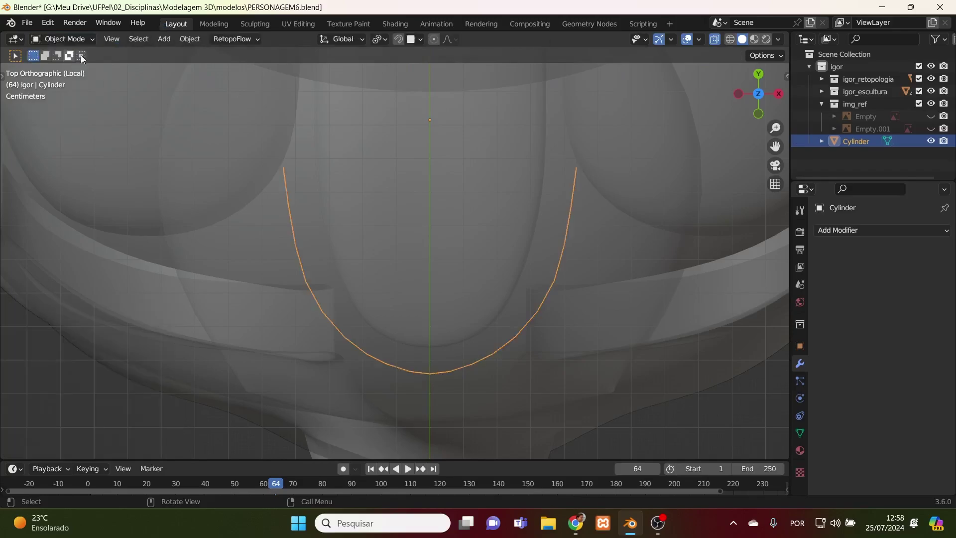
click(913, 231)
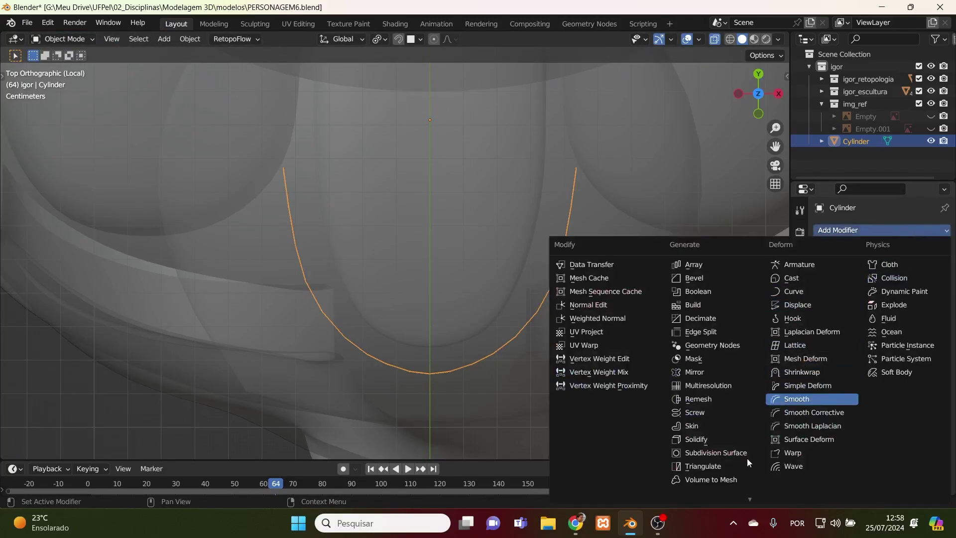
click(722, 443)
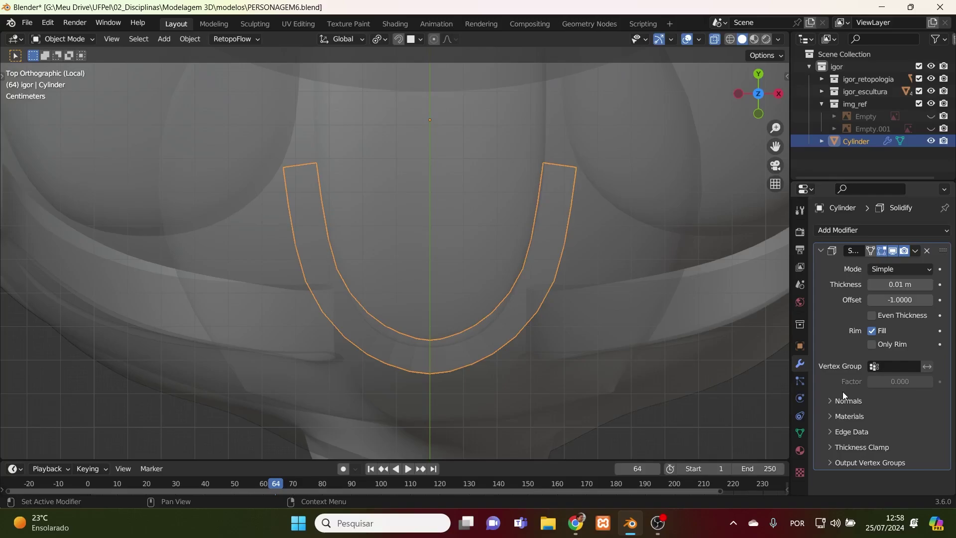
click(915, 254)
click(875, 265)
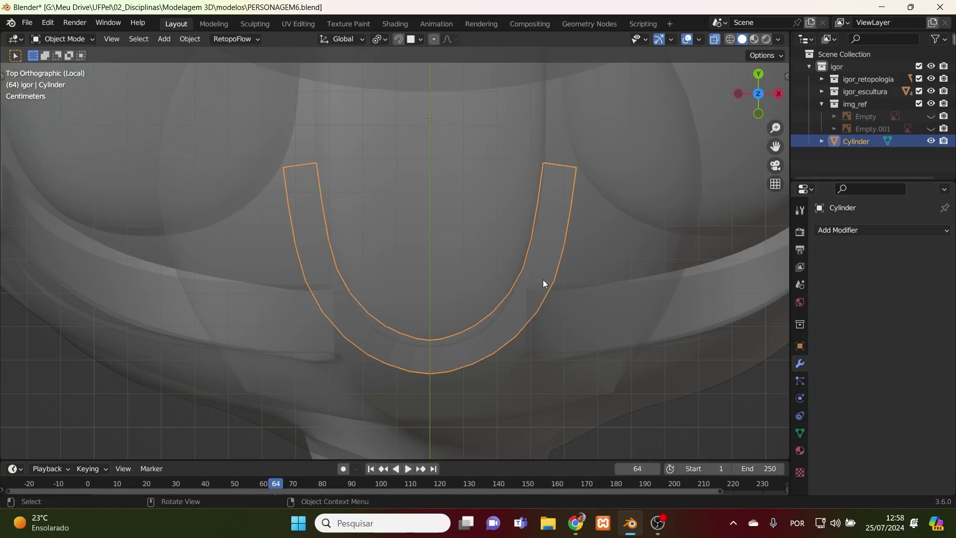
- In front view, flatten the wall's upper vertices by scaling them to 0 along Z in Edit Mode
key(KP_1)
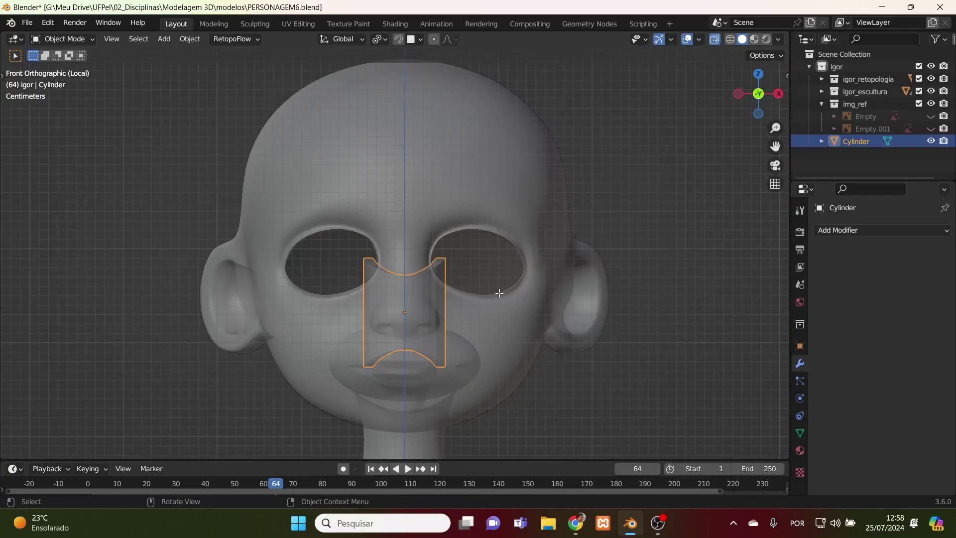
key(Tab)
drag(489, 218, 303, 291)
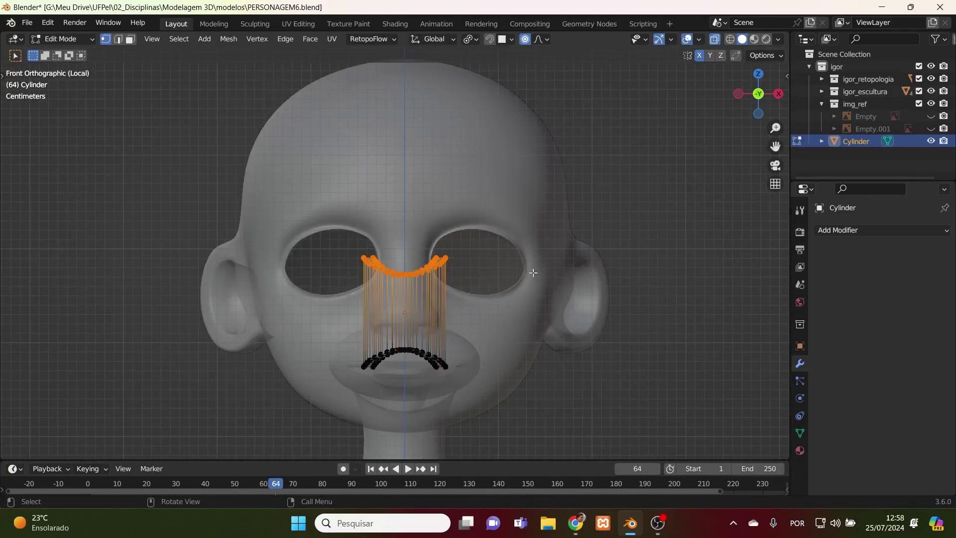
key(s)
key(z)
key(0)
key(Return)
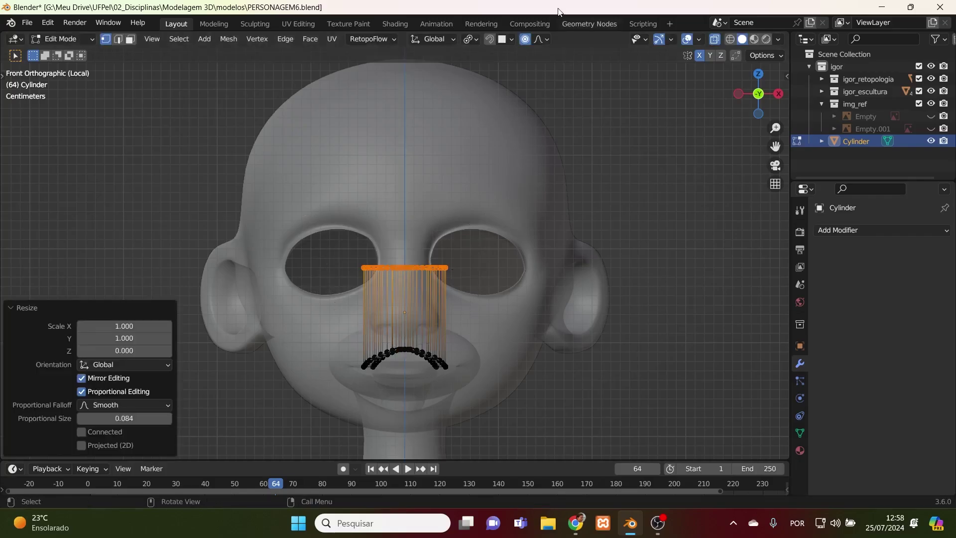
- With proportional editing off, scale the wall's lower vertices to 0 along Z and select the whole wall mesh
drag(497, 320, 330, 426)
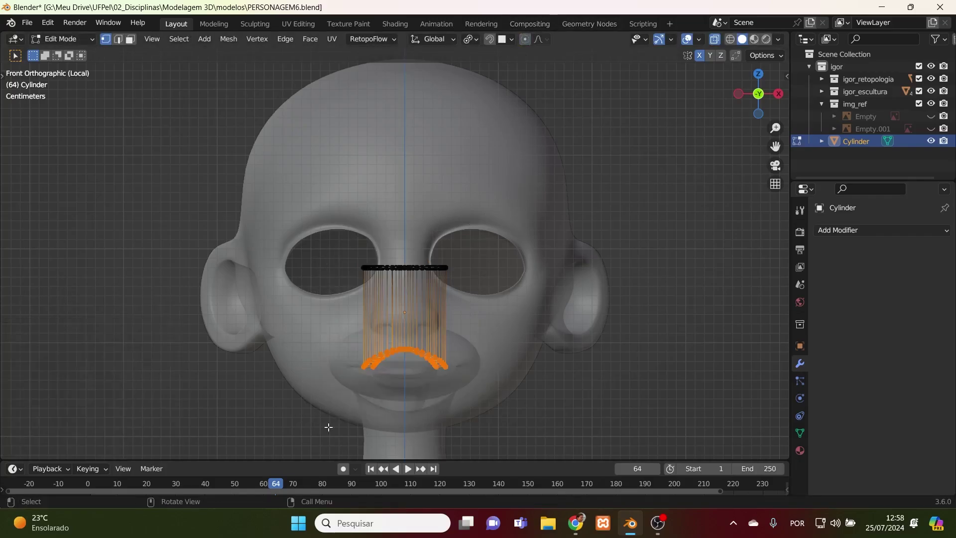
key(s)
key(z)
key(0)
key(Return)
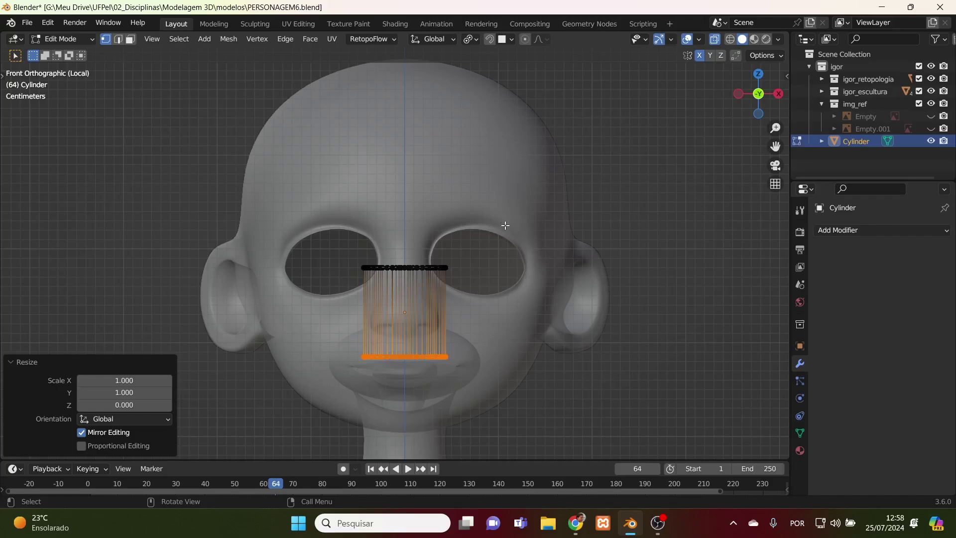
drag(481, 219, 321, 394)
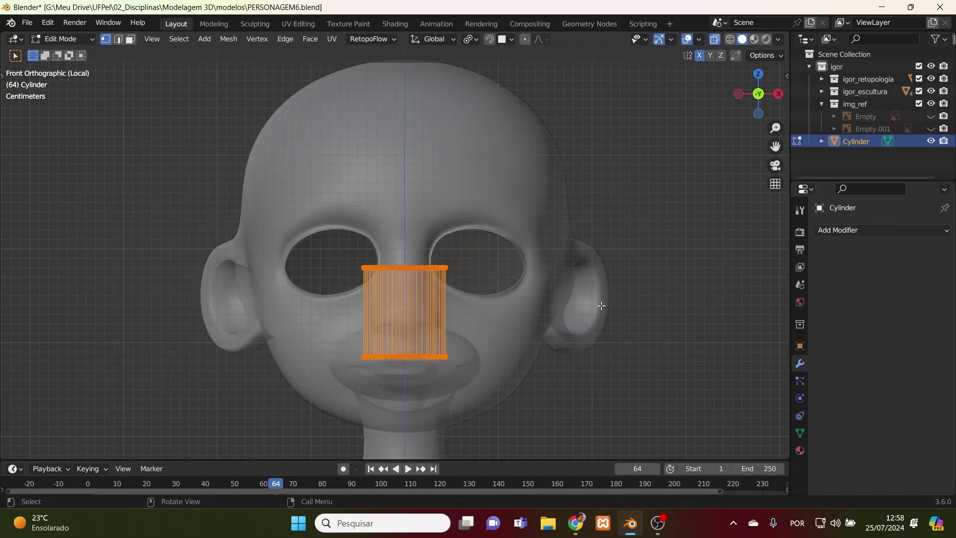
key(s)
key(z)
key(0)
key(Return)
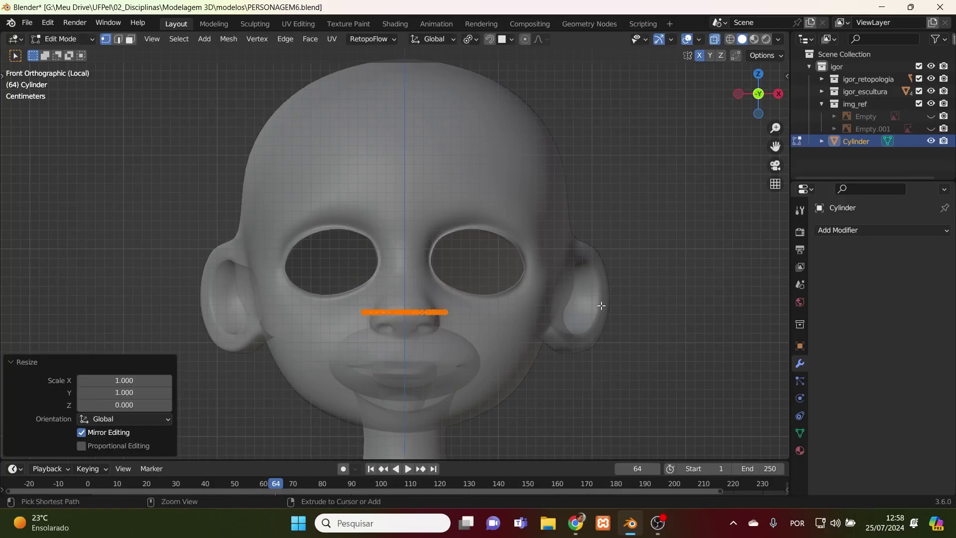
key(ctrl+z)
- Scale the whole wall to about 0.301 along Z and enable the Screencast Keys display
key(s)
key(z)
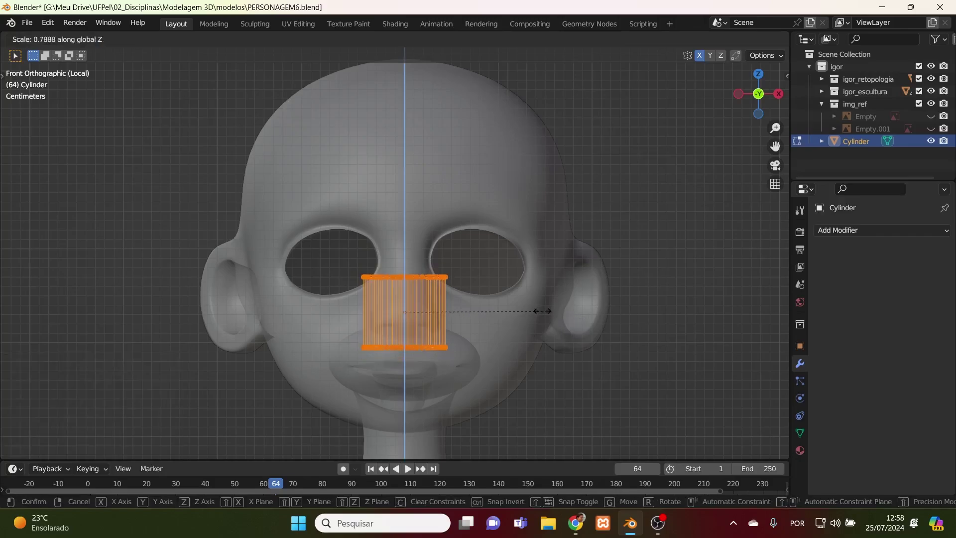
click(457, 307)
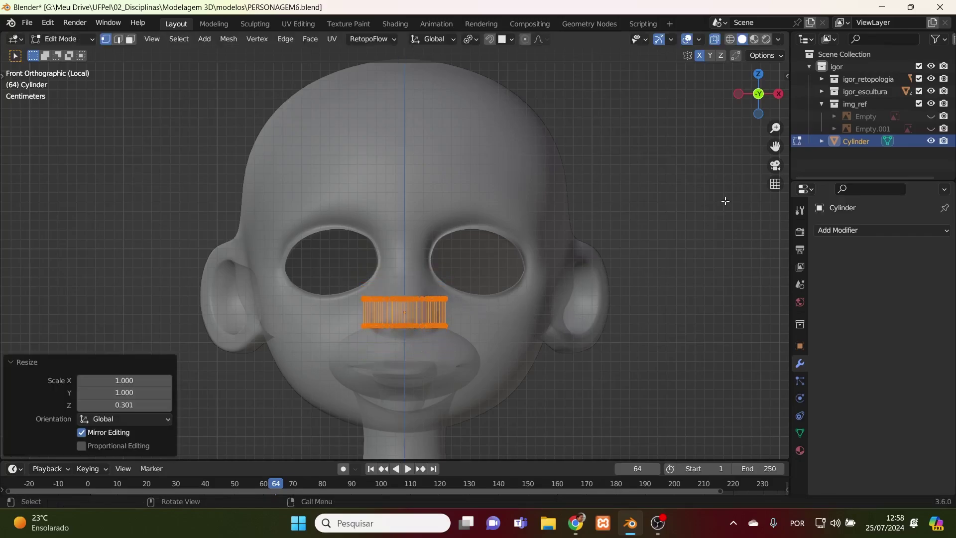
click(787, 76)
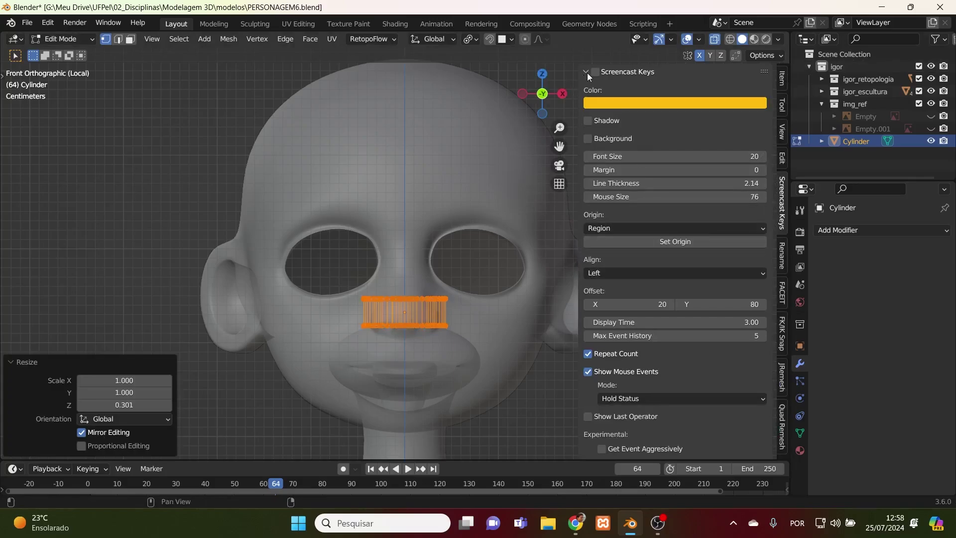
key(n)
- In Object Mode, lower the wall about 0.039 m along Z to the upper lip area below the nose
scroll(498, 347, up, 3)
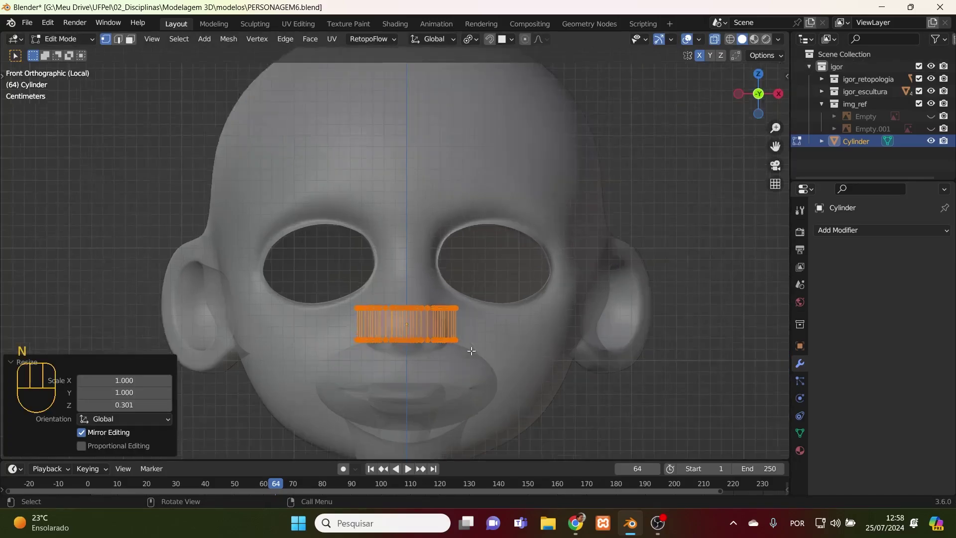
shift+middle_drag(497, 347, 500, 200)
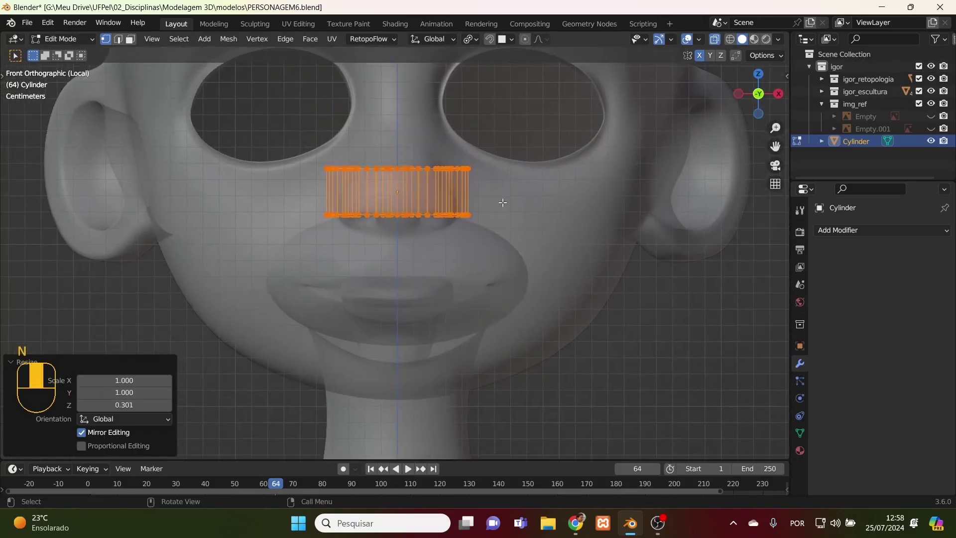
key(Tab)
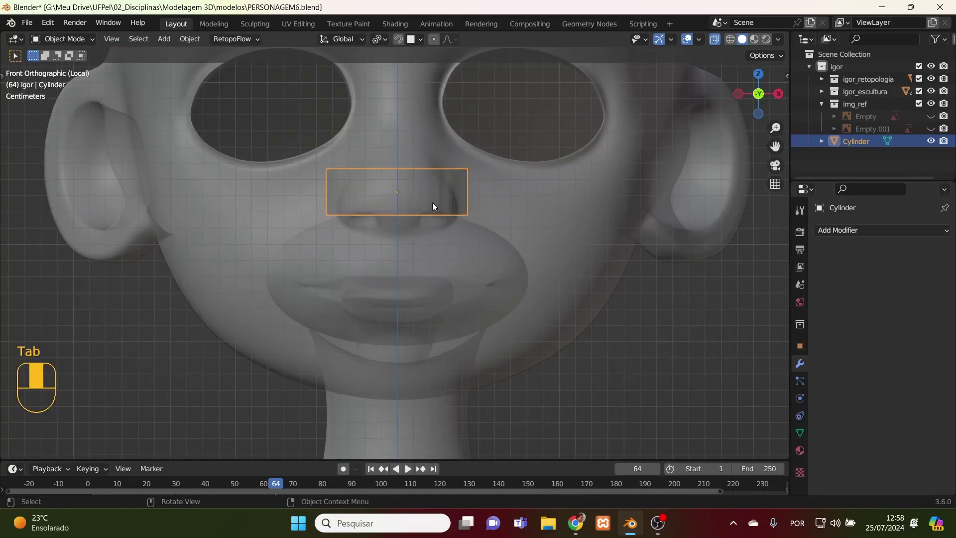
key(g)
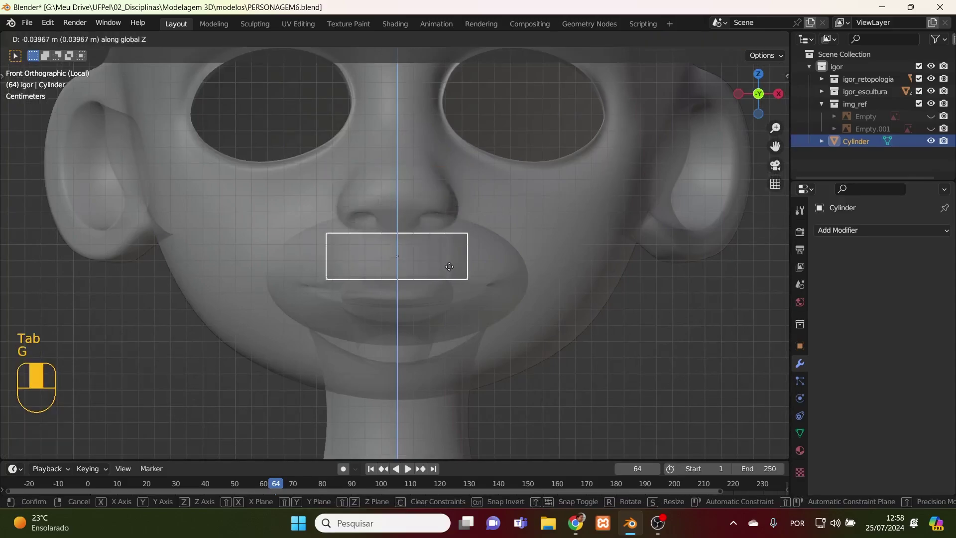
click(448, 269)
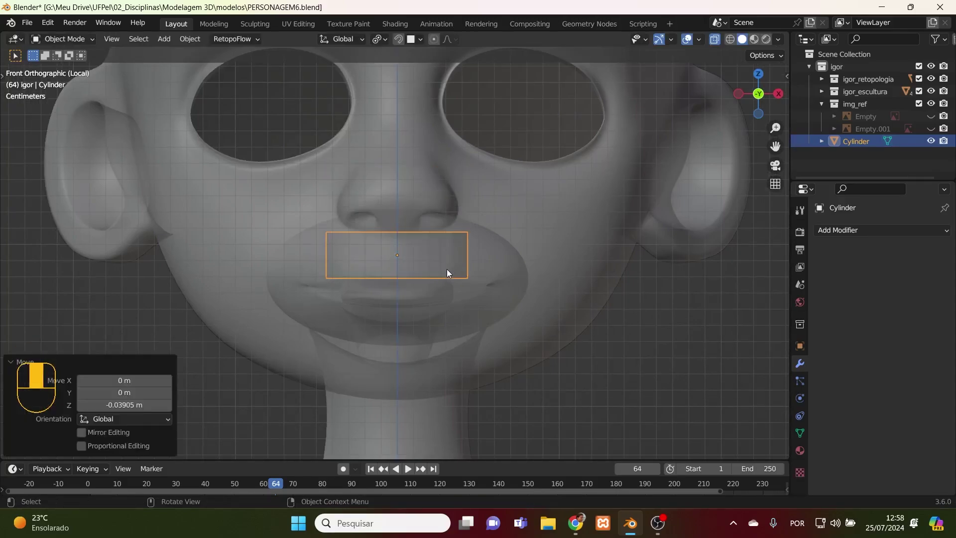
- Raise the wall's lower vertices about 0.0132 m along Z to make the arch thinner in height
scroll(447, 269, up, 3)
key(Tab)
click(544, 283)
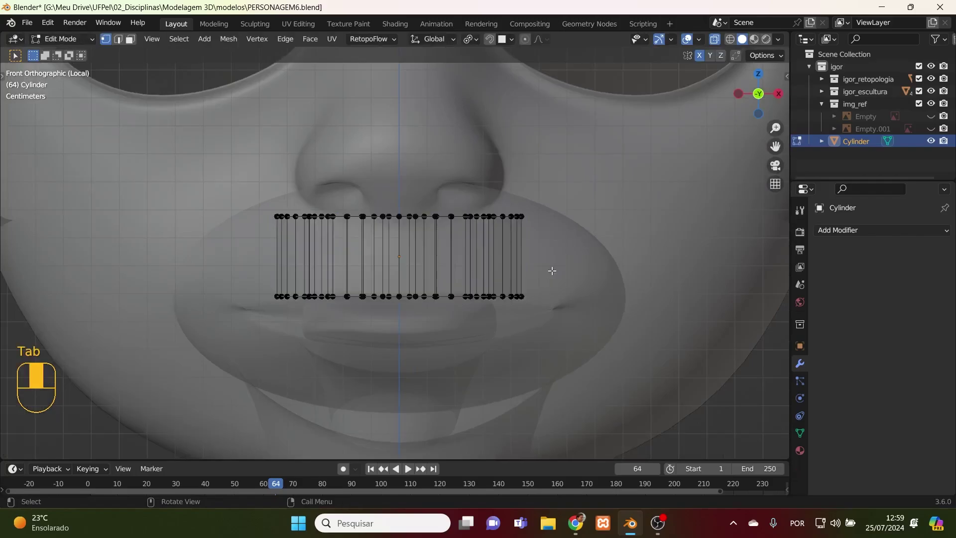
drag(558, 273, 195, 361)
key(g)
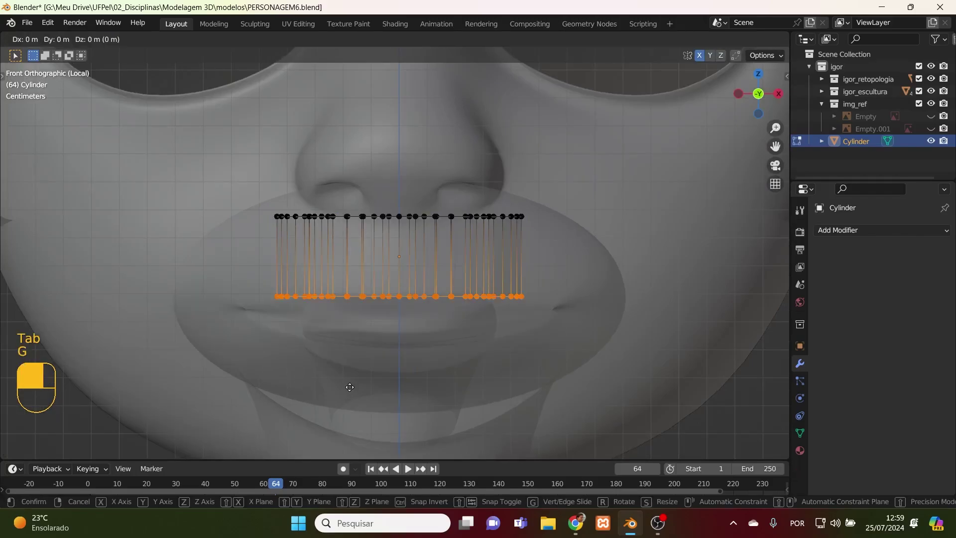
click(360, 350)
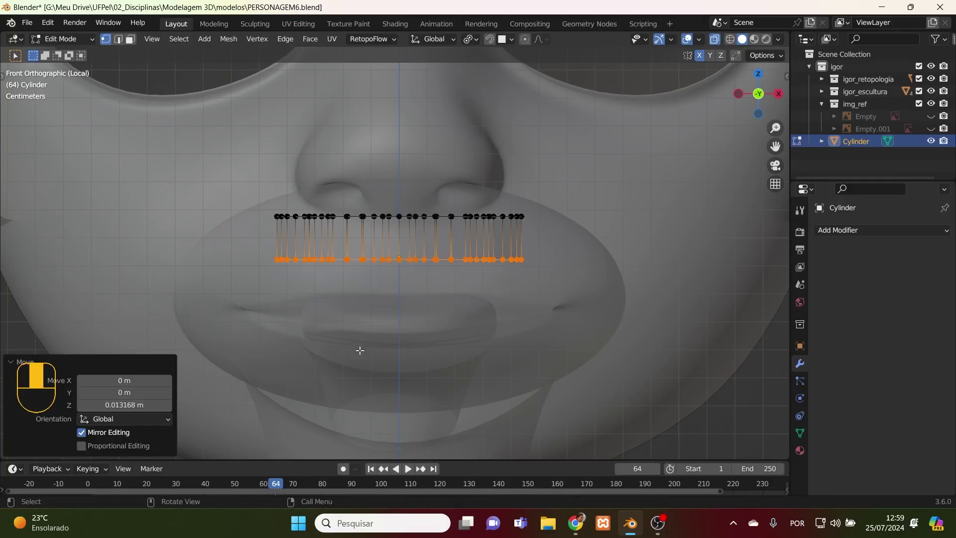
- From top view, move the +X arm's inner end vertices toward the centre and the next inner pair about -0.002 m along X
key(KP_7)
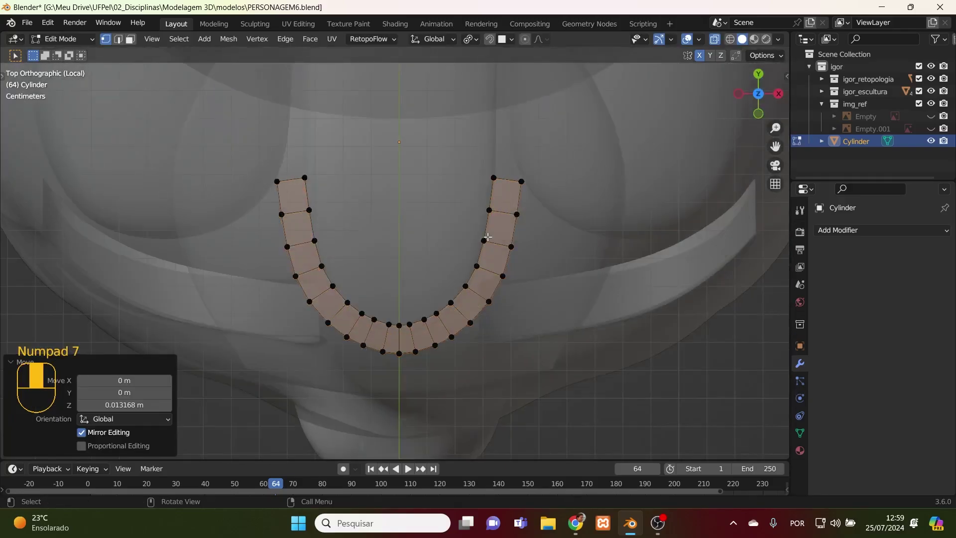
click(420, 175)
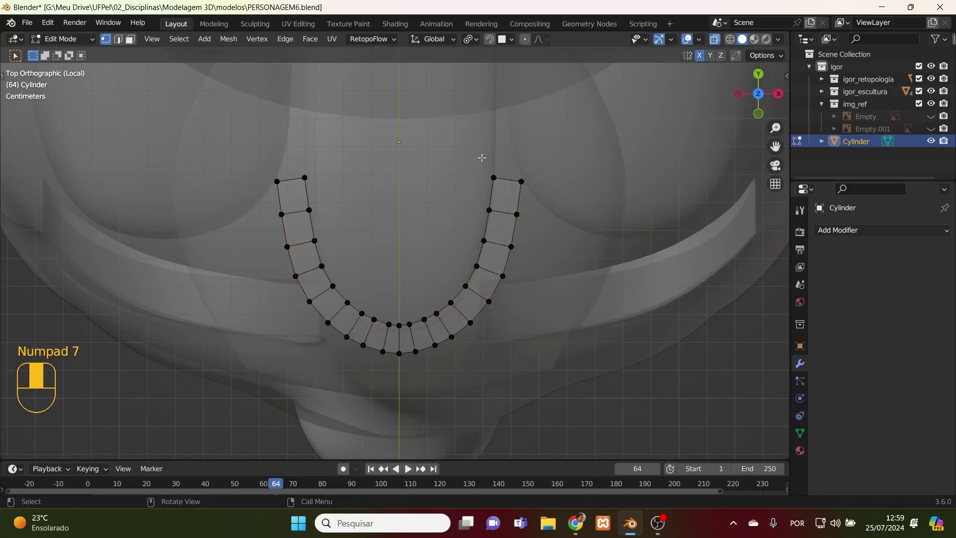
key(b)
drag(470, 169, 504, 197)
key(g)
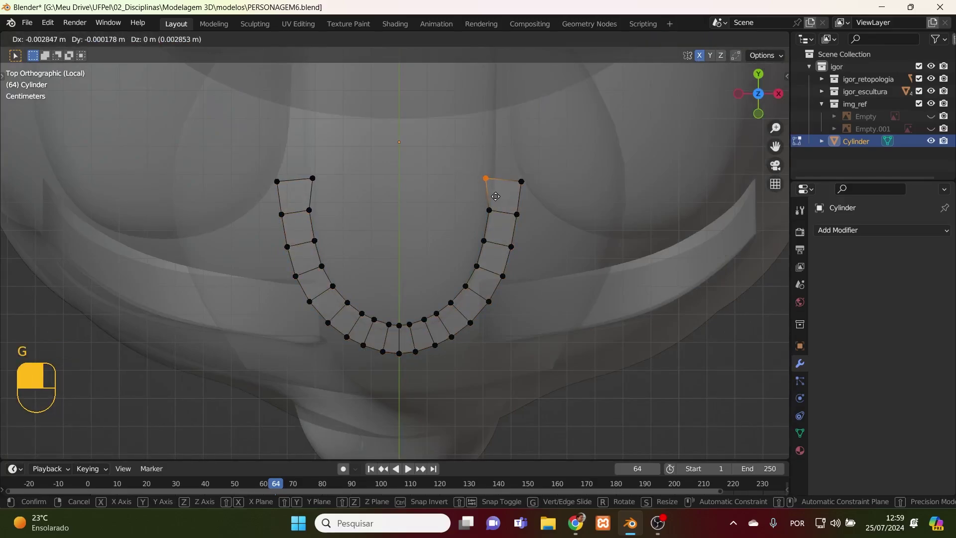
click(491, 197)
click(484, 209)
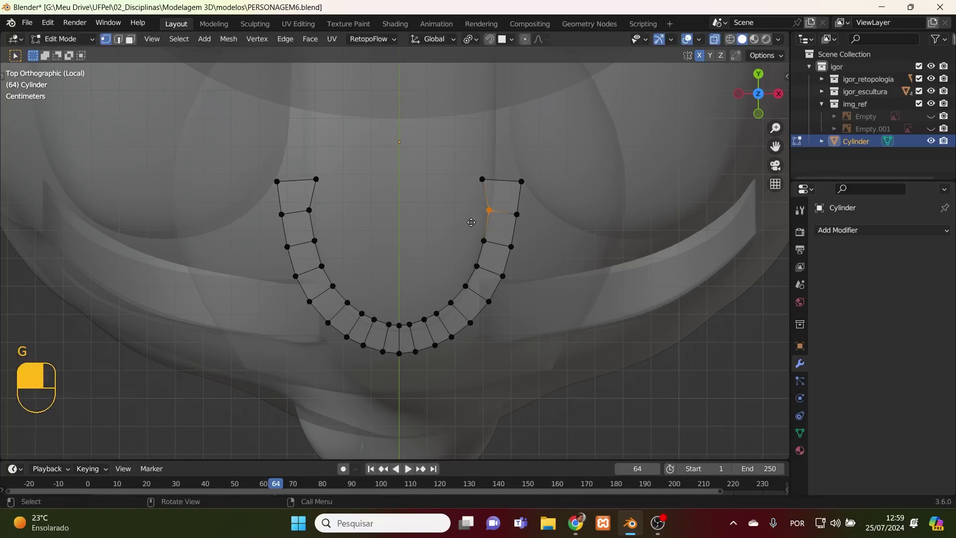
key(g)
click(503, 237)
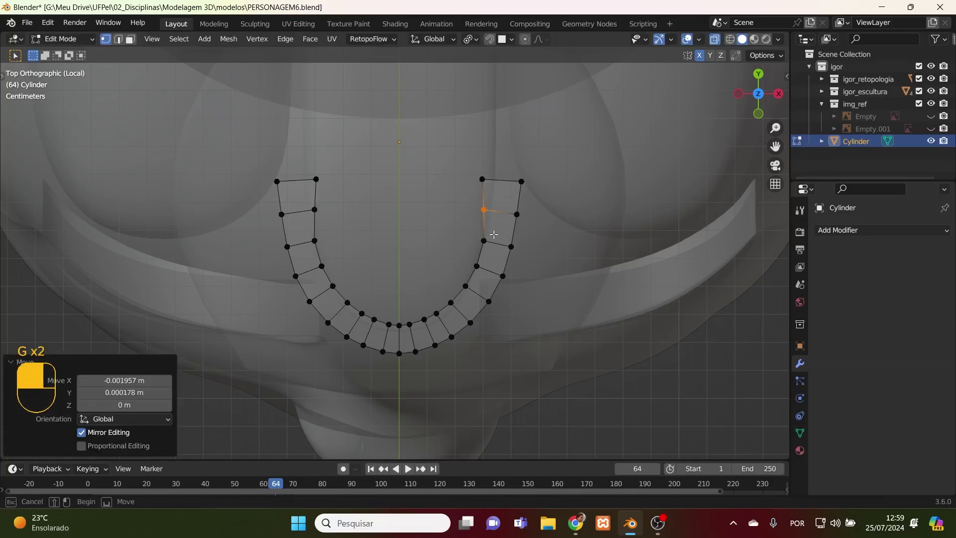
- Nudge the second, third and fourth inner vertex pairs of the +X arm slightly toward the centreline to smooth its inner edge
click(481, 243)
key(g)
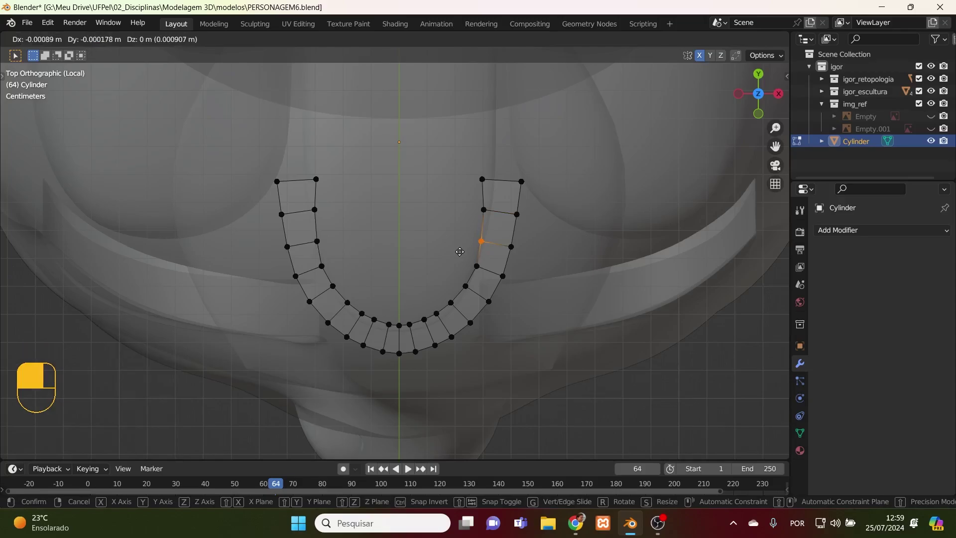
click(481, 242)
click(484, 210)
key(g)
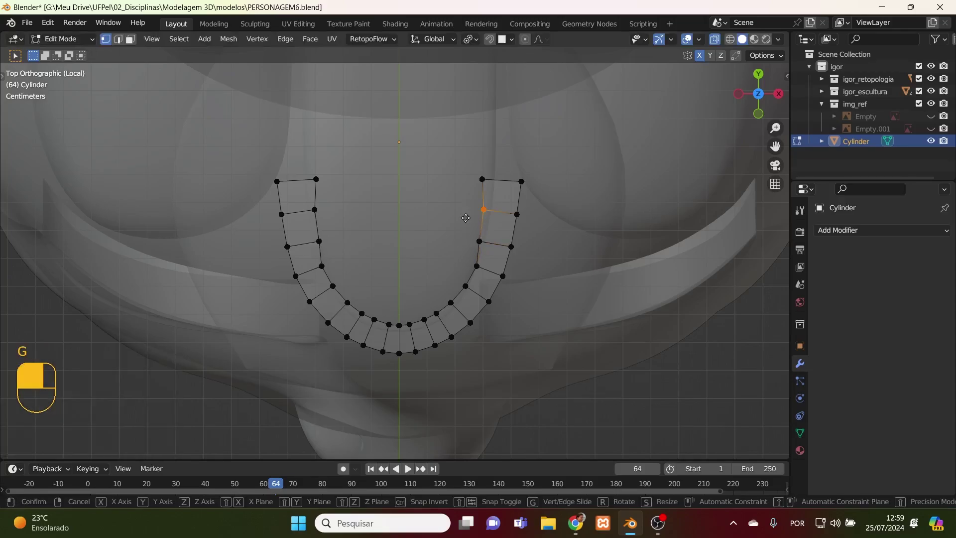
click(465, 218)
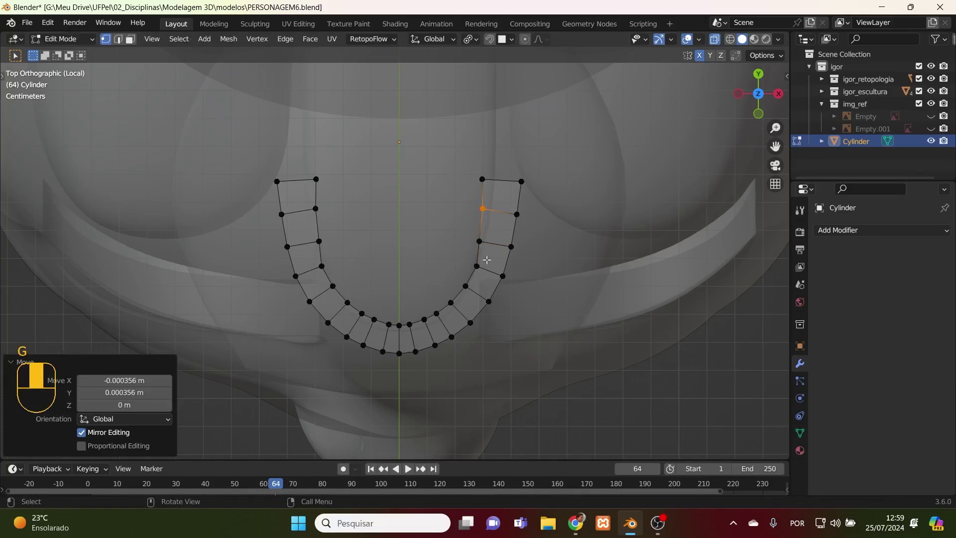
click(473, 266)
key(g)
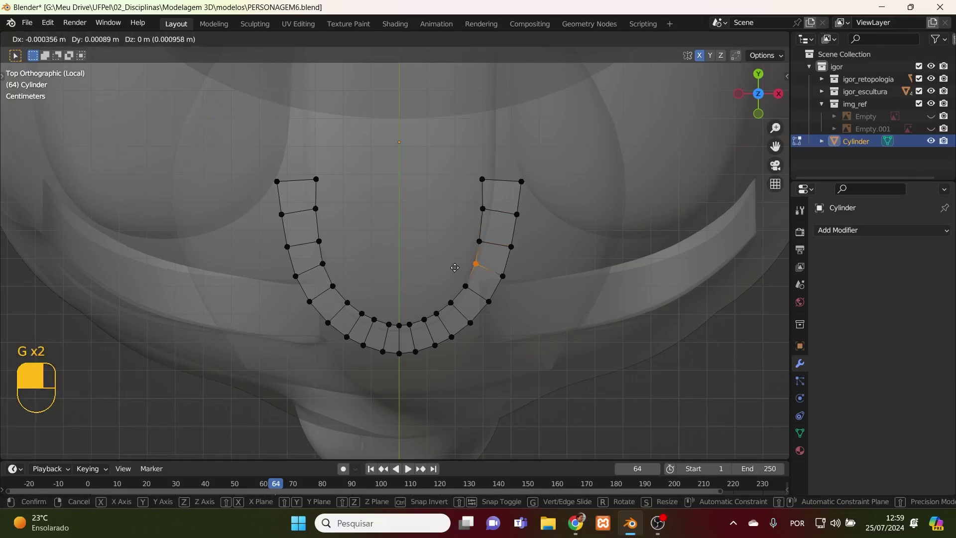
click(453, 267)
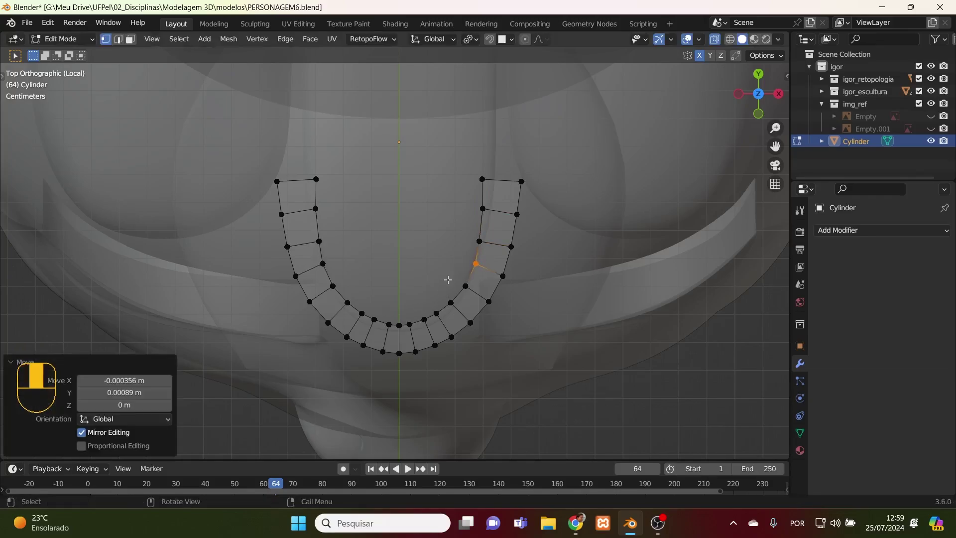
- Move the three inner vertex pairs around the arch's +X bend outward and forward, closer to the outer edge, to thin the bend
click(470, 290)
key(g)
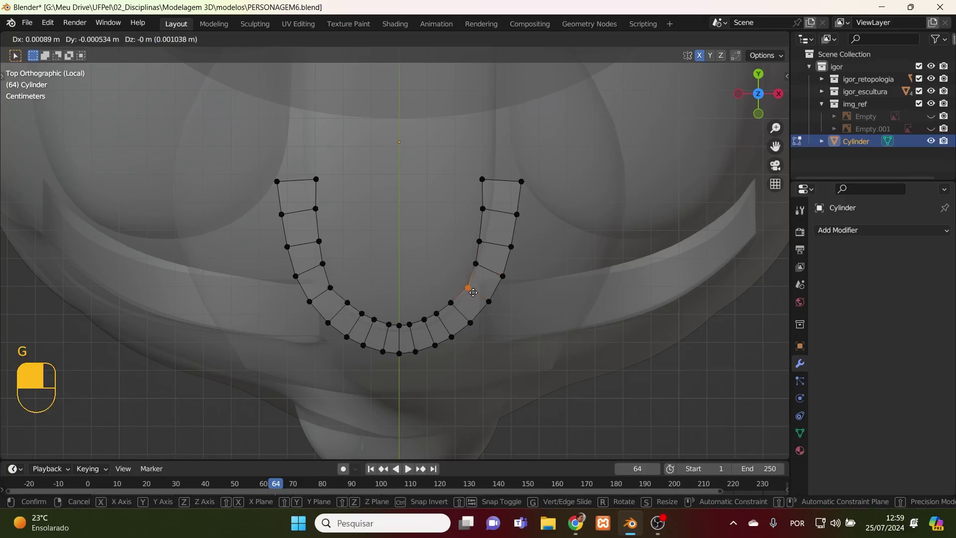
click(477, 294)
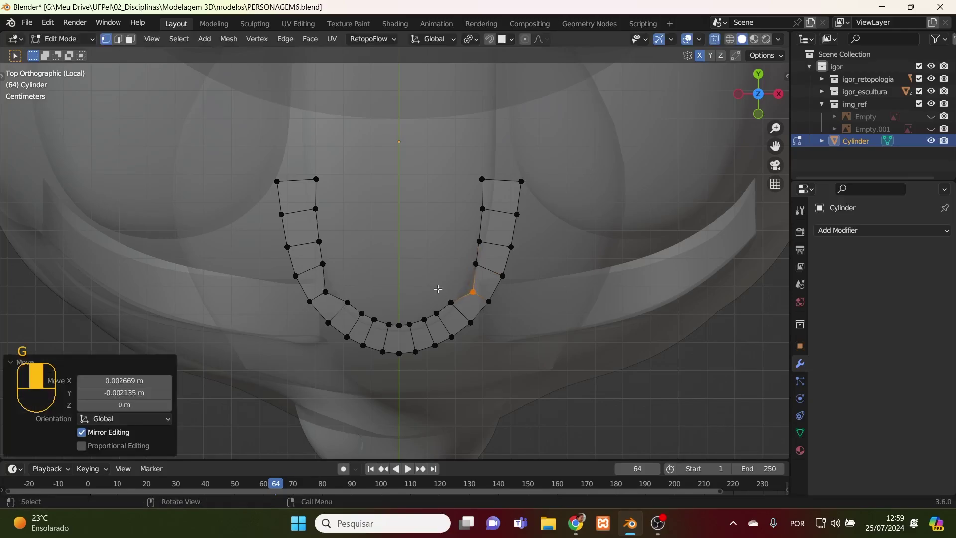
click(449, 305)
key(g)
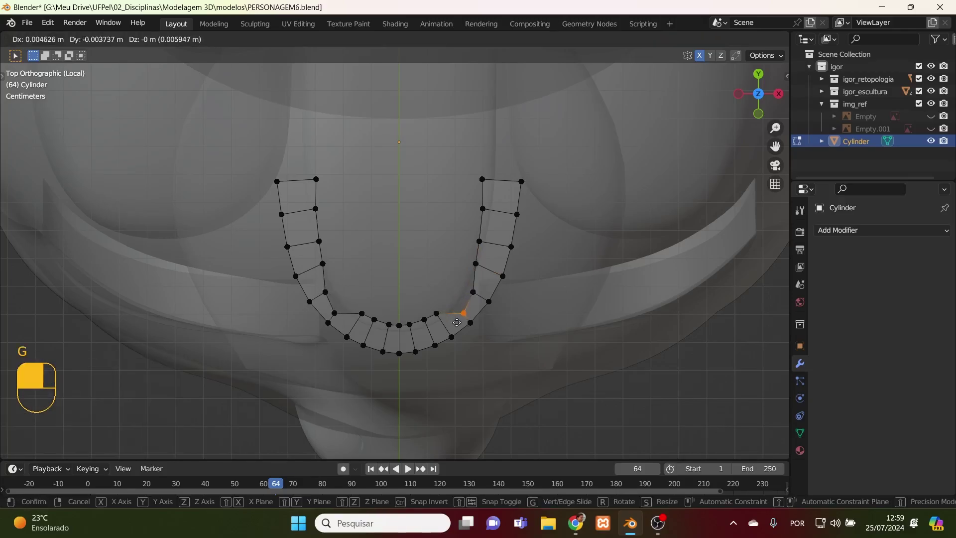
click(454, 322)
click(435, 317)
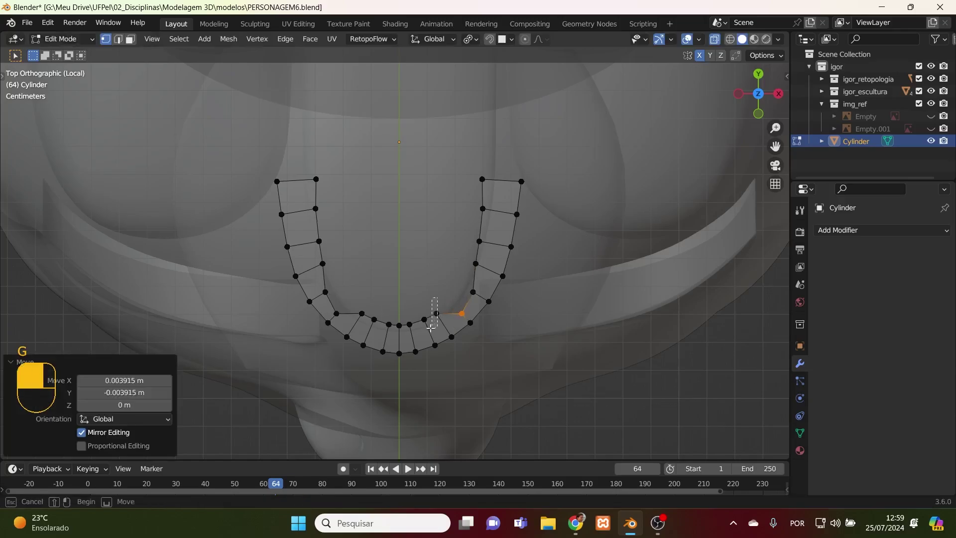
key(g)
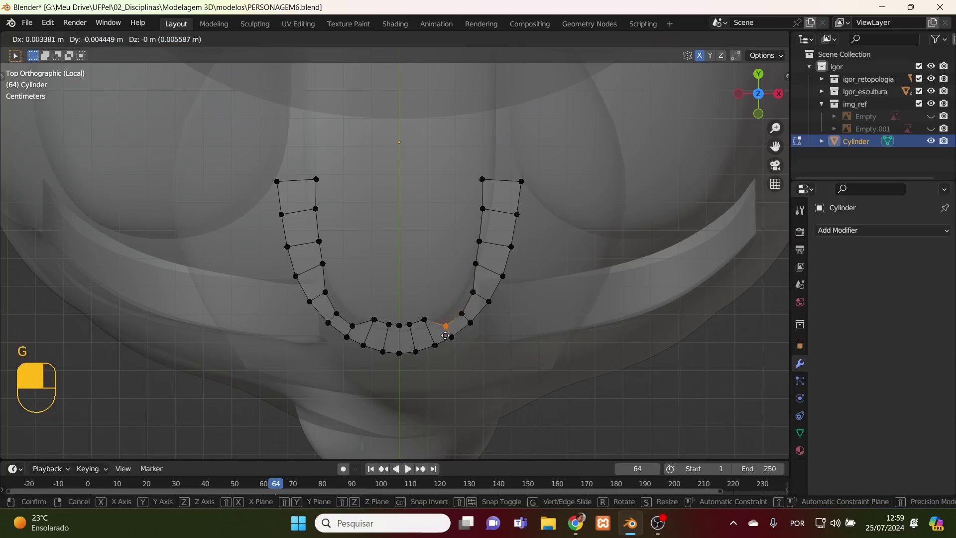
click(445, 335)
- Thin the arch's front by moving the inner pair beside the centre trio outward and the three centre pairs about -0.0055 m along Y
click(424, 320)
key(g)
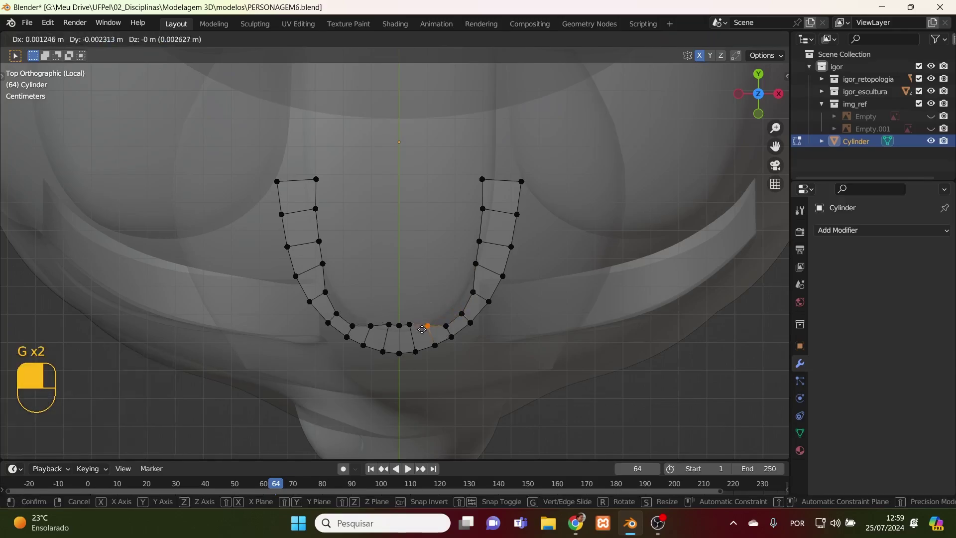
click(424, 338)
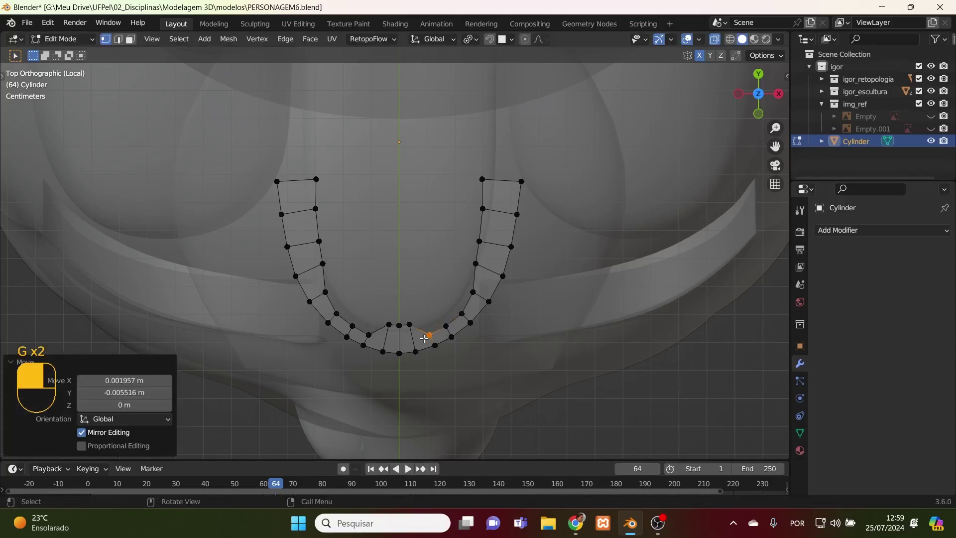
click(407, 328)
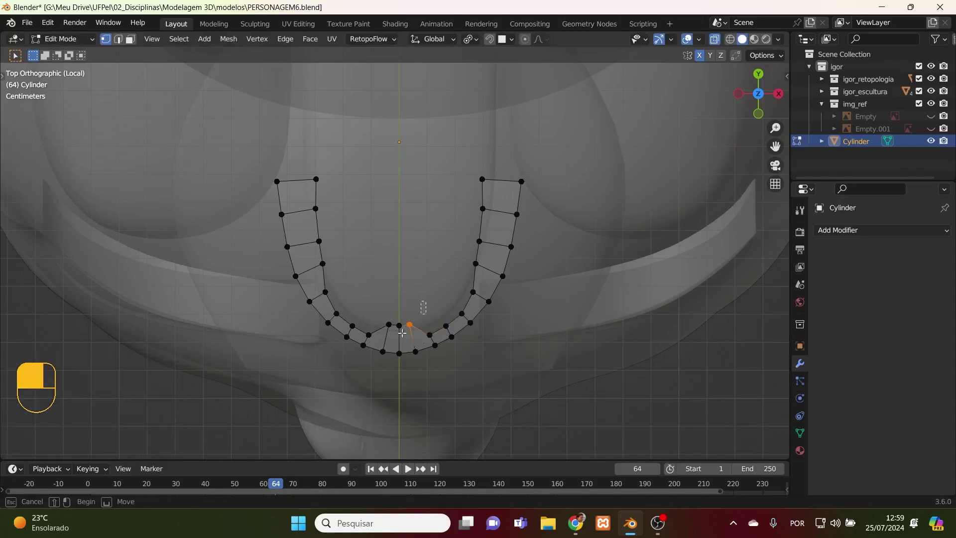
shift+click(400, 326)
shift+click(389, 325)
key(g)
key(y)
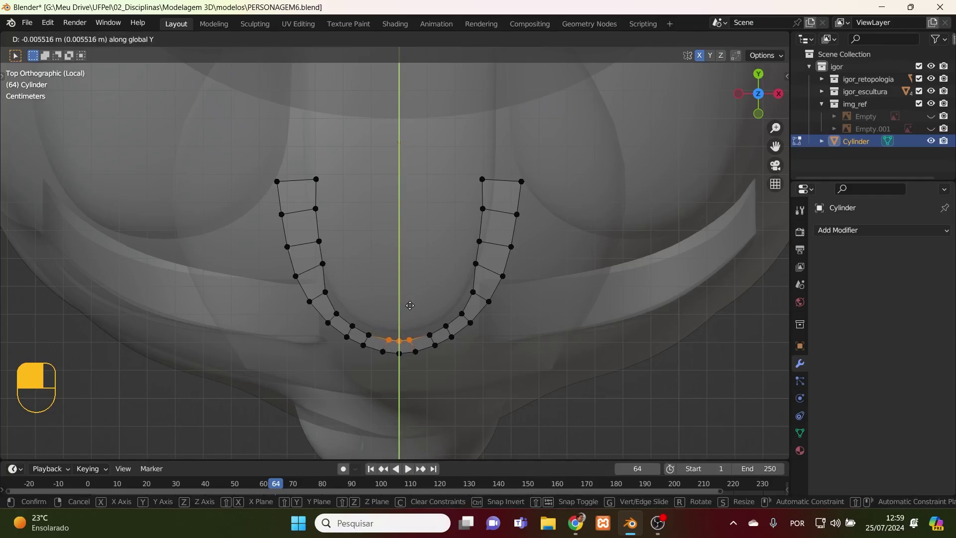
click(411, 305)
- Fine-tune the three inner vertex pairs from the front toward the +X bend, shifting each slightly inward to even their spacing
click(431, 336)
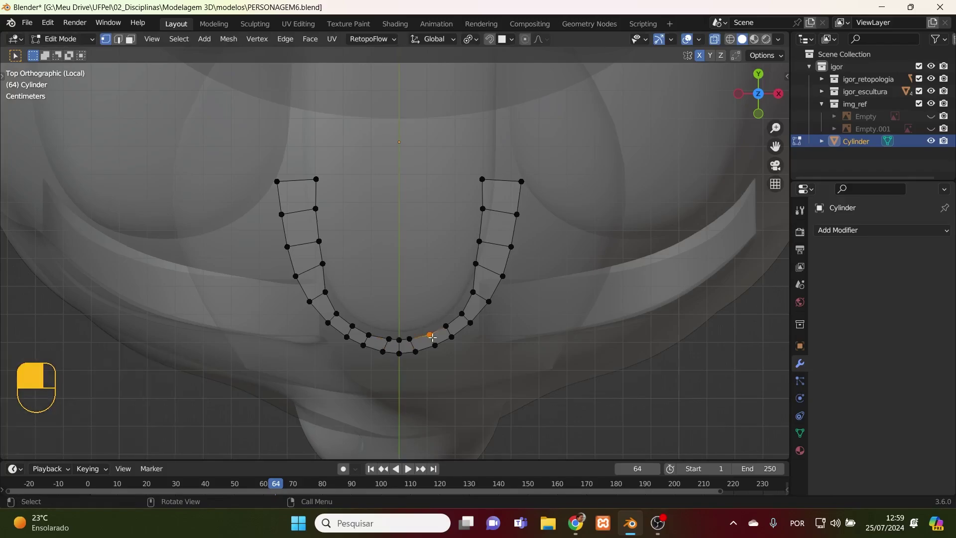
key(g)
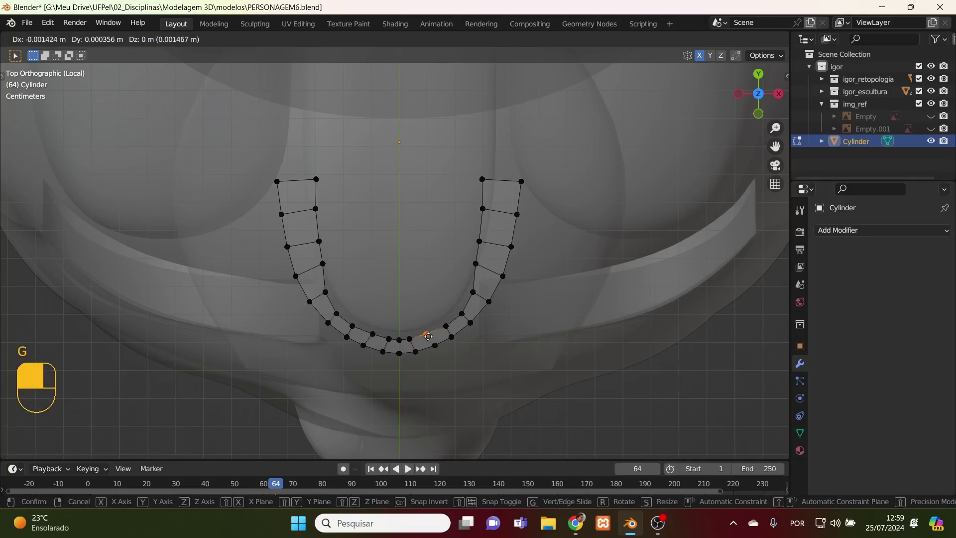
click(428, 335)
click(445, 326)
key(g)
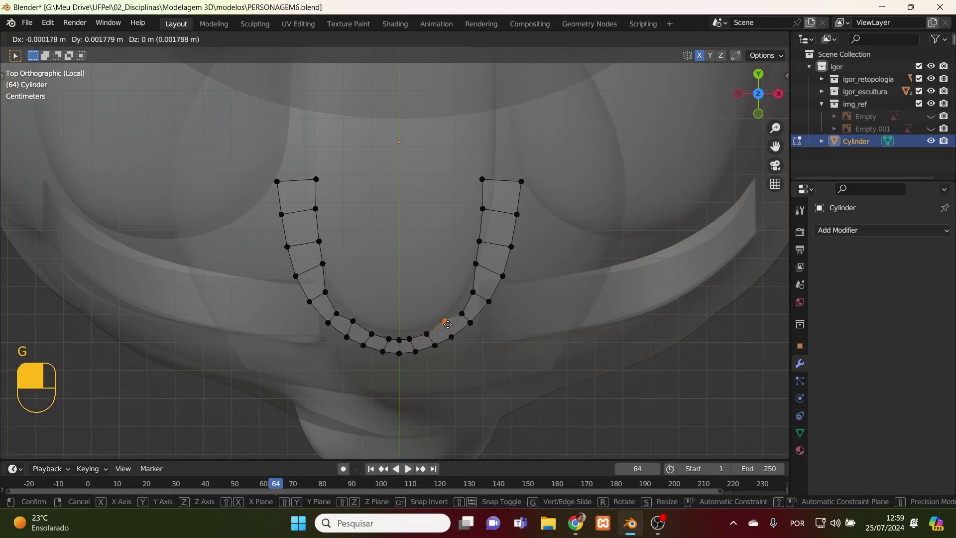
click(445, 331)
click(464, 316)
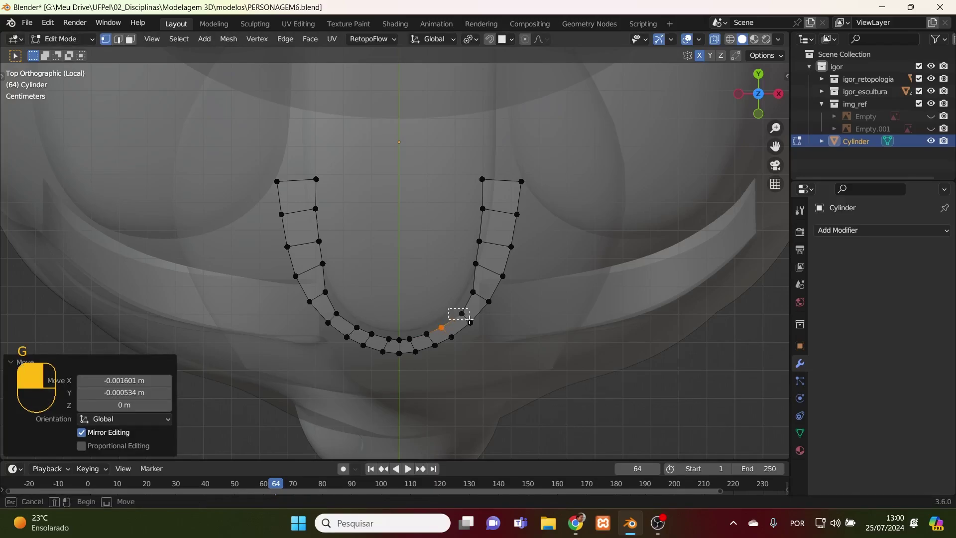
key(g)
click(466, 319)
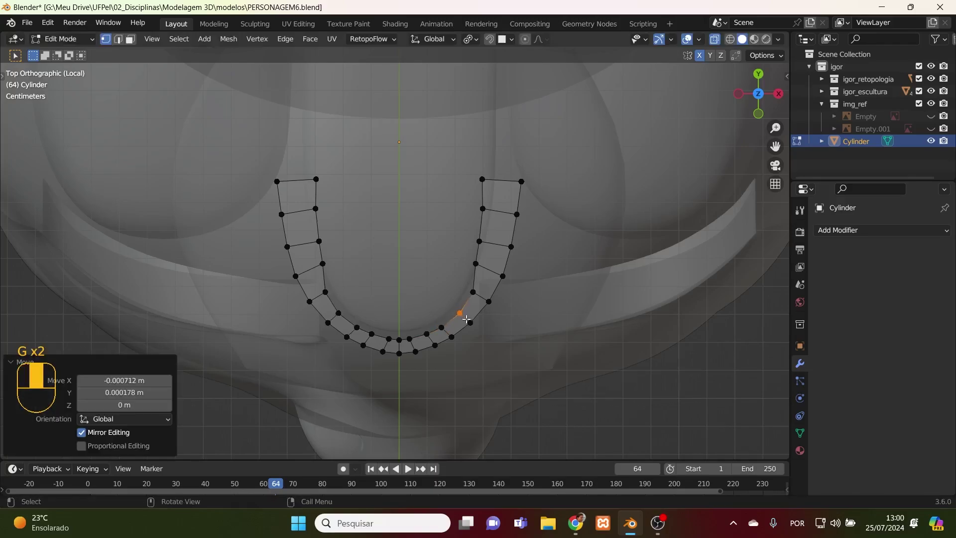
- Smooth the inner edge where the +X arm meets the bend by nudging its three vertex pairs slightly toward the centreline
click(461, 263)
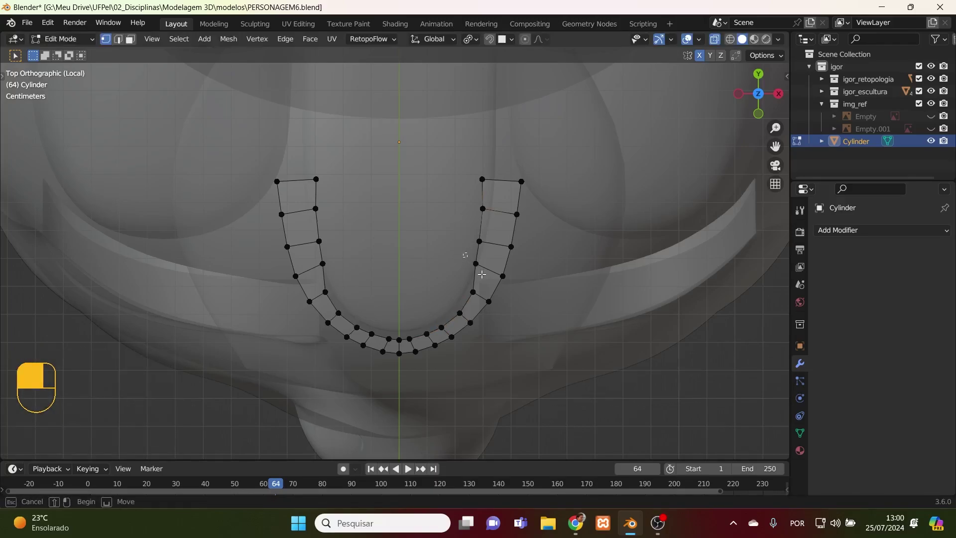
click(477, 265)
key(g)
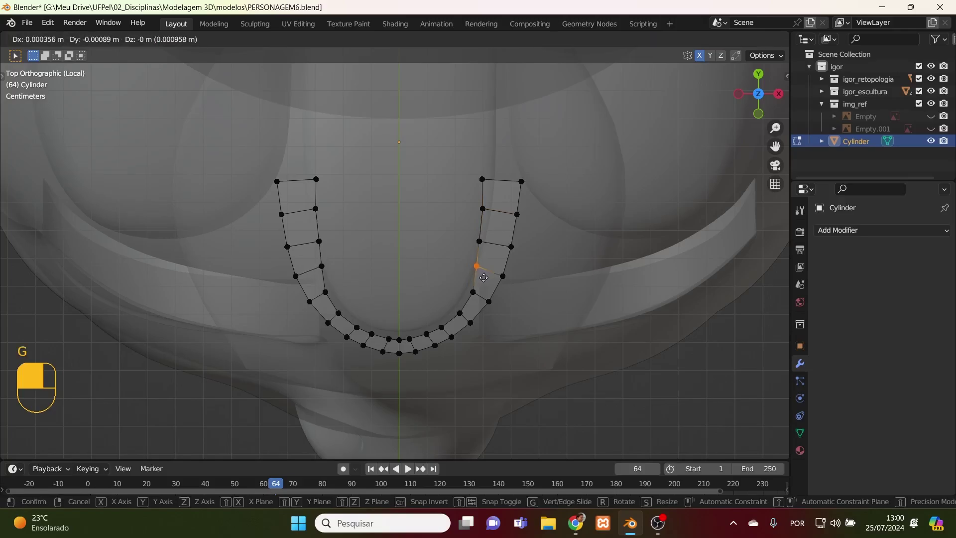
click(482, 278)
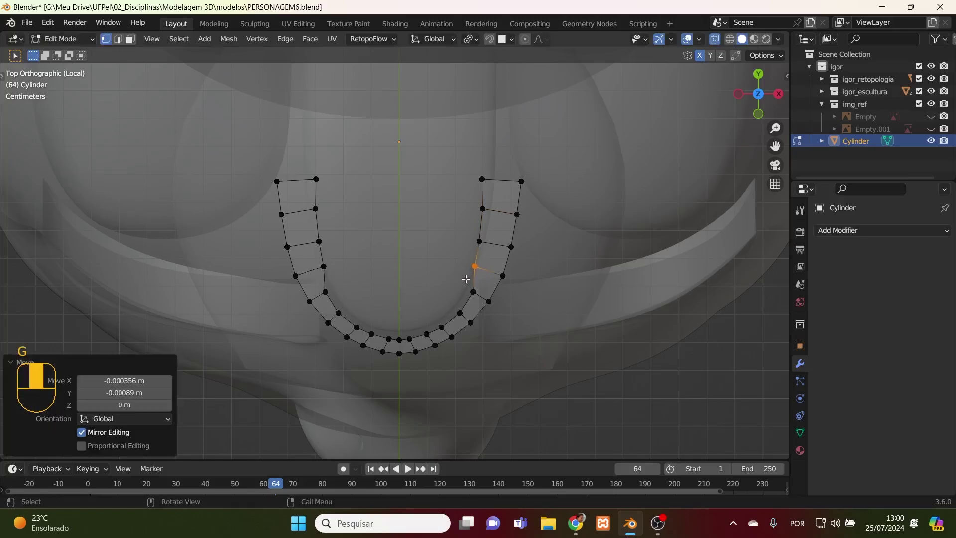
click(478, 294)
key(g)
click(478, 295)
click(463, 318)
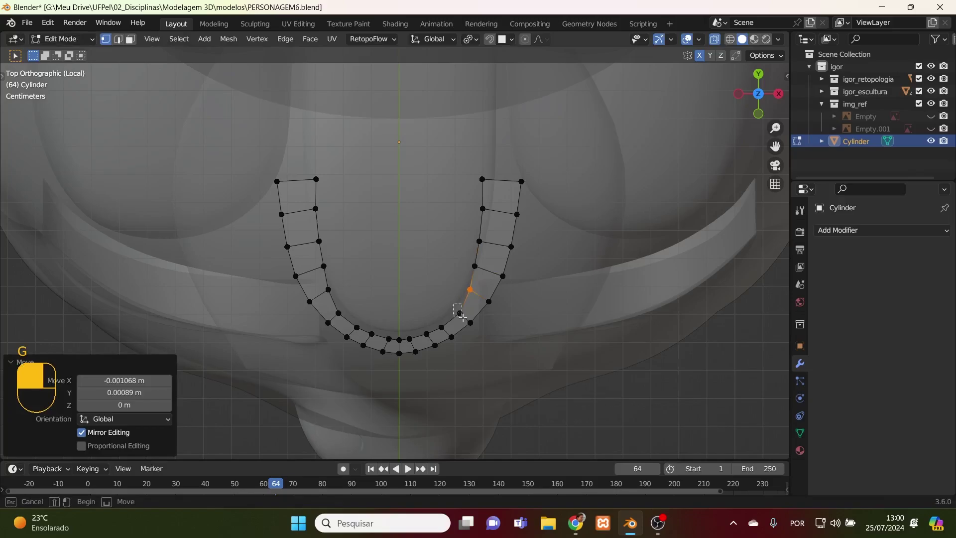
key(g)
click(459, 313)
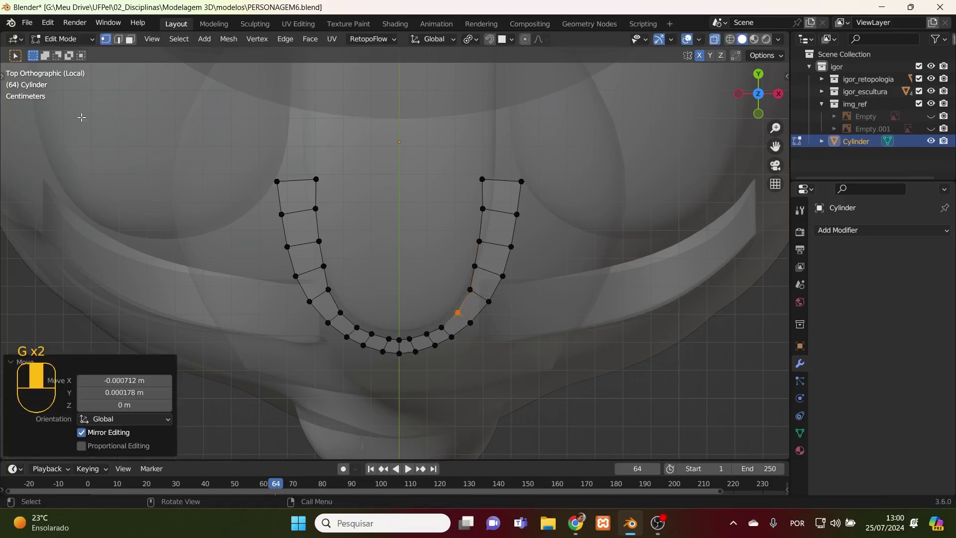
- Return to Object Mode and add a cube mesh in front view
click(85, 42)
click(62, 53)
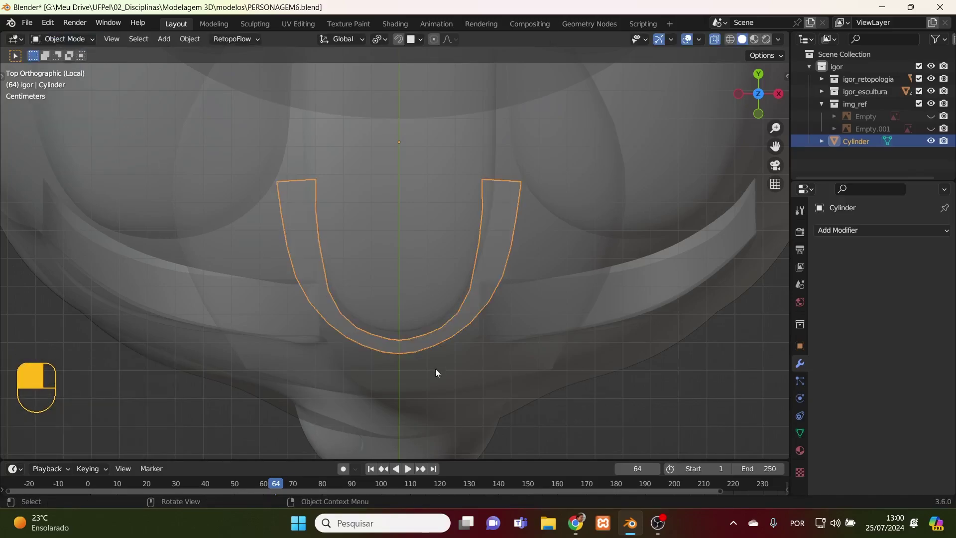
key(KP_1)
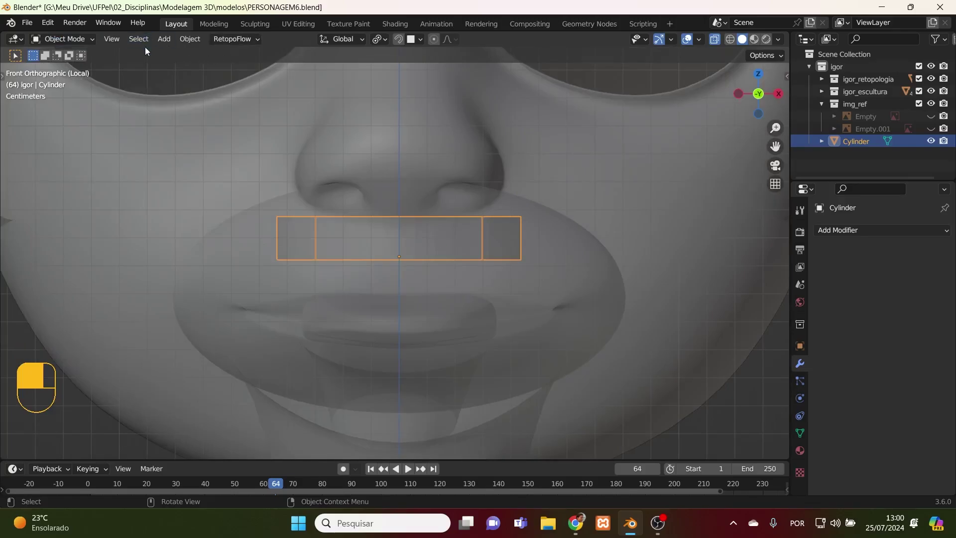
click(164, 40)
mouse_move(174, 53)
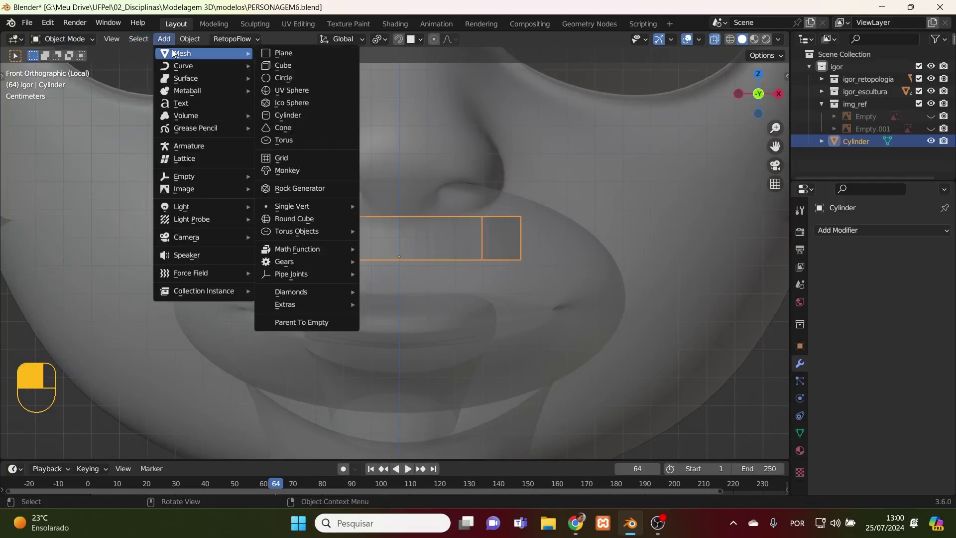
click(282, 66)
scroll(527, 286, down, 8)
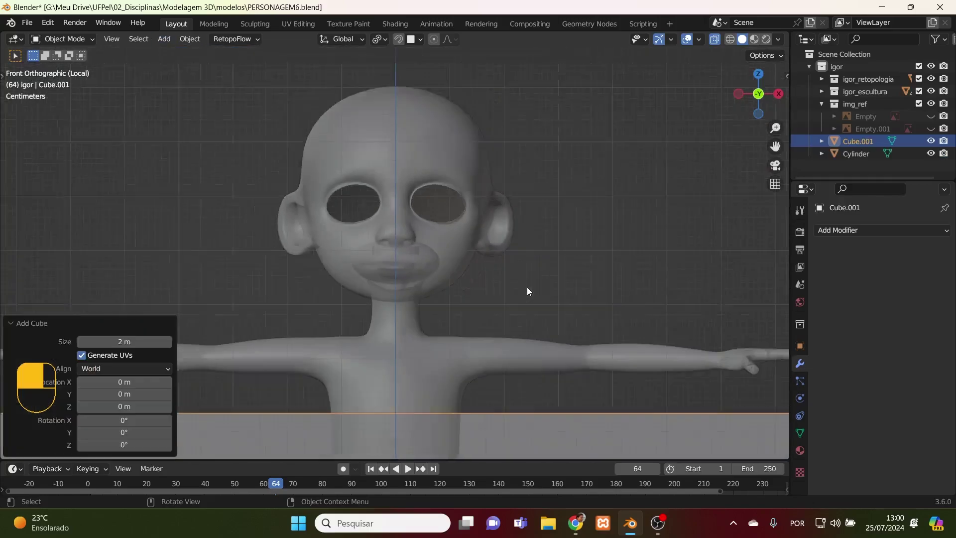
- Scale the new cube's mesh down to 0.036 in Edit Mode
key(Tab)
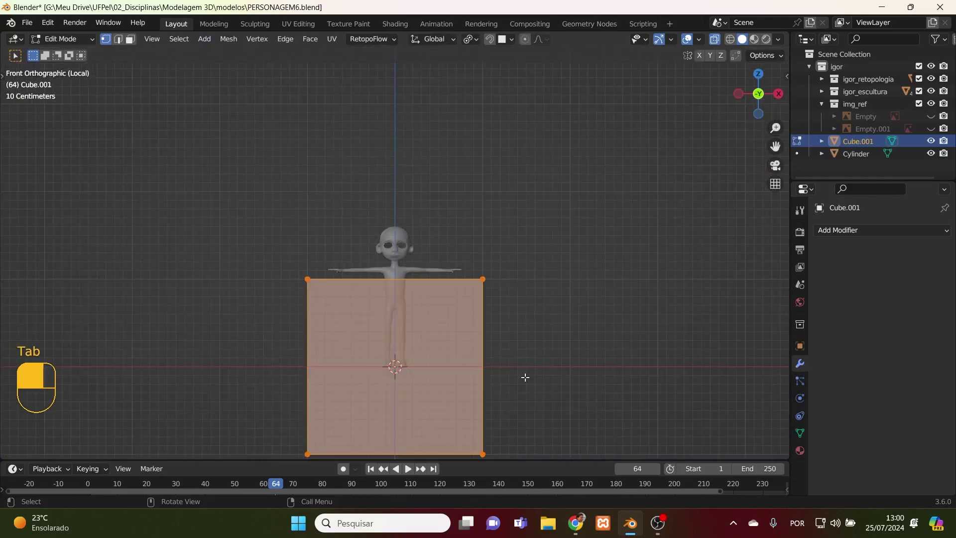
key(s)
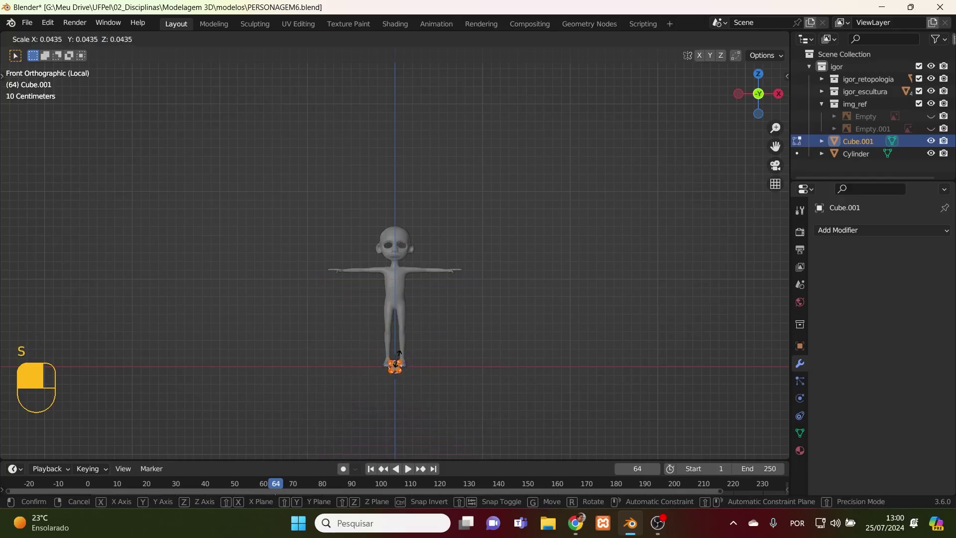
click(397, 353)
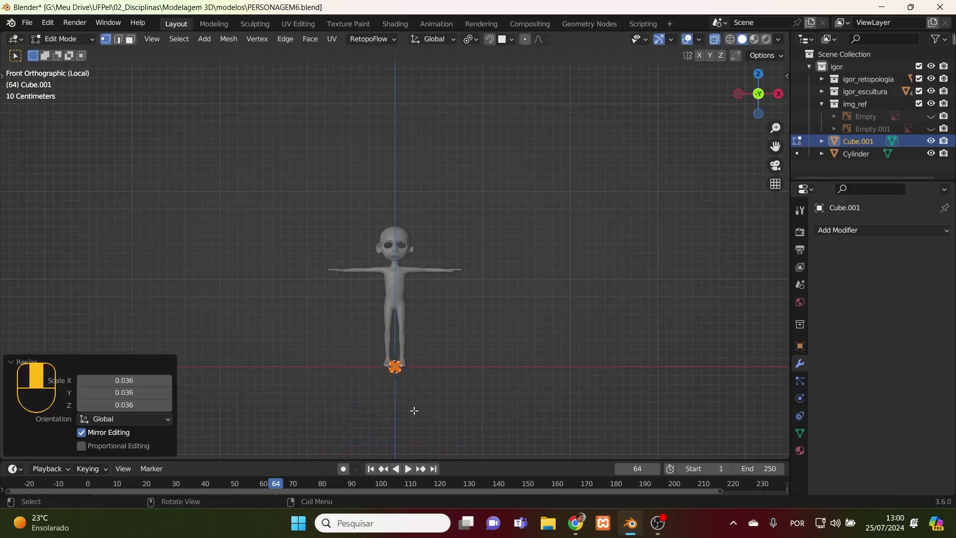
- In Object Mode, raise the cube along Z to mouth level, about 1.222 m and a further 0.069 m
key(Tab)
key(g)
key(z)
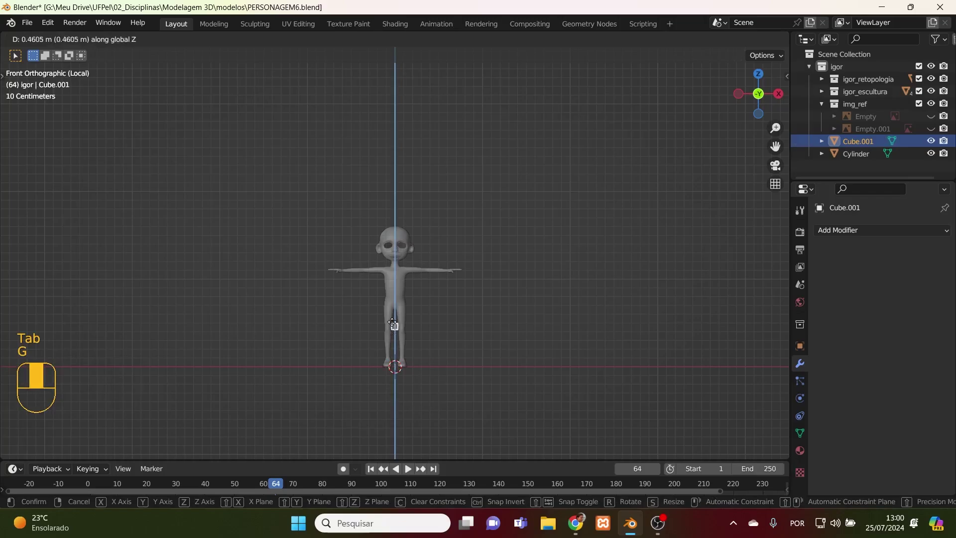
click(410, 268)
scroll(412, 266, up, 12)
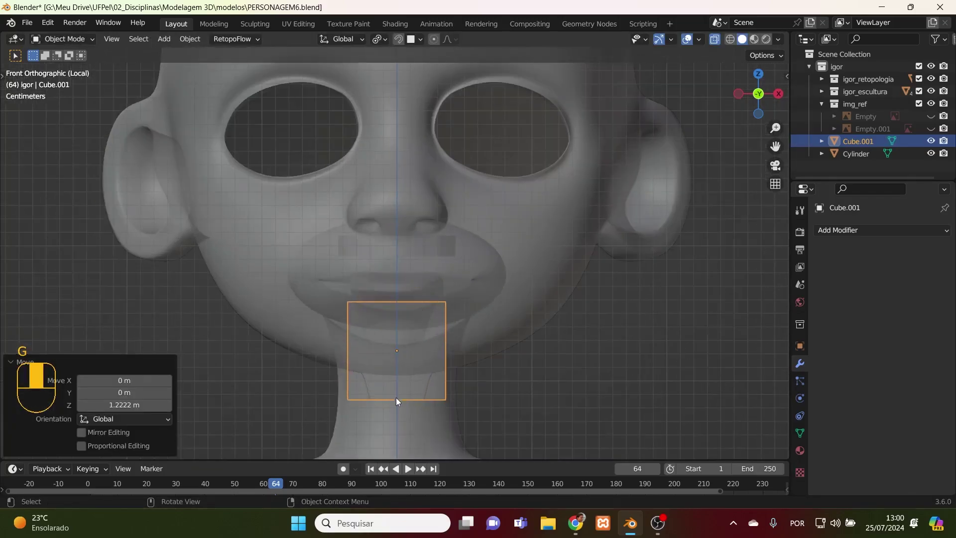
key(g)
key(z)
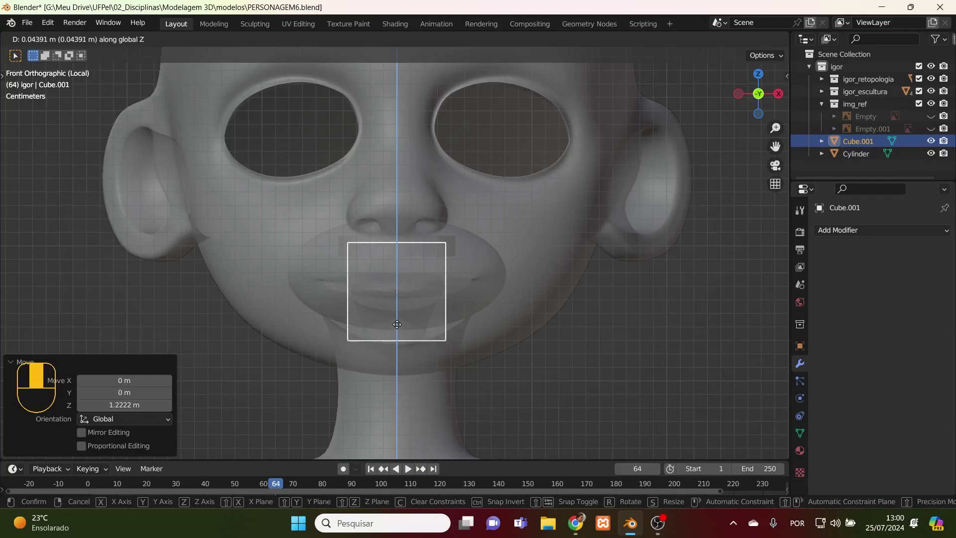
click(406, 293)
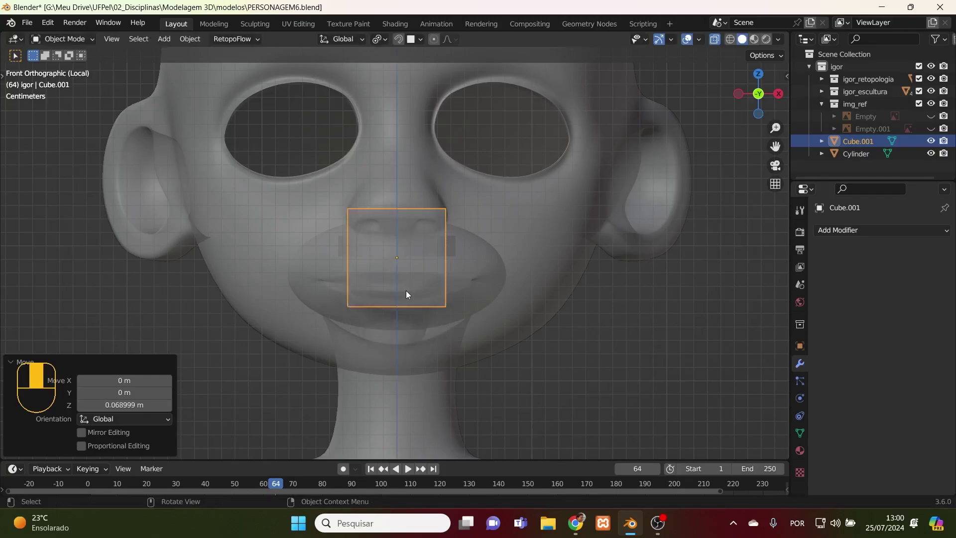
- Shrink the cube's mesh to 0.290 of its size in Edit Mode
key(Tab)
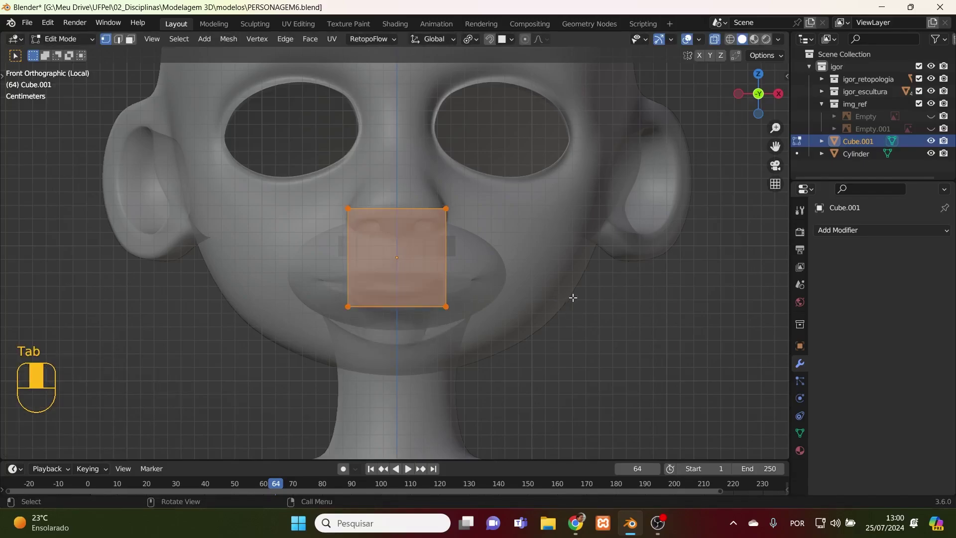
key(s)
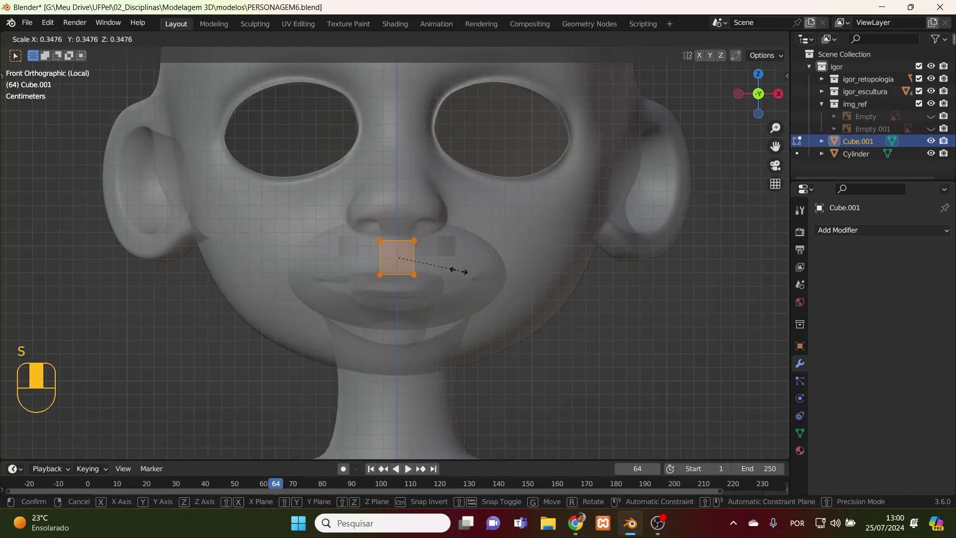
click(443, 271)
- In right side view, move the cube object to the arch's front, about -0.167 m in Y and -0.007 m in Z
scroll(440, 275, up, 5)
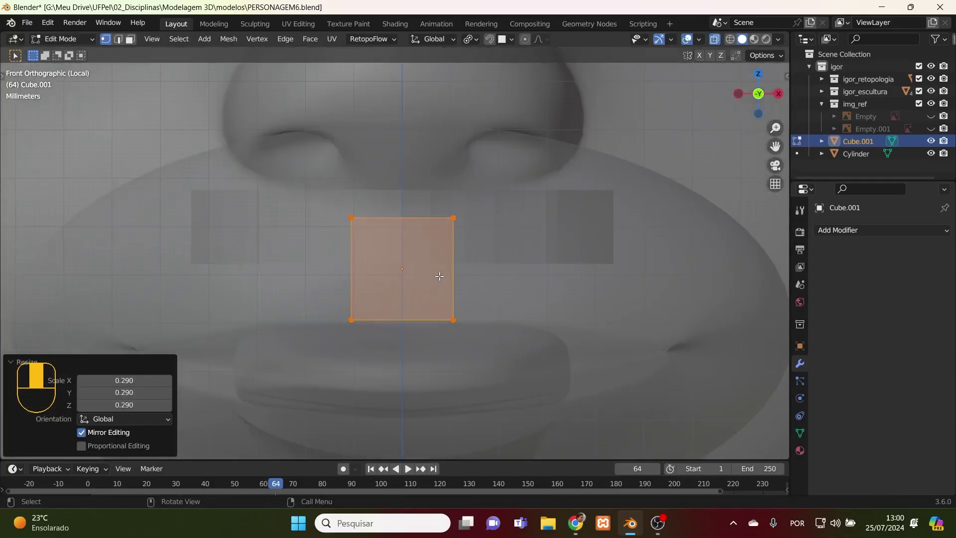
key(KP_3)
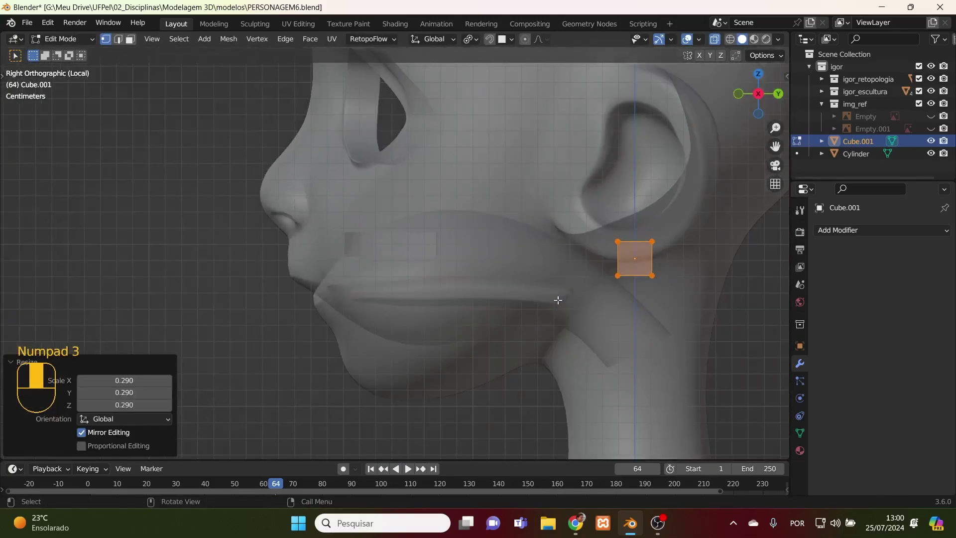
key(Tab)
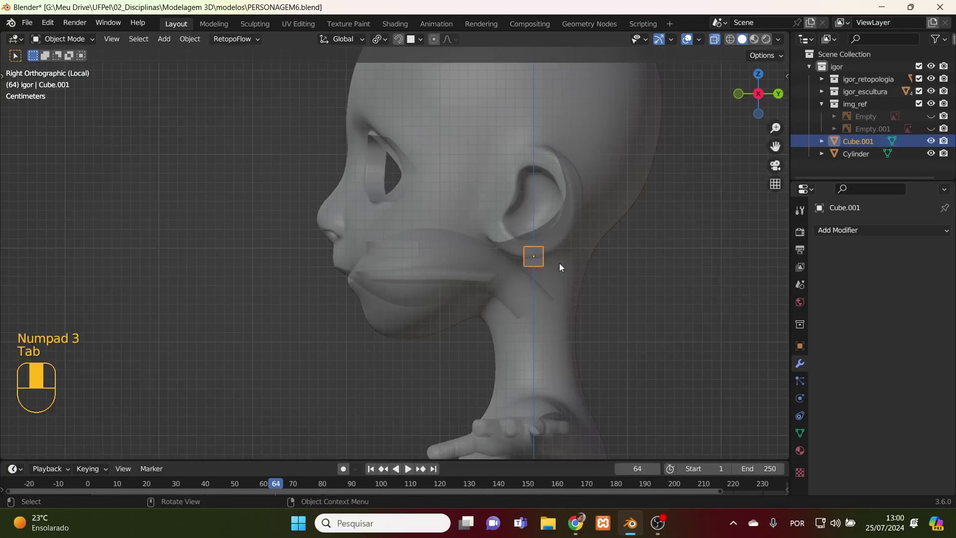
key(g)
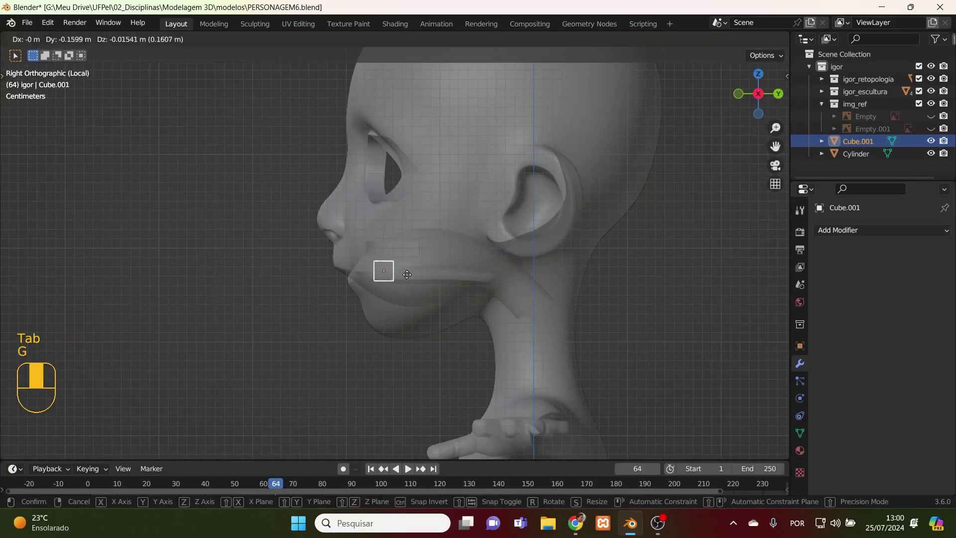
click(404, 271)
- Flatten the cube's mesh to 0.262 along Y, and shift the object about -0.0084 m along Y in Object Mode
scroll(406, 269, up, 8)
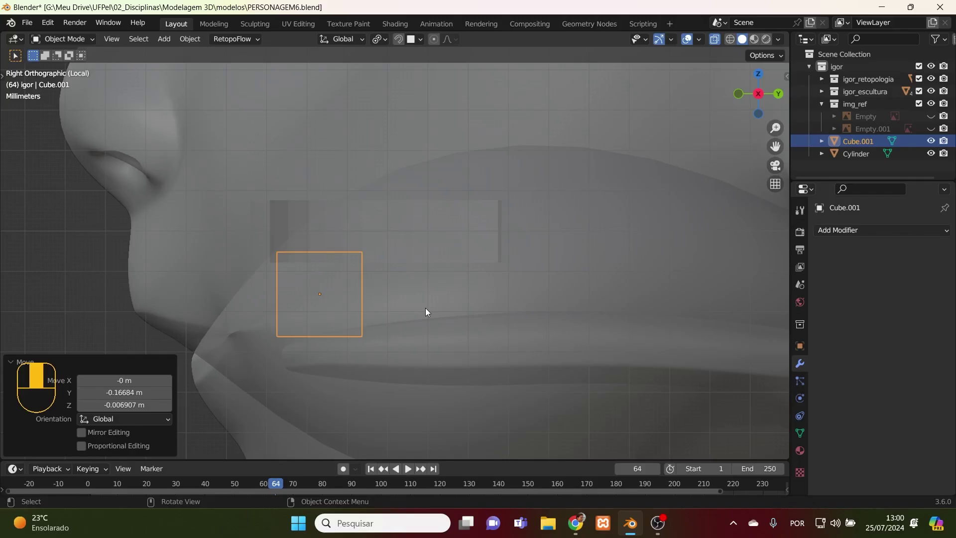
key(Tab)
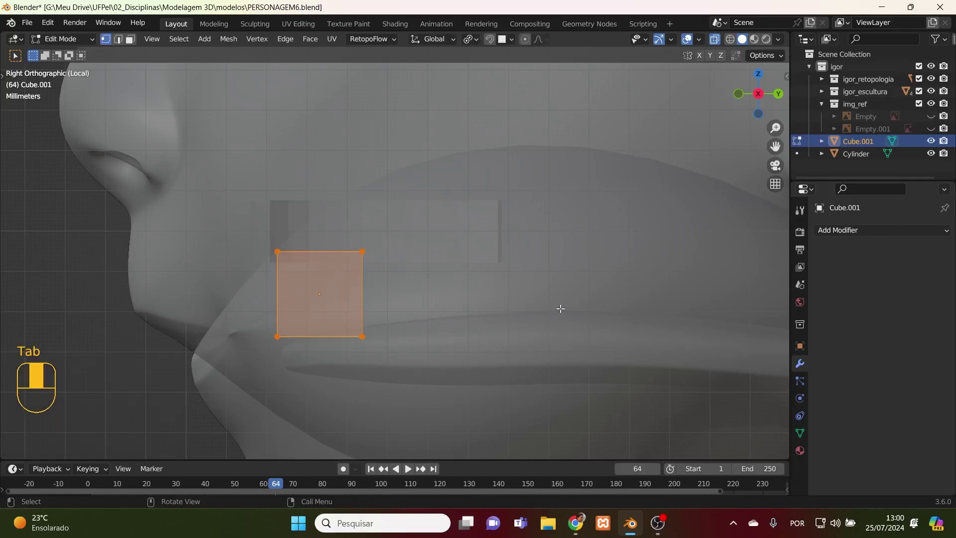
key(s)
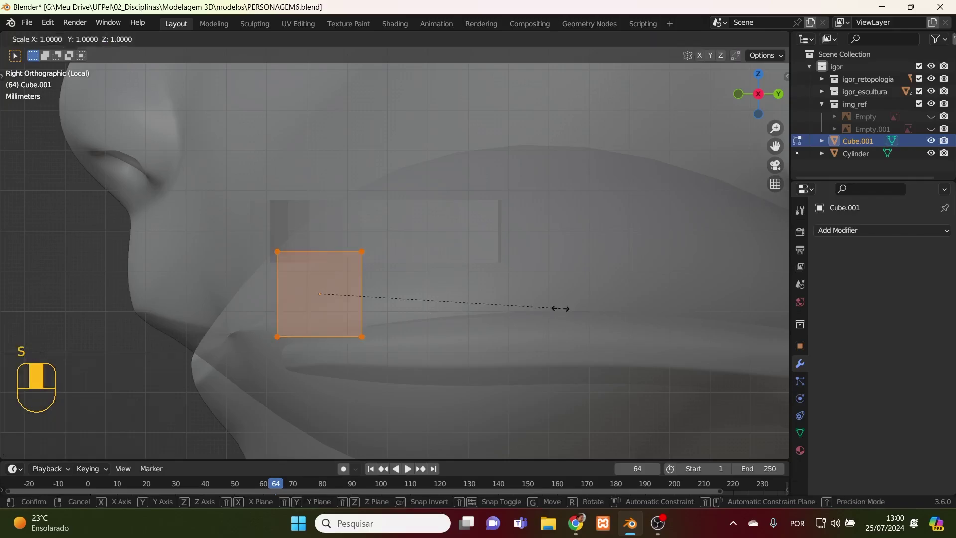
key(y)
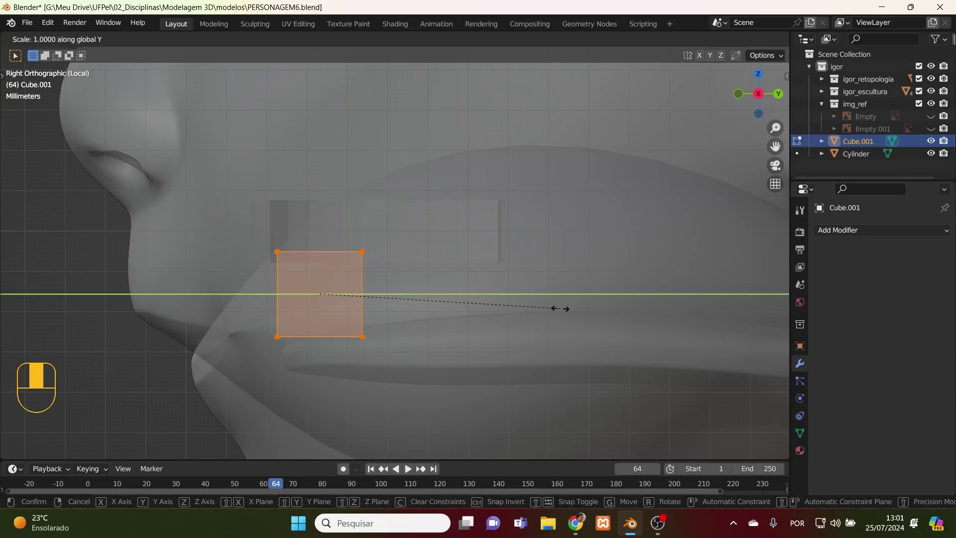
click(380, 298)
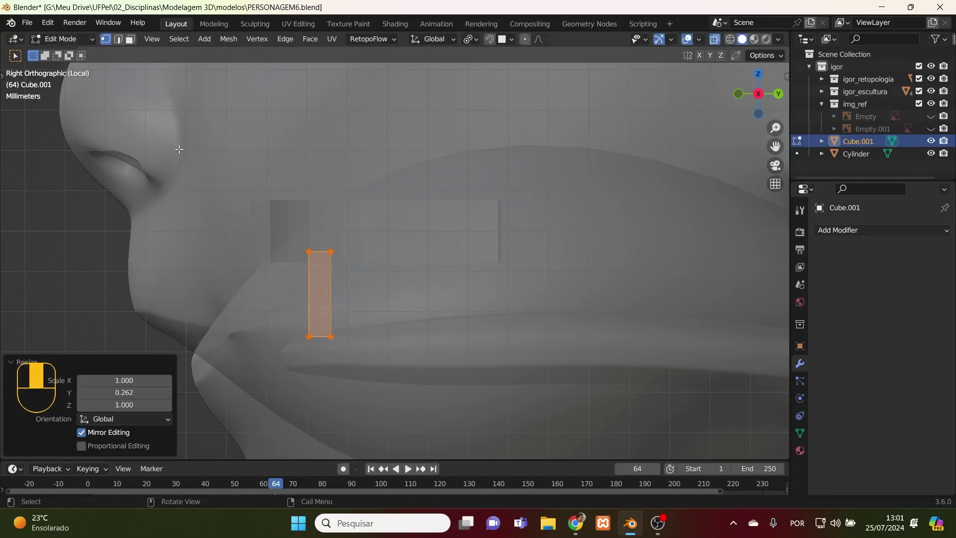
key(Tab)
key(g)
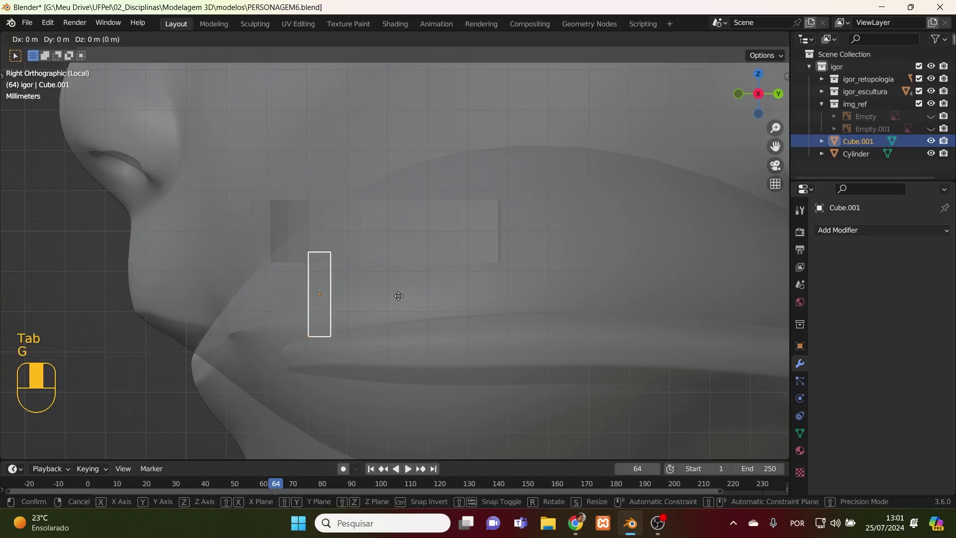
middle_click(383, 291)
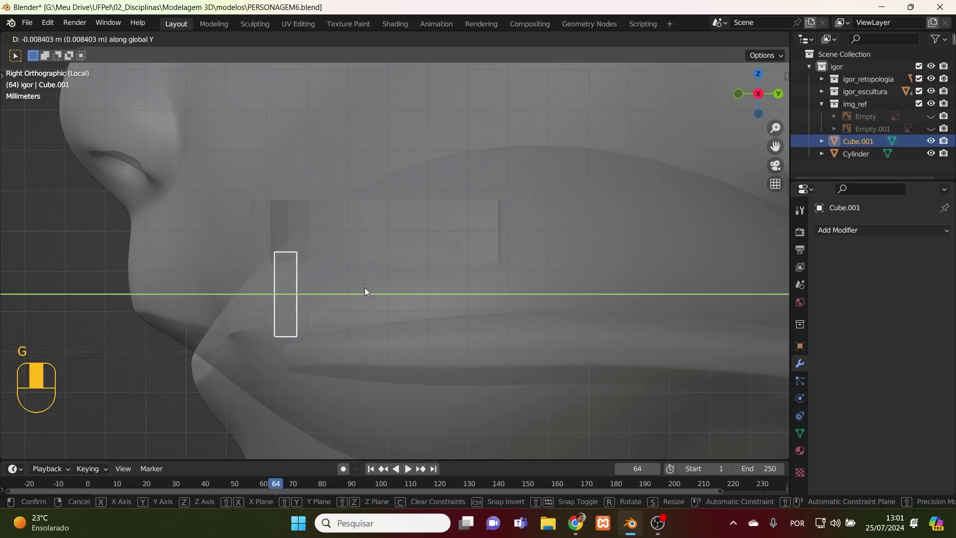
click(366, 291)
- In top view, place the thin block on the arch's front beside the centreline, about 0.0073 m in X and -0.0043 m in Y
key(KP_7)
shift+middle_drag(494, 366, 341, 235)
key(g)
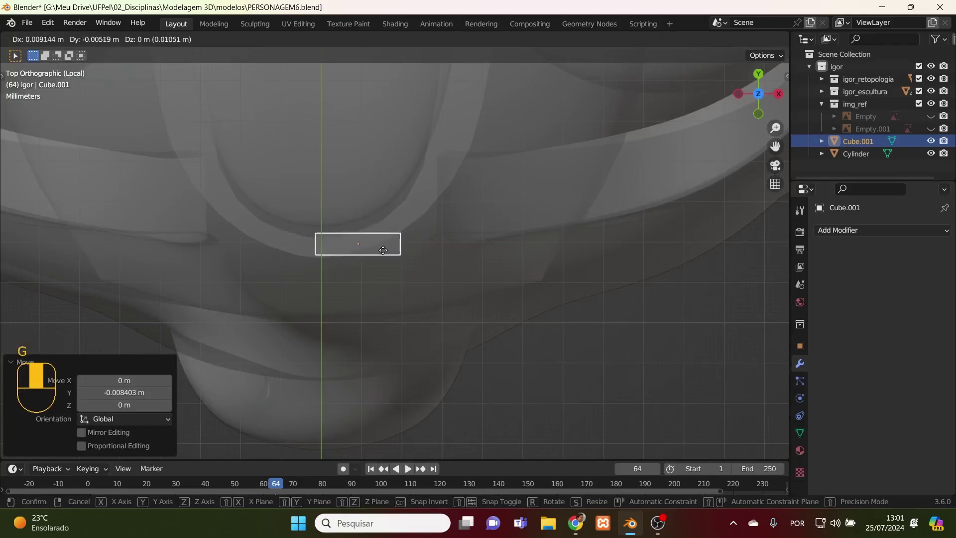
click(374, 246)
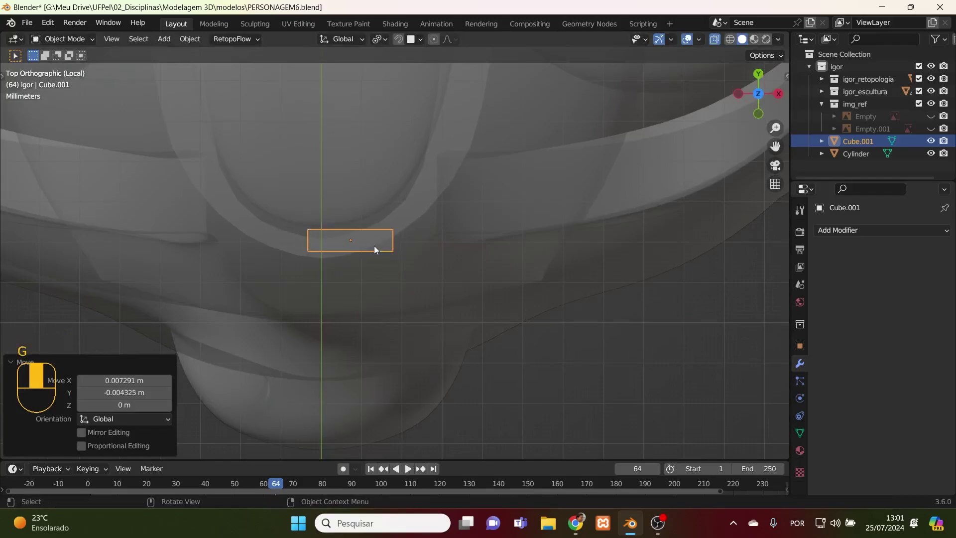
- Add two loop cuts across the block's width and push the middle section about -0.0012 m along Y to curve it
key(Tab)
key(ctrl+r)
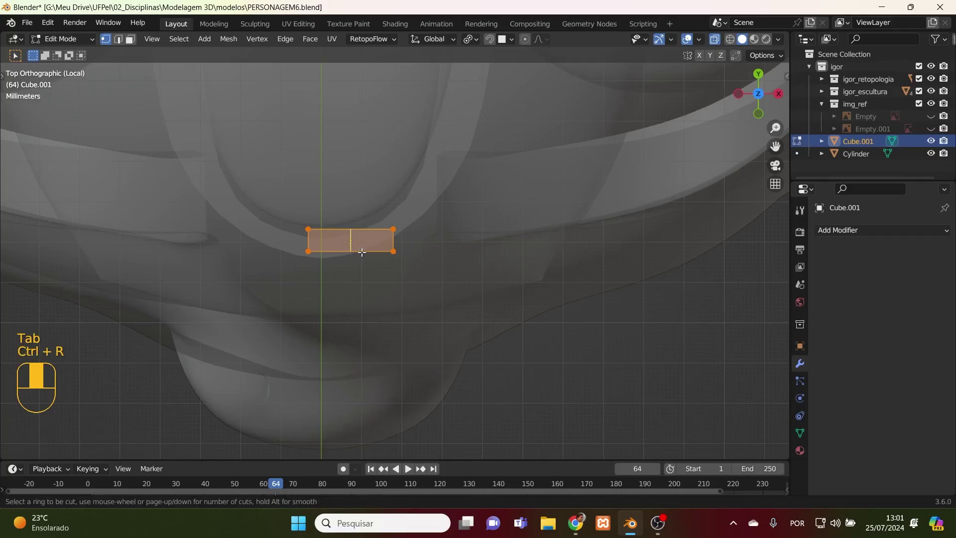
scroll(362, 252, up, 1)
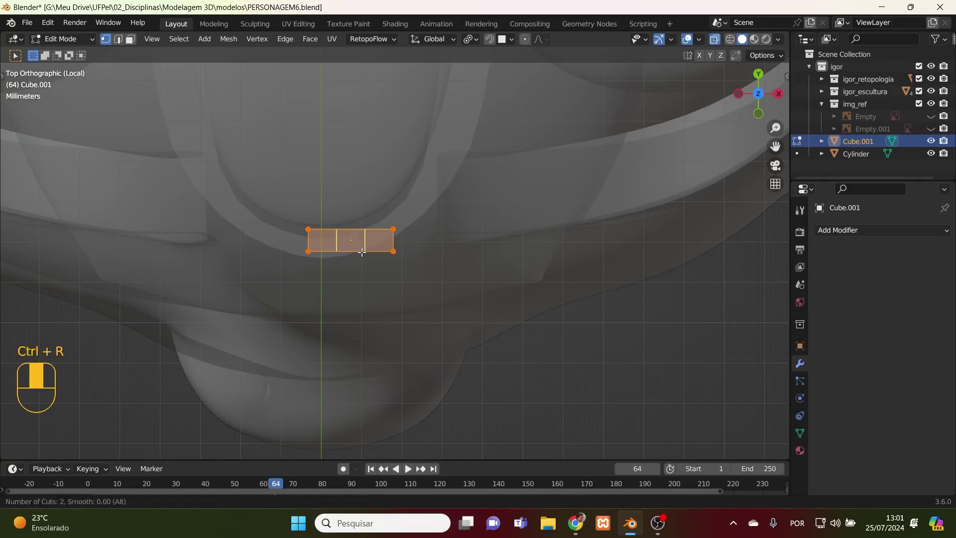
click(362, 252)
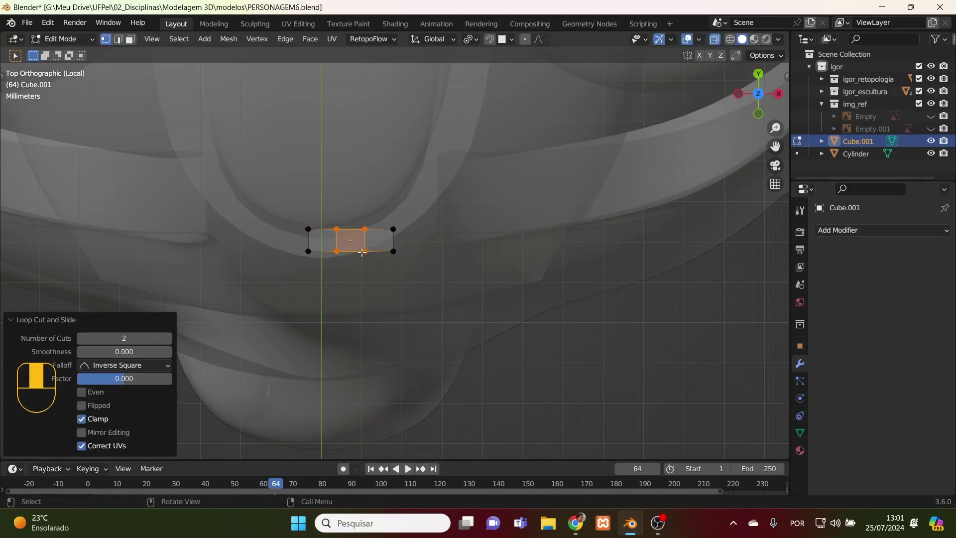
key(g)
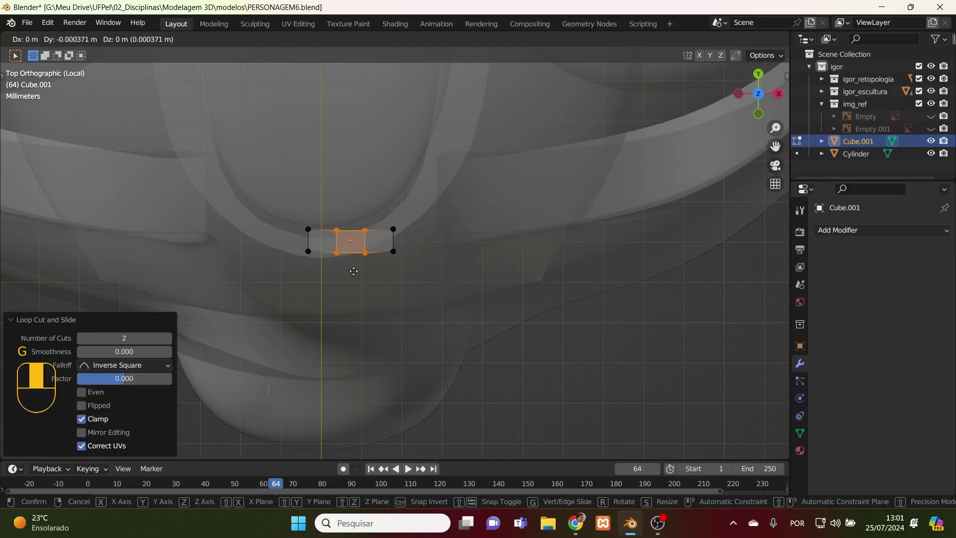
click(353, 275)
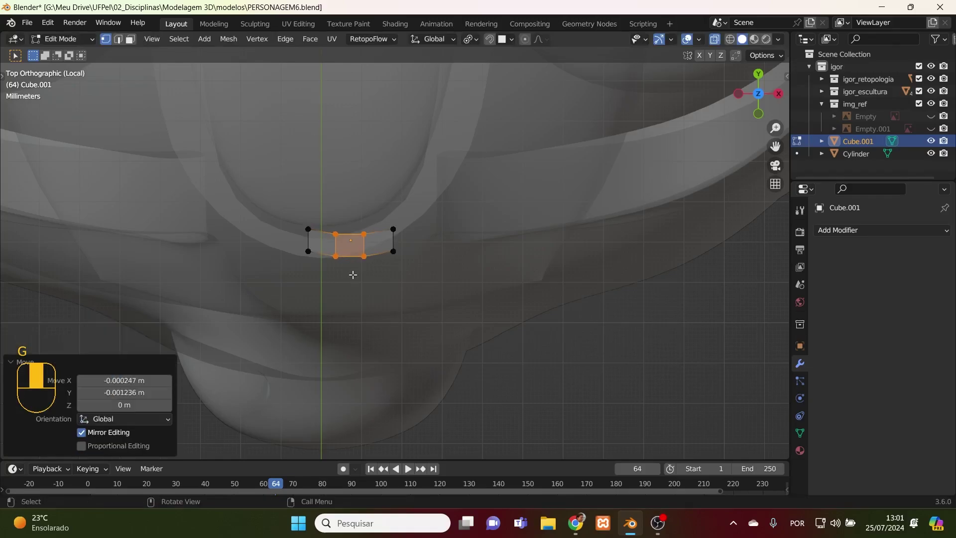
- In Object Mode top view, rotate the curved block -12.5° about Z to follow the arch
key(Tab)
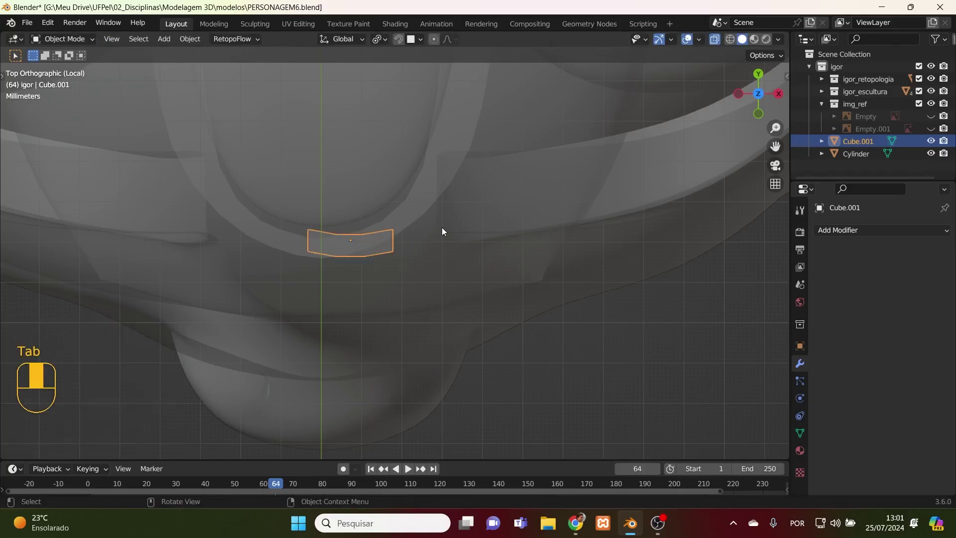
key(r)
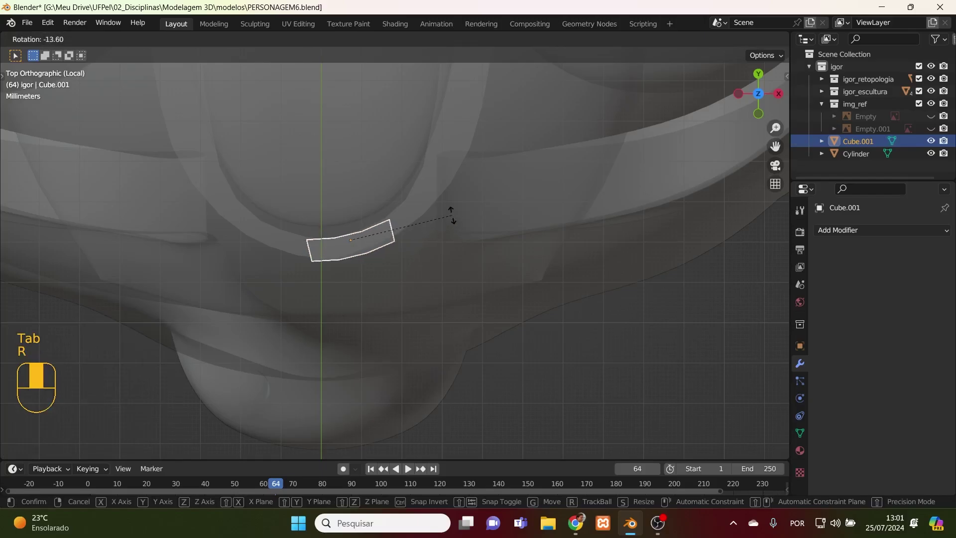
click(452, 217)
- In front view, select the block's whole mesh in Edit Mode and scale it to 0.854
key(KP_1)
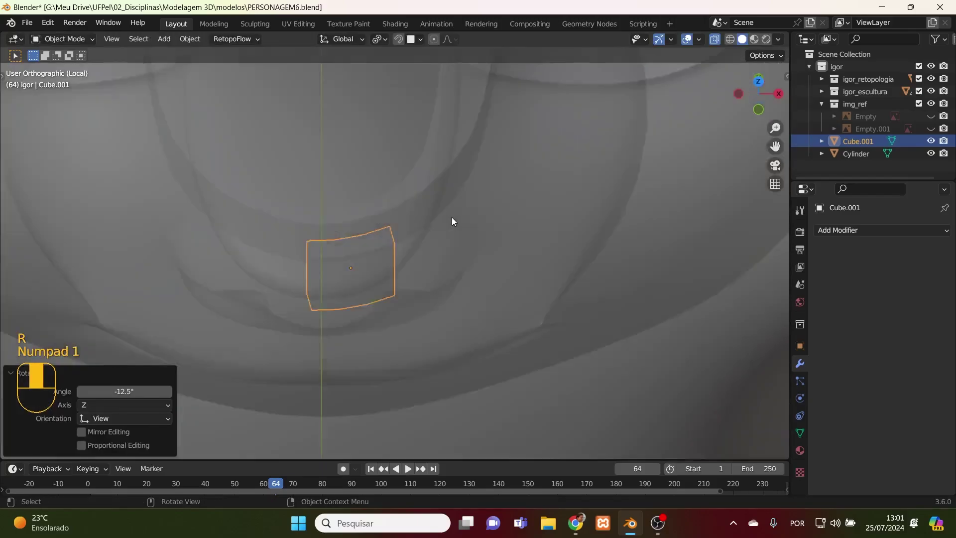
key(Tab)
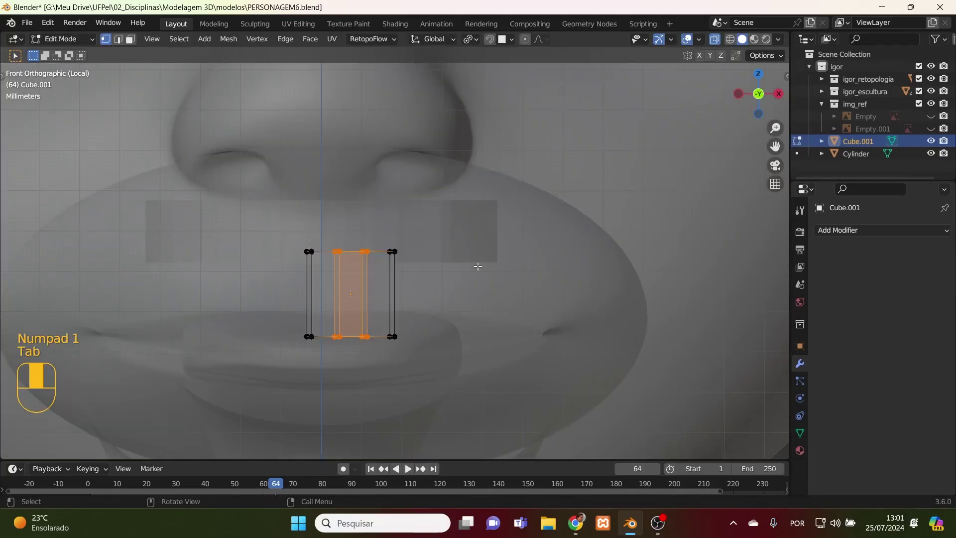
key(a)
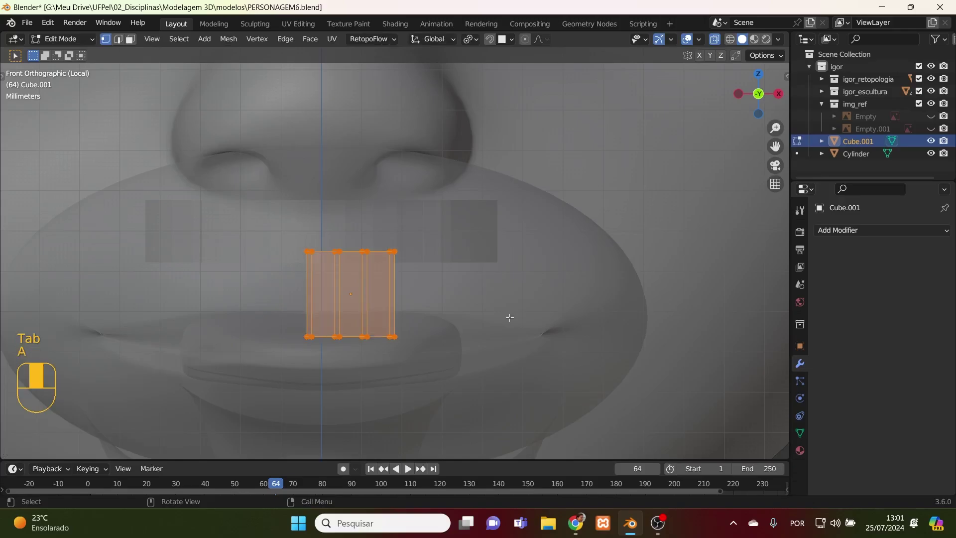
key(s)
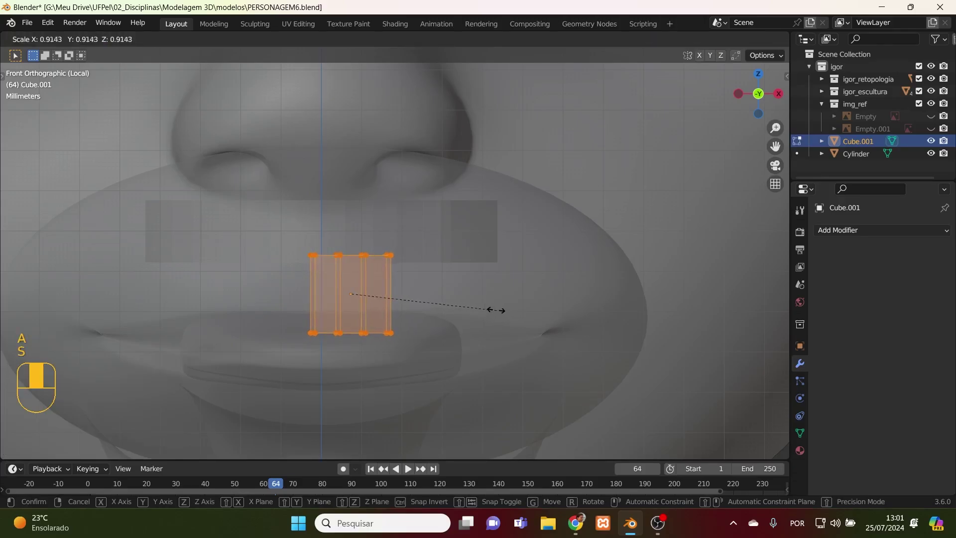
click(477, 312)
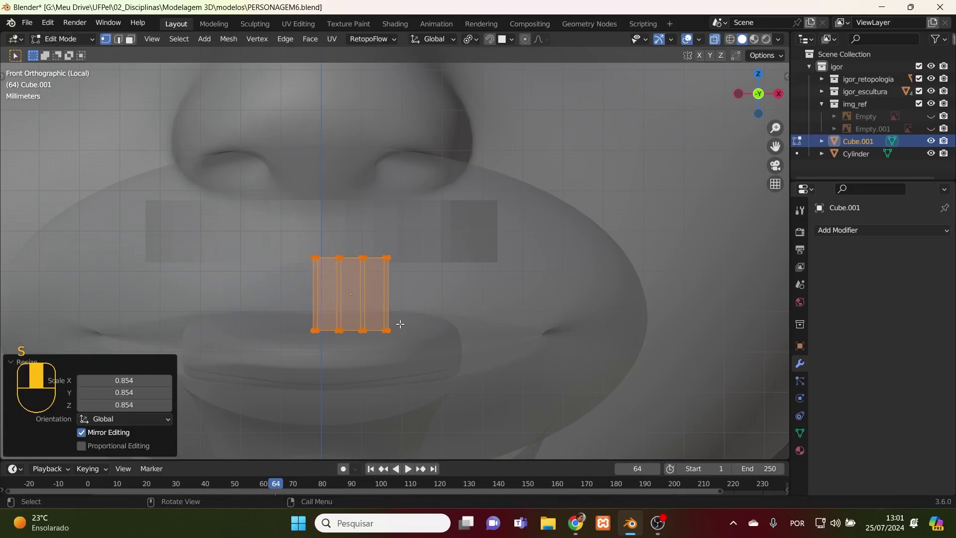
- Move the Cube.001 tooth block in front view by about 0.0027 m in X and 0.0020 m in Z
key(Tab)
key(g)
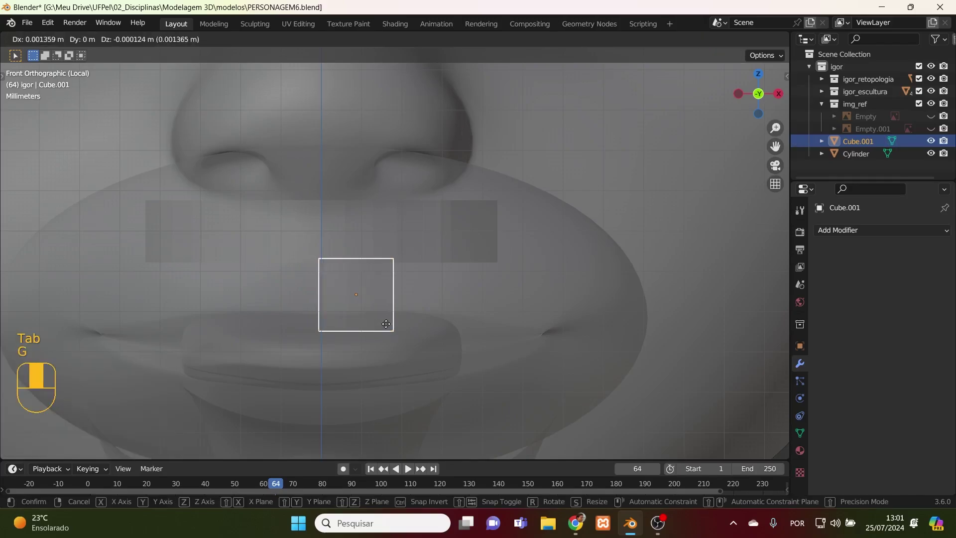
click(389, 315)
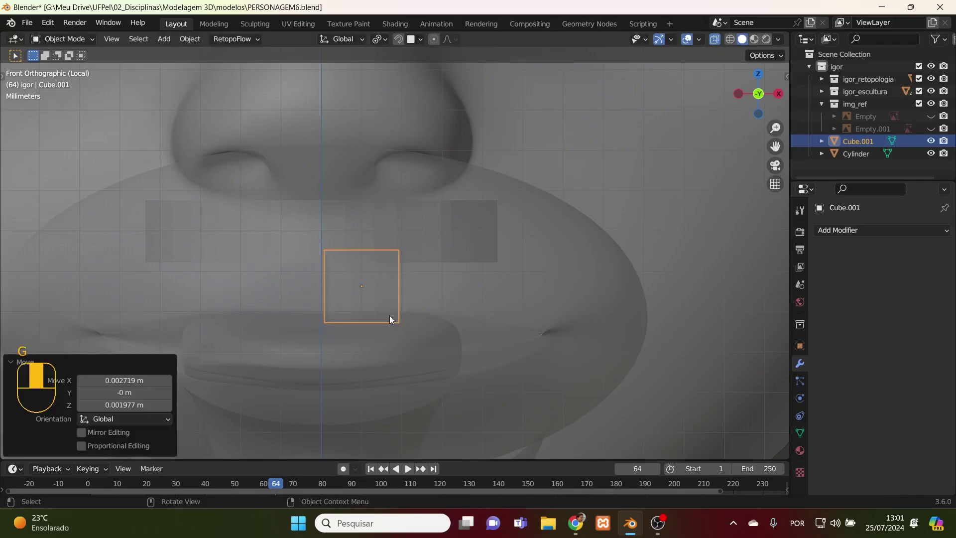
key(alt+z)
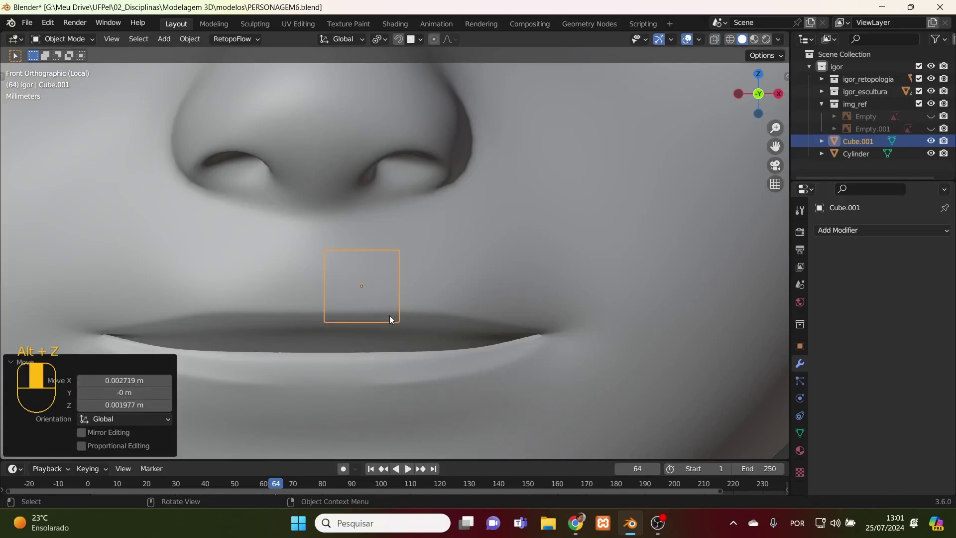
scroll(389, 315, down, 3)
scroll(390, 315, up, 2)
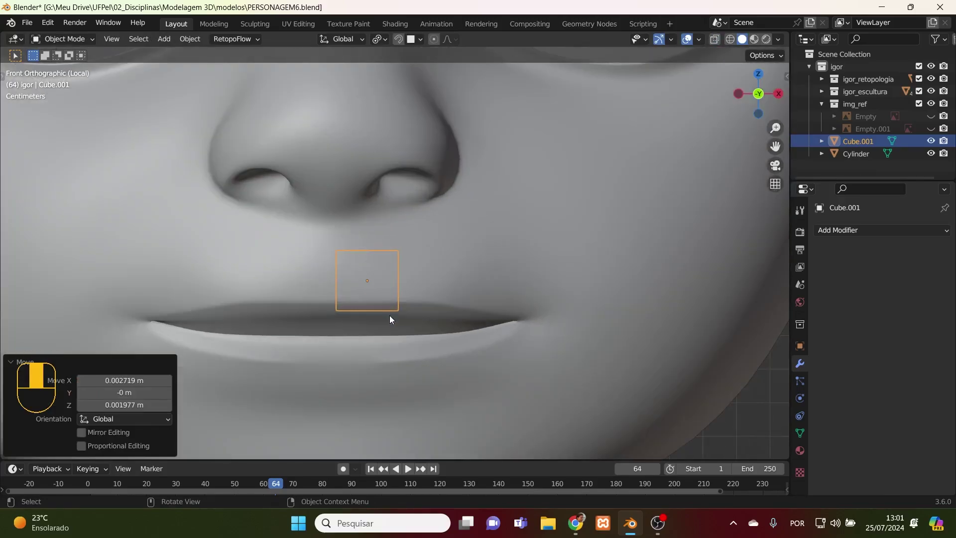
key(Tab)
key(Tab)
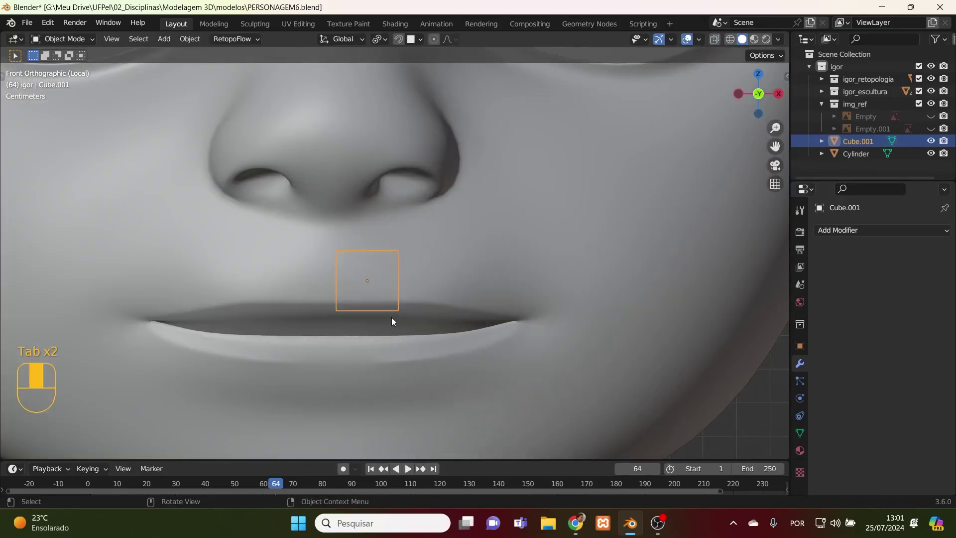
- Select the tooth block, the Cylinder gum band and the tongue without the head mesh, and leave local view
key(alt+z)
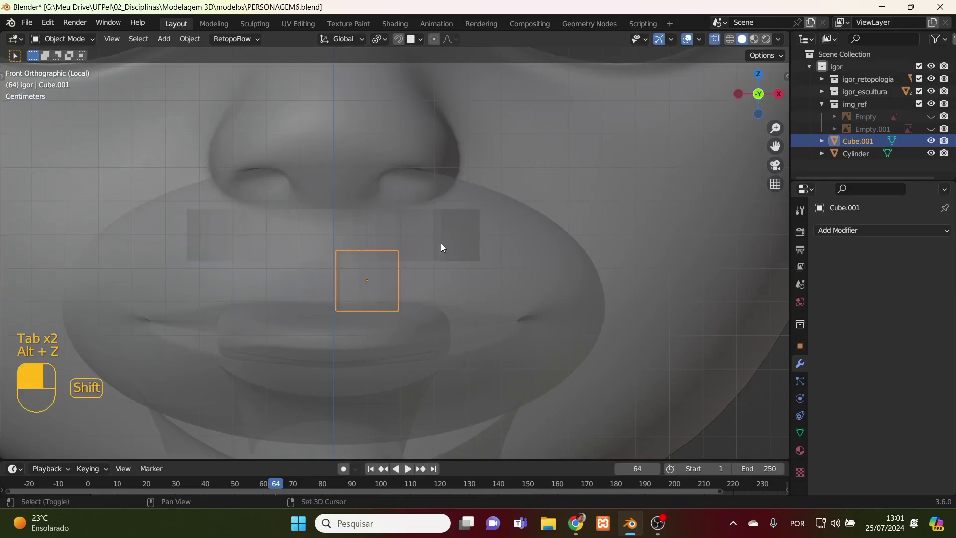
shift+click(440, 247)
shift+click(420, 337)
shift+click(420, 338)
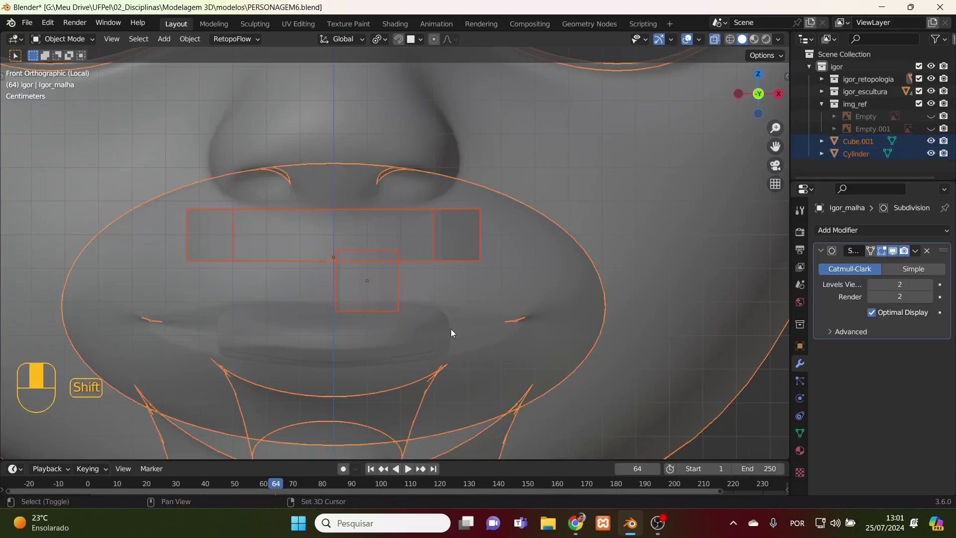
shift+click(417, 336)
shift+click(579, 296)
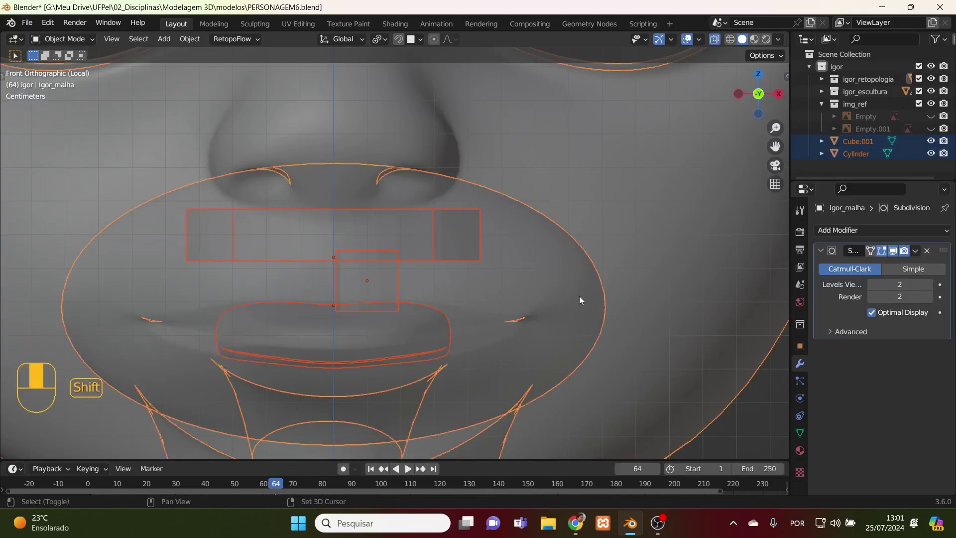
shift+click(578, 296)
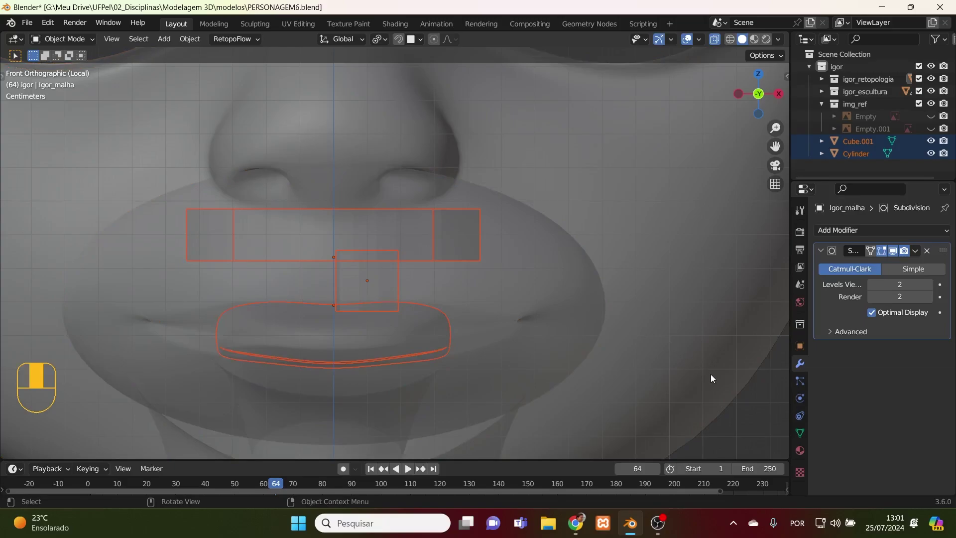
key(KP_Divide)
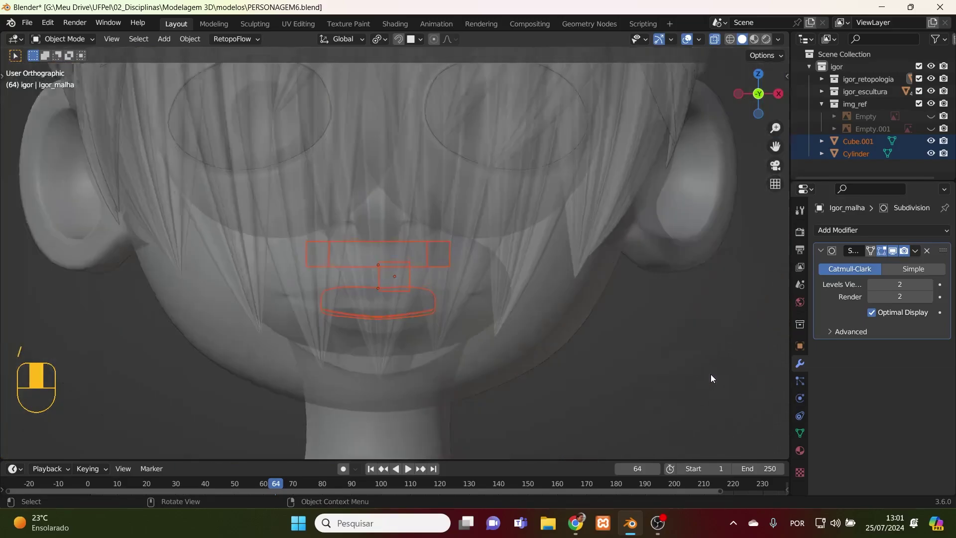
key(alt+Tab)
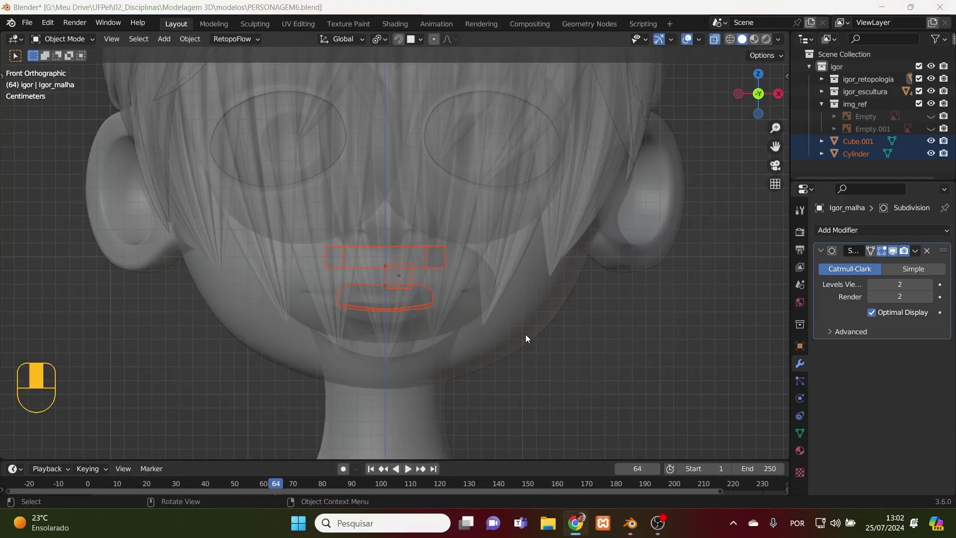
click(676, 368)
click(409, 297)
click(408, 297)
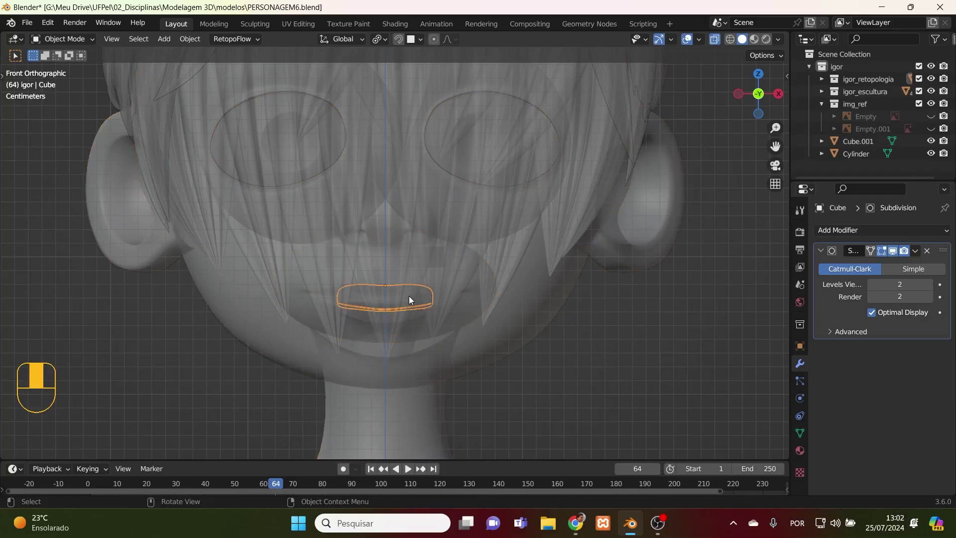
- Isolate the tooth block, gum band and tongue in local view and look at them from the right side
middle_drag(408, 298, 521, 278)
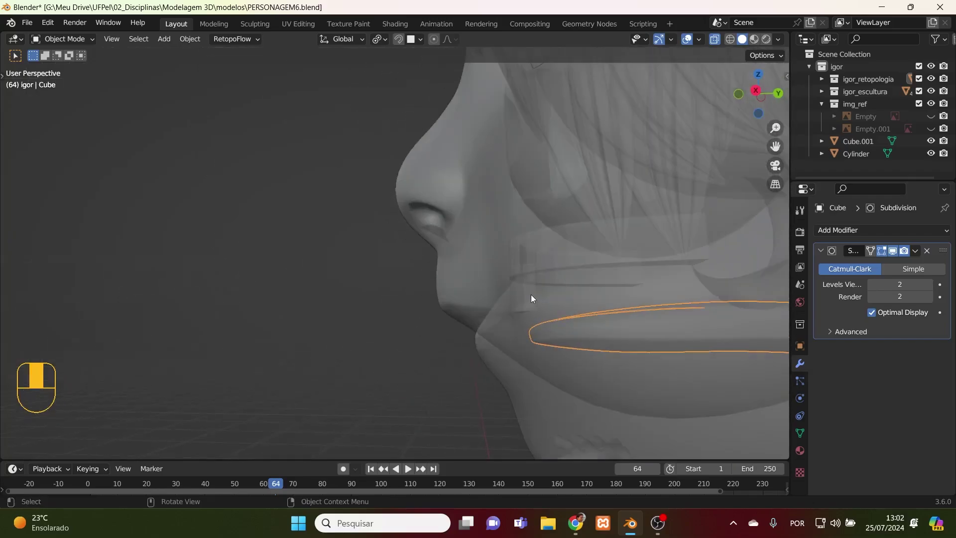
click(527, 292)
click(527, 292)
shift+click(551, 256)
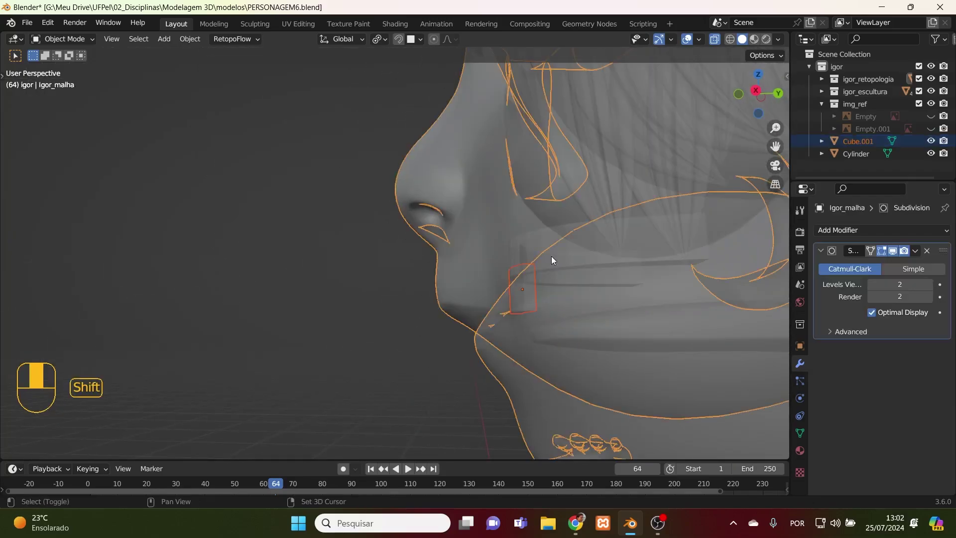
shift+click(551, 256)
shift+click(593, 333)
shift+click(588, 348)
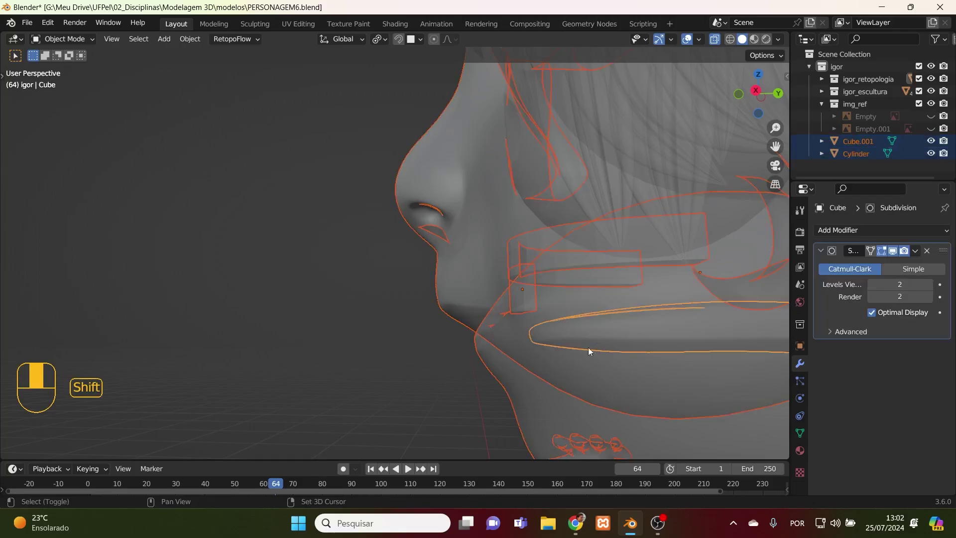
shift+click(581, 386)
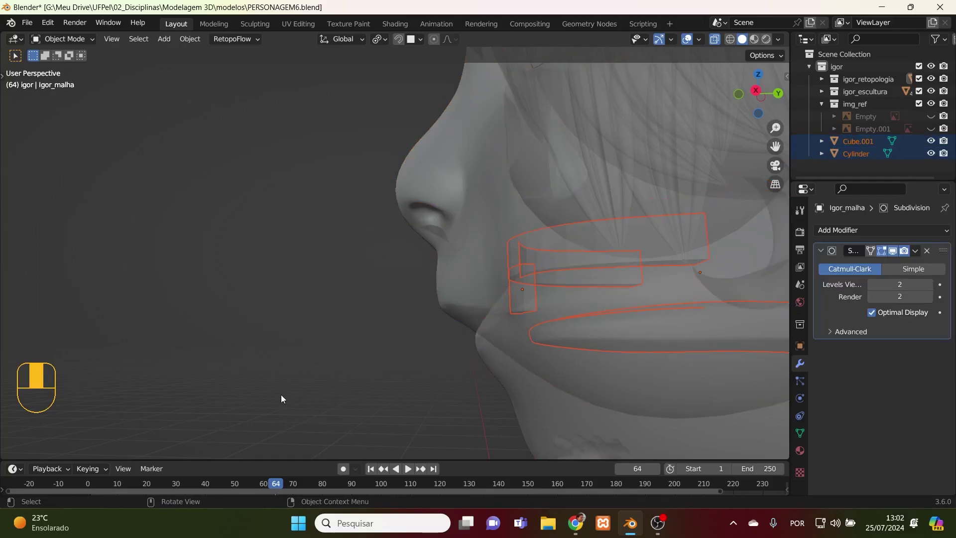
key(slash)
key(KP_3)
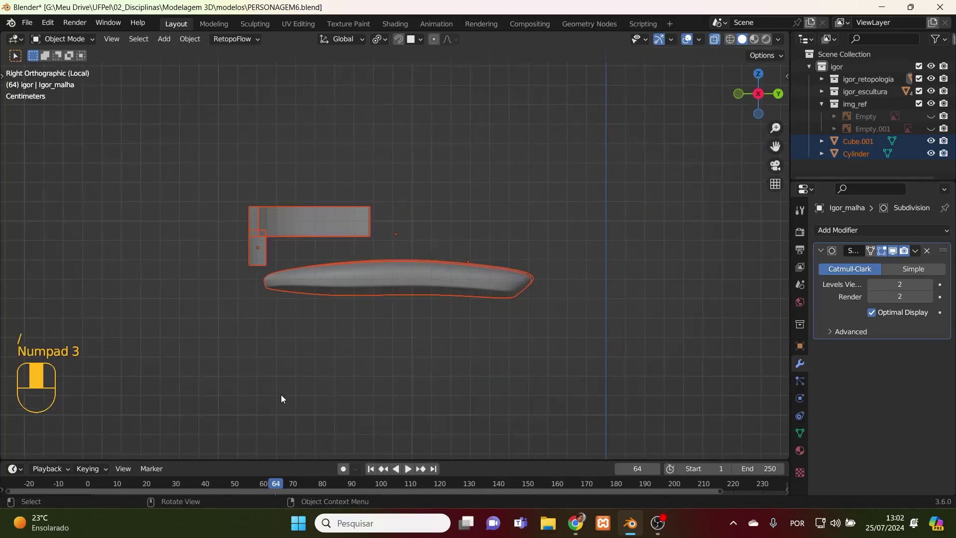
scroll(291, 393, up, 5)
shift+middle_drag(291, 393, 465, 390)
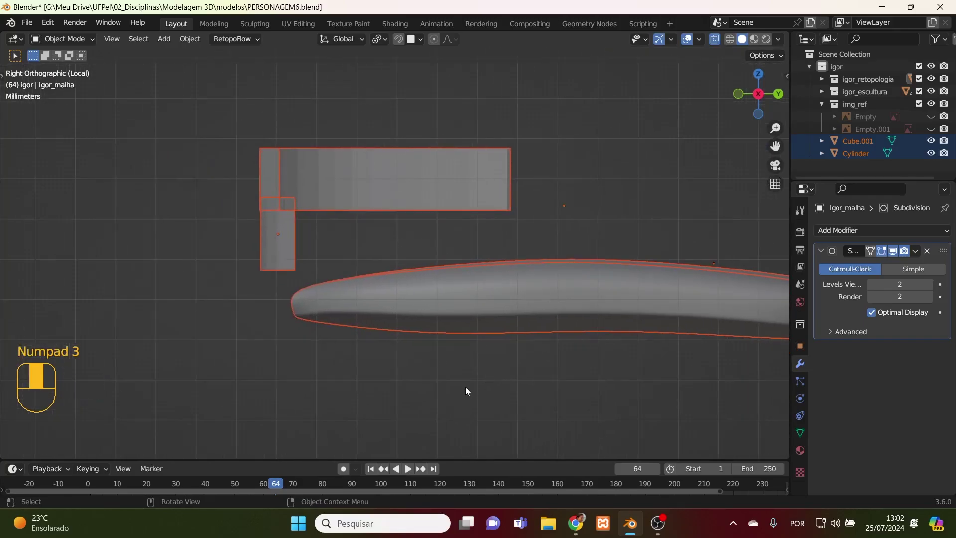
- Turn off X-ray and scale the tooth block's whole mesh uniformly to about 0.864 in Edit Mode
key(alt+z)
click(312, 246)
click(291, 251)
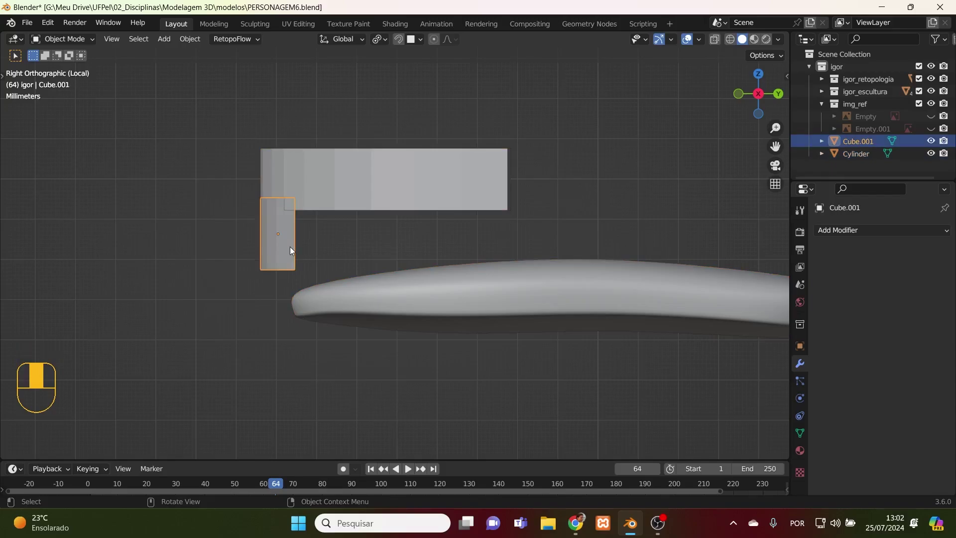
key(KP_1)
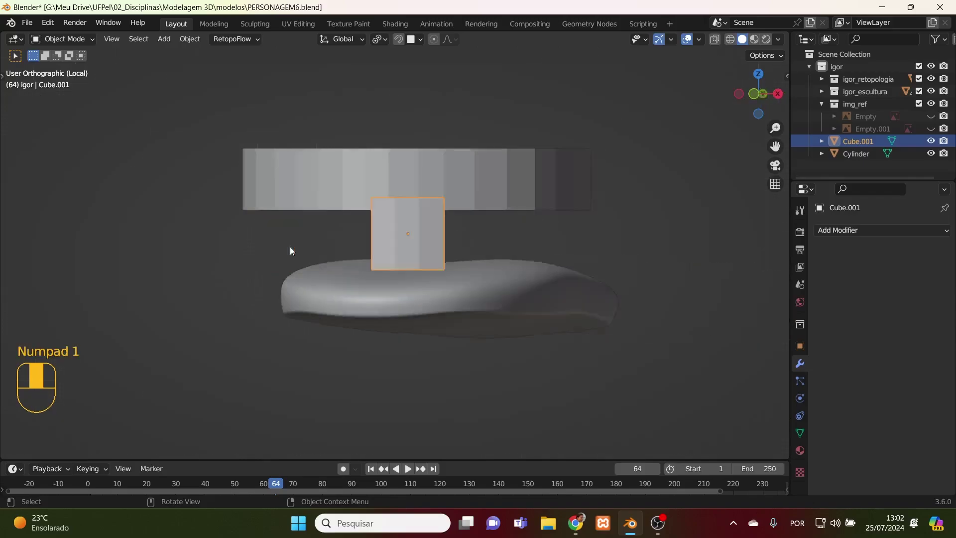
click(524, 261)
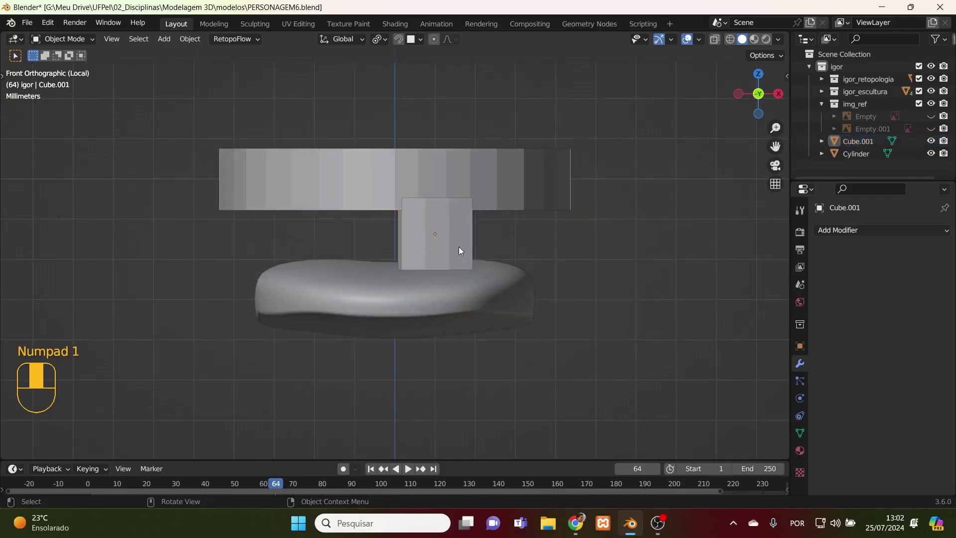
click(459, 247)
key(Tab)
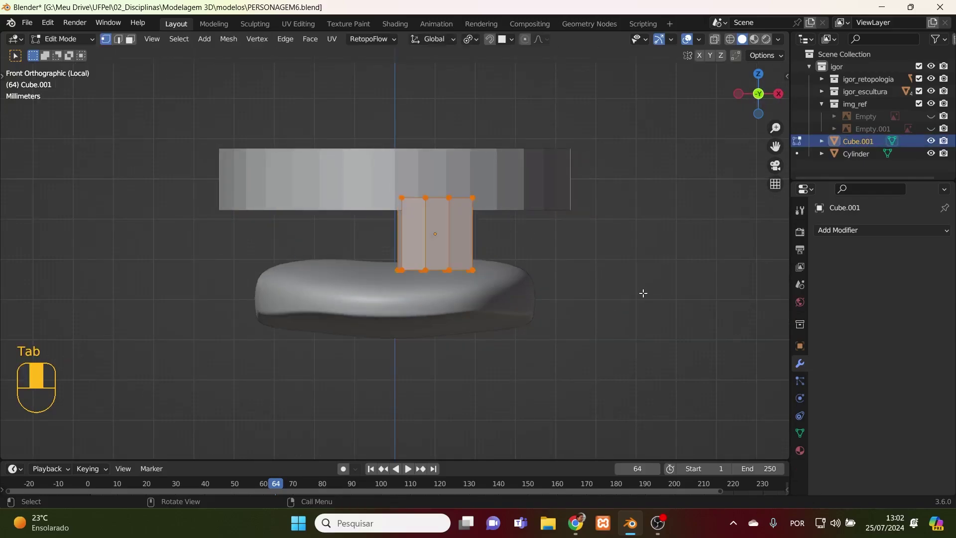
key(s)
click(615, 279)
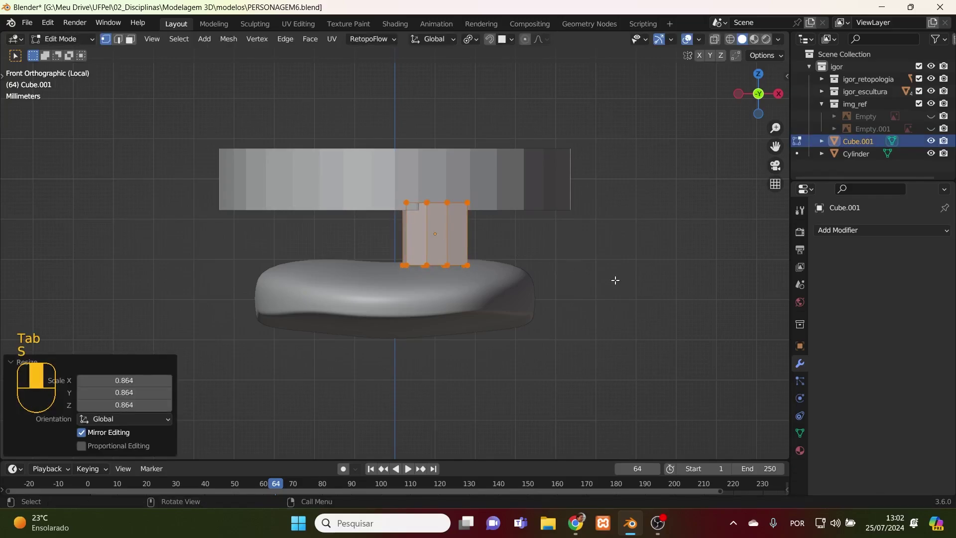
- Try to narrow the tooth block's bottom vertices along the Y axis
key(KP_7)
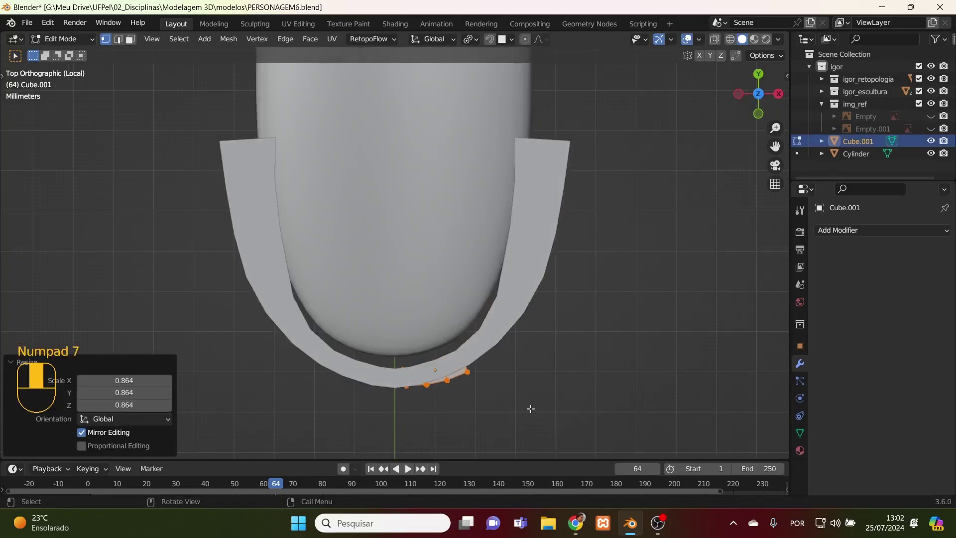
key(KP_3)
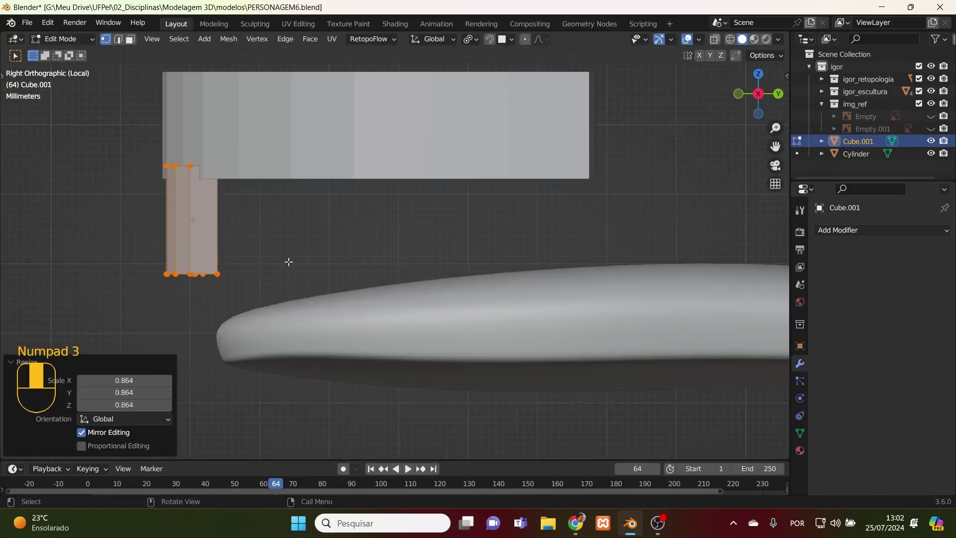
click(288, 261)
drag(286, 251, 134, 306)
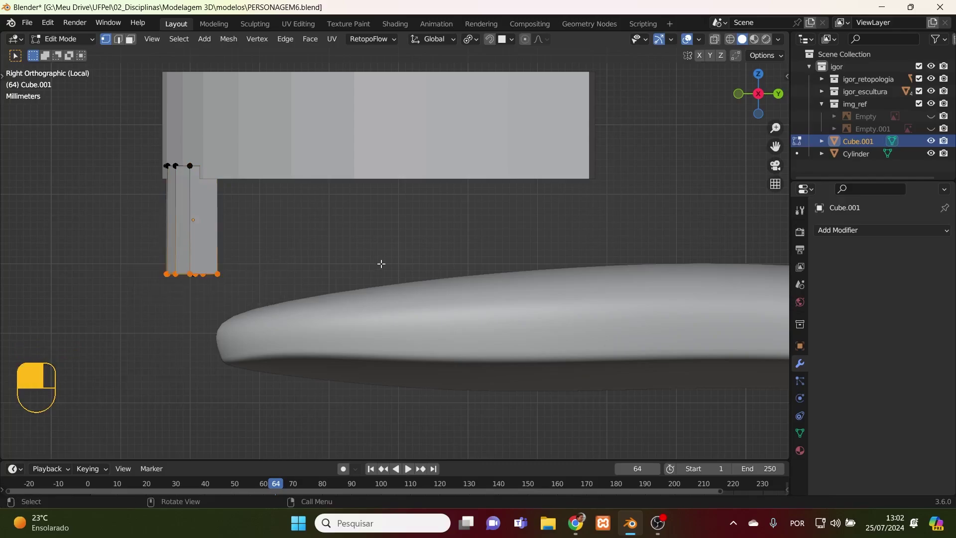
key(s)
key(y)
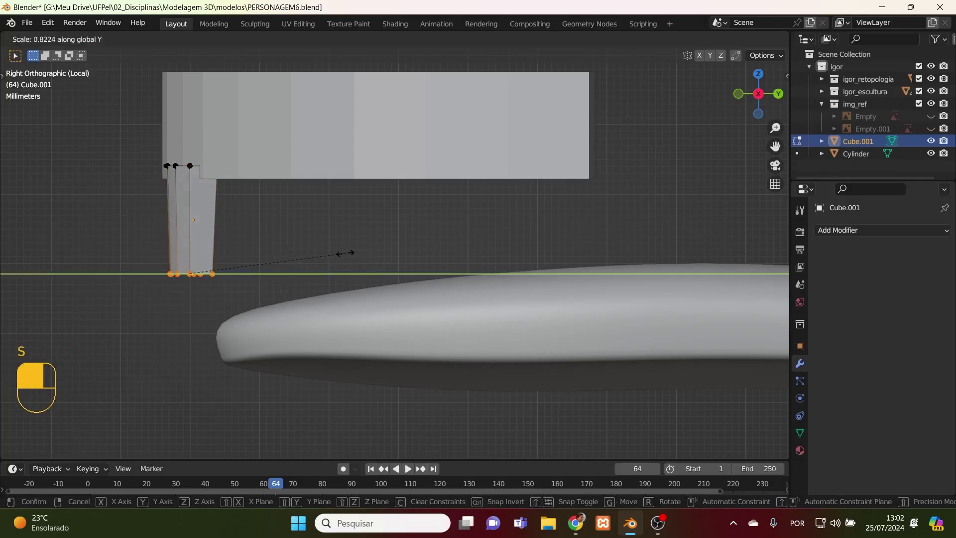
click(321, 260)
key(ctrl+z)
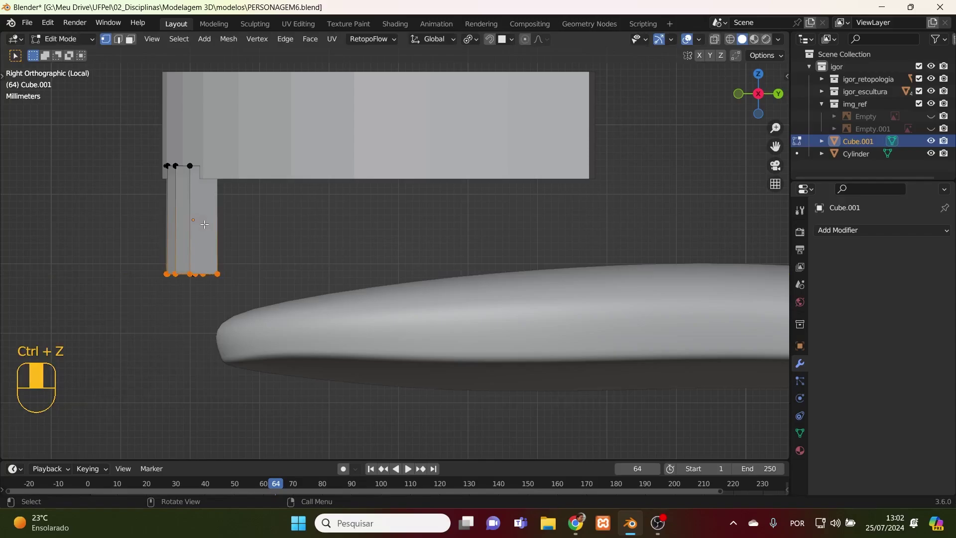
- Add one horizontal loop cut midway up the tooth block and scale its bottom vertices to about 0.734 along Y
key(ctrl+r)
click(204, 226)
click(204, 225)
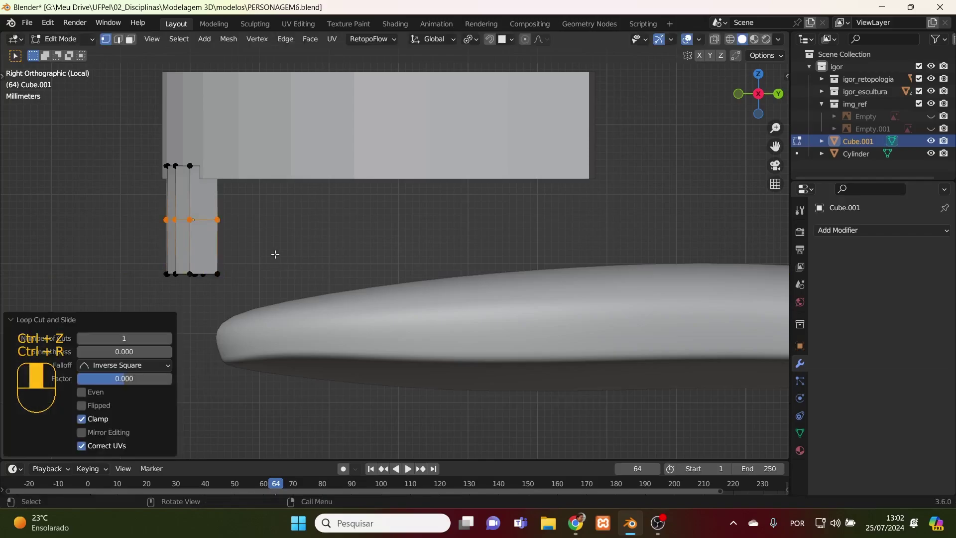
drag(272, 252, 131, 306)
key(s)
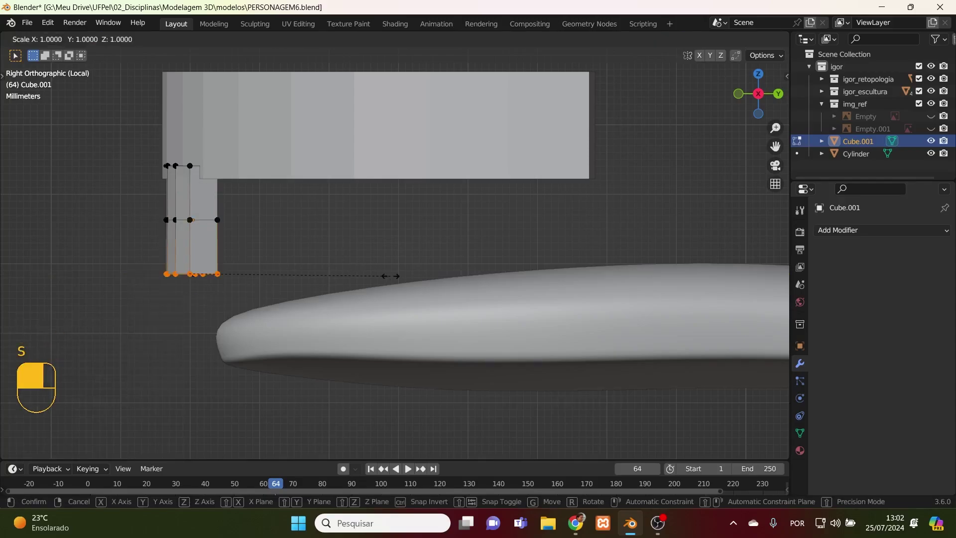
key(y)
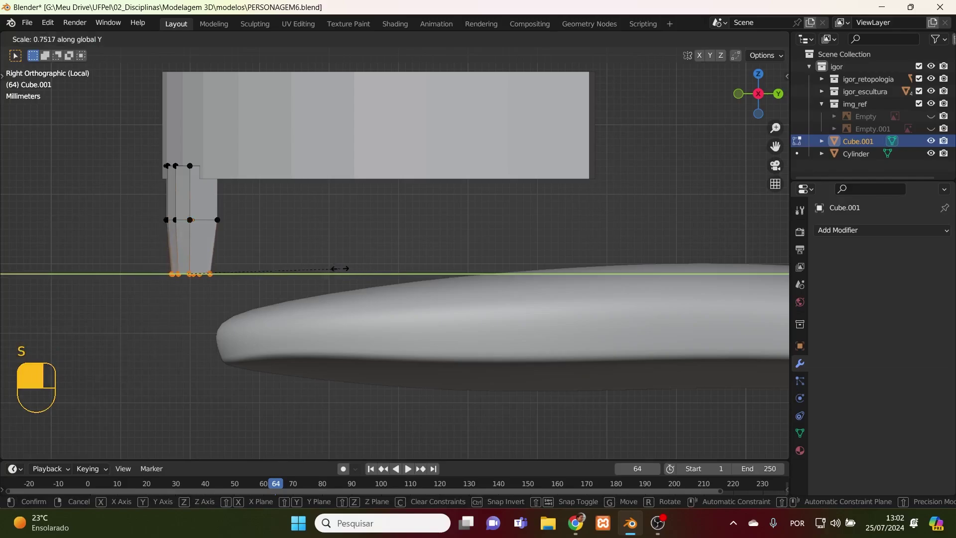
click(337, 268)
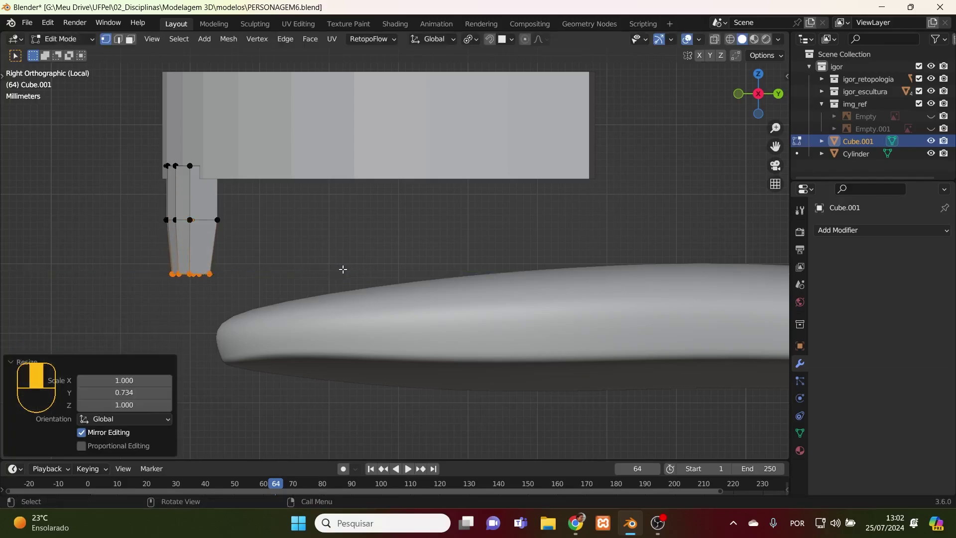
- Rotate the tooth block's bottom vertices about -3.66° in top view with X-ray on
key(KP_7)
scroll(519, 370, down, 2)
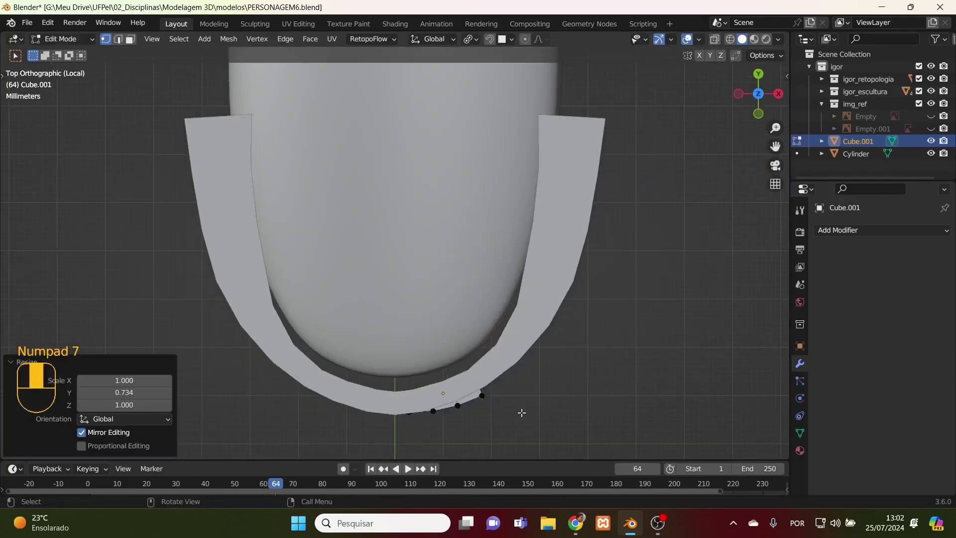
key(alt+z)
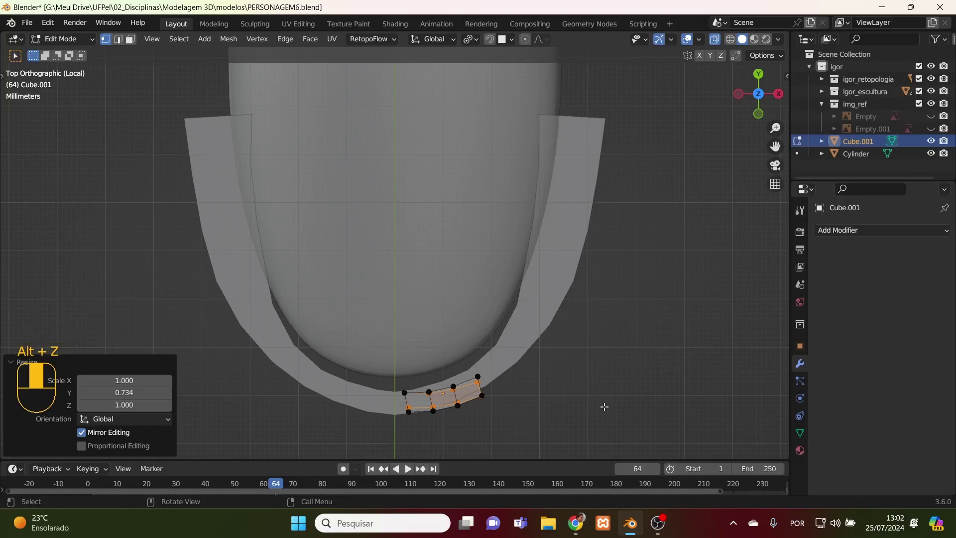
key(r)
click(576, 351)
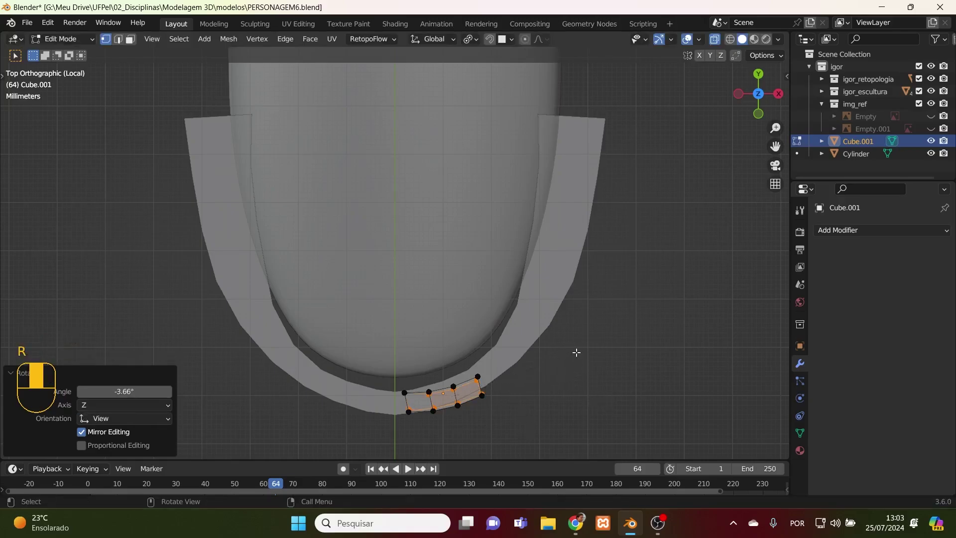
- Rotate the whole tooth block about -6.35° in top view and move it onto the curved gum band in Object Mode
key(Tab)
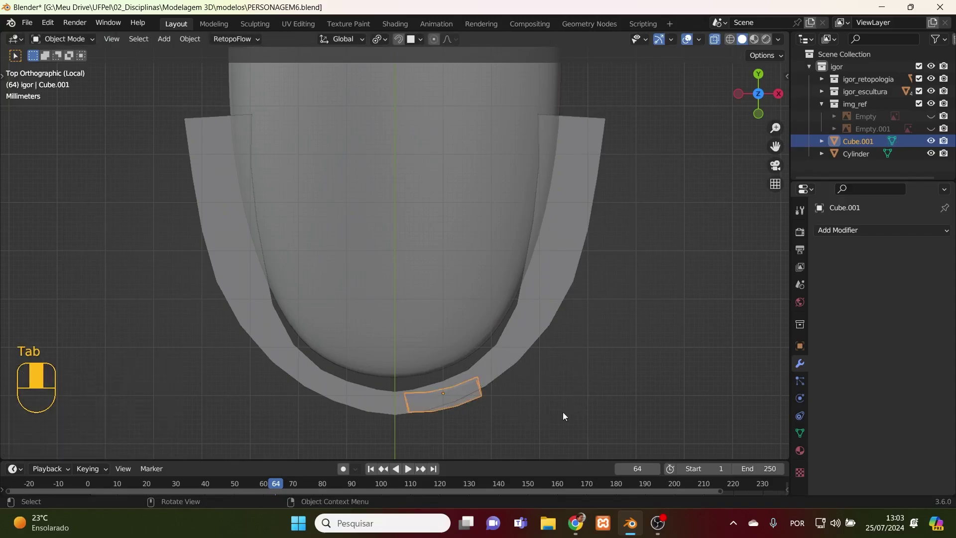
key(r)
click(592, 389)
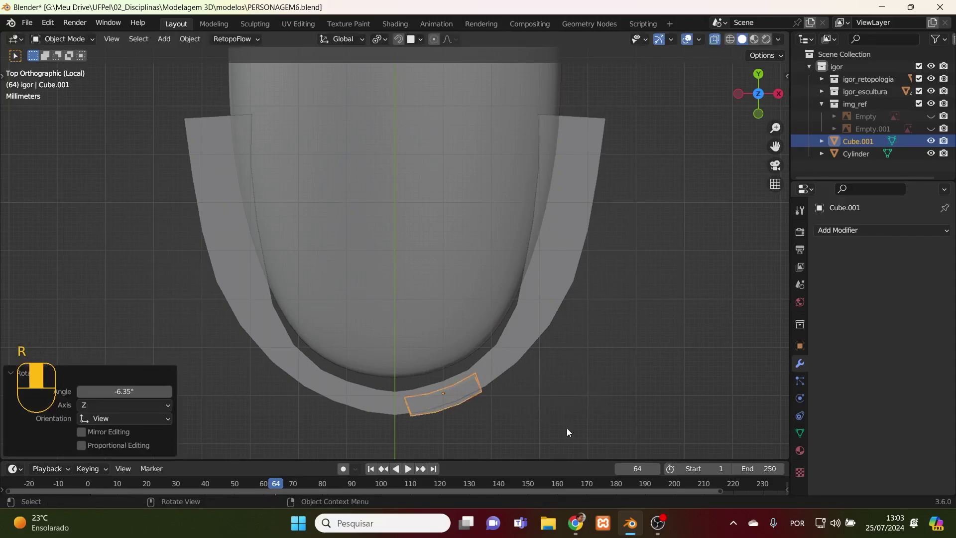
key(g)
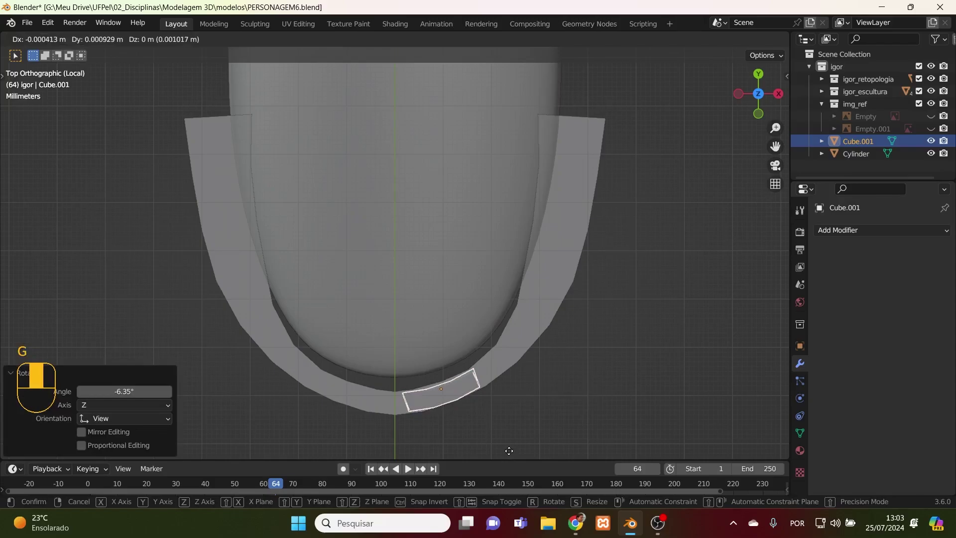
click(509, 450)
- Move the inner corner vertices at both ends of the tooth block inward in top view to taper its back side
key(Tab)
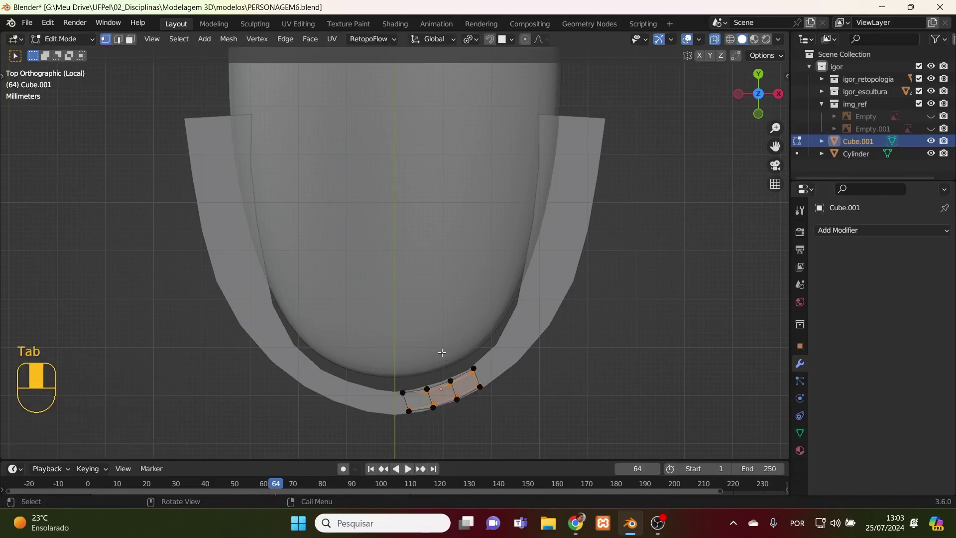
click(402, 392)
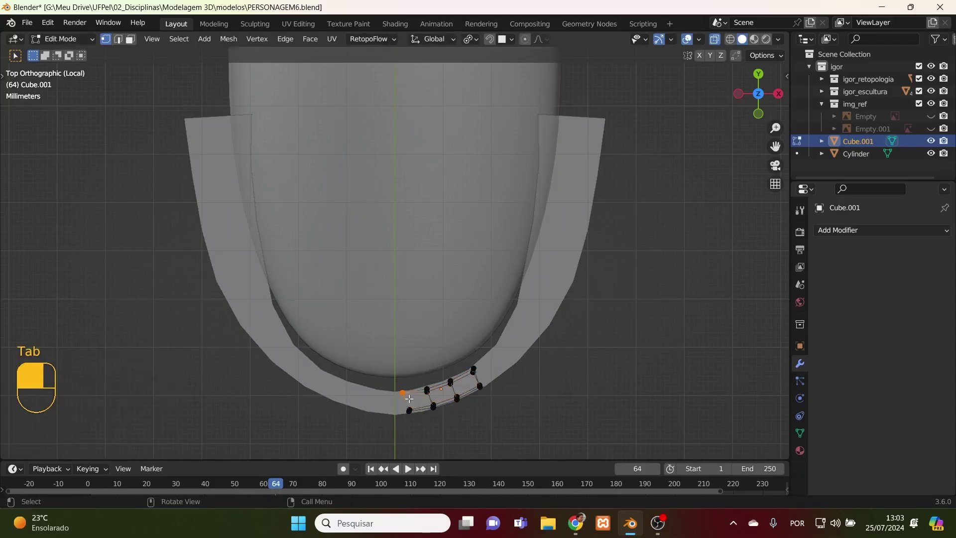
key(g)
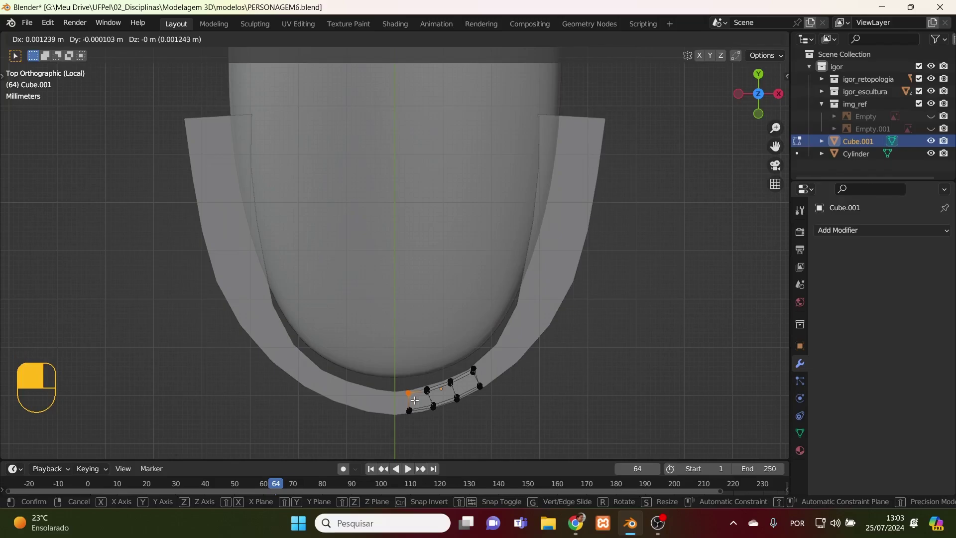
click(414, 400)
click(466, 374)
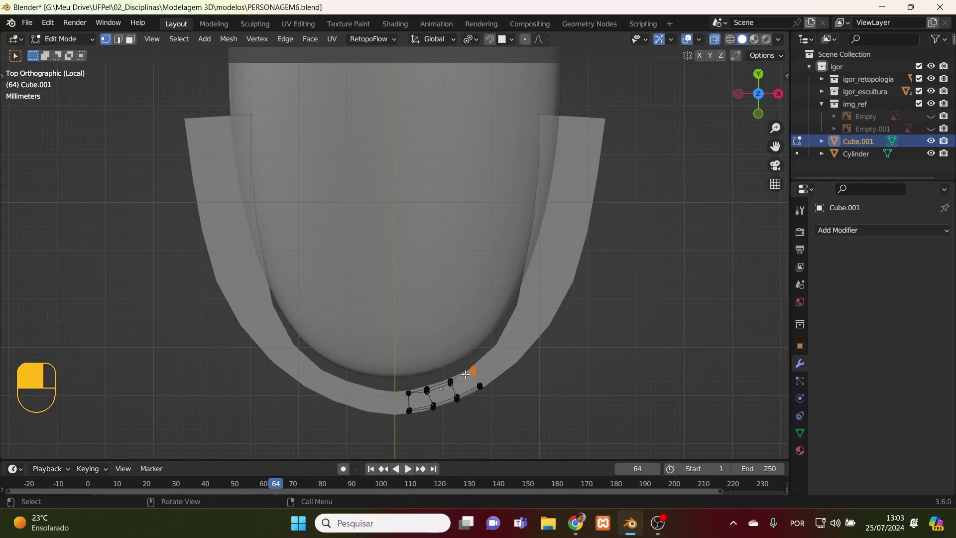
key(g)
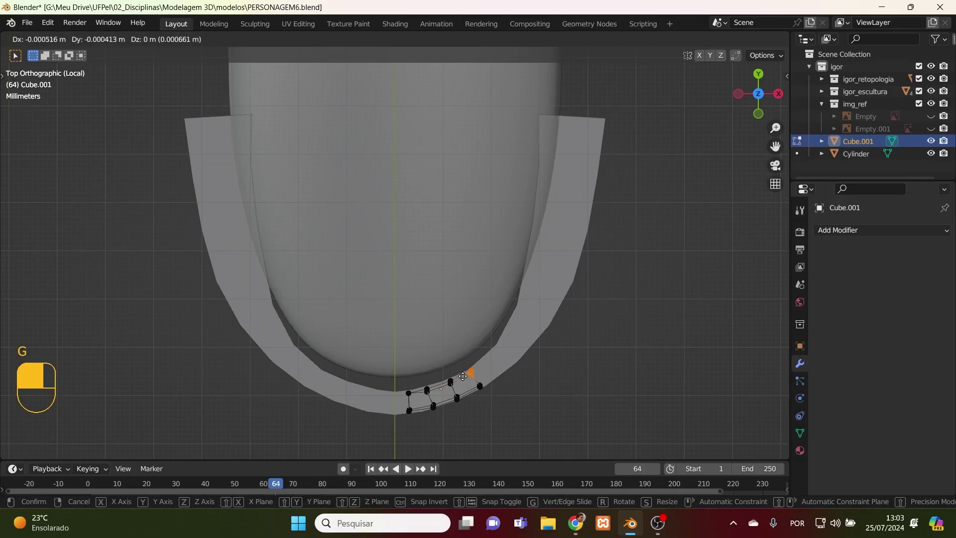
click(462, 376)
- Add a Subdivision Surface modifier with viewport level 2 to the tooth block and shade it smooth, with X-ray off
key(KP_1)
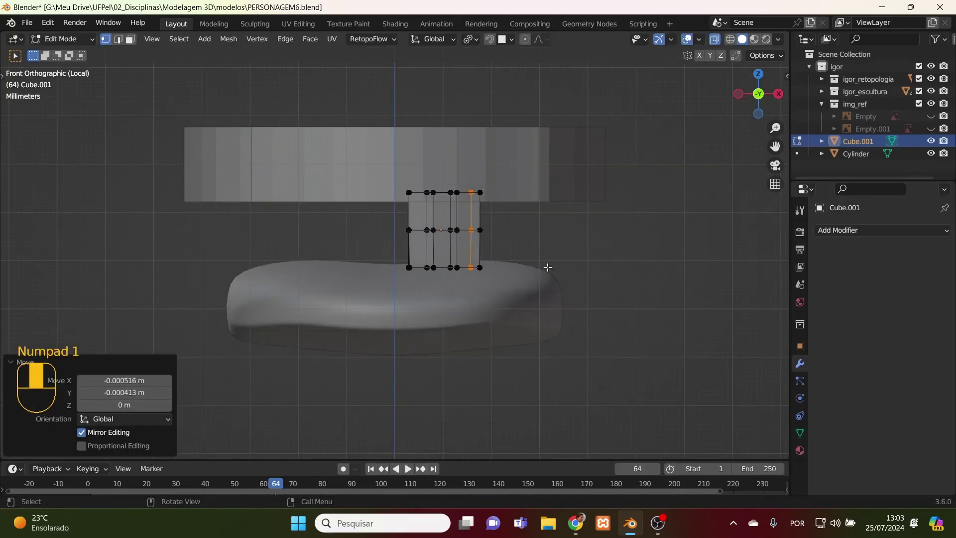
scroll(547, 268, up, 3)
key(Tab)
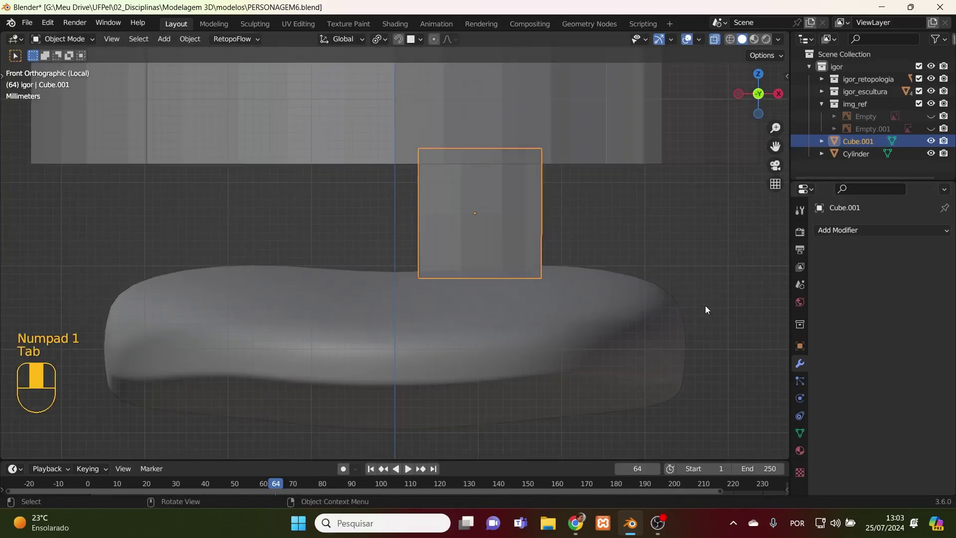
key(alt+z)
click(880, 228)
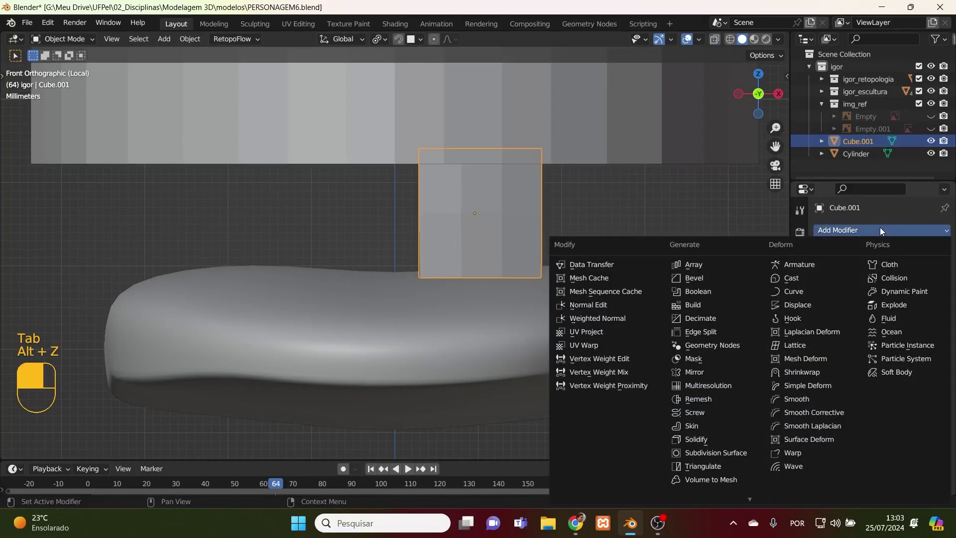
click(715, 453)
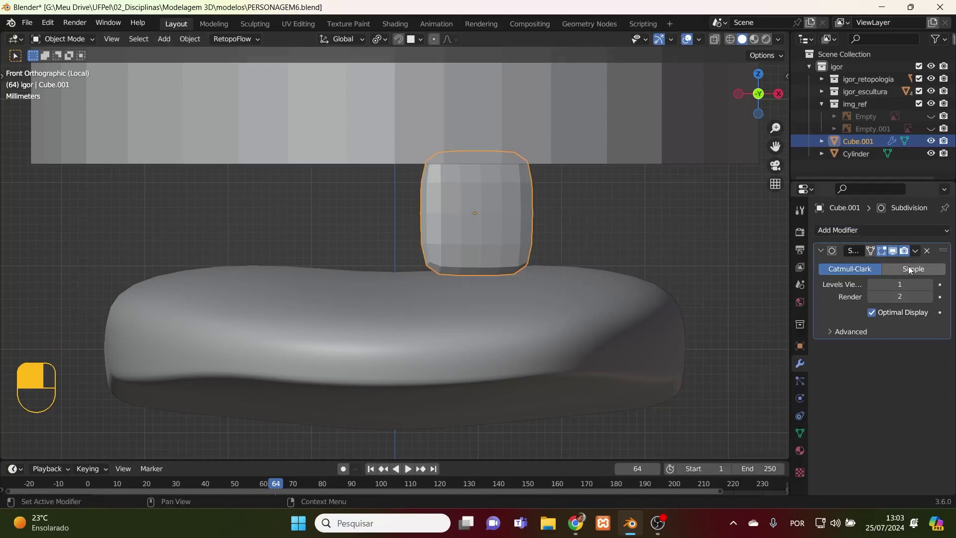
click(927, 283)
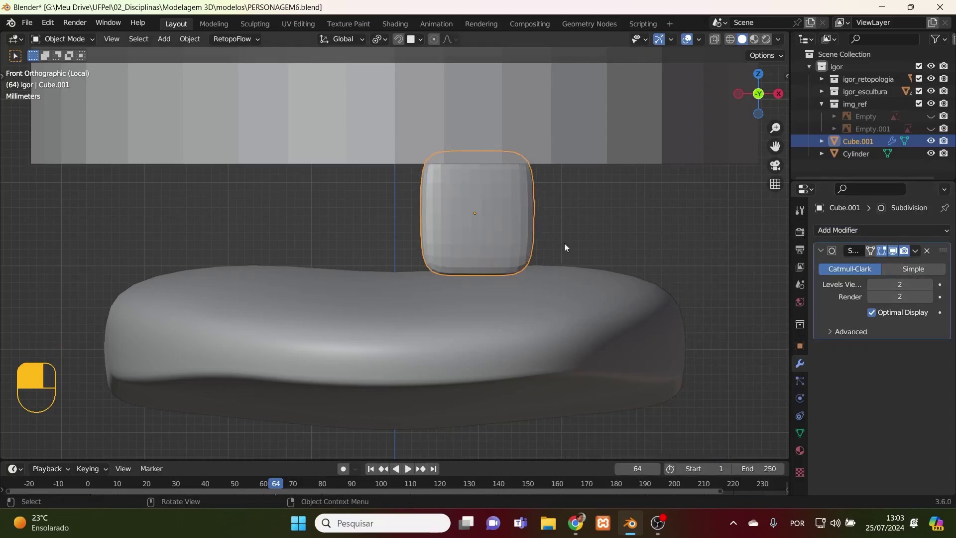
right_click(500, 230)
click(493, 232)
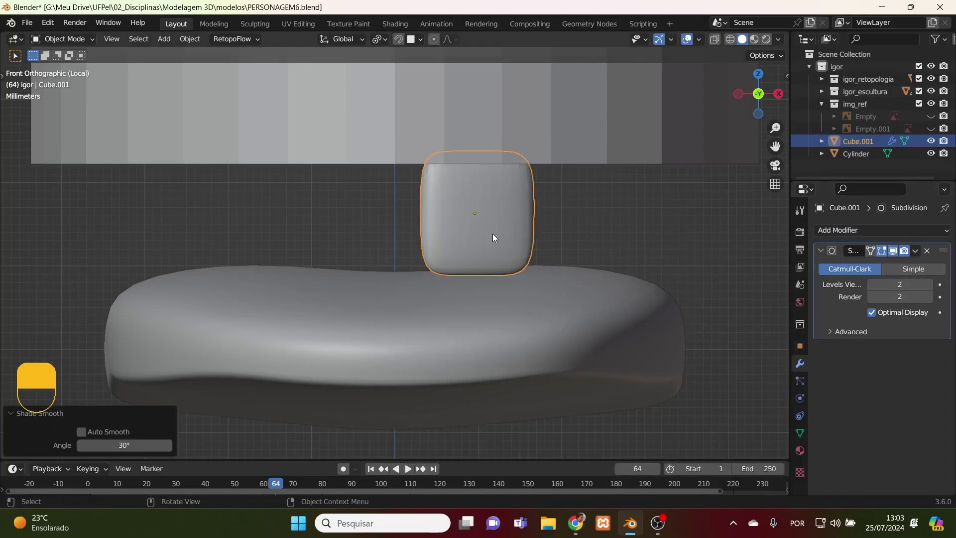
- Move the tooth about -0.003 m along X and 0.0006 m along Z in front view, placing it beside the centre line
key(KP_1)
key(g)
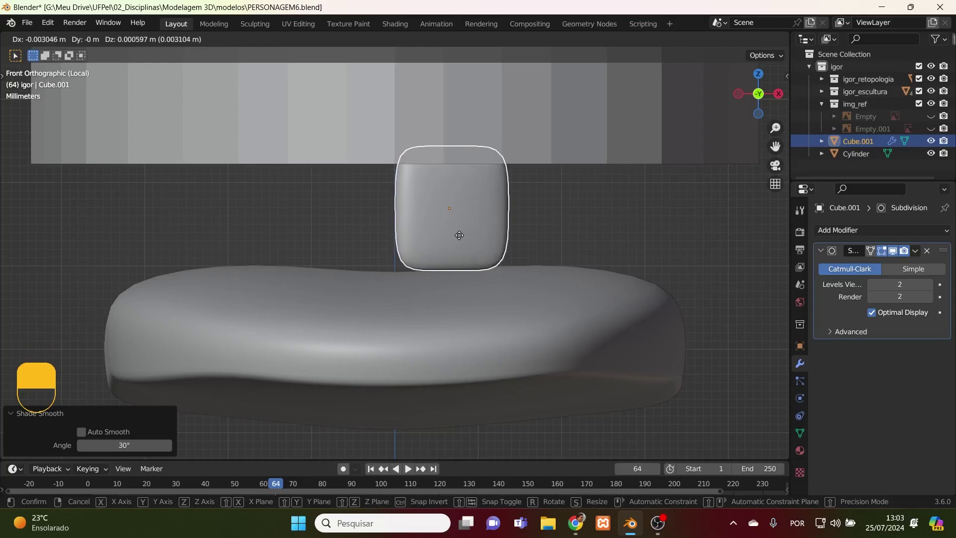
click(459, 235)
- Turn on X-ray and move the tooth's middle vertices about 0.00065 m toward the front of the gum band in top view
key(KP_7)
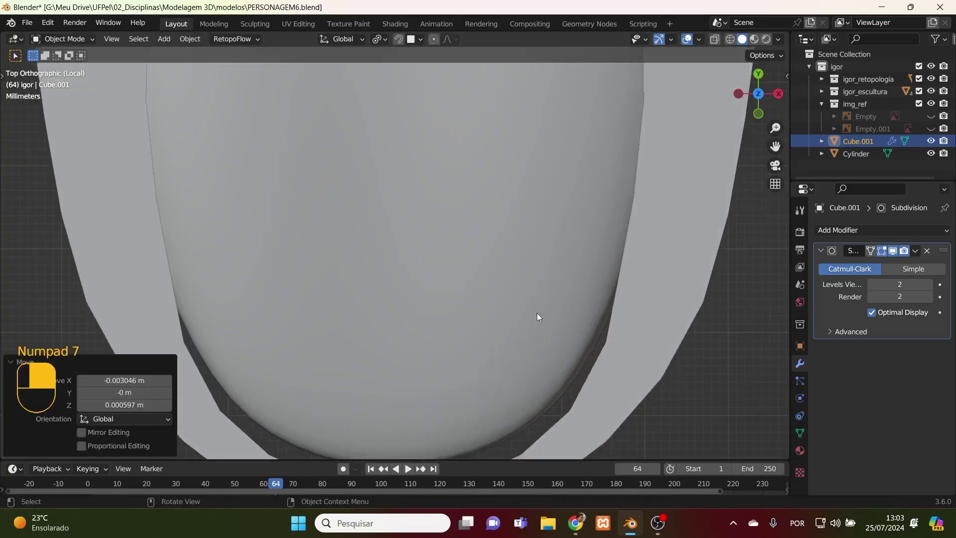
key(alt+z)
scroll(572, 375, down, 4)
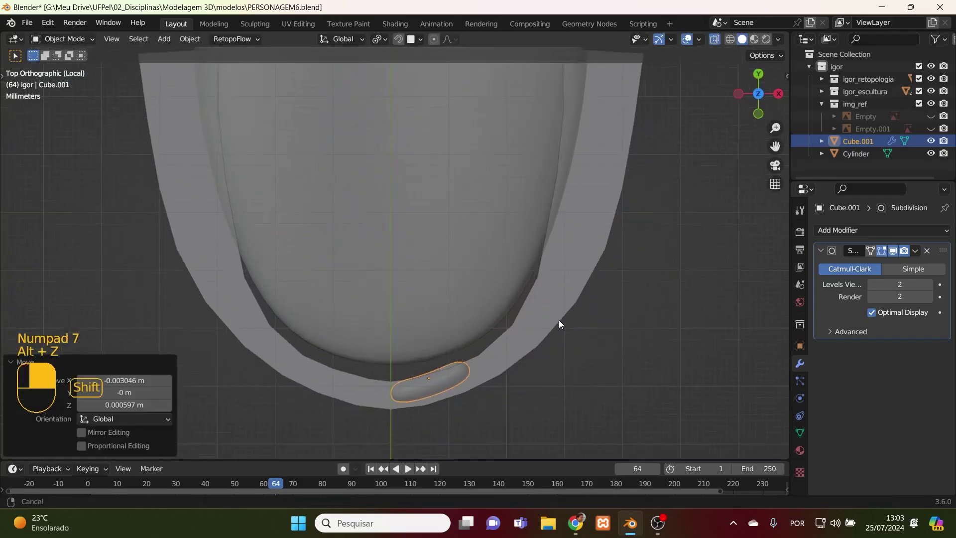
scroll(500, 354, up, 3)
key(Tab)
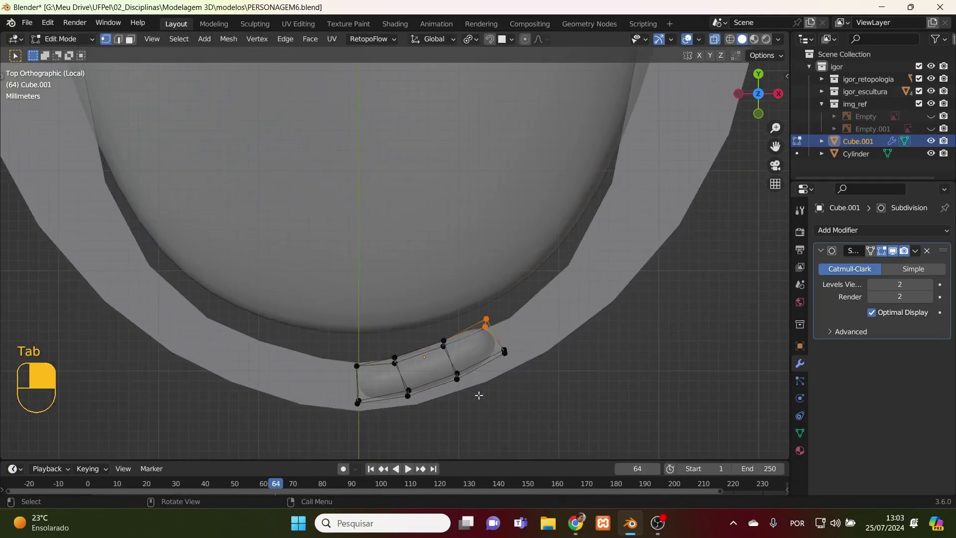
key(b)
drag(483, 403, 388, 339)
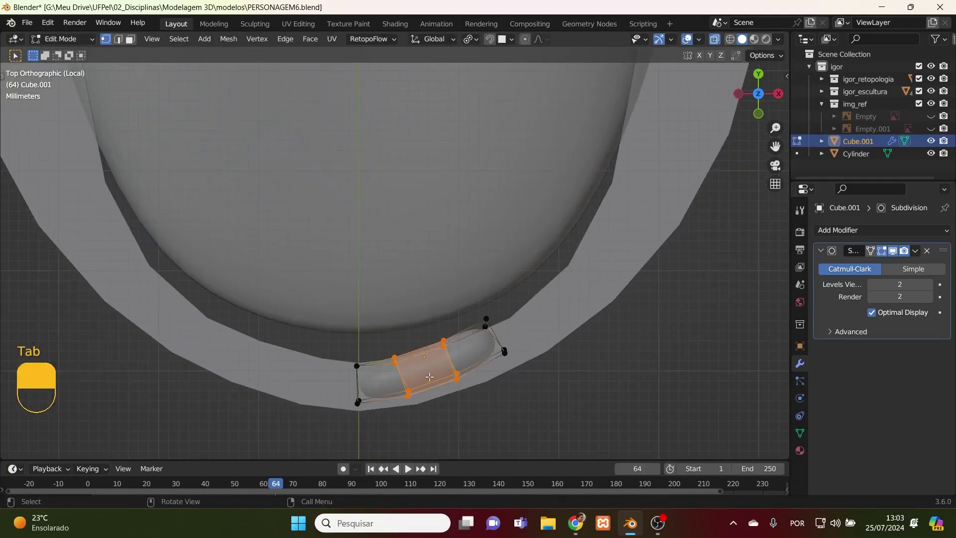
key(g)
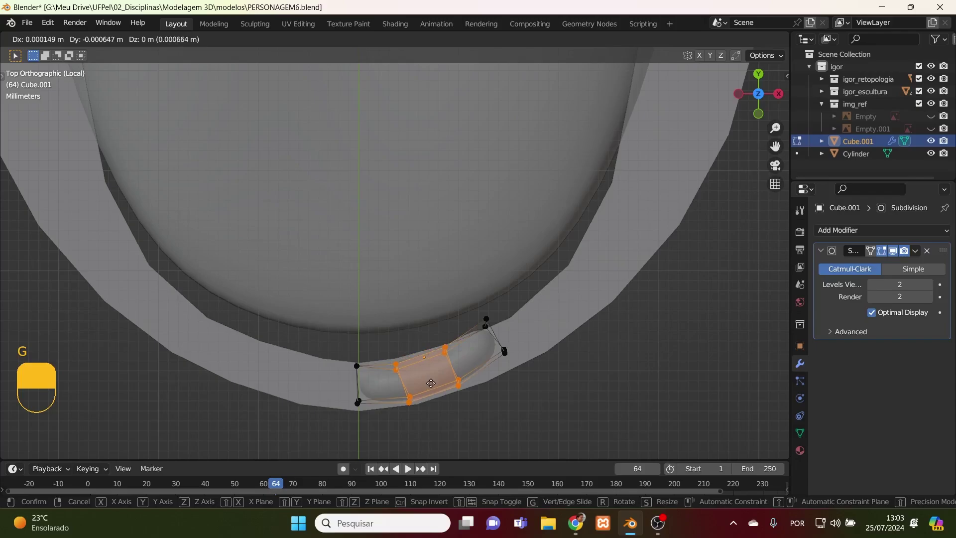
click(431, 383)
- Move the vertices at the tooth's outer end about 0.0001 m along X and -0.00085 m along Y
drag(483, 313, 527, 383)
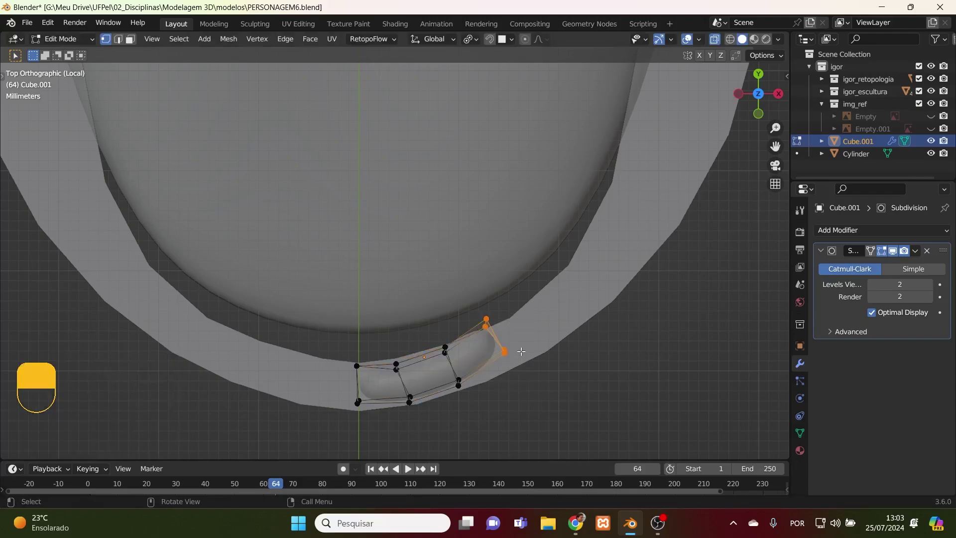
key(g)
click(469, 354)
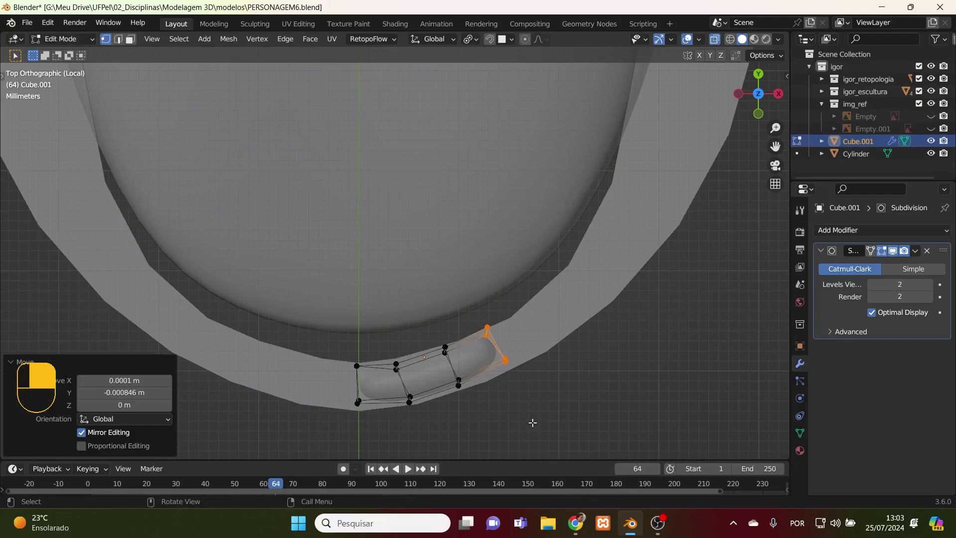
- Move the front vertices at the tooth's mid-height about -0.001 m along Y in side view to bulge its front face
key(KP_1)
key(KP_3)
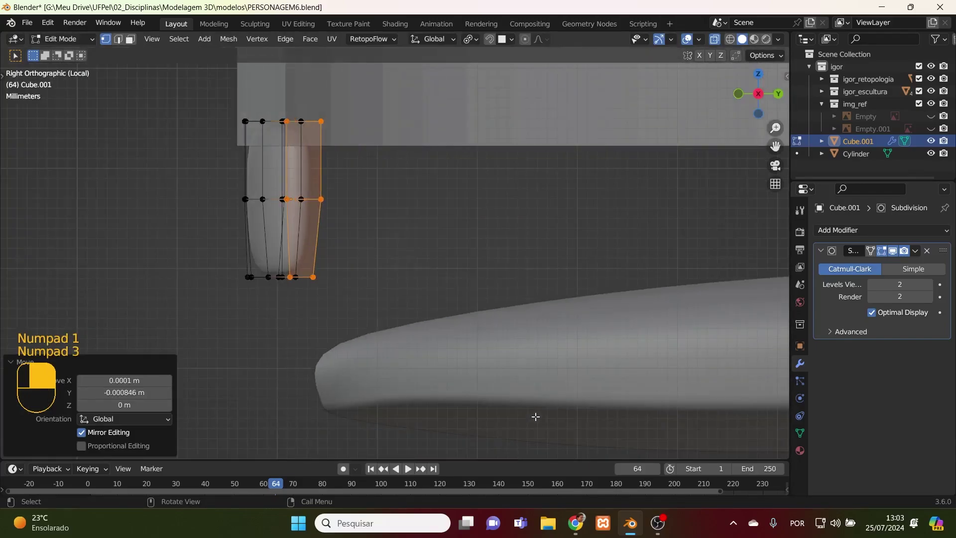
drag(202, 168, 269, 212)
key(g)
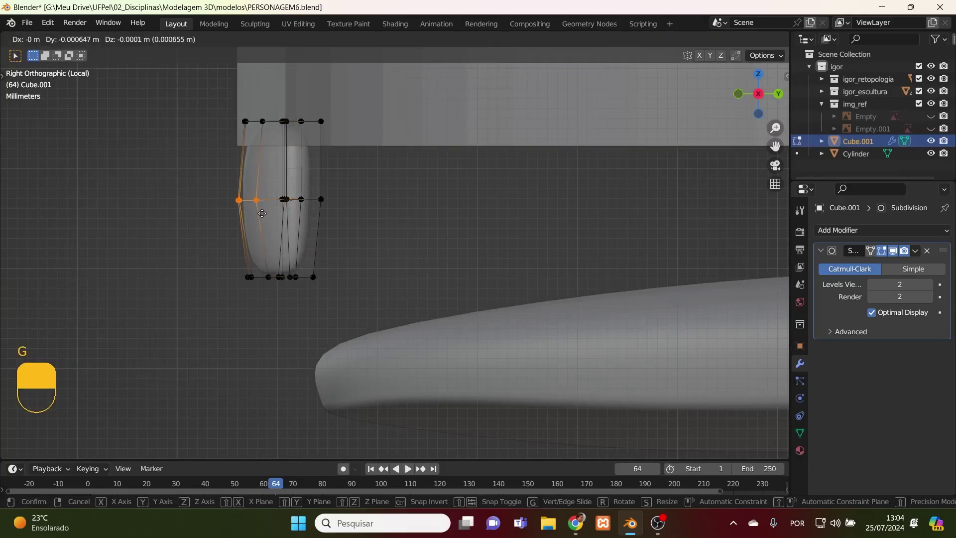
click(256, 215)
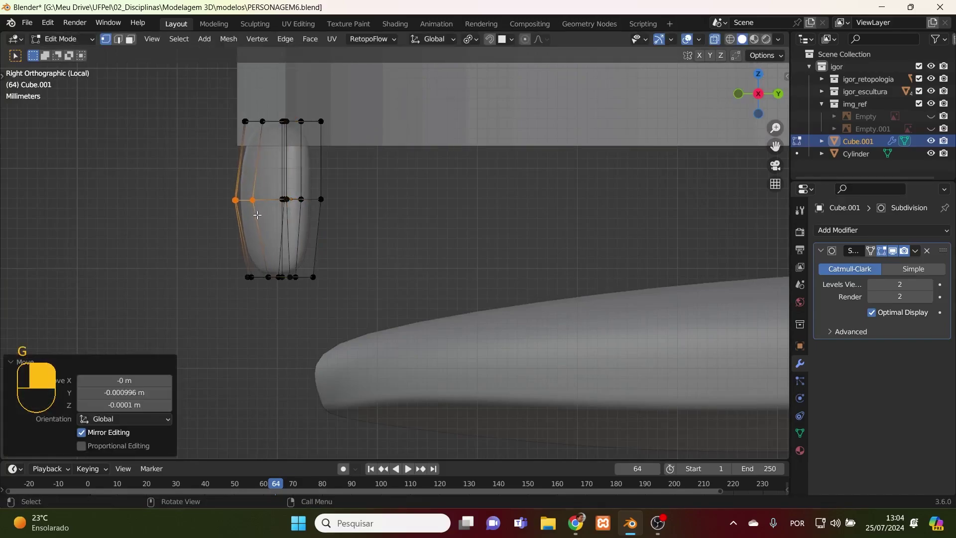
- Add one centred loop cut around the tooth's sides, top and bottom, midway between its front and back faces
middle_drag(257, 215, 411, 200)
key(ctrl+r)
click(411, 199)
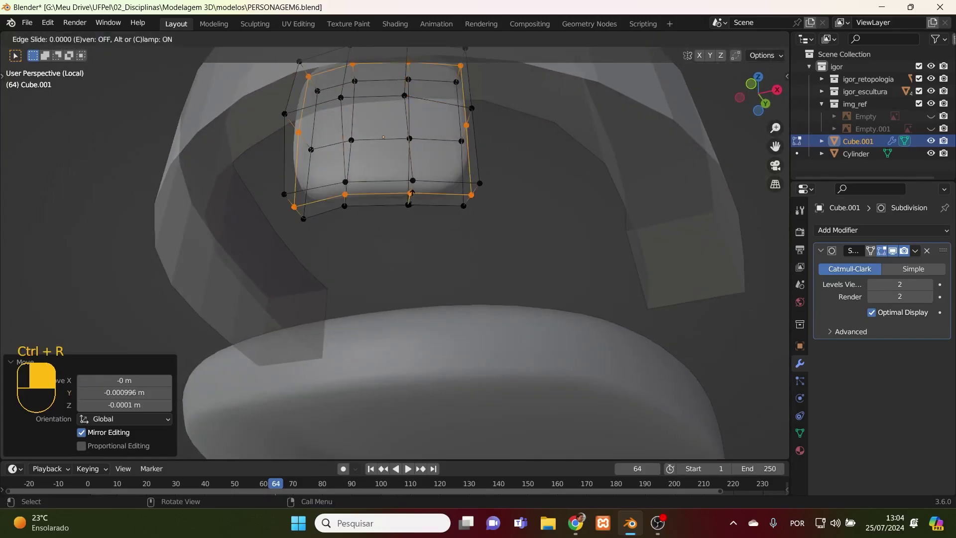
click(411, 199)
- Lower the two central vertices of the new loop on the tooth's bottom by about 0.00055 m along Z
key(KP_1)
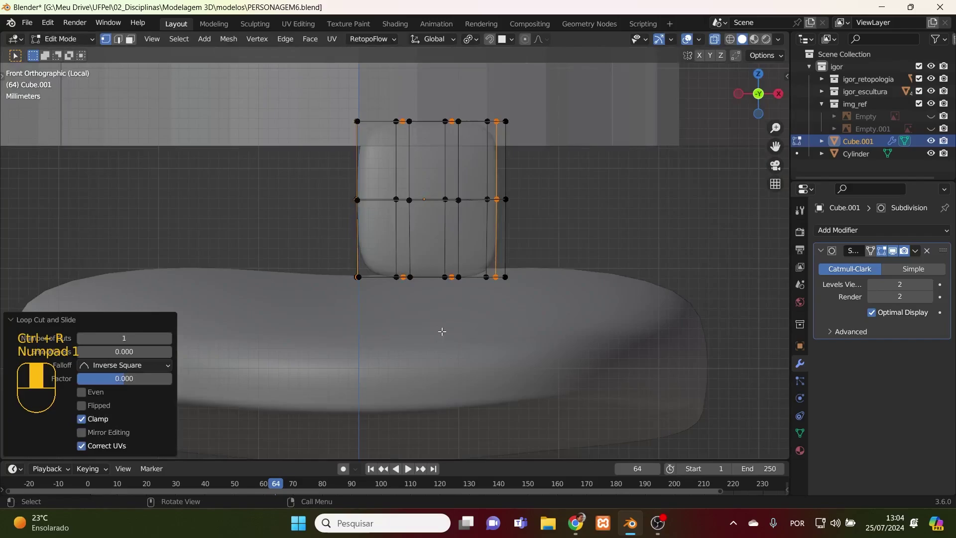
middle_drag(473, 339, 450, 205)
click(424, 160)
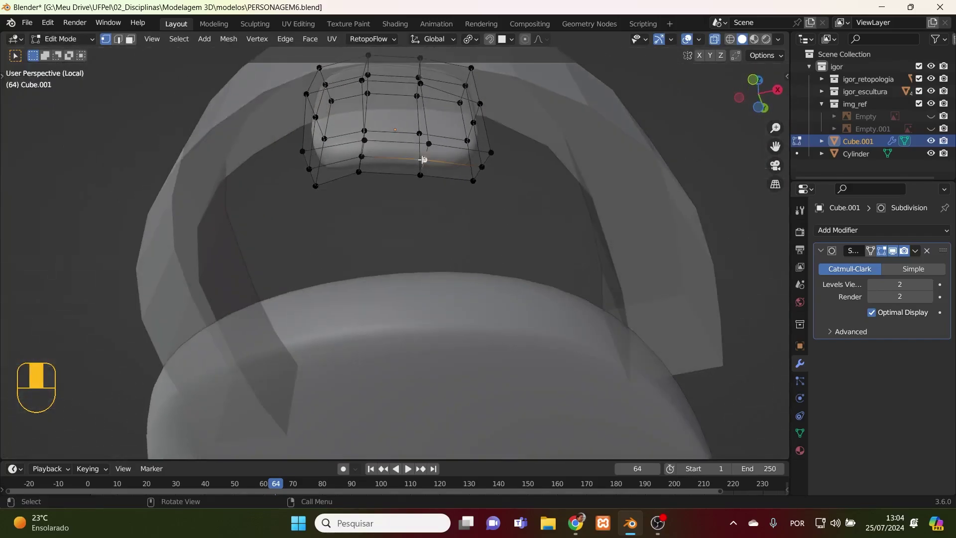
shift+click(361, 156)
key(KP_1)
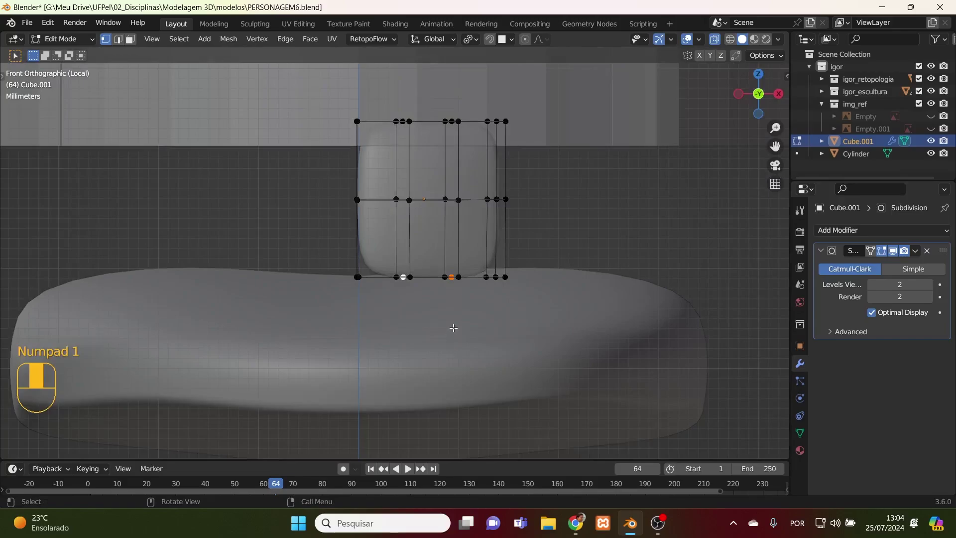
key(g)
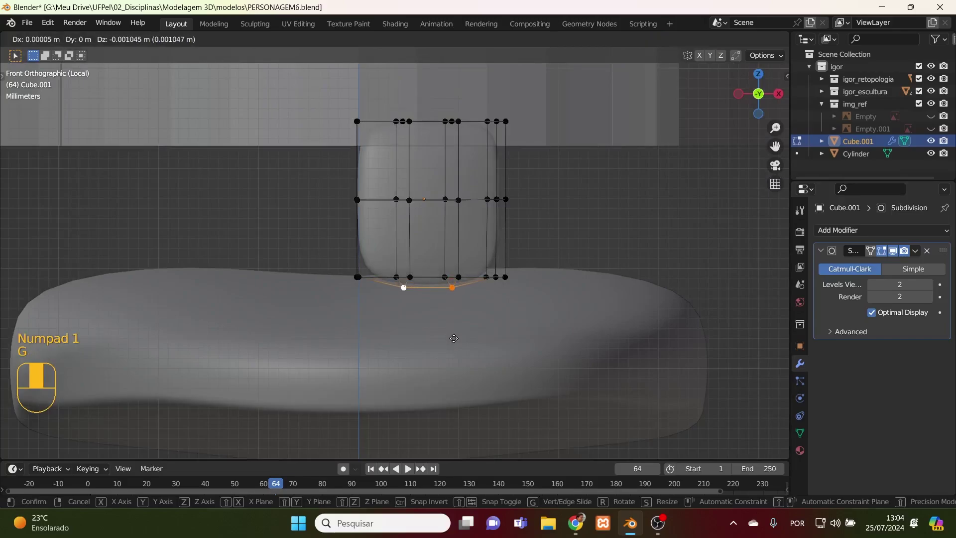
click(453, 333)
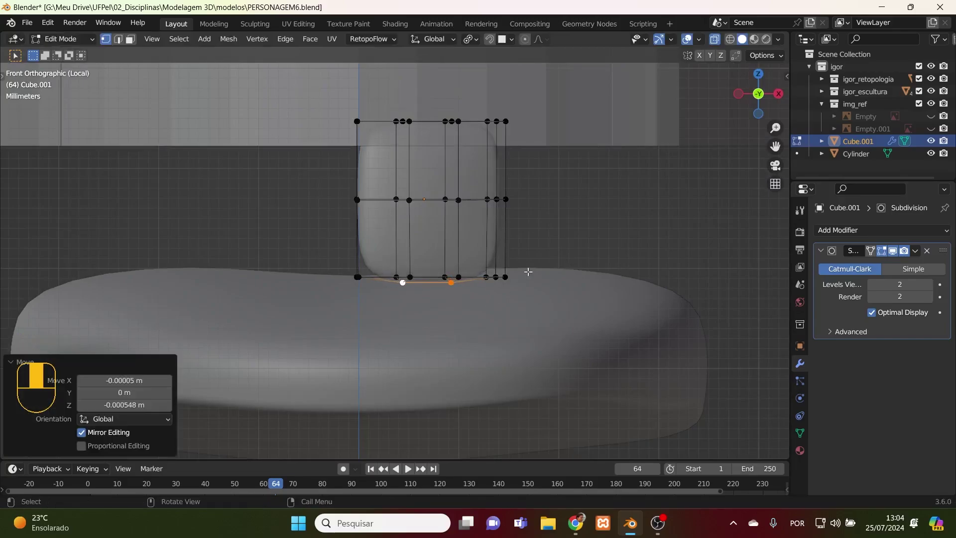
- Scale the tooth's top vertices uniformly to about 0.814 and return to Object Mode in top view
drag(549, 94, 334, 145)
key(s)
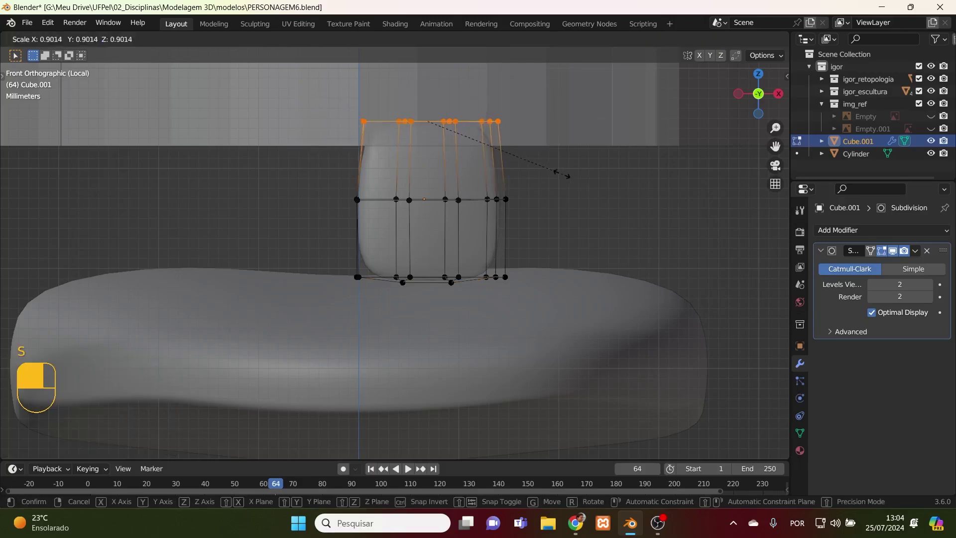
click(550, 168)
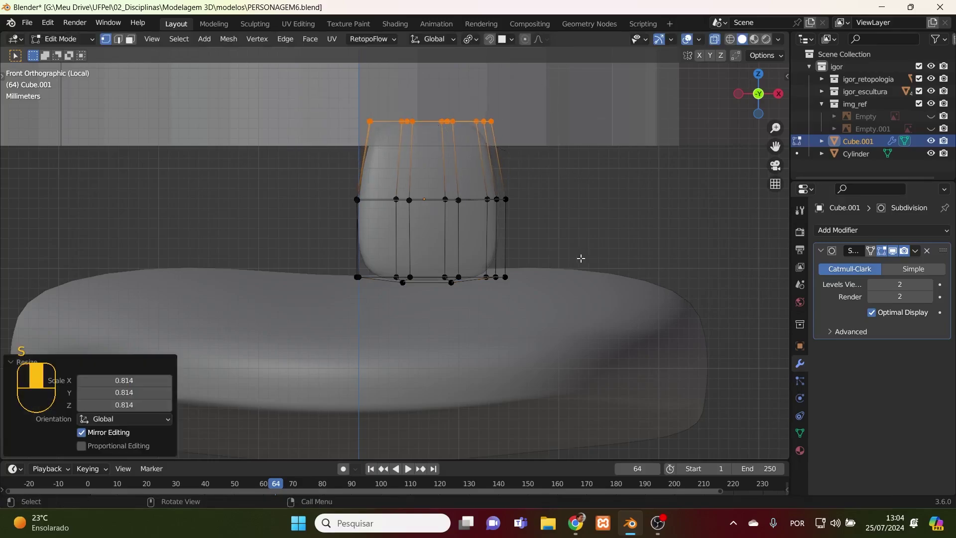
key(KP_1)
key(Tab)
scroll(534, 244, down, 3)
key(KP_4)
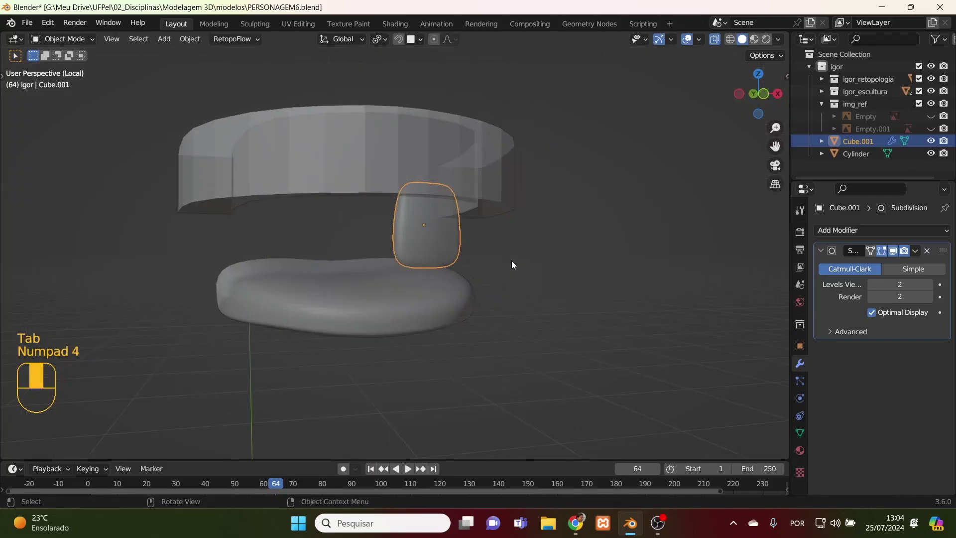
key(KP_7)
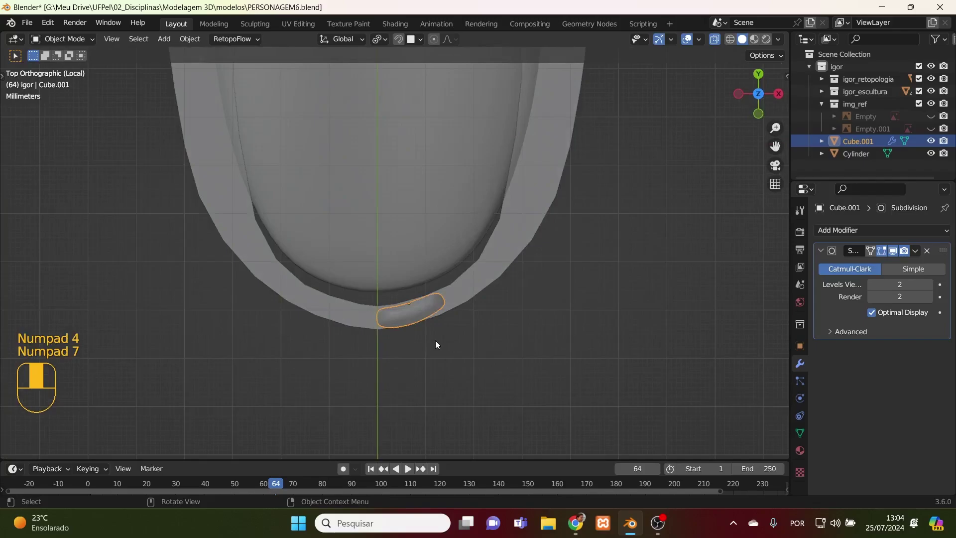
- Rotate the tooth about 2° in top view to align it with the curve of the gum band
scroll(435, 340, up, 5)
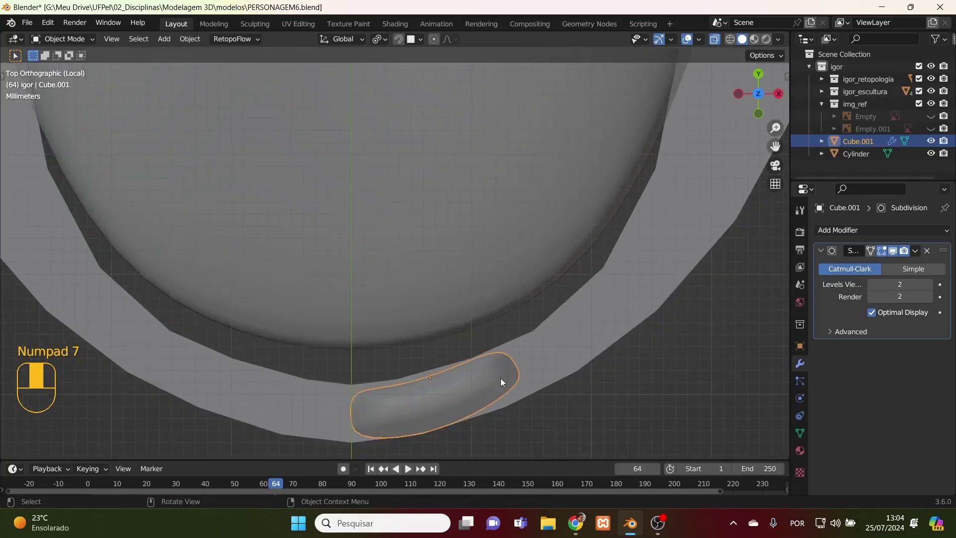
key(r)
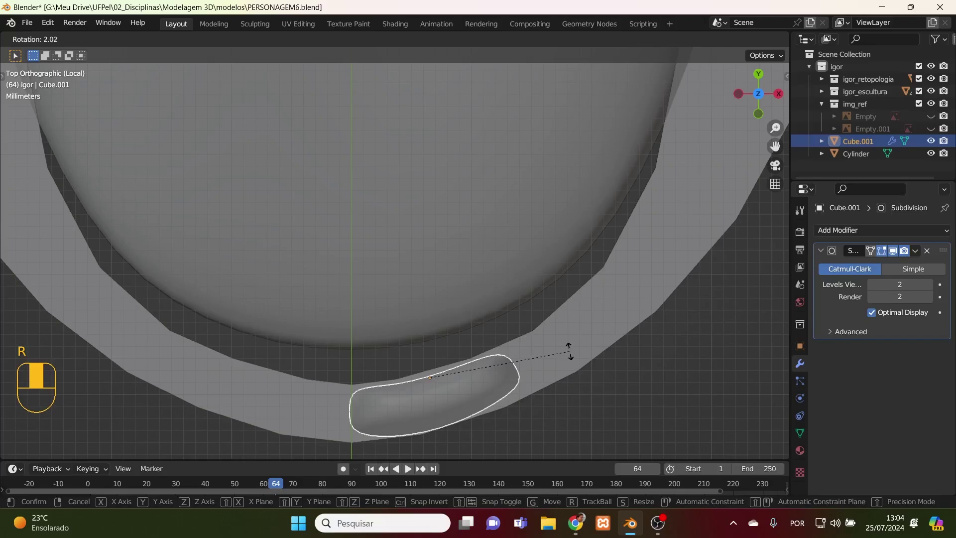
click(570, 350)
- Duplicate the tooth in top view, offsetting the copy about 0.0138 m along X and 0.0045 m along Y
scroll(553, 388, down, 1)
shift+middle_drag(553, 397, 448, 432)
scroll(342, 417, down, 1)
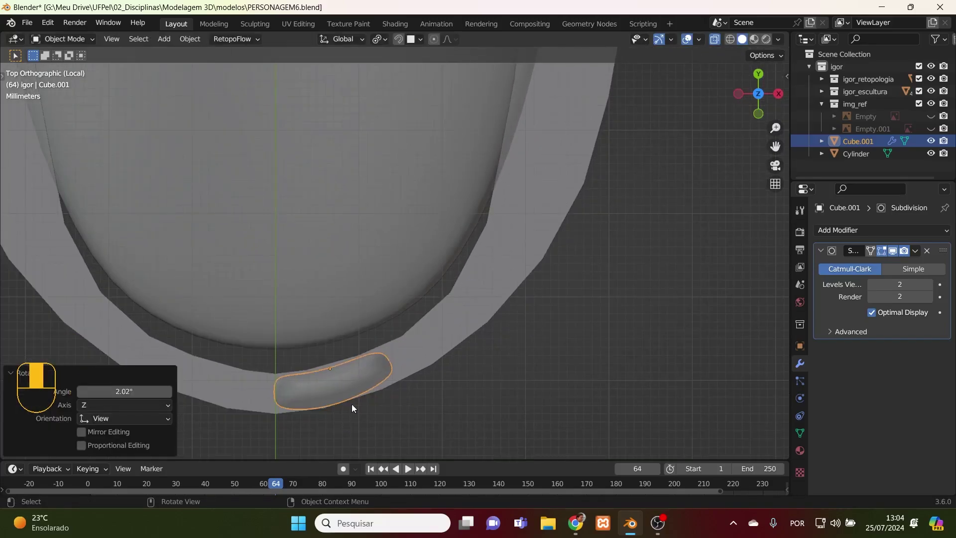
key(shift+d)
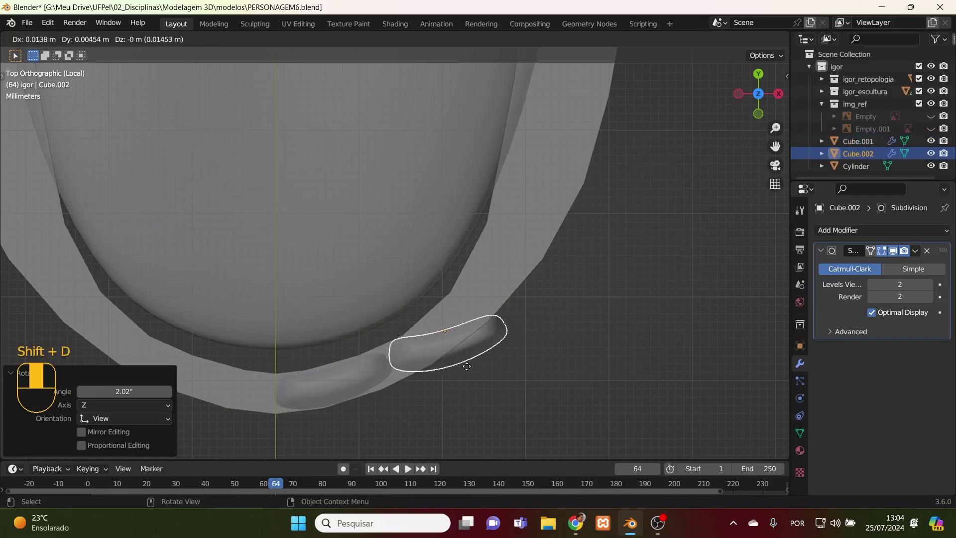
click(467, 364)
- Rotate the duplicated tooth about -24.7° and move it about -0.0017 m in X and 0.0016 m in Y onto the gum band
key(r)
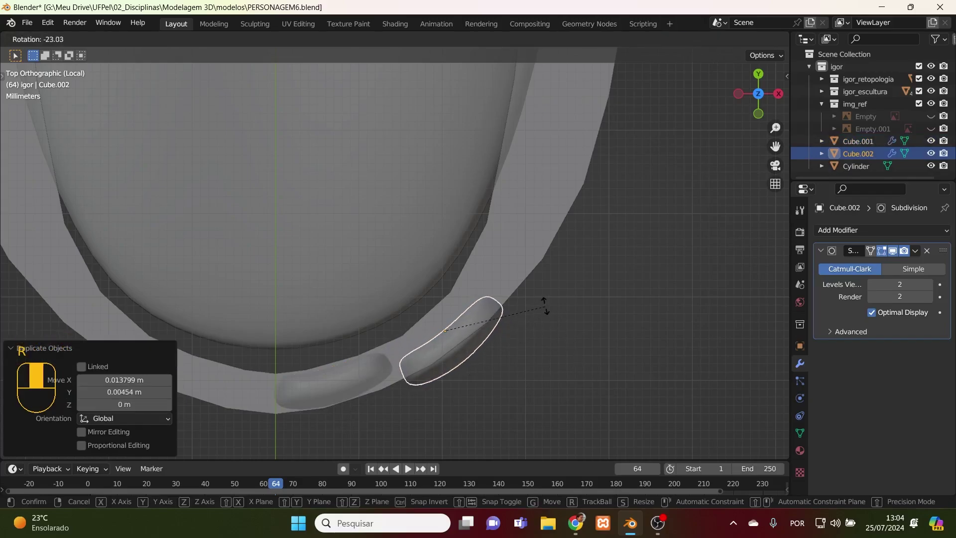
click(544, 306)
key(g)
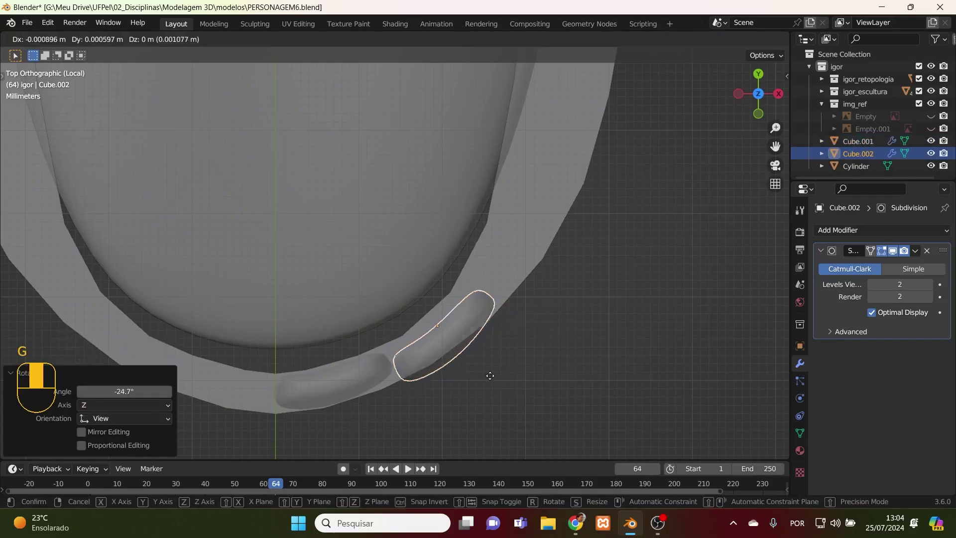
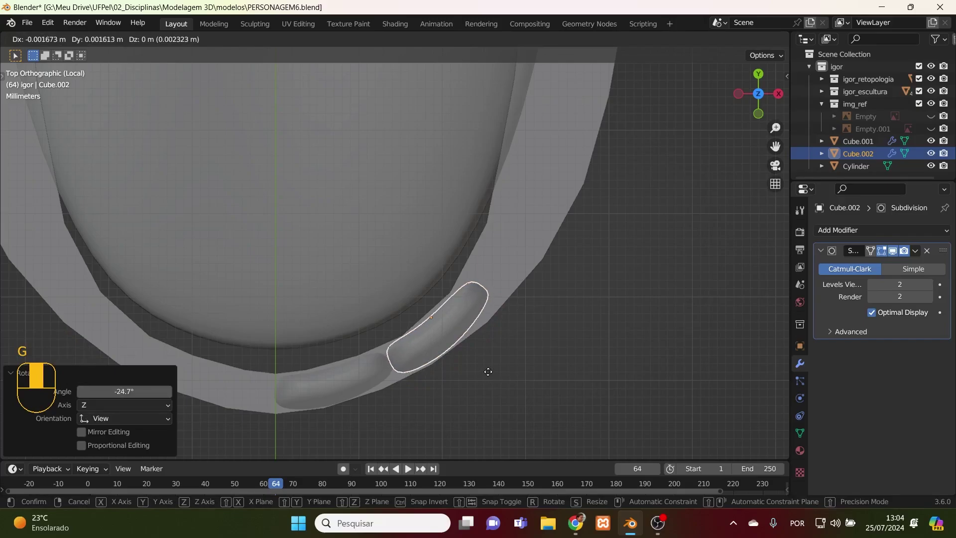
click(488, 372)
- Scale the duplicated tooth uniformly to about 0.794 in front view
key(KP_1)
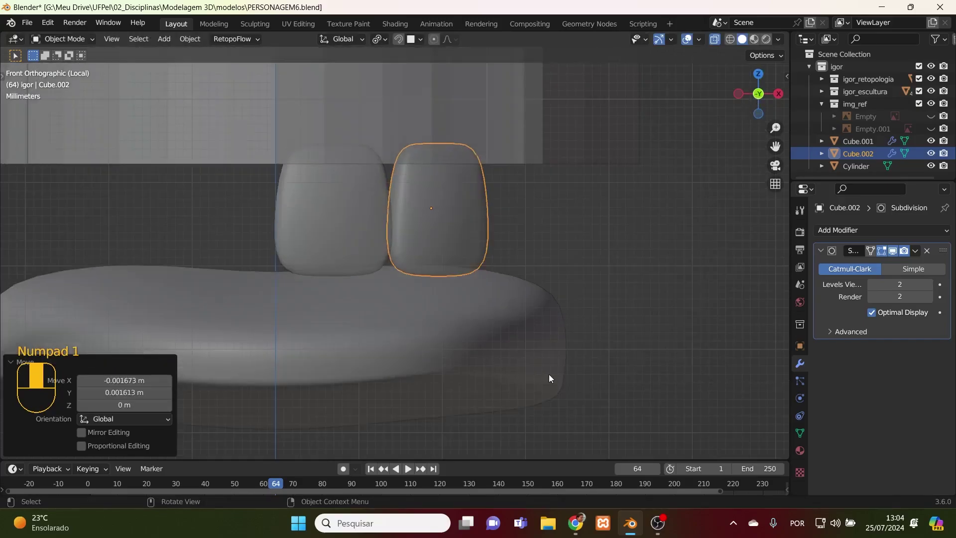
key(s)
click(534, 359)
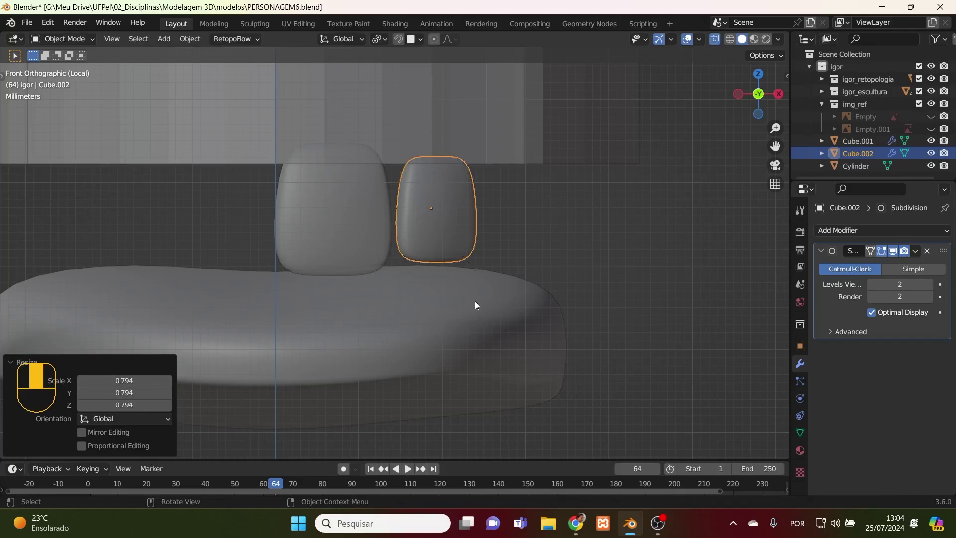
- Reposition the second tooth against the first one in top view and rotate it about 4.09° to follow the gum band
key(KP_7)
key(g)
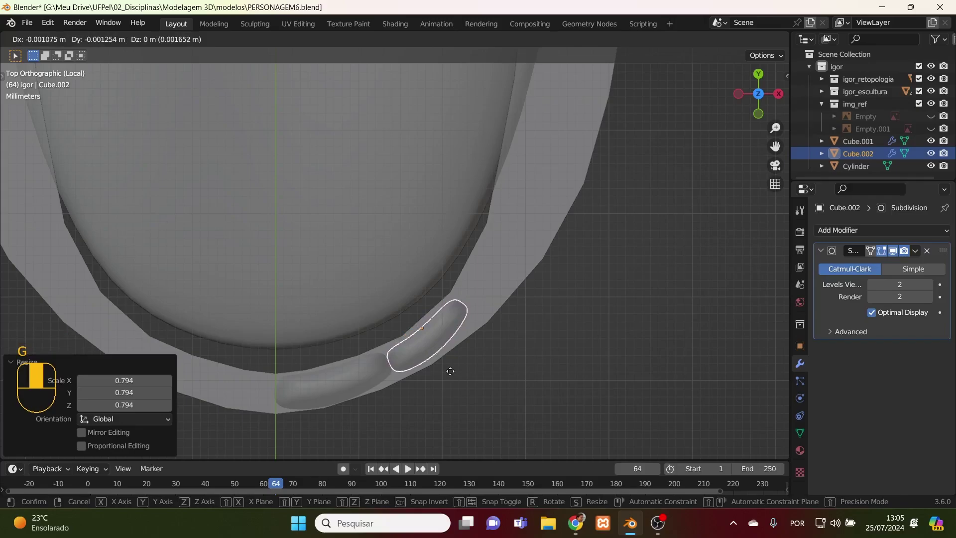
click(450, 370)
key(r)
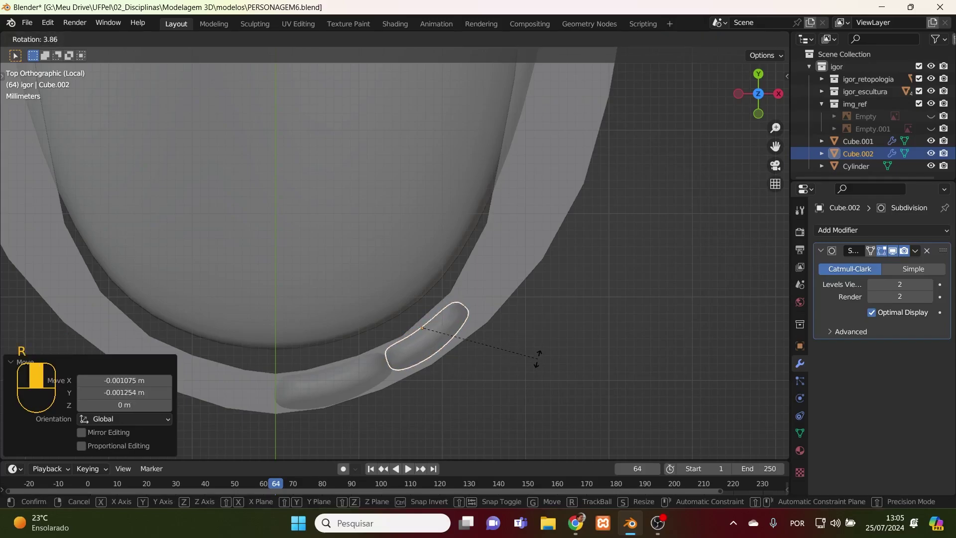
click(486, 370)
key(g)
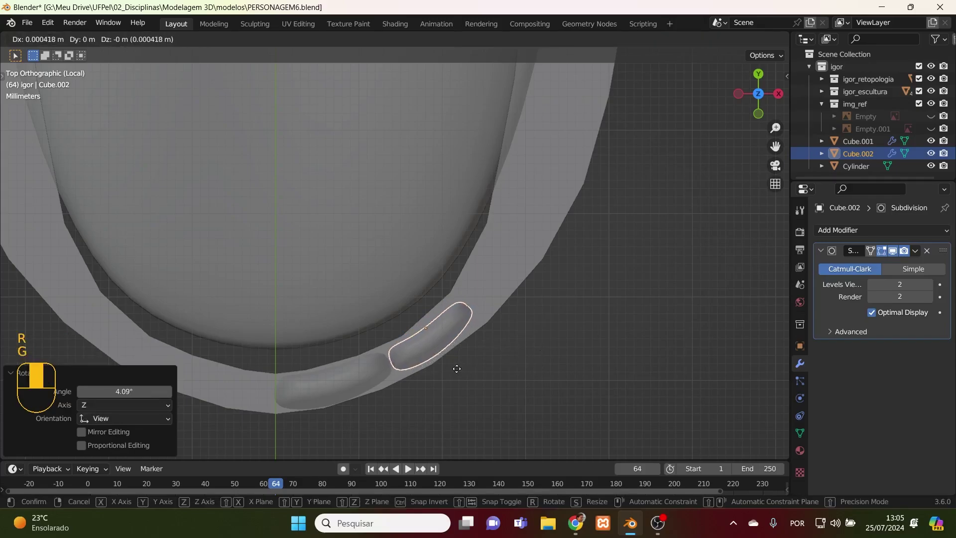
click(458, 369)
- Select the first tooth and rotate it about 1.22° in top view
click(381, 388)
click(373, 375)
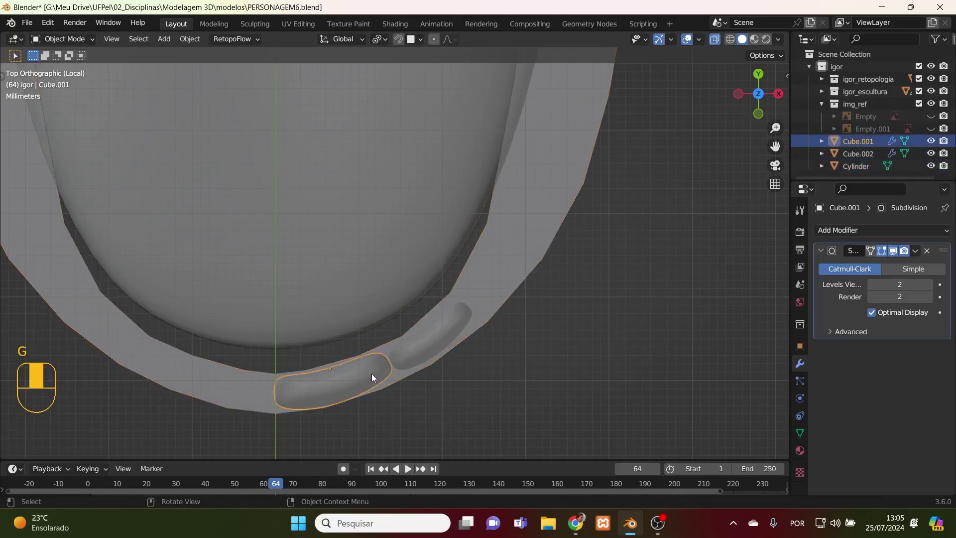
key(r)
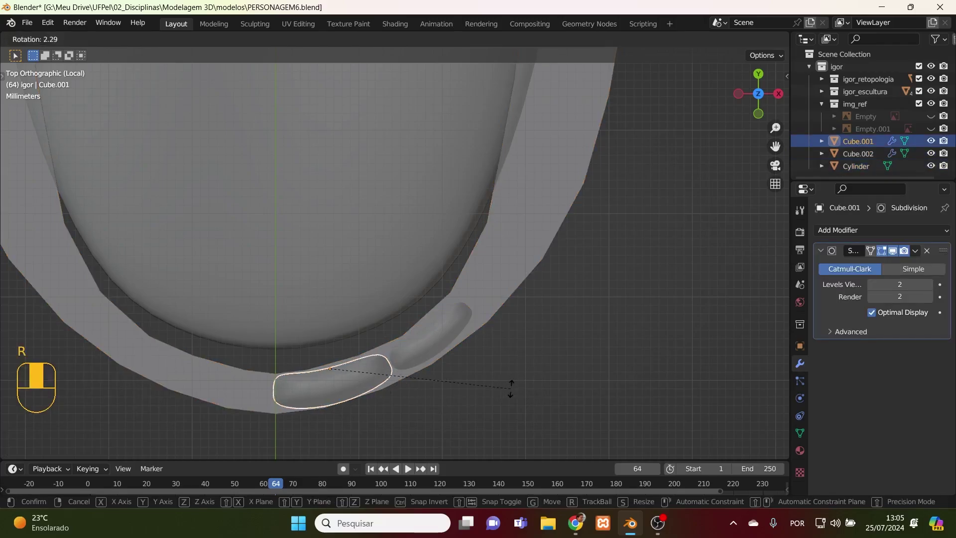
click(510, 384)
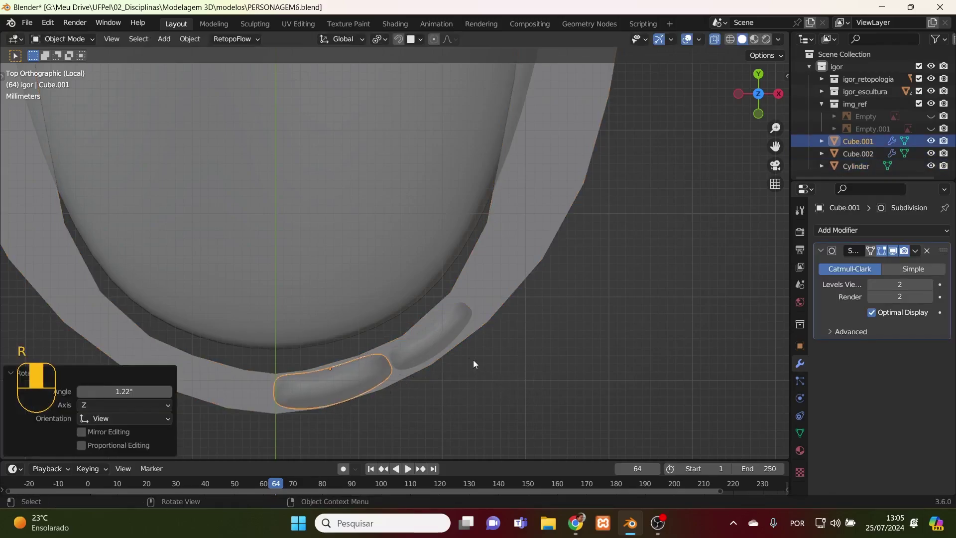
- Lower the second tooth's bottom vertices about 0.0003 m along Z in front view, working in Edit Mode
click(441, 340)
click(441, 340)
key(Tab)
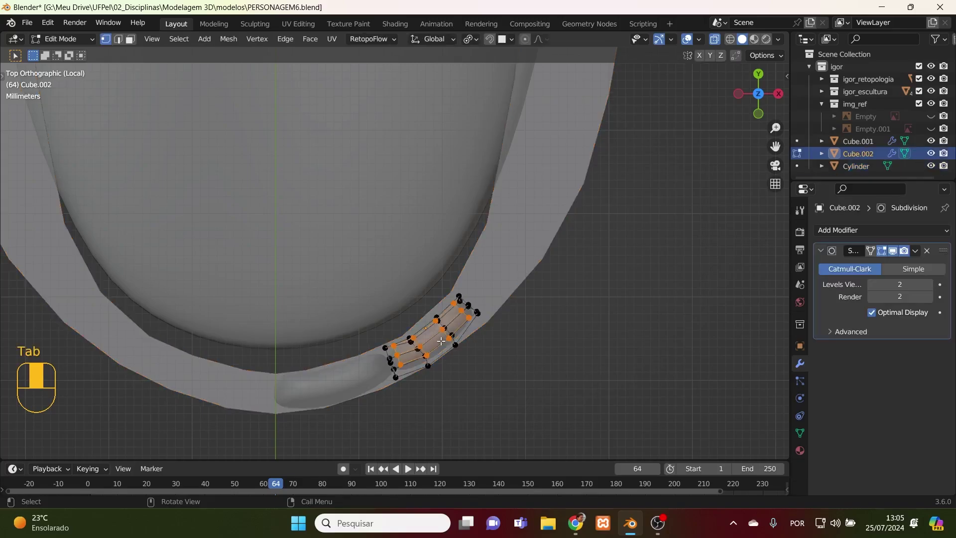
click(503, 395)
key(KP_1)
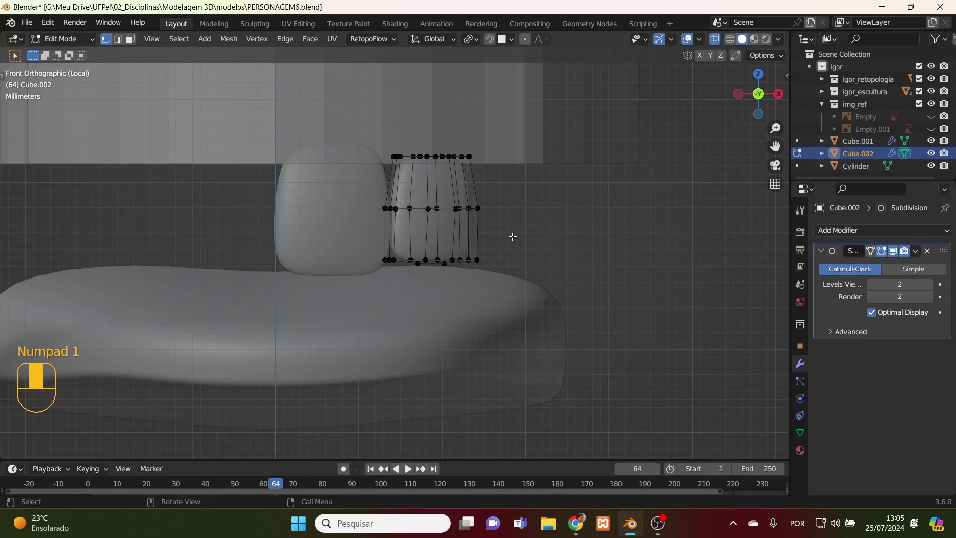
drag(505, 253, 366, 304)
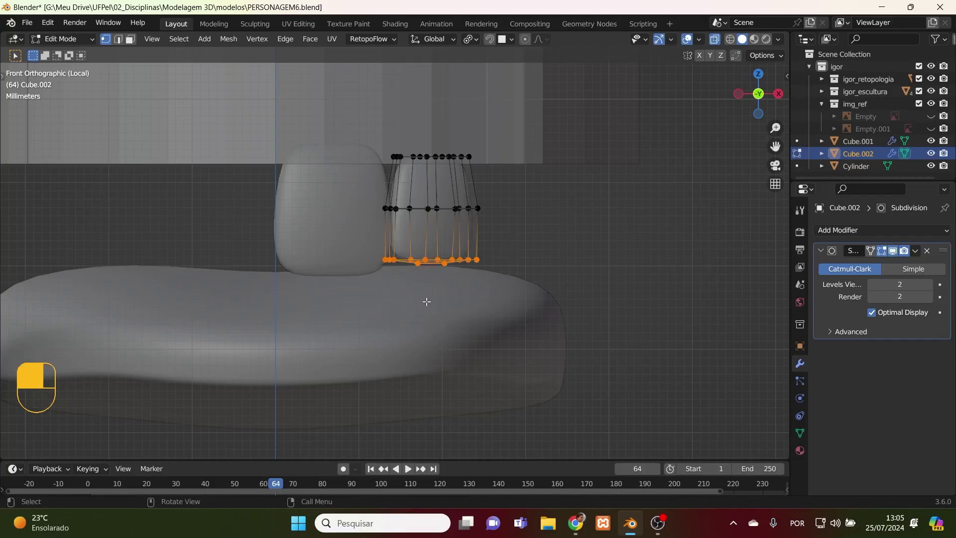
key(g)
middle_drag(426, 301, 445, 233)
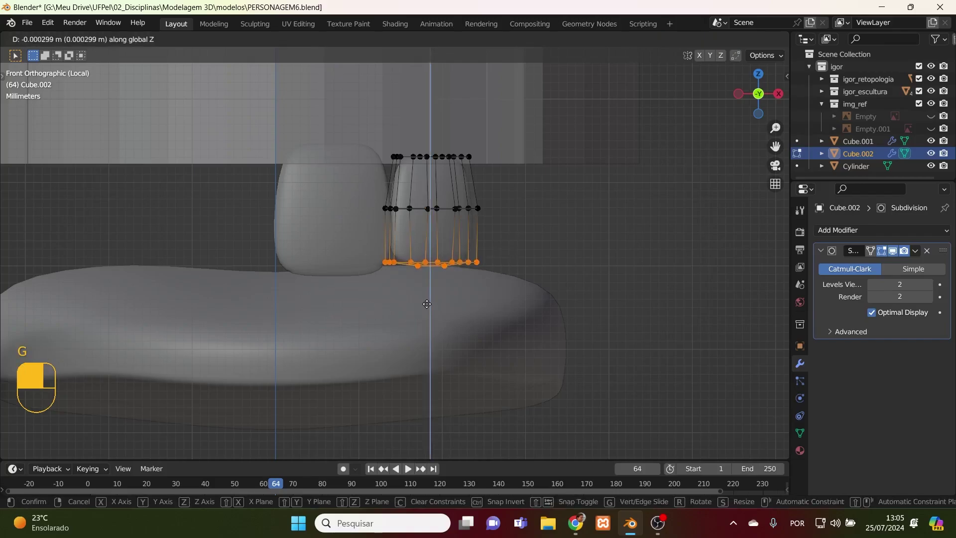
click(445, 233)
- Scale the second tooth's mid-height vertices uniformly to about 0.95 and its bottom vertices to about 0.915
drag(503, 195, 359, 229)
key(s)
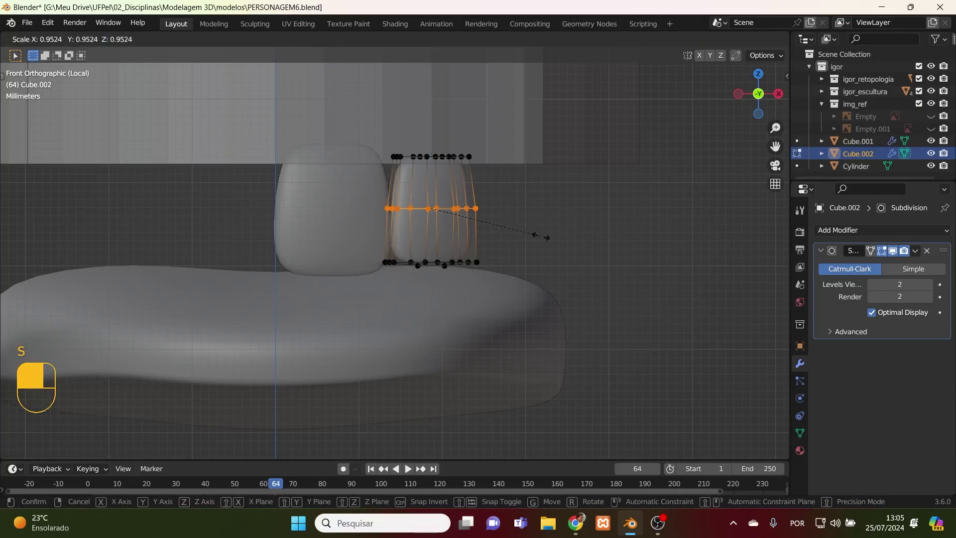
click(541, 237)
drag(526, 232, 352, 299)
key(s)
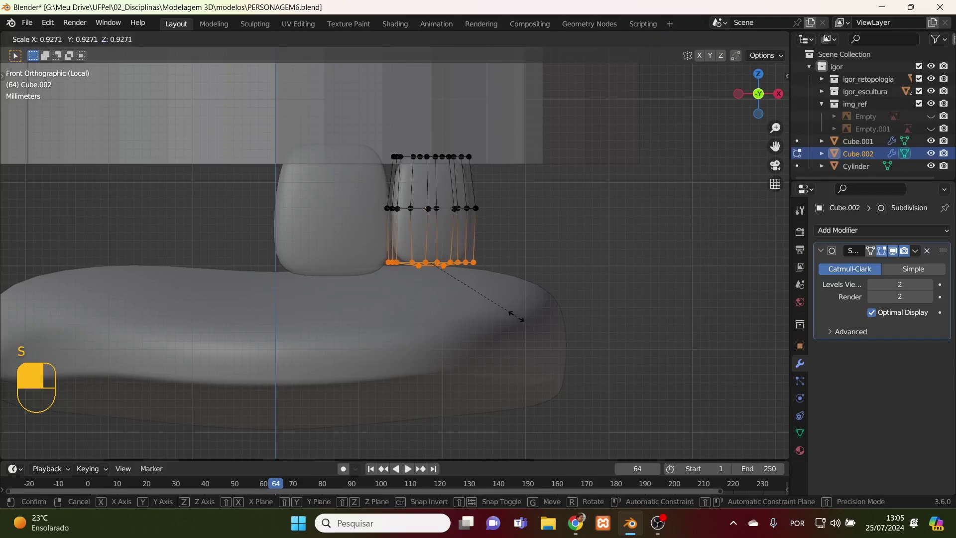
click(515, 315)
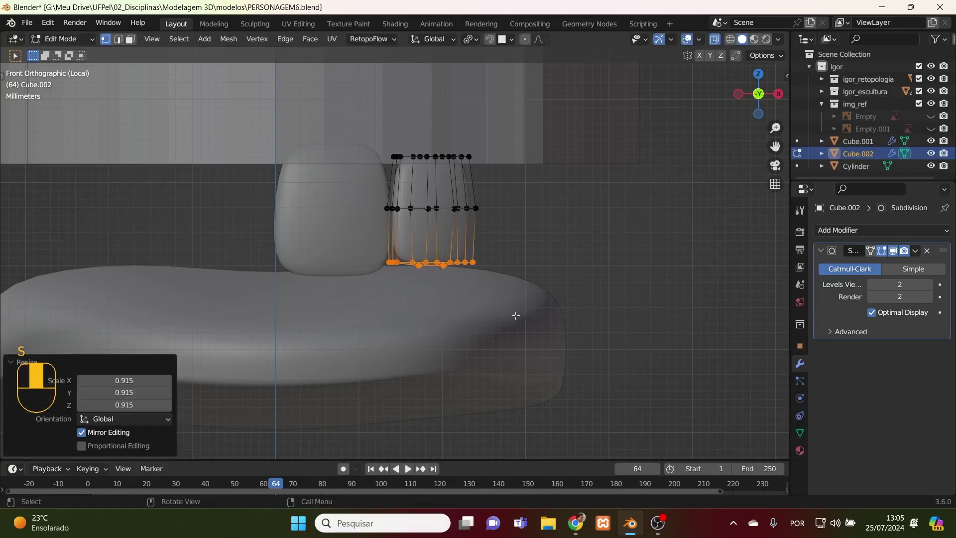
key(Tab)
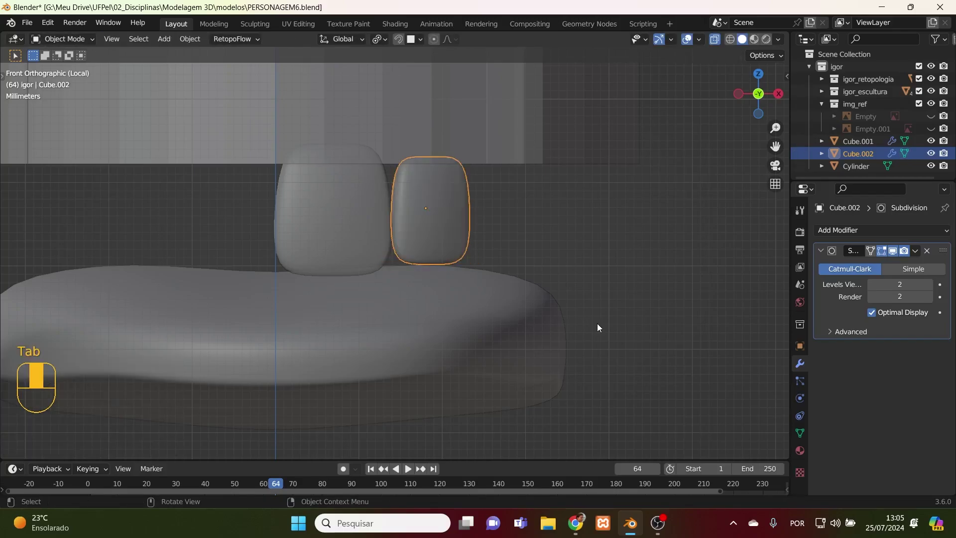
- Scale the second tooth's top vertices uniformly to about 0.94 and return to Object Mode
key(Tab)
drag(505, 132, 349, 167)
key(s)
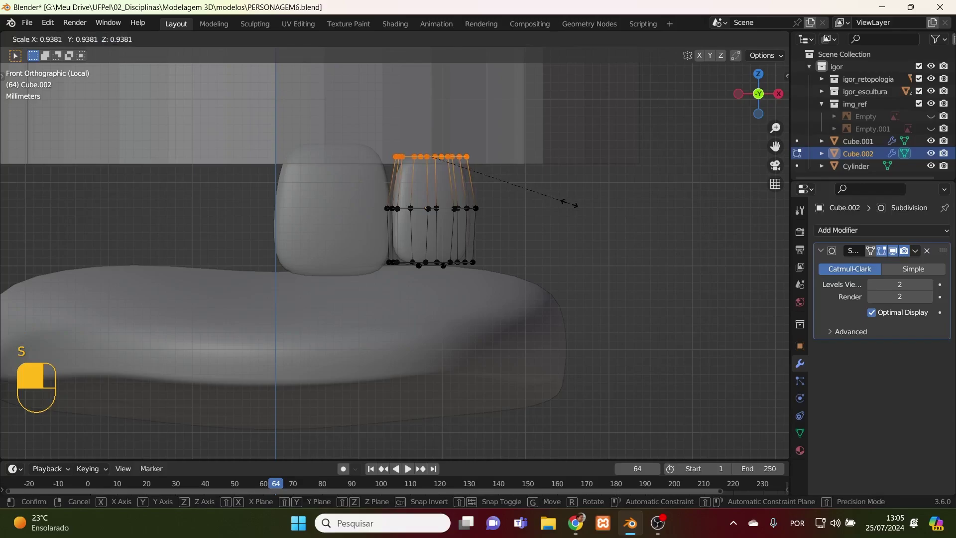
click(567, 202)
key(Tab)
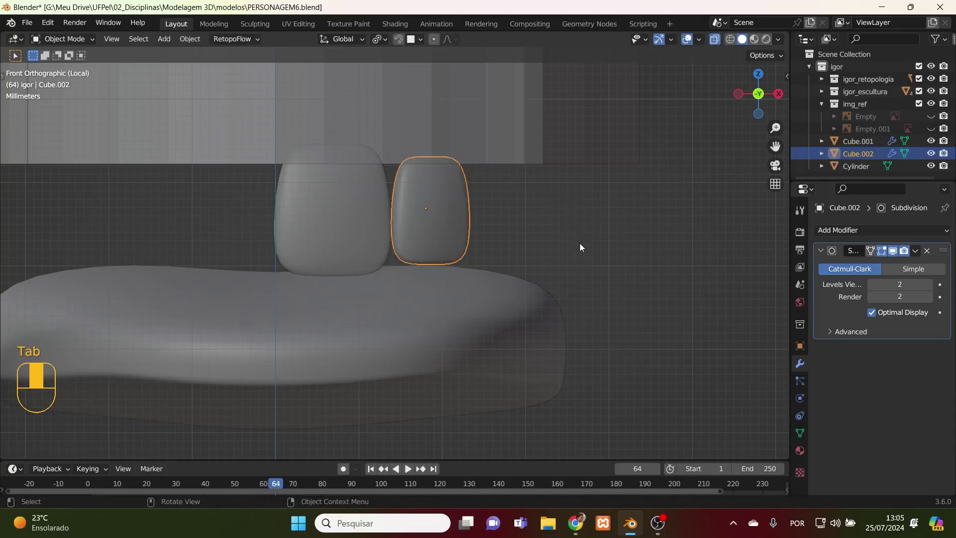
- Move the second tooth about -0.0006 m along X and -0.0004 m along Y in top view, against the first tooth
key(KP_7)
key(g)
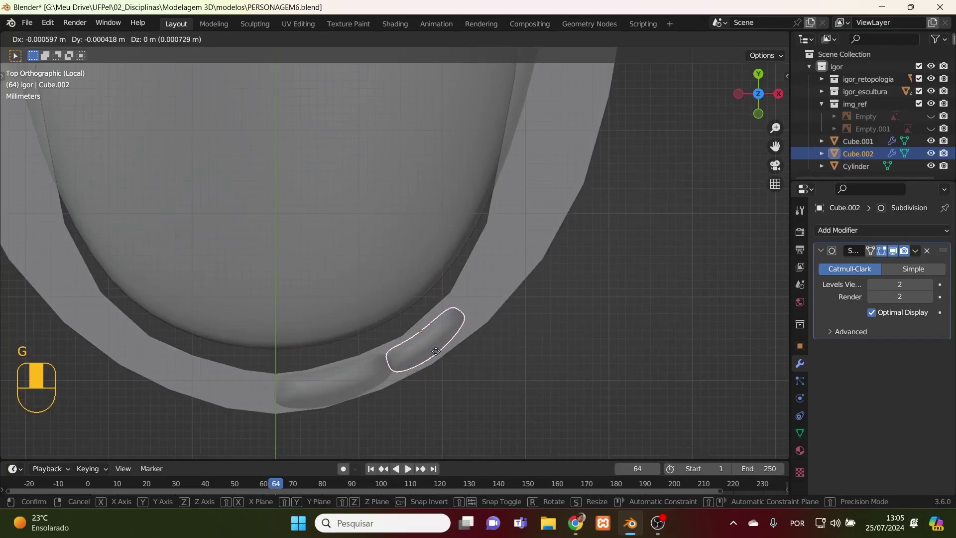
click(436, 354)
- Scale the first tooth's entire mesh uniformly to about 0.84 in Edit Mode, in front view
key(KP_1)
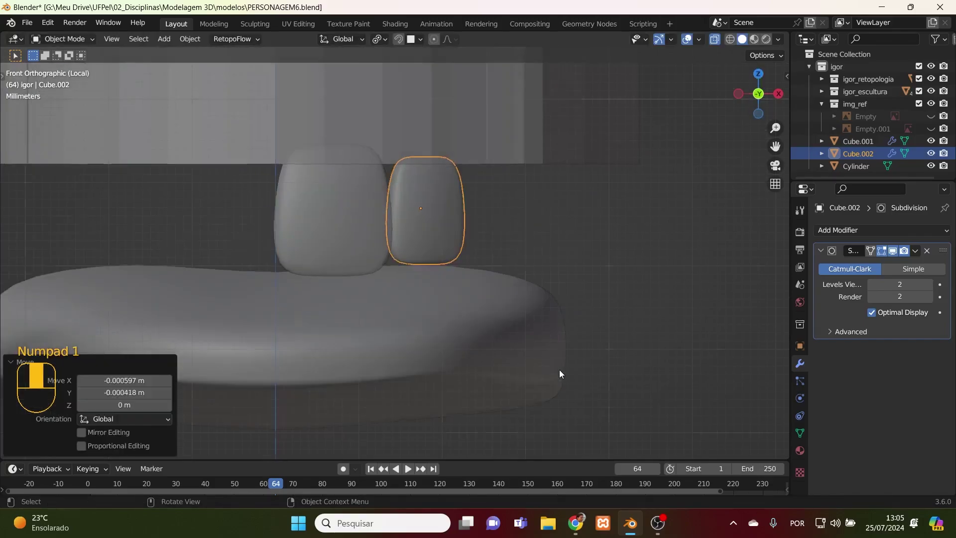
scroll(489, 342, down, 3)
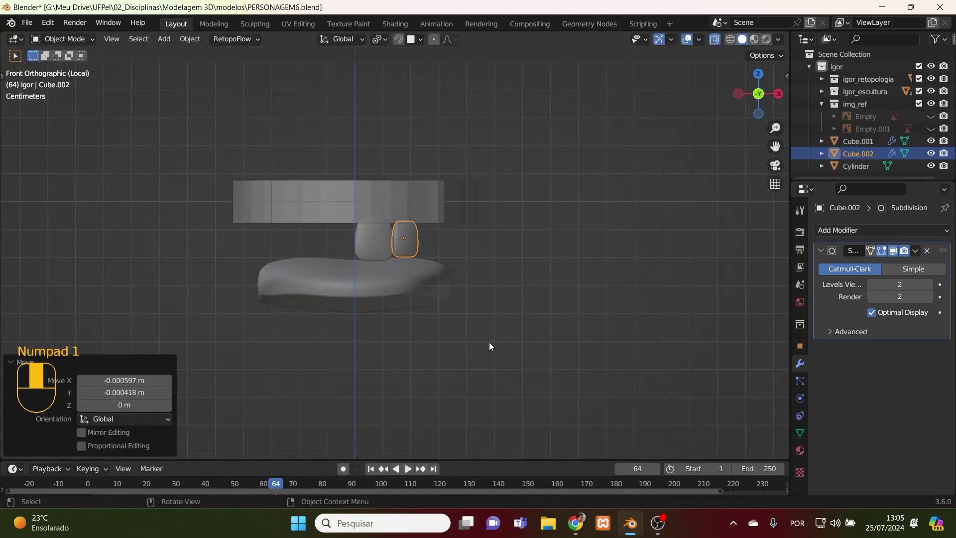
scroll(489, 342, up, 5)
click(360, 253)
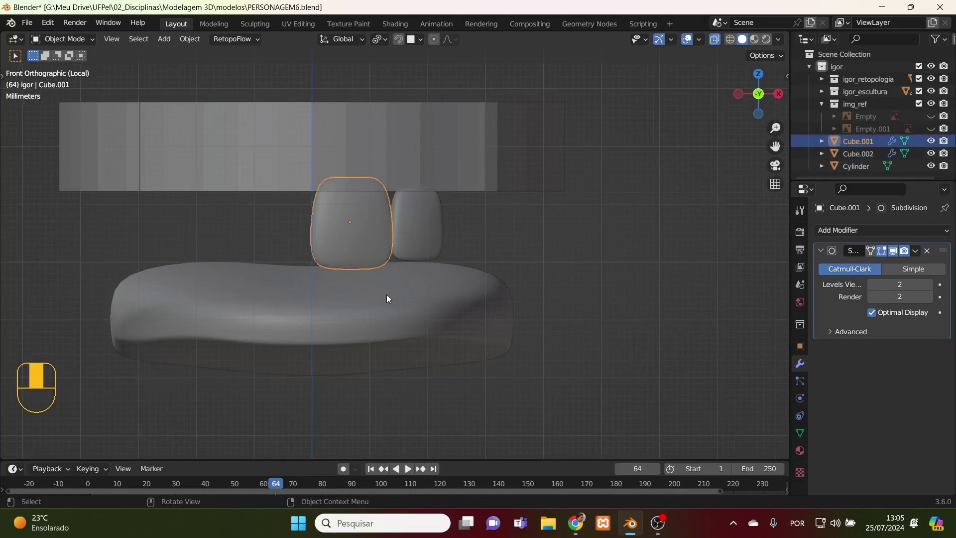
key(s)
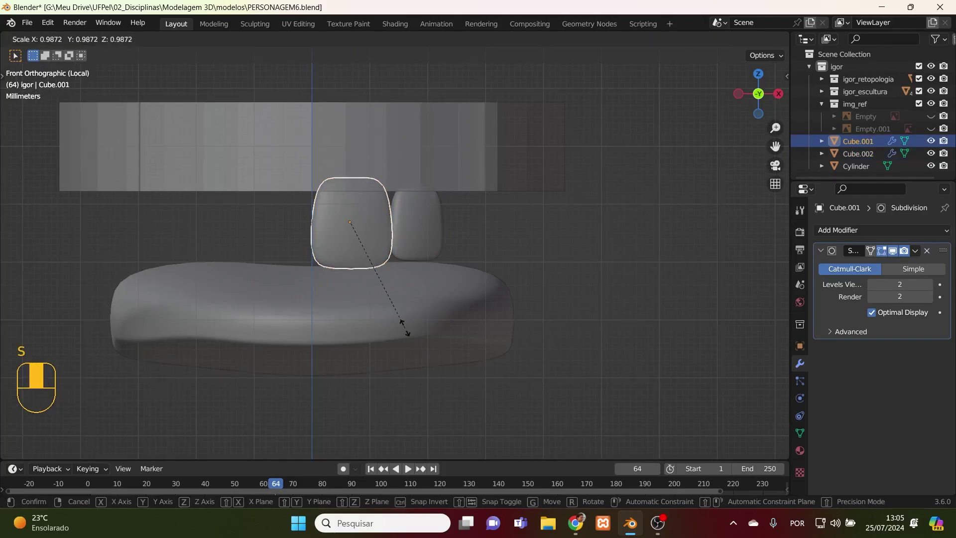
key(Escape)
key(Tab)
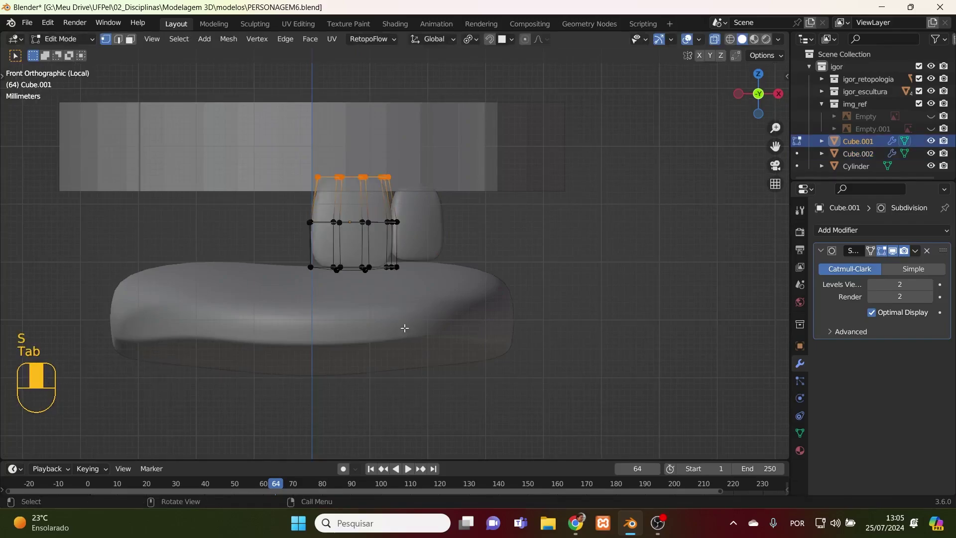
key(a)
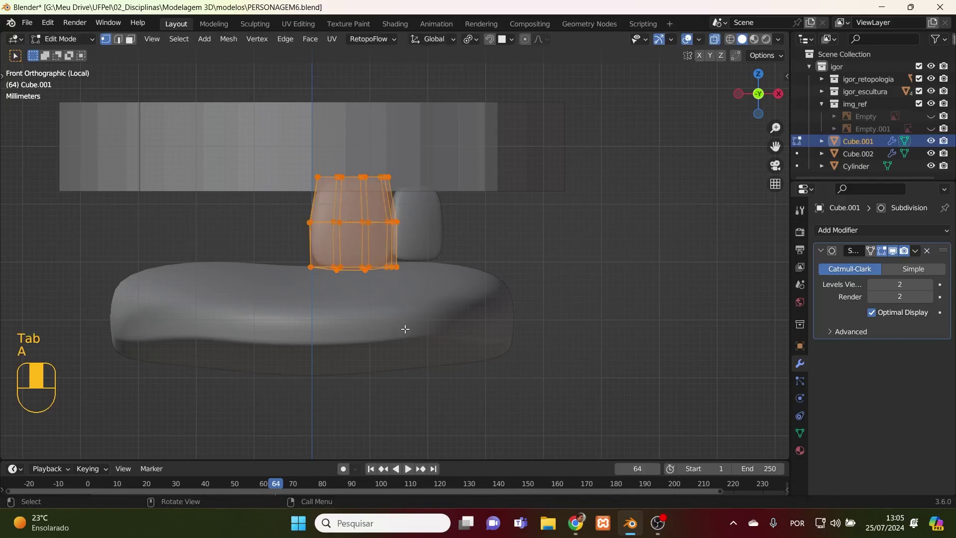
key(s)
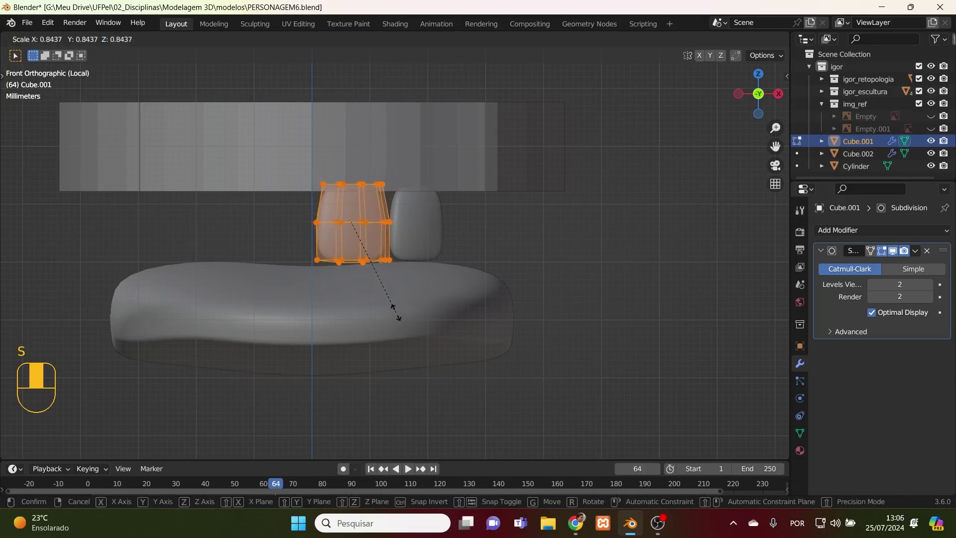
click(395, 312)
- Move the first tooth in Object Mode about -0.00086 m along X and 0.00017 m along Z, up to the centre line
key(Tab)
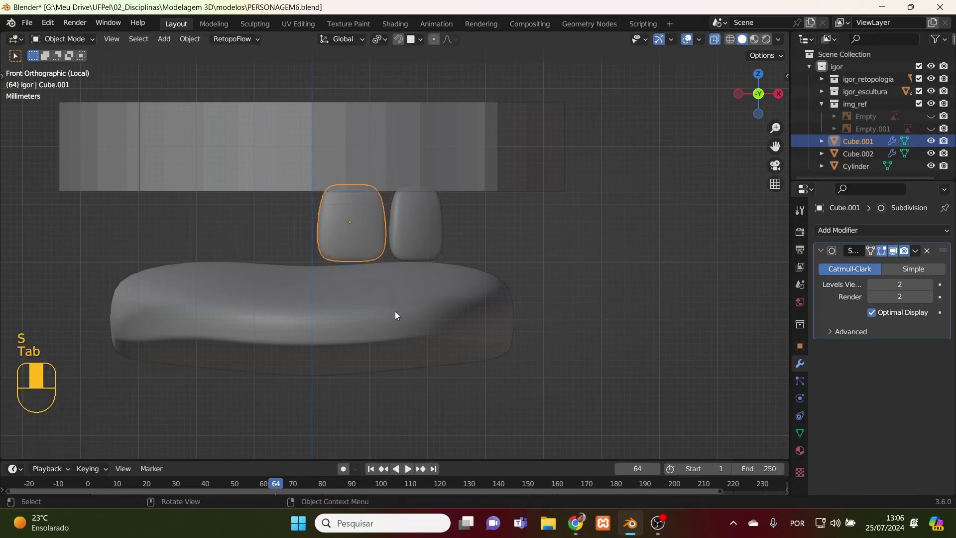
key(g)
click(361, 301)
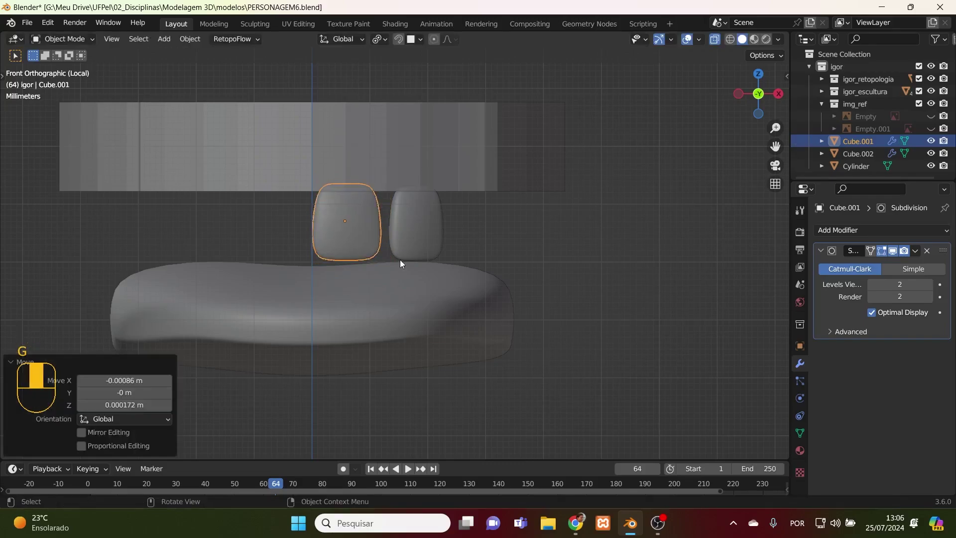
- Move the second tooth about -0.0021 m X and 0.0012 m Z in front view, and 0.0006 m X and -0.0012 m Y in top view
click(408, 250)
key(g)
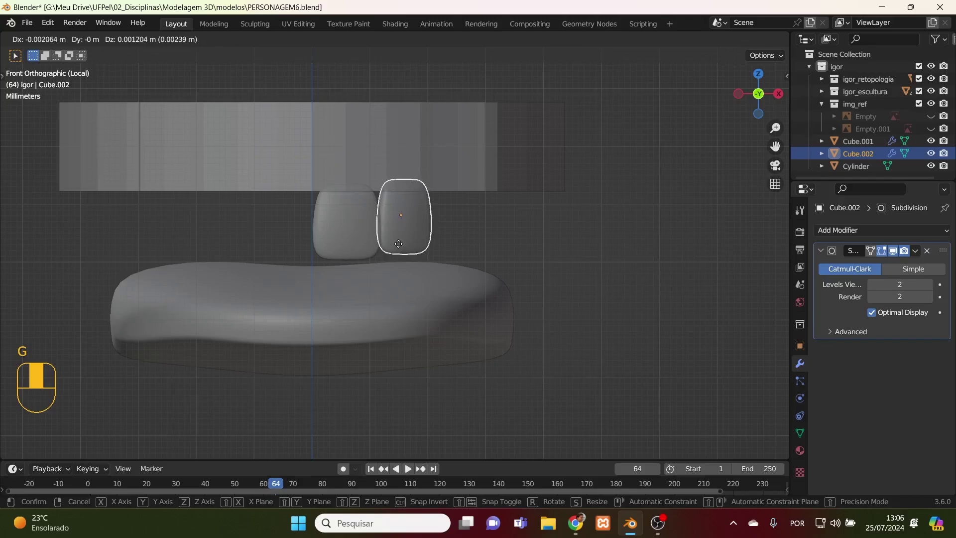
click(399, 244)
key(KP_7)
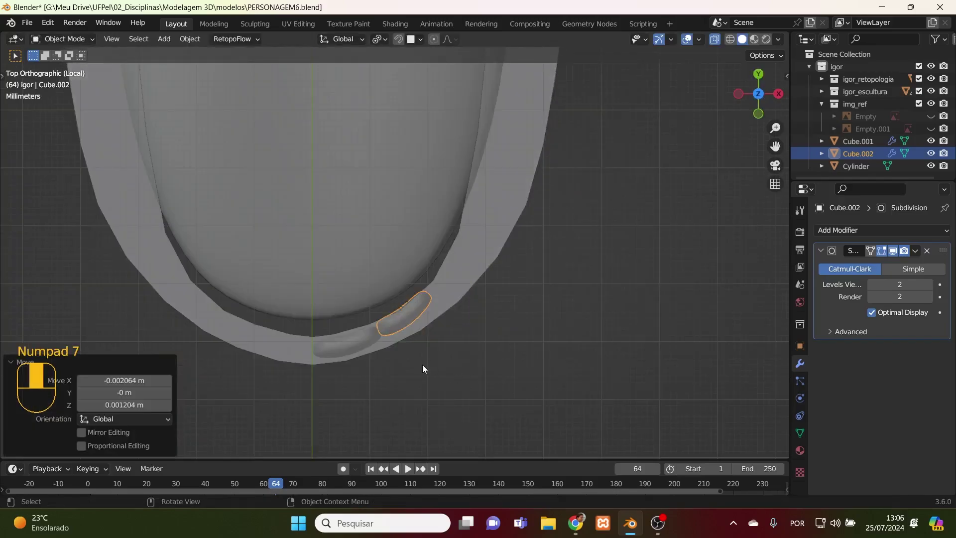
key(g)
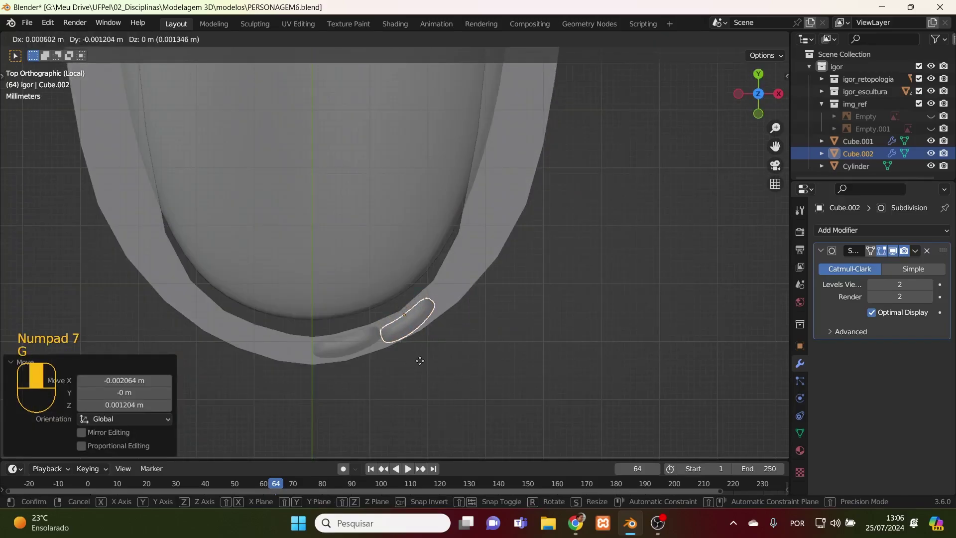
click(419, 361)
- Rotate the first tooth 2.4° in top view and move it about 0.0001 m along X and -0.0004 m along Y on the gum band
click(370, 339)
click(369, 346)
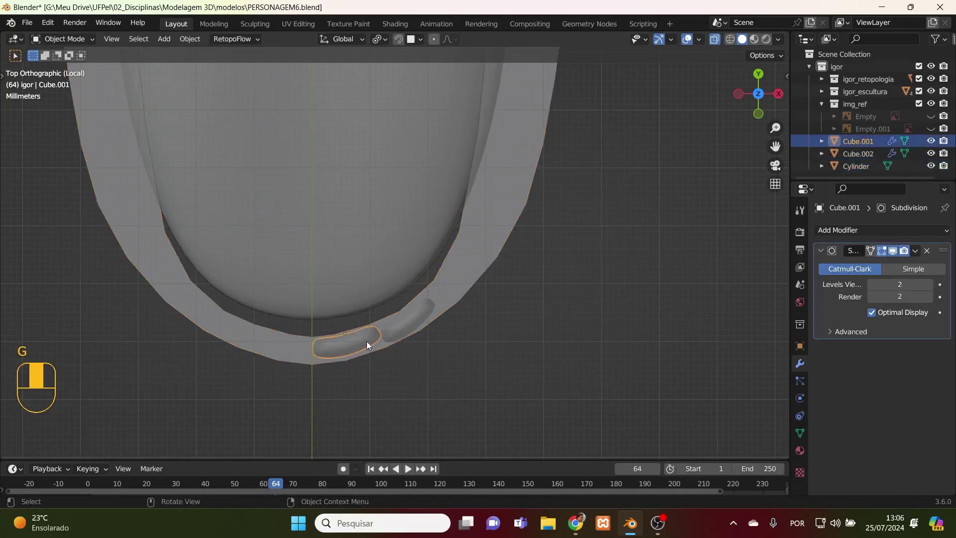
key(r)
click(376, 379)
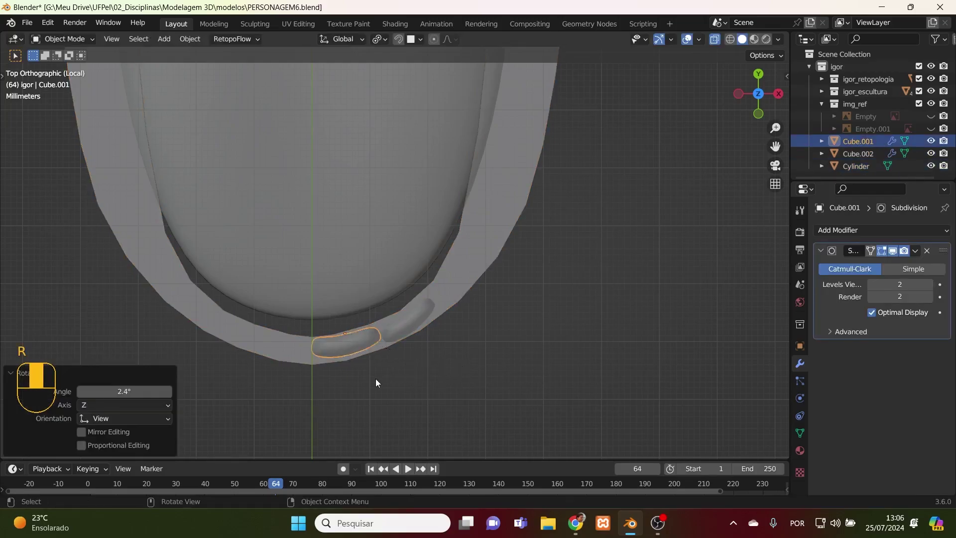
key(g)
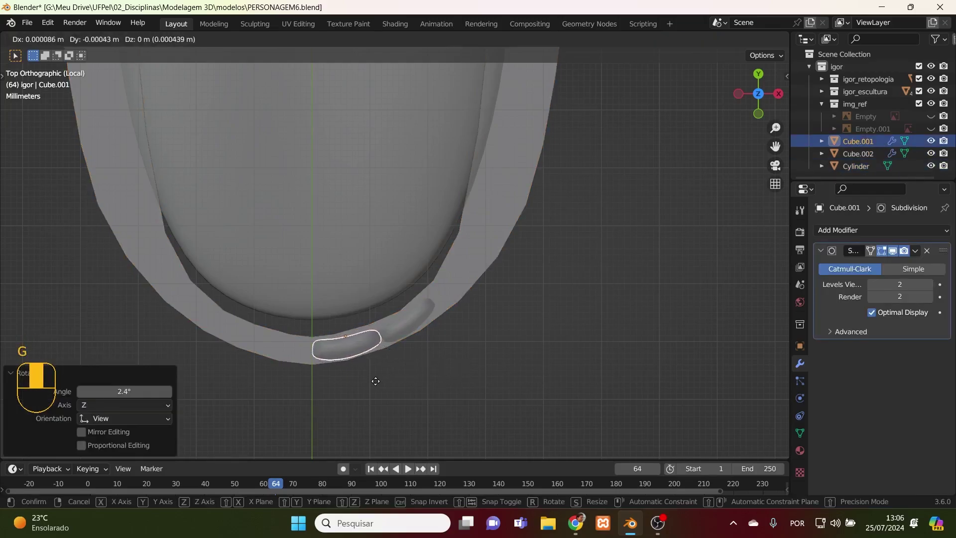
click(384, 360)
- Rotate the second tooth 4.49° in top view, move it about -0.00026 m along X and -0.00009 m along Y, and check the side and front views
click(402, 330)
shift+click(401, 329)
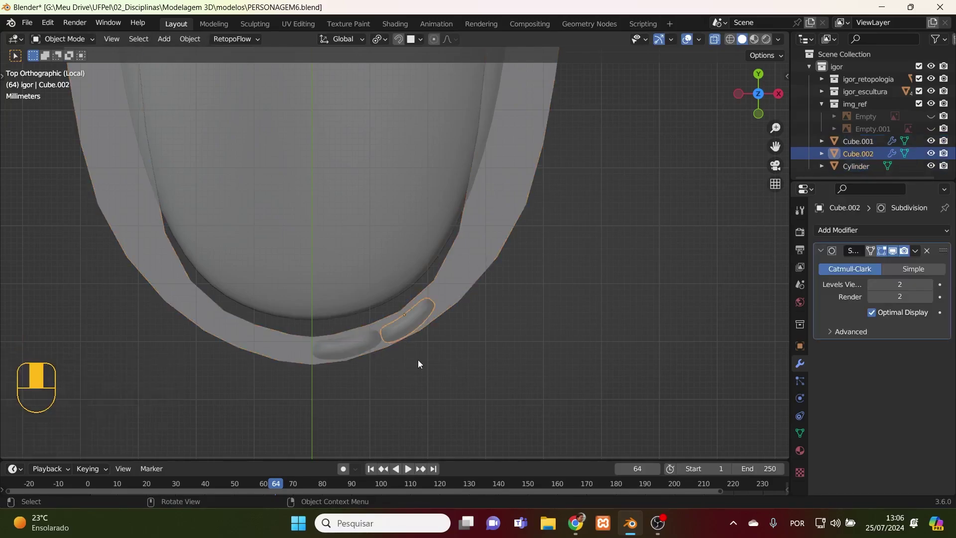
key(r)
click(478, 362)
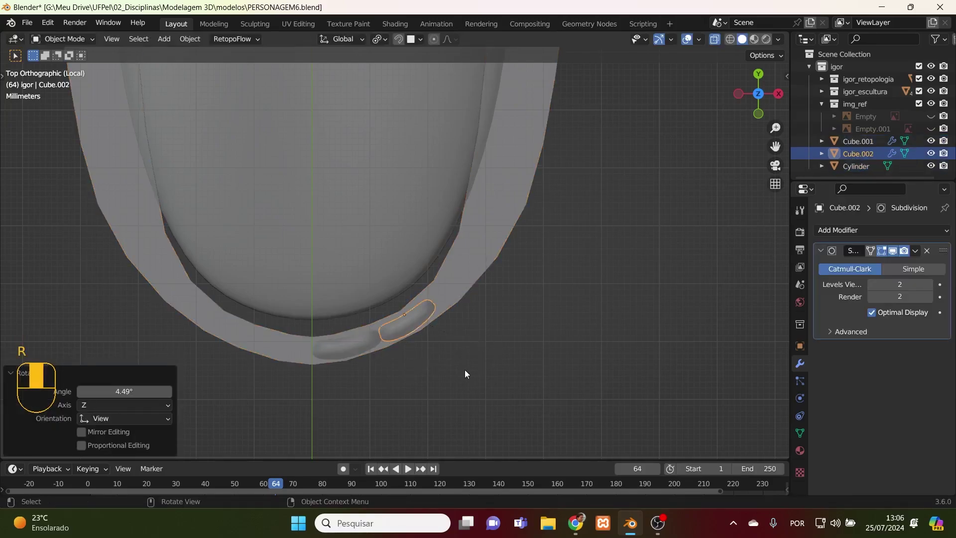
key(g)
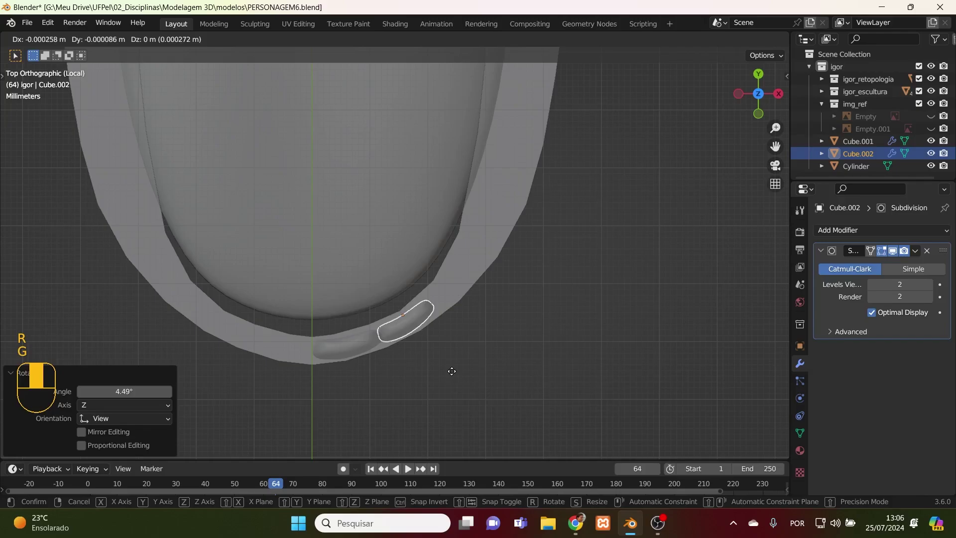
click(452, 371)
key(KP_3)
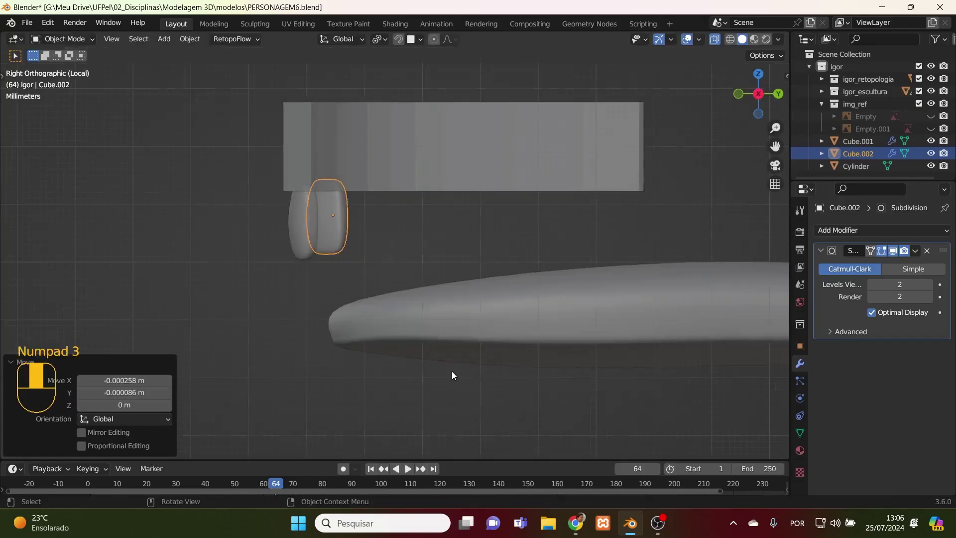
key(KP_1)
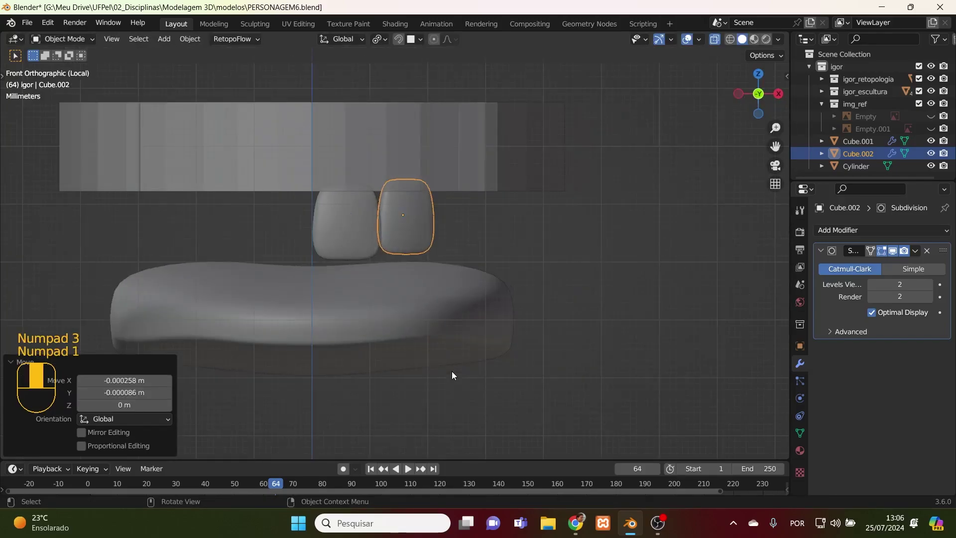
click(527, 243)
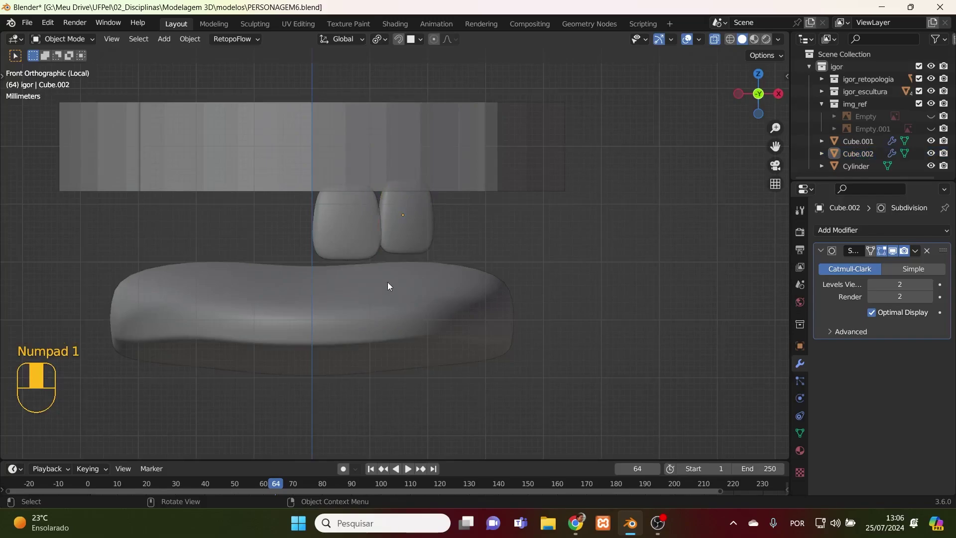
- Duplicate the second tooth in front view and place the copy about 0.009 m along X as the third tooth
click(417, 241)
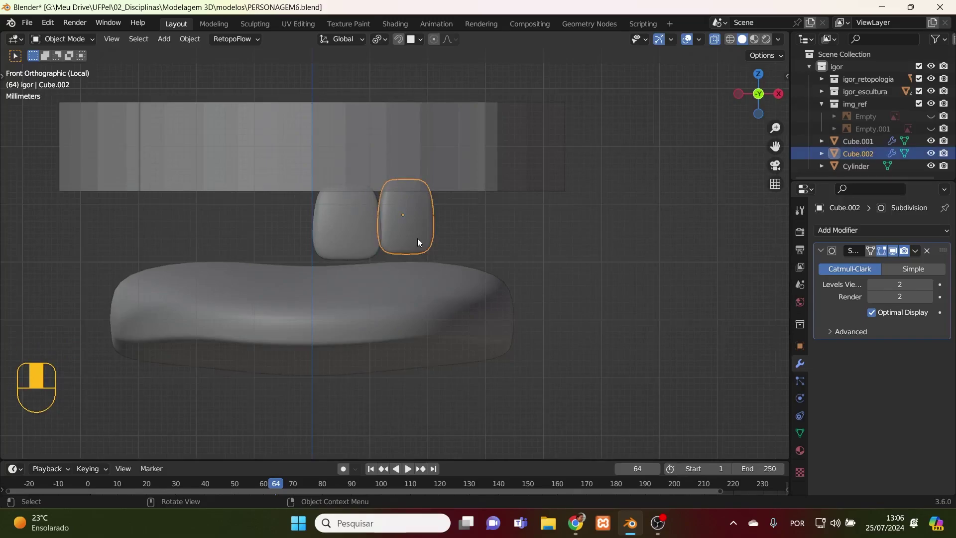
key(shift+d)
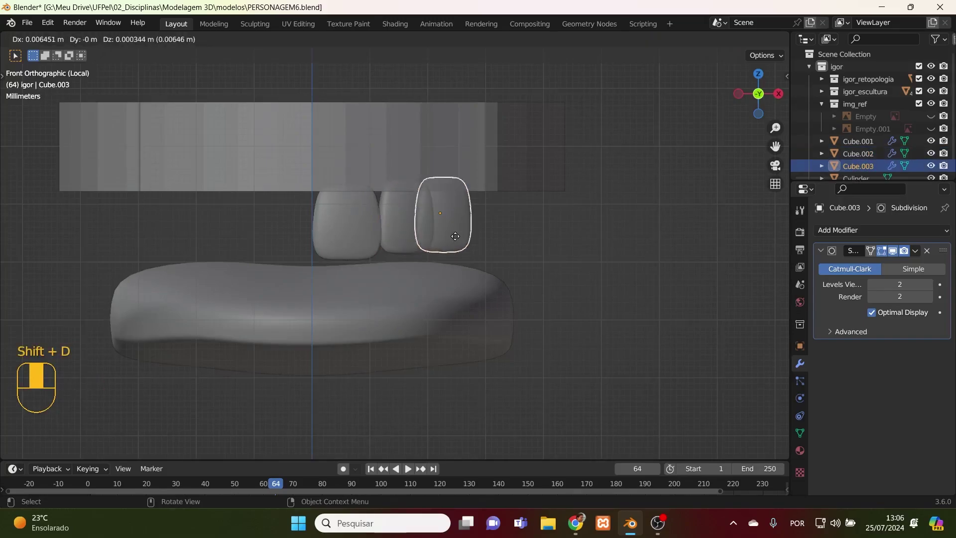
click(469, 238)
- Rotate the third tooth -8.94° in top view and move it about -0.0007 m along X and 0.0064 m along Y onto the gum band
key(KP_7)
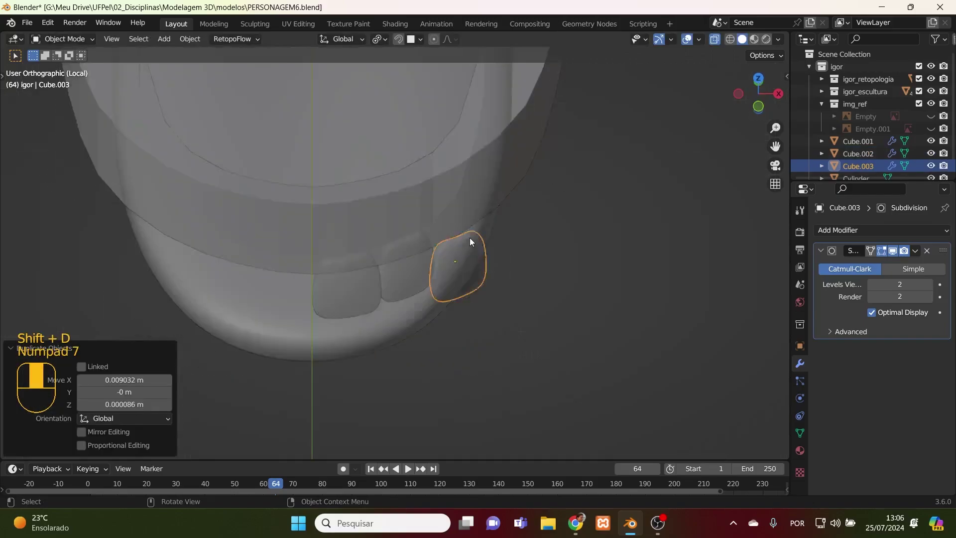
key(r)
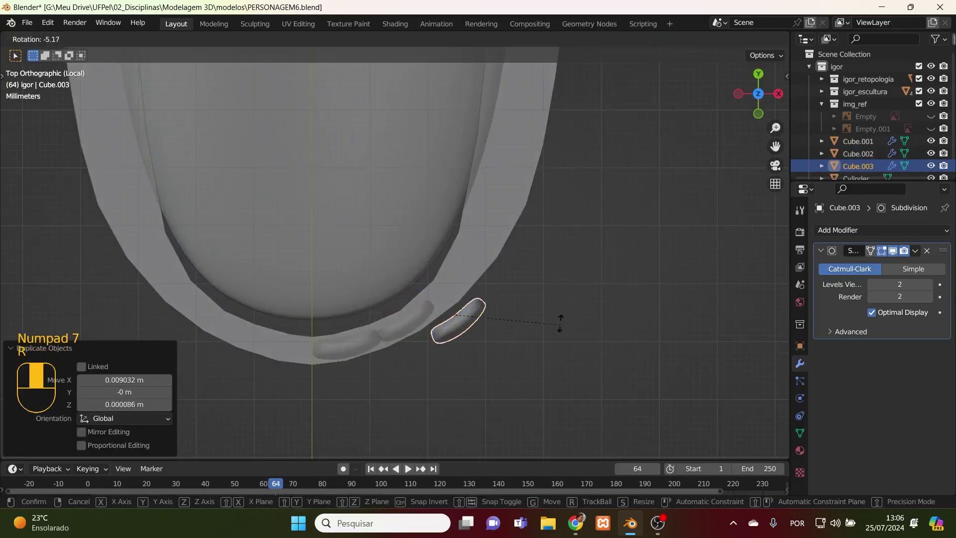
click(559, 318)
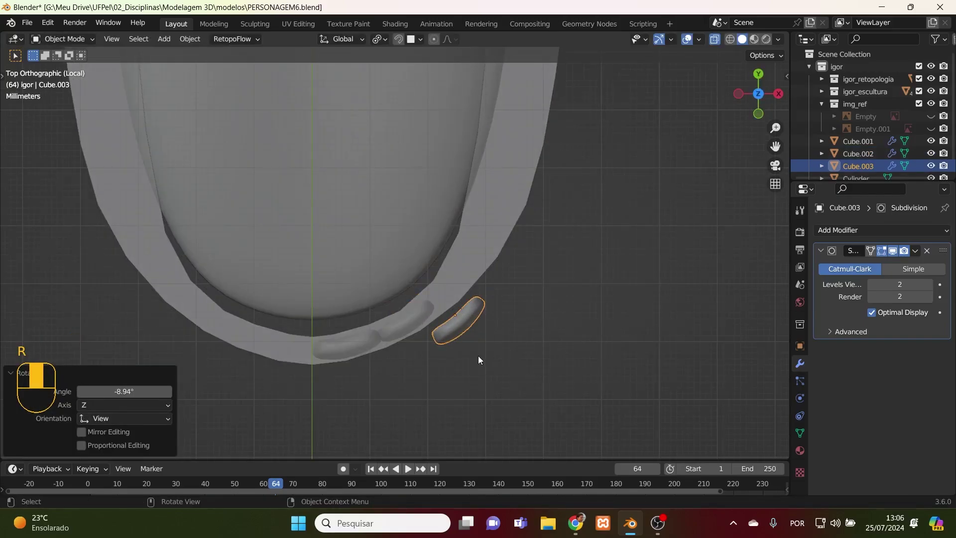
key(g)
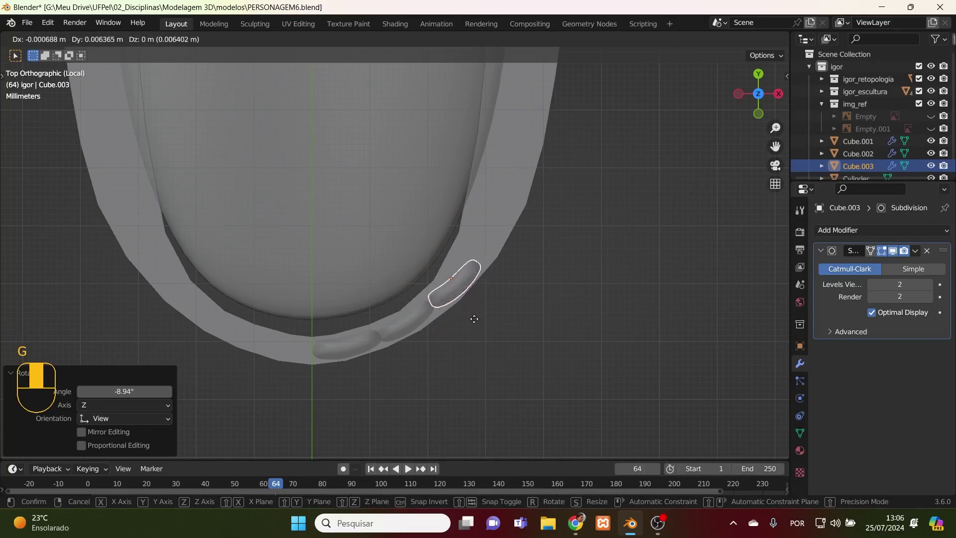
click(474, 318)
- Rotate the third tooth further counterclockwise, move it about -0.0008 m along X and 0.0003 m along Y, and inspect its fit from the front
key(r)
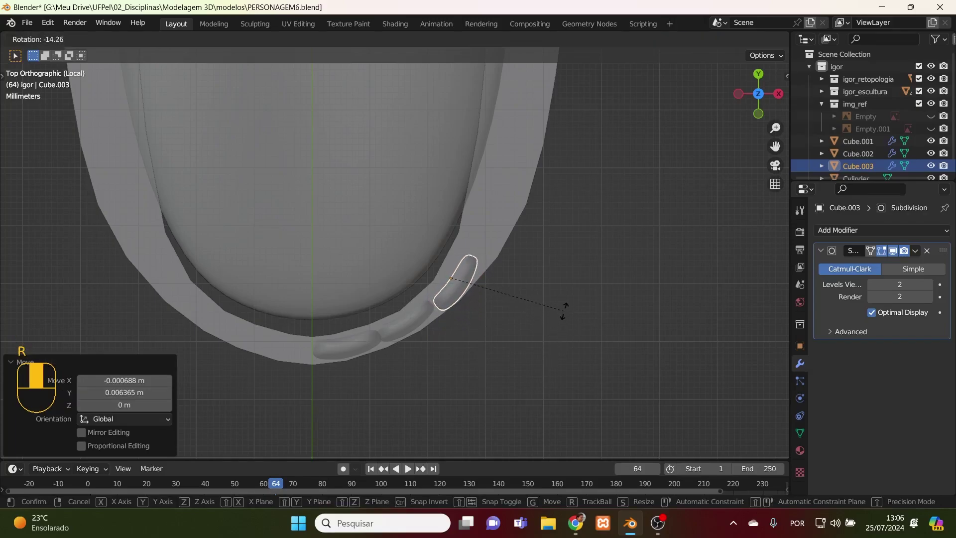
click(565, 318)
key(g)
click(516, 340)
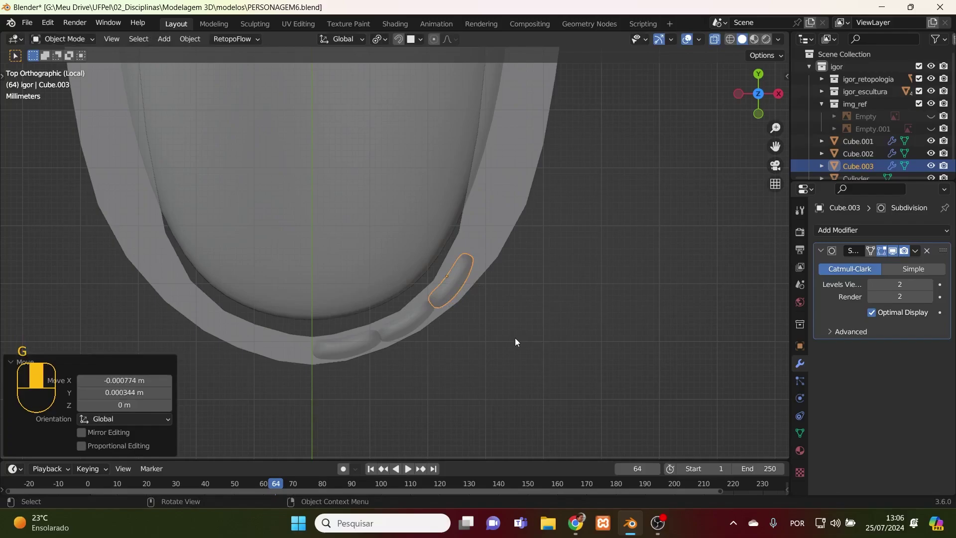
key(KP_1)
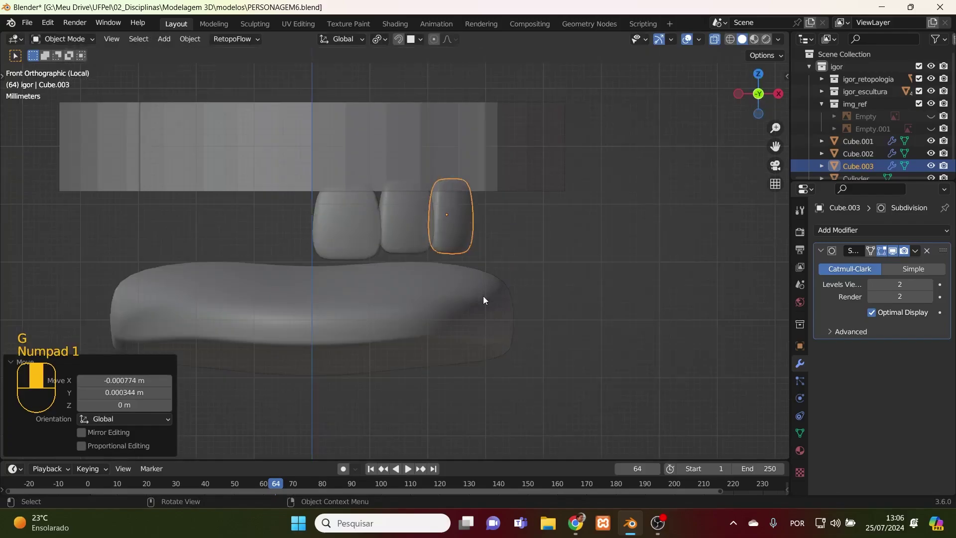
middle_drag(483, 298, 424, 179)
- Move the third tooth about 0.001 m along X and -0.0004 m along Y in top view, and rotate it about 7.3°
key(KP_7)
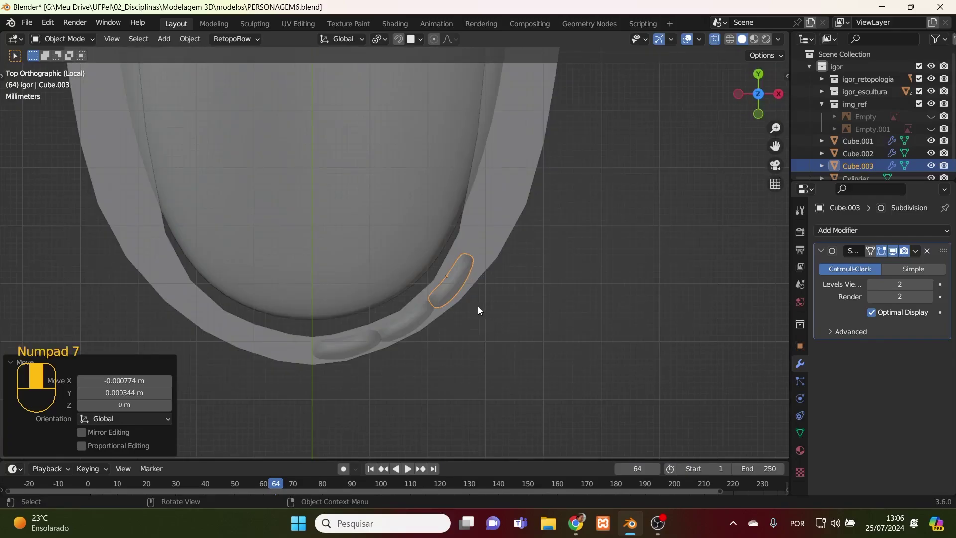
key(g)
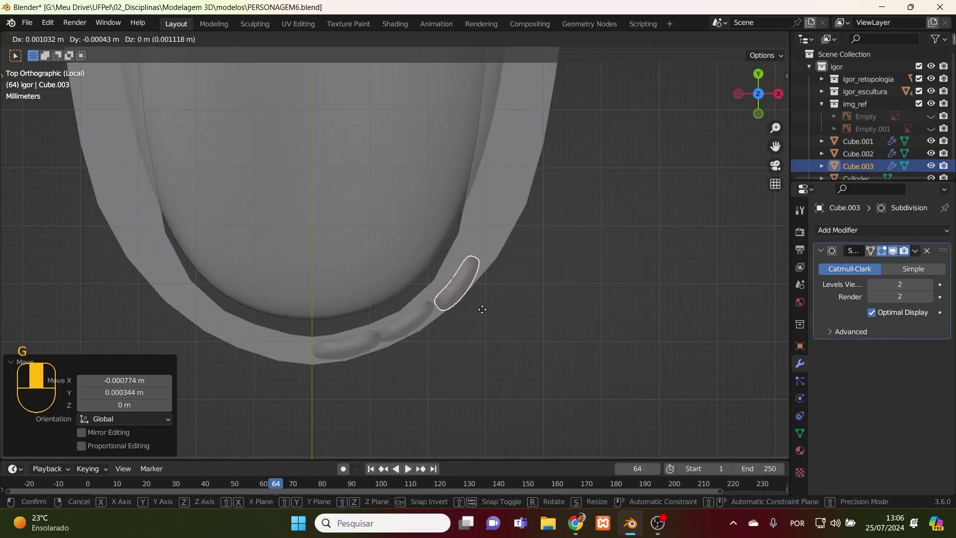
click(482, 309)
key(r)
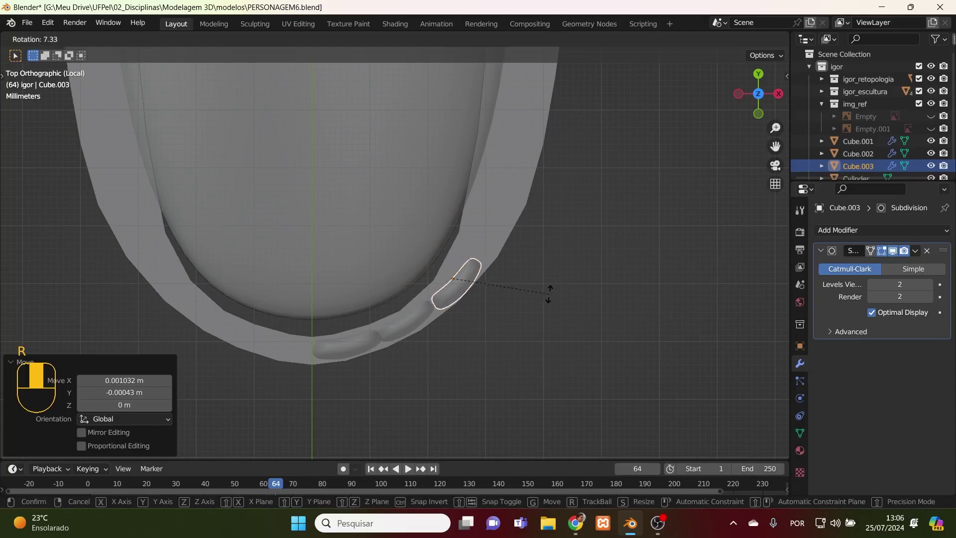
click(550, 293)
- Rotate the second tooth 2.02° in top view and move it about 0.00026 m along X and -0.00009 m along Y
click(411, 326)
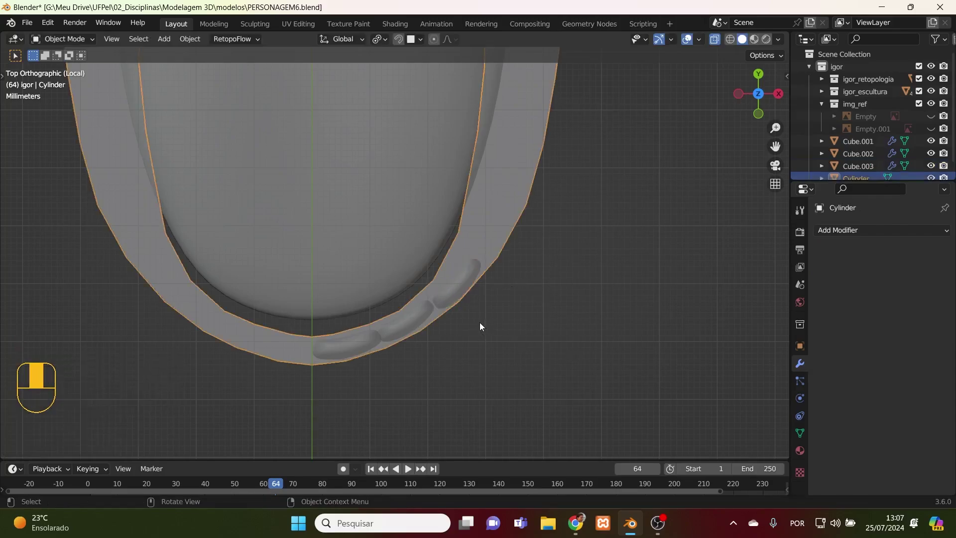
click(423, 320)
key(r)
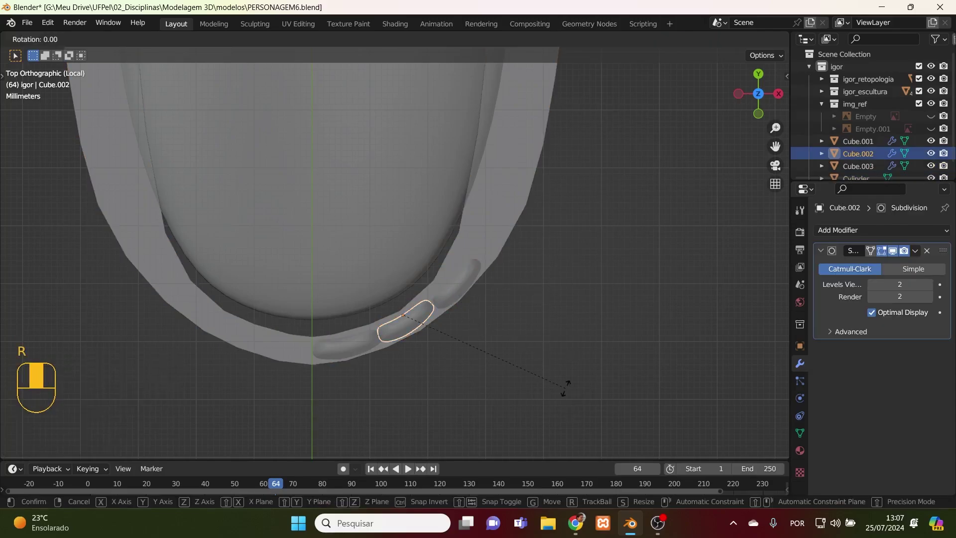
click(571, 398)
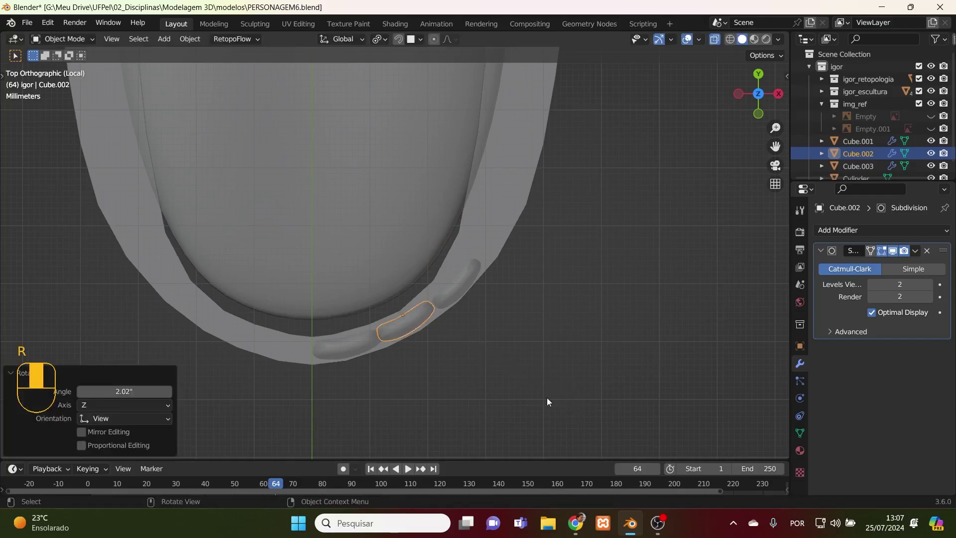
key(g)
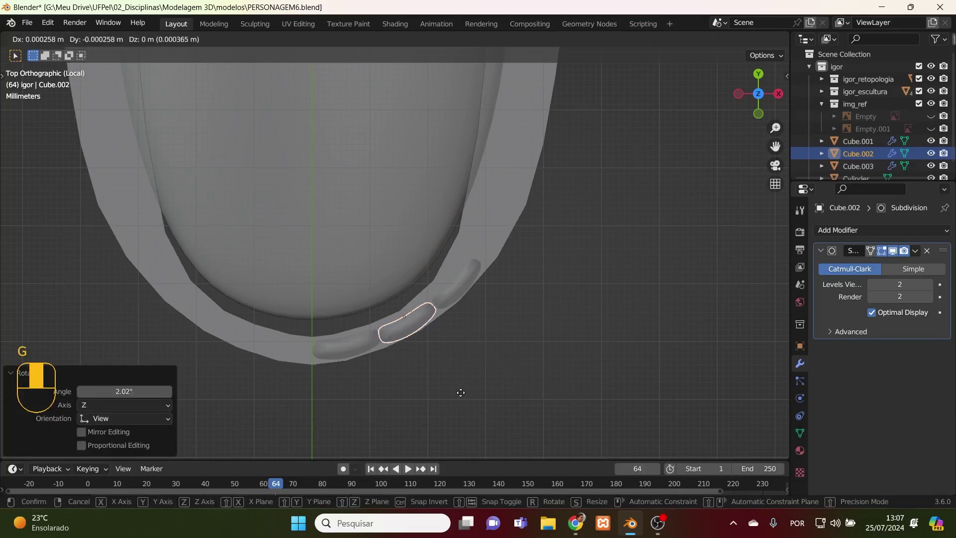
click(459, 391)
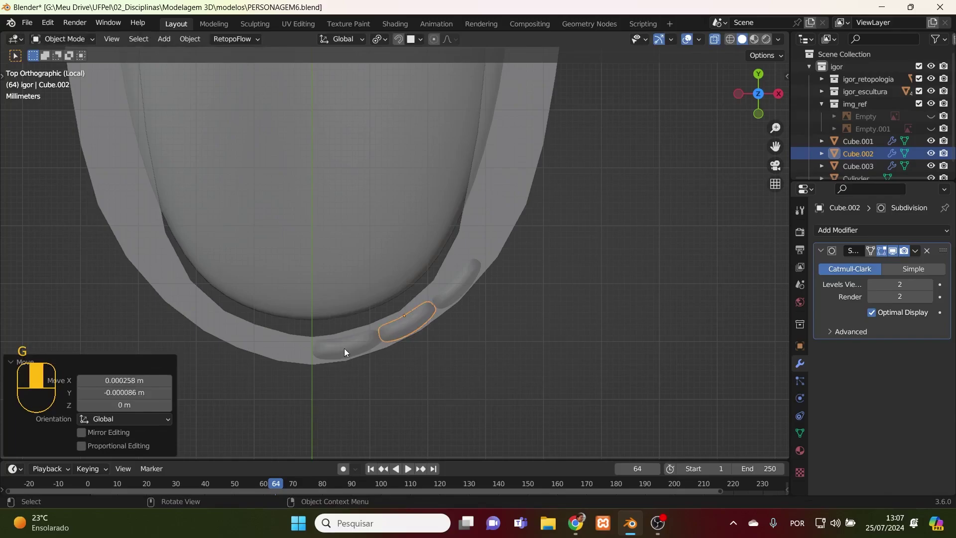
- Move the first tooth about -0.00017 m along Y in top view, toward the outer edge of the gum band
click(360, 369)
click(356, 357)
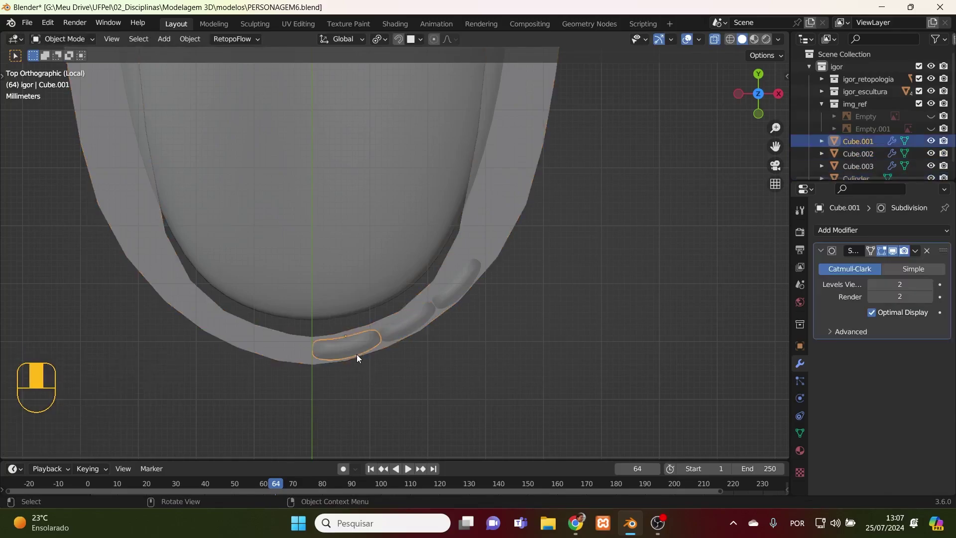
key(g)
click(359, 381)
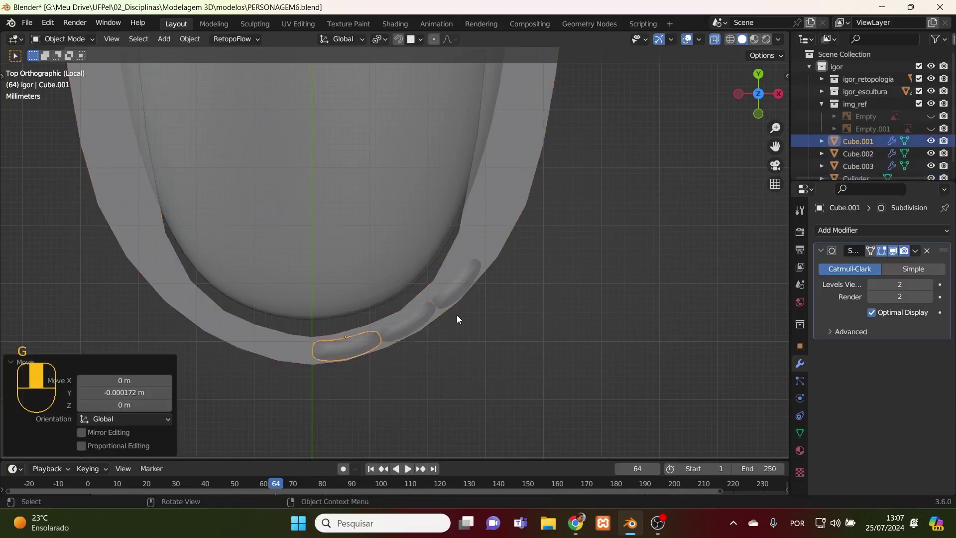
- Scale the bottom vertices of the third tooth's mesh to 0.468 in front view to taper its lower end
click(459, 291)
click(458, 291)
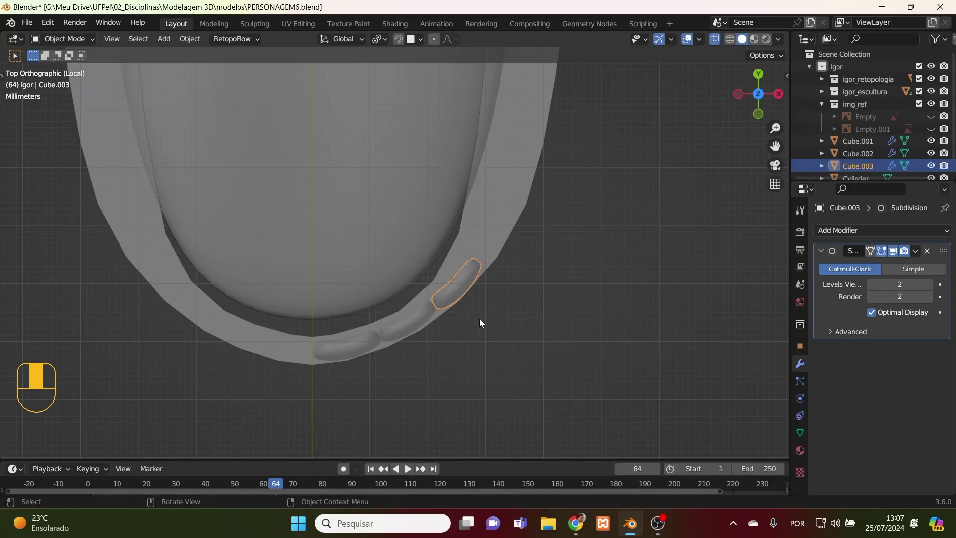
key(KP_1)
key(Tab)
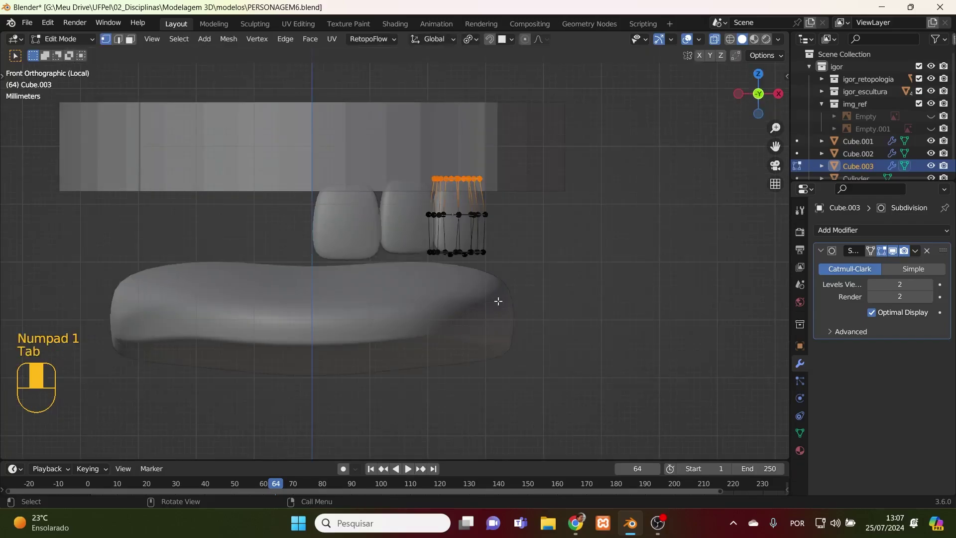
drag(499, 237, 393, 274)
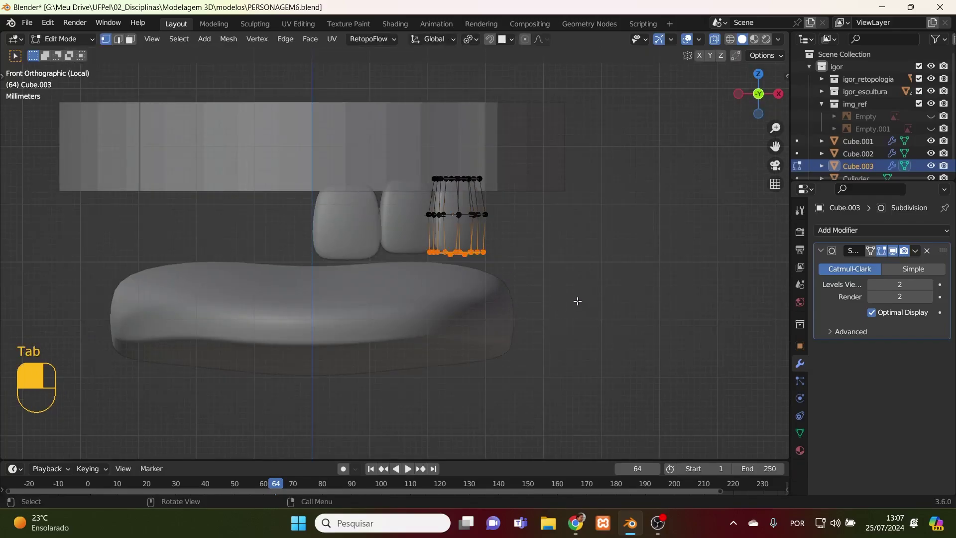
key(s)
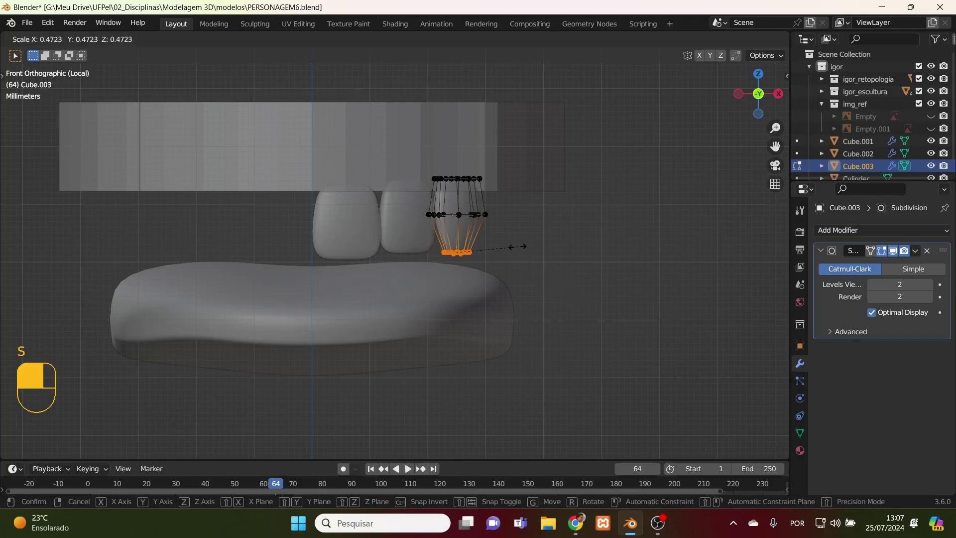
click(517, 247)
- Move the two central vertices on the underside of the third tooth -0.000461 m along Z to form a tip
middle_drag(517, 245, 452, 335)
scroll(494, 336, up, 6)
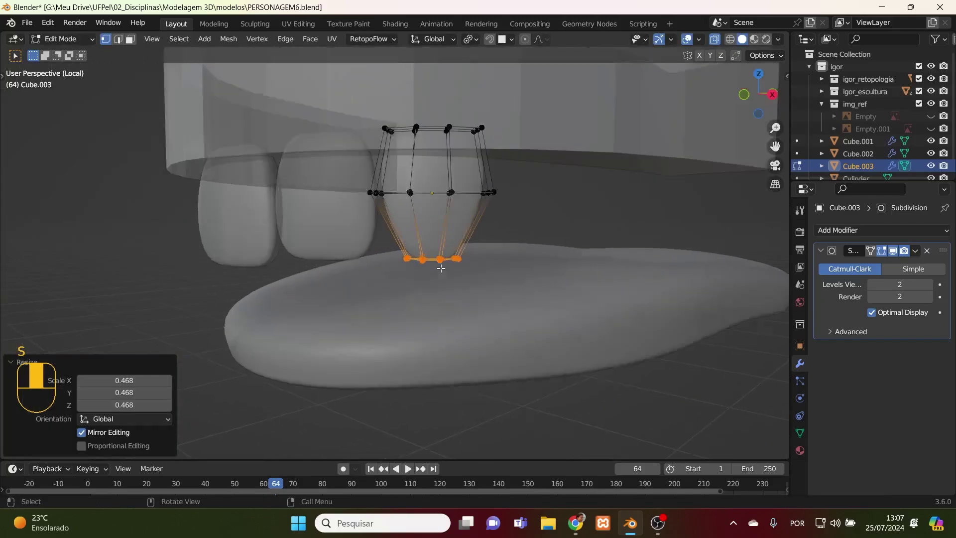
middle_drag(510, 314, 515, 348)
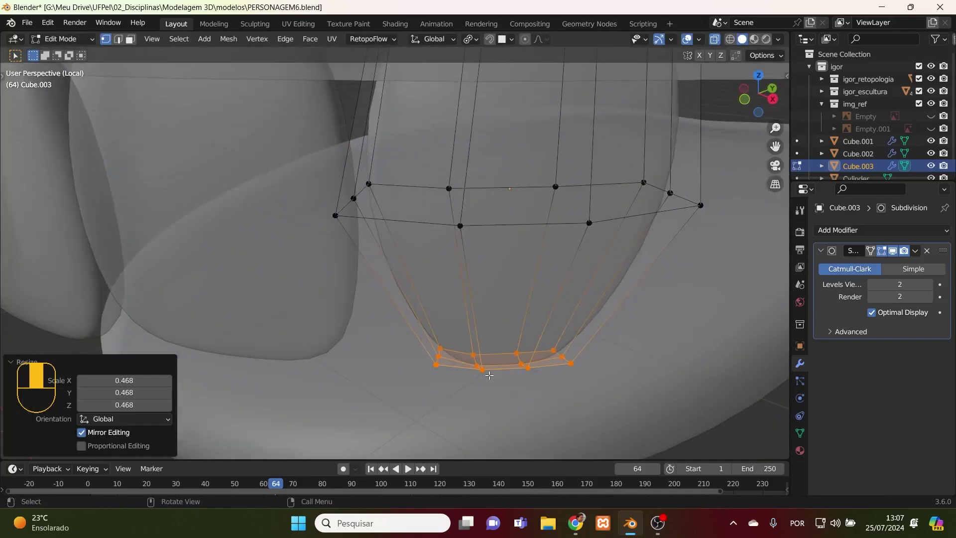
click(473, 354)
click(519, 362)
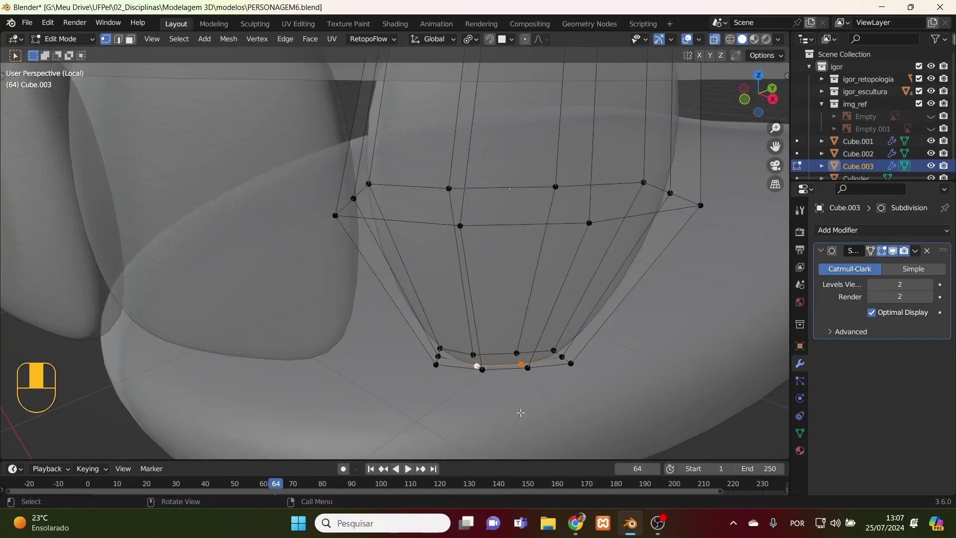
key(KP_1)
key(g)
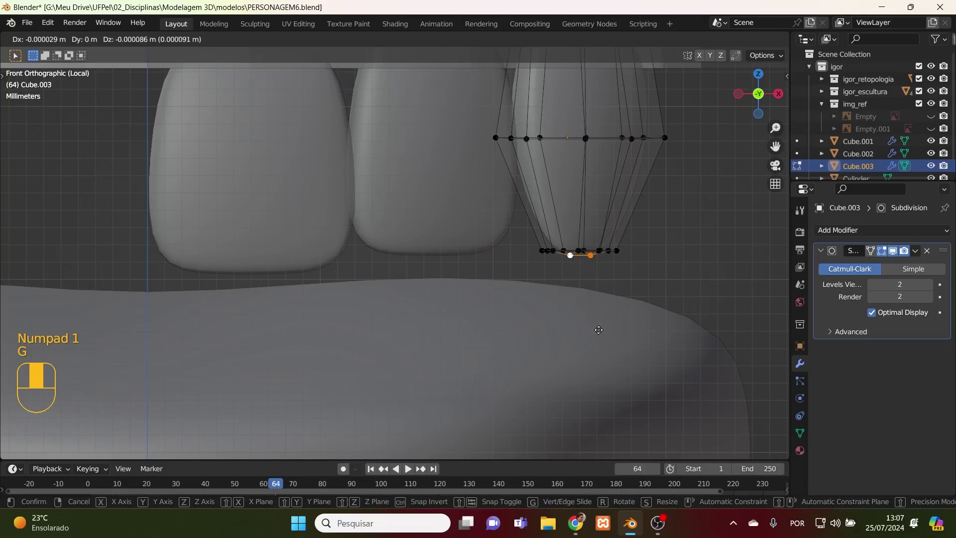
middle_click(600, 330)
click(599, 333)
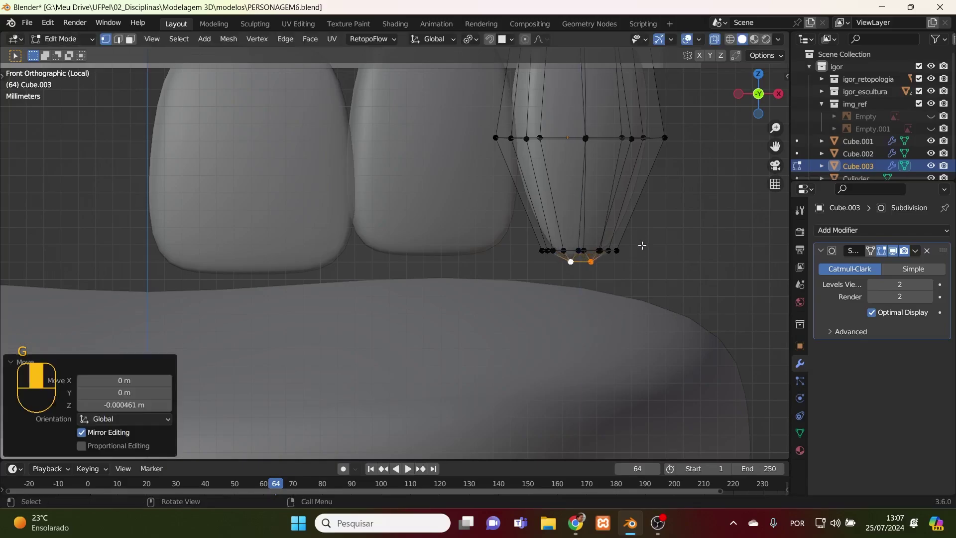
- Scale the vertex ring just above the third tooth's tip to 0.773 and its middle vertex ring to 0.802
drag(643, 234, 545, 258)
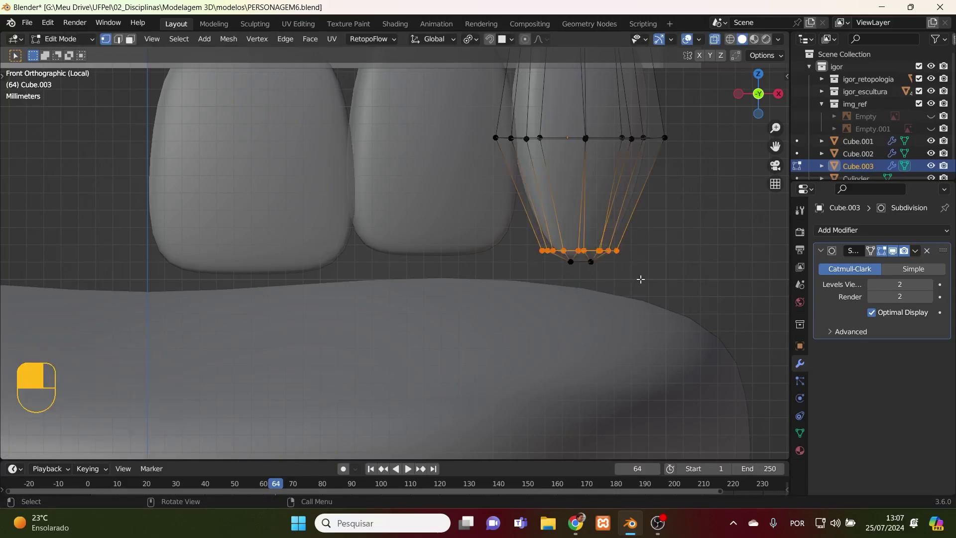
key(s)
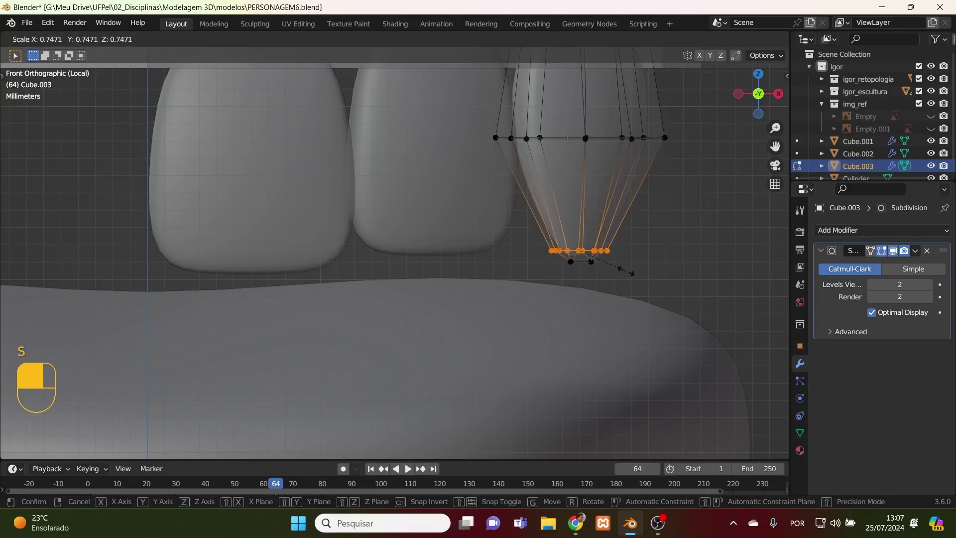
click(628, 273)
middle_drag(628, 272, 574, 300)
scroll(574, 300, down, 3)
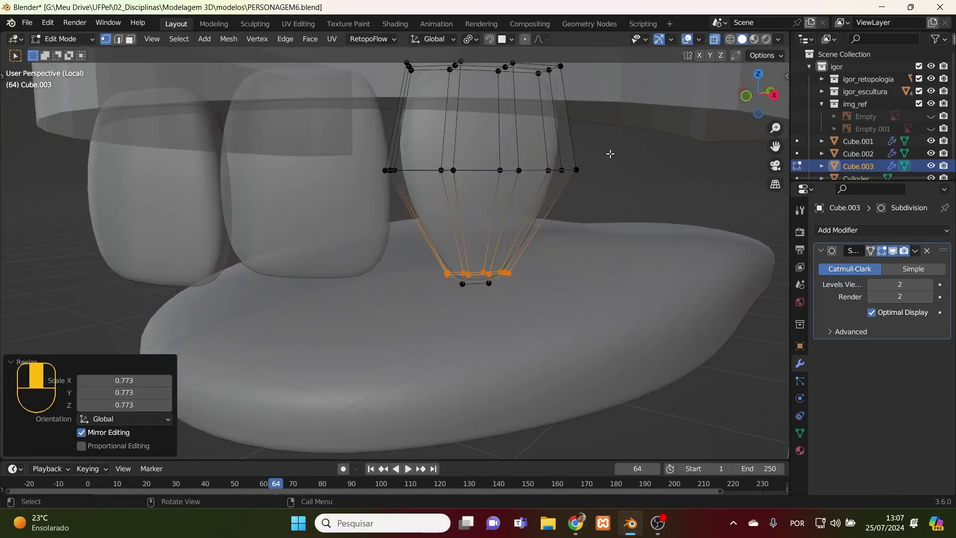
drag(611, 154, 391, 182)
key(s)
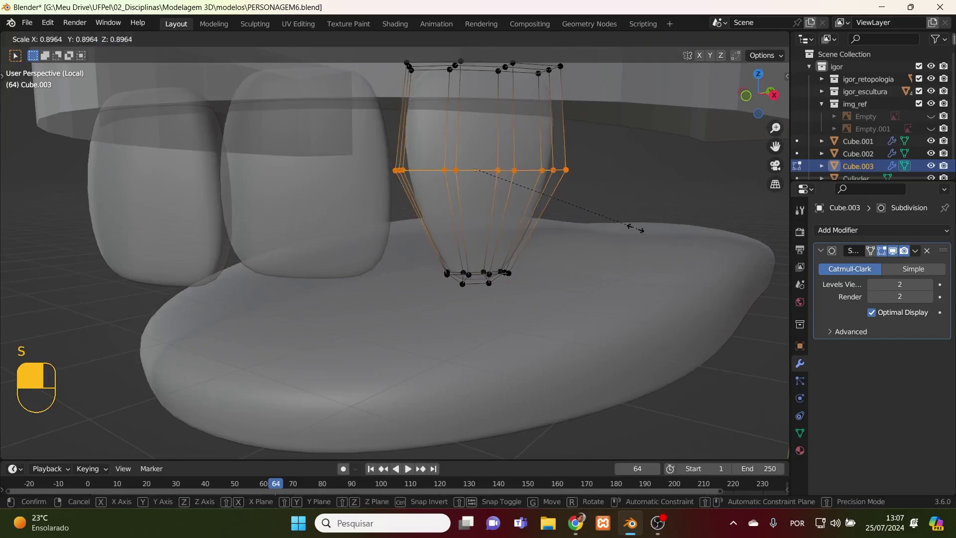
click(633, 223)
- Scale the central columns of vertices of the third tooth to 1.208 in top view, leaving out both side ends
middle_drag(632, 223, 645, 286)
key(KP_7)
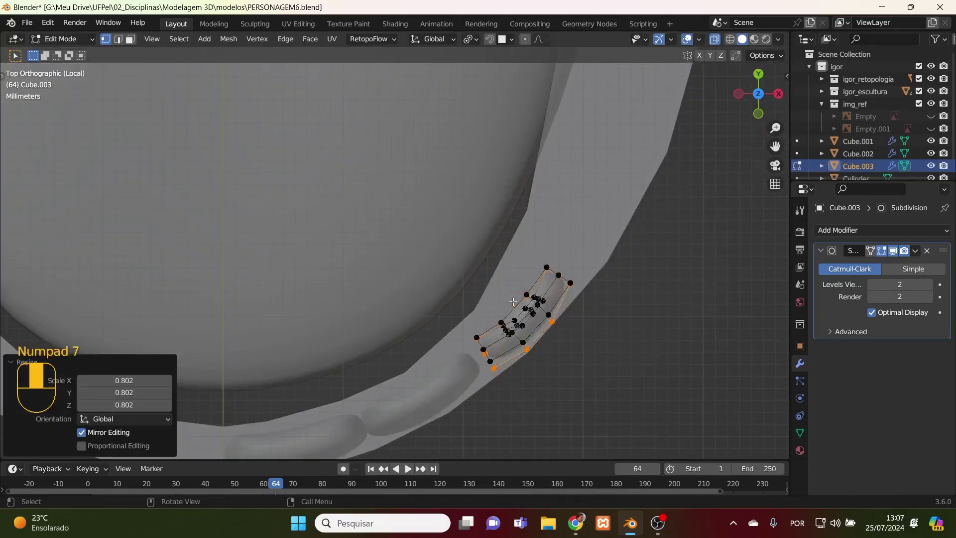
drag(489, 297, 560, 348)
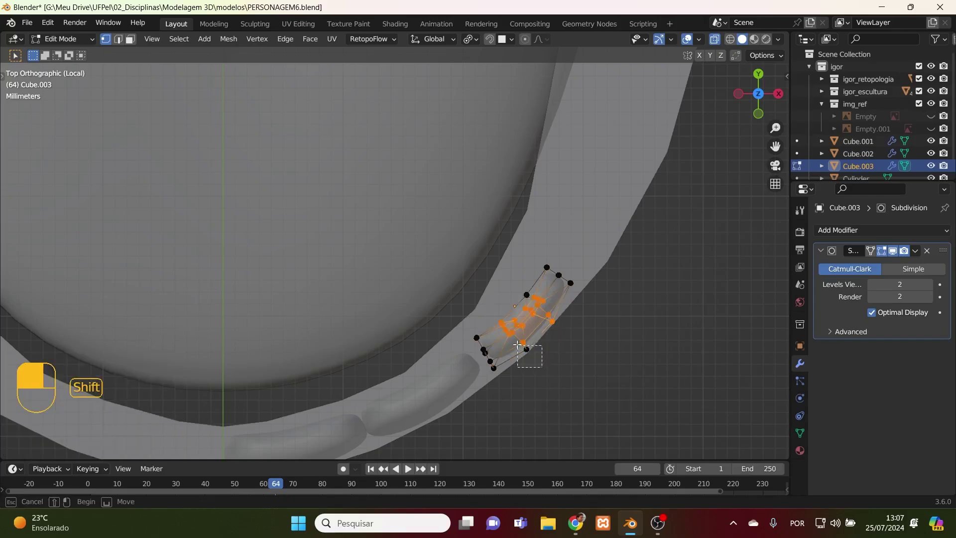
shift+drag(509, 265, 535, 311)
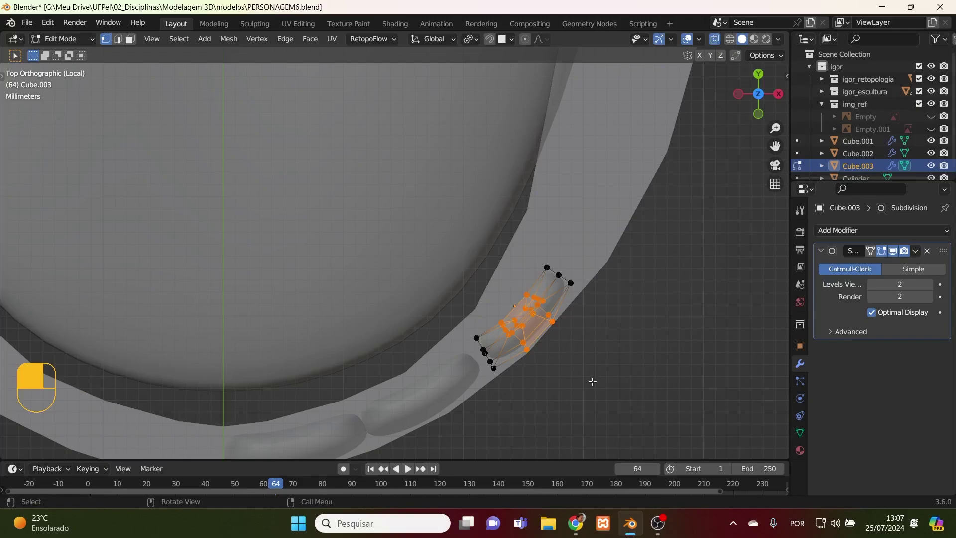
key(s)
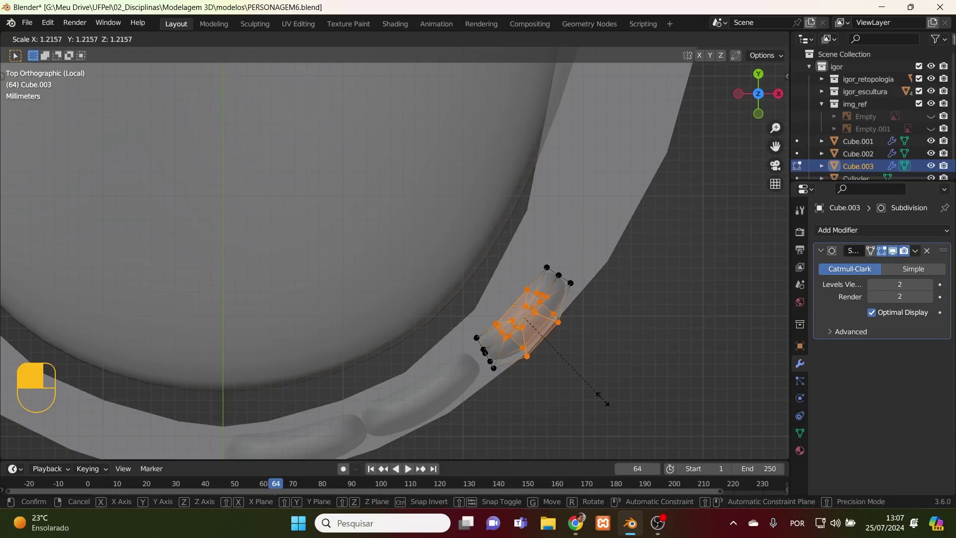
click(603, 399)
- Flatten the third tooth's middle vertex ring by scaling it to 0 along Z in front view
key(KP_3)
key(KP_1)
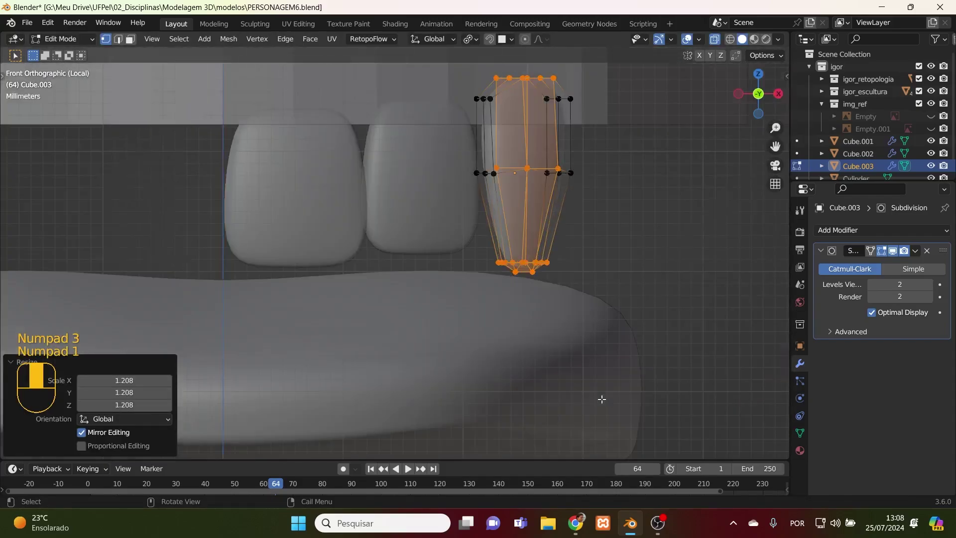
middle_drag(647, 343, 577, 353)
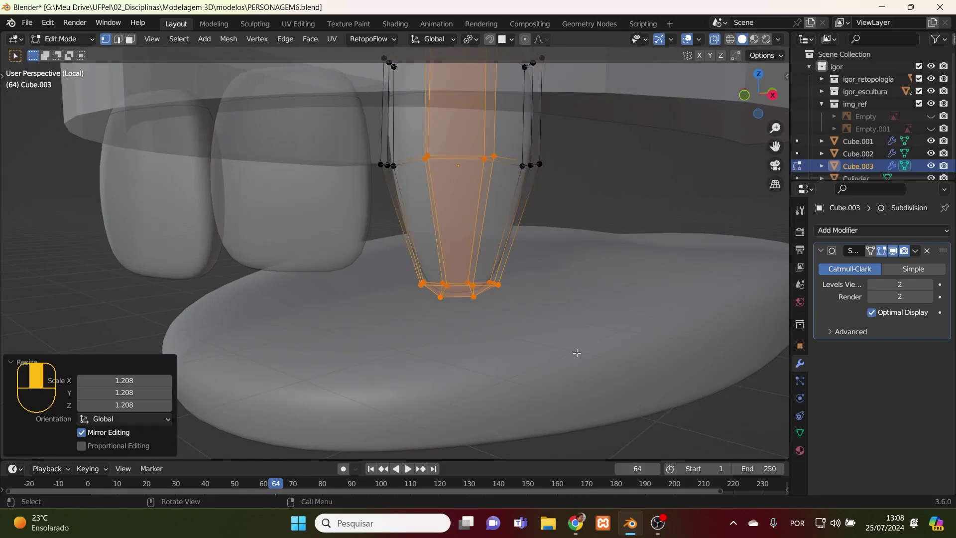
key(KP_1)
drag(613, 159, 459, 200)
middle_drag(639, 222, 600, 261)
key(KP_1)
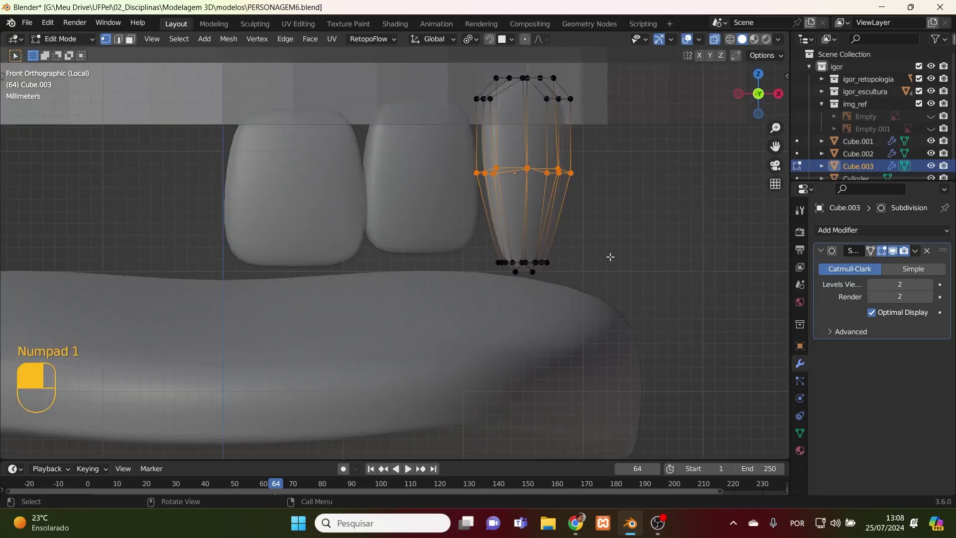
key(s)
key(z)
key(0)
key(Return)
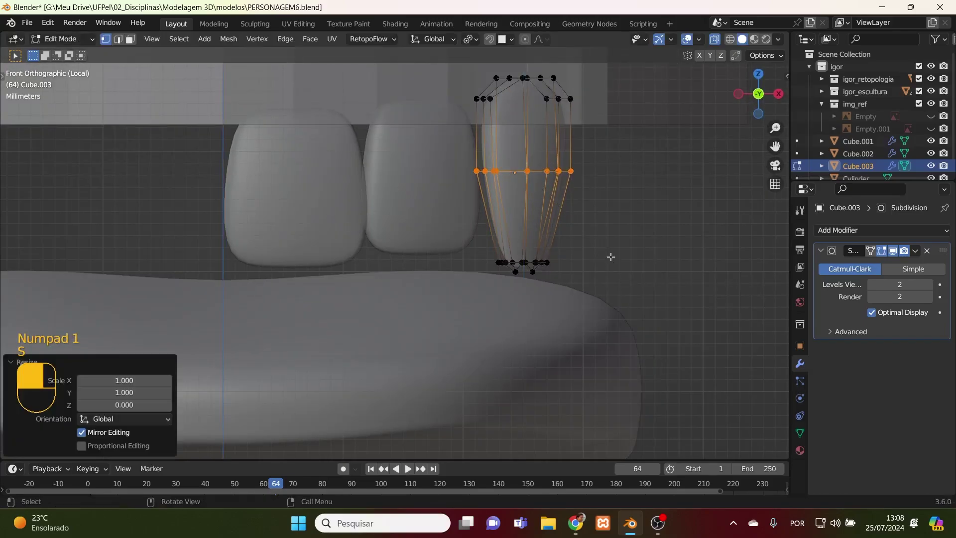
- Flatten the third tooth's upper vertices to 0 along Z and scale them to 0.866
drag(576, 59, 438, 111)
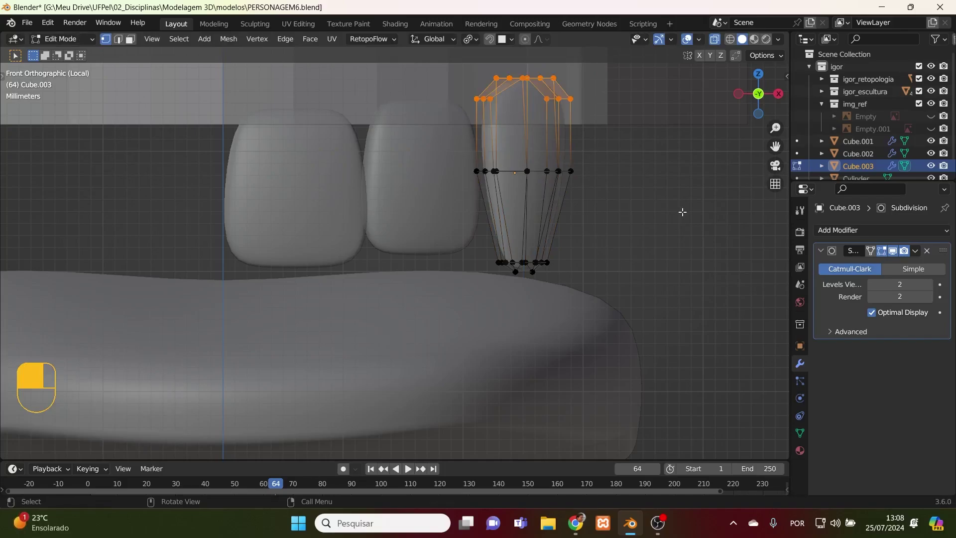
key(s)
key(z)
key(0)
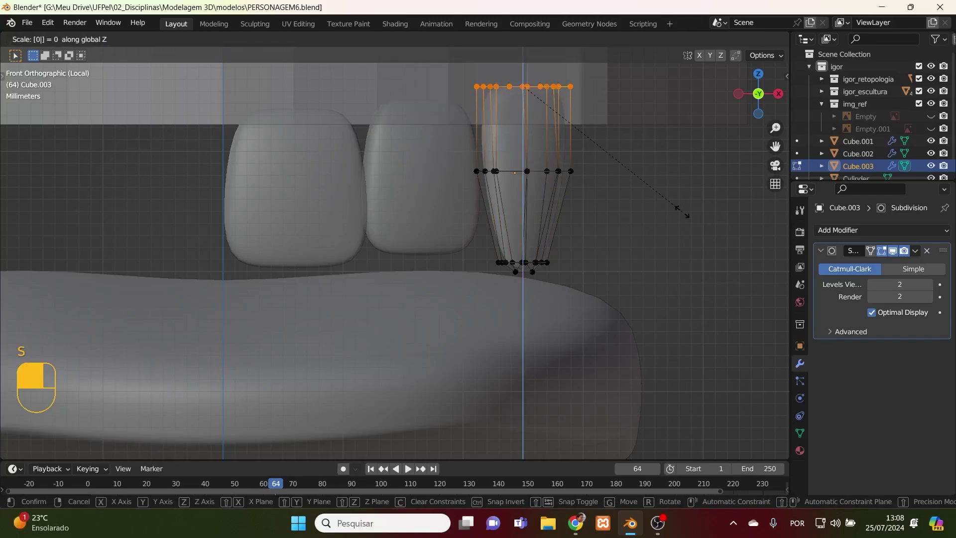
click(682, 212)
key(s)
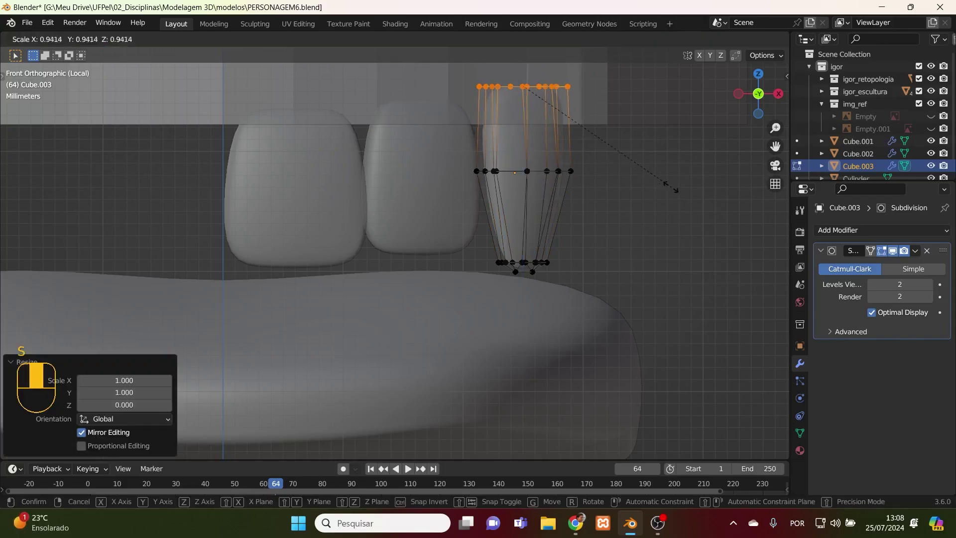
click(658, 183)
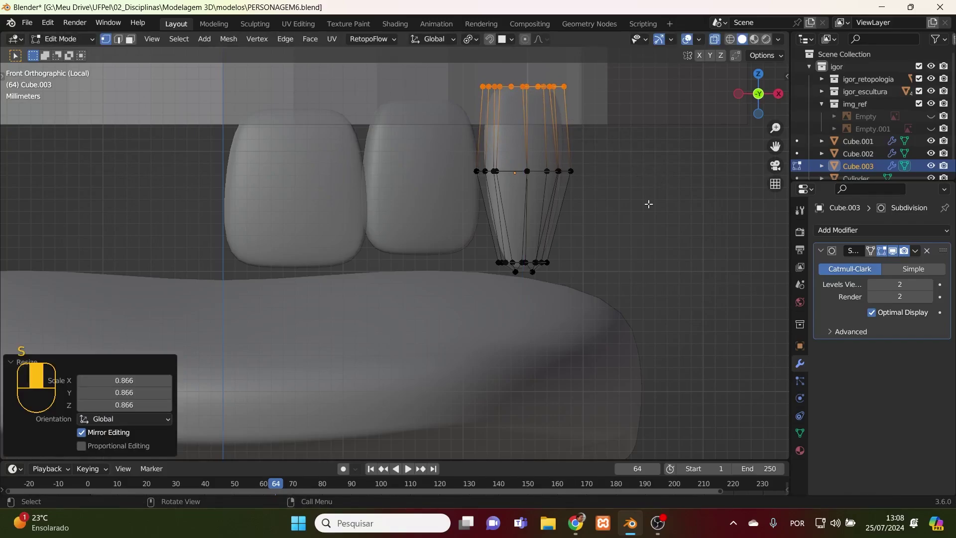
- Set the transform orientation to View and select the vertex ring just above the third tooth's tip
key(Tab)
middle_drag(635, 237, 503, 293)
click(354, 40)
click(342, 93)
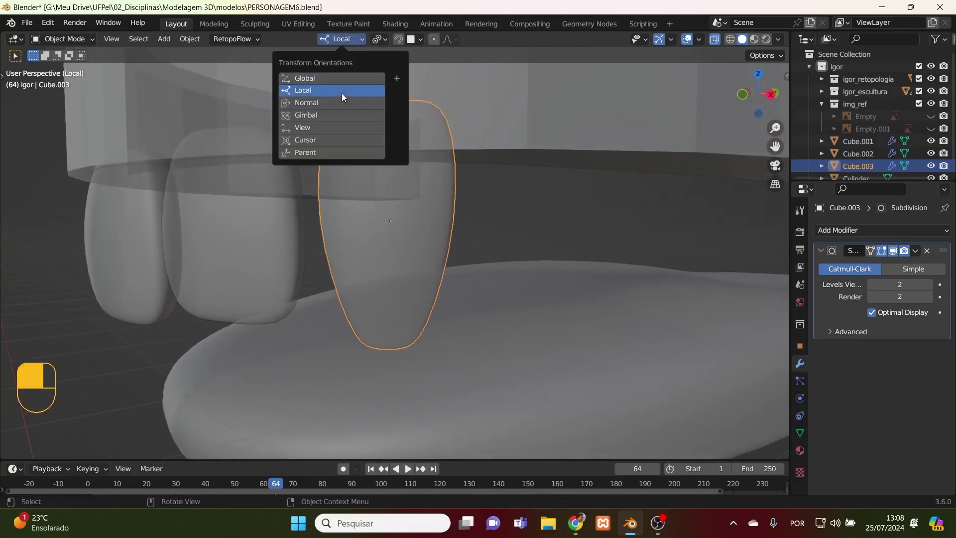
click(342, 115)
click(332, 128)
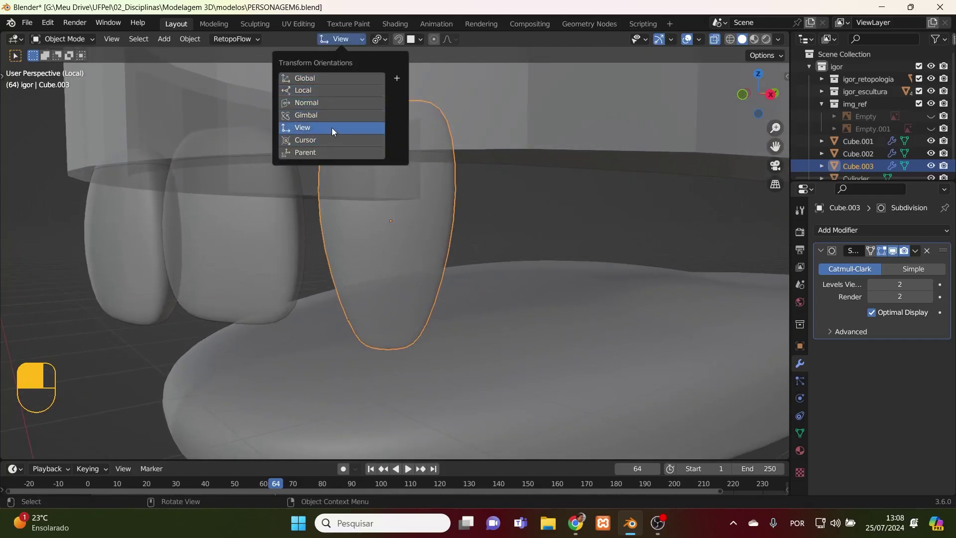
key(Tab)
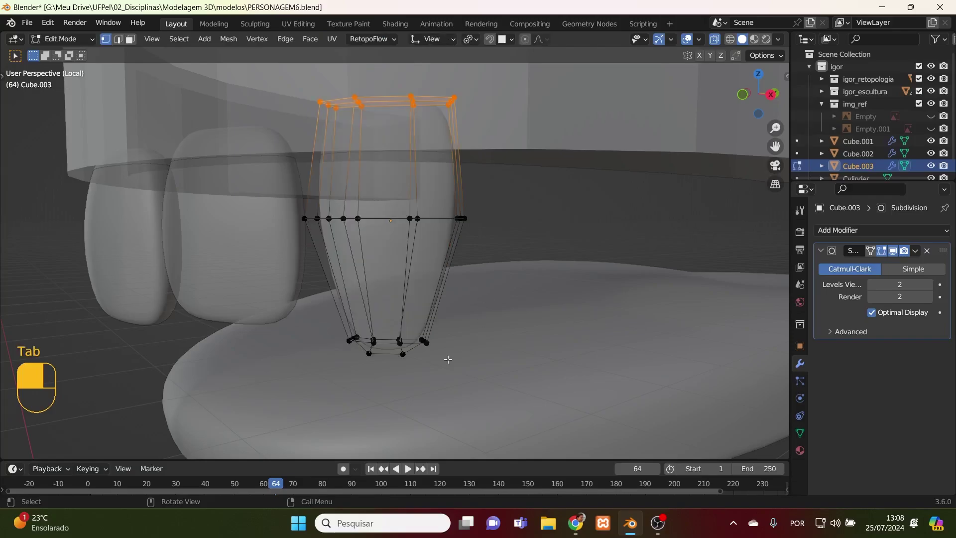
drag(465, 321, 326, 348)
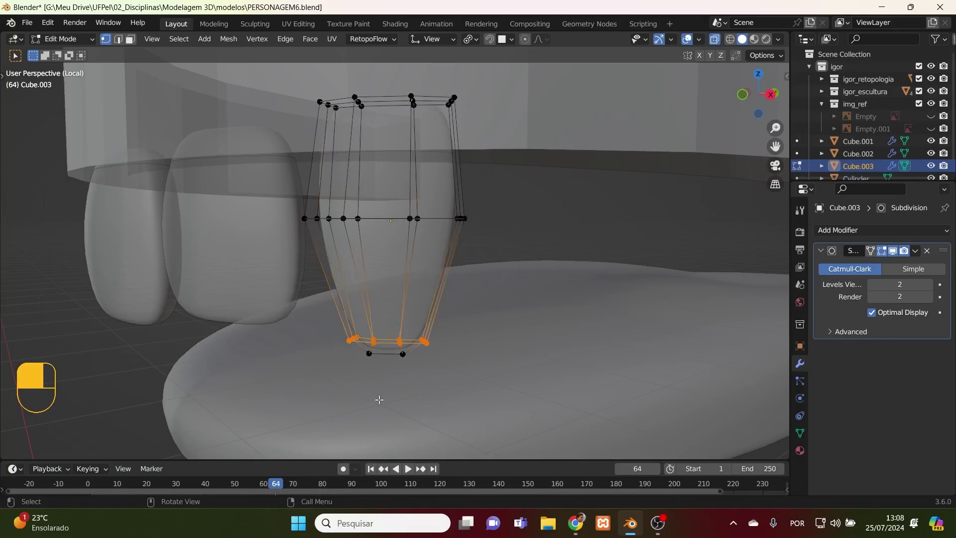
key(g)
key(z)
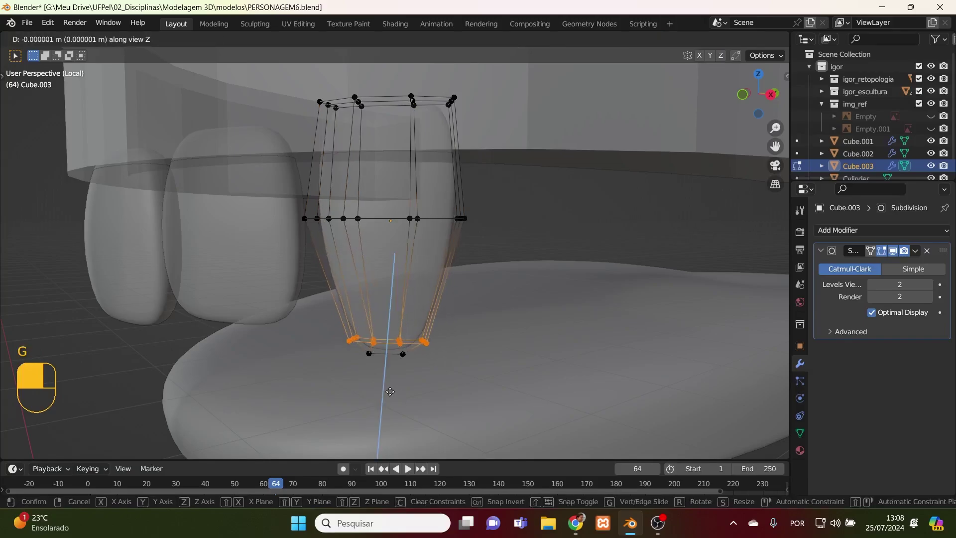
click(387, 367)
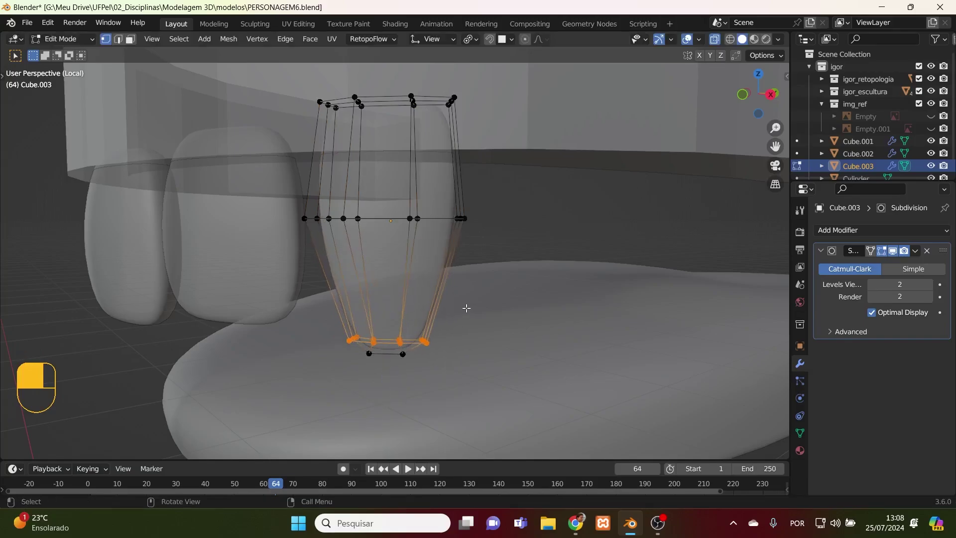
- Edge-slide the vertex ring above the third tooth's tip upward by a factor of 0.222 and scale it to 0.891
key(g)
key(g)
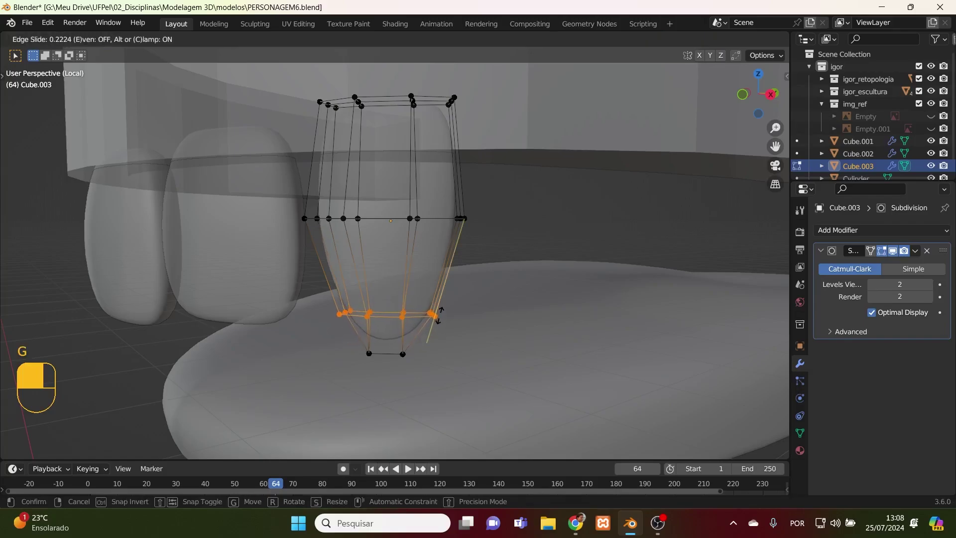
click(432, 349)
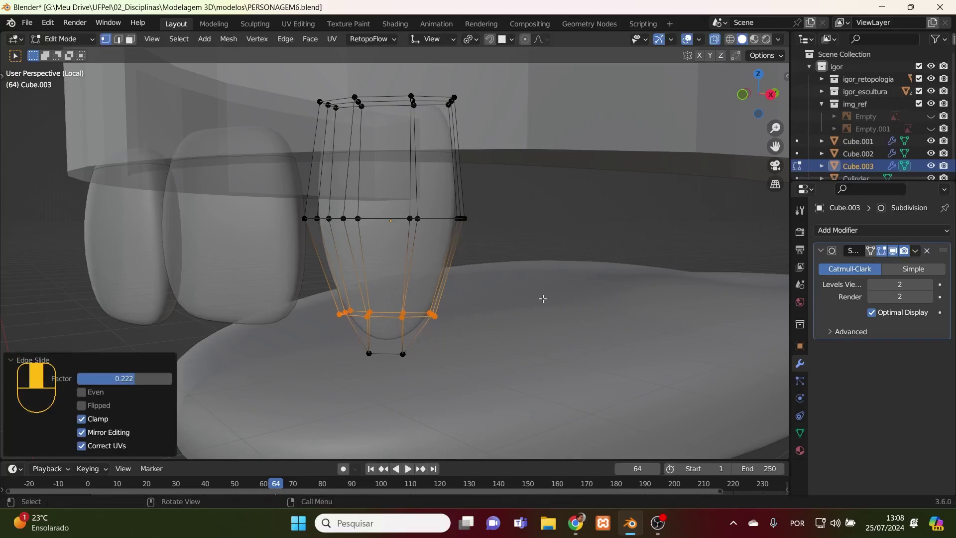
key(s)
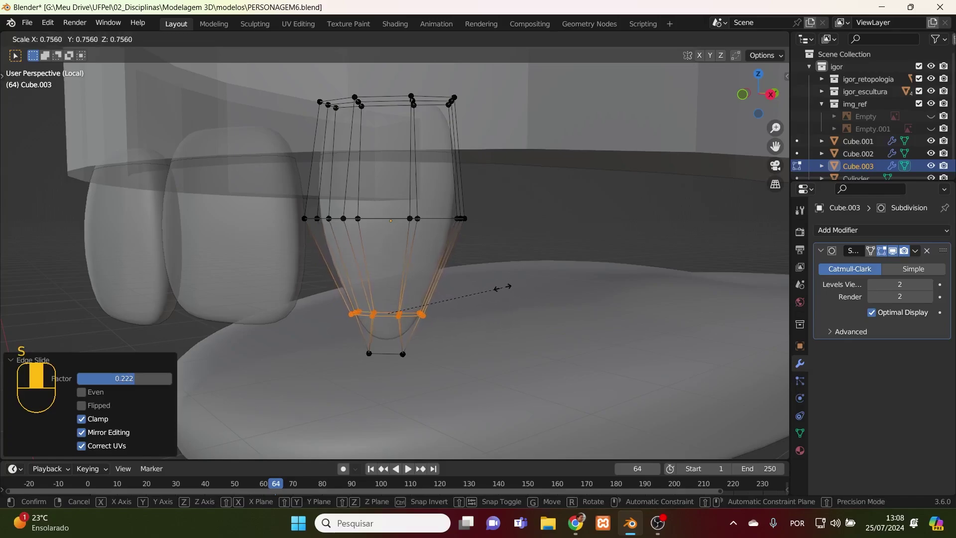
click(513, 268)
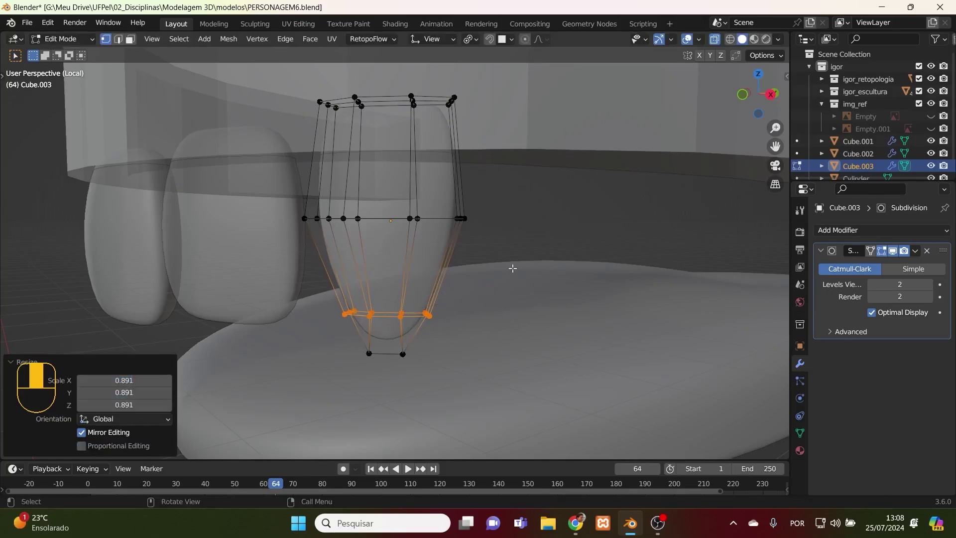
- Scale the third tooth's middle vertex ring to about 0.94 and the ring above its tip to about 1.05
alt+click(461, 219)
key(s)
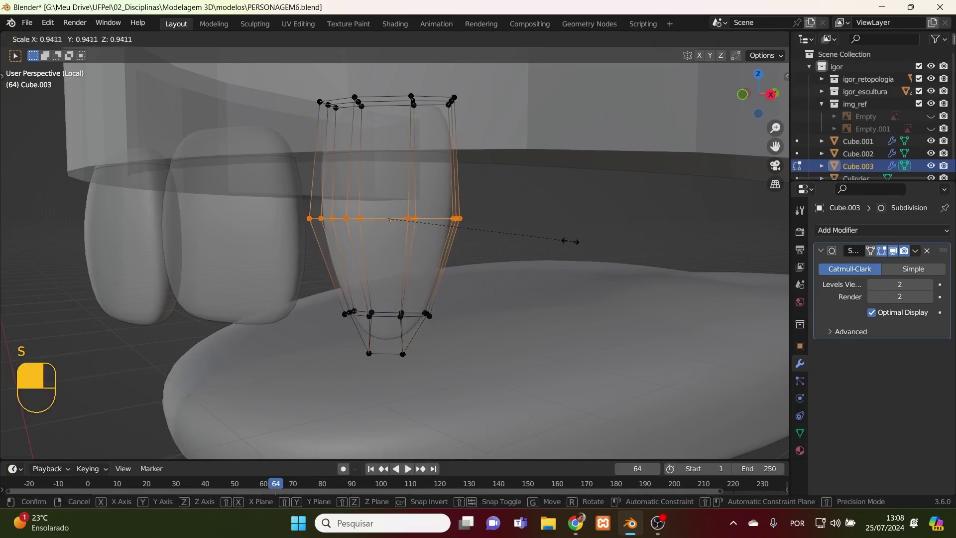
click(511, 292)
drag(498, 299, 310, 342)
key(s)
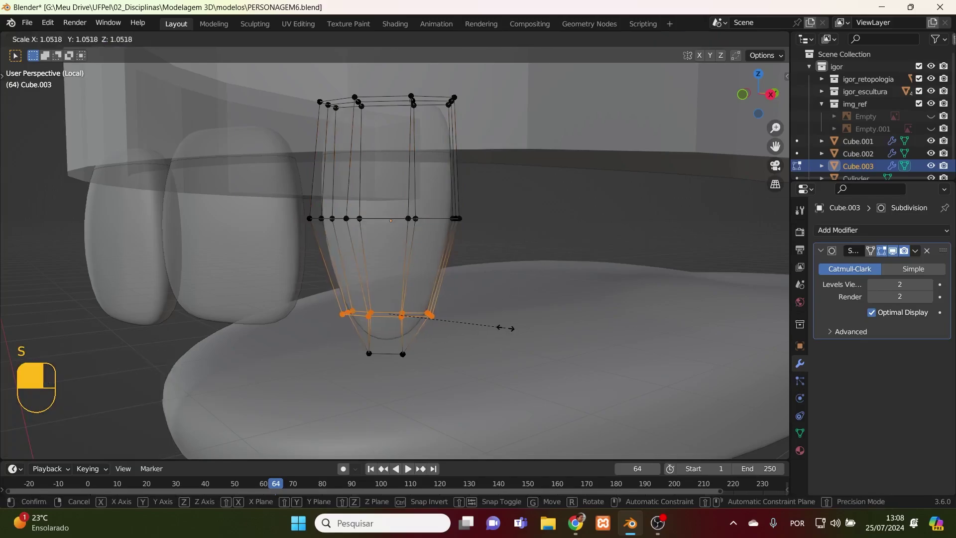
click(505, 328)
- Scale the third tooth's tip vertices to 0.502 and the vertex ring above them to 0.914
drag(448, 346, 332, 379)
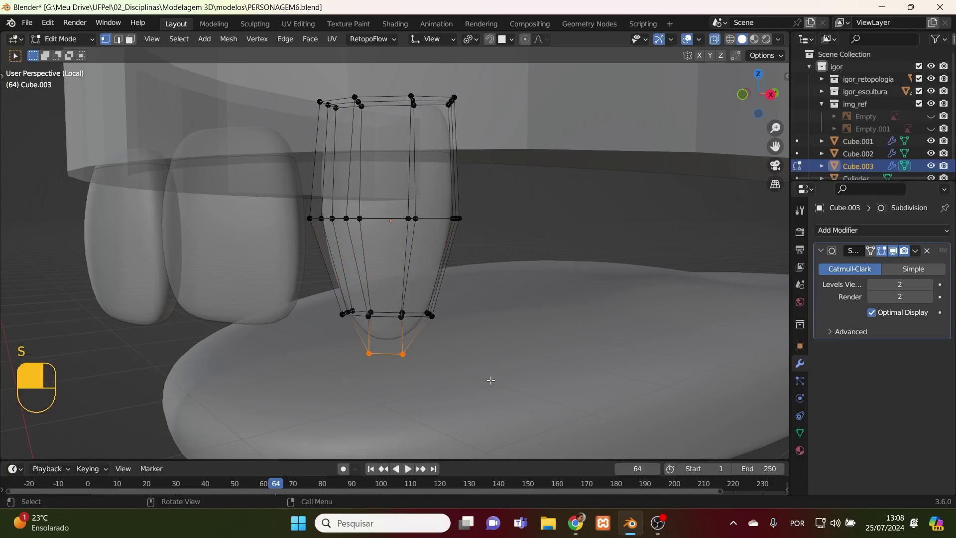
key(s)
click(438, 367)
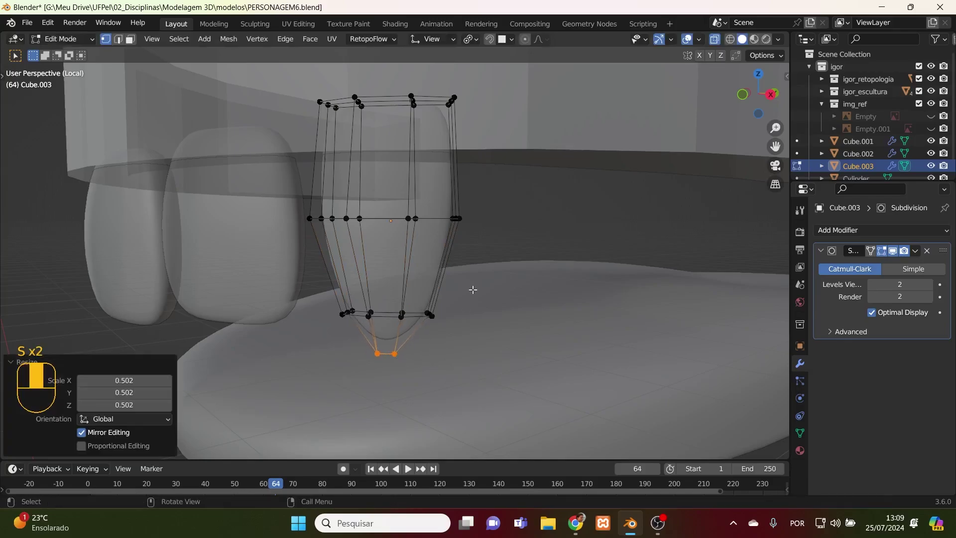
drag(473, 289, 337, 334)
key(s)
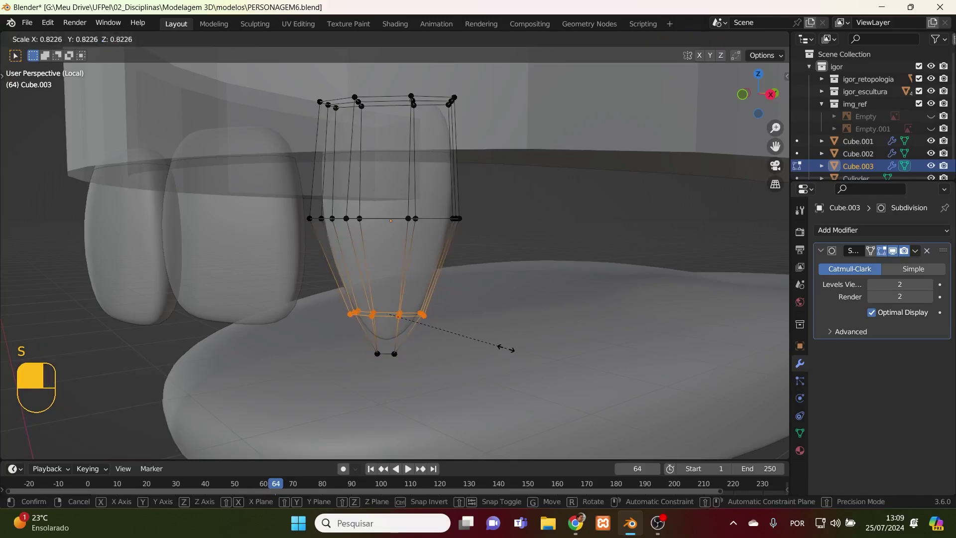
click(518, 352)
- In top view, move the whole third tooth along the gum band by -0.001369 m in X and -0.001161 m in Y
middle_drag(487, 335, 559, 347)
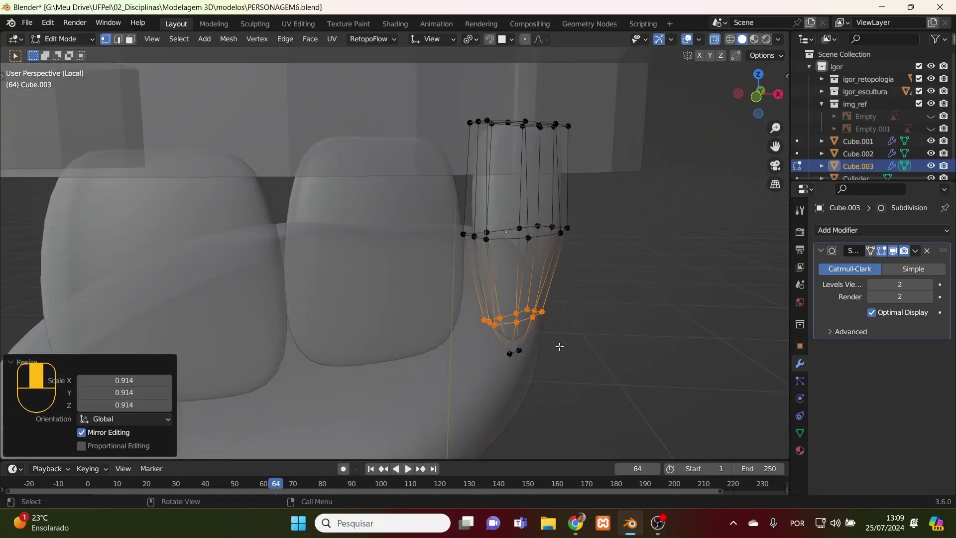
key(KP_7)
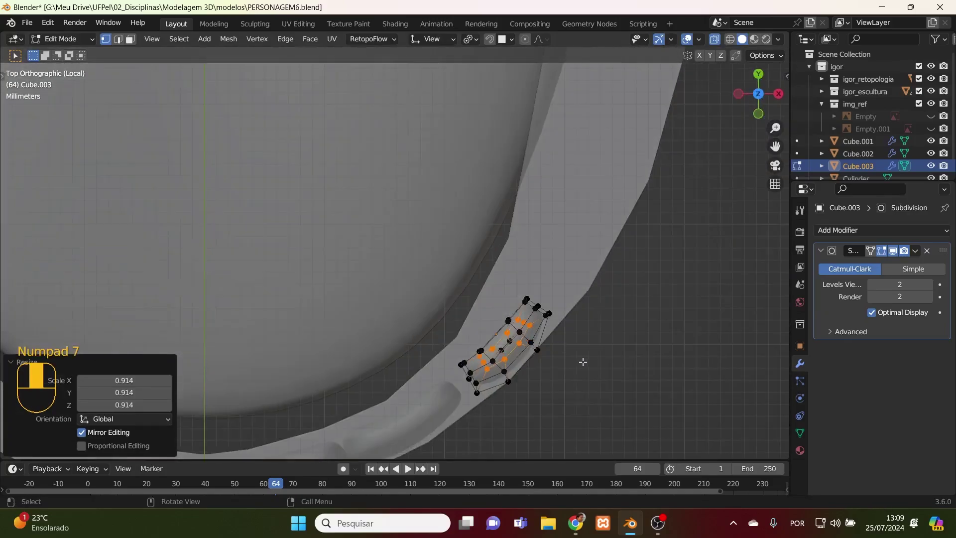
key(Tab)
key(g)
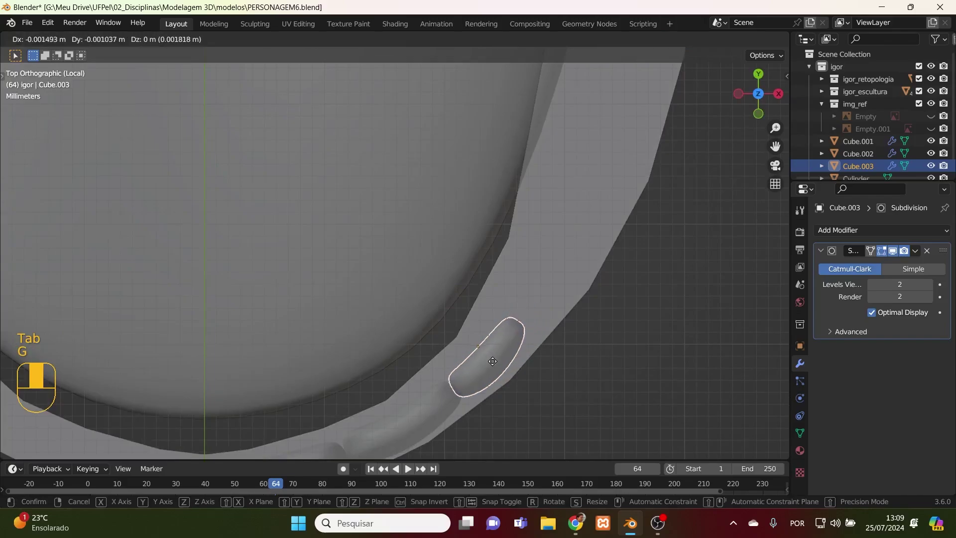
click(494, 363)
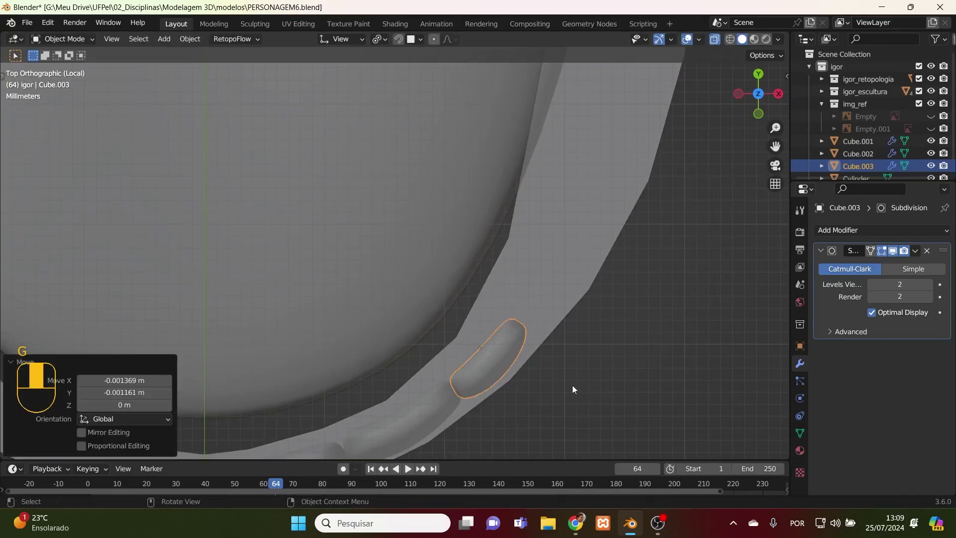
- Turn off X-ray and narrow the second tooth's entire mesh to about 0.8 along the view X axis
scroll(596, 393, down, 4)
middle_drag(596, 392, 572, 285)
key(alt+z)
middle_drag(557, 282, 471, 278)
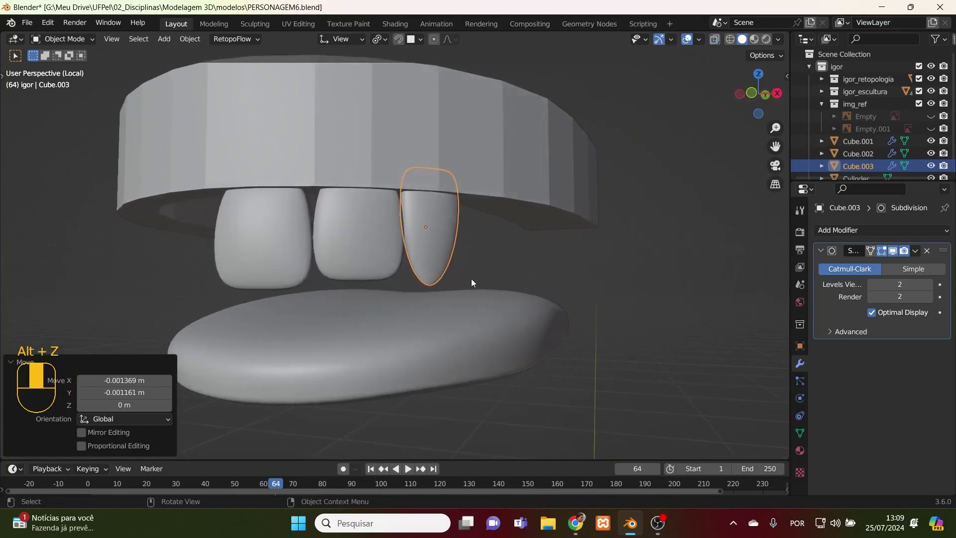
click(380, 256)
middle_drag(380, 256, 428, 316)
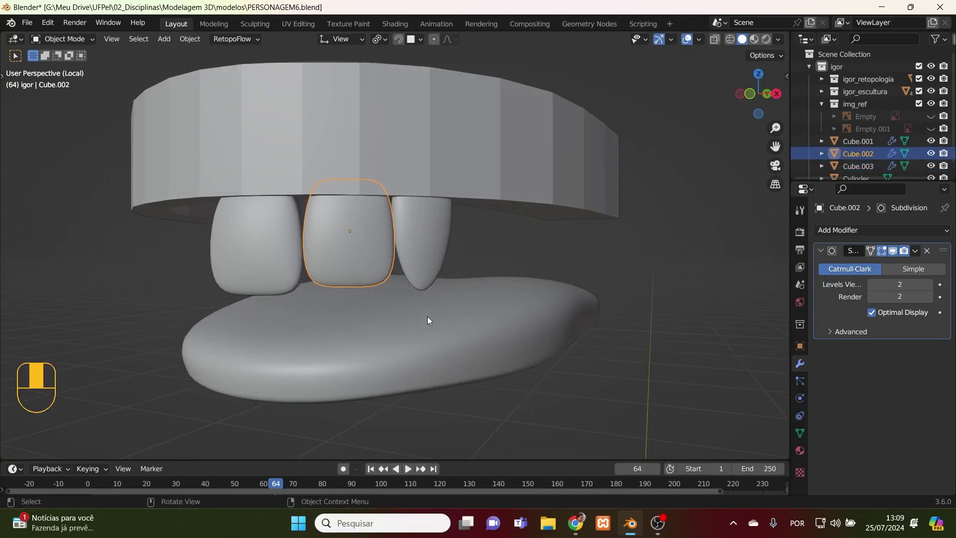
key(Tab)
middle_drag(498, 365, 538, 373)
key(a)
key(s)
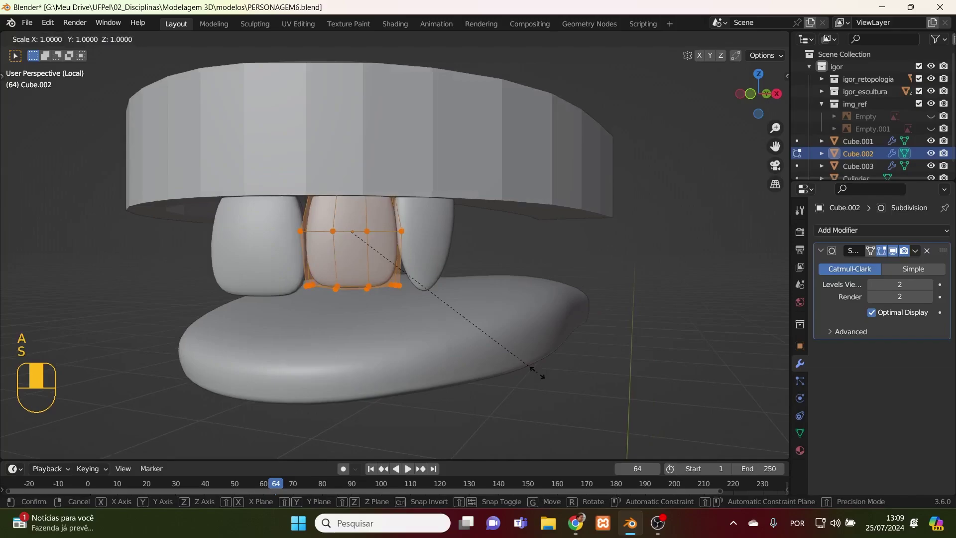
key(x)
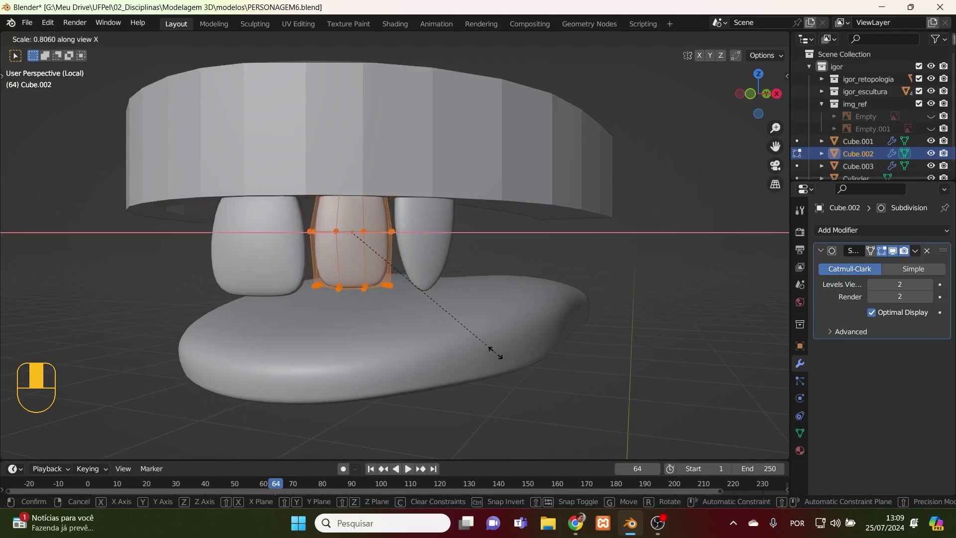
click(492, 354)
key(Tab)
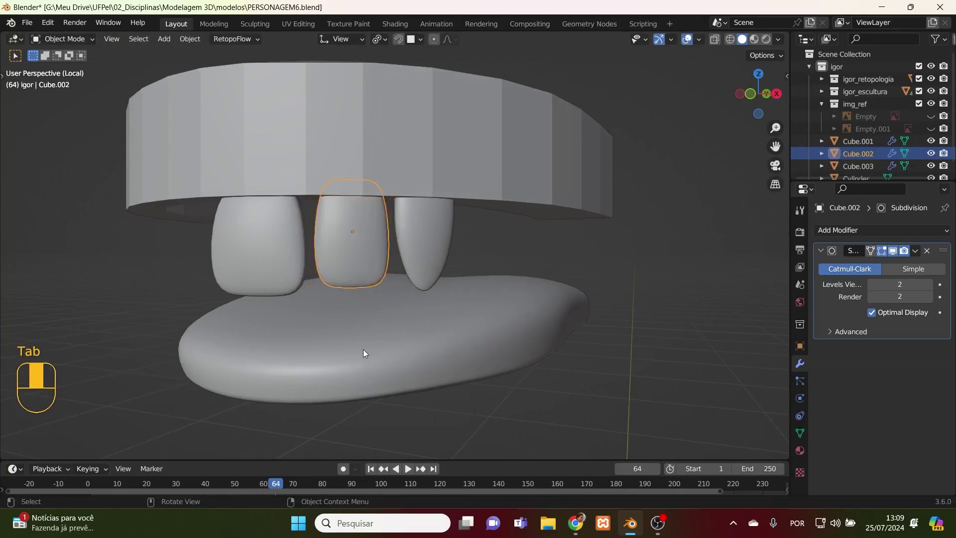
- Move the second tooth up against the first, and move the pointed third tooth up against the second
key(g)
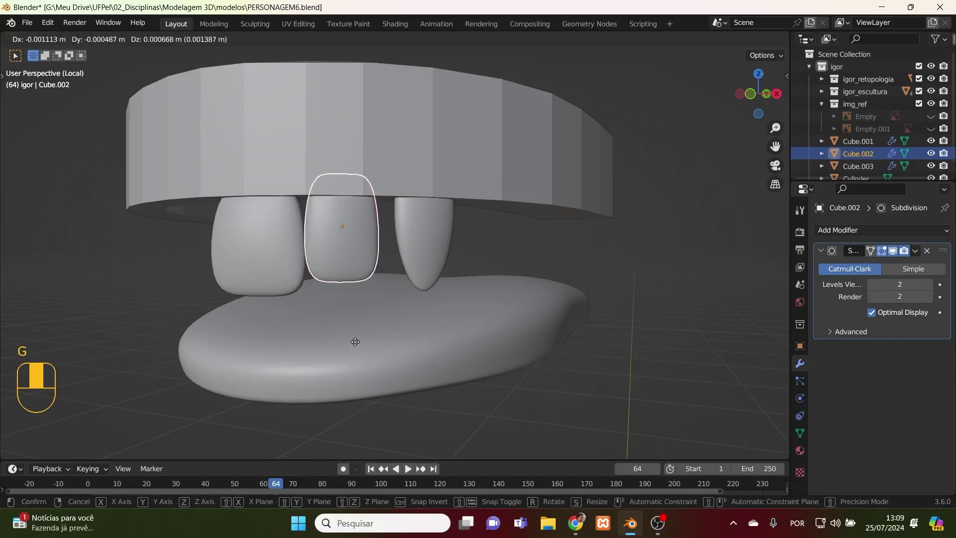
click(355, 342)
click(419, 259)
middle_drag(441, 295, 426, 337)
key(g)
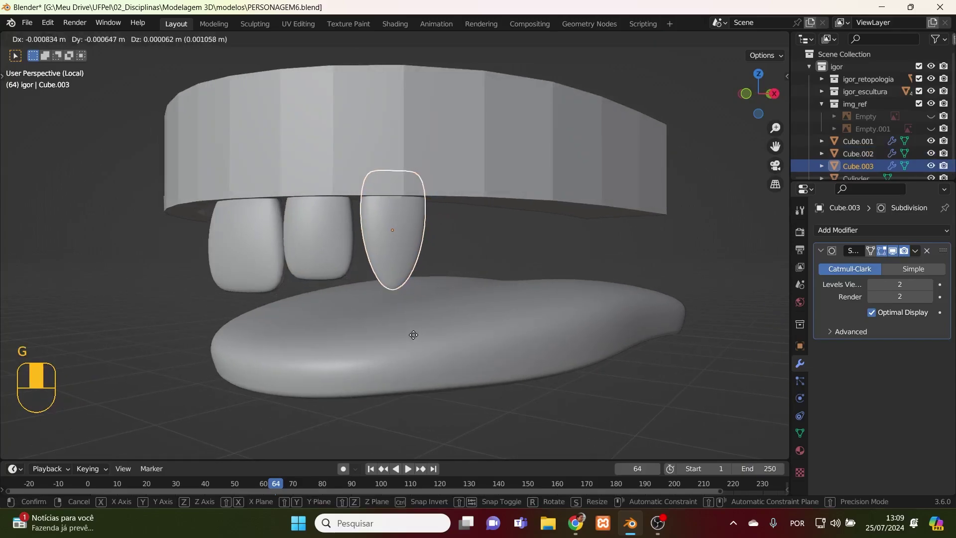
click(405, 337)
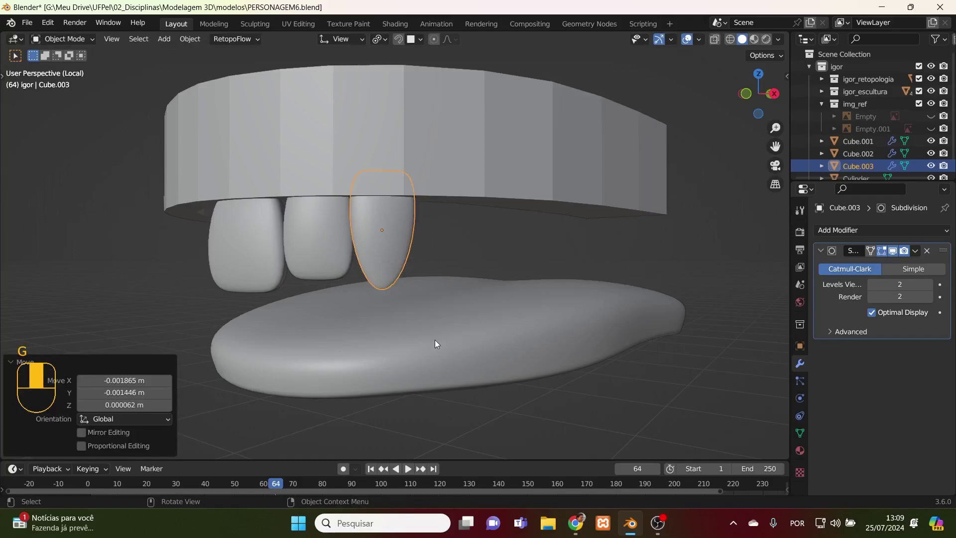
- In top view with X-ray on, shift the third tooth by -0.000358 m in X and 0.000645 m in Y
middle_drag(435, 340, 470, 336)
key(KP_7)
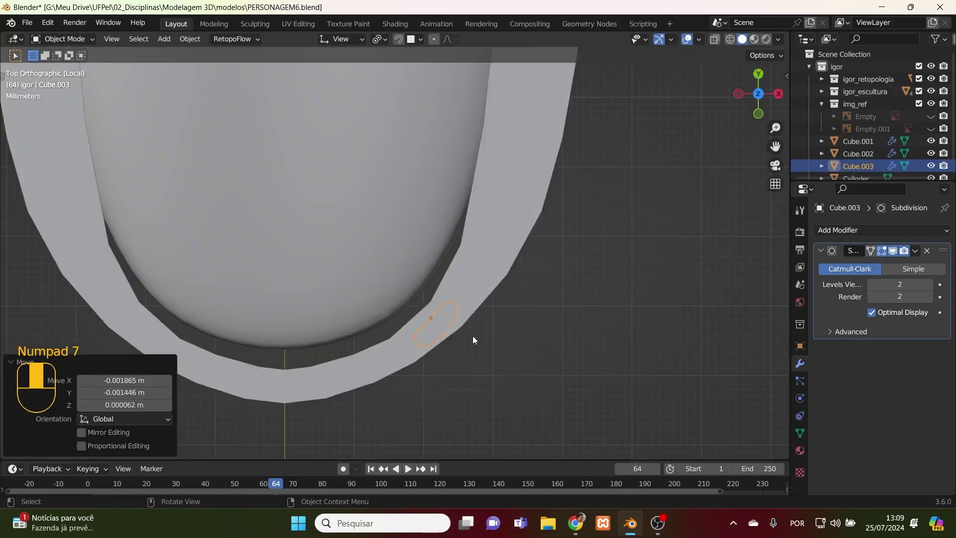
key(alt+z)
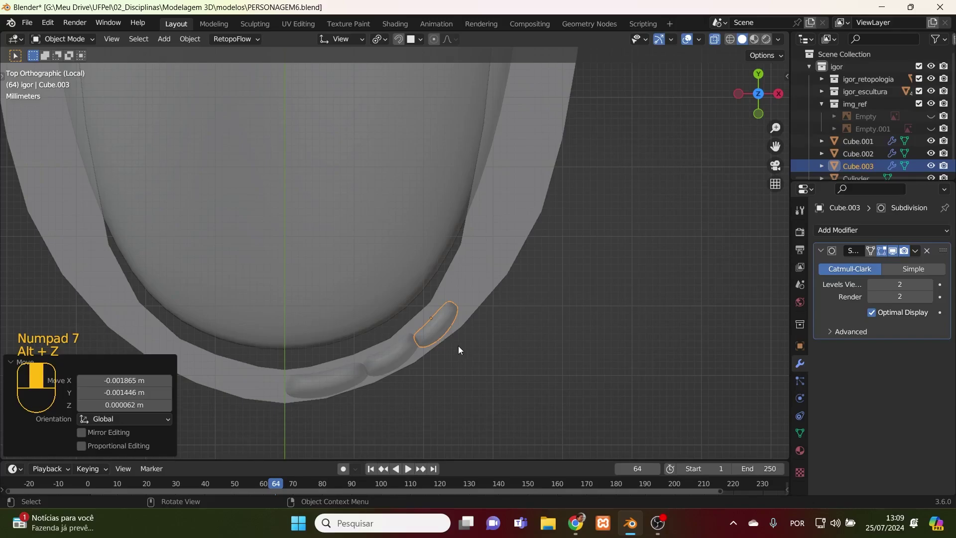
key(g)
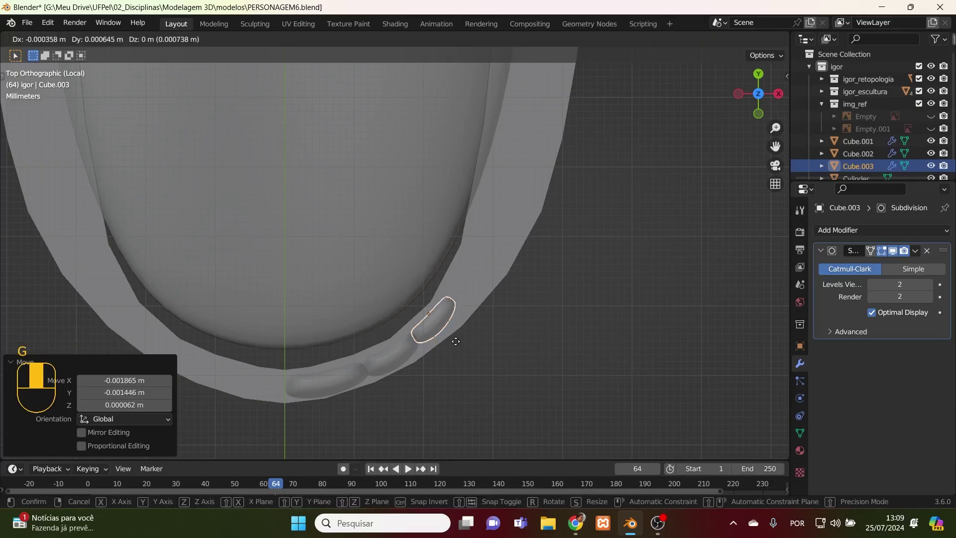
click(455, 342)
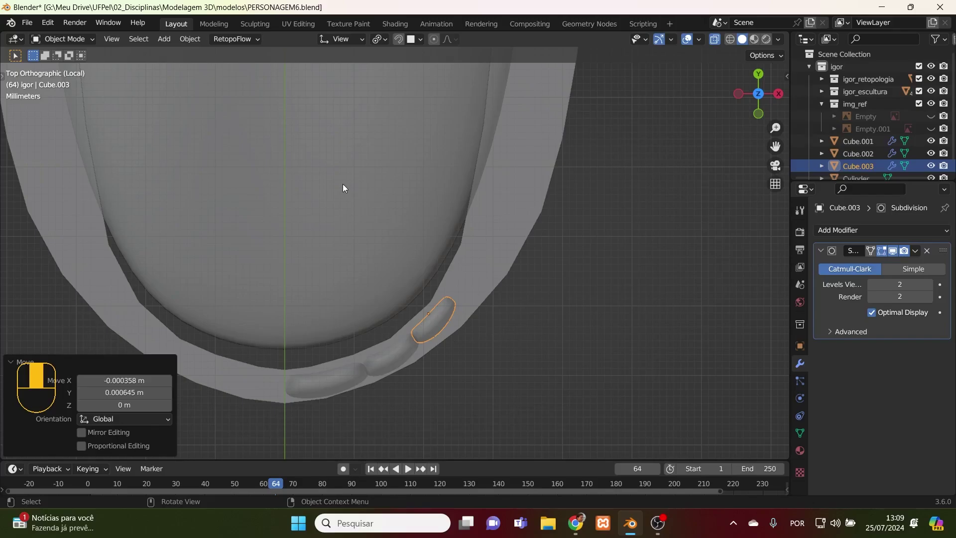
- Add a new cube mesh with a size of 2 m at the world origin
click(172, 37)
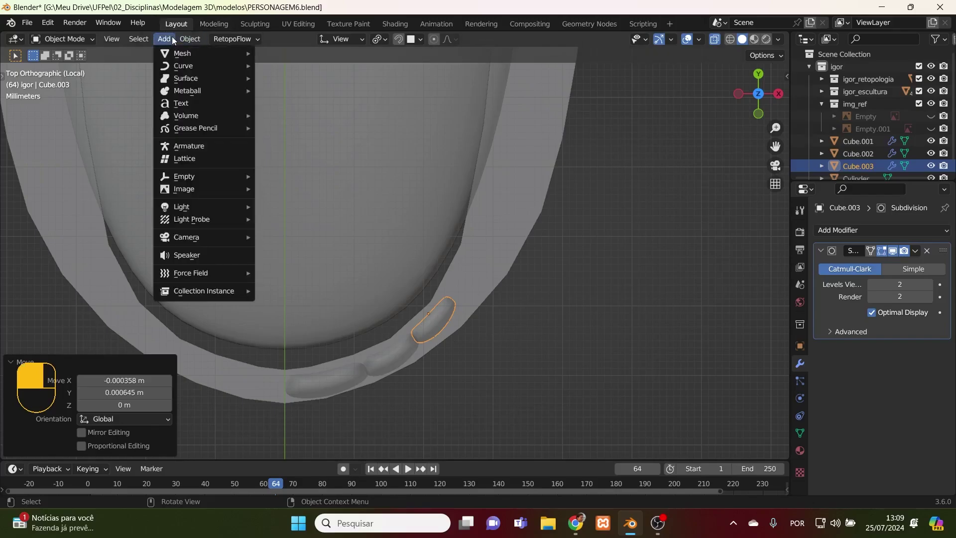
click(190, 39)
click(163, 40)
mouse_move(195, 55)
click(301, 62)
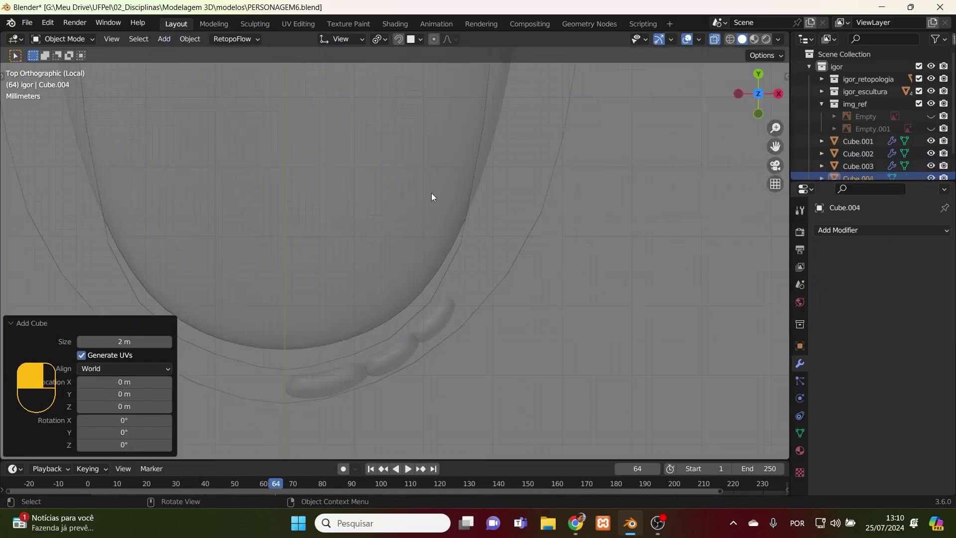
- Shrink the new cube's mesh in Edit Mode by 0.029 and again by 0.352
scroll(431, 193, down, 3)
scroll(525, 280, down, 10)
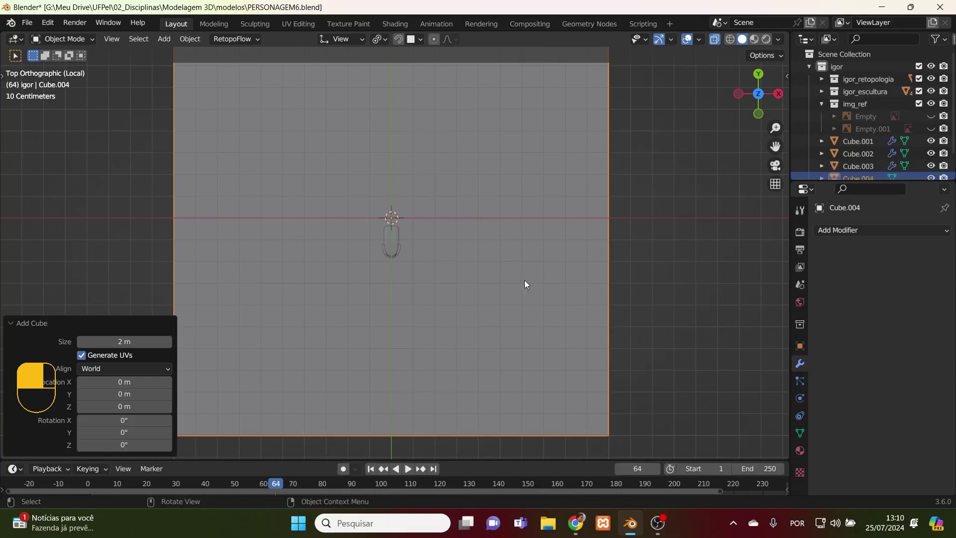
key(Tab)
scroll(537, 290, down, 3)
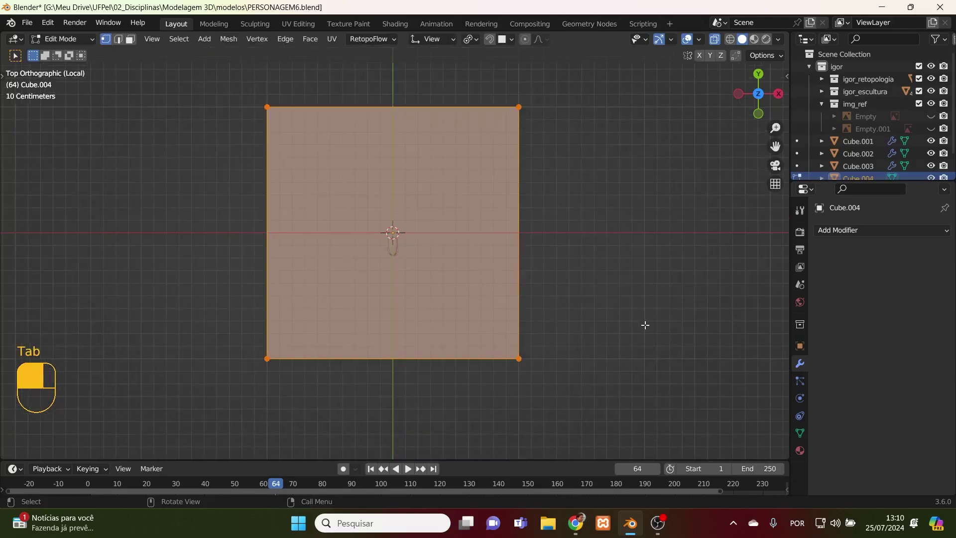
key(s)
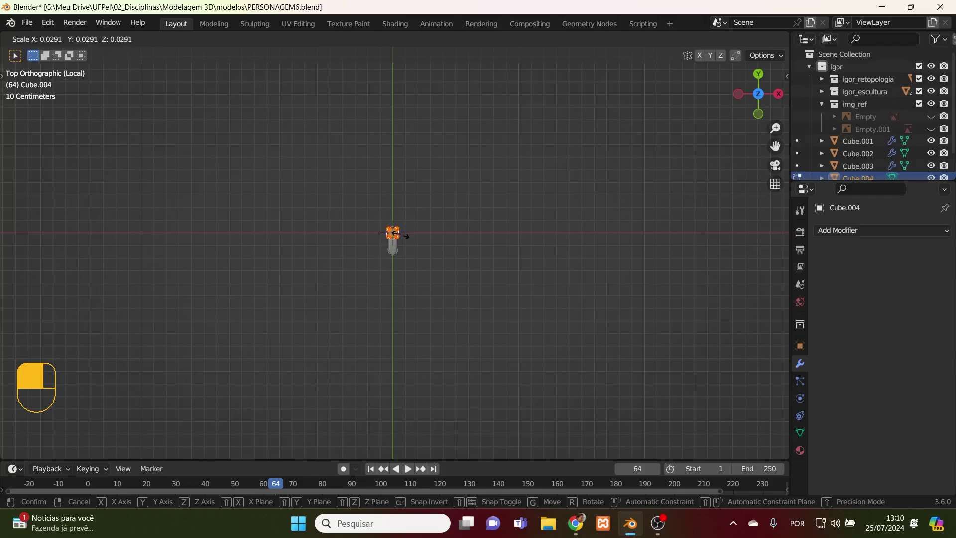
click(393, 234)
scroll(463, 193, up, 6)
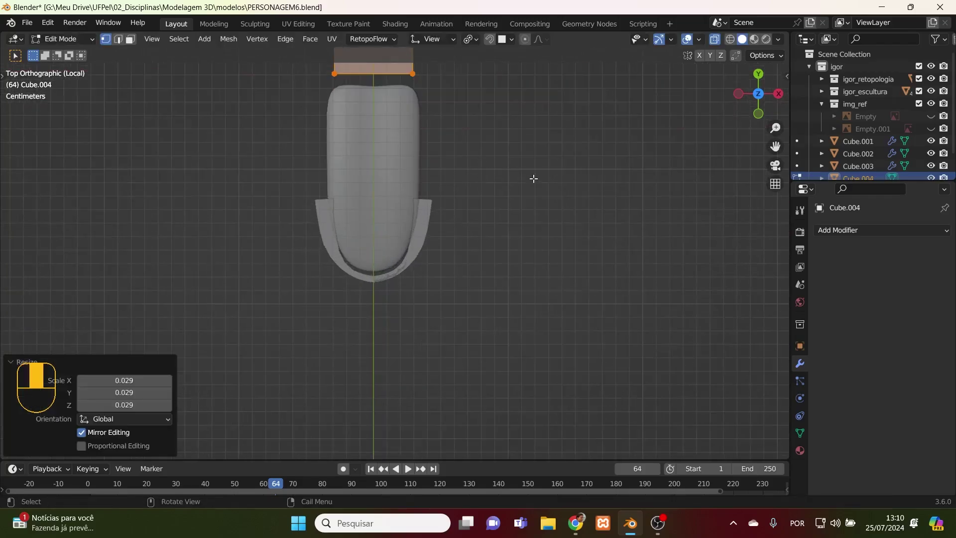
key(s)
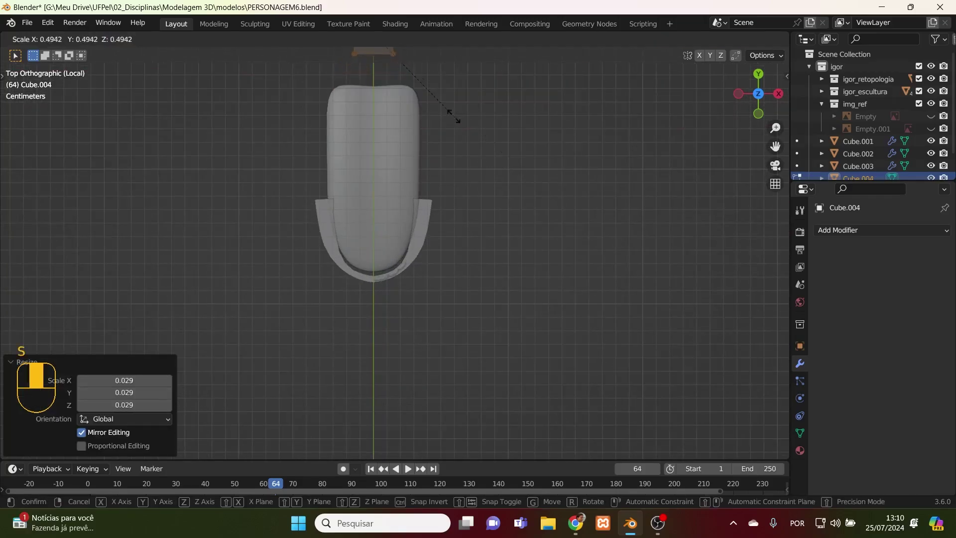
click(435, 98)
shift+middle_drag(474, 145, 509, 260)
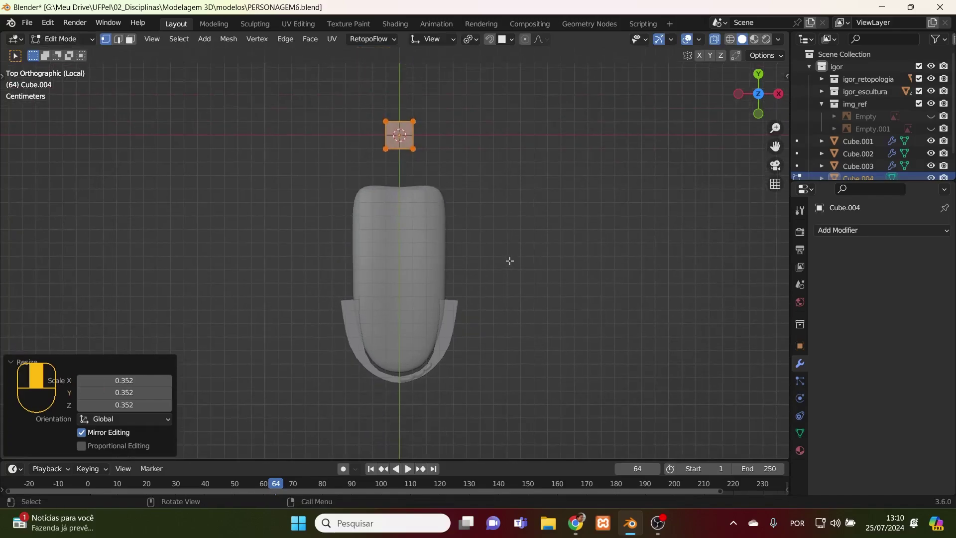
- Move the cube object by 0.02552 m in X and -0.16163 m in Y onto the gum band behind the third tooth
key(Tab)
key(g)
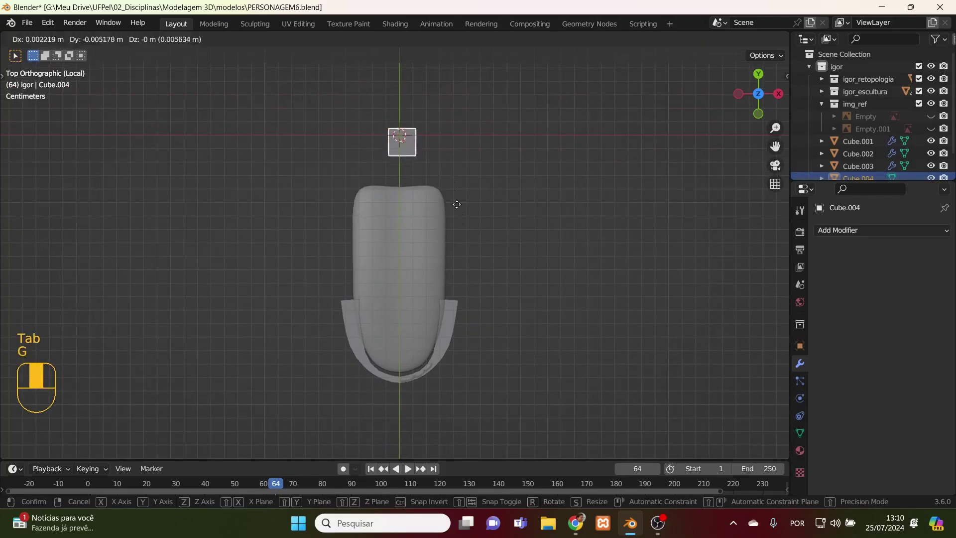
click(480, 390)
scroll(521, 400, up, 12)
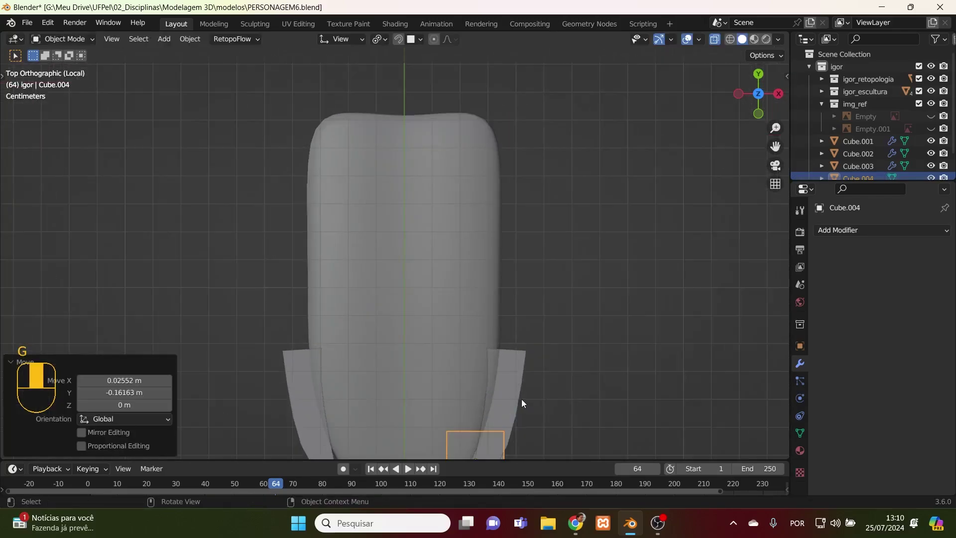
scroll(462, 315, down, 3)
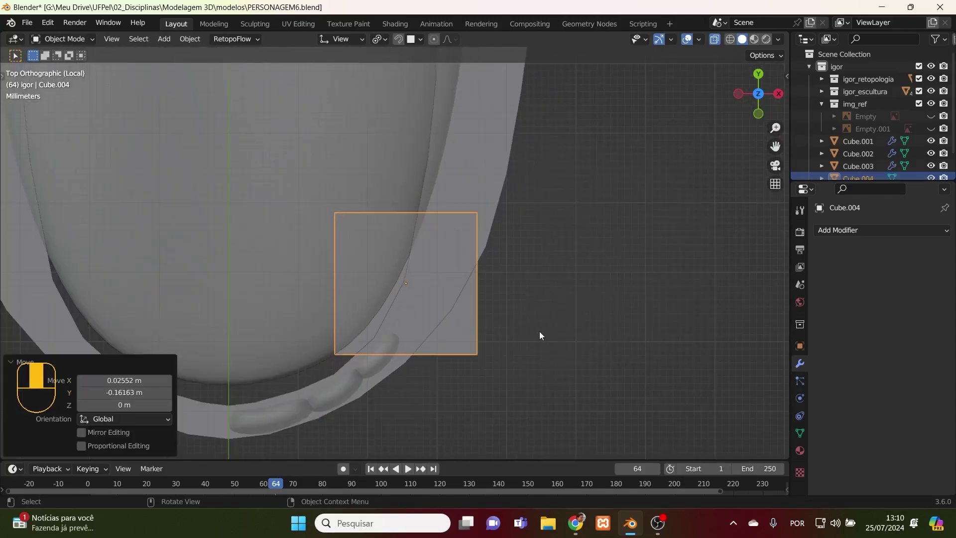
- Scale the cube's mesh down to about half its size to suit the gum band's width
key(Tab)
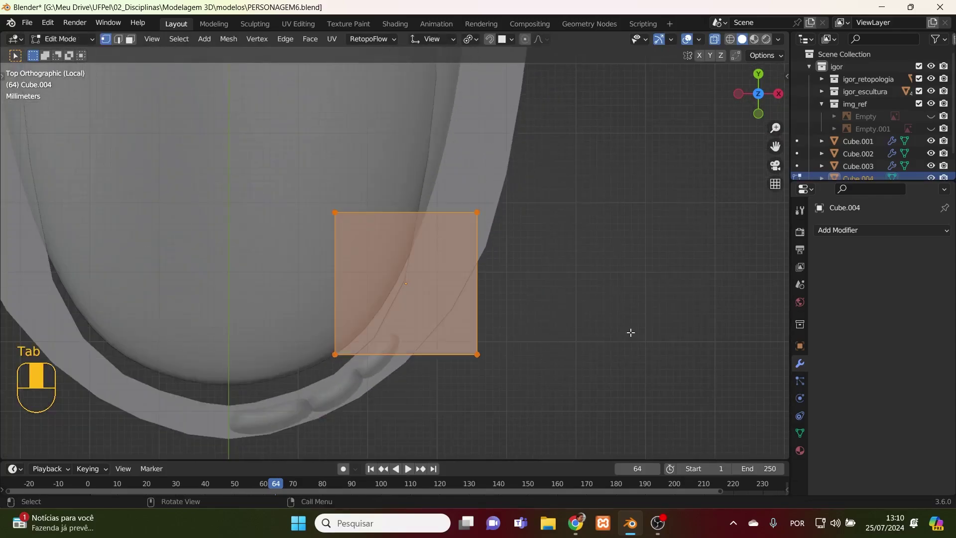
key(s)
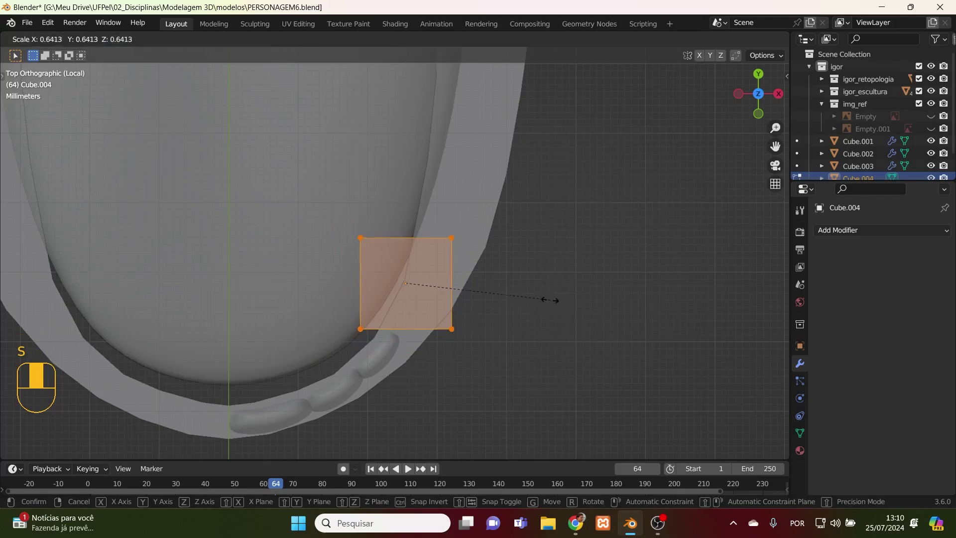
click(523, 300)
key(Tab)
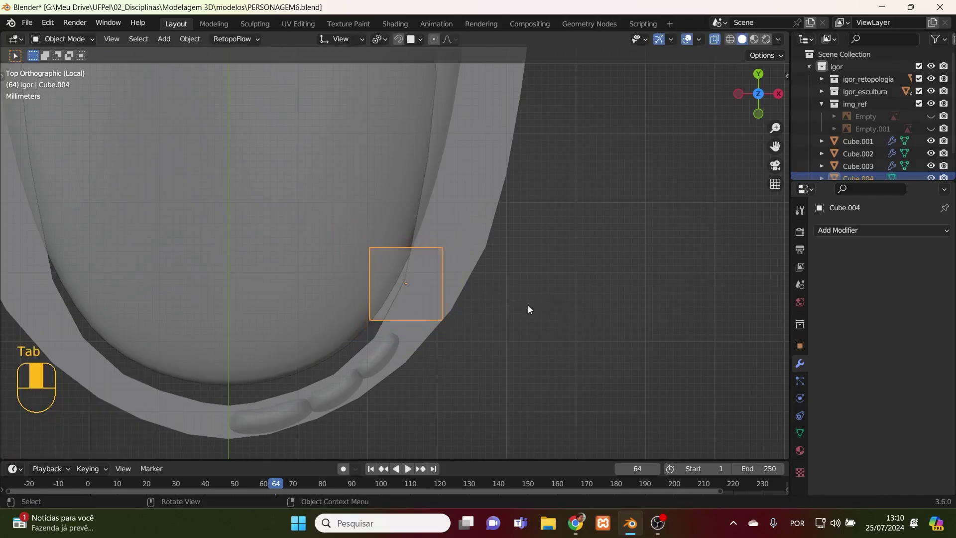
- Raise the cube toward the gum band from the right side view, moving it 0.028492 m in Y and 1.2366 m in Z
key(KP_3)
scroll(489, 319, down, 8)
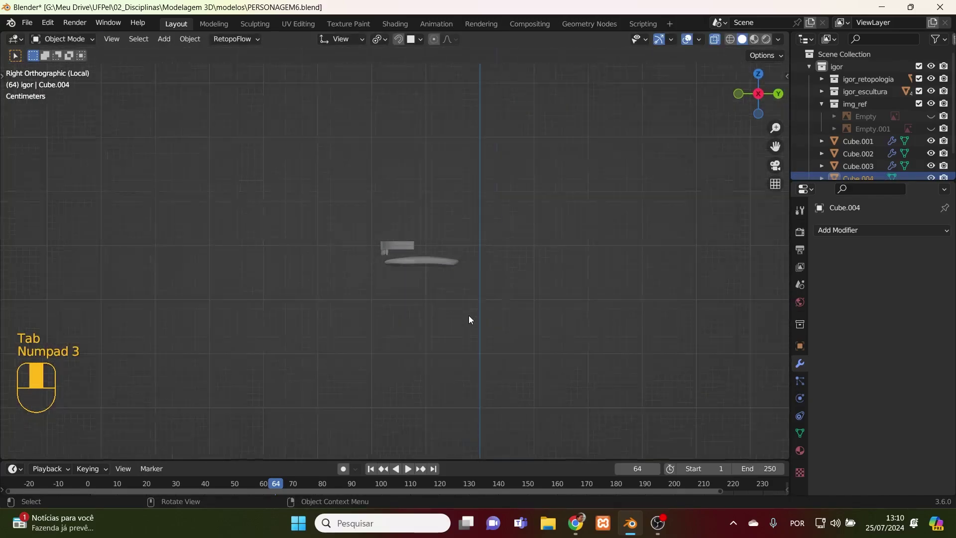
scroll(438, 339, down, 5)
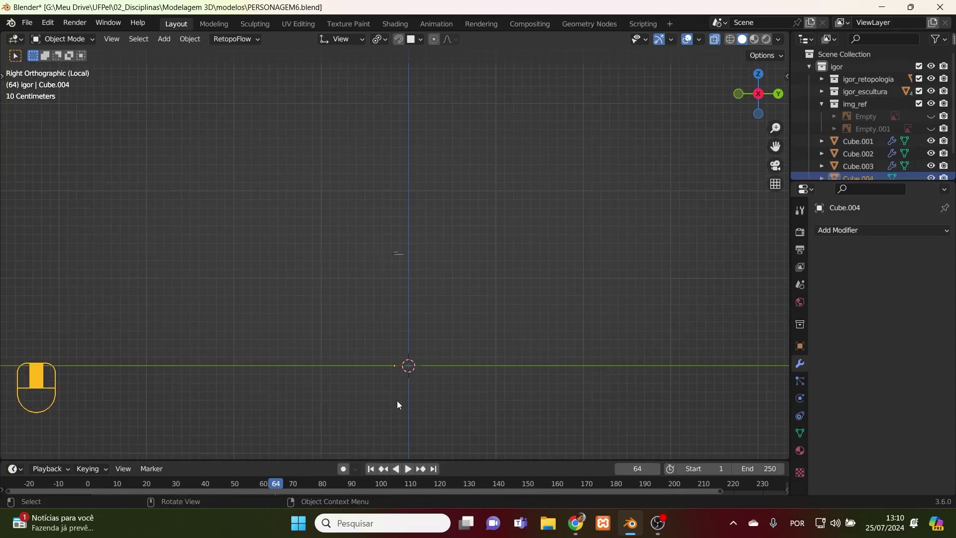
key(g)
click(407, 267)
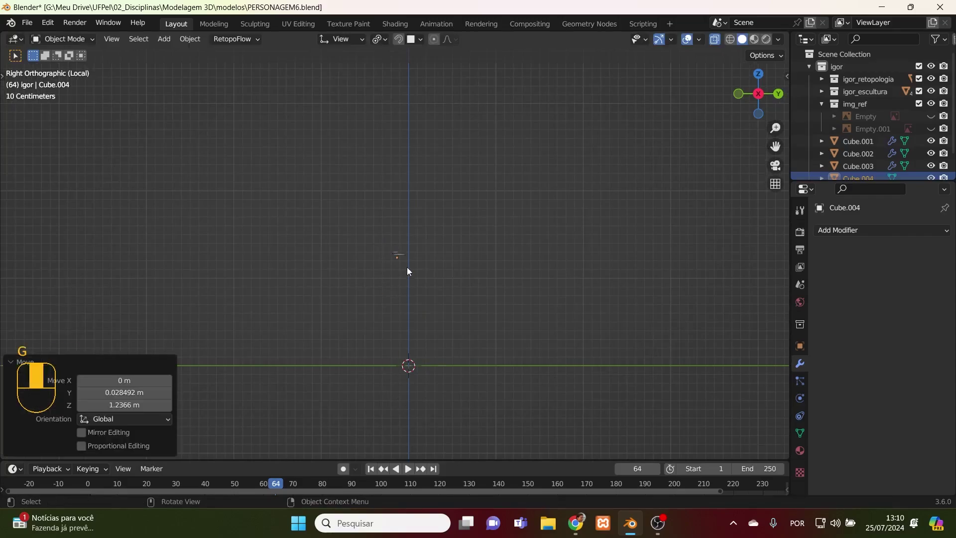
- Move the cube by -0.030358 m in Y and 0.051662 m in Z to sit behind the canine under the gum band
scroll(407, 266, up, 4)
scroll(407, 267, up, 3)
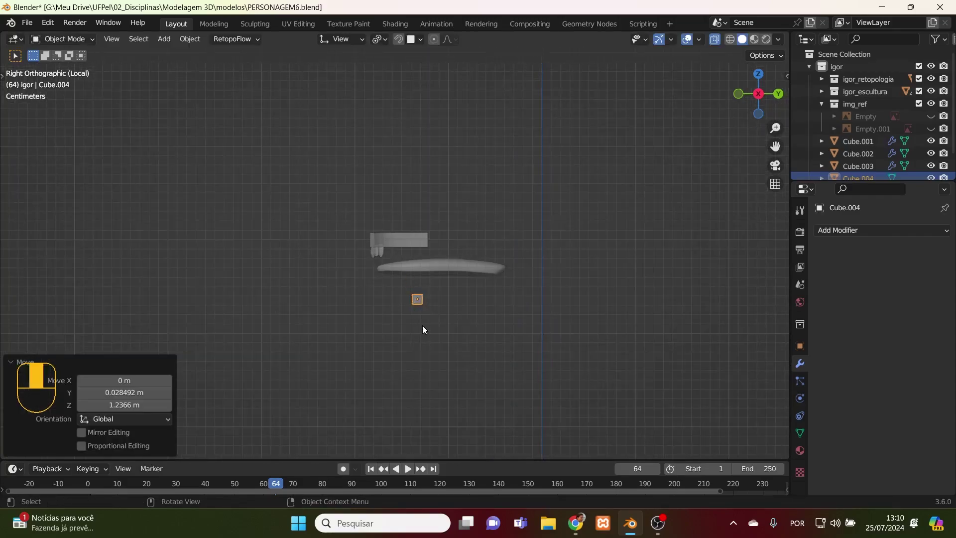
key(g)
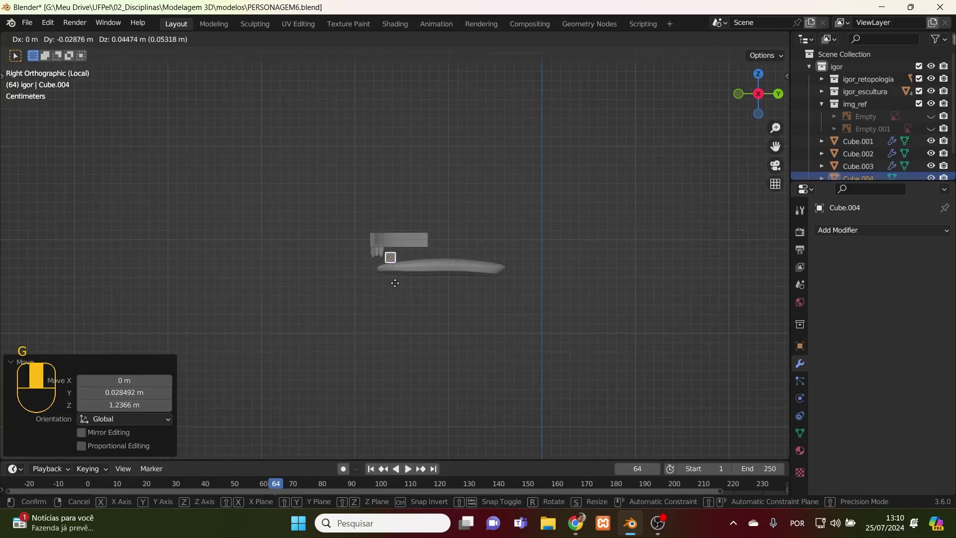
click(398, 284)
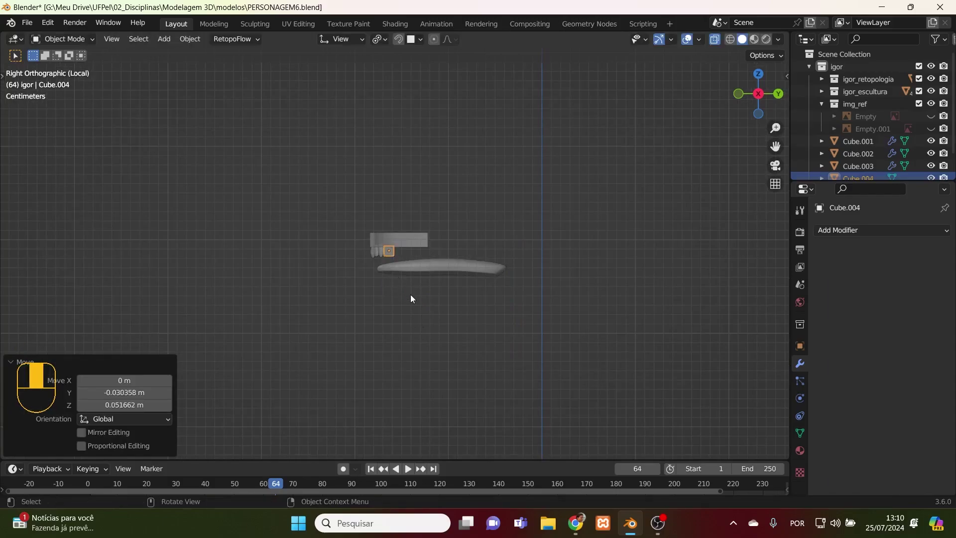
scroll(416, 300, up, 3)
scroll(417, 304, up, 5)
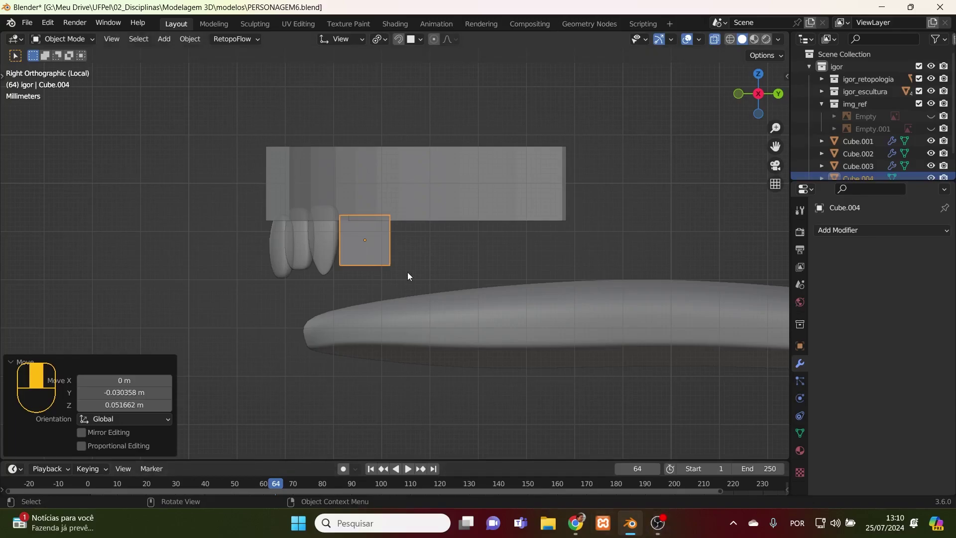
- Try to rotate the cube's mesh 32.5° about Z in the top view to follow the gum band's curve
key(KP_7)
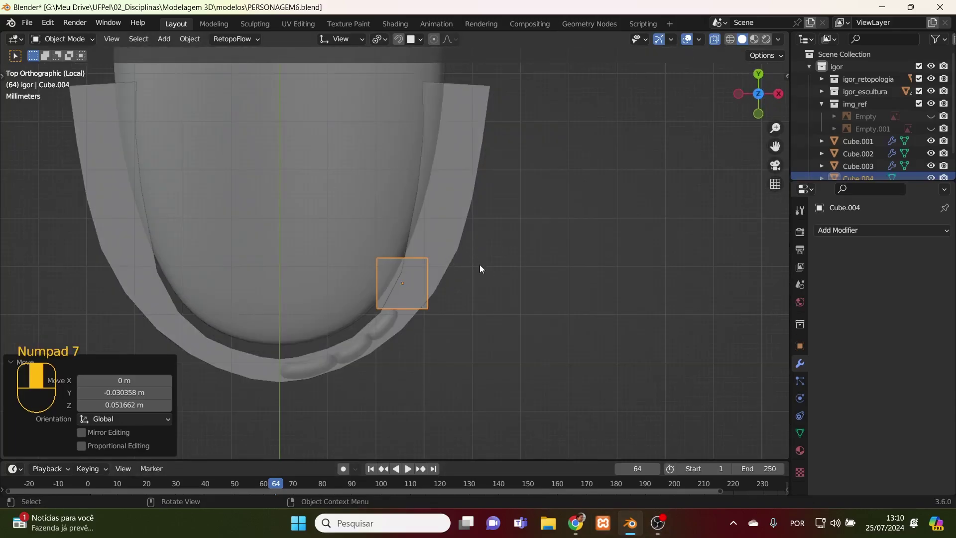
key(Tab)
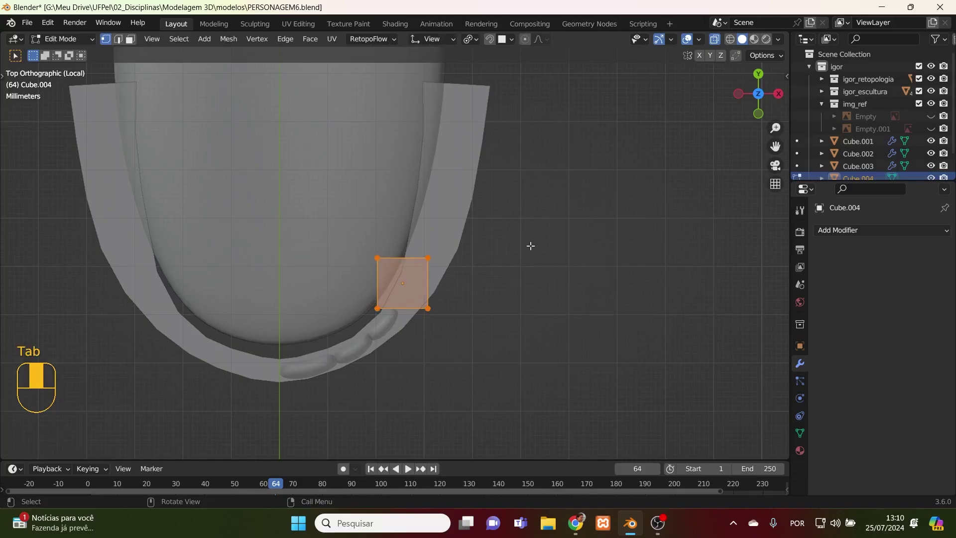
key(r)
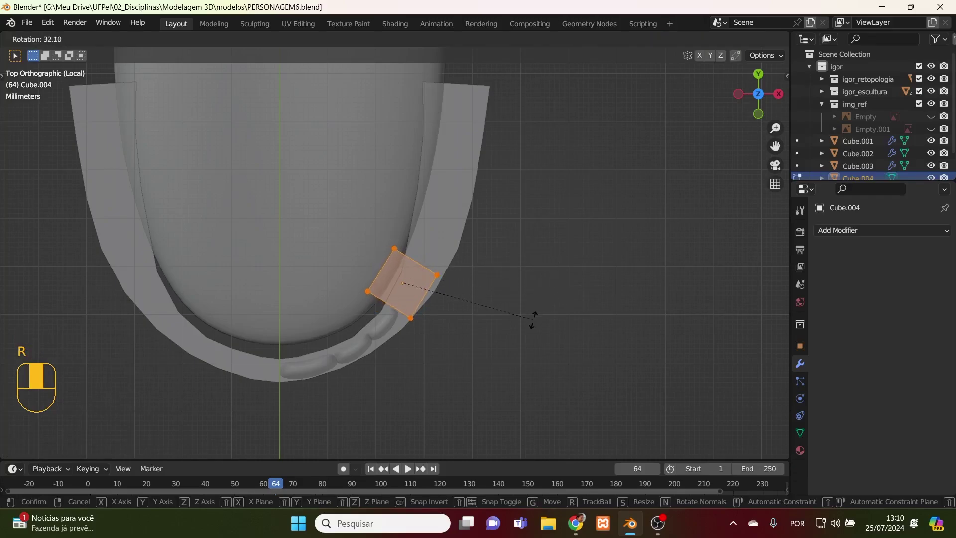
click(529, 320)
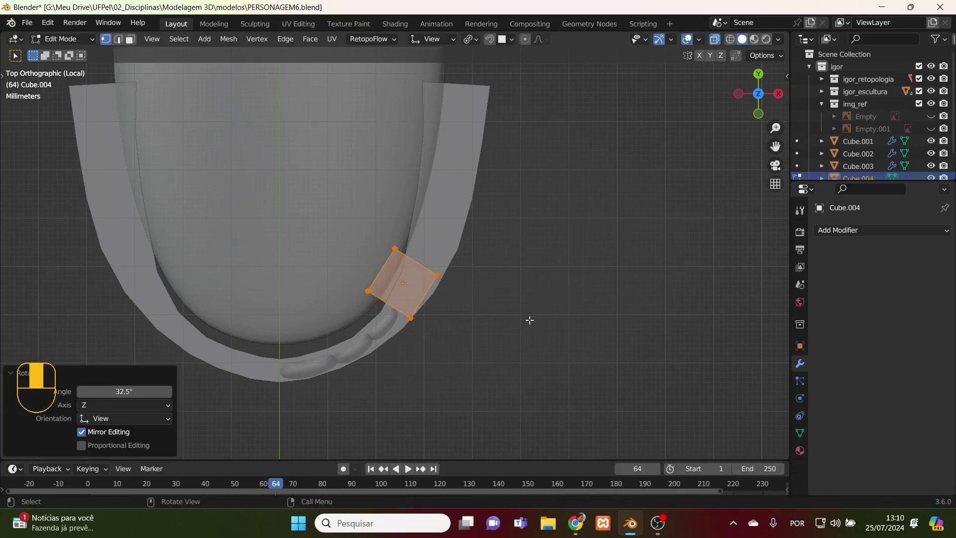
key(KP_1)
drag(497, 163, 280, 227)
key(ctrl+z)
key(ctrl+z)
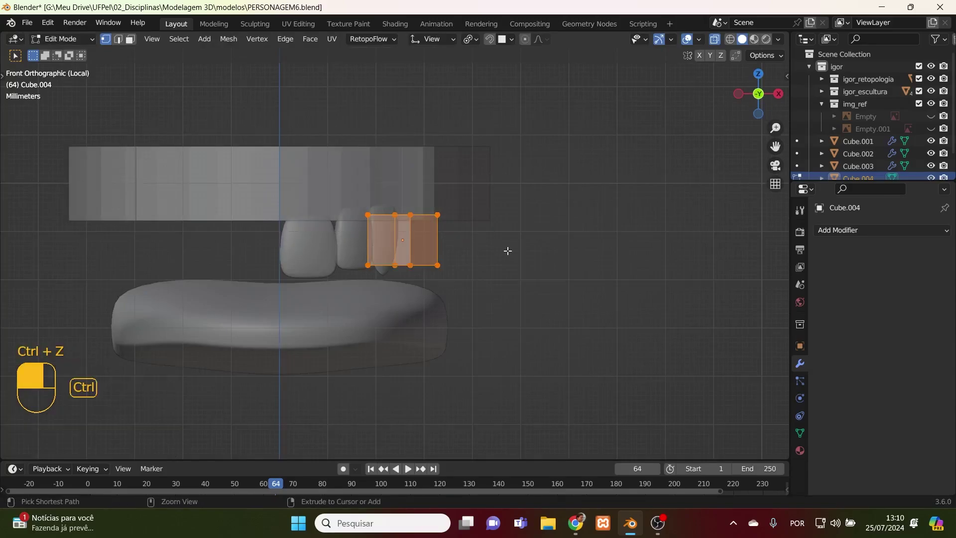
- Taper the cube toward the gum by scaling its upper vertices to 0.754
drag(483, 183, 404, 226)
key(s)
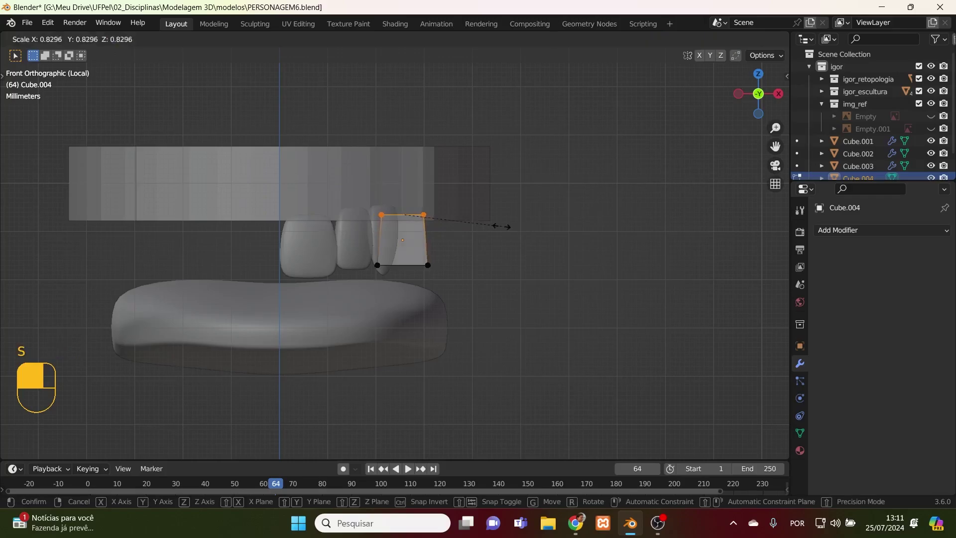
click(493, 224)
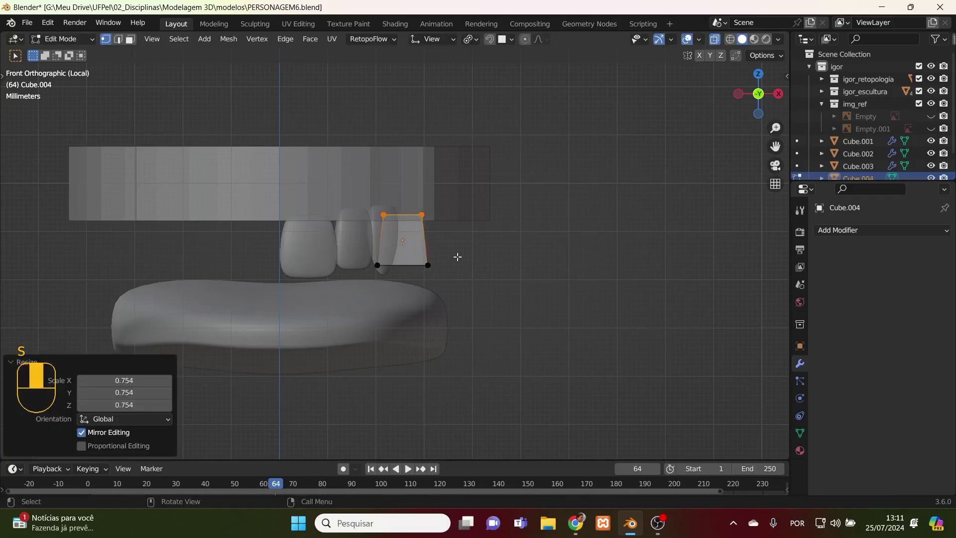
middle_drag(457, 256, 385, 283)
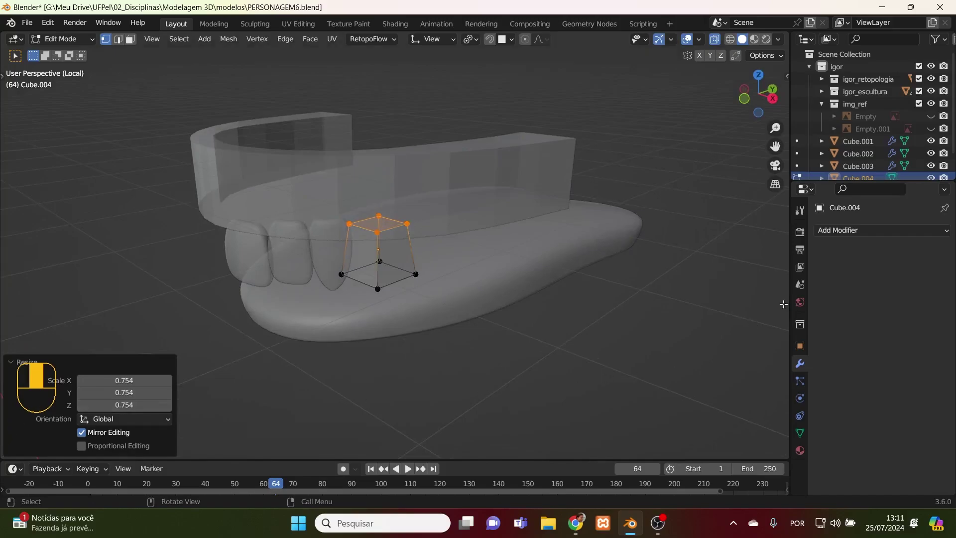
- Return to Object Mode and add a Subdivision Surface modifier to the tapered cube
key(Tab)
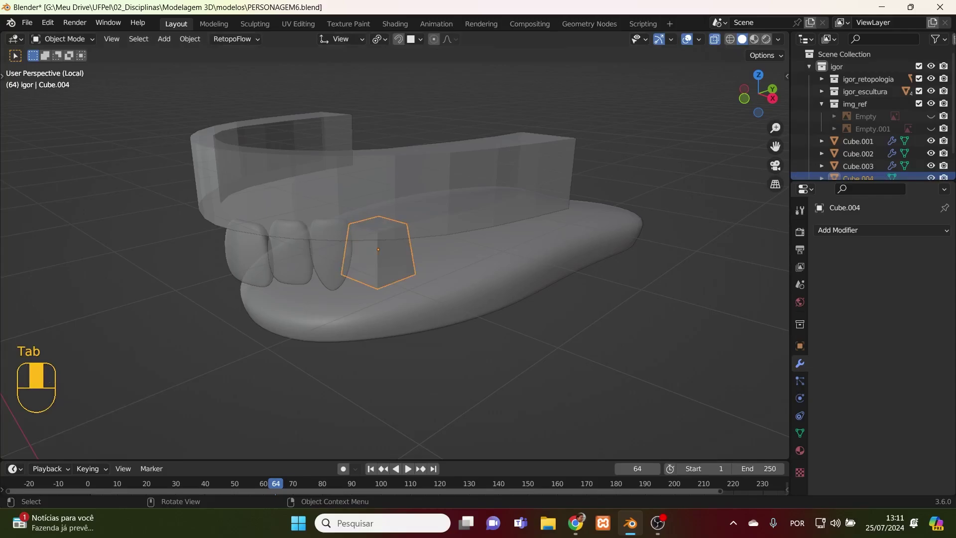
key(alt+Tab)
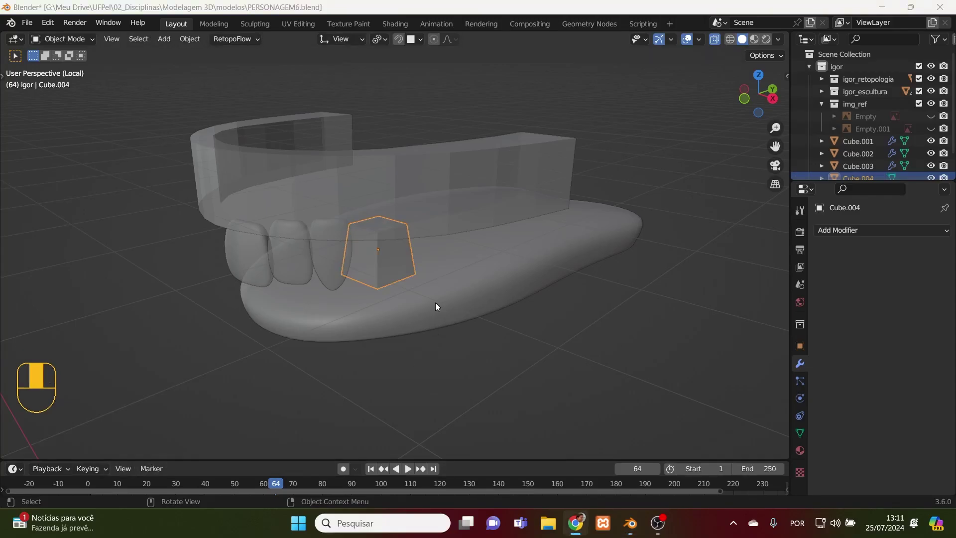
click(855, 230)
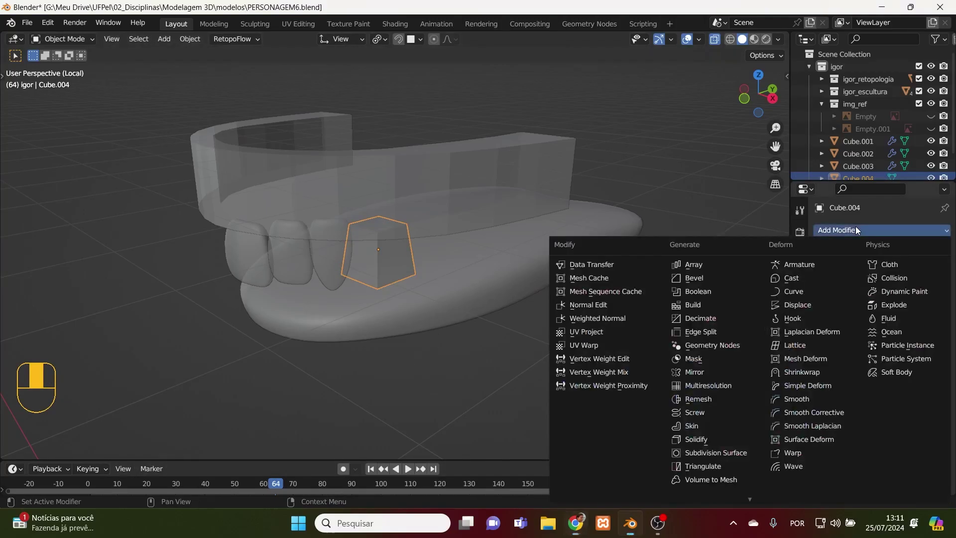
click(744, 454)
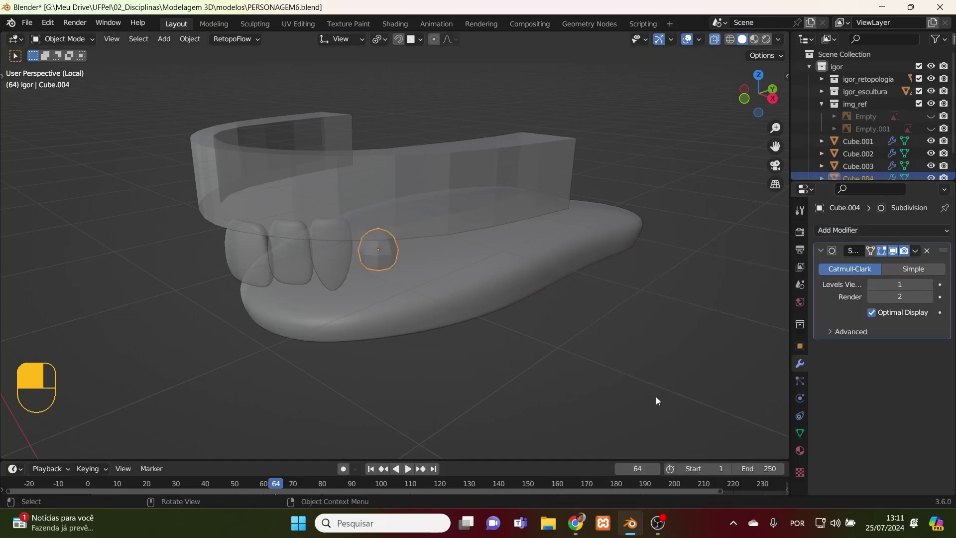
key(KP_1)
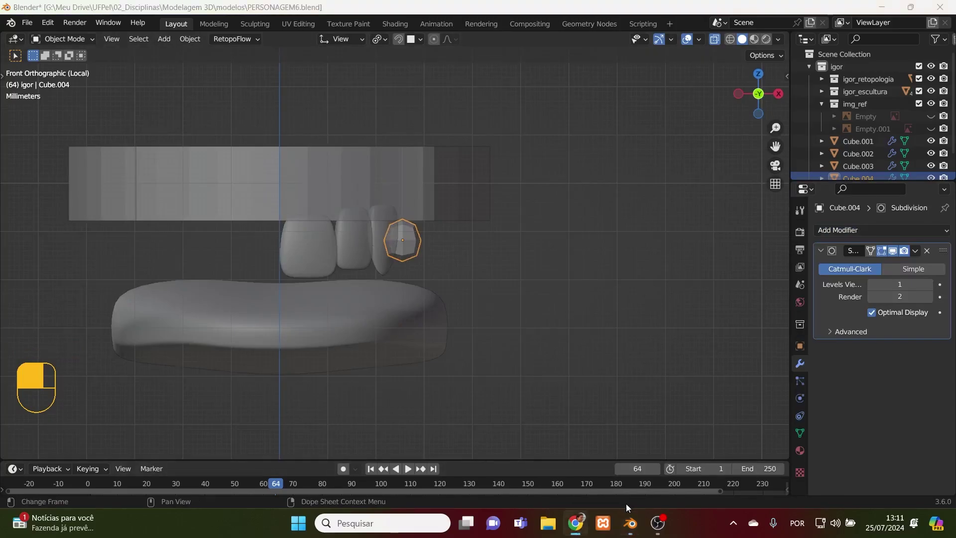
click(657, 523)
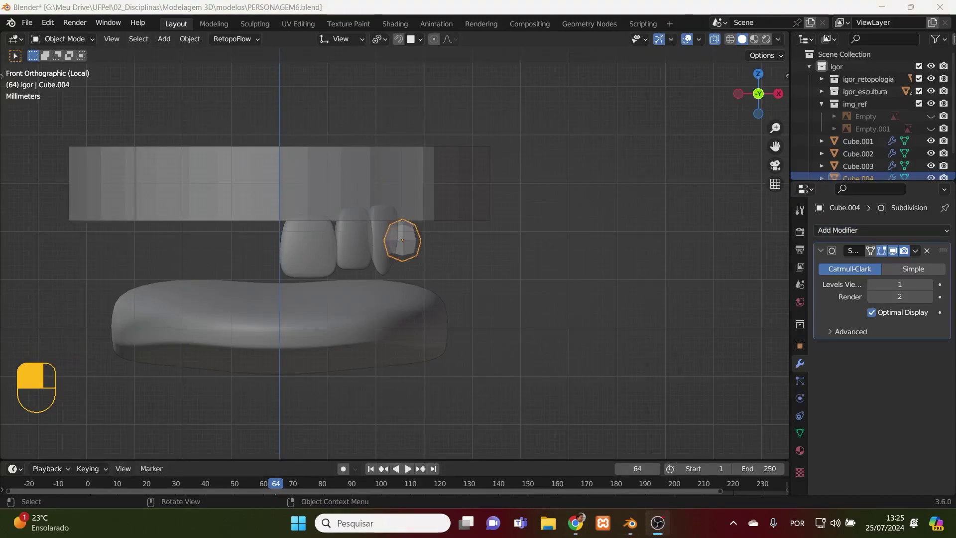
key(alt+Tab)
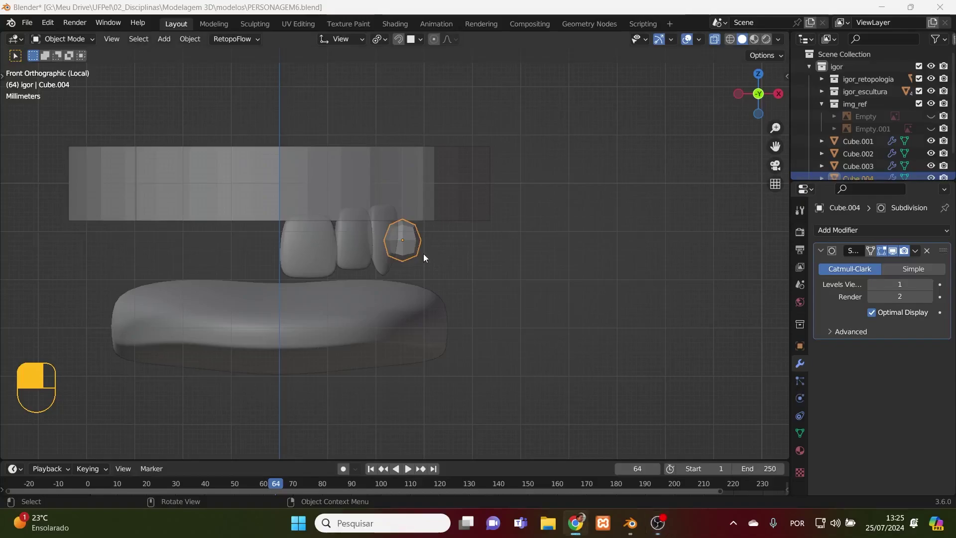
middle_click(408, 247)
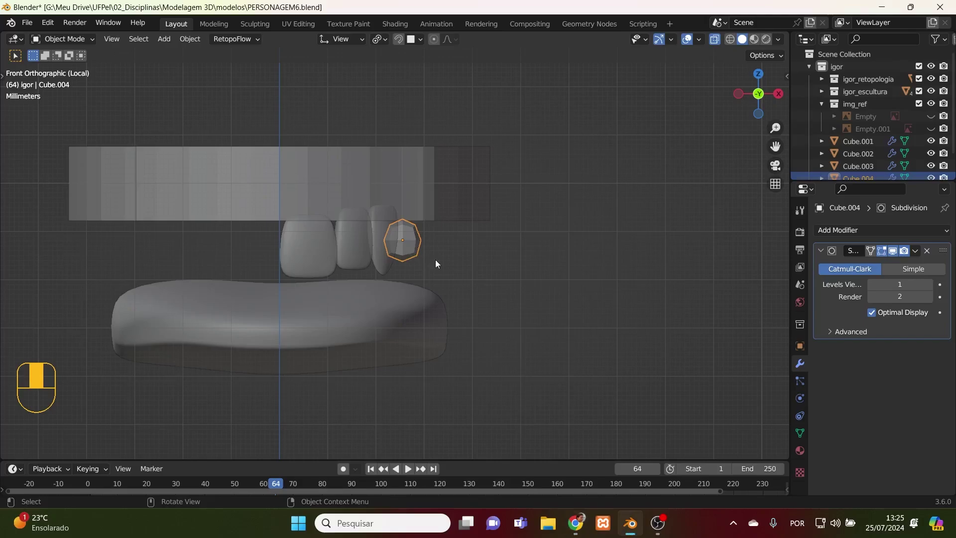
- Widen the cube's lower end in Edit Mode by scaling its bottom vertices by 1.149
key(Tab)
scroll(448, 271, up, 4)
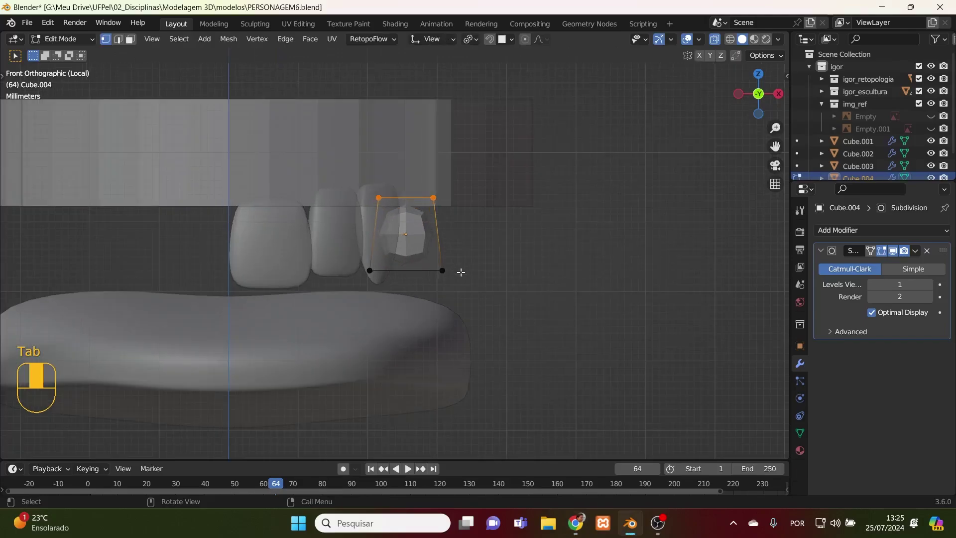
drag(505, 257, 342, 320)
key(s)
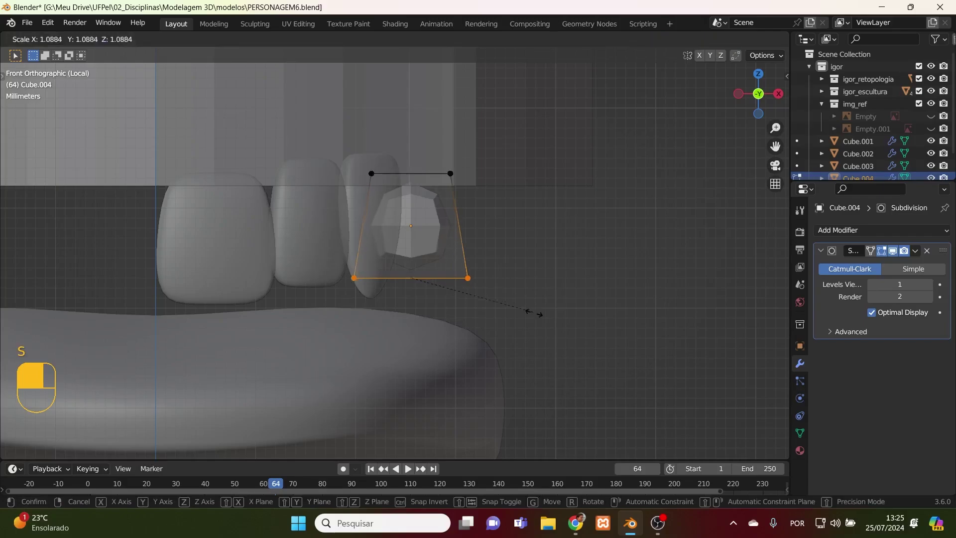
click(538, 314)
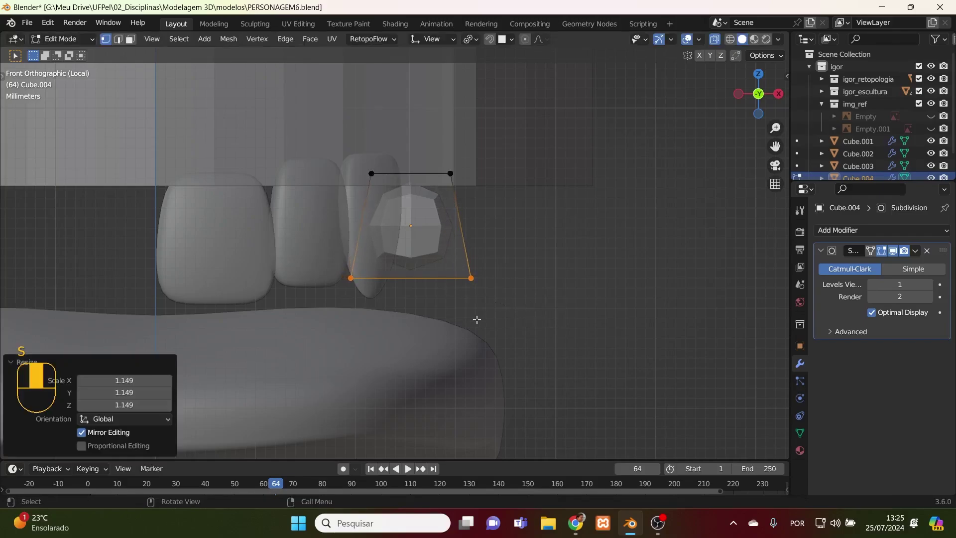
- Move the cube's bottom vertices 0.000056 m along the view's Z axis in the front view
key(g)
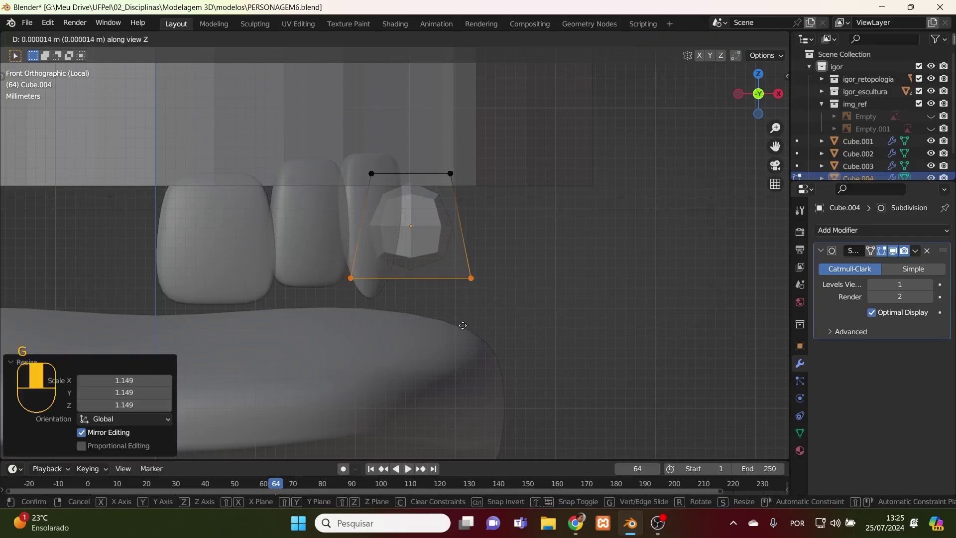
click(452, 315)
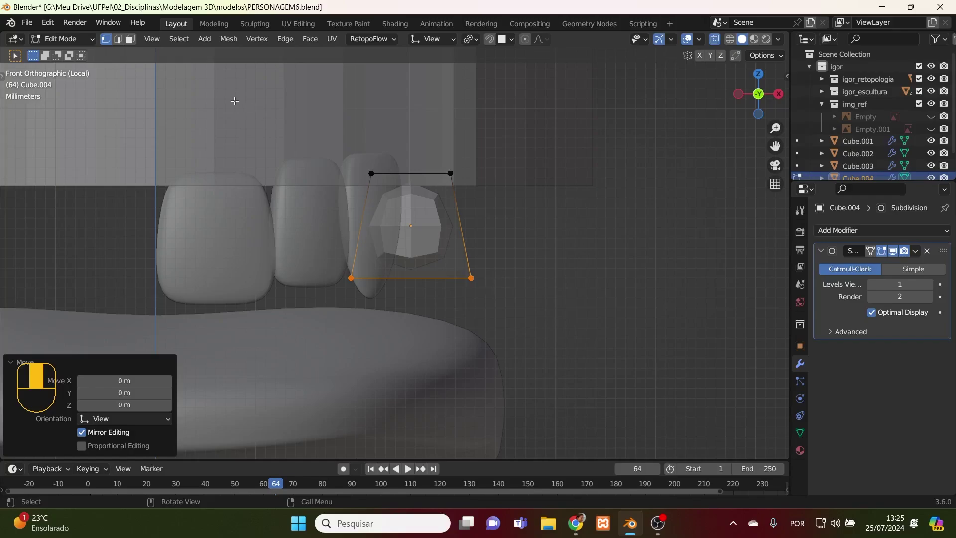
drag(518, 253, 219, 358)
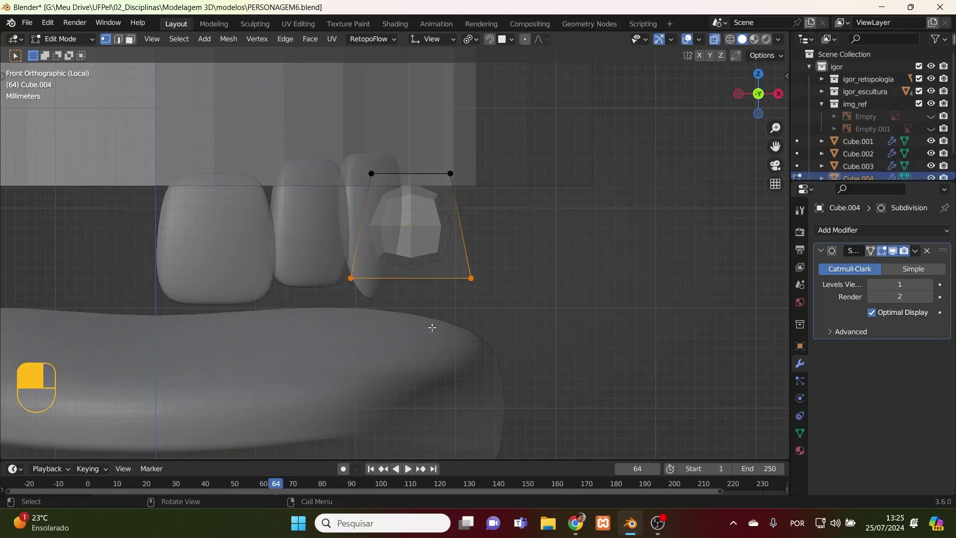
key(g)
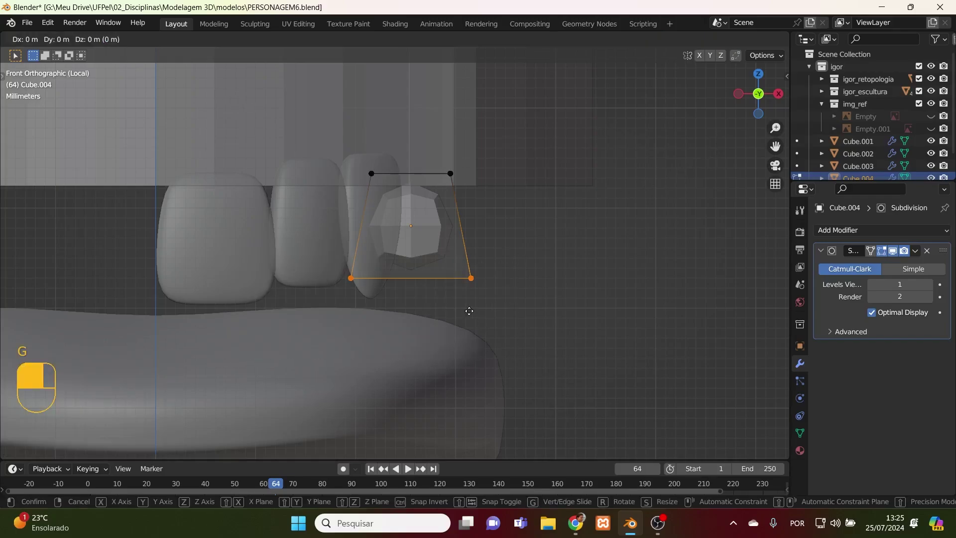
click(474, 345)
middle_drag(538, 325, 448, 308)
key(KP_1)
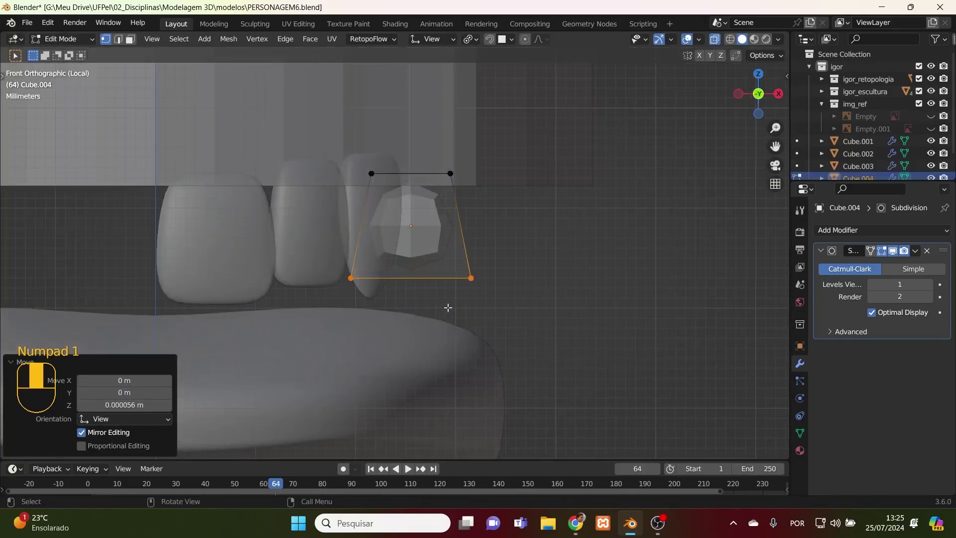
- Lower the cube's bottom vertices in the right side view by 0.001543 m along the view's Y axis
key(KP_3)
key(g)
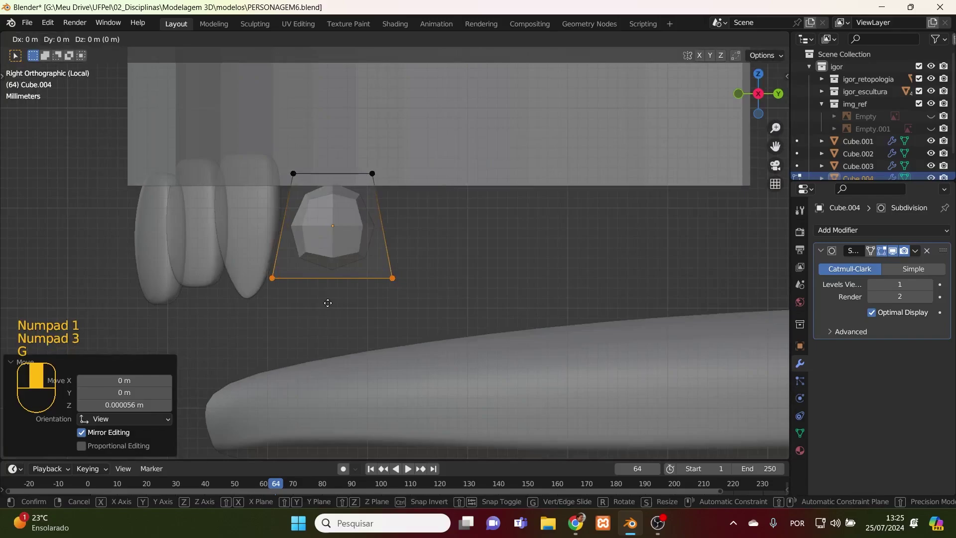
right_click(339, 372)
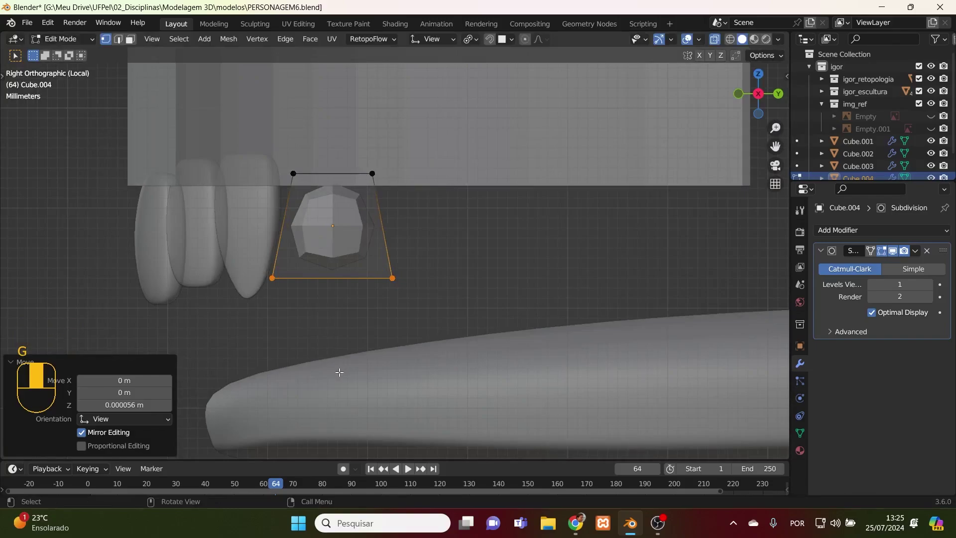
click(359, 325)
drag(469, 238, 160, 305)
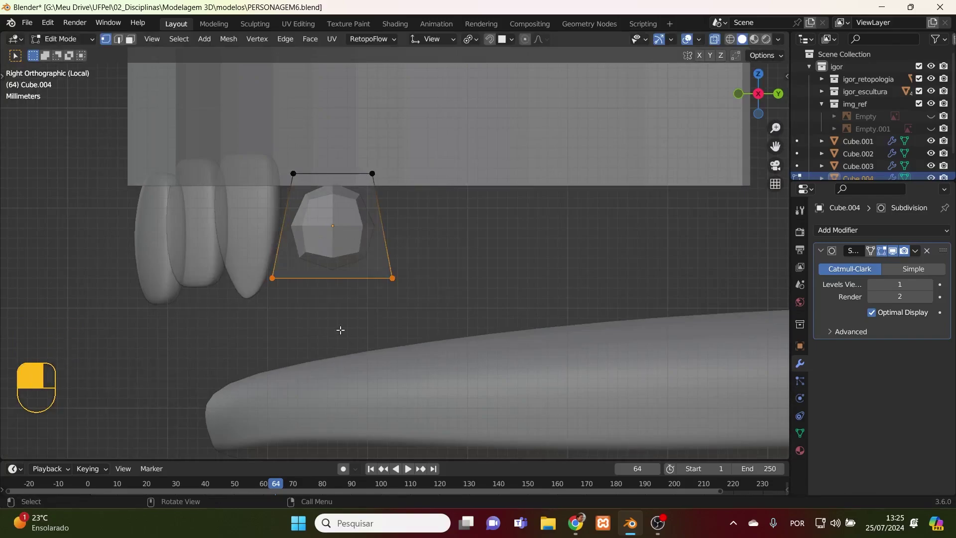
key(g)
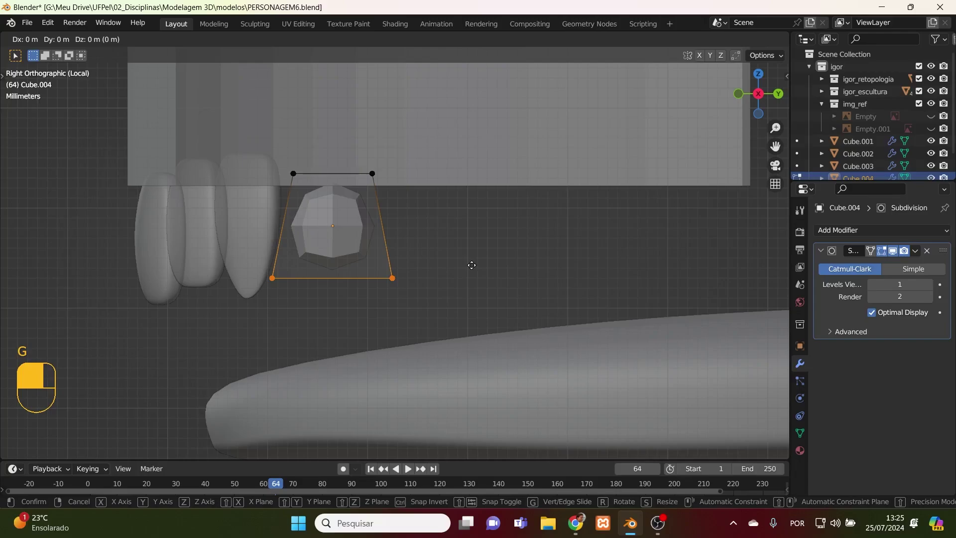
click(471, 302)
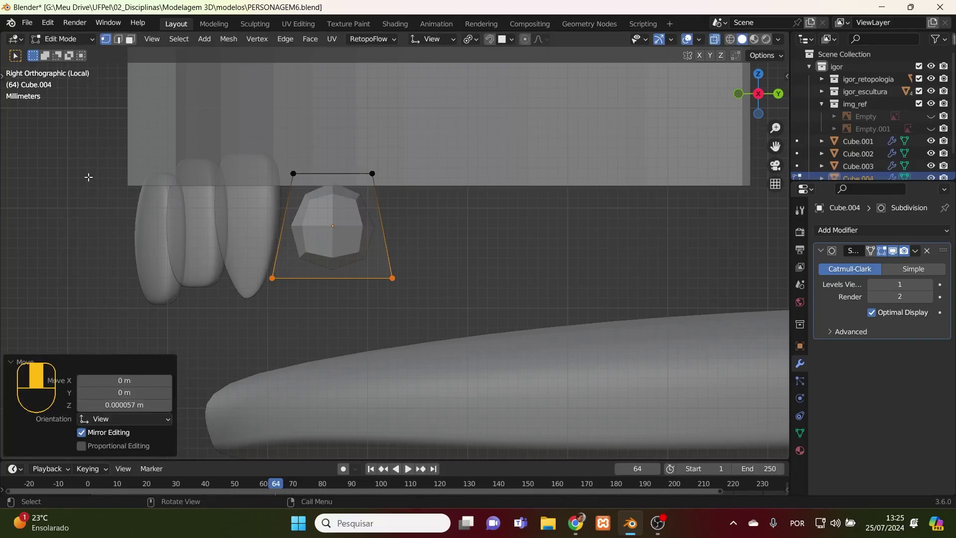
key(t)
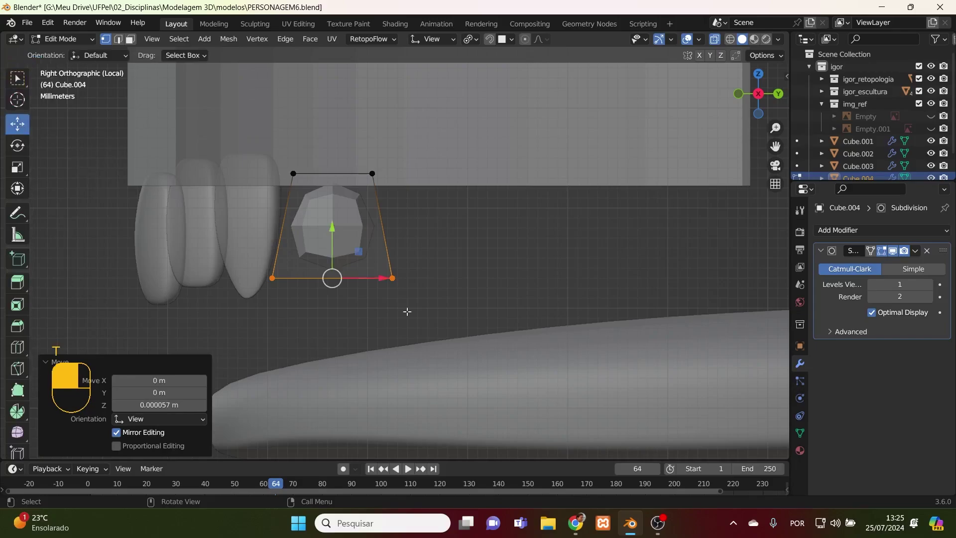
drag(332, 233, 336, 247)
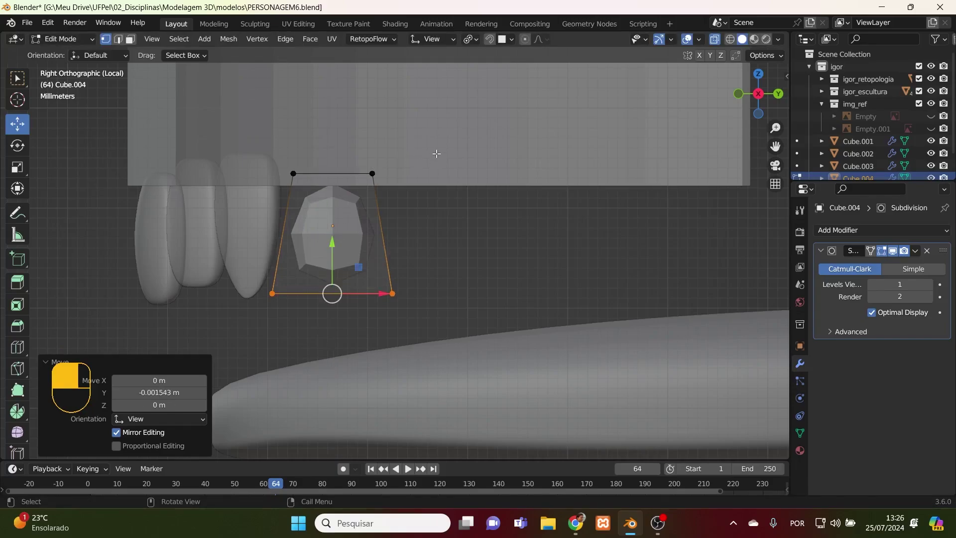
- Try loop cuts near the cube's lower and upper ends, the lower one with factor 0.915, and undo them
scroll(419, 282, up, 1)
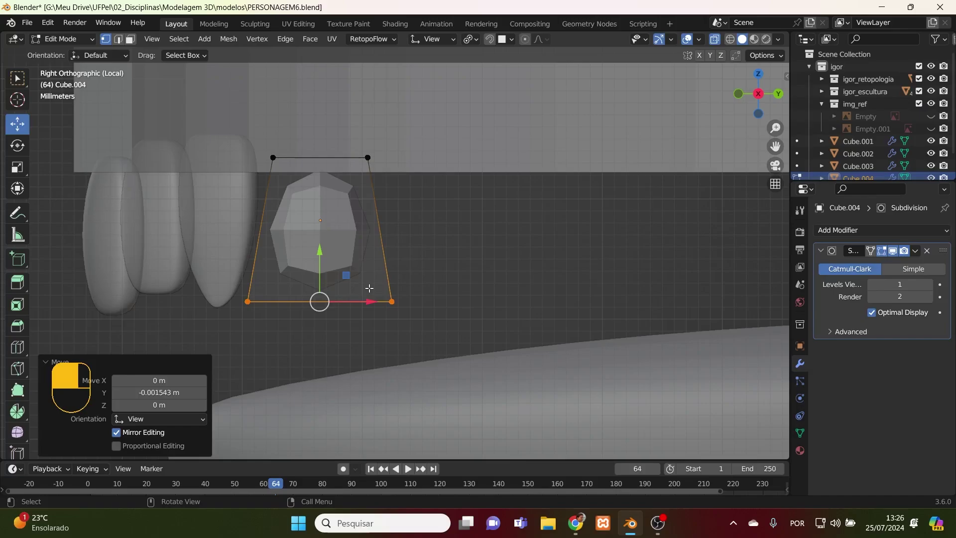
key(ctrl+r)
click(392, 266)
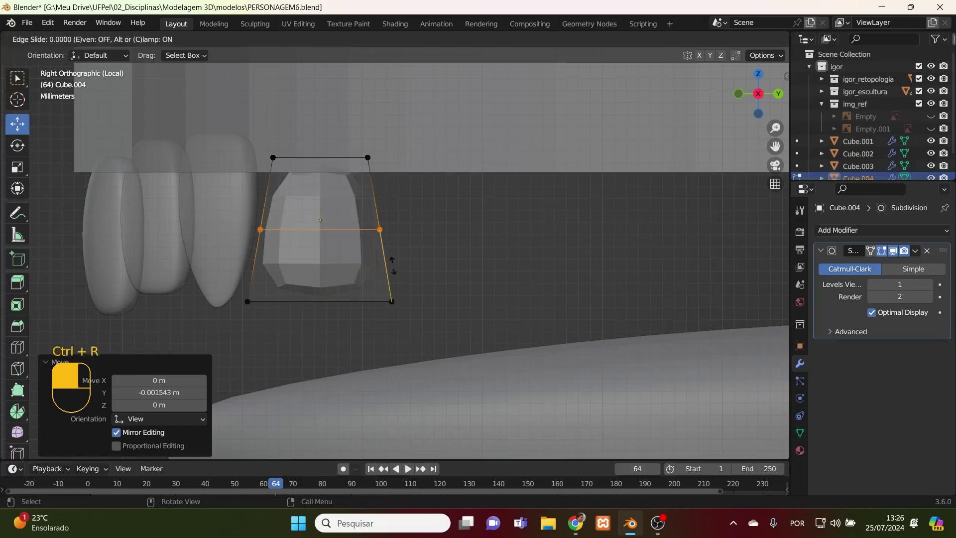
click(428, 326)
key(ctrl+r)
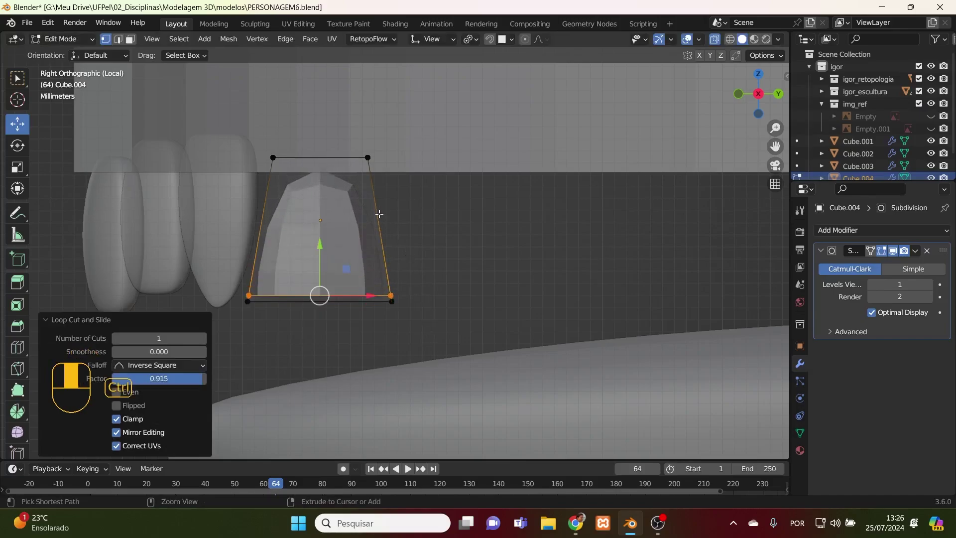
click(381, 209)
drag(393, 174, 395, 162)
middle_drag(395, 162, 563, 215)
middle_drag(476, 300, 479, 402)
key(ctrl+z)
key(ctrl+z)
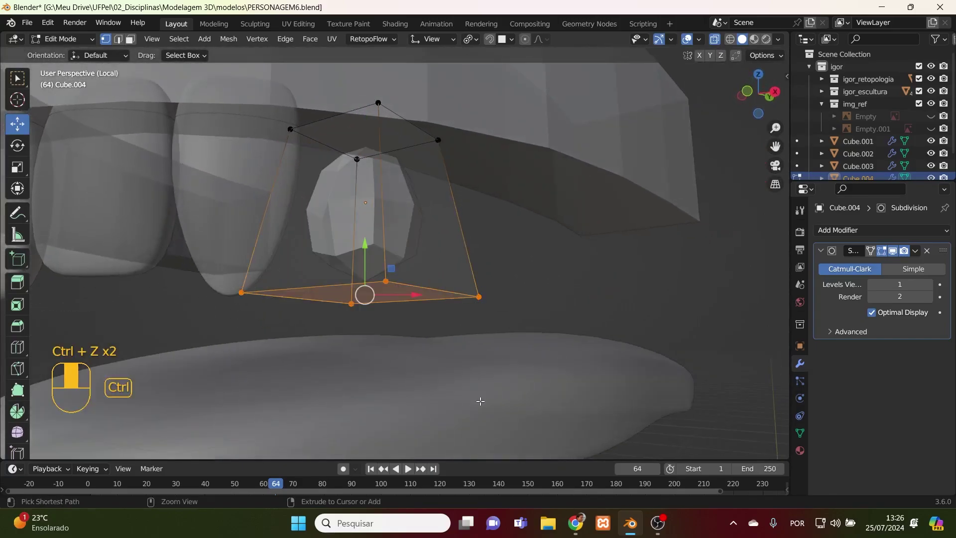
- Bevel all edges of the tapered cube with a width of 0.00232 m and 2 segments
click(118, 39)
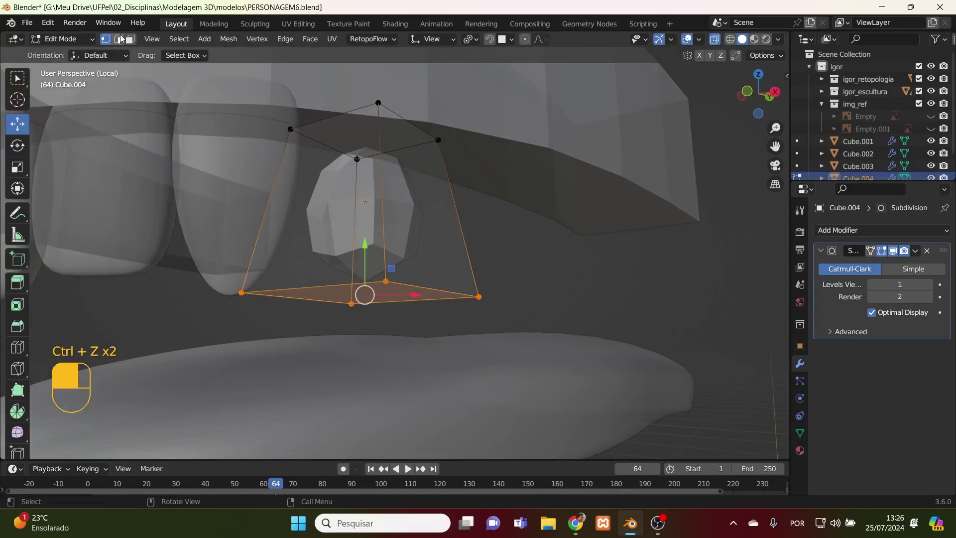
key(KP_1)
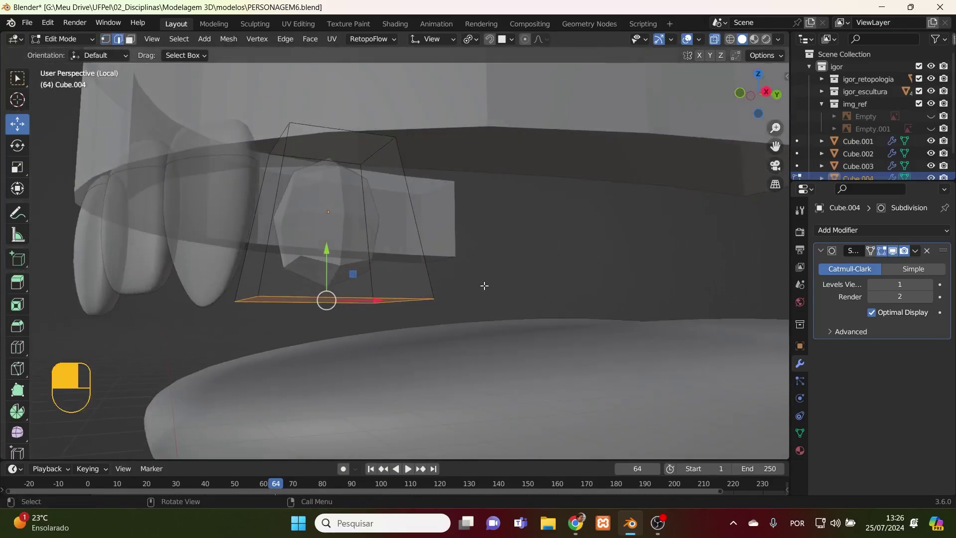
key(a)
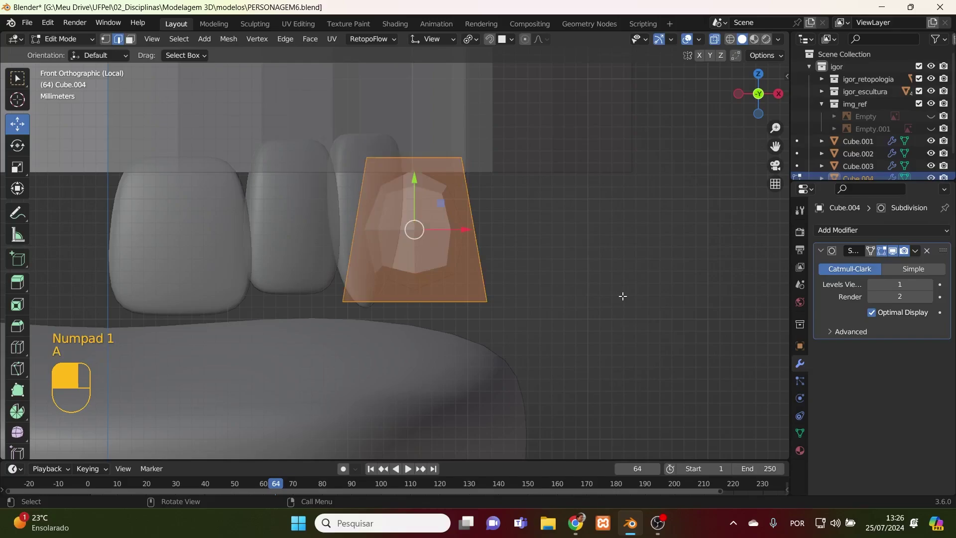
key(ctrl+b)
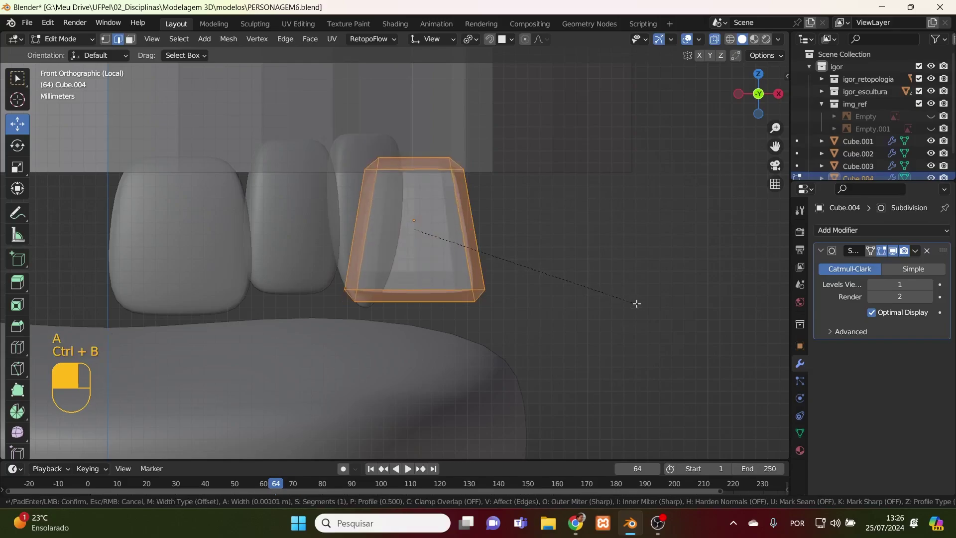
scroll(647, 307, up, 1)
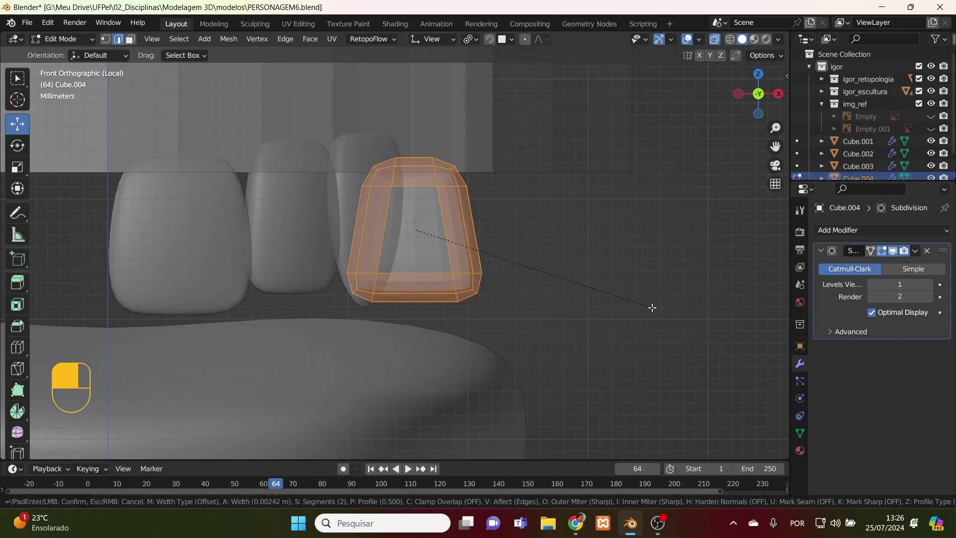
click(650, 311)
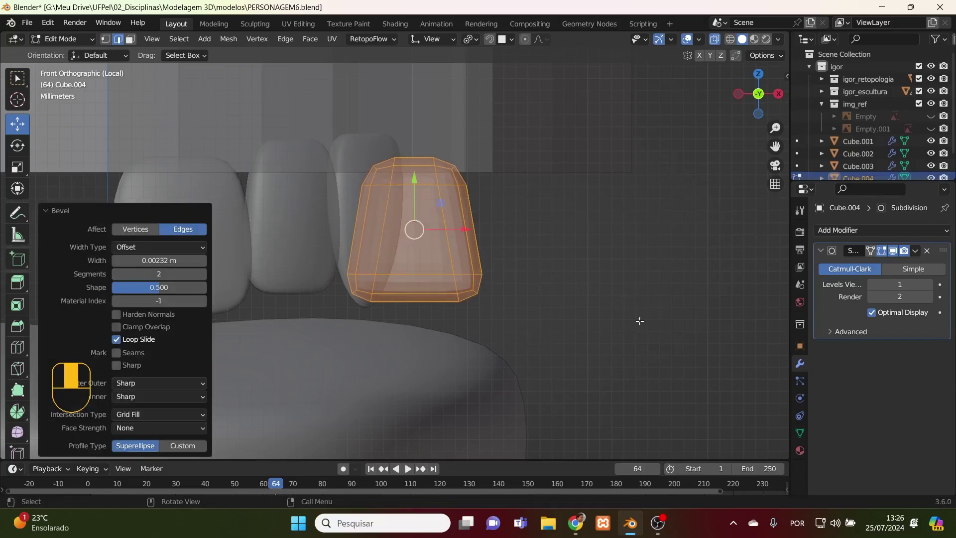
- Inset the tooth's bottom face by 0.000808 m and move it 0.000848 m up into the tooth
middle_drag(647, 310, 557, 244)
click(382, 228)
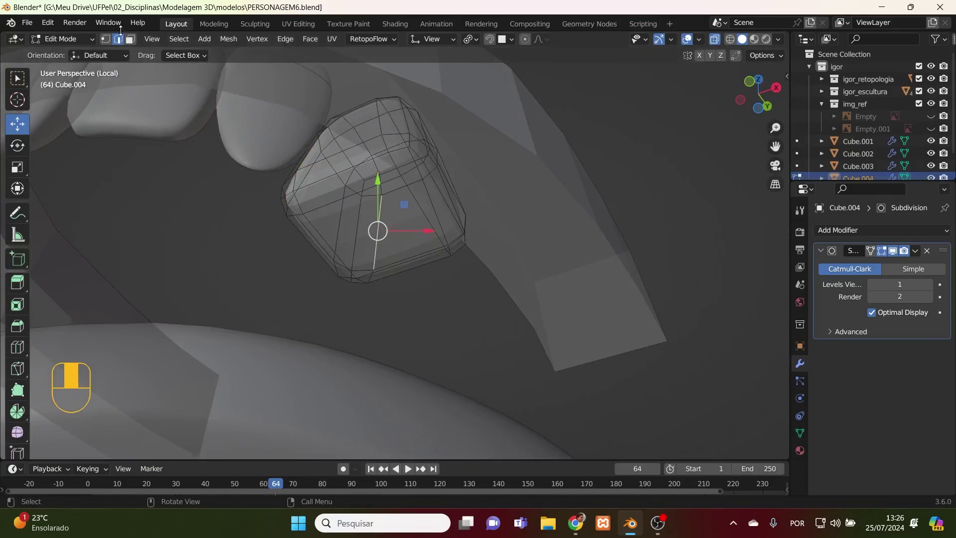
click(131, 40)
click(359, 227)
middle_drag(492, 294, 447, 330)
click(348, 283)
middle_drag(347, 283, 325, 373)
key(i)
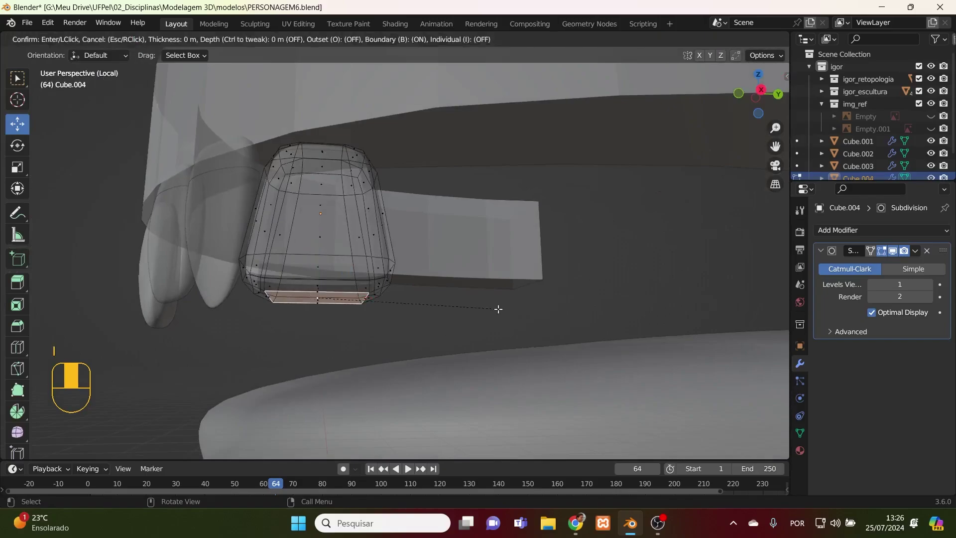
click(479, 306)
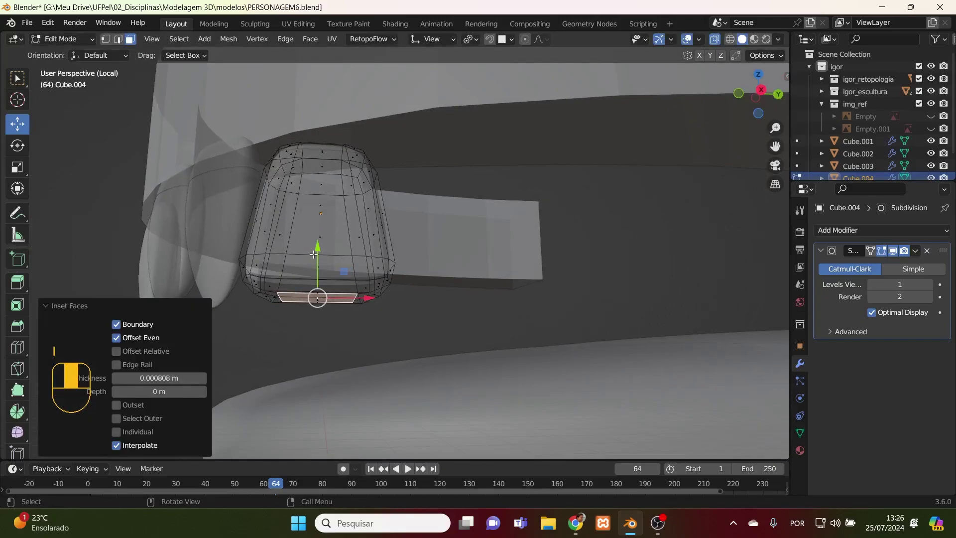
drag(314, 254, 328, 241)
middle_drag(328, 241, 344, 219)
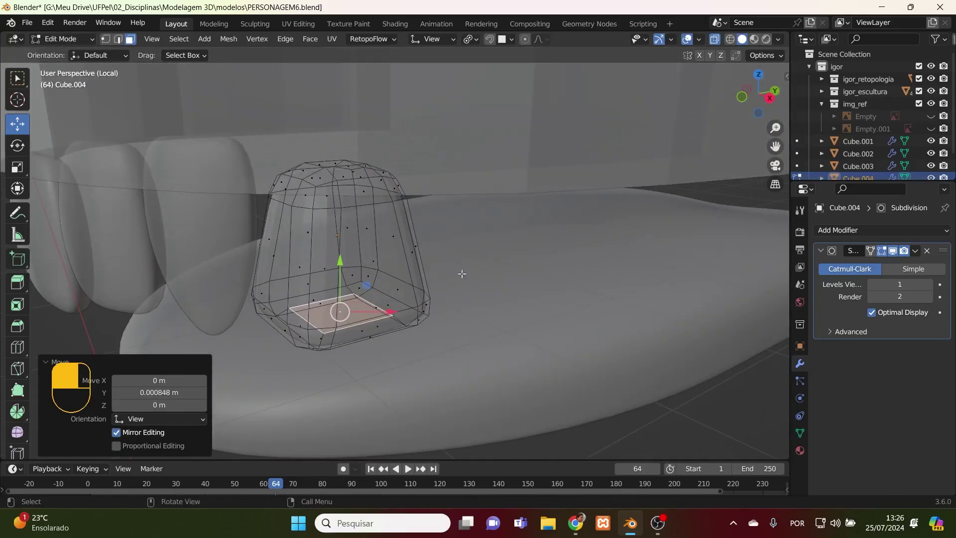
- Return to Object Mode and apply smooth shading to the back tooth
key(KP_7)
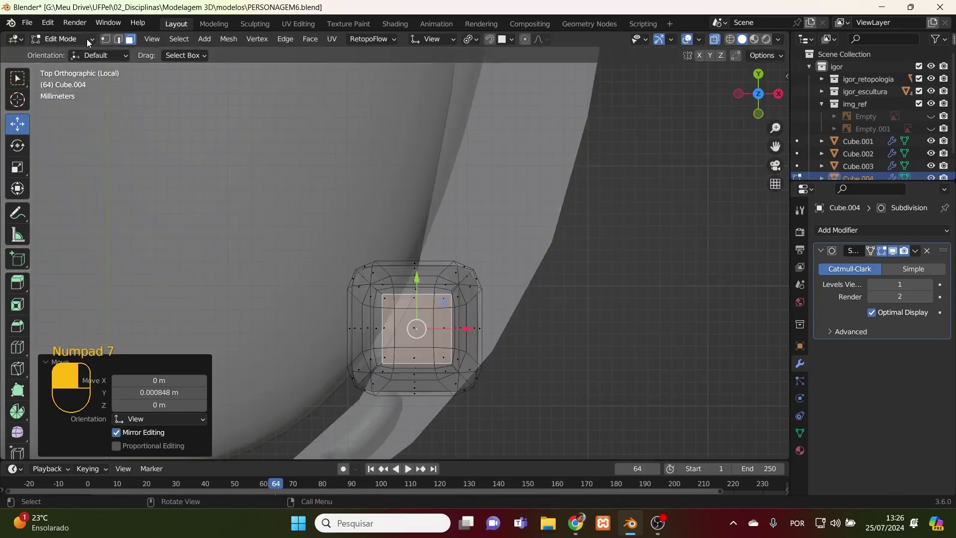
click(87, 39)
click(80, 50)
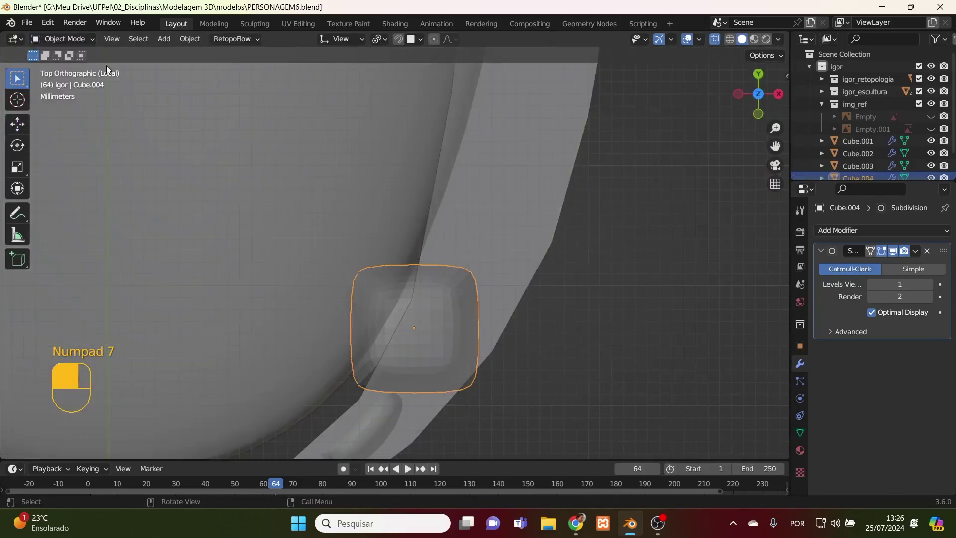
right_click(395, 341)
click(384, 269)
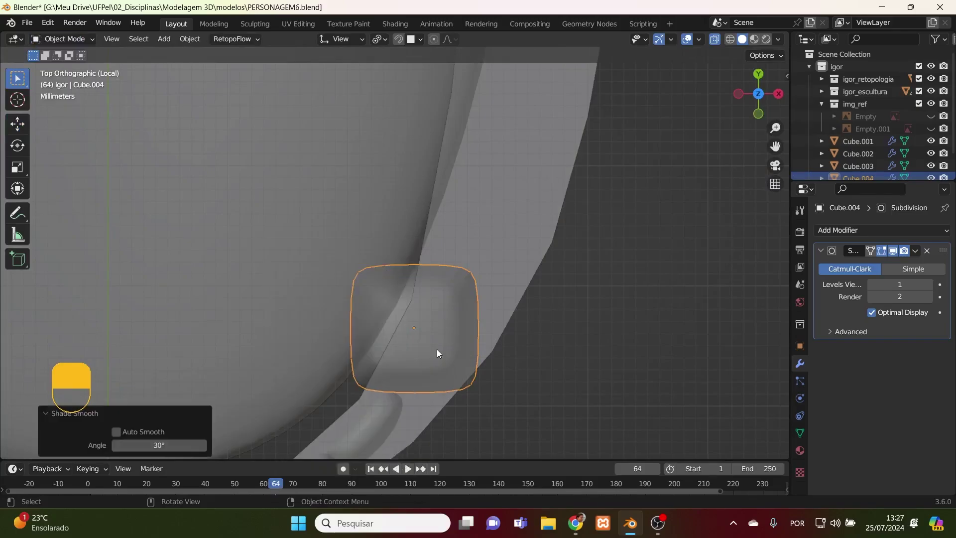
- Add a centred loop cut through the tooth in Edit Mode and scale it by 1.114 along the view's Y axis
key(Tab)
key(ctrl+r)
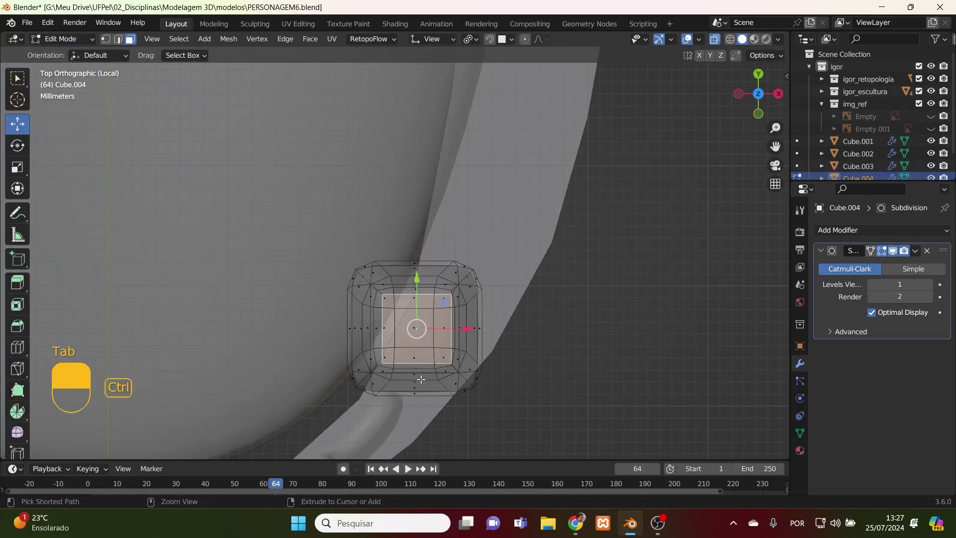
click(422, 378)
click(421, 378)
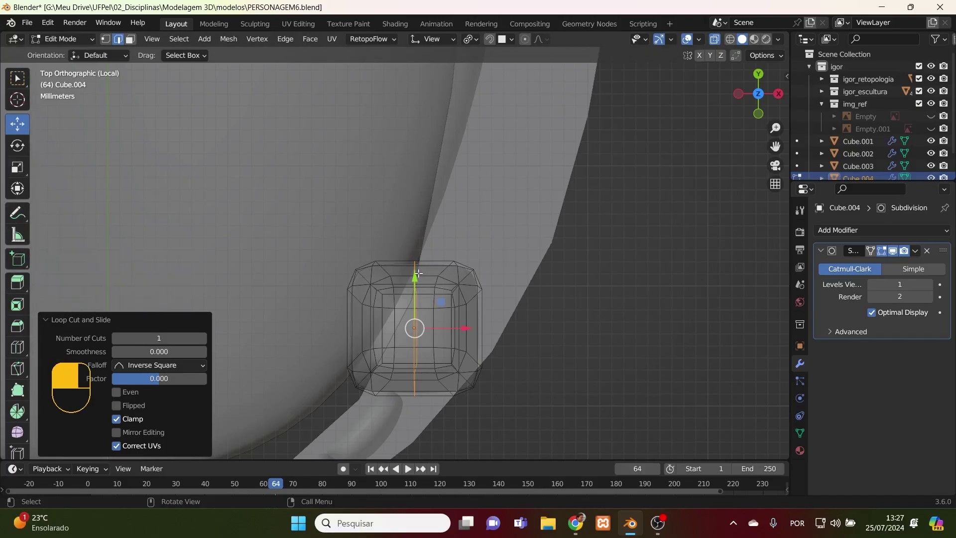
key(s)
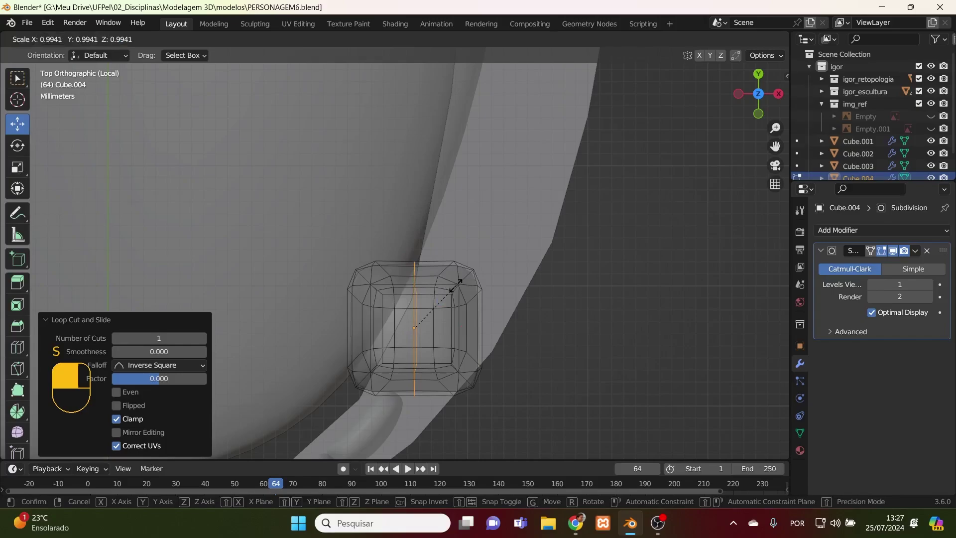
key(y)
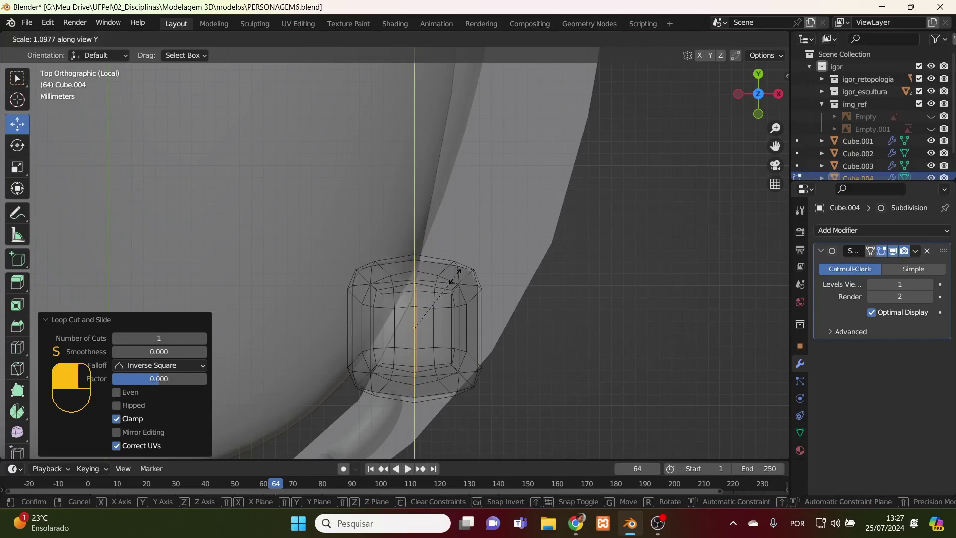
click(454, 273)
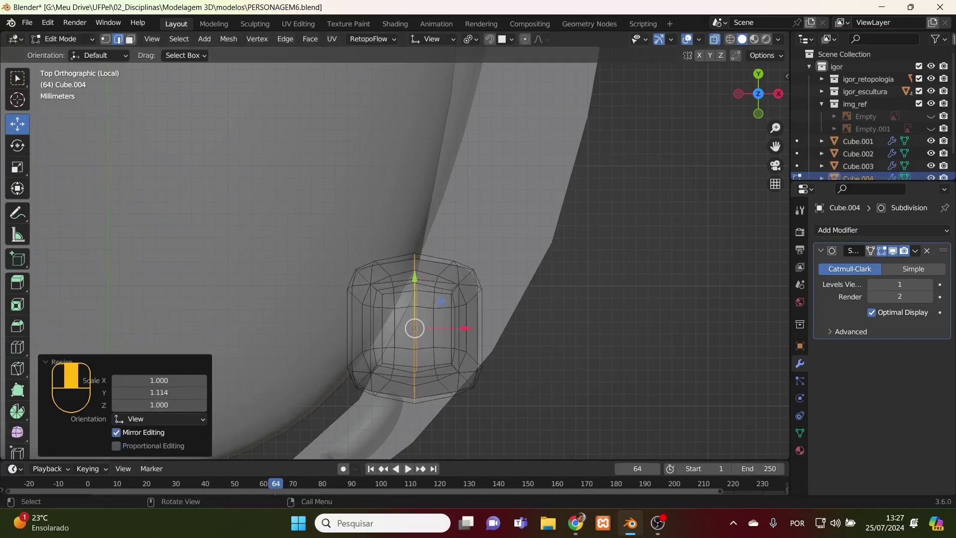
- Return to Object Mode and rotate the tooth 24.3° about the view's Z axis in the top view
middle_drag(721, 386, 604, 171)
key(KP_1)
key(KP_3)
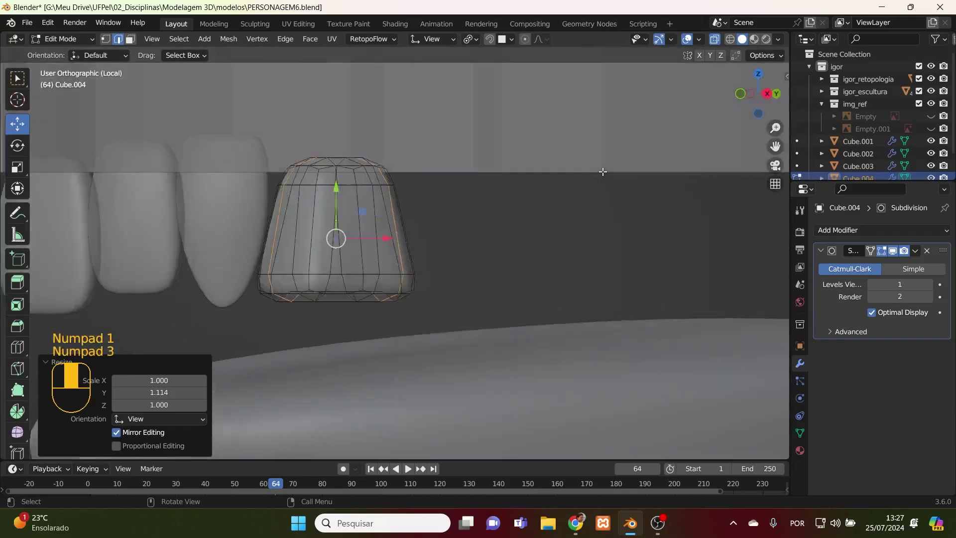
click(72, 38)
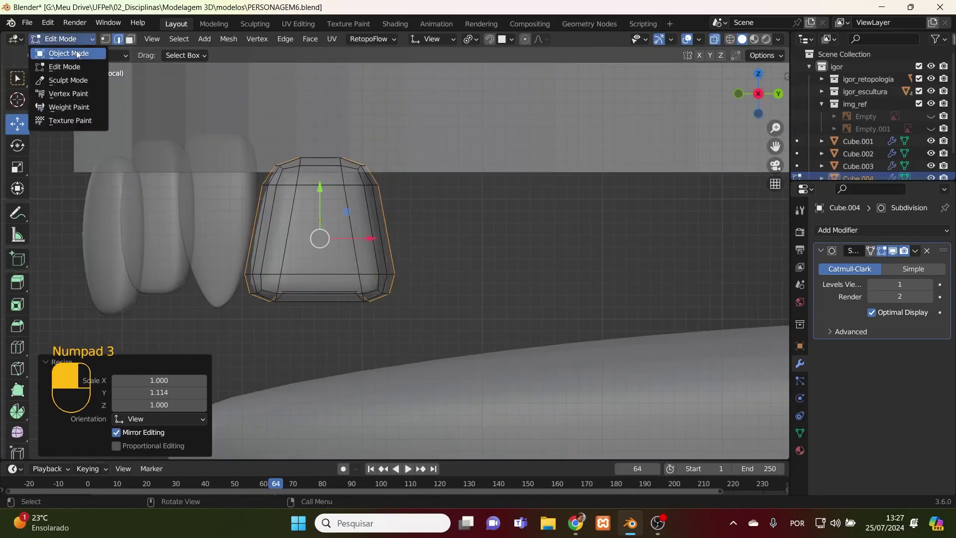
click(68, 52)
middle_drag(485, 294, 574, 324)
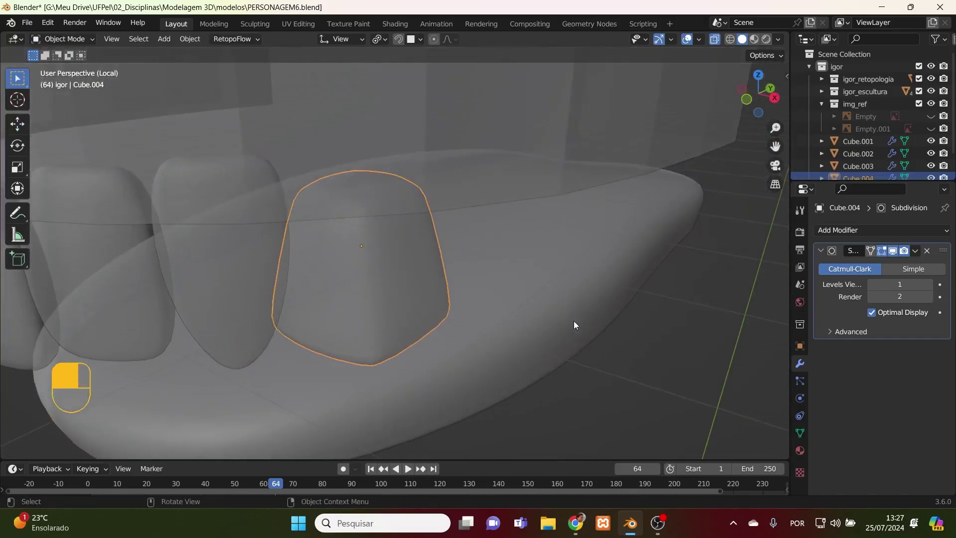
key(KP_7)
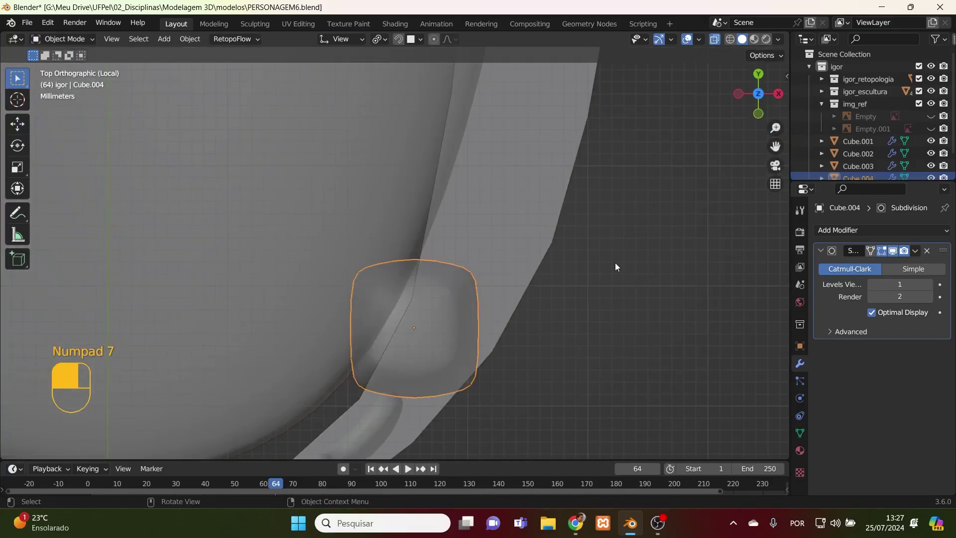
key(r)
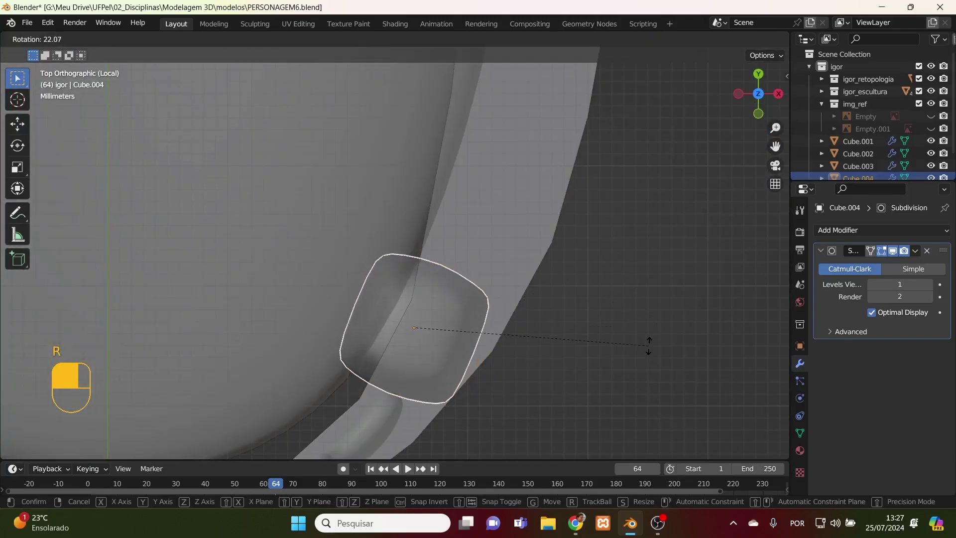
click(644, 353)
- Undo the back tooth's placement, loop cuts, inset and bevels, back to the plain tapered block in Edit Mode
key(g)
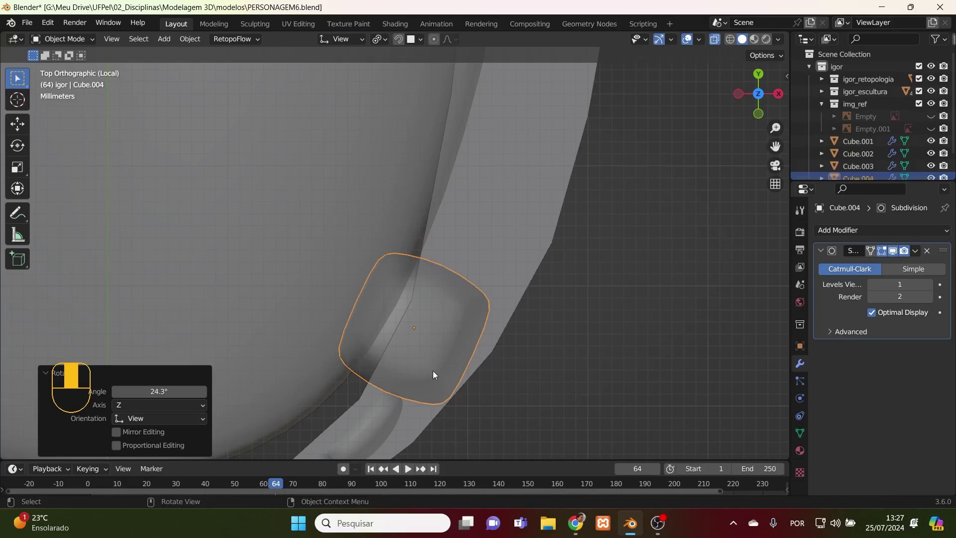
click(457, 381)
middle_drag(557, 415, 524, 259)
key(ctrl+z)
key(ctrl+z)
key(ctrl+z)
key(ctrl+z)
key(ctrl+z)
key(ctrl+z)
key(ctrl+z)
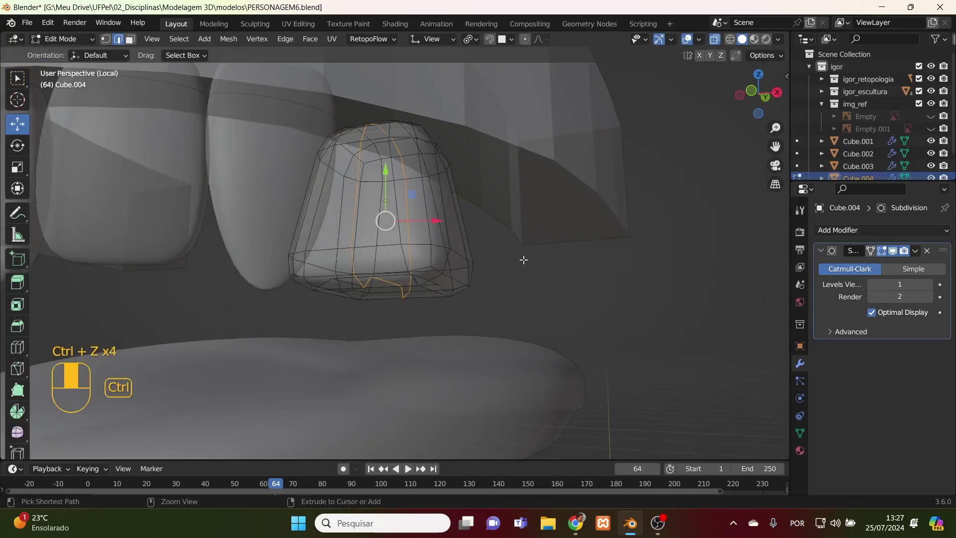
key(ctrl+z)
key(ctrl+z)
key(ctrl+z)
key(ctrl+z)
key(ctrl+z)
key(ctrl+z)
key(ctrl+z)
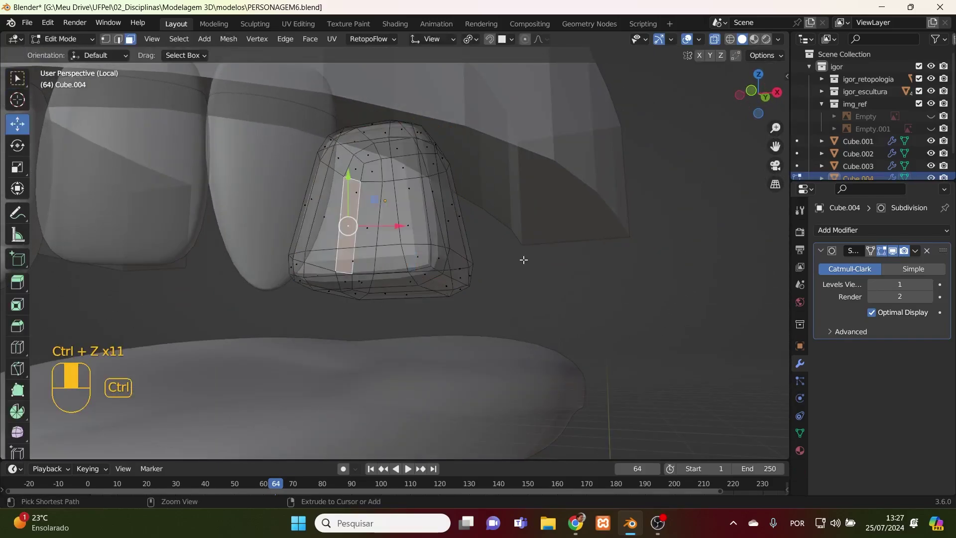
key(ctrl+z)
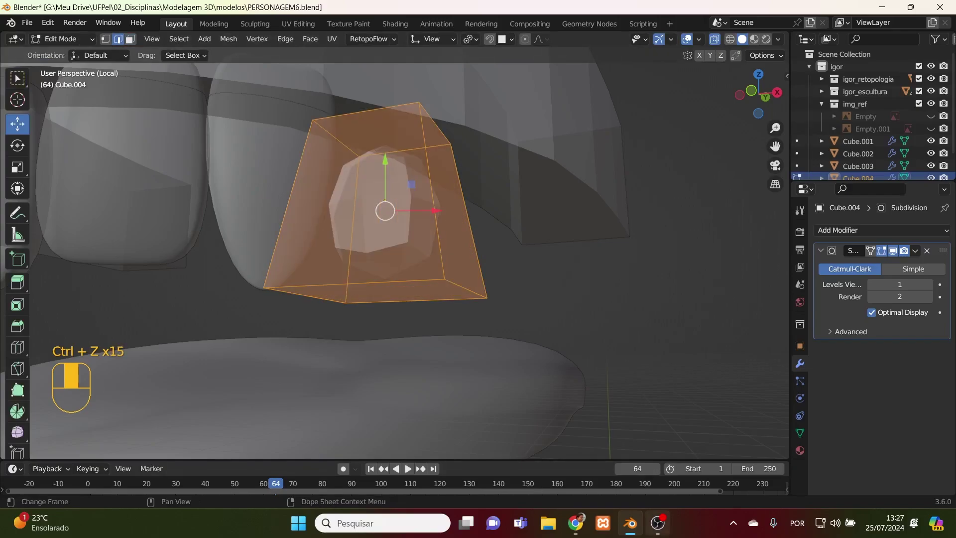
click(661, 529)
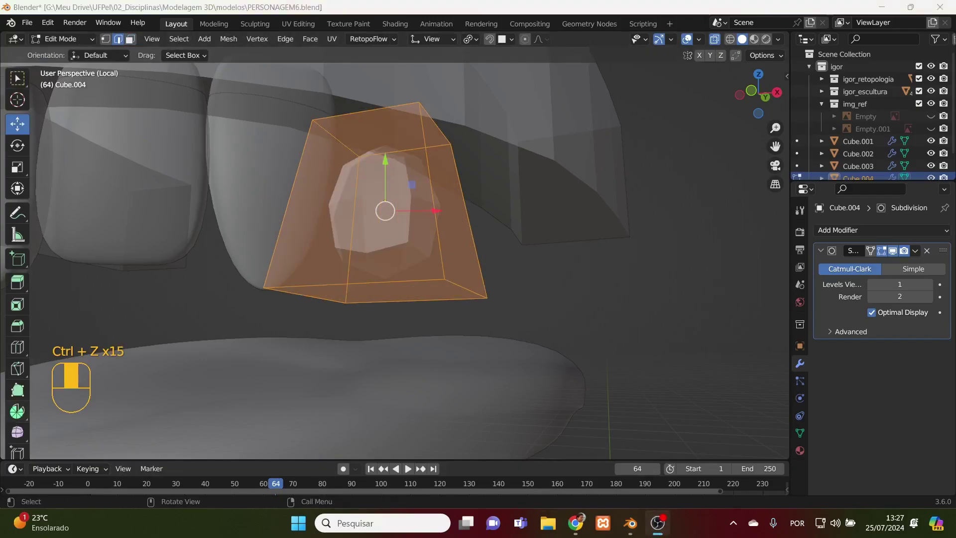
click(662, 531)
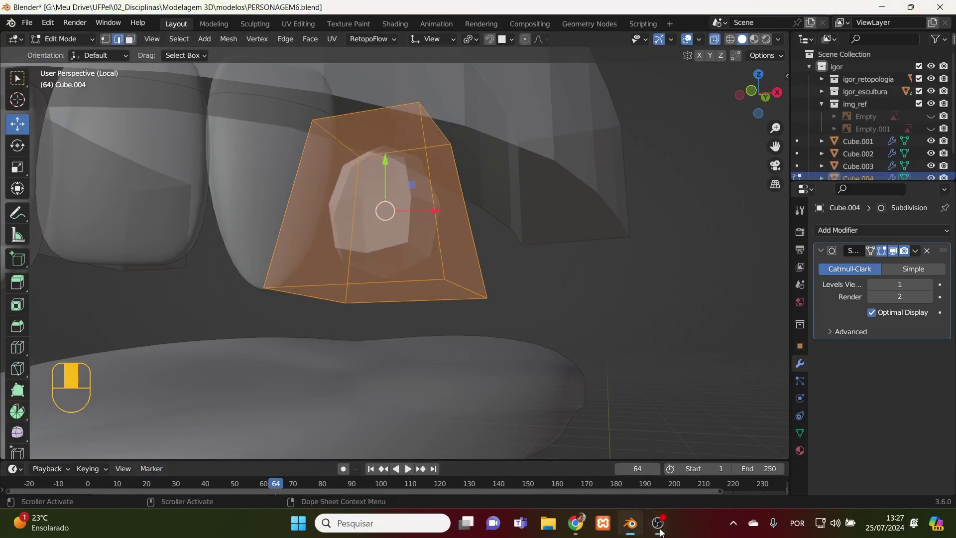
- Add two centred vertical loop cuts through the tapered block, crossing each other
middle_drag(596, 449, 402, 212)
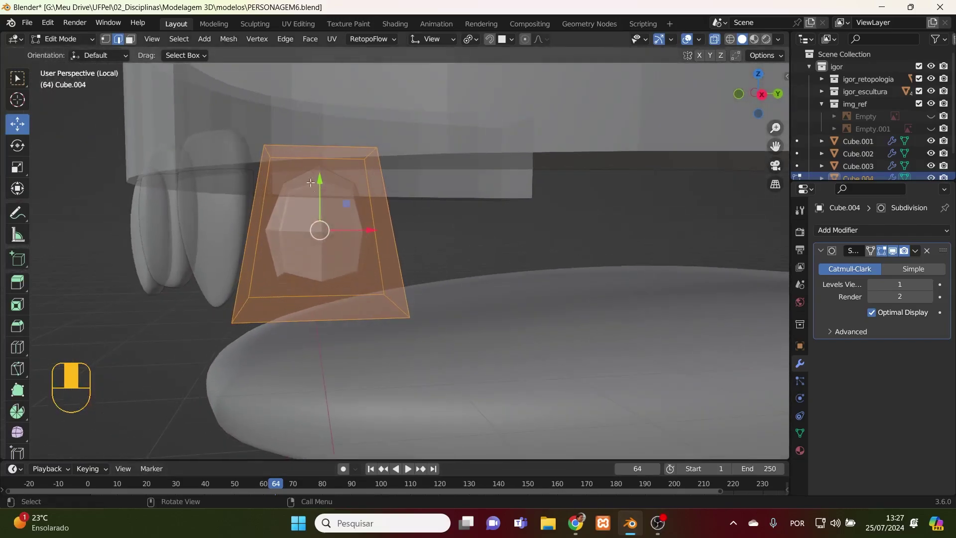
key(ctrl+r)
click(333, 191)
right_click(332, 190)
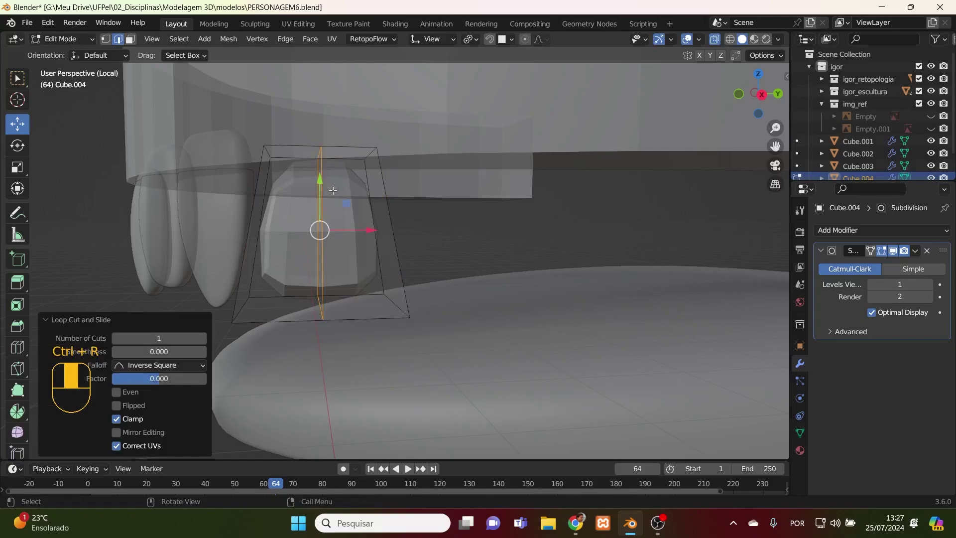
middle_drag(376, 202, 516, 216)
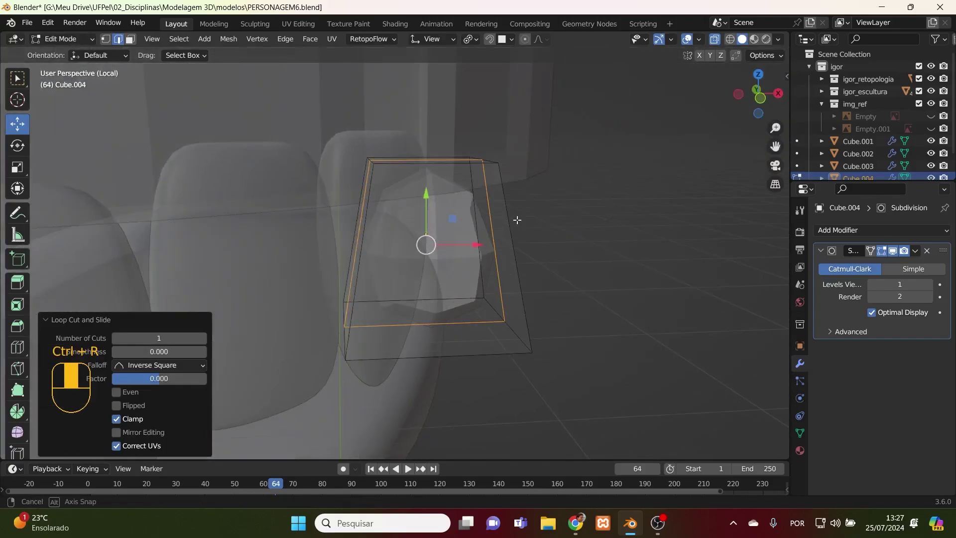
key(ctrl+r)
click(437, 190)
right_click(437, 191)
- Select the border edges around the block's top face and shape them into a circle with LoopTools
drag(547, 130, 302, 184)
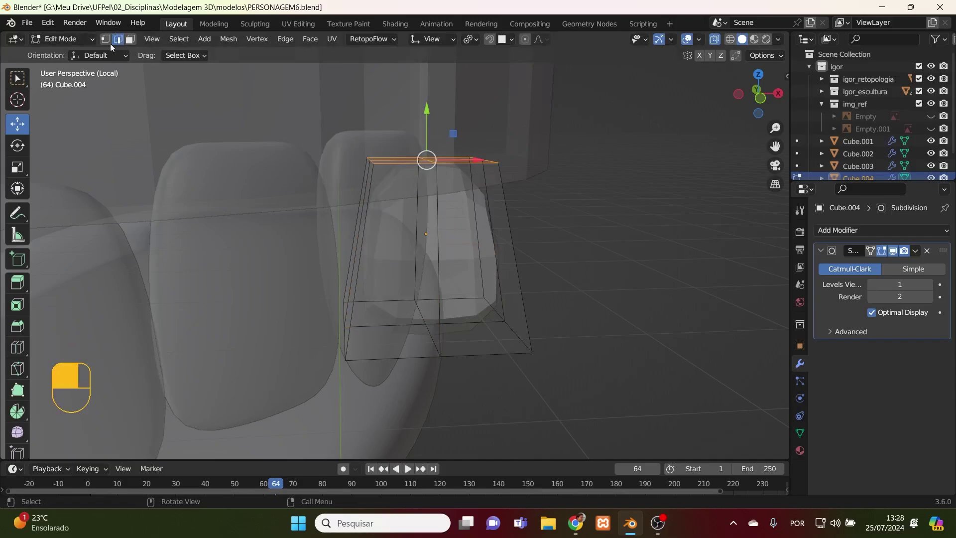
middle_drag(536, 208, 414, 289)
alt+shift+click(422, 275)
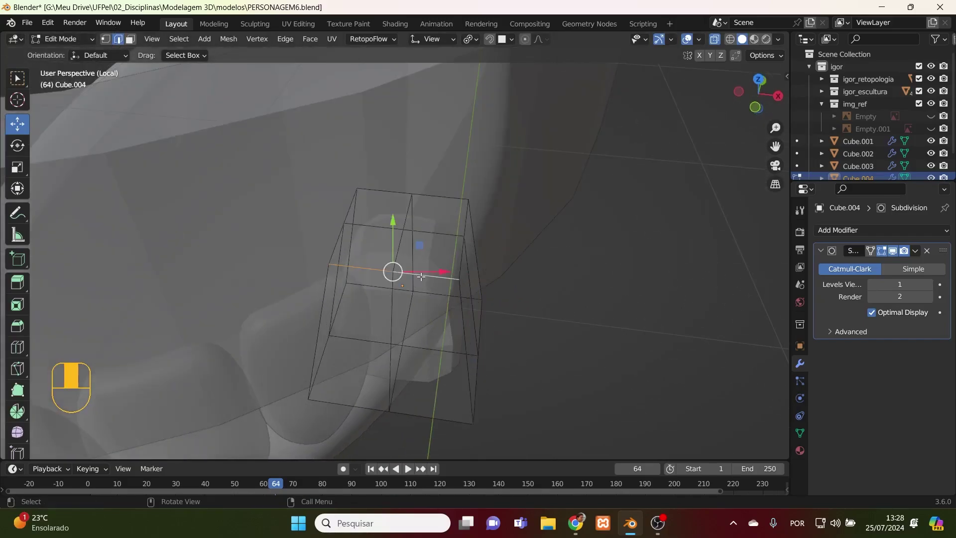
shift+click(461, 258)
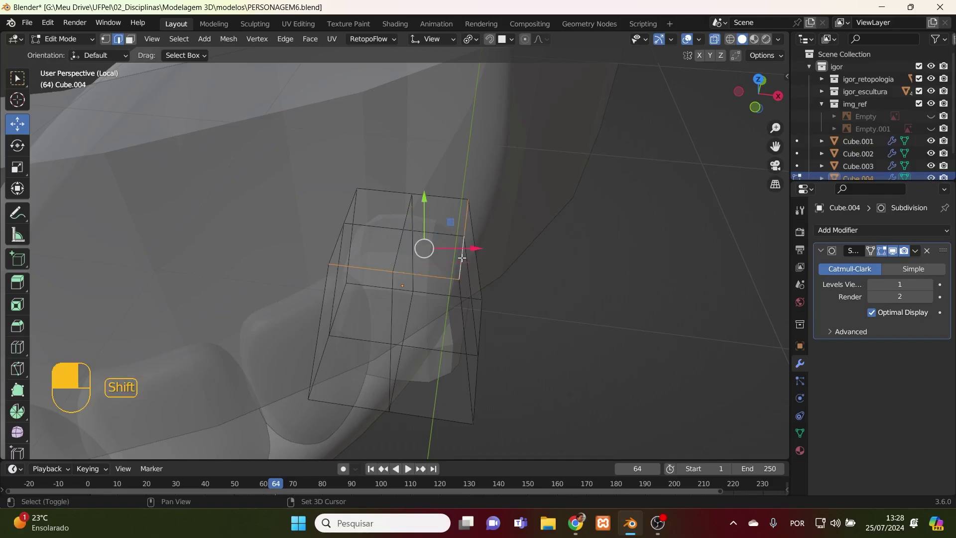
shift+click(433, 192)
shift+click(355, 200)
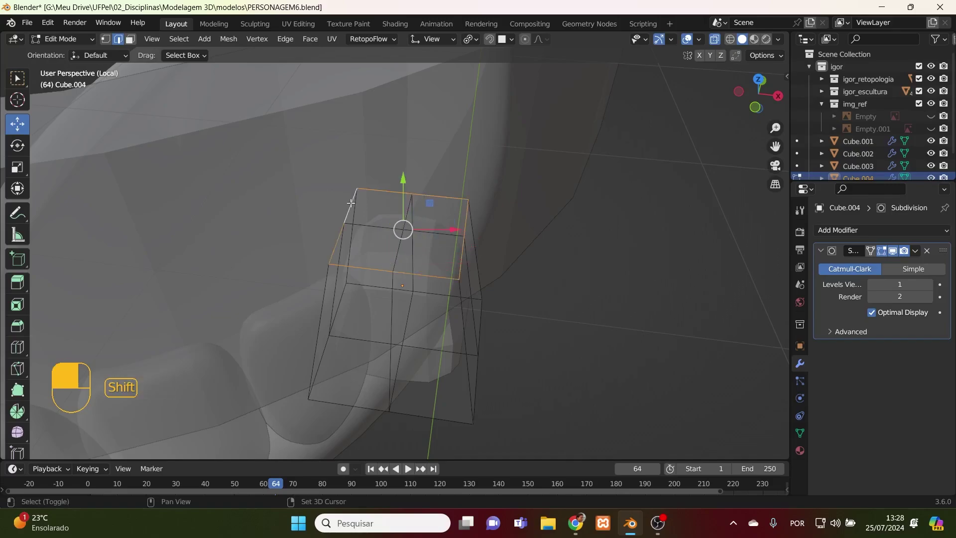
right_click(429, 241)
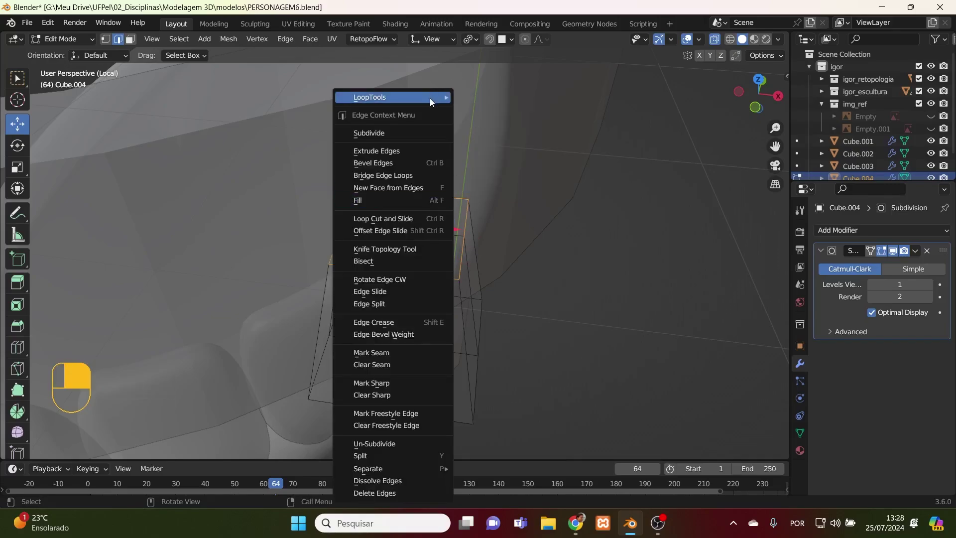
mouse_move(429, 98)
click(524, 108)
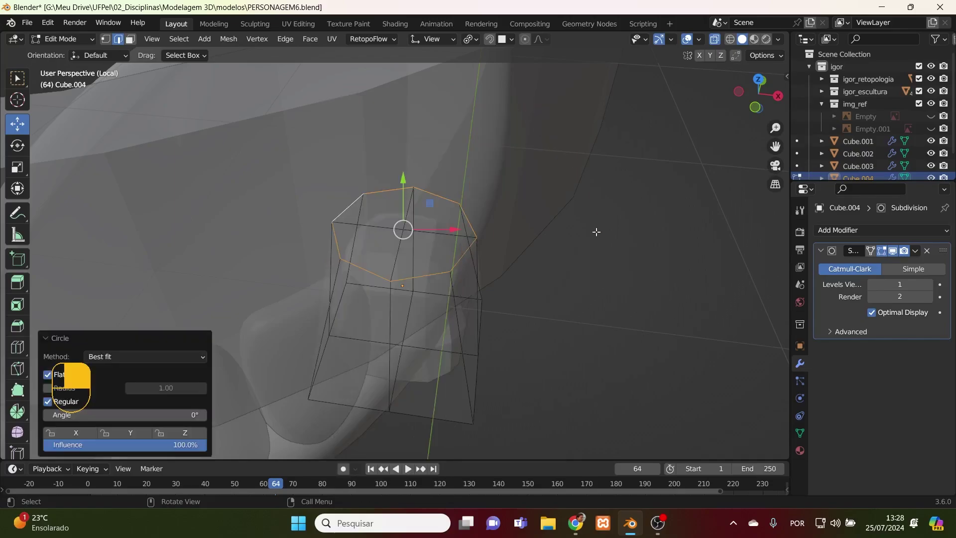
- Select the four corner vertices of the block's bottom face and try to scale them inward, finishing in the top view
middle_drag(593, 338, 597, 173)
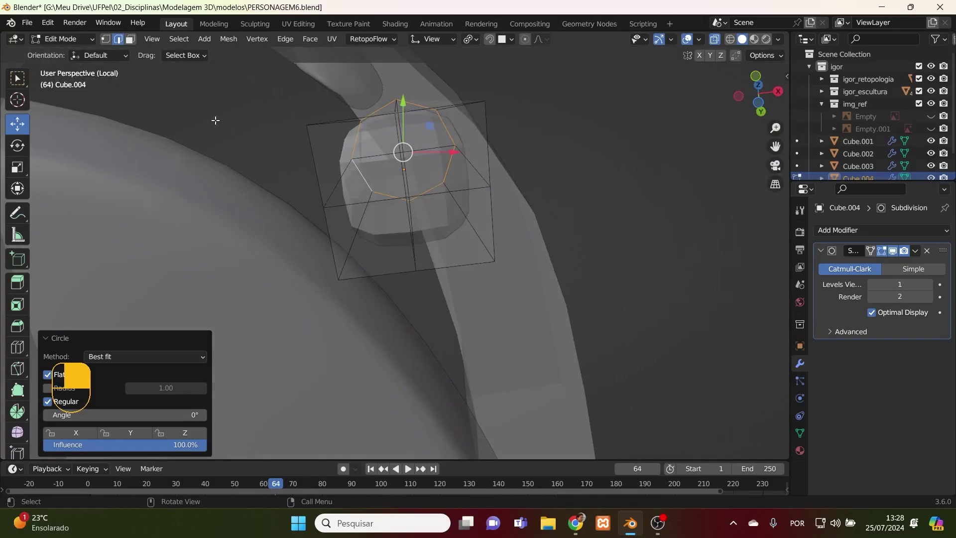
click(105, 40)
click(307, 125)
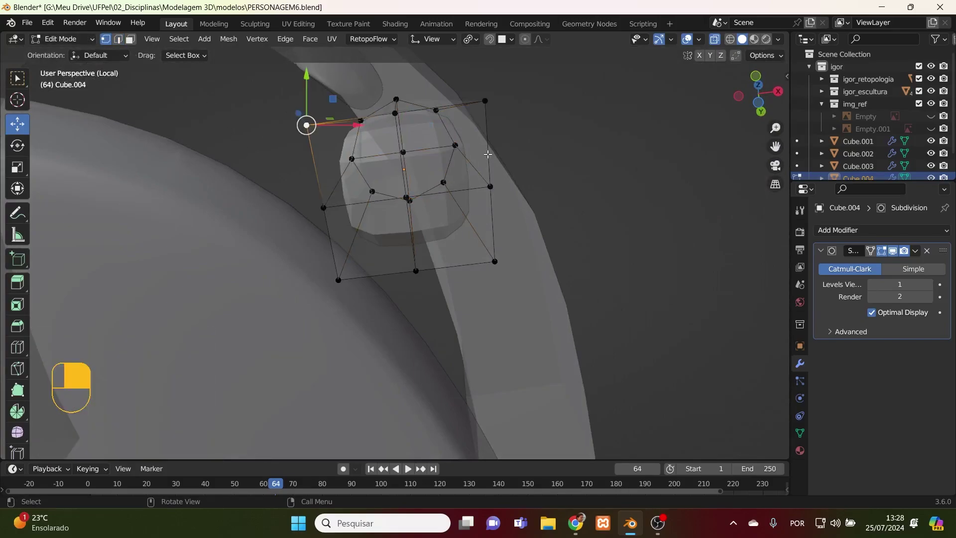
shift+click(485, 101)
shift+click(491, 269)
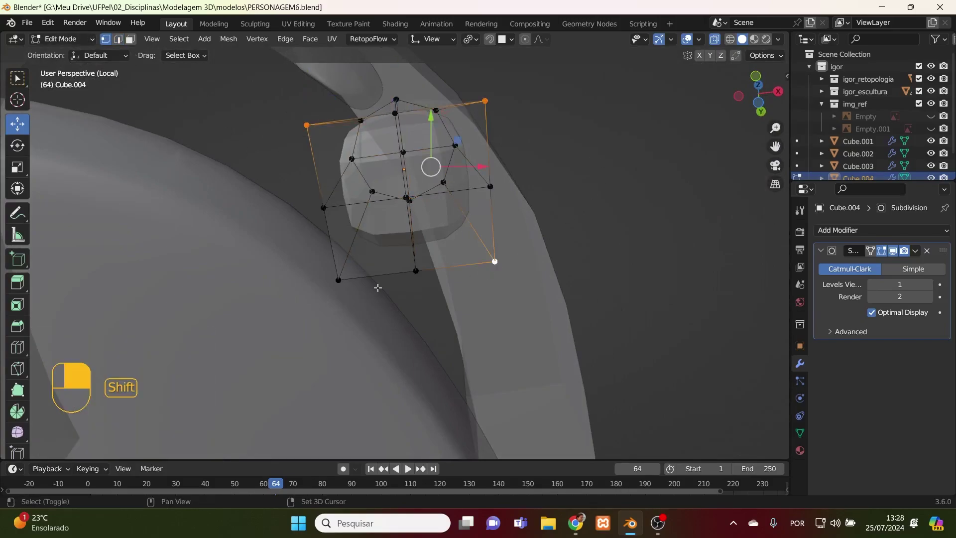
shift+click(344, 283)
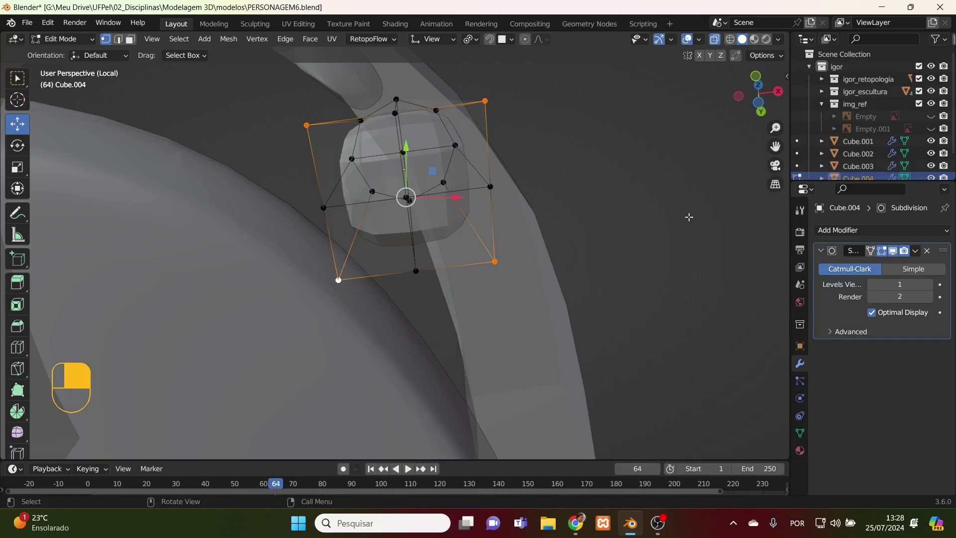
key(s)
key(x)
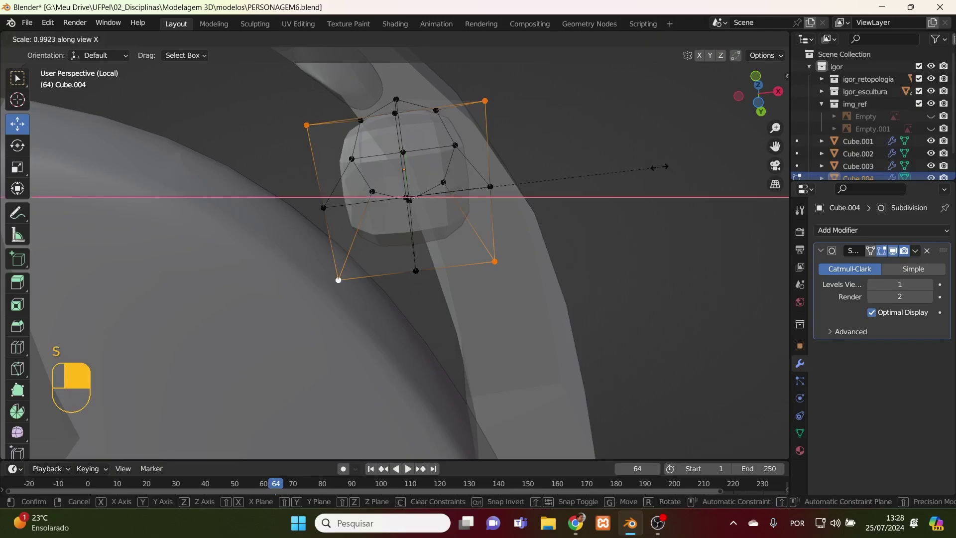
click(558, 189)
middle_drag(551, 239, 563, 255)
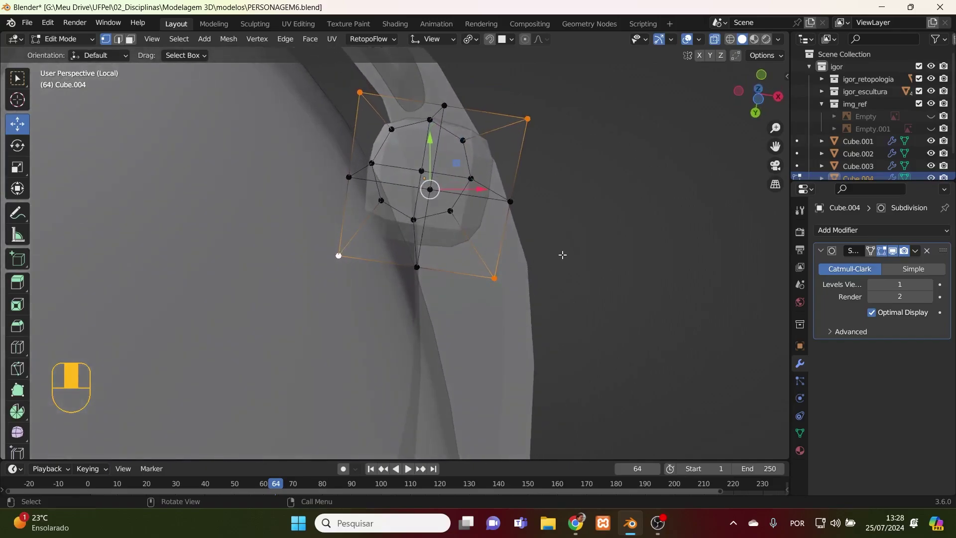
key(KP_7)
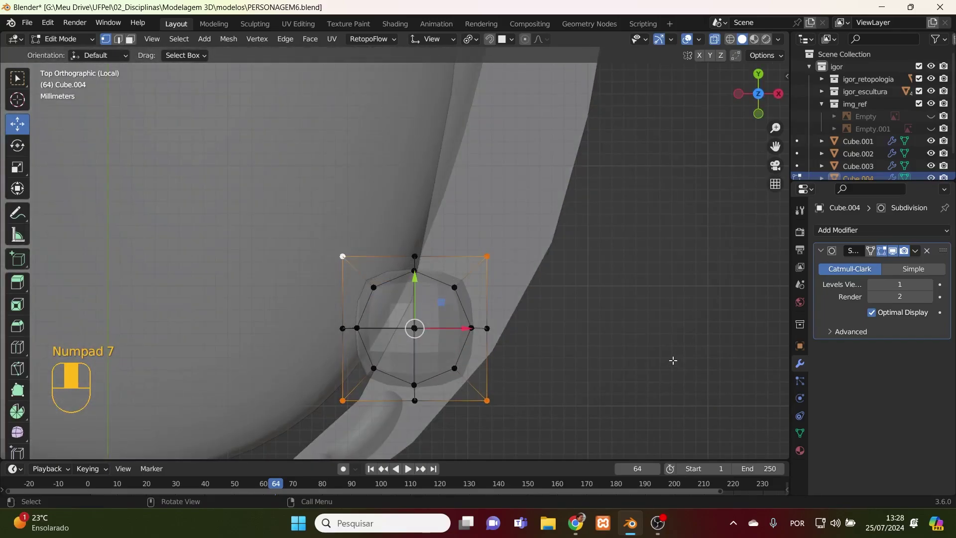
key(s)
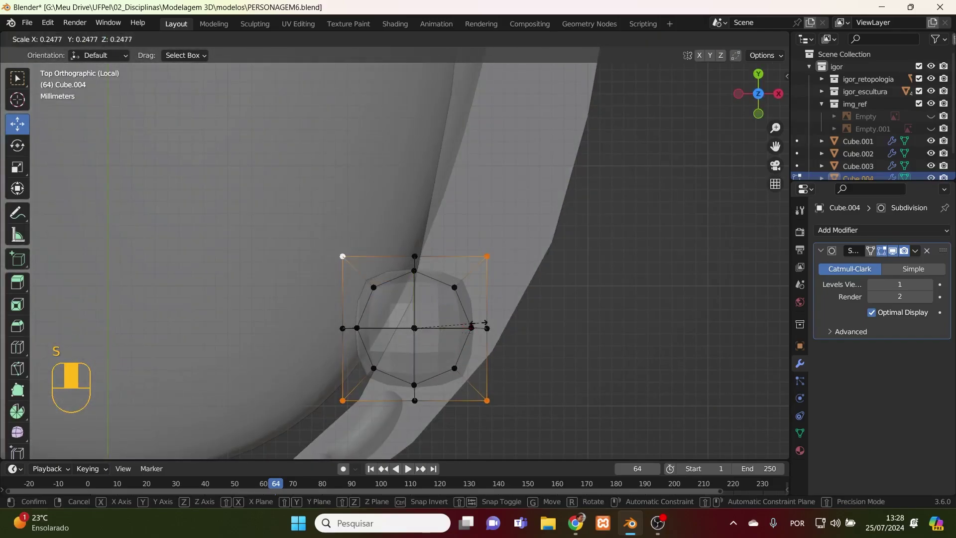
click(482, 322)
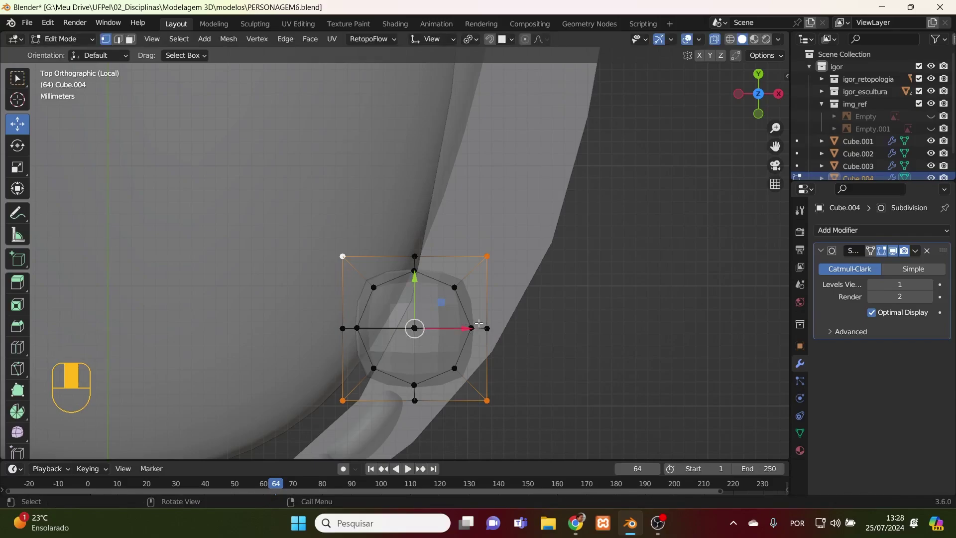
- Set the transform orientation to Global and the pivot to Median Point, and scale the four bottom corners inward to about 0.8
click(454, 43)
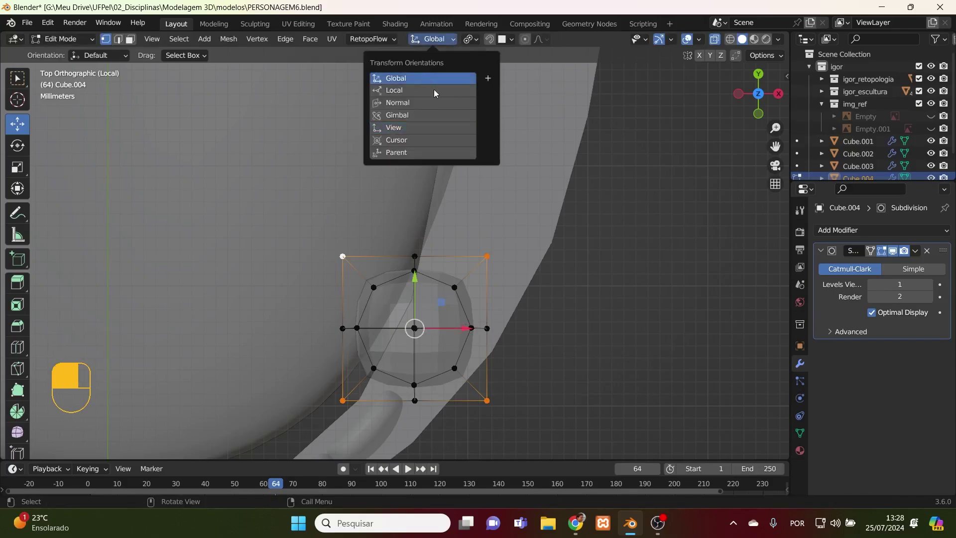
click(428, 78)
key(s)
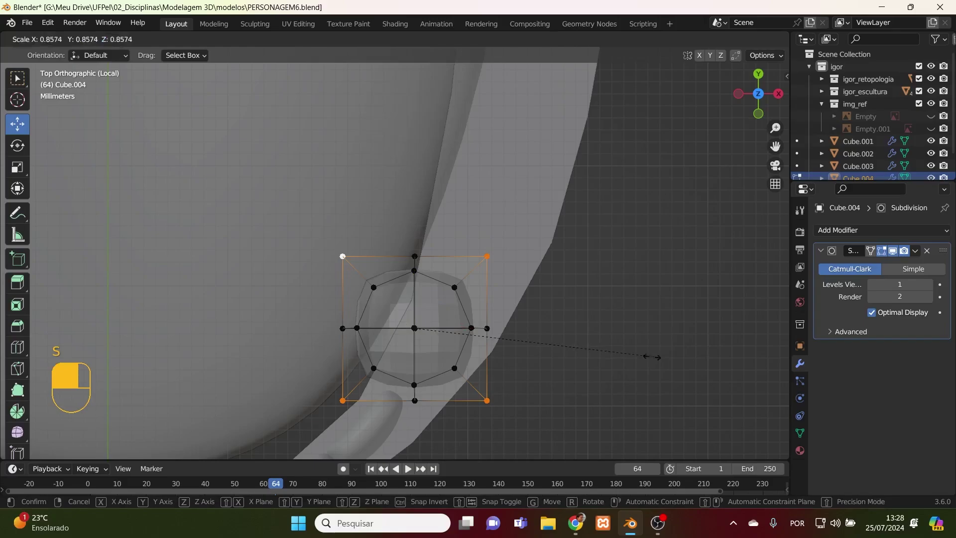
click(537, 345)
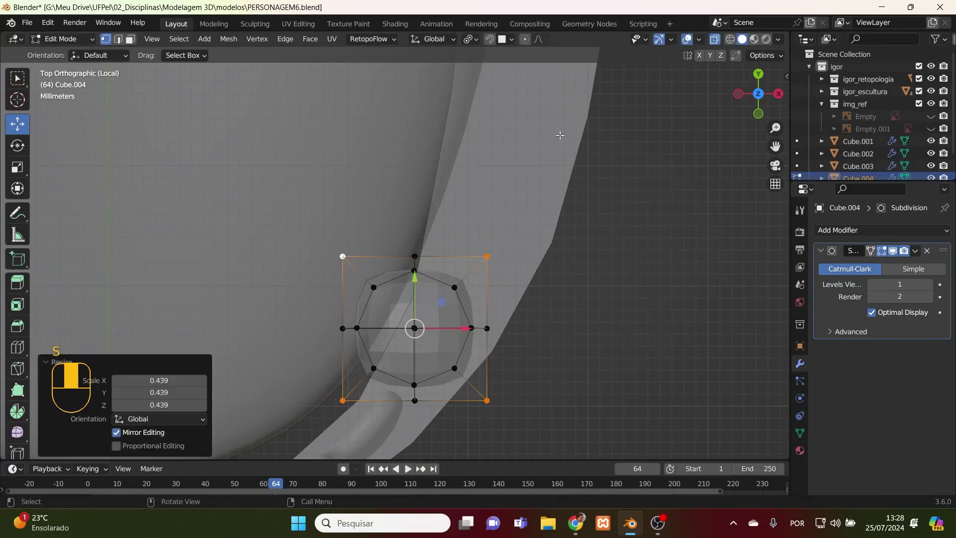
click(472, 40)
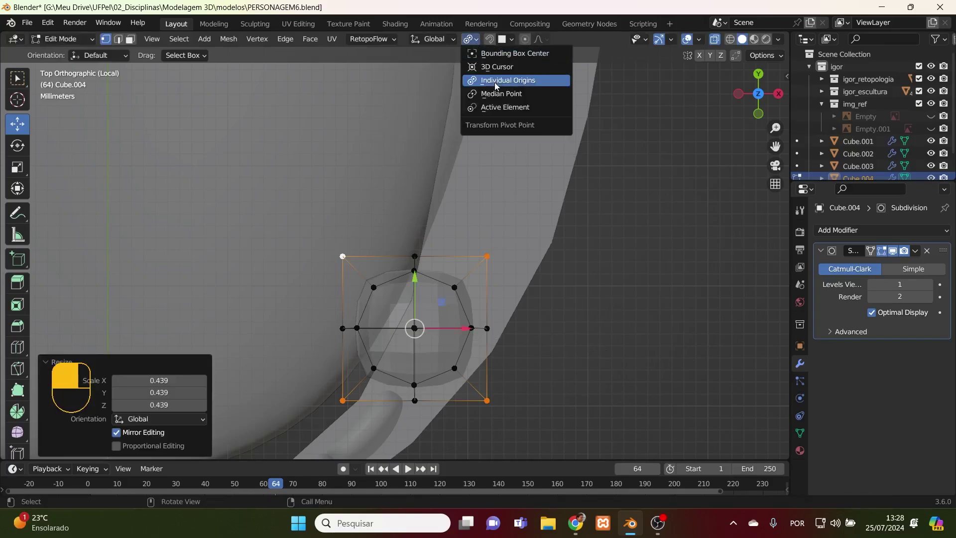
click(501, 94)
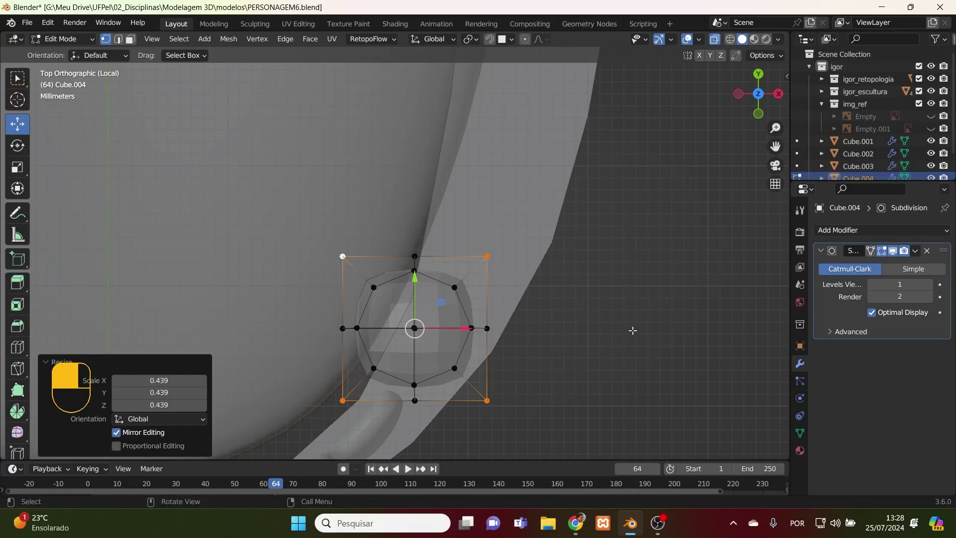
key(s)
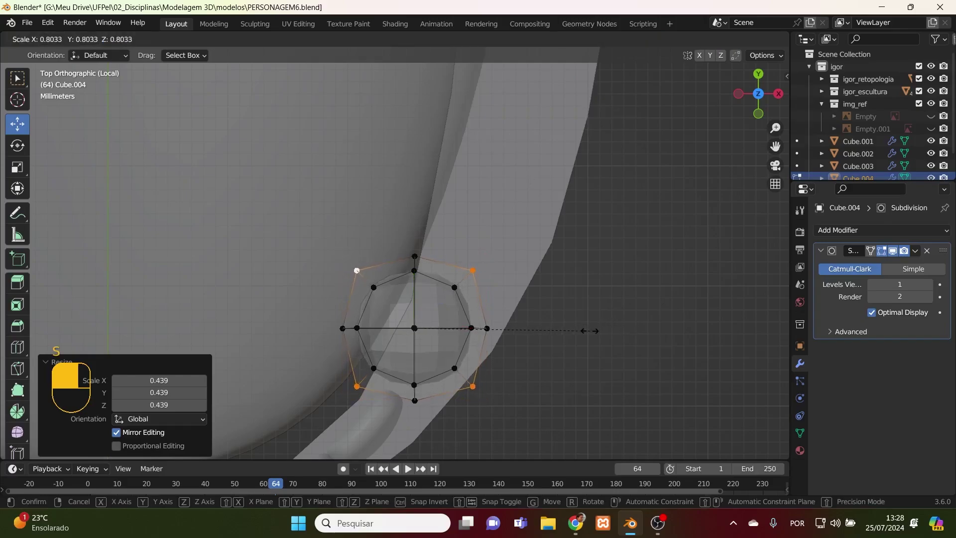
click(592, 331)
- Select the whole tooth mesh and scale it by 1.273 along the global Y axis
drag(546, 229, 224, 438)
key(s)
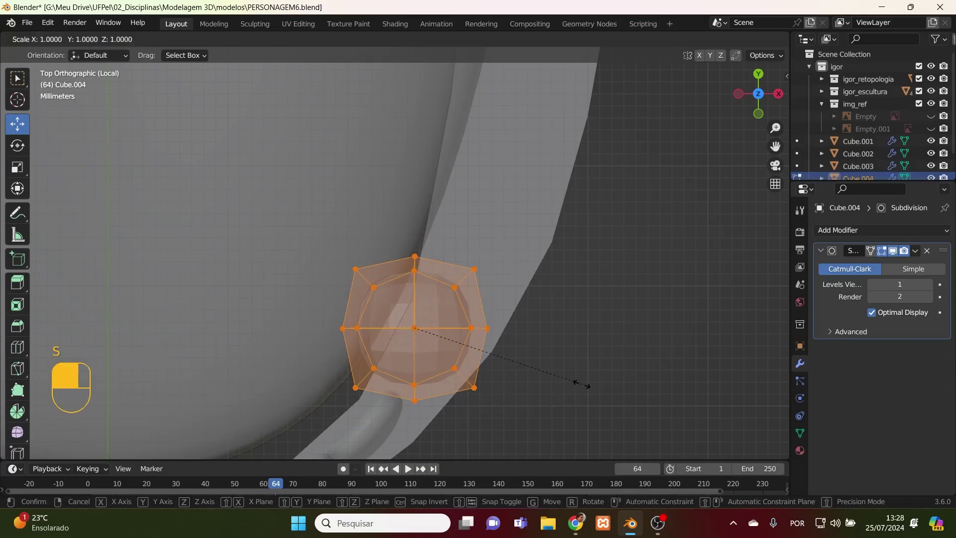
key(y)
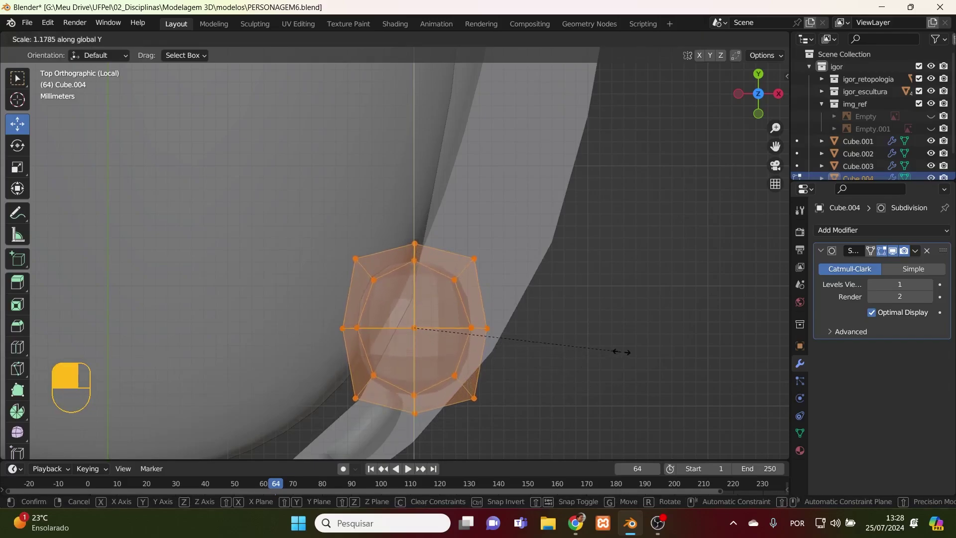
click(636, 349)
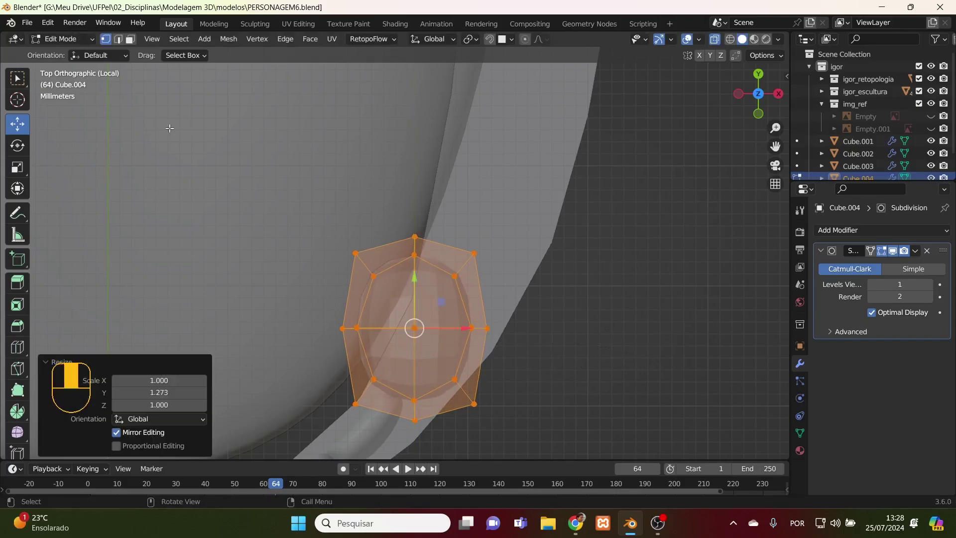
click(87, 37)
- Add a horizontal loop cut around the tooth and slide it close to the bottom edge, with a factor of about 0.87
middle_drag(544, 324, 438, 205)
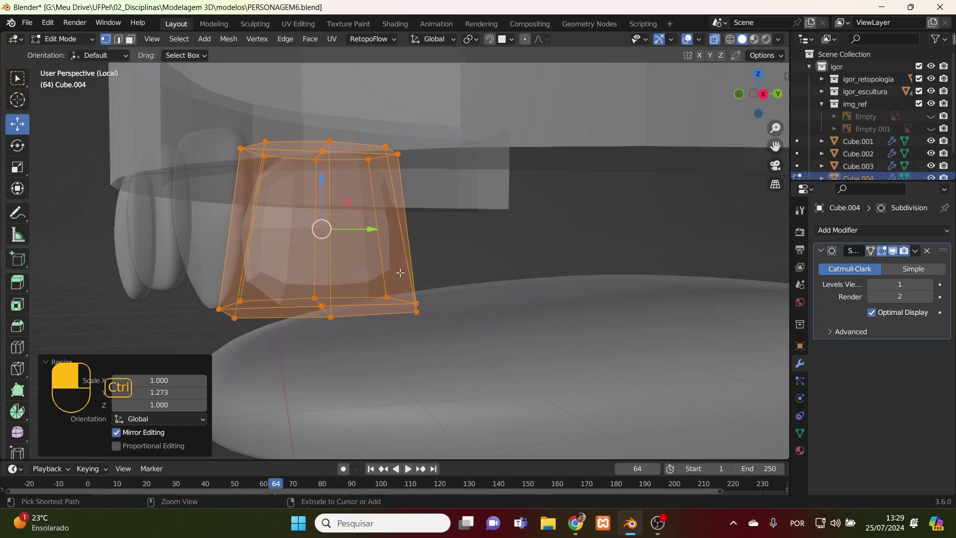
key(ctrl+r)
click(402, 234)
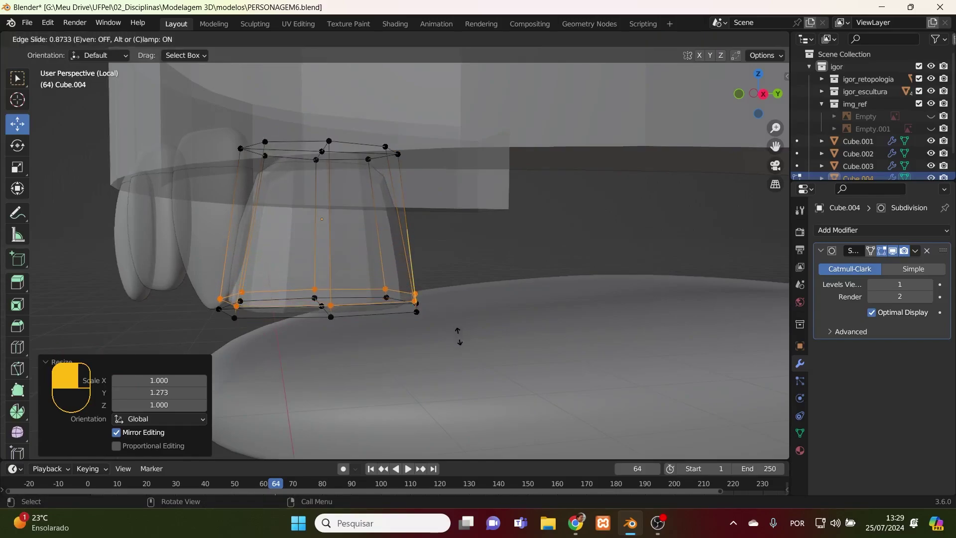
click(456, 337)
- Raise the centre vertex of the tooth's bottom face by about 0.0022 m along Z
middle_drag(399, 352, 317, 265)
drag(318, 266, 321, 237)
middle_drag(340, 264, 412, 309)
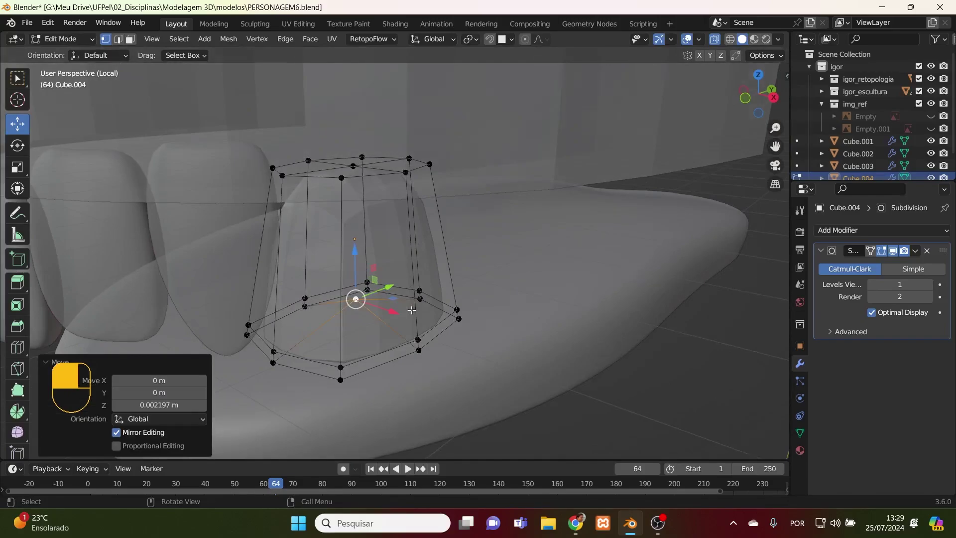
- Add a horizontal loop cut at mid-height of the tooth and scale the new loop outward to about 1.047
key(KP_3)
key(ctrl+r)
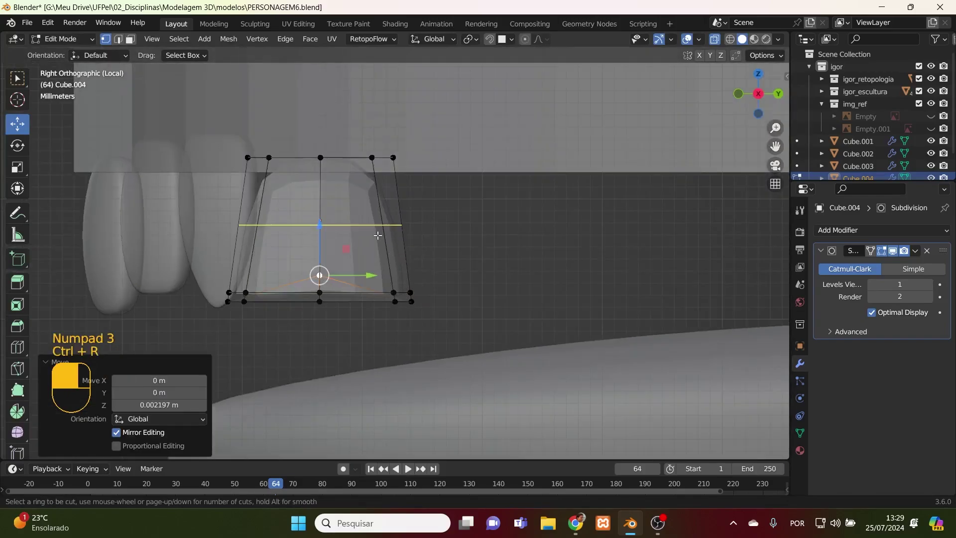
click(378, 235)
right_click(378, 235)
middle_drag(502, 269, 581, 290)
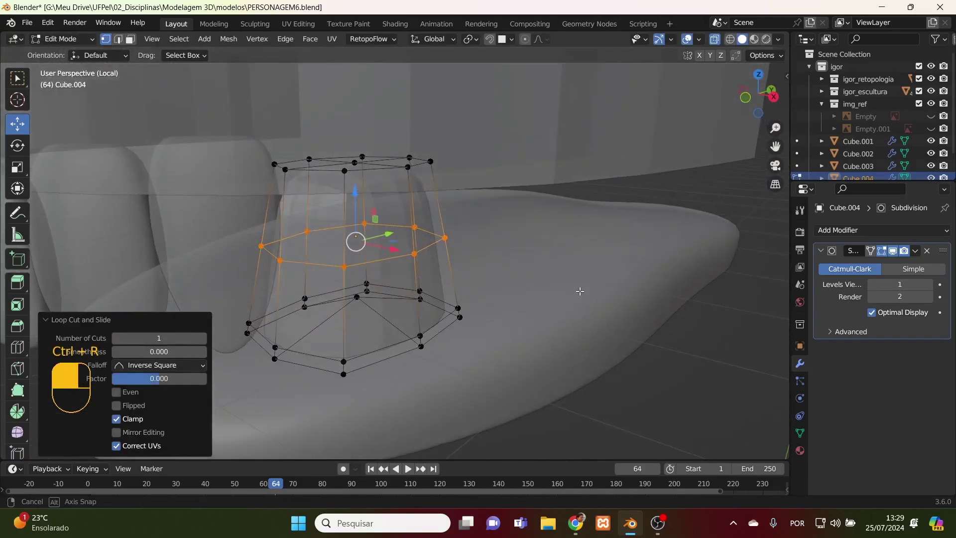
key(s)
click(540, 274)
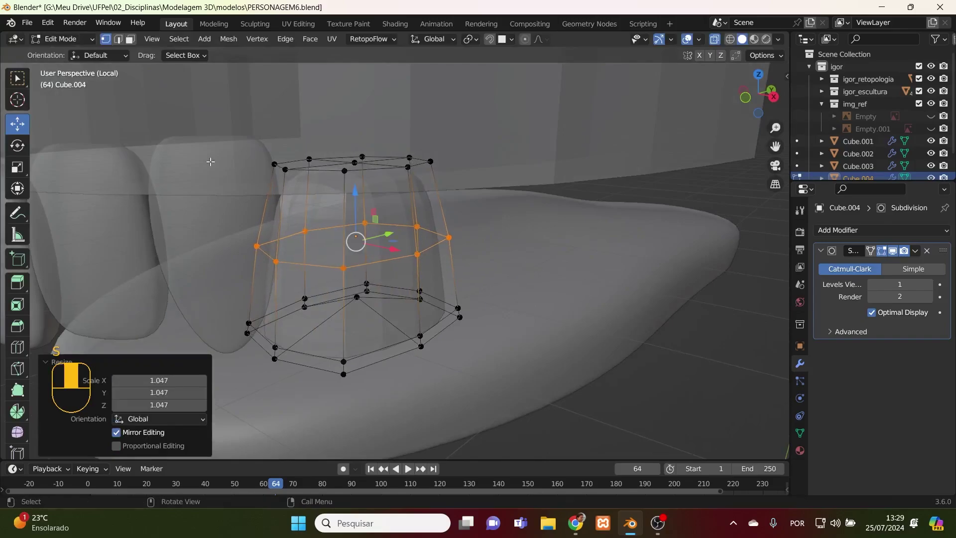
- Return to Object Mode and apply smooth shading to the tooth
click(70, 39)
click(63, 51)
right_click(353, 276)
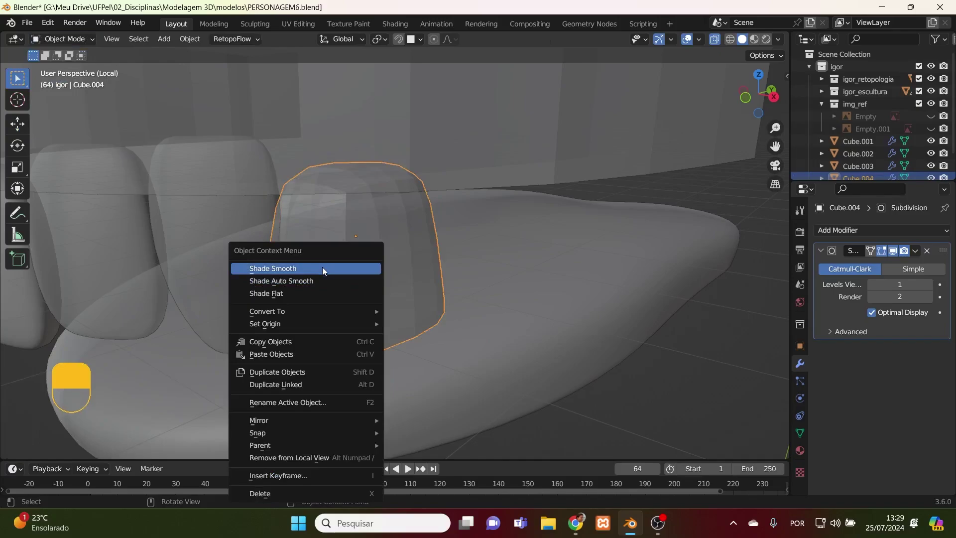
click(322, 269)
- Move the tooth in the top view by about 0.0005 m in X and 0.0015 m in Y, and set its viewport subdivision level to 2
key(KP_7)
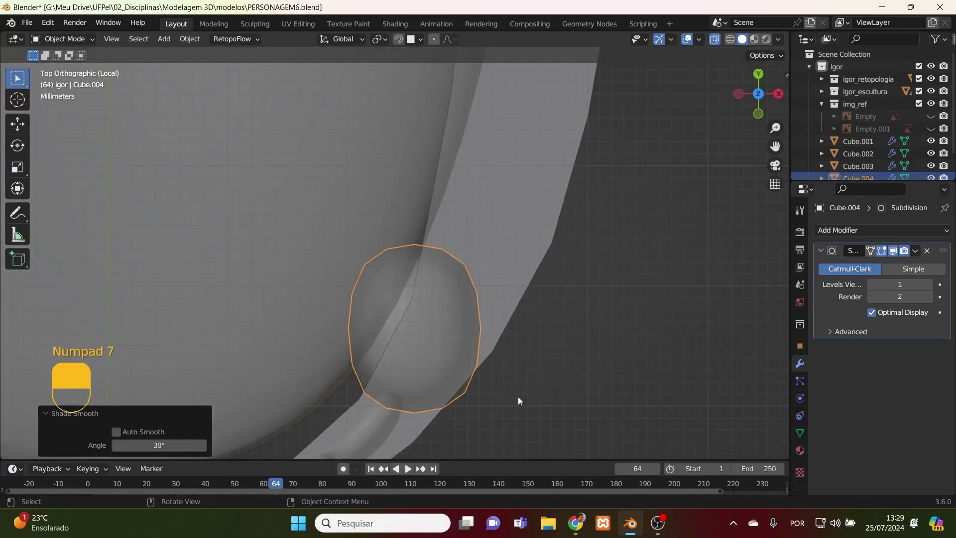
key(g)
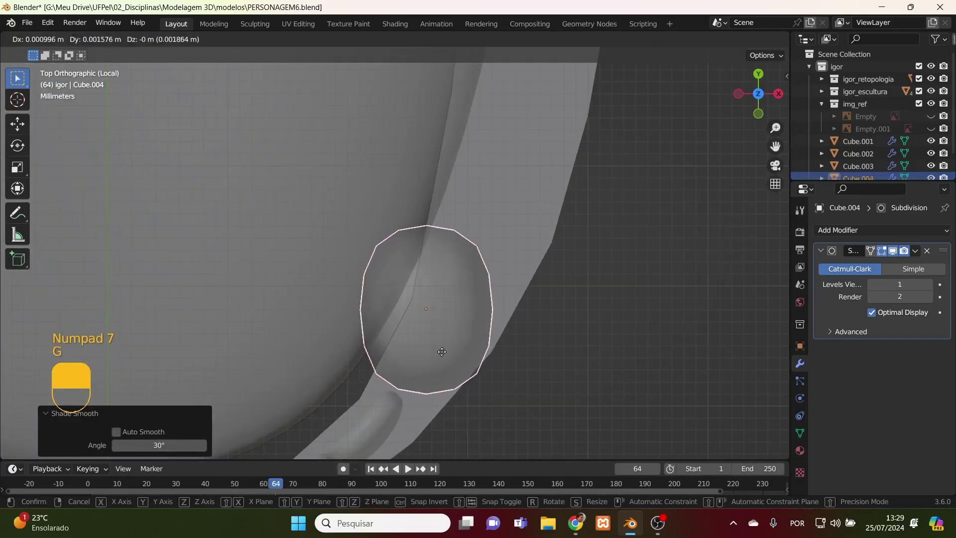
click(439, 349)
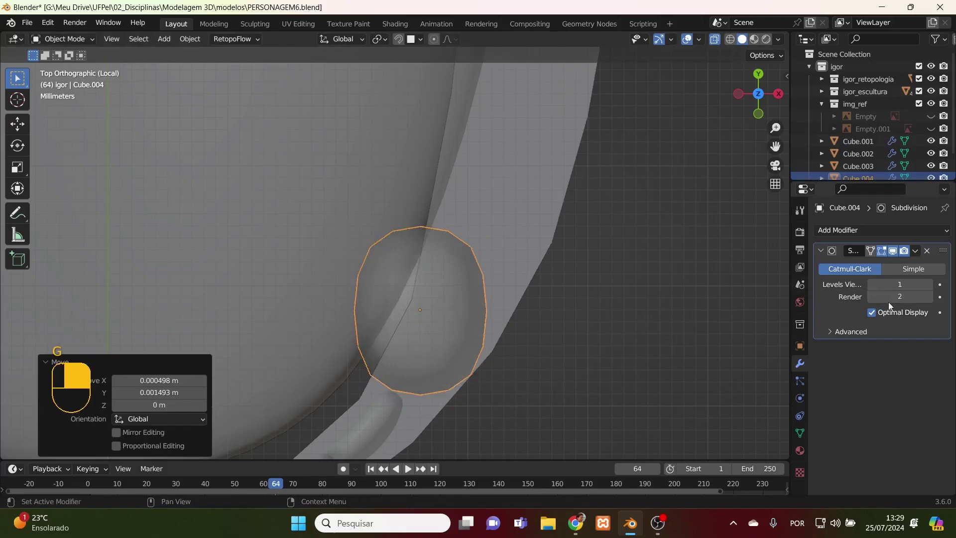
click(929, 285)
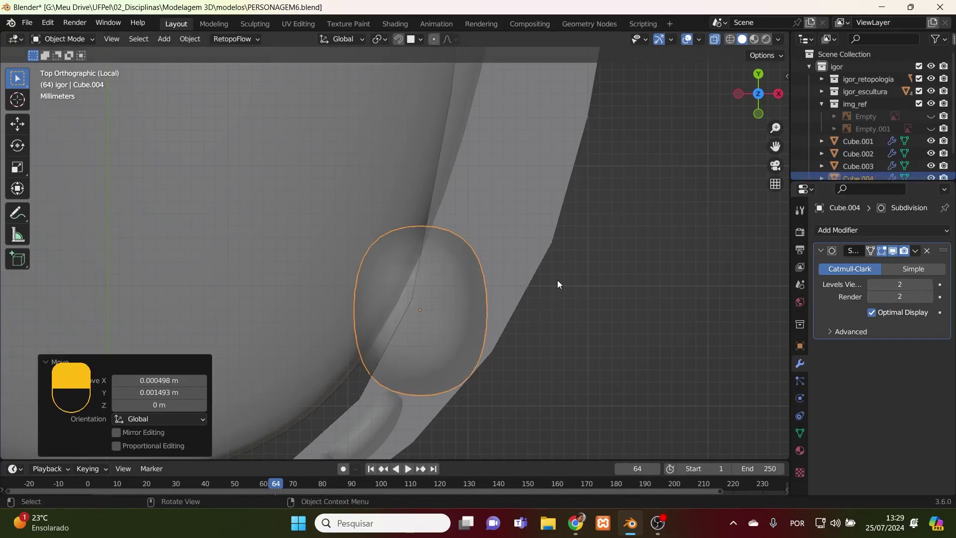
- Rotate the tooth about 27.4° around Z to follow the gum curve and shift it by about -0.0005 m in X
key(r)
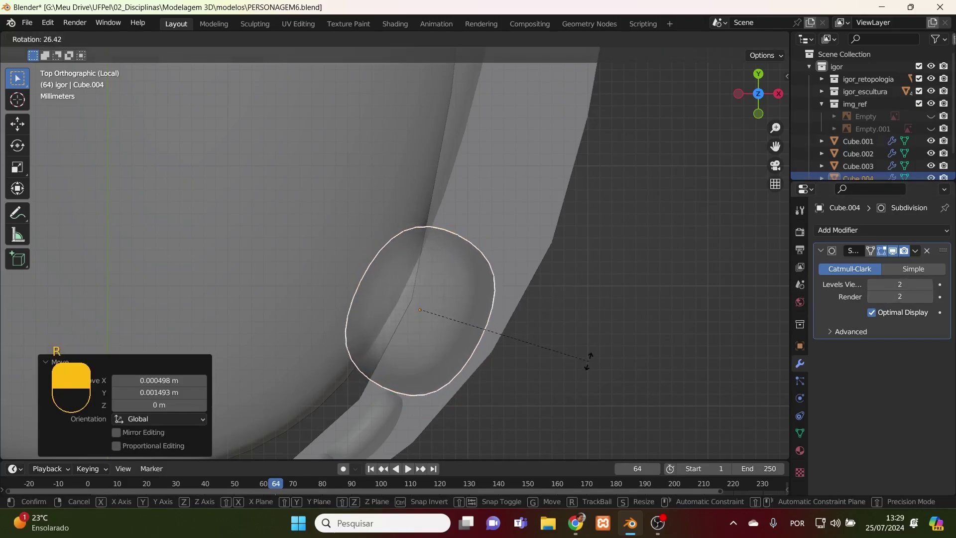
click(592, 369)
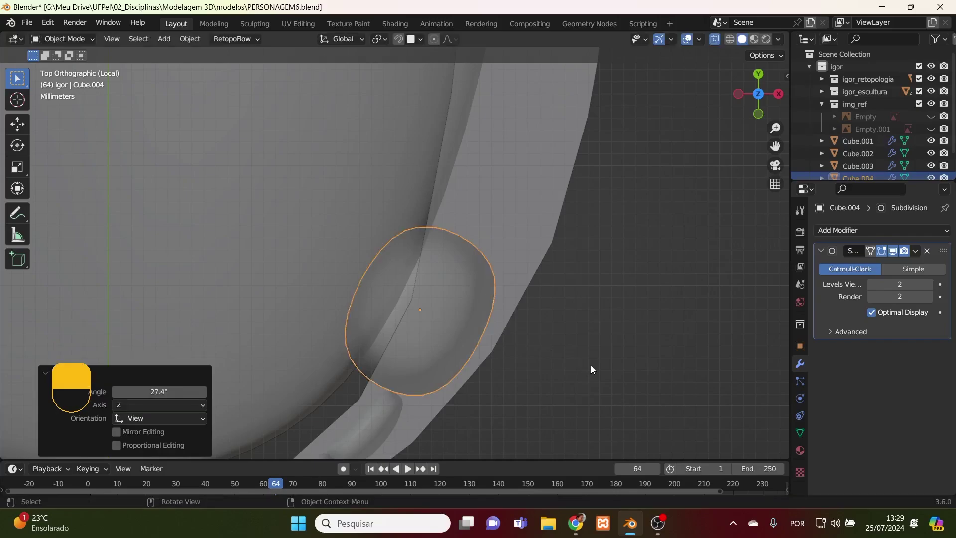
key(g)
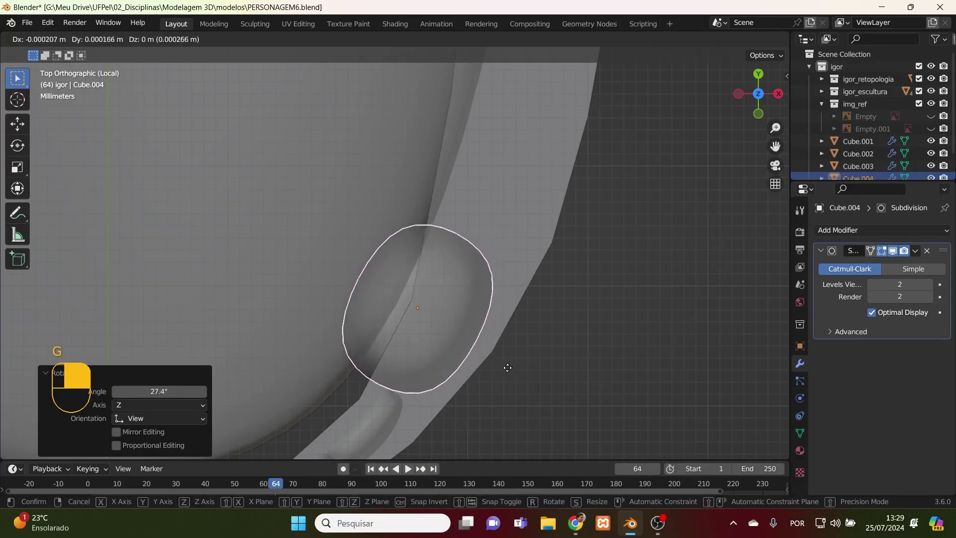
click(504, 369)
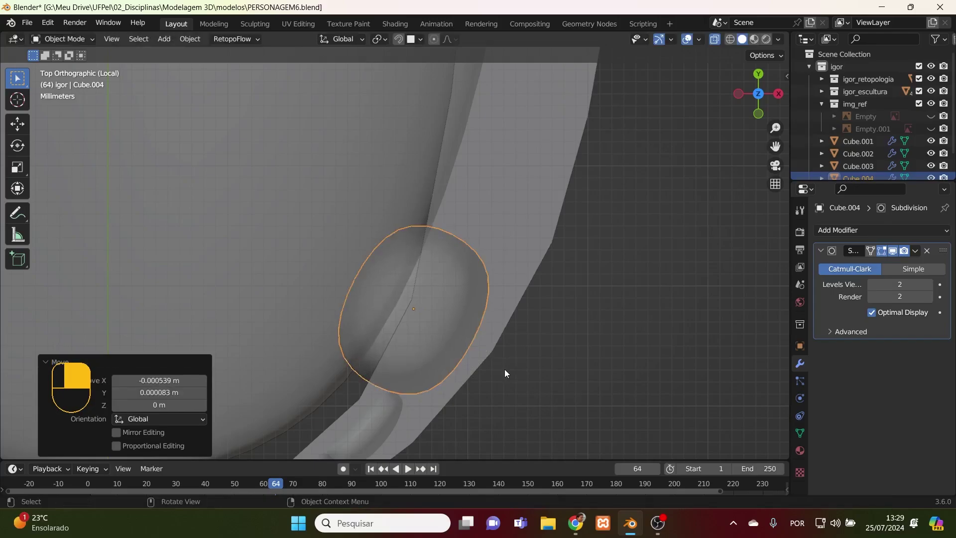
- Raise the tooth by about 0.0029 m so its upper end sits inside the gum block
scroll(505, 369, down, 3)
shift+scroll(524, 426, up, 4)
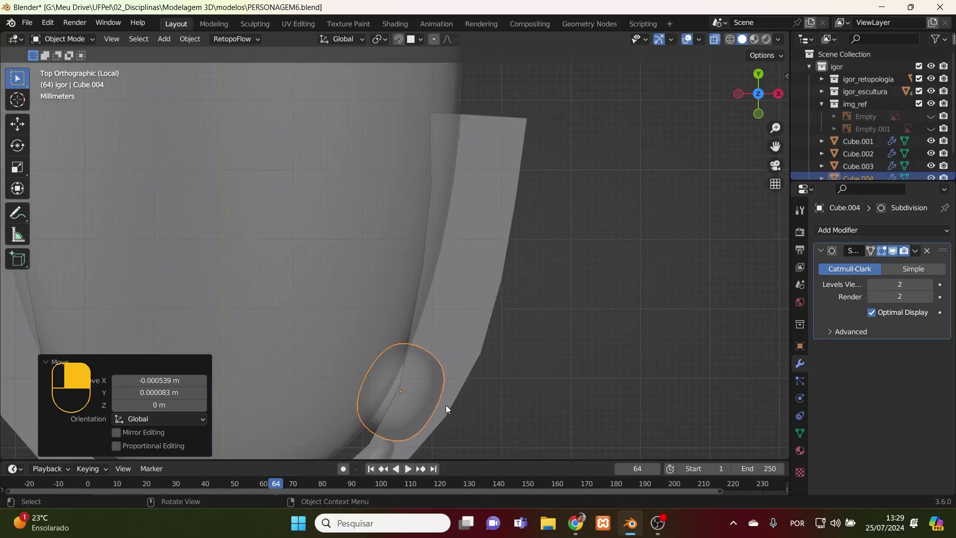
key(KP_1)
key(KP_3)
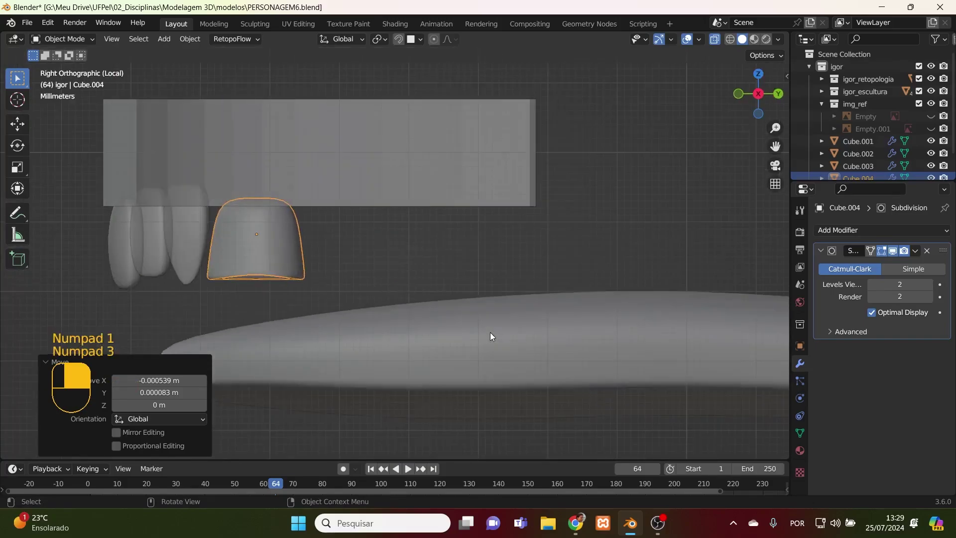
middle_drag(274, 348, 340, 345)
key(g)
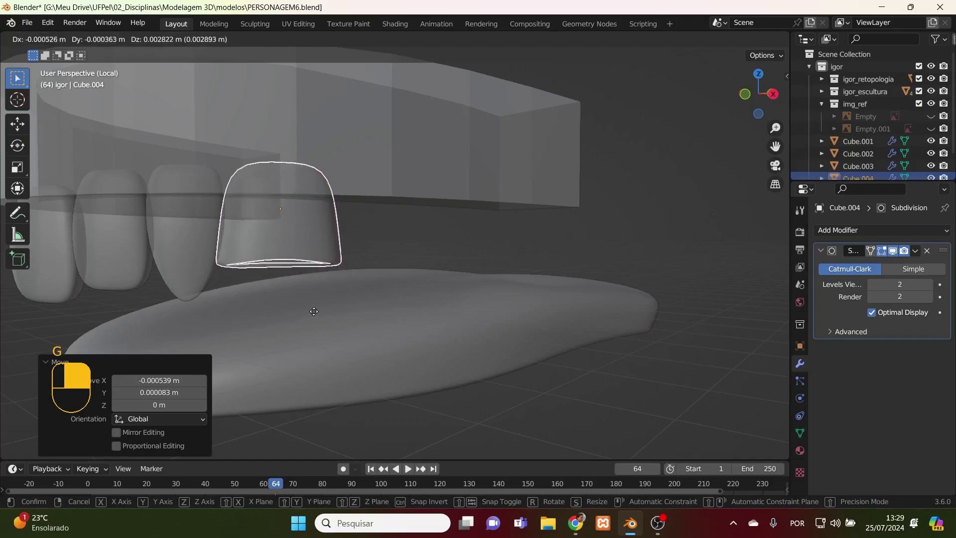
click(314, 311)
middle_drag(316, 313, 365, 331)
- Rotate the tooth by about -7° in the top view and scale it down to about 0.838
key(KP_7)
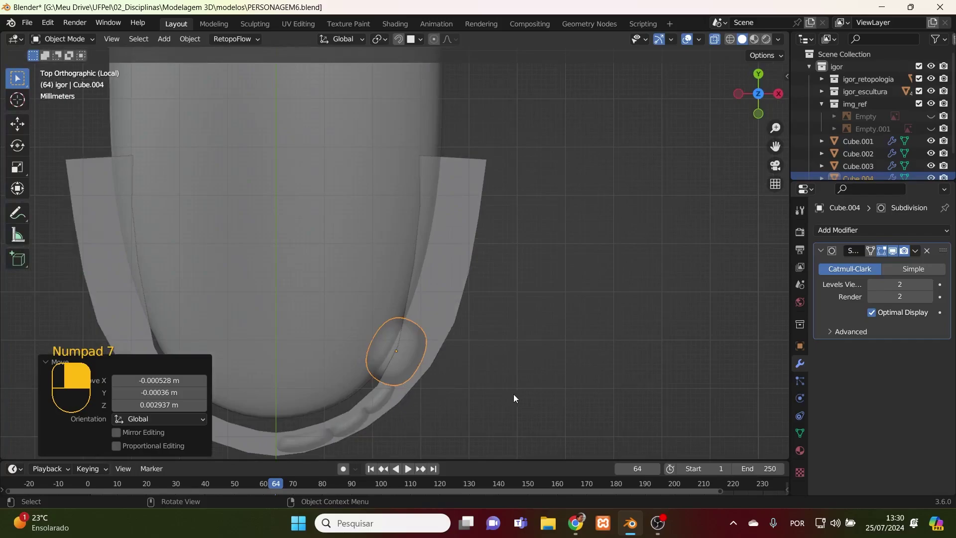
key(r)
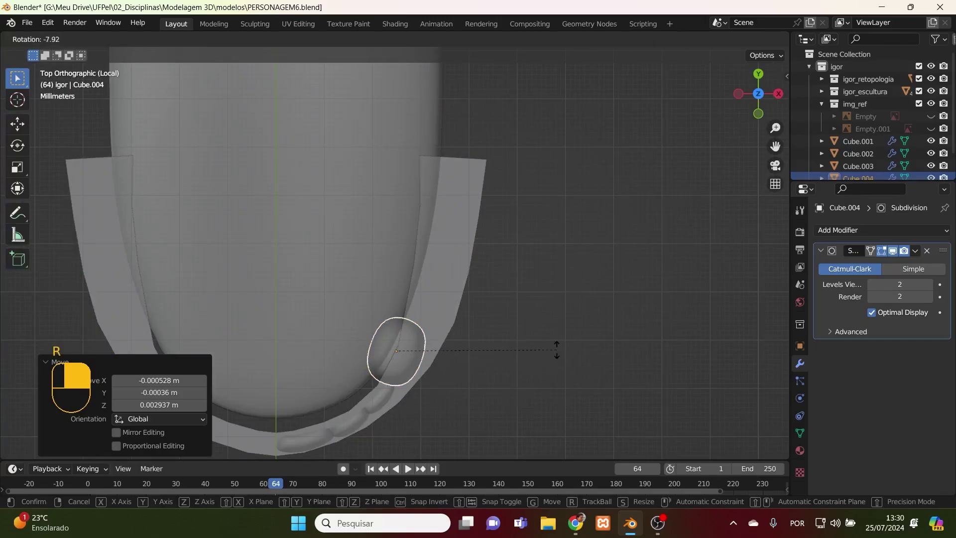
click(558, 353)
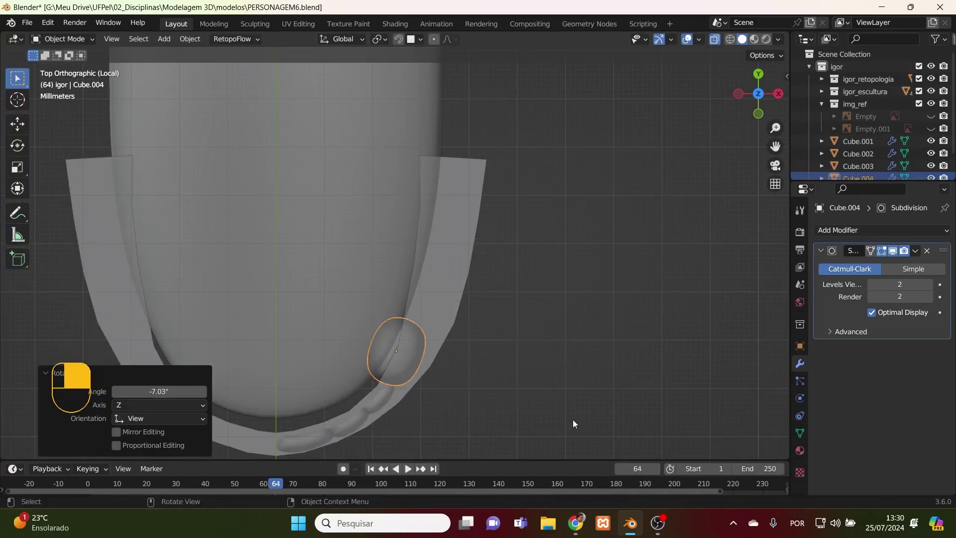
key(s)
click(544, 412)
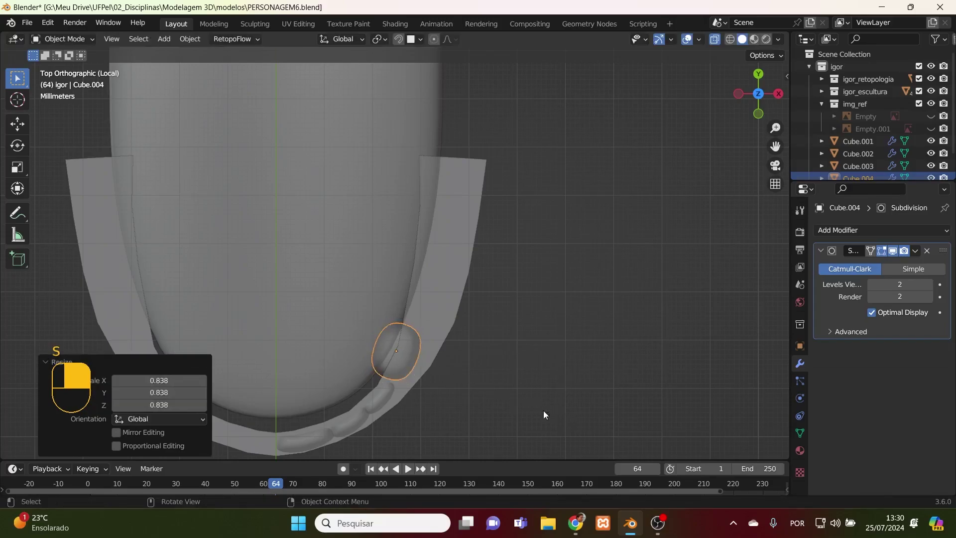
- Move the tooth about -0.0012 m in Y toward the canine and rotate it about 6.2° in the top view
scroll(460, 411, up, 2)
shift+middle_drag(452, 420, 457, 363)
key(g)
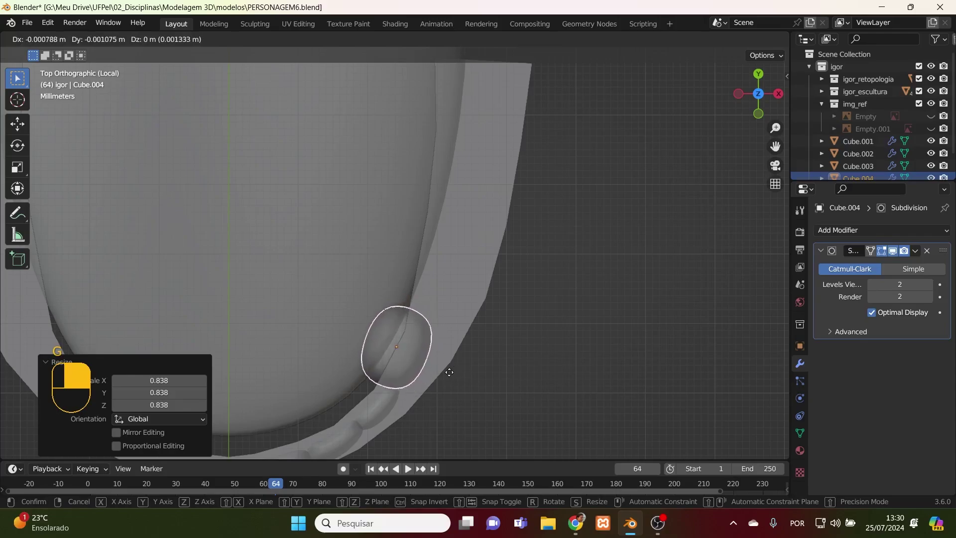
click(455, 377)
key(r)
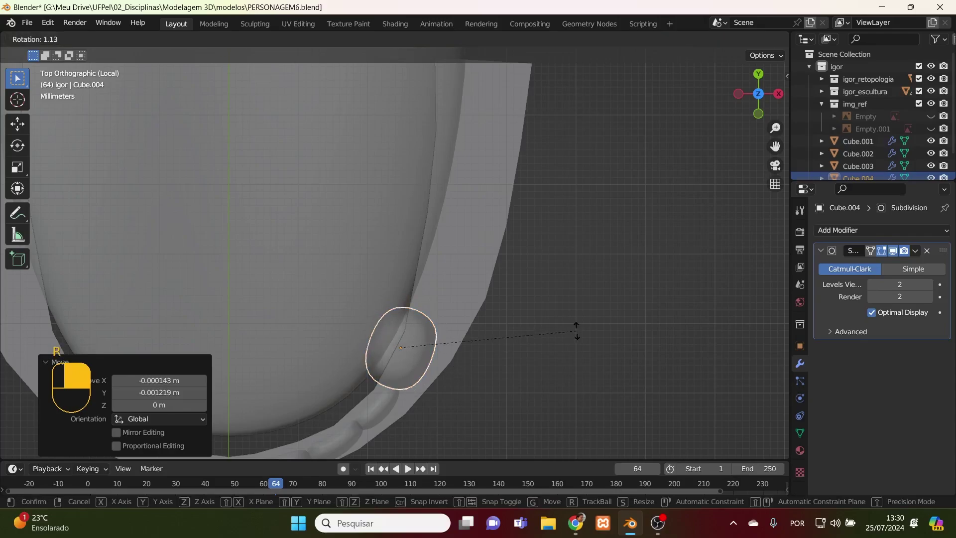
click(587, 346)
- Select all the vertices at the tooth's lower end in the side view and lower them by about 0.0009 m along Z
key(KP_3)
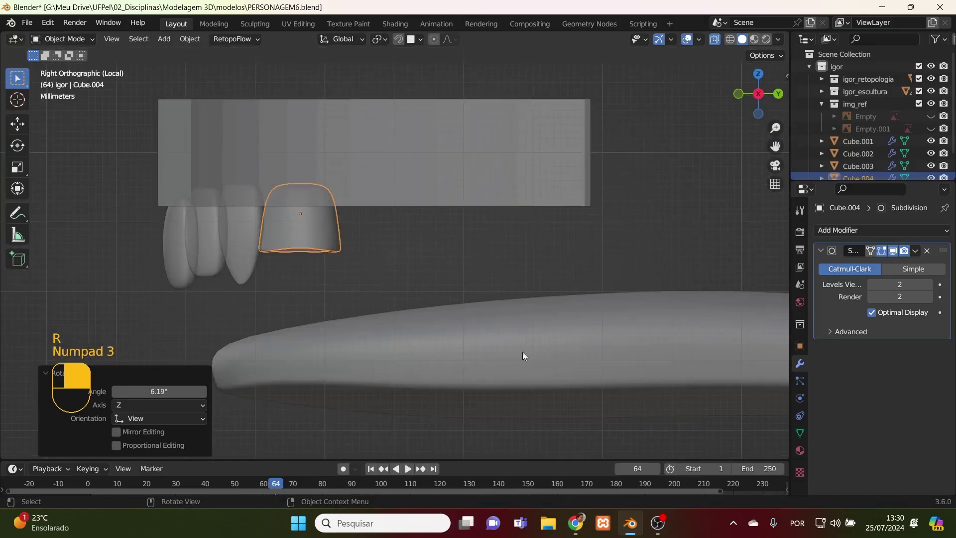
middle_drag(352, 330, 424, 342)
key(alt+z)
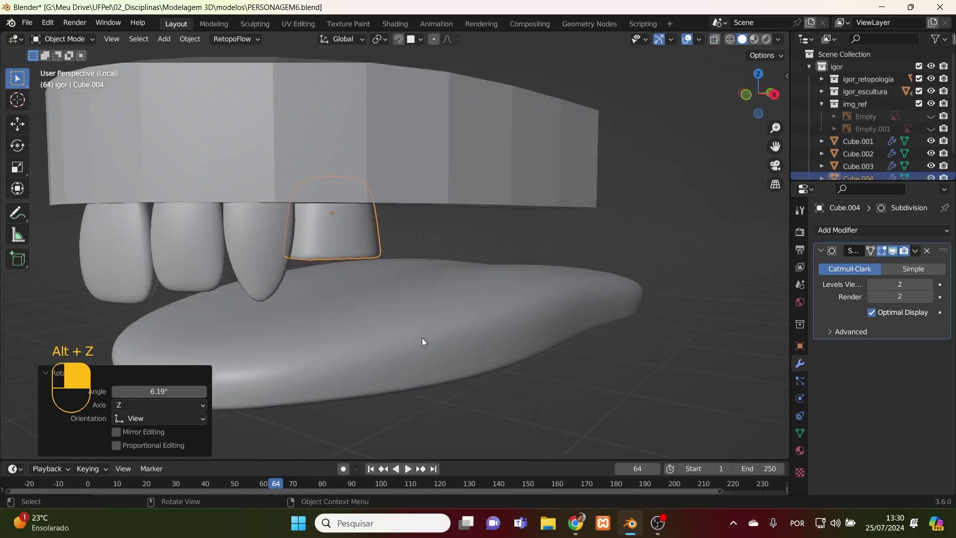
key(KP_1)
key(KP_3)
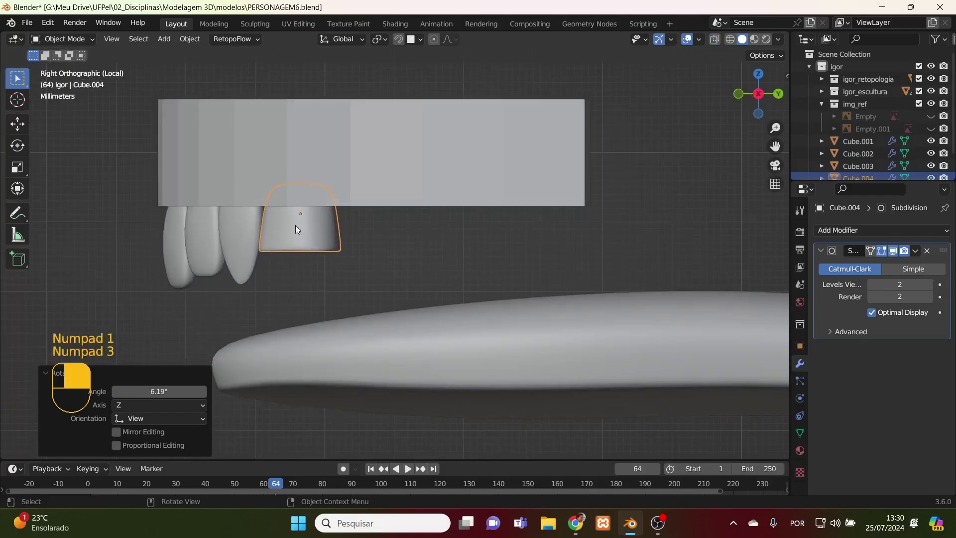
key(Tab)
key(alt+z)
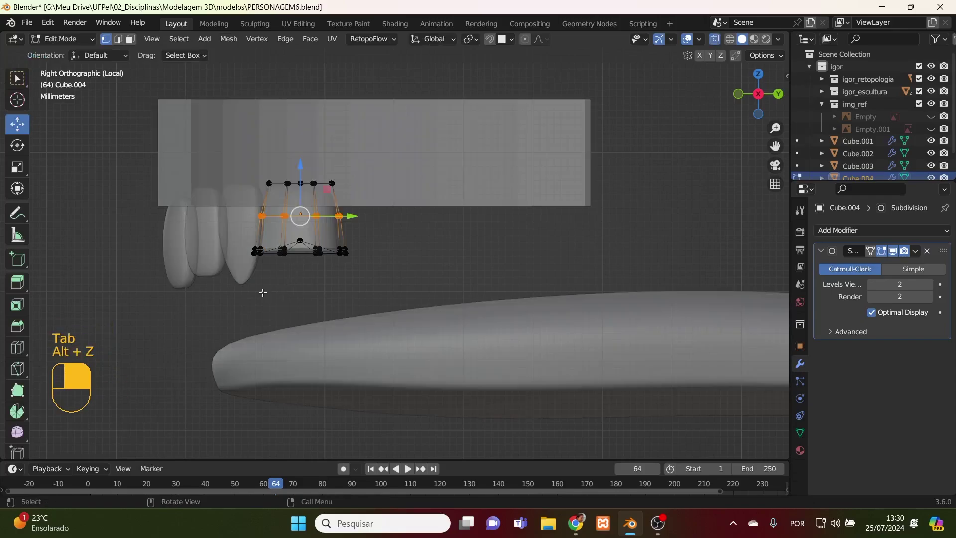
click(256, 254)
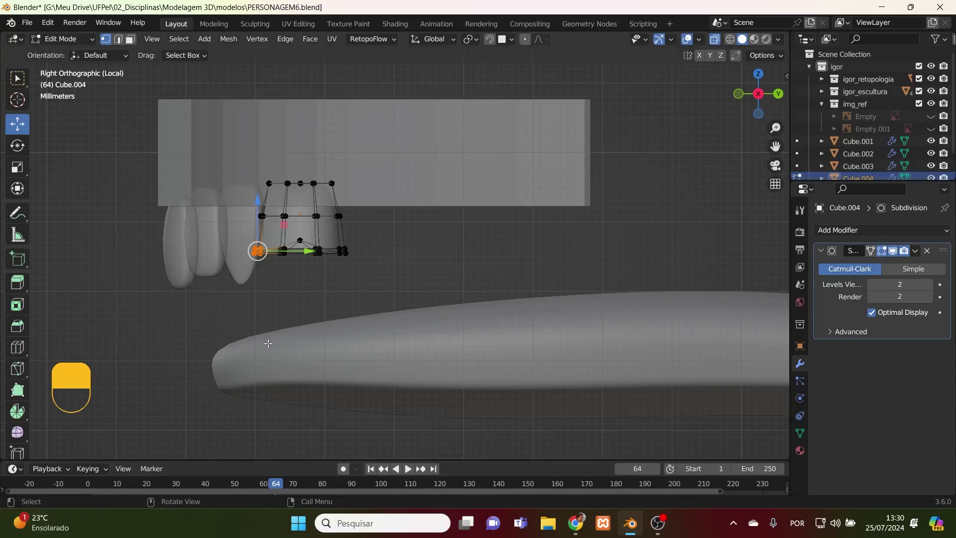
drag(396, 283, 246, 235)
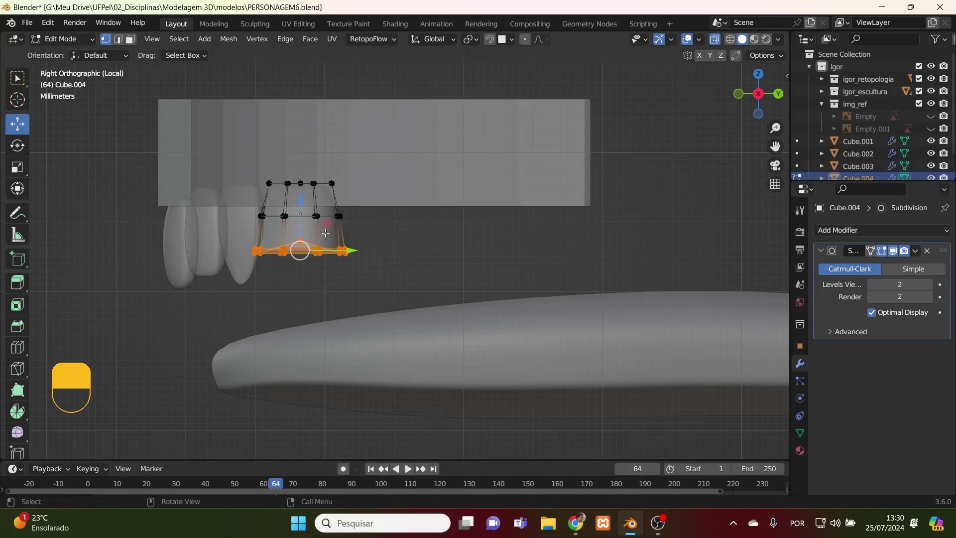
drag(301, 203, 296, 217)
middle_drag(354, 278, 415, 276)
key(KP_3)
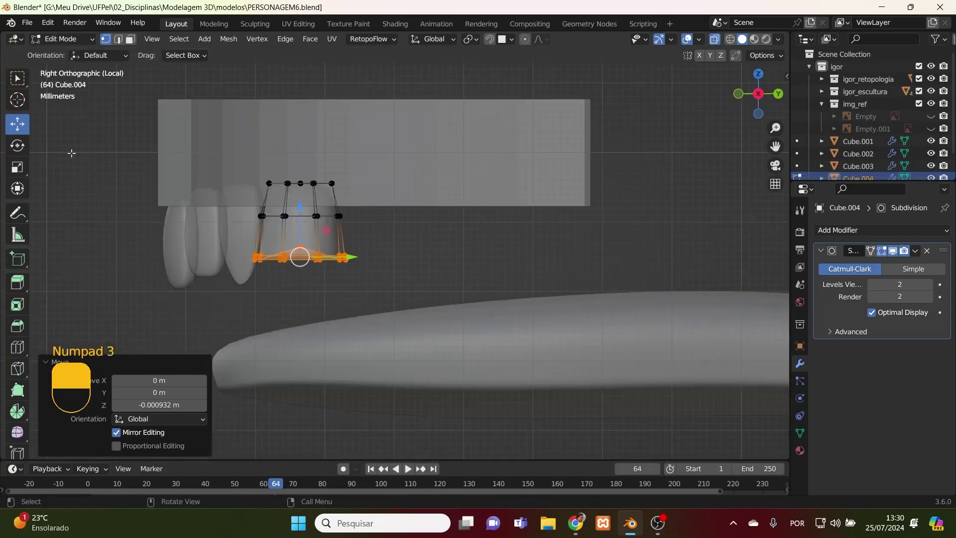
- Switch to the selection tool, deselect the vertices and return to Object Mode, finishing in the top view
click(17, 78)
click(256, 145)
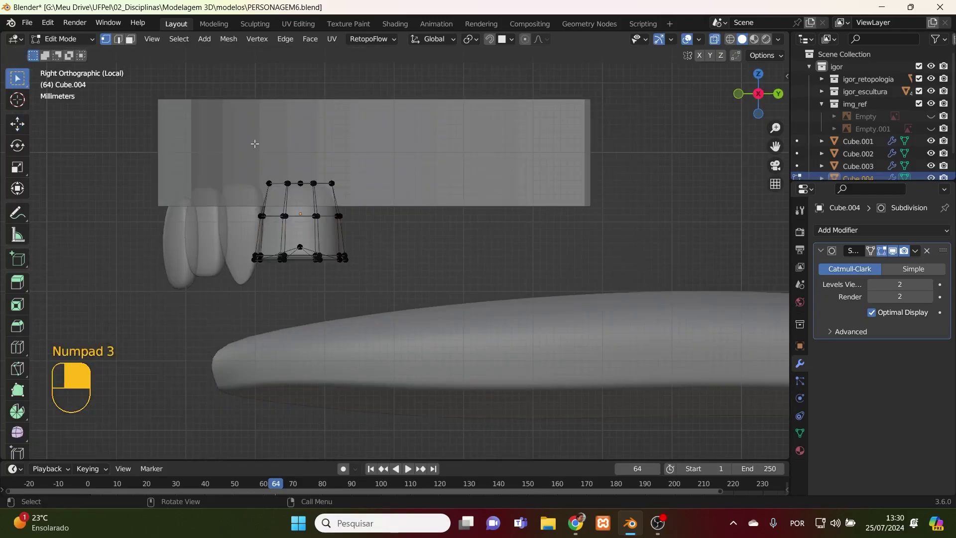
click(72, 42)
click(70, 63)
middle_click(390, 260)
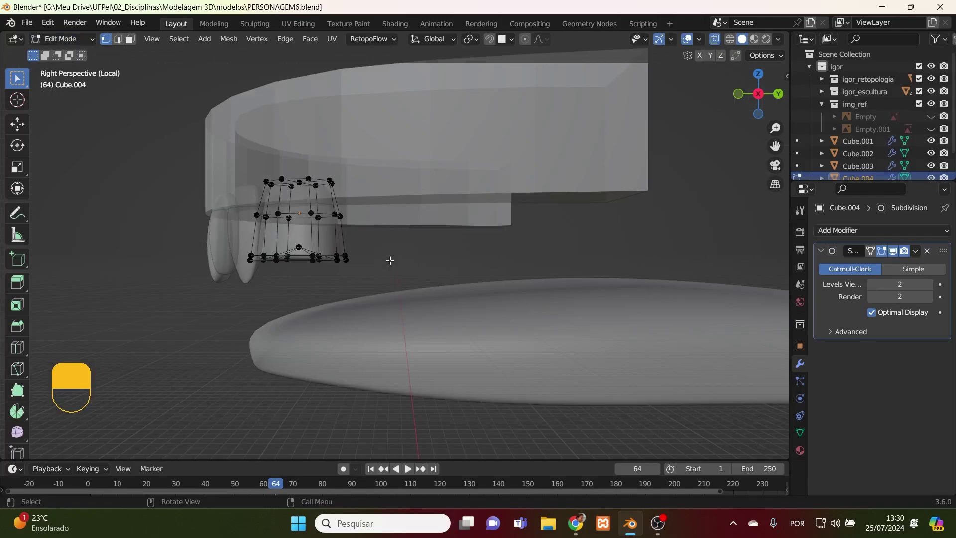
key(Tab)
middle_drag(393, 262, 484, 272)
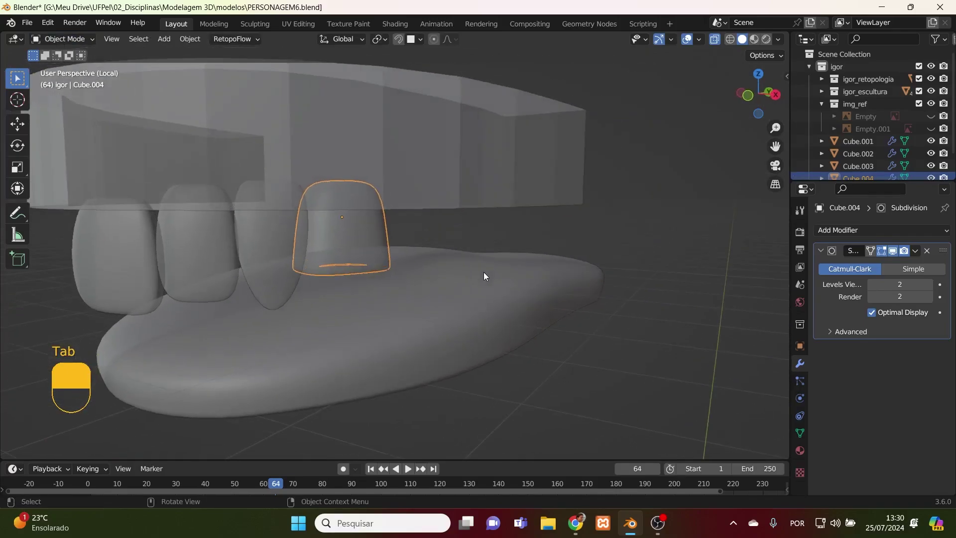
key(KP_7)
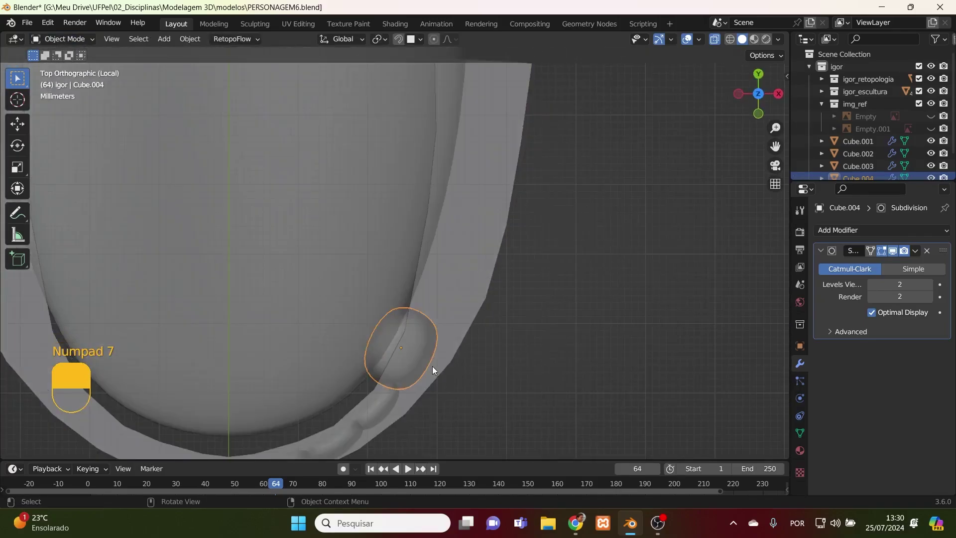
- Rotate the back tooth about -2.9° in the top view and duplicate it about 0.0044 m in X and 0.0103 m in Y farther back
key(r)
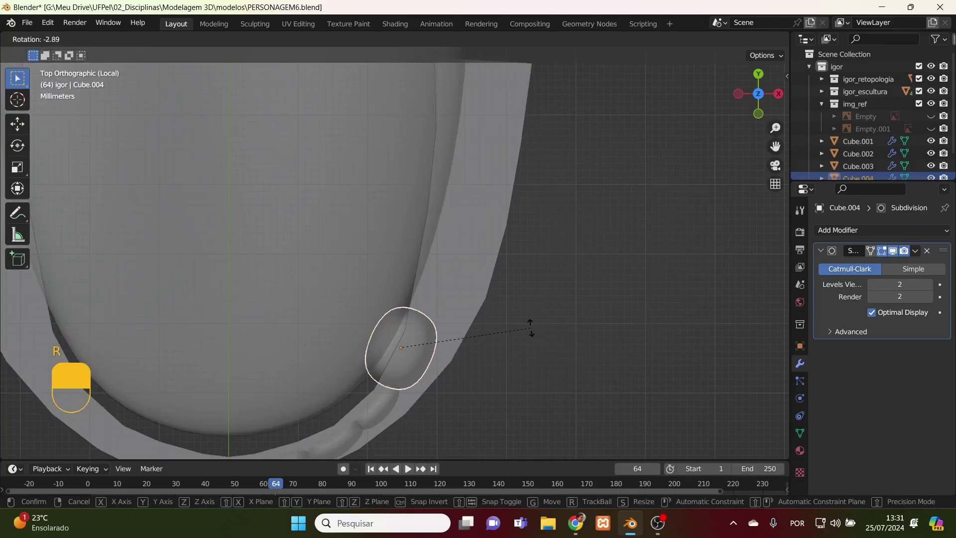
click(434, 384)
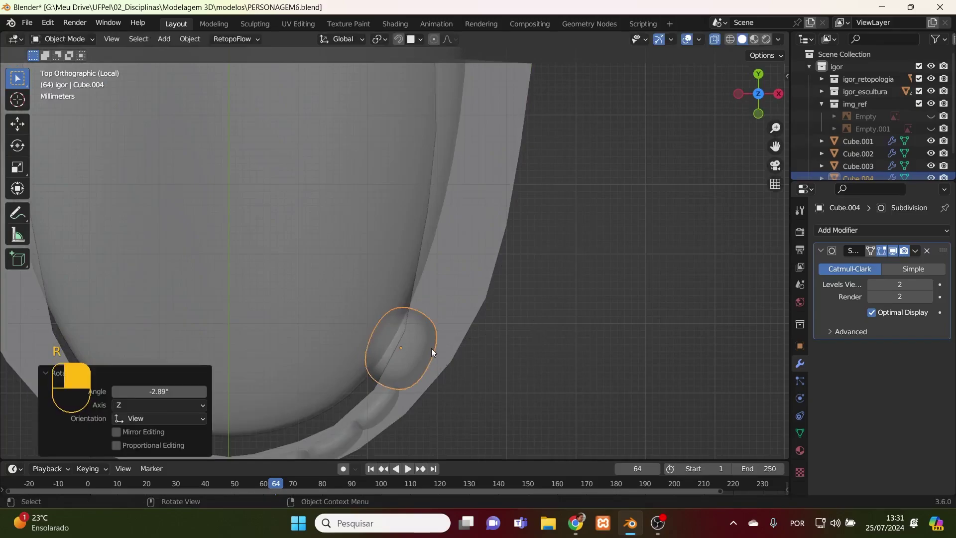
key(shift)
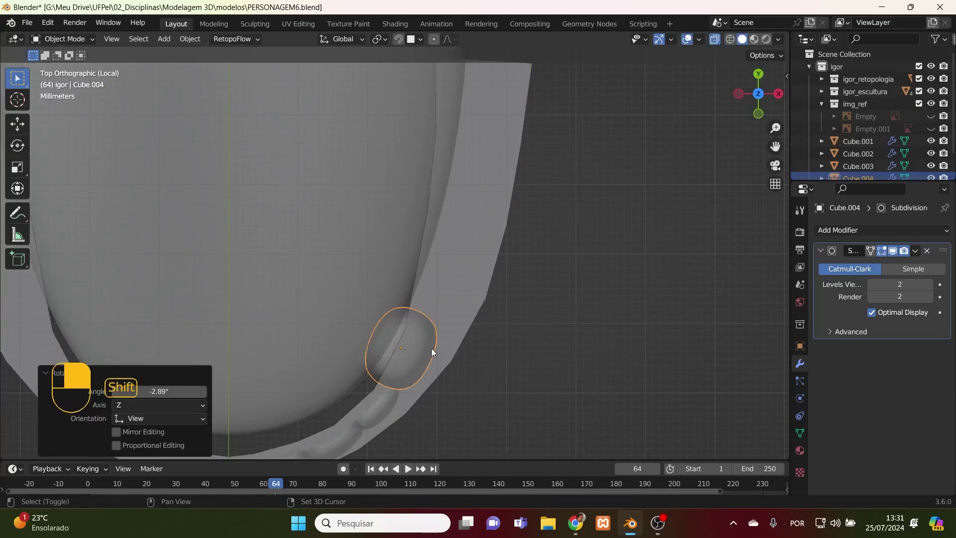
key(shift+d)
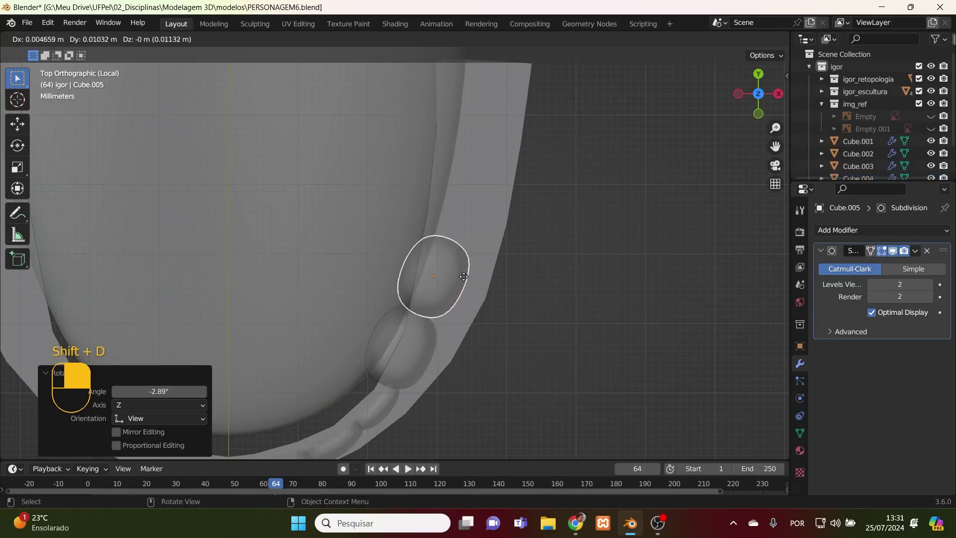
click(462, 277)
- Rotate the duplicated tooth about -4.6° in the top view and move it about -0.0006 m in X and 0.0003 m in Y
key(r)
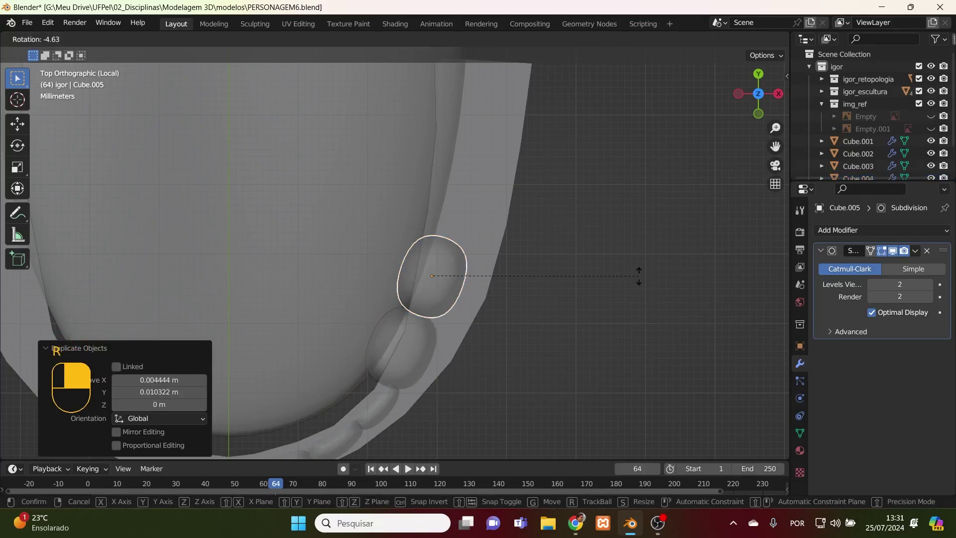
click(638, 276)
key(g)
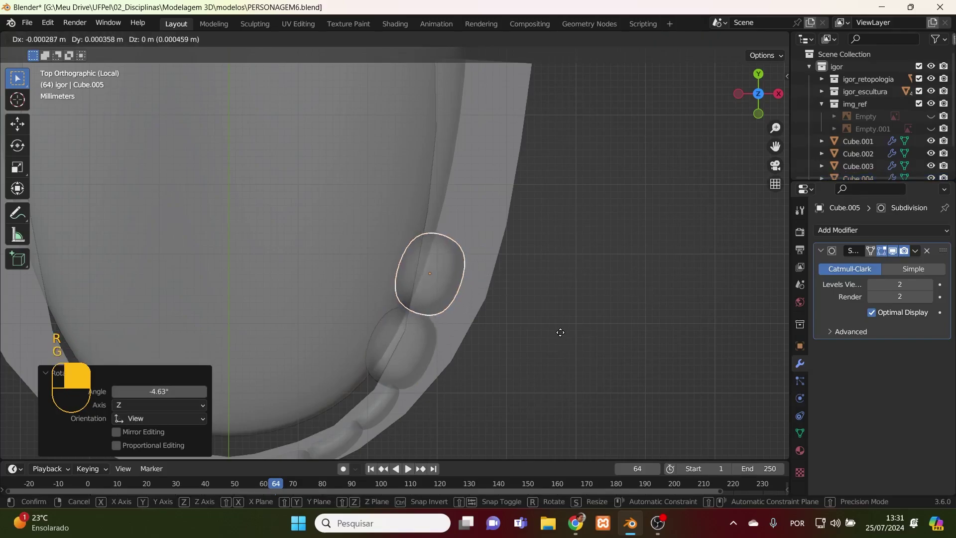
click(559, 334)
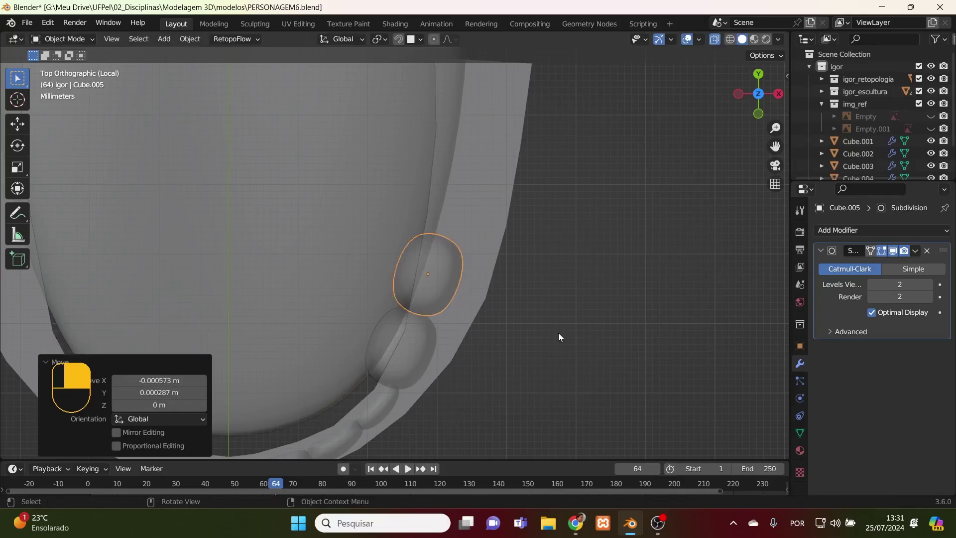
key(s)
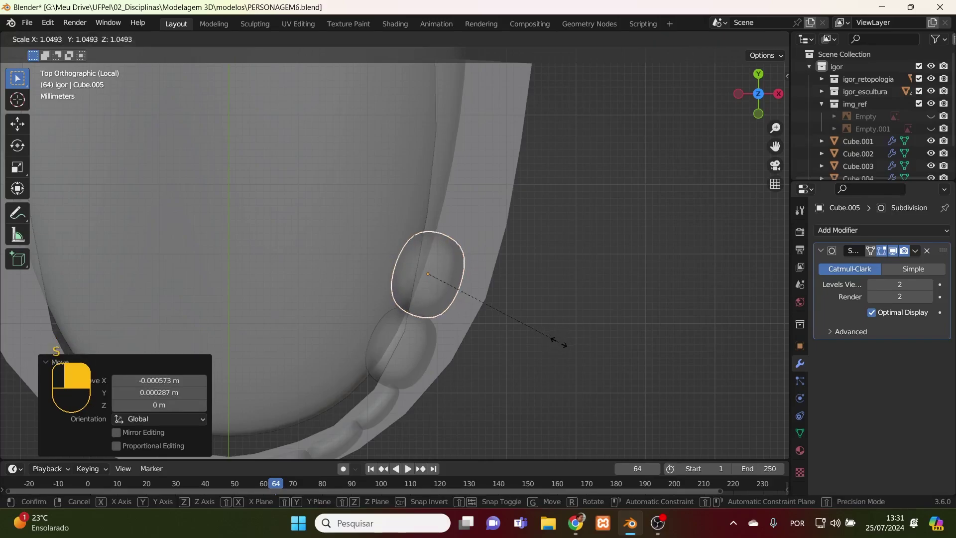
right_click(568, 345)
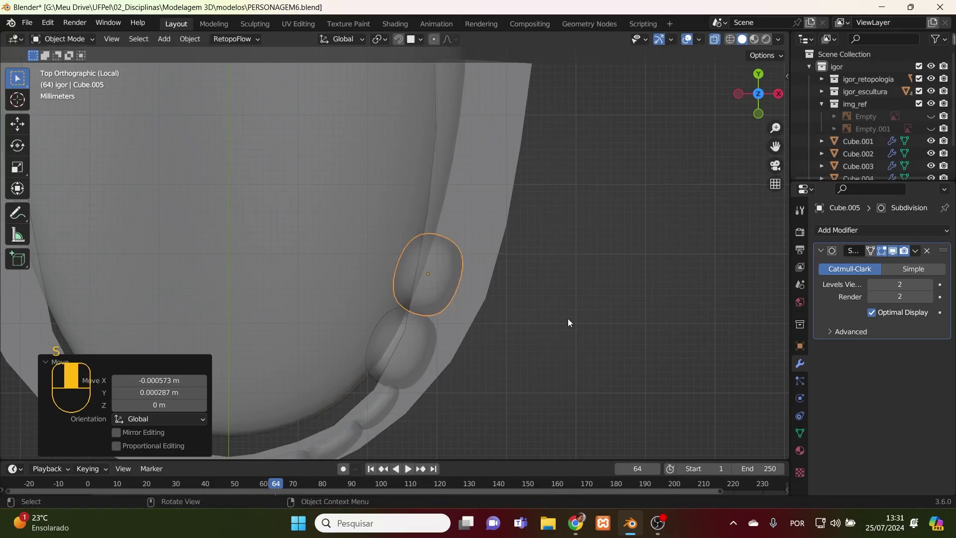
- Set the transform orientation to Local and scale the duplicated tooth to about 1.139 along its local Y axis
click(354, 38)
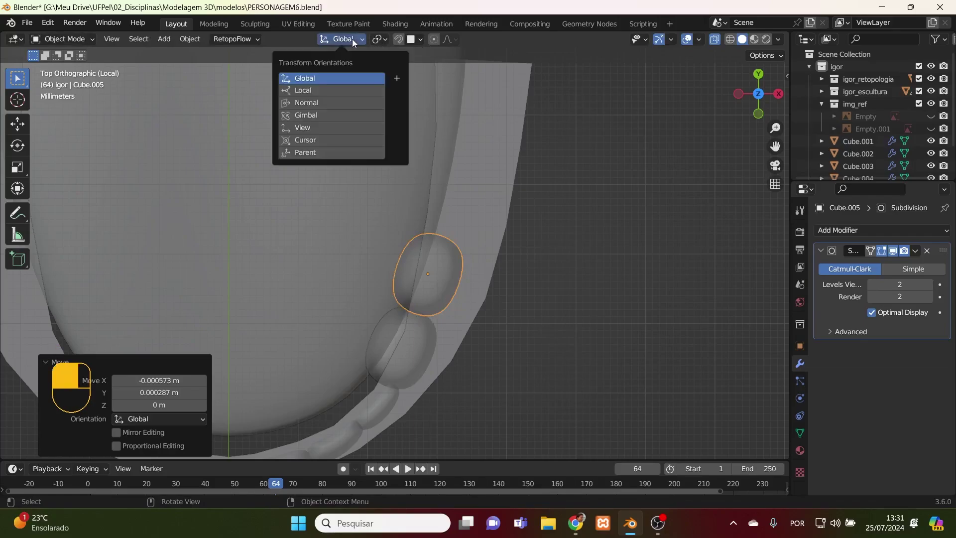
click(347, 91)
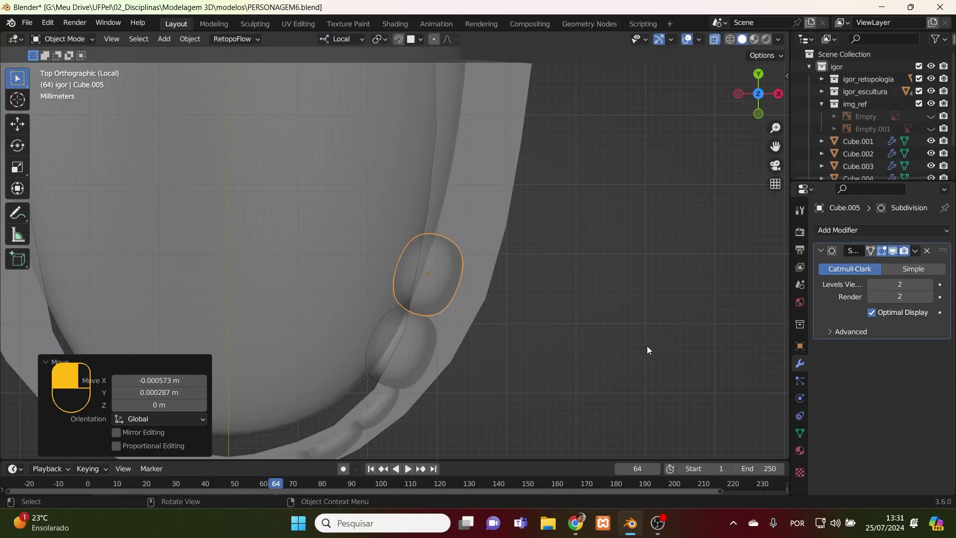
key(s)
key(x)
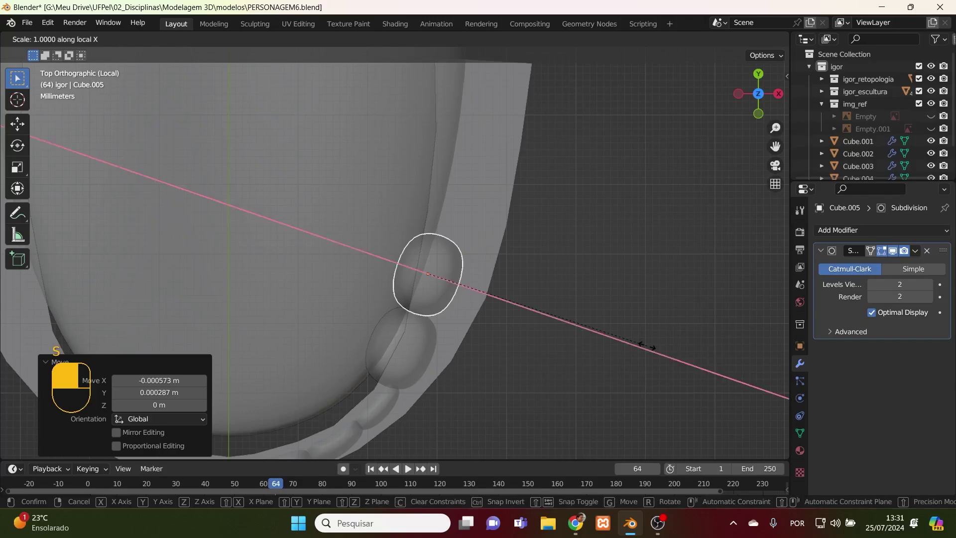
key(y)
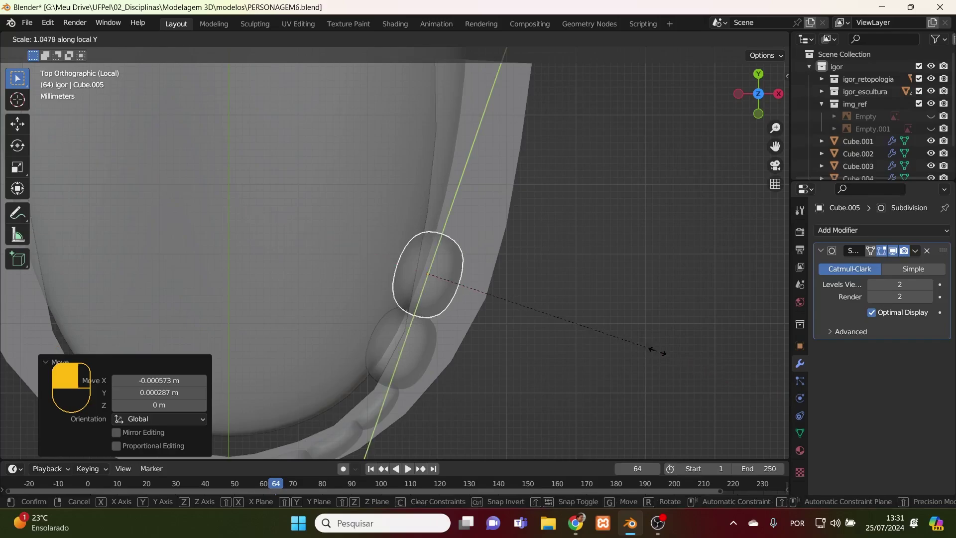
click(680, 353)
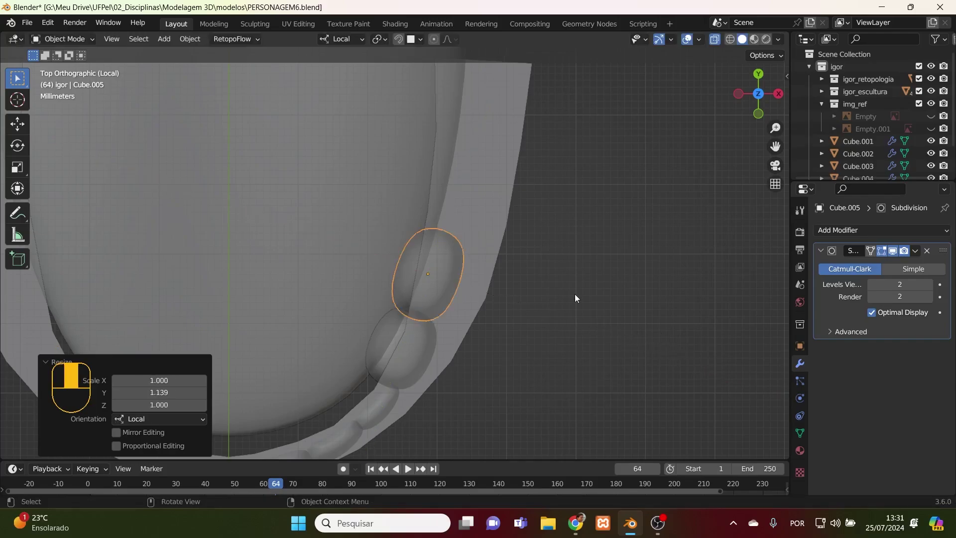
- Rotate the duplicated tooth about -3.6° and shift it by a net 0.0002 m in X and 0.0006 m in Y along the gum arch
key(g)
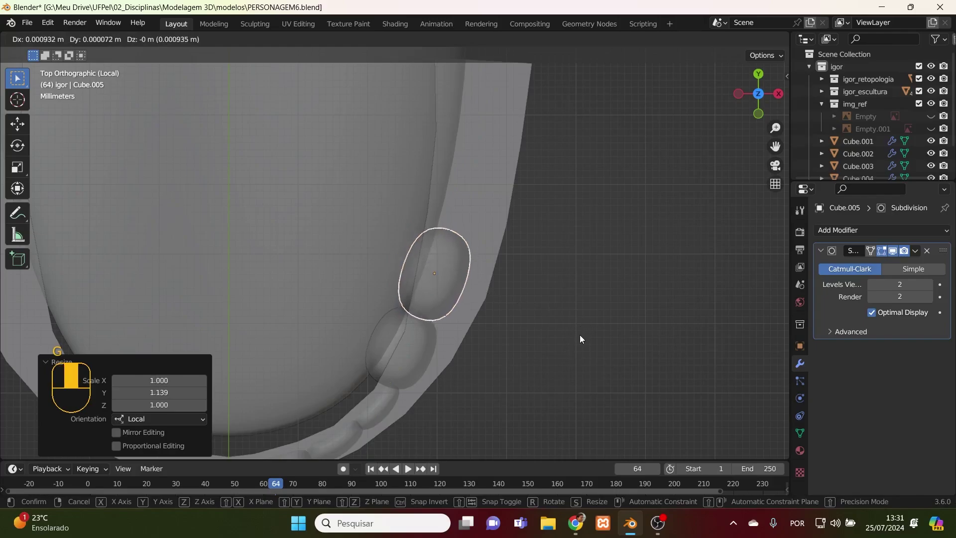
click(580, 334)
key(r)
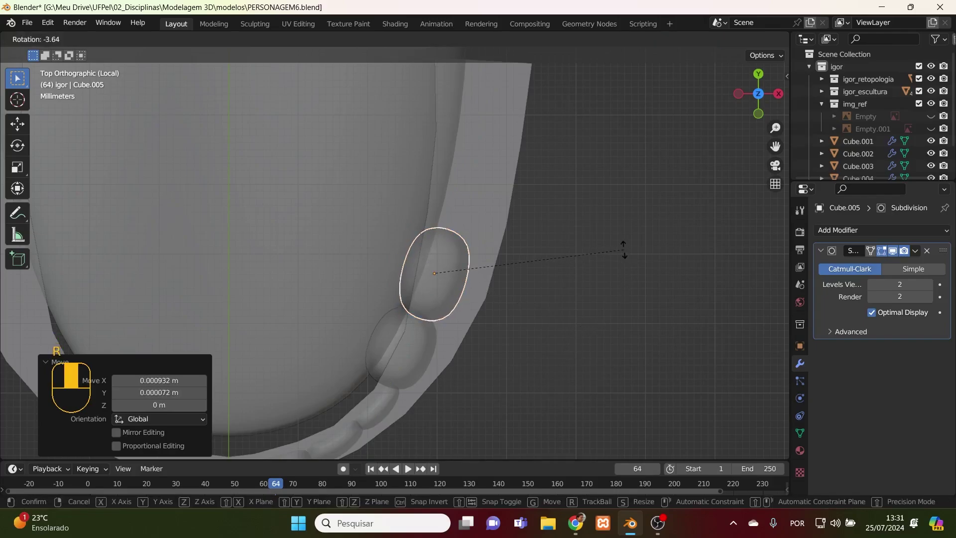
click(624, 250)
key(g)
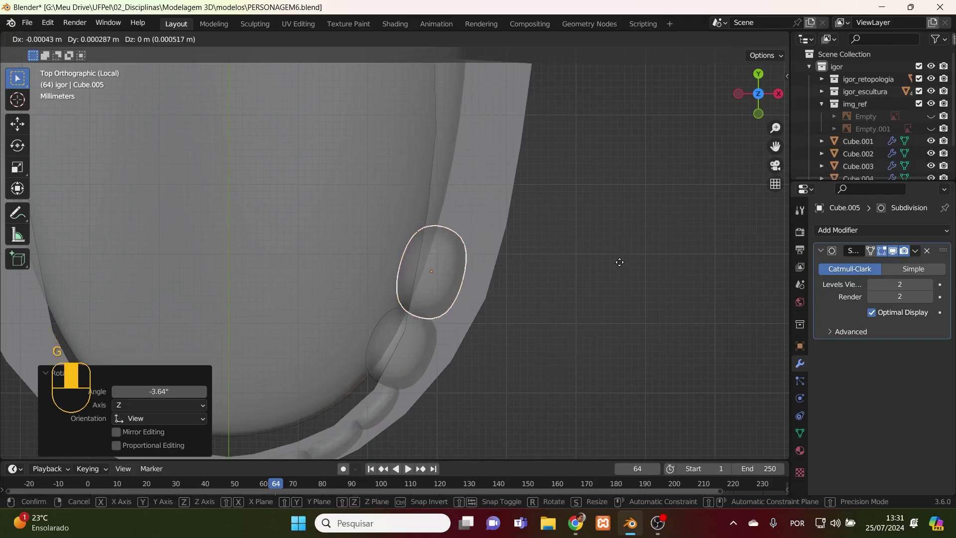
click(617, 260)
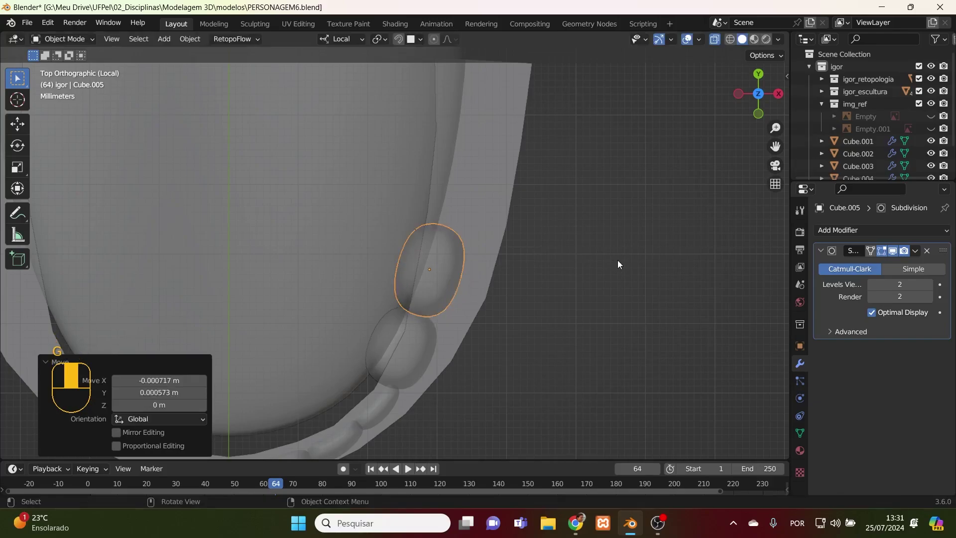
- Duplicate the rearmost tooth about 0.0027 m in X and 0.0124 m in Y farther back, and rotate the copy about -8.1°
scroll(608, 270, down, 2)
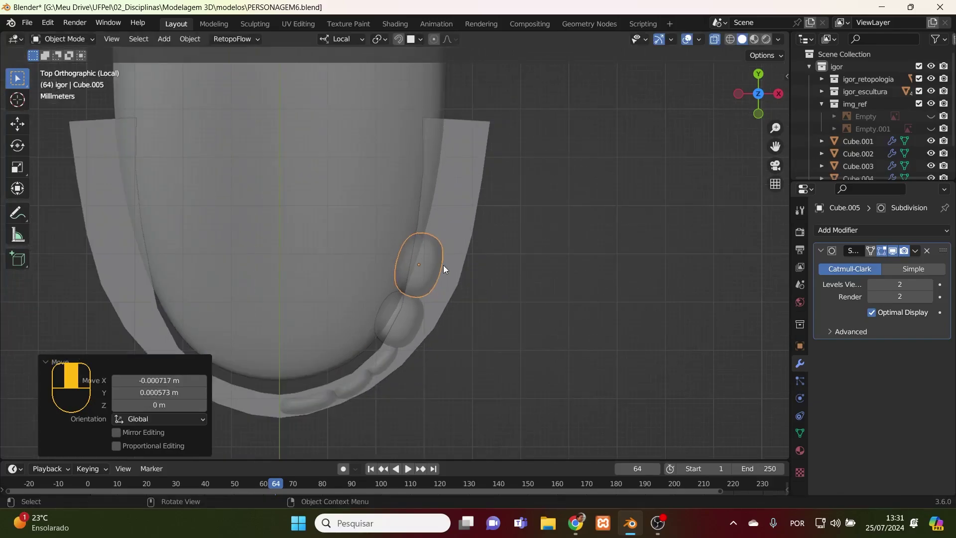
key(shift+d)
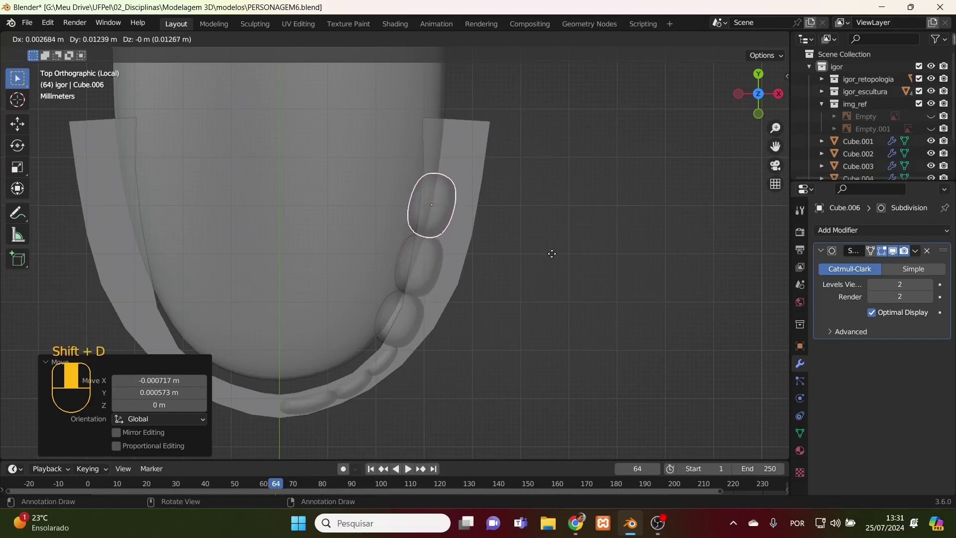
click(578, 223)
key(r)
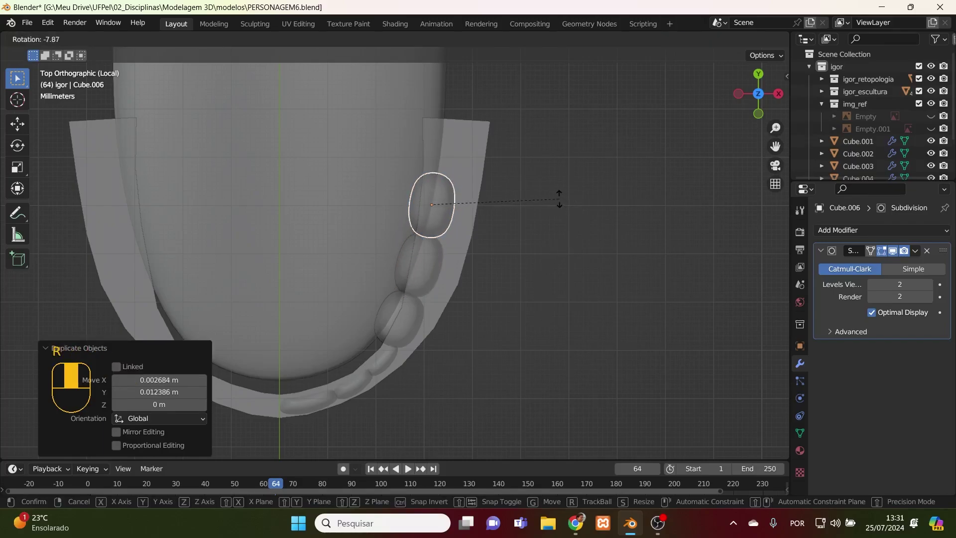
click(559, 202)
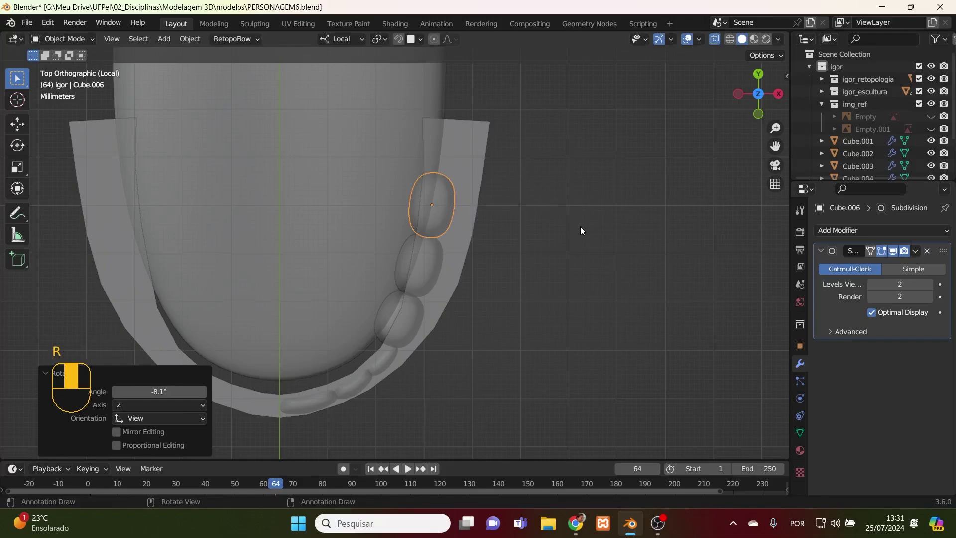
- Scale the new rearmost tooth to about 1.077 along its local Y axis
key(s)
key(y)
key(y)
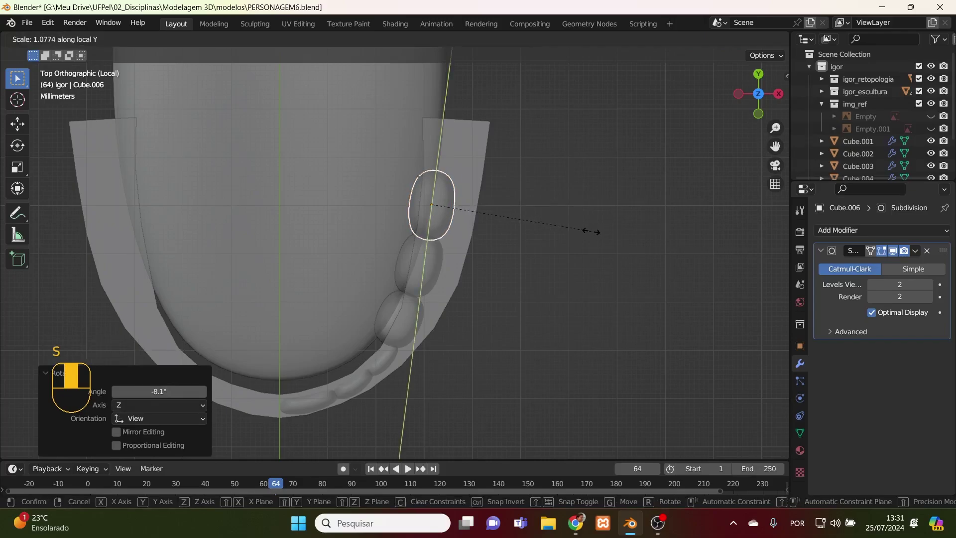
click(591, 232)
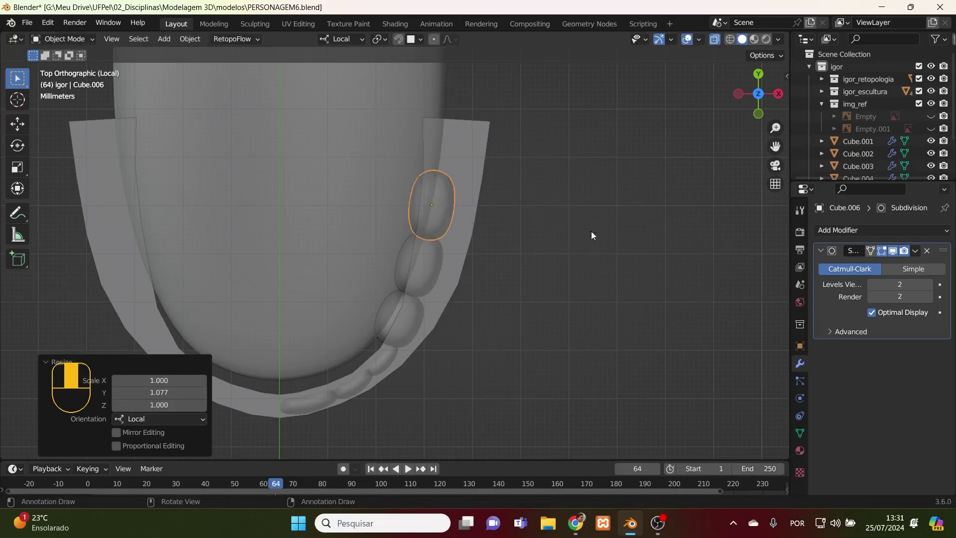
- Move the rearmost tooth about -0.0007 m in X and 0.0006 m in Y, and rotate it about -3° in the top view
key(g)
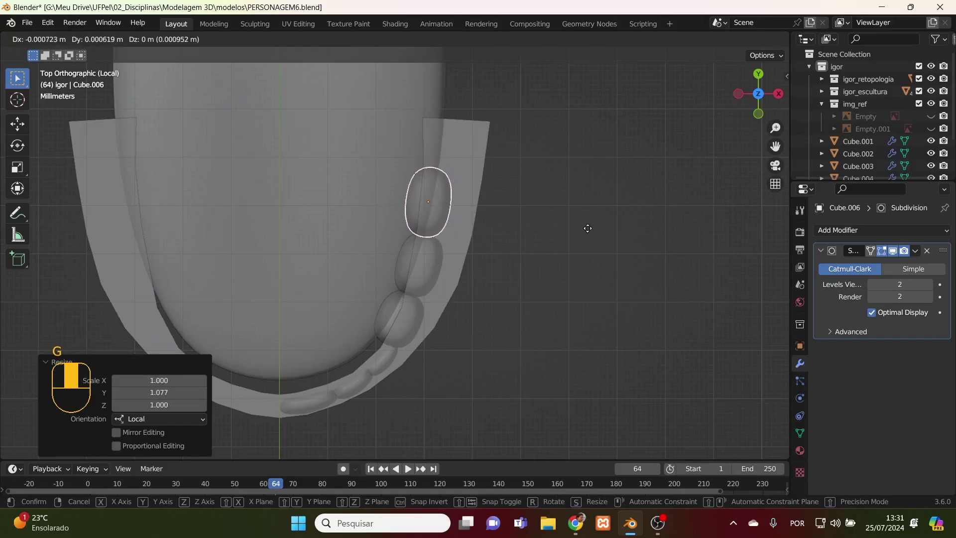
click(588, 232)
key(r)
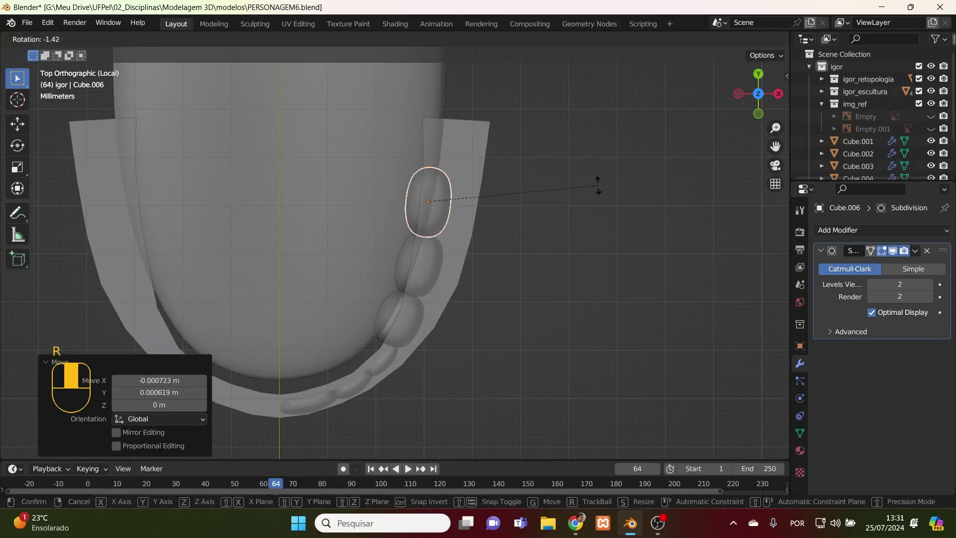
click(594, 182)
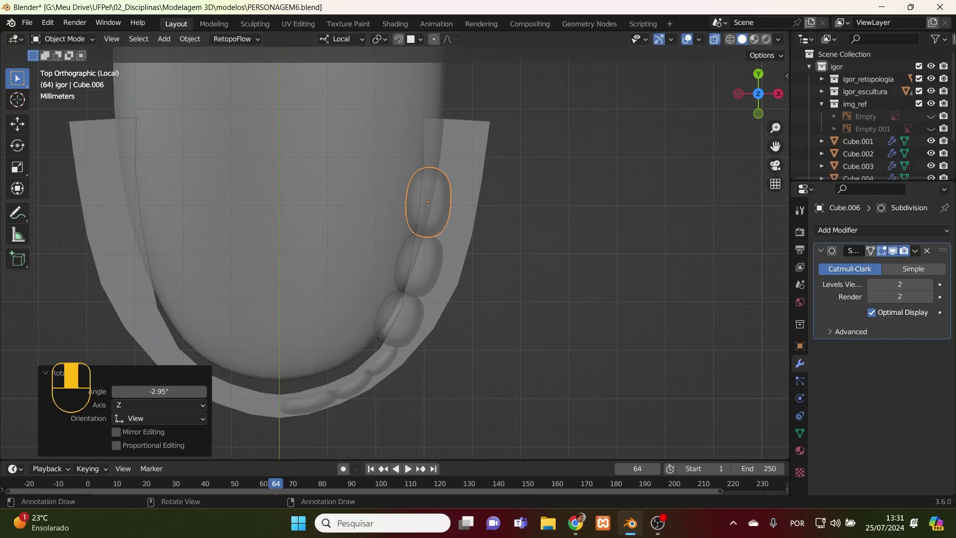
key(alt+Tab)
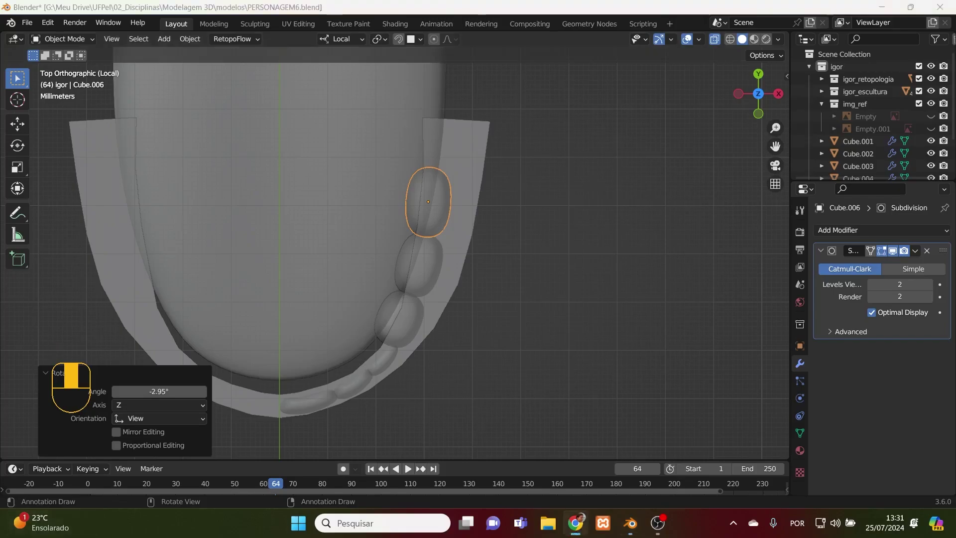
click(658, 523)
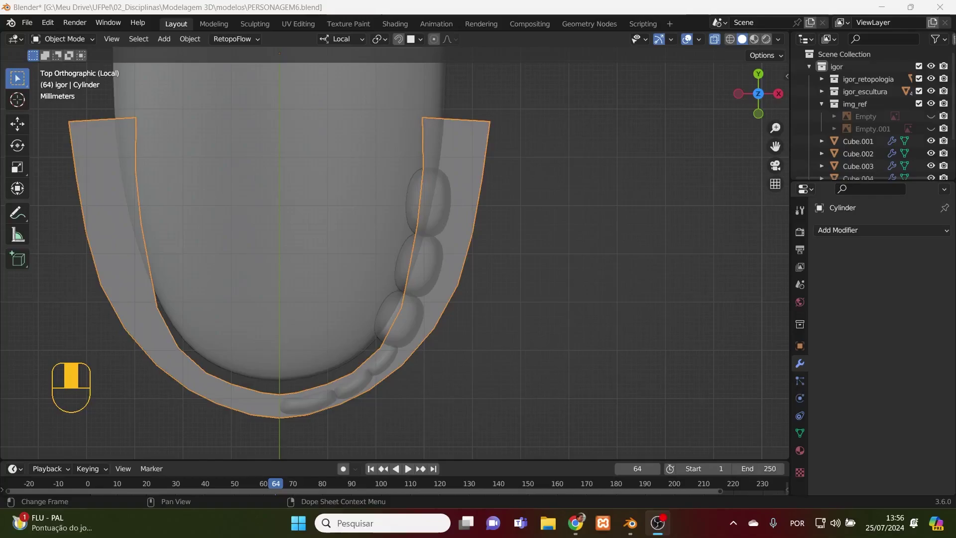
key(alt+Tab)
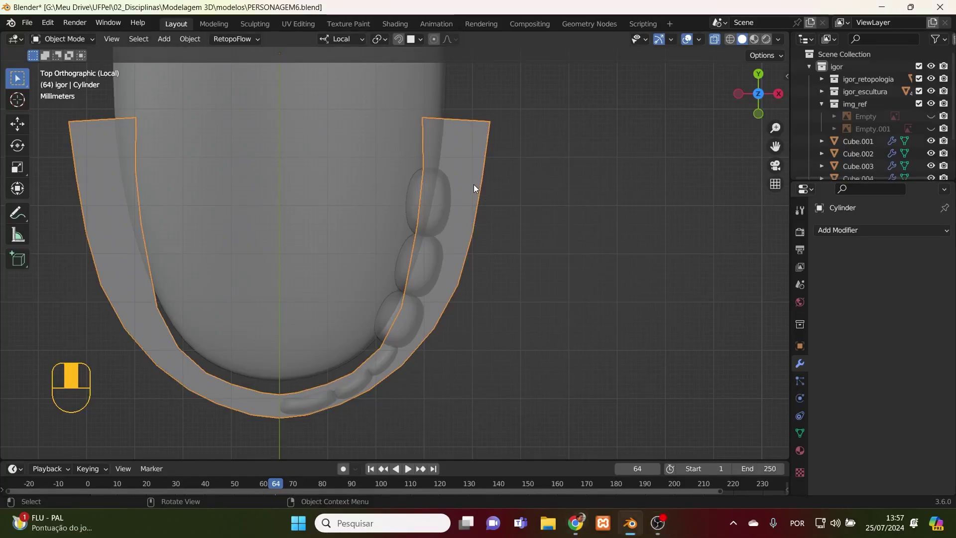
- In Edit Mode on the gum arch, move the inner vertex beside the canine about 0.0014 m in Y and its outer neighbour about -0.0009 m X, 0.0024 m Y
key(Tab)
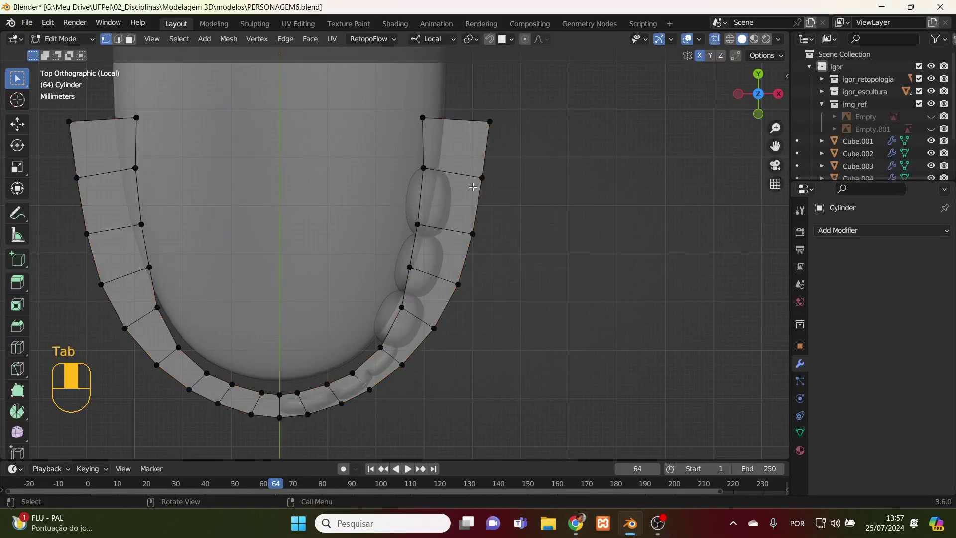
click(382, 348)
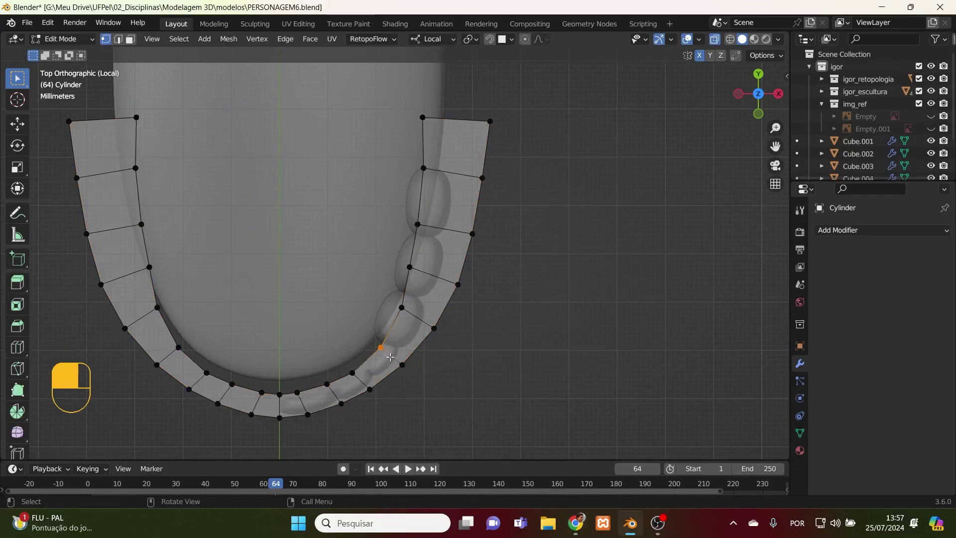
key(g)
click(388, 350)
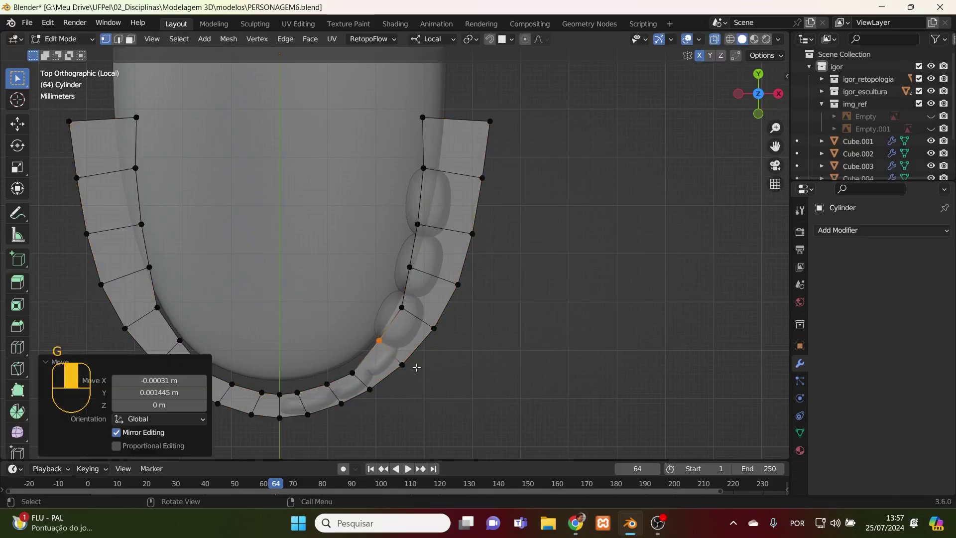
drag(426, 374, 398, 360)
key(g)
click(410, 336)
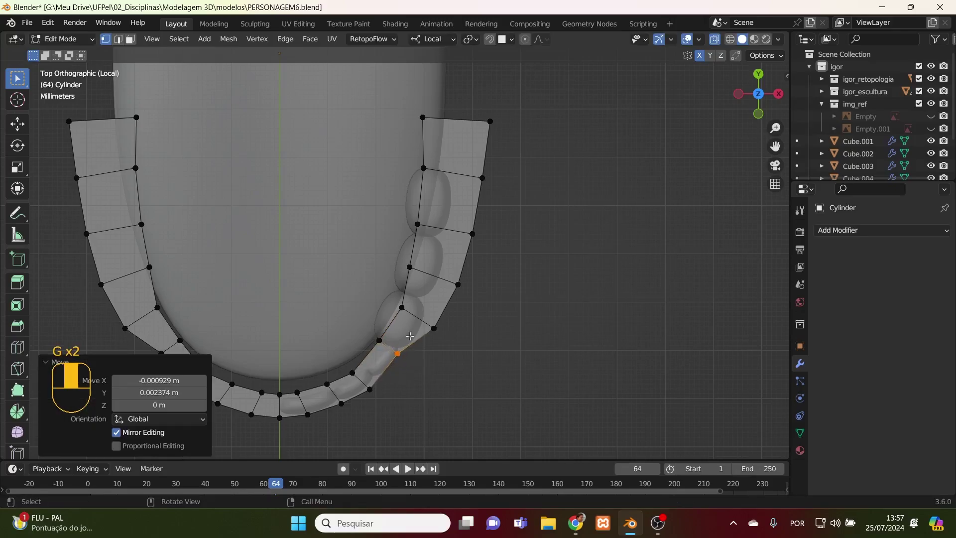
- Move the arch's inner vertex at the first back tooth about -0.0032 m in X and its outer neighbour about -0.0022 m X, 0.0019 m Y
click(402, 307)
key(g)
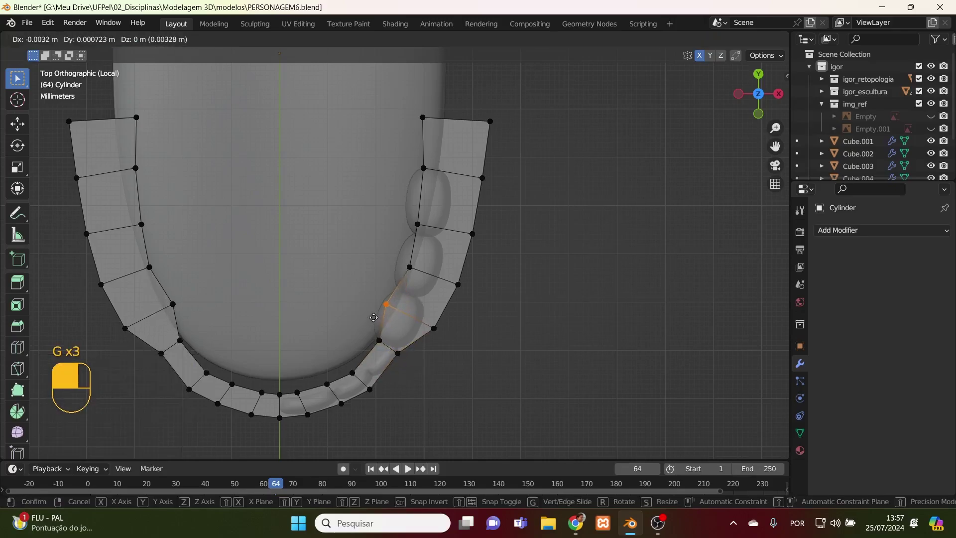
click(390, 303)
drag(473, 348, 421, 320)
key(g)
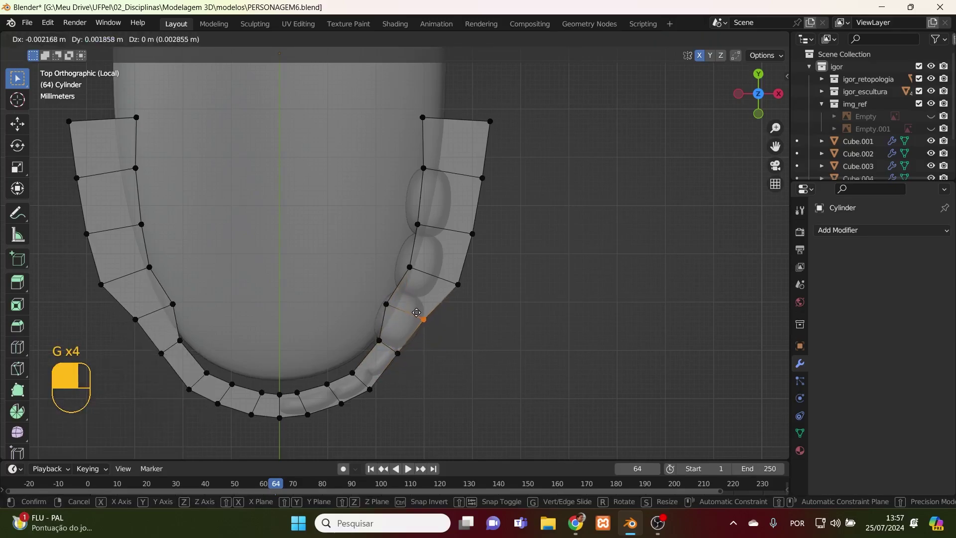
- Move the gum strip's outer vertex beside the fourth tooth and both vertices beside the fifth tooth inward to hug the tooth row
click(414, 315)
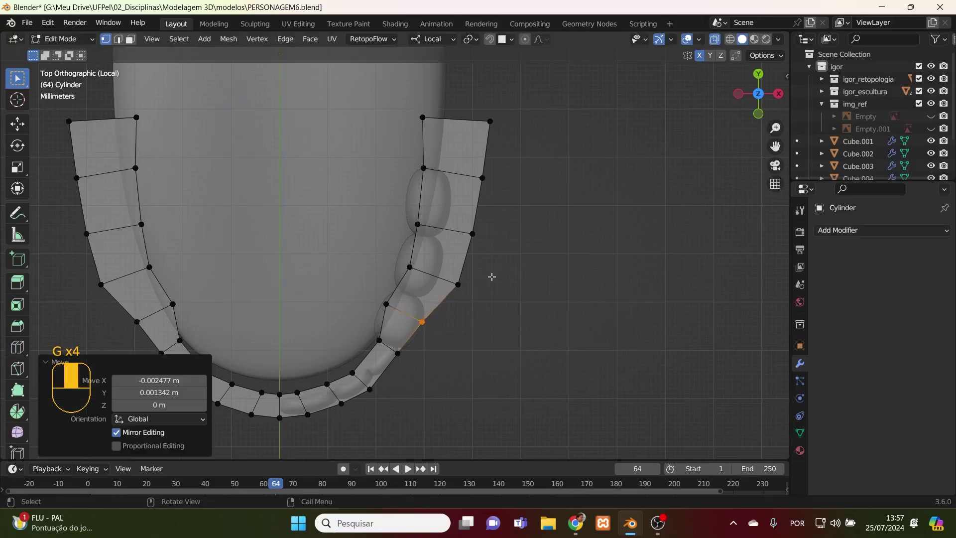
click(409, 267)
key(g)
click(395, 266)
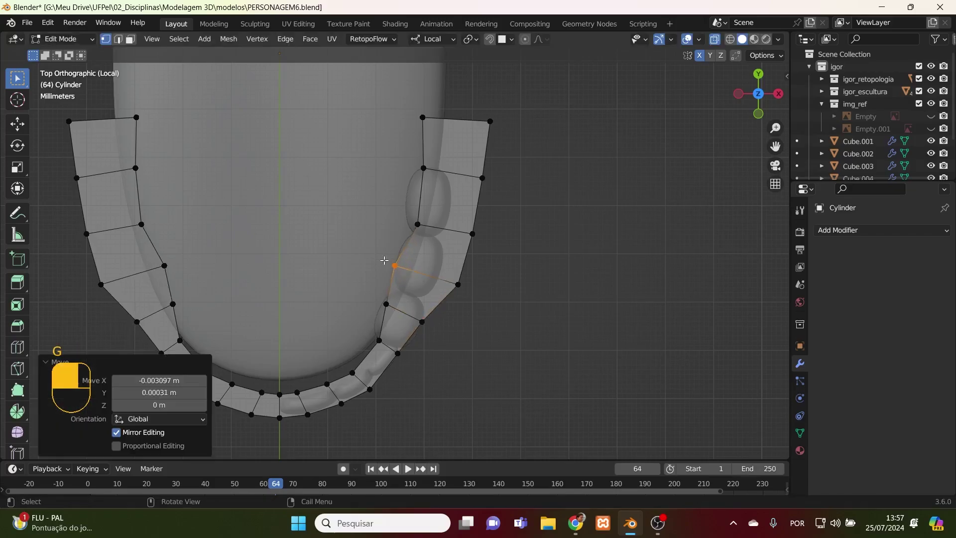
click(488, 281)
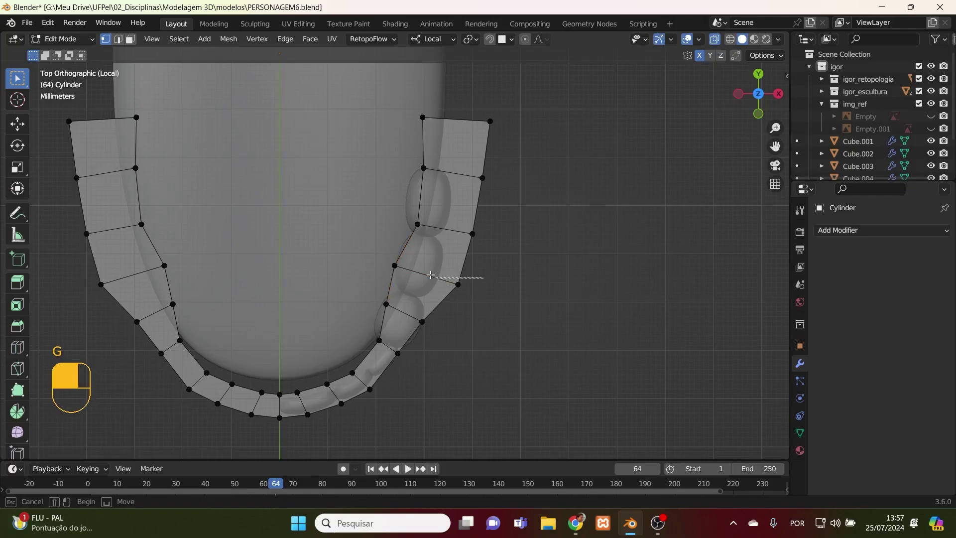
click(463, 282)
key(g)
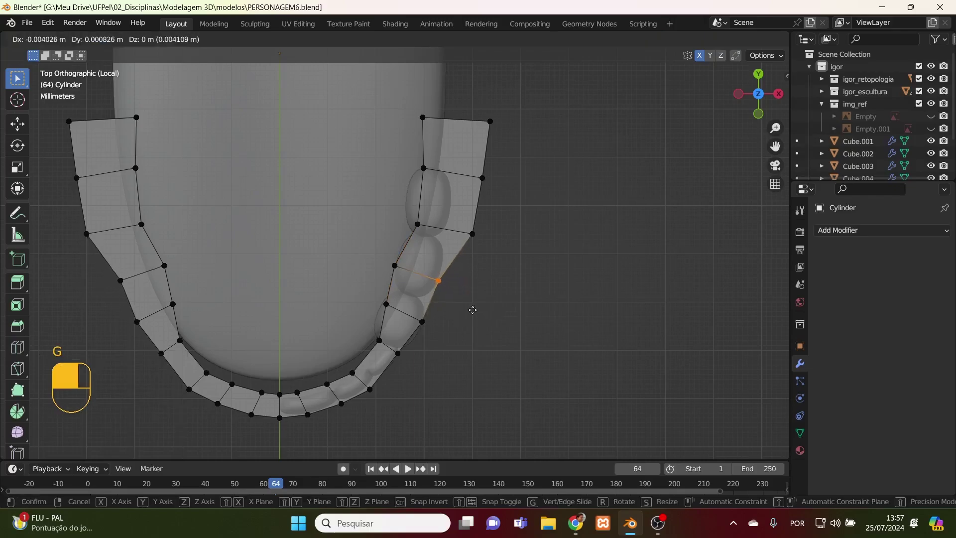
click(471, 310)
- Shift the last three vertex pairs inward about 5 mm, and move the inner vertex between the fifth and sixth teeth outward about 3 mm
drag(559, 88, 411, 255)
key(g)
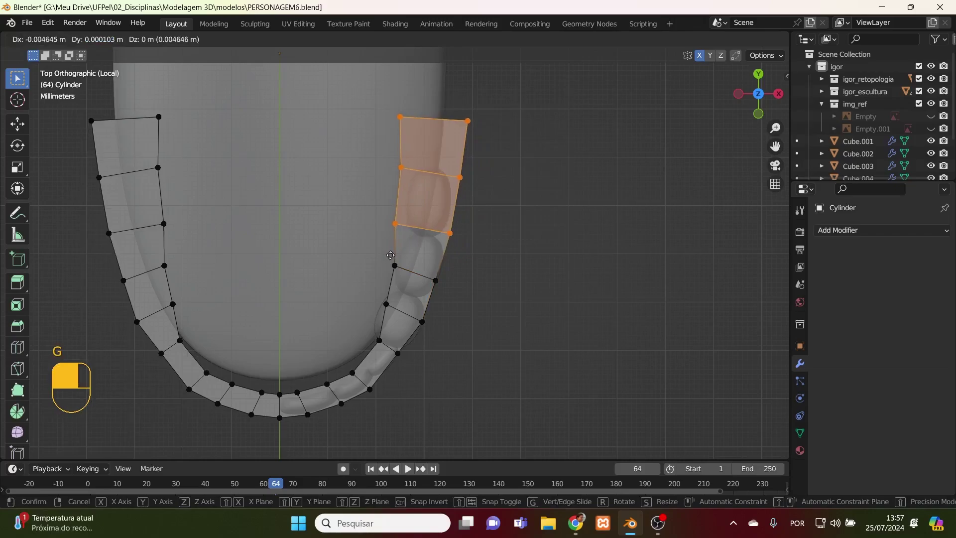
click(387, 254)
click(392, 224)
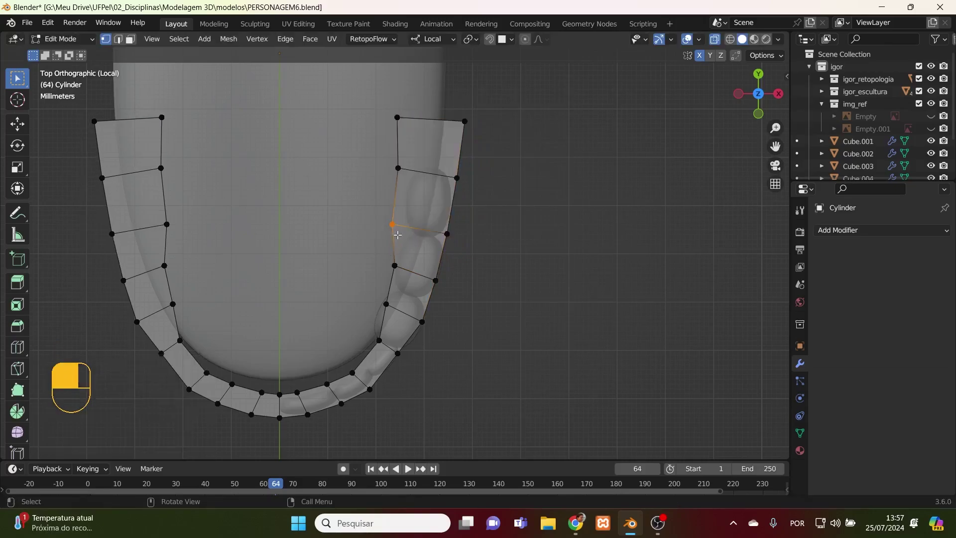
key(g)
click(411, 239)
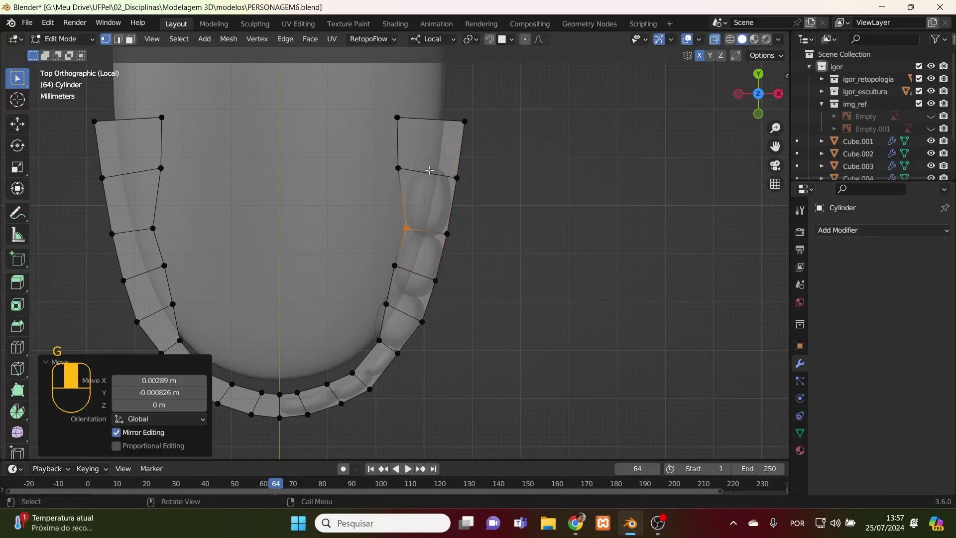
- Narrow the second-to-last vertex pair by moving its inner vertex outward, and shift the pair forward about 3.5 mm along the sixth tooth
click(395, 193)
key(g)
click(387, 203)
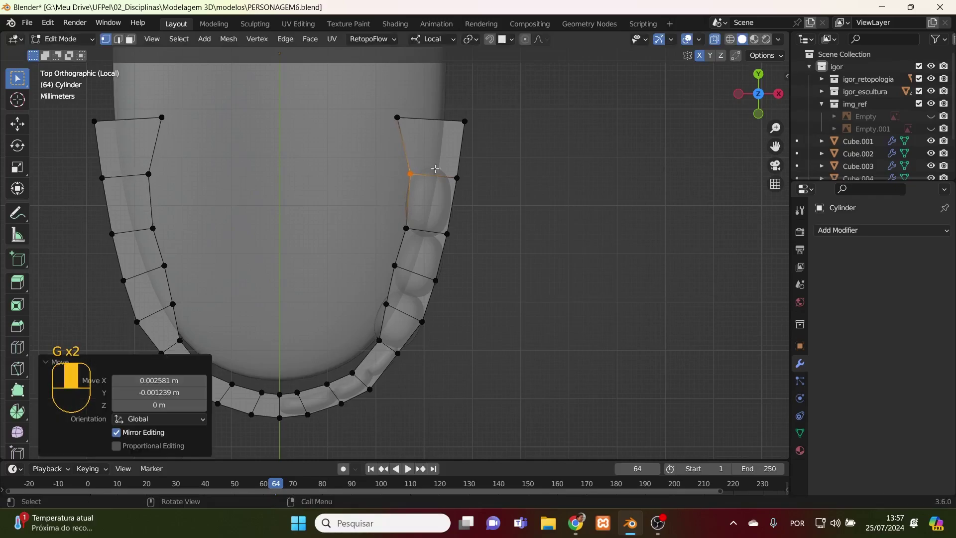
shift+click(457, 178)
key(g)
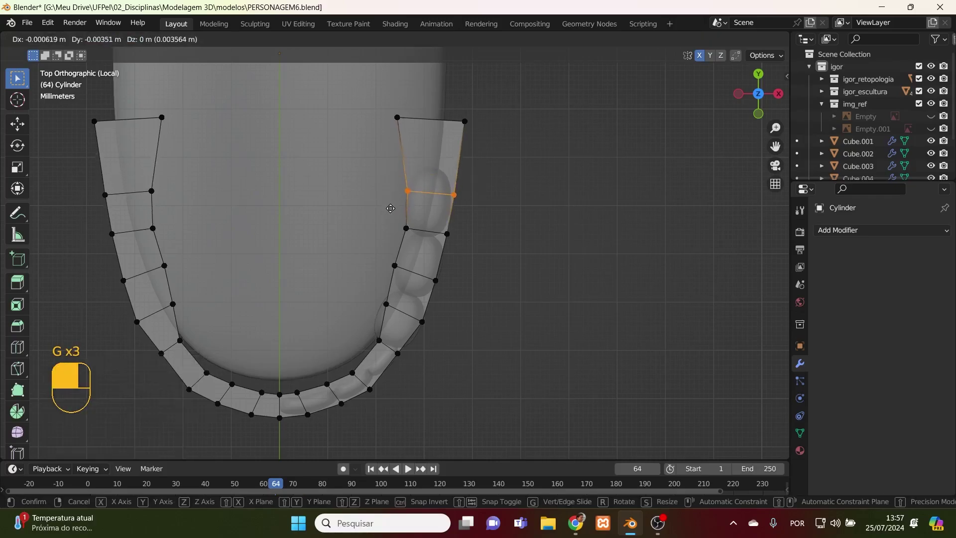
click(390, 208)
- Pull the two vertices at the strip's rear end forward so it closes around the back of the last molar
click(397, 118)
key(g)
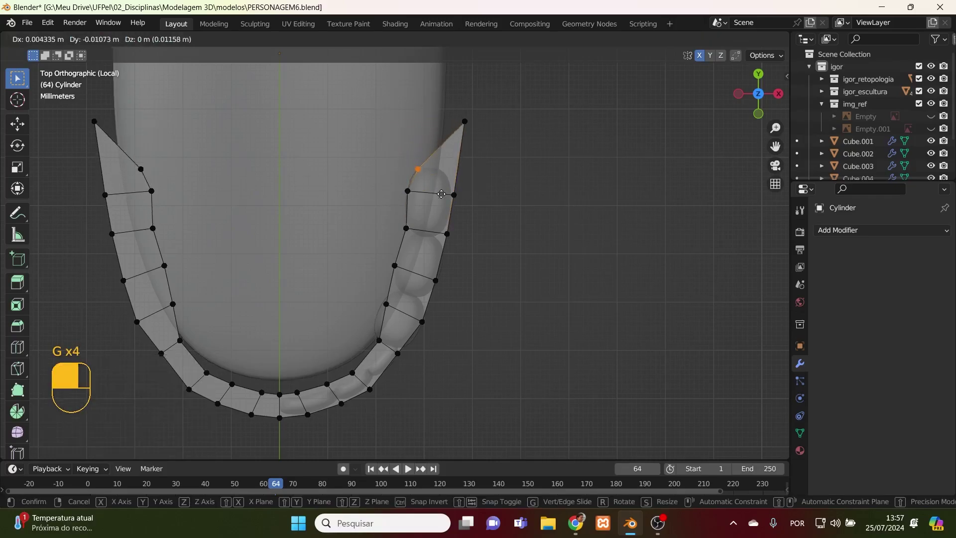
click(436, 194)
drag(473, 109, 447, 155)
key(g)
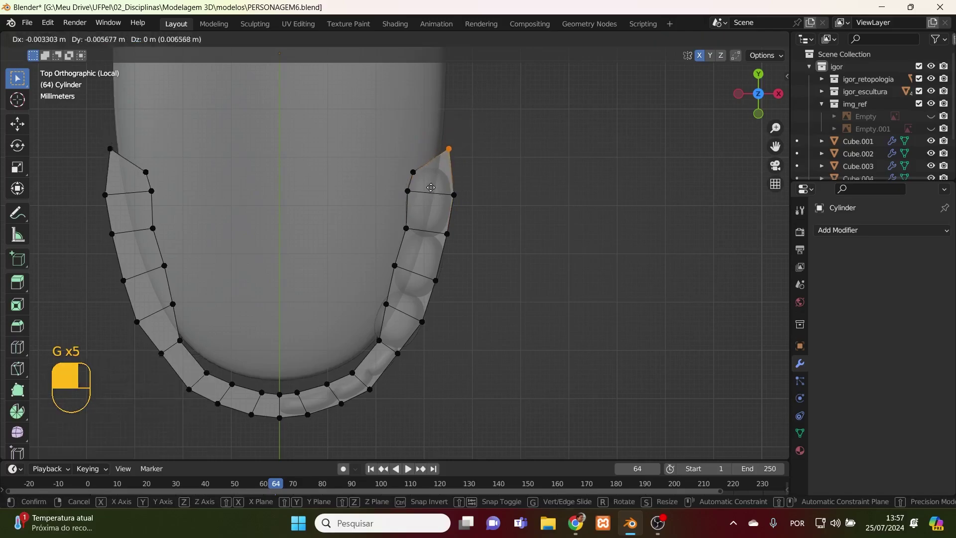
click(429, 210)
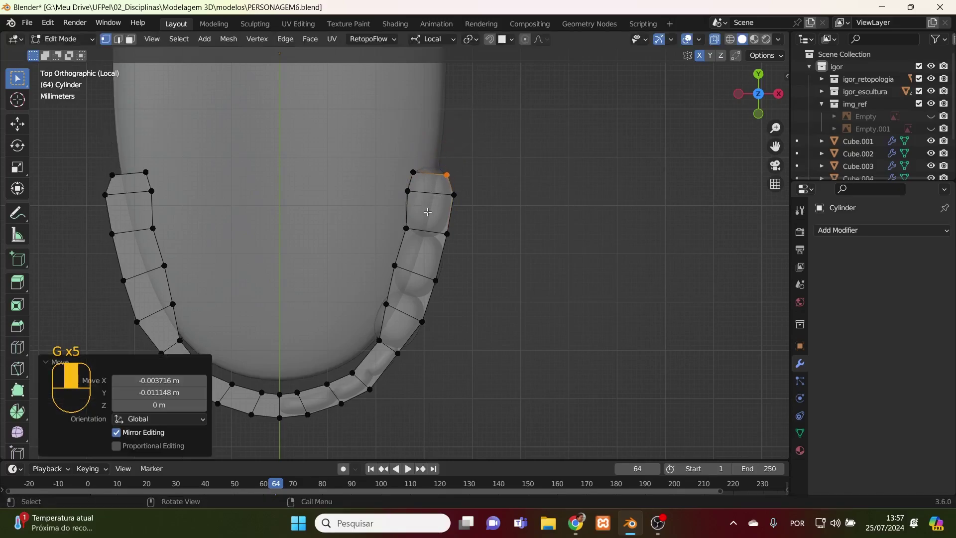
- Nudge the inner vertices beside the fifth and fourth teeth and the outer vertex near the canine by about 1 mm to refine the outline
key(alt+Tab)
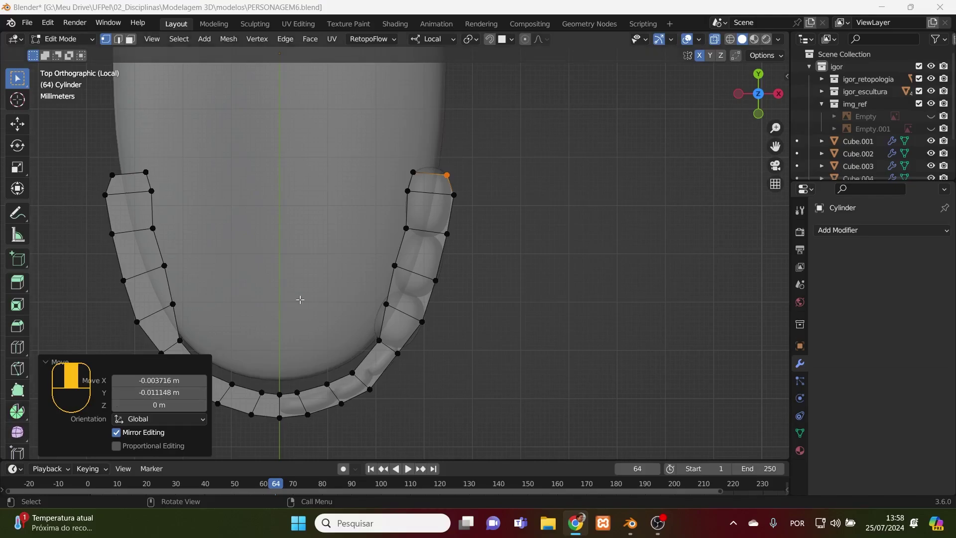
click(395, 267)
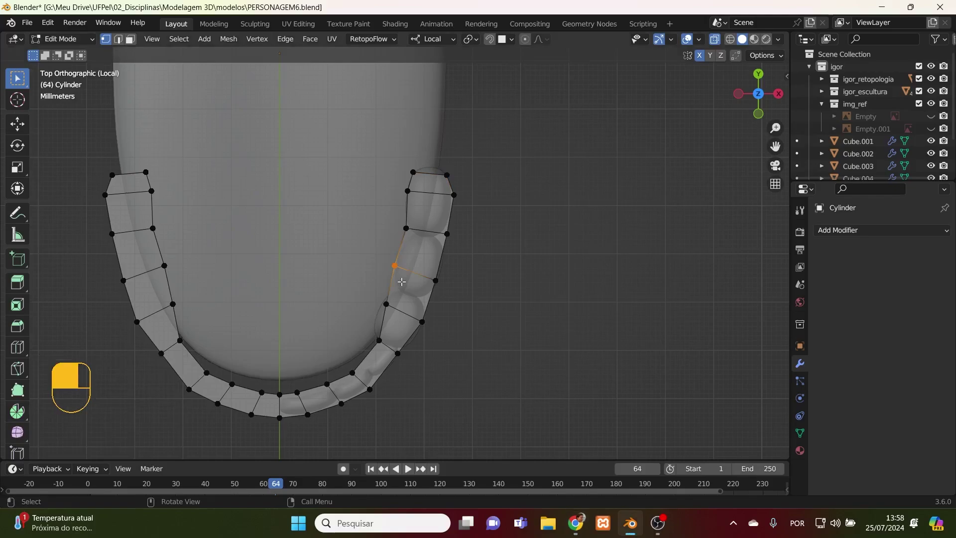
key(g)
click(405, 281)
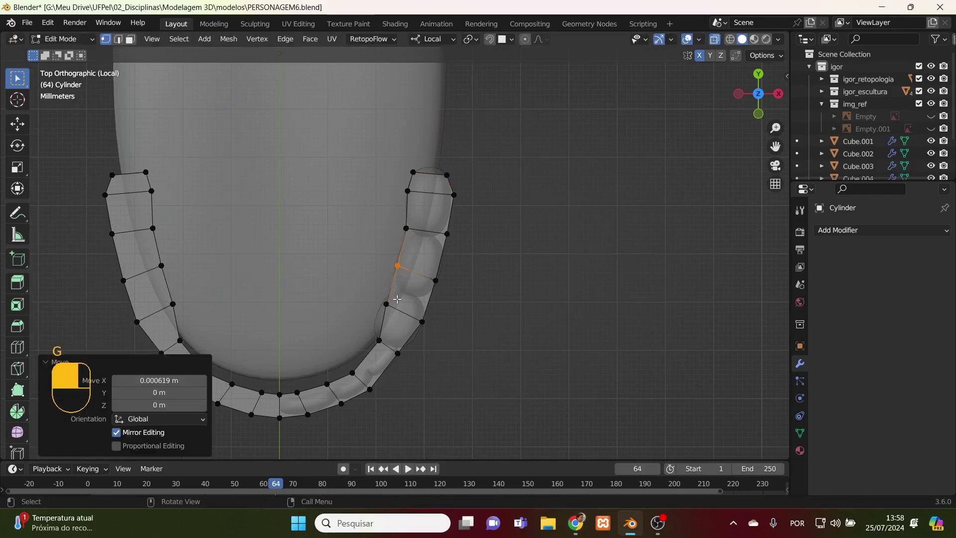
click(386, 304)
key(g)
key(g)
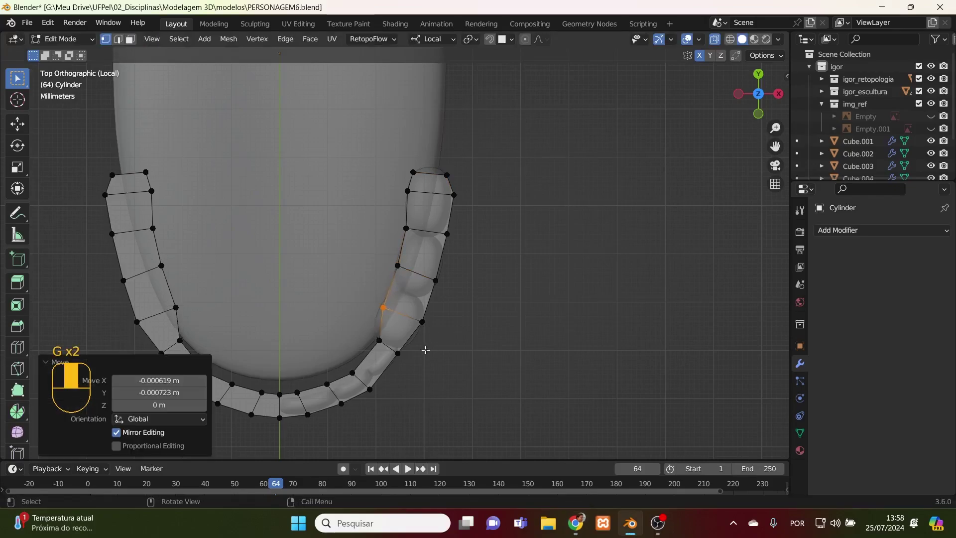
click(369, 389)
key(g)
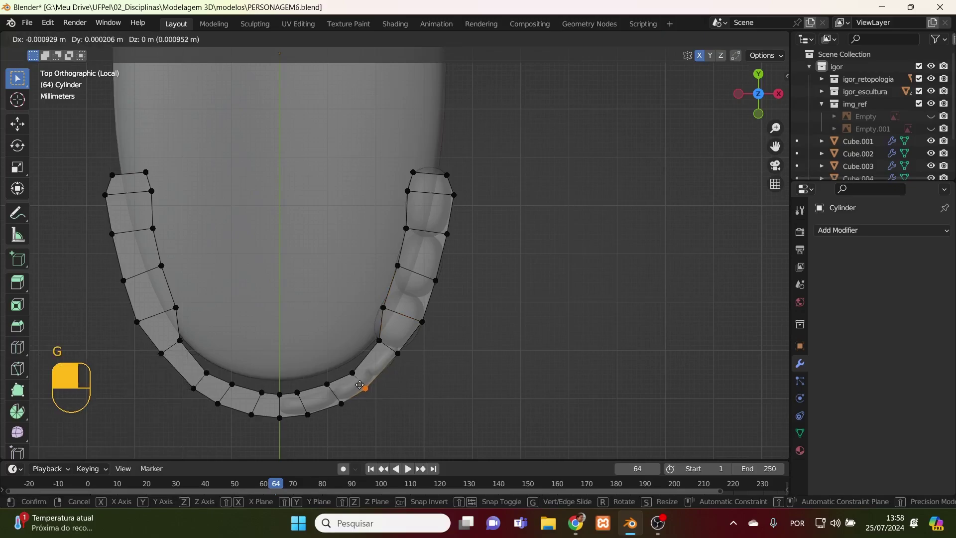
click(358, 386)
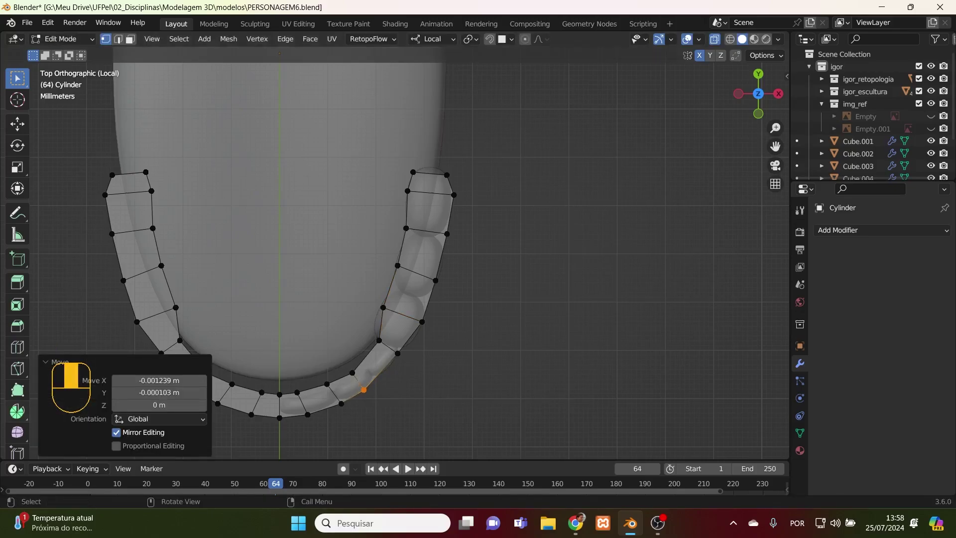
- Return to Object Mode and apply Shade Smooth to the gum strip
key(alt+Tab)
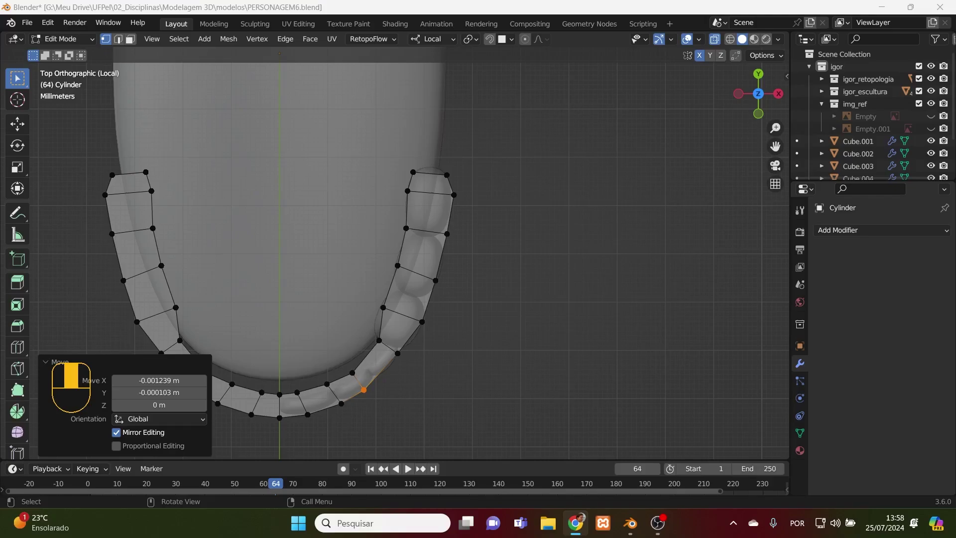
click(70, 39)
click(65, 50)
middle_drag(489, 327, 489, 244)
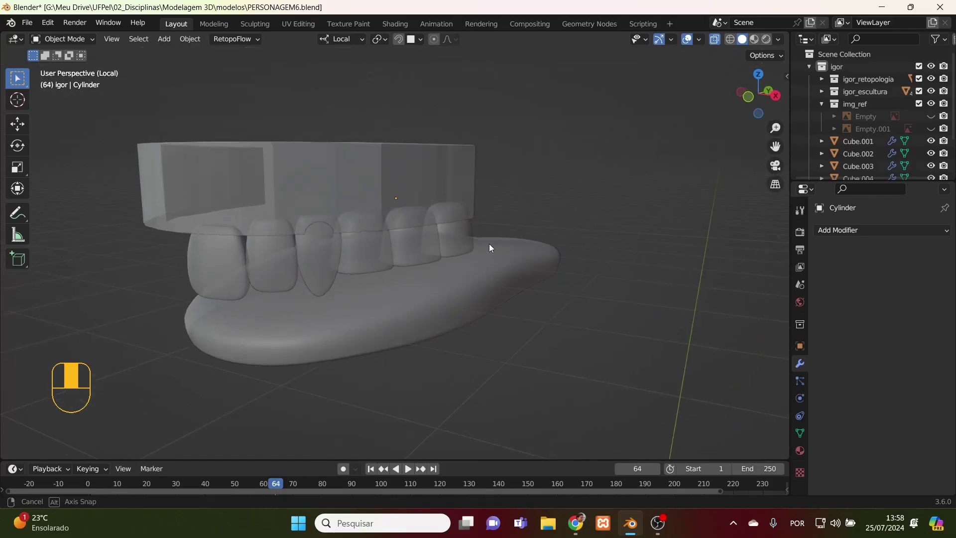
click(395, 186)
right_click(395, 186)
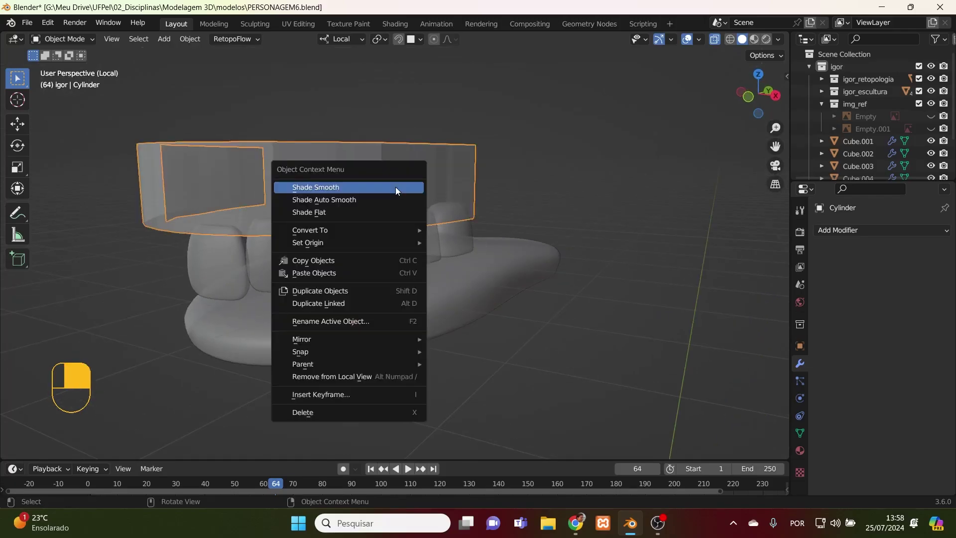
click(396, 187)
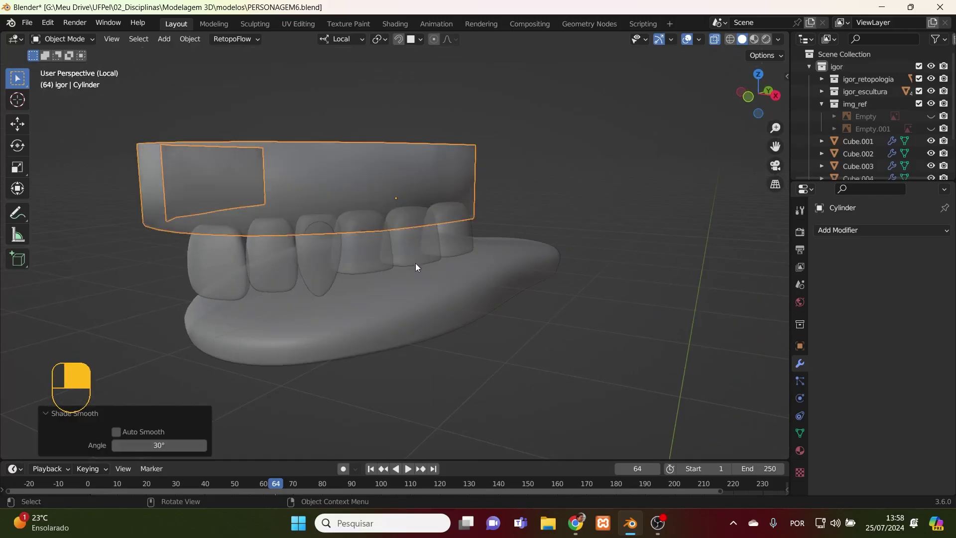
- Turn off X-ray display and join the six upper teeth into one object
key(alt+z)
mouse_move(408, 195)
middle_down()
mouse_move(464, 106)
mouse_move(457, 69)
mouse_move(412, 213)
middle_up()
click(240, 282)
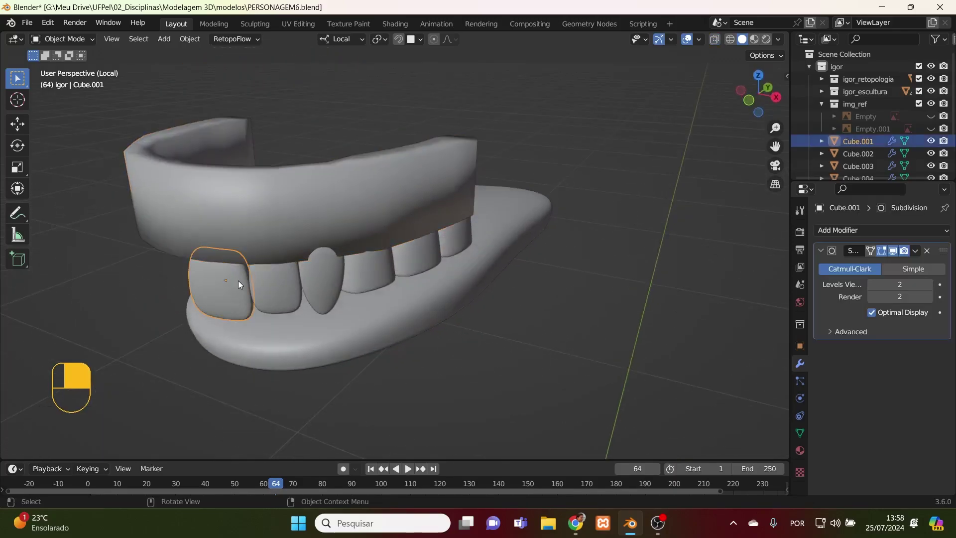
shift+click(275, 294)
shift+click(332, 298)
shift+click(377, 282)
shift+click(429, 257)
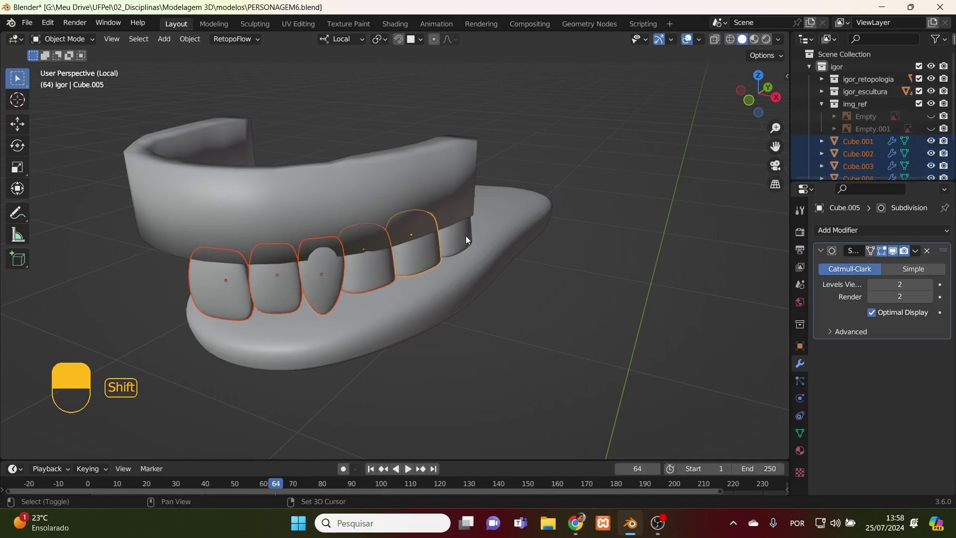
shift+click(466, 240)
key(ctrl+j)
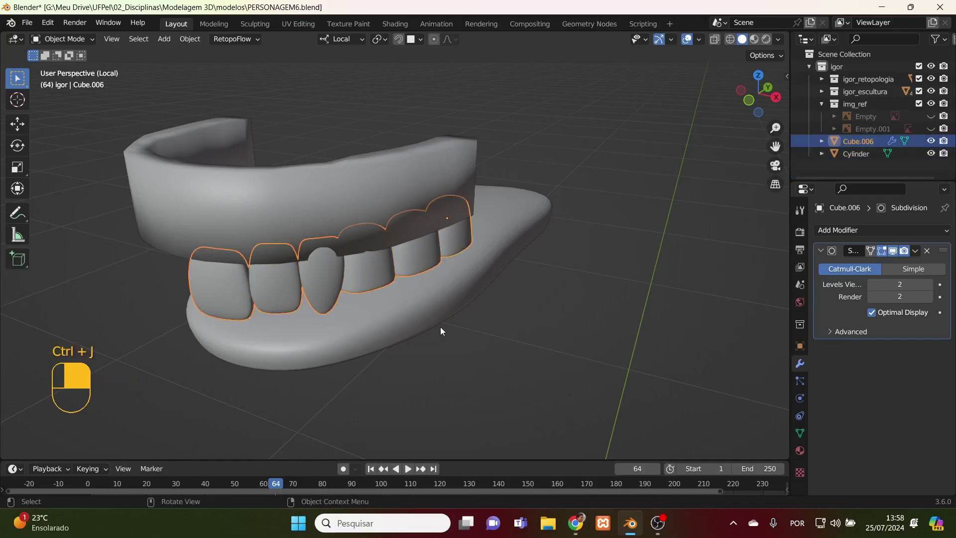
- Try to mirror the joined teeth on the X axis with a Mirror modifier after applying only their location
key(ctrl+a)
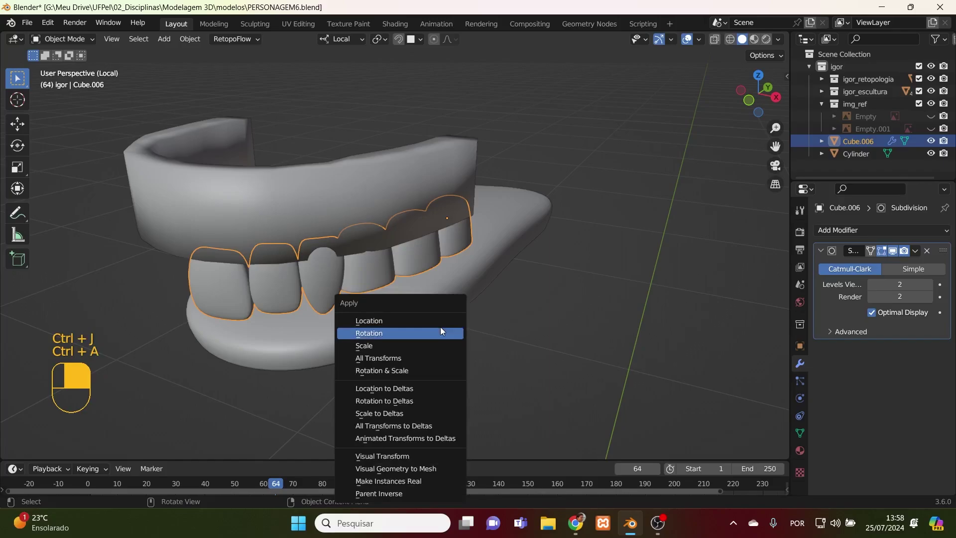
click(438, 321)
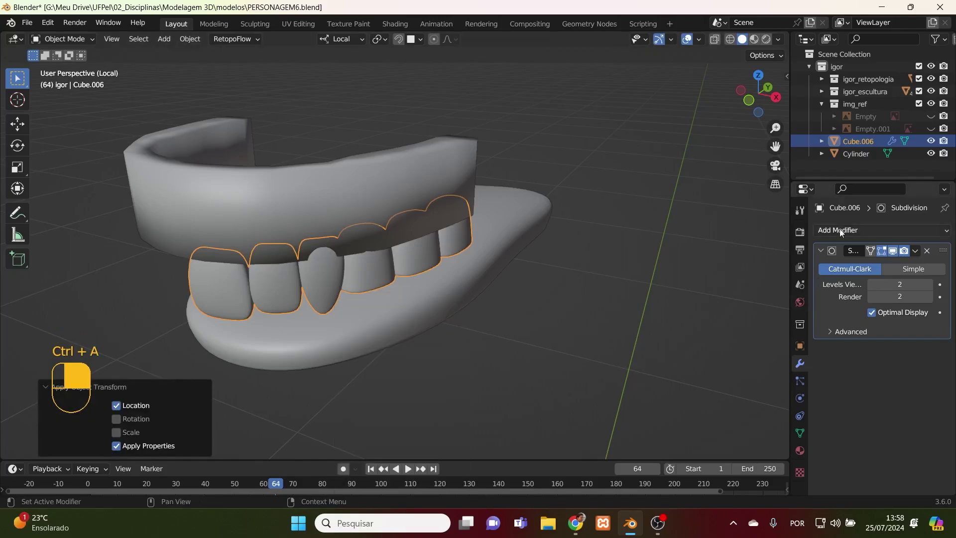
click(896, 230)
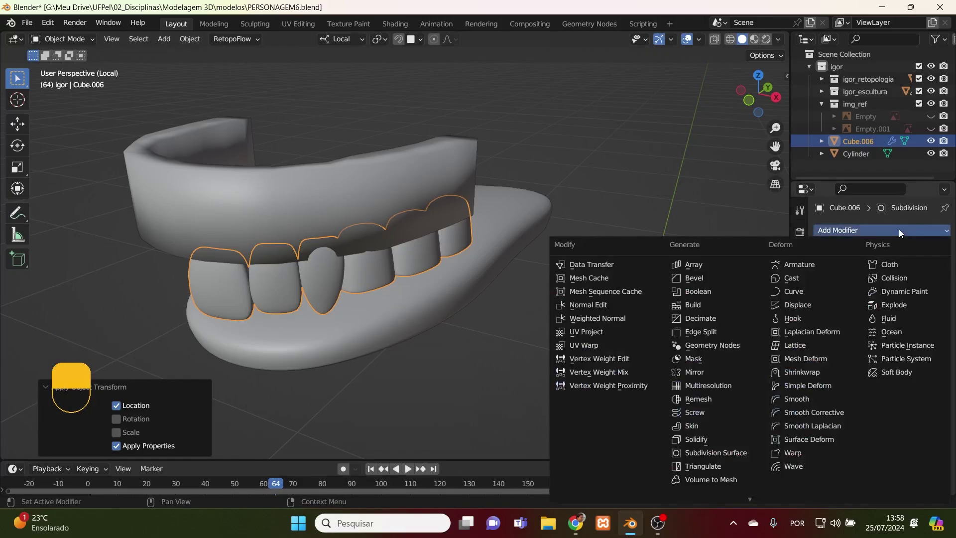
click(704, 373)
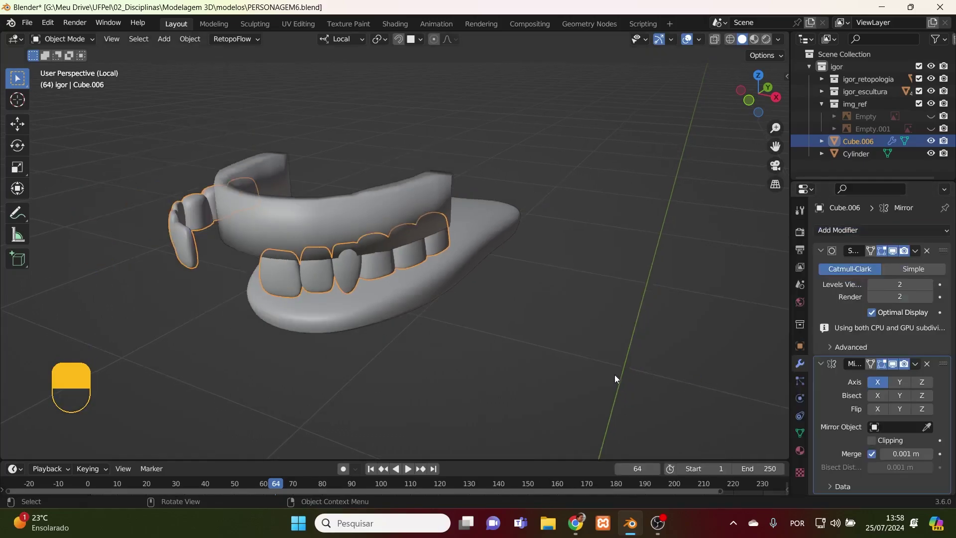
key(KP_1)
scroll(588, 348, down, 3)
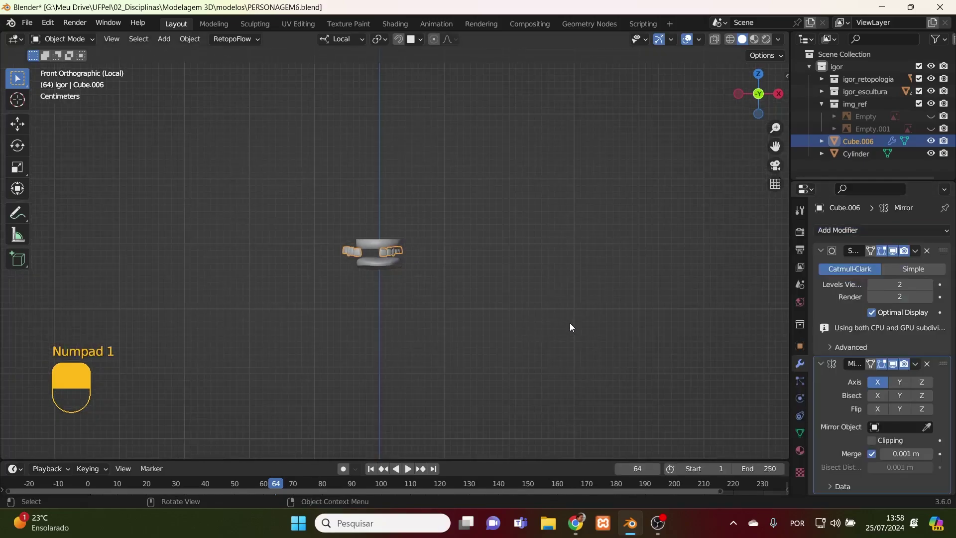
shift+middle_drag(570, 327, 540, 336)
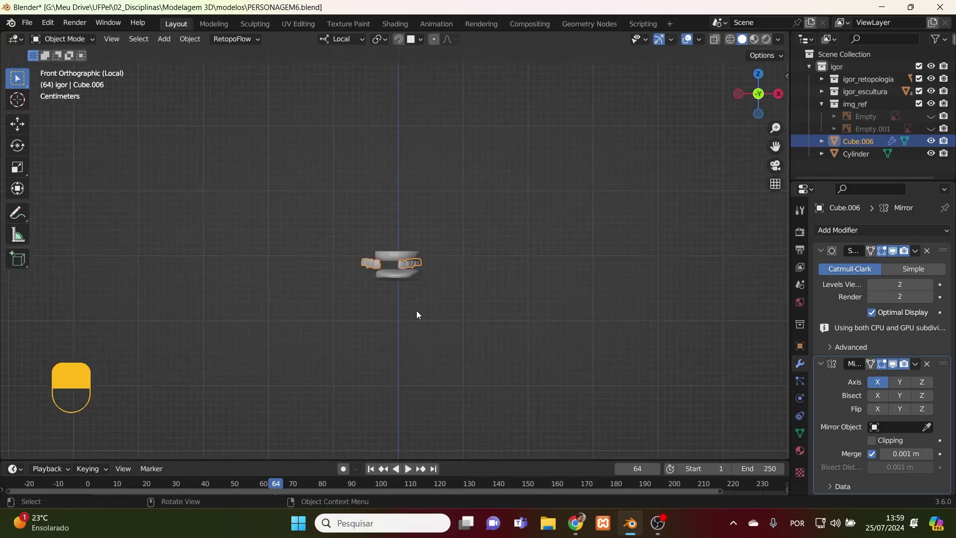
scroll(416, 310, down, 8)
scroll(418, 318, up, 8)
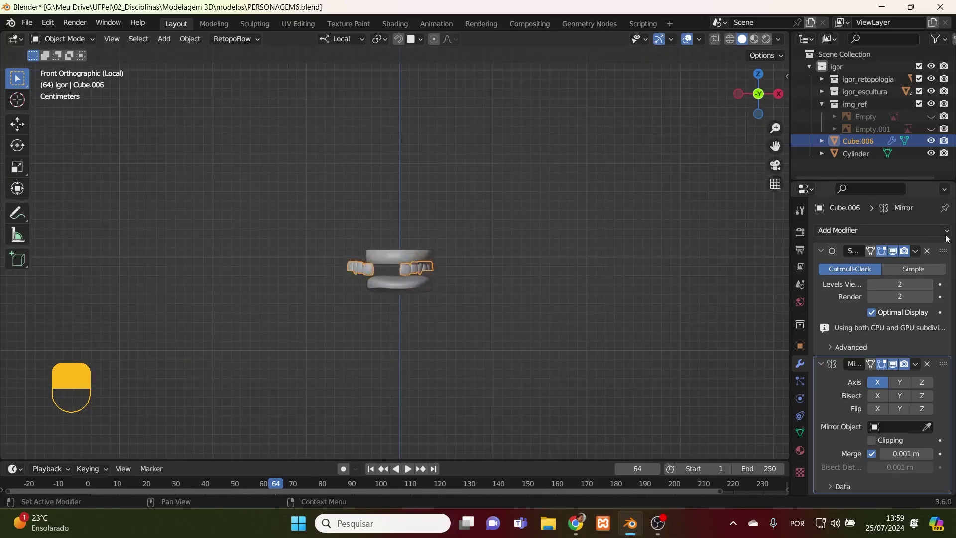
click(927, 363)
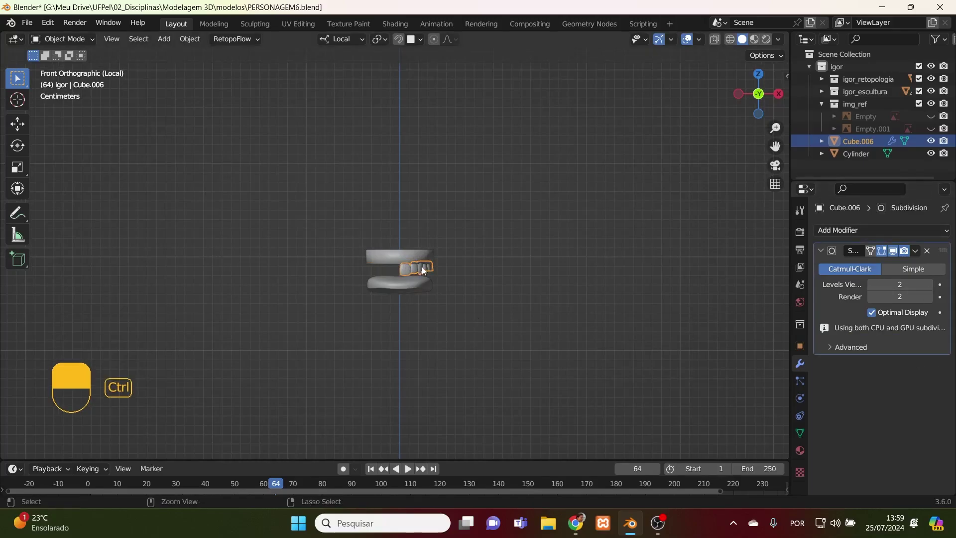
- Apply all transforms to the joined teeth and mirror them on X with a Mirror modifier placed above the Subdivision modifier
key(ctrl+a)
click(417, 303)
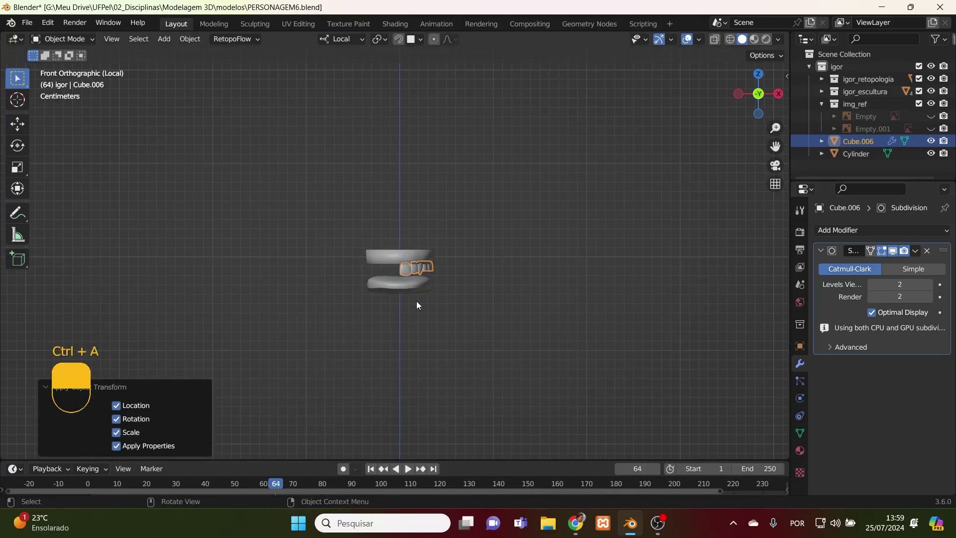
click(921, 235)
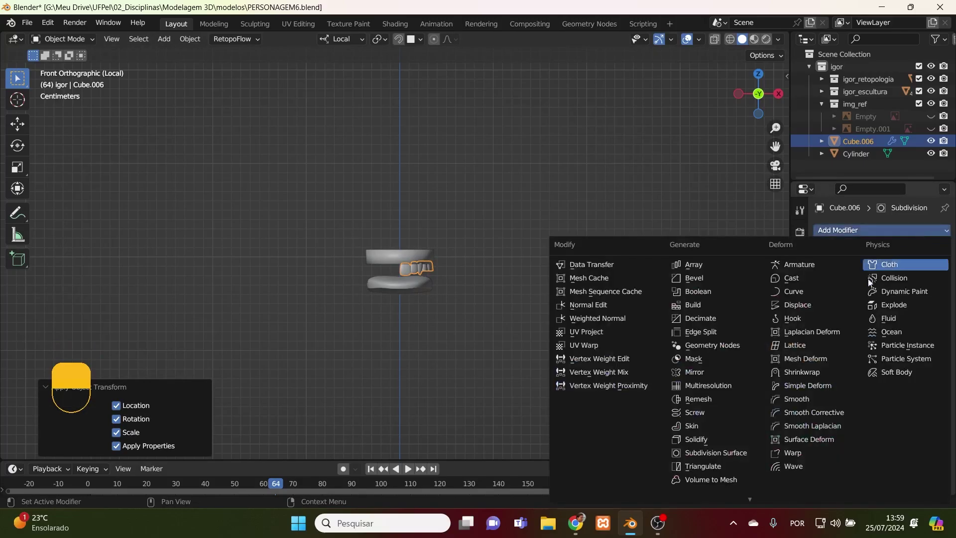
click(732, 376)
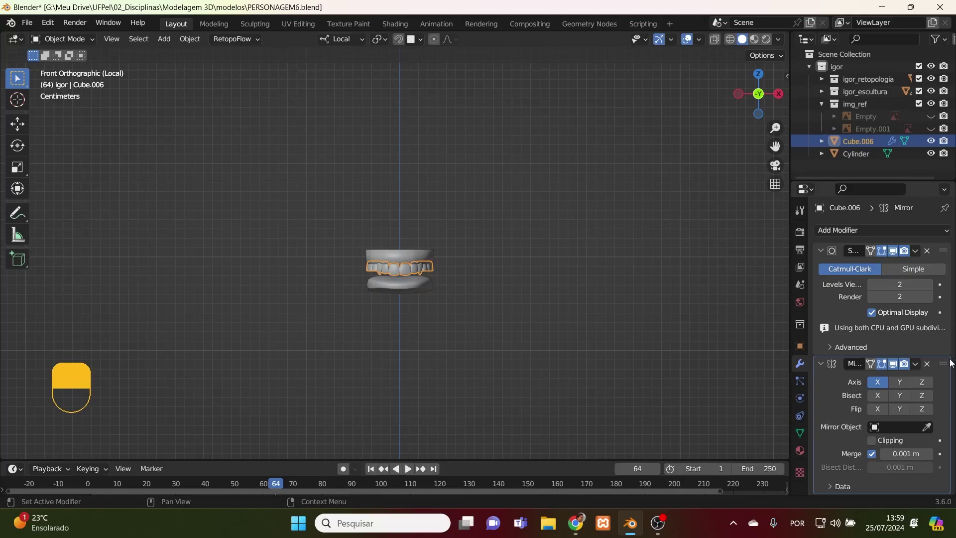
drag(943, 365, 943, 251)
- Enter Edit Mode on the mirrored teeth and select all of their vertices
scroll(313, 272, up, 7)
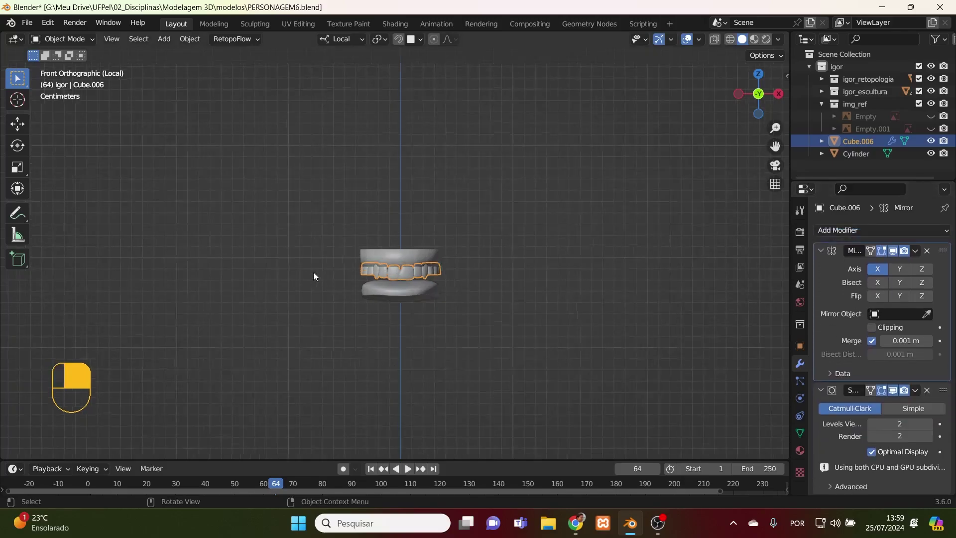
scroll(418, 292, up, 2)
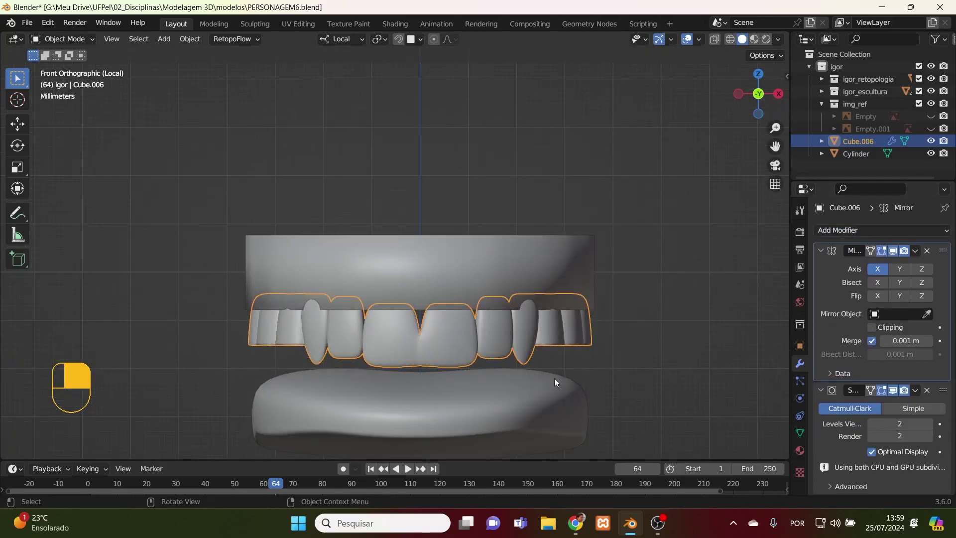
key(Tab)
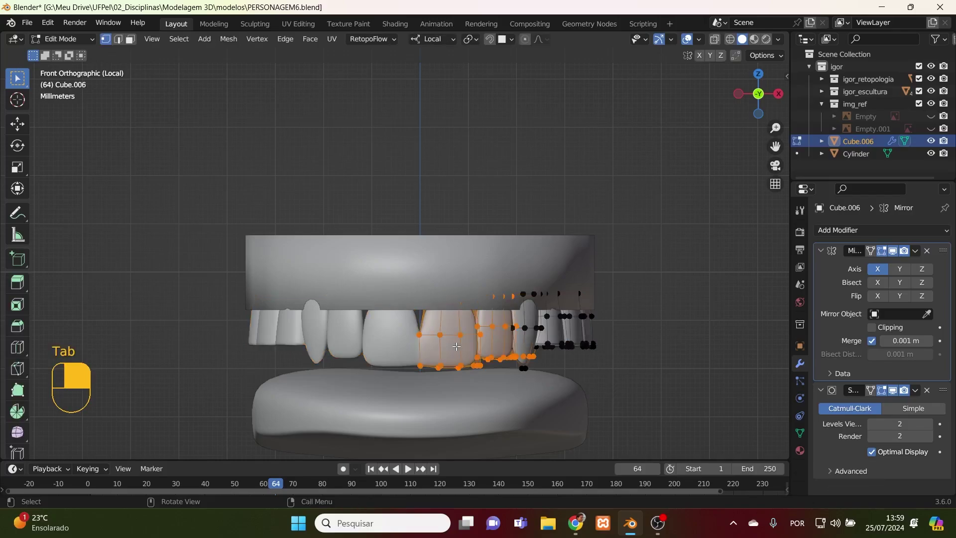
key(a)
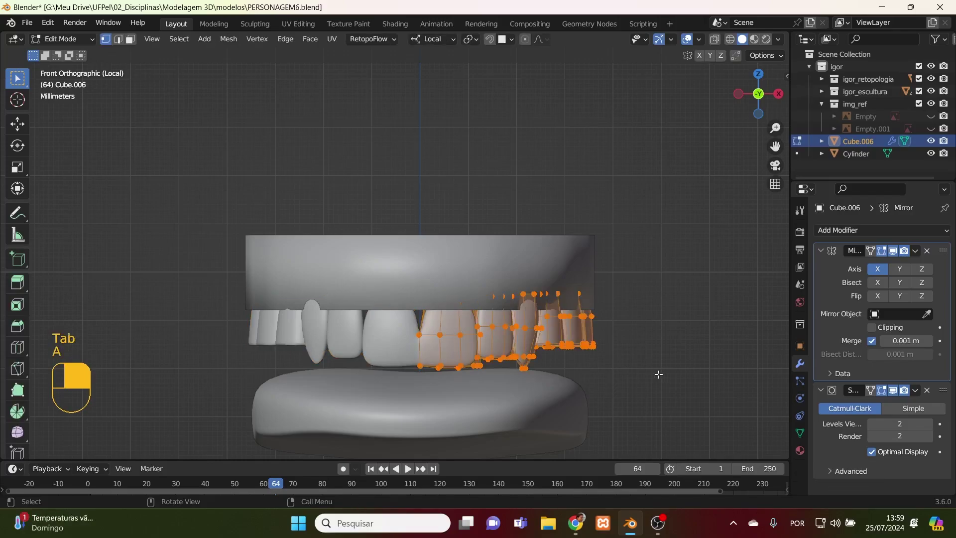
- Try to shift all the teeth about 0.5 mm along X away from the centre line
key(g)
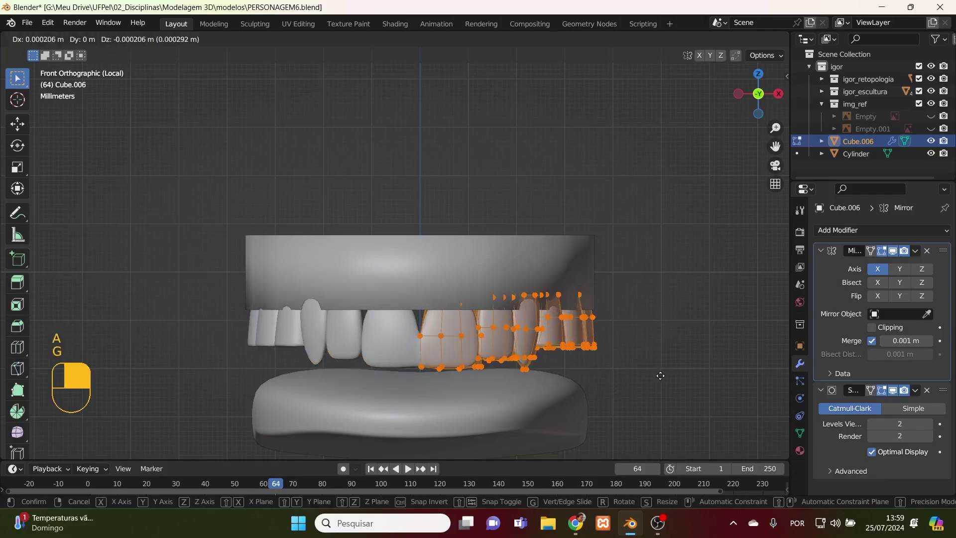
key(x)
key(x)
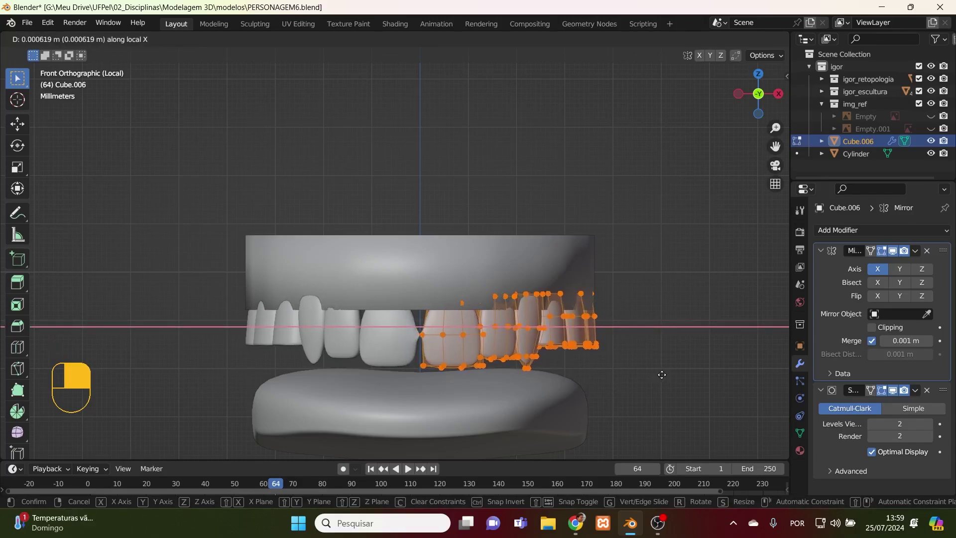
click(661, 375)
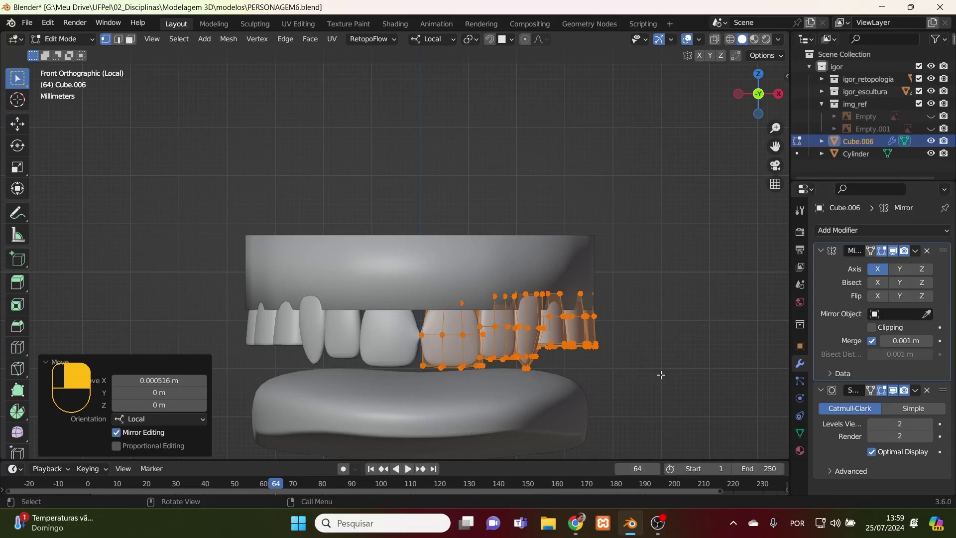
key(ctrl+z)
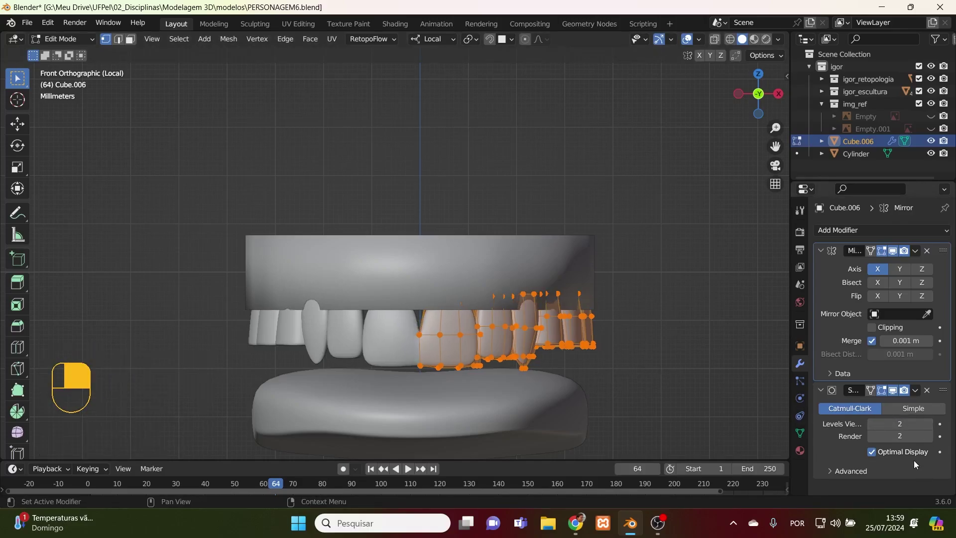
- Disable Merge in the Mirror modifier and shift all the teeth about 0.1 mm along X toward the centre line
click(871, 340)
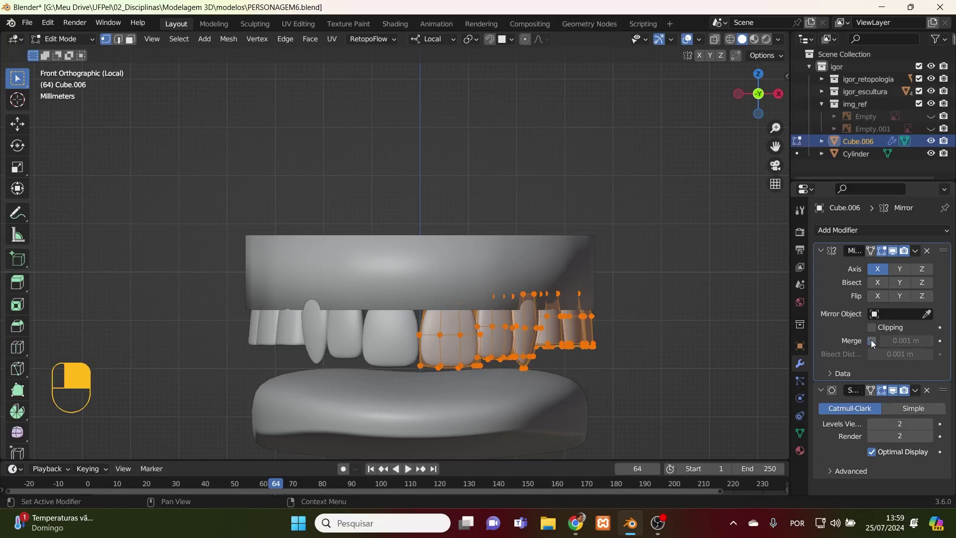
key(g)
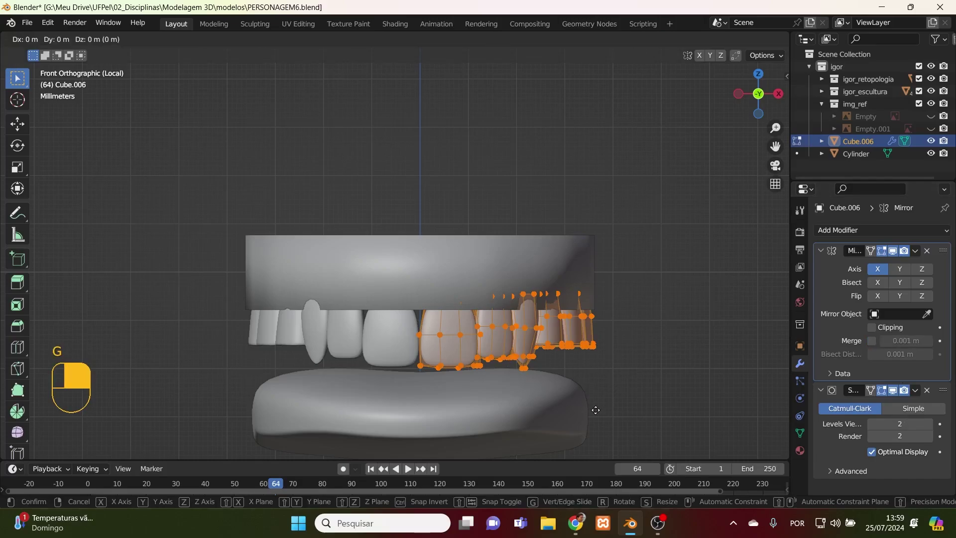
key(x)
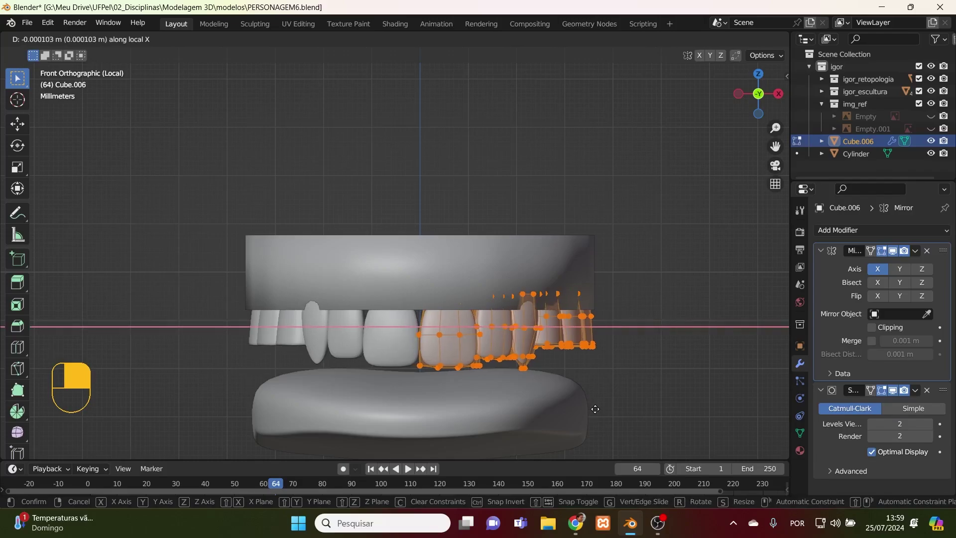
click(595, 409)
click(633, 397)
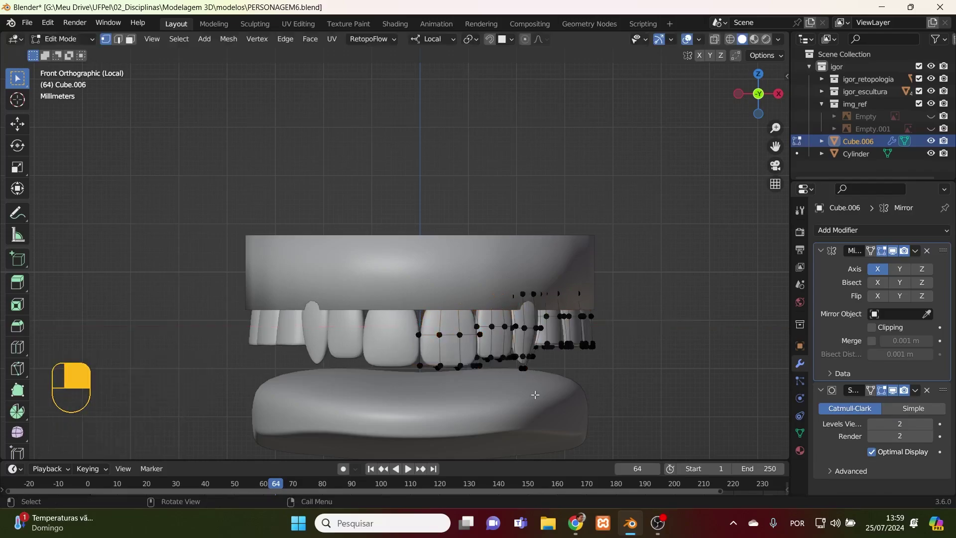
- Move all the teeth about 0.15 mm closer to the centre line along X and return to Object Mode
scroll(535, 394, up, 3)
scroll(697, 355, up, 2)
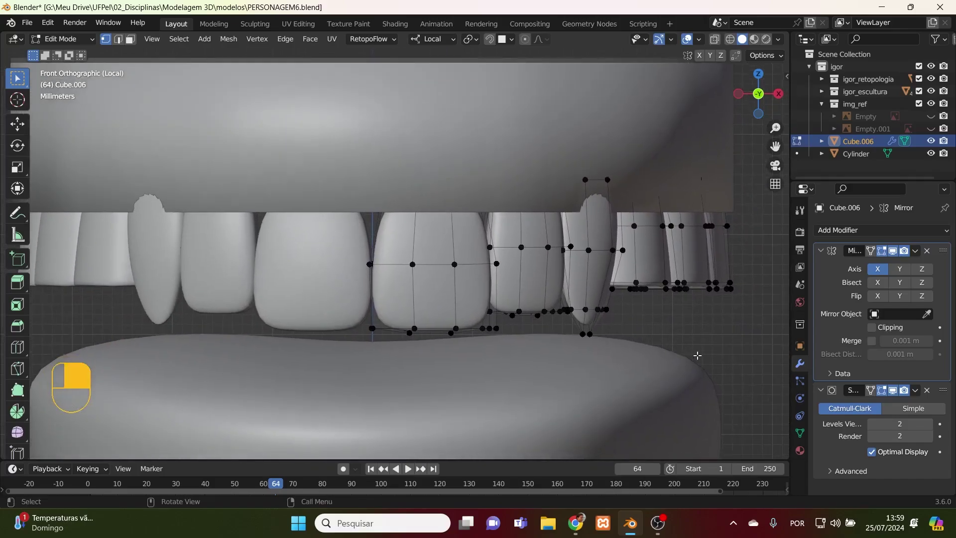
key(a)
key(g)
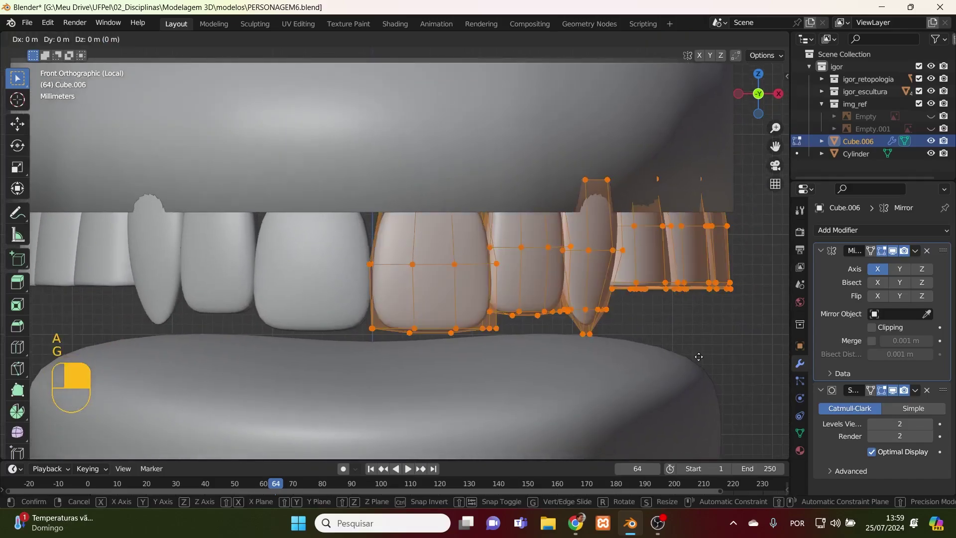
key(x)
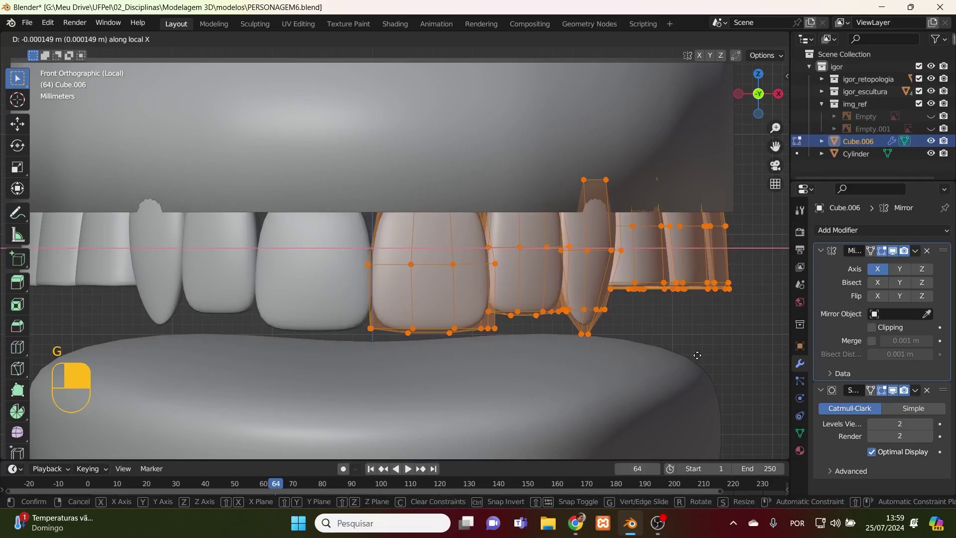
click(697, 355)
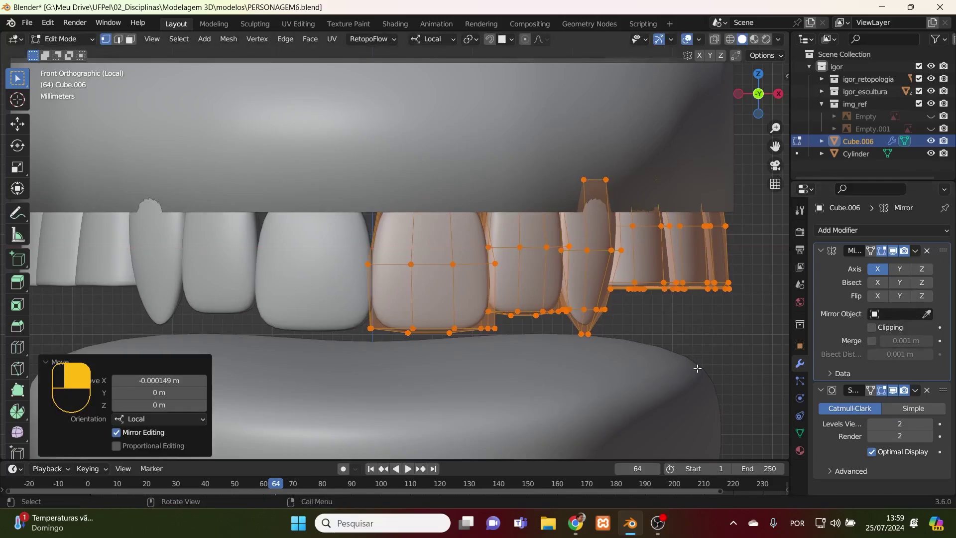
key(Tab)
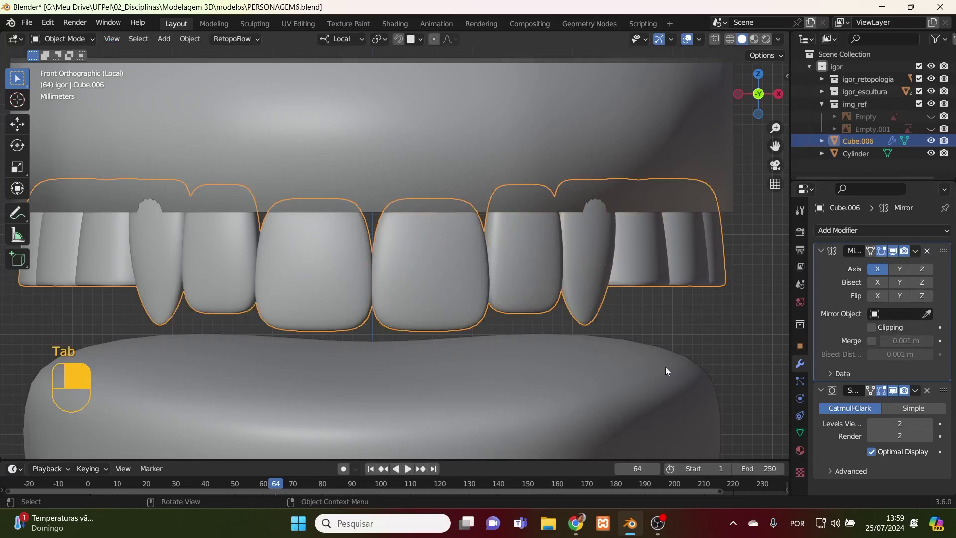
- Apply the Mirror modifier on the teeth, keeping the Subdivision modifier
click(916, 250)
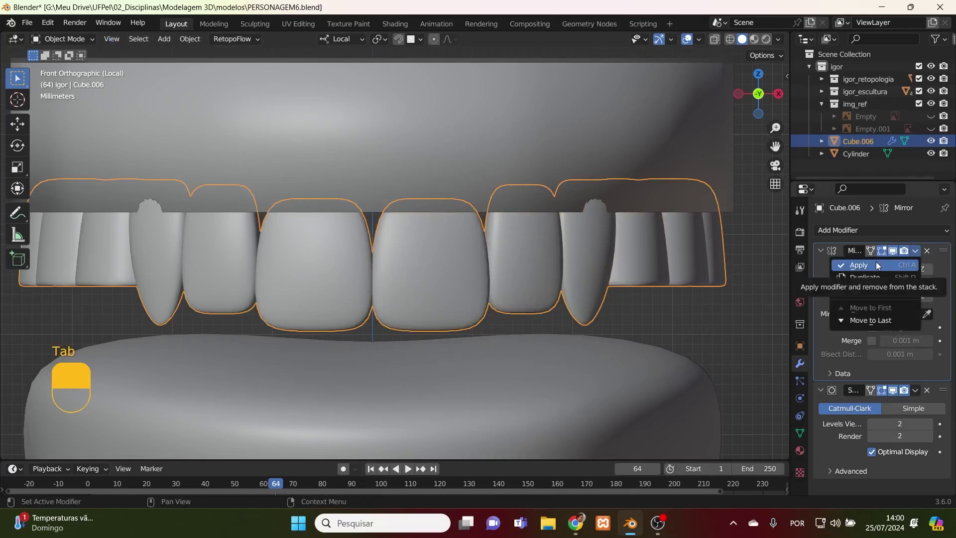
key(KP_5)
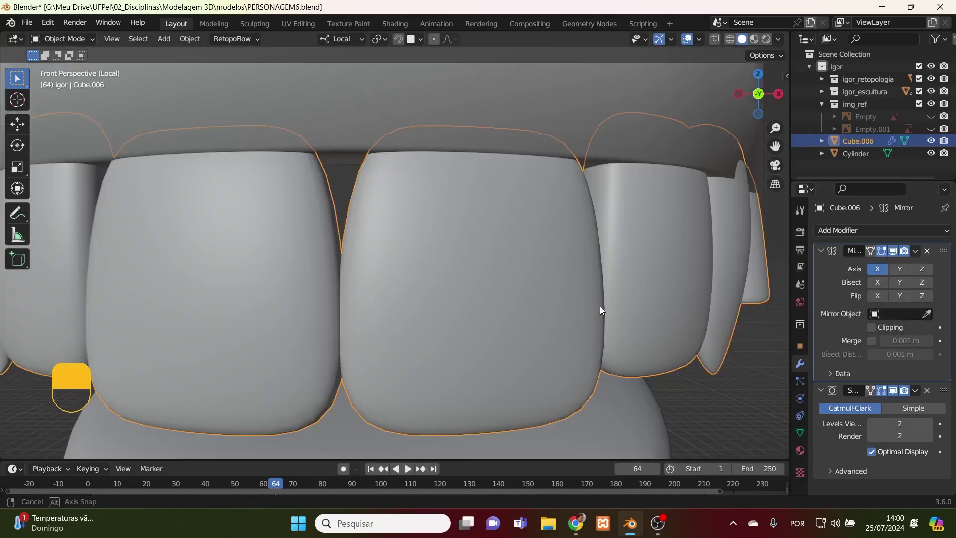
click(927, 250)
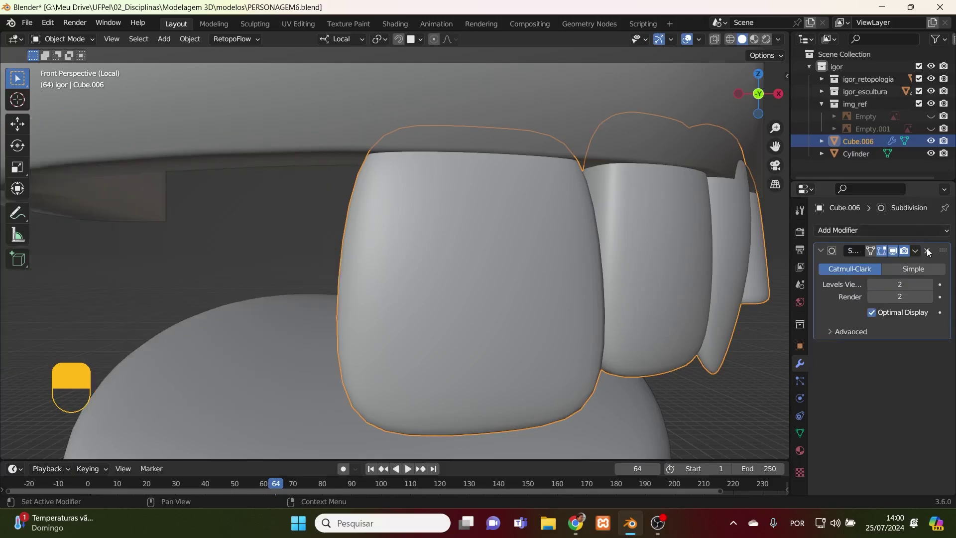
key(ctrl+z)
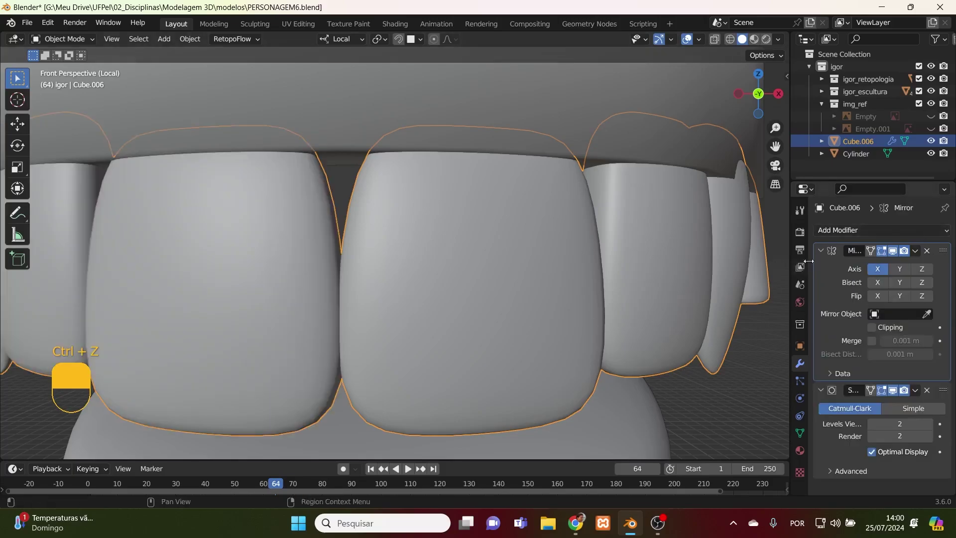
click(915, 250)
click(893, 264)
- Select the upper gum strip and enter Edit Mode on it in front view
scroll(485, 329, down, 8)
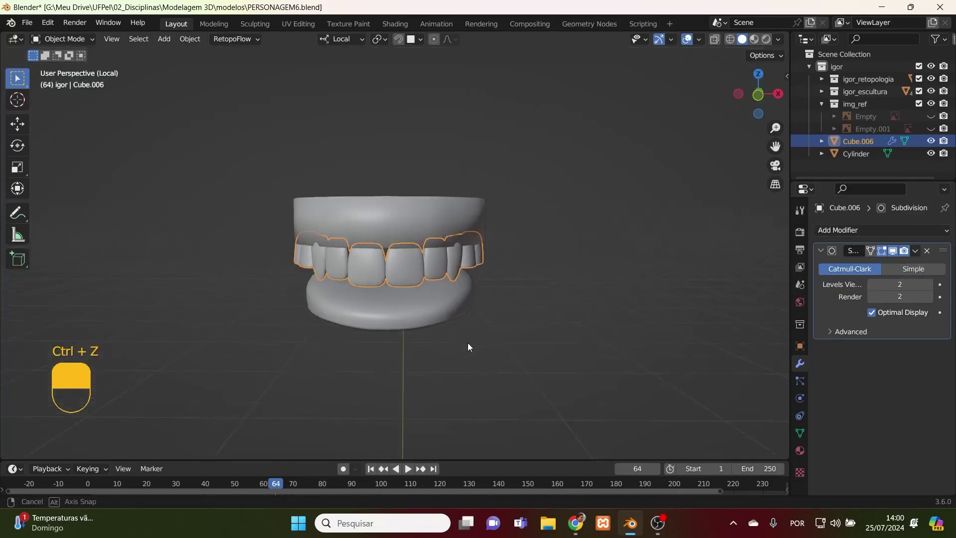
middle_drag(467, 342, 464, 187)
key(KP_7)
click(460, 174)
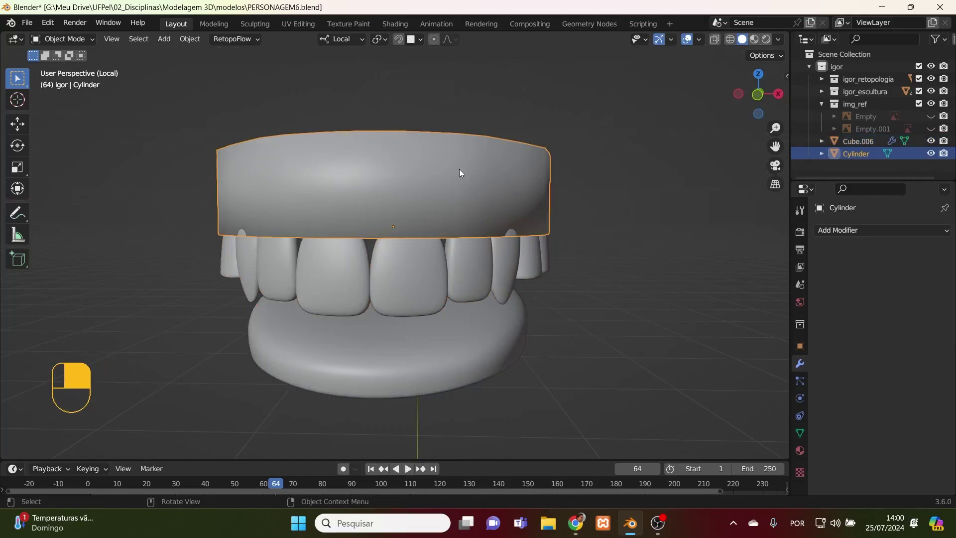
key(Tab)
mouse_move(508, 240)
middle_down()
mouse_move(498, 243)
mouse_move(510, 239)
middle_up()
key(KP_1)
scroll(437, 248, up, 3)
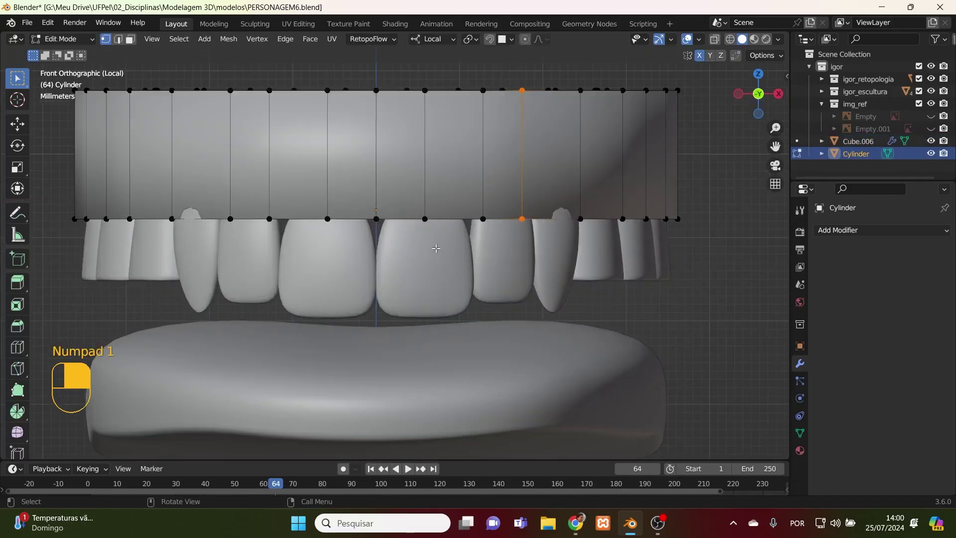
- Turn on X-ray display and lower the gum's bottom centre vertex about 3.6 mm along Z between the two front teeth
click(375, 218)
key(alt+z)
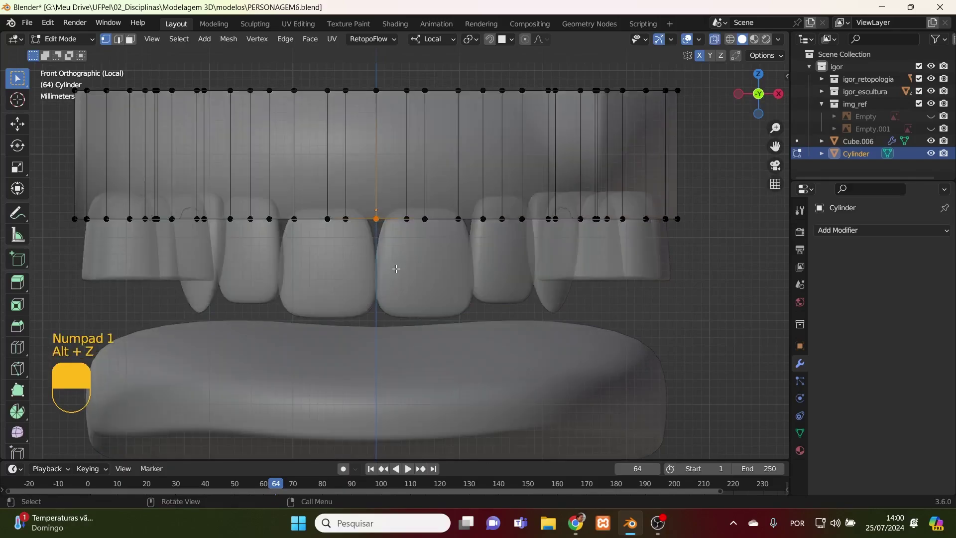
click(377, 238)
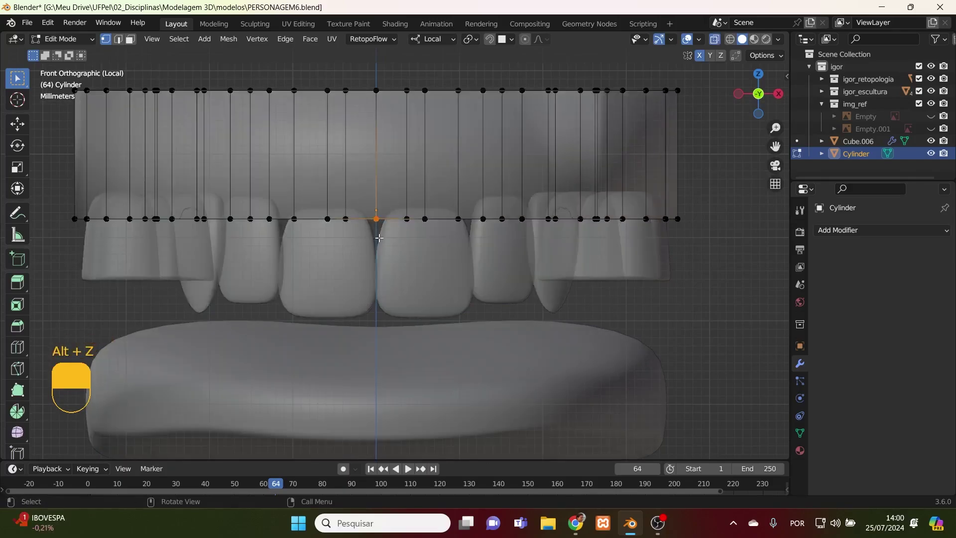
key(g)
key(z)
key(z)
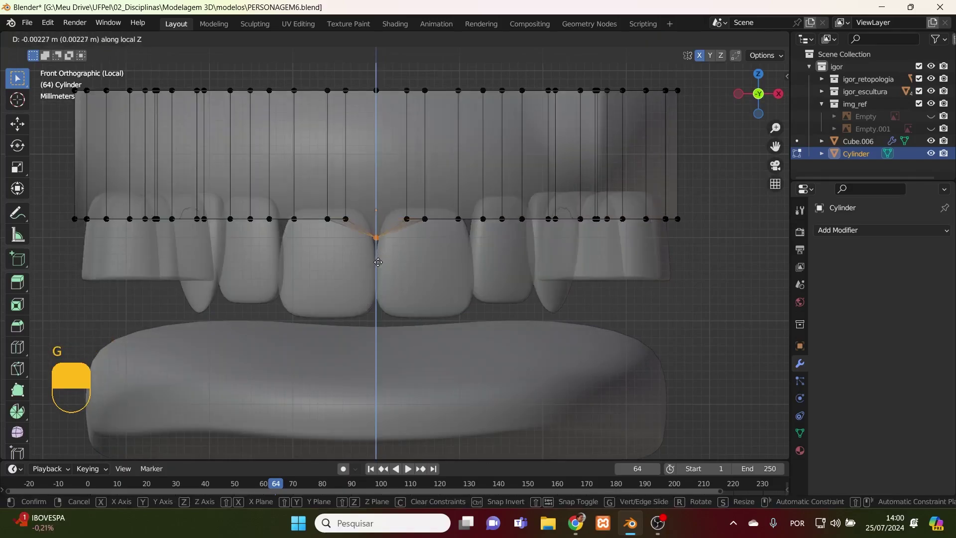
click(377, 268)
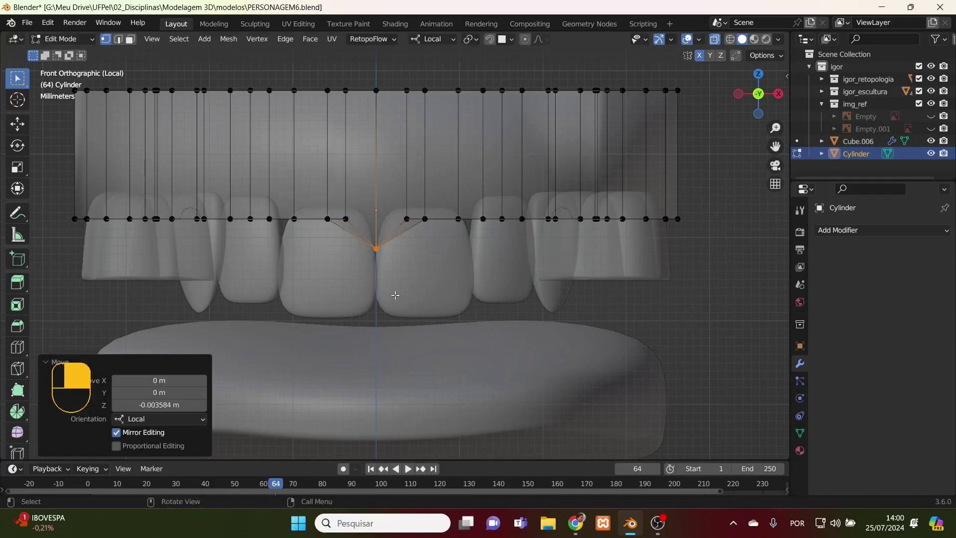
- Move the two gum vertex columns beside the centre about 2.6 mm toward the midline and about 0.5 mm down
drag(433, 246, 394, 75)
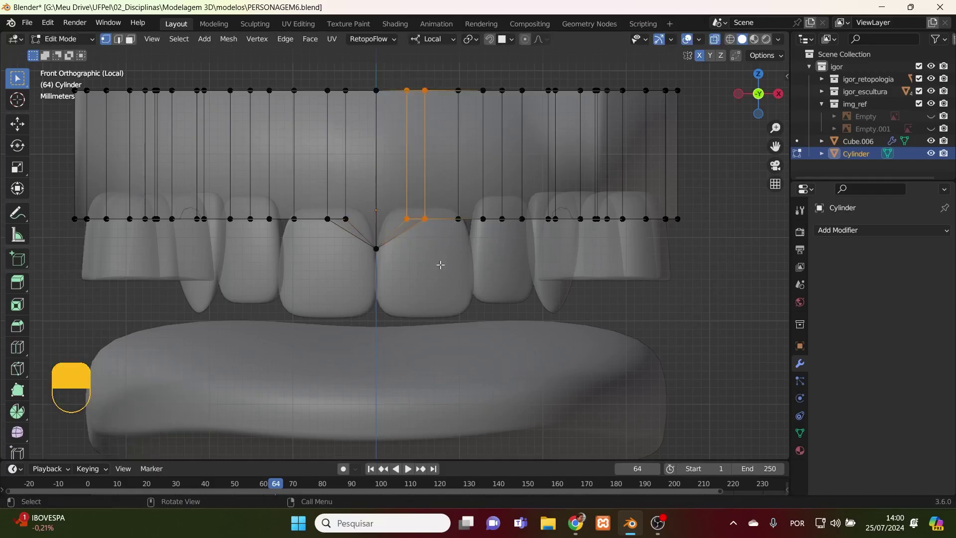
key(ctrl)
key(g)
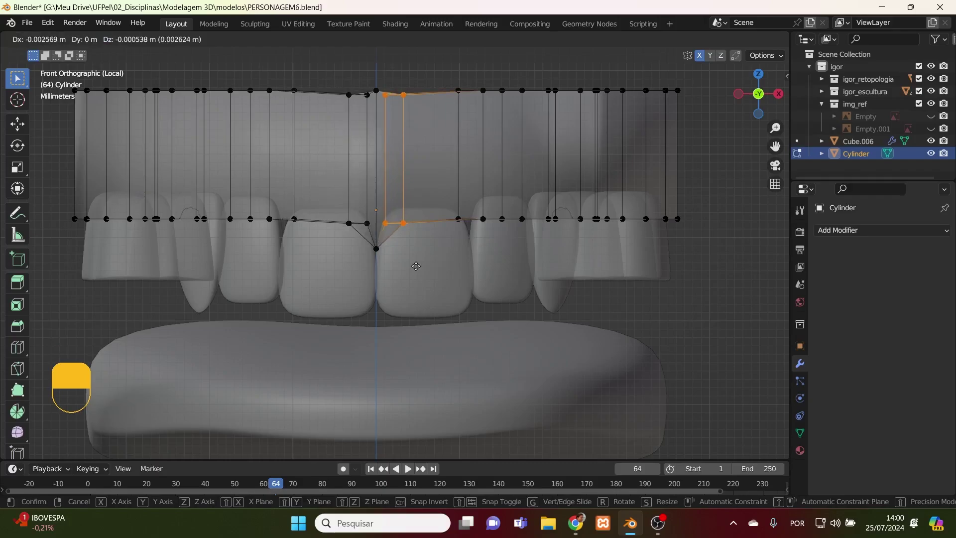
click(416, 266)
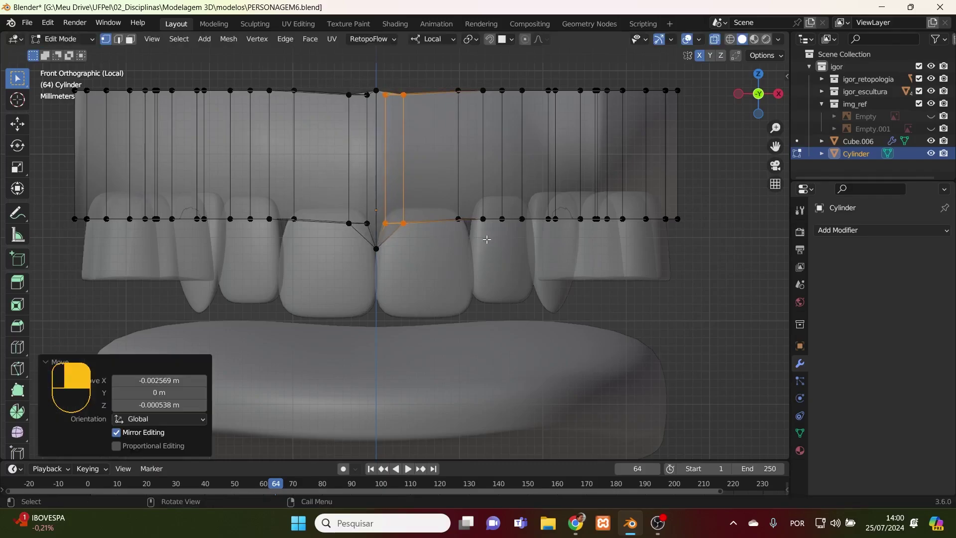
- Lower the two bottom gum vertices between the front tooth and the lateral incisor about 1.8 mm along Z
click(481, 222)
shift+click(483, 219)
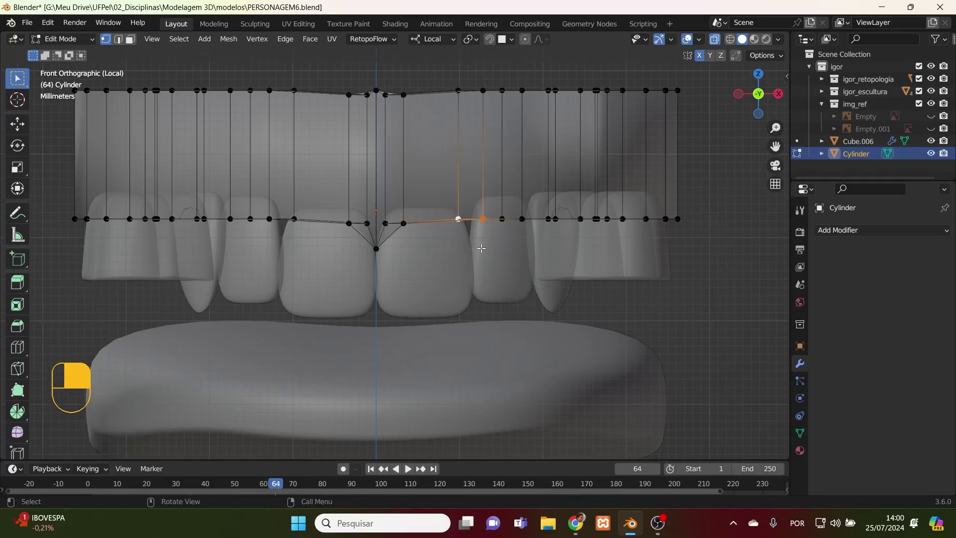
key(g)
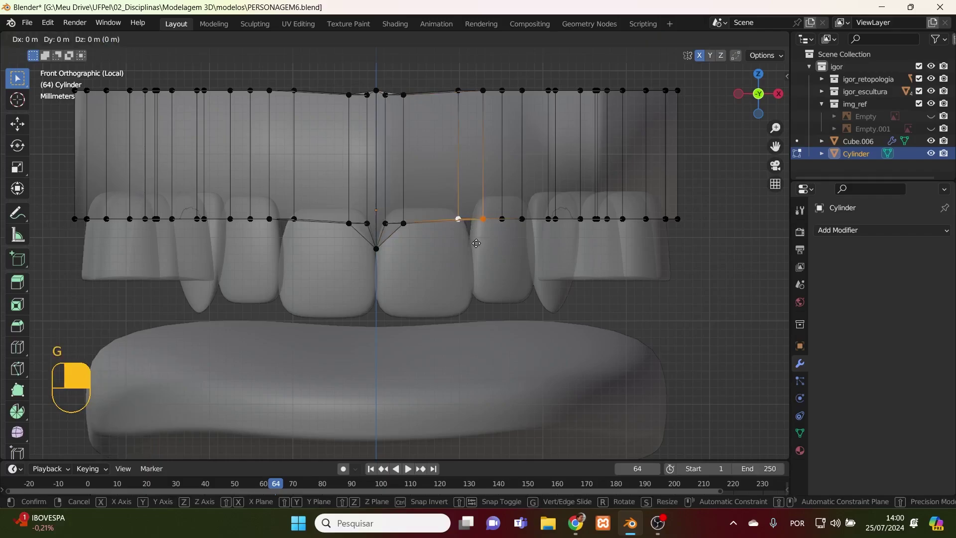
key(z)
key(z)
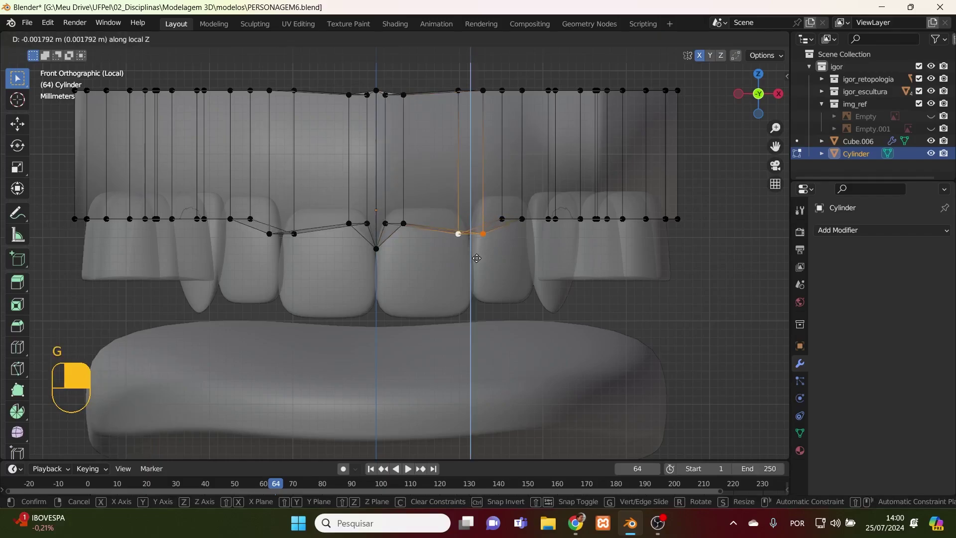
click(477, 258)
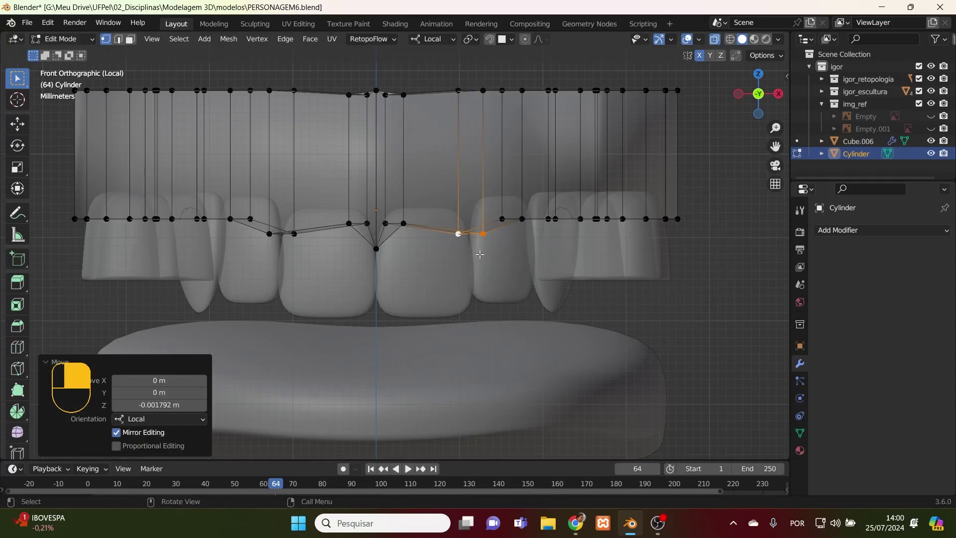
- Add one centred vertical loop cut to the gum over each of the two front teeth
middle_drag(479, 255, 463, 272)
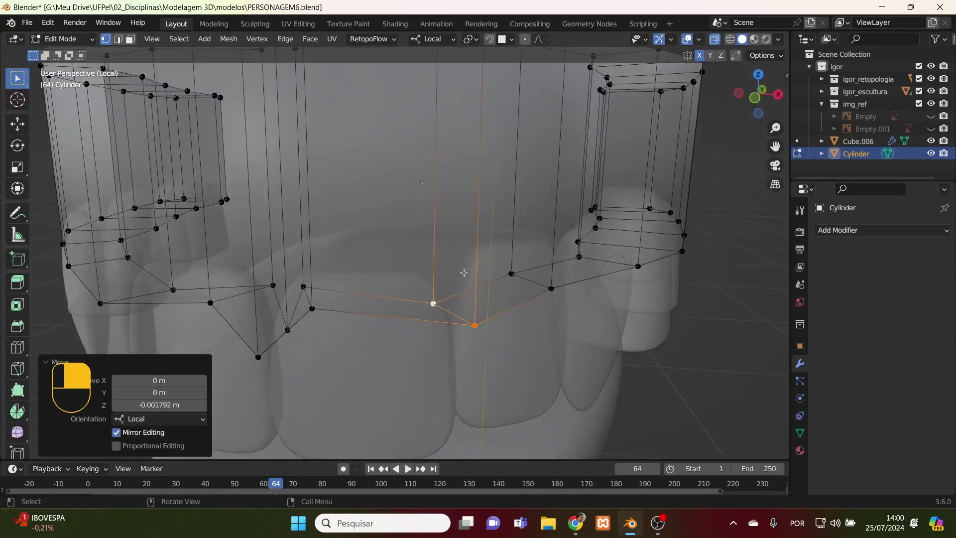
key(KP_1)
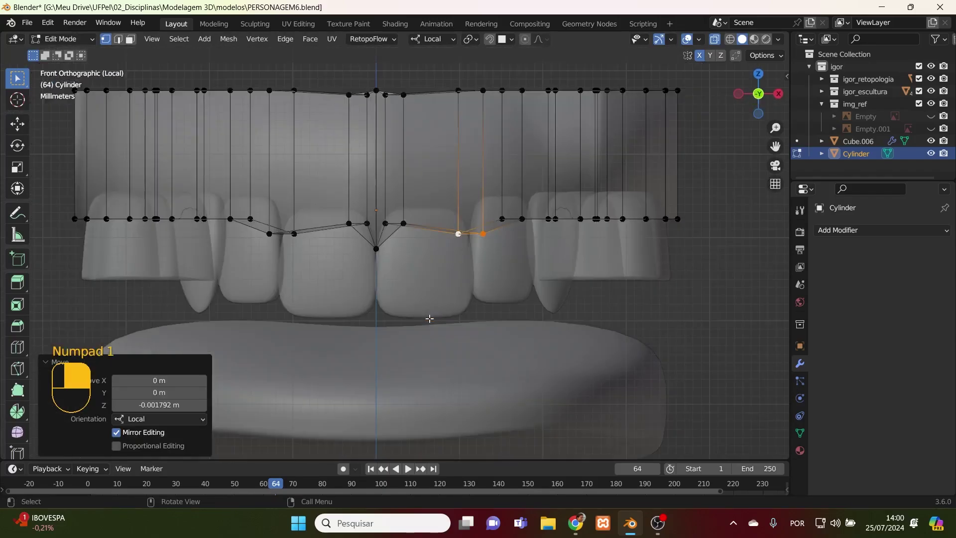
key(ctrl+r)
click(425, 232)
right_click(348, 251)
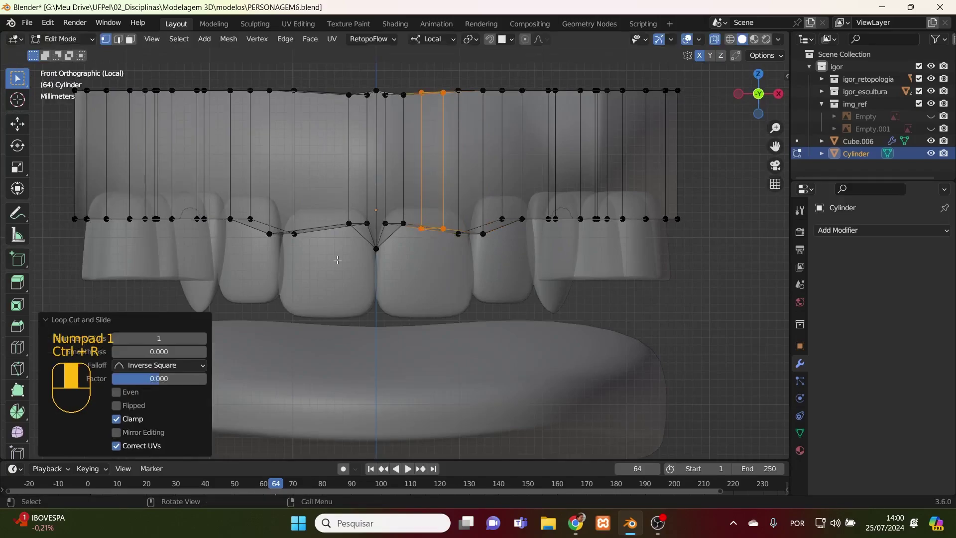
key(ctrl+r)
click(316, 238)
right_click(317, 238)
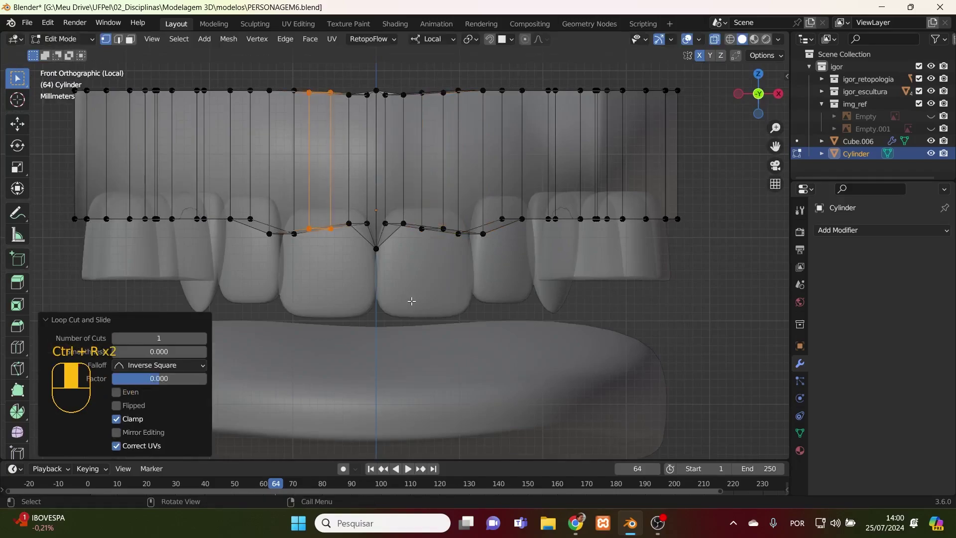
- In top view, move the new loop's outer vertex about 0.4 mm forward and the outer midline vertex about 1.4 mm back
key(KP_7)
scroll(473, 307, down, 3)
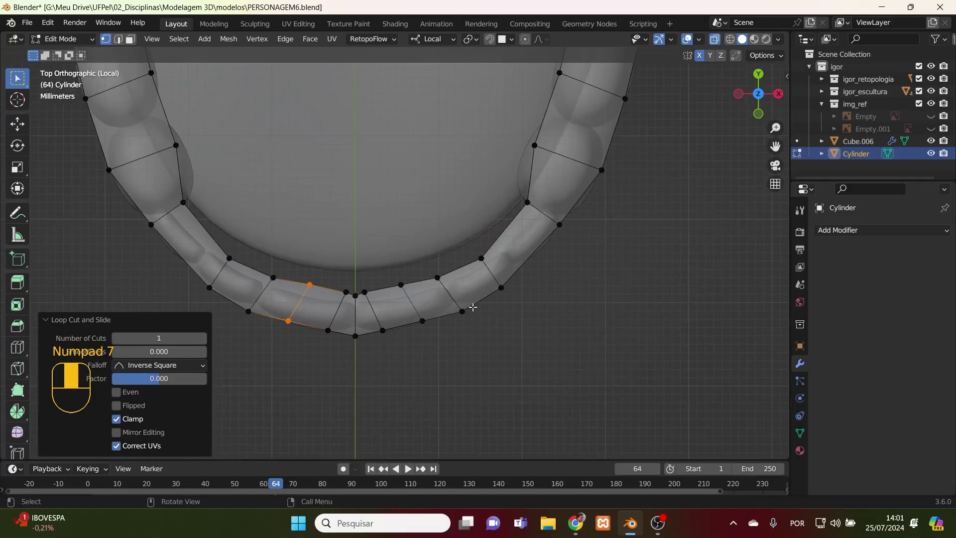
drag(438, 352, 406, 305)
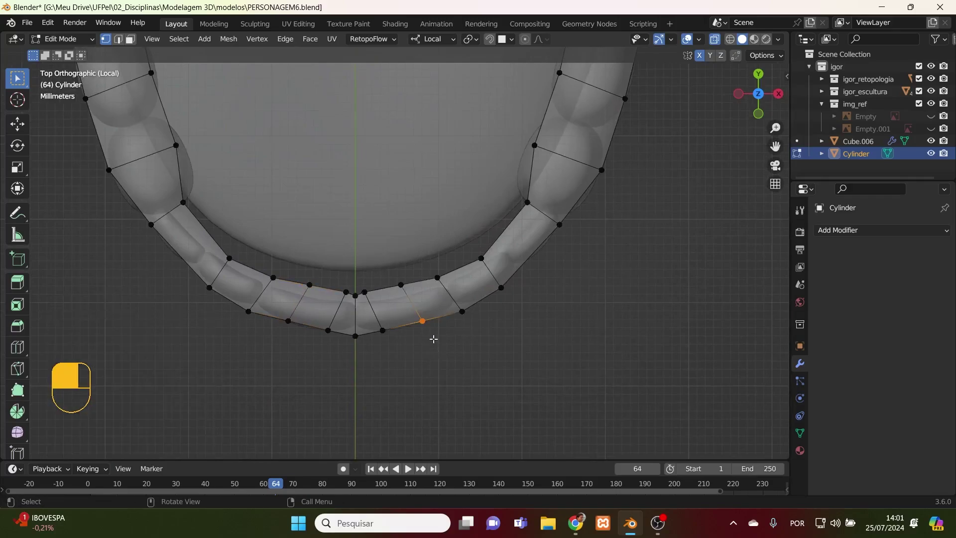
key(g)
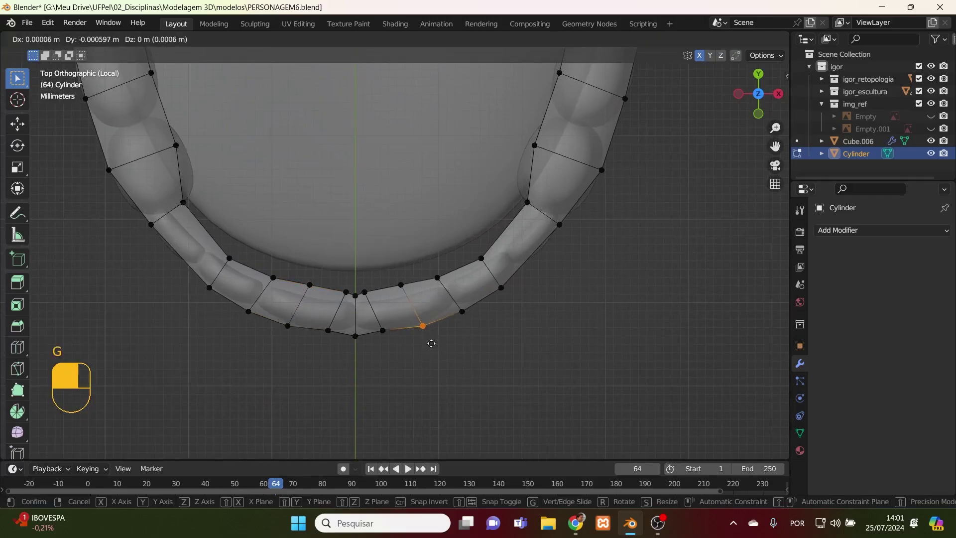
click(432, 342)
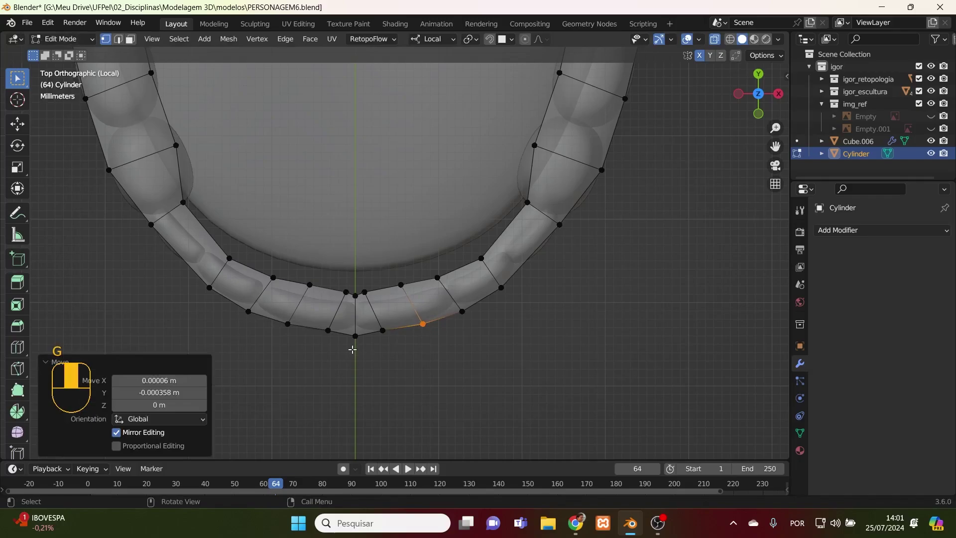
drag(357, 335, 353, 361)
key(g)
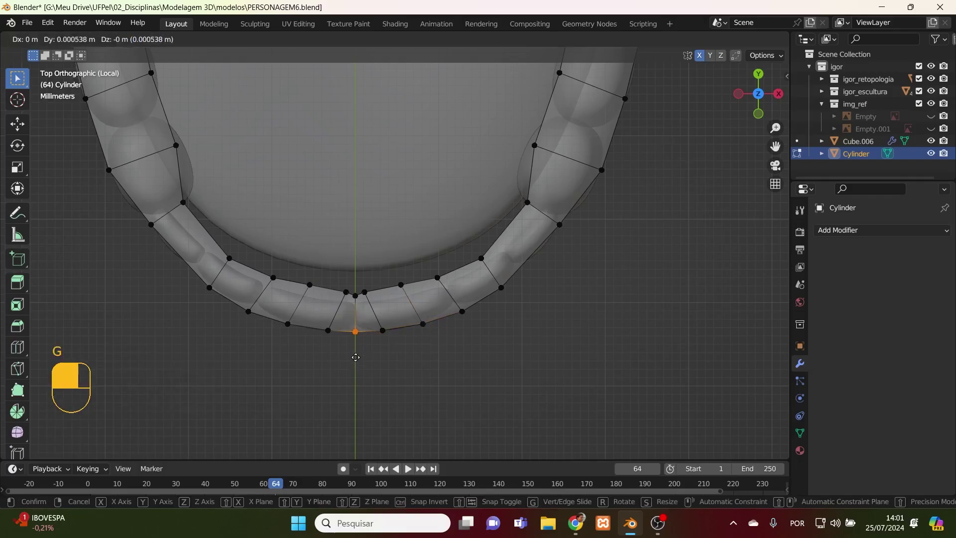
click(357, 351)
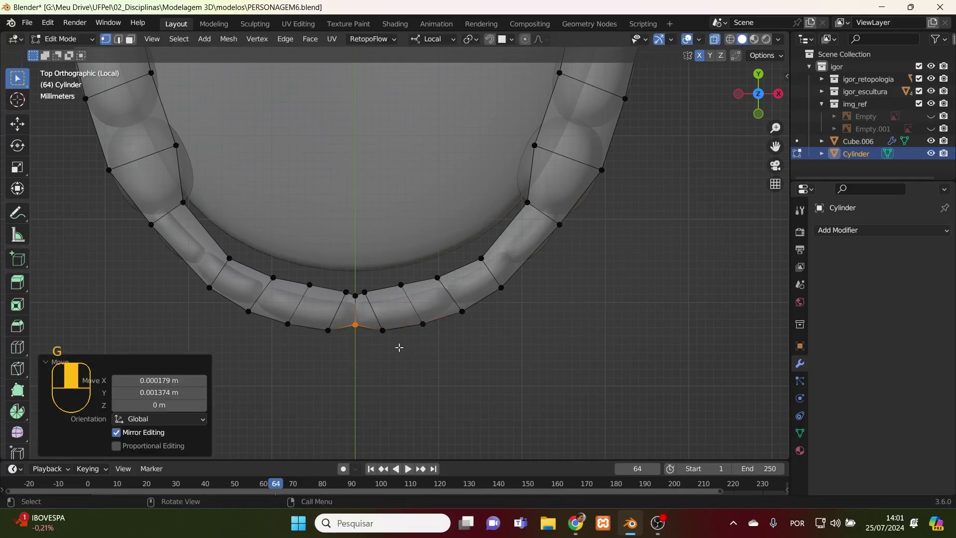
- Shift the three outer gum vertices beside the midline toward it by about 1.1, 1.0 and 0.7 mm, following the teeth
click(383, 330)
key(g)
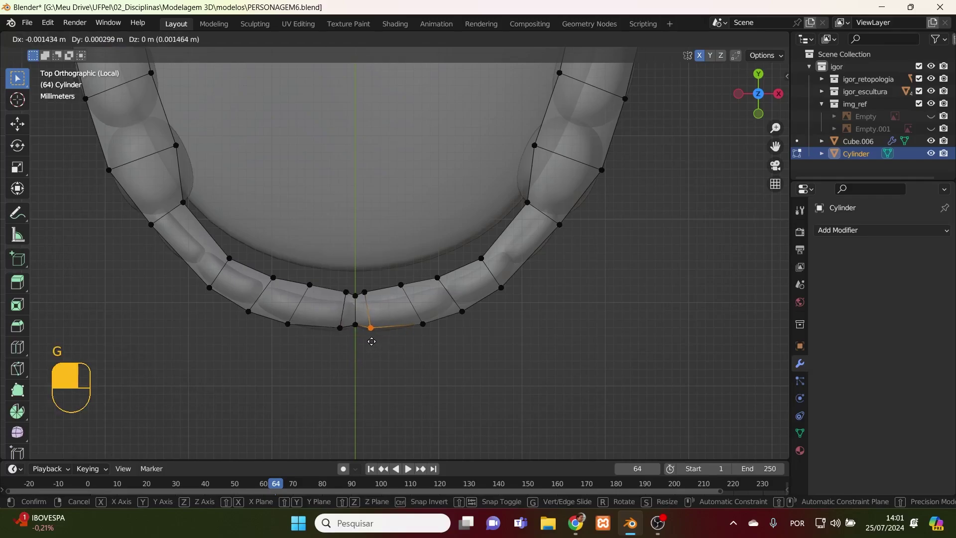
click(373, 341)
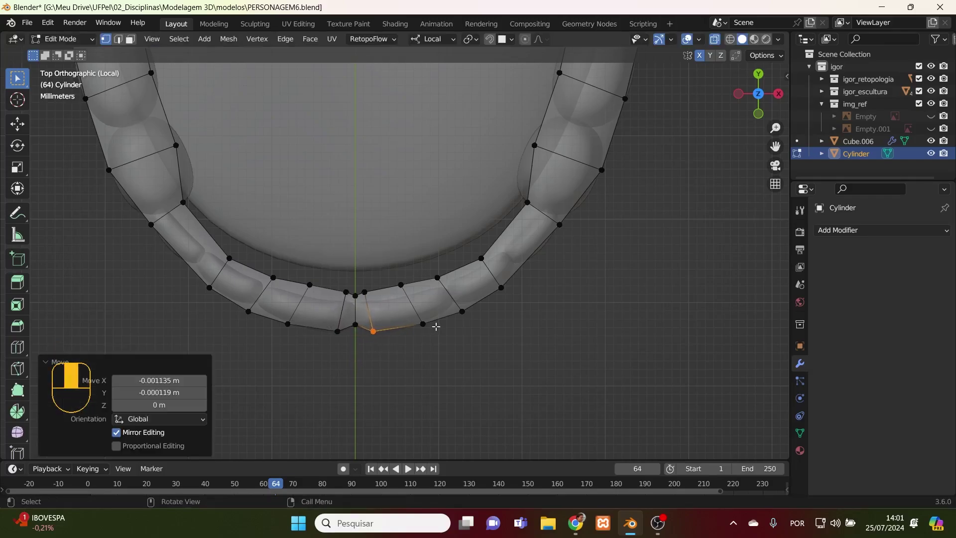
click(422, 324)
key(g)
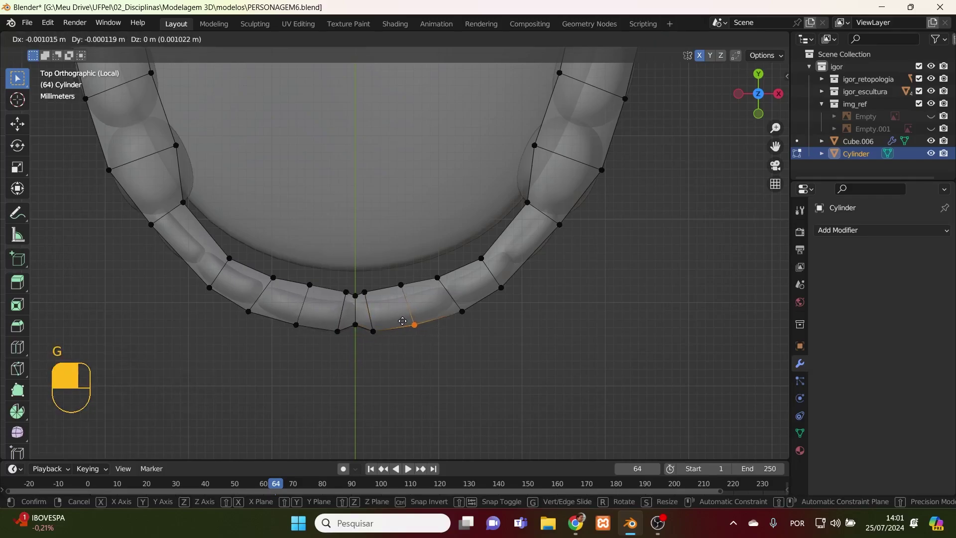
click(403, 321)
drag(489, 333, 451, 298)
key(g)
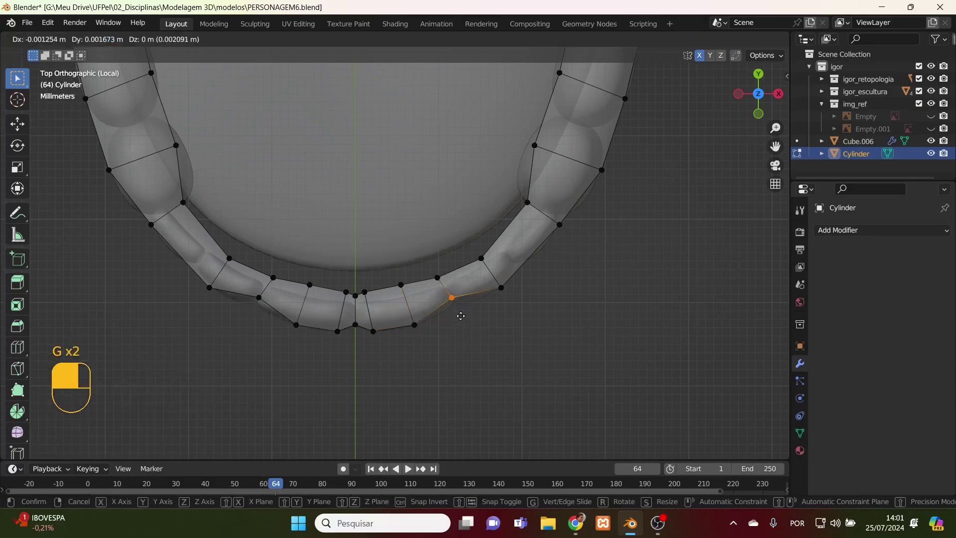
click(465, 324)
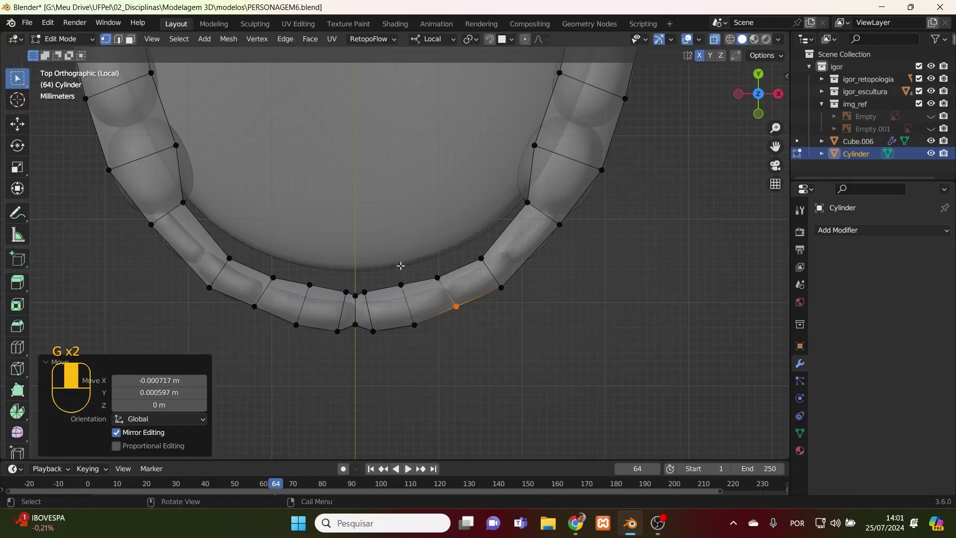
- Pull the front tooth loop's inner vertex toward the teeth and move the three inner midline vertices about 1.1 mm forward along Y
drag(394, 265, 344, 298)
key(g)
click(400, 305)
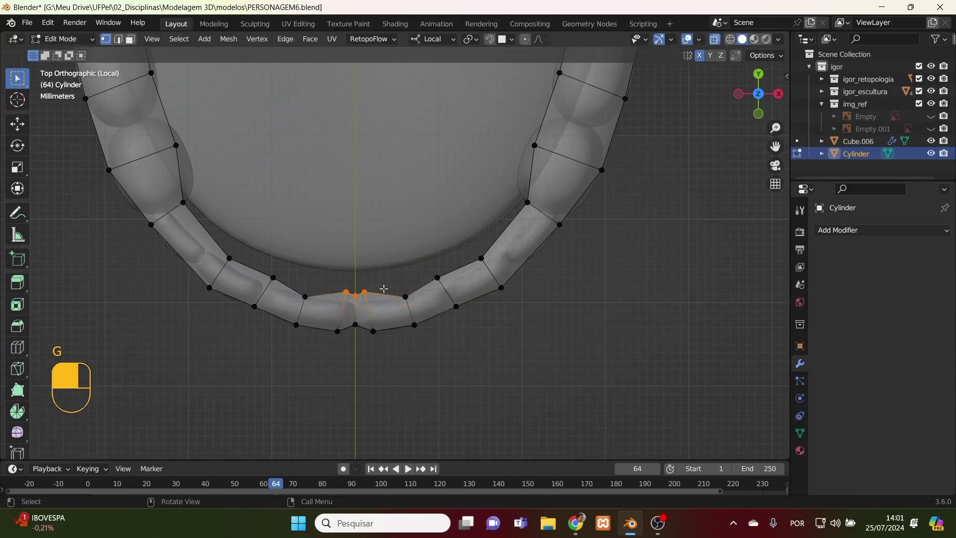
key(g)
key(y)
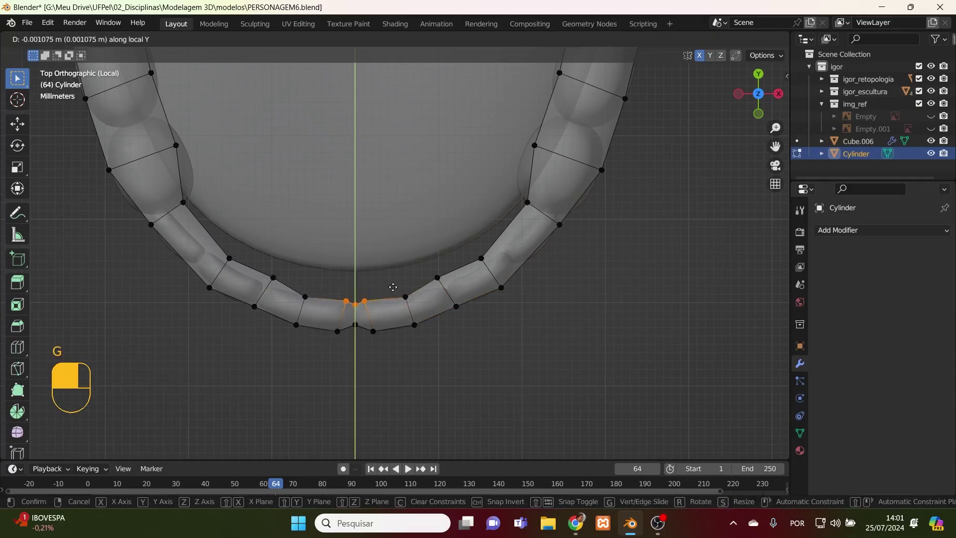
click(394, 287)
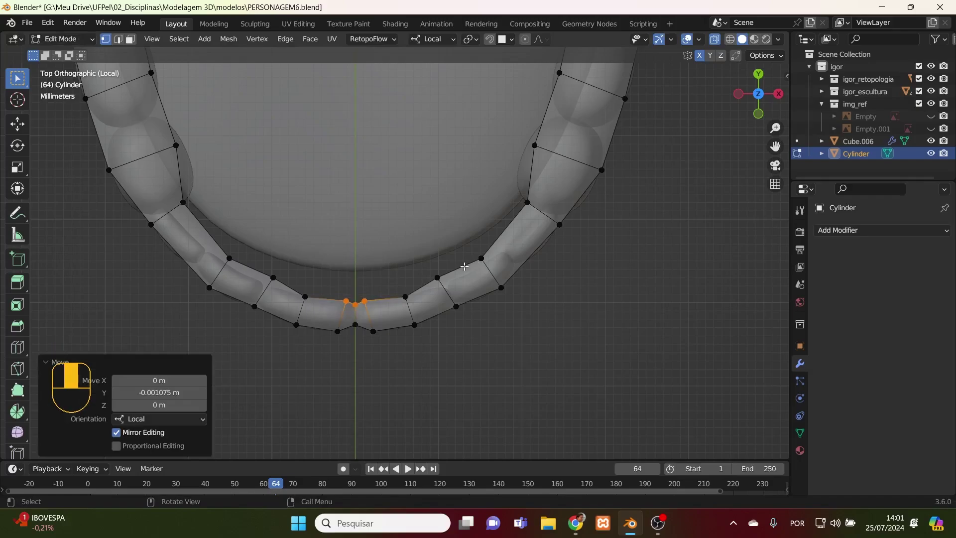
- Move the inner gum vertex between the front tooth and lateral incisor about 1 mm away from the midline and 1 mm forward
click(427, 284)
key(g)
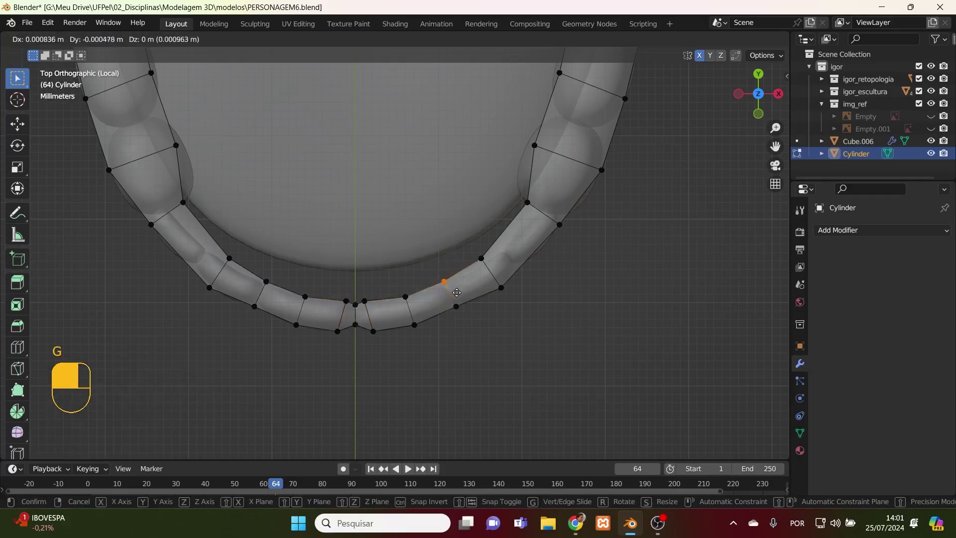
click(457, 295)
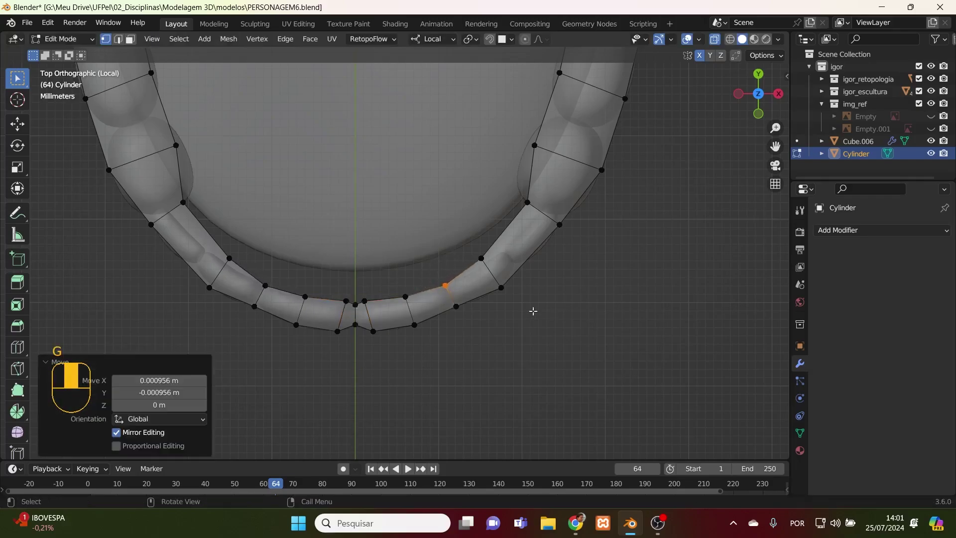
- Move the gum's vertex pair beyond the lateral incisor about 1.4 mm toward the midline, and its inner vertex about 1.4 mm forward
drag(533, 310, 474, 254)
key(g)
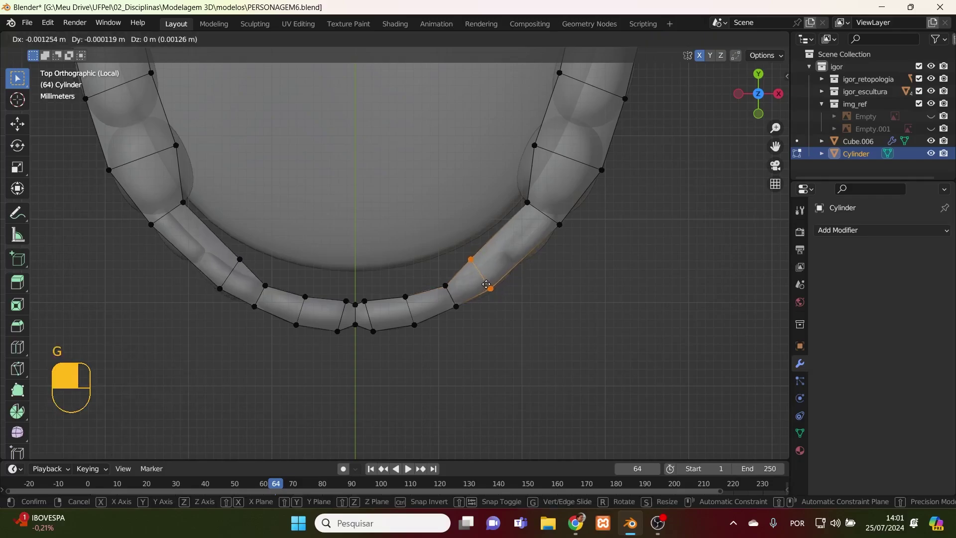
click(487, 285)
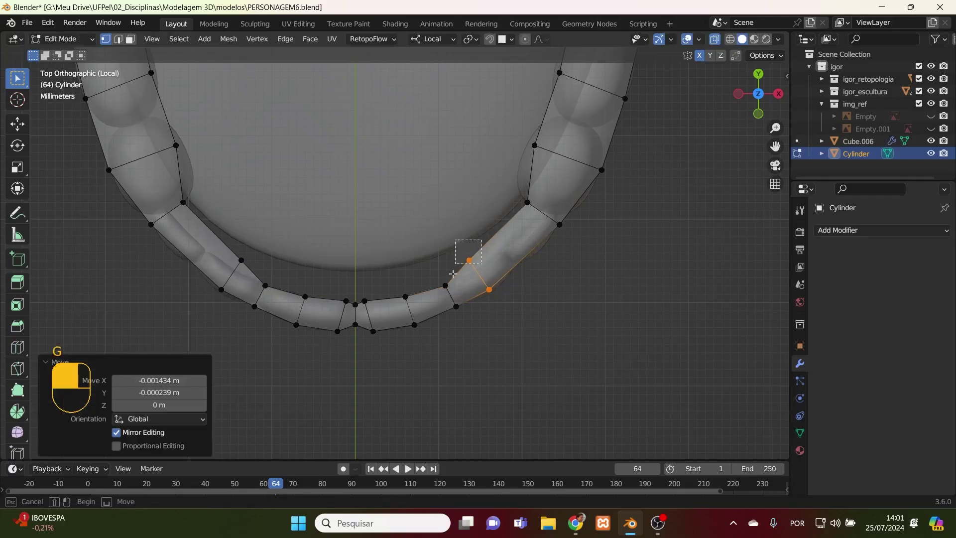
drag(452, 273, 453, 273)
key(g)
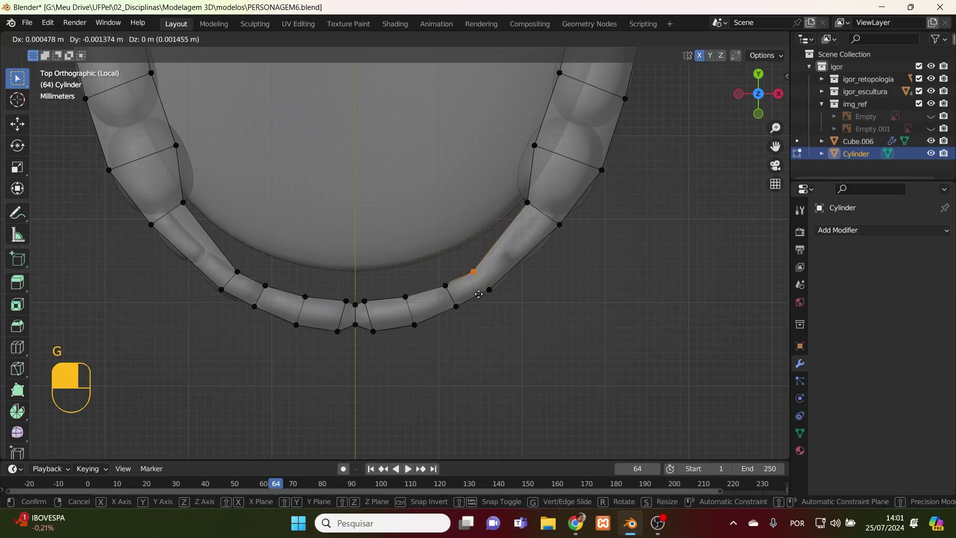
click(479, 295)
- Add a loop cut across the long gum segment at the canine on the +X side, slid to a factor of about -0.18
key(ctrl+r)
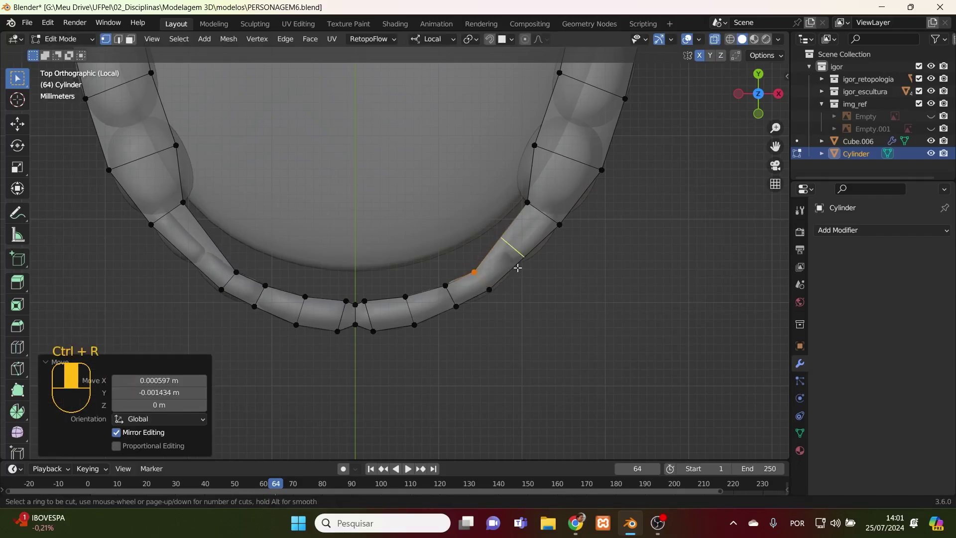
click(518, 268)
click(510, 274)
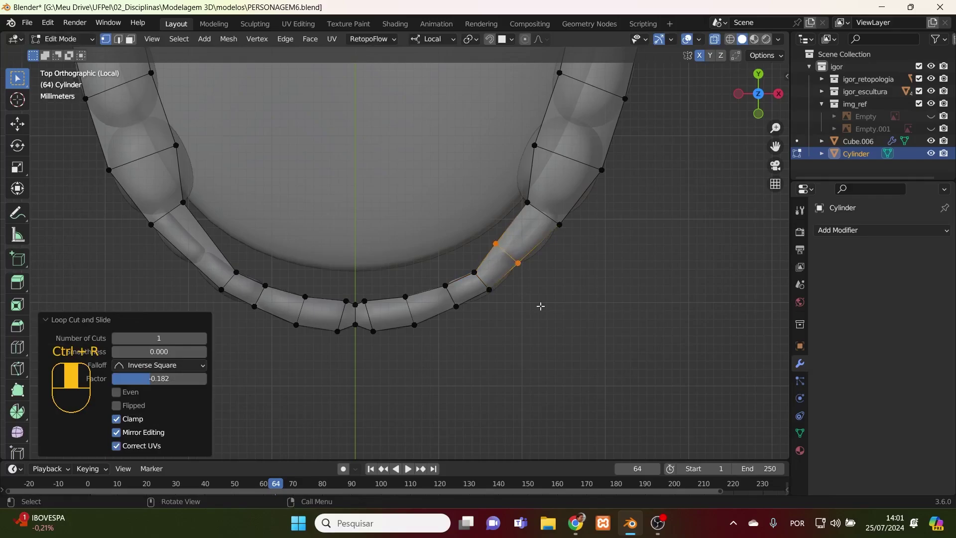
- Move the canine loop's inner vertex about 0.8 mm outward in X and 0.7 mm forward, and nudge its outer vertex about 0.06 mm
click(496, 245)
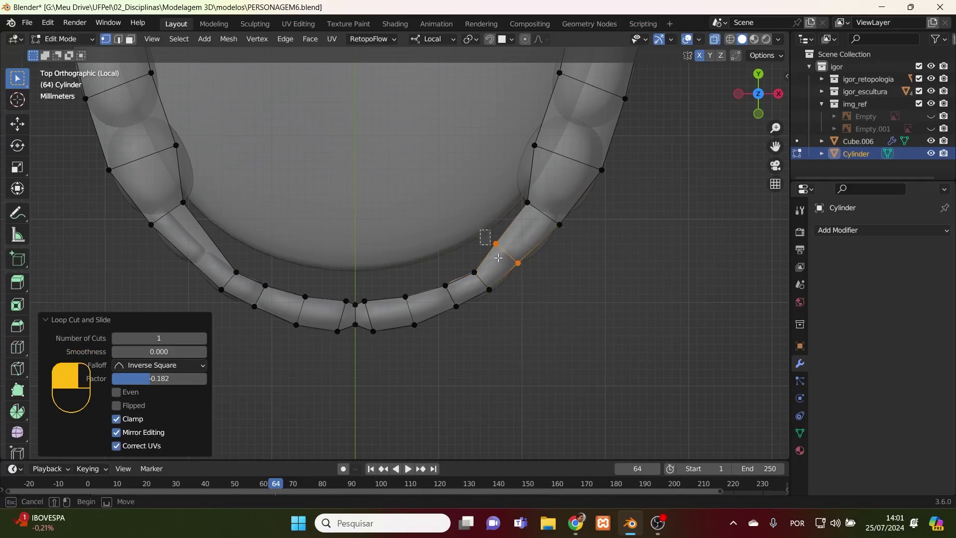
key(g)
click(509, 268)
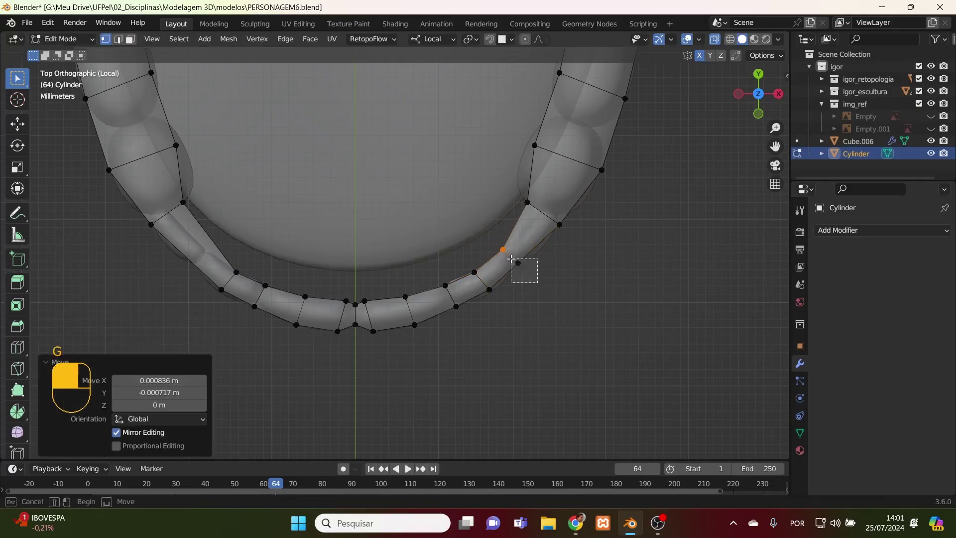
key(g)
click(524, 276)
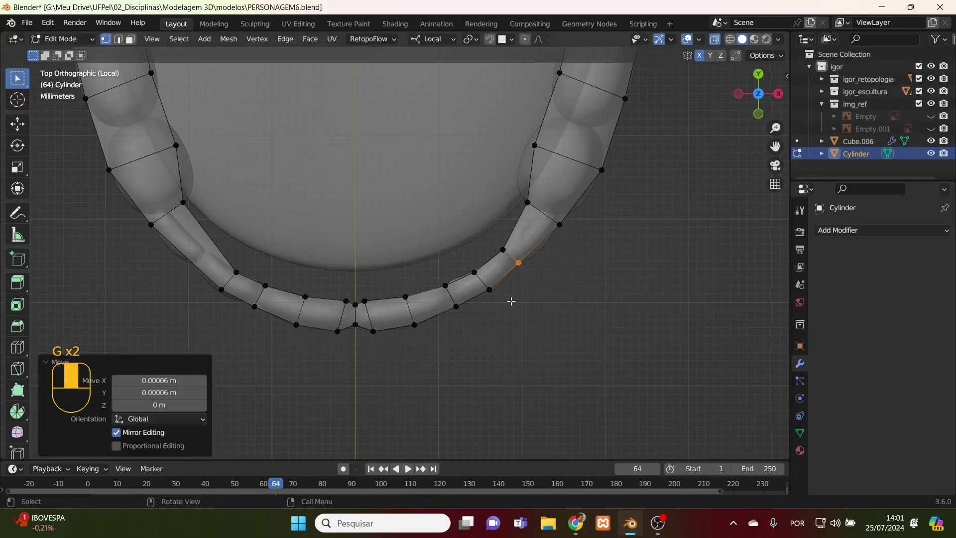
- Nudge the outer vertex beside the lateral incisor about 0.1 mm forward and the front tooth loop's outer vertex about 0.2 mm forward
key(g)
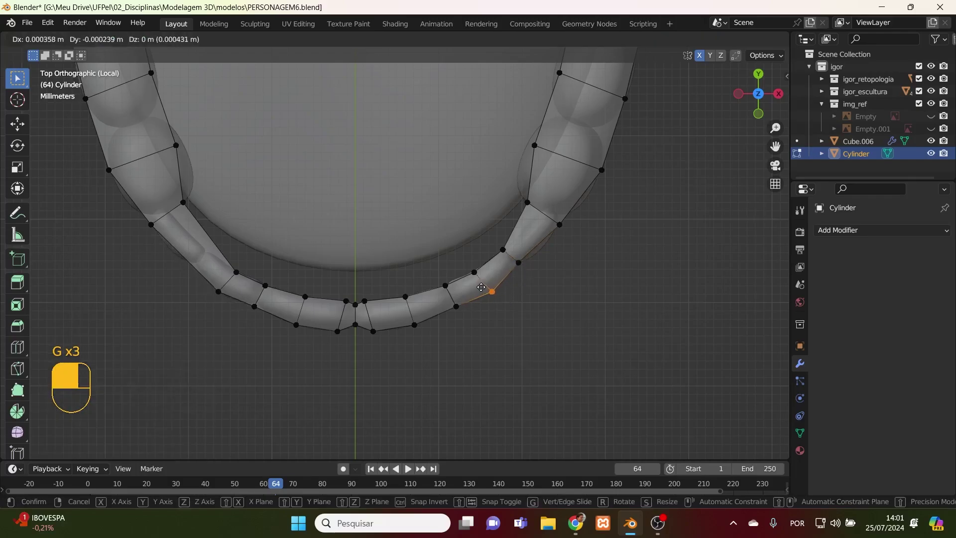
click(479, 286)
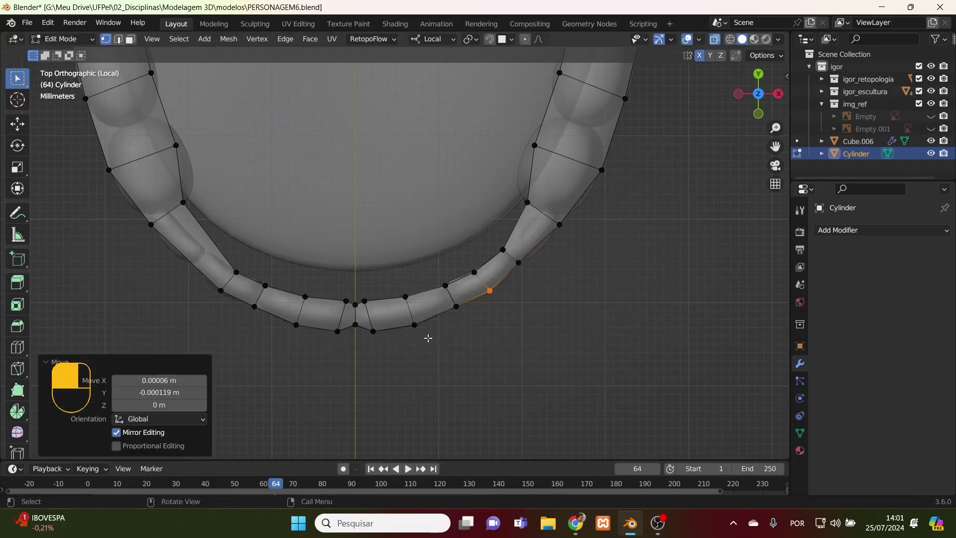
click(414, 325)
key(g)
click(411, 324)
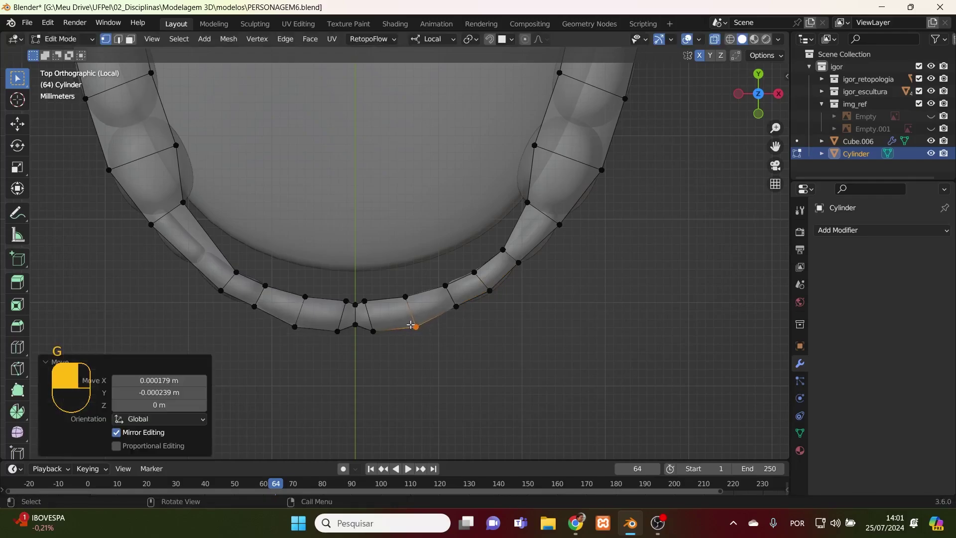
- Raise the gum's lower vertex pair above the middle of the central incisor about 1.8 mm along local Z
key(KP_1)
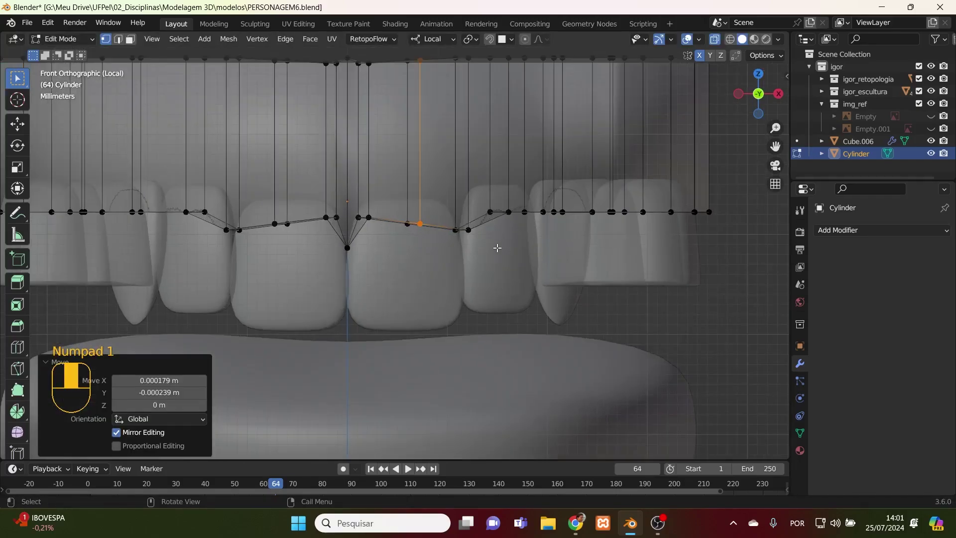
shift+click(419, 253)
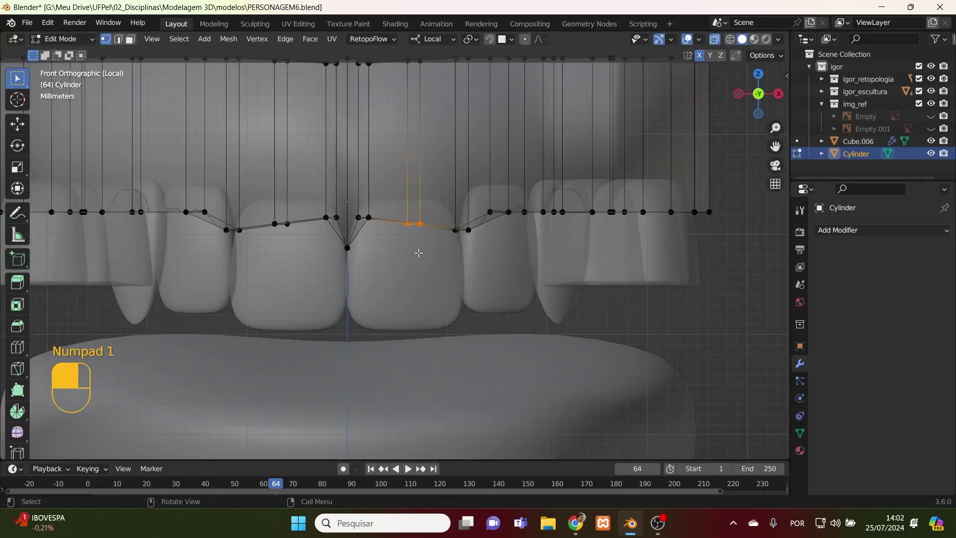
key(alt+z)
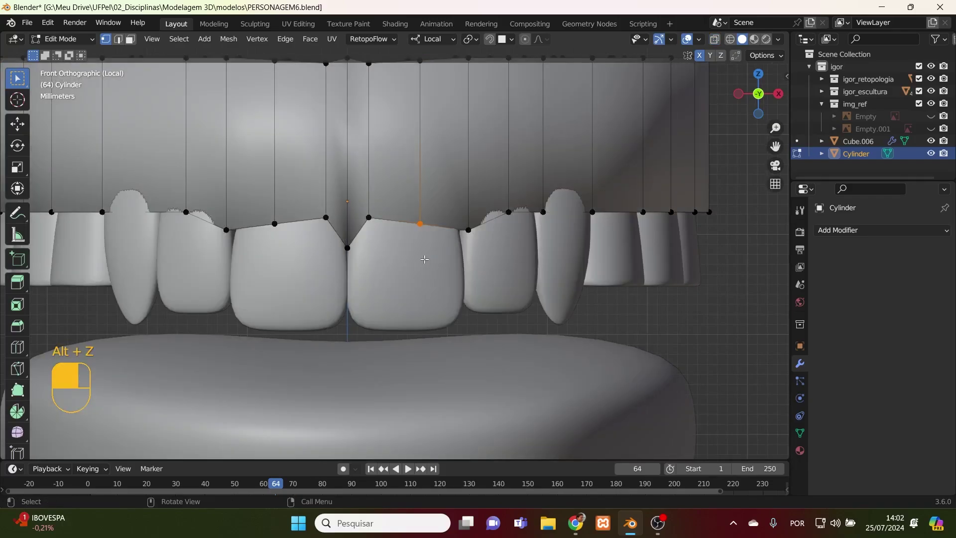
key(g)
key(z)
key(z)
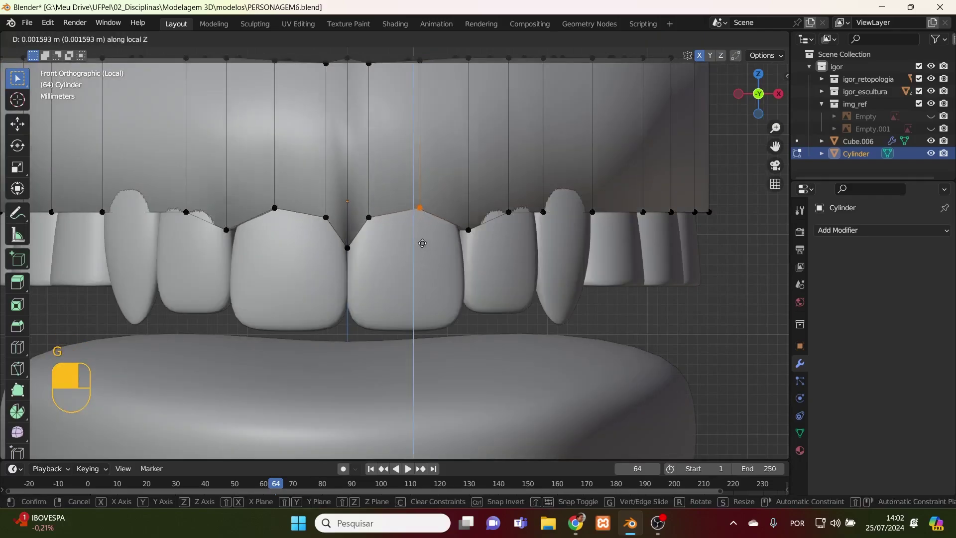
click(427, 242)
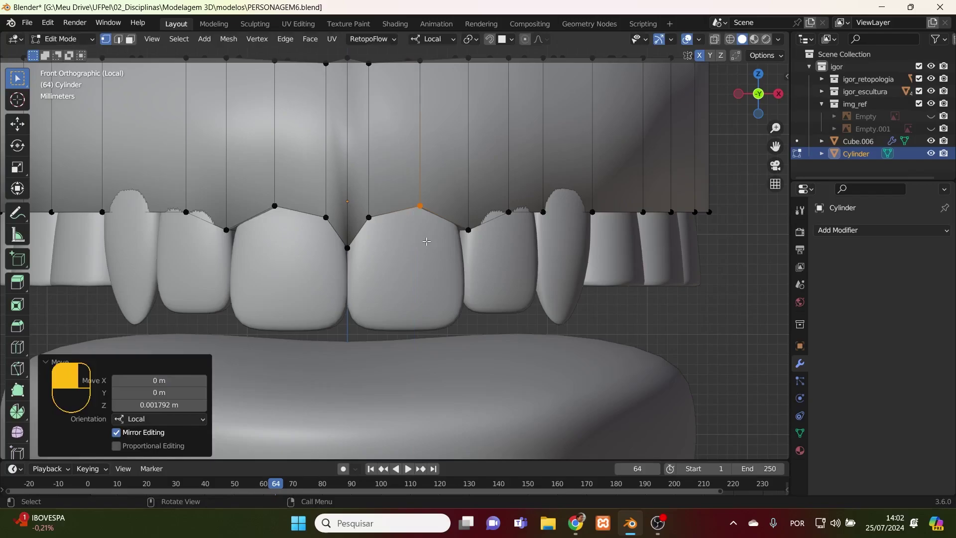
- Lower the gum's vertex pair between the central and lateral incisors about 1.4 mm along local Z
click(468, 231)
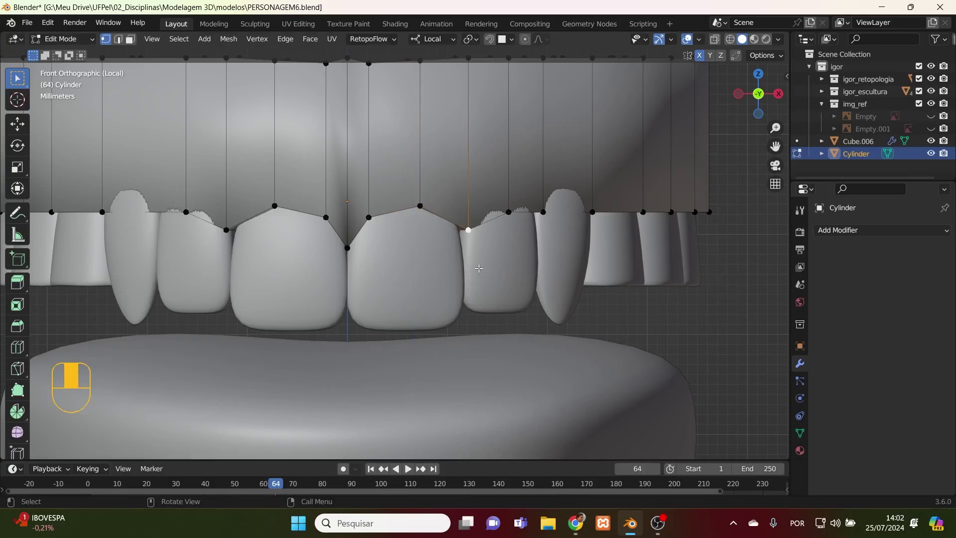
key(alt+z)
middle_drag(491, 268, 445, 260)
click(427, 227)
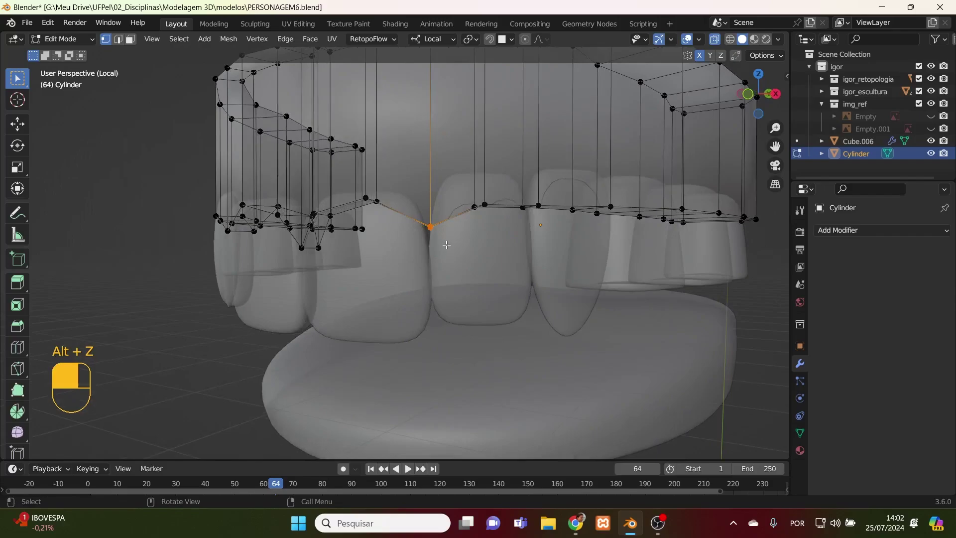
key(g)
key(z)
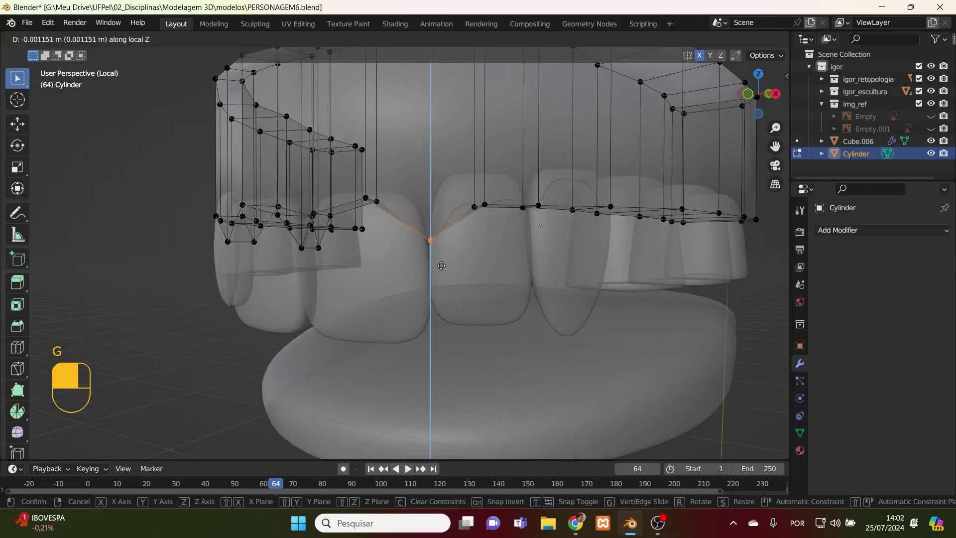
click(434, 267)
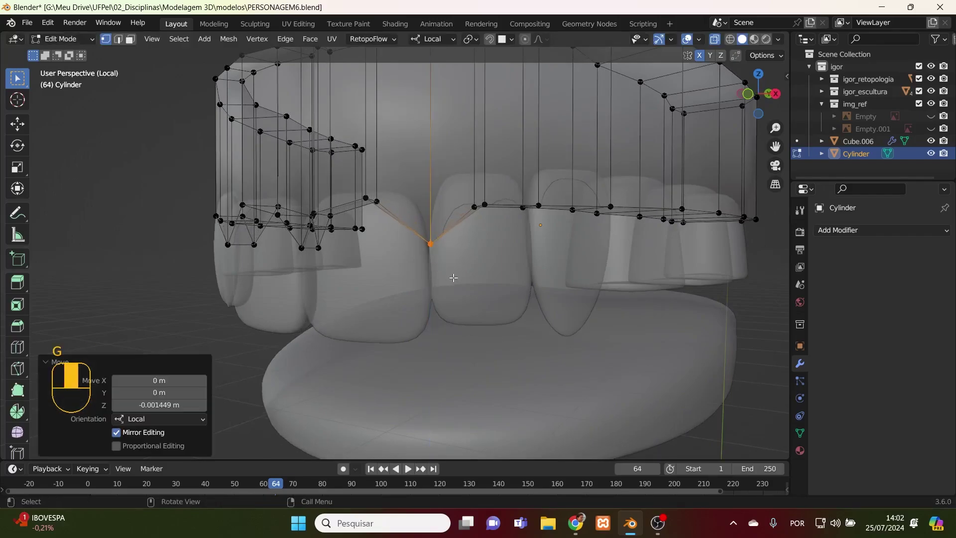
- Move the lower outer vertex between the central and lateral incisors about 0.4 mm toward the midline and 0.7 mm back
scroll(457, 271, up, 2)
middle_drag(457, 270, 500, 338)
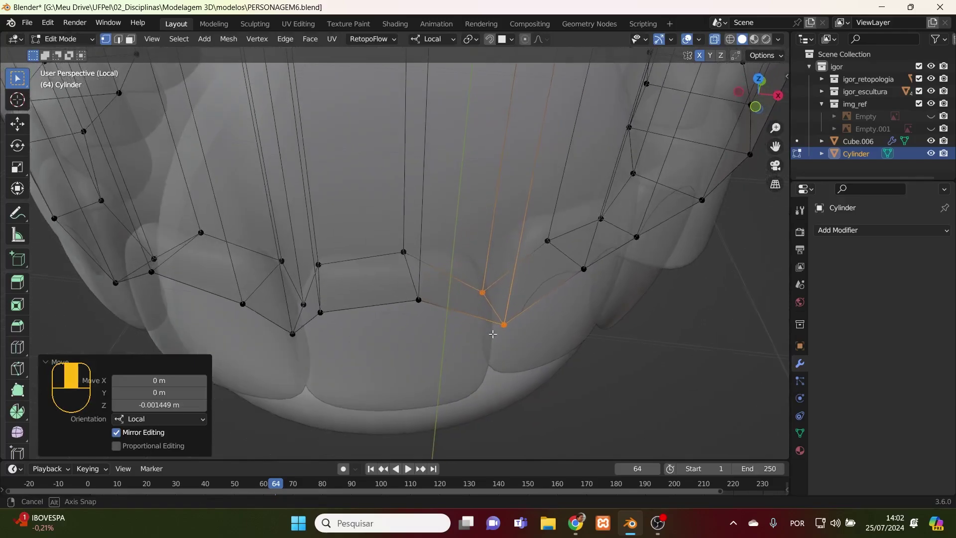
click(505, 326)
key(KP_7)
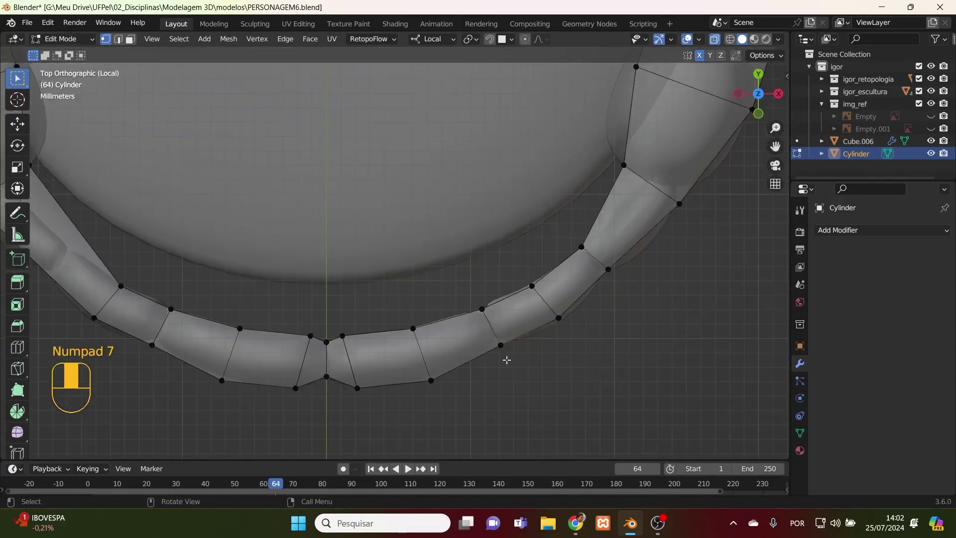
key(g)
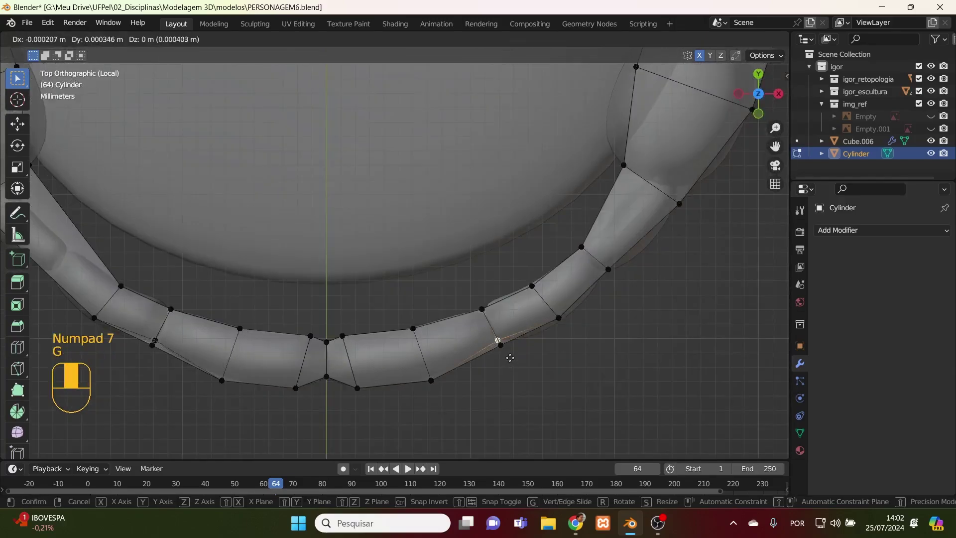
click(507, 356)
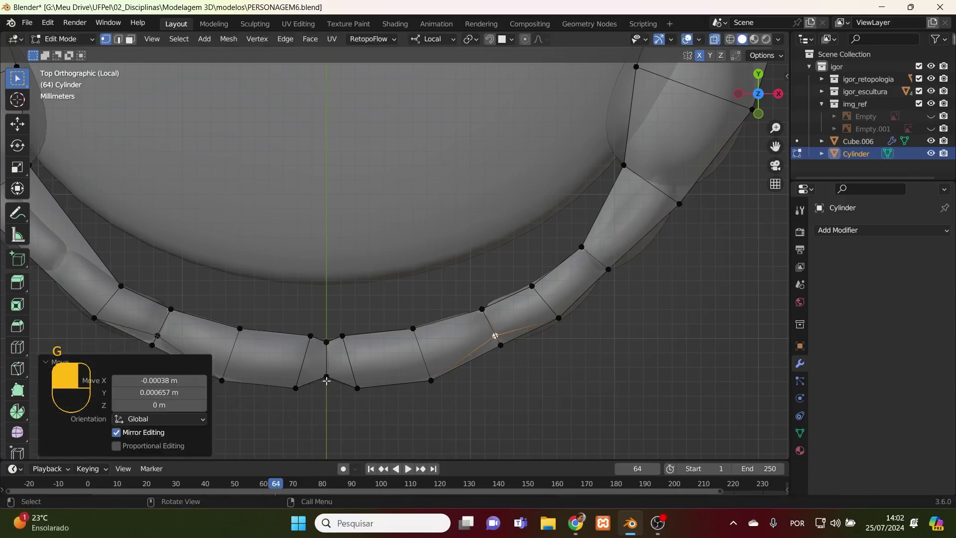
- Move the gum's lower outer vertex on the midline about 0.4 mm forward
click(329, 392)
key(g)
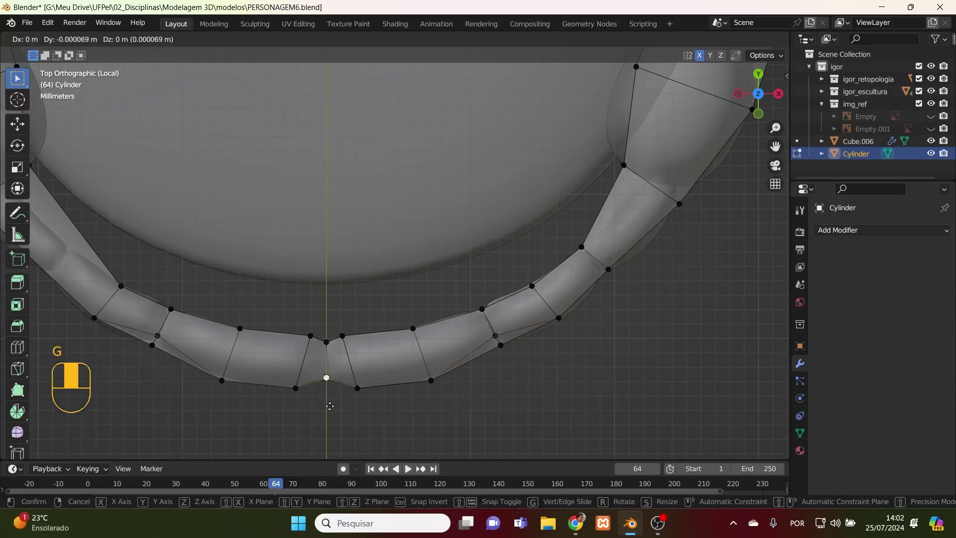
click(331, 406)
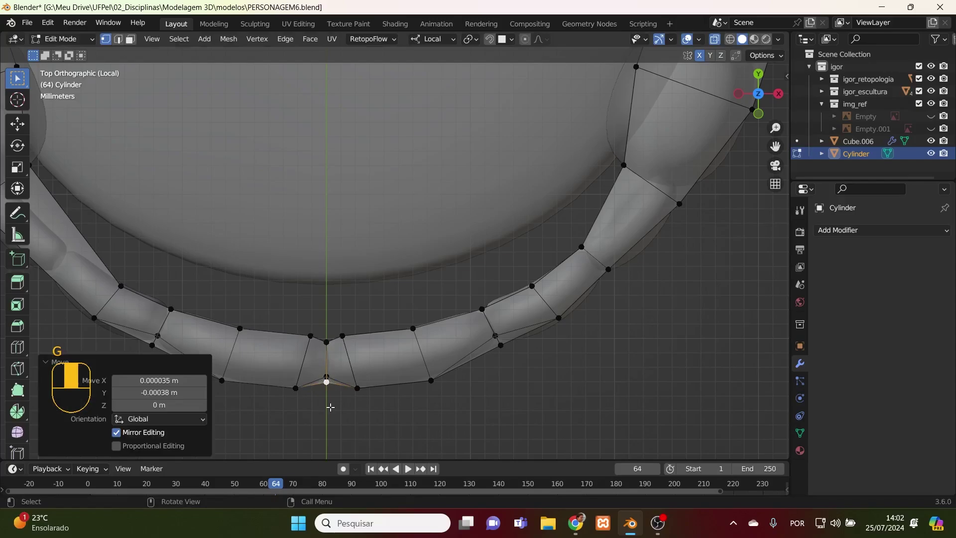
- Add a centred loop cut across the gum's outer half of the central incisor and move its outer vertices about 0.5 mm outward in X and 0.2 mm back
key(ctrl+r)
click(468, 362)
right_click(473, 363)
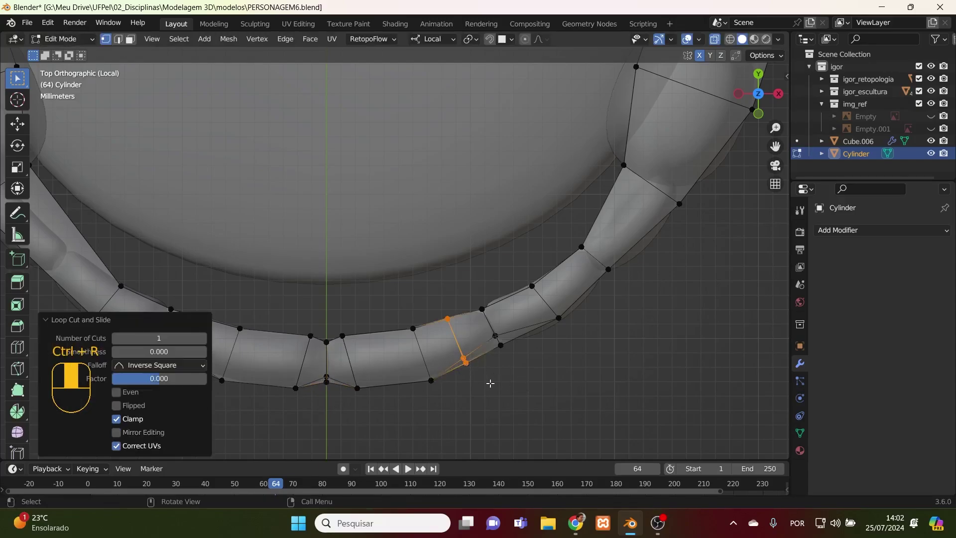
click(473, 376)
key(g)
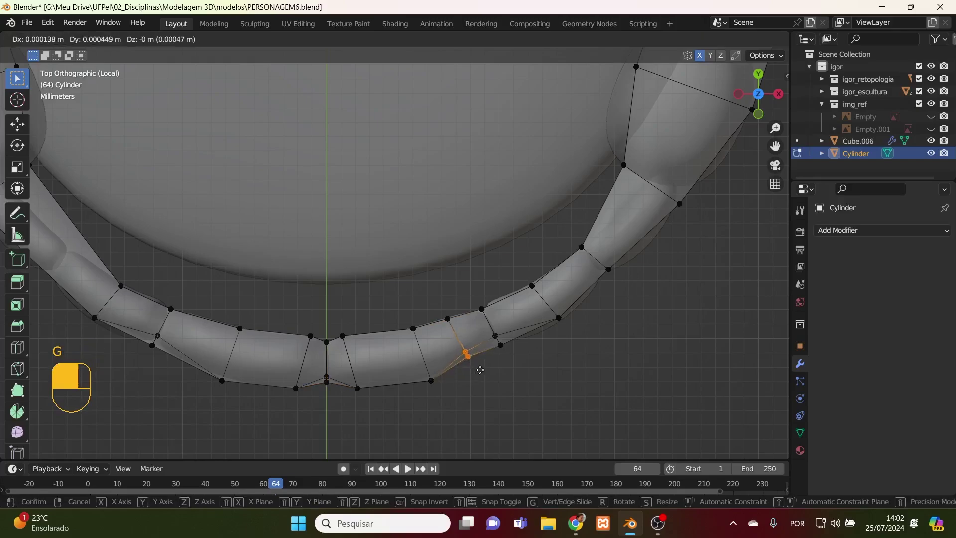
click(485, 373)
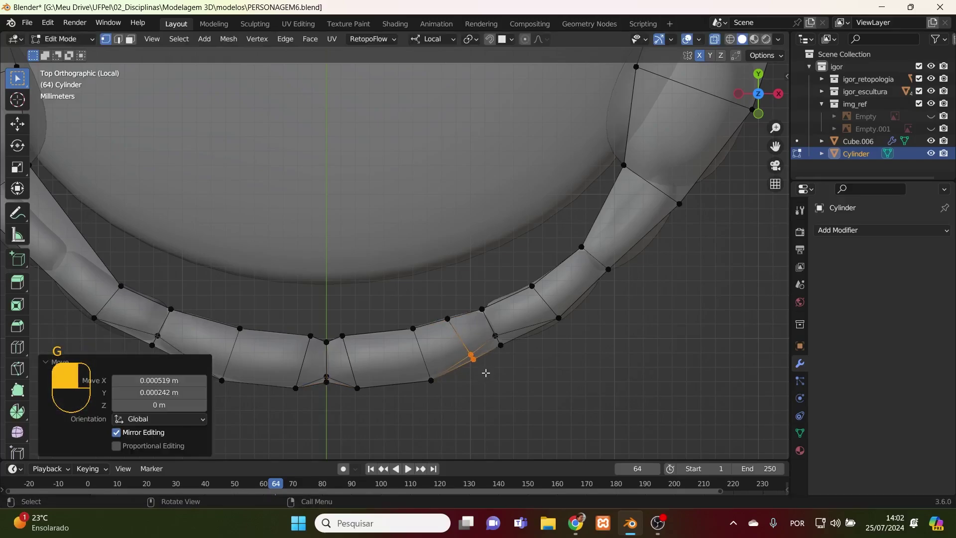
- Add a centred loop cut at the inner half of the lateral incisor and move its outer vertices about 0.35 mm toward the midline and 0.3 mm forward
key(ctrl+r)
click(530, 331)
right_click(529, 331)
click(528, 332)
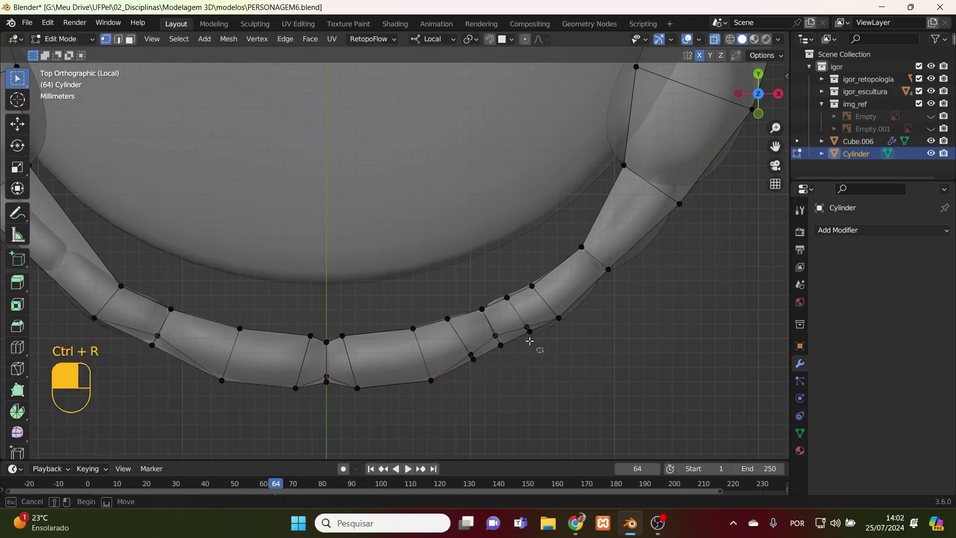
key(g)
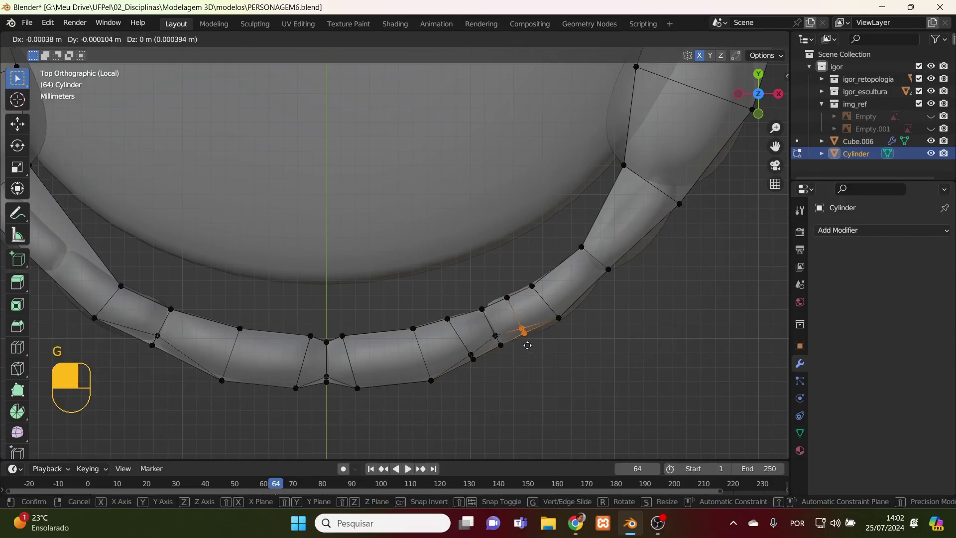
click(527, 346)
- Move the central incisor loop's lower vertex pair about 1.1 mm up, 0.4 mm outward in X and 0.2 mm back
middle_drag(527, 348, 547, 280)
key(KP_1)
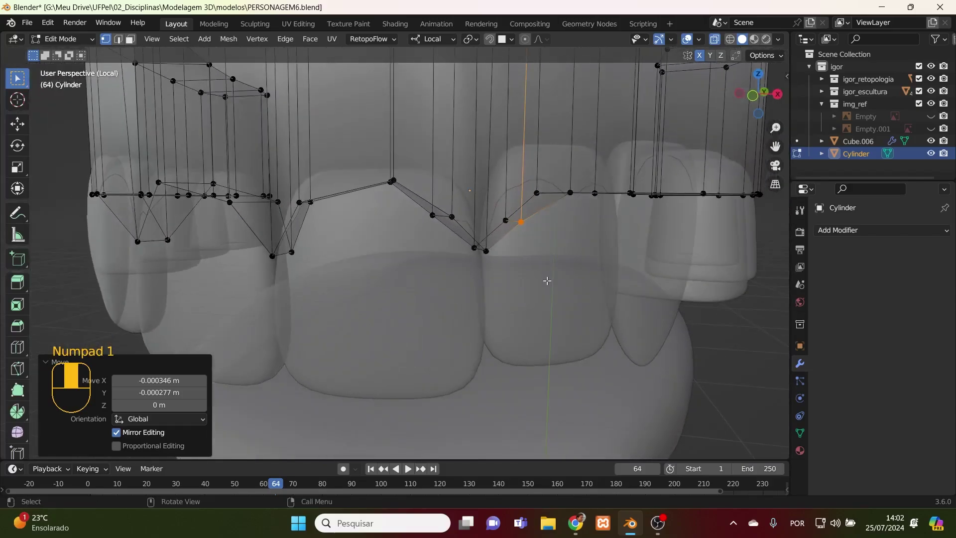
drag(461, 206, 426, 220)
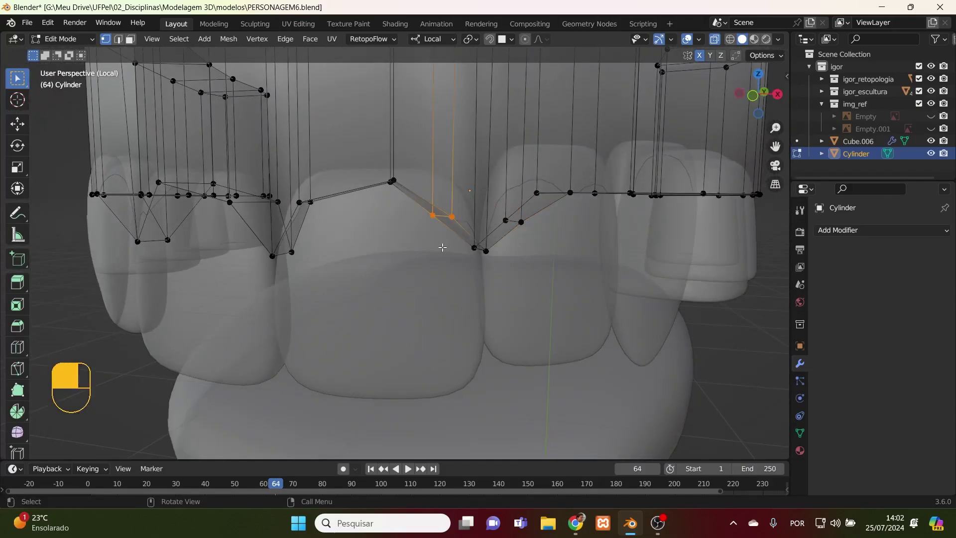
key(g)
click(450, 228)
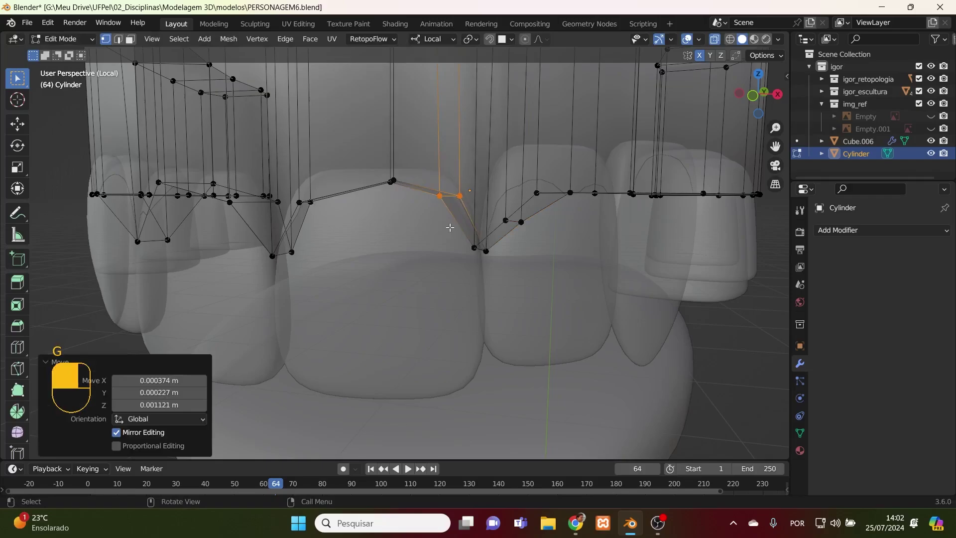
- Turn off X-ray and move the outer gum vertex above the middle of the central incisor toward the midline, back and up
key(alt+z)
middle_drag(511, 308, 387, 334)
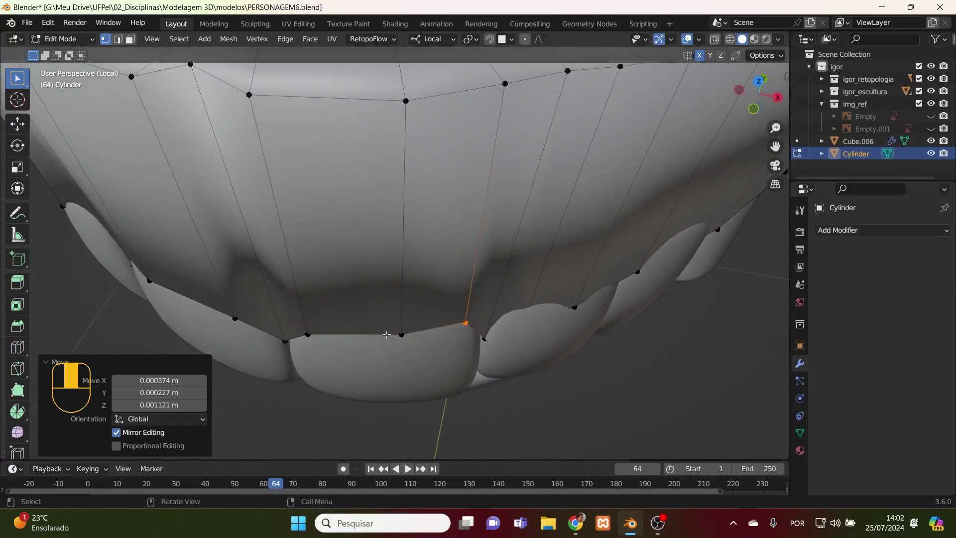
click(402, 336)
key(g)
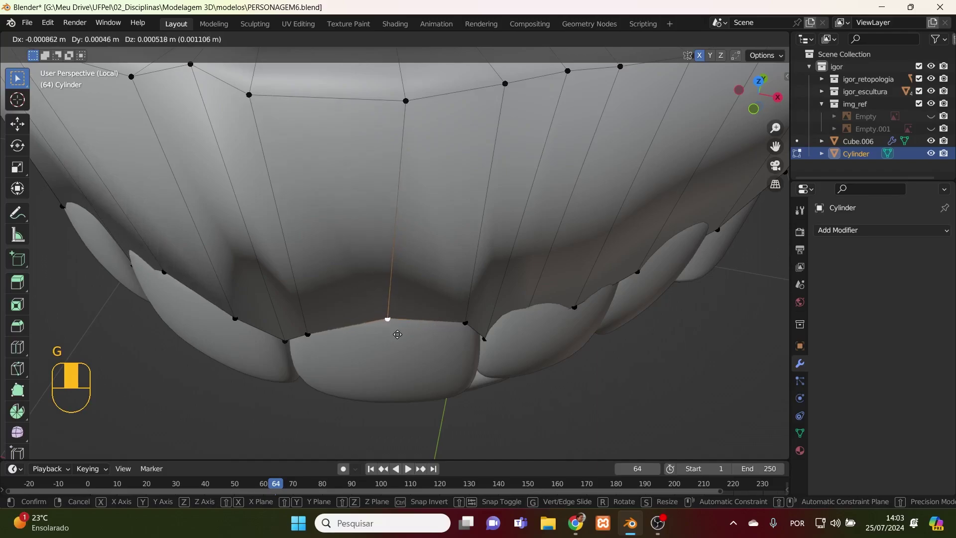
click(393, 331)
- Move the outer gum vertex beside the midline about 0.6 mm back and 0.3 mm down, and nudge its outer neighbour about 0.2 mm toward the midline
middle_drag(455, 364, 471, 177)
click(344, 107)
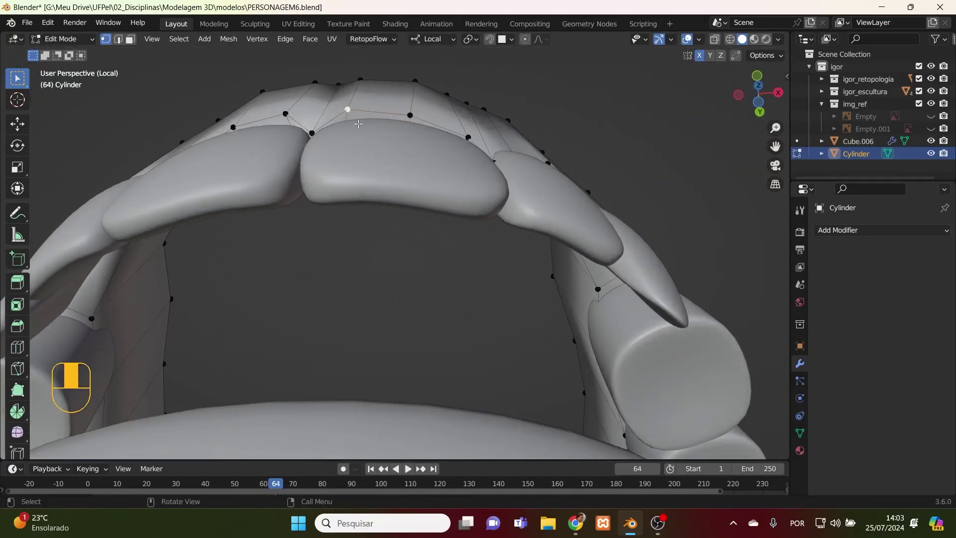
key(g)
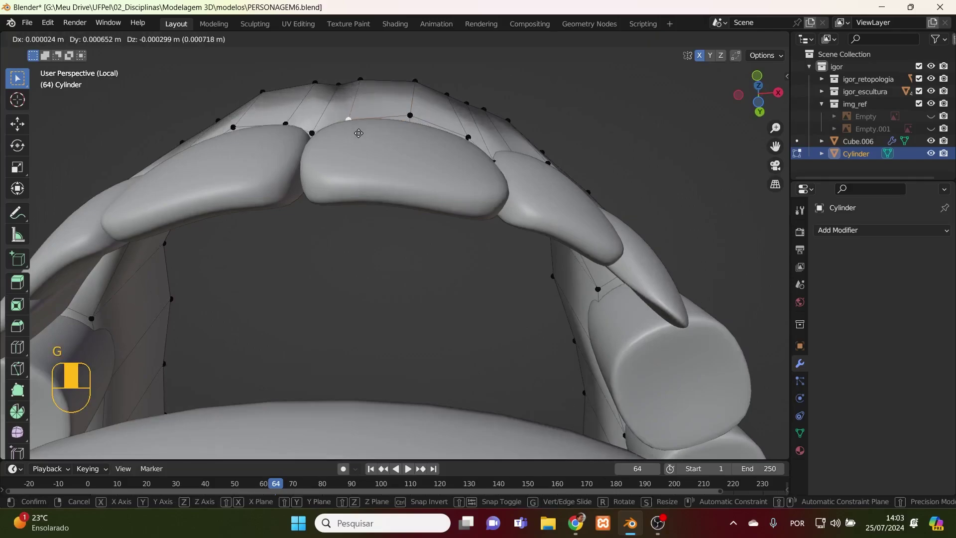
click(360, 131)
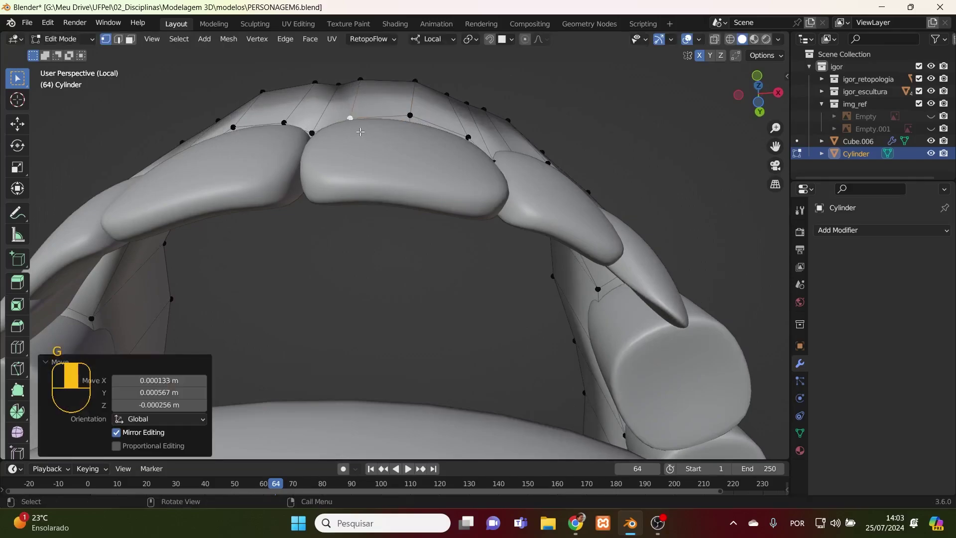
click(410, 116)
key(g)
click(410, 114)
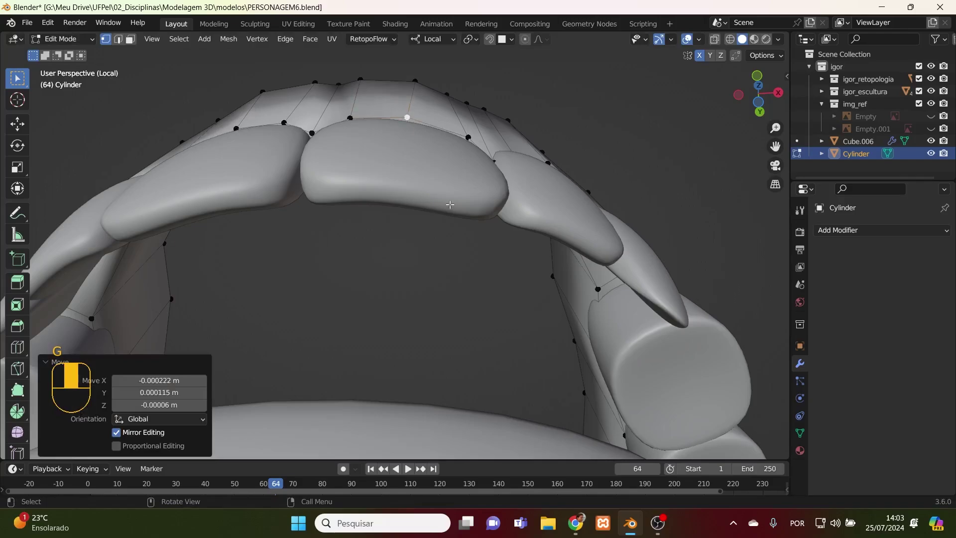
- Move the outer gum vertex between the lateral incisor and canine about 0.8 mm toward the midline, 0.4 mm forward and 0.3 mm down
middle_drag(410, 113, 552, 161)
scroll(552, 161, up, 3)
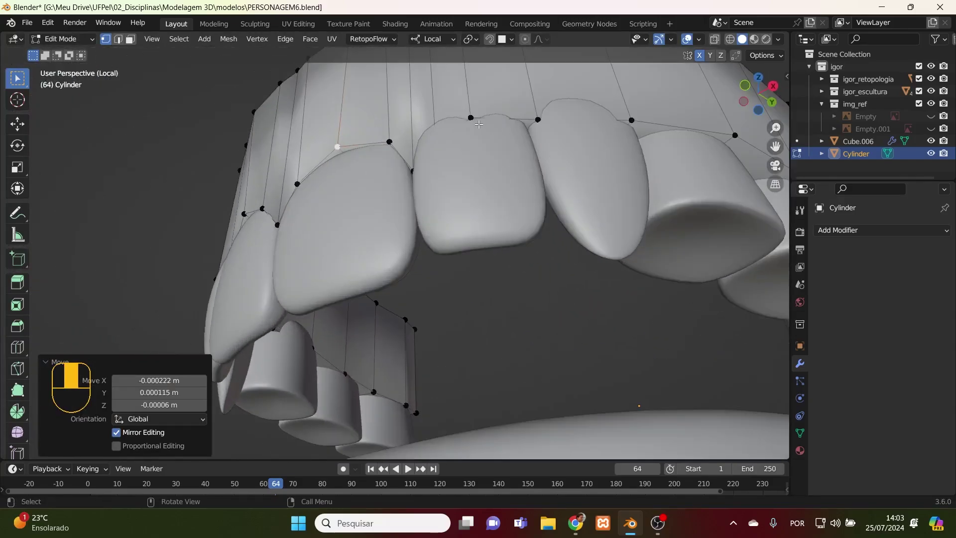
click(536, 123)
key(g)
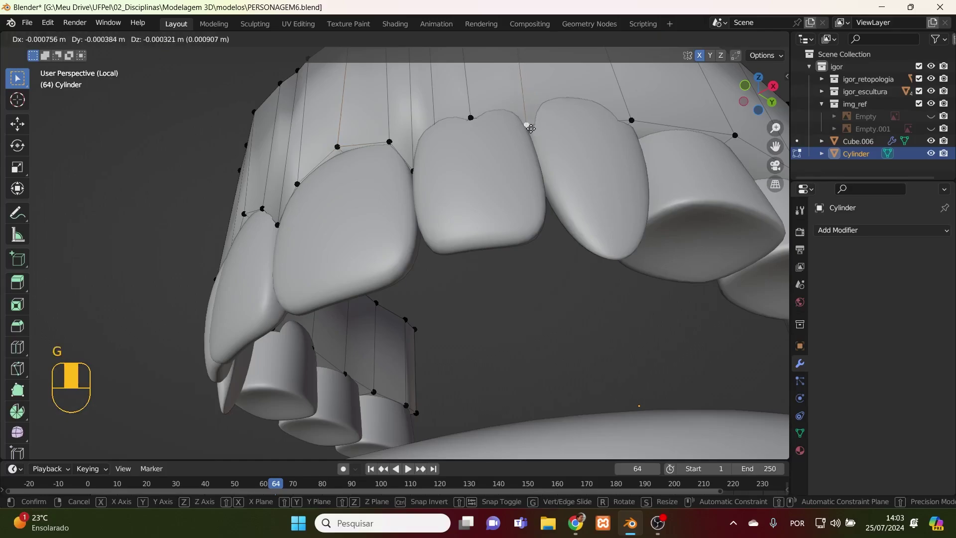
click(530, 128)
click(471, 119)
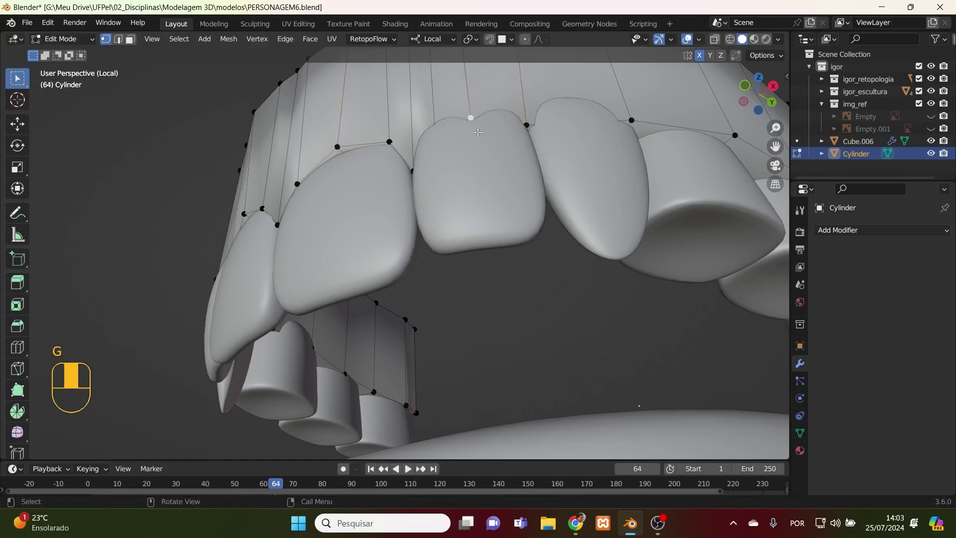
middle_drag(470, 122, 499, 210)
key(g)
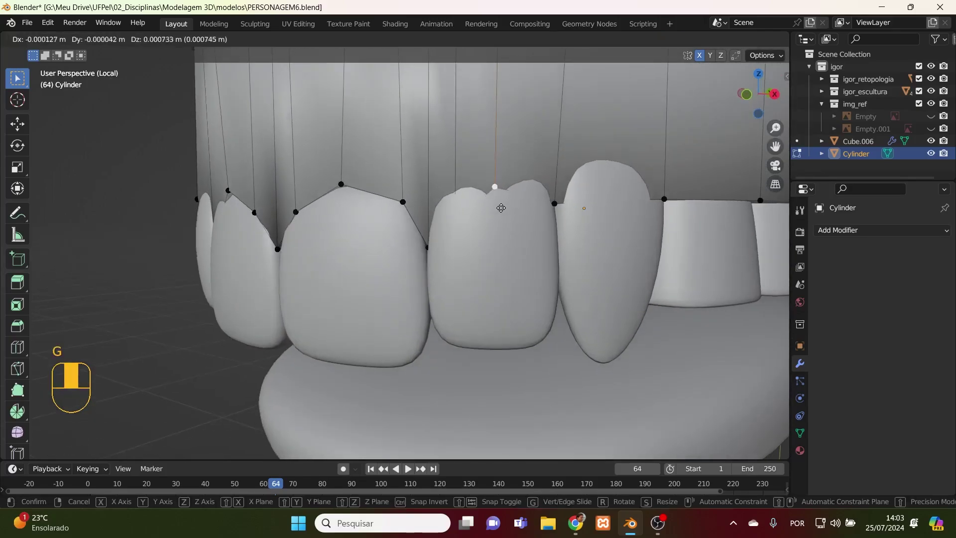
key(ctrl+z)
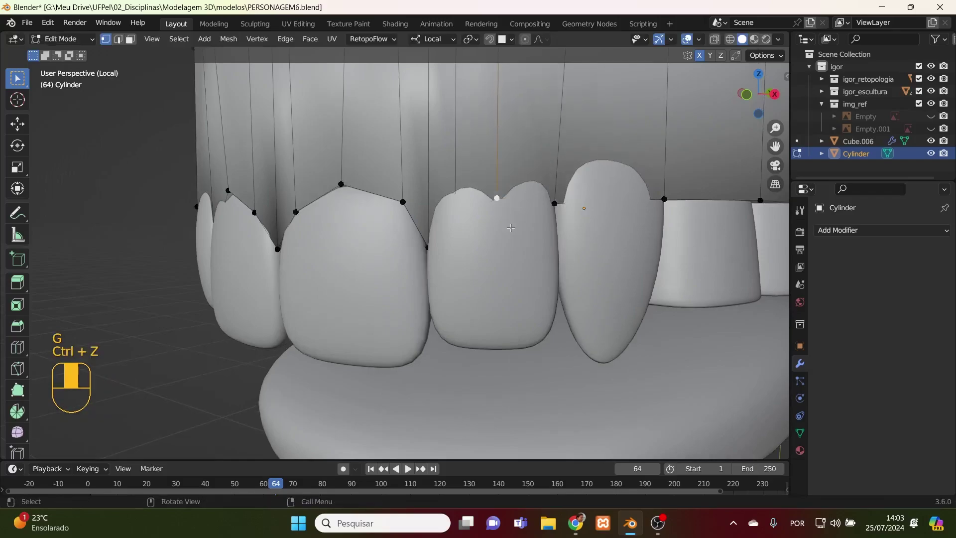
- In X-ray, raise the gum vertex pair at the lateral incisor's midline side about 1.8 mm and the tooth's middle pair about 1.2 mm
key(alt+z)
drag(459, 234, 467, 254)
key(g)
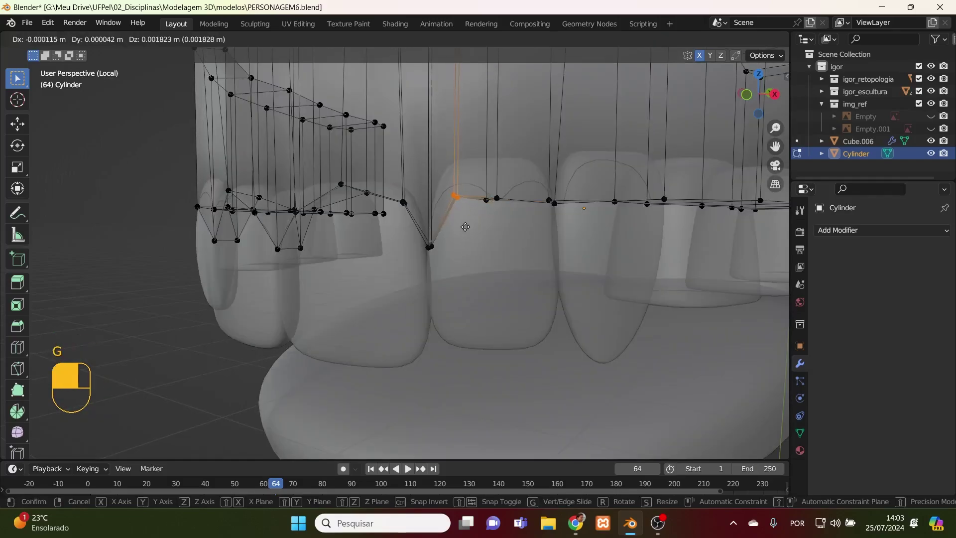
click(493, 227)
drag(504, 223, 478, 189)
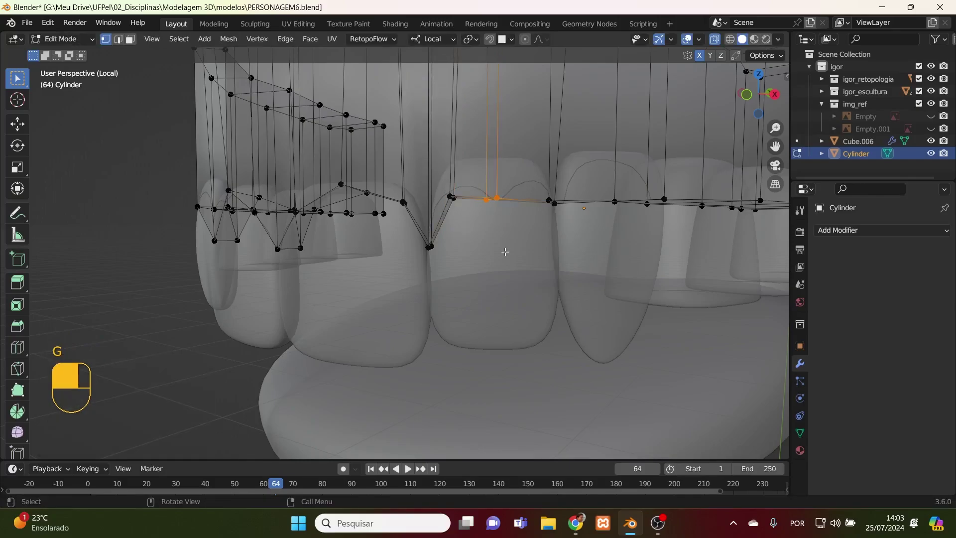
key(g)
click(504, 235)
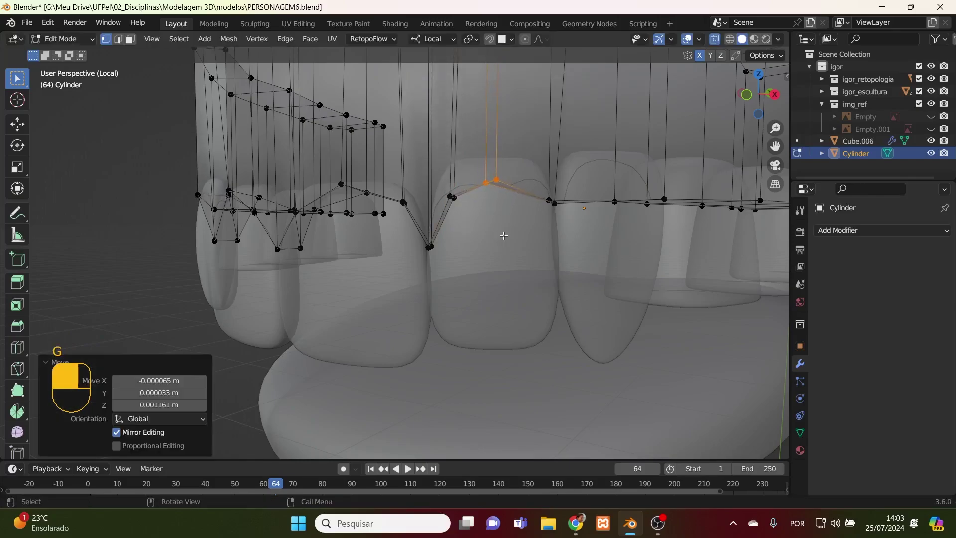
key(alt+z)
mouse_move(506, 250)
middle_down()
mouse_move(540, 278)
mouse_move(497, 263)
middle_up()
key(g)
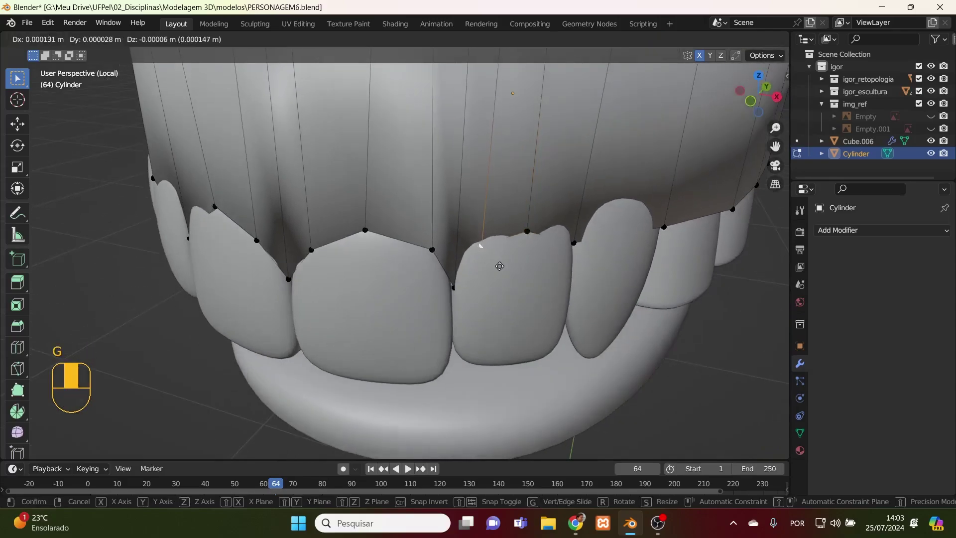
click(501, 273)
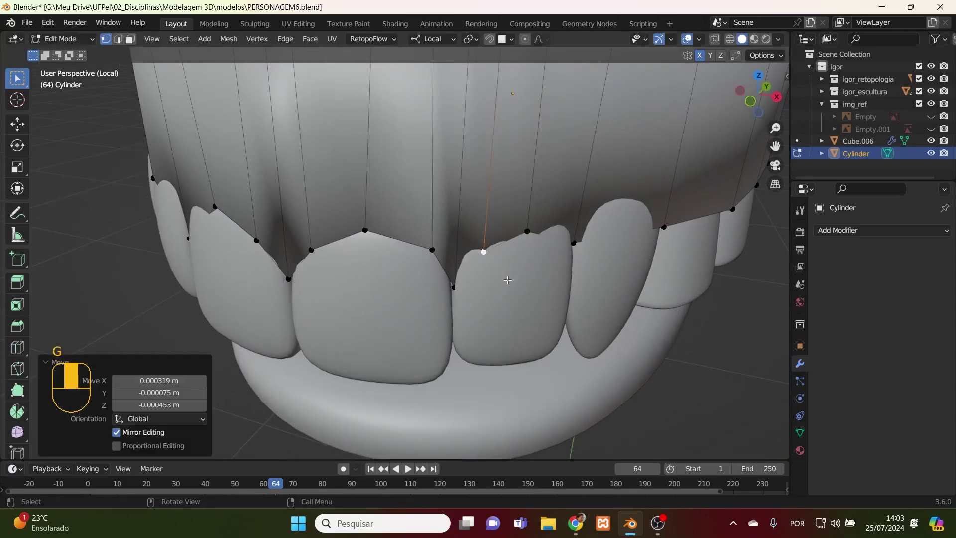
key(ctrl+z)
- Move the outer gum vertex at the lateral incisor's midline side about 0.1 mm outward in X, 0.2 mm forward and 0.1 mm down
middle_drag(501, 272, 505, 363)
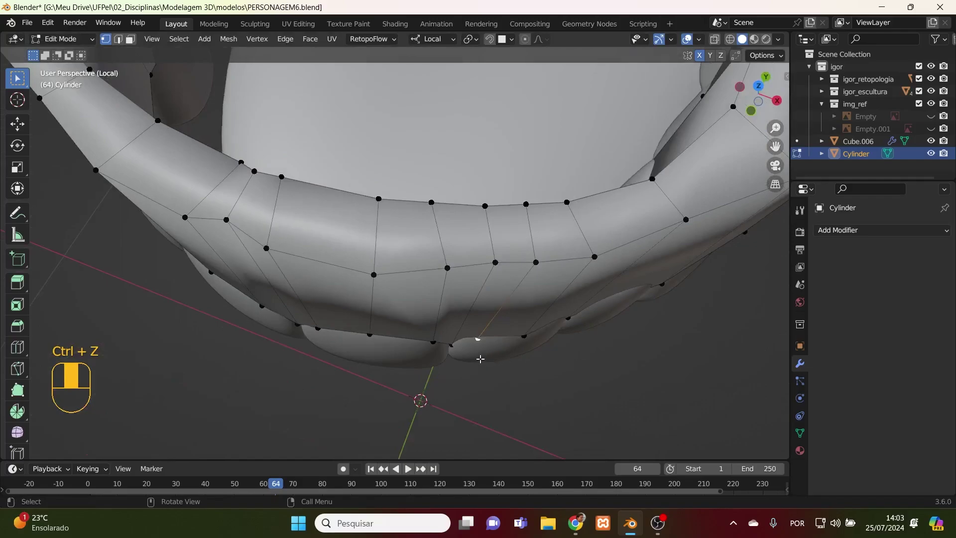
key(g)
click(481, 366)
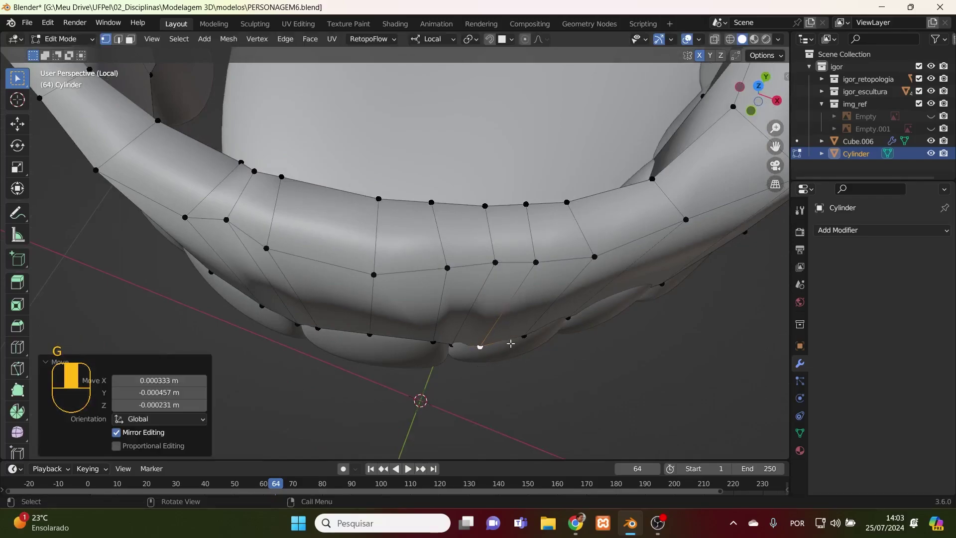
key(g)
click(487, 352)
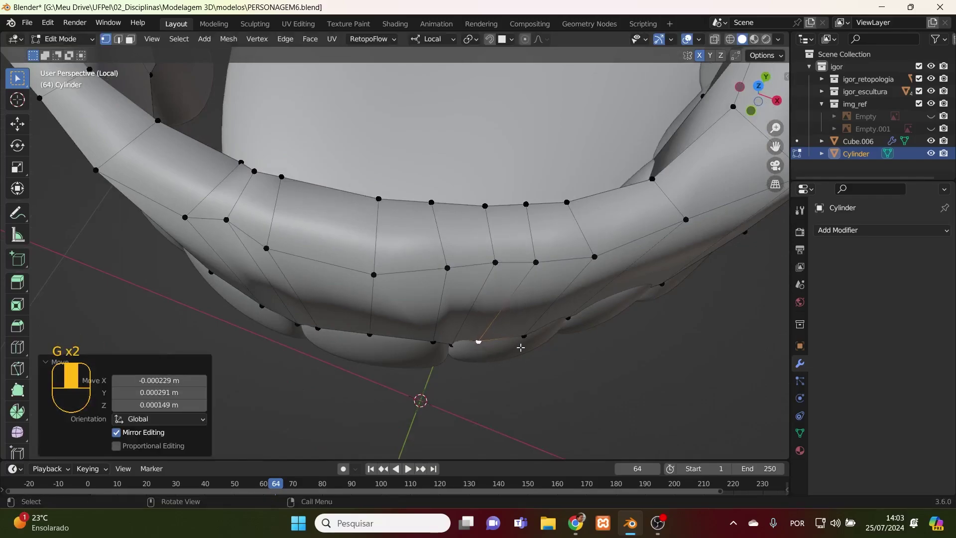
- Move the outer gum vertex between the lateral incisor and canine about 1.2 mm down, then 0.4 mm back and 0.1 mm toward the midline
middle_drag(530, 333, 522, 245)
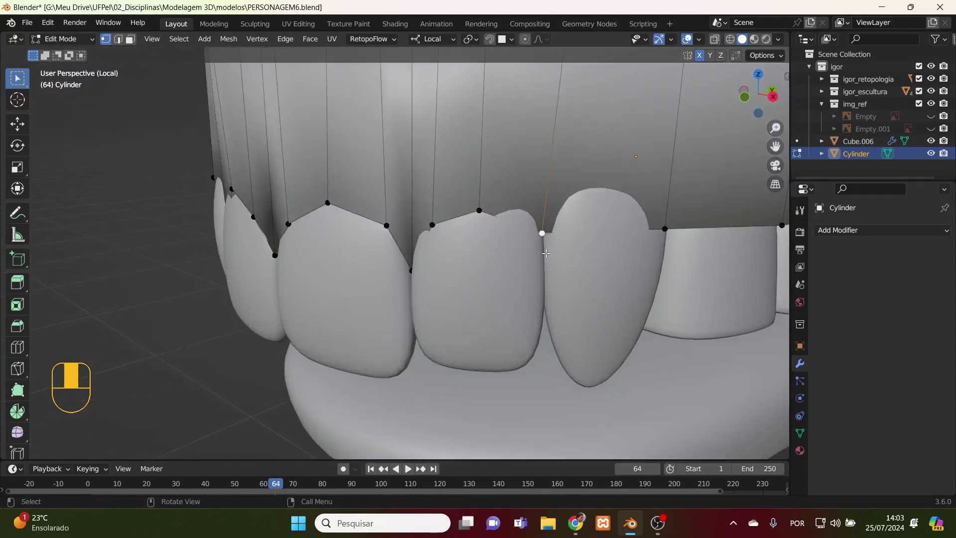
key(g)
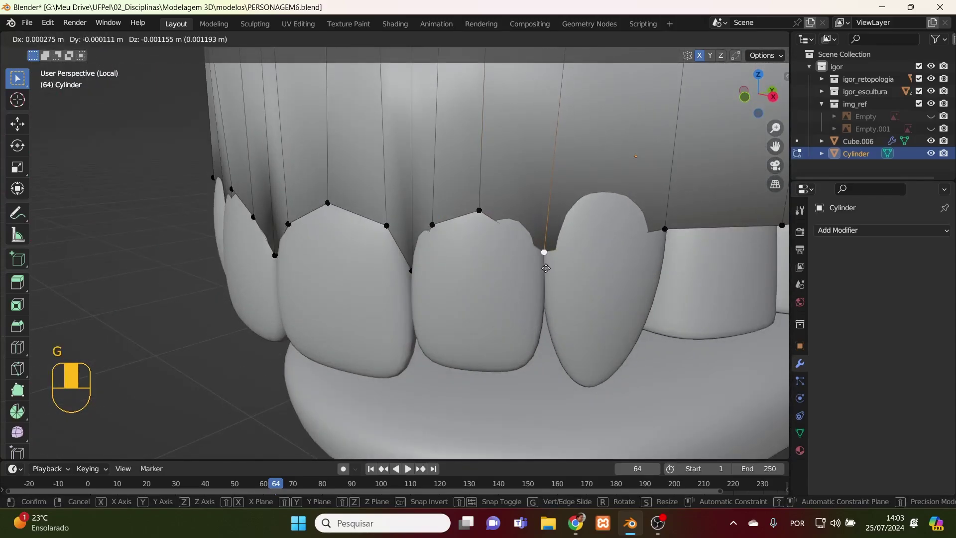
click(546, 268)
middle_drag(546, 268, 529, 160)
key(g)
click(548, 144)
- Add a loop cut above the lateral incisor's canine side and move its outer lower vertex about 0.4 mm forward and 0.1 mm outward in X
key(ctrl+r)
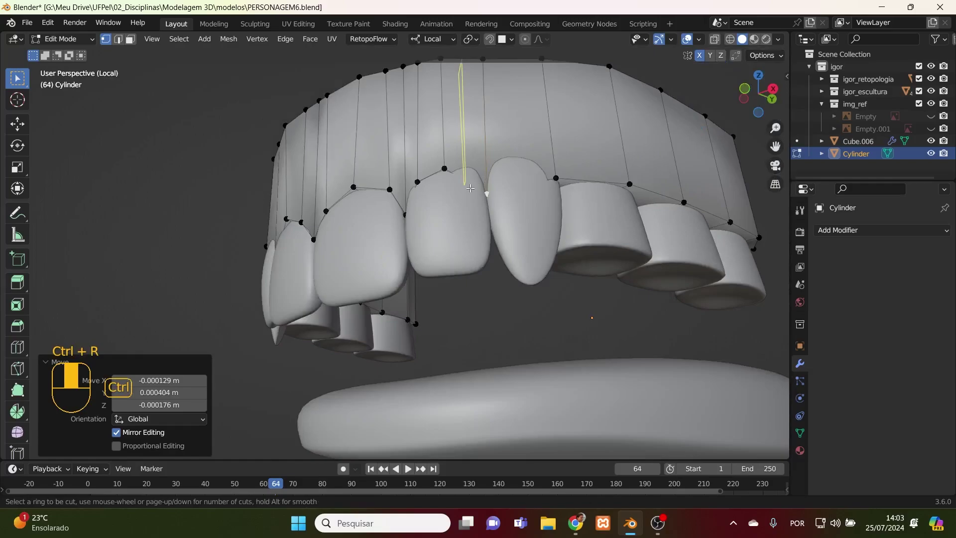
click(468, 189)
click(469, 189)
middle_drag(468, 188, 467, 317)
click(466, 314)
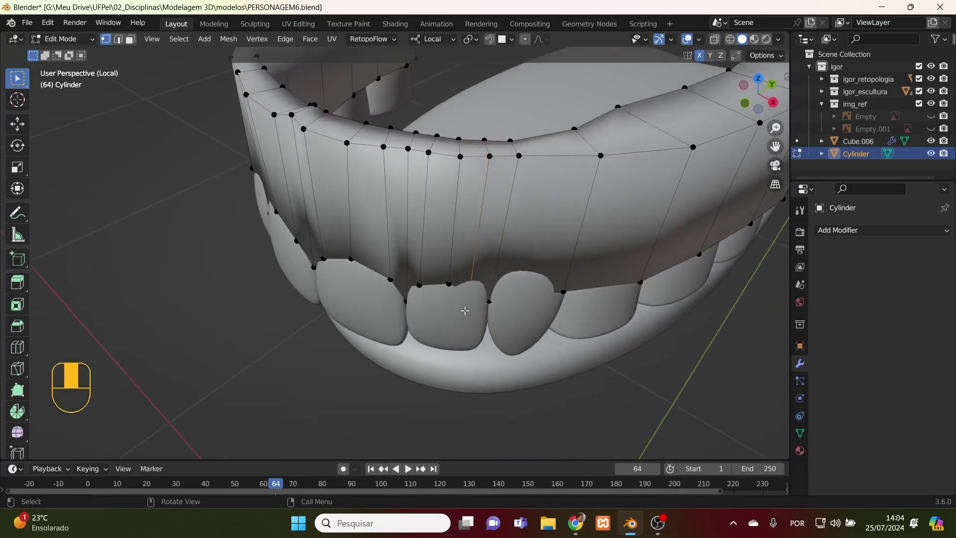
middle_drag(469, 331, 470, 169)
key(g)
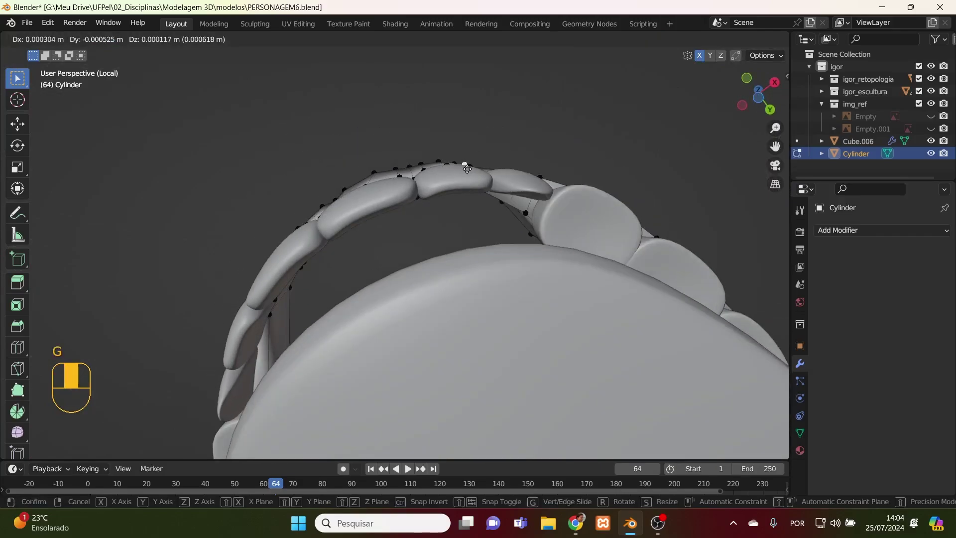
click(466, 171)
- From the front view with X-ray on, delete all faces of the gum's half on the negative X side of the midline
middle_drag(467, 170, 561, 347)
key(KP_1)
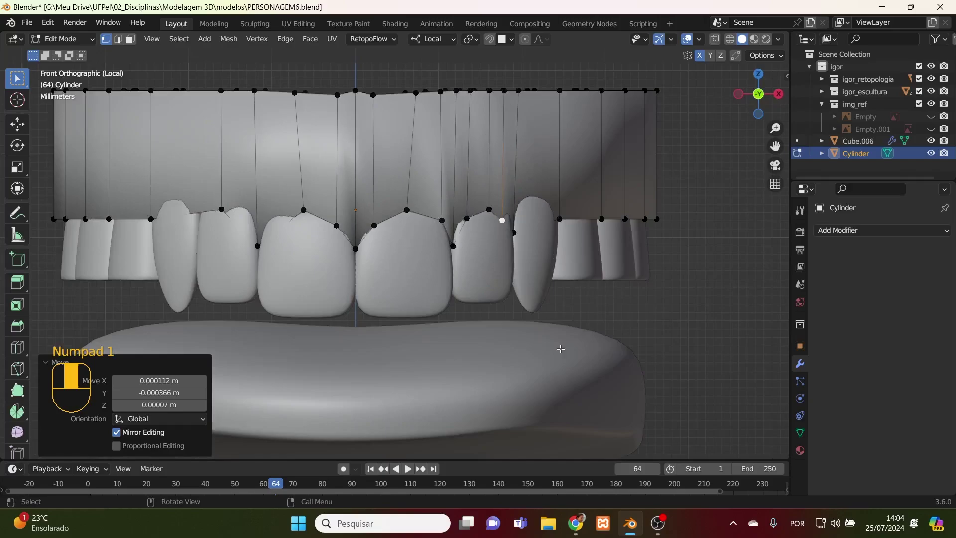
click(130, 39)
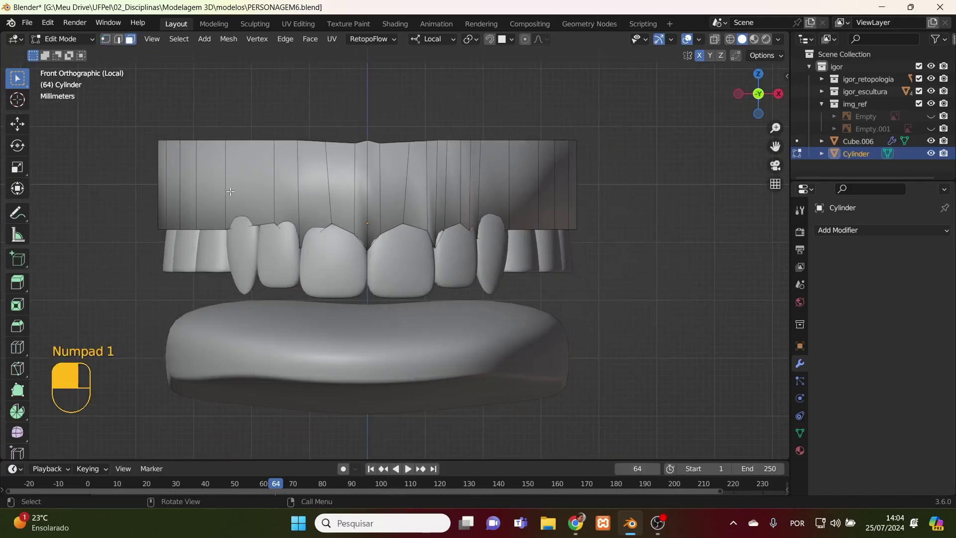
key(alt+z)
drag(116, 108, 366, 402)
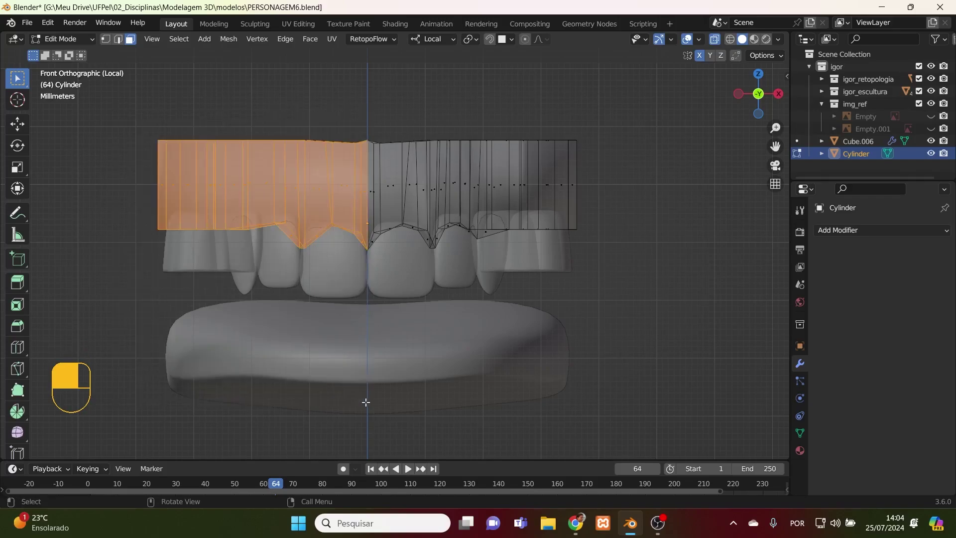
key(Delete)
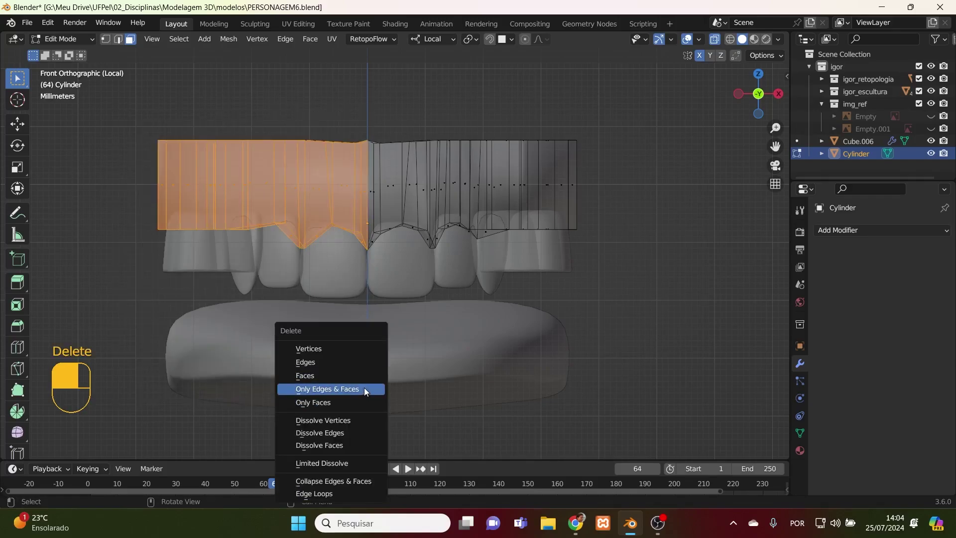
click(361, 379)
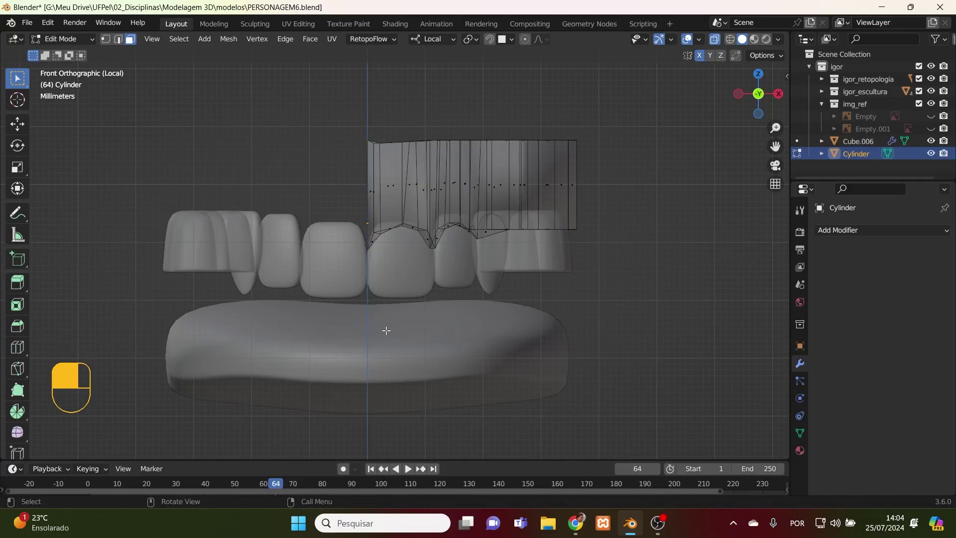
- Turn off X-ray and move the outer gum vertex at the central incisor's midline side about 0.5 mm toward the midline in vertex mode
scroll(453, 250, up, 3)
key(Tab)
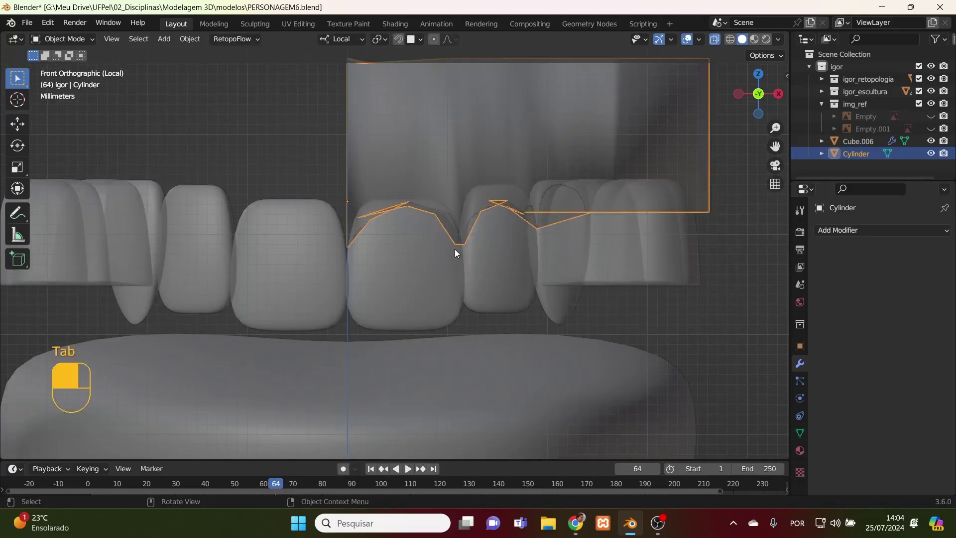
key(Tab)
key(alt+z)
scroll(382, 219, up, 1)
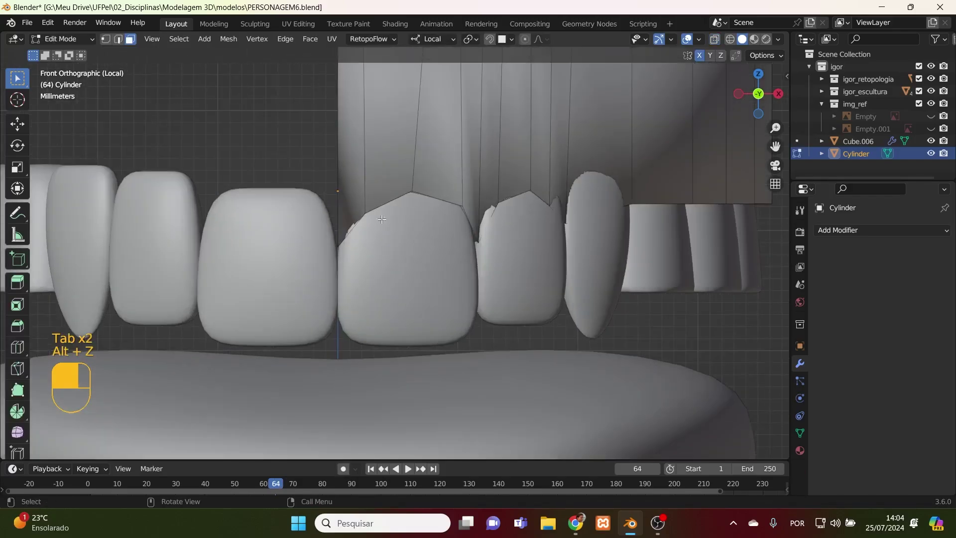
click(106, 40)
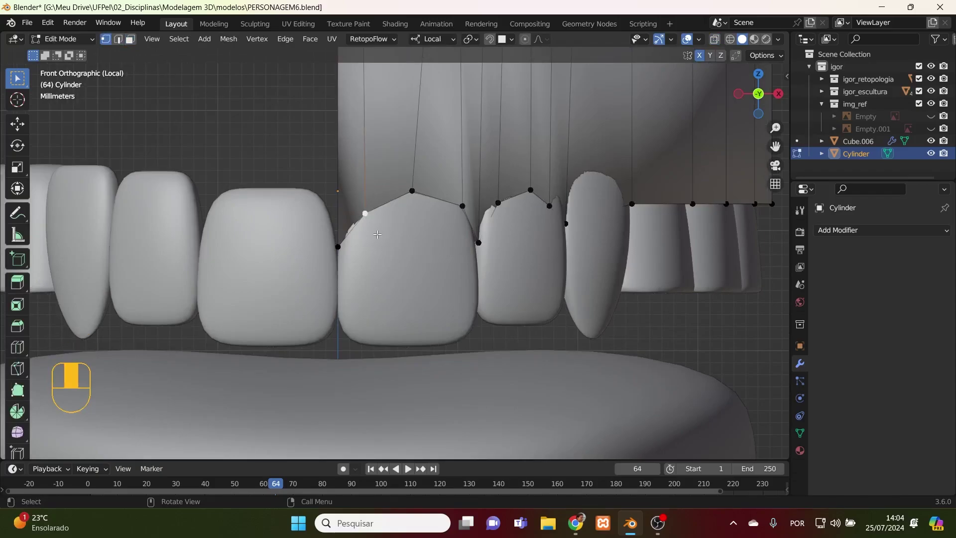
key(g)
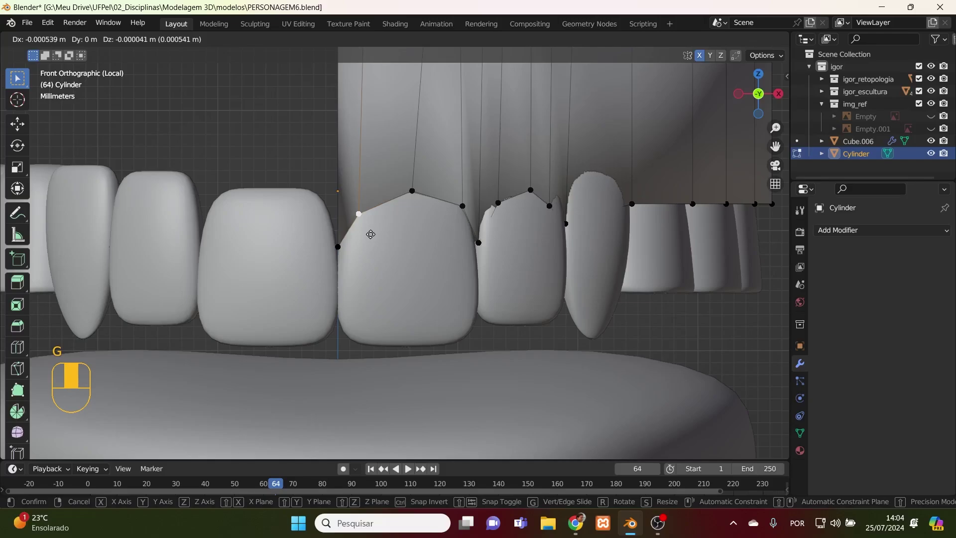
click(371, 234)
- Move the outer gum vertex between the central and lateral incisors about 0.3 mm toward the midline, 0.3 mm back and 0.2 mm down
middle_drag(372, 235, 469, 160)
click(450, 160)
key(g)
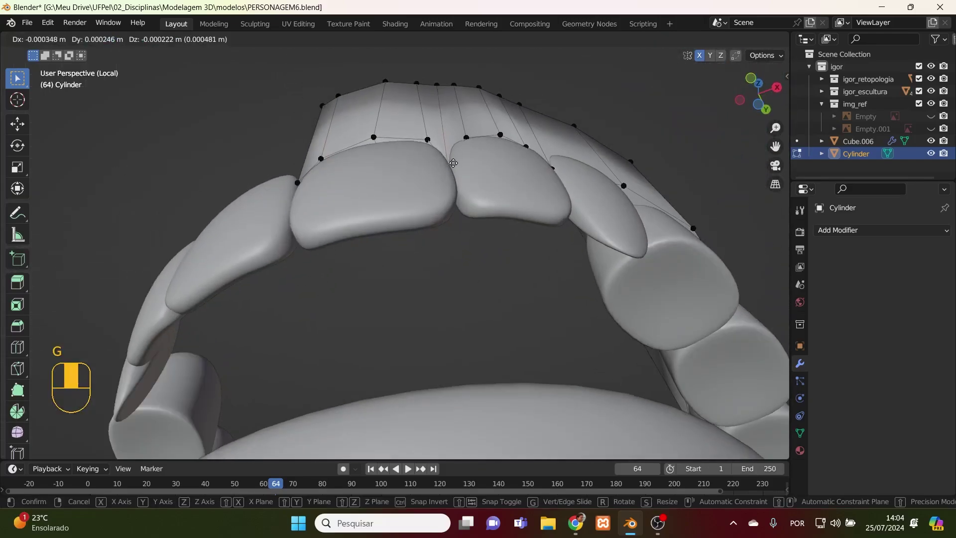
click(453, 163)
middle_drag(480, 241, 479, 329)
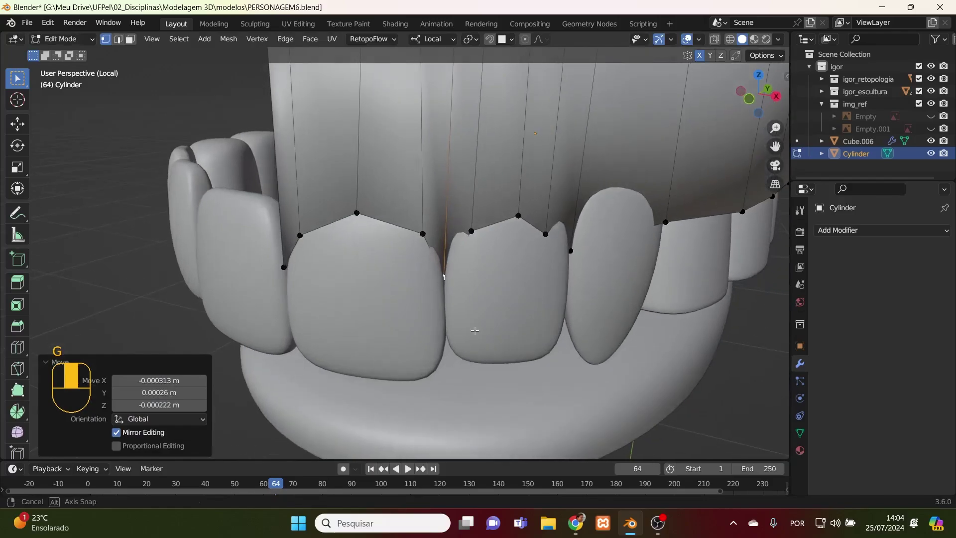
- Raise the outer gum vertex at the lateral incisor's midline side about 0.5 mm and the one at its canine side about 1.1 mm
middle_drag(487, 328, 477, 203)
key(g)
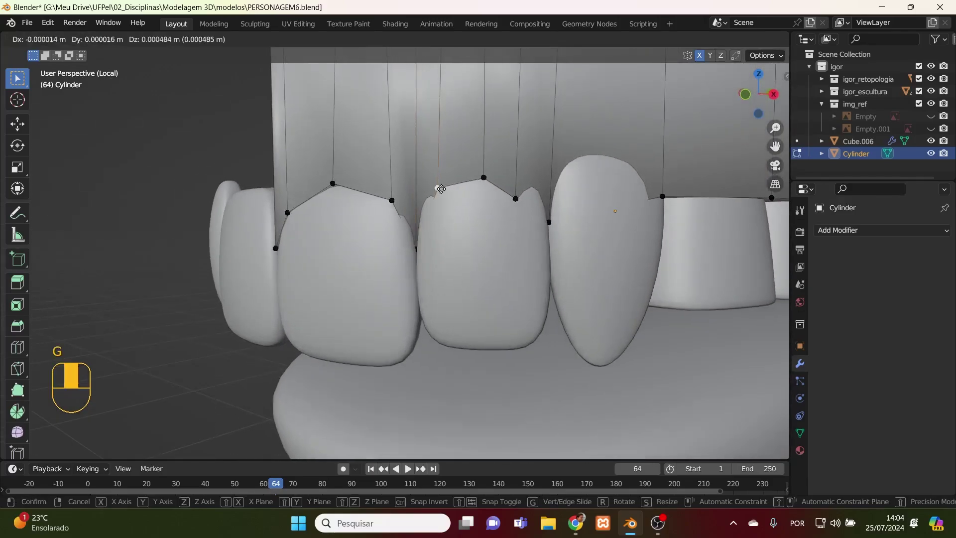
click(437, 188)
click(515, 198)
key(g)
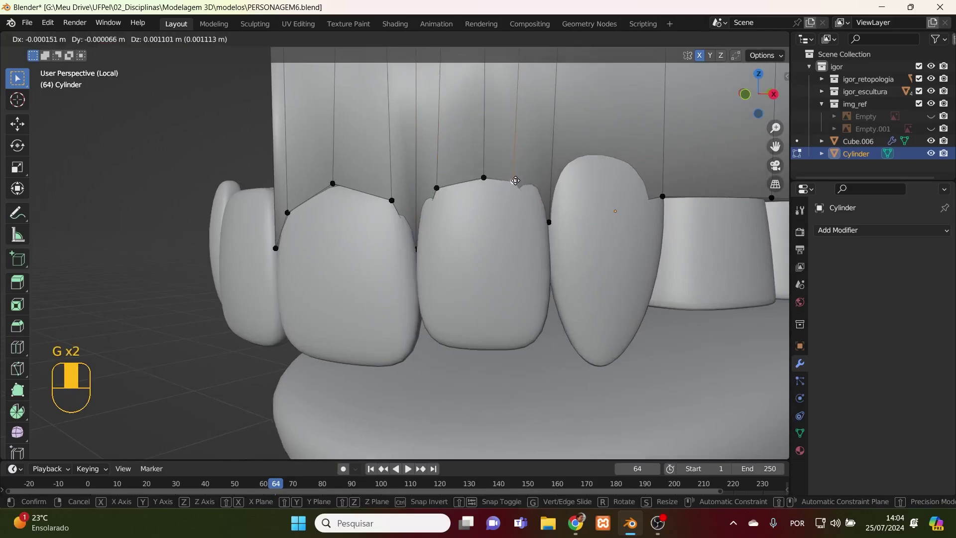
click(517, 182)
- Add a centred loop cut to the gum section above the canine and select its lower vertices
middle_drag(518, 182, 574, 221)
key(ctrl+r)
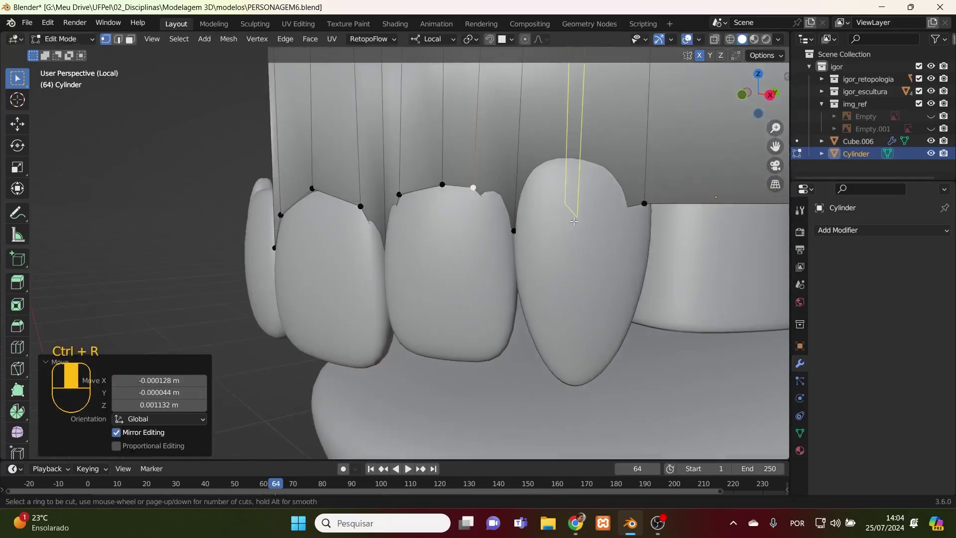
click(573, 221)
click(574, 221)
click(581, 244)
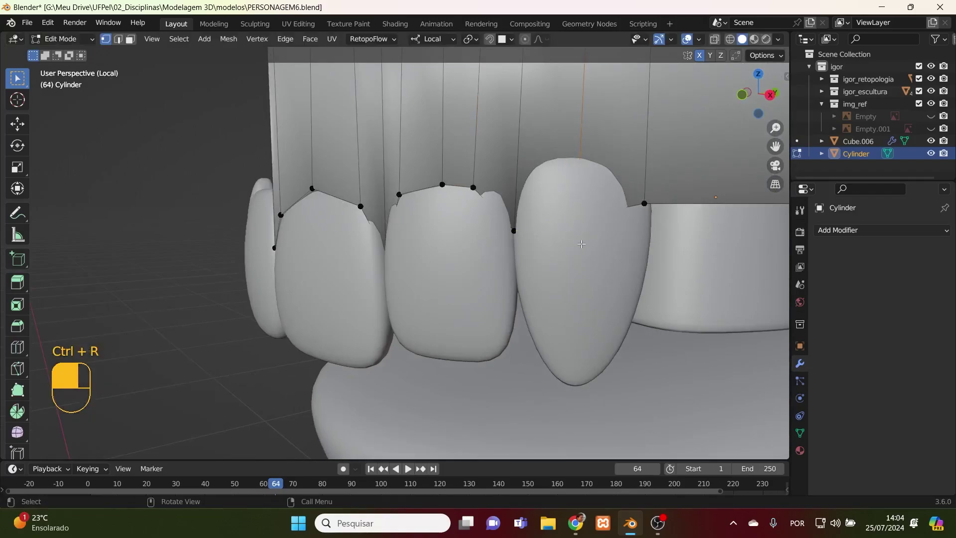
key(g)
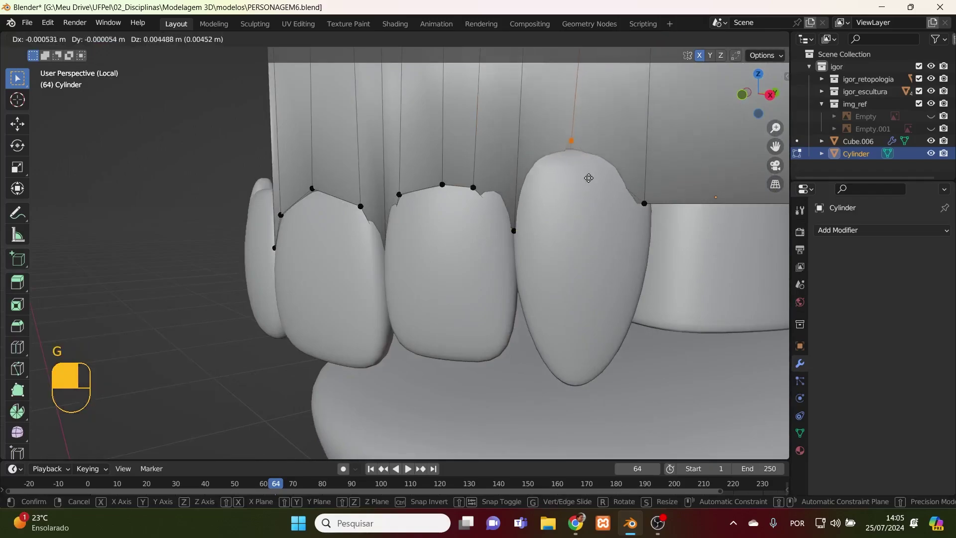
click(590, 202)
key(ctrl+z)
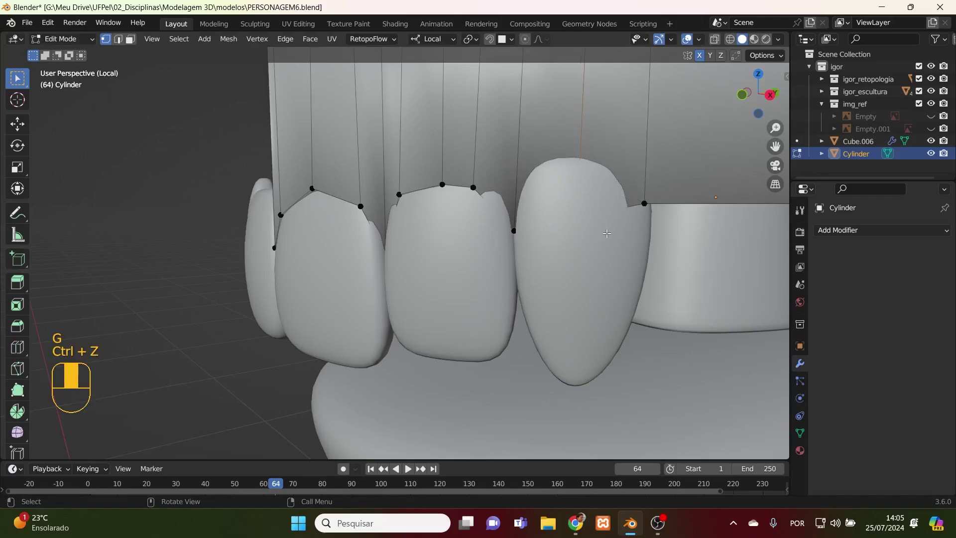
- Move the lower vertex pair of the canine's loop about 3.3 mm up along local Z
key(alt+z)
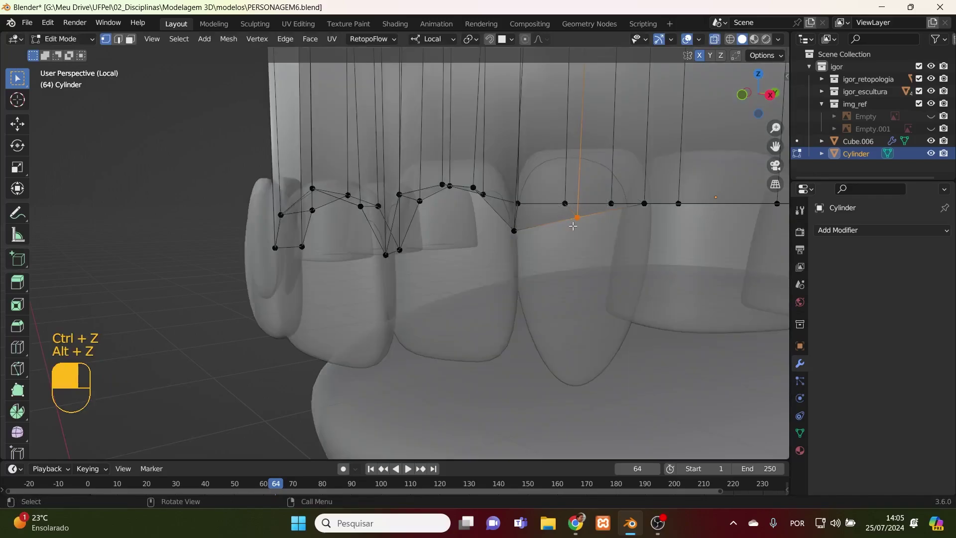
key(alt+z)
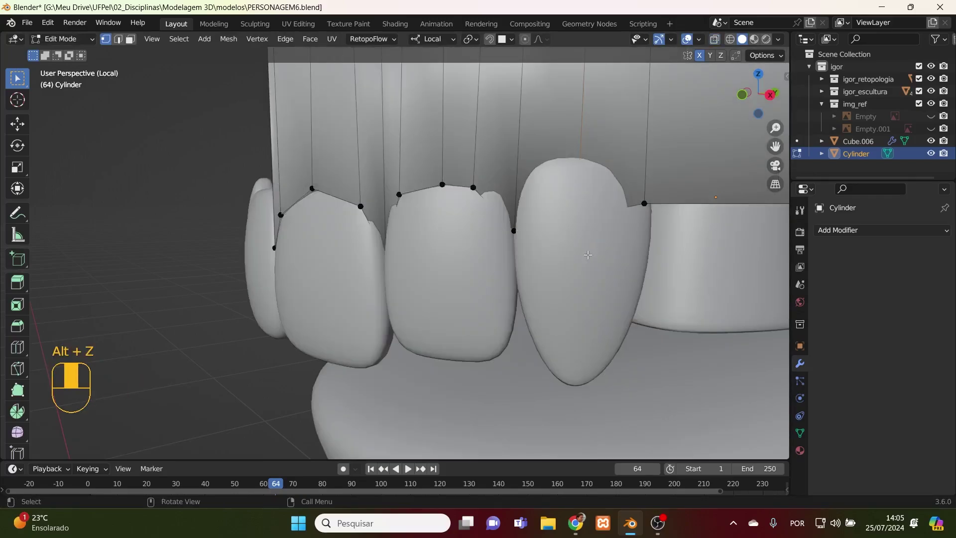
key(g)
key(z)
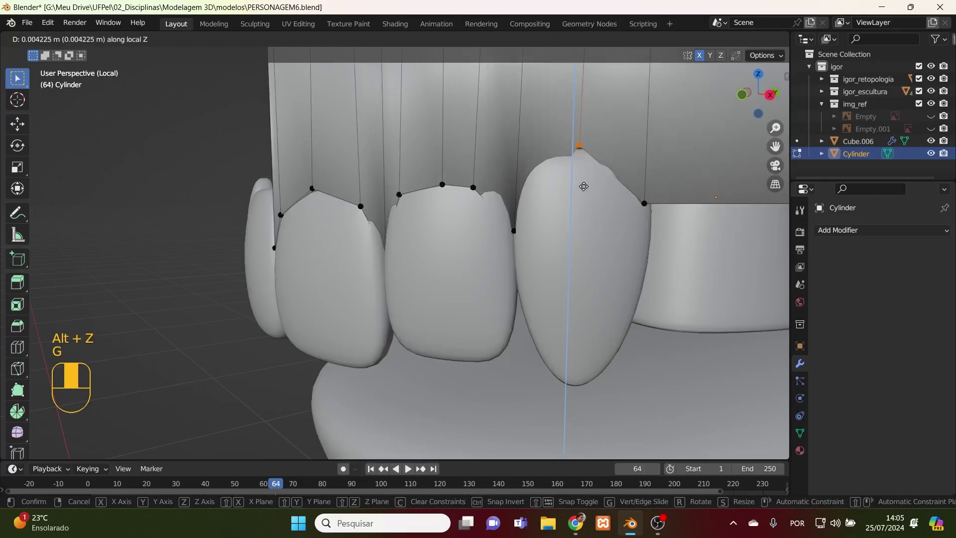
click(580, 201)
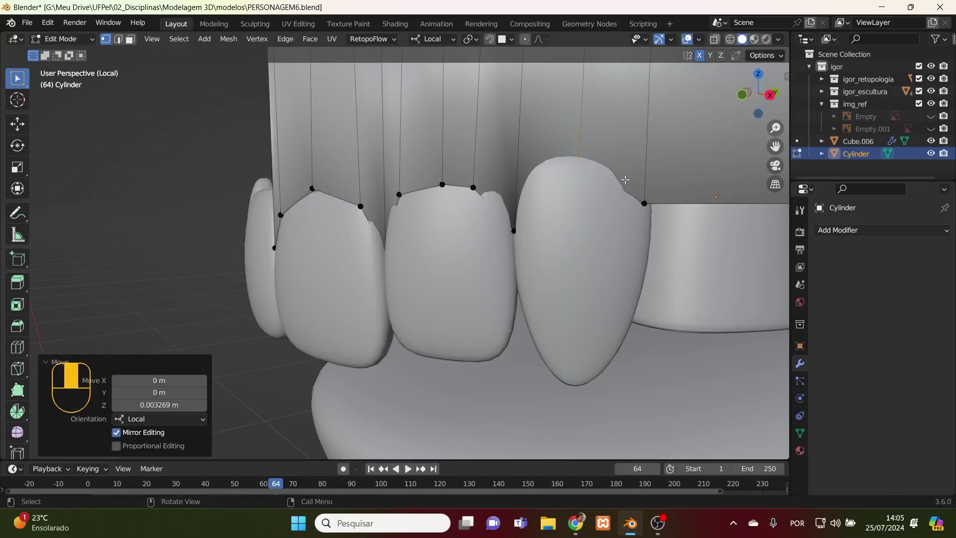
- Add a centred loop cut to the gum section above the canine's front half and select its lower vertices
key(alt+z)
middle_drag(610, 213, 576, 261)
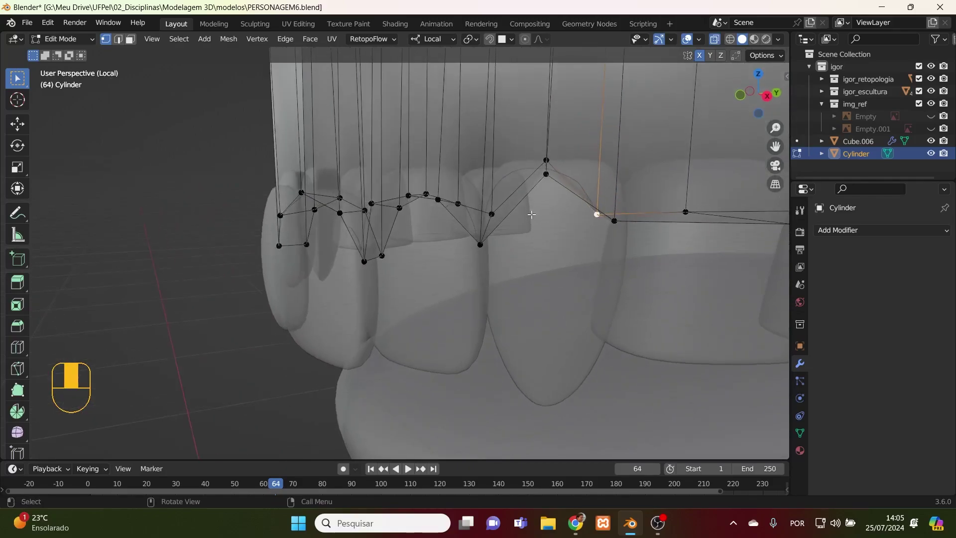
key(ctrl)
key(ctrl+r)
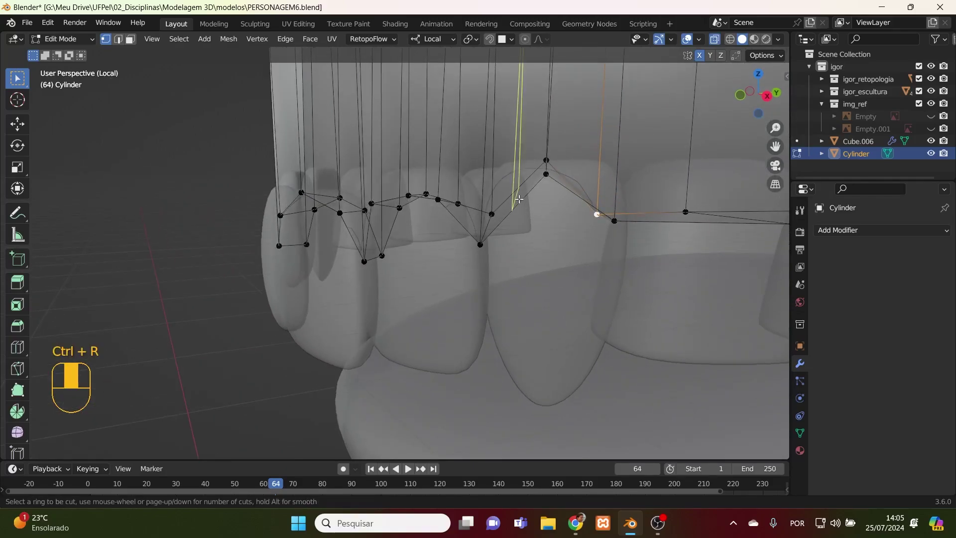
click(519, 199)
click(527, 236)
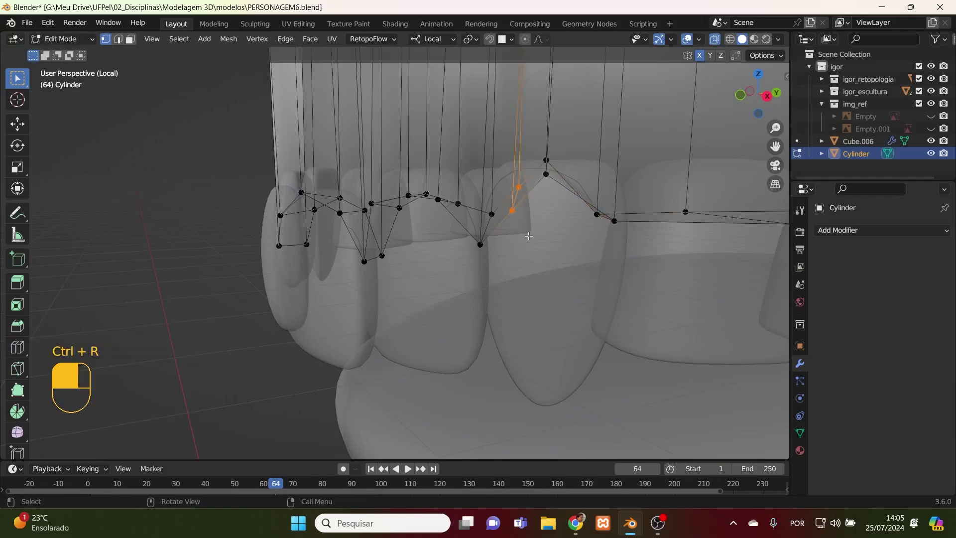
- Move that lower vertex pair about 1.3 mm up along local Z, plus about 0.3 mm forward and 0.1 mm toward the midline
key(g)
key(z)
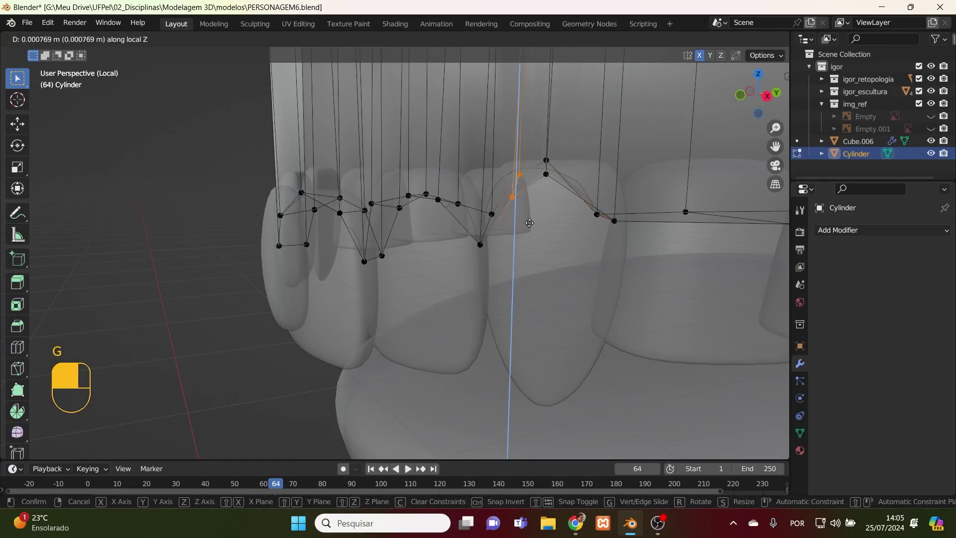
click(521, 213)
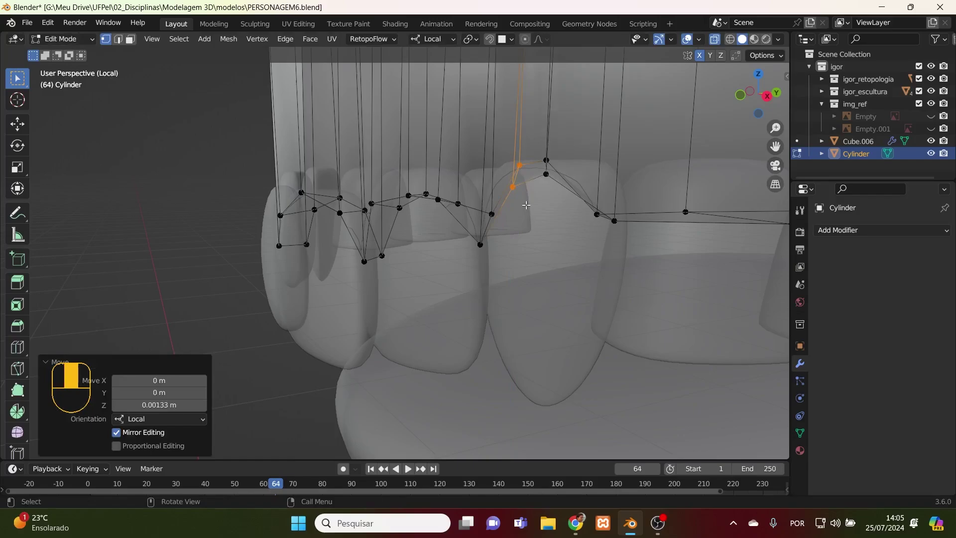
key(g)
click(522, 207)
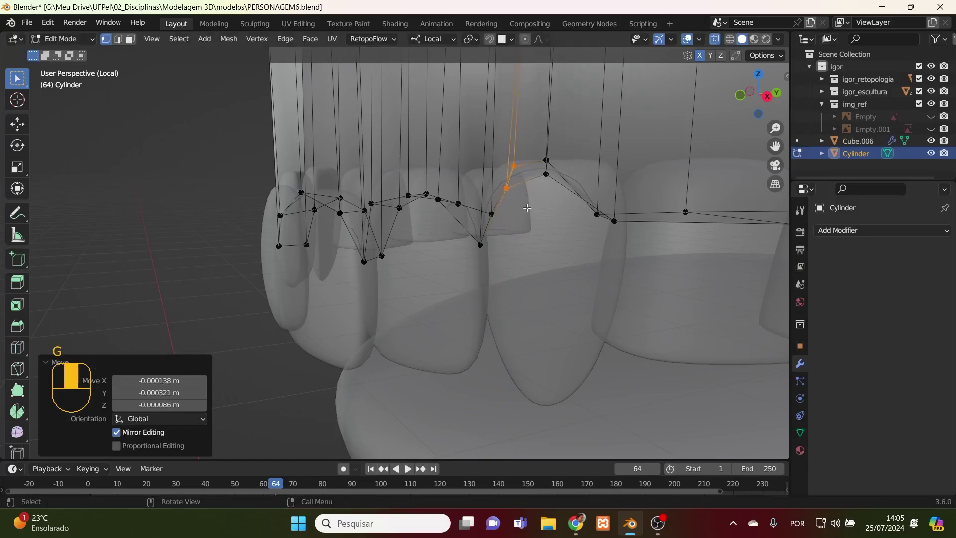
- Add a centred loop cut above the canine's rear half and move its lower vertices about 0.6 mm back and 0.8 mm up
key(ctrl+r)
click(577, 195)
right_click(578, 195)
middle_drag(577, 241, 578, 207)
click(569, 219)
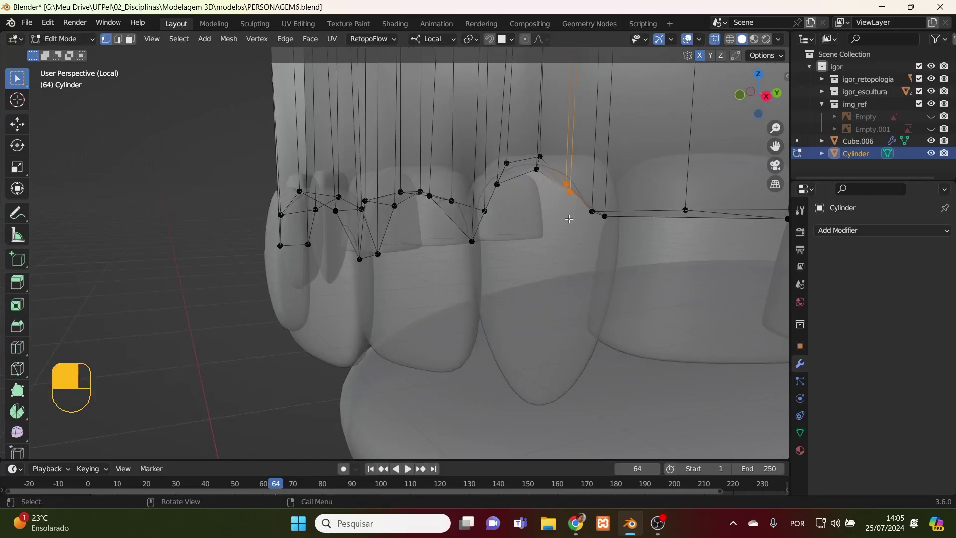
key(g)
click(581, 205)
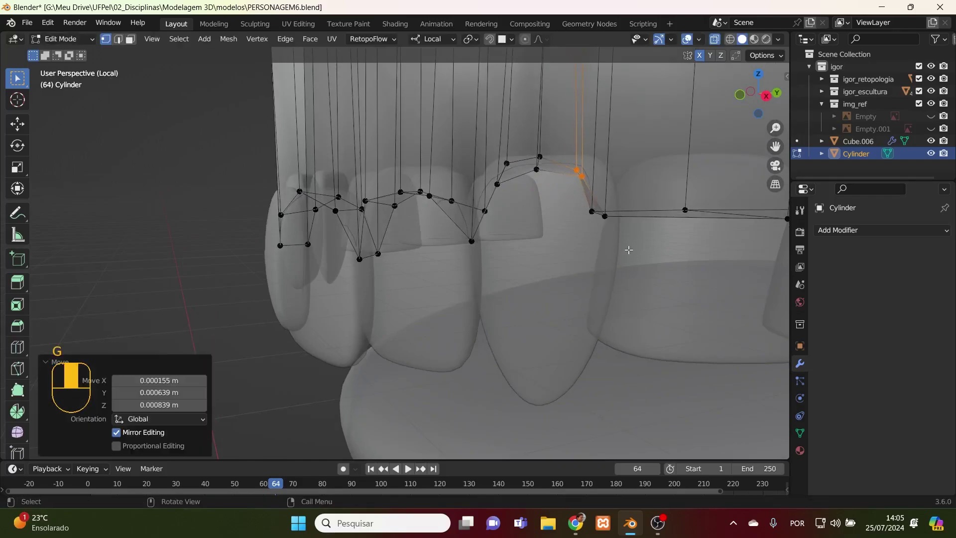
- Move the lower vertex pair between the canine and first premolar about 1 mm back, 0.5 mm outward and 0.2 mm down
click(604, 216)
key(g)
click(633, 230)
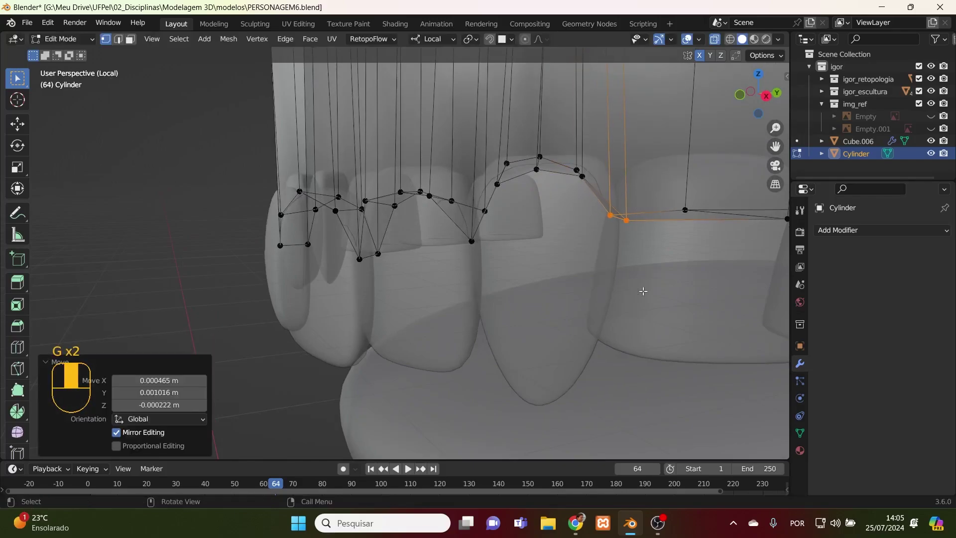
- Move the outer vertex between the canine and first premolar about 1 mm toward the midline, 0.6 mm back and 0.9 mm down
mouse_move(644, 291)
middle_down()
mouse_move(610, 207)
mouse_move(643, 223)
mouse_move(621, 333)
mouse_move(616, 227)
middle_up()
key(alt+z)
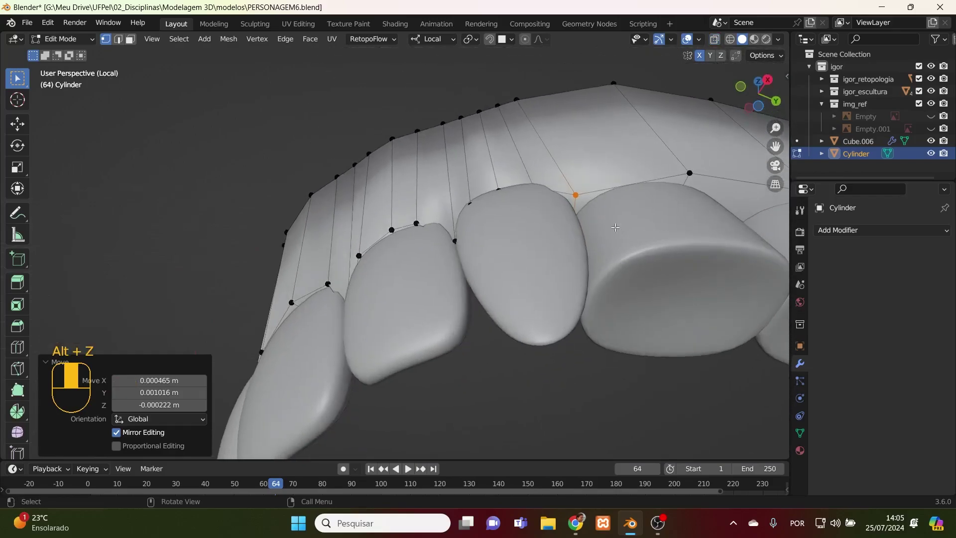
click(581, 194)
key(g)
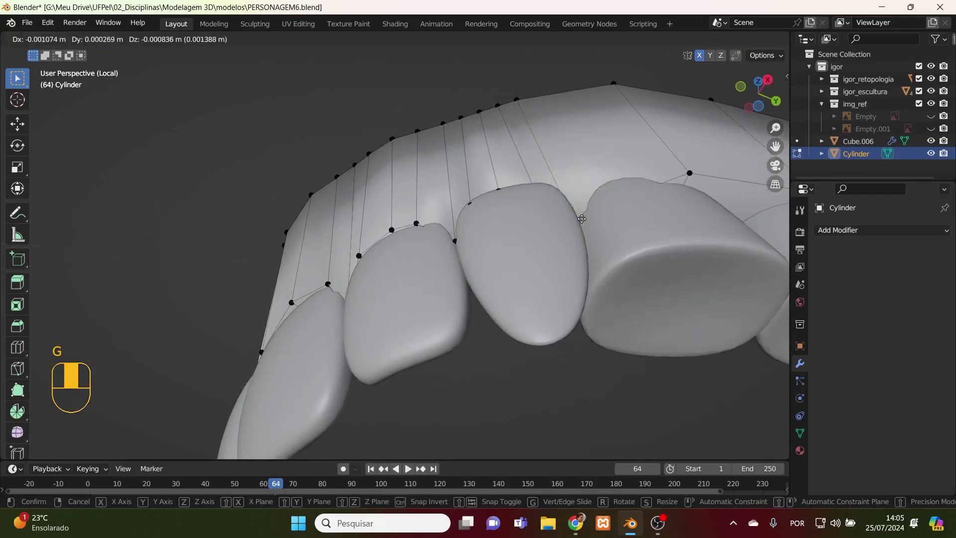
click(589, 214)
- Add a centred loop cut above the first premolar and move its outer lower vertex about 0.6 mm outward, 0.5 mm forward and 0.9 mm down
middle_drag(588, 215, 606, 274)
key(ctrl+r)
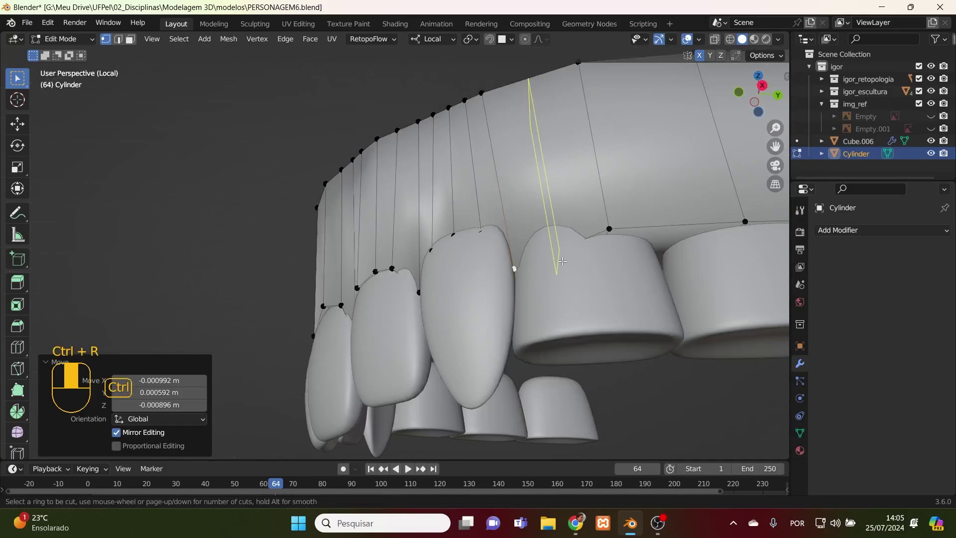
click(563, 267)
right_click(598, 307)
middle_drag(598, 308, 610, 399)
click(559, 385)
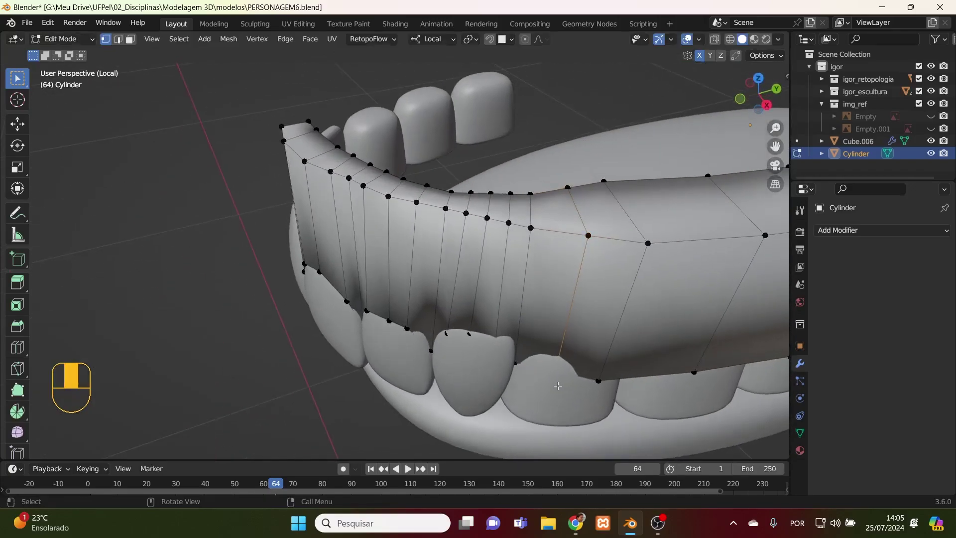
key(g)
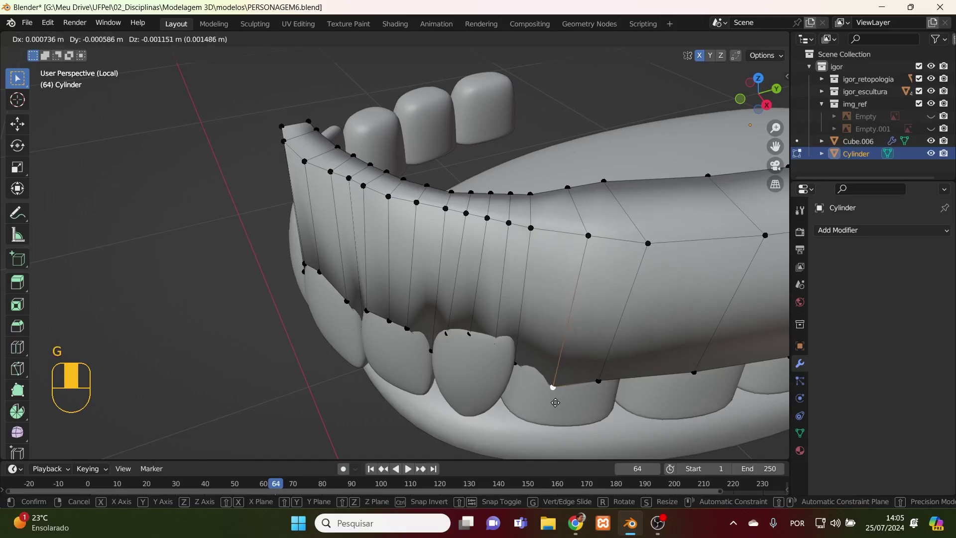
click(555, 400)
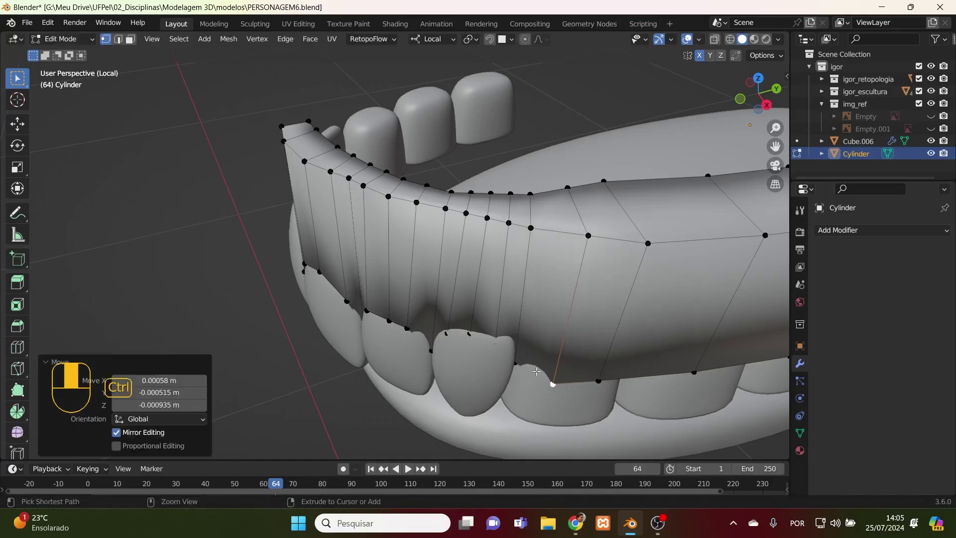
- Add another loop cut between the canine border and the premolar loop, moving its outer lower vertex about 0.5 mm forward and 0.3 mm up
key(ctrl+r)
click(556, 390)
right_click(551, 410)
middle_drag(550, 410, 570, 219)
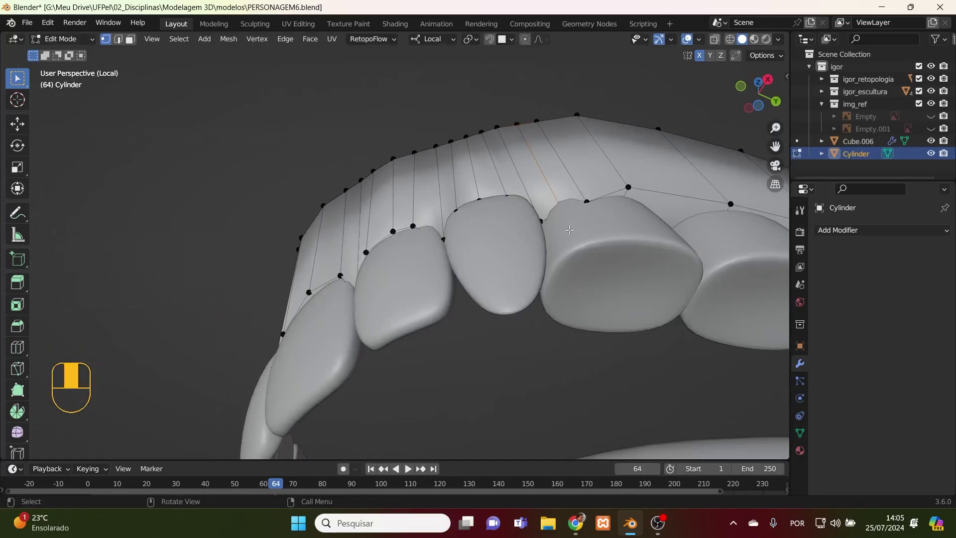
key(g)
click(565, 222)
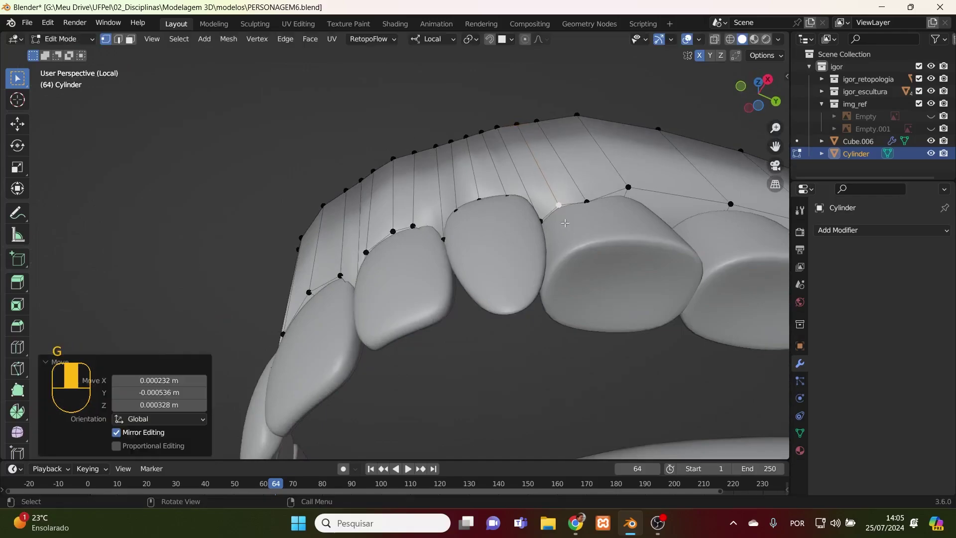
- Nudge the outer lower vertices of the first premolar's two new loops along its gumline, the front one by about 0.1 mm
key(g)
click(588, 196)
click(565, 208)
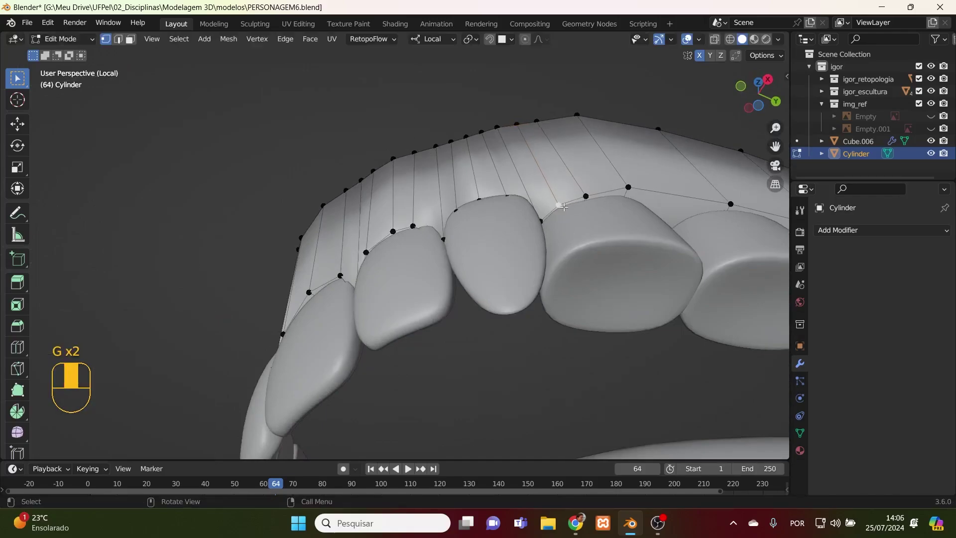
key(g)
click(564, 208)
- Raise the outer lower vertices of both new loops to form the front of the gum arch over the first premolar
middle_drag(564, 208, 557, 338)
key(g)
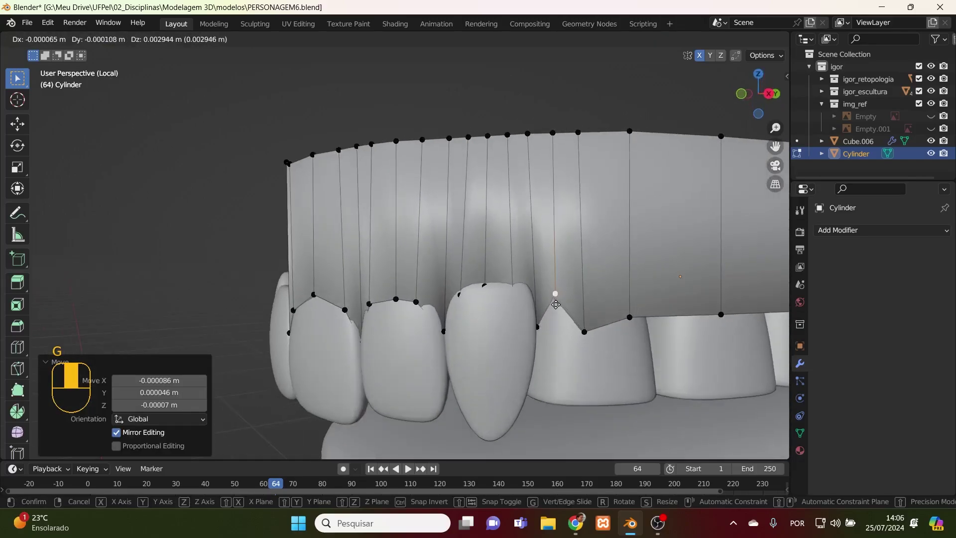
click(555, 322)
click(585, 332)
key(g)
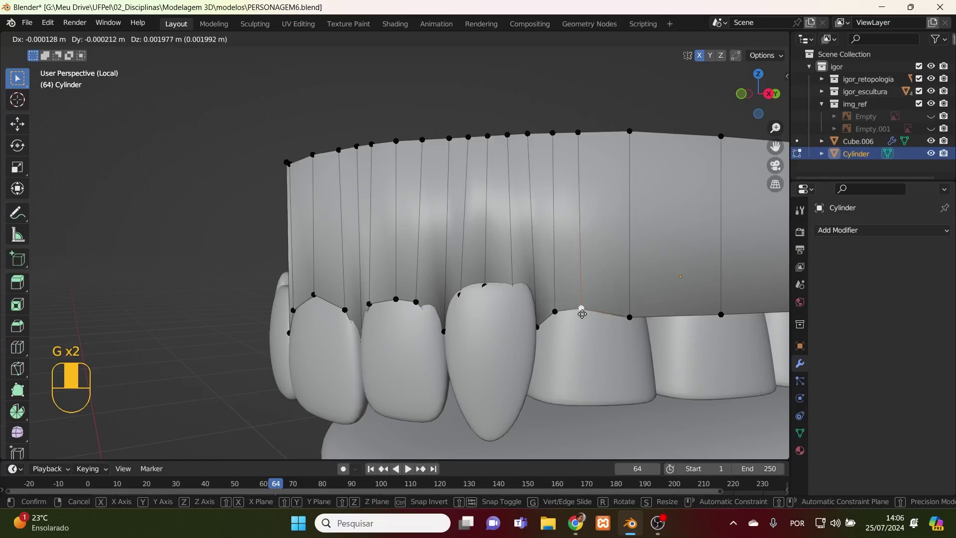
click(585, 308)
- Try to move the outer gum vertex at the rear of the first premolar farther back
click(629, 317)
key(g)
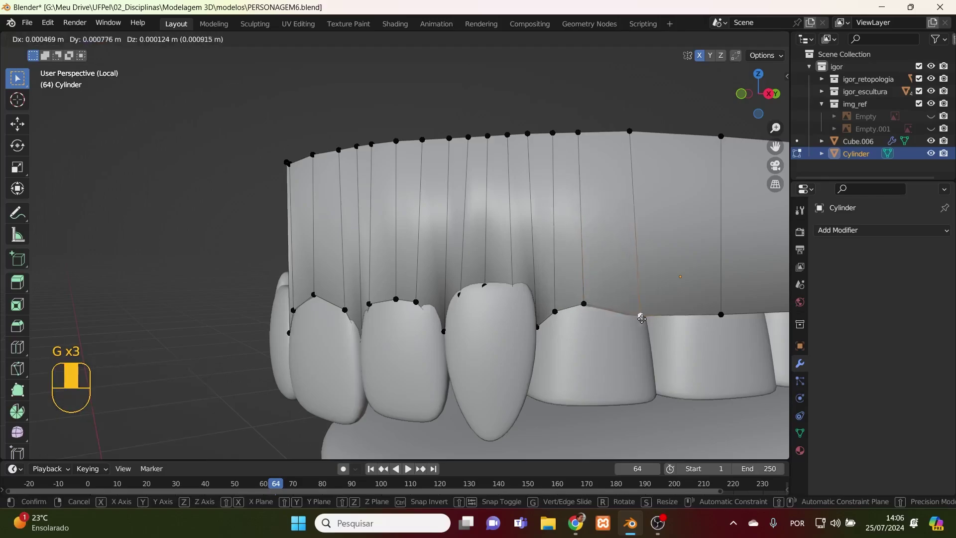
click(651, 324)
middle_drag(660, 397, 634, 246)
key(ctrl+z)
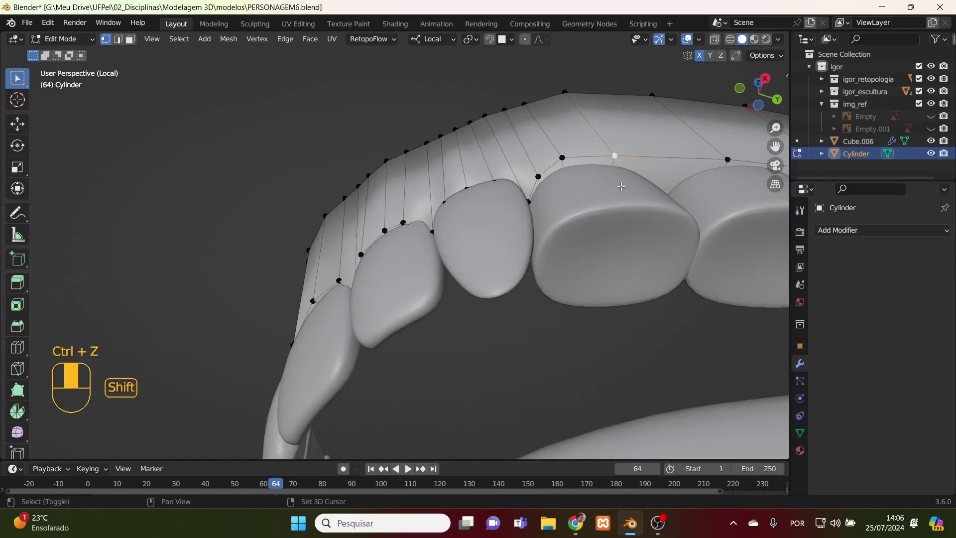
- Move the premolar's rear outer gum vertex about 1 mm inward and 1.1 mm forward, and its middle one about 0.4 mm inward and 0.3 mm down
key(g)
click(600, 170)
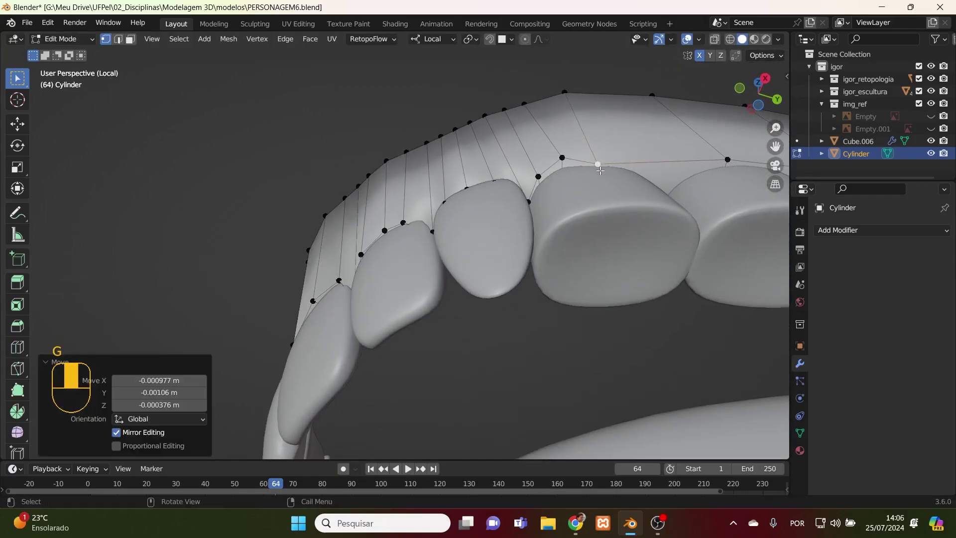
click(563, 157)
key(g)
click(566, 165)
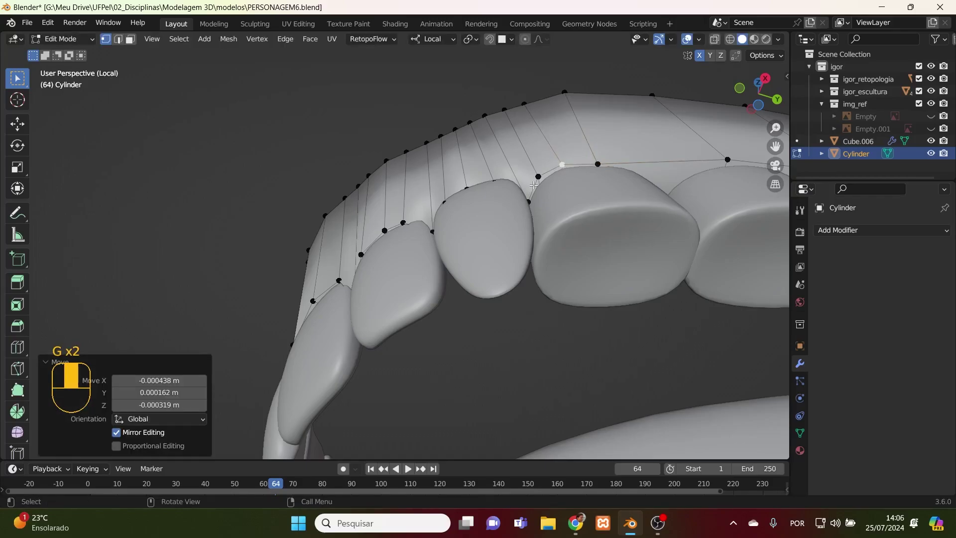
- Move the premolar's front outer gum vertex about 0.3 mm inward, back and down, and nudge the rear one about 0.1 mm outward and up
click(537, 176)
key(g)
click(537, 177)
key(g)
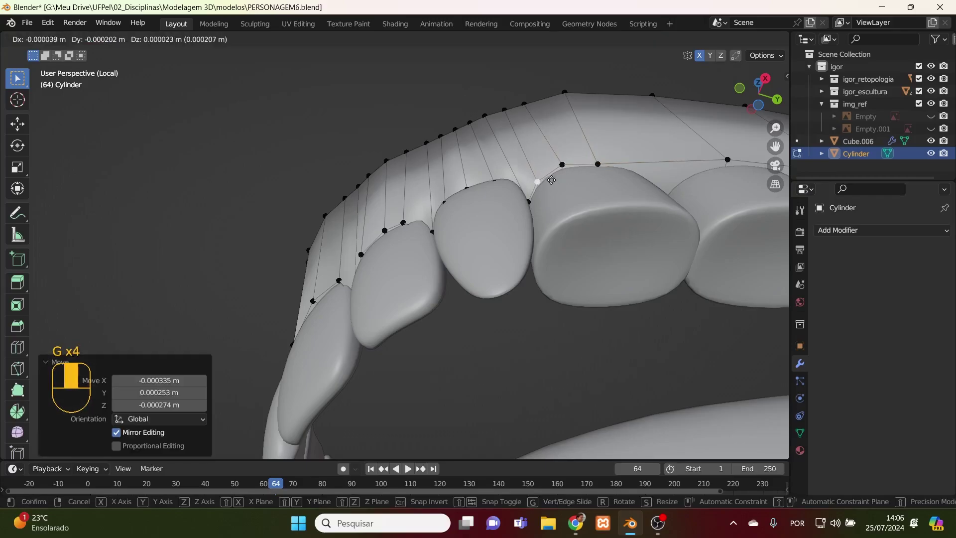
click(539, 178)
click(592, 164)
key(g)
click(595, 163)
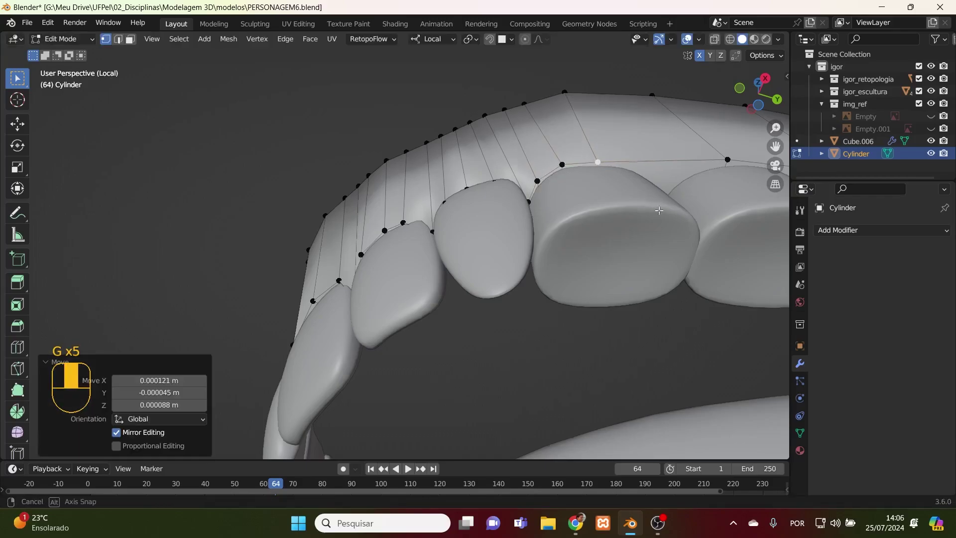
- Slide the outer and inner top vertices of the premolar's rear edge loop forward along the gum's top edge, the inner one by factor 0.386
middle_drag(595, 163, 649, 300)
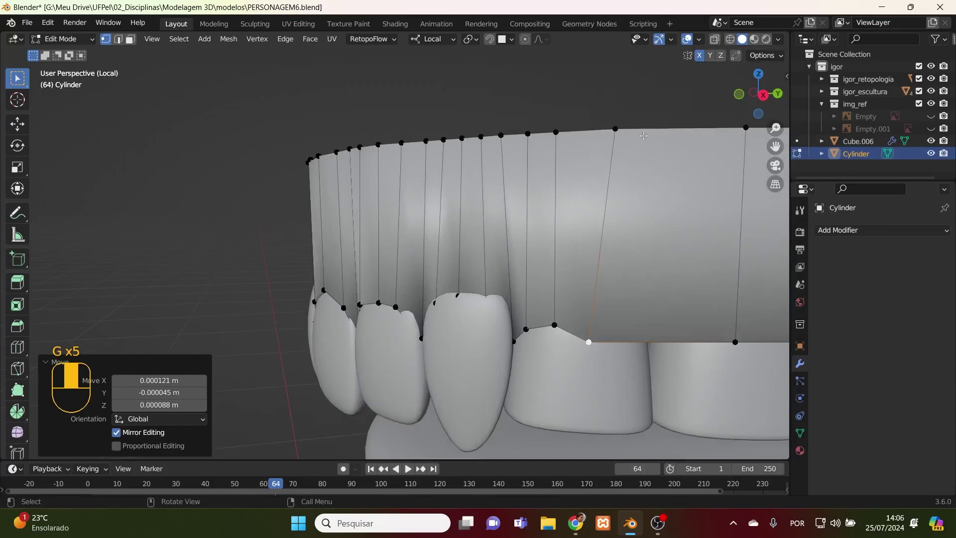
key(alt+z)
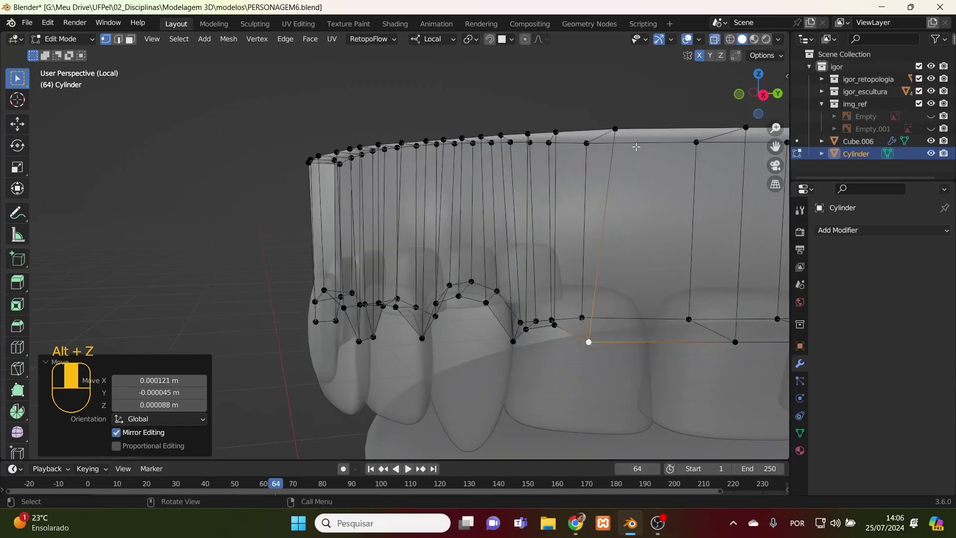
click(614, 131)
key(g)
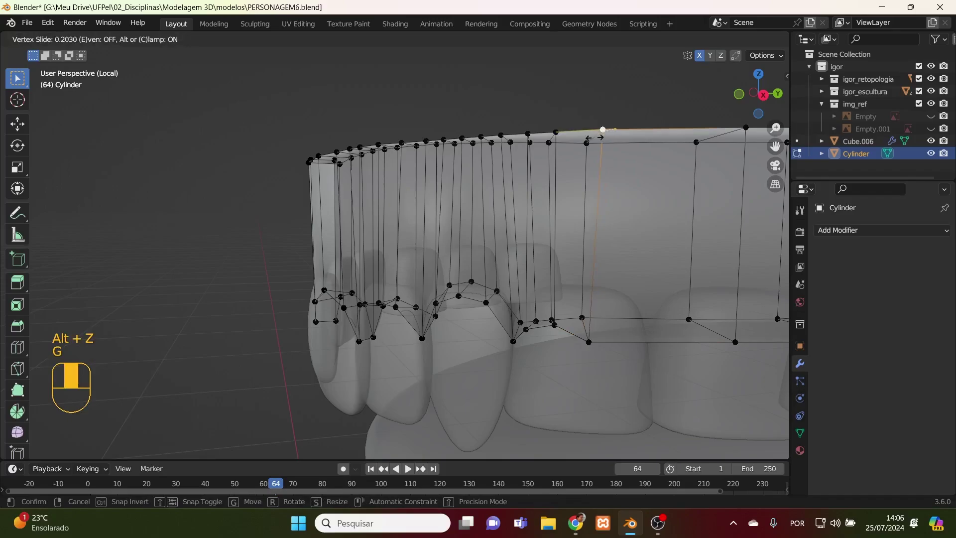
click(575, 136)
key(g)
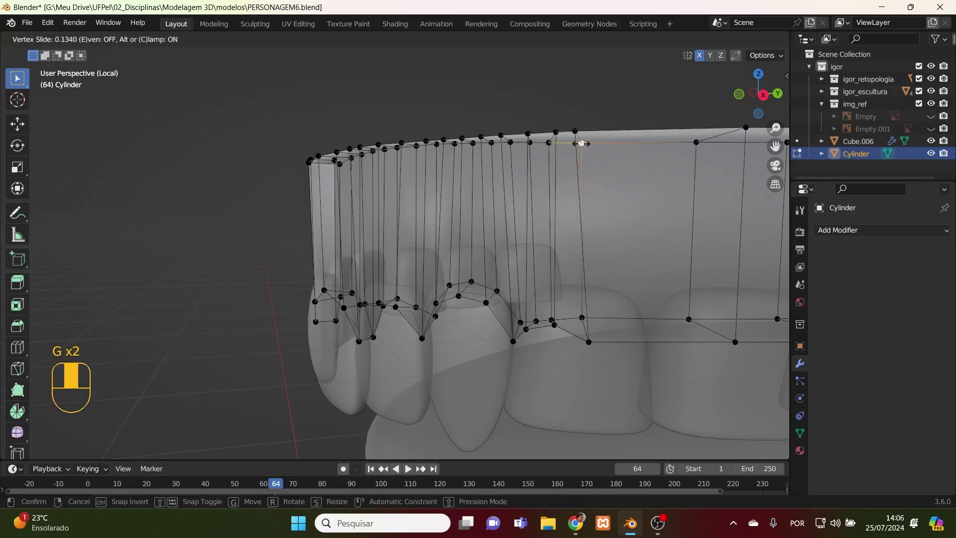
click(572, 145)
key(alt+z)
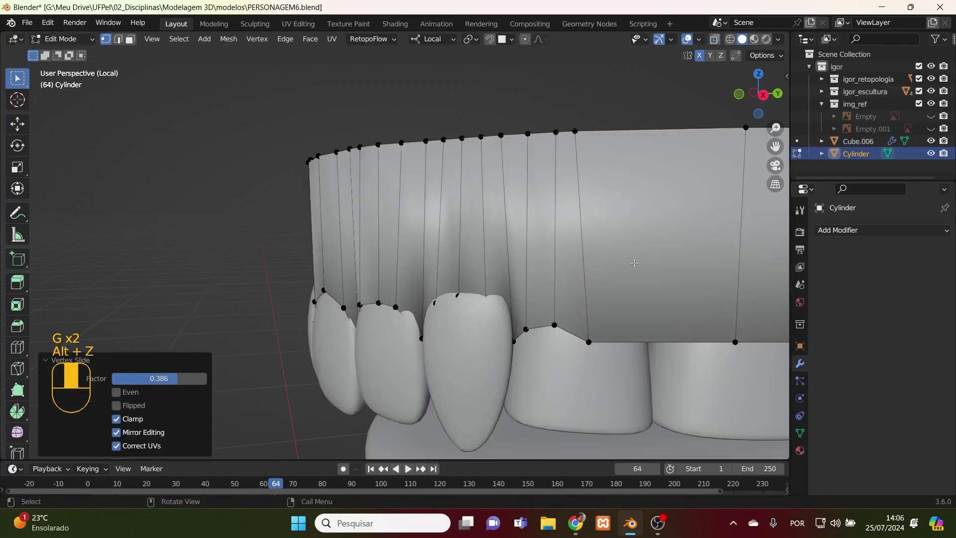
- Raise the lower vertex pair of the premolar's rear edge loop to form the top of the gum arch
middle_drag(657, 371, 586, 364)
key(alt+z)
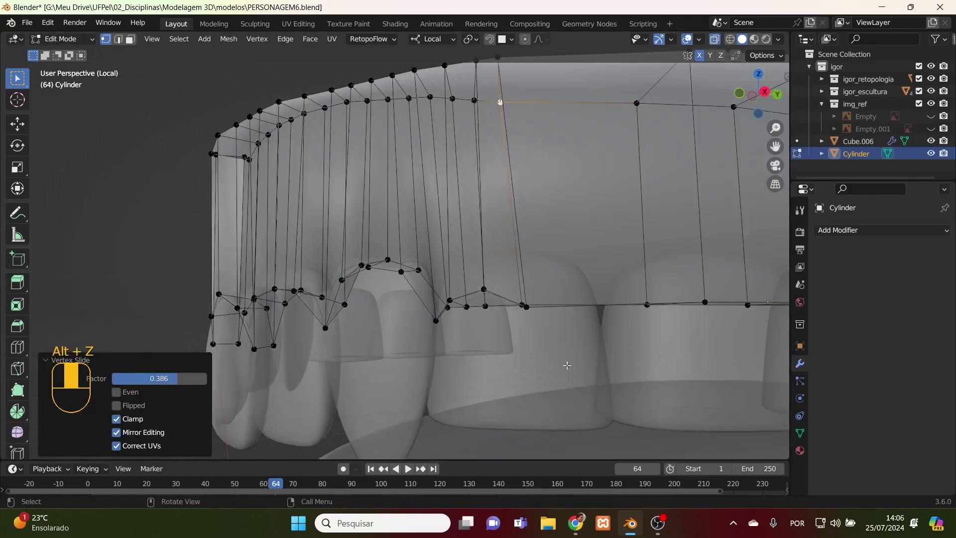
click(536, 324)
key(alt+z)
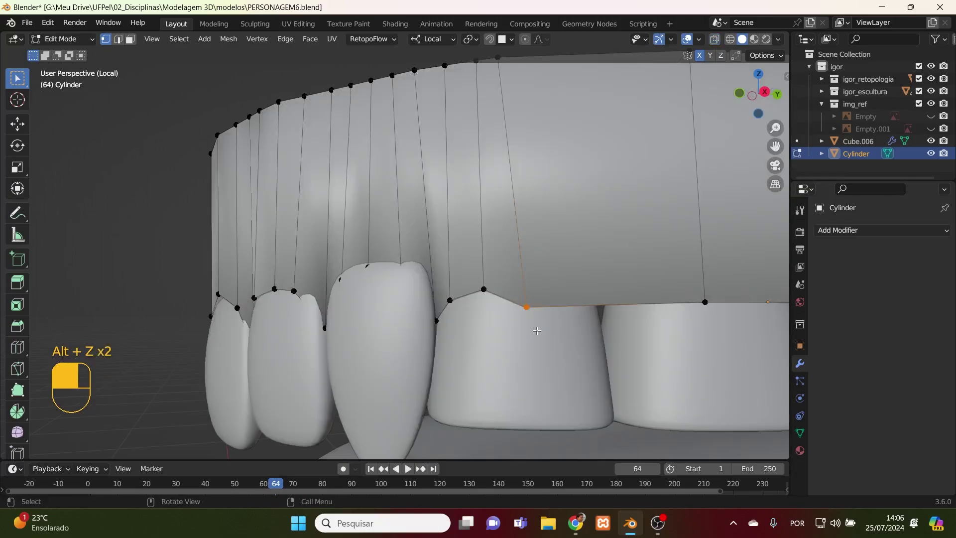
key(g)
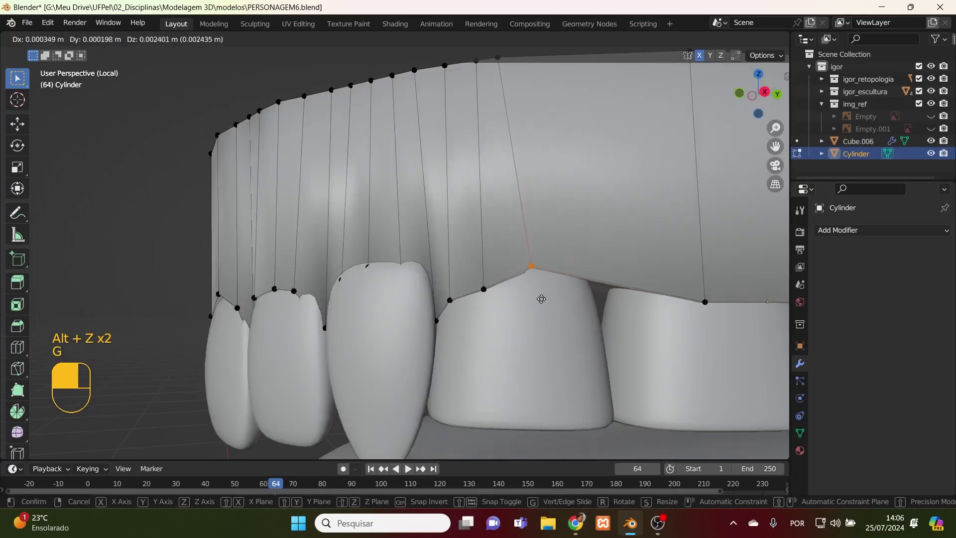
click(541, 304)
- Raise the premolar's middle outer gum vertex about 1 mm toward the top of the tooth
drag(470, 276, 470, 277)
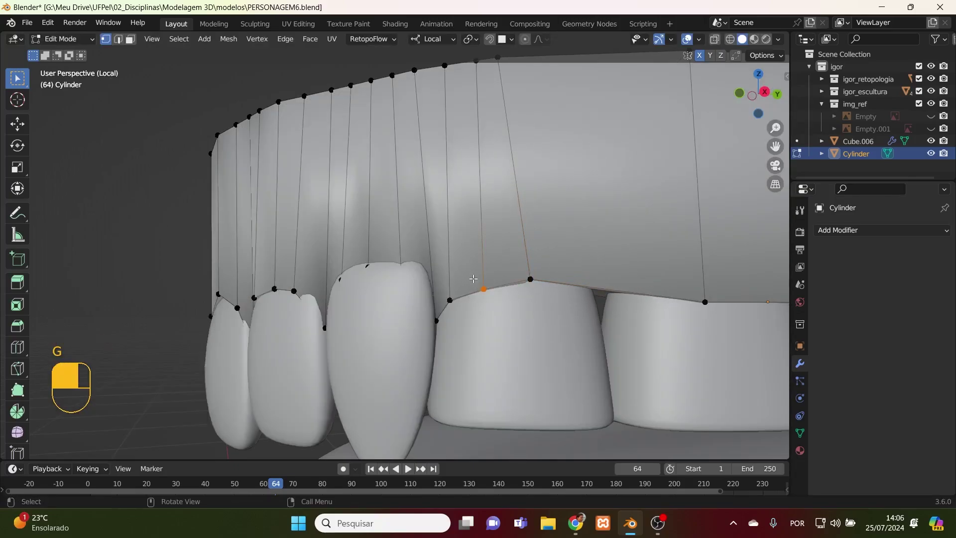
key(alt+z)
key(alt+z)
key(g)
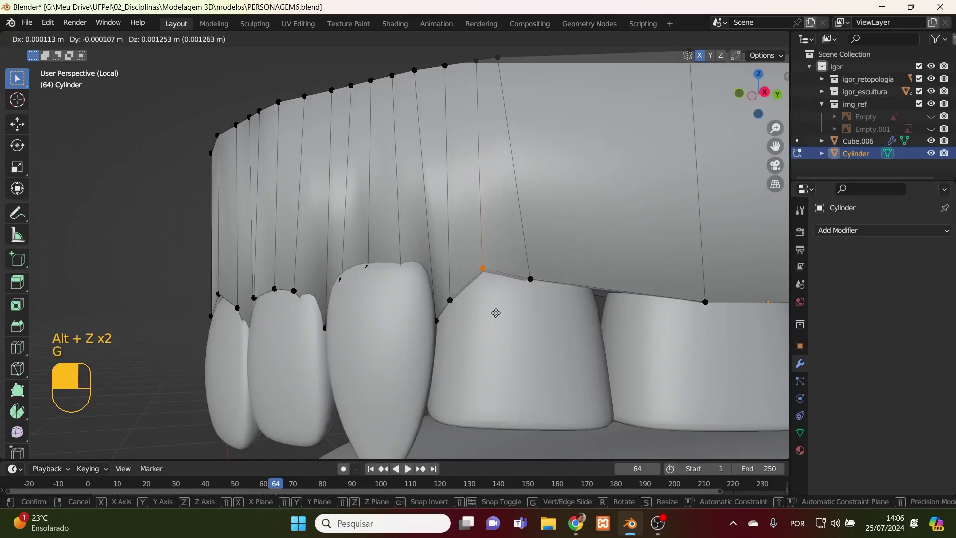
click(497, 316)
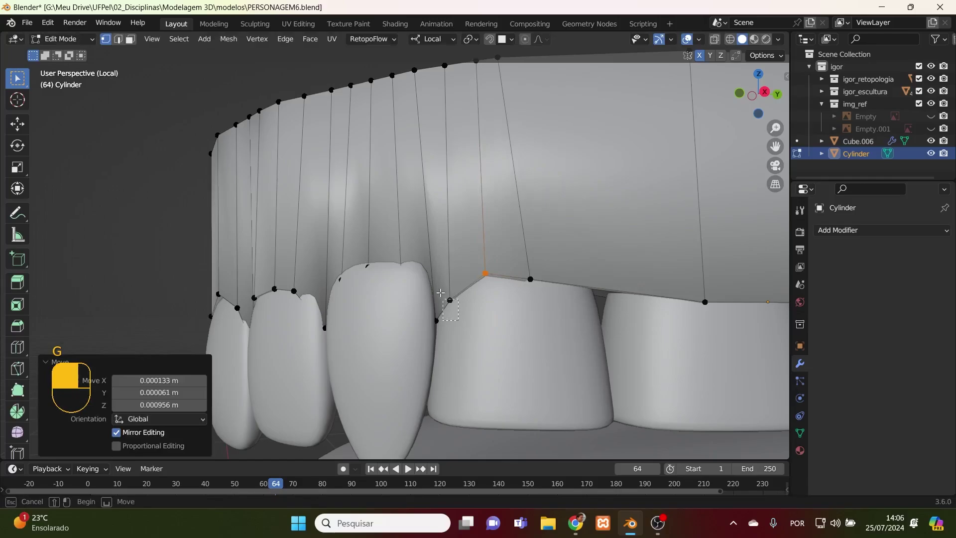
- Raise the premolar's front outer gum vertex about 1 mm and its rear one about 0.4 mm to round the gum arch
click(466, 317)
key(g)
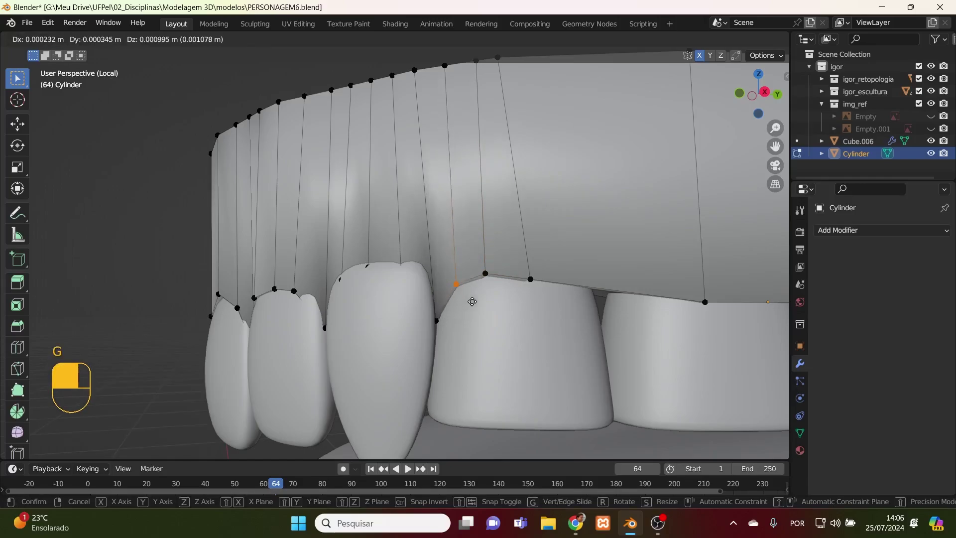
click(471, 298)
click(531, 279)
key(g)
key(g)
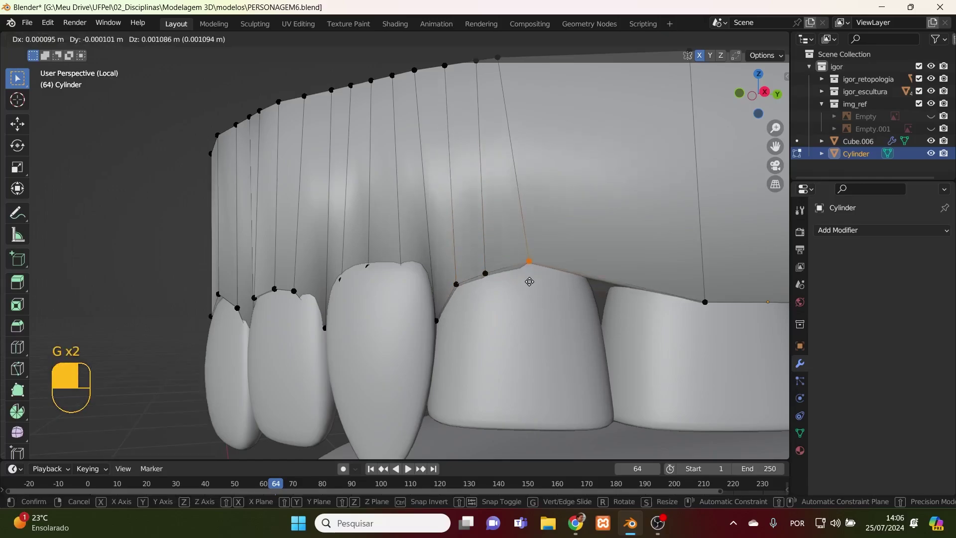
click(531, 293)
- Add a centred loop cut behind the premolar and lower its bottom vertices about 3.3 mm into the gap before the next tooth
key(ctrl+r)
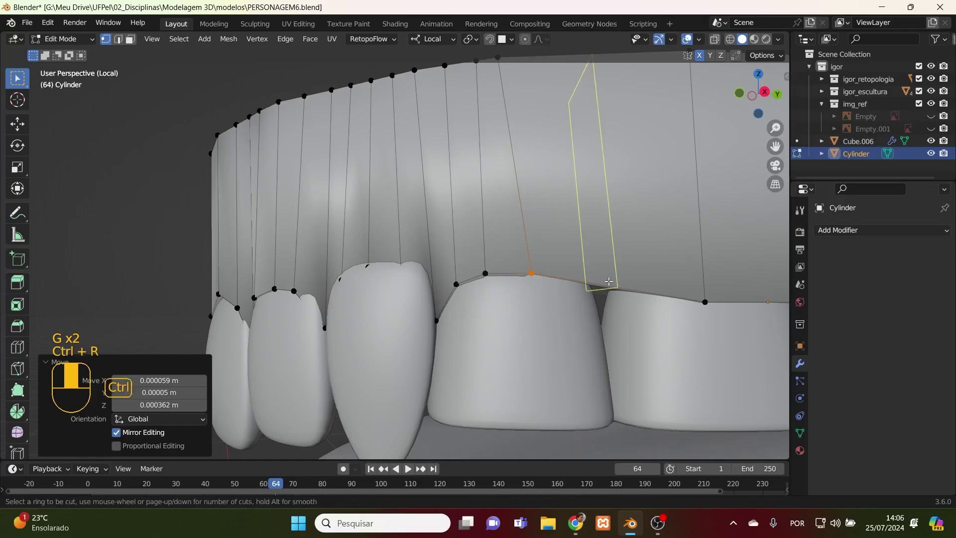
click(609, 281)
click(608, 282)
middle_drag(609, 281, 644, 352)
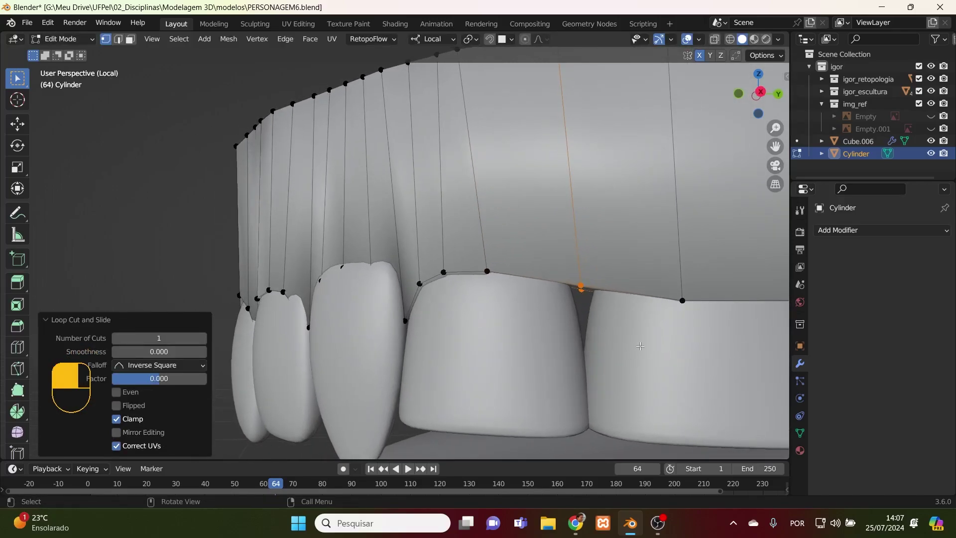
click(575, 299)
key(g)
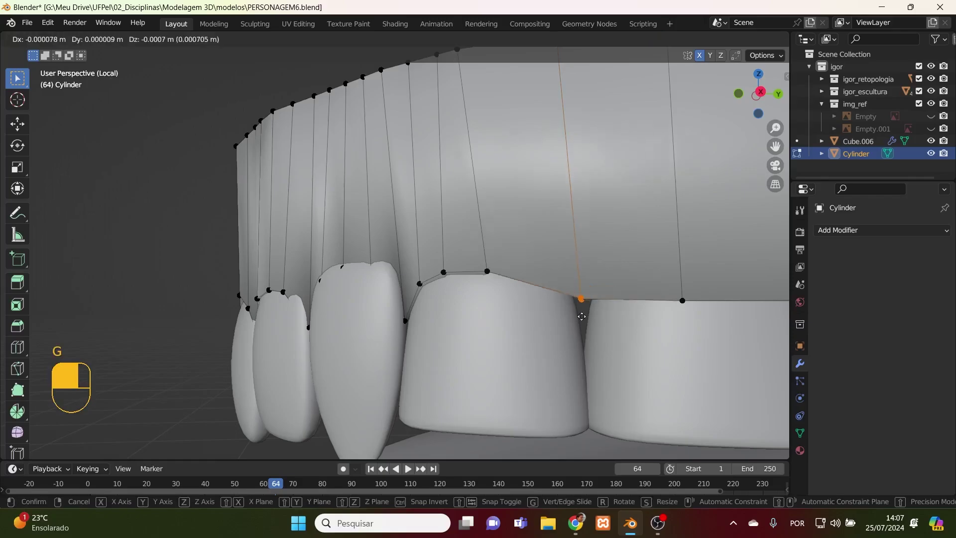
click(582, 352)
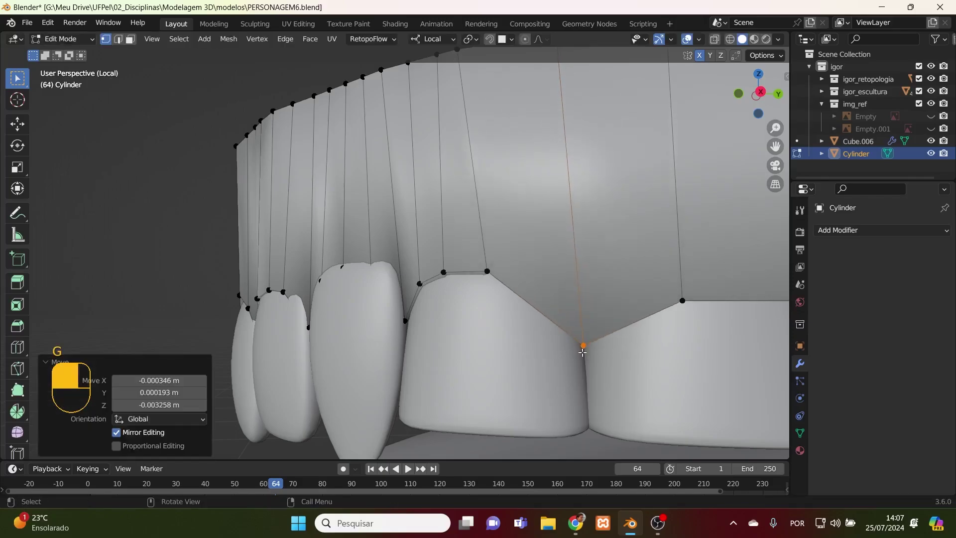
- Add a centred loop cut over the premolar's rear half and raise its lower end about 1.5 mm along the local Z axis
key(ctrl+r)
click(548, 334)
right_click(547, 334)
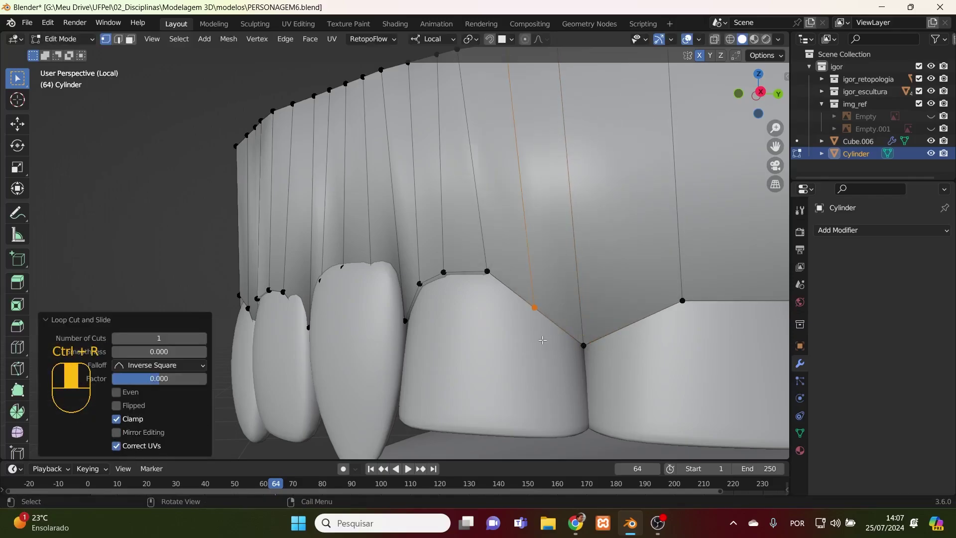
key(alt+z)
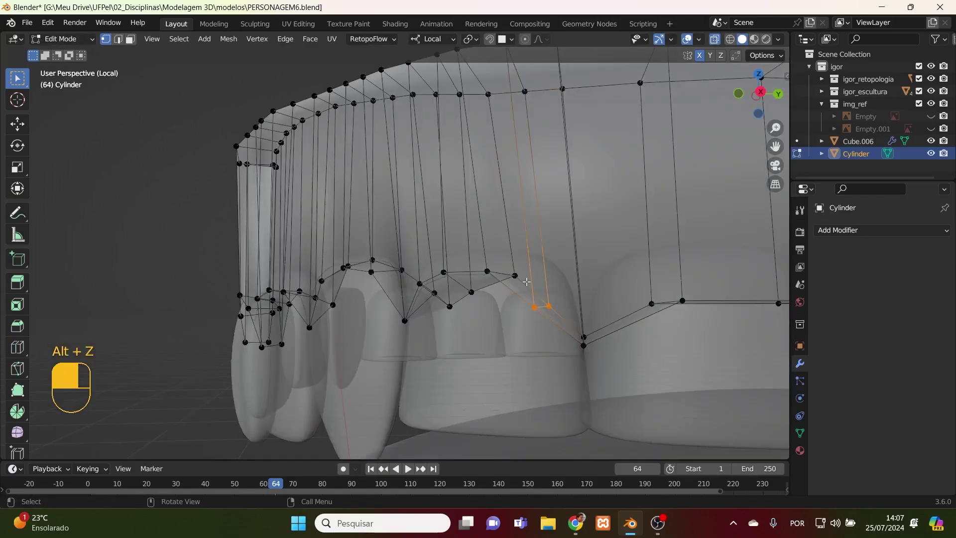
key(alt+z)
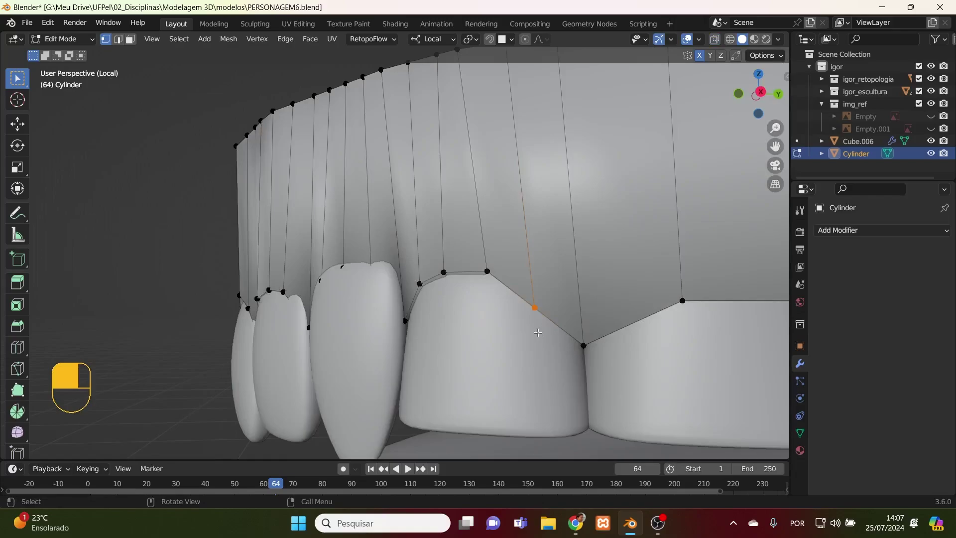
key(g)
key(z)
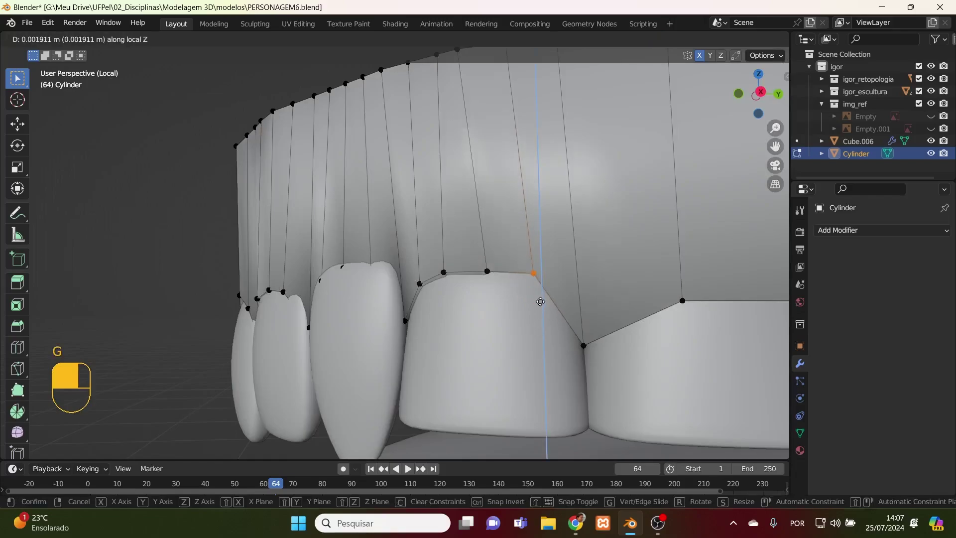
click(535, 308)
- Pull the premolar's three rear outer gum vertices inward and slightly down against the tooth, the rearmost about 0.7 mm inward and 0.4 mm down
middle_drag(535, 307, 579, 161)
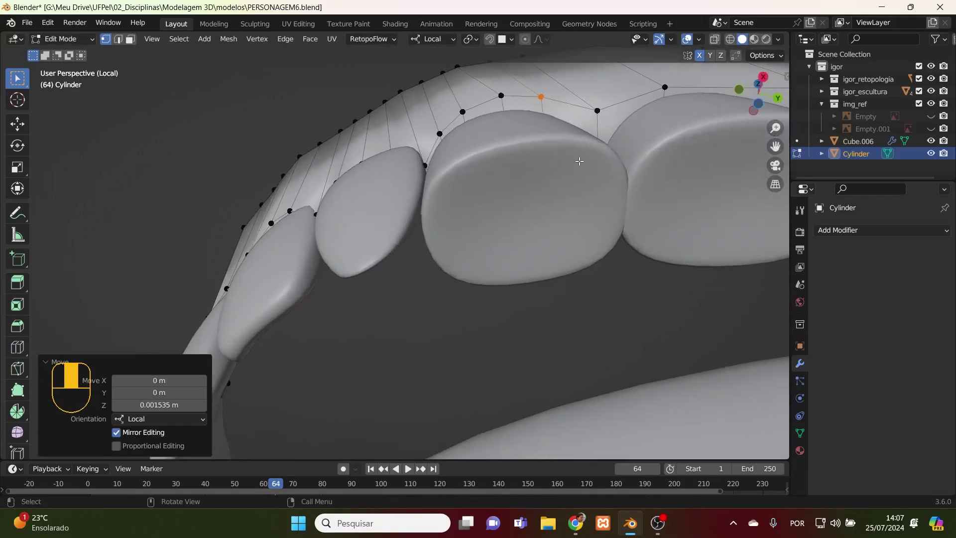
click(501, 99)
key(g)
click(502, 111)
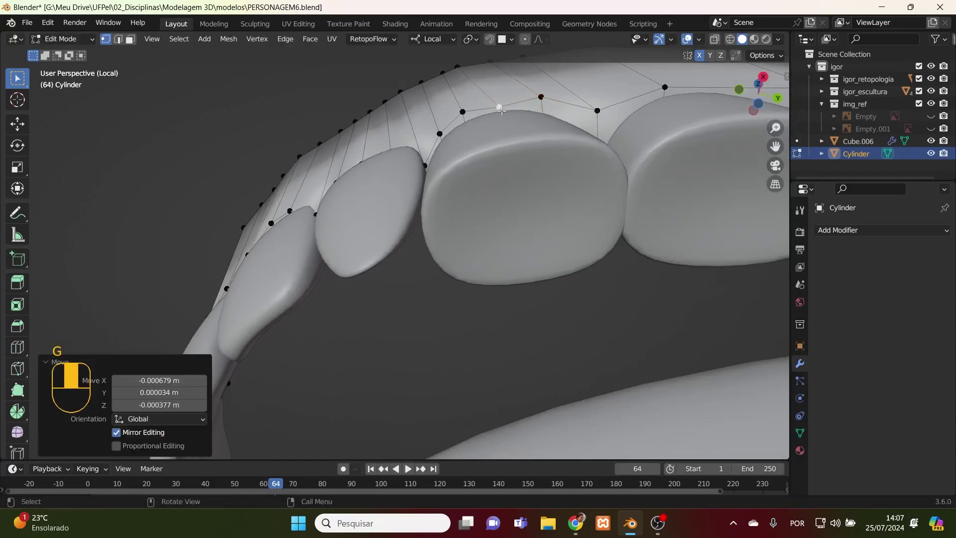
click(463, 110)
key(g)
click(572, 89)
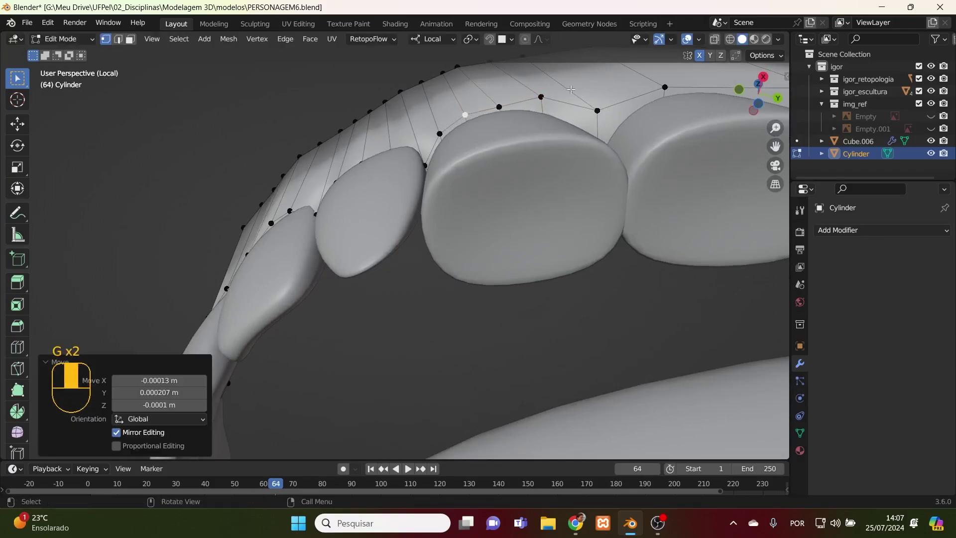
click(541, 97)
key(g)
click(550, 112)
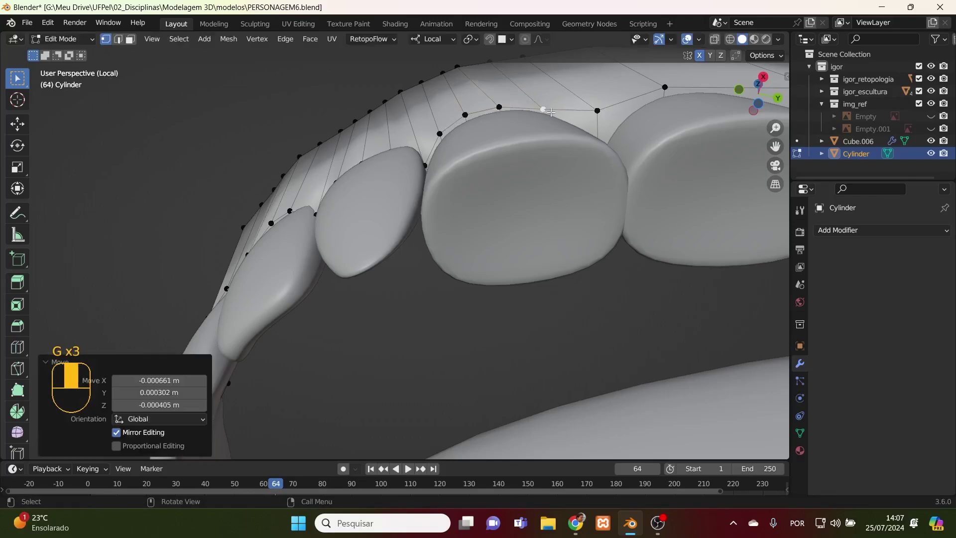
- Move the outer gum vertex in the gap behind the premolar about 1.3 mm inward and 0.8 mm down, and bring it about 1 mm forward
click(596, 111)
key(g)
click(603, 143)
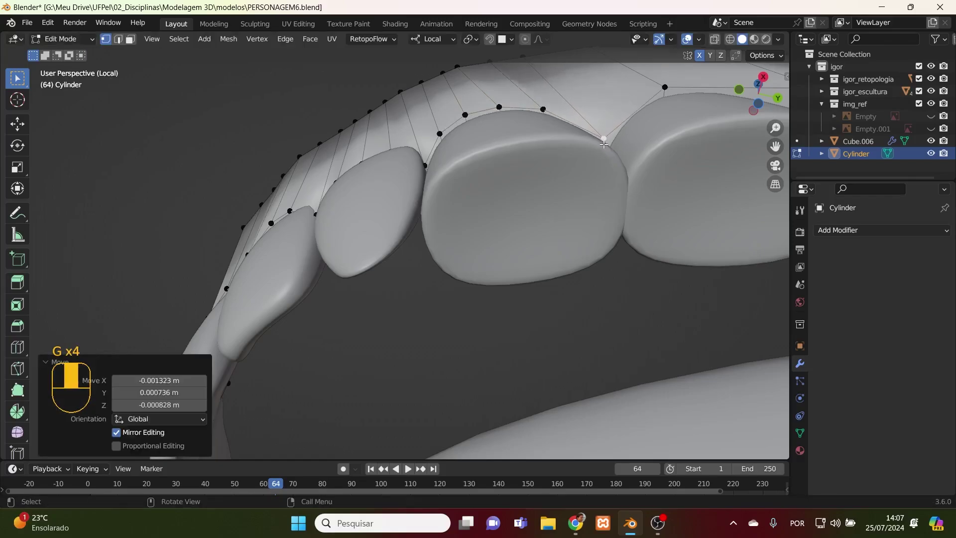
middle_drag(639, 165, 520, 109)
key(g)
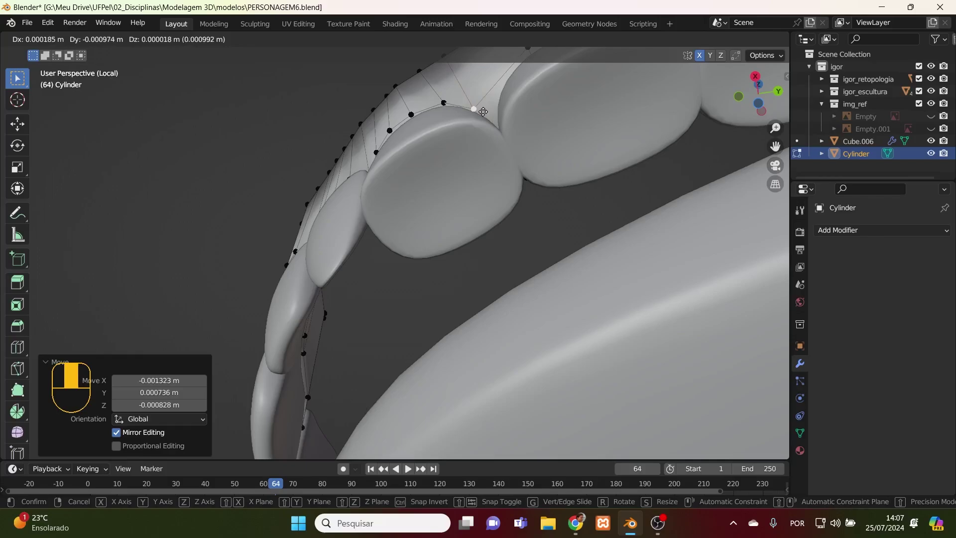
click(482, 112)
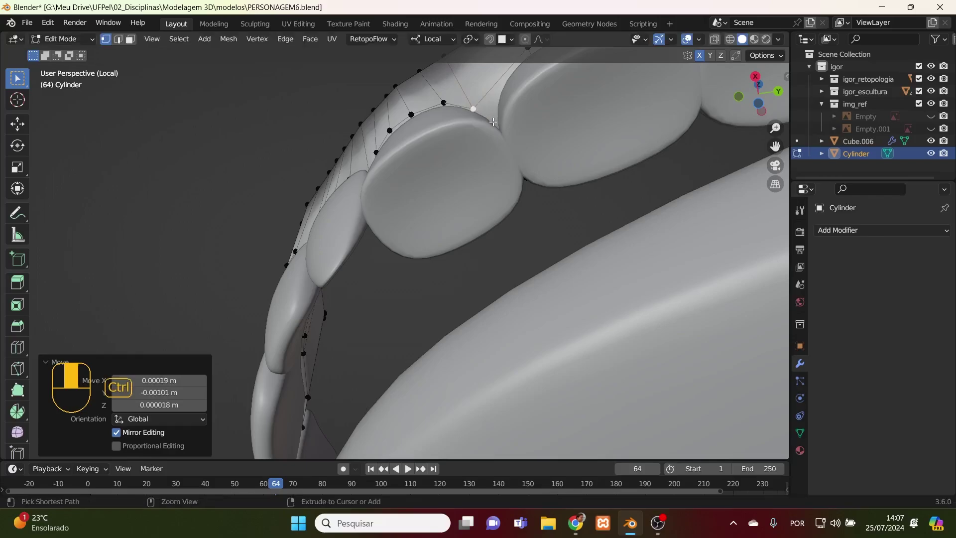
- Add a centred lengthwise loop cut along the gum's underside and lower its vertex in the gap behind the premolar about 2.8 mm
key(ctrl+r)
click(496, 126)
right_click(498, 130)
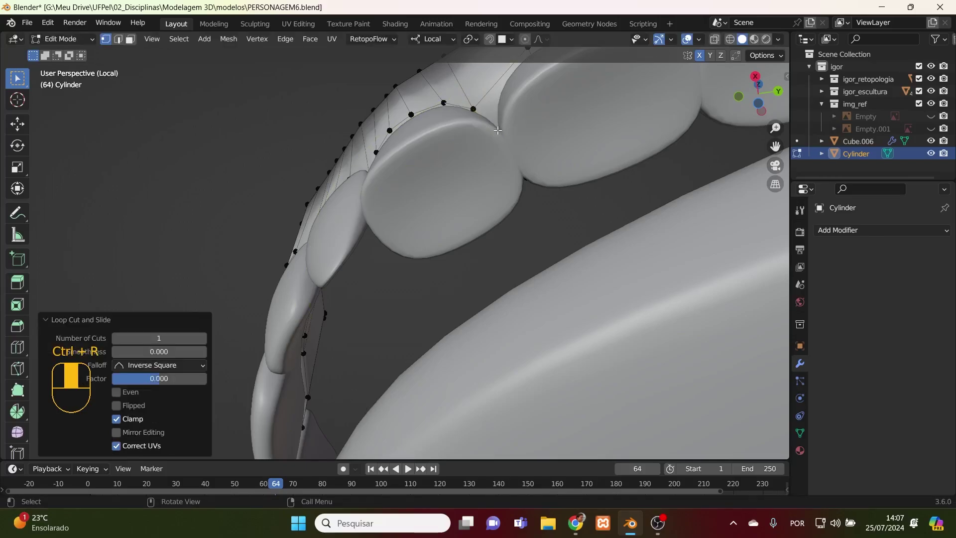
key(alt+z)
click(499, 144)
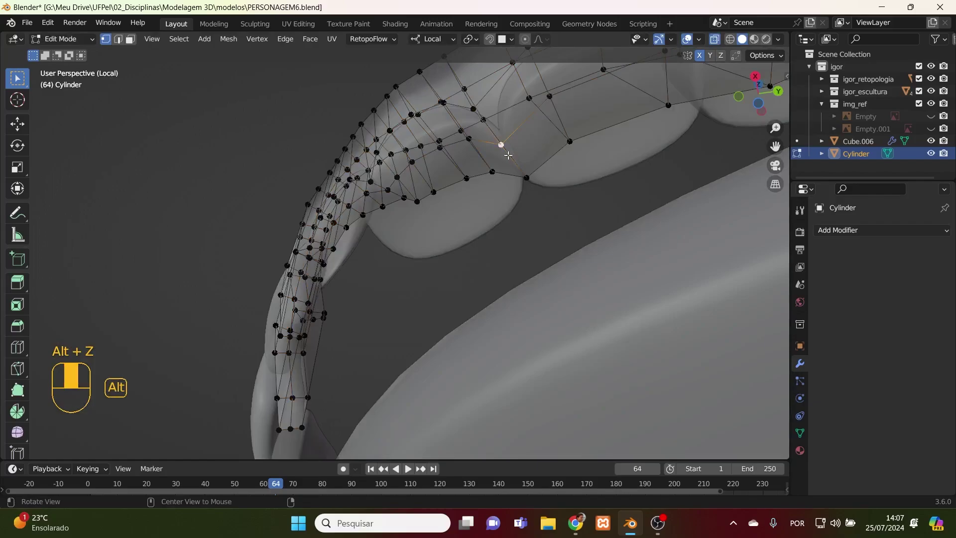
key(alt+z)
middle_drag(515, 167, 586, 336)
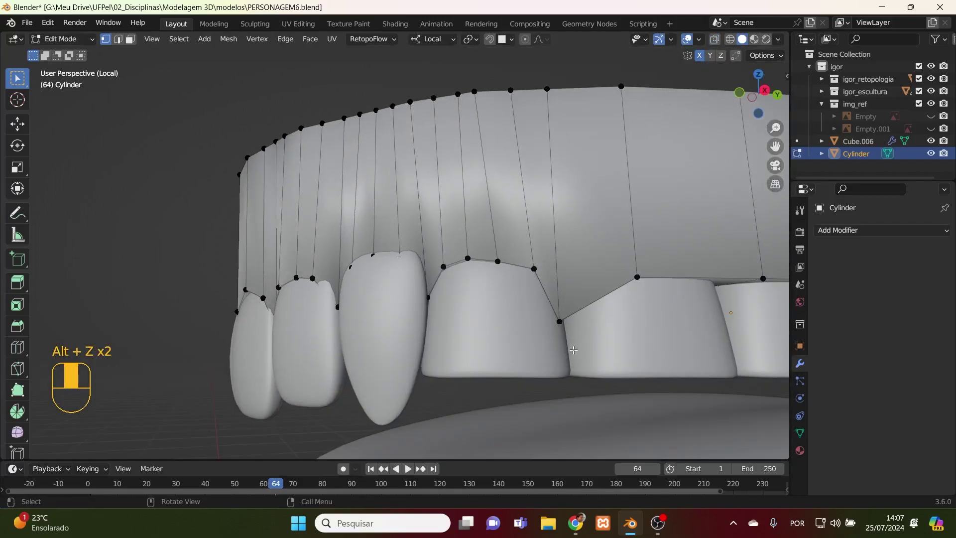
key(g)
click(572, 383)
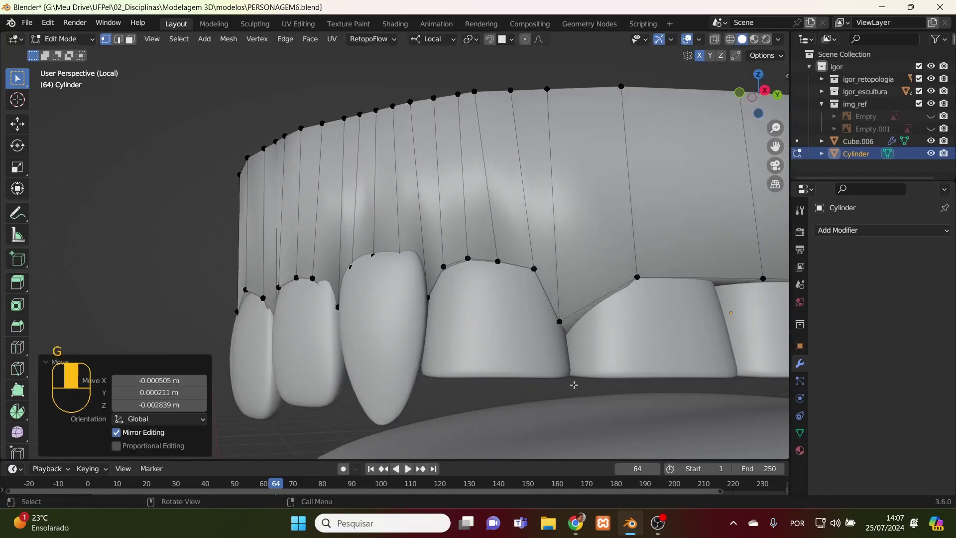
- Raise the outer gum vertex in the gap about 2.4 mm, and shift the one ahead of it about 0.3 mm forward and 0.2 mm down
key(g)
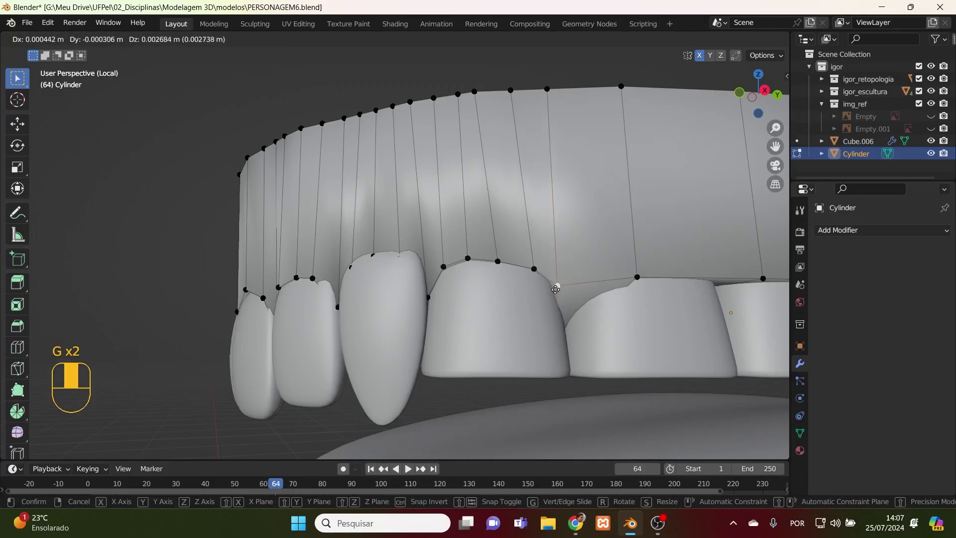
click(551, 292)
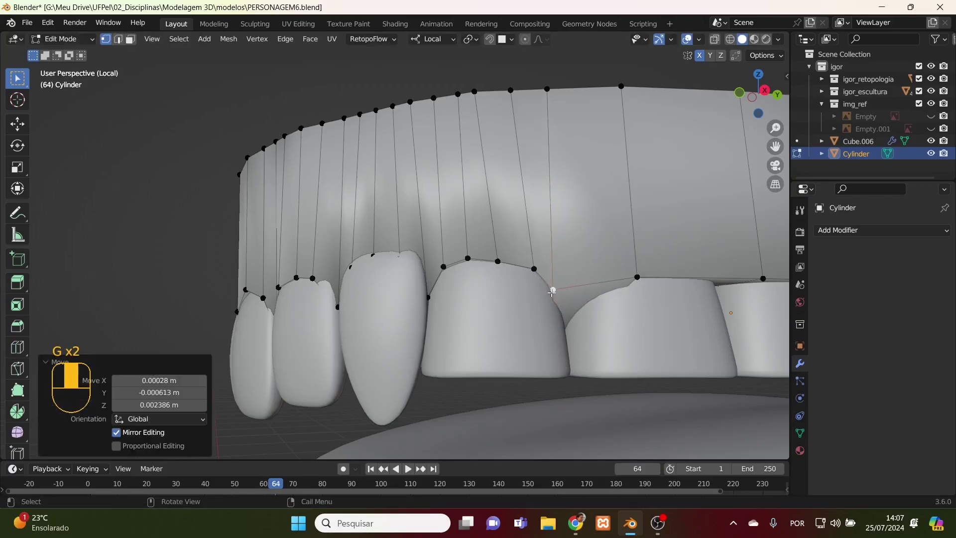
middle_drag(629, 337, 539, 364)
key(g)
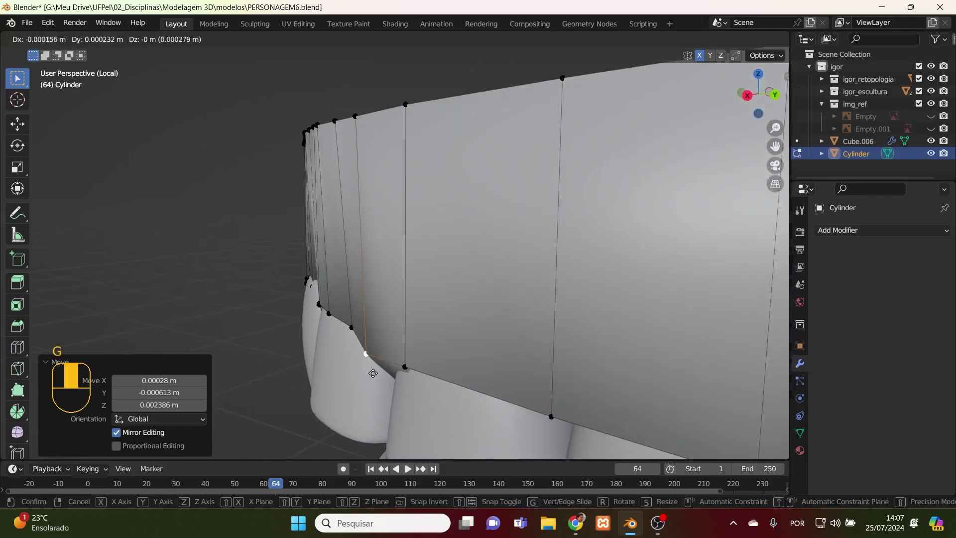
click(357, 331)
key(g)
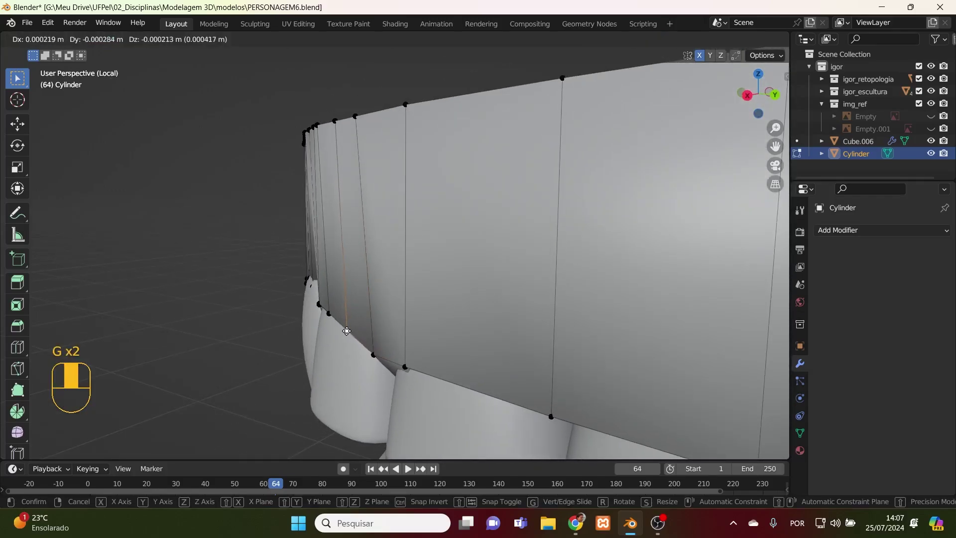
click(346, 331)
middle_drag(347, 330, 509, 342)
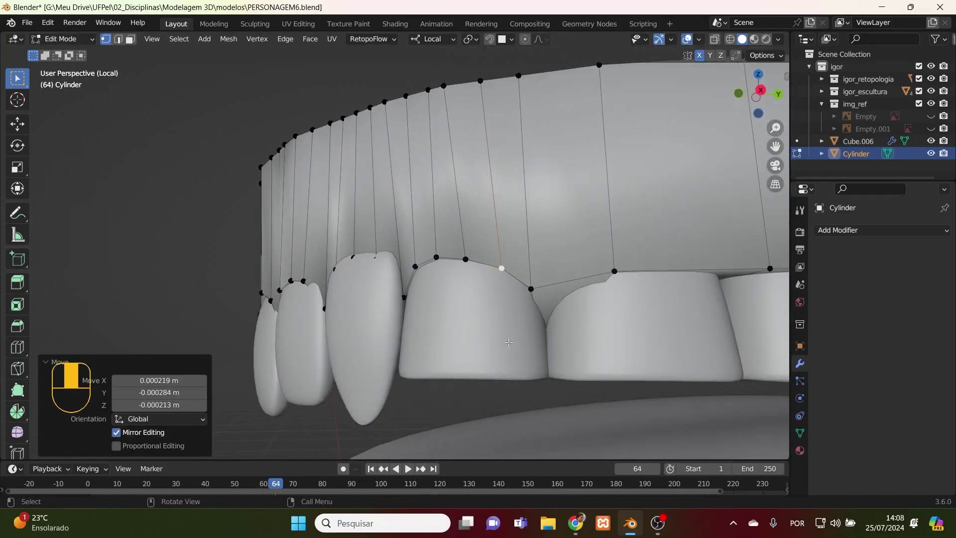
- Add a centred loop cut over the front of the next tooth, and raise its lower outer vertex and the one behind it about 1.3 mm each
mouse_move(591, 305)
middle_down()
mouse_move(607, 319)
mouse_move(595, 309)
middle_up()
key(ctrl+r)
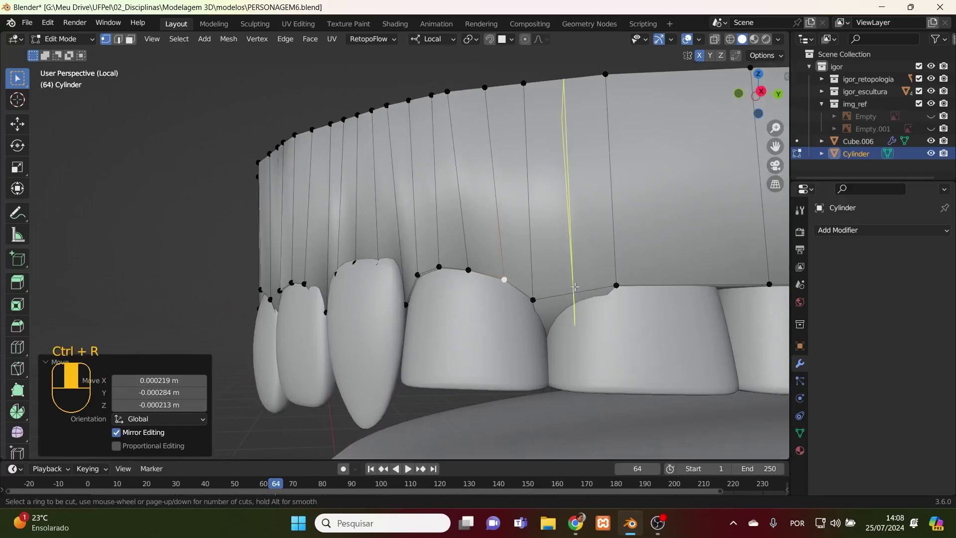
click(585, 312)
right_click(584, 310)
click(572, 293)
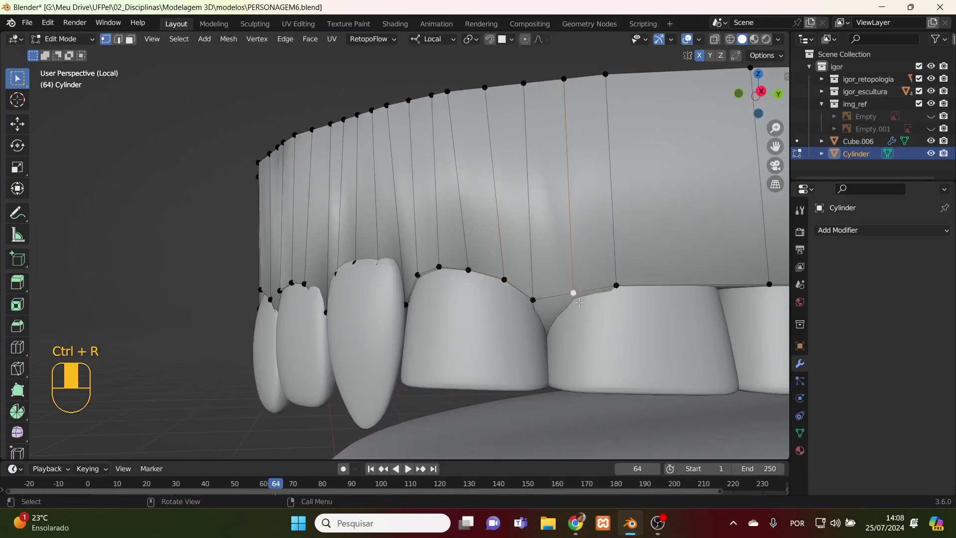
key(g)
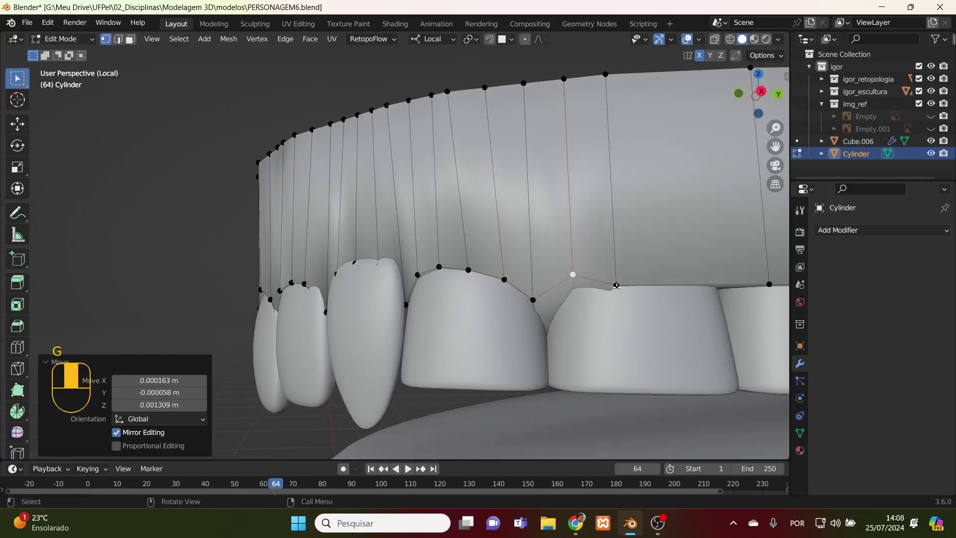
click(616, 286)
key(g)
click(616, 268)
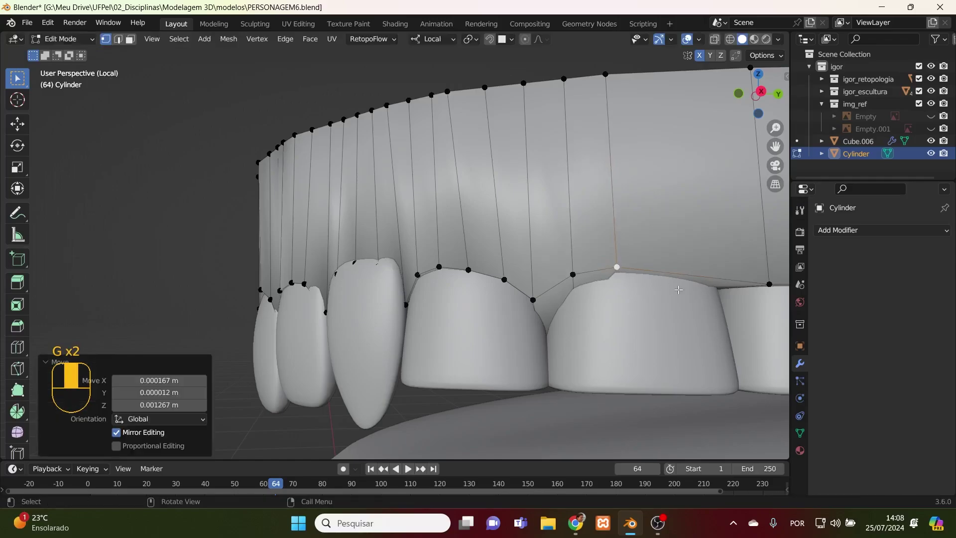
- Add a centred loop cut over the rear of that tooth and move its lower outer vertex about 1.4 mm forward and 0.7 mm up
key(ctrl+r)
click(679, 290)
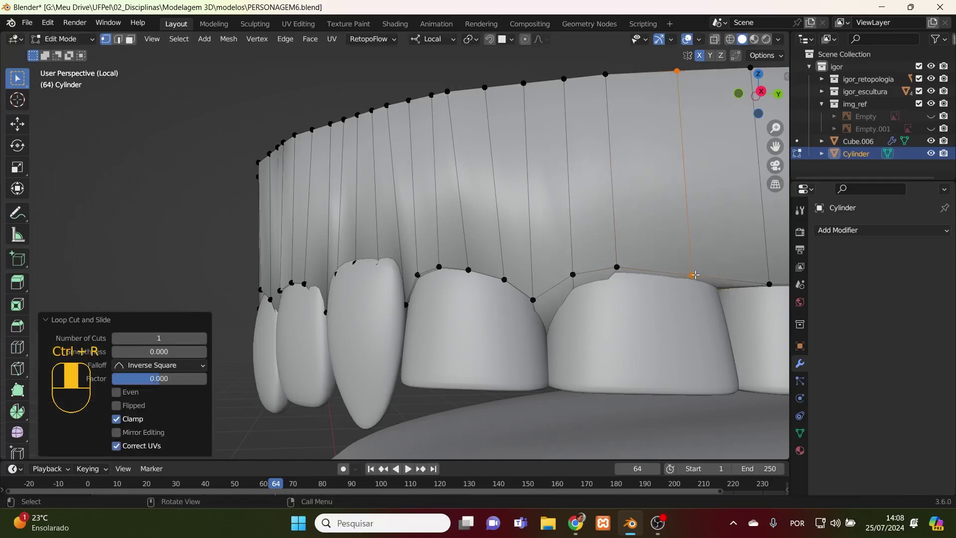
click(695, 275)
key(g)
click(702, 297)
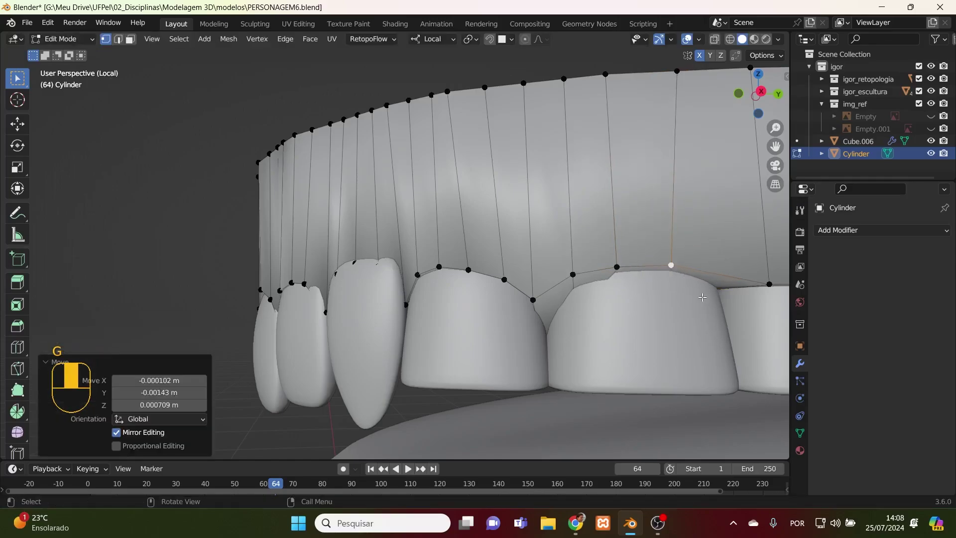
- Add a vertical loop cut to the gum just before the gap to the last molar, slid to a factor of -0.217
scroll(702, 298, down, 2)
shift+middle_drag(702, 298, 570, 332)
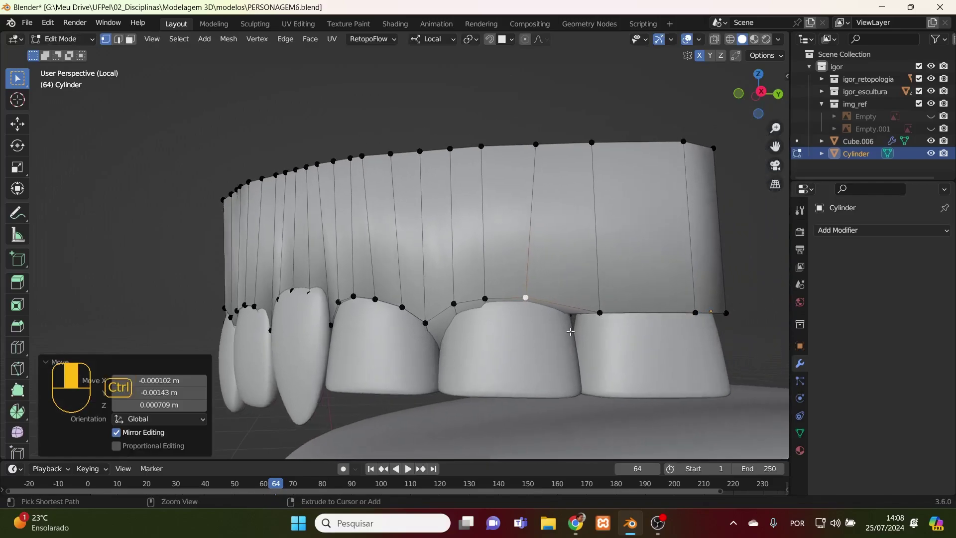
key(ctrl+r)
click(572, 307)
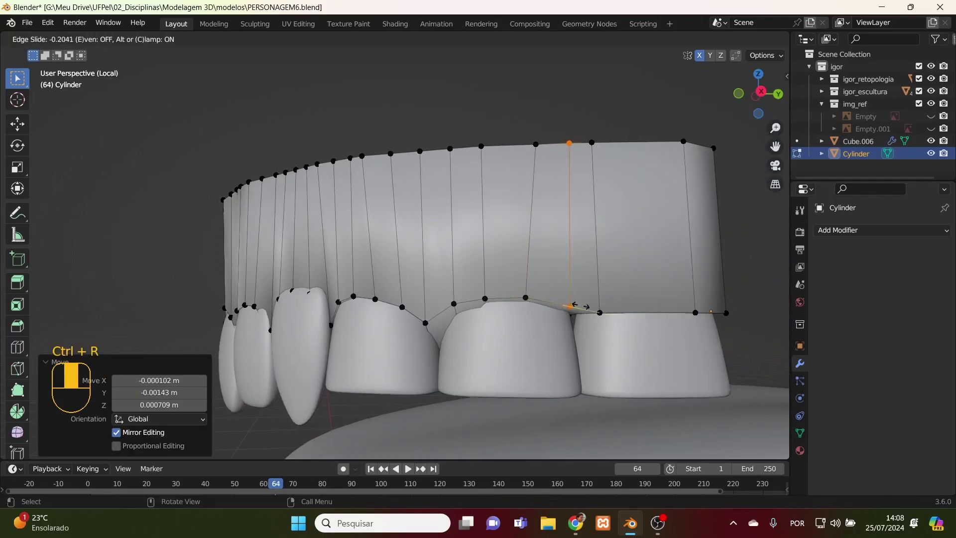
click(579, 311)
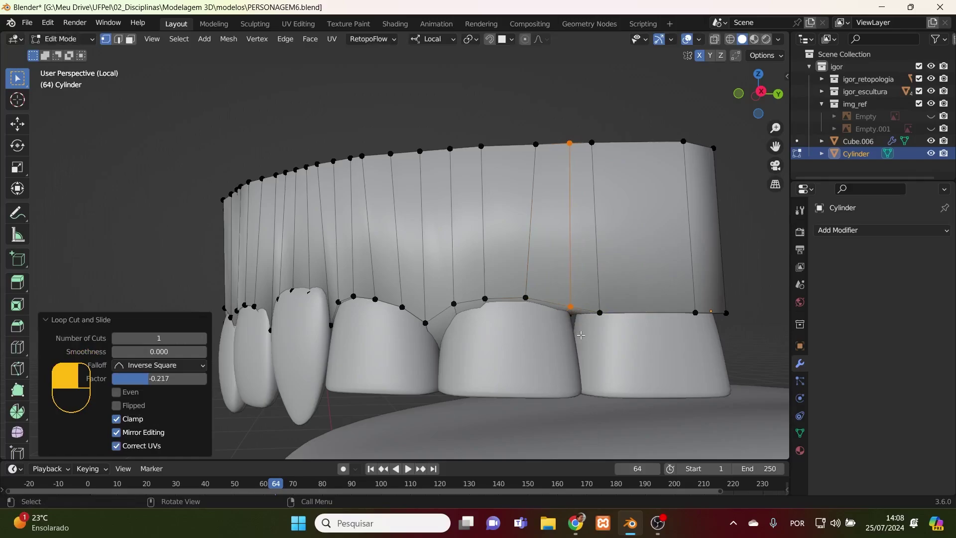
- Move the new loop's lower vertices about 2.1 mm down and 1.1 mm back, into the gap before the last molar
key(alt+z)
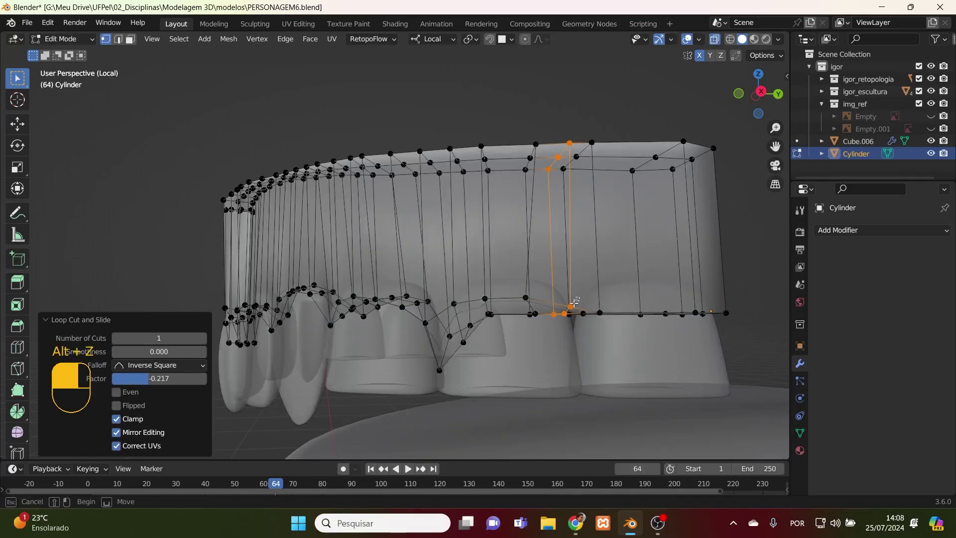
click(558, 299)
drag(546, 296, 571, 326)
middle_drag(582, 343, 569, 347)
click(570, 347)
drag(542, 299, 557, 331)
key(alt+z)
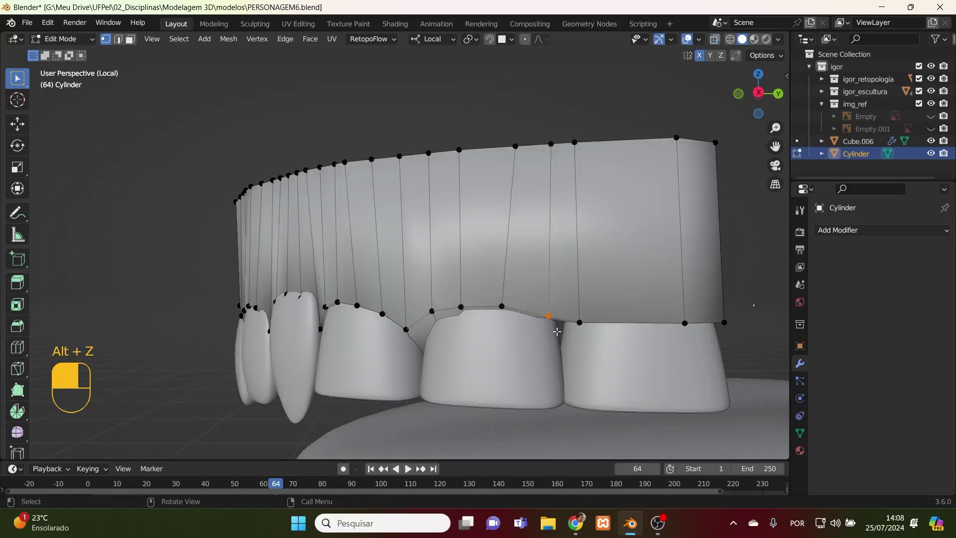
key(g)
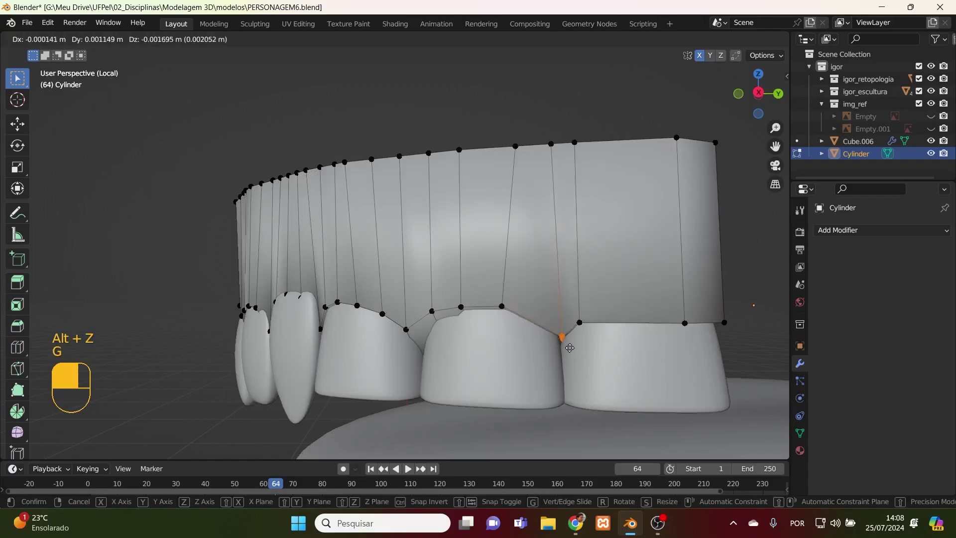
click(569, 352)
- Add a centred loop cut just ahead of the gap and move its lower vertices about 0.6 mm up and 0.2 mm back
key(ctrl+r)
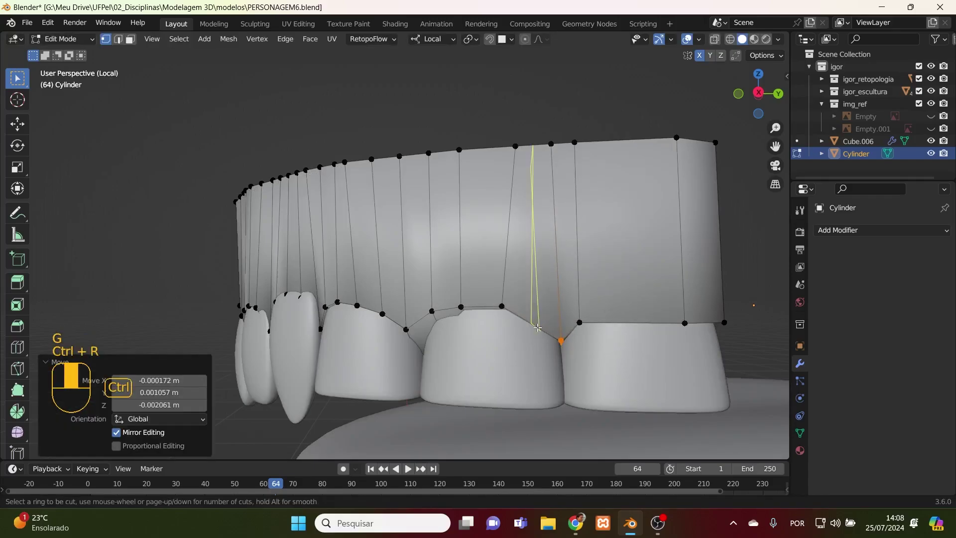
click(541, 343)
right_click(540, 343)
key(alt+z)
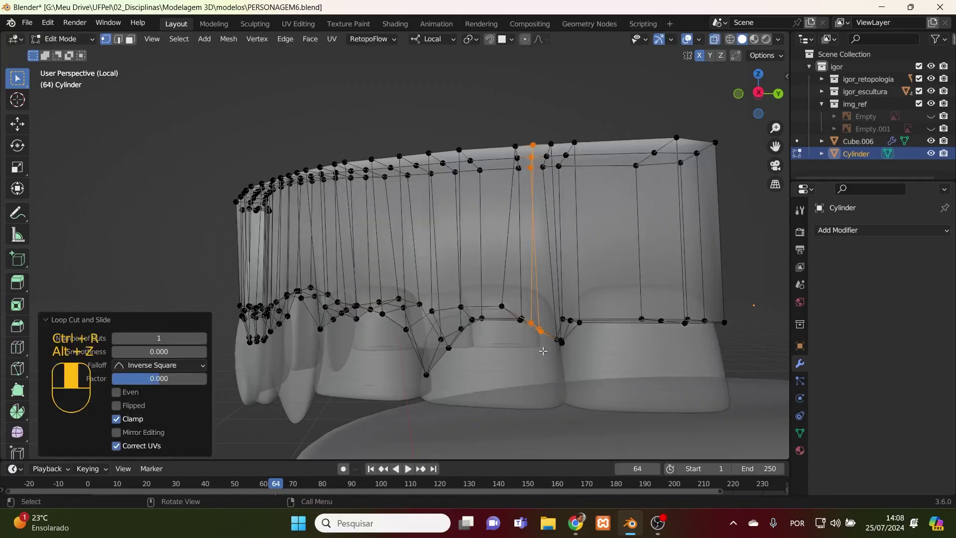
drag(540, 343, 530, 320)
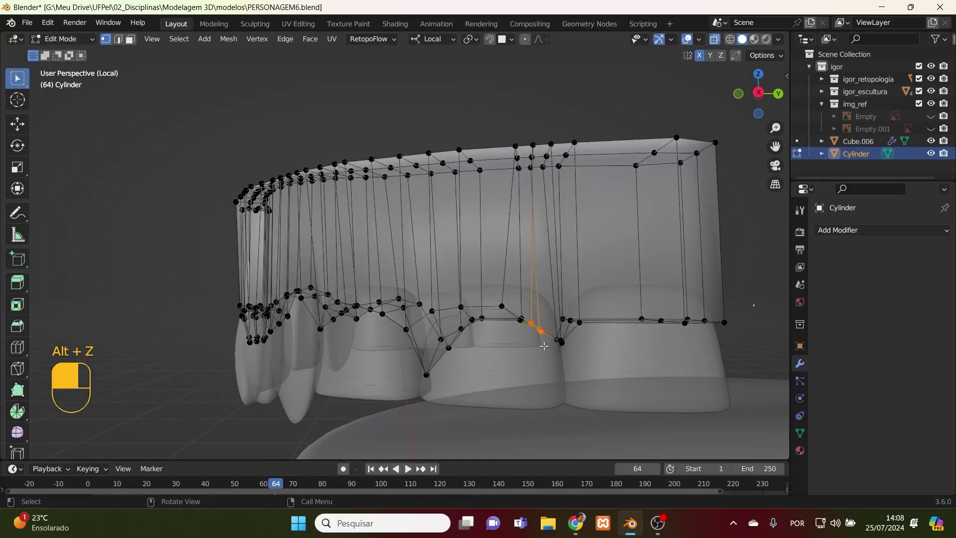
key(alt+z)
key(g)
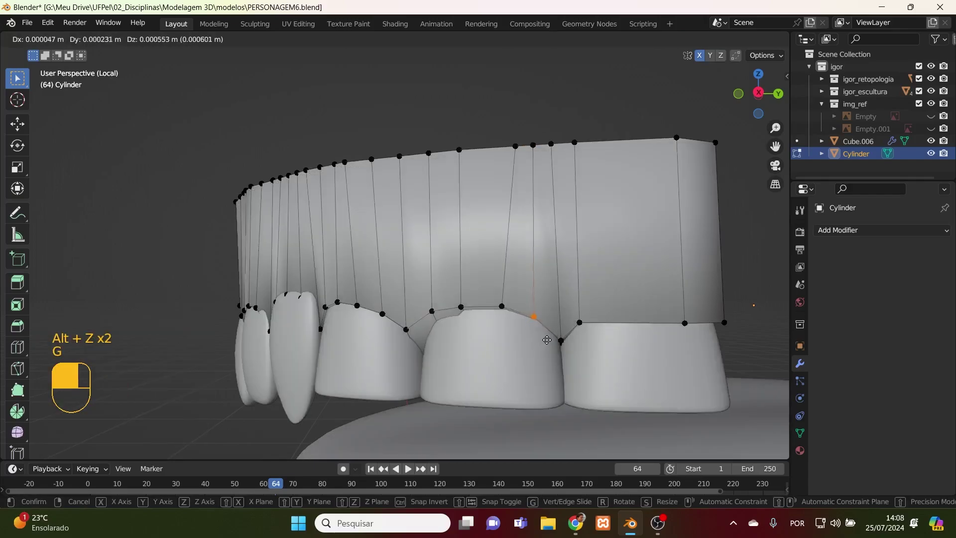
click(548, 339)
- Move the outer gap vertex about 1.1 mm inward, 1 mm back and up, and the one behind it 1.5 mm inward and 1.1 mm back
middle_drag(568, 332, 483, 329)
click(313, 346)
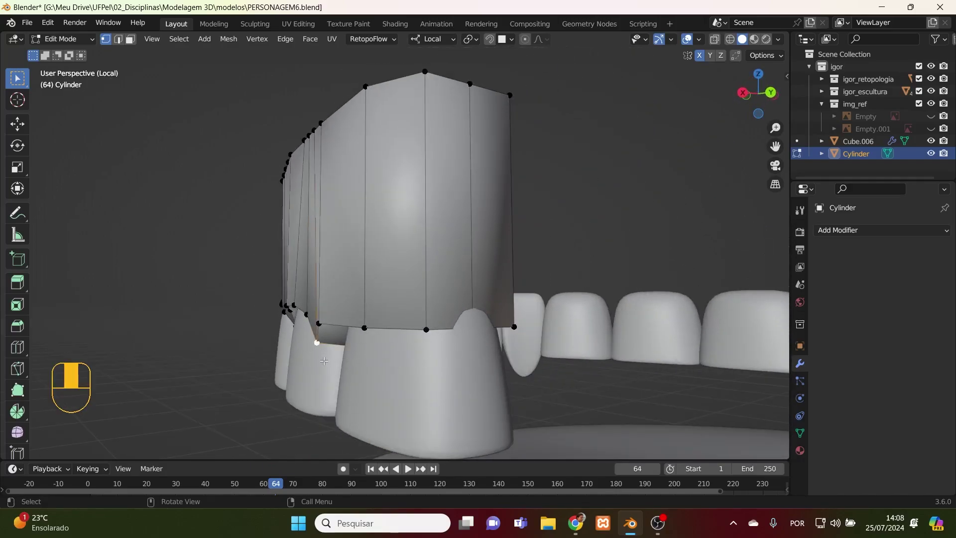
key(g)
click(343, 347)
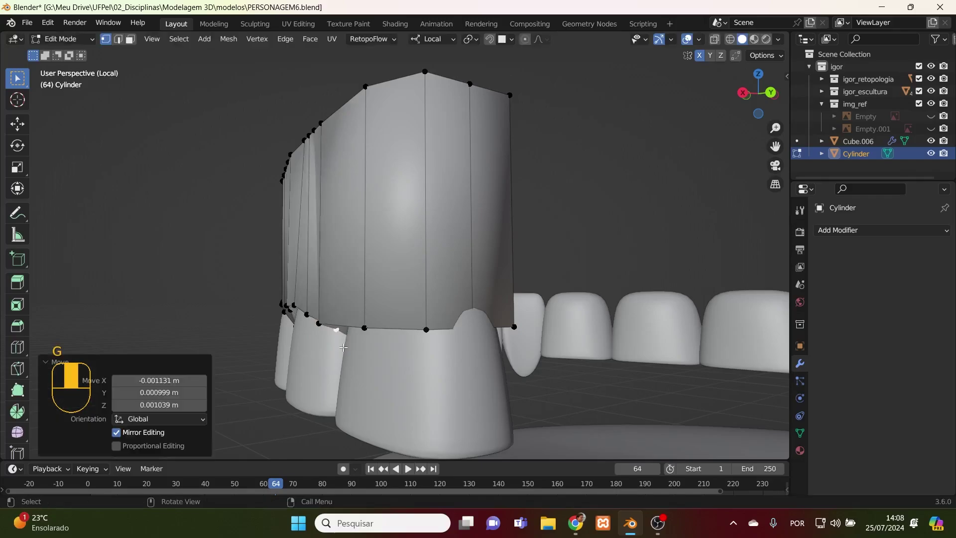
key(g)
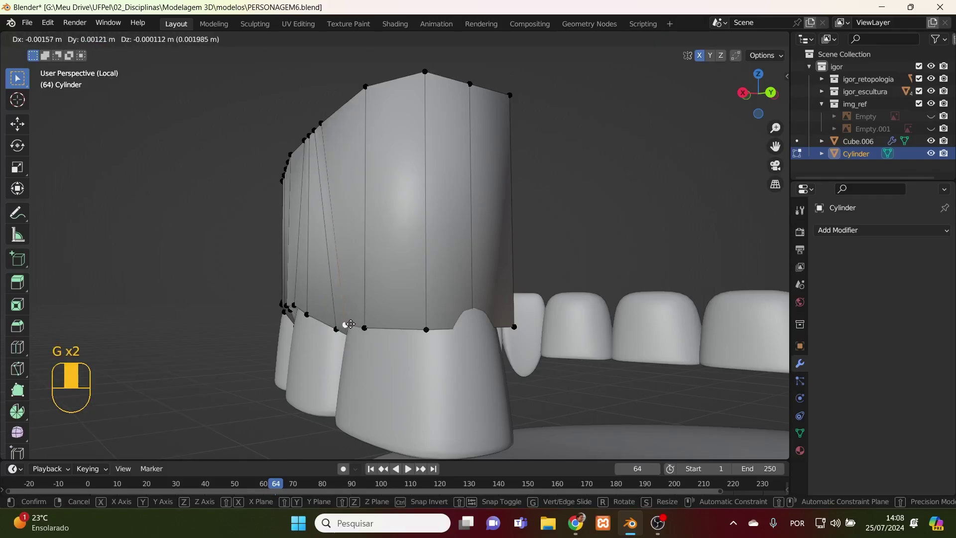
click(350, 324)
- Shift the lower outer vertex in the gap before the last molar about 0.7 mm forward
scroll(350, 324, down, 3)
middle_drag(351, 324, 590, 331)
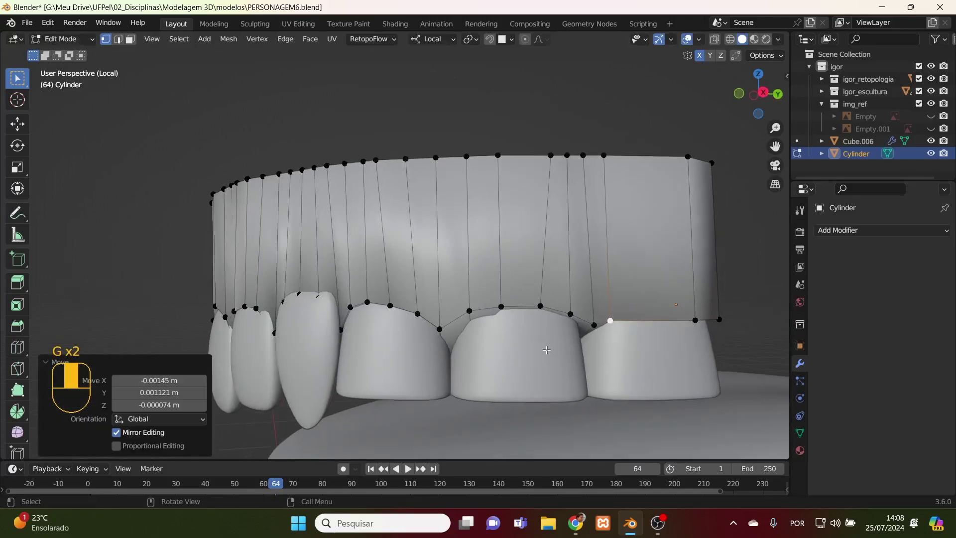
key(g)
click(587, 325)
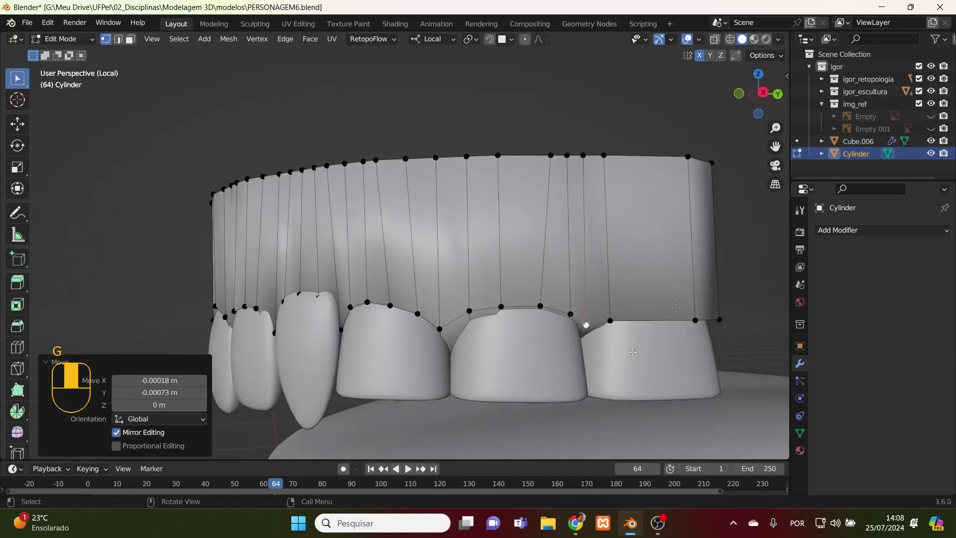
- Move the gum's lower outer vertex at the rear of the last molar about 0.5 mm inward and 0.2 mm down
scroll(660, 375, down, 1)
middle_drag(601, 324, 564, 184)
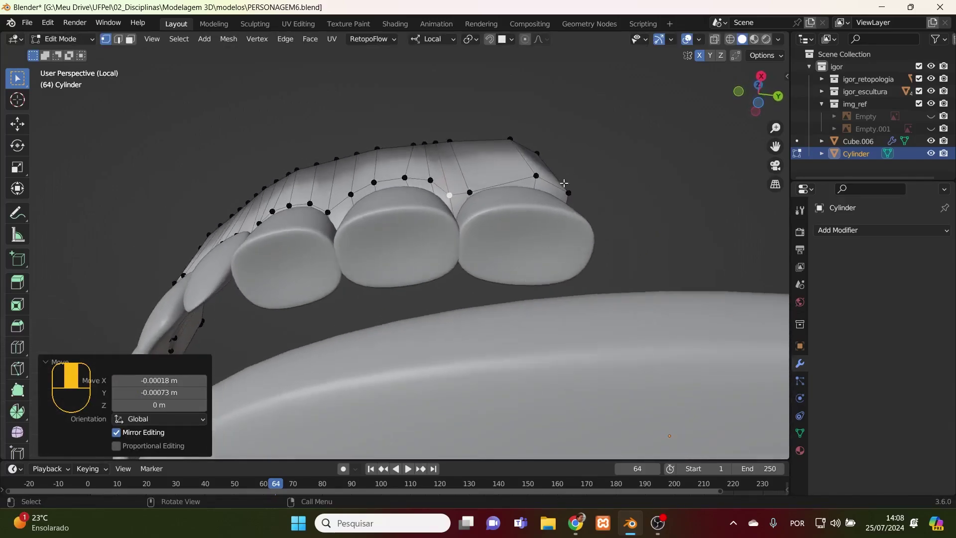
click(541, 173)
key(g)
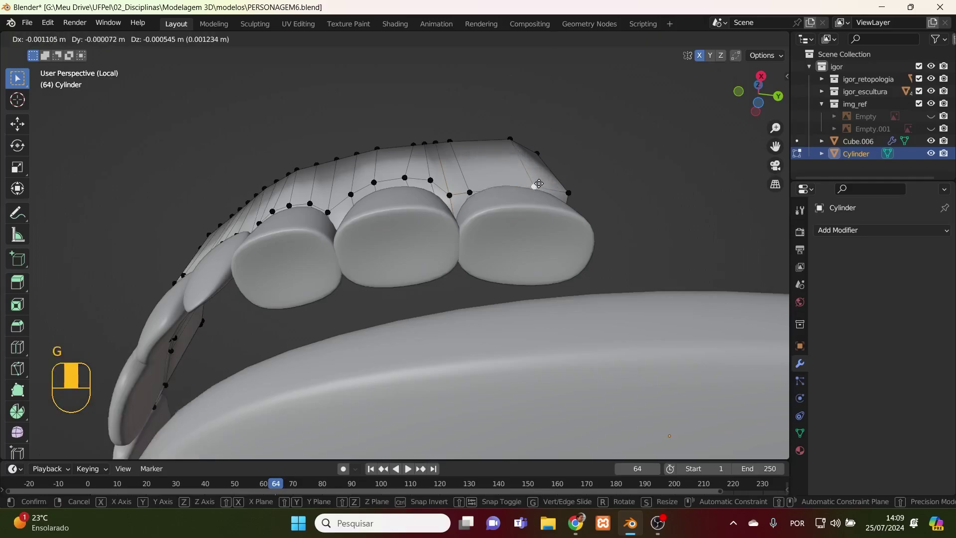
click(537, 180)
- Add a centred loop cut over the last molar and move its lower outer vertex about 0.7 mm outward, 0.7 mm forward and 0.4 mm up
key(ctrl+r)
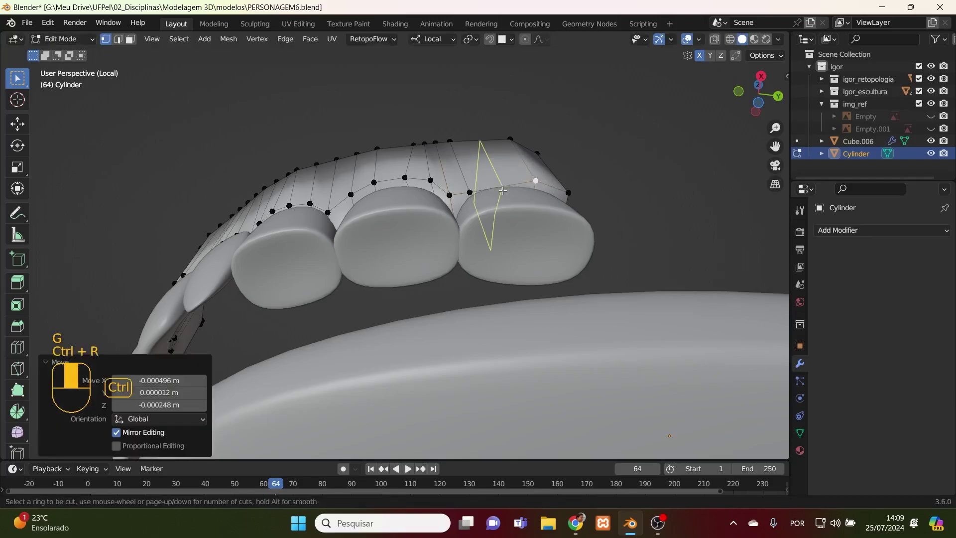
click(502, 191)
click(502, 190)
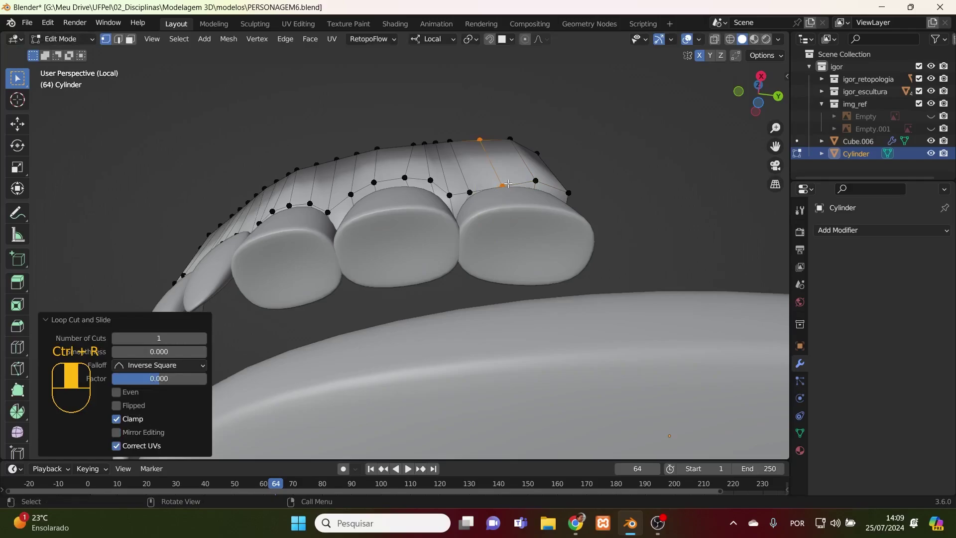
click(508, 183)
key(g)
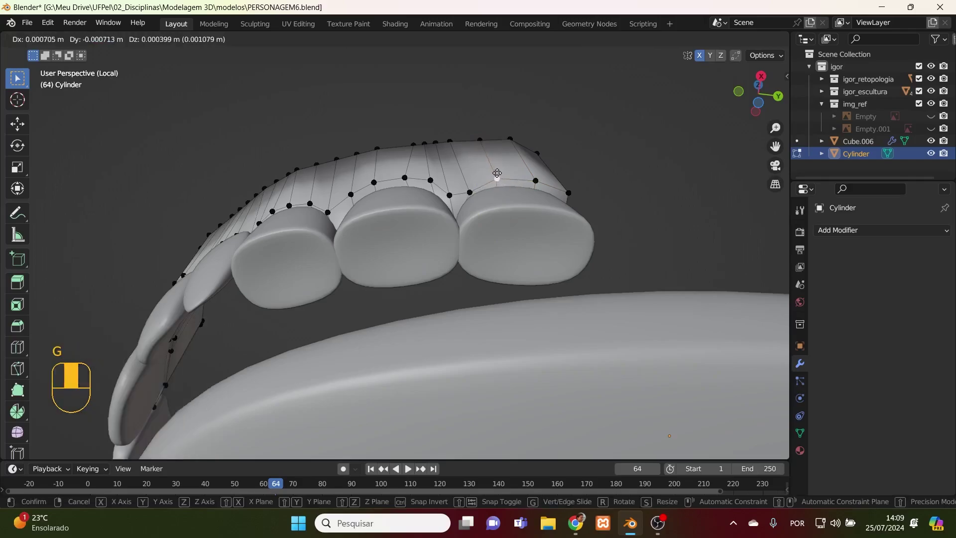
click(503, 168)
- Raise the lower outer gum vertex over the rear of the last molar about 0.6 mm
middle_drag(503, 168, 525, 354)
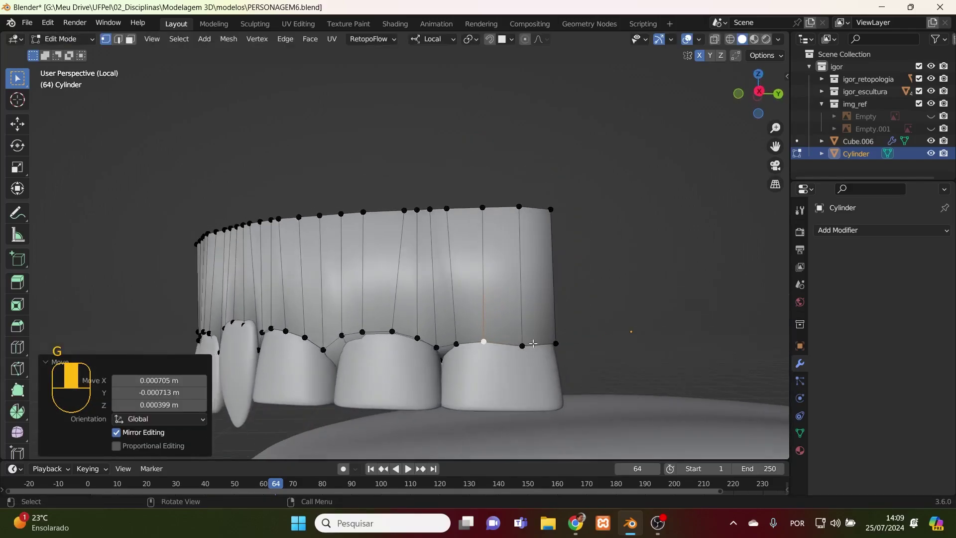
key(g)
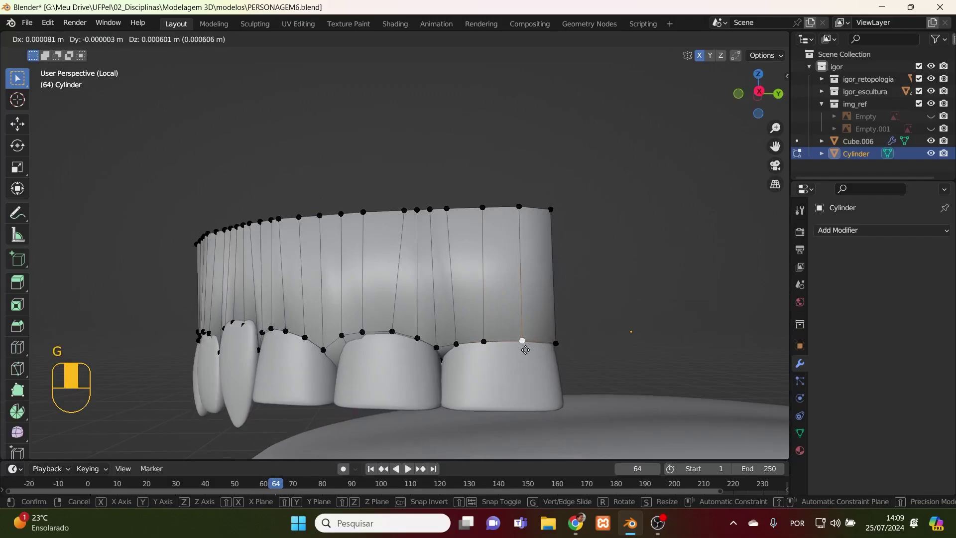
click(523, 351)
- Return to Object Mode in front view and mirror the half gum across the X axis with a Mirror modifier
scroll(519, 370, down, 2)
middle_drag(519, 370, 647, 417)
key(KP_1)
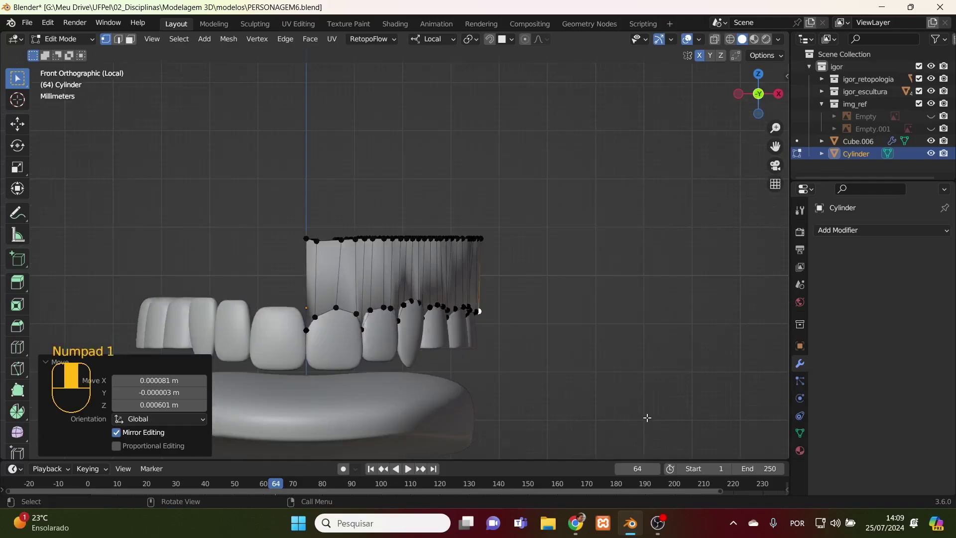
click(106, 43)
click(85, 44)
click(69, 41)
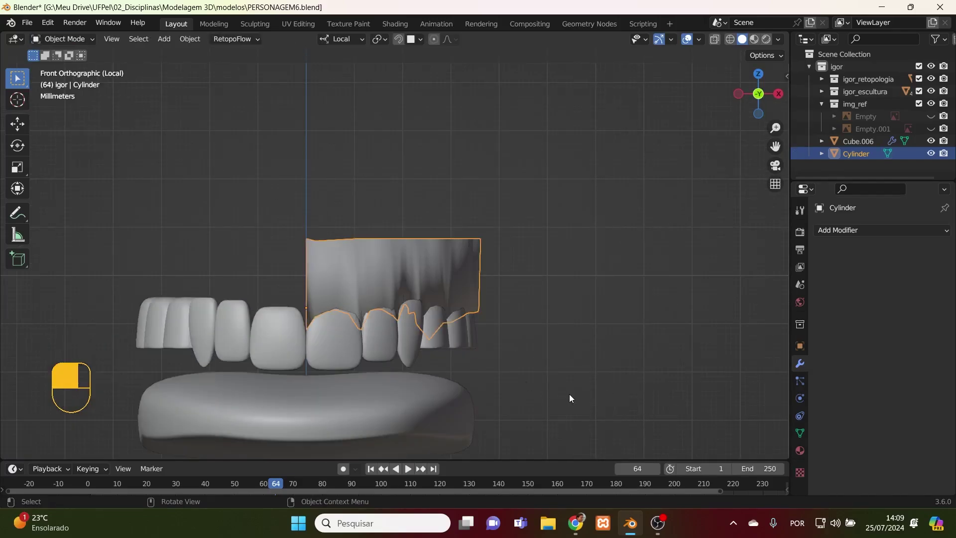
click(856, 232)
click(698, 373)
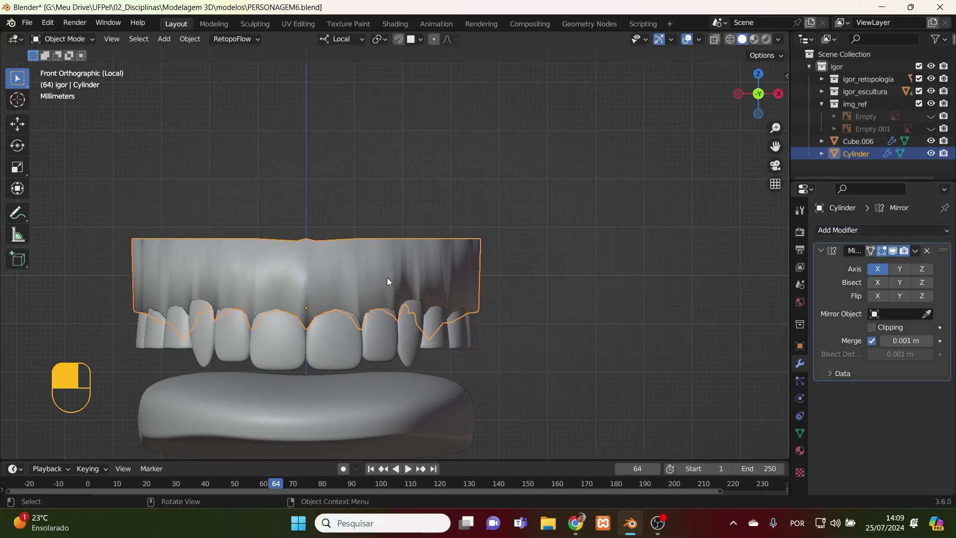
- Add two lengthwise loop cuts around the gum, one near the tooth line at factor 0.648 and one near the upper rim at factor -0.596
key(ctrl+r)
key(Tab)
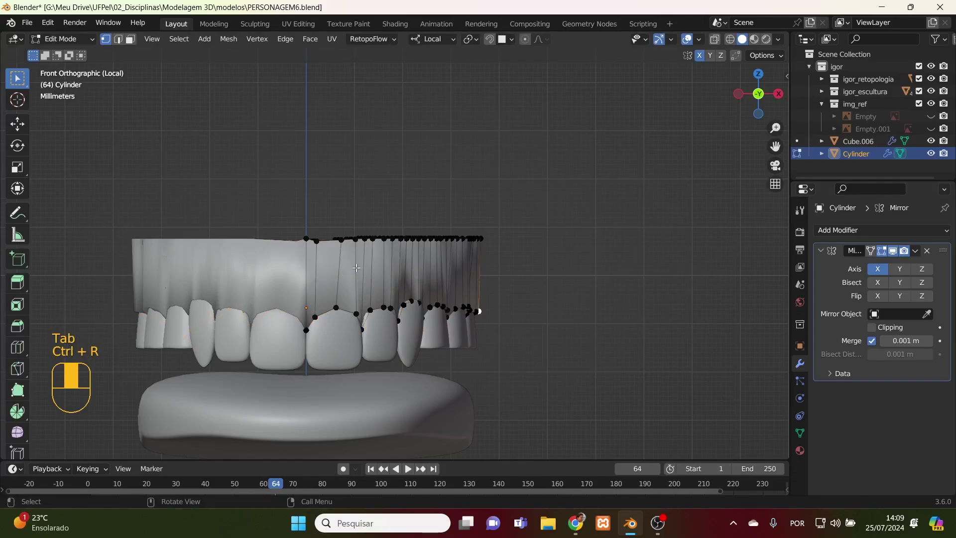
key(ctrl+r)
click(381, 289)
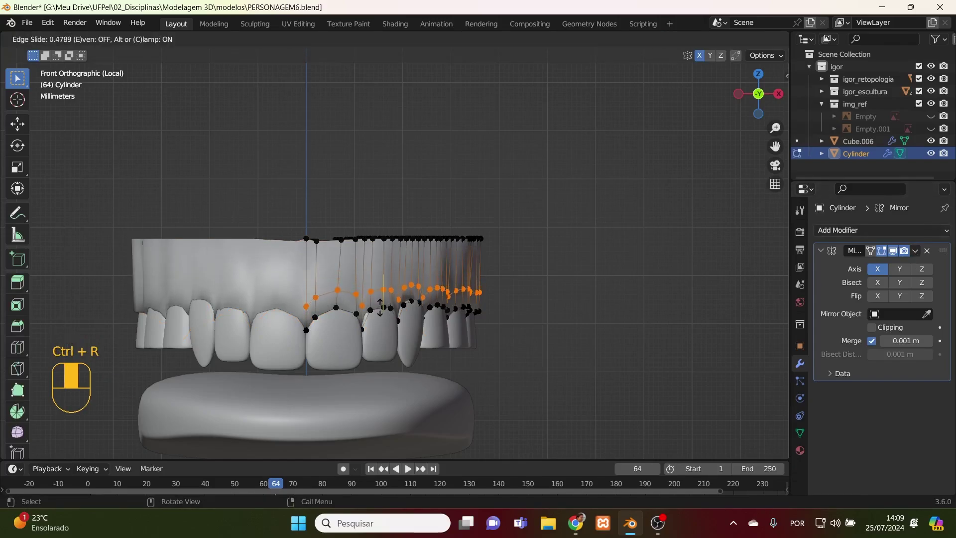
drag(377, 305, 378, 314)
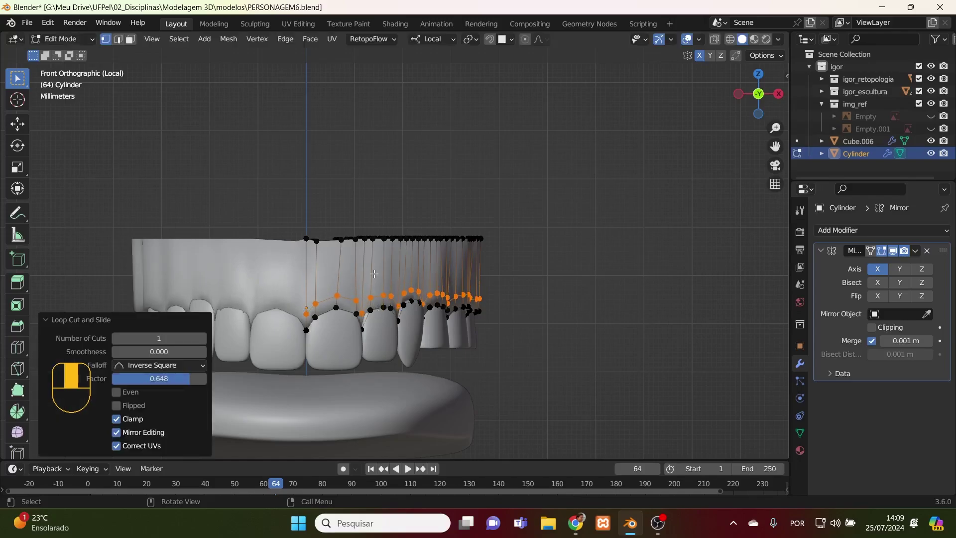
key(ctrl+r)
drag(374, 273, 378, 254)
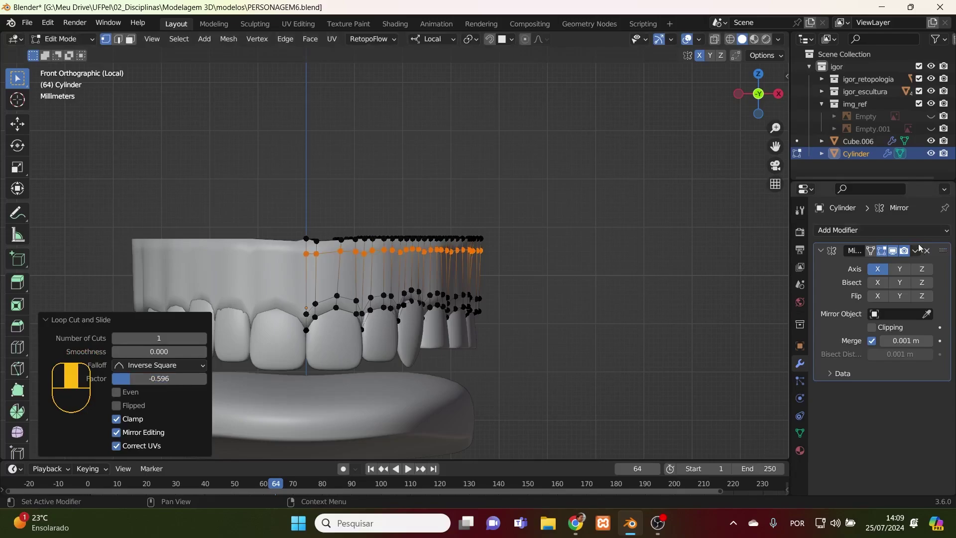
- Add a Subdivision Surface modifier to the gum below its Mirror modifier
click(910, 230)
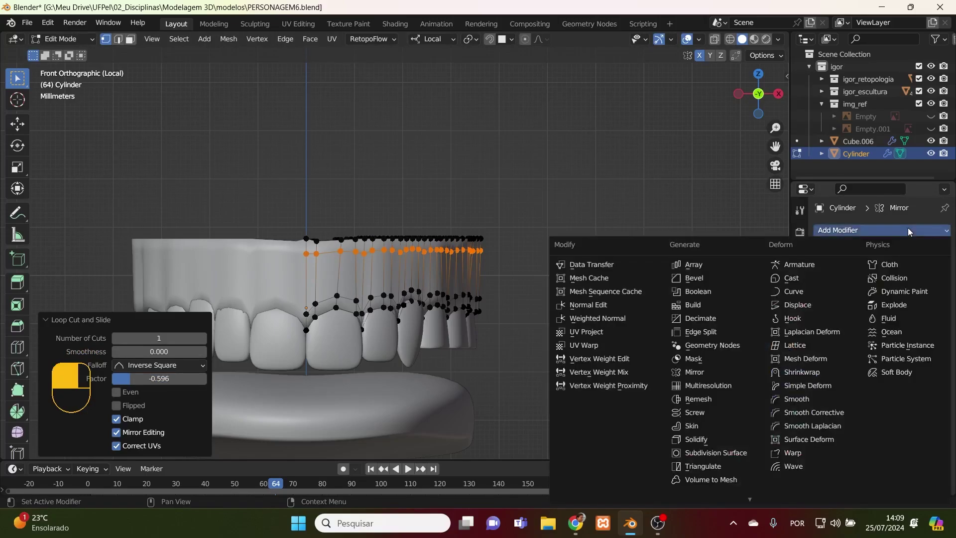
click(737, 453)
middle_drag(608, 359, 627, 348)
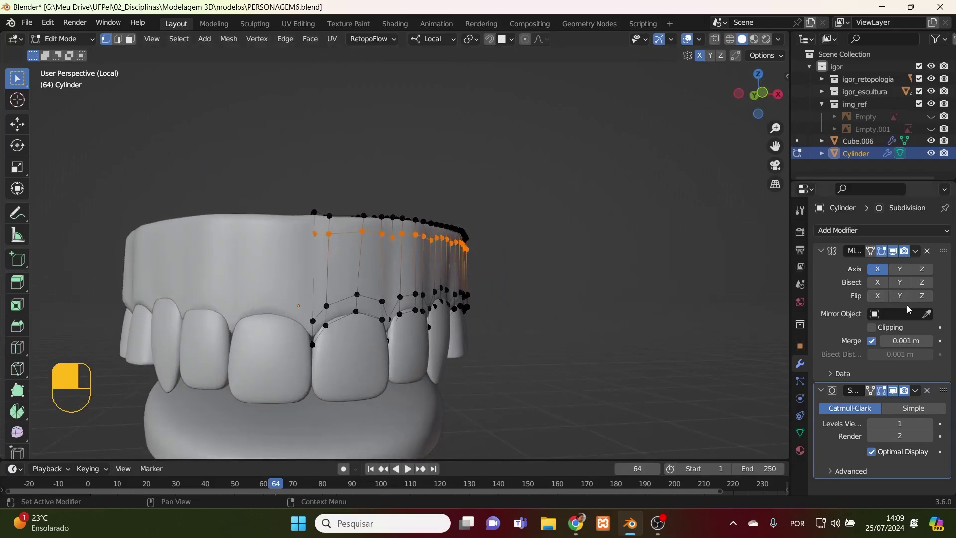
- Switch the gum to Object Mode and apply its Mirror modifier
click(915, 253)
key(Tab)
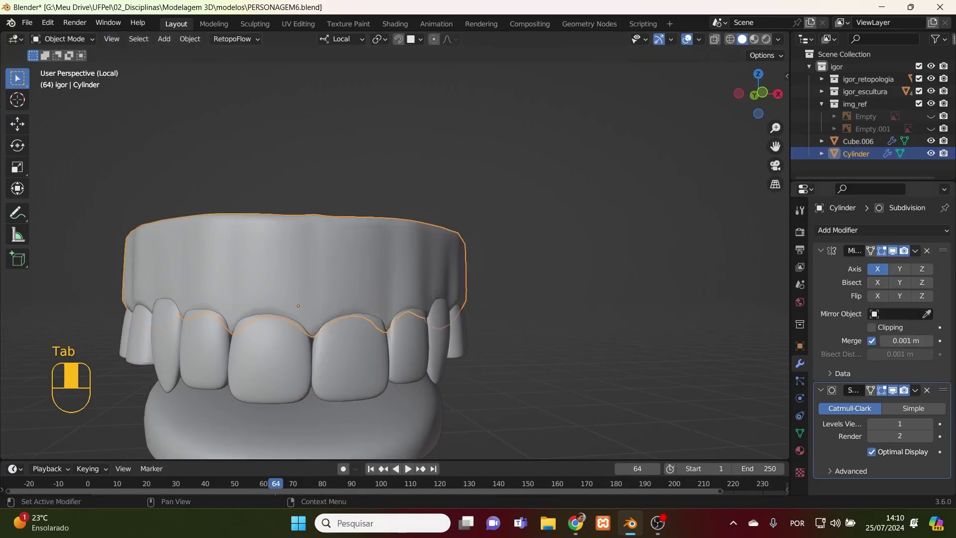
click(914, 251)
click(865, 267)
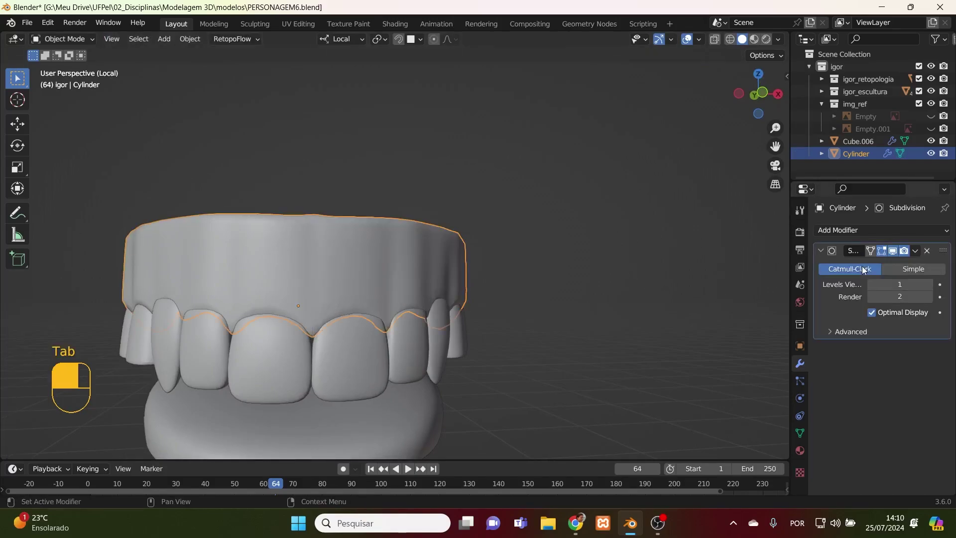
- Select the upper teeth together with the gum and enter Edit Mode on both in front view
middle_drag(513, 304, 471, 334)
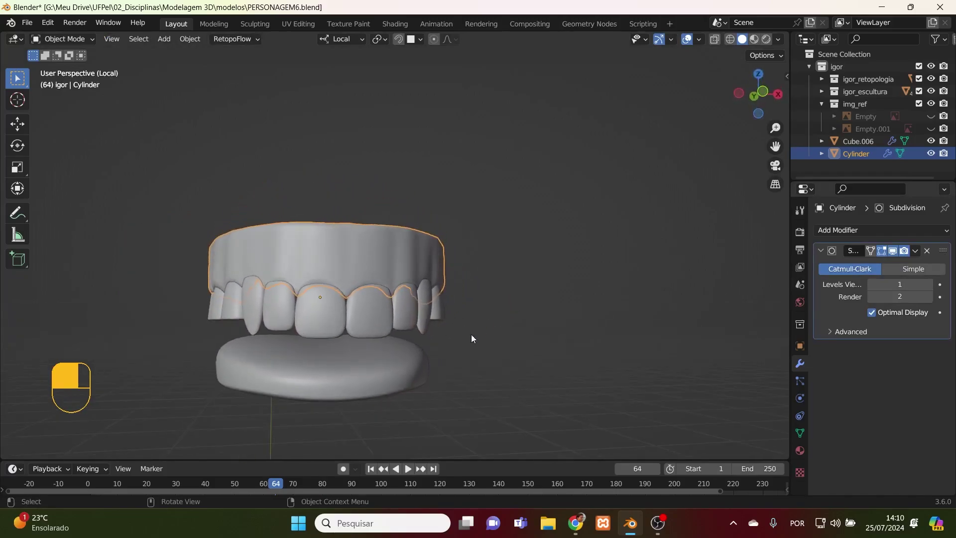
shift+click(376, 325)
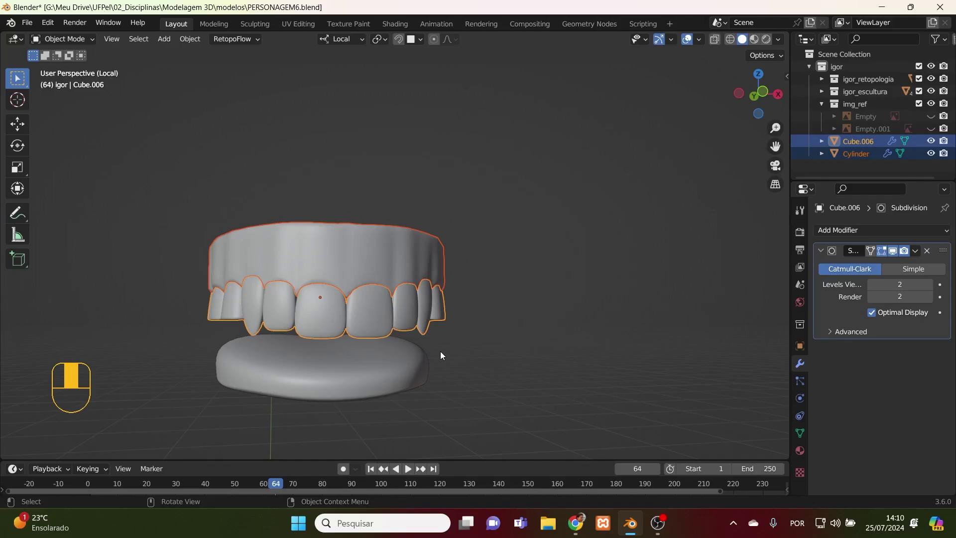
key(KP_1)
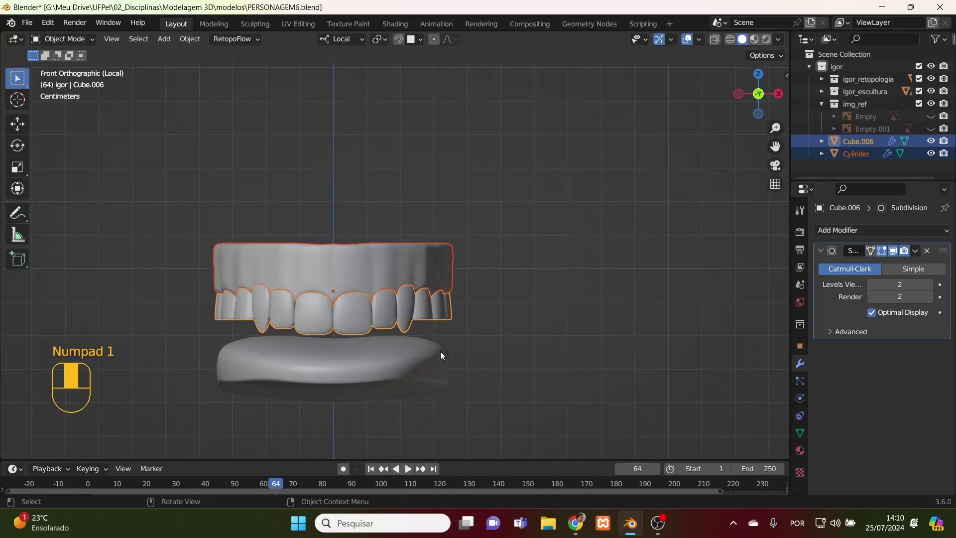
scroll(441, 351, up, 1)
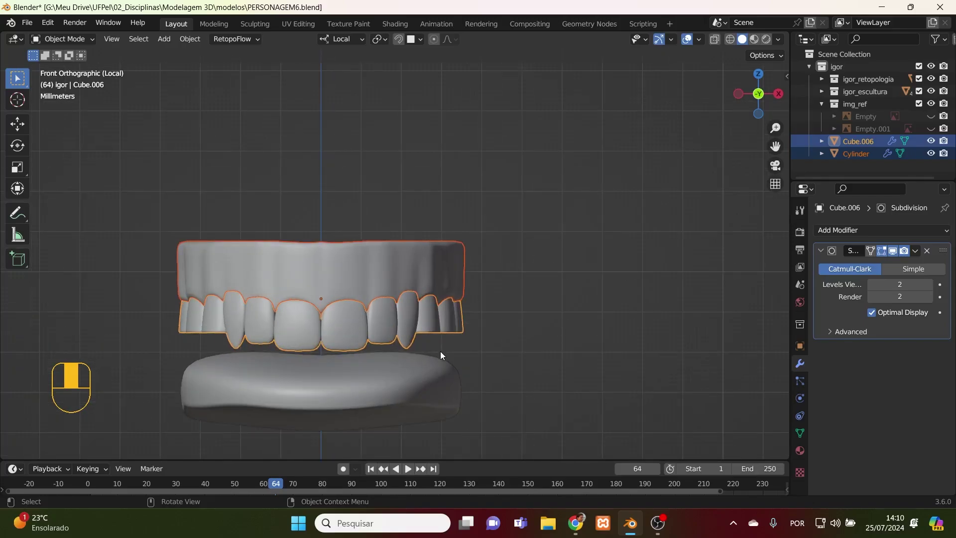
key(Tab)
scroll(450, 407, up, 2)
- Shorten the canine on the positive X side by raising all its tip vertices, front and back, 0.002141 m along local Z
click(432, 412)
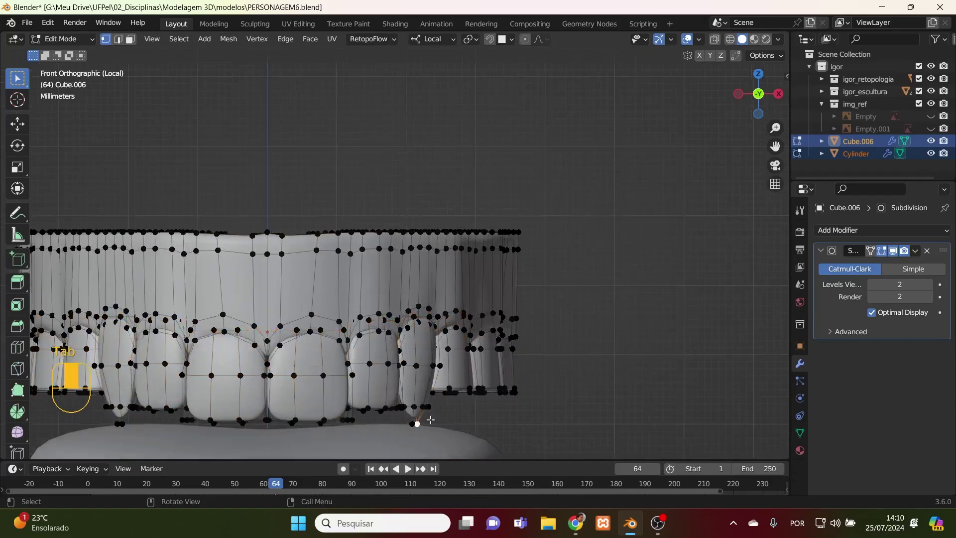
scroll(428, 416, up, 2)
shift+middle_drag(419, 451, 408, 367)
click(408, 368)
drag(421, 392, 391, 342)
middle_drag(390, 341, 433, 359)
key(KP_1)
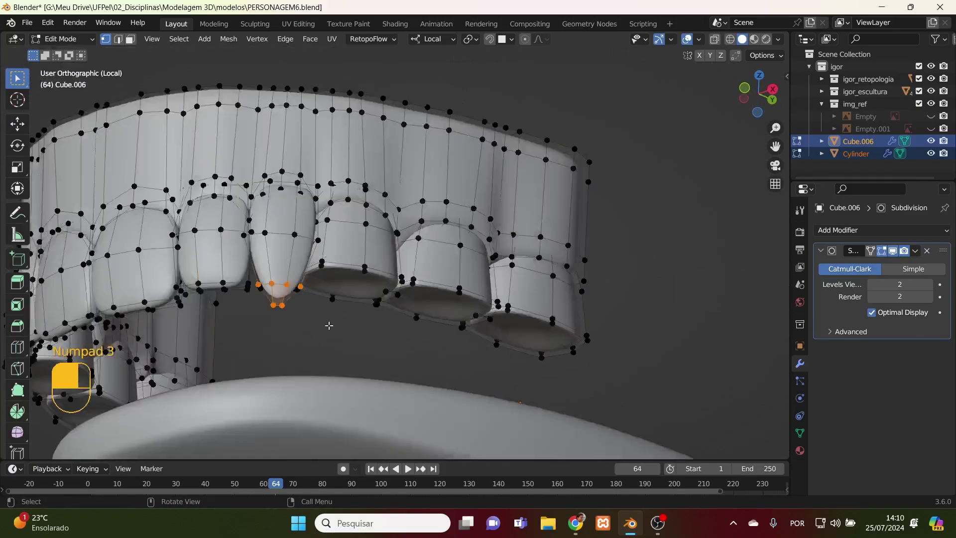
key(KP_3)
scroll(254, 359, up, 1)
shift+middle_drag(254, 359, 458, 327)
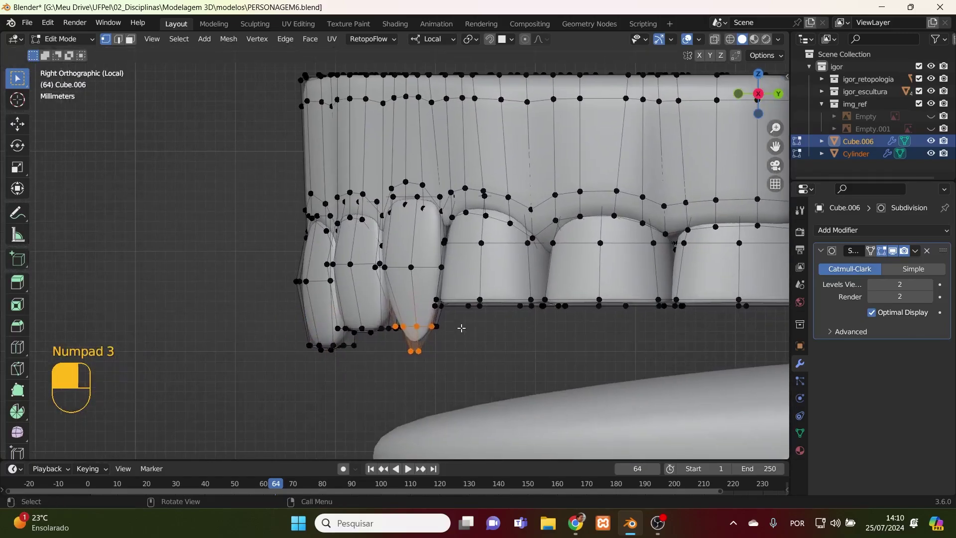
key(alt+z)
scroll(474, 412, up, 2)
drag(473, 419, 404, 354)
middle_drag(404, 355, 439, 364)
shift+drag(411, 347, 393, 373)
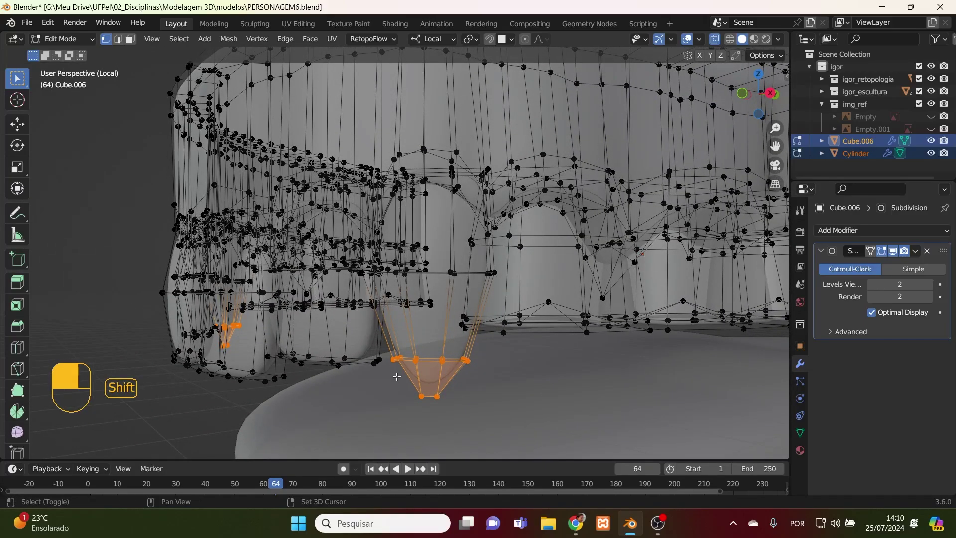
key(KP_1)
scroll(403, 377, up, 2)
scroll(403, 377, down, 1)
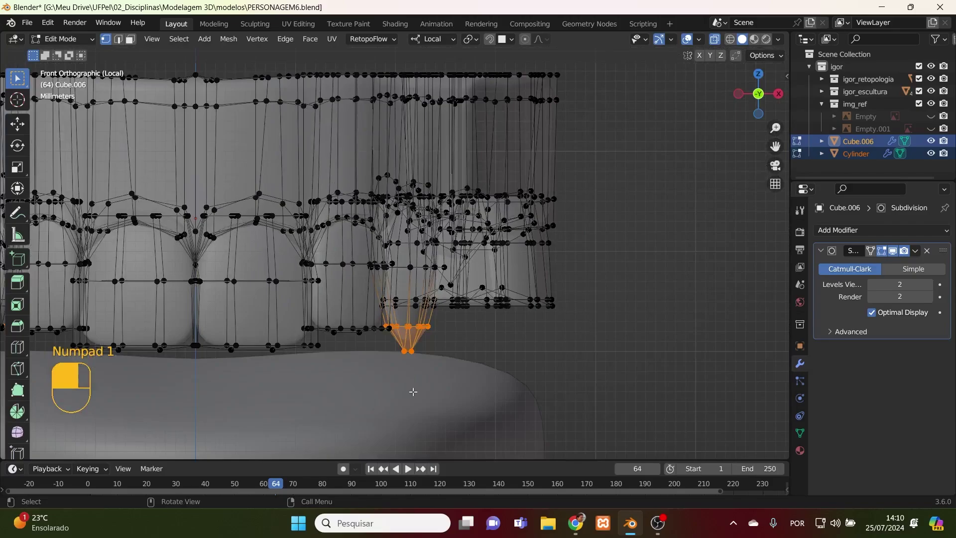
key(alt+z)
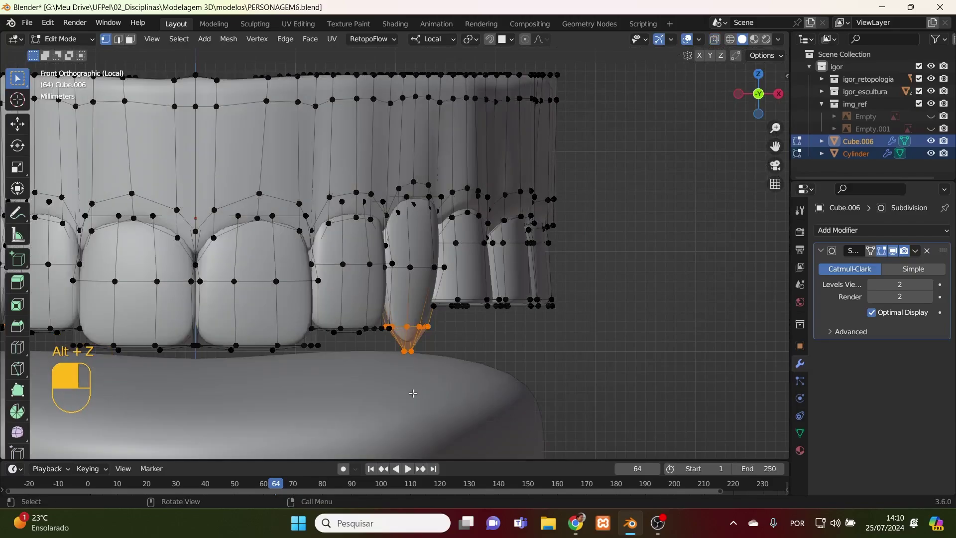
key(g)
key(z)
key(z)
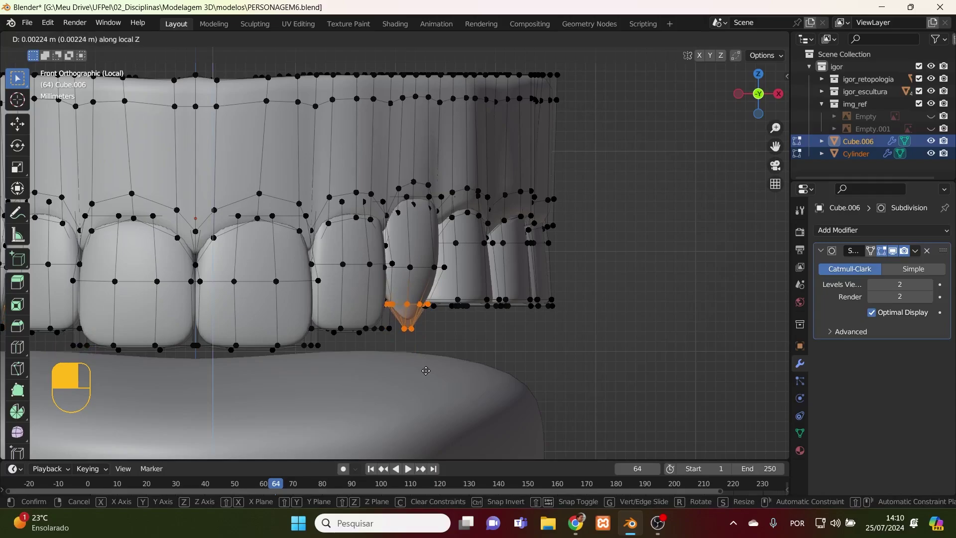
click(427, 371)
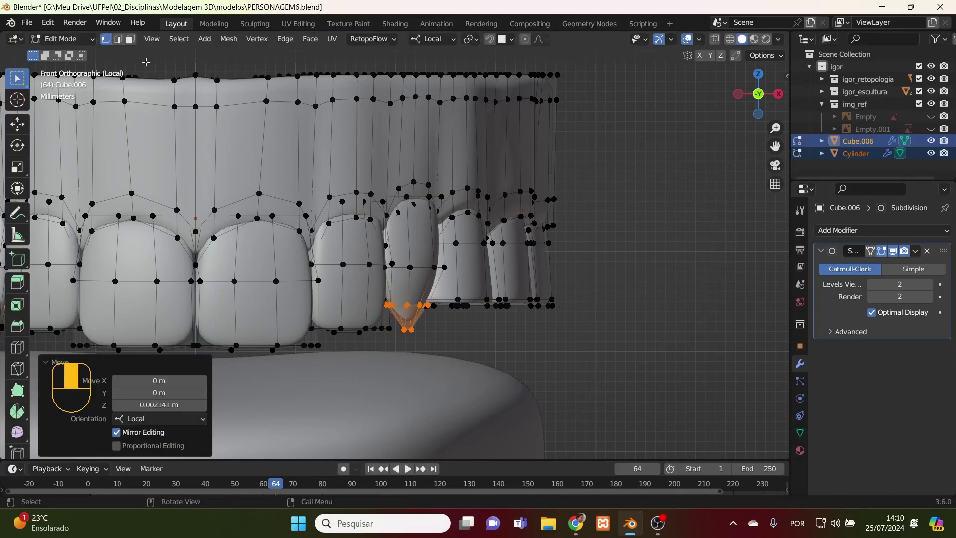
- Select the biting-edge faces of the central incisor on the positive X side and rotate them -2.39° in front view
click(130, 38)
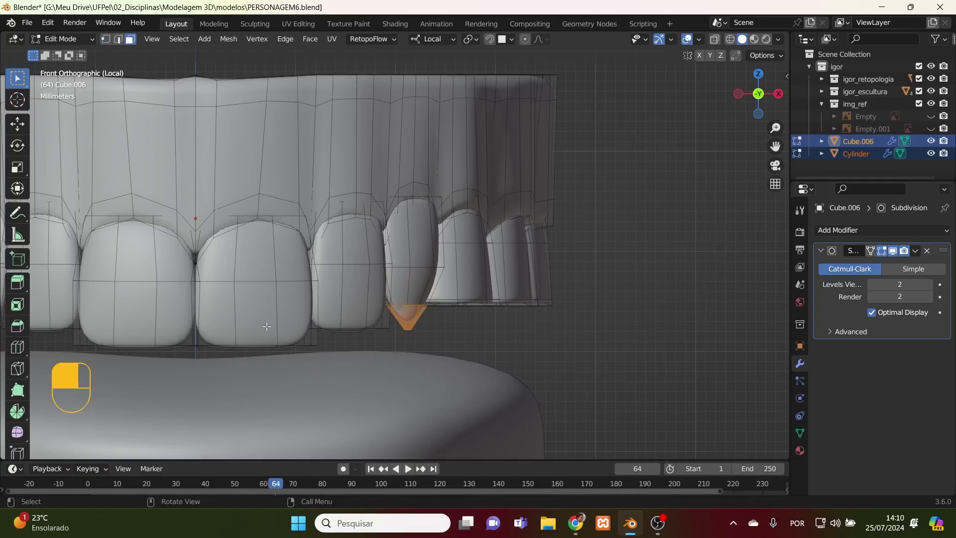
key(Tab)
middle_drag(279, 335, 319, 226)
key(Tab)
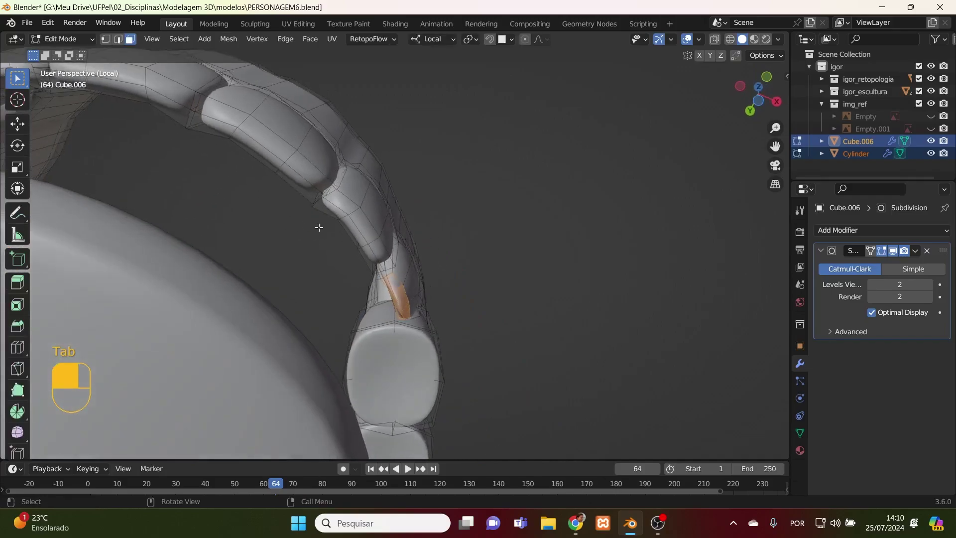
click(296, 177)
middle_drag(296, 176, 288, 234)
shift+click(291, 234)
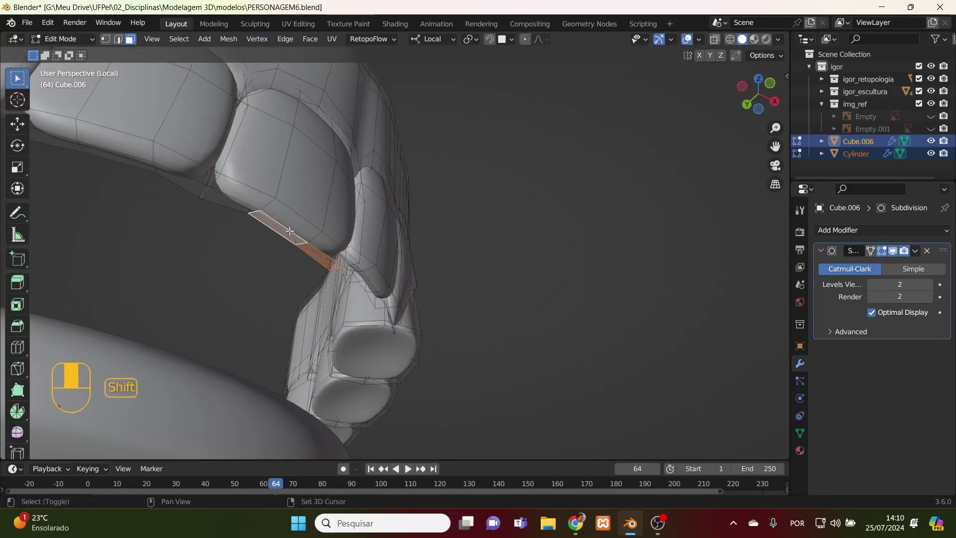
shift+click(279, 222)
shift+click(239, 195)
shift+click(232, 203)
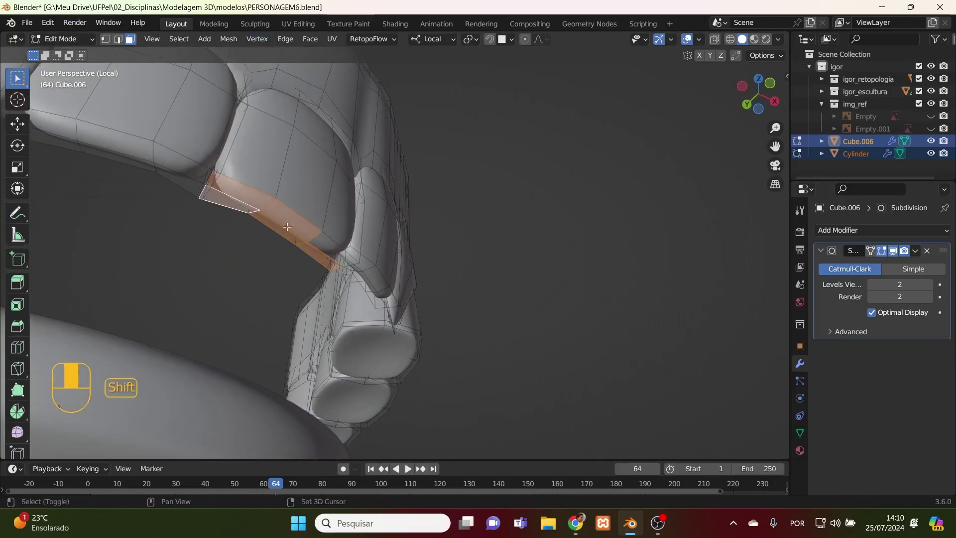
shift+click(323, 246)
key(KP_1)
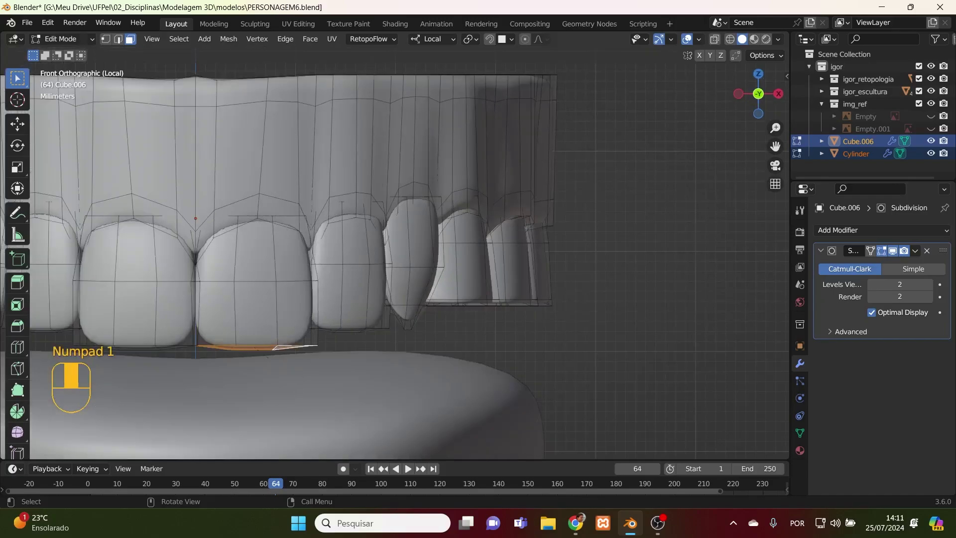
key(r)
click(328, 399)
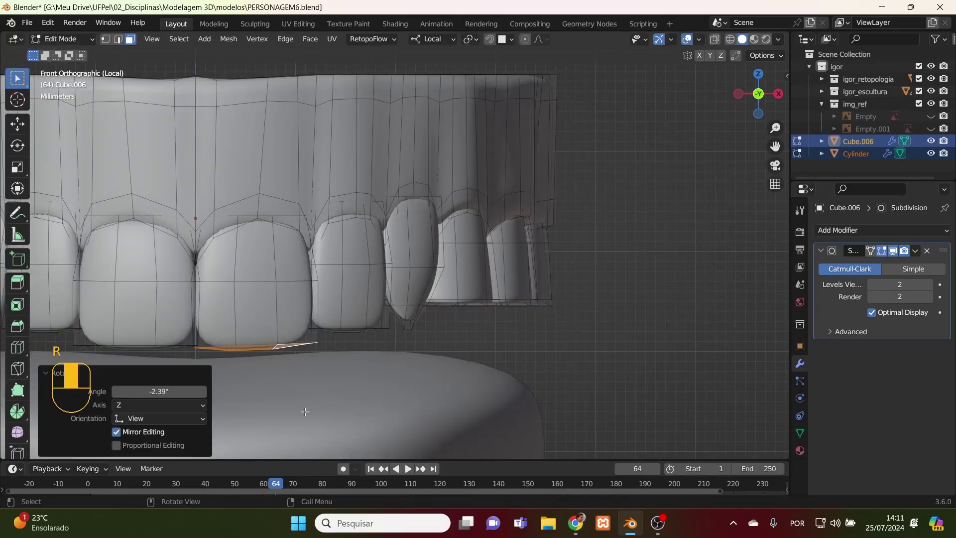
- Raise the incisor's biting-edge faces 0.001195 m along local Z, return to Object Mode and deselect everything
key(g)
key(z)
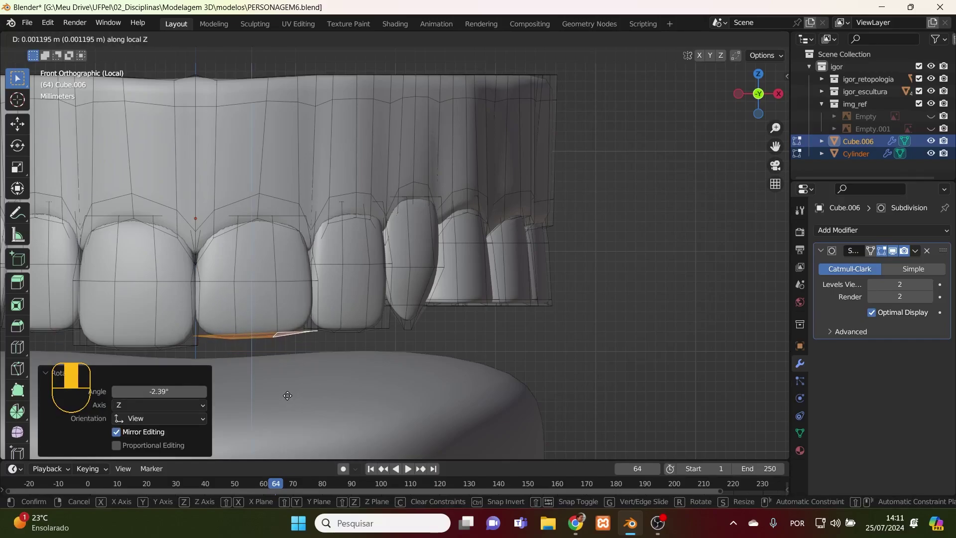
click(288, 395)
scroll(287, 395, down, 2)
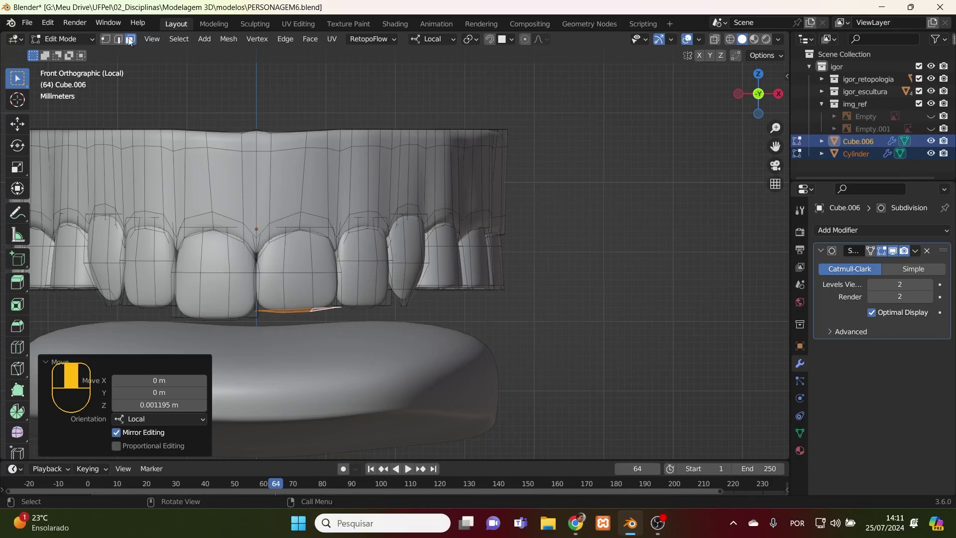
click(80, 39)
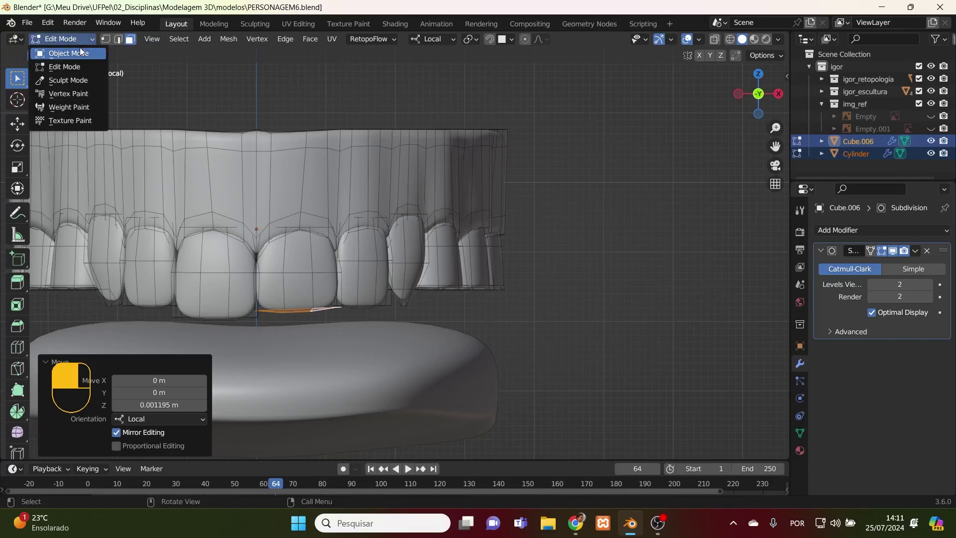
click(80, 50)
click(434, 335)
scroll(420, 340, down, 1)
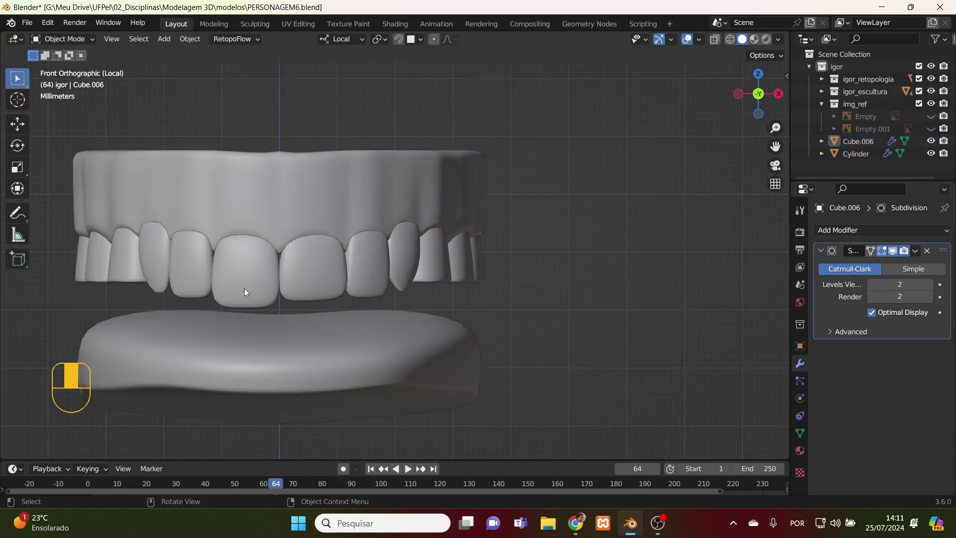
- Edit only the teeth object and delete the faces of every tooth on the negative X side
click(76, 39)
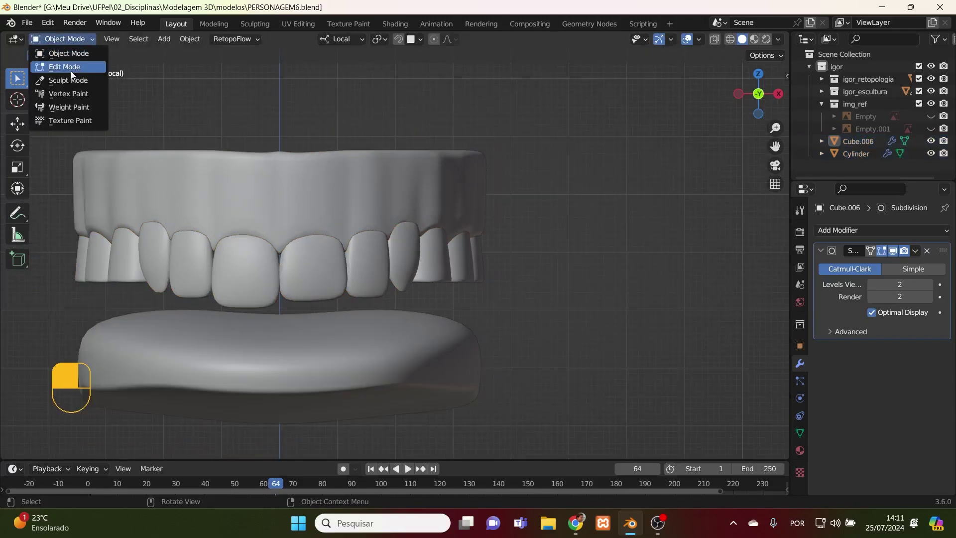
click(73, 67)
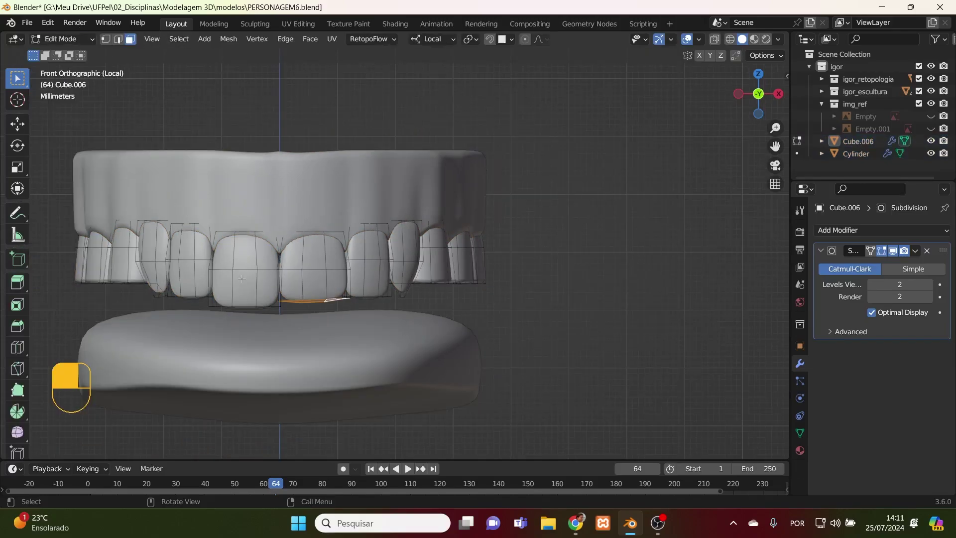
click(275, 356)
key(l)
key(l)
key(l)
key(l)
key(l)
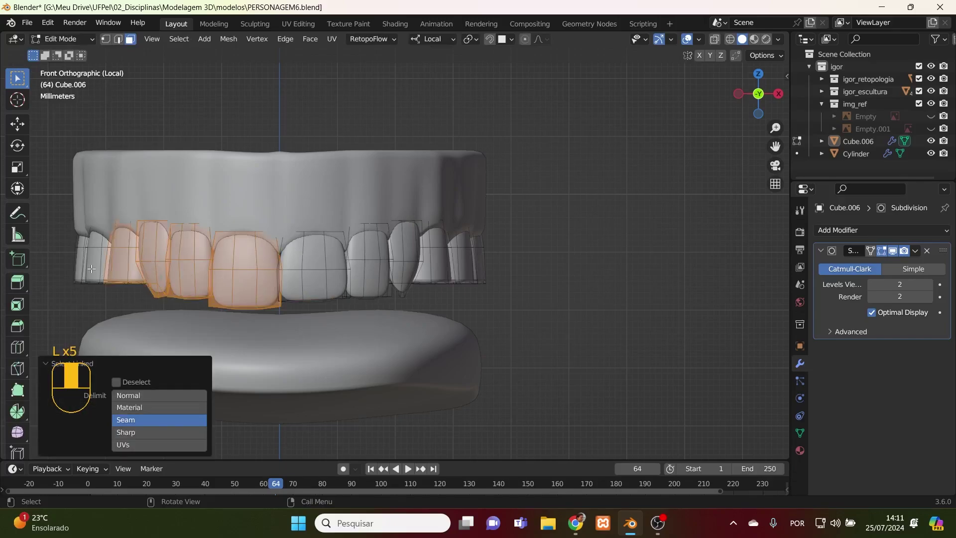
key(l)
key(l)
key(x)
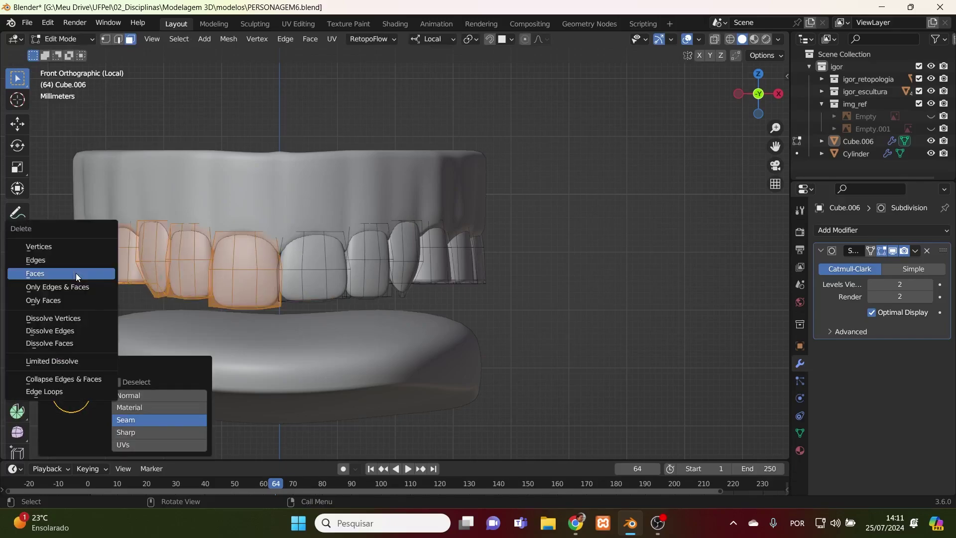
click(74, 273)
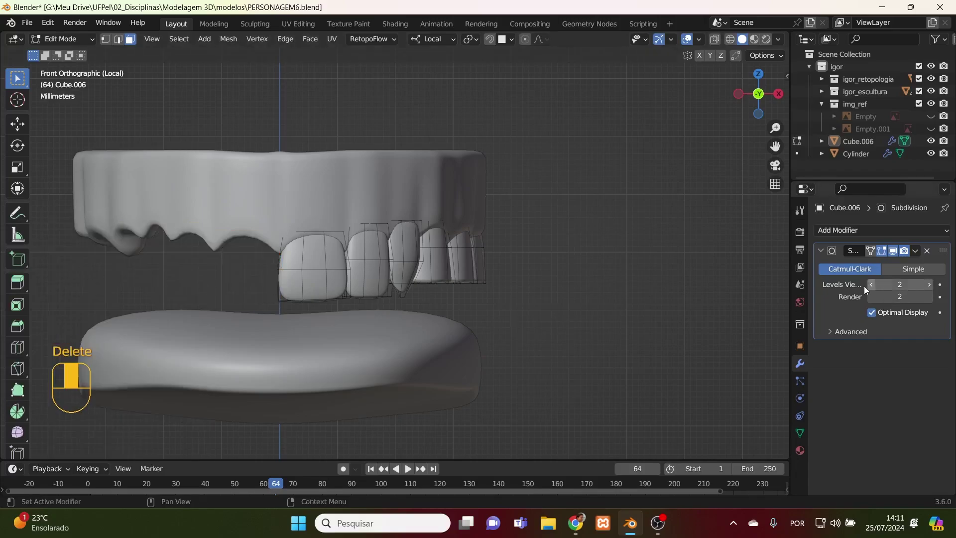
- Mirror the remaining half of the teeth across X with a Mirror modifier that has Merge disabled
click(893, 231)
click(712, 369)
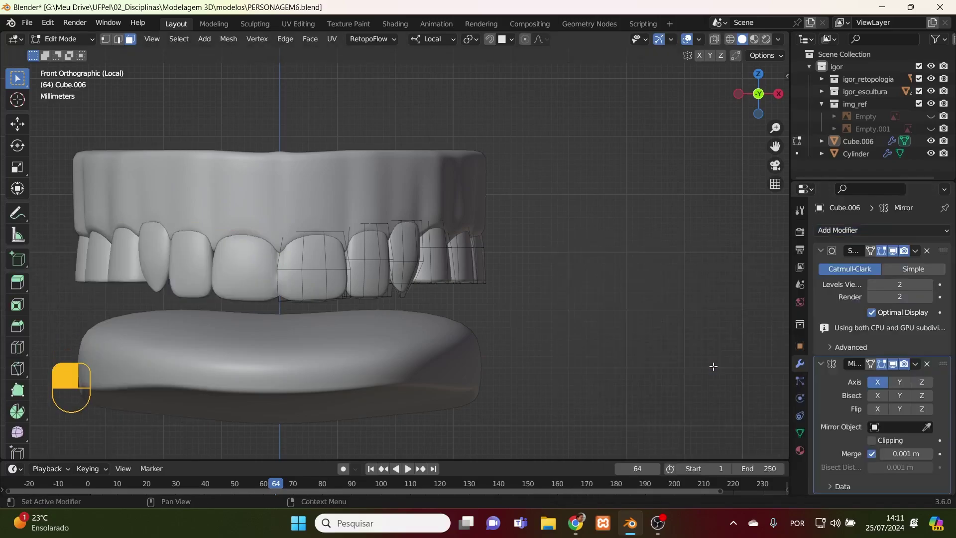
click(871, 454)
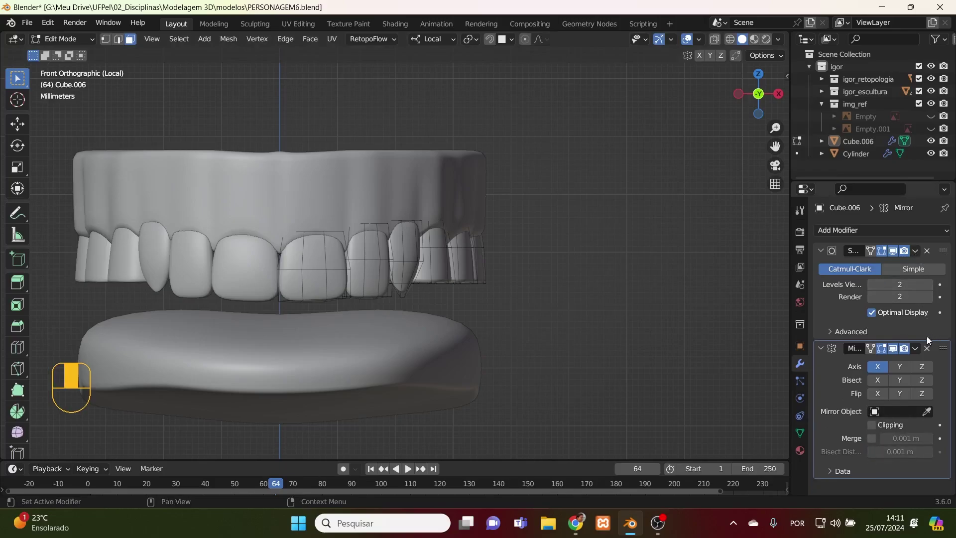
- Switch the teeth to Object Mode and apply their Mirror modifier
click(914, 348)
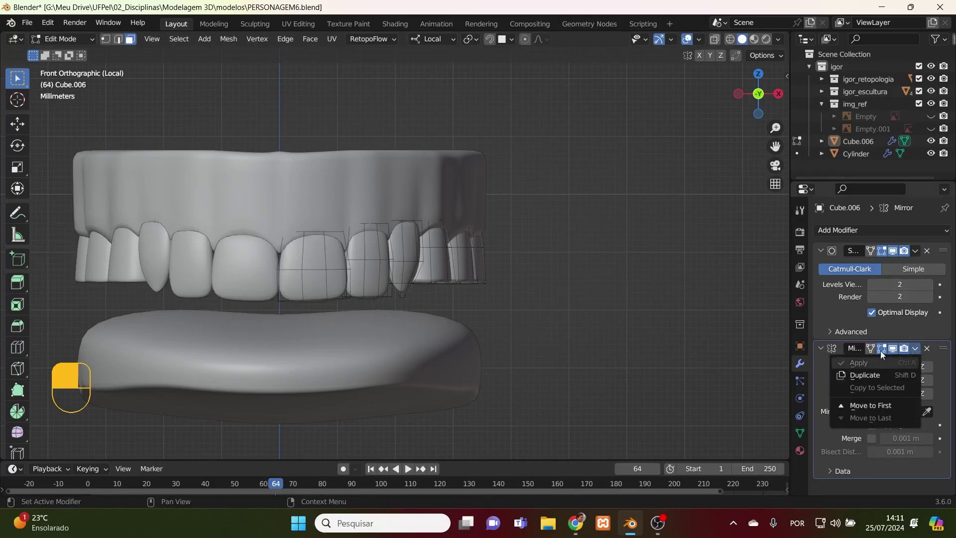
key(Tab)
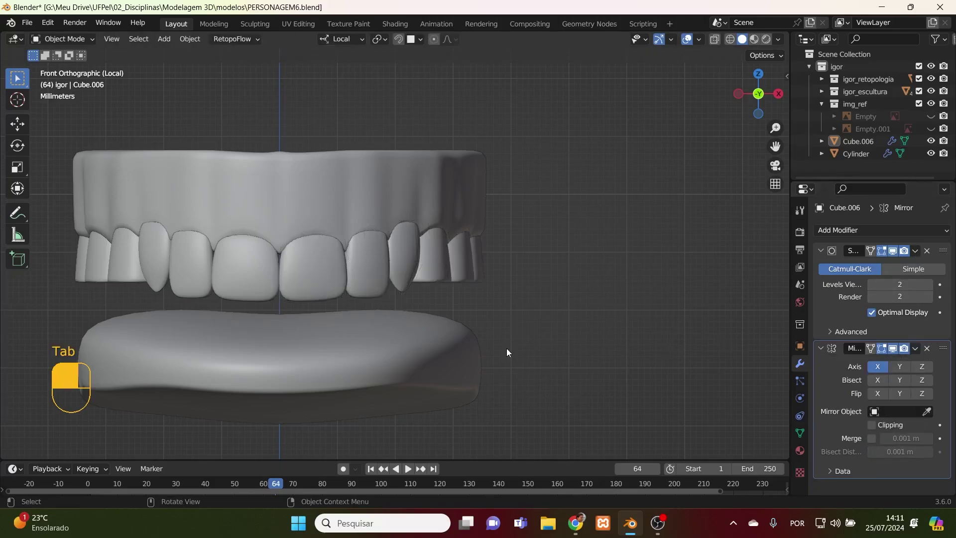
click(916, 348)
click(857, 362)
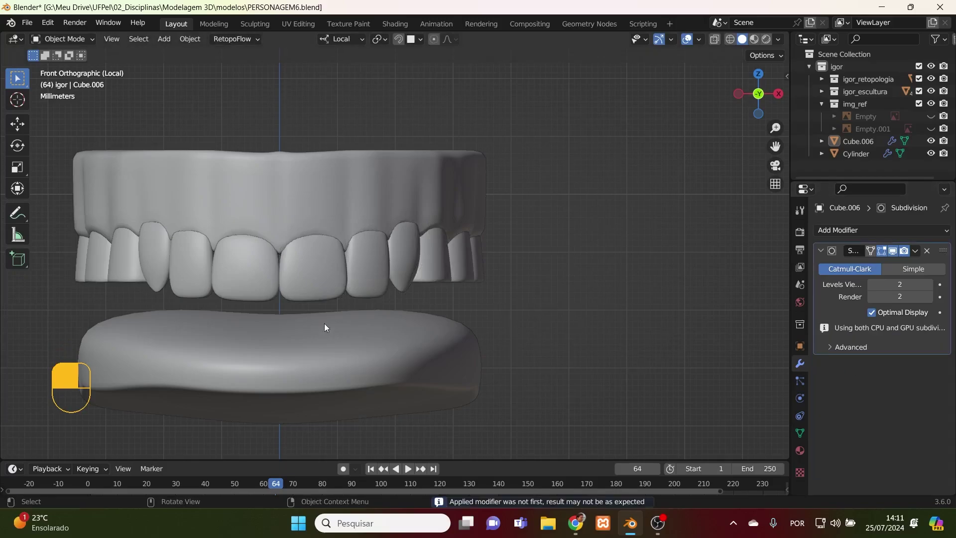
- Duplicate the upper gum and teeth together and move the copies -0.037885 m along local Z, below the originals
middle_drag(324, 327, 355, 304)
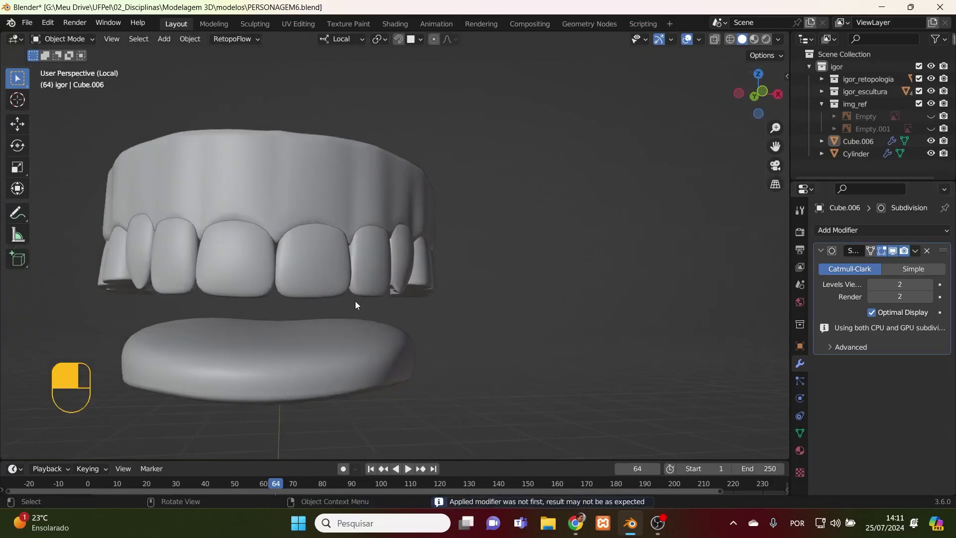
key(KP_1)
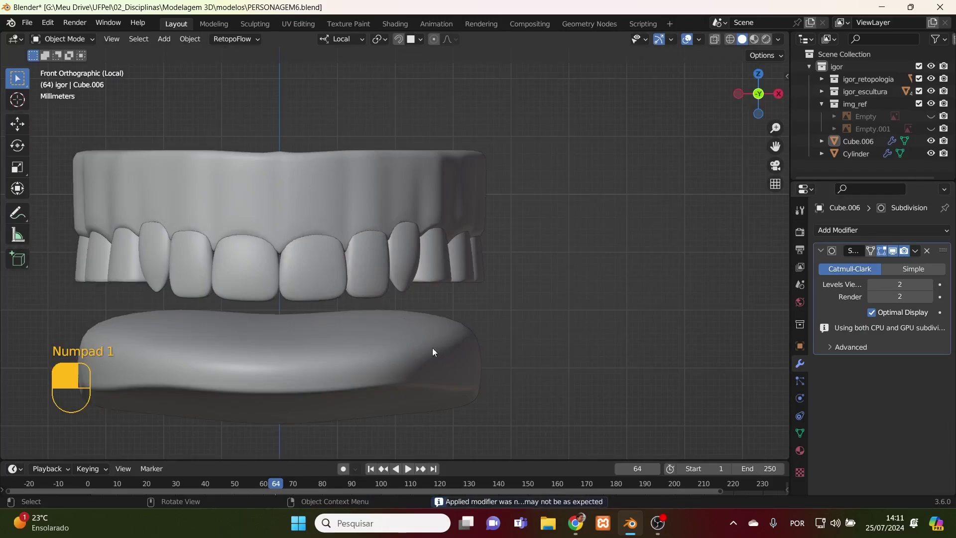
scroll(411, 352, down, 2)
shift+click(347, 258)
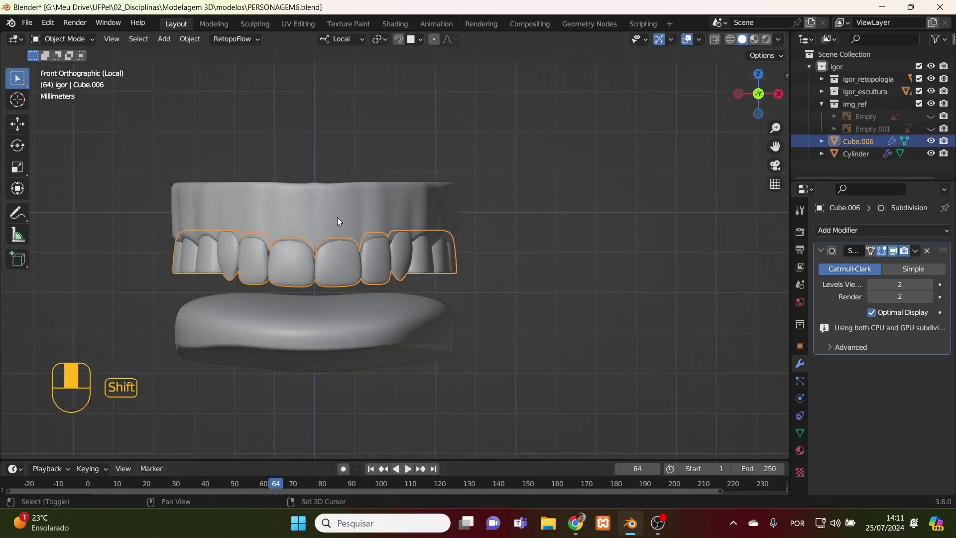
shift+click(336, 217)
scroll(489, 289, down, 2)
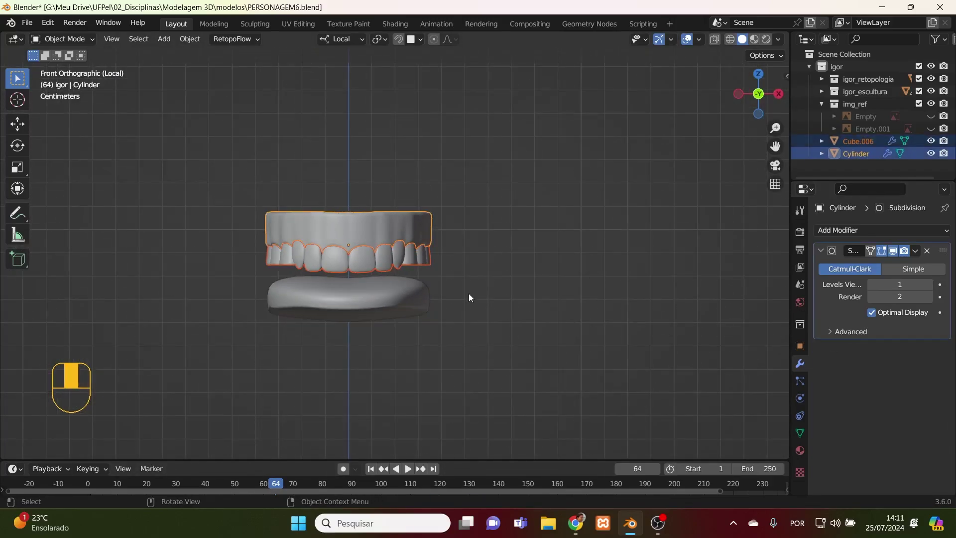
key(shift+d)
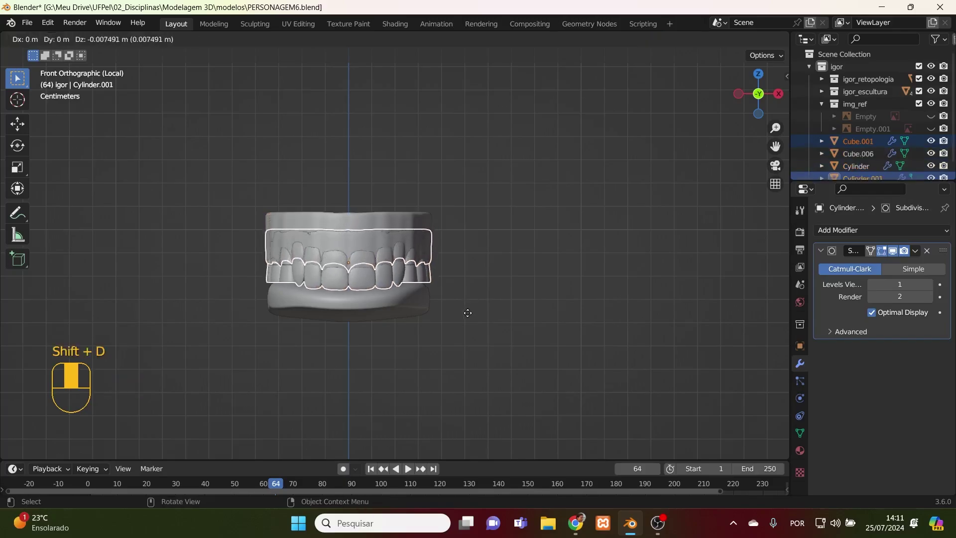
key(z)
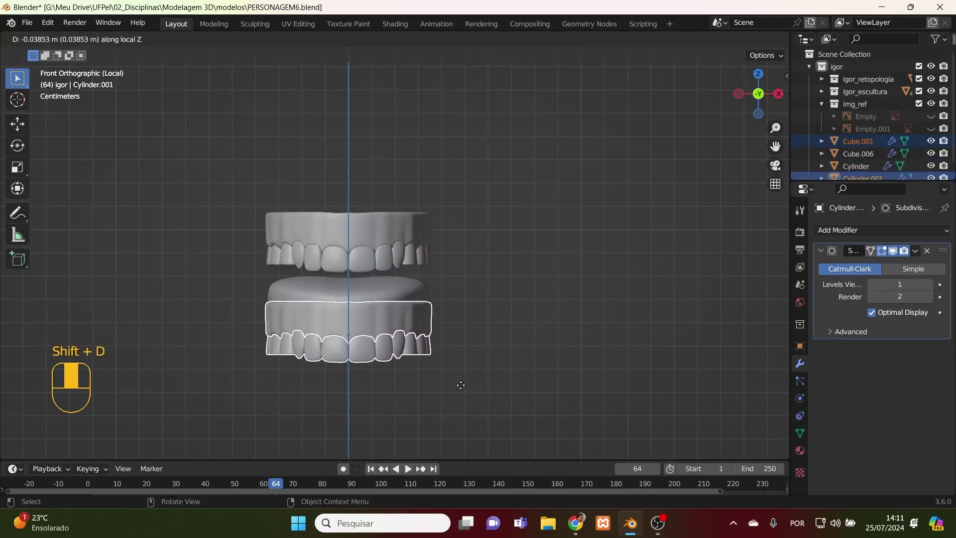
click(463, 382)
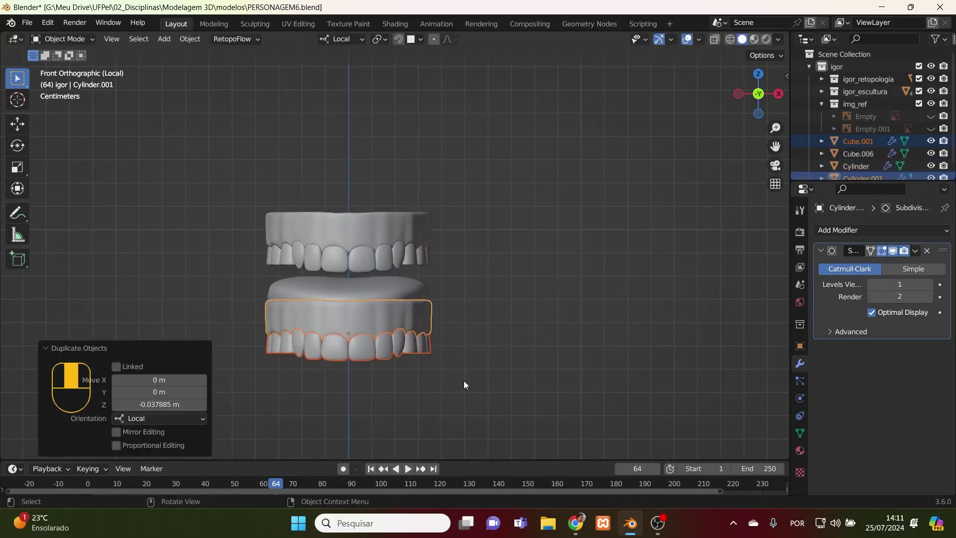
- Mirror the duplicated gum and teeth along global Z and move them -1.2894 m along local Z to sit just below the tongue
click(188, 39)
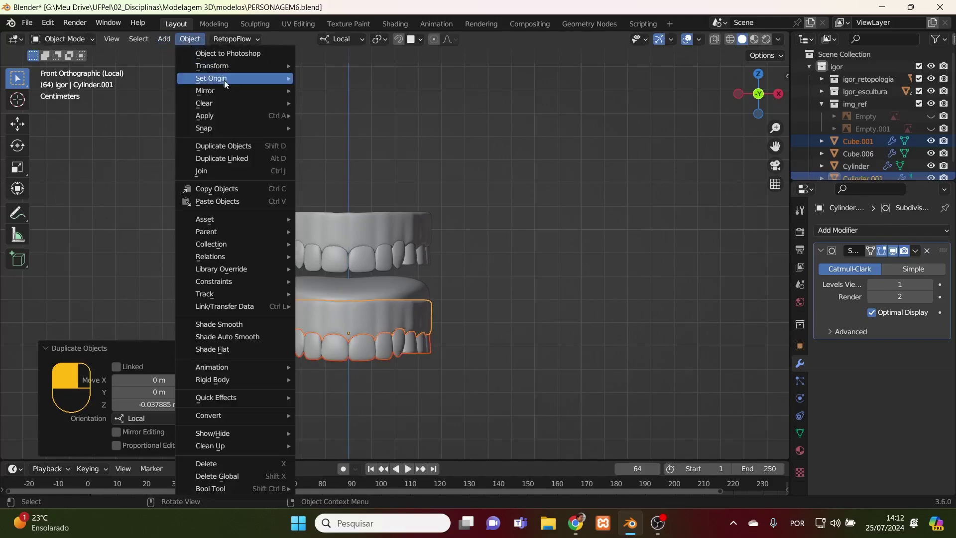
mouse_move(241, 91)
click(358, 133)
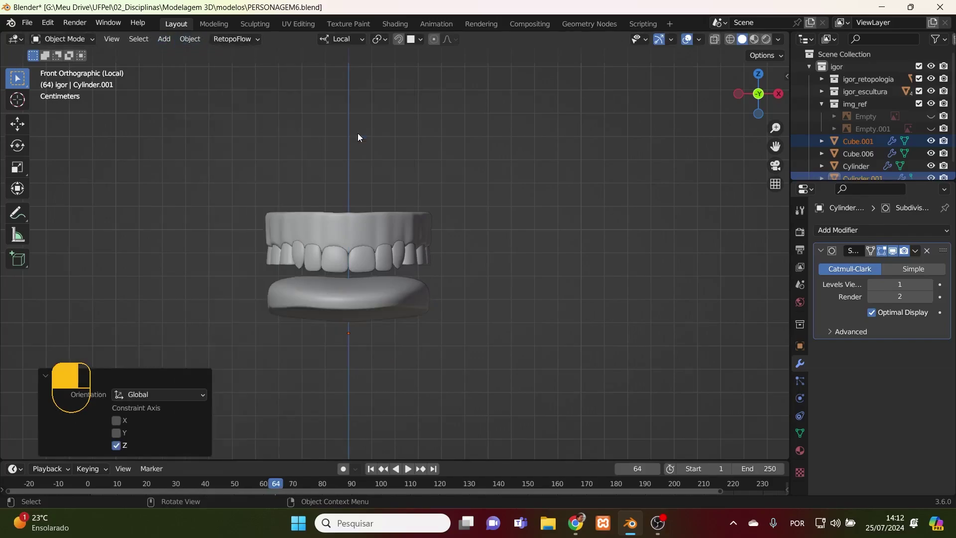
scroll(369, 177, down, 4)
scroll(369, 177, down, 3)
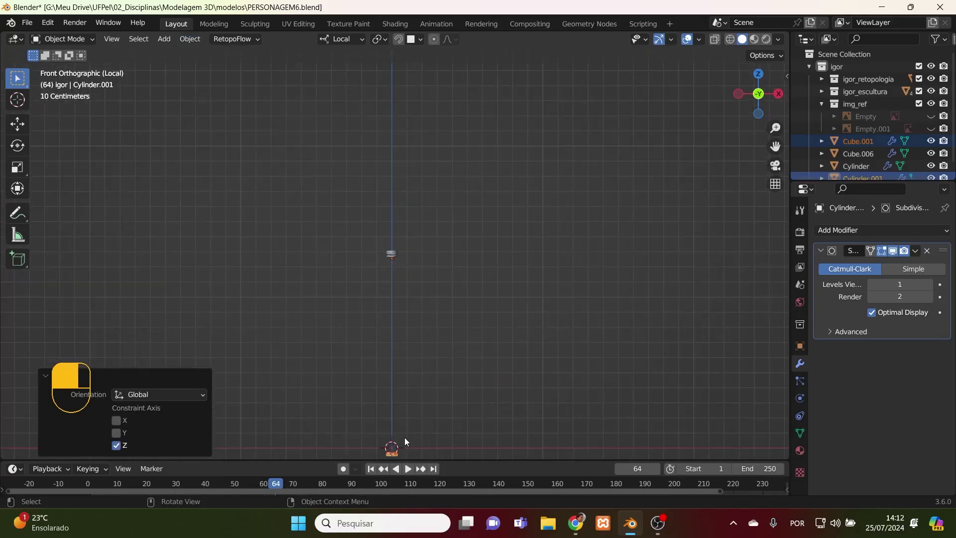
key(g)
key(z)
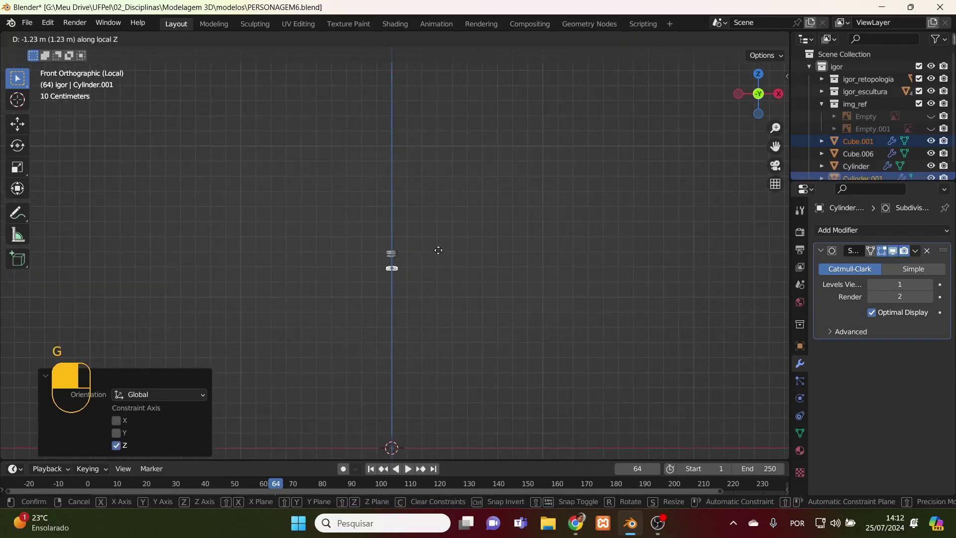
click(438, 244)
scroll(407, 281, up, 3)
scroll(407, 280, up, 4)
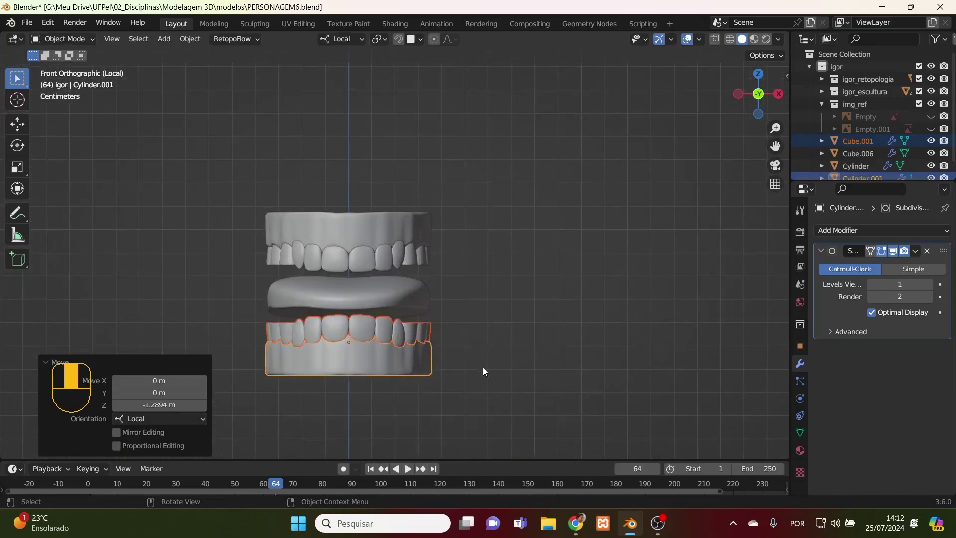
- Set the origins of the lower teeth and the lower gum to their own geometry
key(s)
key(Escape)
click(607, 222)
click(350, 365)
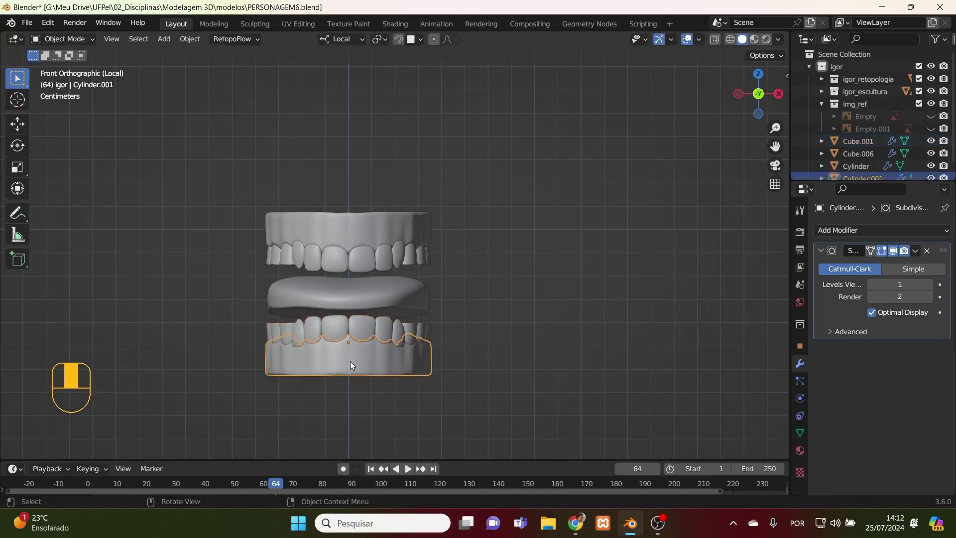
click(370, 335)
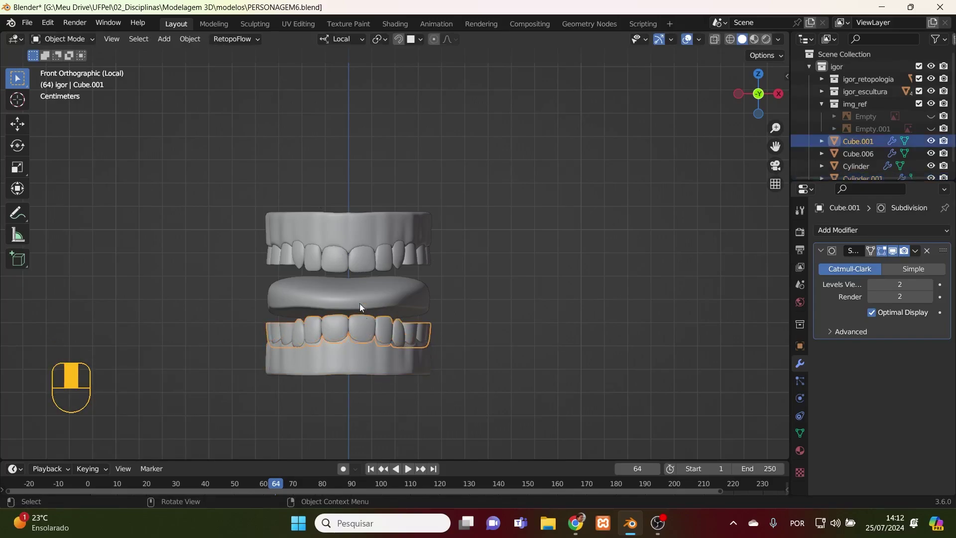
click(199, 39)
mouse_move(279, 79)
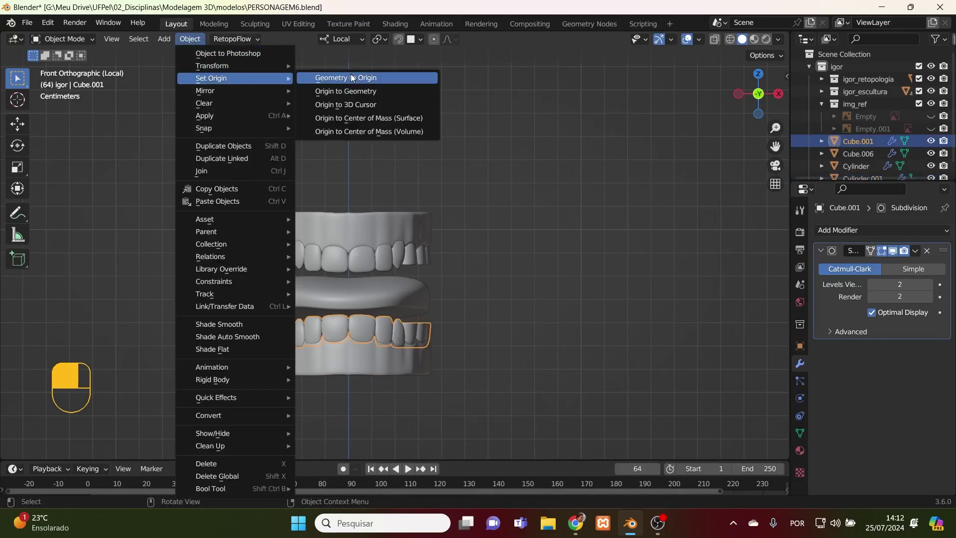
click(370, 90)
click(363, 361)
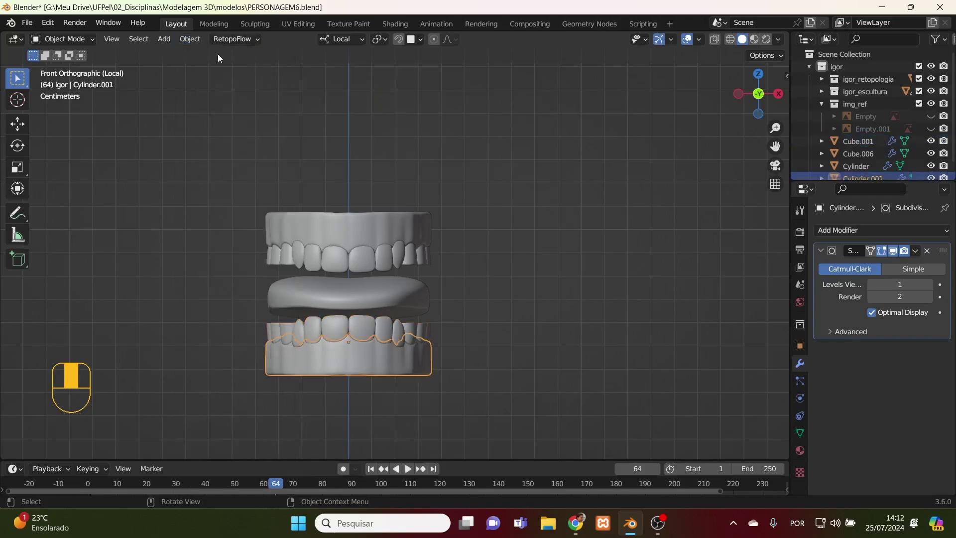
click(190, 39)
mouse_move(217, 79)
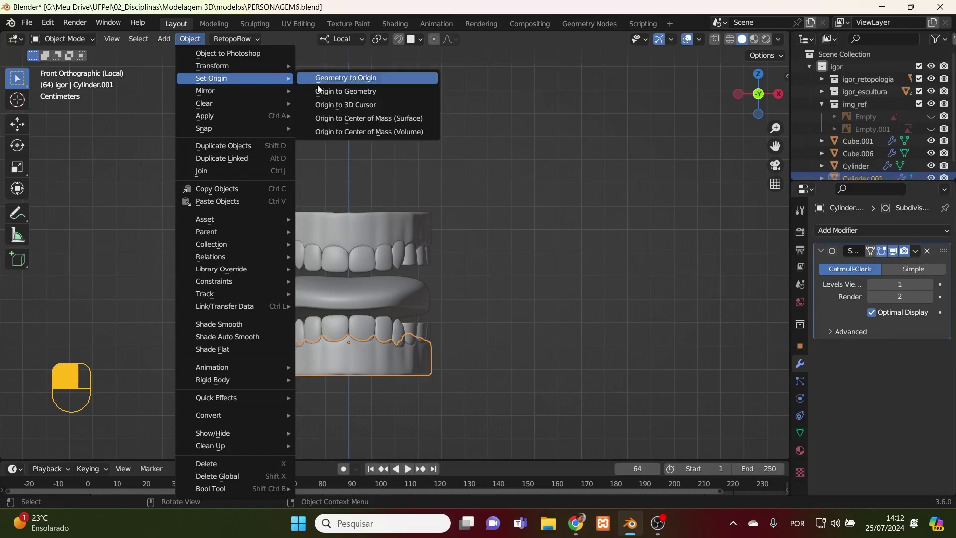
click(338, 91)
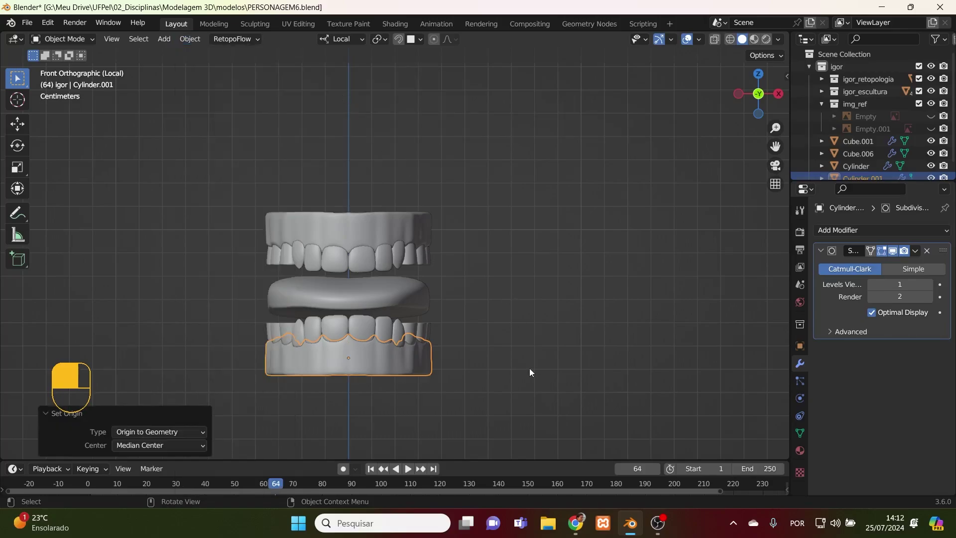
- Scale the lower teeth and gum together to 0.897 and raise them along local Z so the teeth overlap the tongue's height
shift+click(366, 328)
key(s)
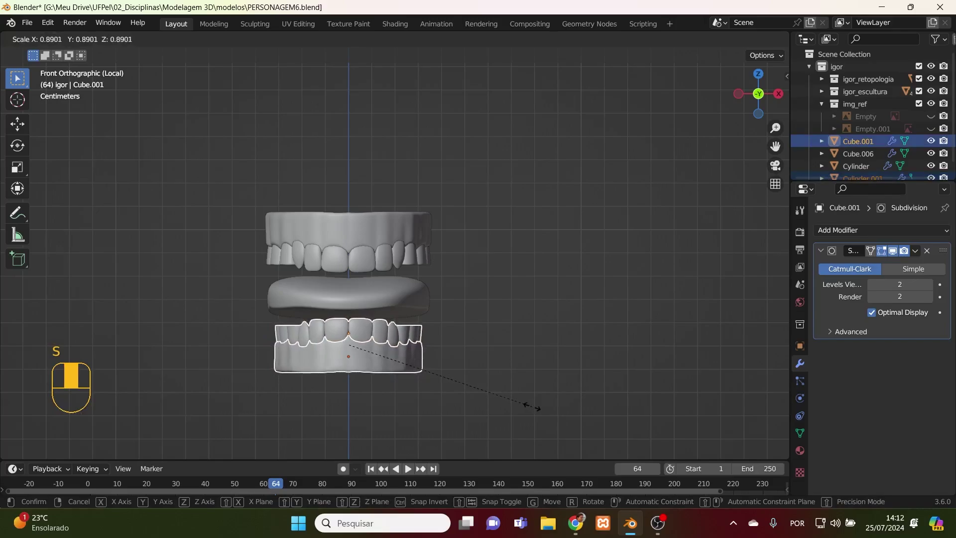
click(534, 407)
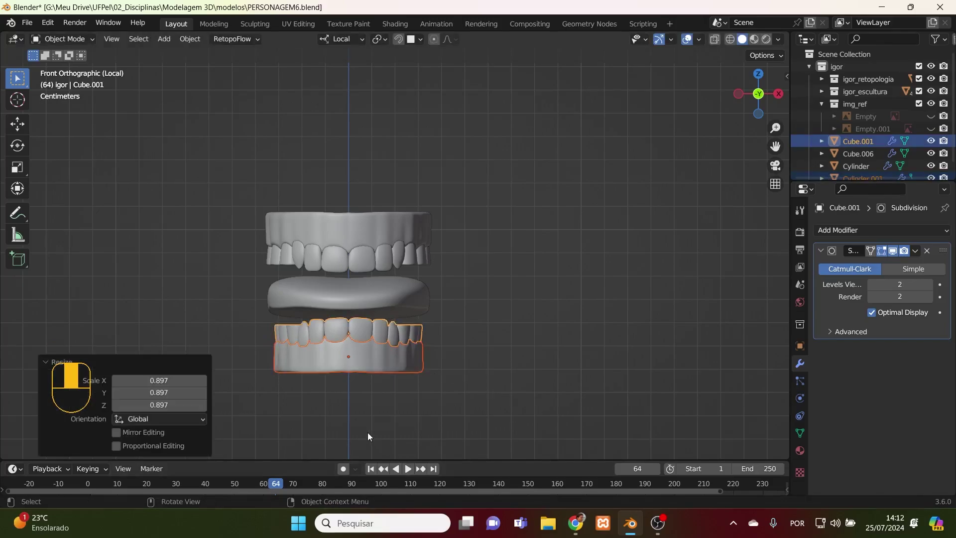
key(g)
key(z)
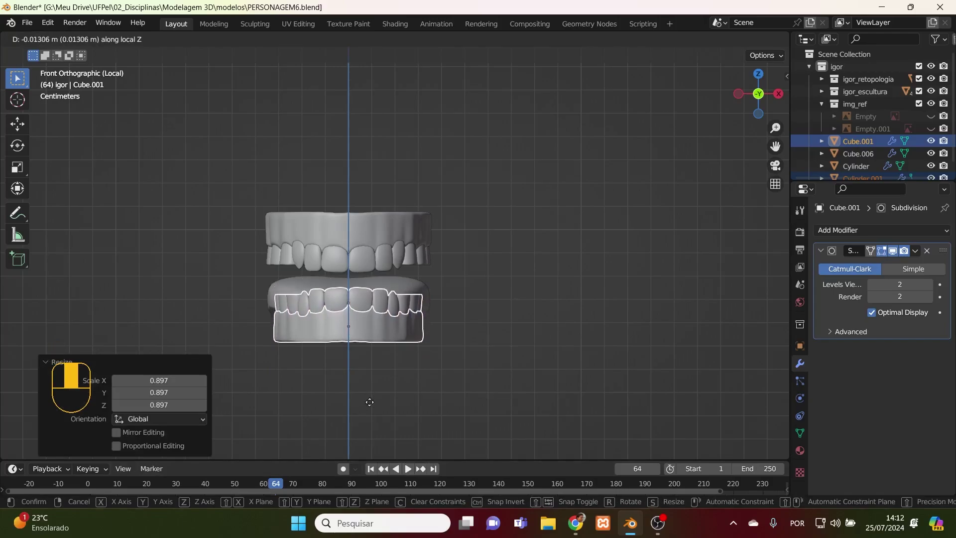
click(369, 406)
- Move the upper gum and teeth together -0.010916 m along local Z to close the bite over the lower teeth
click(354, 254)
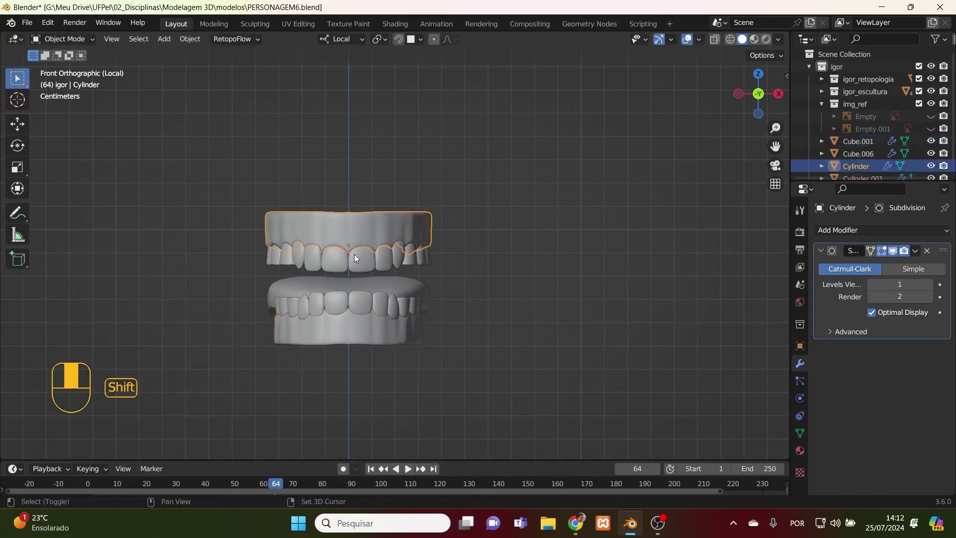
shift+click(354, 254)
key(g)
key(z)
key(z)
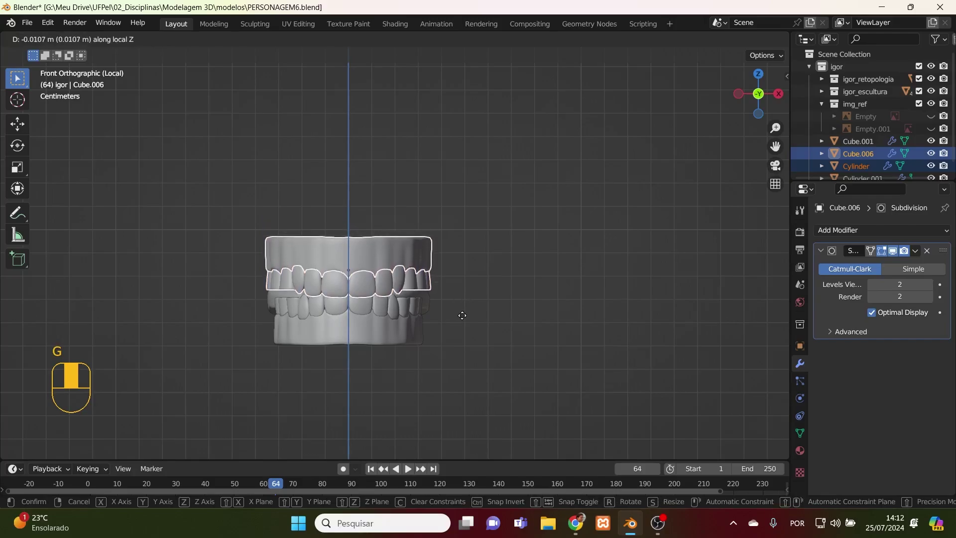
click(462, 316)
- In the right side view, move the lower teeth and gum 0.00129 m along local Y, behind the upper incisors
middle_drag(462, 316, 382, 252)
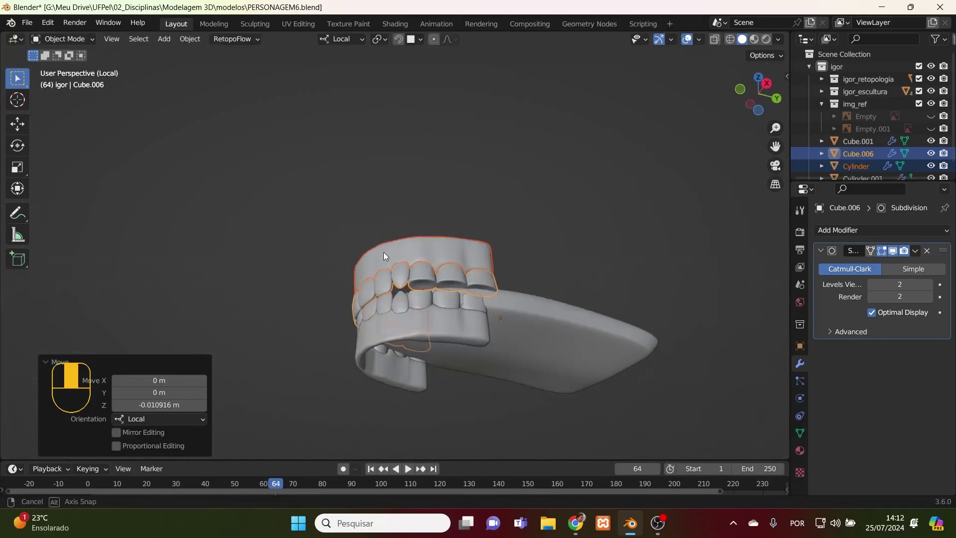
key(KP_3)
scroll(381, 253, up, 5)
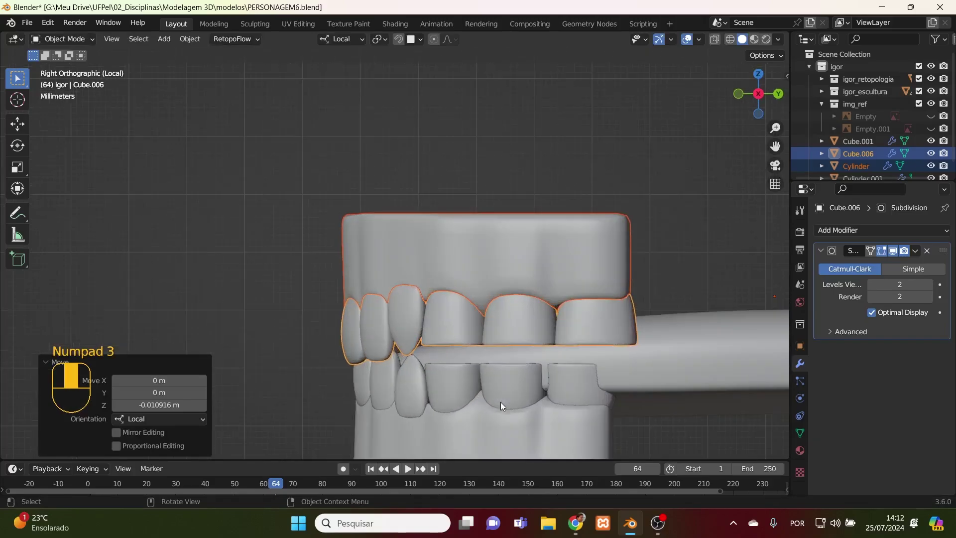
click(482, 394)
shift+click(506, 429)
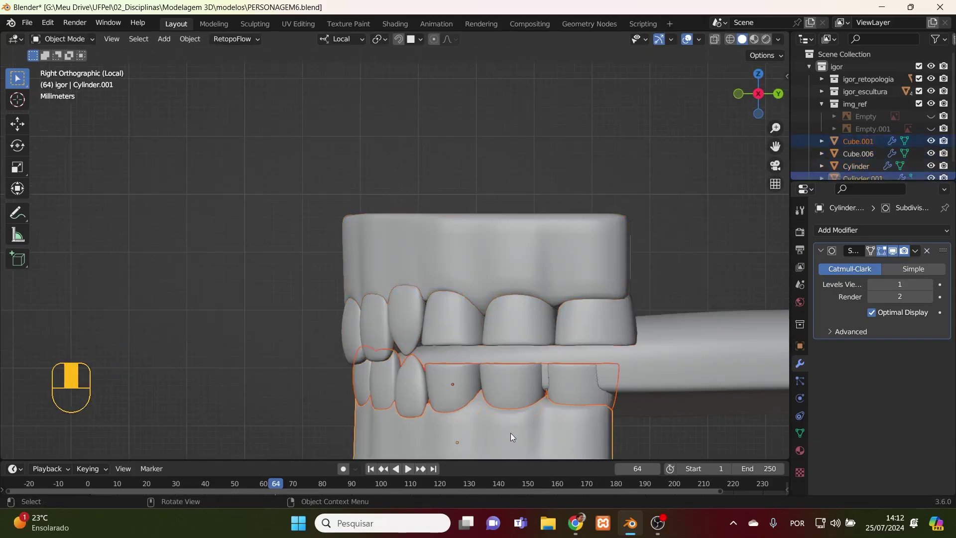
key(g)
middle_click(510, 432)
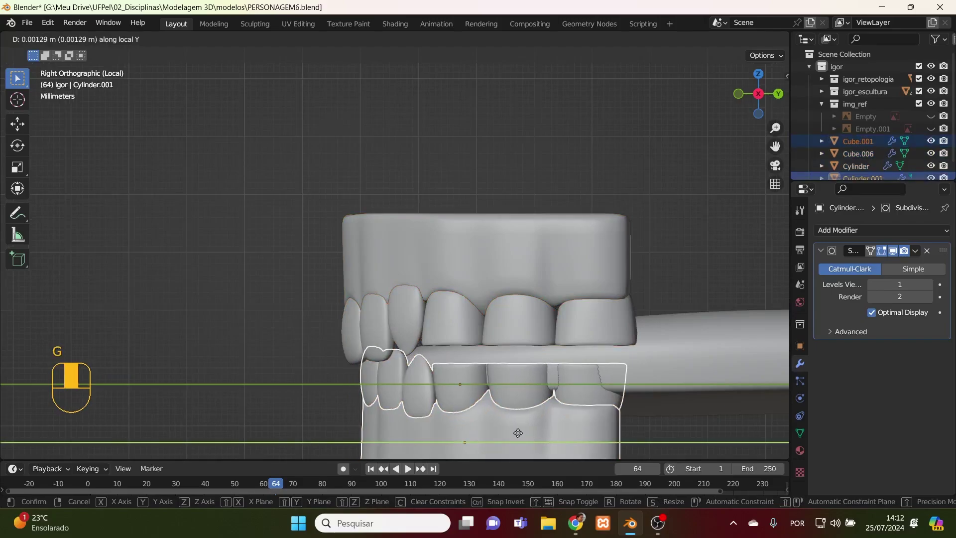
click(518, 432)
- Widen the lower teeth and gum to 1.055 along local X in the front view
middle_drag(573, 387, 747, 366)
key(KP_1)
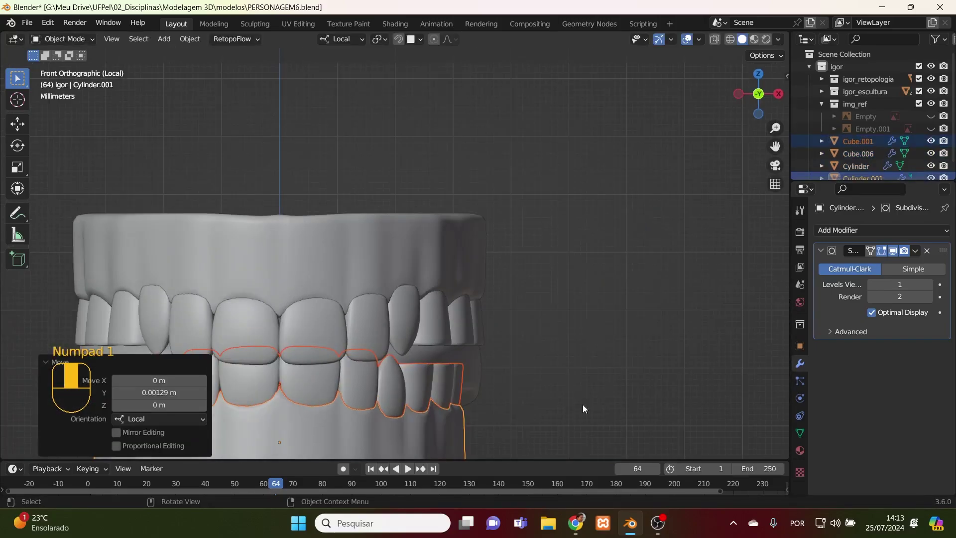
scroll(677, 238, up, 2)
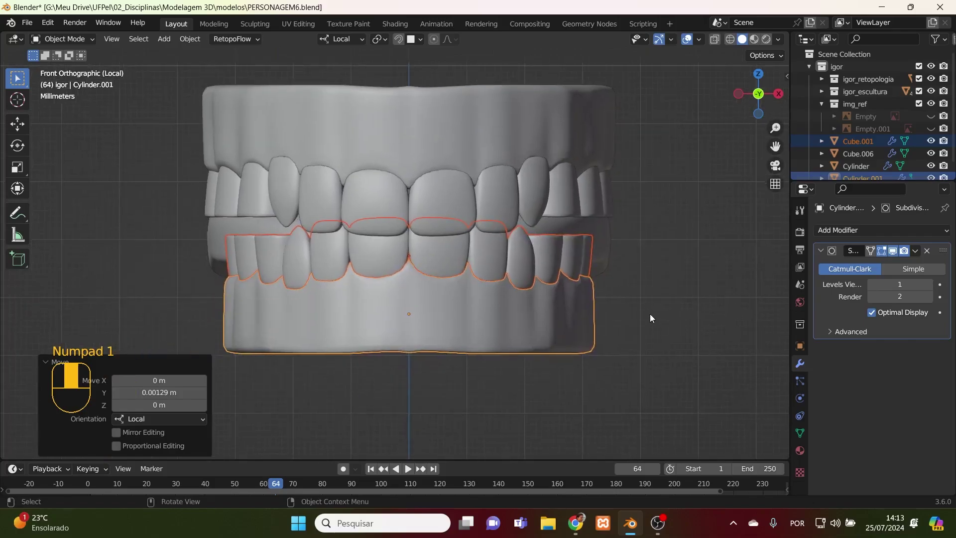
key(s)
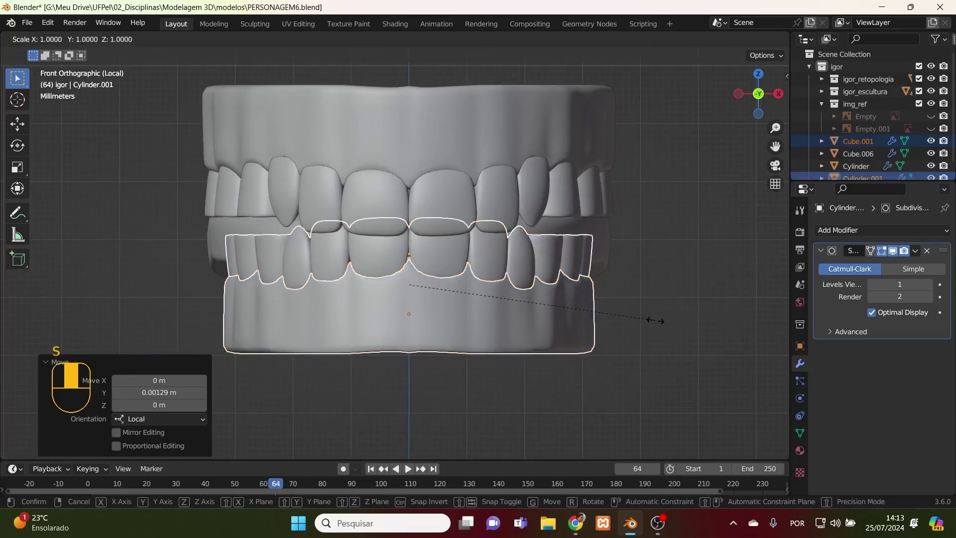
key(x)
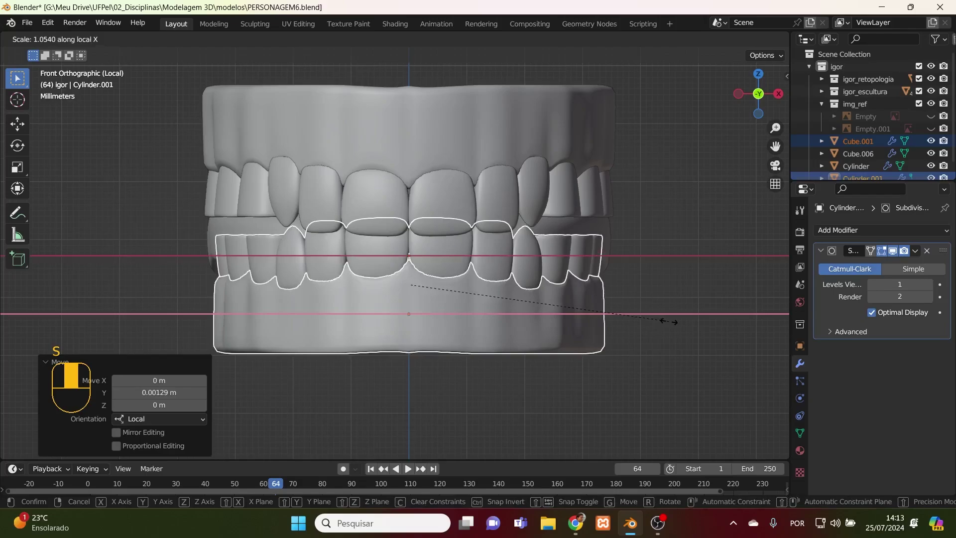
click(668, 322)
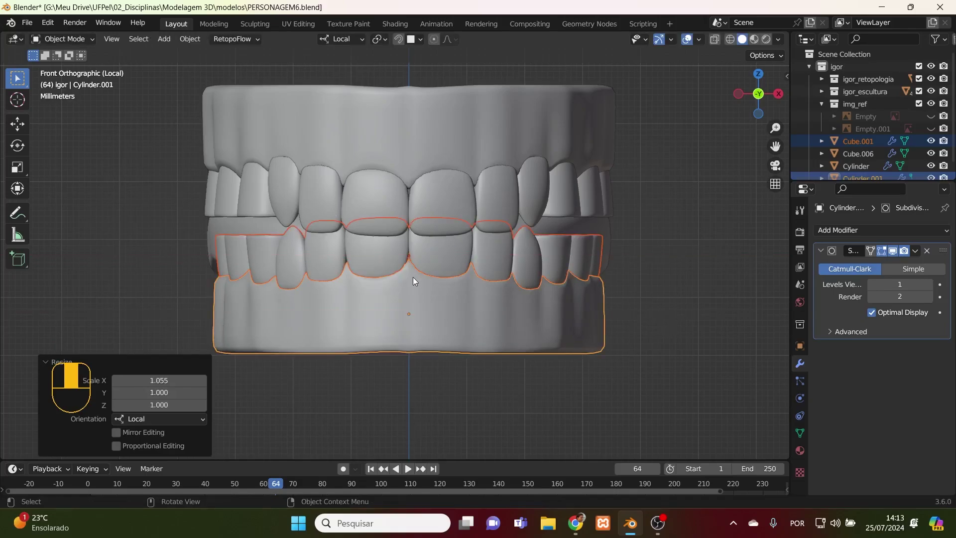
- In Edit Mode, select the whole lower central incisor on the +X side and scale it uniformly to 0.796
key(Tab)
click(444, 260)
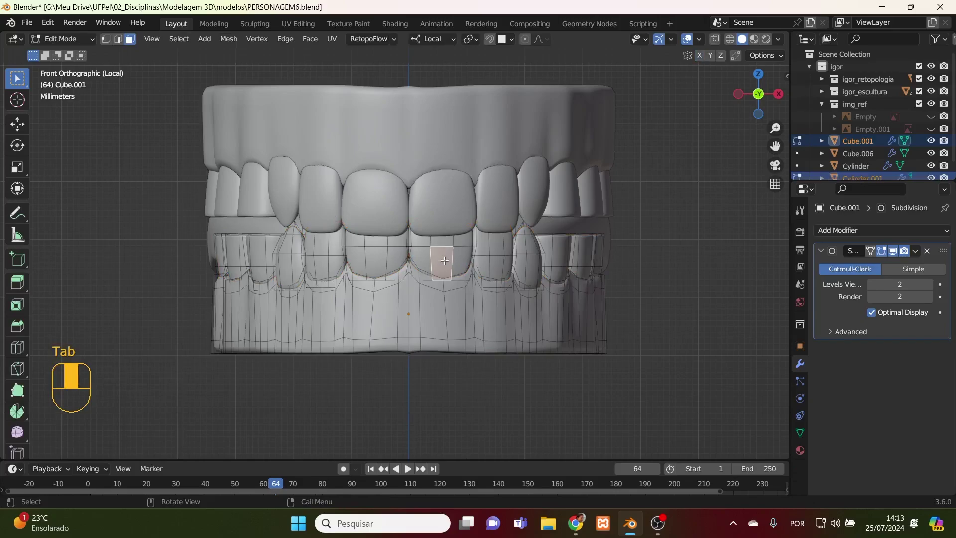
key(l)
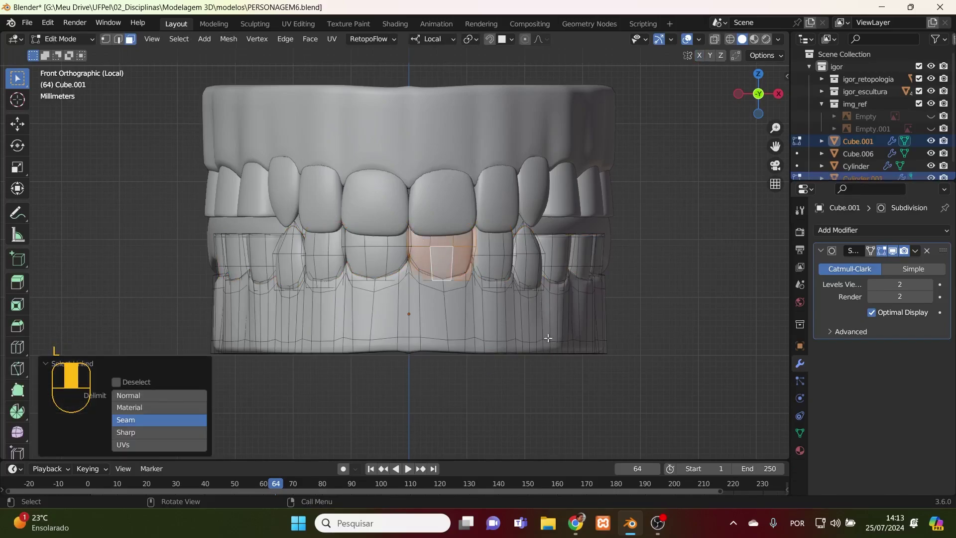
key(s)
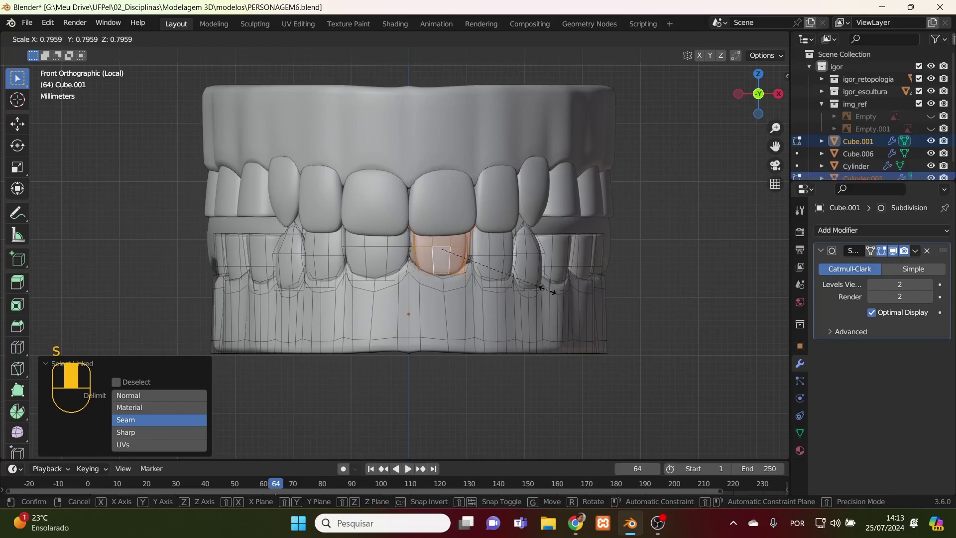
click(548, 290)
- Move the scaled lower central incisor 0.000602 m along its local Z axis
key(g)
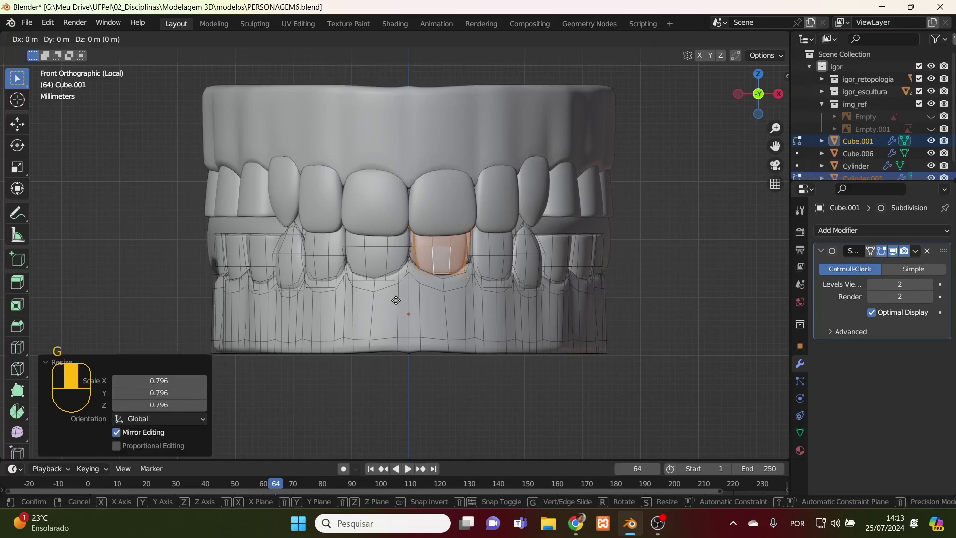
key(z)
key(z)
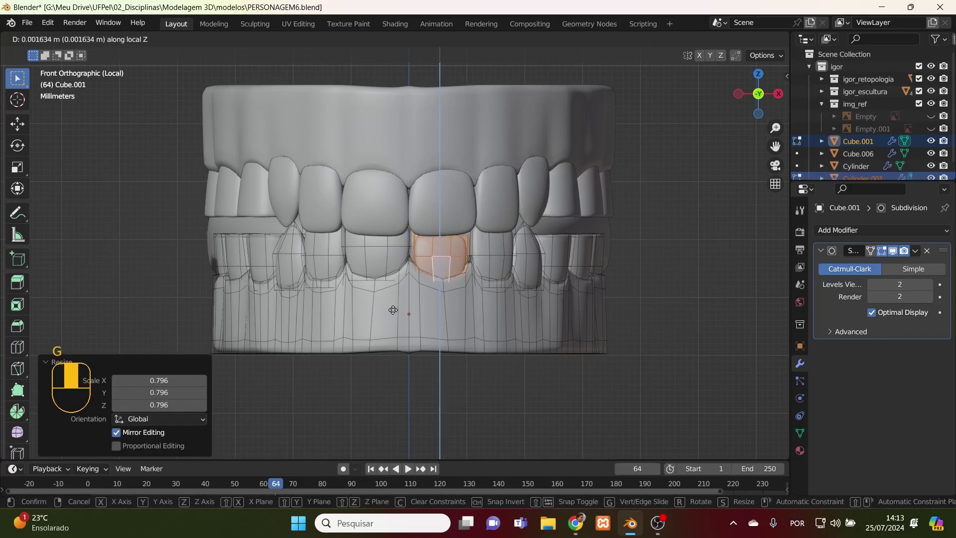
click(388, 304)
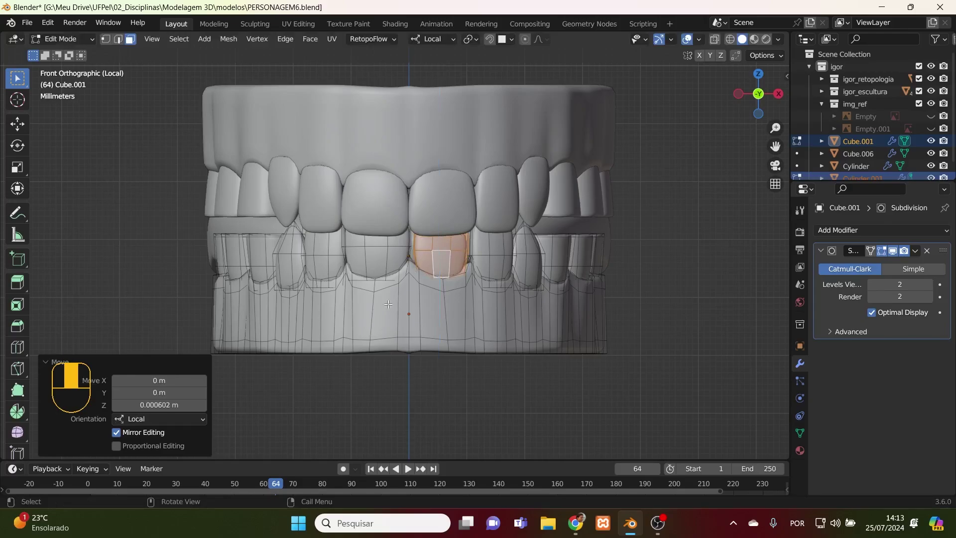
scroll(461, 268, up, 4)
click(600, 286)
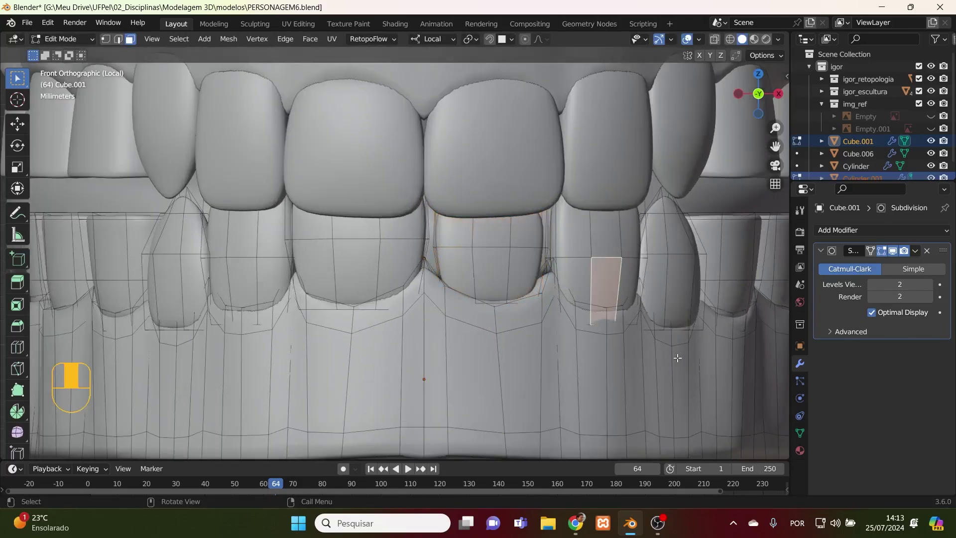
key(l)
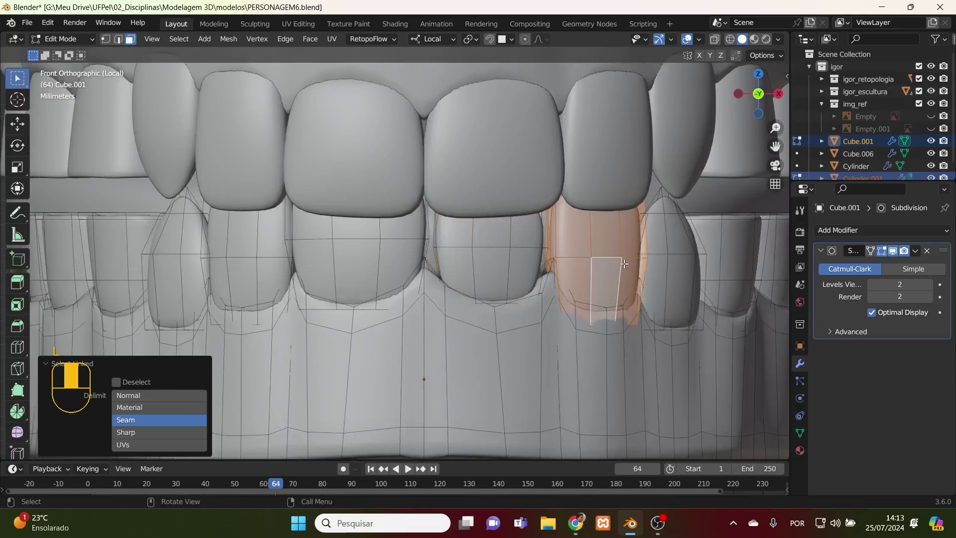
click(635, 270)
click(583, 347)
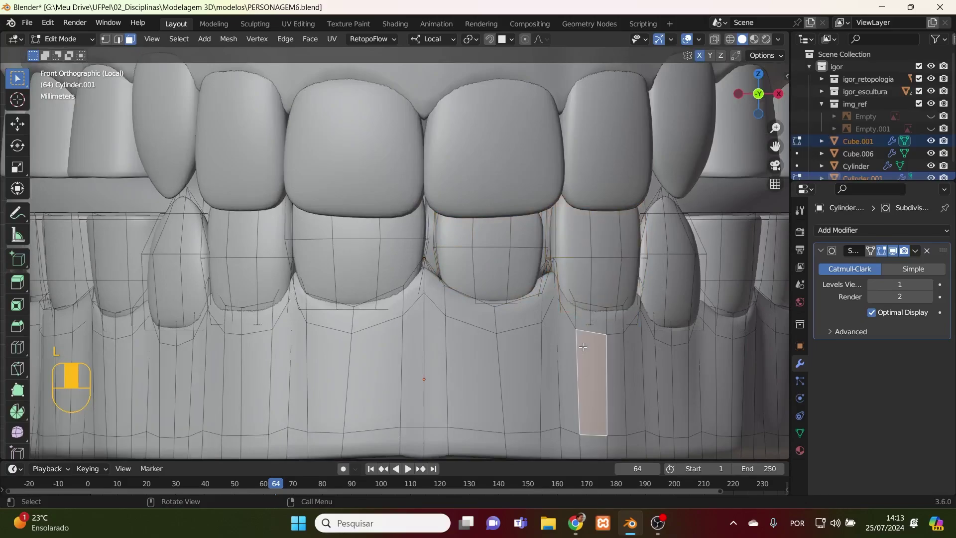
- Leave the joint edit of teeth and gum, and open only the lower teeth object in Edit Mode
key(grave)
key(Escape)
click(87, 38)
click(82, 52)
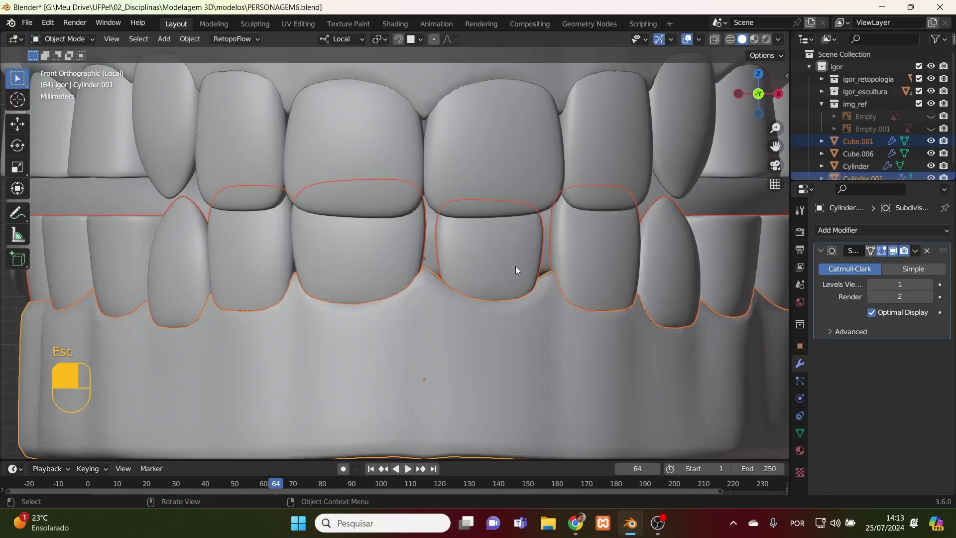
scroll(528, 294, down, 2)
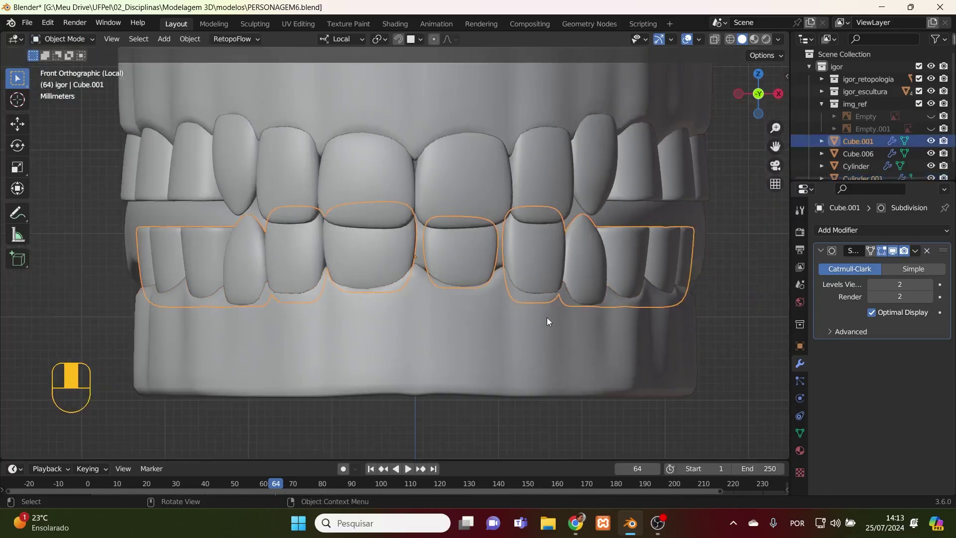
key(Tab)
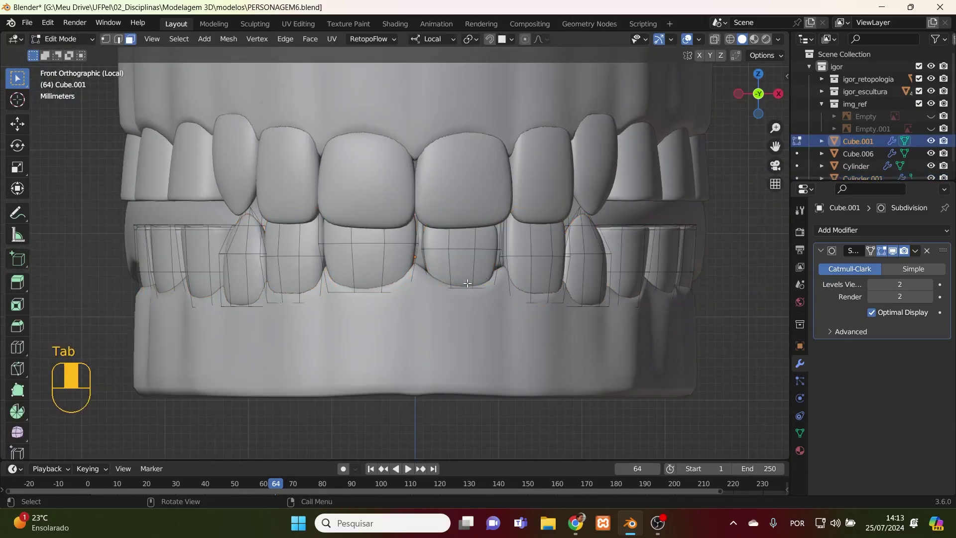
- Select the seven lower teeth on the -X side of the midline and delete them
key(l)
key(l)
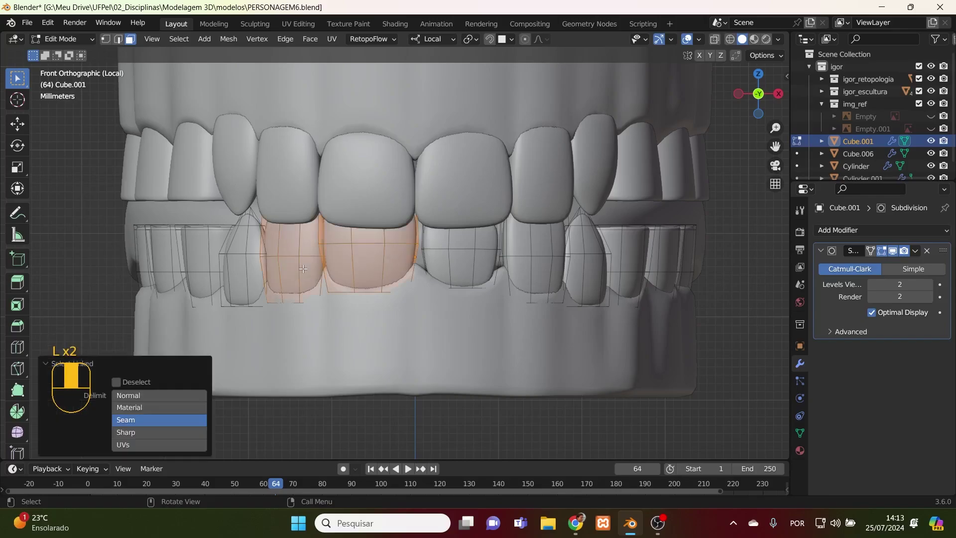
key(l)
key(l)
key(l)
key(l)
key(l)
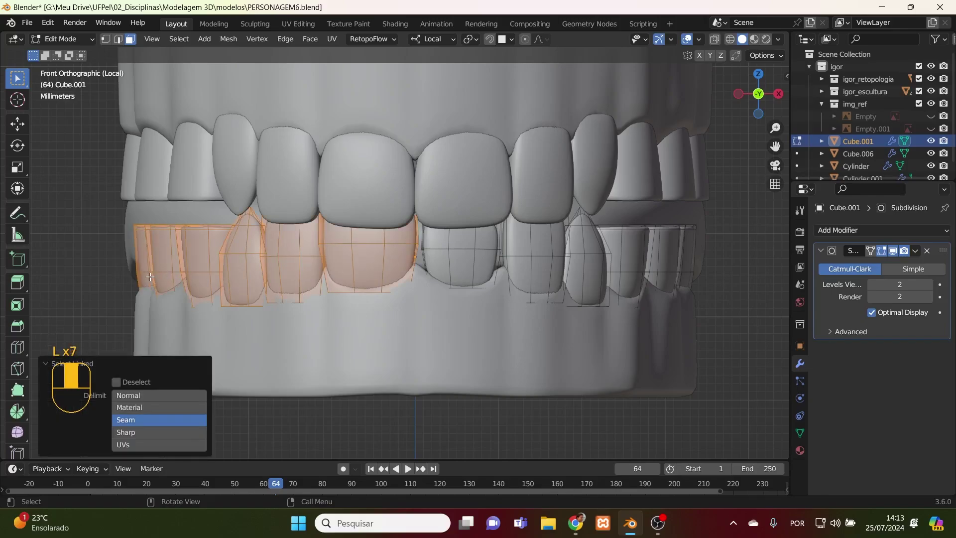
key(x)
click(151, 278)
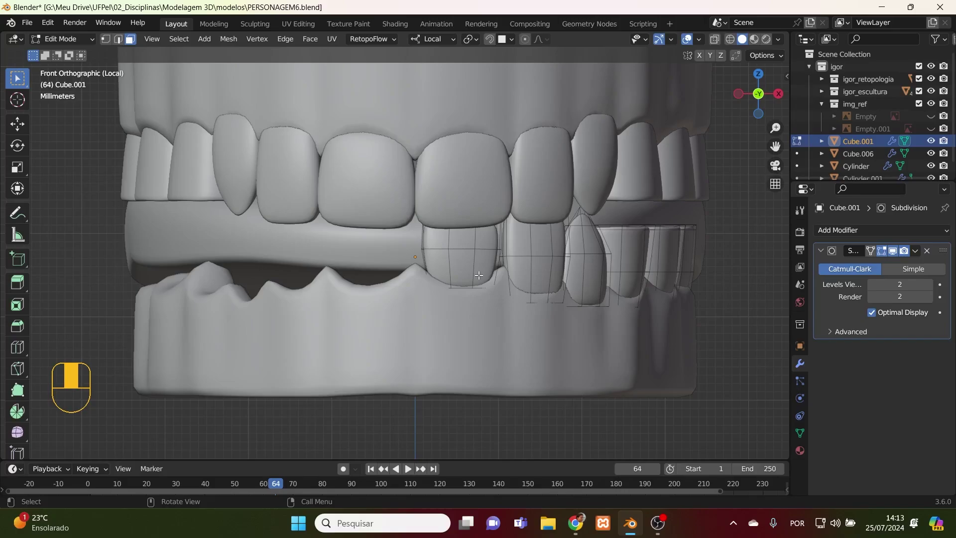
- Duplicate the remaining lower central incisor in place, without moving or scaling the copy
key(a)
key(alt+a)
key(l)
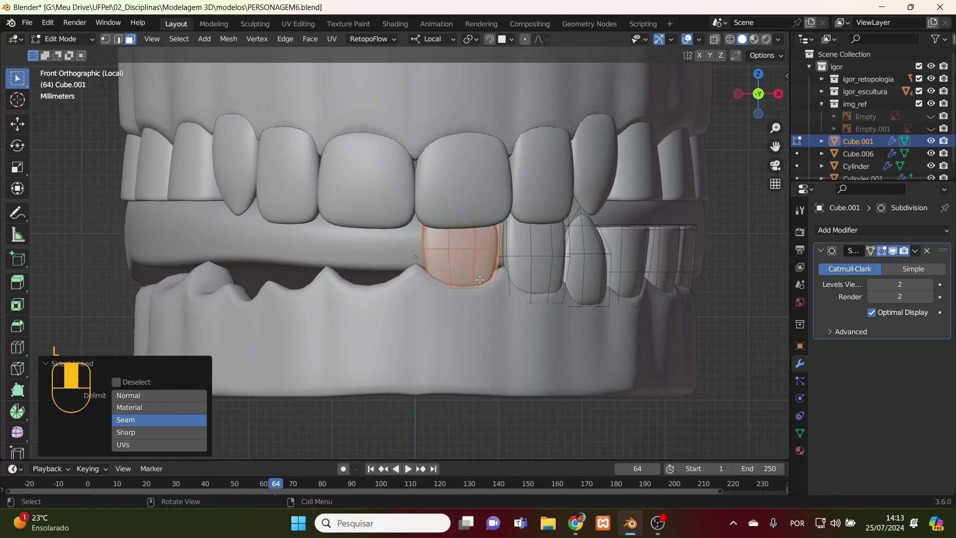
key(shift+d)
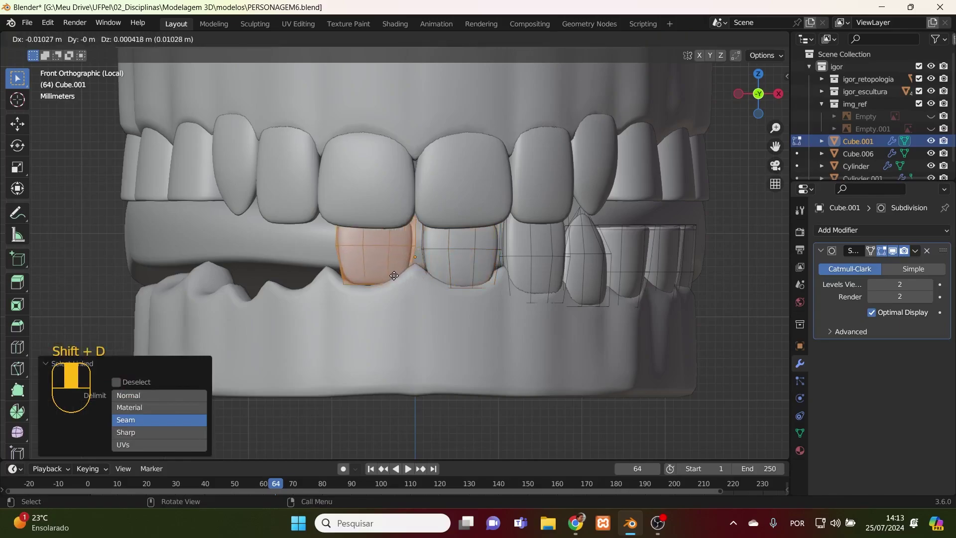
right_click(394, 276)
middle_drag(408, 282, 490, 311)
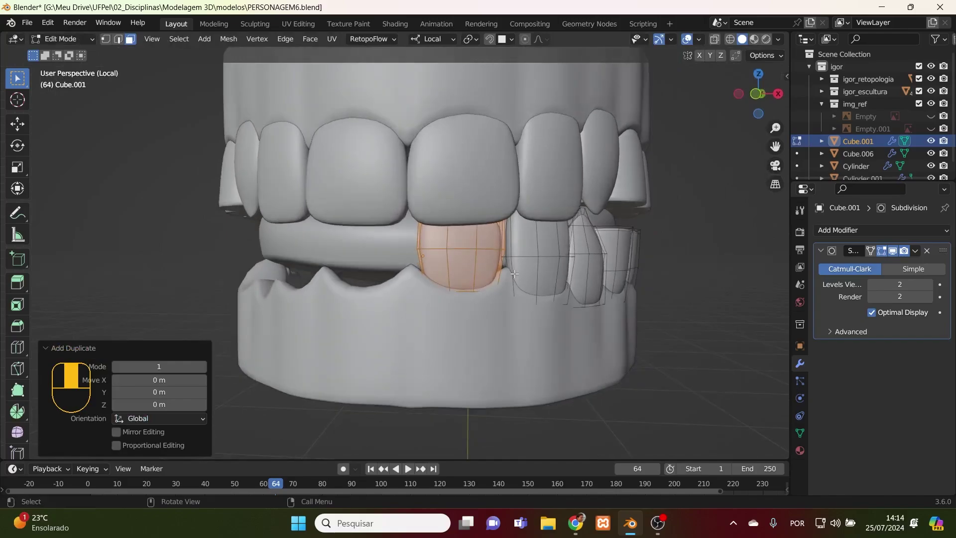
key(s)
right_click(530, 297)
- Set up vertex editing of the lower central incisor in the top view, with proportional editing and X-ray turned on
scroll(508, 285, up, 3)
middle_drag(530, 300, 539, 272)
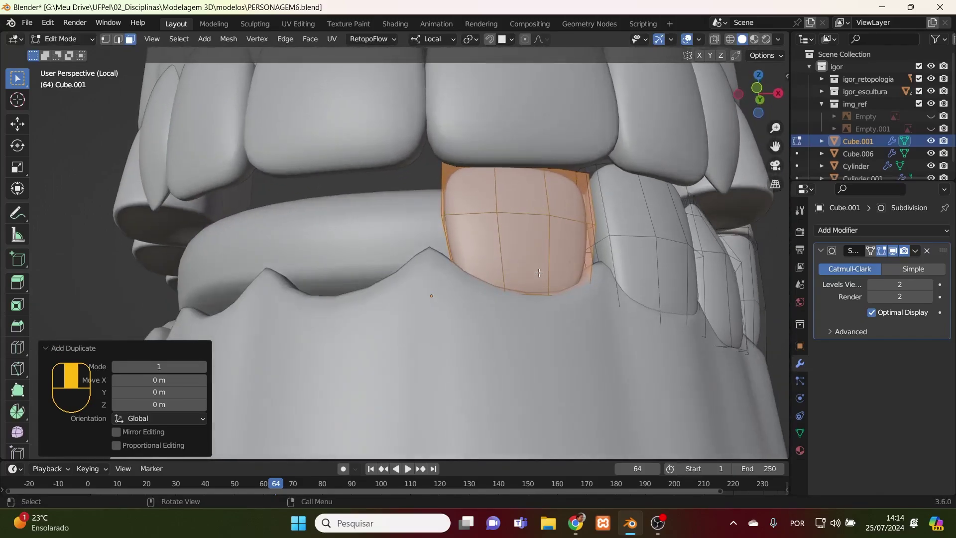
key(KP_7)
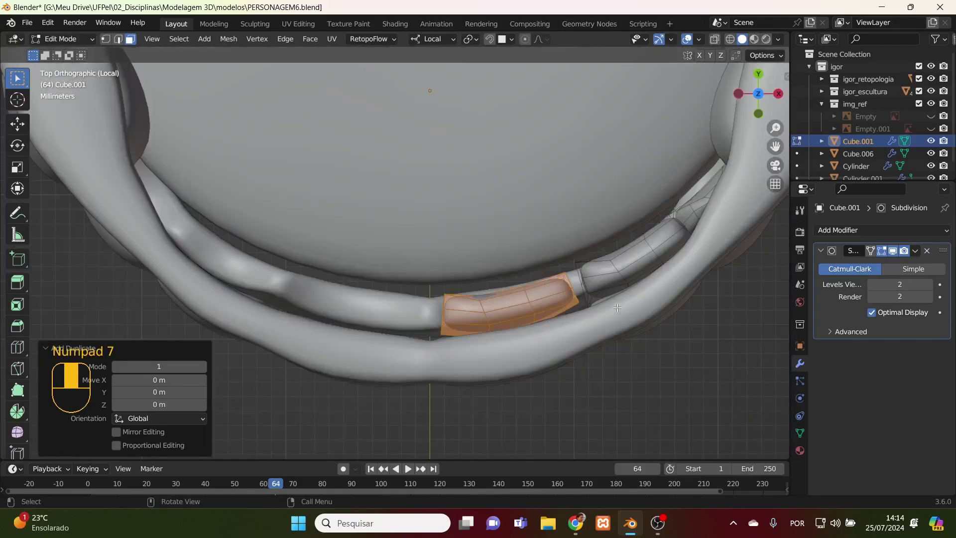
scroll(620, 332, up, 4)
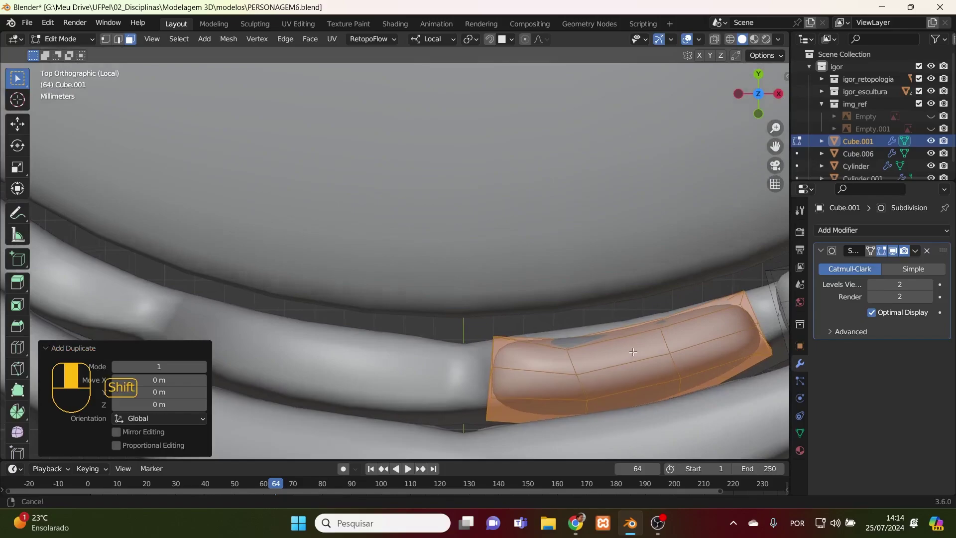
shift+middle_drag(621, 332, 513, 332)
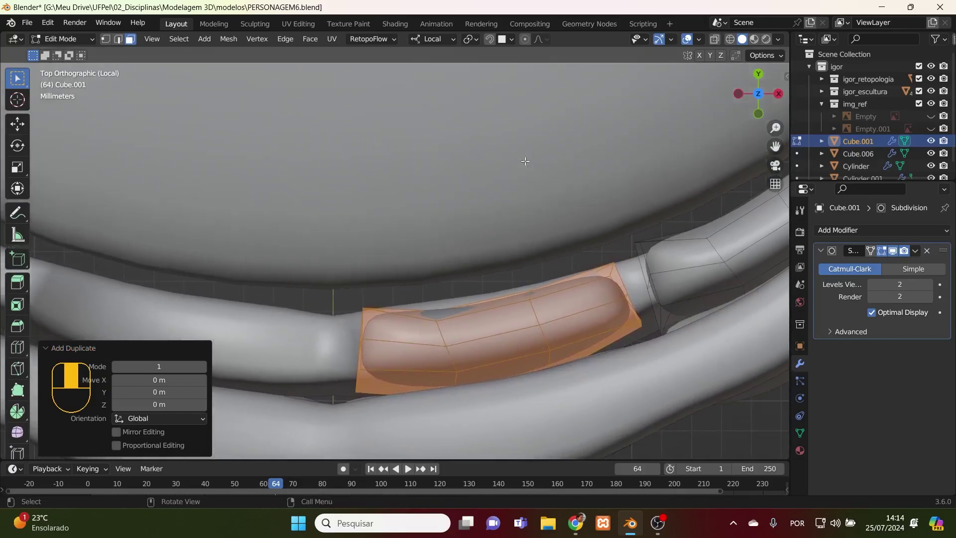
key(1)
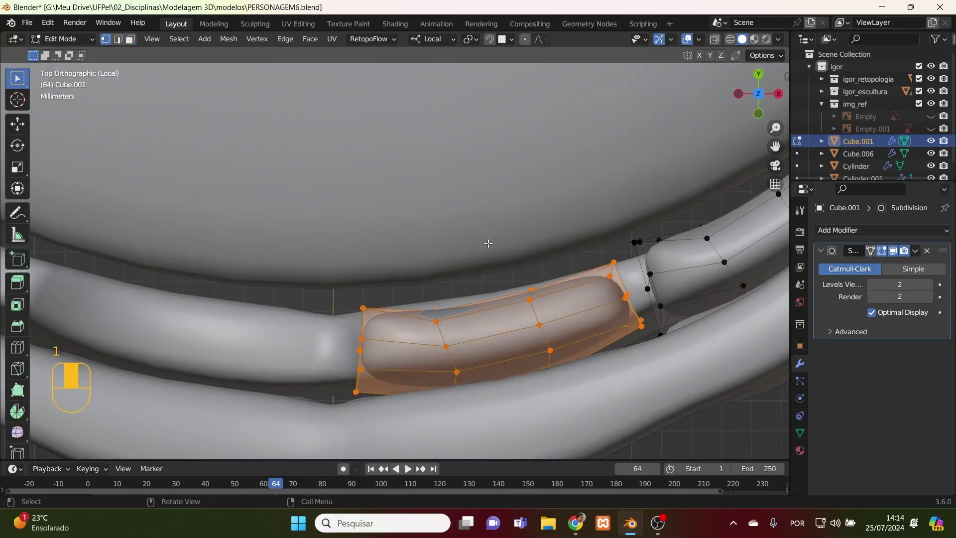
click(525, 39)
click(294, 324)
key(alt+z)
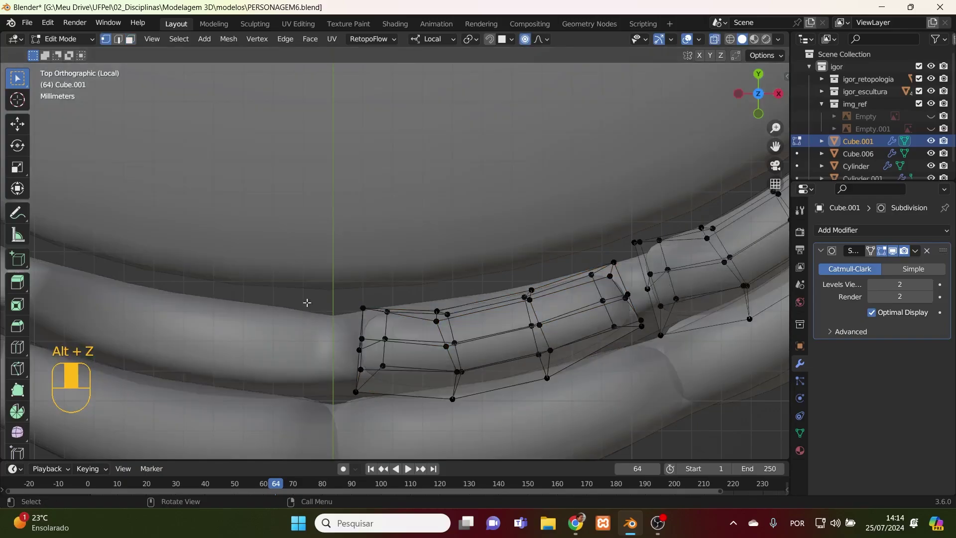
- Nudge the central incisor's midline-end vertices 0.00006 m in X and Y, with the proportional size reduced to about 0.005 m
drag(304, 294, 396, 405)
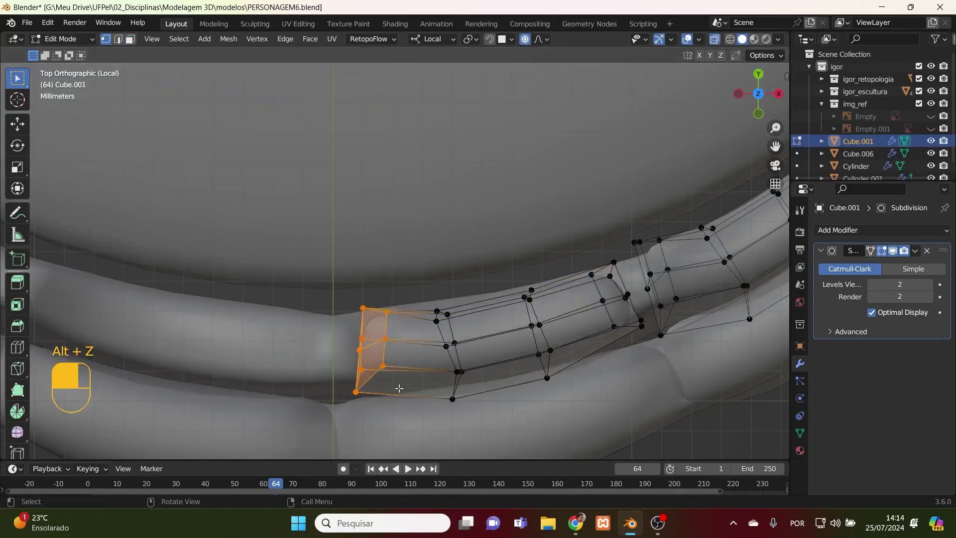
key(g)
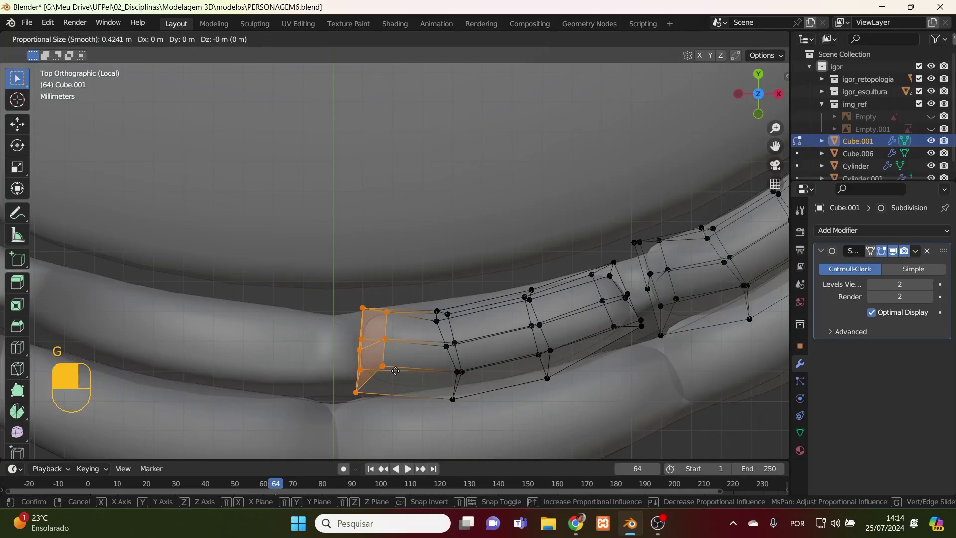
scroll(396, 371, down, 13)
scroll(396, 370, down, 2)
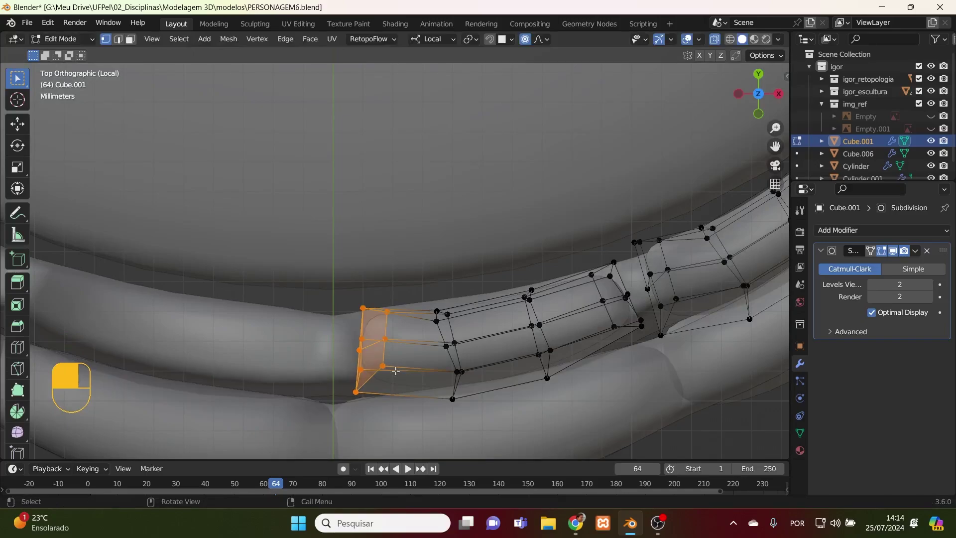
right_click(395, 371)
scroll(392, 318, up, 1)
scroll(392, 318, down, 5)
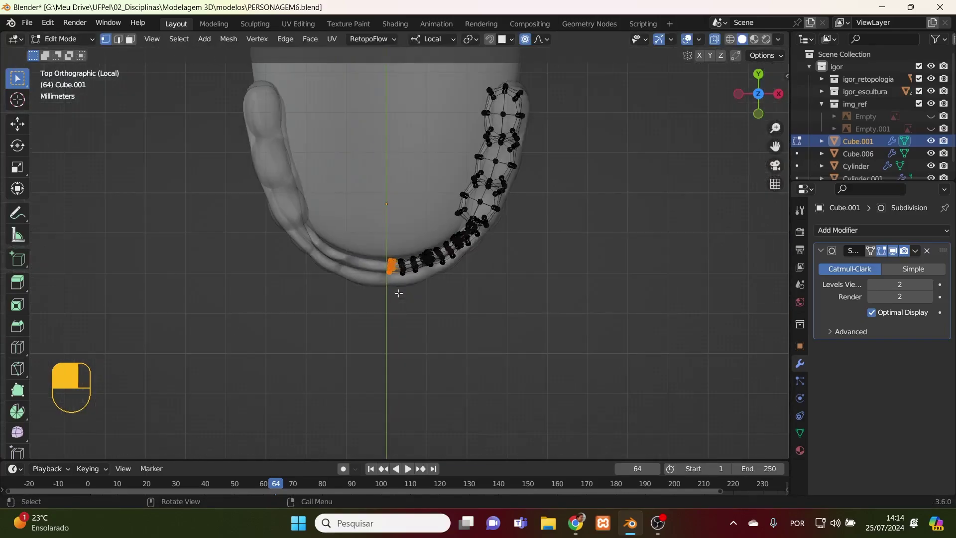
scroll(392, 277, up, 2)
key(g)
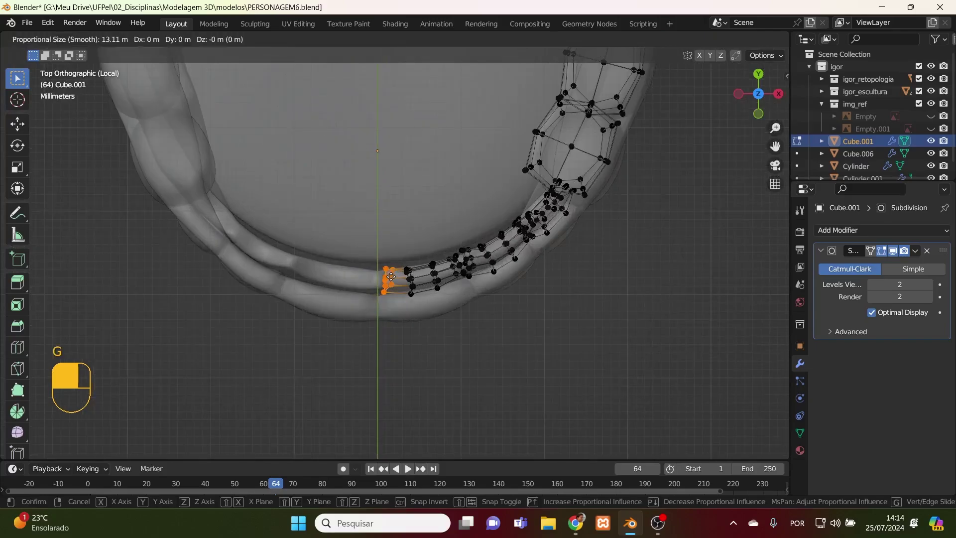
scroll(392, 277, up, 5)
scroll(392, 276, up, 20)
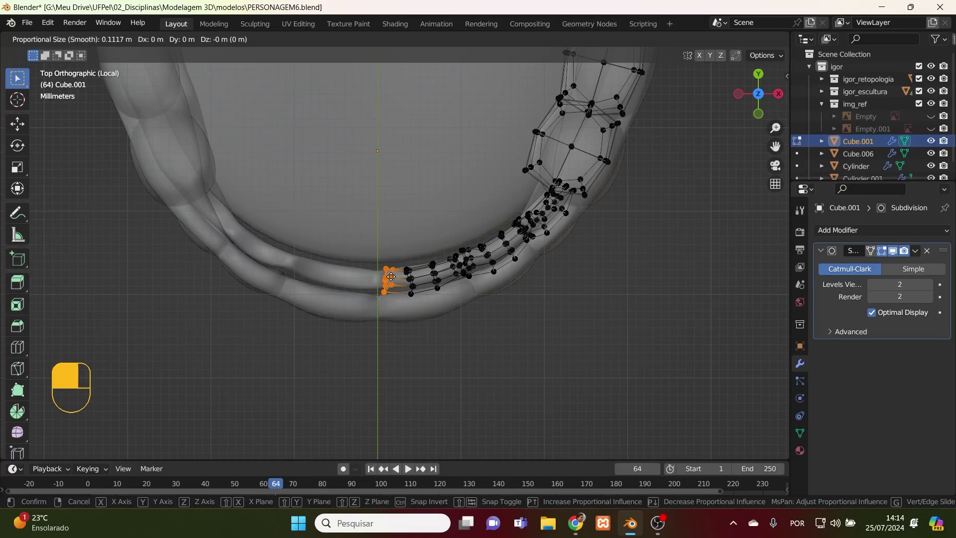
scroll(391, 277, up, 20)
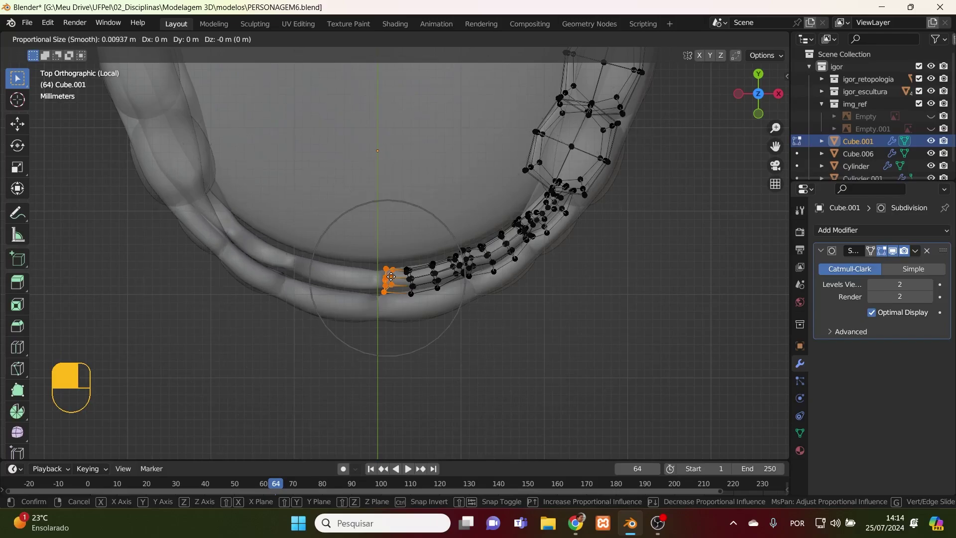
scroll(391, 277, up, 6)
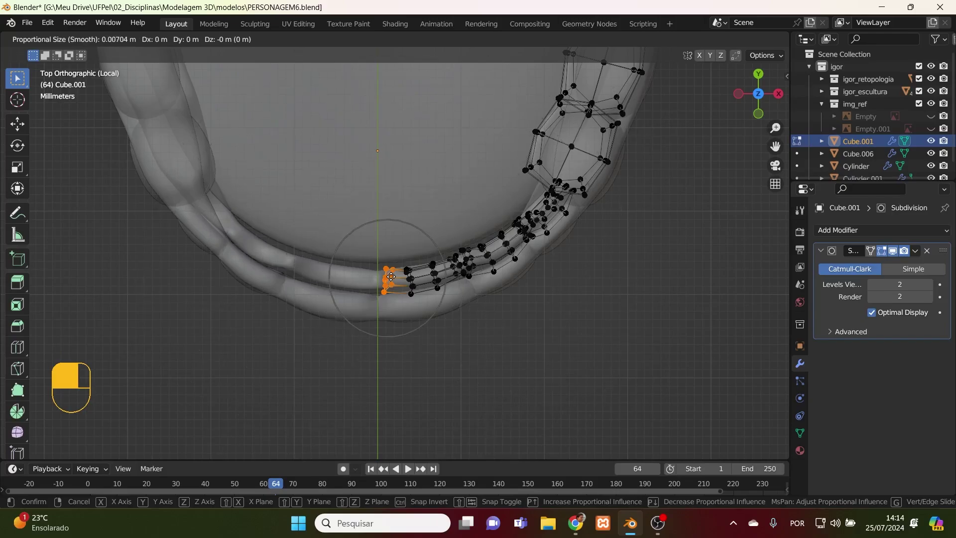
click(390, 277)
- Move the central incisor's middle vertices about -0.0002 m in X and 0.0004 m in Y, following the gum's curve
scroll(390, 277, up, 4)
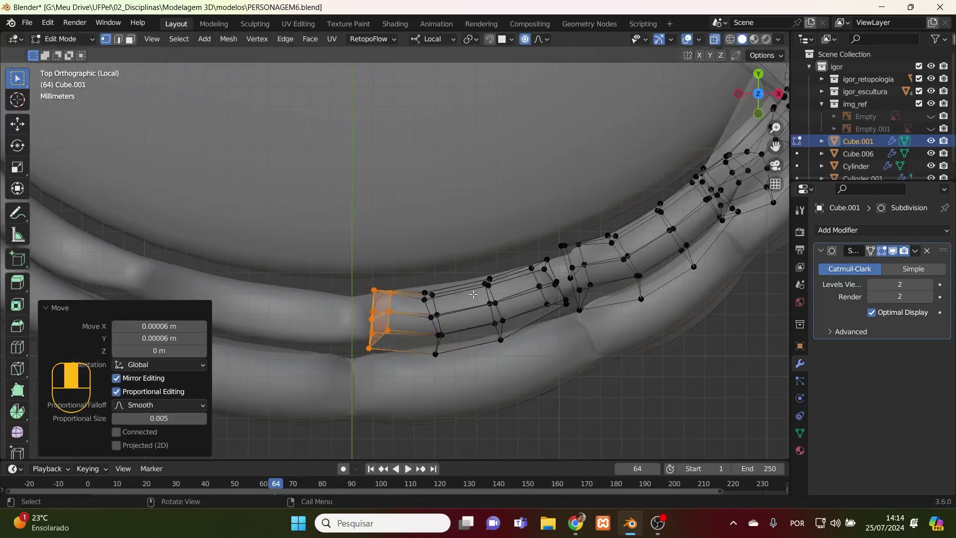
drag(495, 259, 422, 380)
shift+click(504, 321)
shift+click(502, 340)
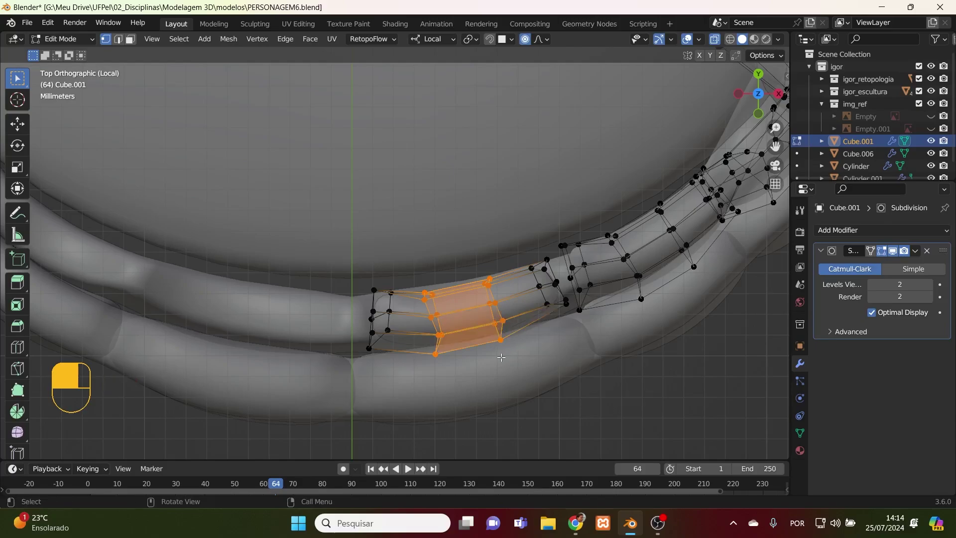
key(g)
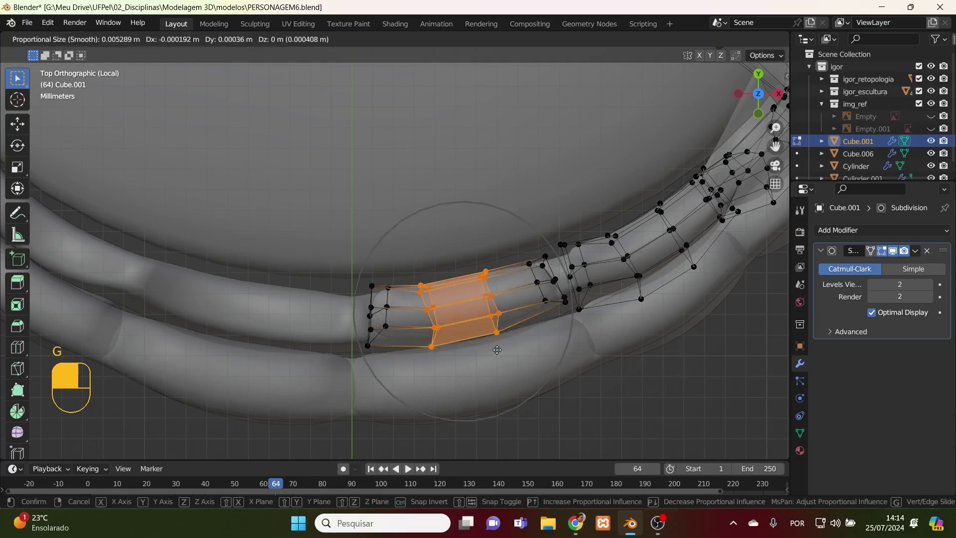
click(496, 350)
- Move the central incisor's midline-end vertices about -0.0004 m in X, closer to the midline
click(398, 356)
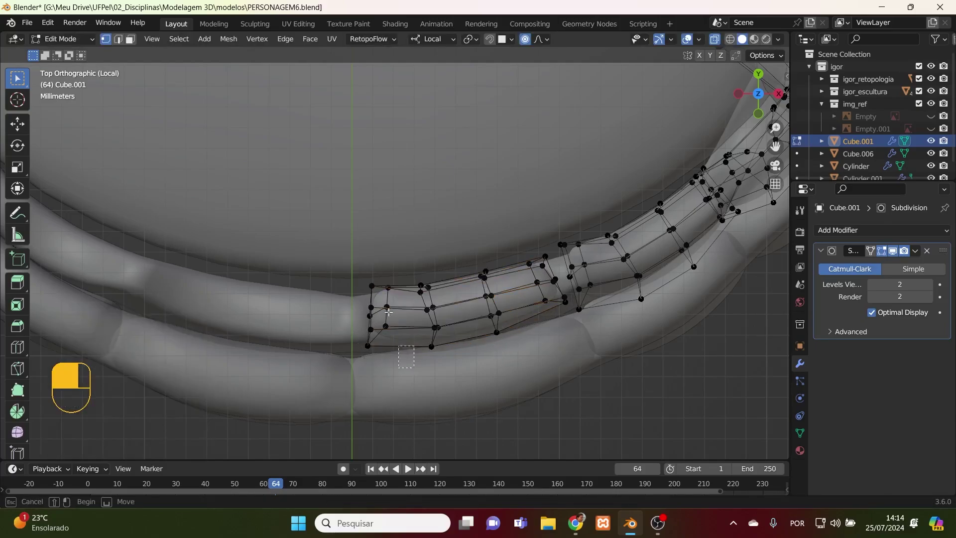
drag(416, 356, 343, 268)
key(g)
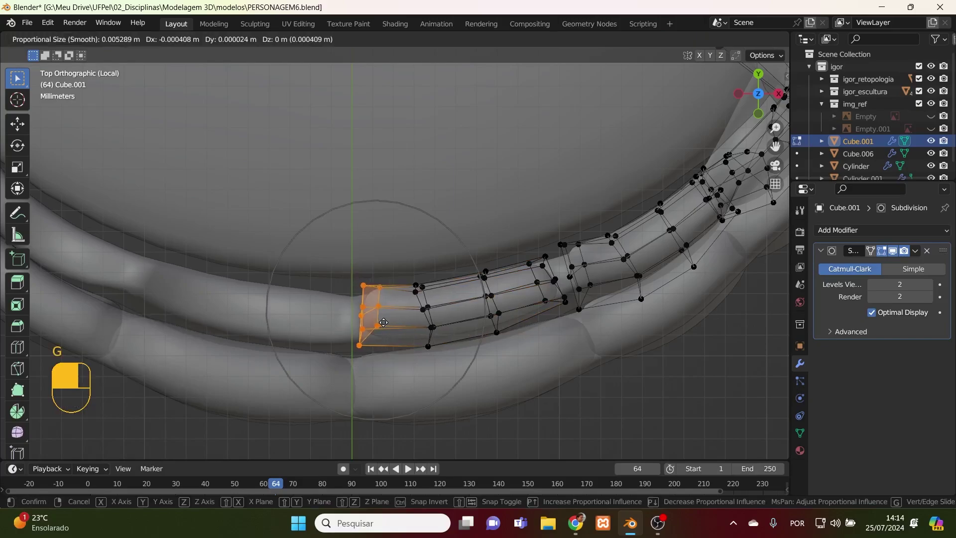
click(384, 326)
- Select the vertices at the lower central incisor's outer end, beside the lateral incisor
drag(571, 319, 527, 296)
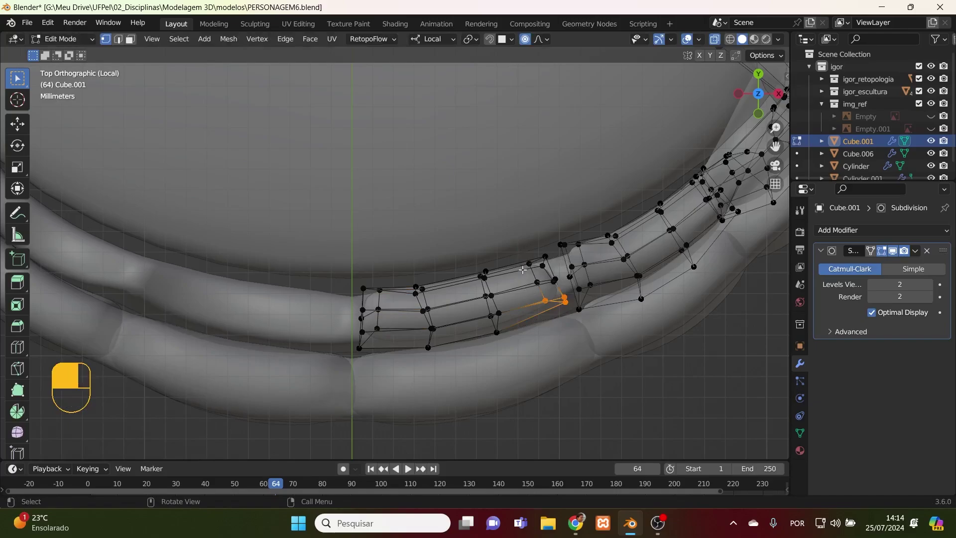
shift+drag(511, 249, 563, 301)
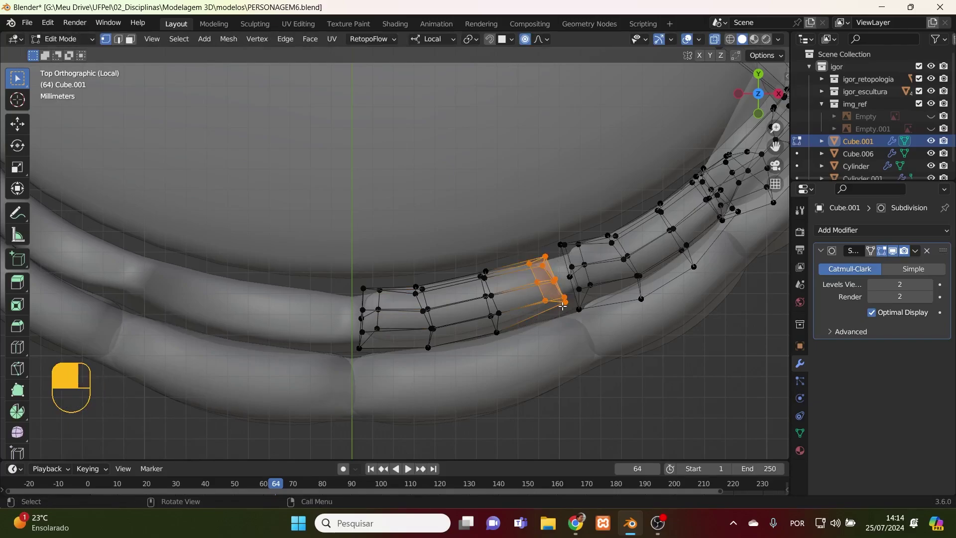
- Shift the first lower tooth's outer end vertices slightly toward the midline with proportional editing, and select the second tooth's facing end vertices
key(g)
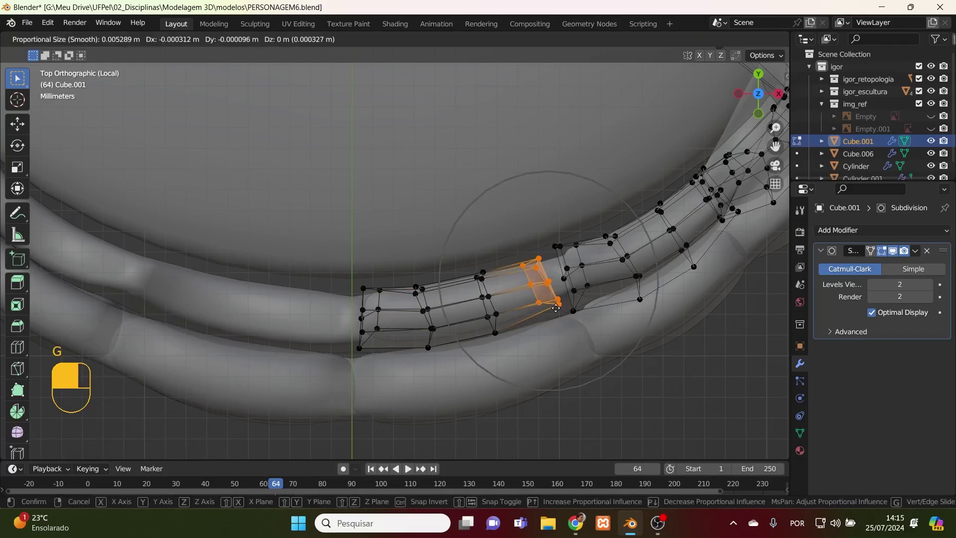
click(557, 309)
drag(588, 229, 567, 322)
shift+click(576, 240)
middle_drag(704, 315, 637, 199)
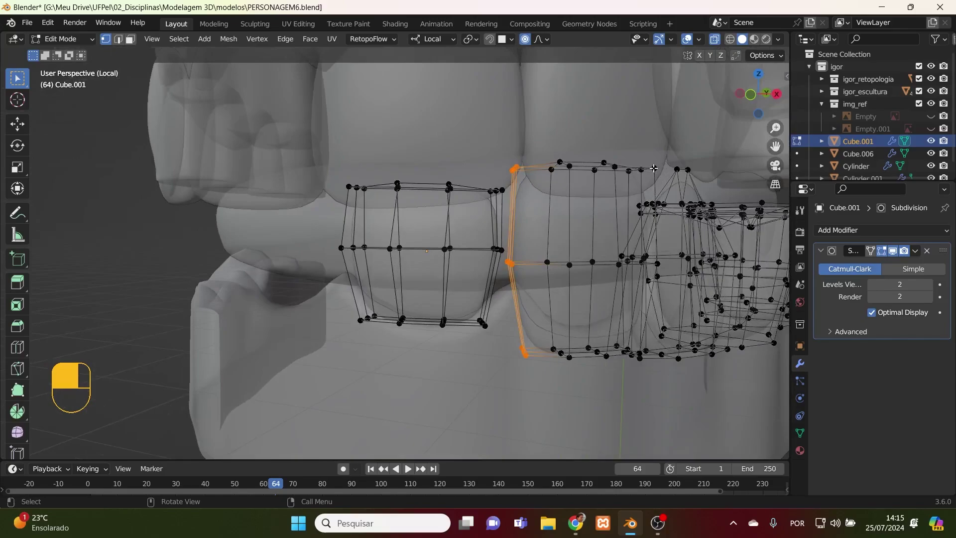
- Lower the top vertices of the second lower tooth about 0.00125 m along local Z with proportional editing off
key(KP_1)
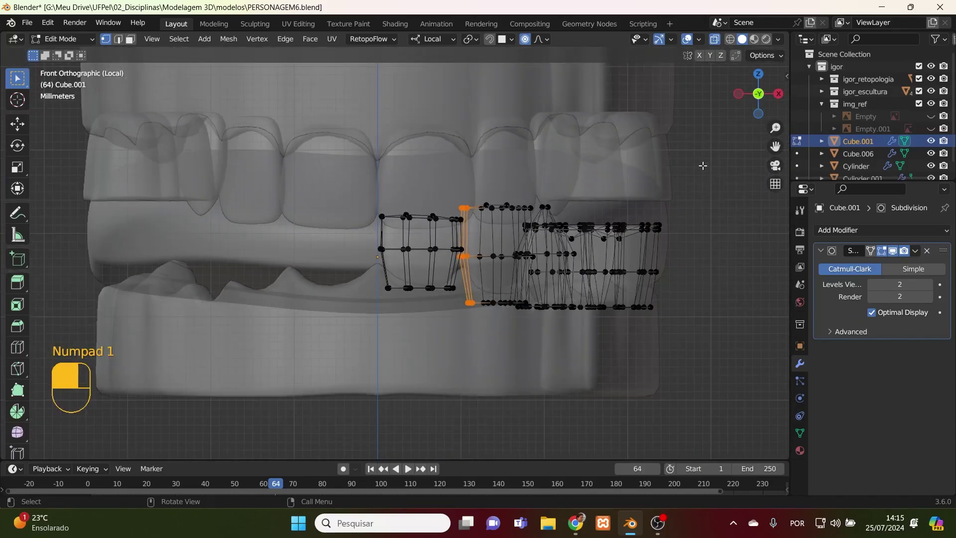
drag(702, 165, 454, 212)
key(g)
key(z)
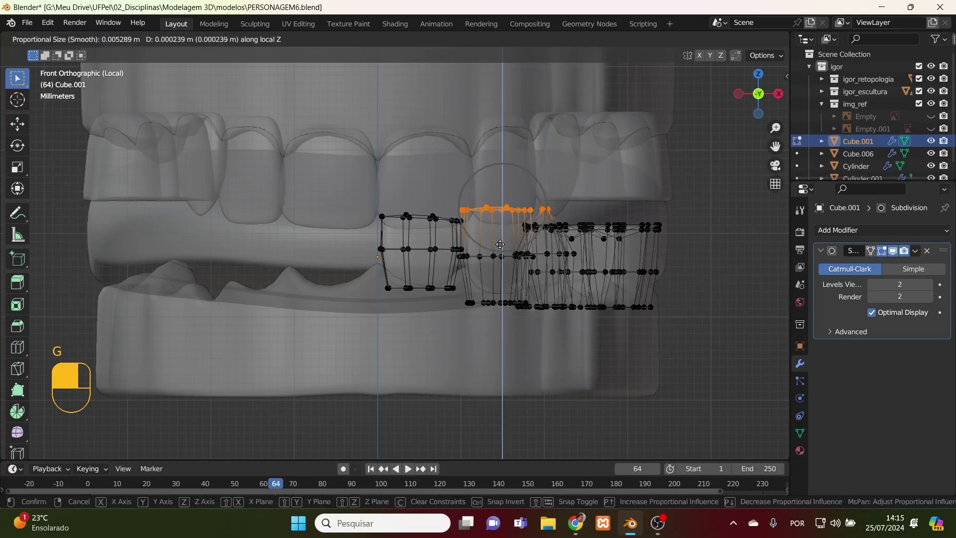
click(499, 250)
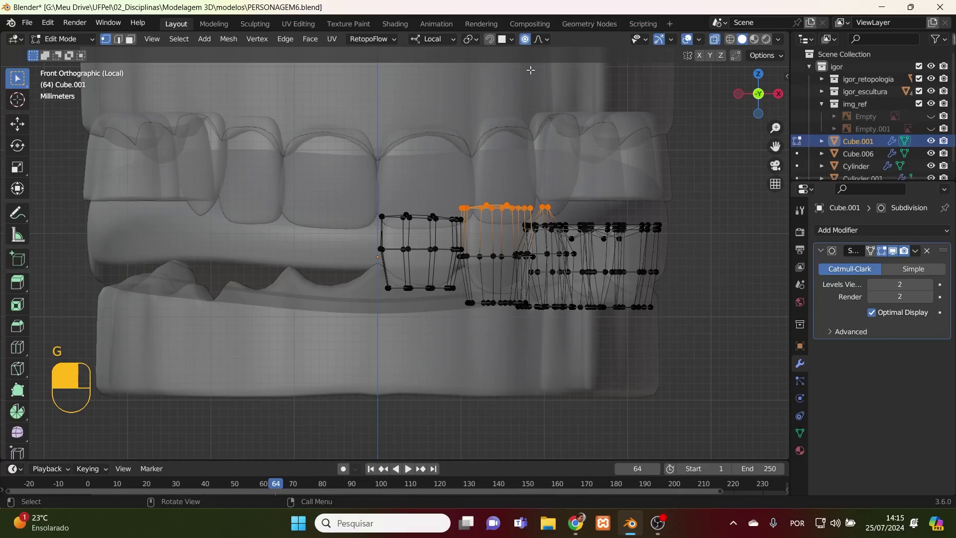
click(524, 39)
key(g)
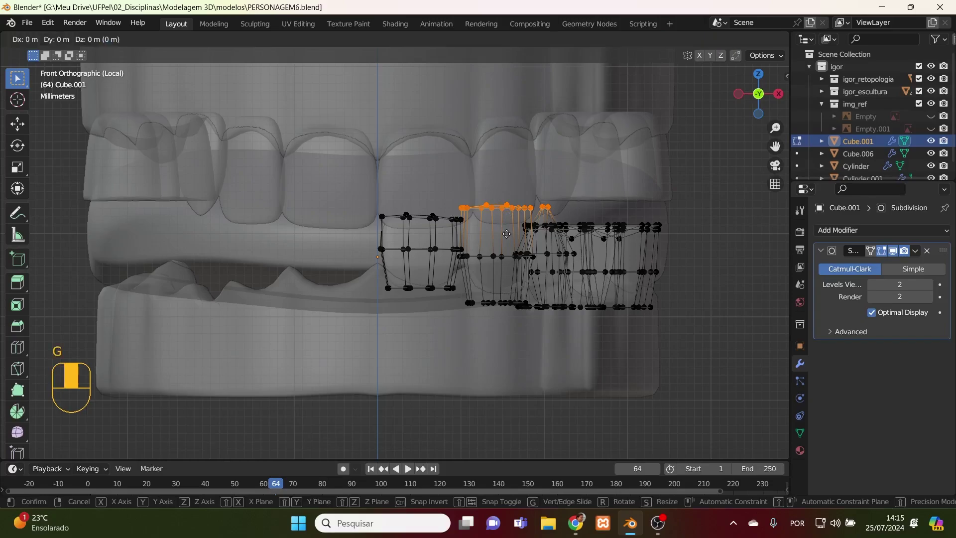
key(z)
click(501, 243)
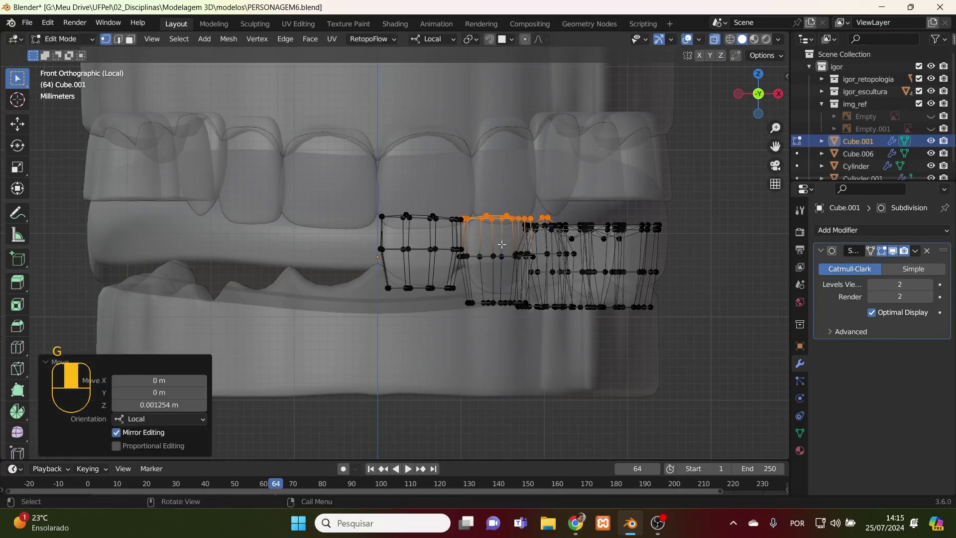
- Select the entire second lower tooth and move it in the top view up against the first tooth, with X-ray off
key(alt+z)
middle_drag(508, 258, 493, 308)
scroll(508, 324, up, 3)
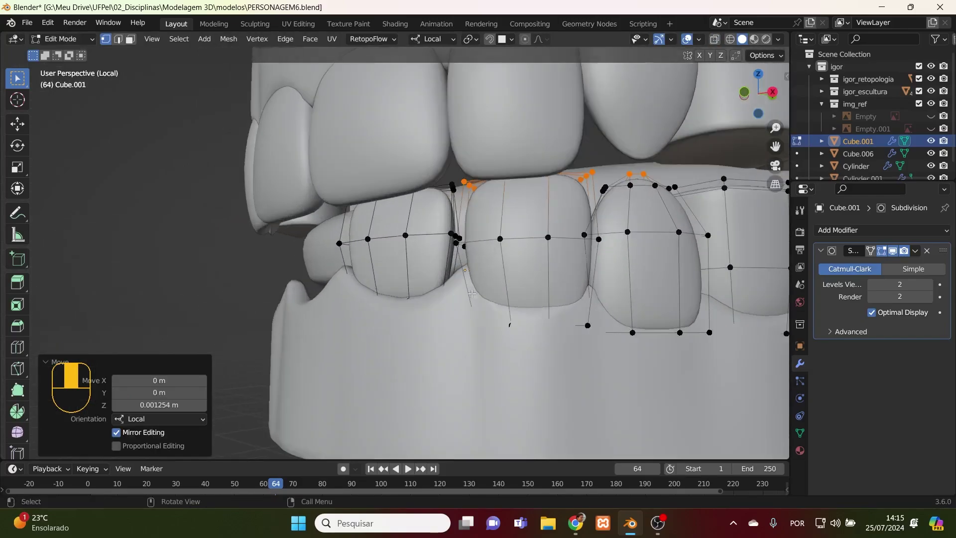
middle_drag(536, 335, 541, 309)
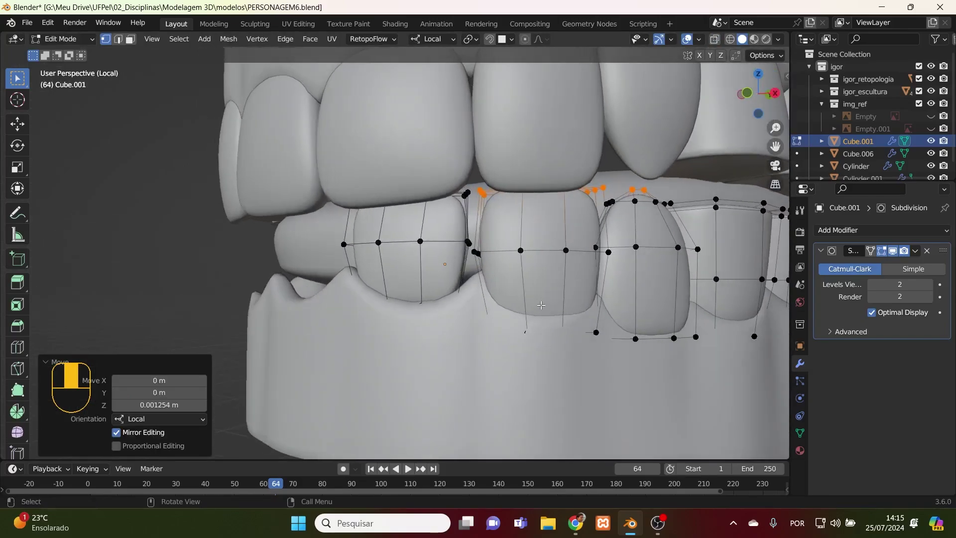
click(521, 413)
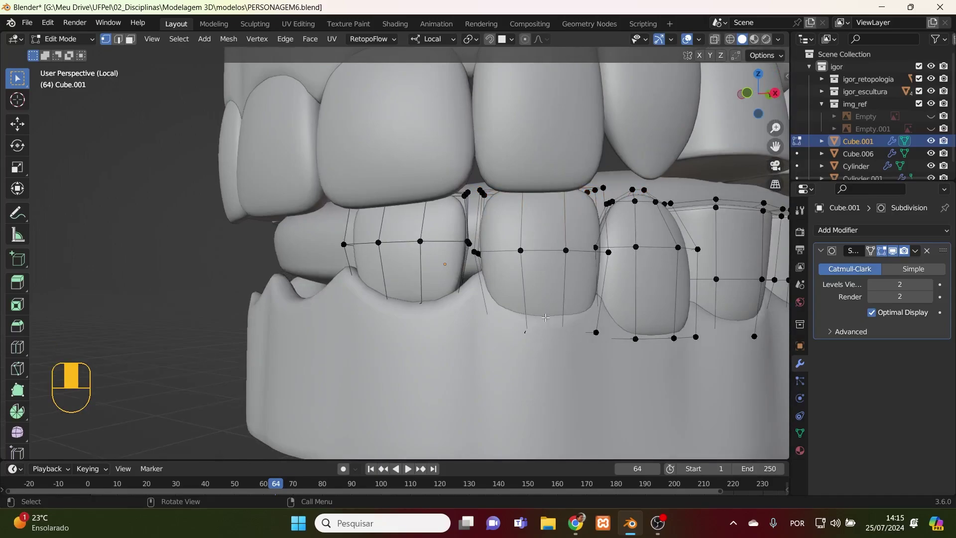
key(3)
key(l)
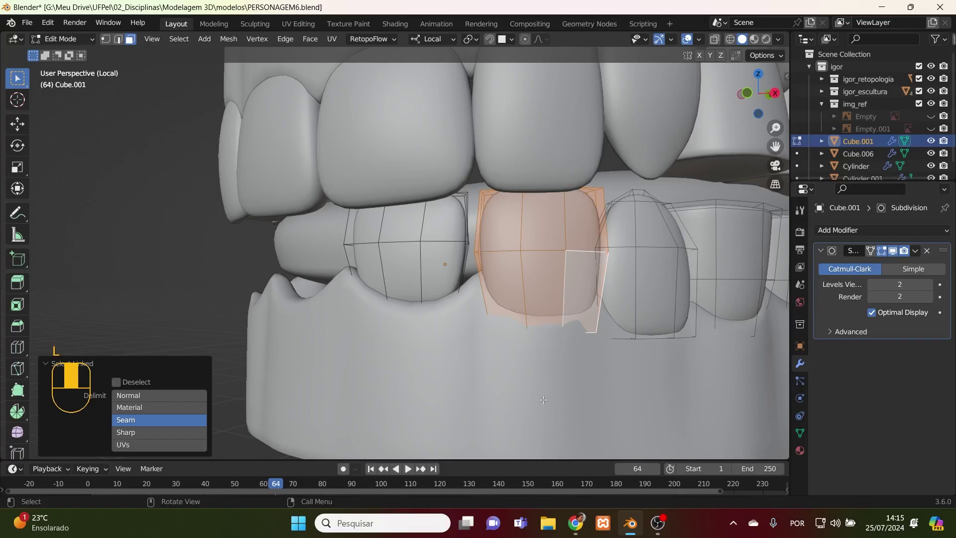
key(KP_7)
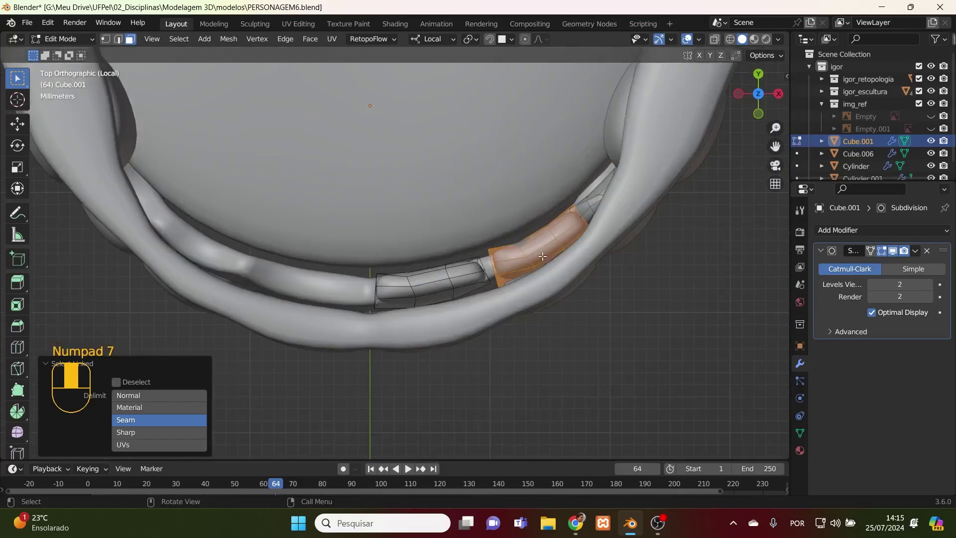
key(g)
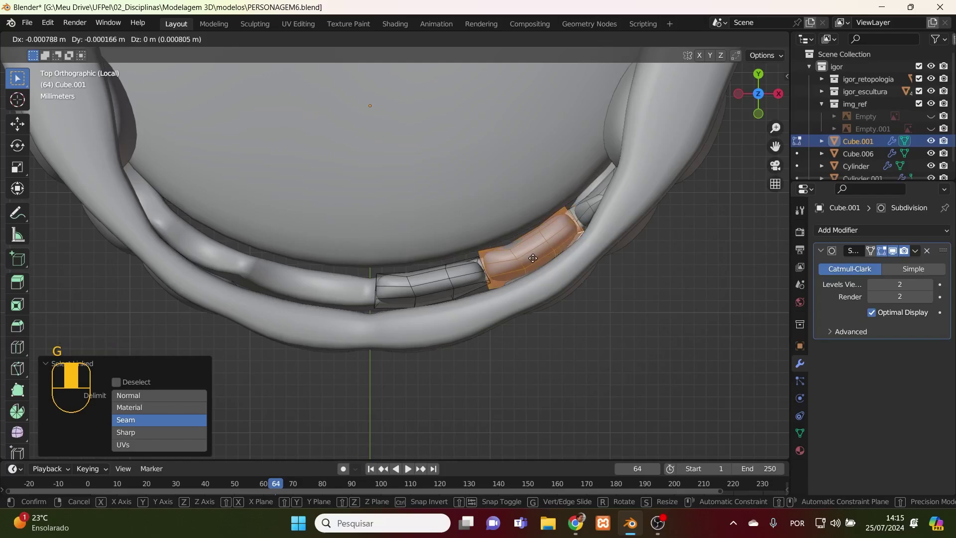
click(531, 260)
- Select the entire third lower tooth and move it about -0.00079 m in X and -0.00046 m in Y, toward the second tooth
click(587, 208)
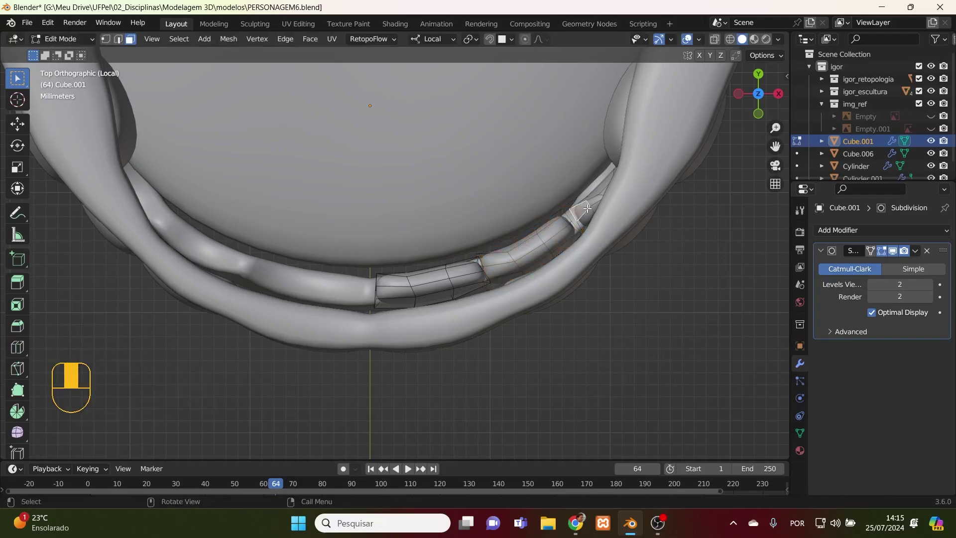
key(l)
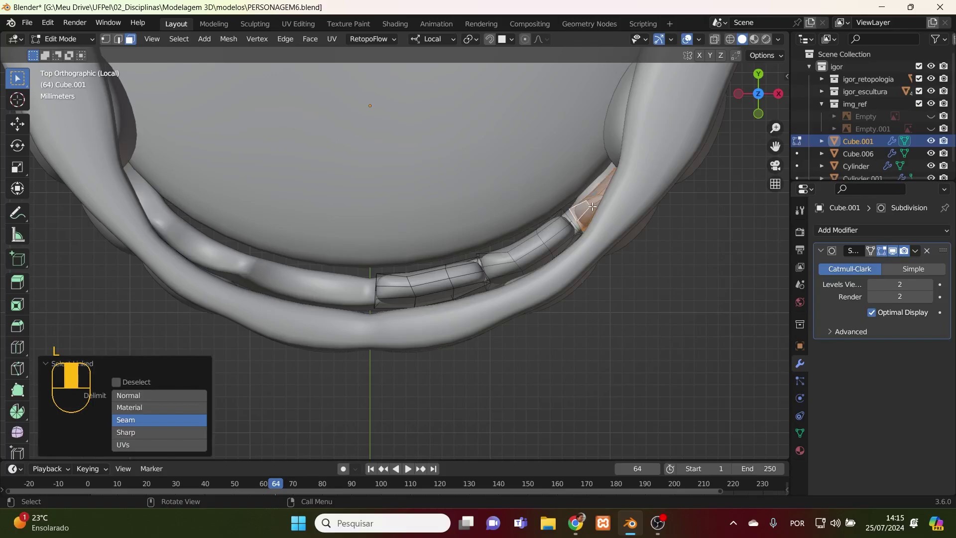
key(g)
click(584, 211)
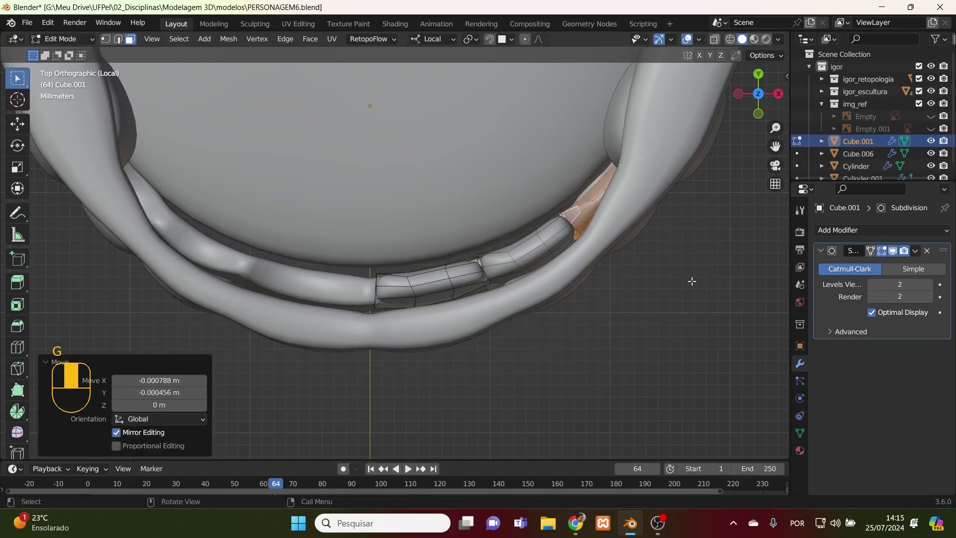
- Switch to editing the lower gum mesh, Cylinder.001, with X-ray and proportional editing turned on
middle_drag(691, 281, 589, 396)
key(Tab)
click(569, 378)
key(KP_1)
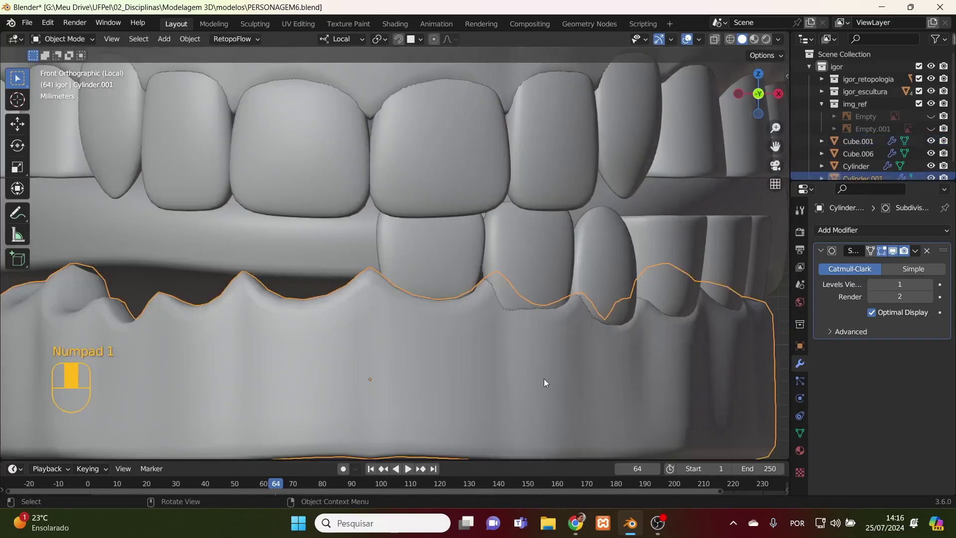
key(Tab)
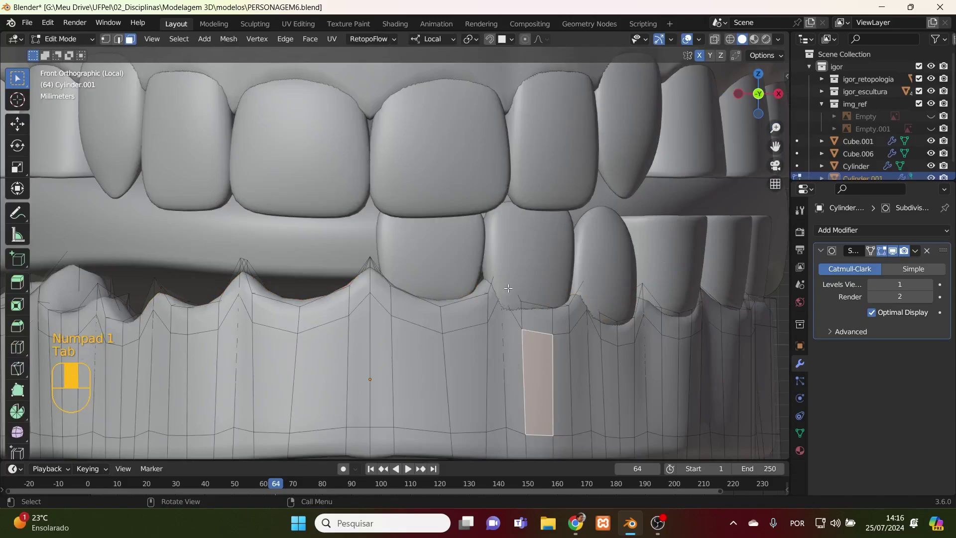
key(alt+z)
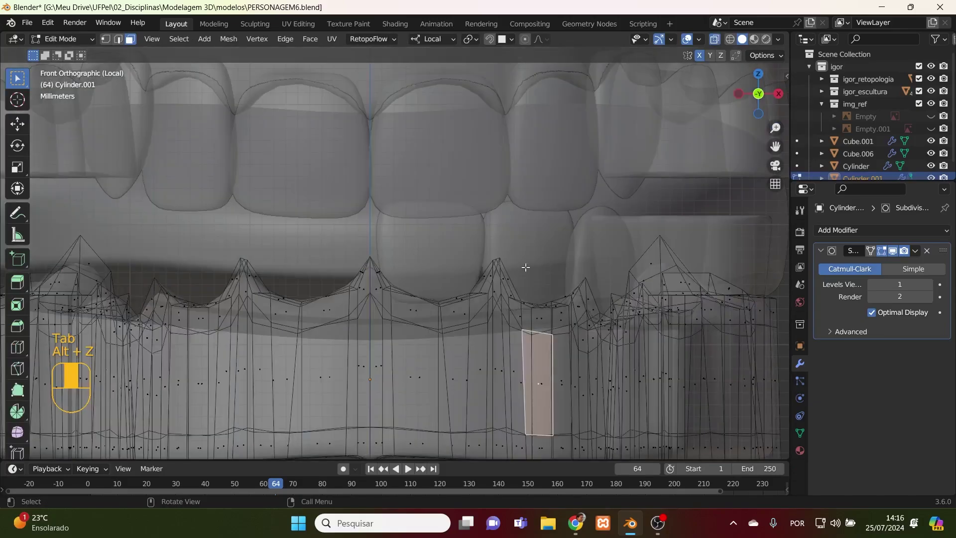
middle_drag(521, 266, 485, 264)
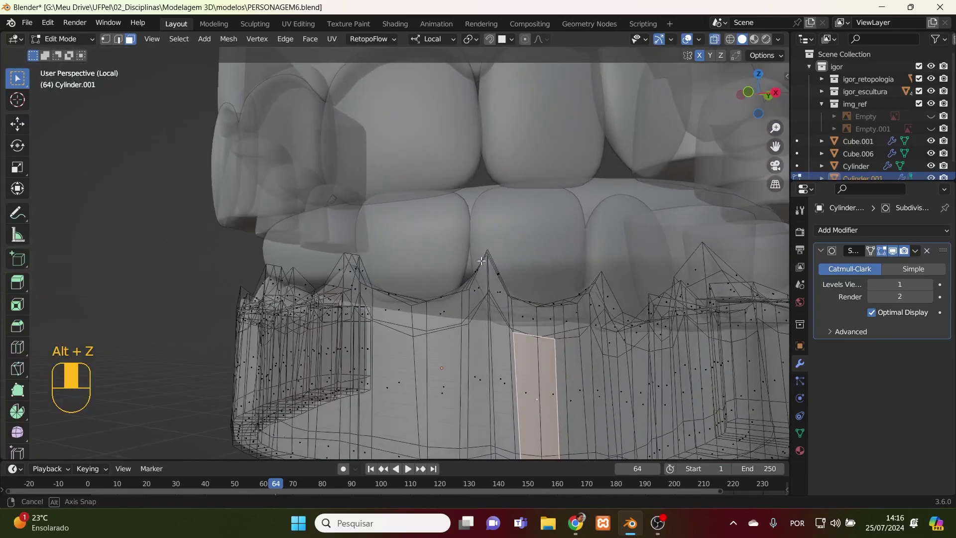
click(524, 39)
middle_drag(551, 321, 551, 318)
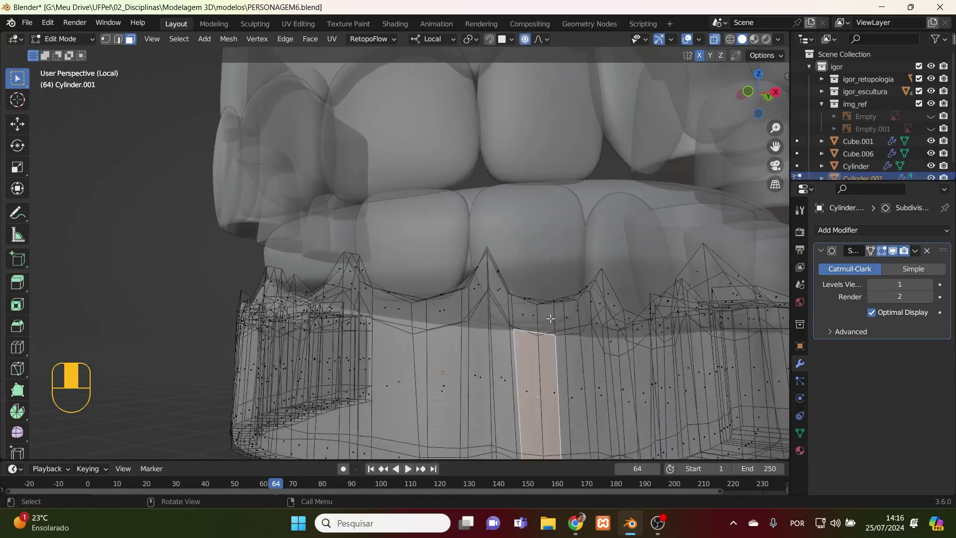
- Move the gum peak beside the first lower tooth into the gap before the second tooth, and shift the vertices below it likewise
key(1)
click(491, 249)
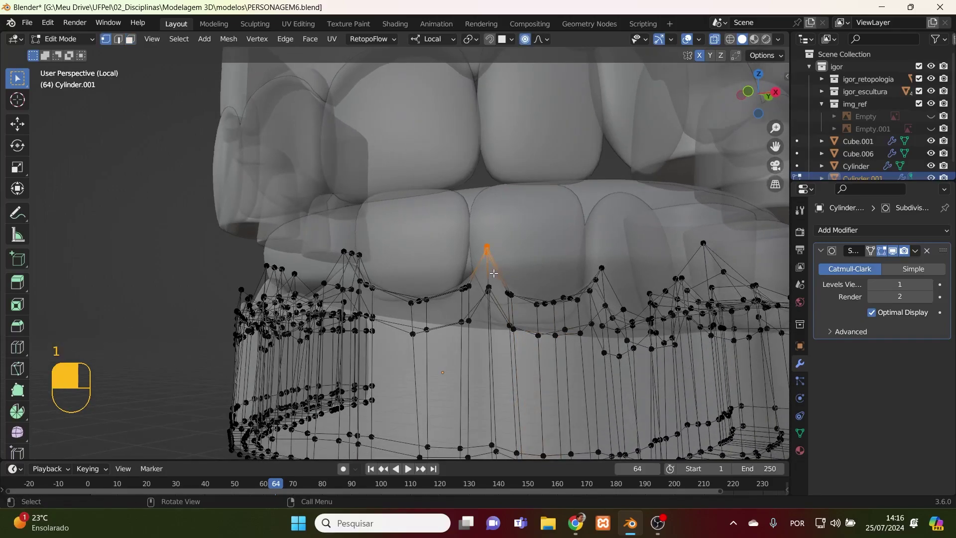
key(g)
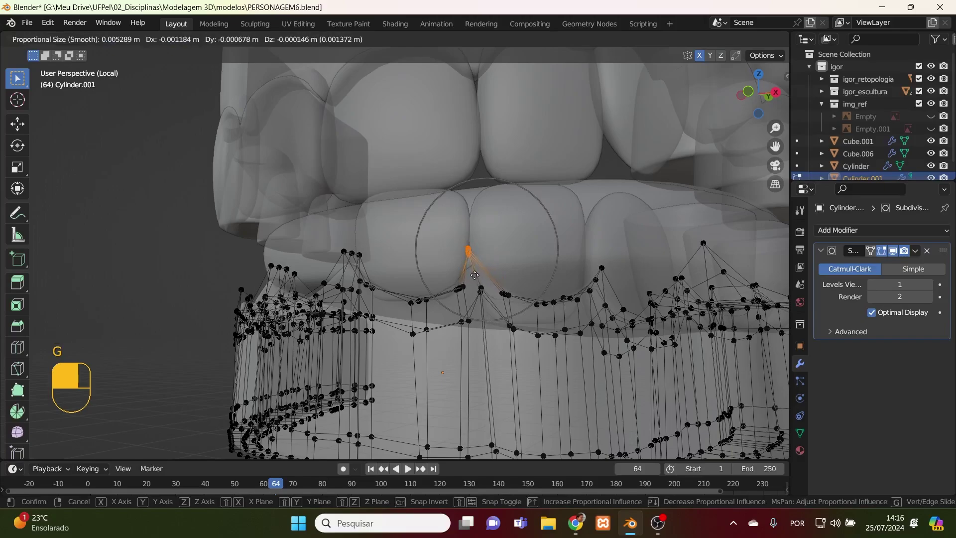
click(474, 277)
click(466, 324)
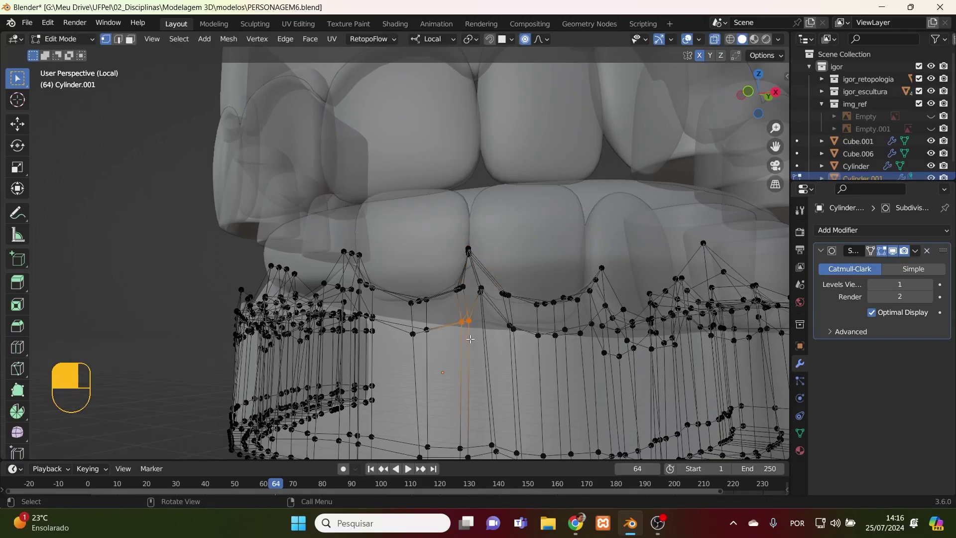
key(g)
click(456, 339)
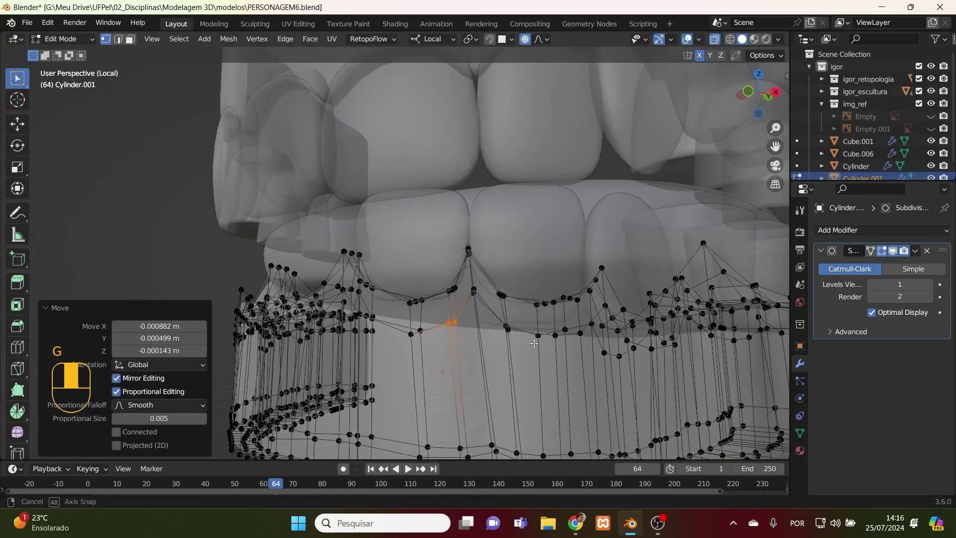
- Move the gum peak between the second and third lower teeth into their gap, refine its position, and leave Edit Mode
middle_drag(534, 343, 553, 304)
click(558, 295)
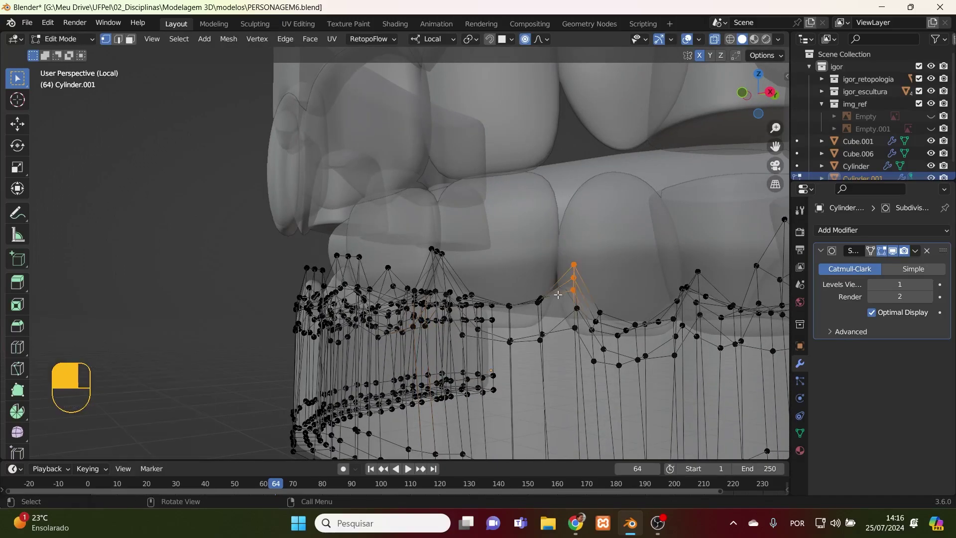
key(g)
click(623, 327)
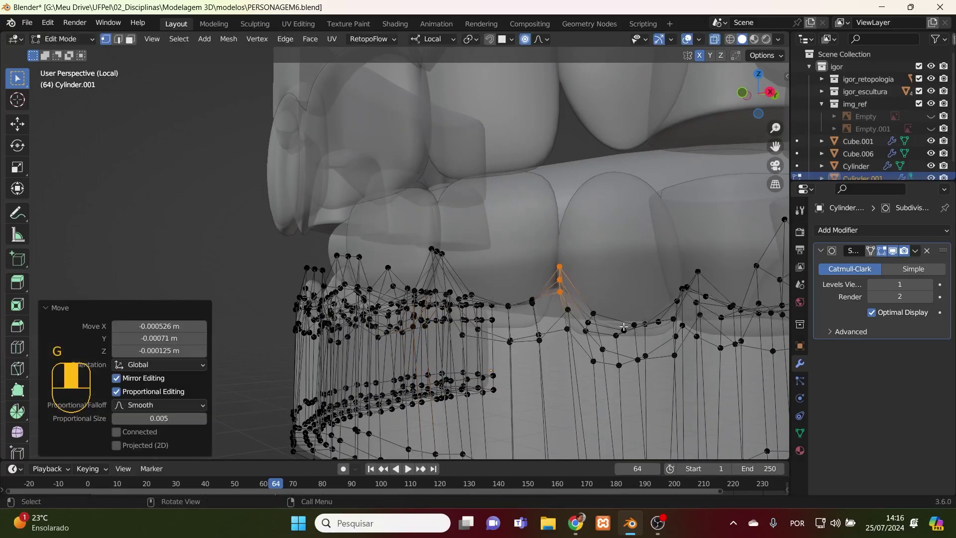
mouse_move(623, 327)
middle_down()
mouse_move(713, 333)
mouse_move(614, 329)
middle_up()
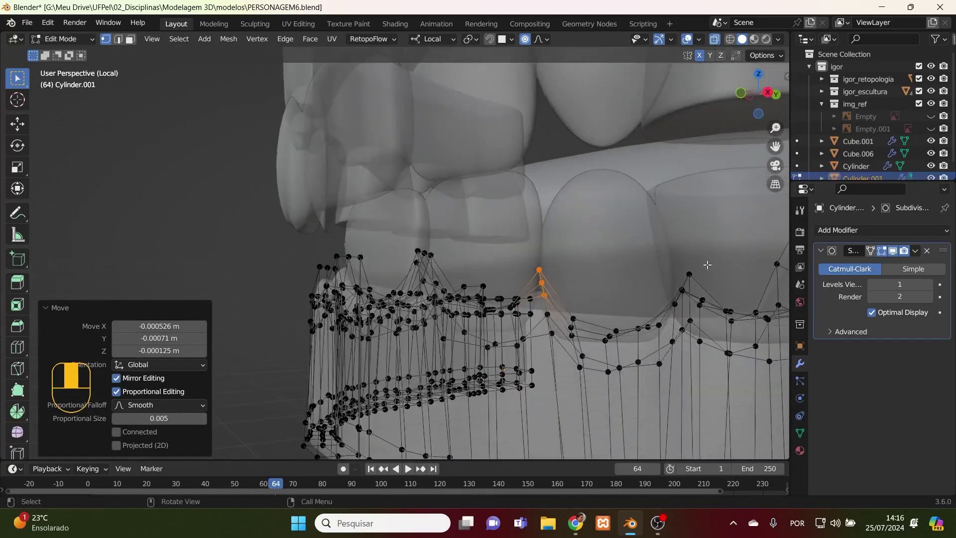
key(g)
click(662, 304)
middle_drag(662, 303, 713, 347)
key(Tab)
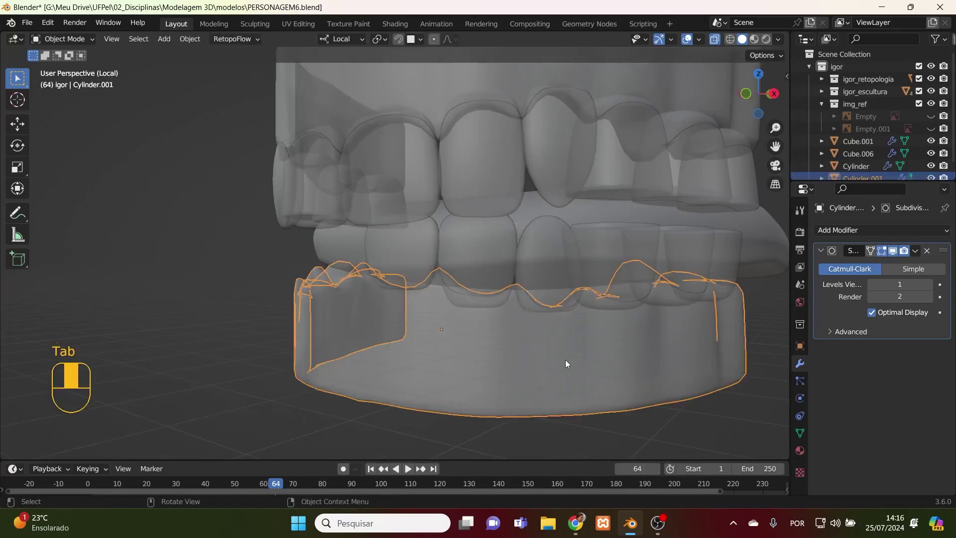
- Turn off X-ray and add a Mirror modifier on the X axis to the lower teeth object, Cube.001
key(alt+z)
middle_drag(608, 348, 607, 312)
click(572, 270)
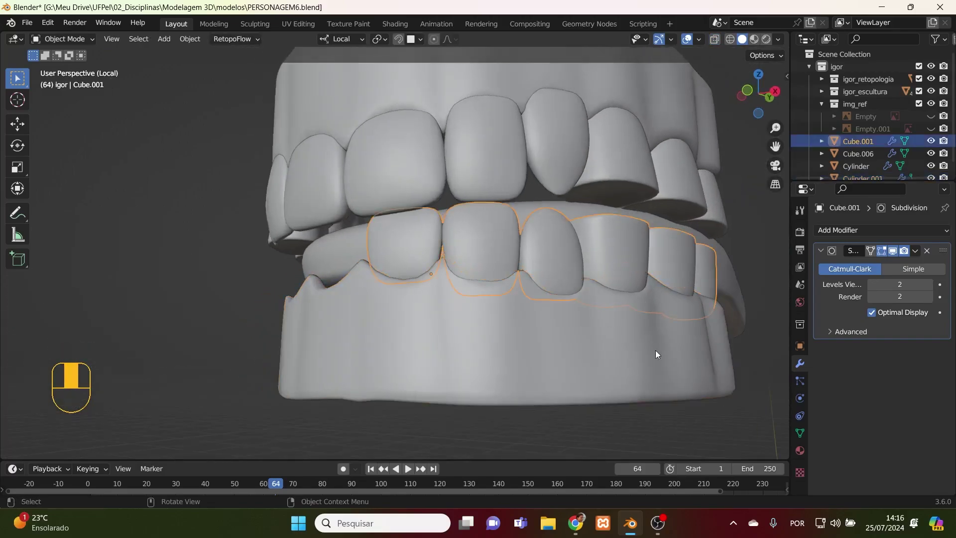
mouse_move(655, 351)
middle_down()
mouse_move(652, 358)
mouse_move(662, 349)
middle_up()
click(880, 228)
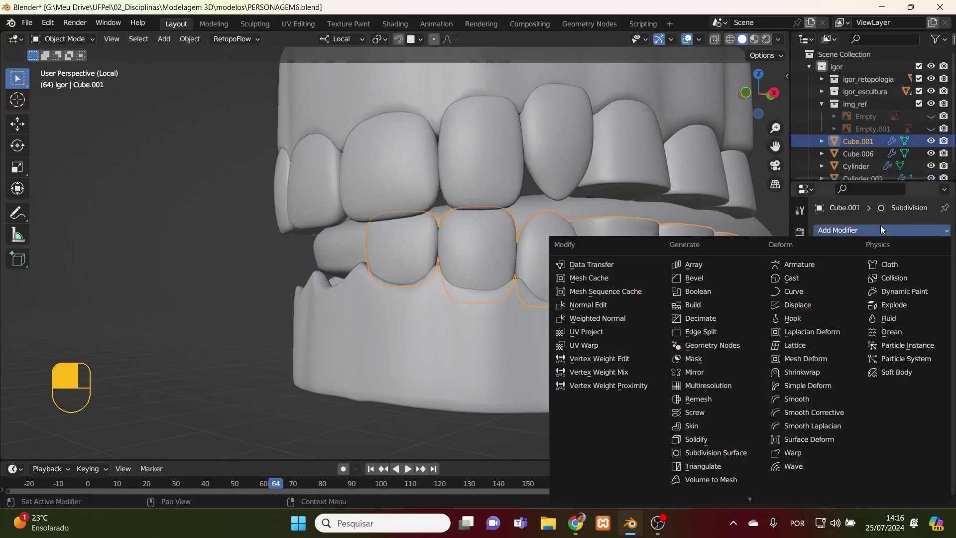
click(724, 371)
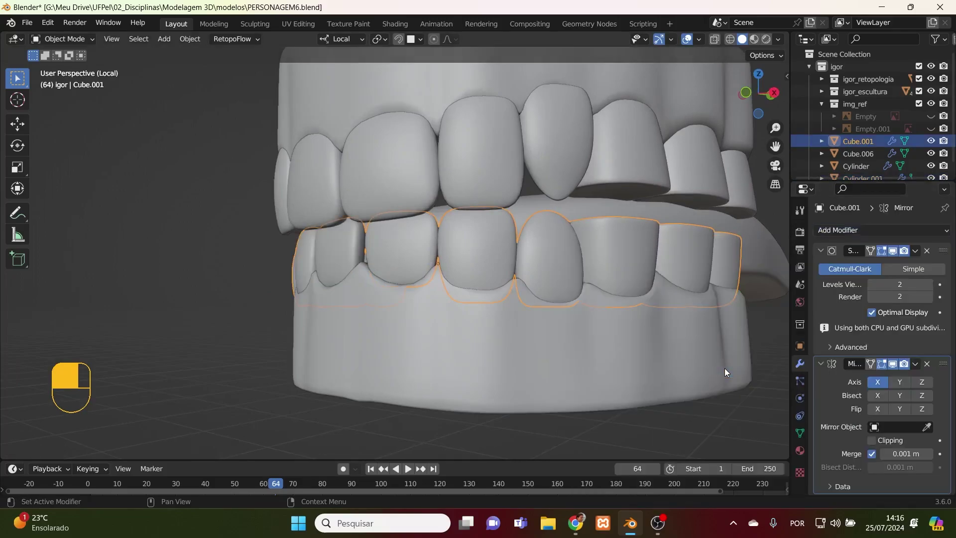
- Shift the entire lower teeth mesh, Cube.001, about -0.0003 m on X and -0.00006 m on Z toward the mirror centre
middle_drag(724, 370, 574, 372)
key(KP_1)
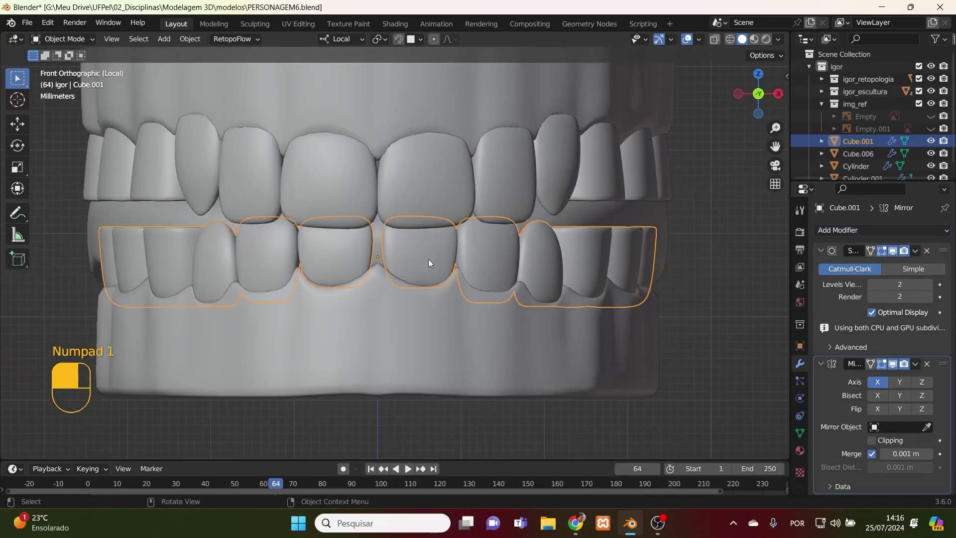
key(Tab)
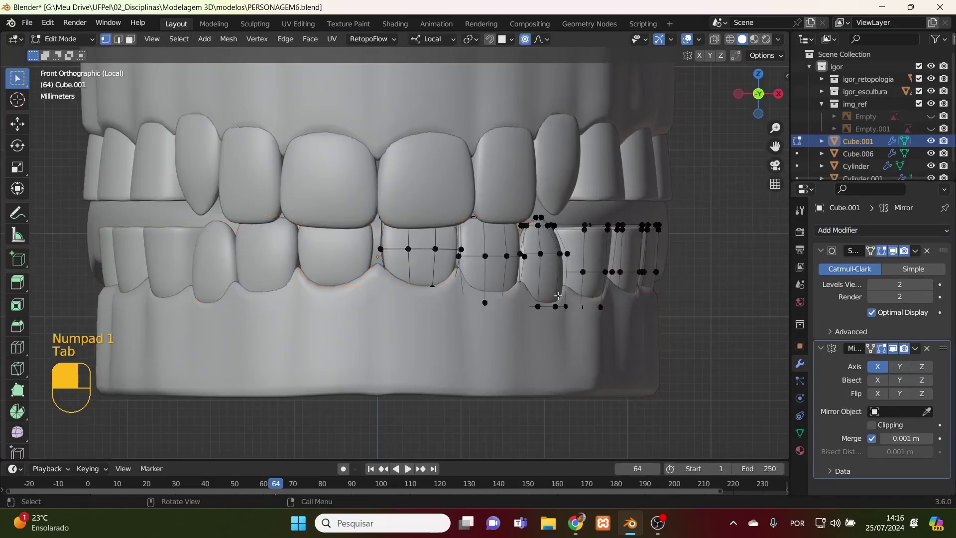
key(a)
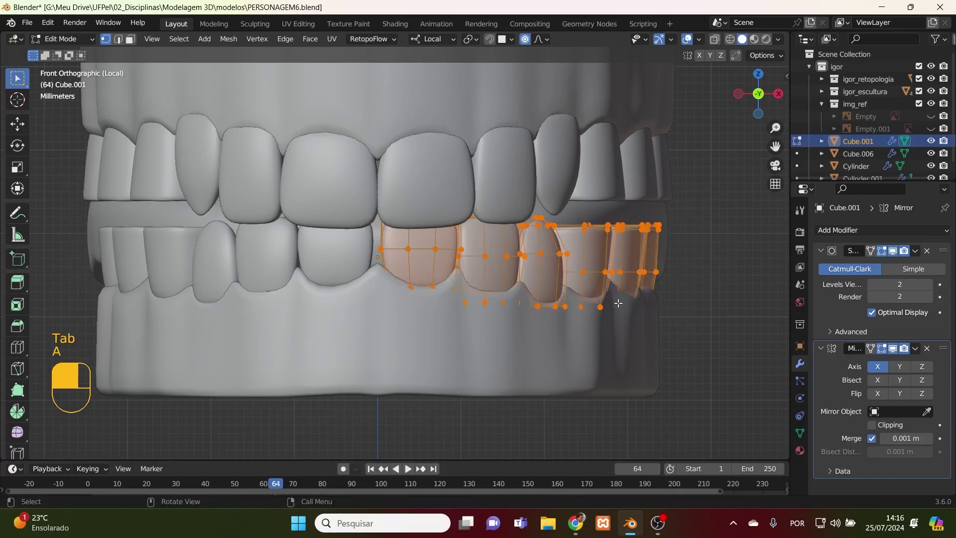
key(g)
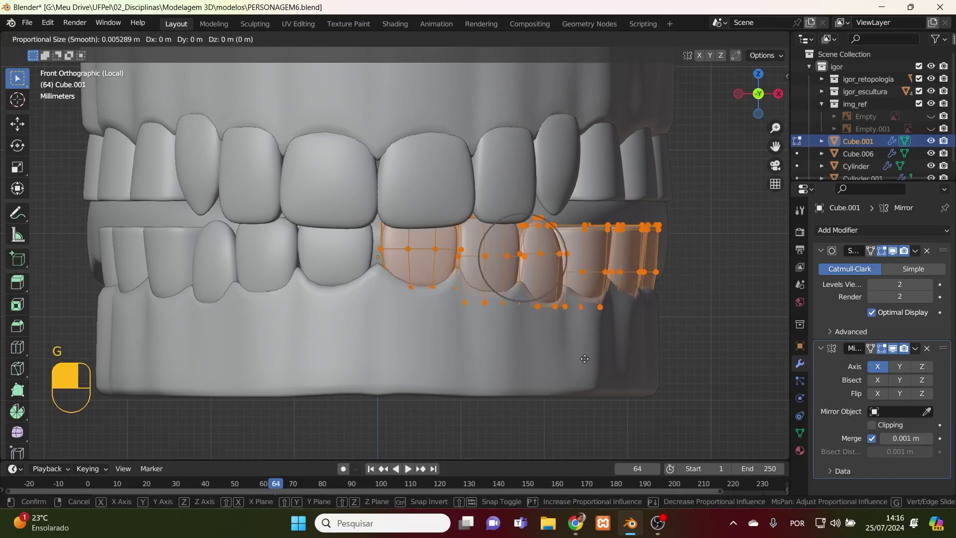
click(582, 359)
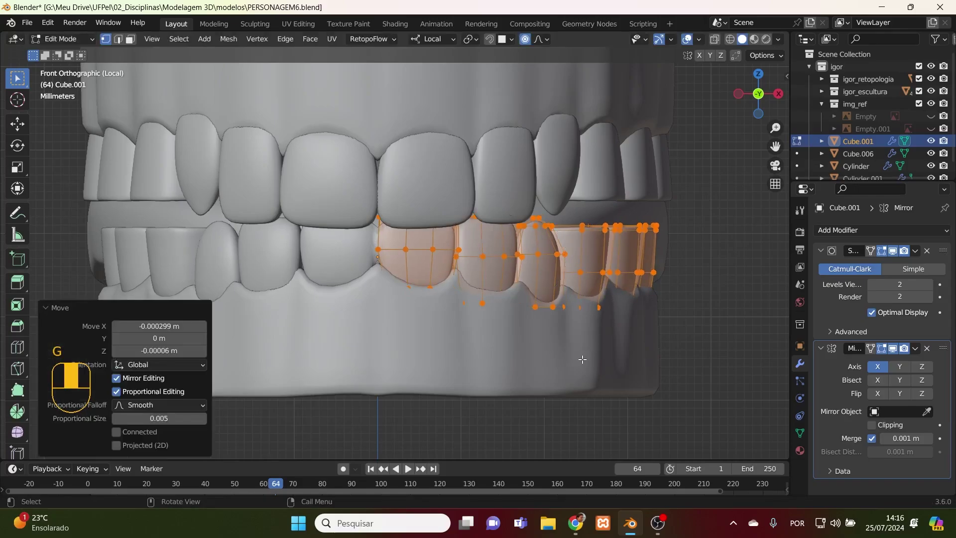
- Turn off the Mirror modifier's Merge option and move the lower teeth about -0.00012 m along local X, leaving Edit Mode
click(872, 438)
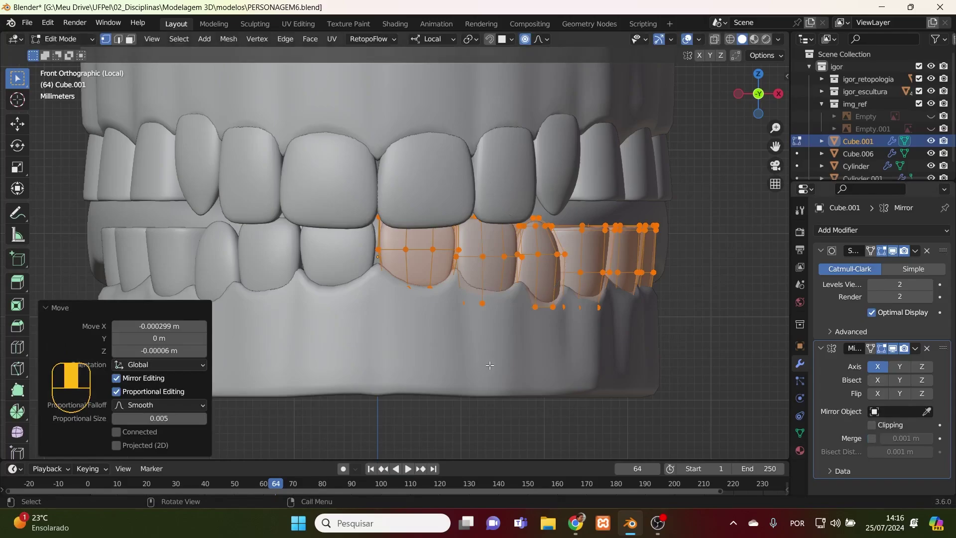
key(g)
key(x)
key(x)
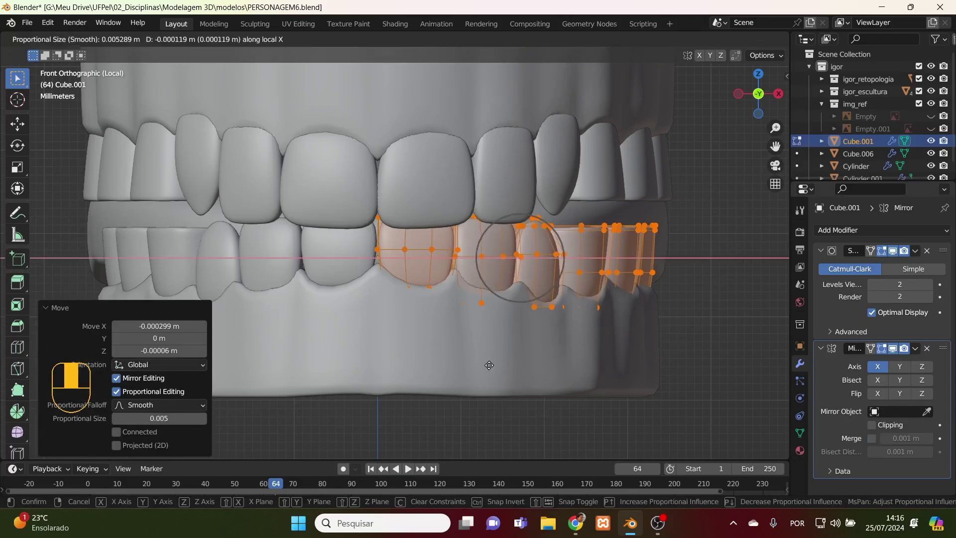
click(489, 365)
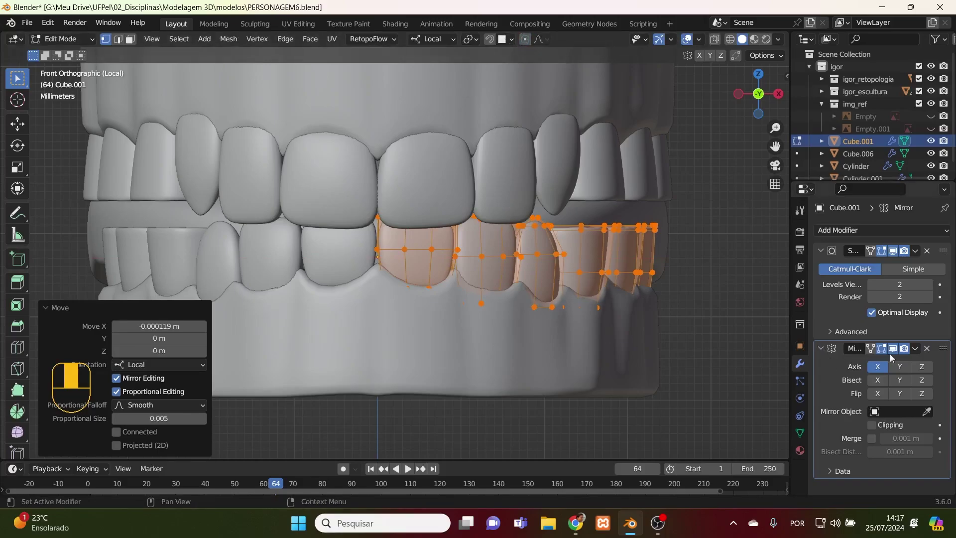
key(Tab)
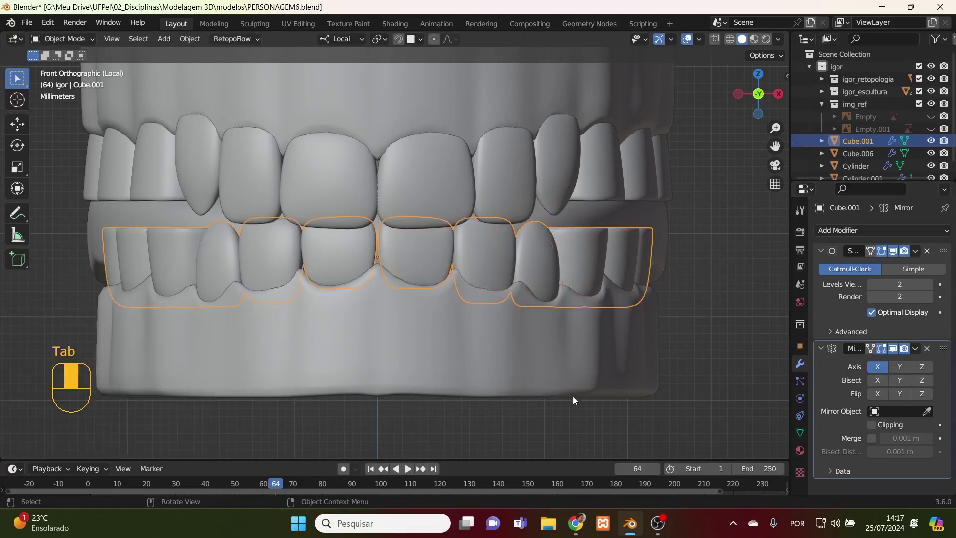
- Check the teeth from the front and, in top view, move the whole lower teeth mesh about -0.00024 m along local X
middle_drag(756, 375, 593, 371)
key(KP_1)
key(Tab)
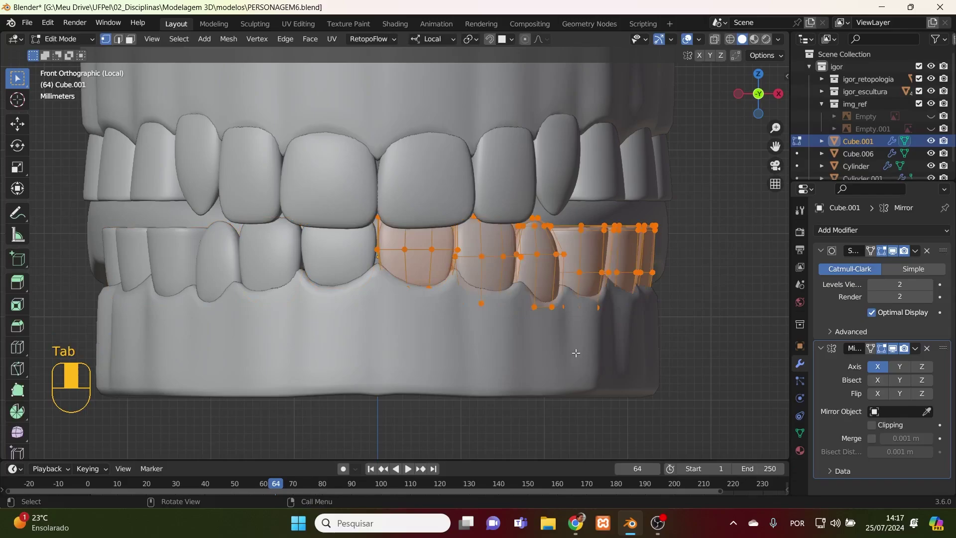
key(KP_7)
key(g)
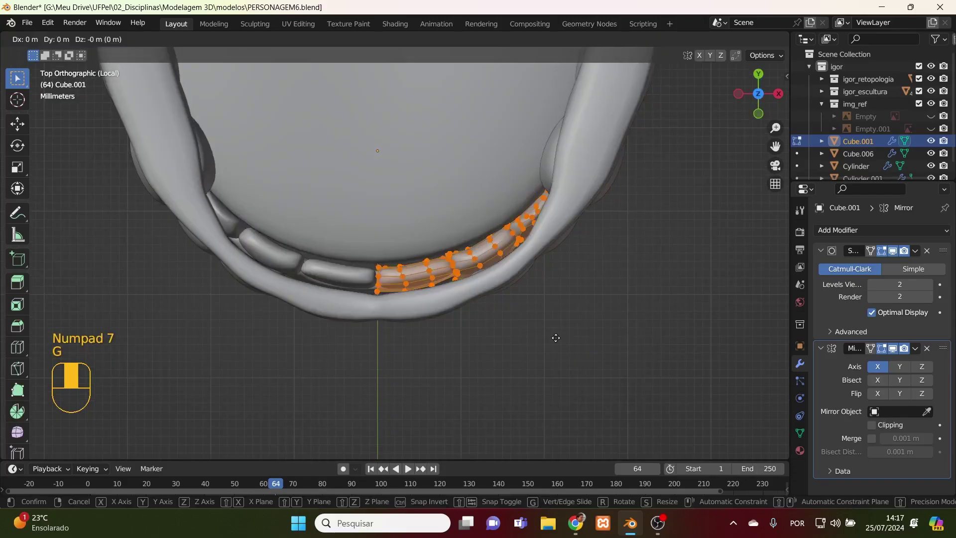
click(554, 338)
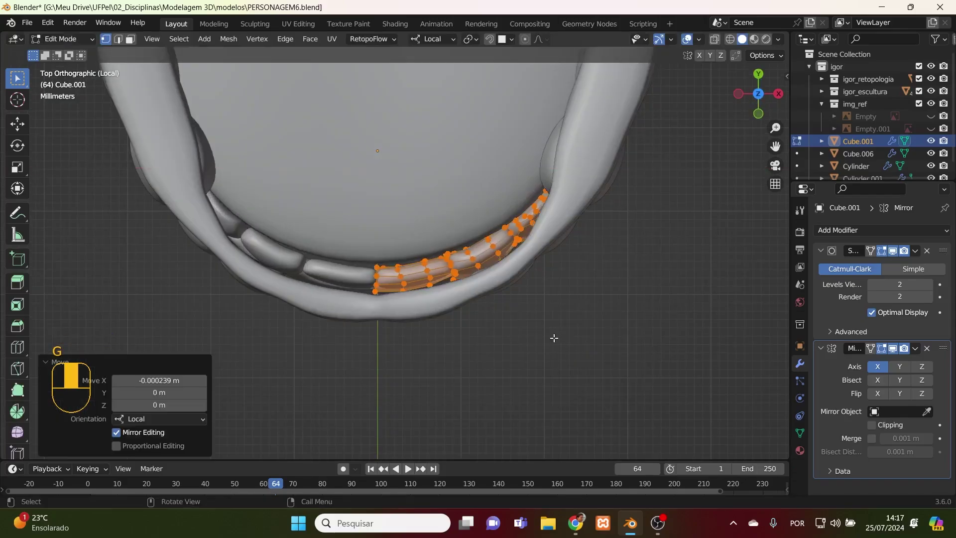
- Leave Edit Mode and apply the Mirror modifier on the lower teeth object
middle_drag(603, 396, 461, 267)
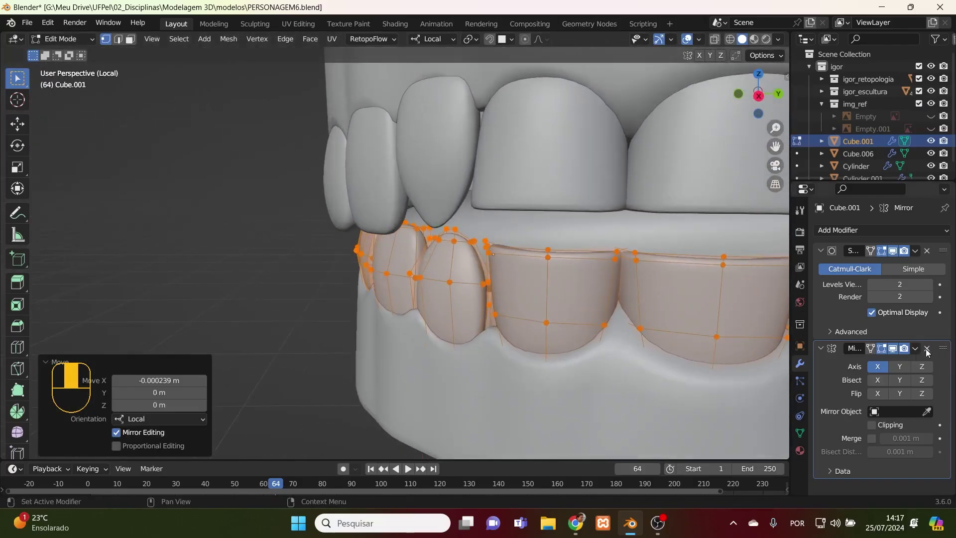
key(Tab)
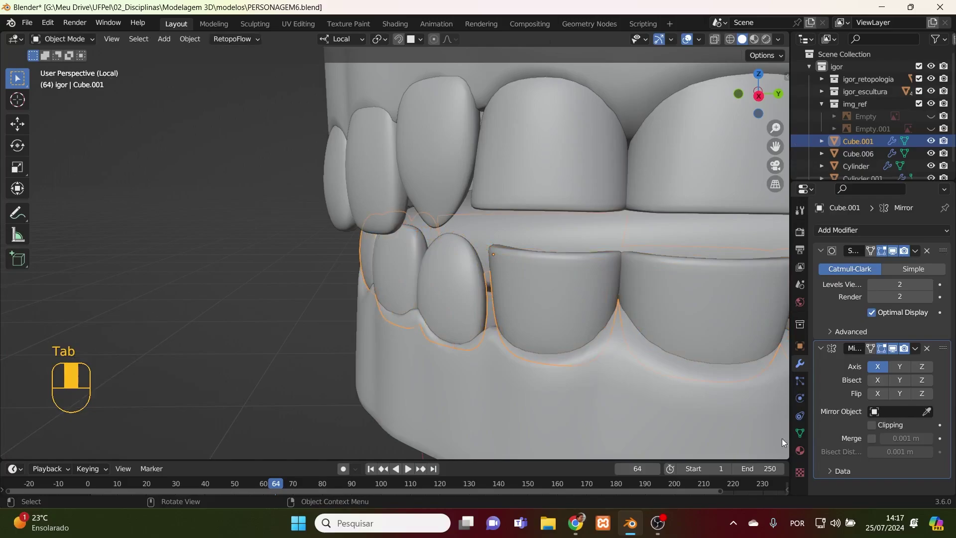
click(915, 348)
click(874, 362)
middle_drag(704, 373, 635, 339)
key(KP_1)
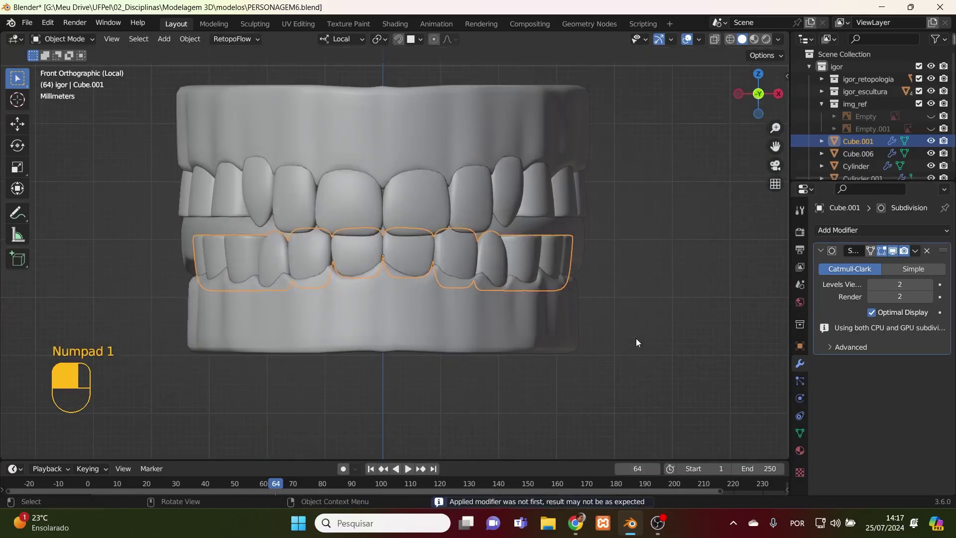
- Narrow the entire lower gum mesh, Cylinder.001, to about 0.974 along X and leave Edit Mode
click(506, 325)
key(Tab)
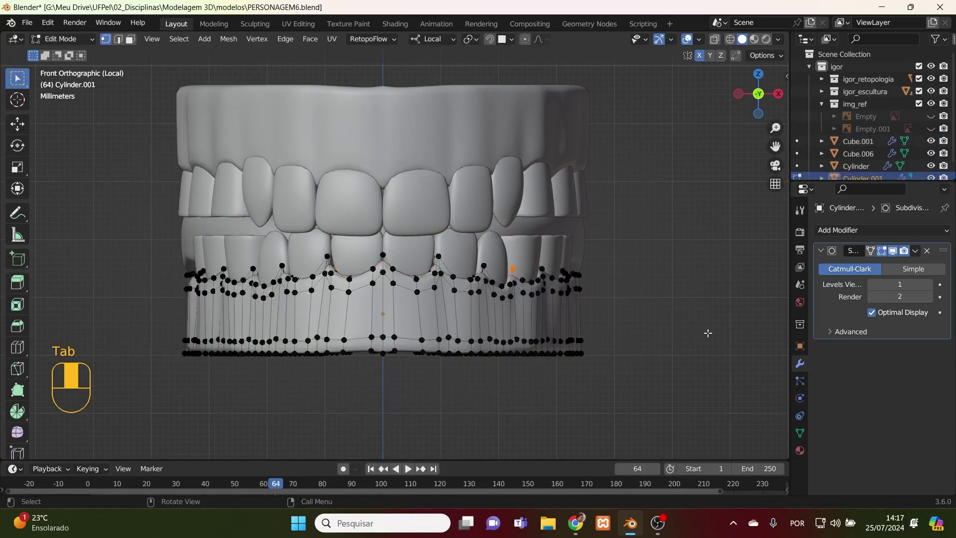
key(a)
key(s)
middle_drag(707, 332, 700, 335)
click(699, 334)
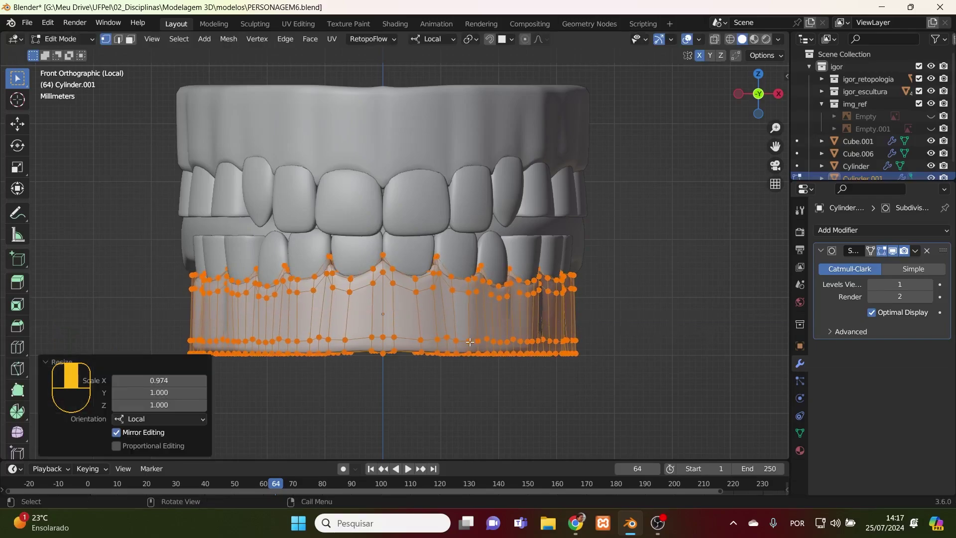
key(Tab)
- Raise the lower teeth and gum together about 0.0023 m on Z, with a shift of about -0.0009 m on X
shift+click(462, 247)
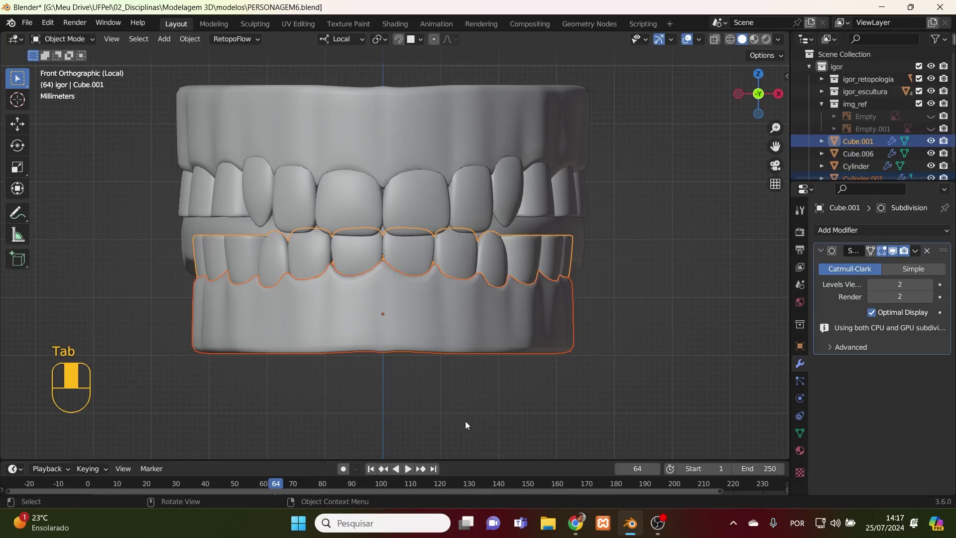
key(g)
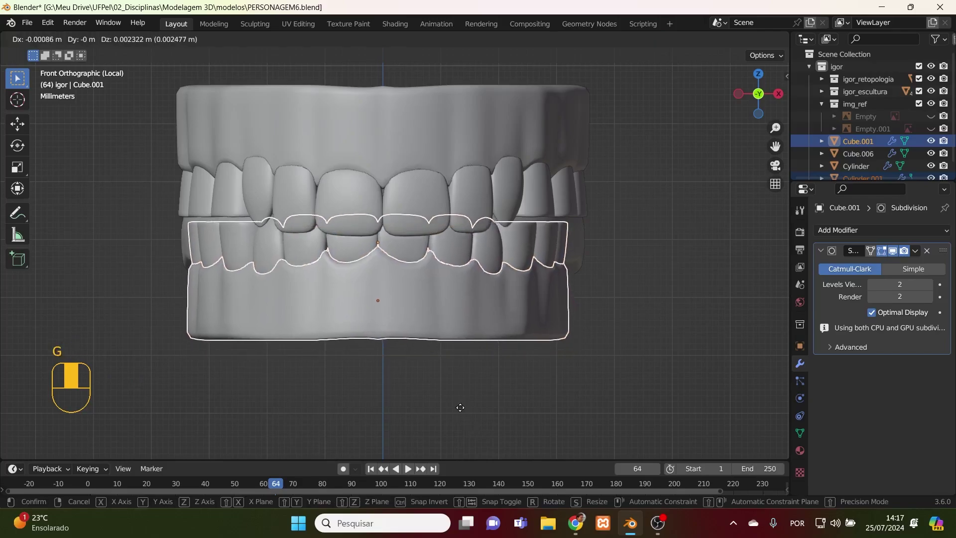
click(460, 408)
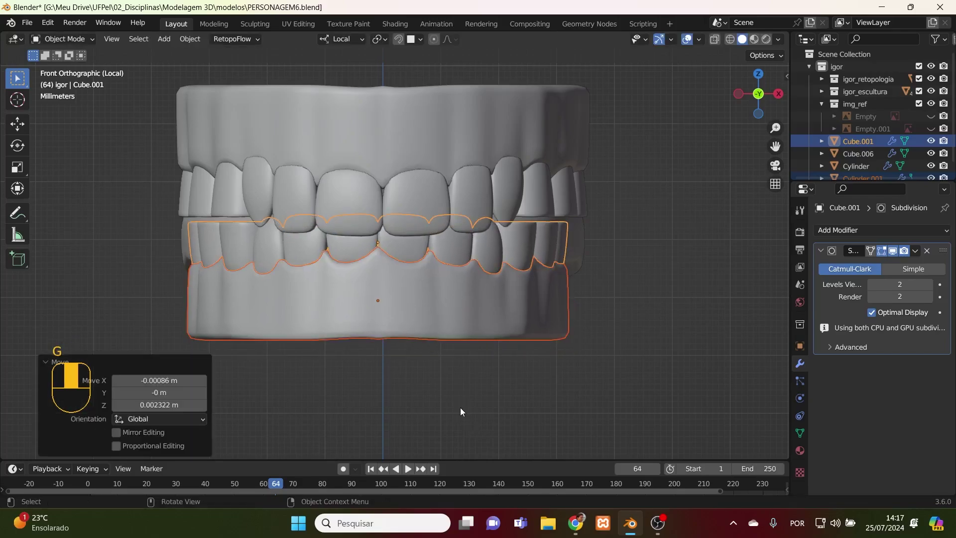
- Join the lower teeth into the lower gum object, and the upper teeth, Cube.006, into the upper gum, Cylinder
click(642, 326)
click(420, 246)
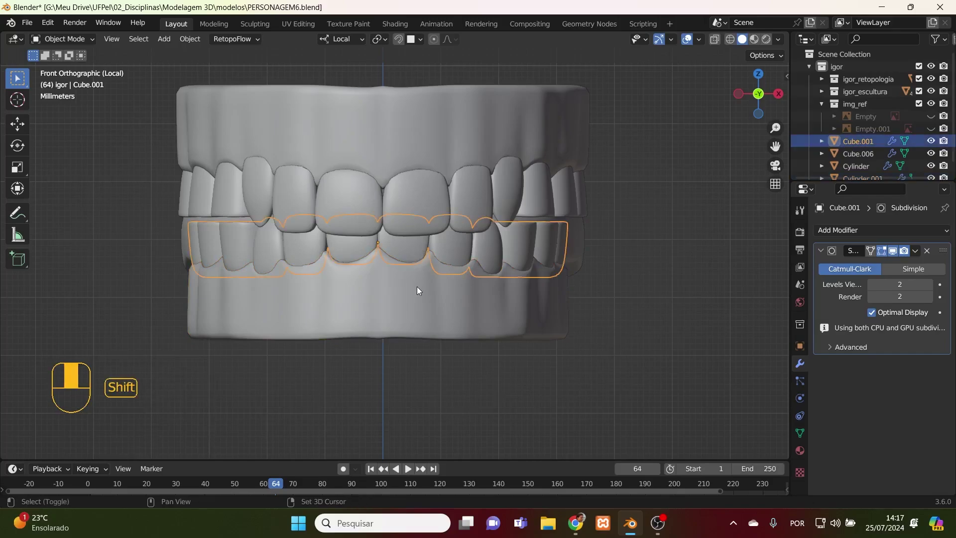
shift+click(417, 288)
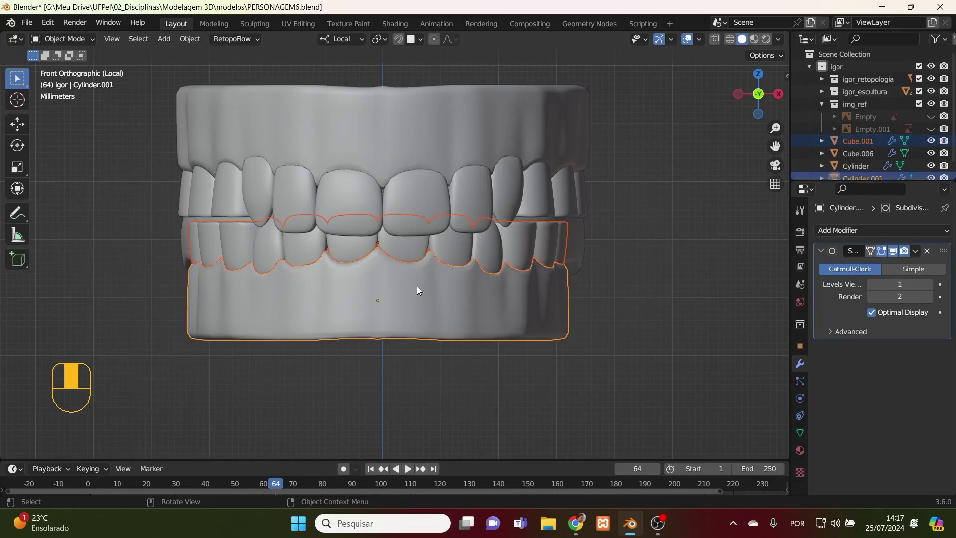
key(ctrl+j)
click(449, 201)
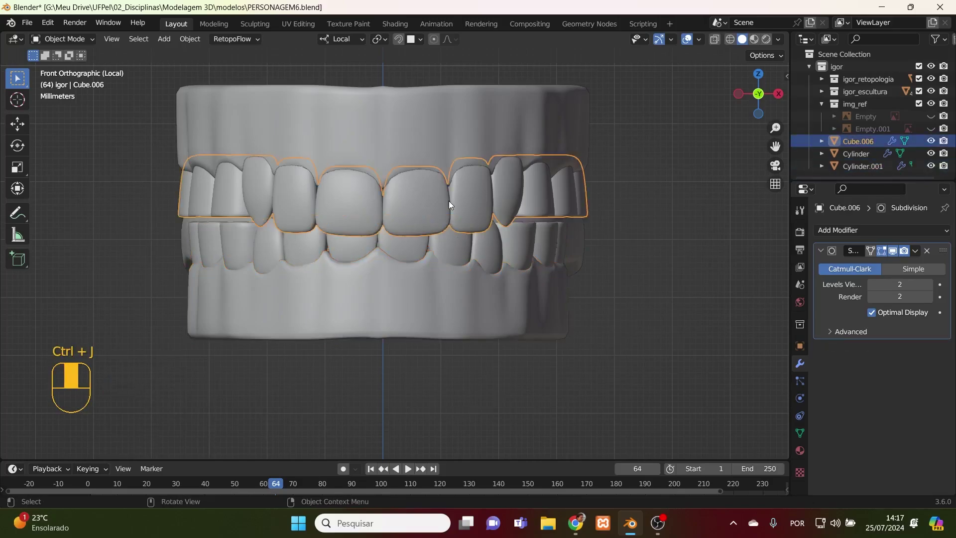
shift+click(430, 146)
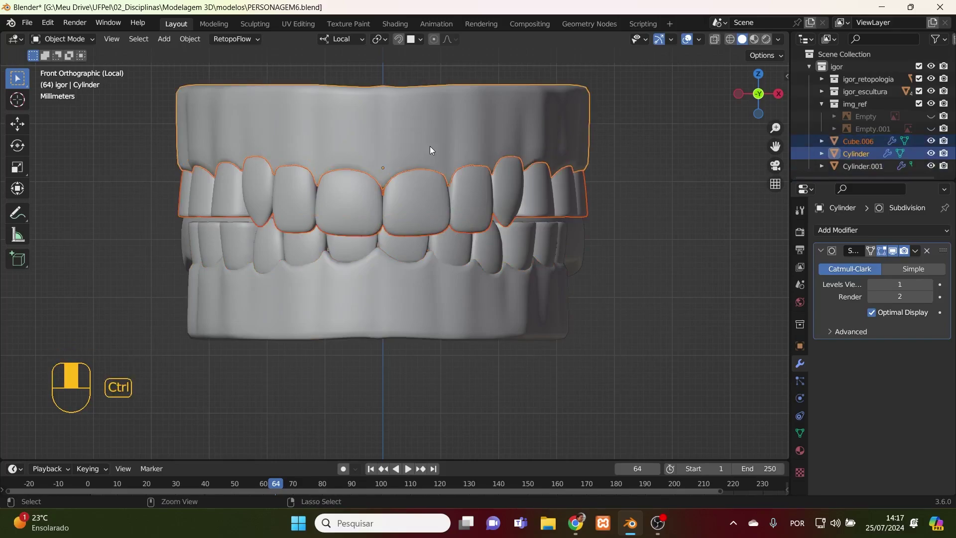
key(ctrl+j)
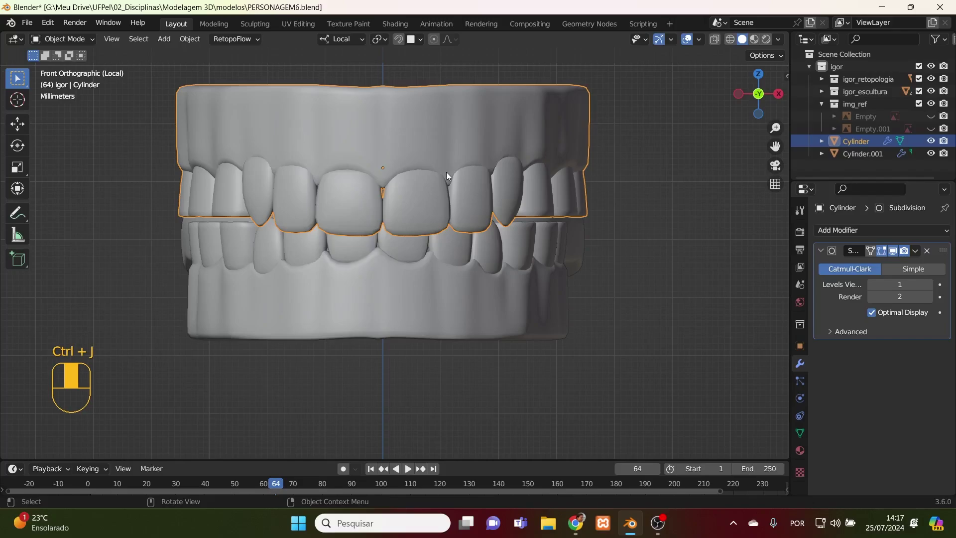
- Scale the entire tongue mesh, Cube, to about 0.823 along X so it fits inside the dental arches
middle_drag(505, 255, 381, 409)
click(424, 358)
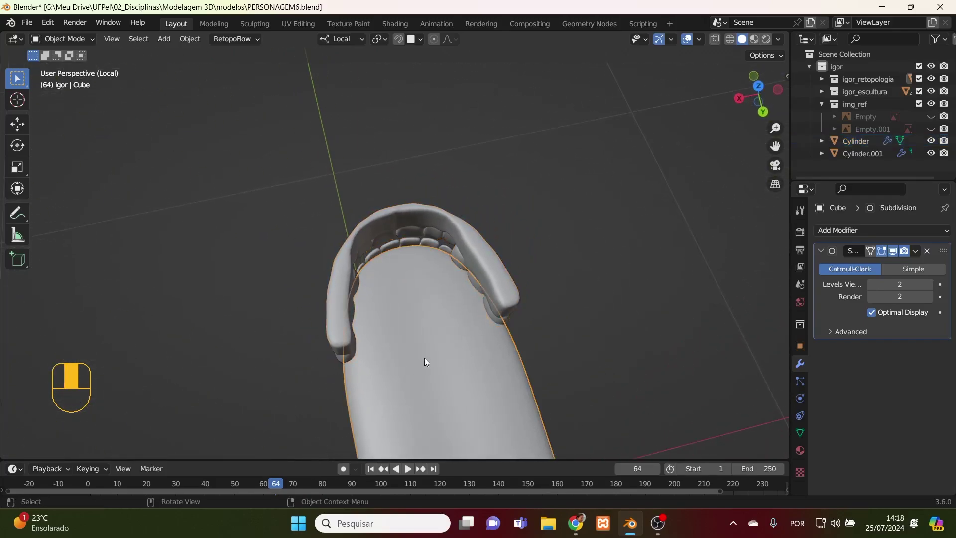
key(KP_7)
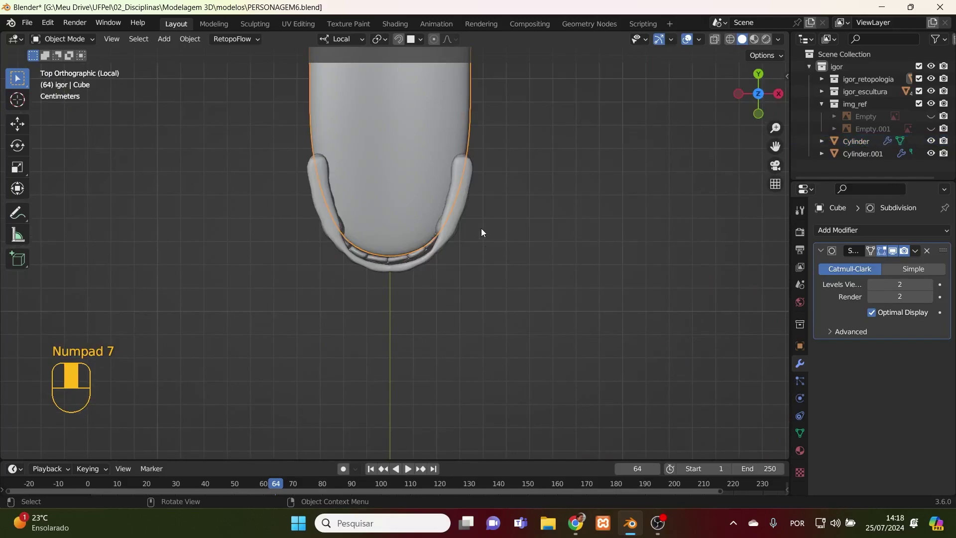
key(Tab)
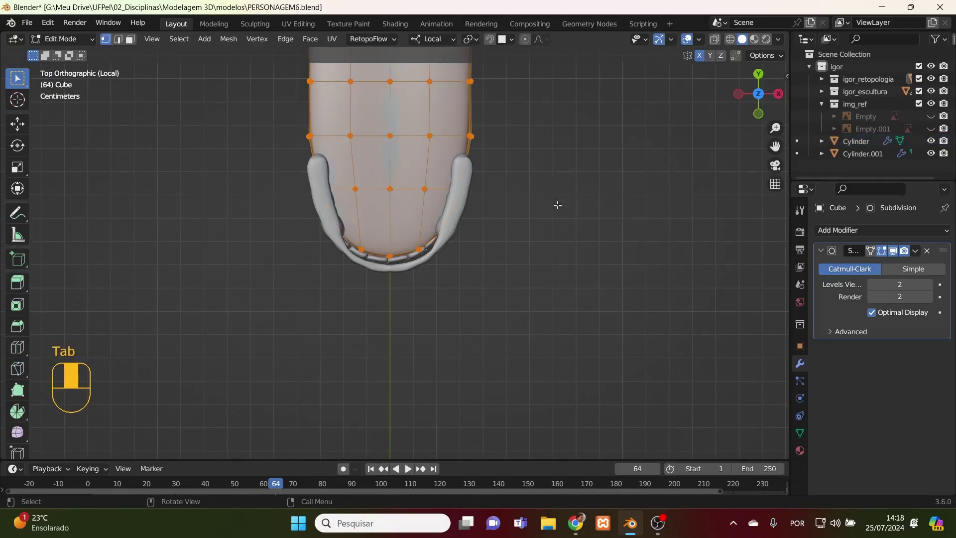
key(a)
key(s)
key(x)
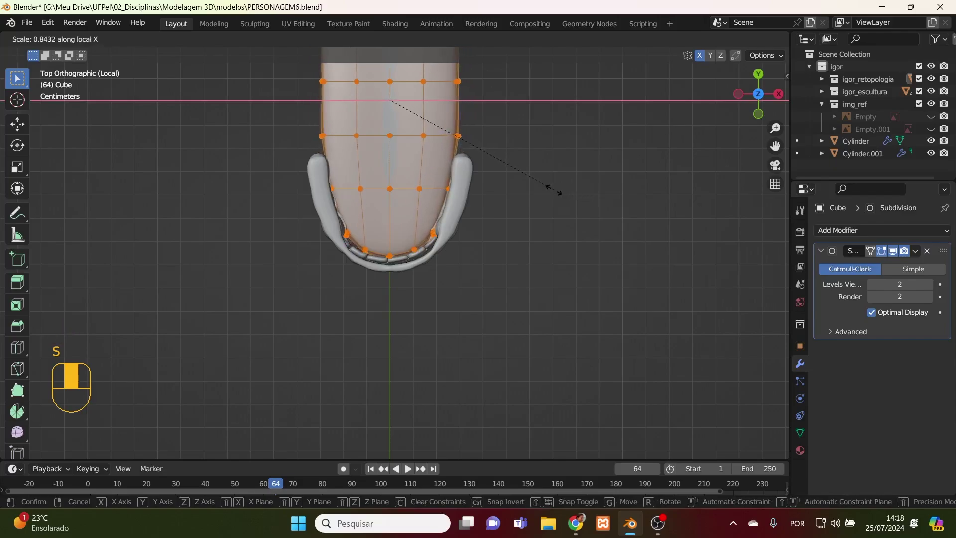
click(549, 190)
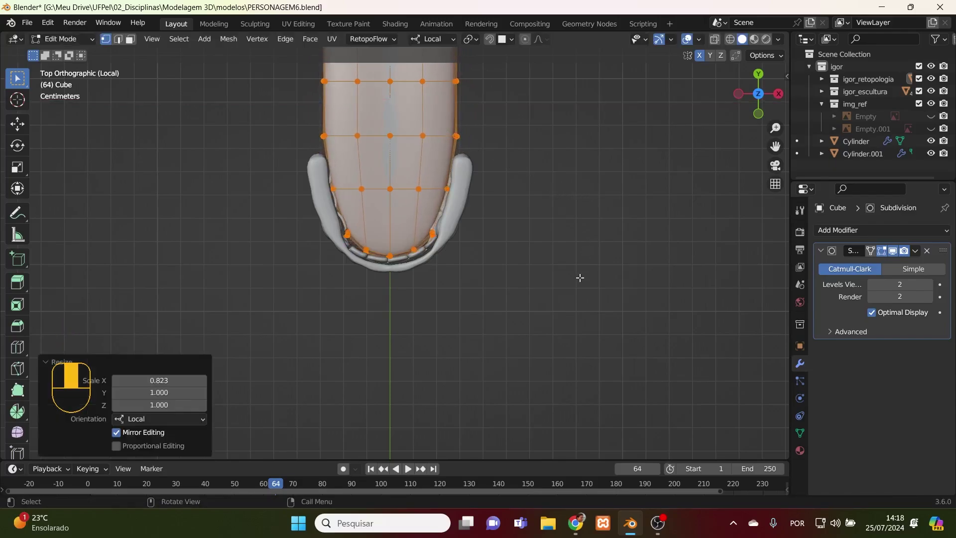
key(Tab)
- Leave local view to show the full character, and display the head with X-ray on from the right side
middle_drag(579, 282, 580, 224)
key(KP_Divide)
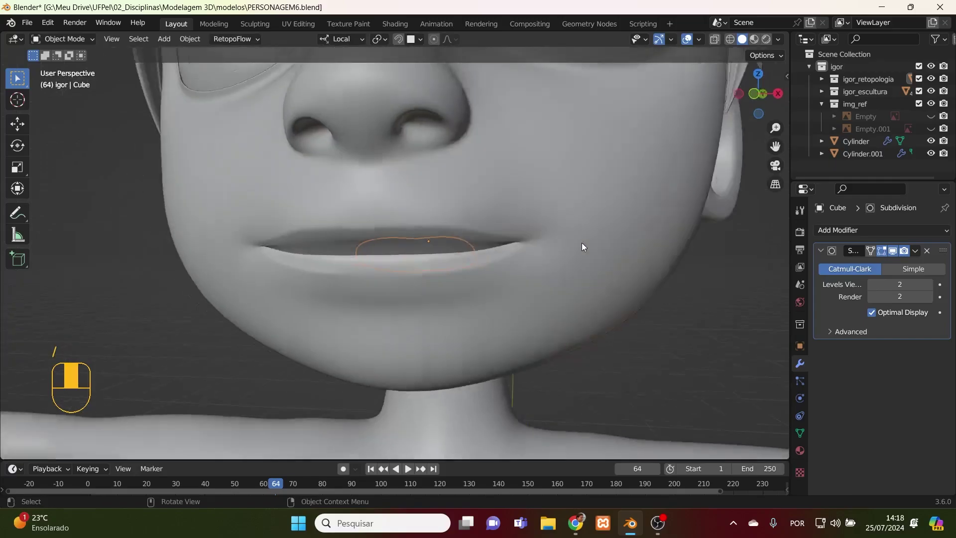
middle_drag(582, 247, 591, 271)
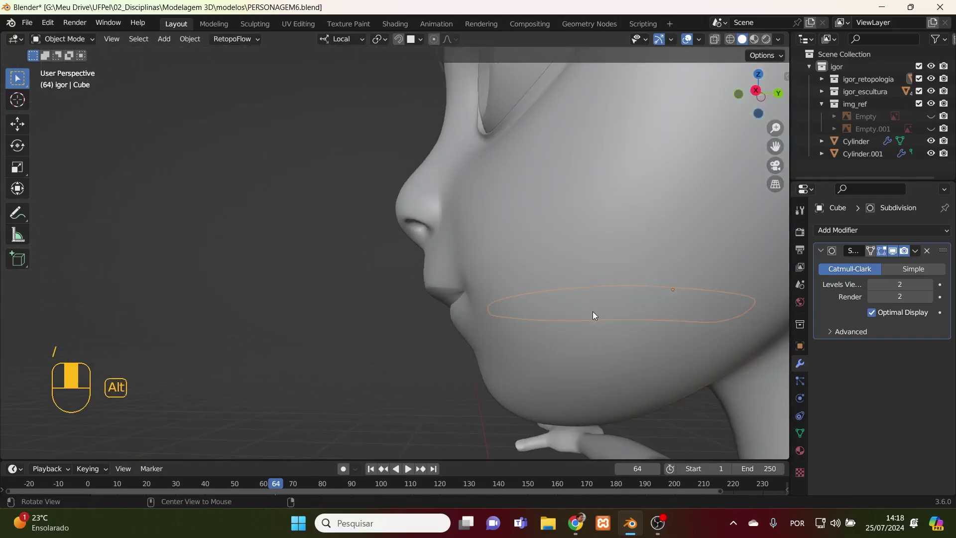
key(alt+z)
mouse_move(592, 357)
middle_down()
mouse_move(653, 363)
mouse_move(647, 351)
mouse_move(550, 328)
mouse_move(575, 355)
middle_up()
key(KP_3)
click(519, 281)
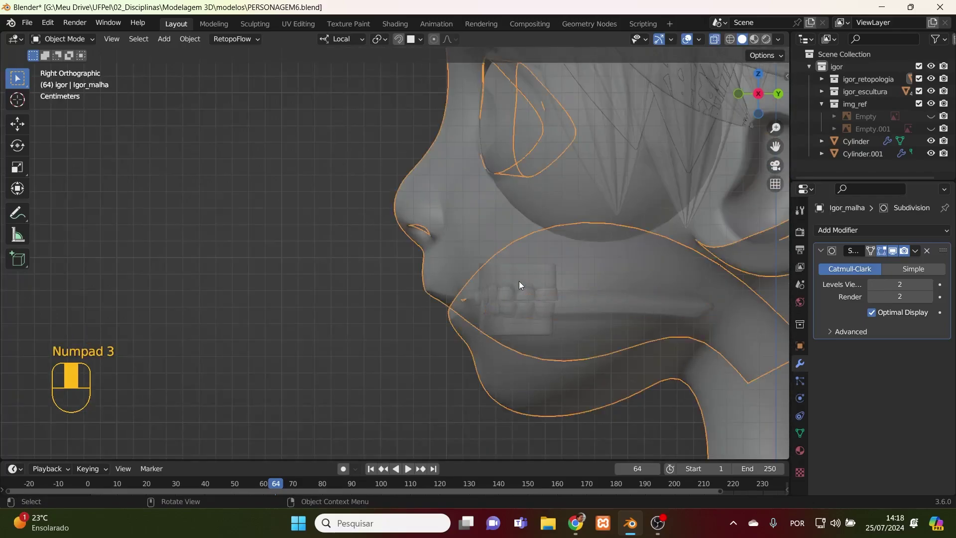
click(519, 281)
shift+click(543, 316)
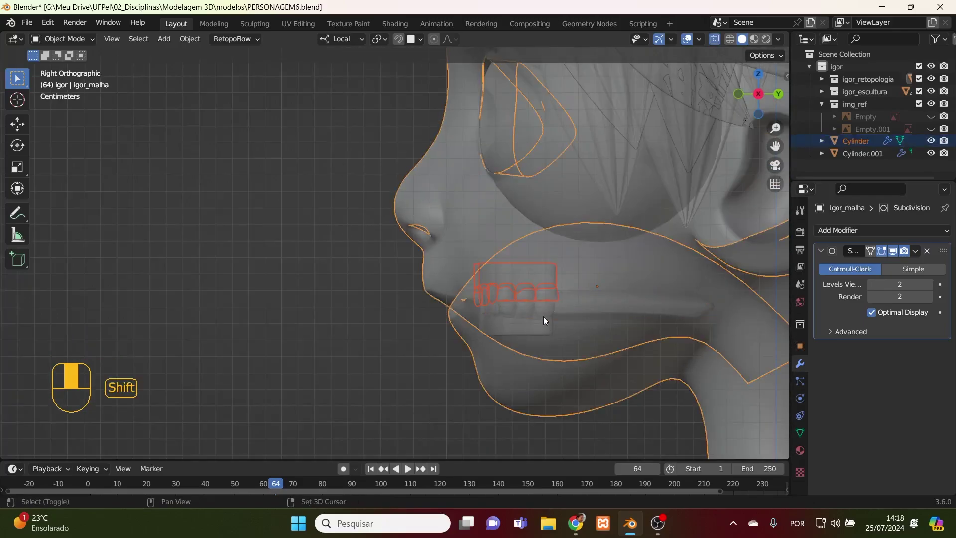
shift+click(542, 324)
shift+click(555, 354)
shift+click(534, 359)
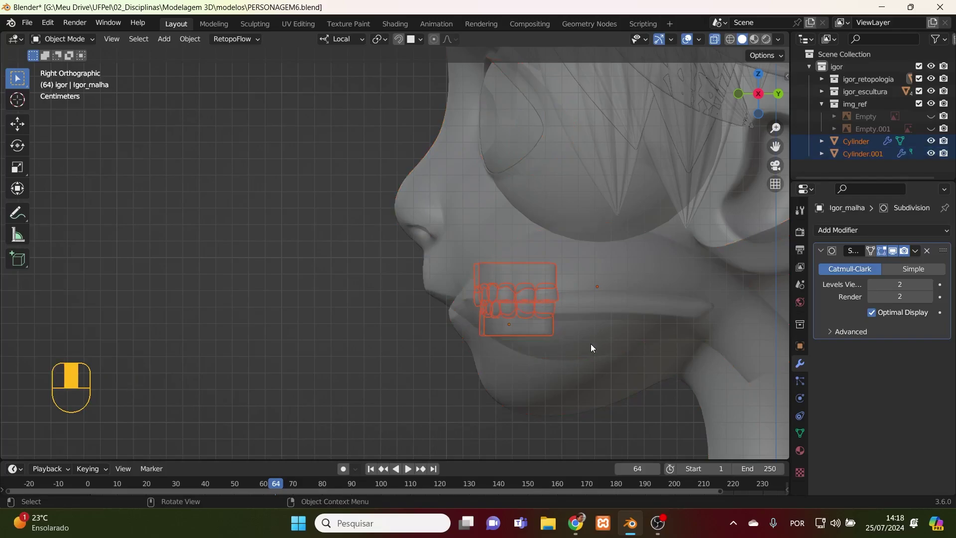
shift+click(599, 297)
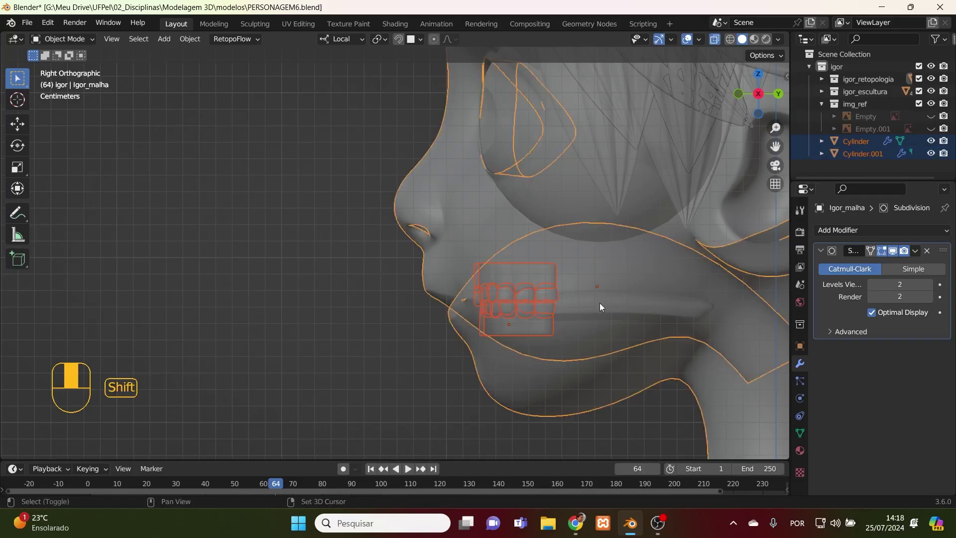
shift+click(599, 303)
shift+click(572, 381)
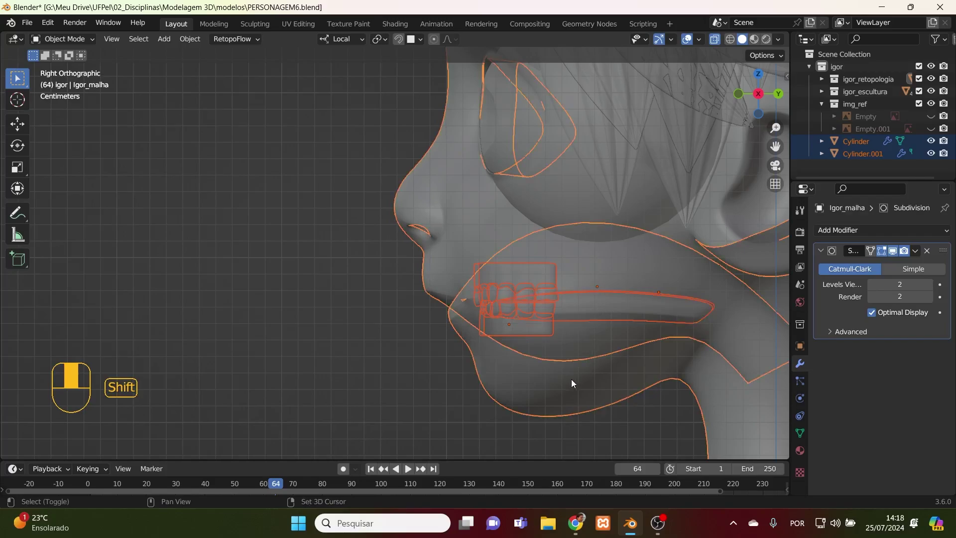
shift+click(545, 373)
- Scale the upper and lower teeth and gums together to about 1.34 and shift them about 0.0109 m along Y
click(548, 320)
click(535, 298)
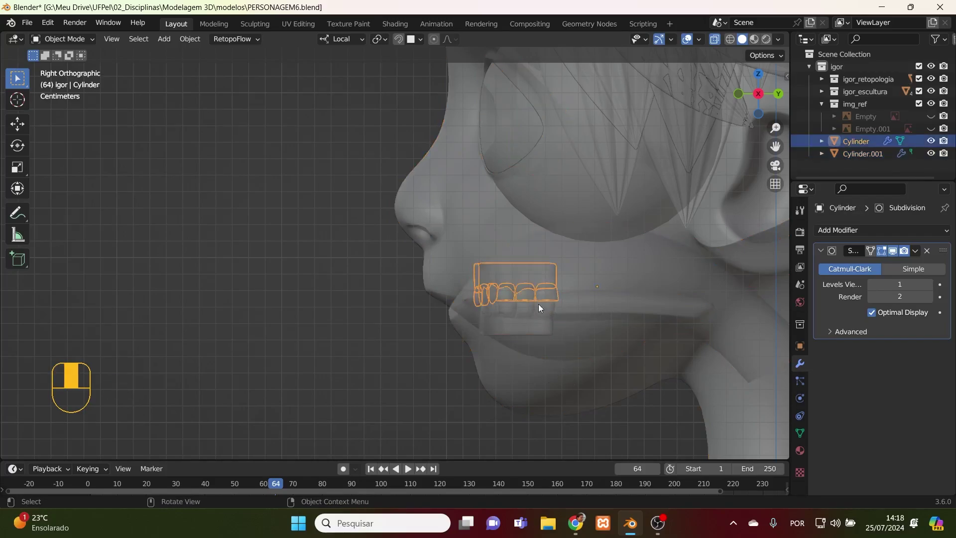
shift+click(537, 319)
shift+click(534, 325)
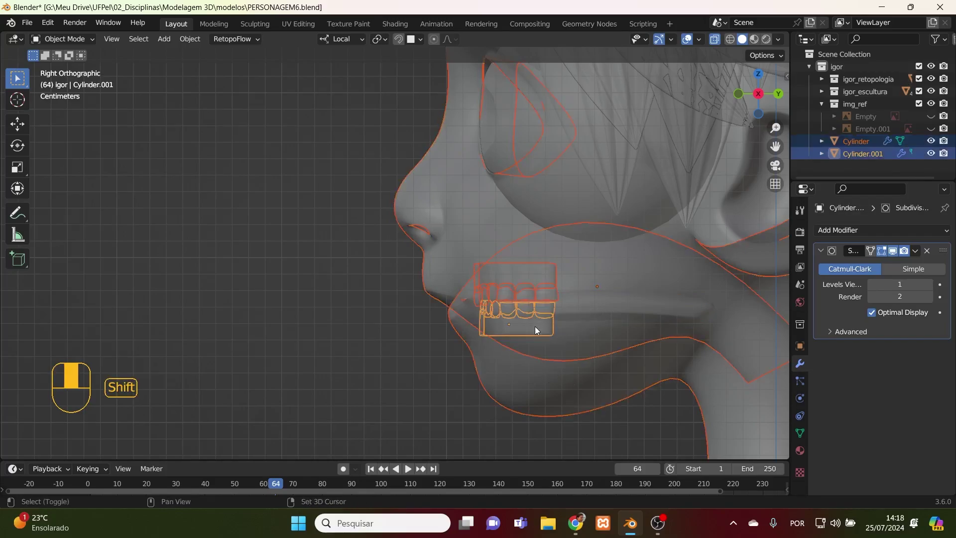
shift+click(537, 387)
shift+click(558, 386)
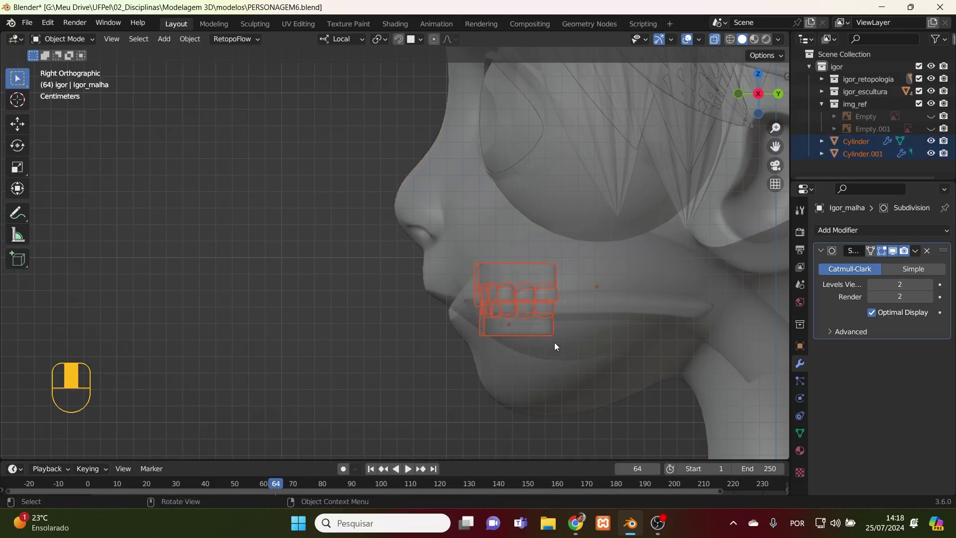
key(s)
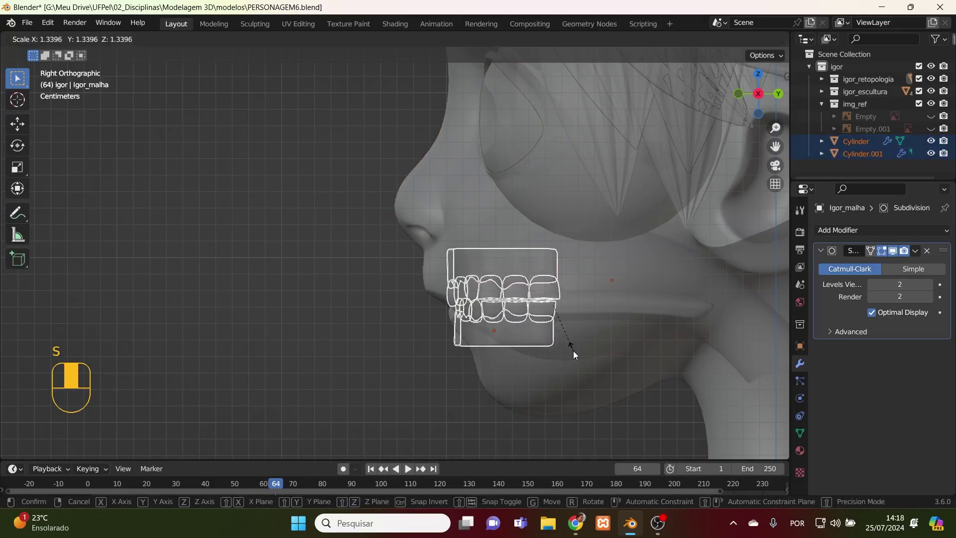
click(573, 351)
key(g)
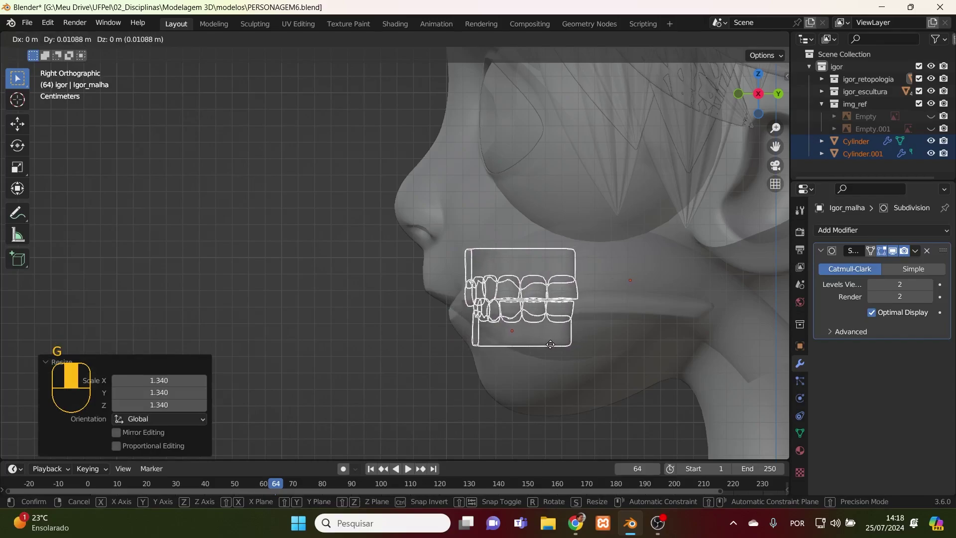
click(551, 344)
click(614, 301)
click(610, 301)
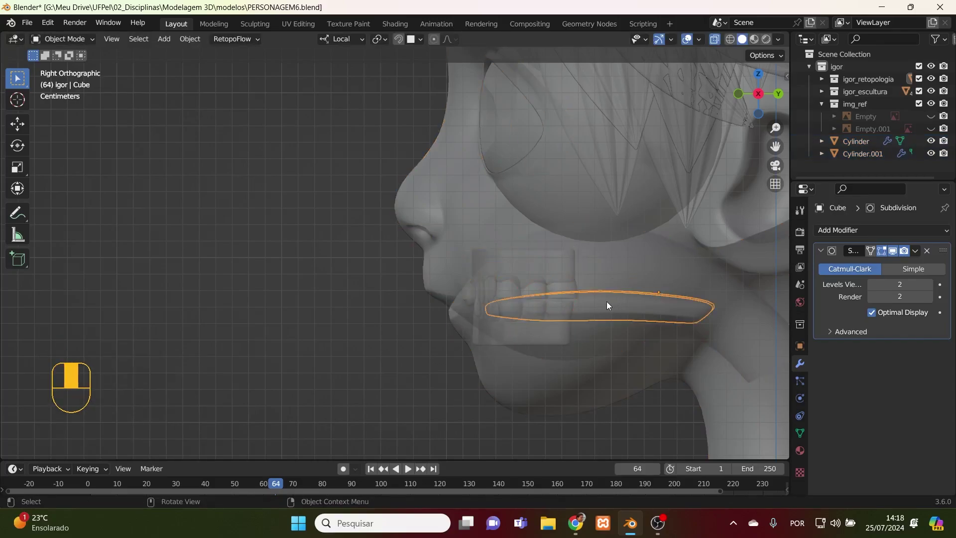
shift+click(540, 277)
shift+click(538, 276)
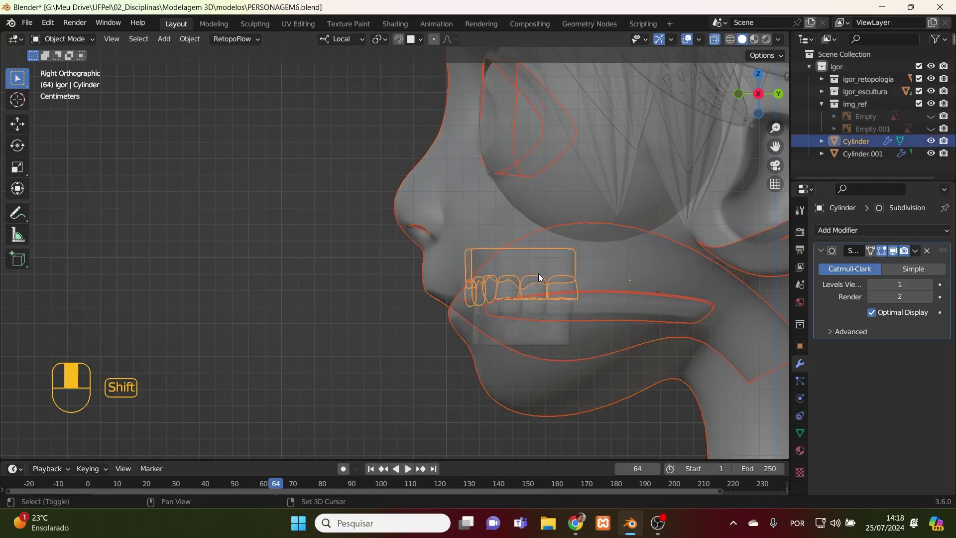
shift+click(538, 331)
shift+click(522, 394)
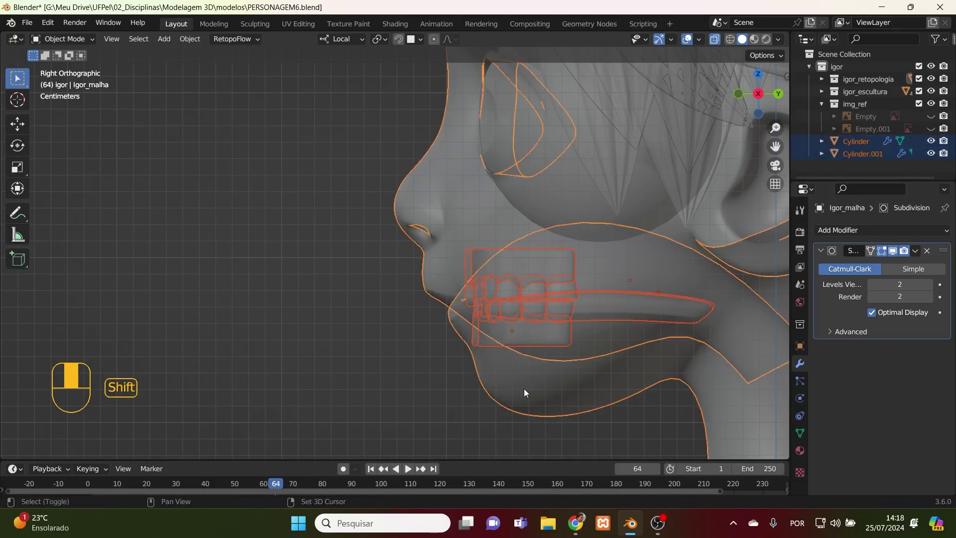
middle_drag(524, 388, 673, 384)
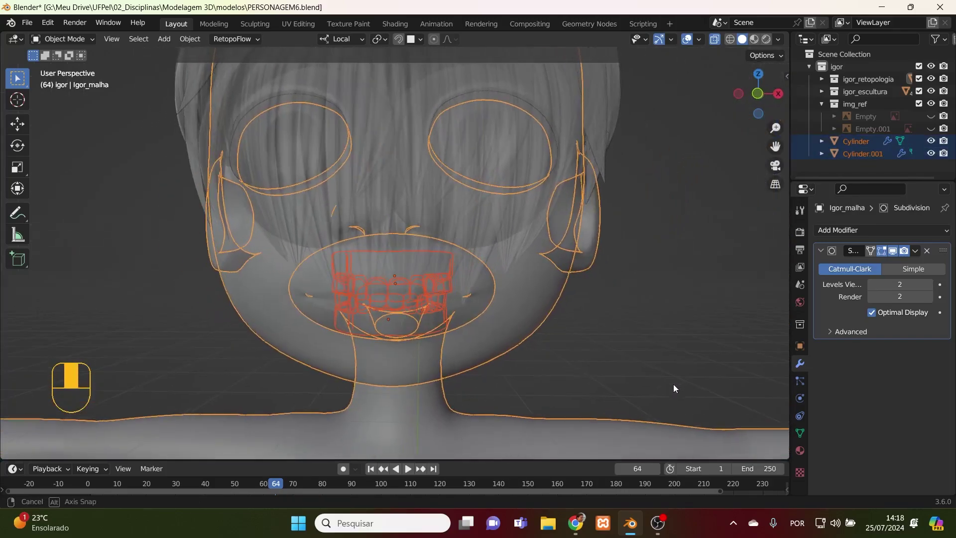
click(656, 364)
- Widen the upper and lower teeth and gums together to about 1.097 along local X, working from the front view
key(KP_1)
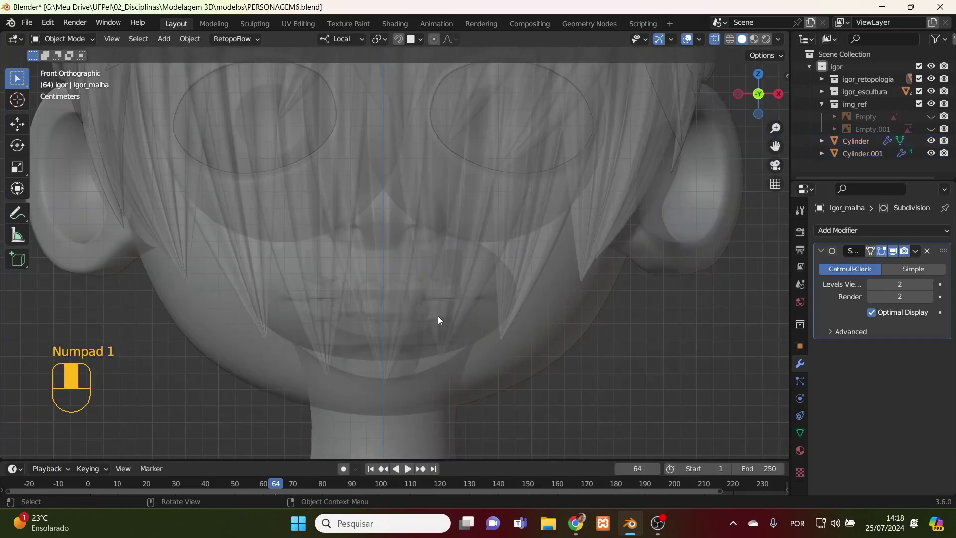
key(alt+z)
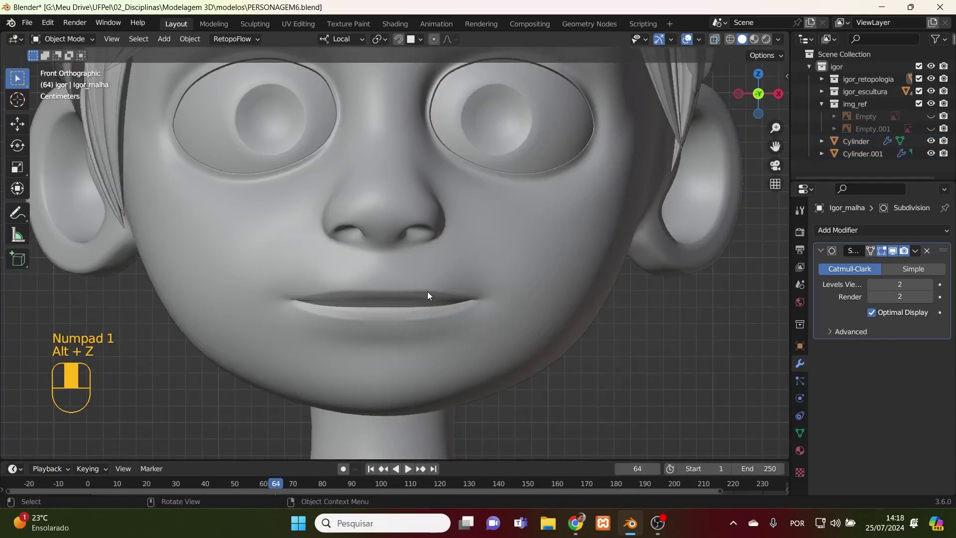
key(alt+z)
click(428, 277)
click(423, 288)
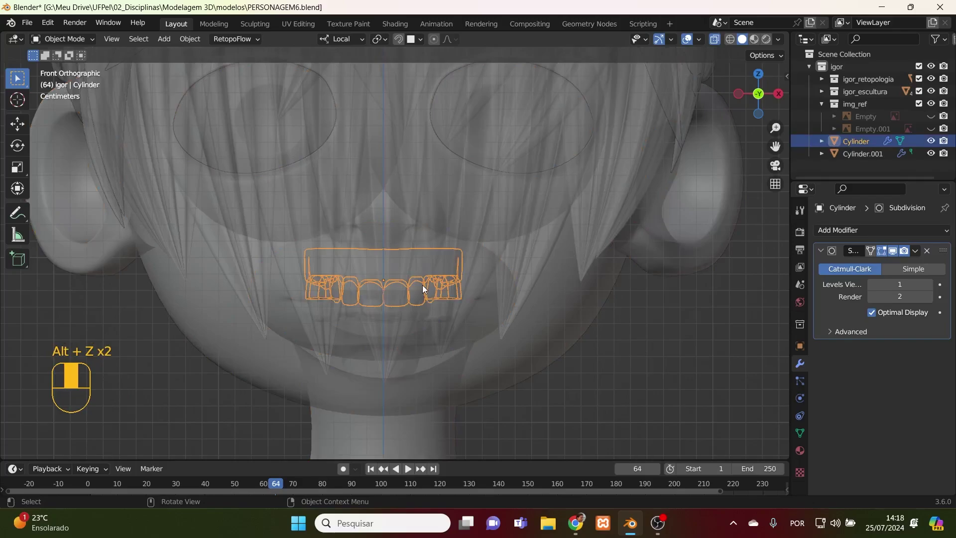
shift+click(417, 327)
shift+click(419, 316)
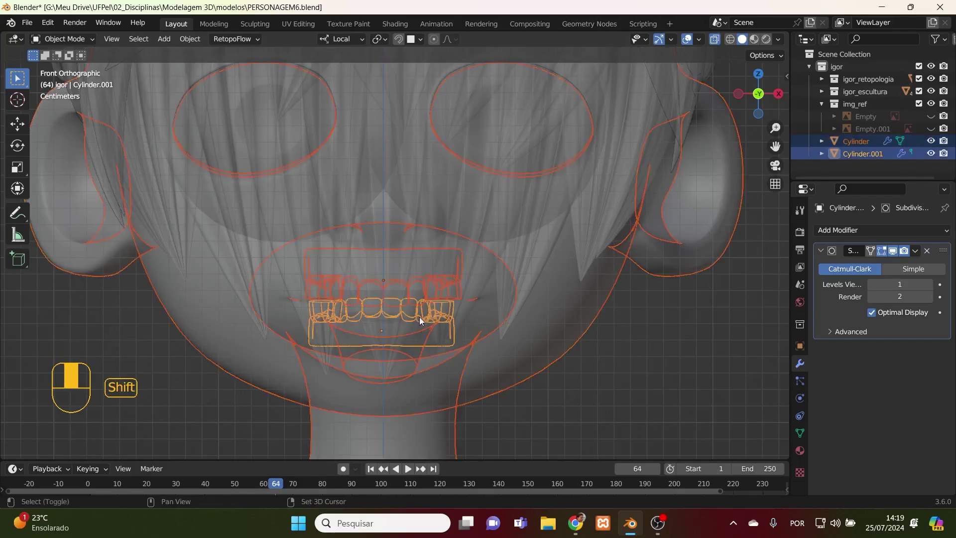
shift+click(513, 332)
shift+click(512, 332)
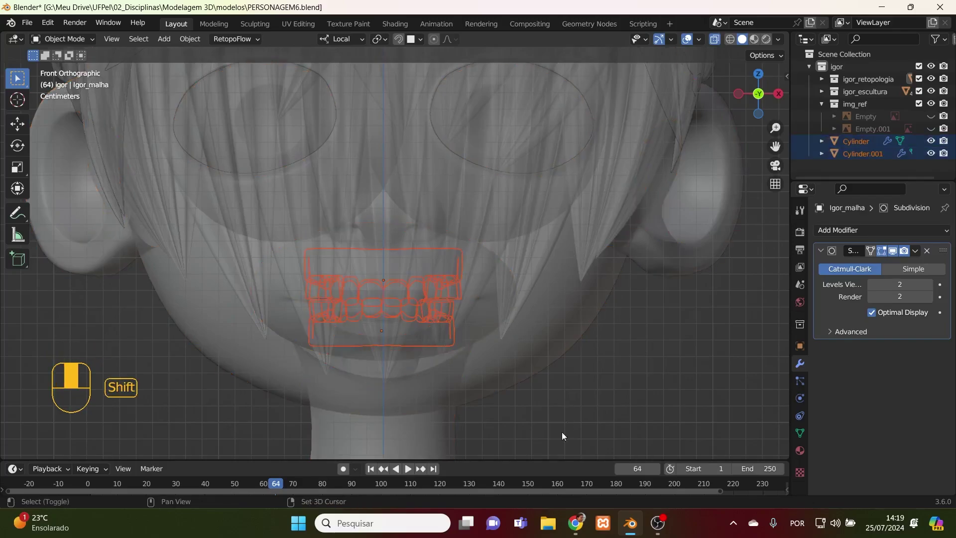
key(s)
key(x)
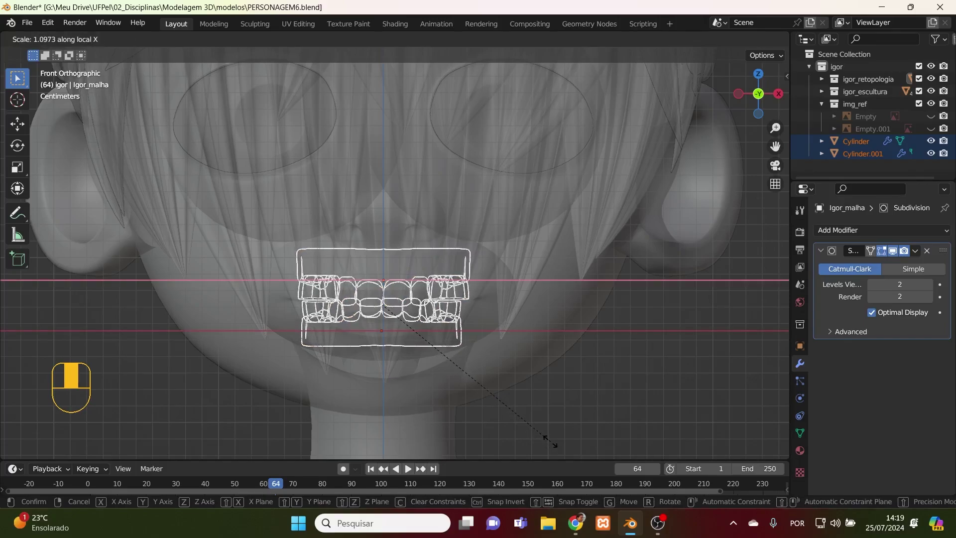
click(551, 441)
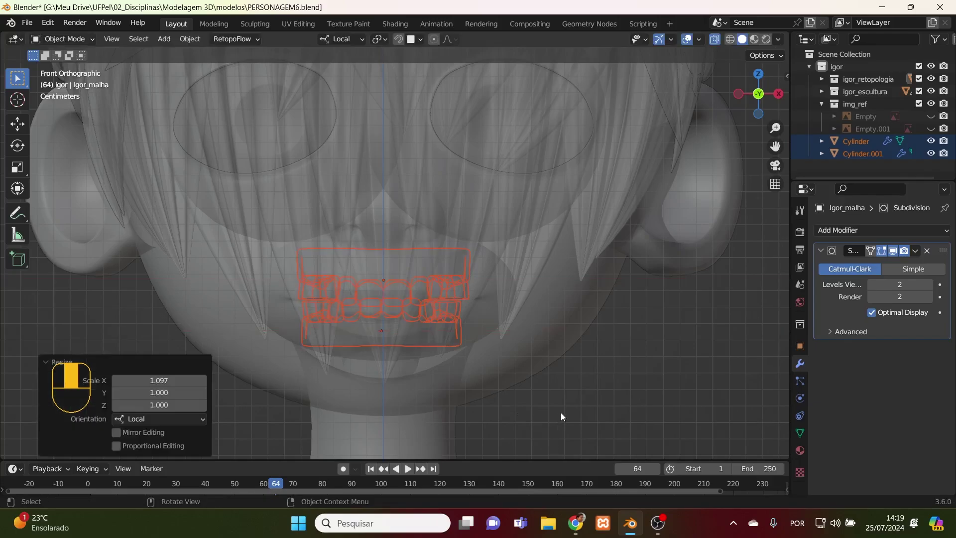
- Add the tongue to the selected teeth and gums, leave the head out, and isolate them in local view from above
middle_drag(561, 413, 553, 389)
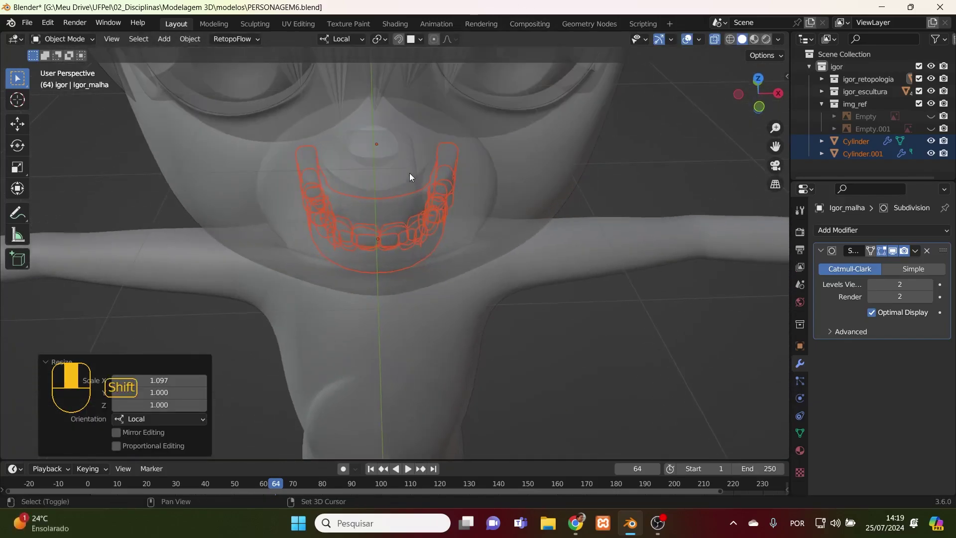
shift+click(409, 172)
shift+click(497, 214)
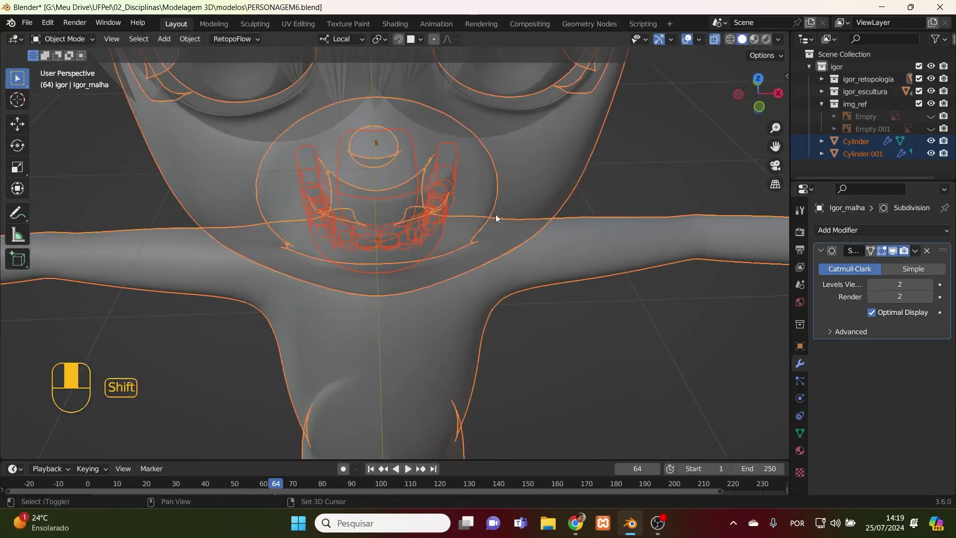
shift+click(489, 216)
key(KP_7)
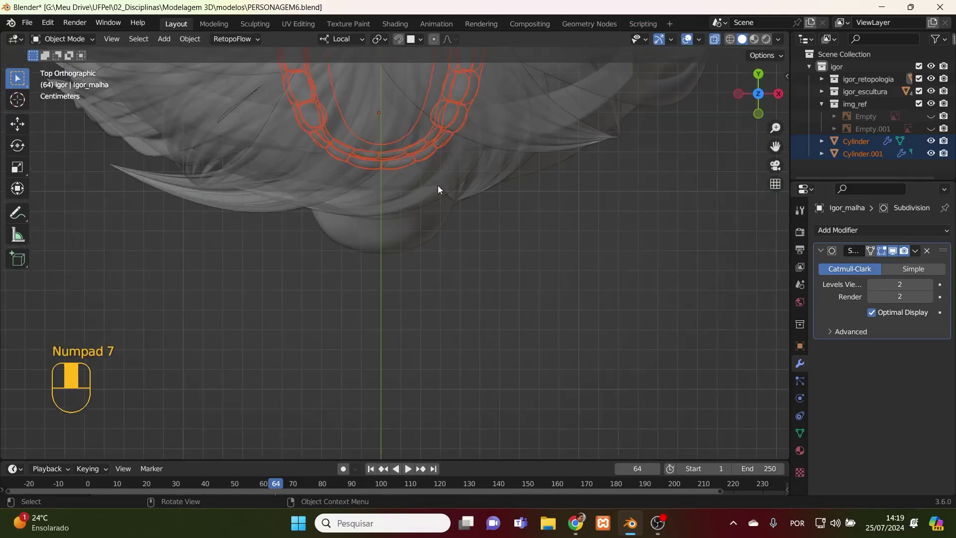
key(KP_Divide)
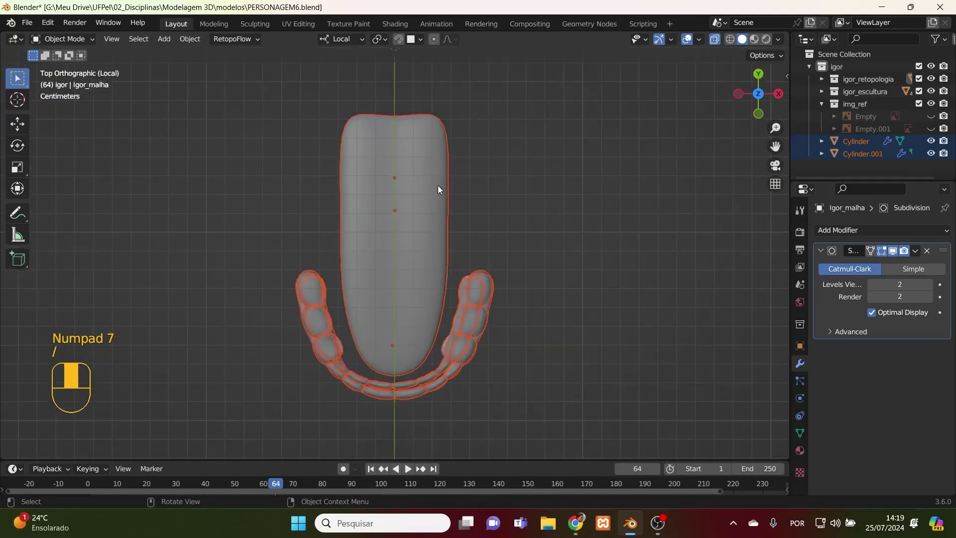
- Scale the entire tongue mesh to about 1.3 along local X to fill the space between the dental arches
key(Tab)
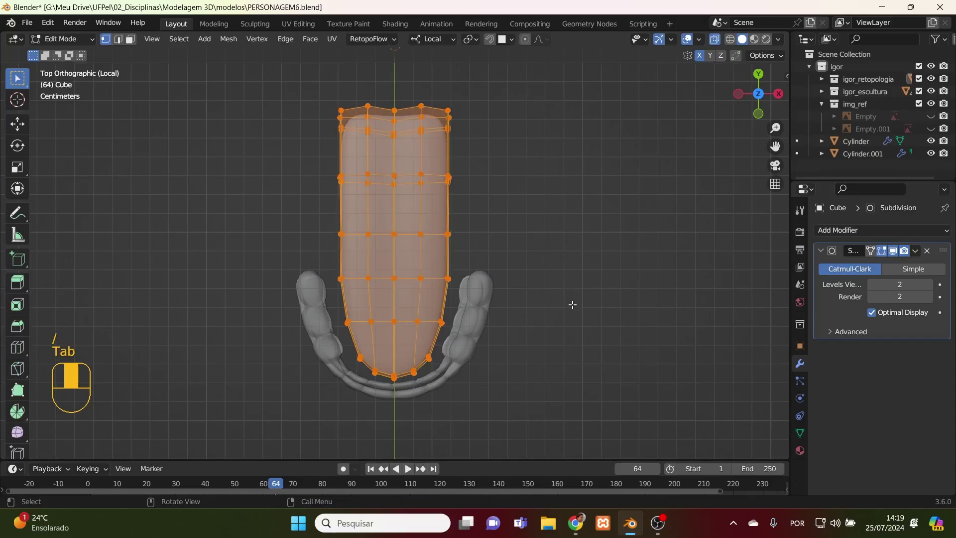
key(s)
key(x)
key(x)
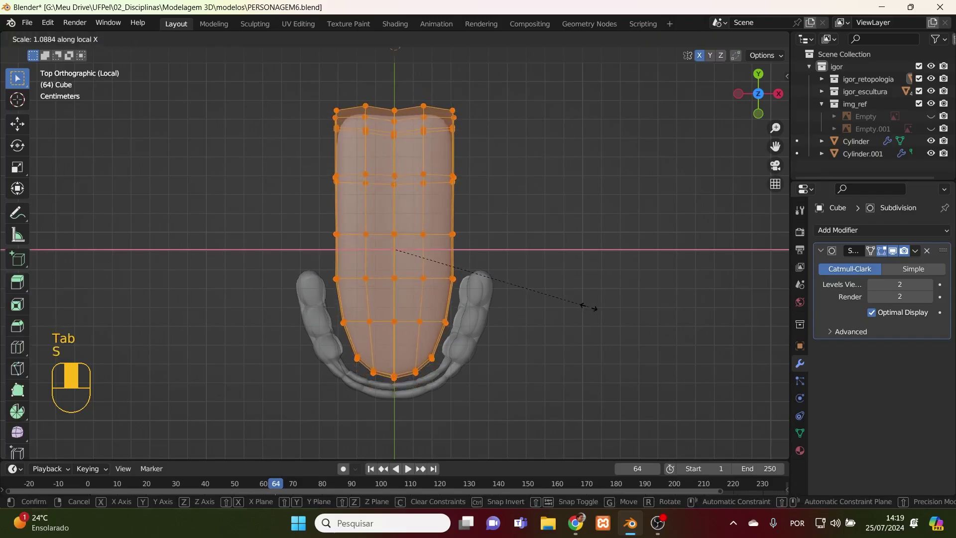
click(628, 307)
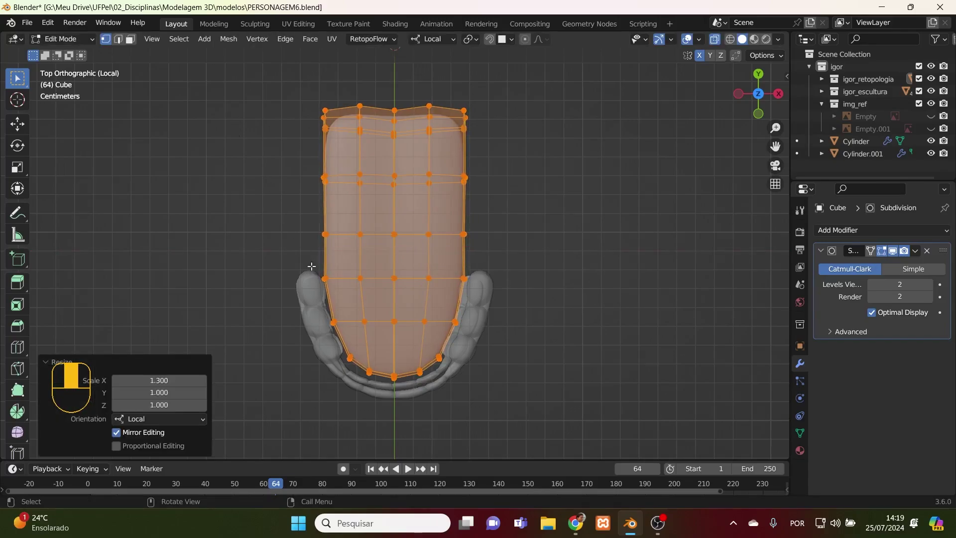
- Return the tongue to Object Mode, turn X-ray off, and save the file
middle_drag(471, 332, 408, 171)
click(61, 39)
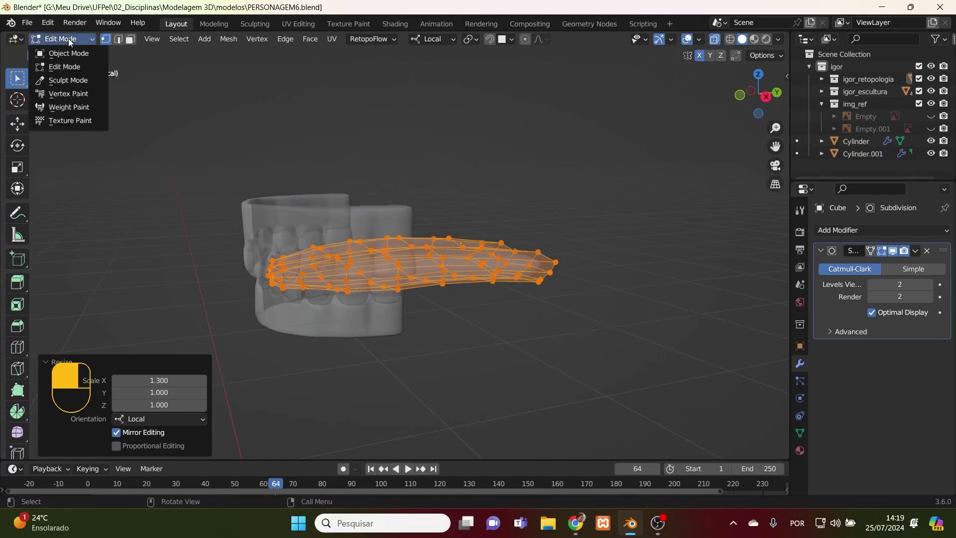
click(71, 53)
key(alt+z)
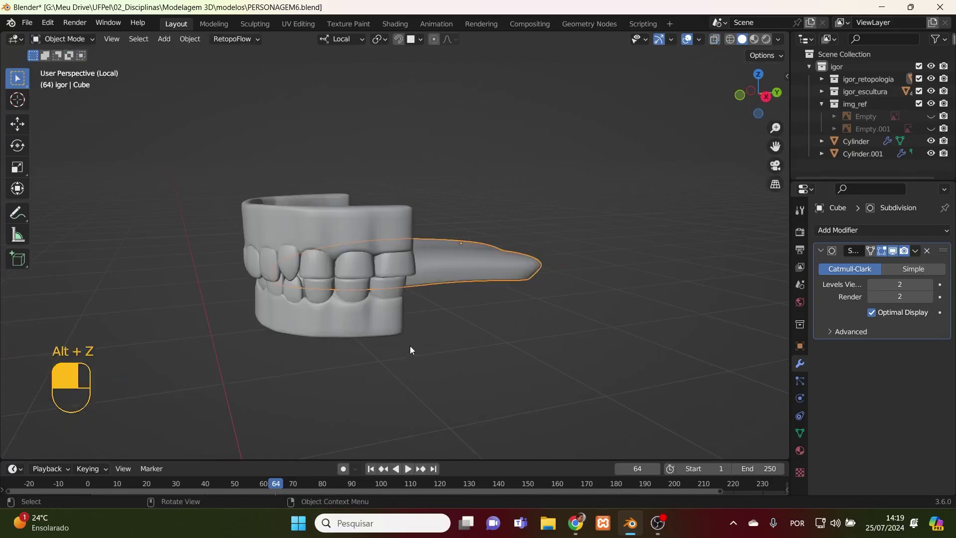
middle_drag(410, 345, 531, 326)
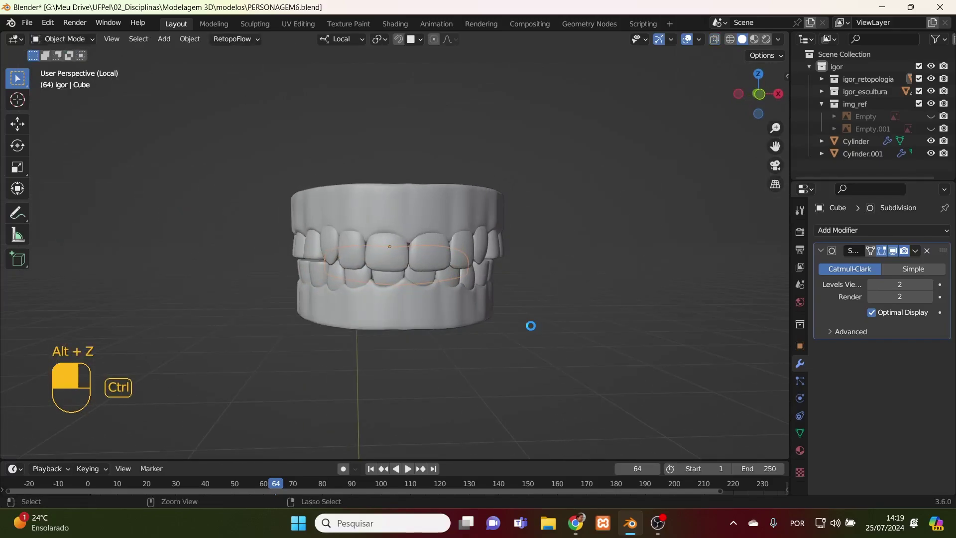
key(ctrl+s)
- Leave local view and put the head mesh, Igor_malha, into Edit Mode in front view
key(slash)
middle_drag(437, 297, 473, 199)
click(492, 215)
key(KP_1)
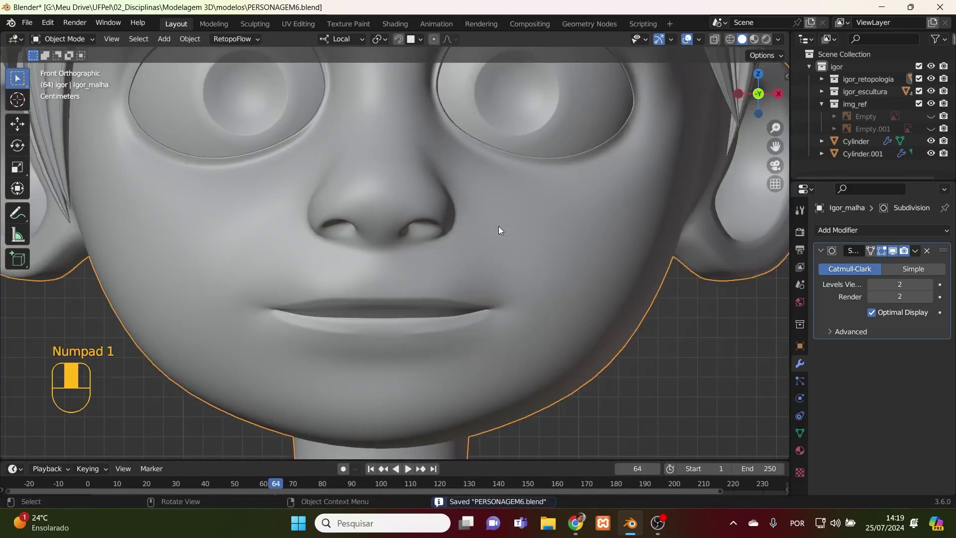
click(87, 41)
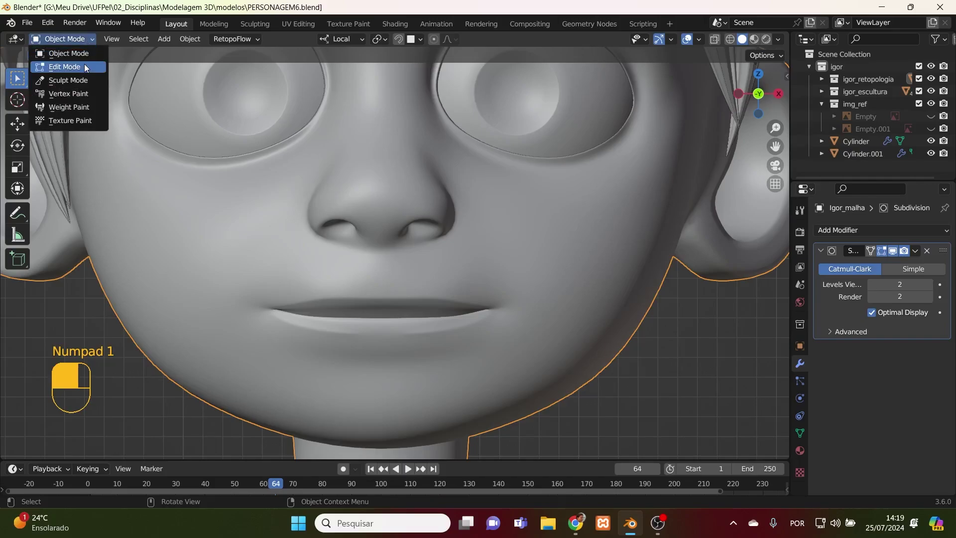
click(85, 64)
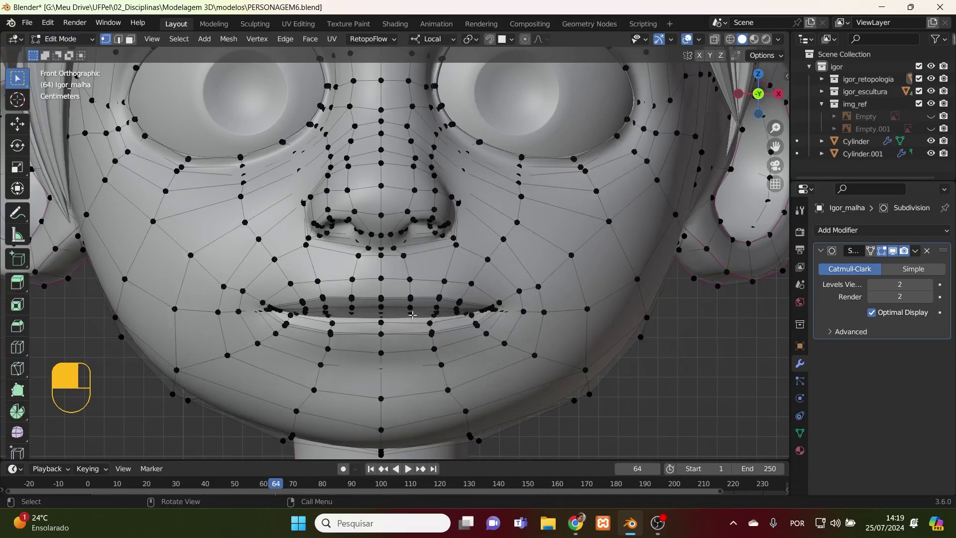
- Select the vertices at the middle of the head's upper lip and turn on proportional editing
drag(415, 304, 371, 308)
scroll(433, 301, up, 3)
drag(447, 291, 284, 335)
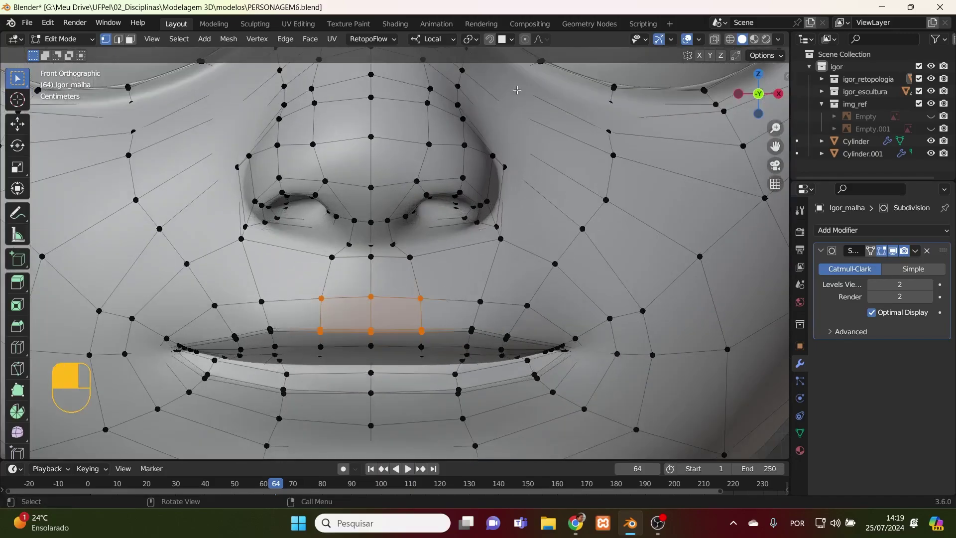
click(525, 39)
- Try to raise the middle of the upper lip about 0.0096 m with a proportional size of about 0.052 m
key(g)
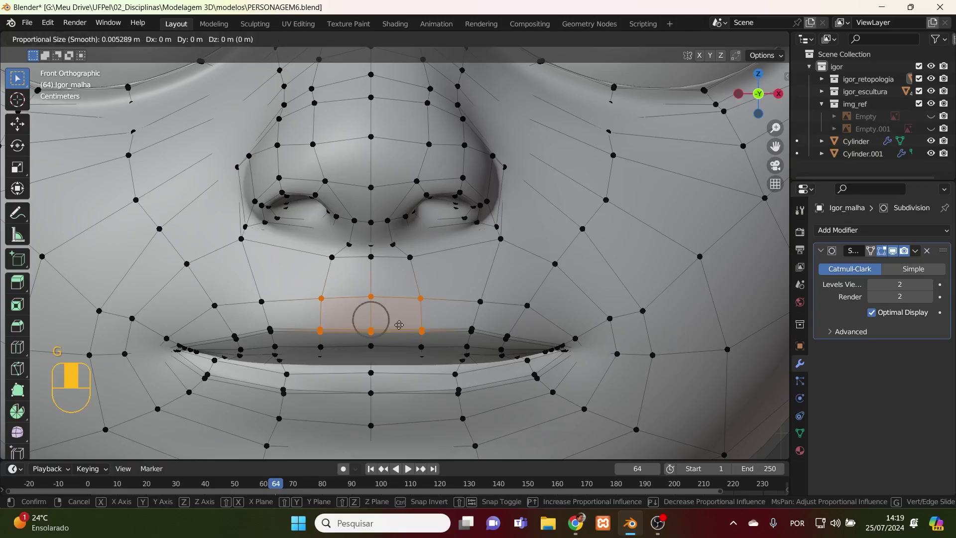
scroll(400, 325, down, 14)
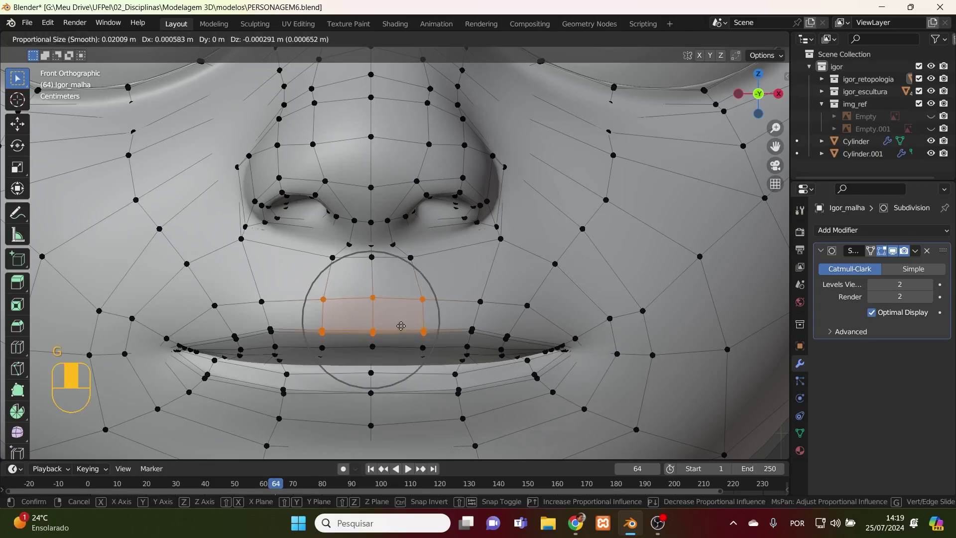
scroll(401, 321, down, 7)
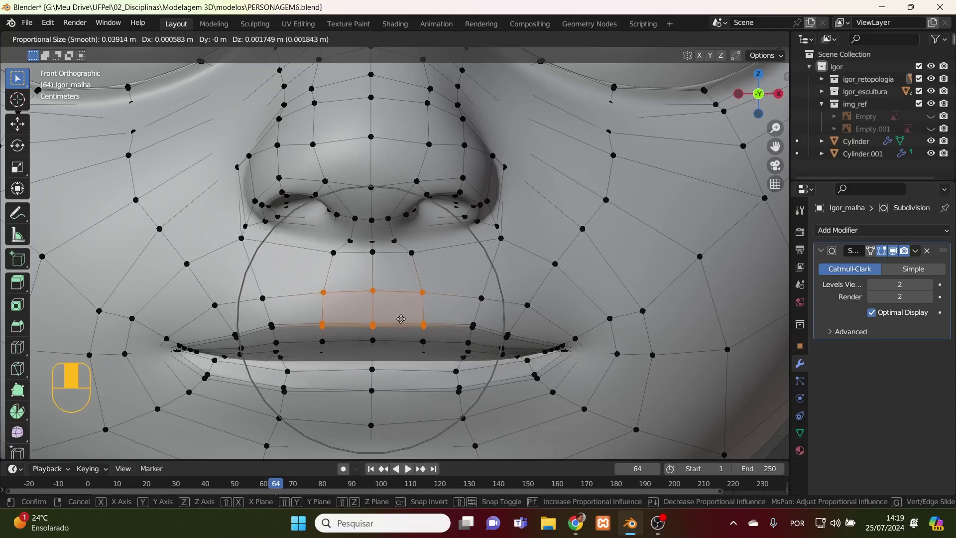
scroll(401, 319, down, 3)
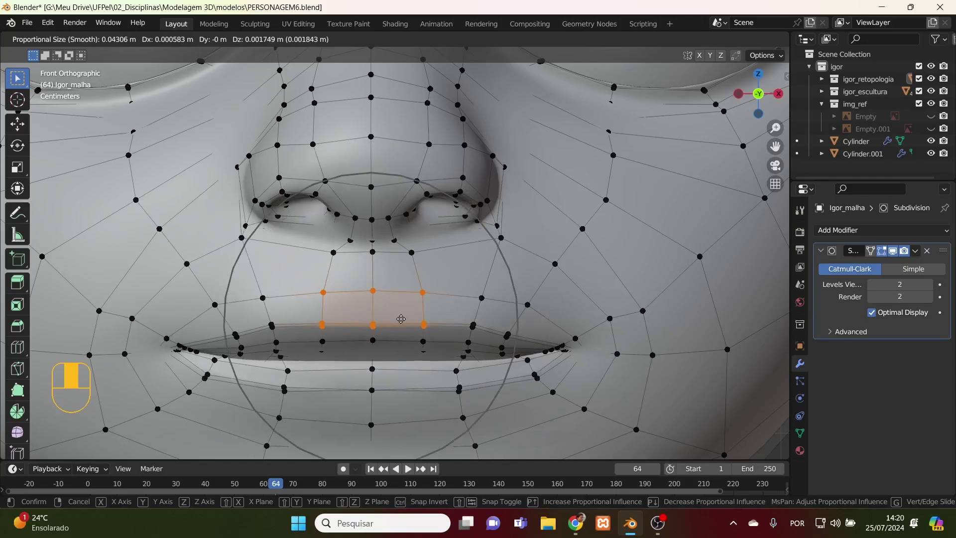
click(404, 292)
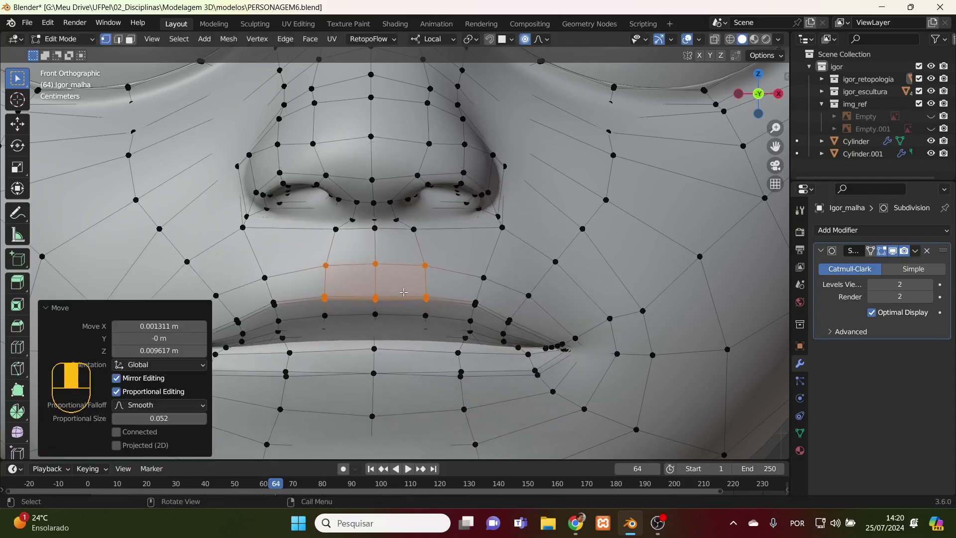
- Limit proportional editing to Connected Only and undo the last upper-lip move
click(548, 40)
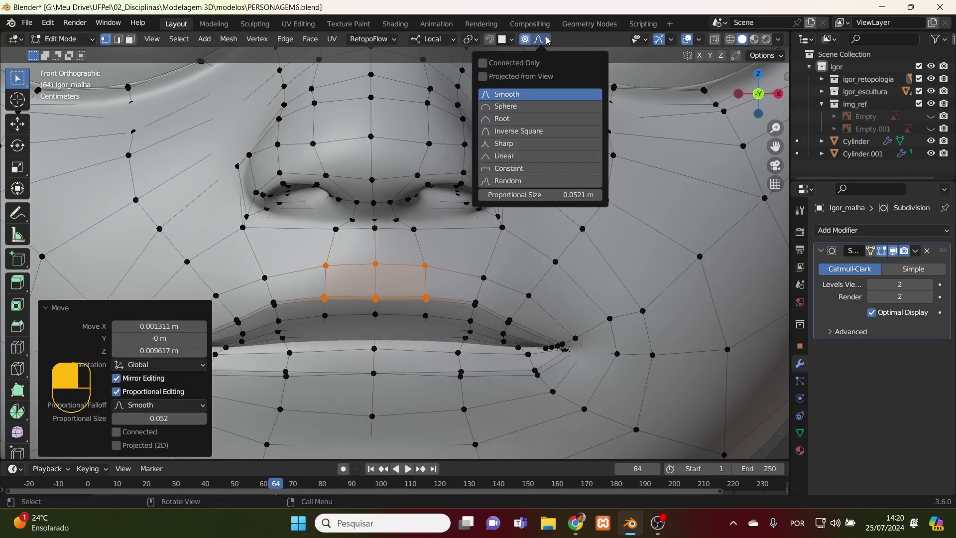
click(486, 62)
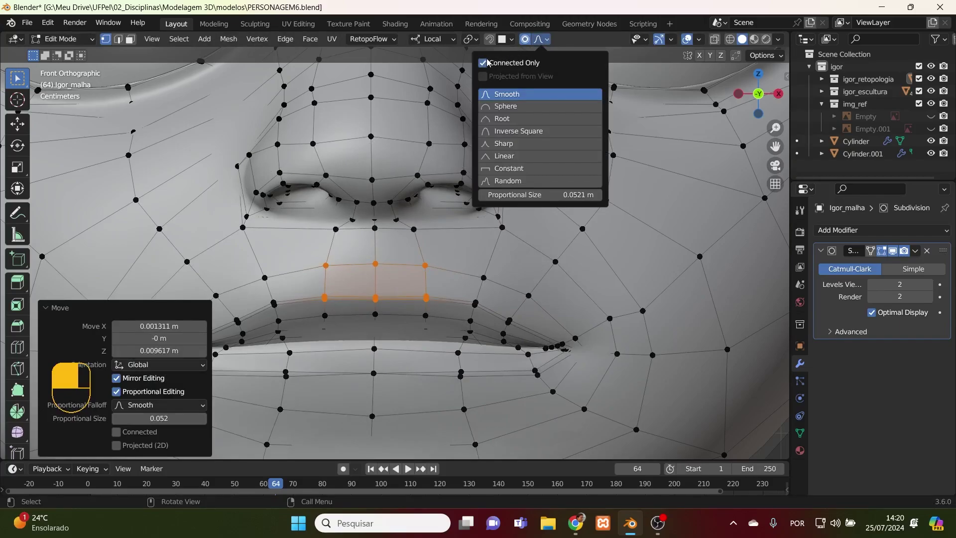
key(ctrl+z)
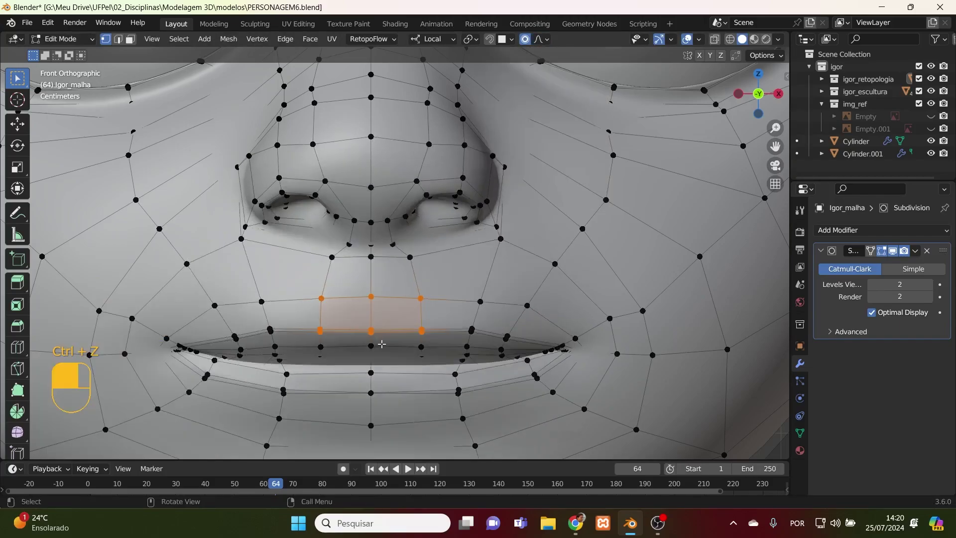
- Try opening the mouth by raising the upper-lip vertices about 0.034 m with connected proportional editing, inspect it from the side, and undo it
key(g)
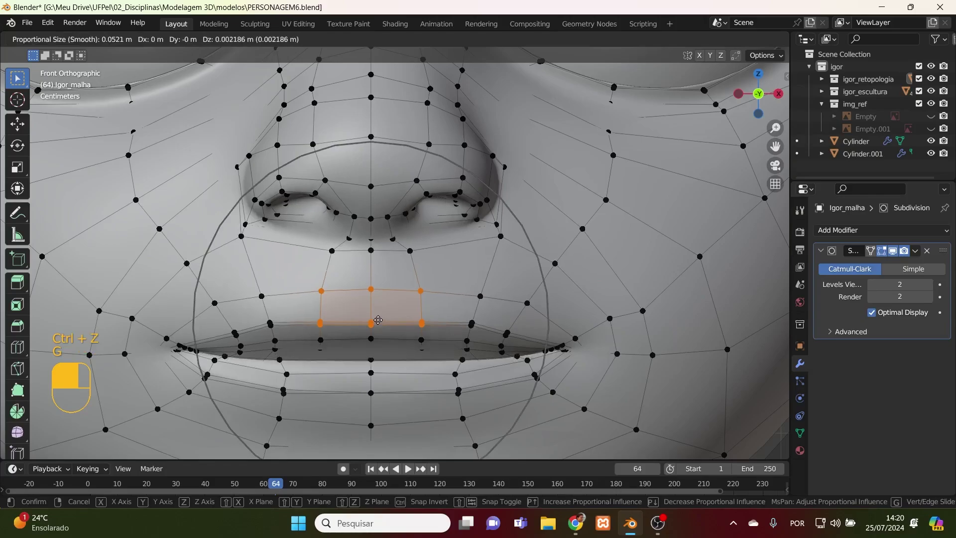
click(375, 213)
middle_drag(394, 299, 419, 326)
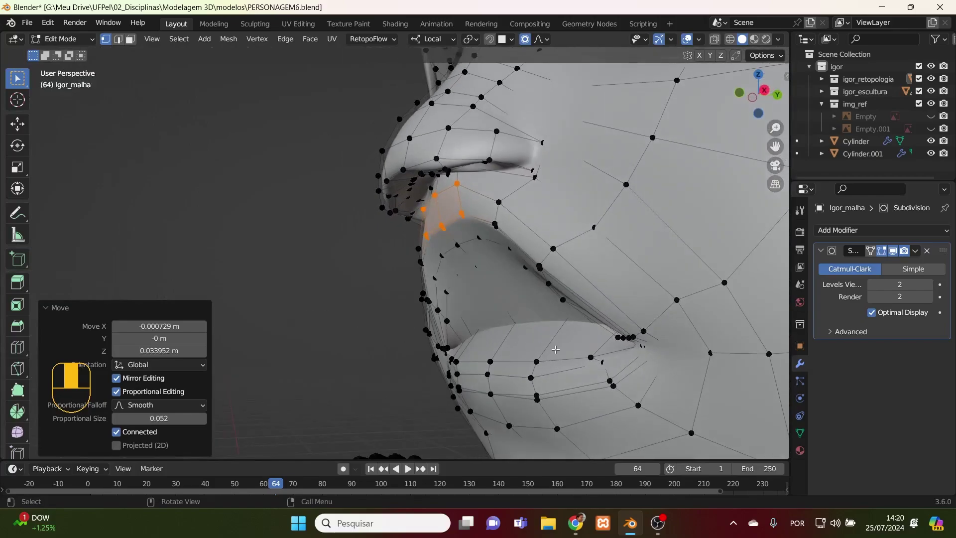
key(ctrl+z)
- Show the head in right orthographic view with X-ray on and switch to edge selection
middle_drag(565, 358, 662, 367)
middle_drag(628, 398, 480, 348)
key(KP_3)
scroll(480, 348, down, 2)
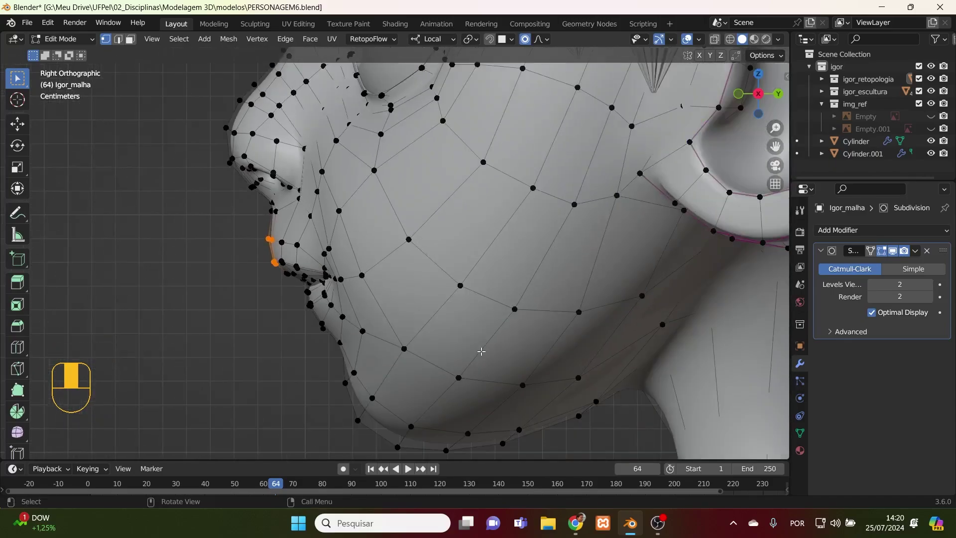
key(alt+z)
scroll(484, 339, up, 3)
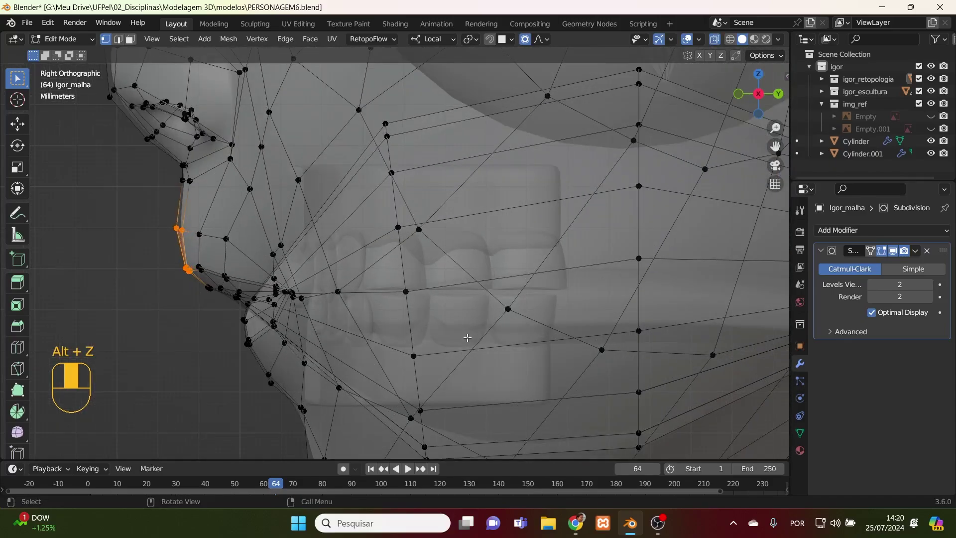
click(118, 39)
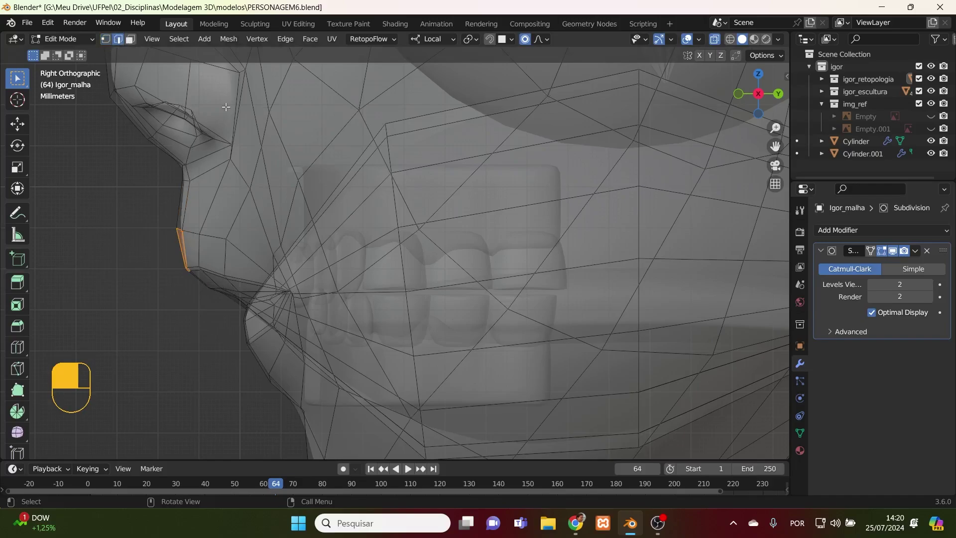
- Scale the front edge loop of the mouth cavity to about -1.03 along local Z and rotate it about -9.8°
alt+click(392, 157)
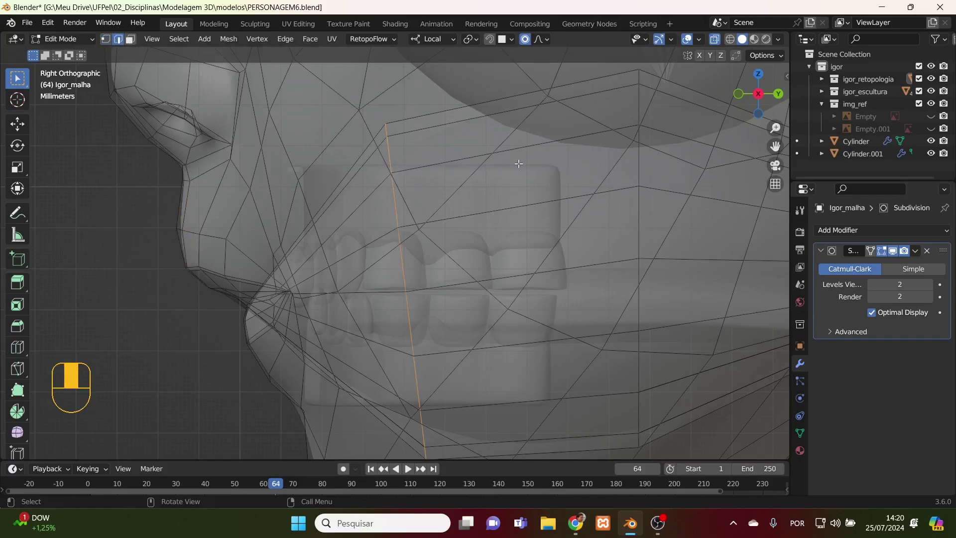
key(s)
key(z)
key(z)
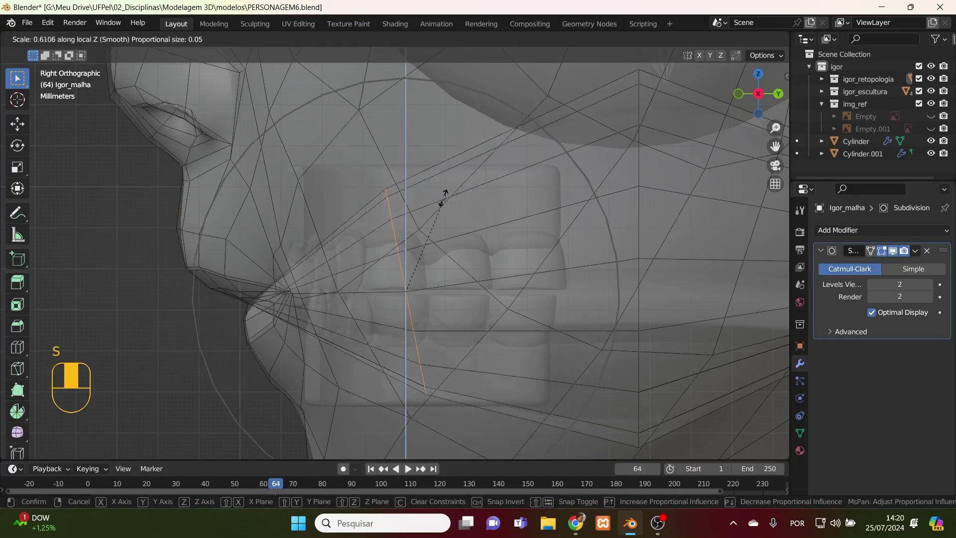
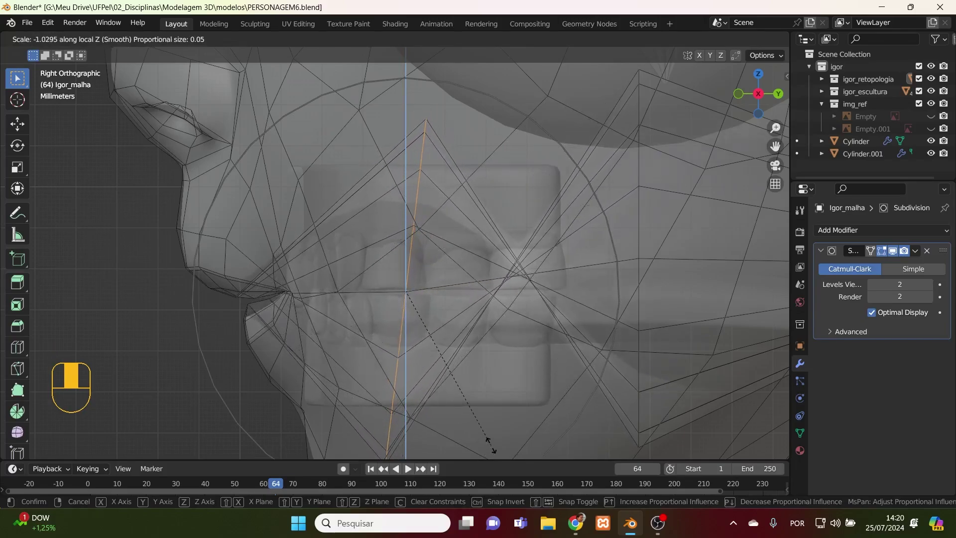
click(490, 445)
key(r)
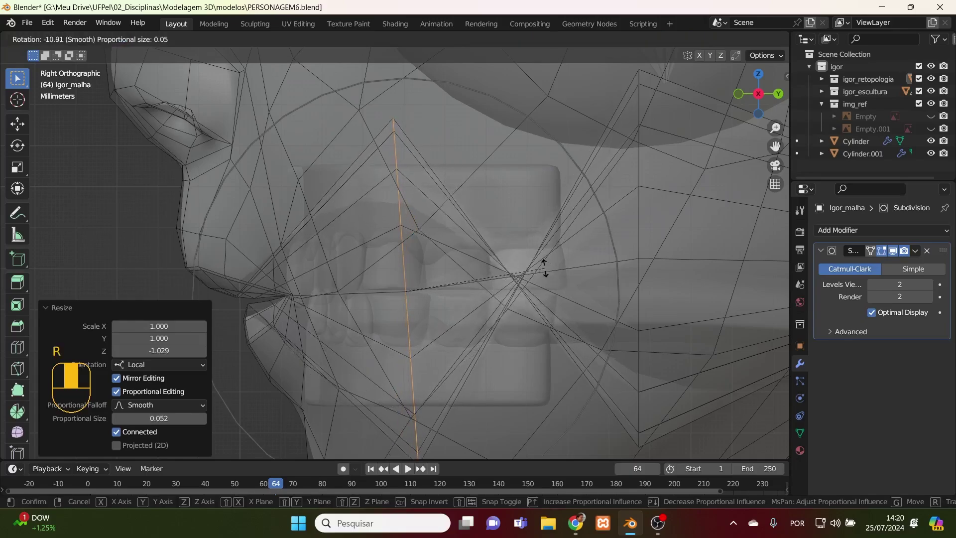
click(544, 271)
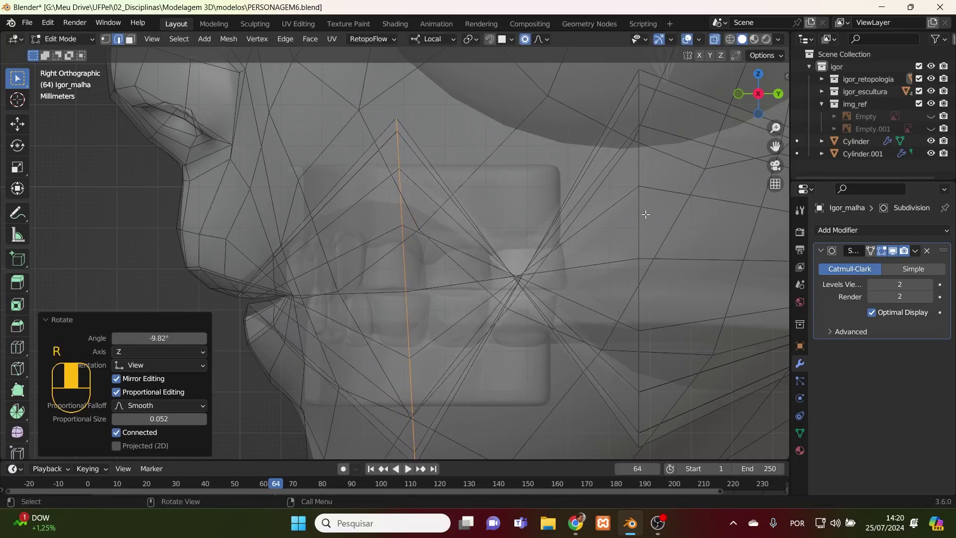
- Select the mouth cavity's second edge loop, just behind the teeth, and turn off proportional editing
key(ctrl+z)
scroll(693, 271, down, 4)
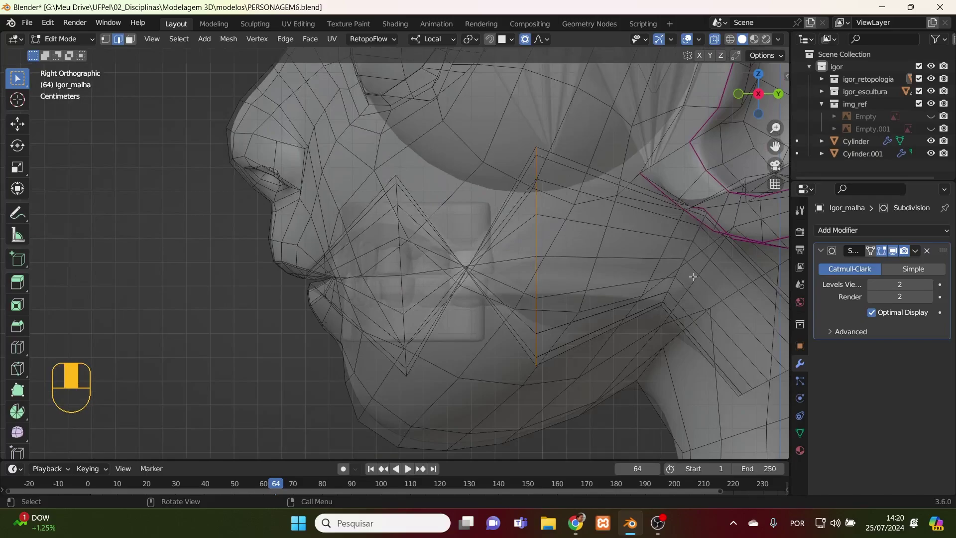
key(r)
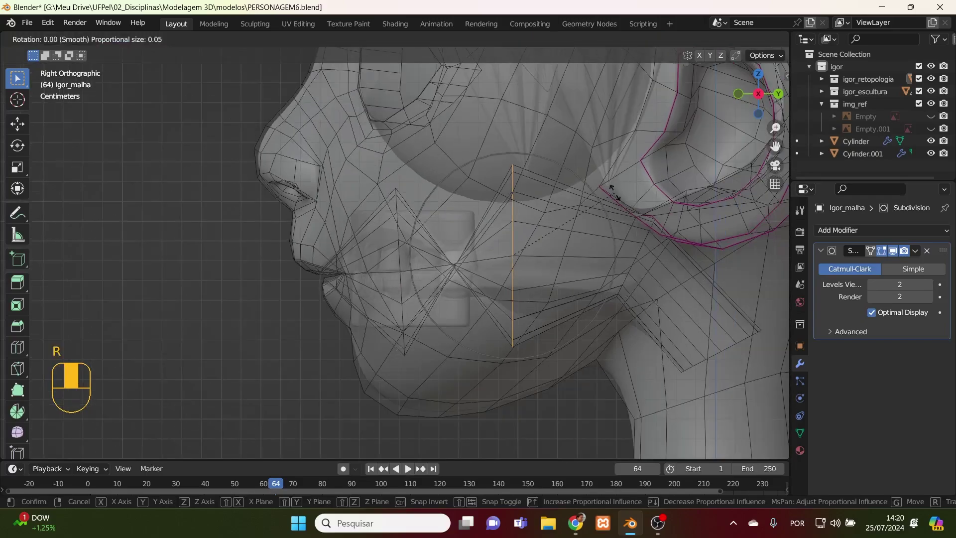
right_click(613, 192)
click(525, 39)
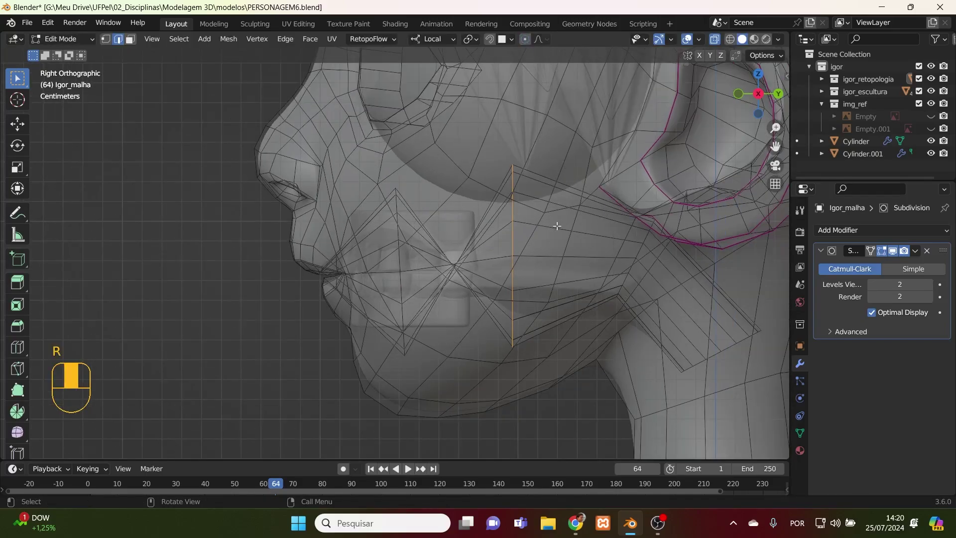
key(r)
key(z)
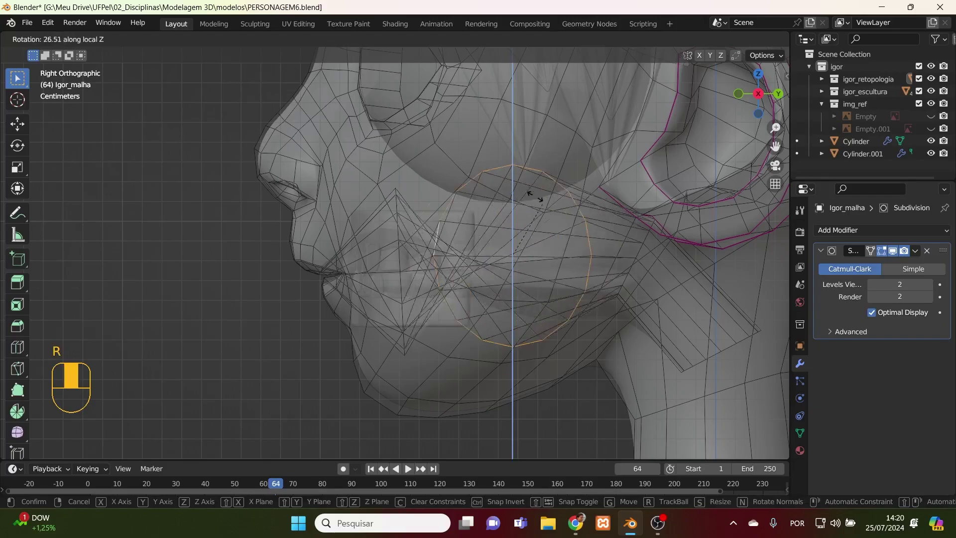
right_click(562, 209)
- Flip the cavity loop behind the teeth by scaling it to -0.89 along local Z, and lower it about 0.0073 m
key(s)
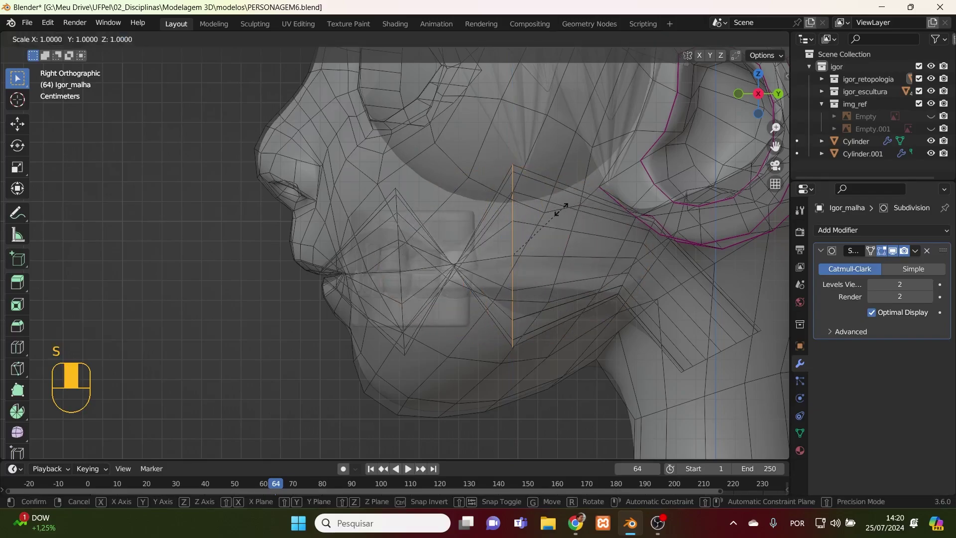
key(z)
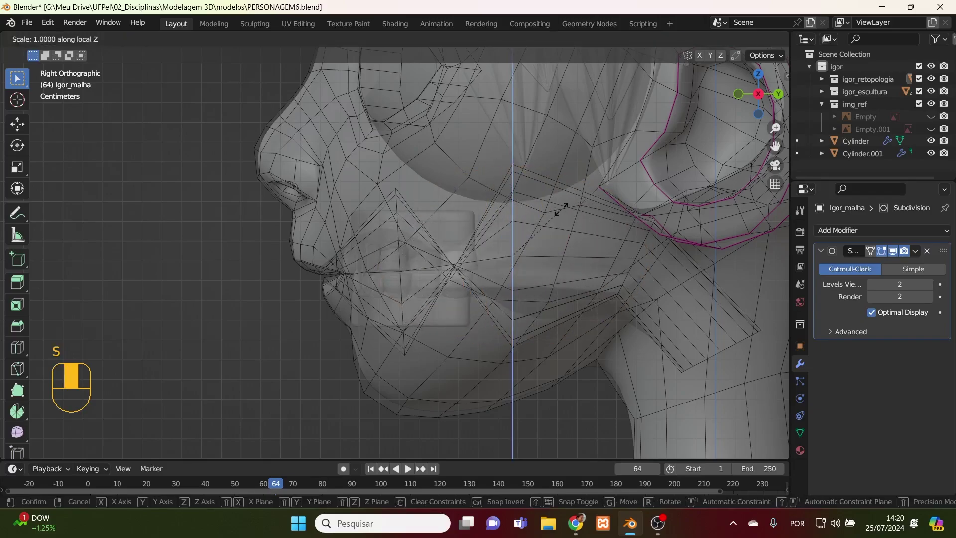
click(509, 315)
key(g)
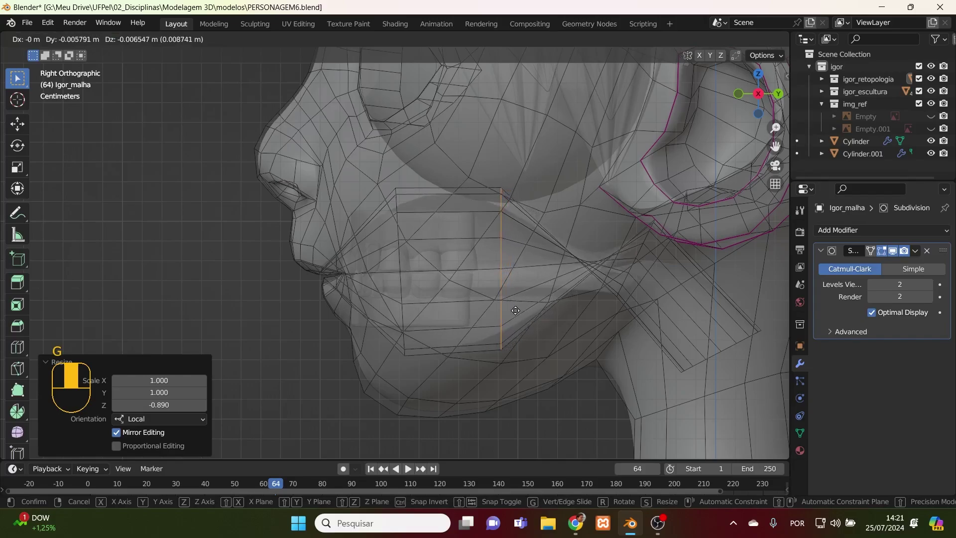
click(525, 313)
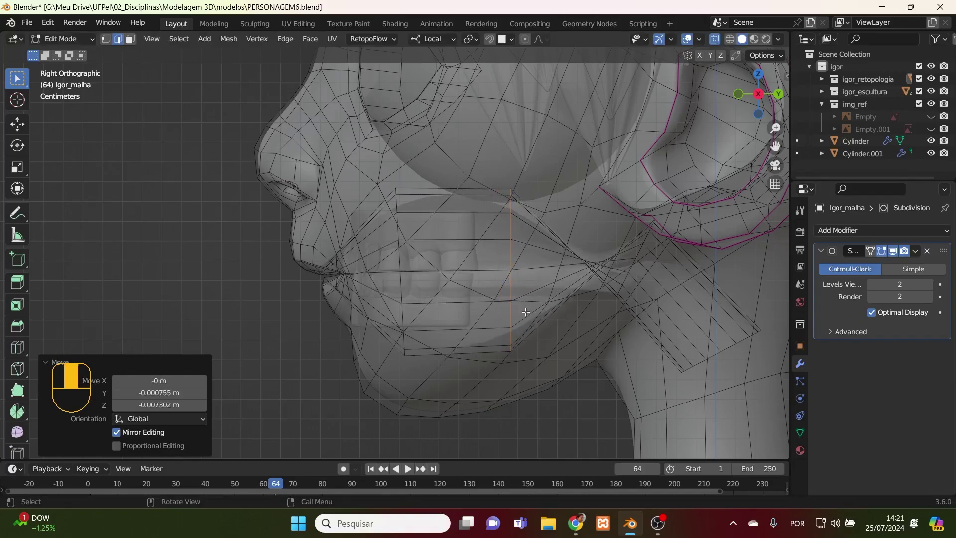
- Select the cavity's next edge loop back, below the ear, and flip it by scaling to about -1.0 along local Z
click(647, 243)
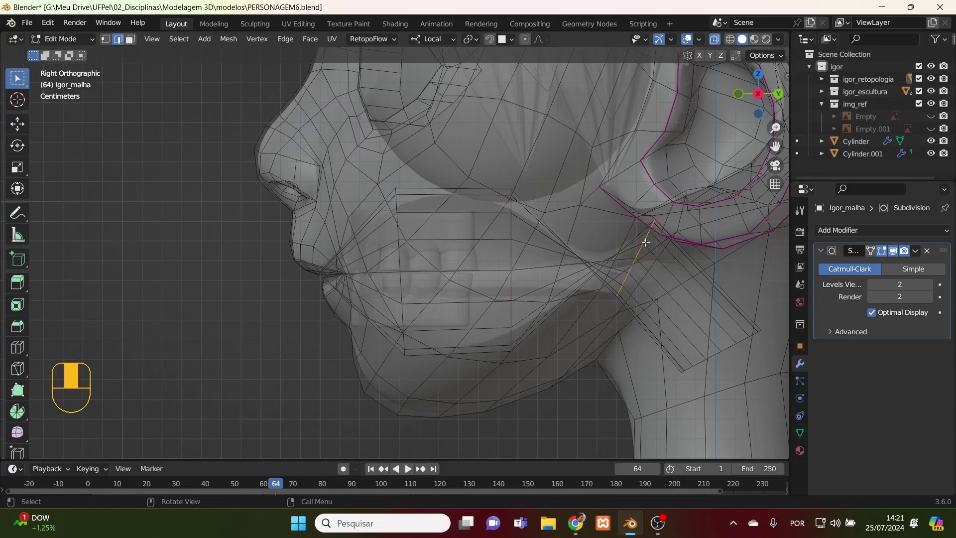
key(s)
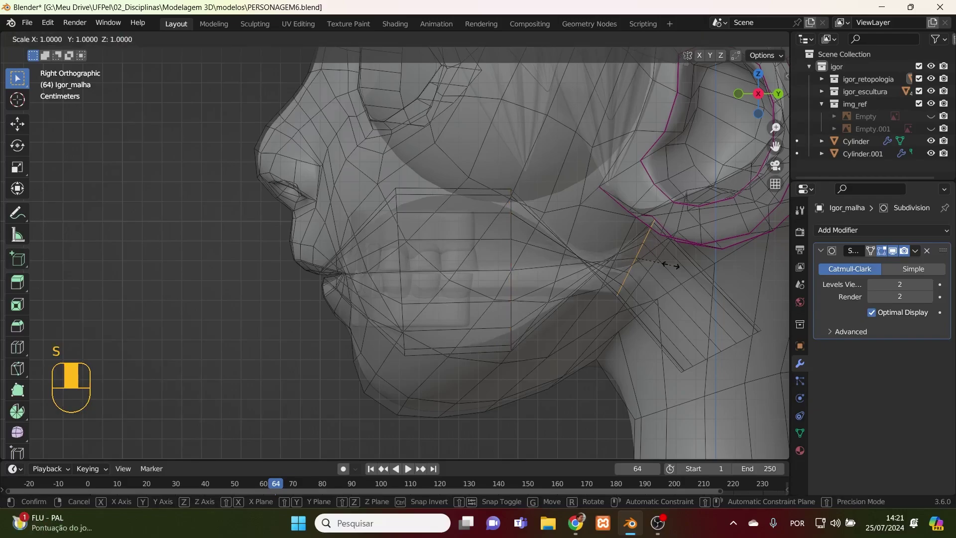
key(z)
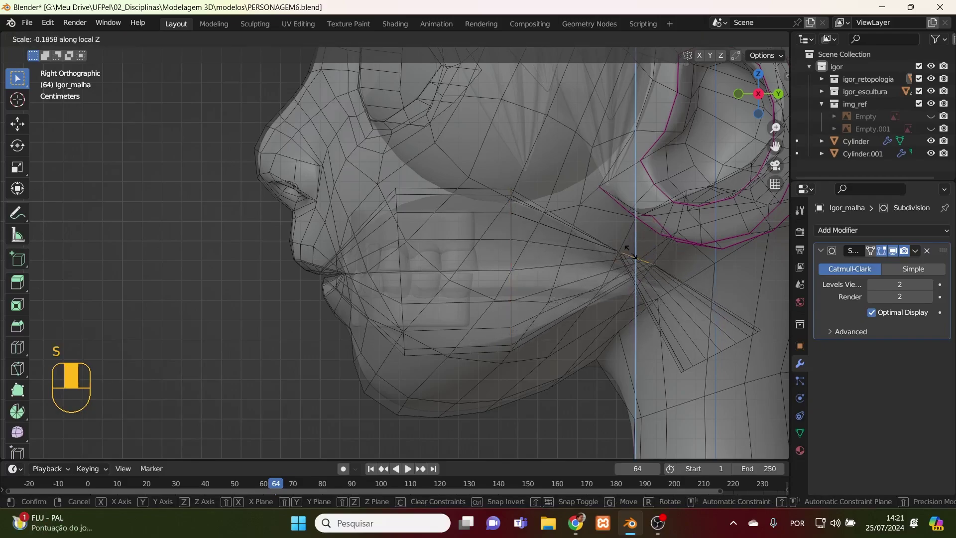
click(637, 223)
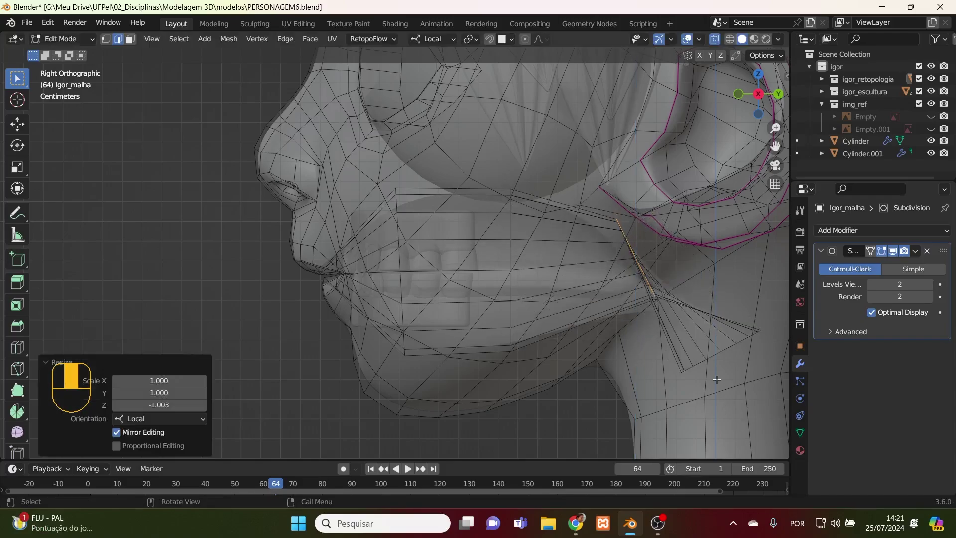
- Scale the rearmost cavity loop inside the neck to about -3.65 along local Z and rotate it about 67.1°
click(715, 358)
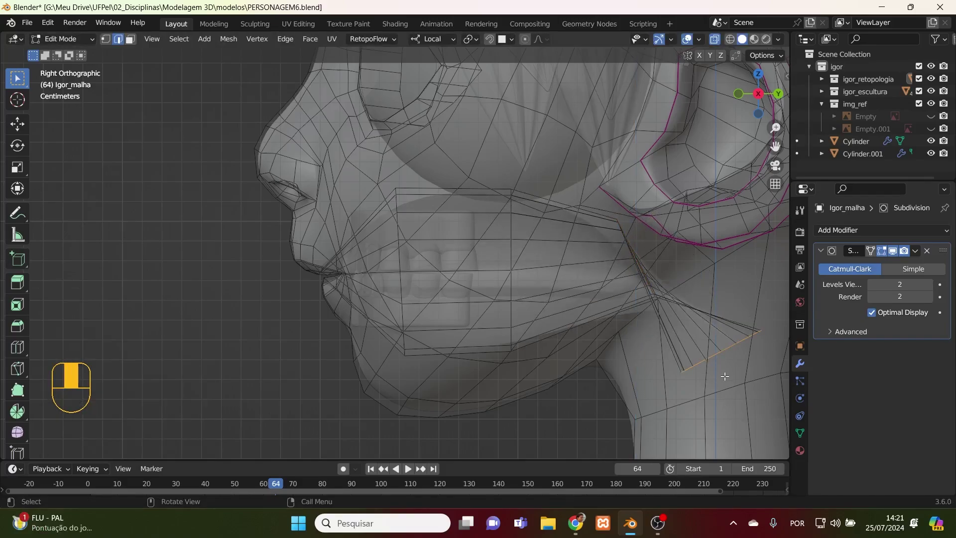
key(s)
key(z)
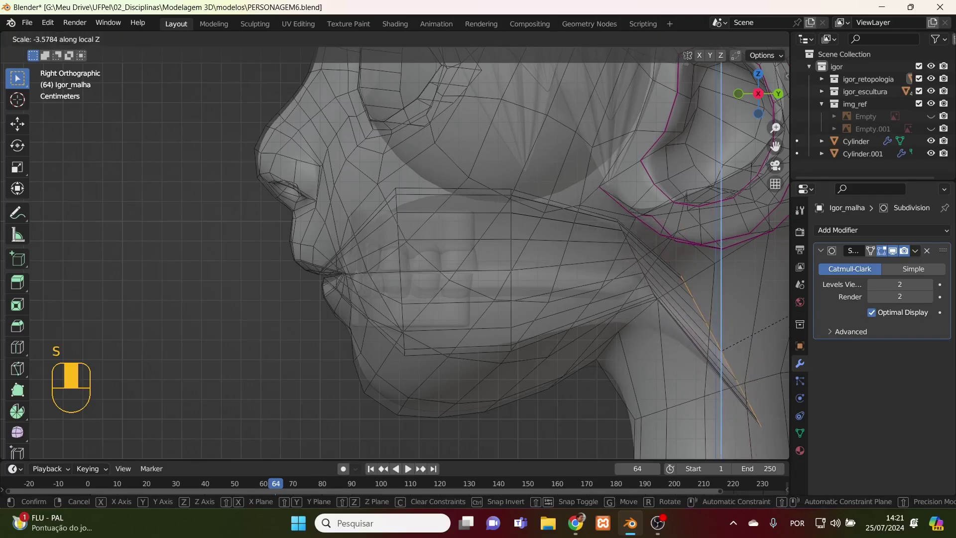
click(4, 315)
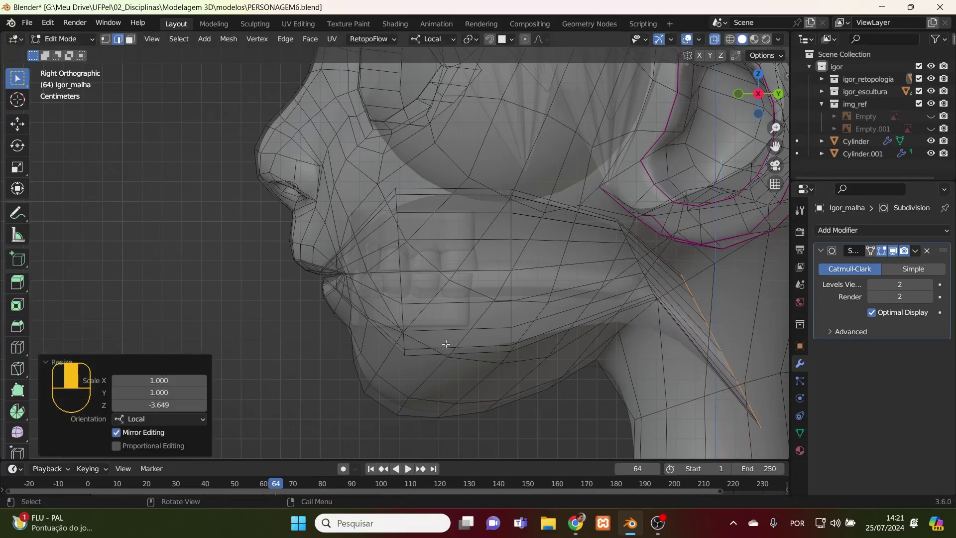
key(r)
click(757, 302)
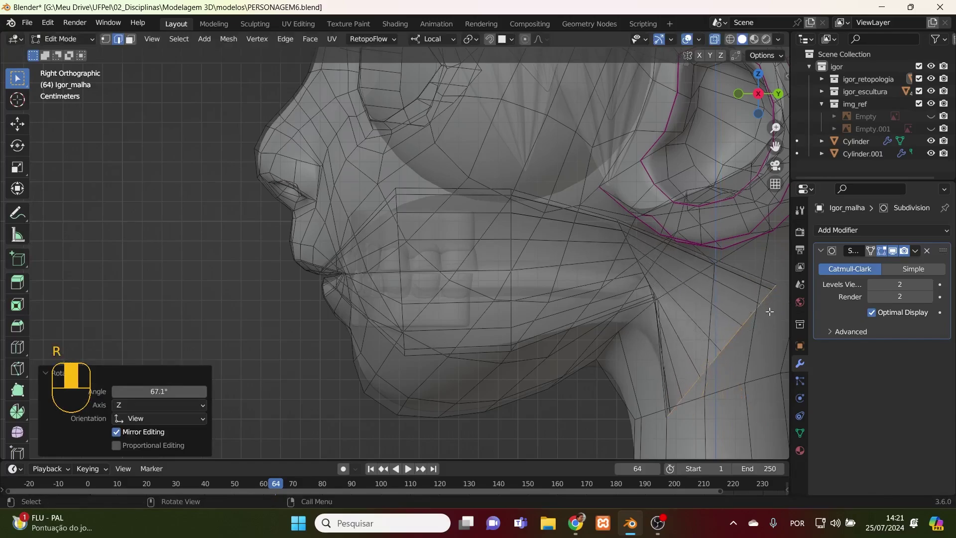
- Scale the rearmost cavity loop inside the neck to 0.528 and rotate the loop just ahead of it 57.7°
key(s)
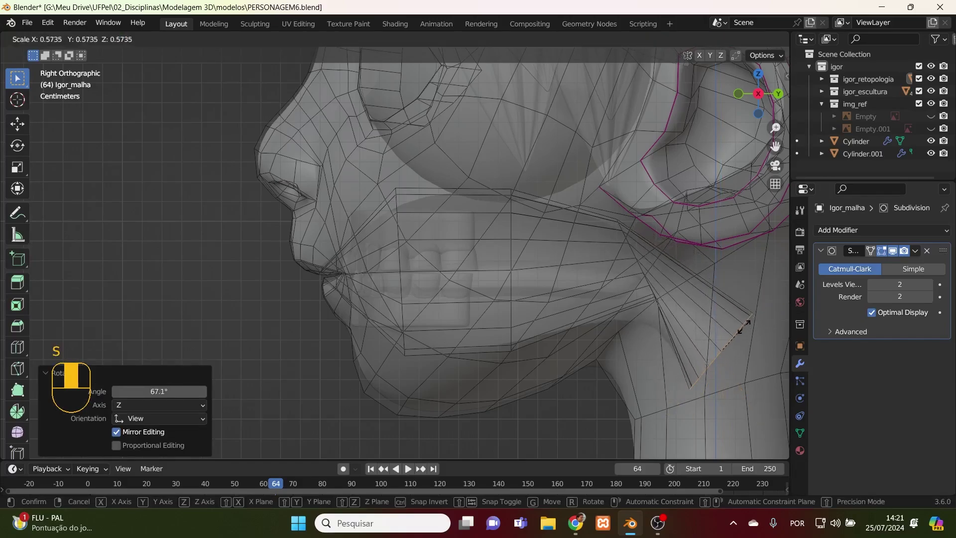
click(745, 327)
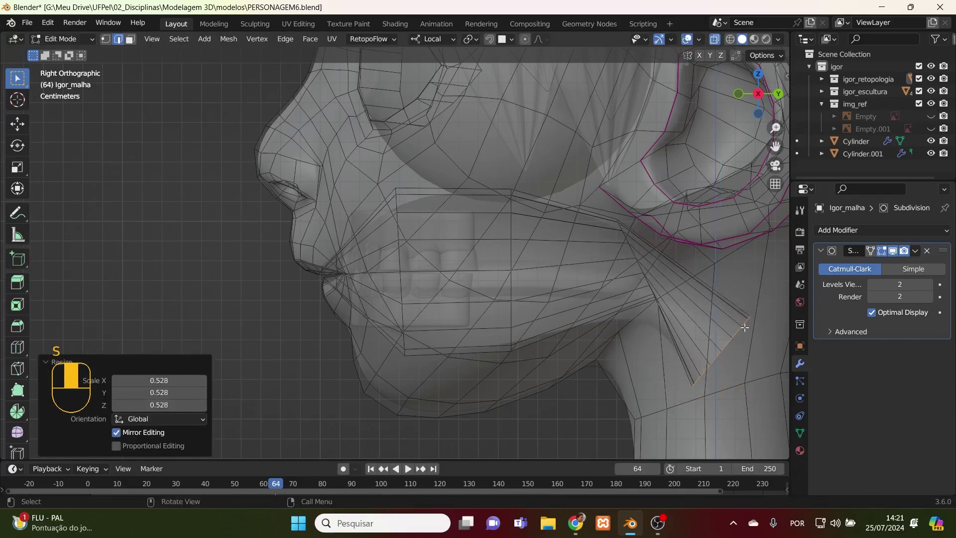
click(631, 254)
key(r)
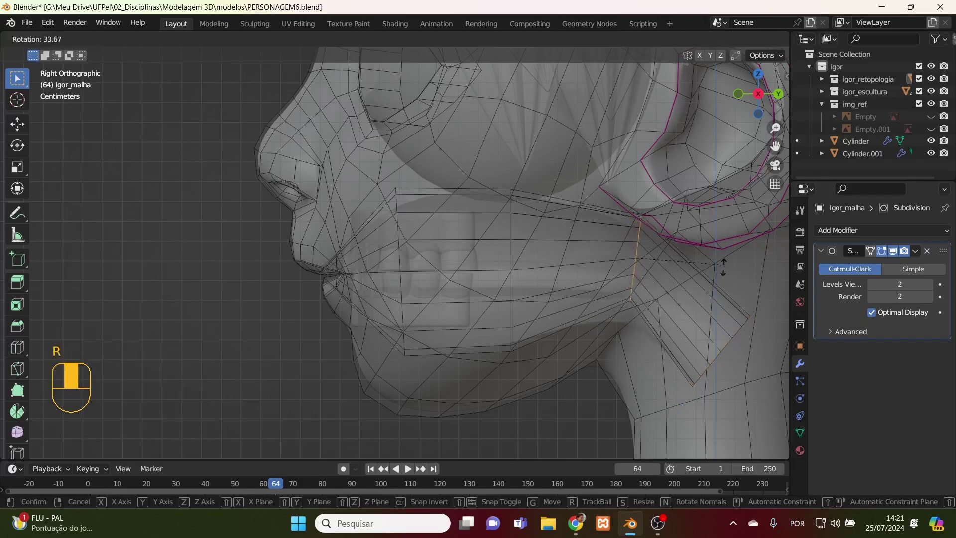
click(714, 304)
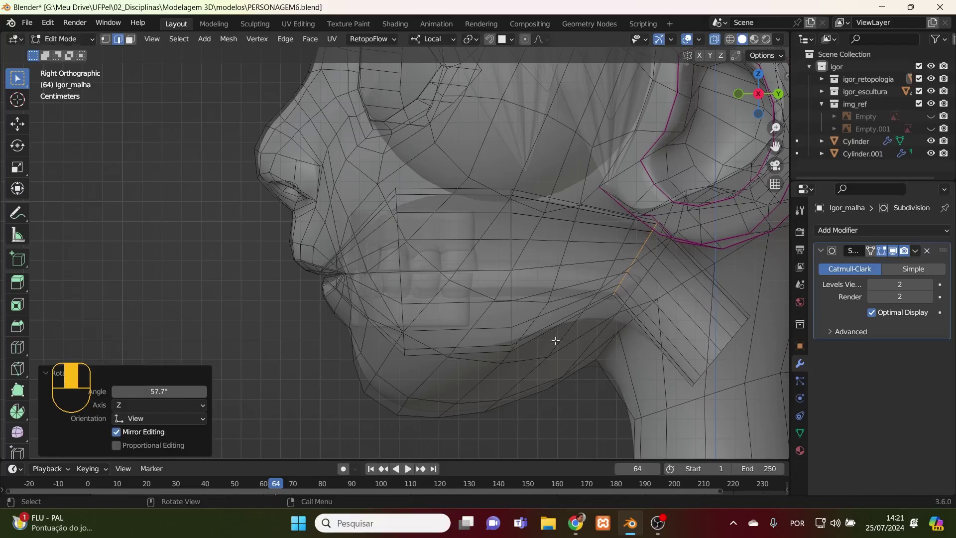
- Return to Object Mode and turn off X-ray to check the lips and teeth from the front
middle_drag(556, 340, 135, 122)
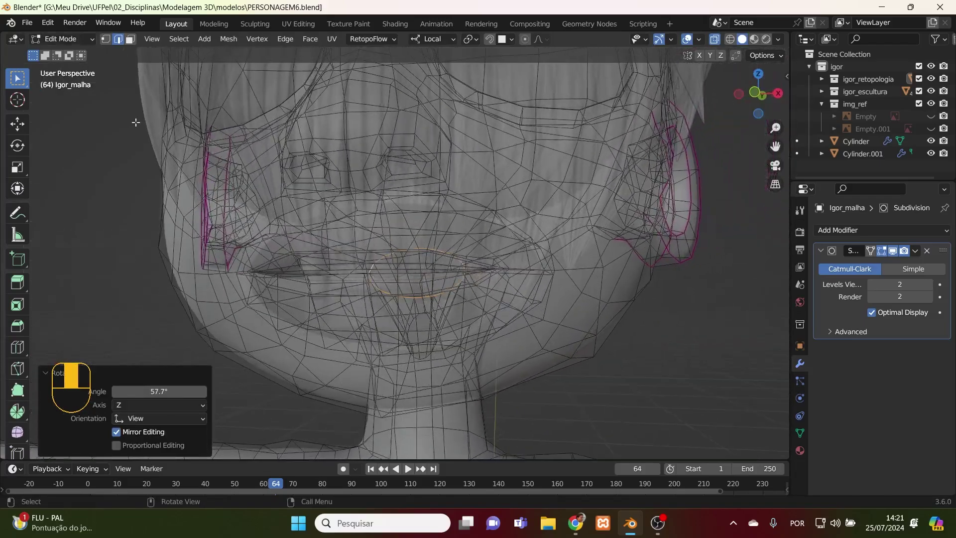
click(87, 38)
click(77, 52)
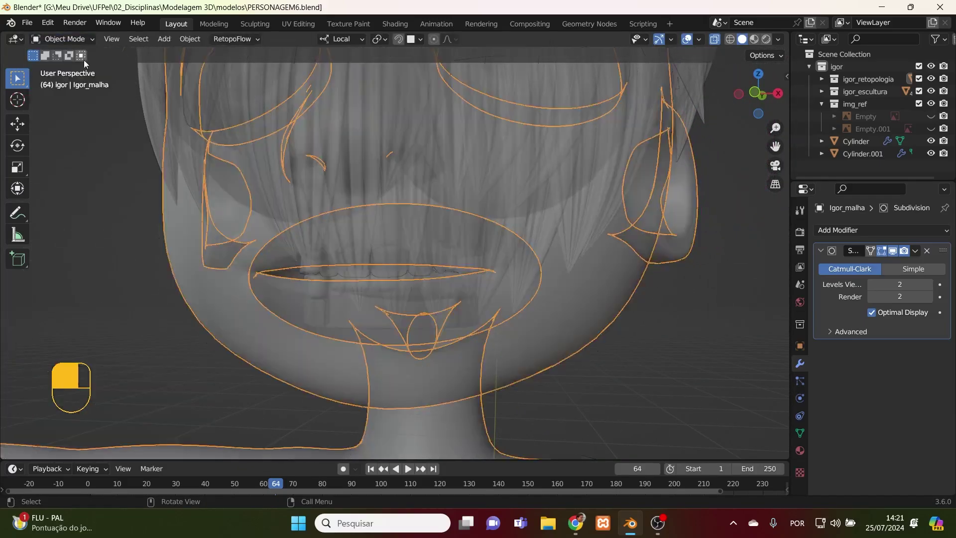
middle_drag(474, 281, 413, 301)
key(alt+z)
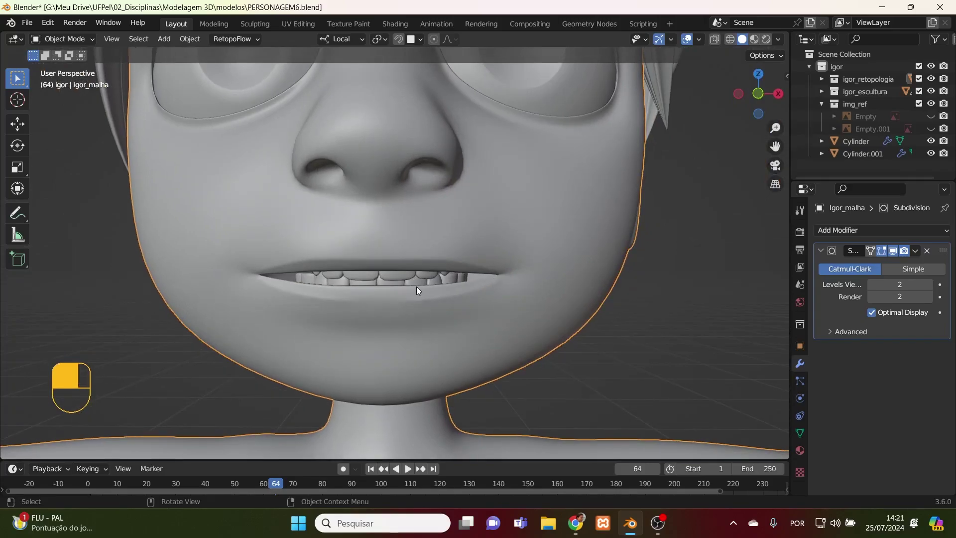
scroll(428, 263, up, 1)
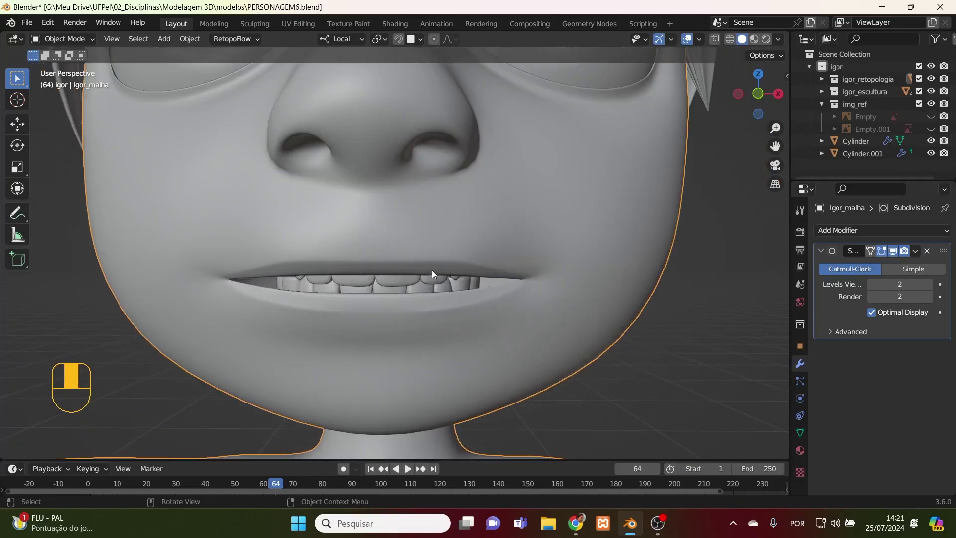
- Add a single centred loop cut around the inner edge of the head mesh's lips, in front of the teeth
key(Tab)
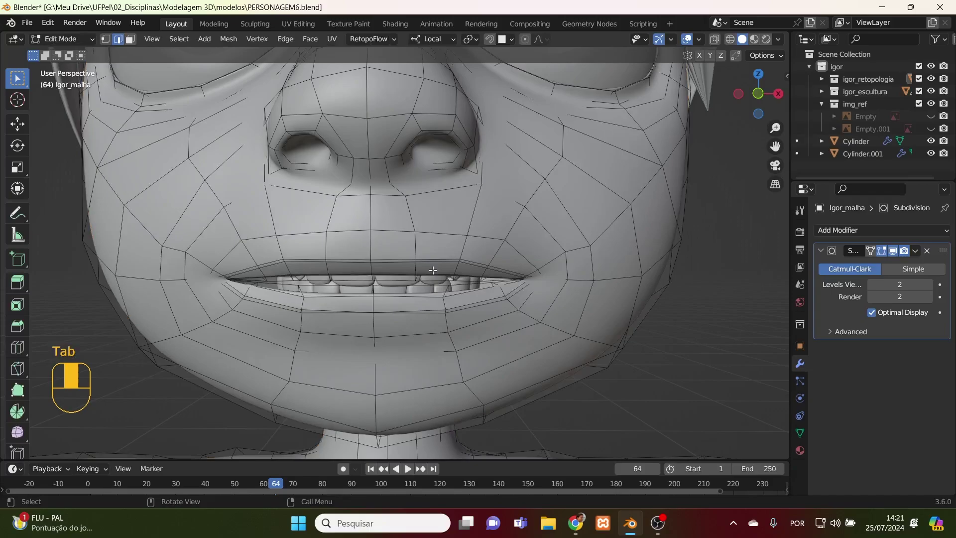
scroll(433, 270, up, 1)
middle_drag(434, 274, 427, 238)
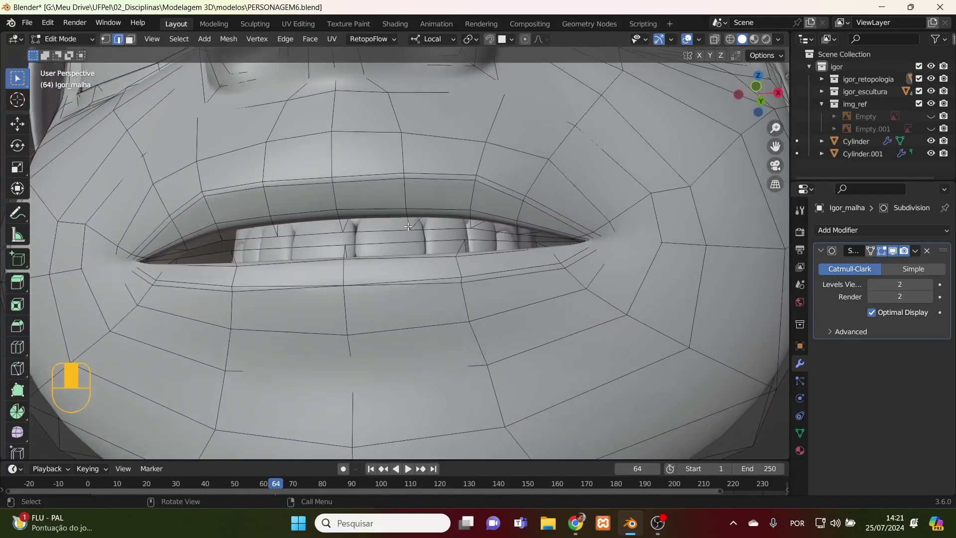
key(ctrl+r)
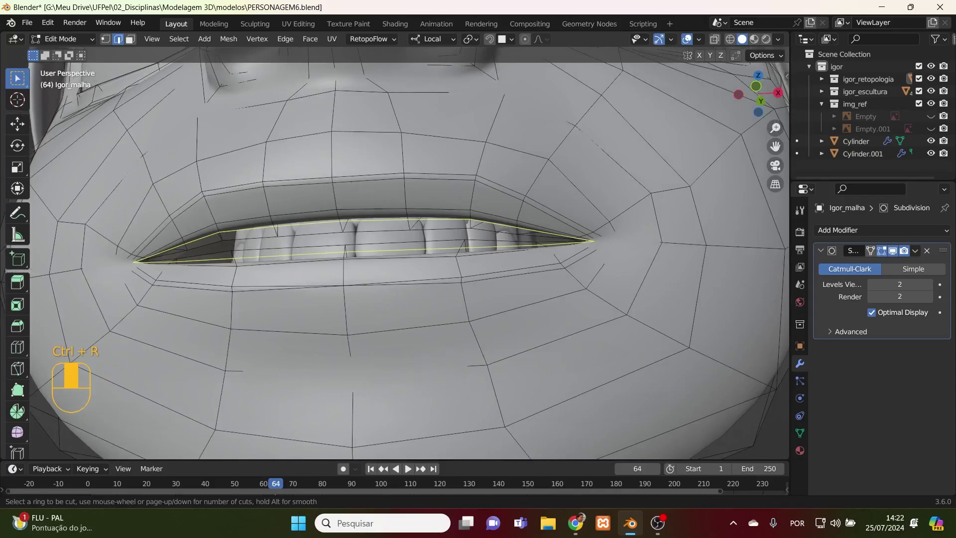
click(412, 224)
right_click(412, 225)
middle_drag(444, 258, 455, 284)
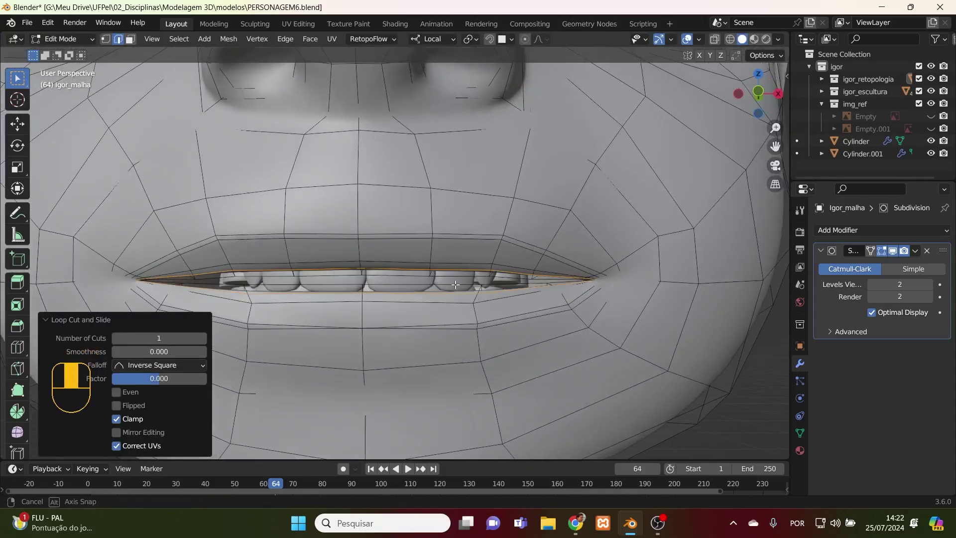
- Scale the new inner lip loop to about 0.16 along local Z to narrow the mouth opening
key(s)
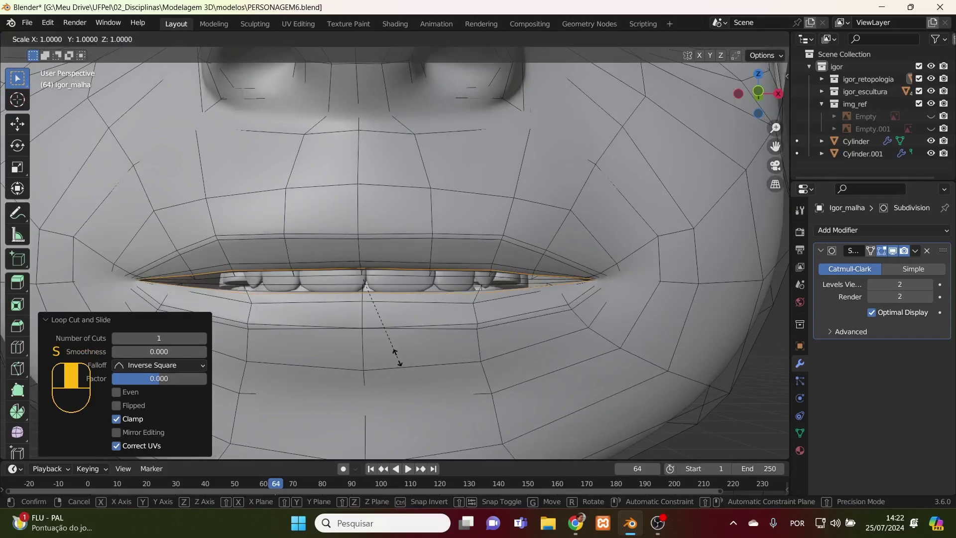
key(z)
key(z)
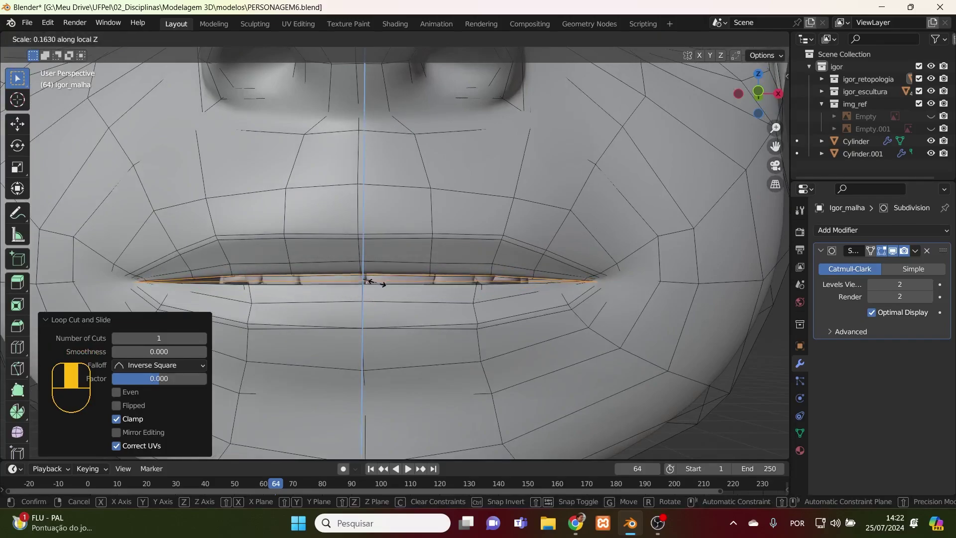
click(355, 290)
- Select the lip edge loop just outside the mouth opening and move it about 0.0007 m forward along Y
middle_drag(356, 290, 367, 324)
click(377, 305)
key(KP_3)
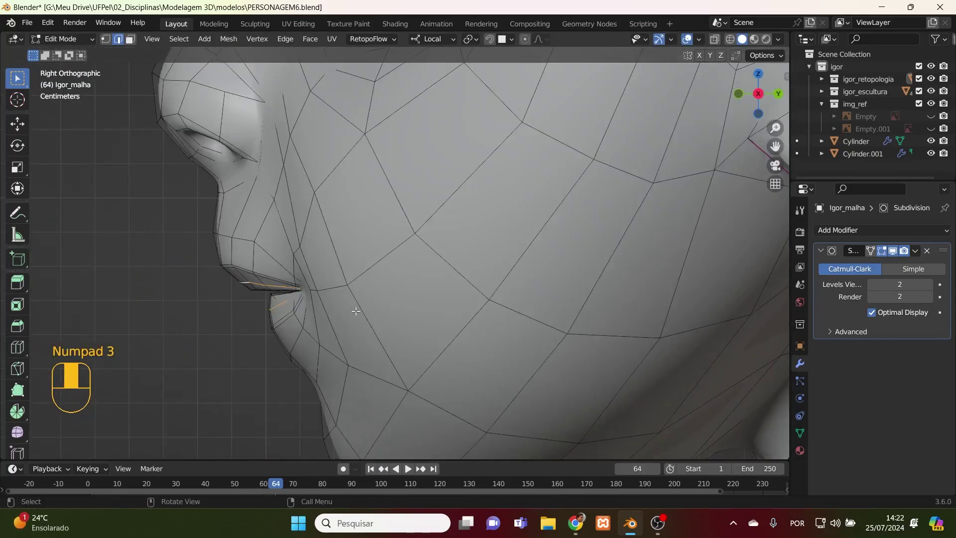
key(g)
click(332, 275)
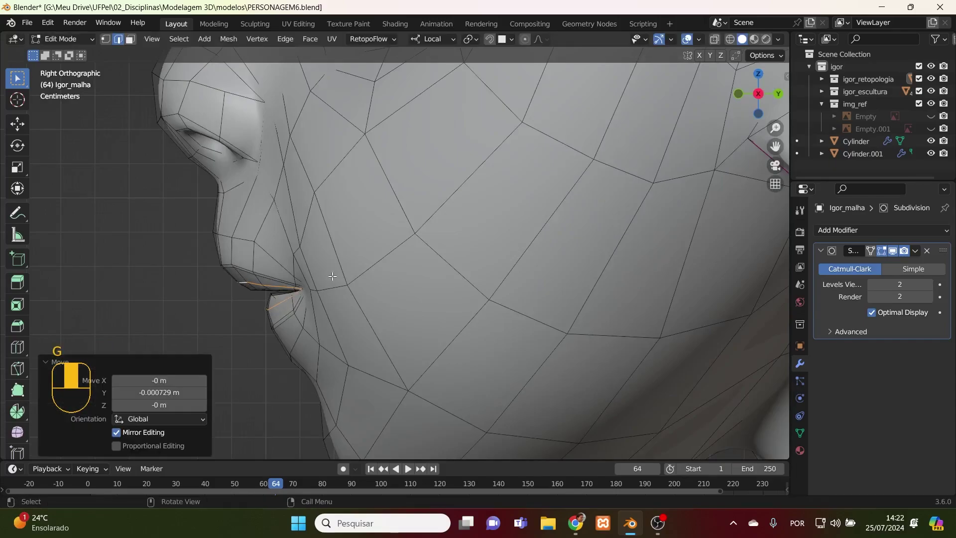
middle_drag(332, 276, 464, 287)
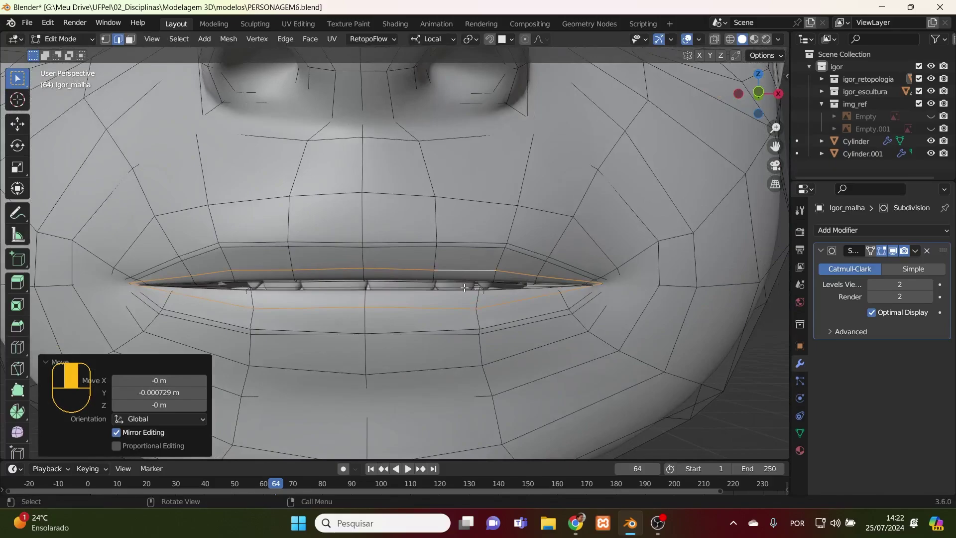
- Return to Object Mode, select the upper teeth, and try to add the lower teeth to the selection
key(alt+z)
key(alt+z)
key(Tab)
click(410, 285)
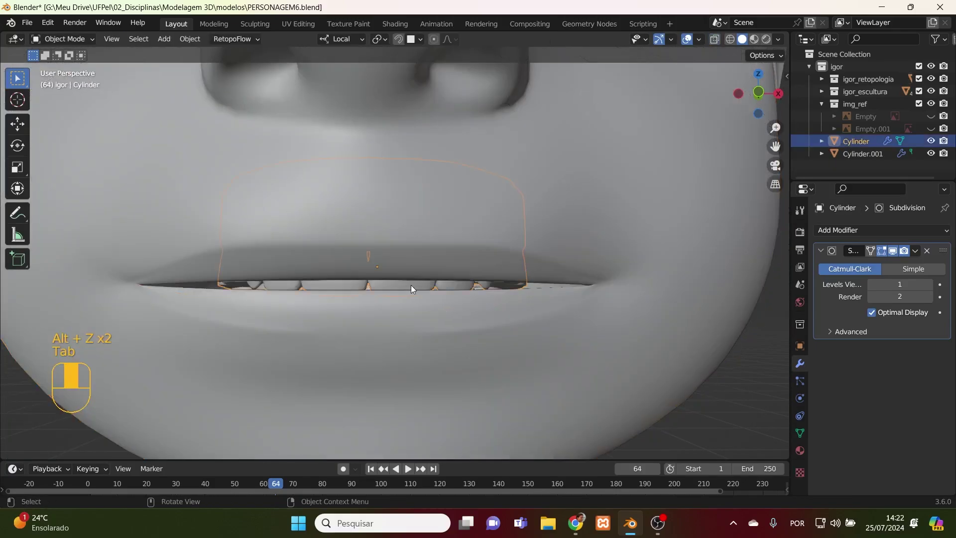
middle_drag(411, 285, 459, 307)
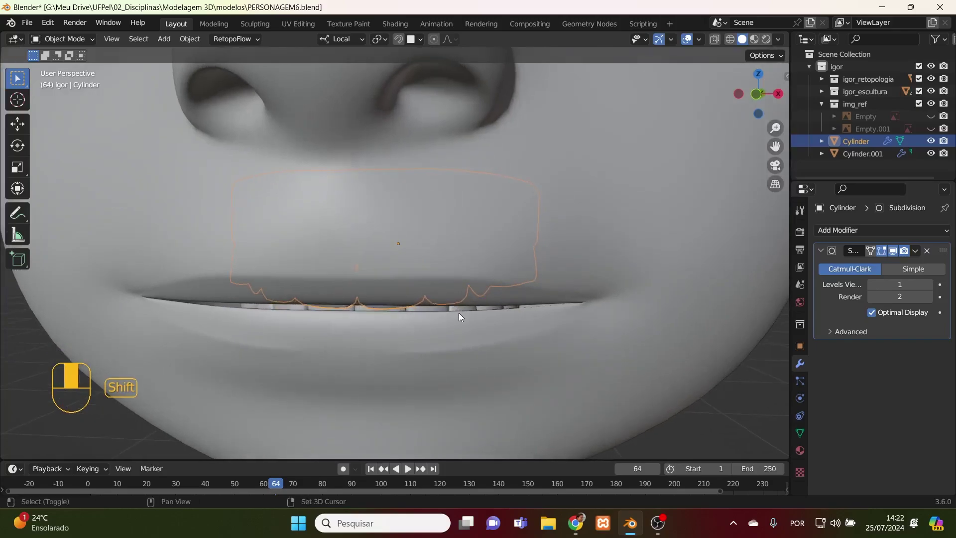
shift+click(456, 310)
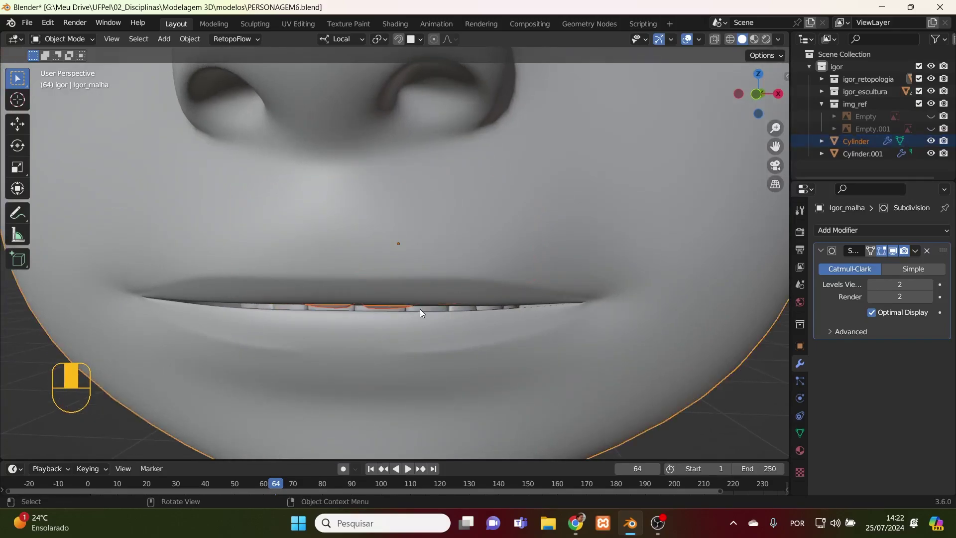
- Turn on X-ray and select the lower and upper teeth together through the head mesh
middle_drag(420, 309, 429, 295)
scroll(448, 309, up, 6)
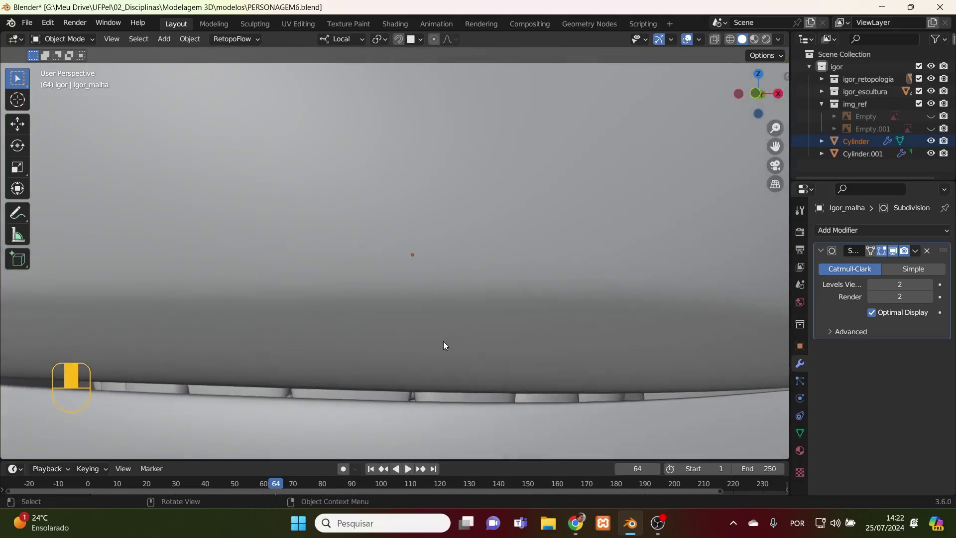
middle_drag(443, 342, 428, 328)
key(alt+z)
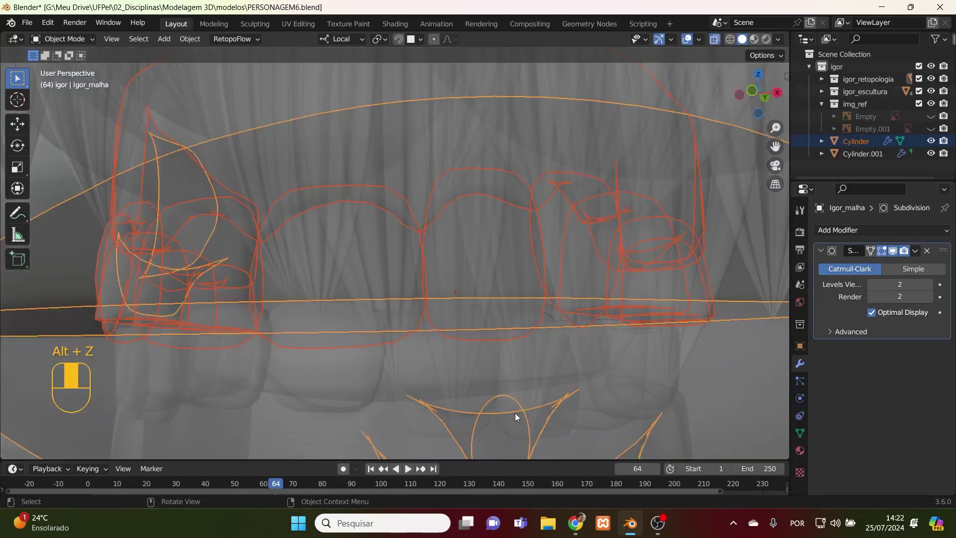
click(507, 330)
shift+click(502, 271)
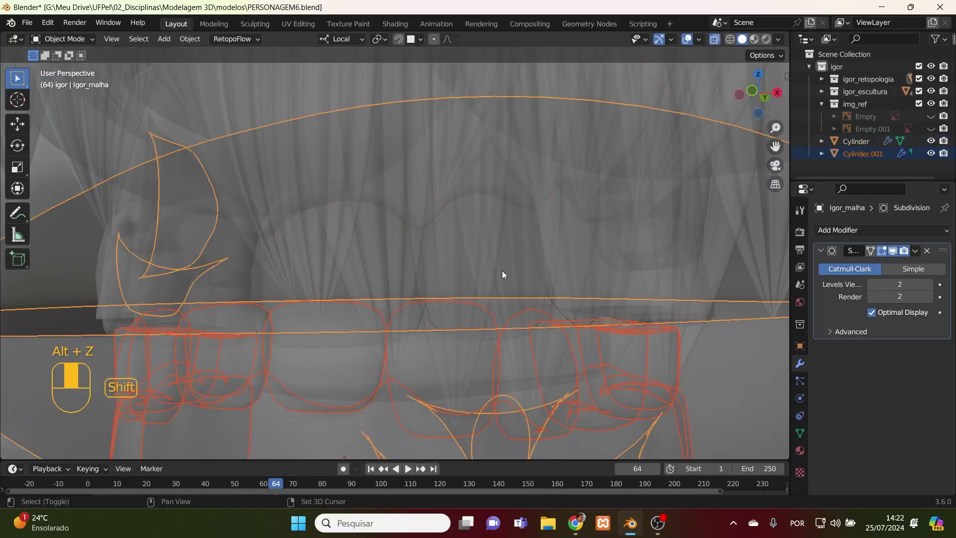
shift+scroll(502, 270, down, 3)
scroll(502, 270, down, 4)
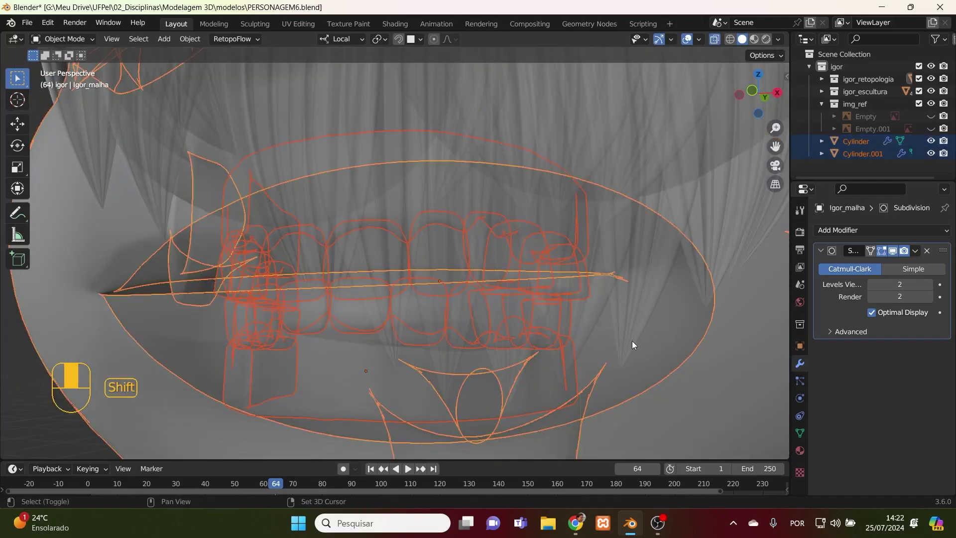
- Try to remove the head mesh from the teeth selection
shift+click(634, 341)
shift+click(671, 367)
shift+click(670, 367)
shift+click(630, 354)
shift+click(629, 350)
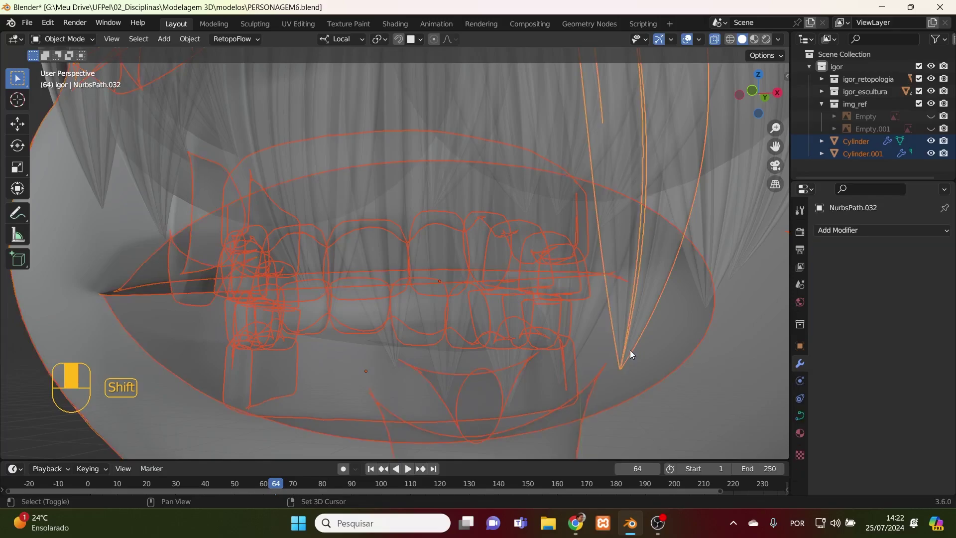
shift+click(634, 365)
- Reselect the lower and upper teeth together and exclude the head mesh from the selection
click(522, 340)
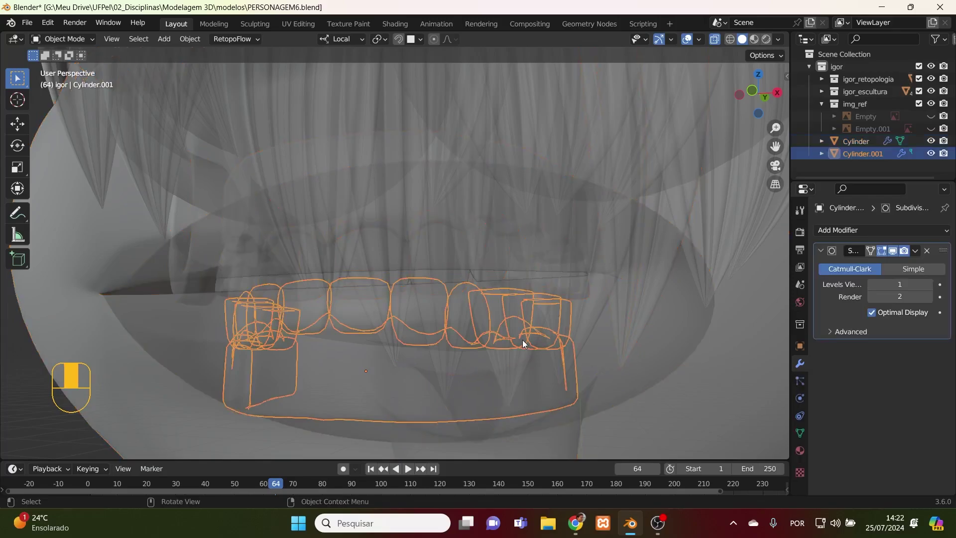
shift+click(543, 288)
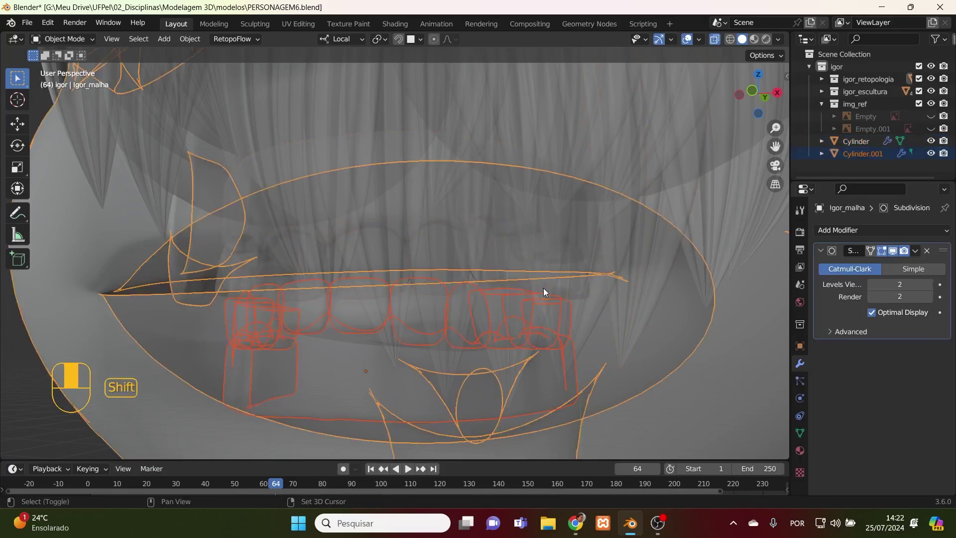
shift+click(543, 288)
middle_drag(543, 288, 563, 348)
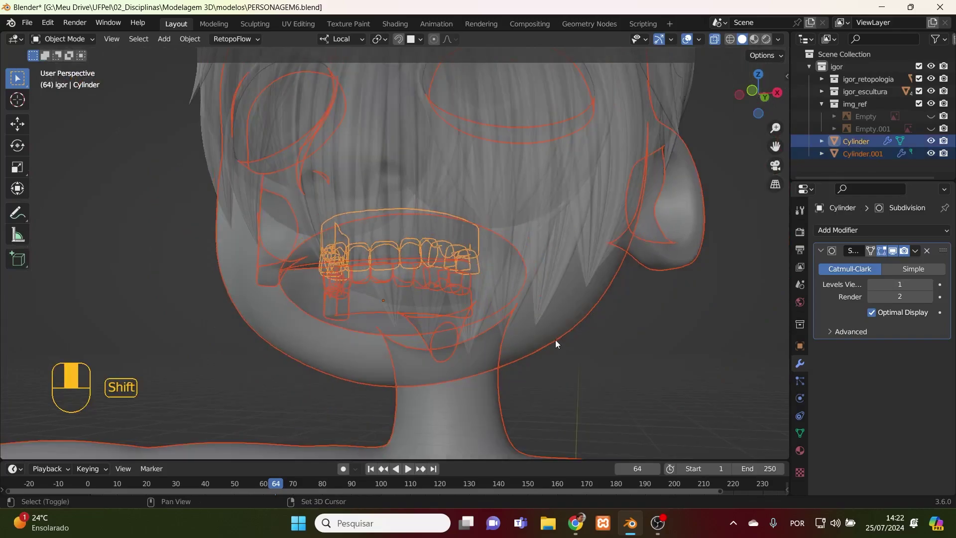
shift+click(555, 339)
- Scale both teeth objects to 1.087 along local X, apply all transforms, and clear the selection
key(KP_1)
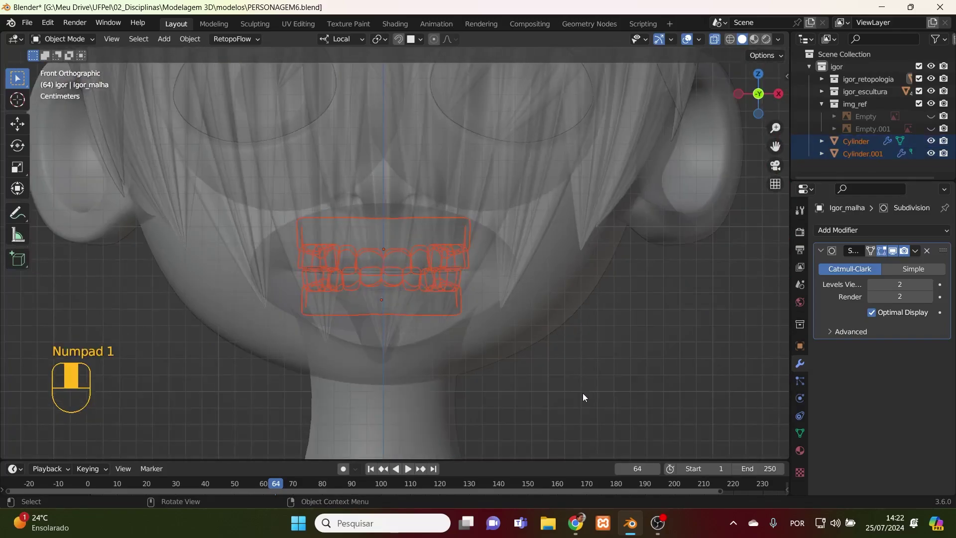
key(s)
key(x)
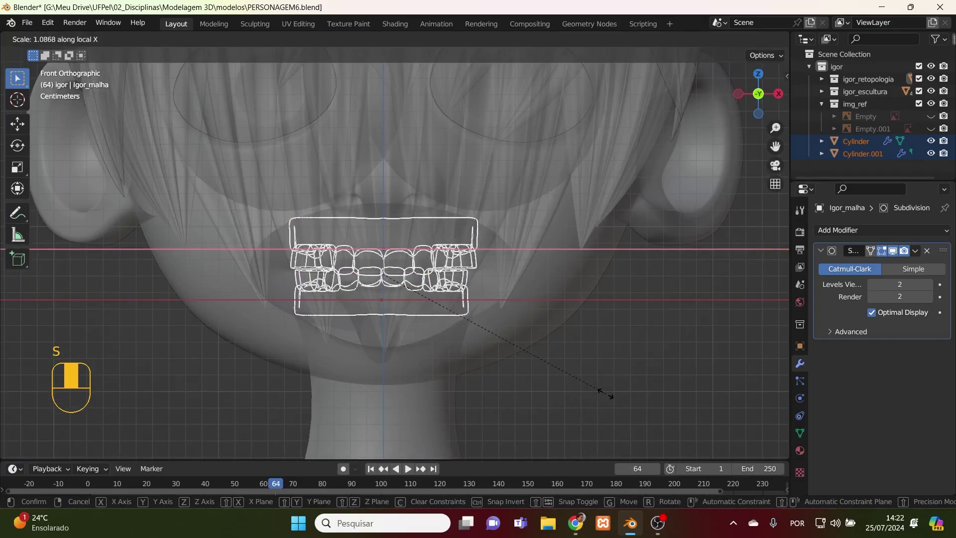
click(603, 393)
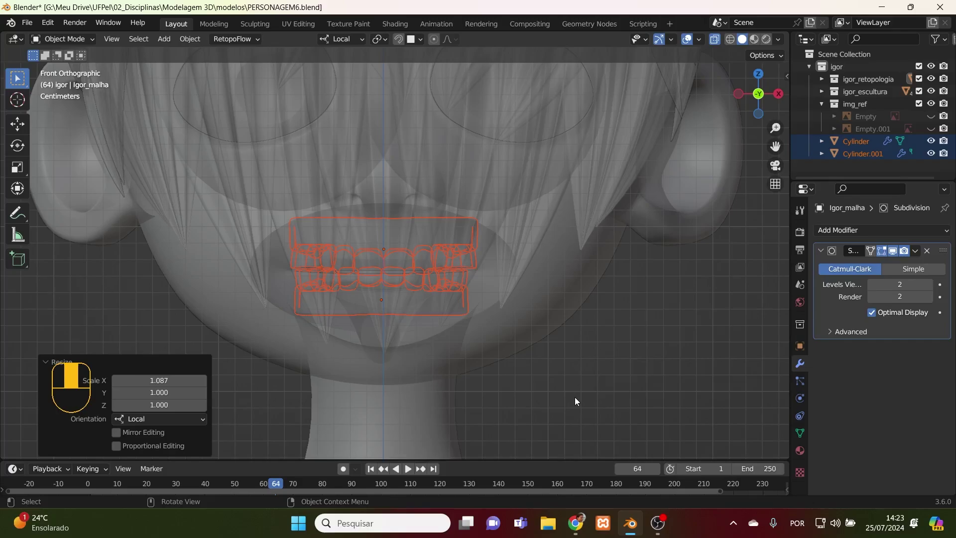
key(ctrl+a)
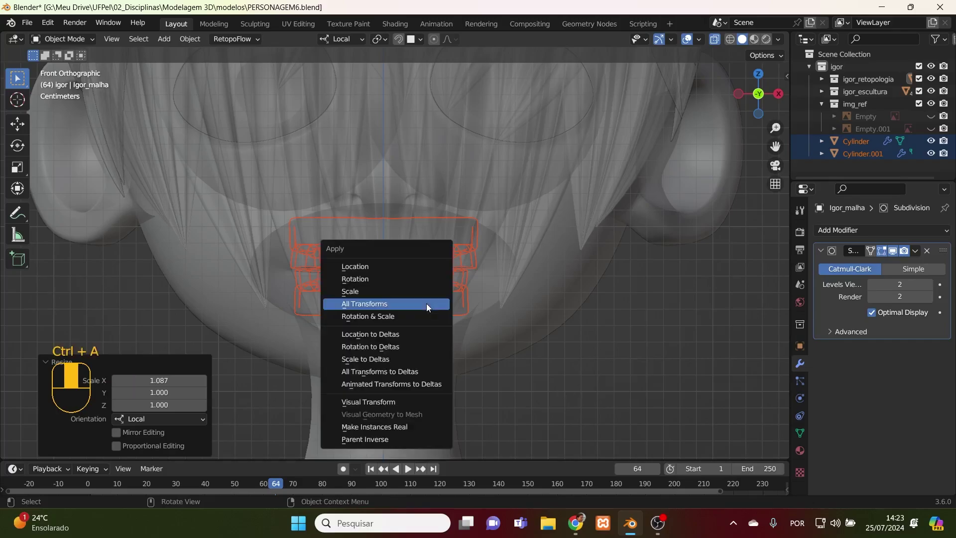
click(427, 303)
click(550, 351)
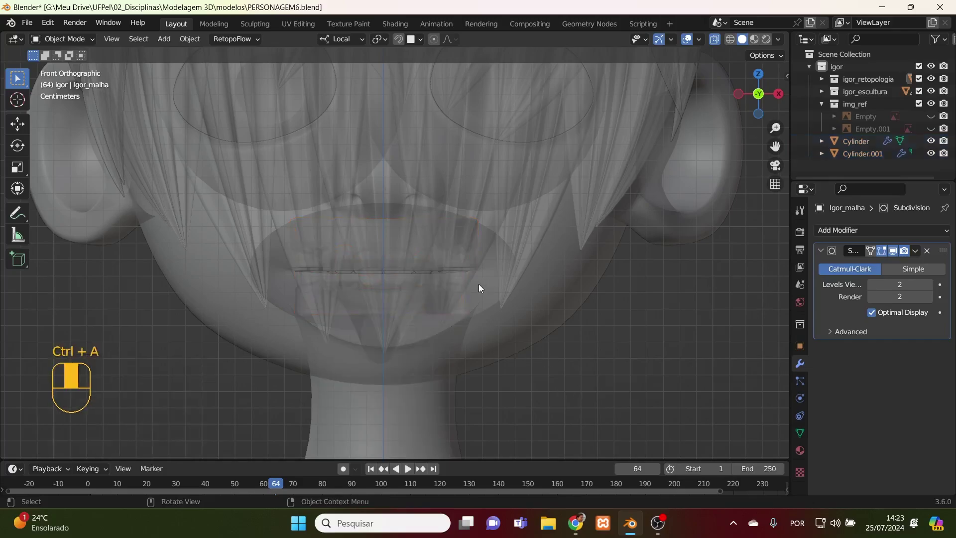
- Set the lower teeth object's origin to its geometry
click(450, 296)
click(449, 299)
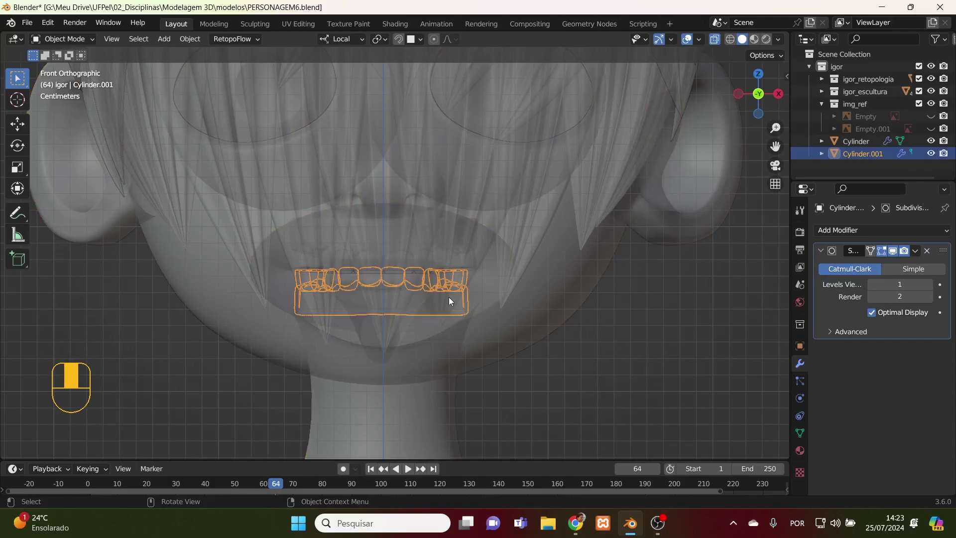
click(190, 39)
mouse_move(168, 39)
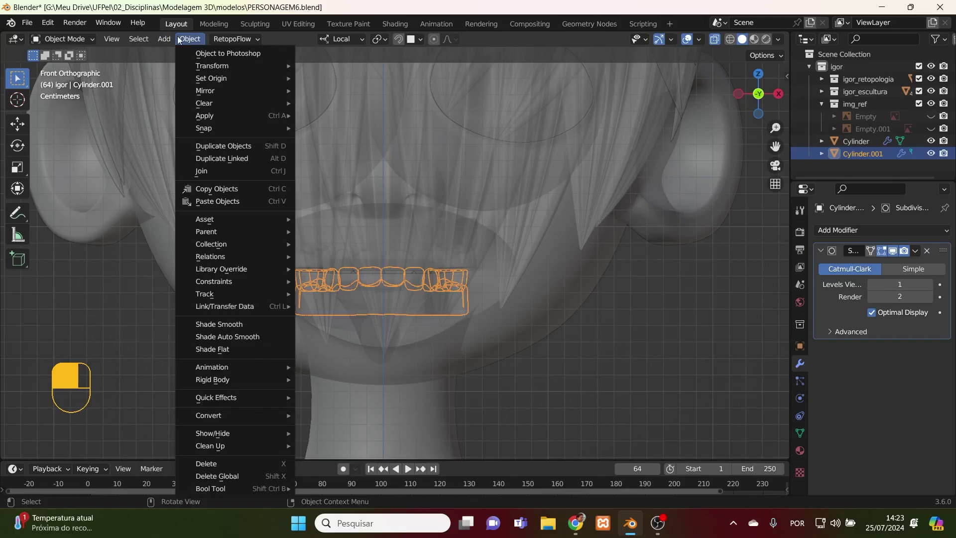
mouse_move(283, 78)
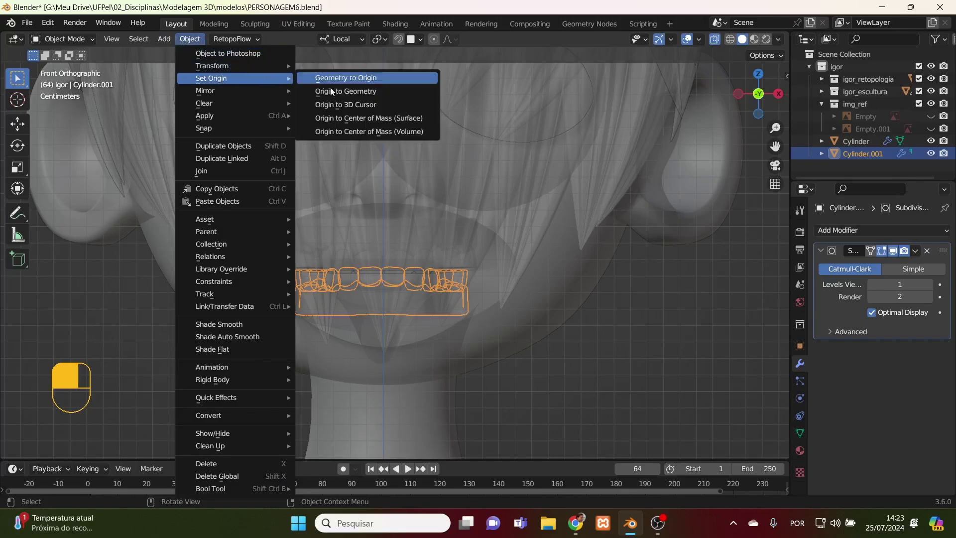
click(343, 91)
- Select the upper teeth object and set its origin to its geometry
scroll(395, 257, up, 5)
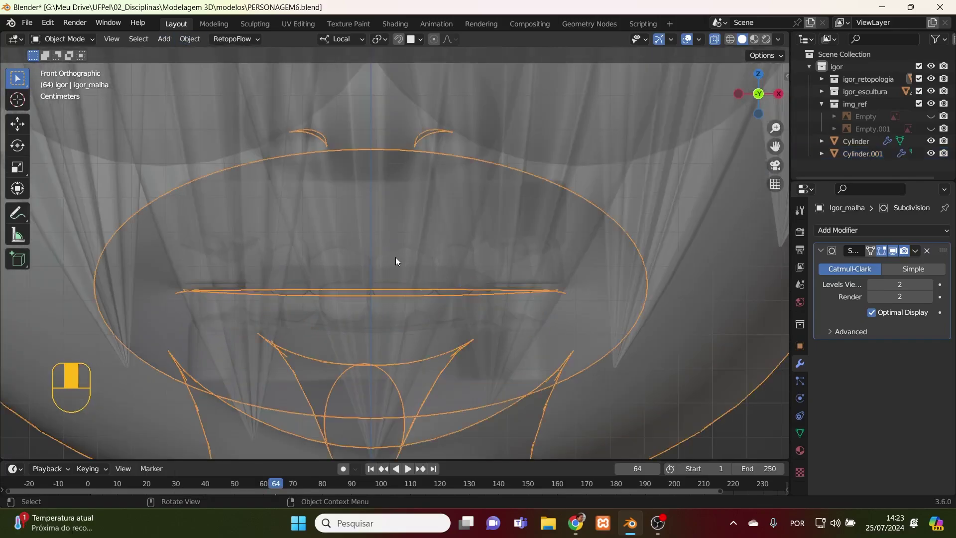
click(396, 257)
scroll(396, 257, down, 2)
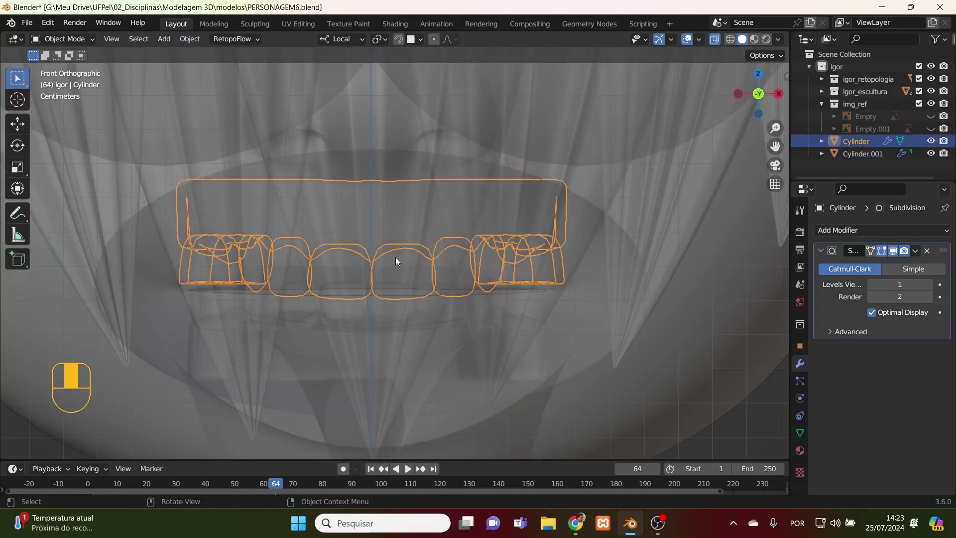
click(194, 43)
mouse_move(210, 66)
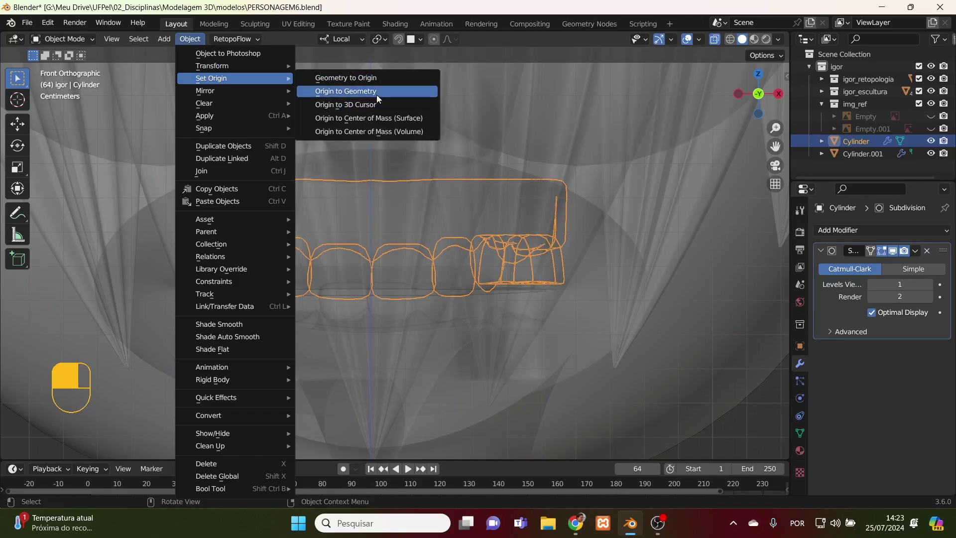
click(377, 92)
- Turn off X-ray display and hide the head mesh to expose the teeth and tongue
scroll(556, 269, down, 3)
key(KP_3)
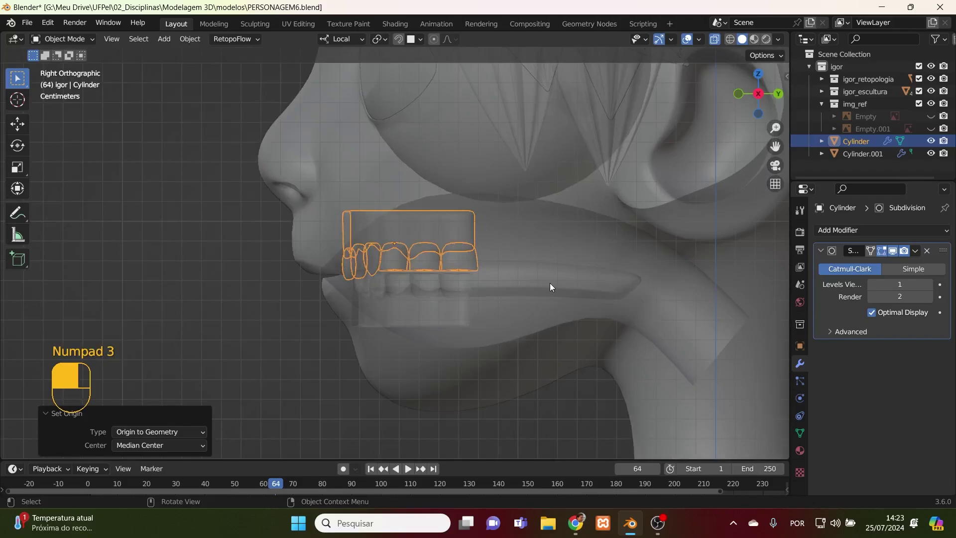
middle_drag(533, 324, 445, 305)
key(alt+z)
scroll(447, 314, up, 3)
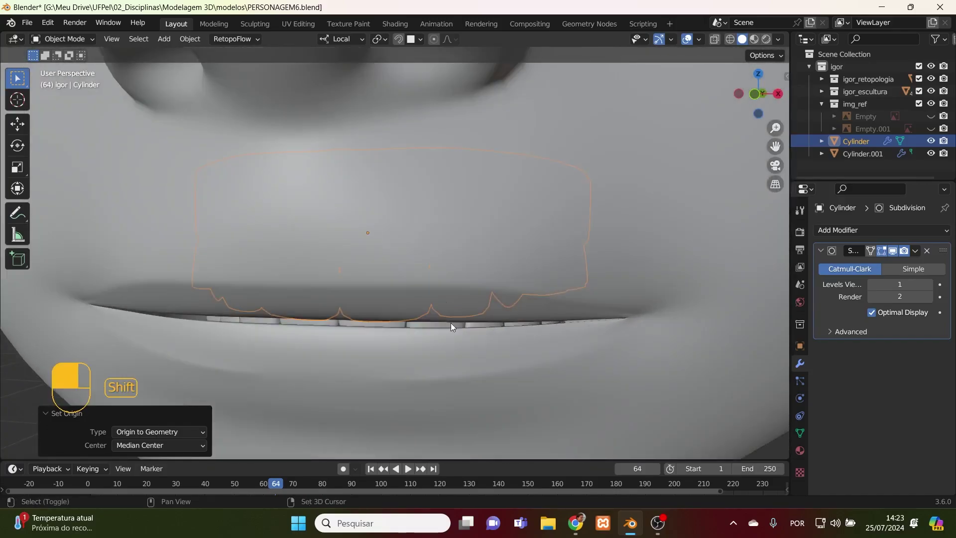
shift+click(449, 324)
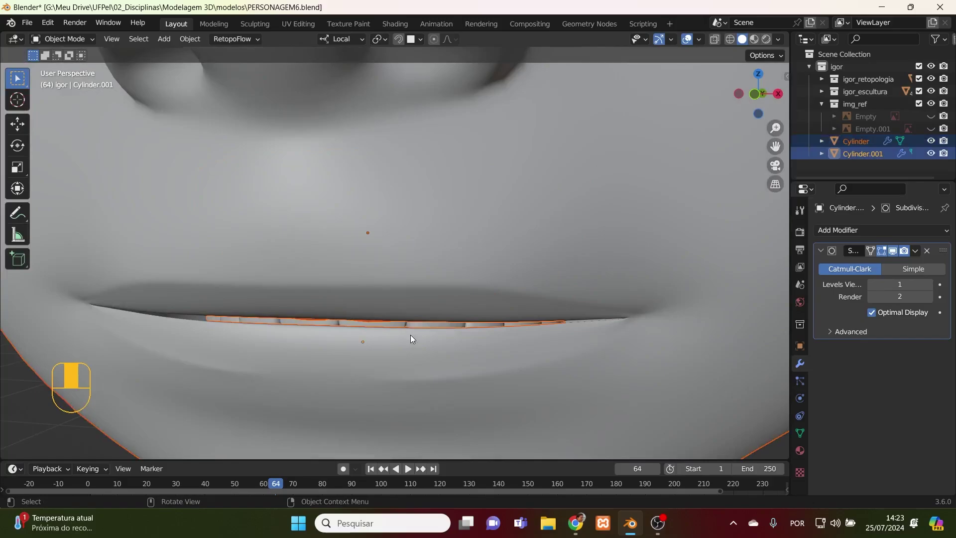
middle_drag(410, 335, 423, 309)
shift+click(418, 268)
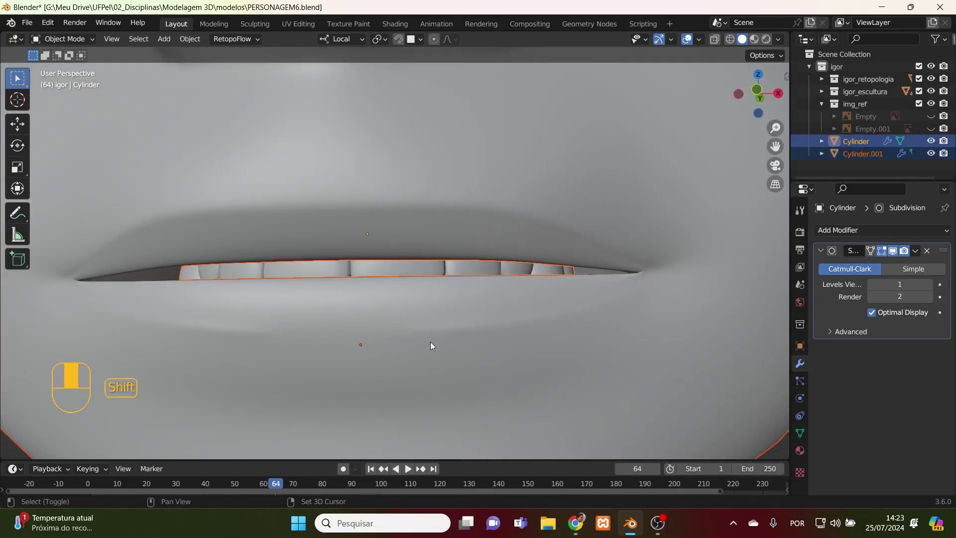
click(442, 386)
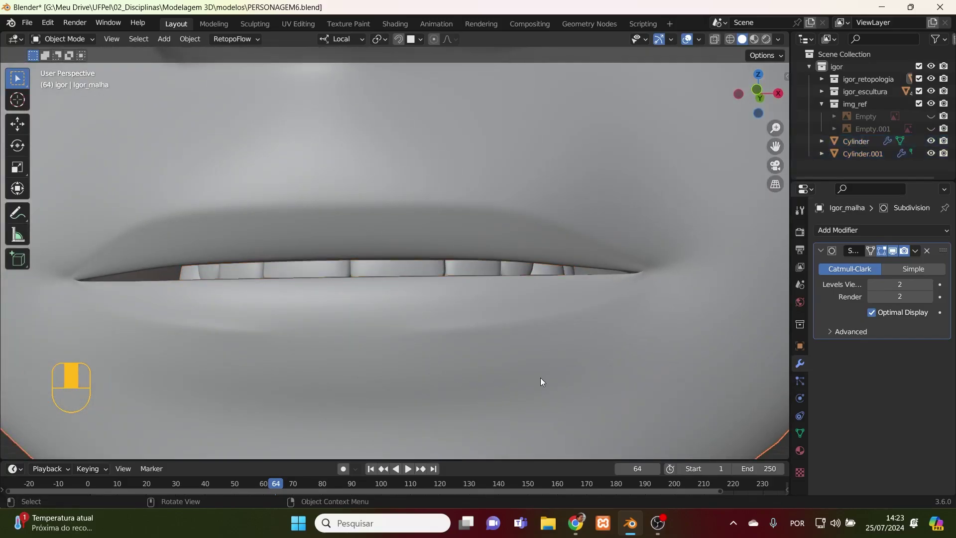
key(h)
- Select the tongue with the upper and lower teeth and isolate them in local view
middle_drag(512, 367, 523, 252)
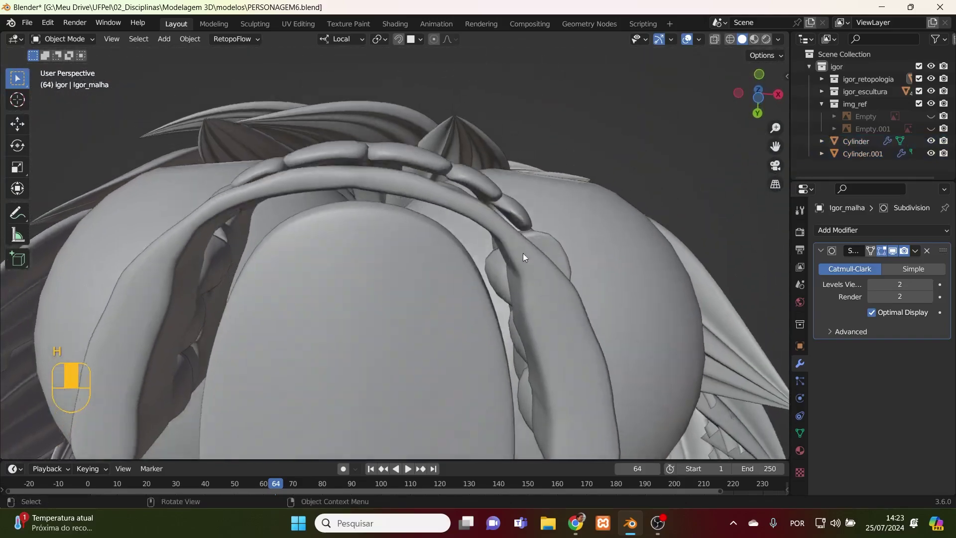
click(452, 331)
middle_drag(452, 331, 515, 395)
shift+click(513, 279)
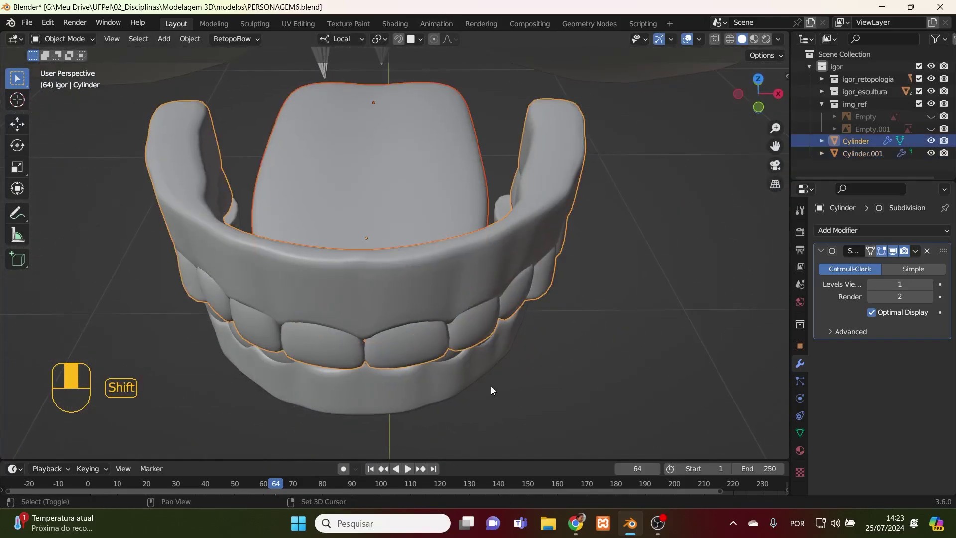
shift+click(476, 377)
key(KP_Divide)
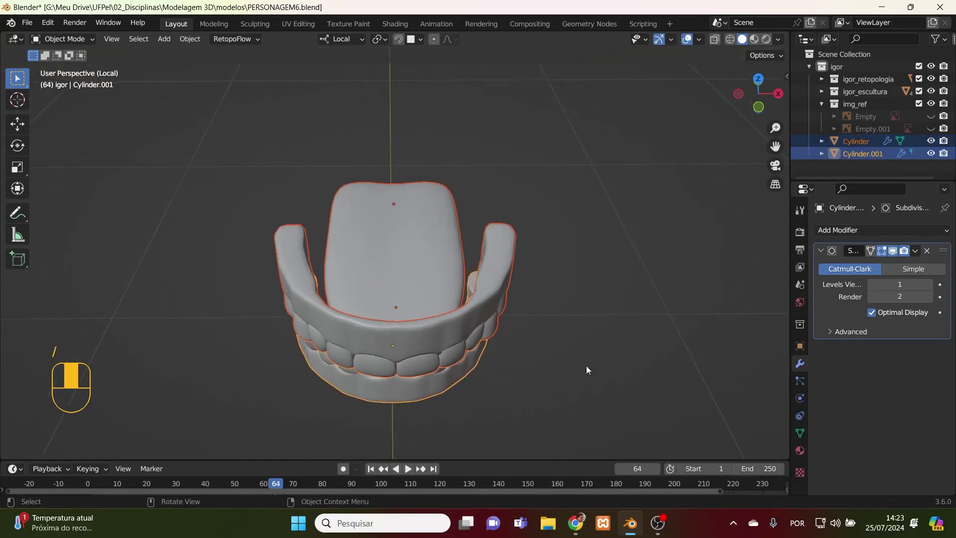
- From the top view, scale the whole tongue mesh in Edit Mode to 1.1 along local X
key(KP_7)
click(387, 266)
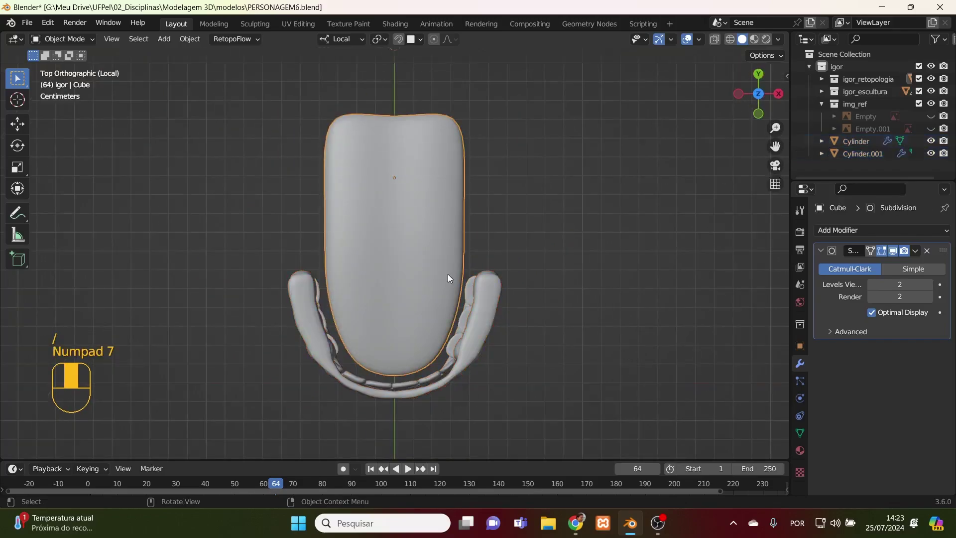
key(Tab)
key(a)
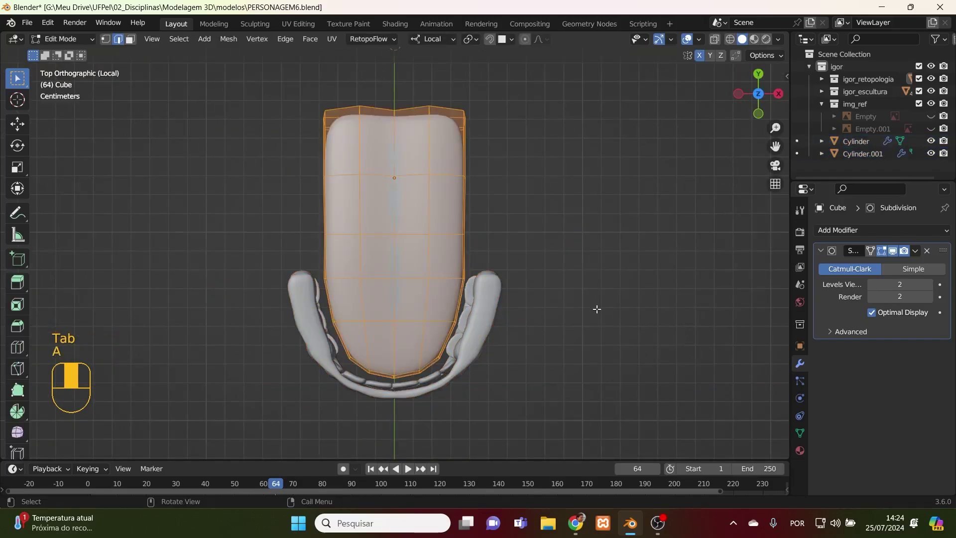
key(s)
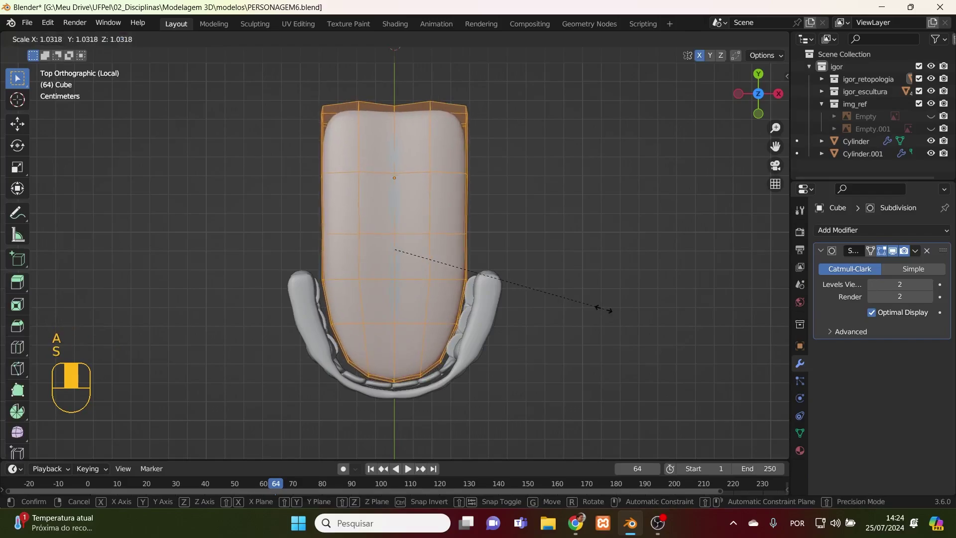
right_click(604, 310)
text(sx1.1)
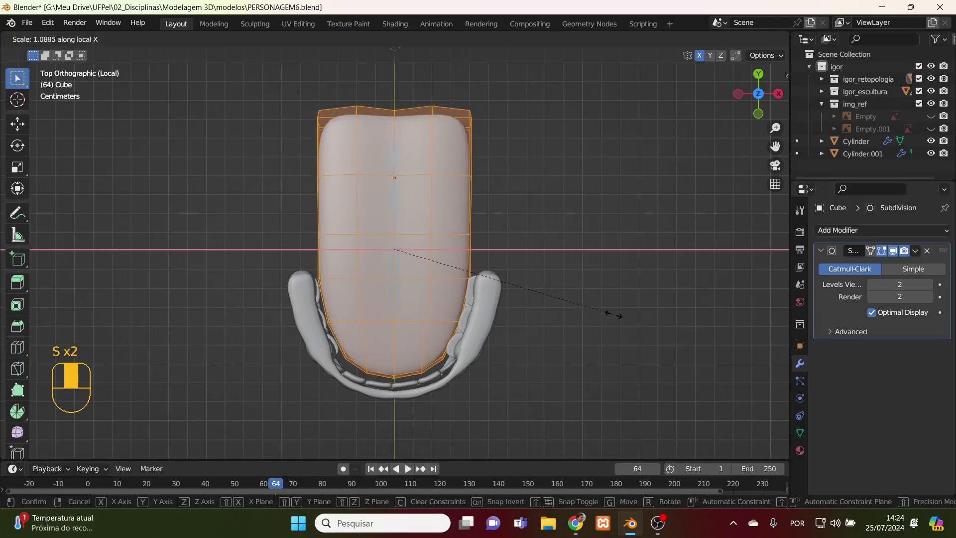
key(Return)
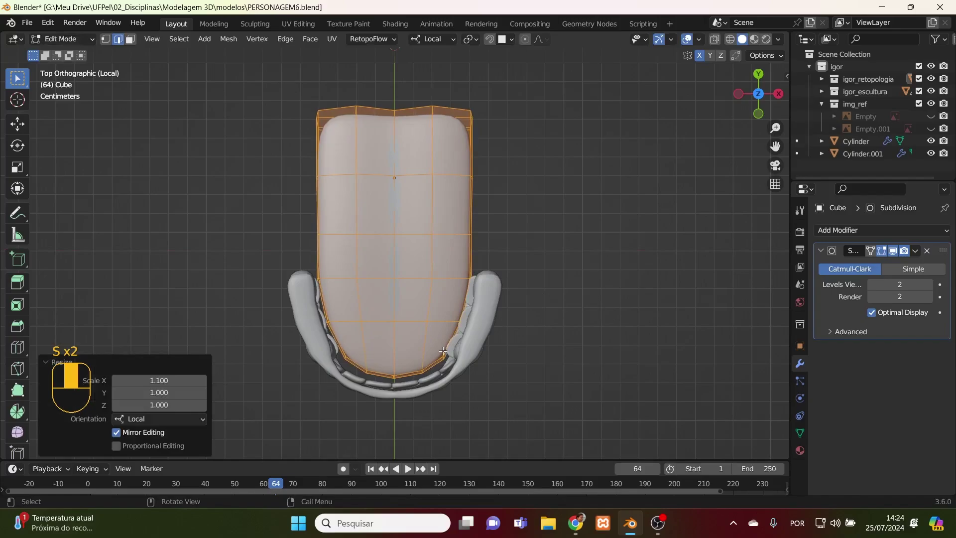
- Scale the tongue mesh to 1.043 along local Y, return to Object Mode and save the file
key(s)
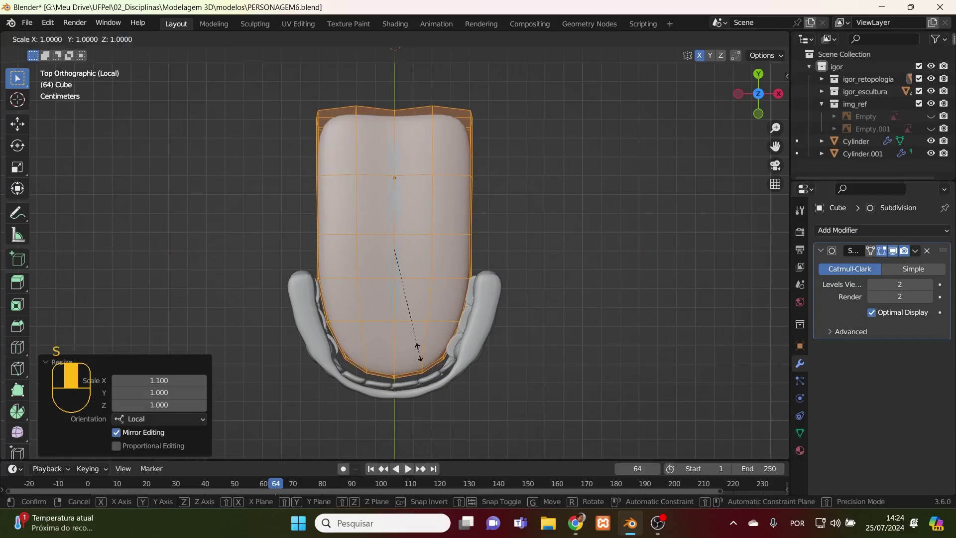
key(y)
click(425, 355)
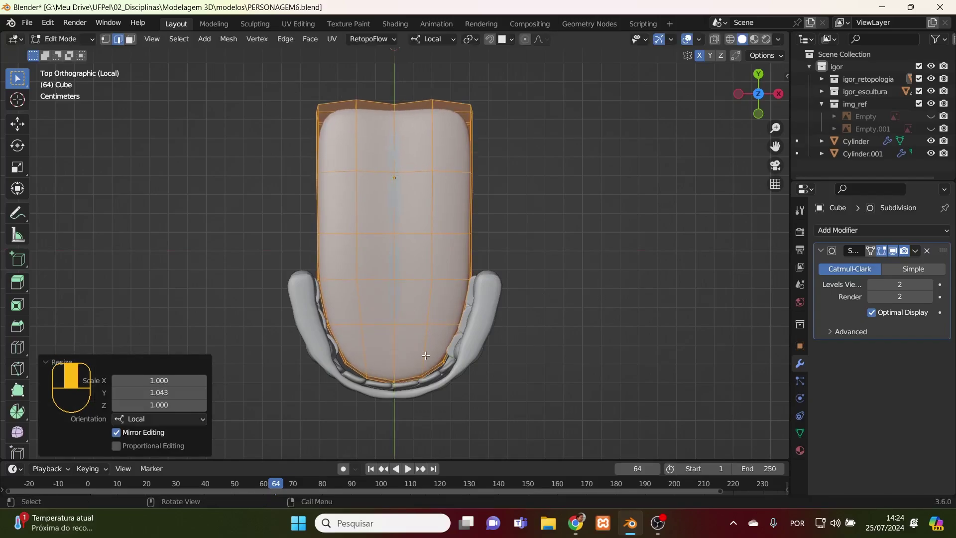
middle_drag(611, 322, 635, 135)
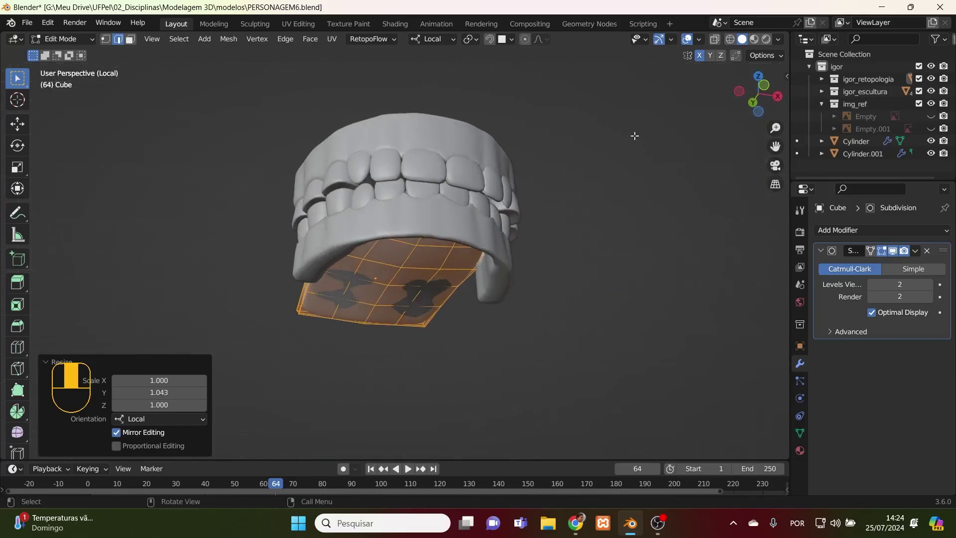
key(Tab)
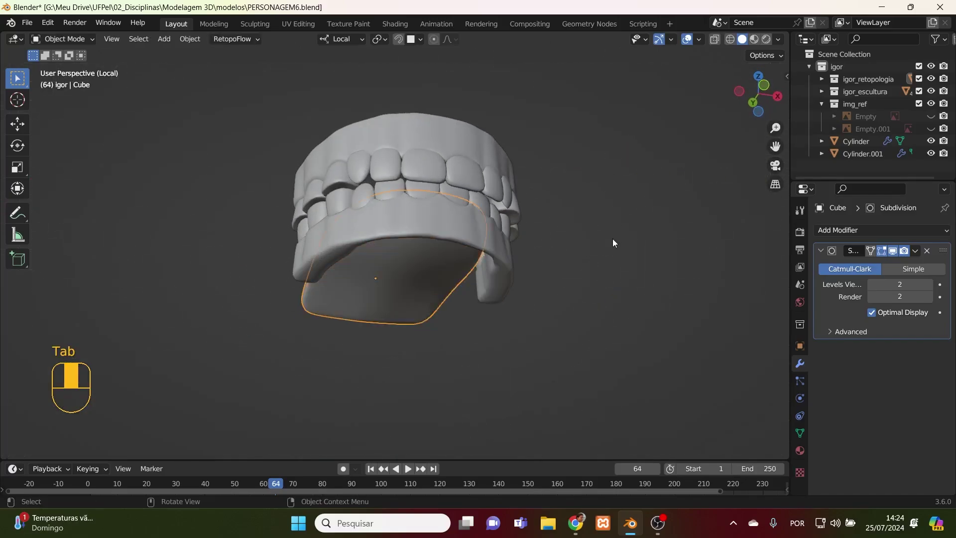
middle_drag(612, 238, 559, 332)
key(ctrl+s)
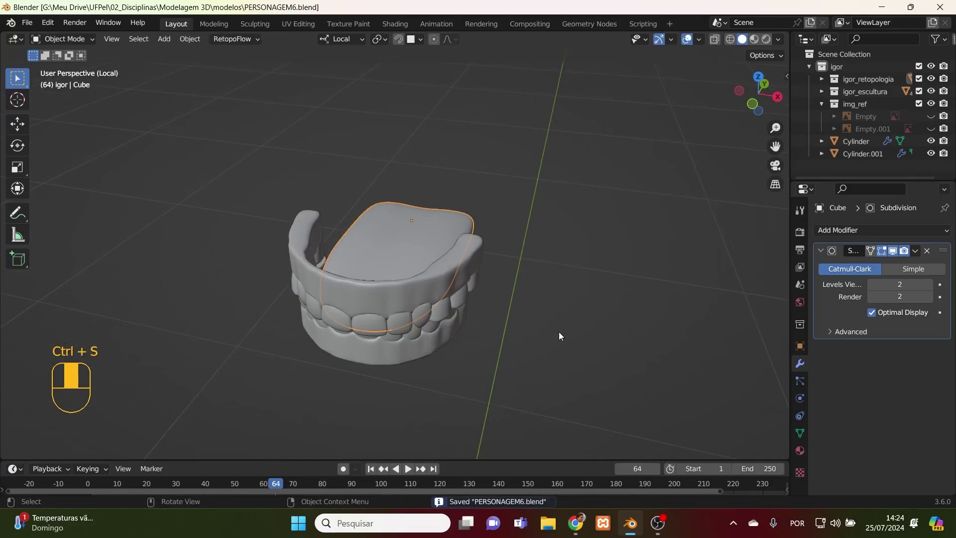
- Leave local view and reveal all hidden objects in the scene
key(KP_Divide)
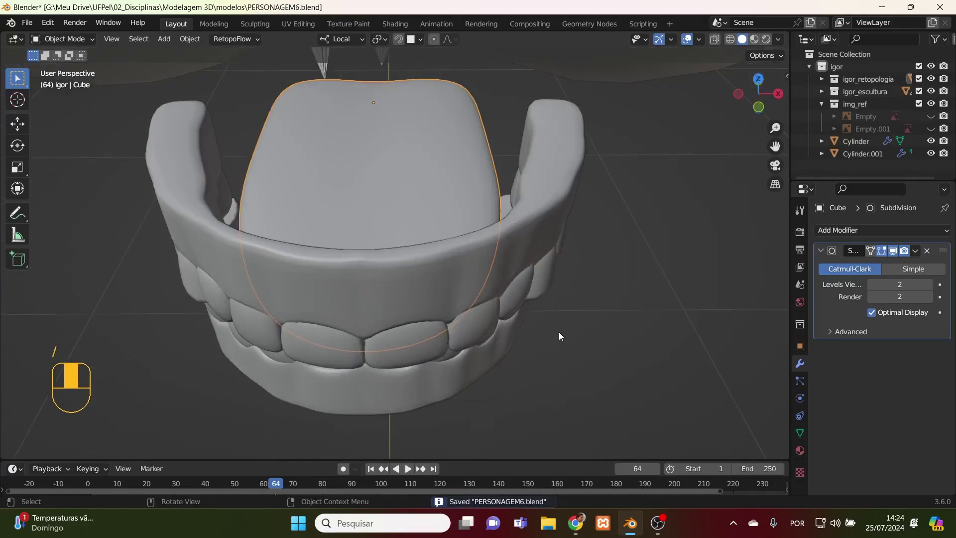
middle_drag(558, 331, 563, 273)
scroll(563, 273, down, 6)
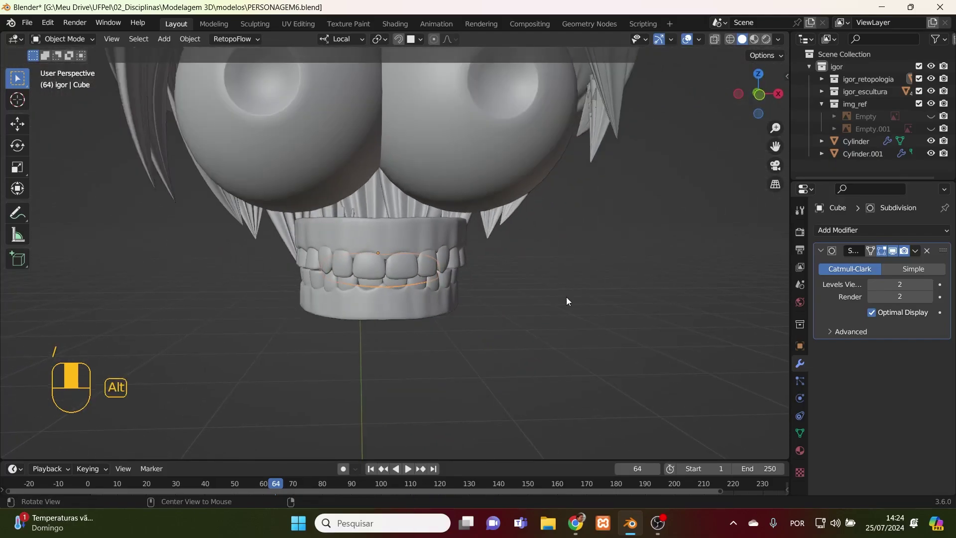
key(alt+h)
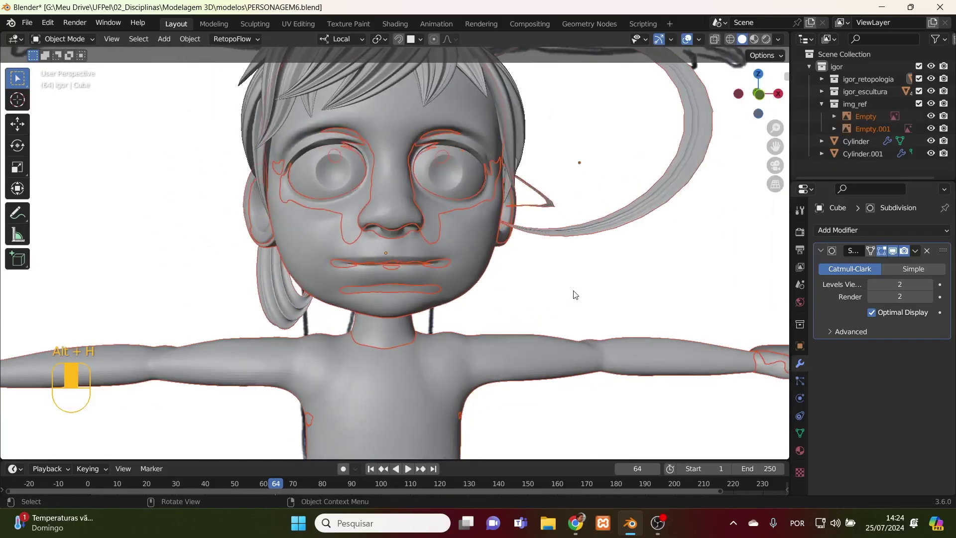
middle_drag(578, 294, 727, 319)
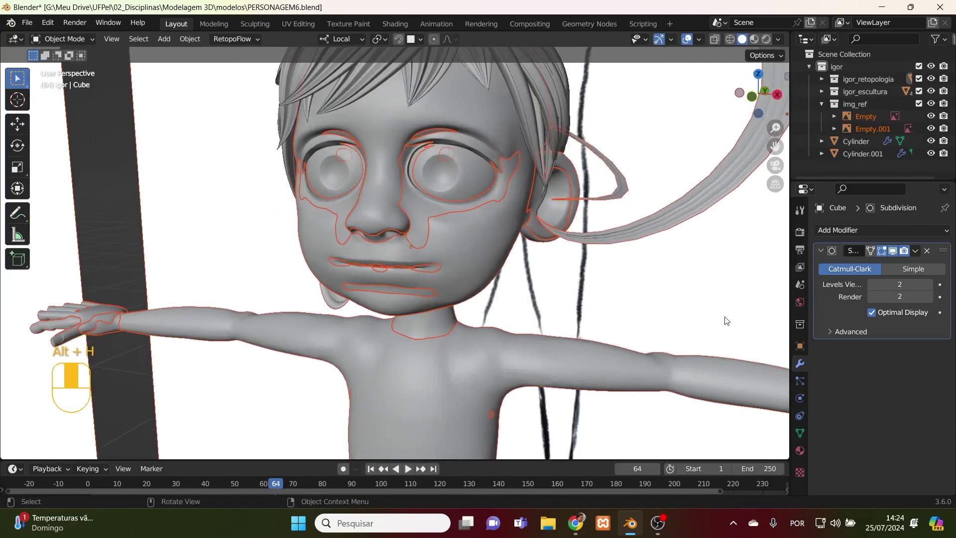
- Hide the igor_escultura and img_ref collections and collapse img_ref
click(933, 92)
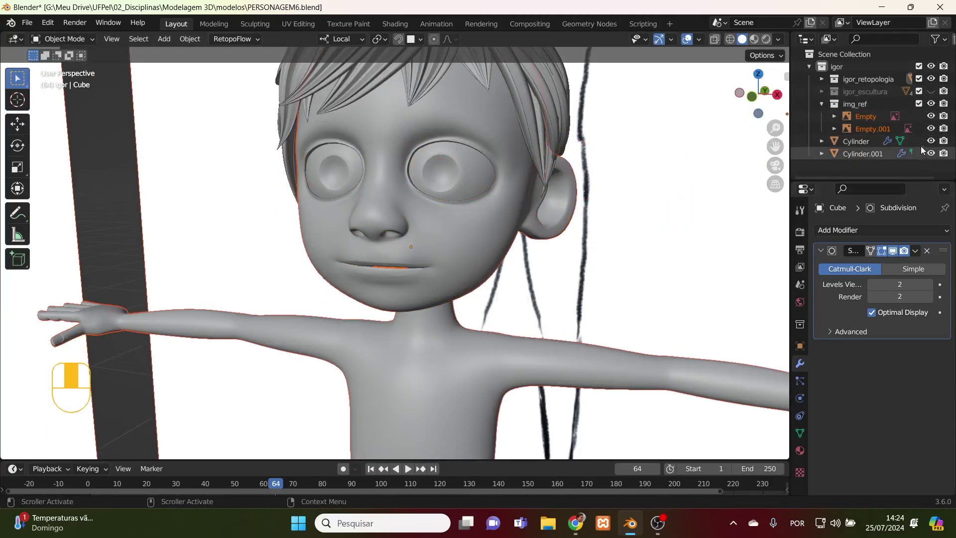
click(931, 103)
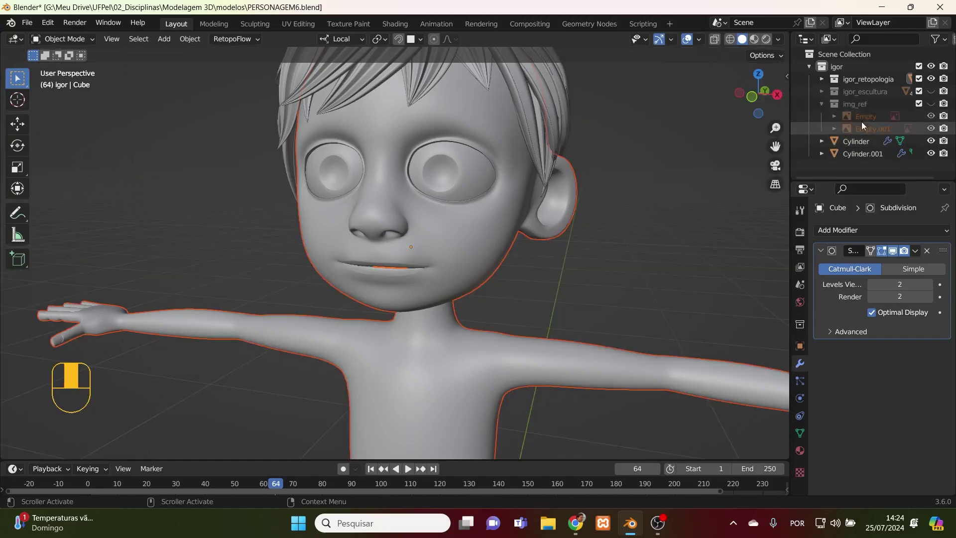
click(822, 105)
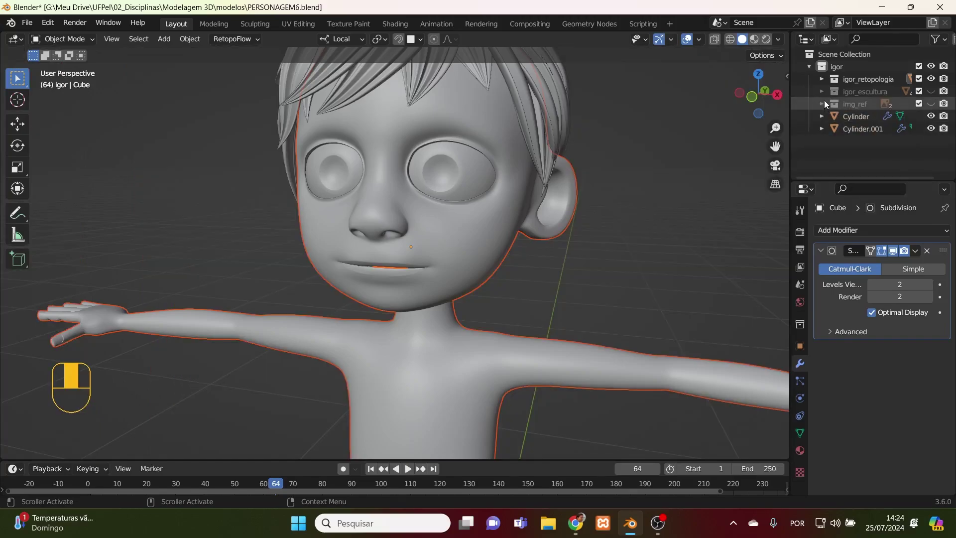
- Show the character from the front and save the file
key(KP_1)
scroll(512, 270, down, 5)
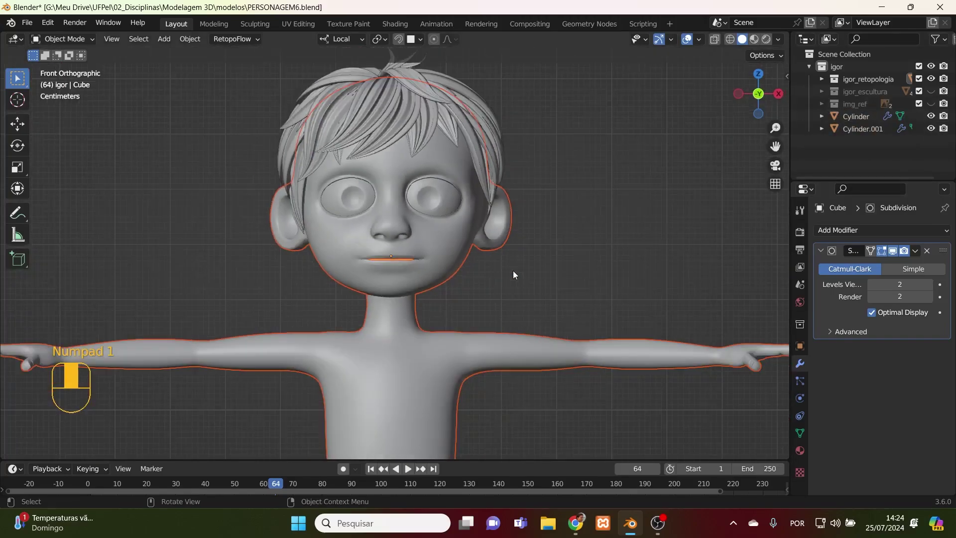
key(ctrl+s)
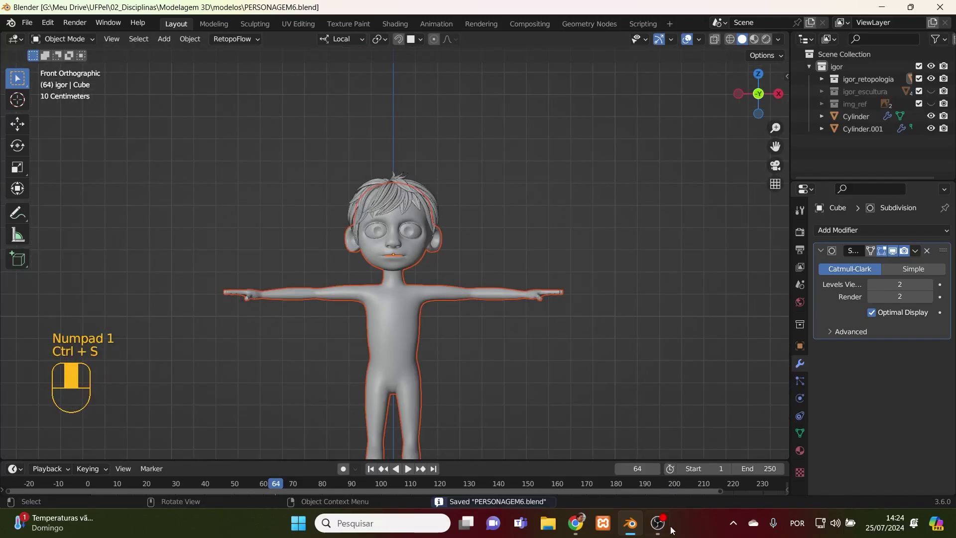
scroll(334, 258, up, 5)
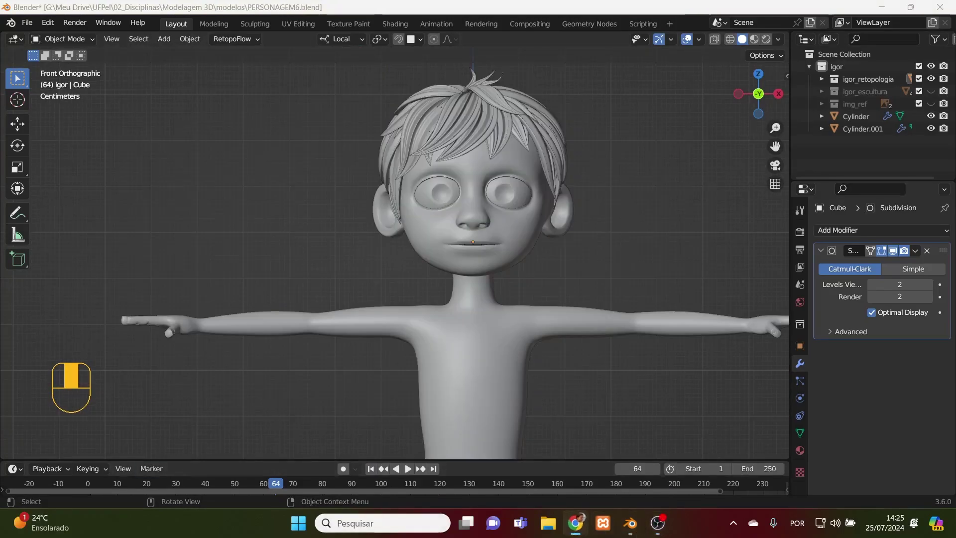
scroll(548, 193, up, 3)
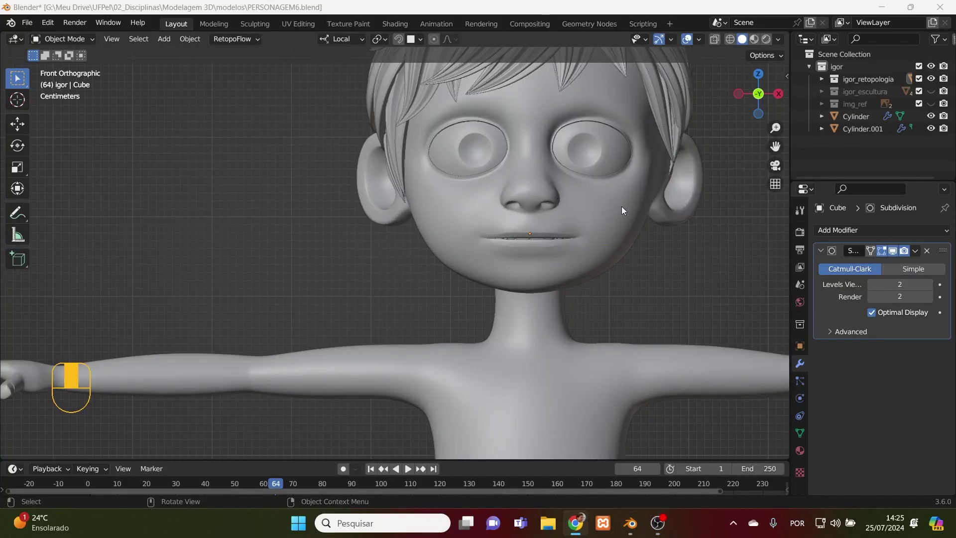
- Add a 2 m cube mesh at the world origin for the character's eyebrow
middle_drag(621, 206, 585, 249)
scroll(611, 244, down, 6)
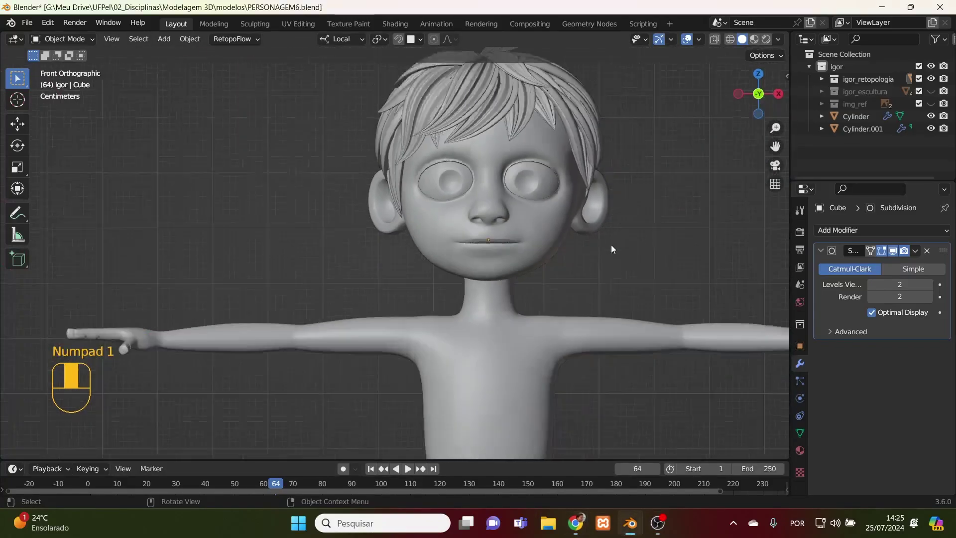
shift+middle_drag(611, 244, 561, 207)
scroll(561, 207, down, 3)
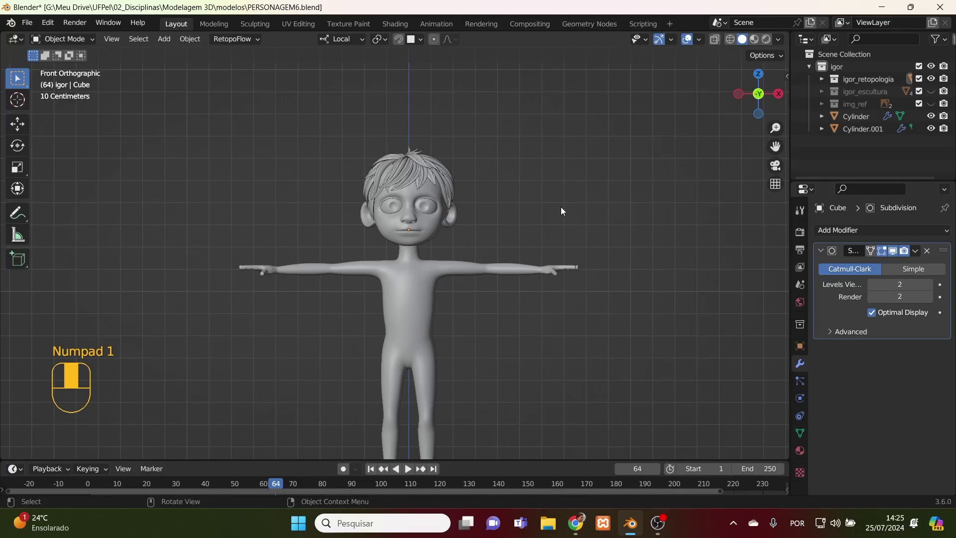
click(164, 40)
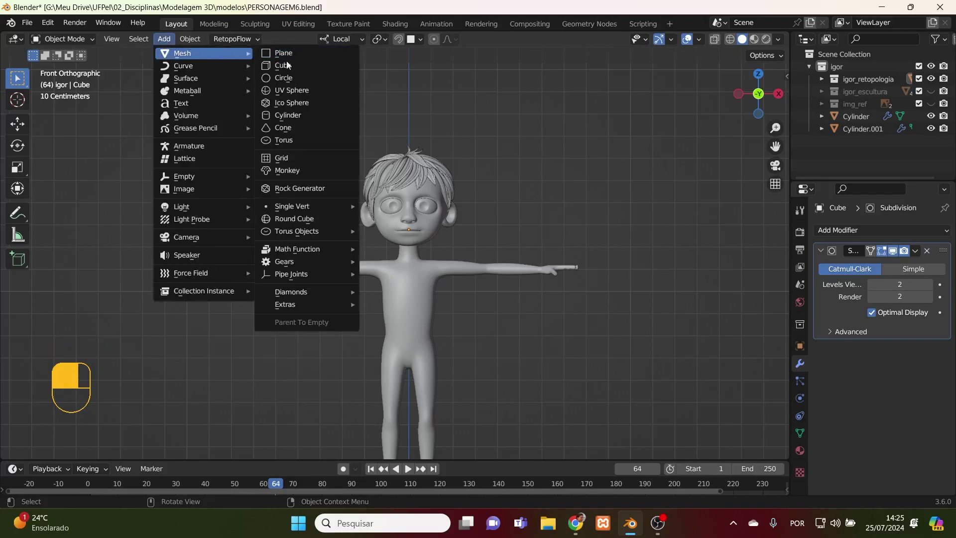
click(305, 67)
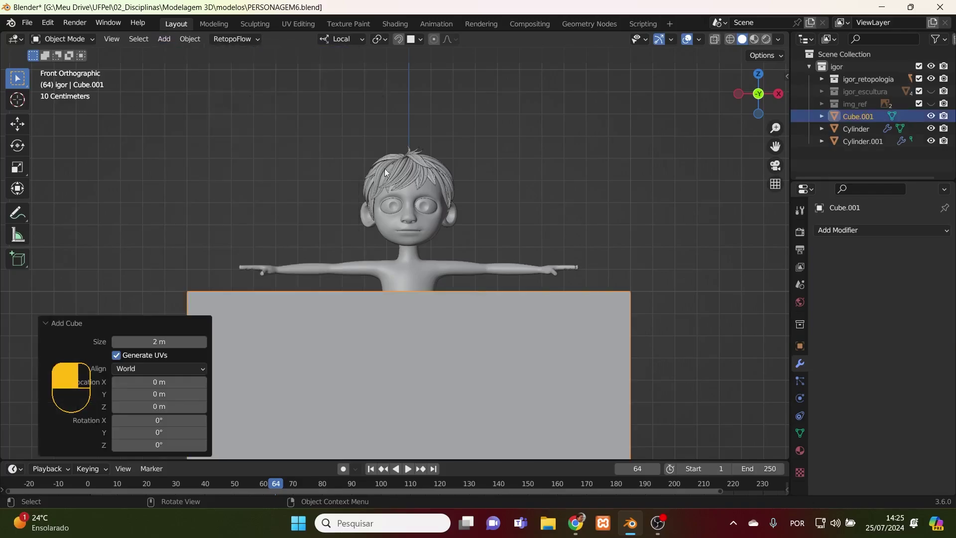
- Enter Edit Mode and scale the whole cube uniformly down to 0.043
scroll(521, 393, down, 6)
key(Tab)
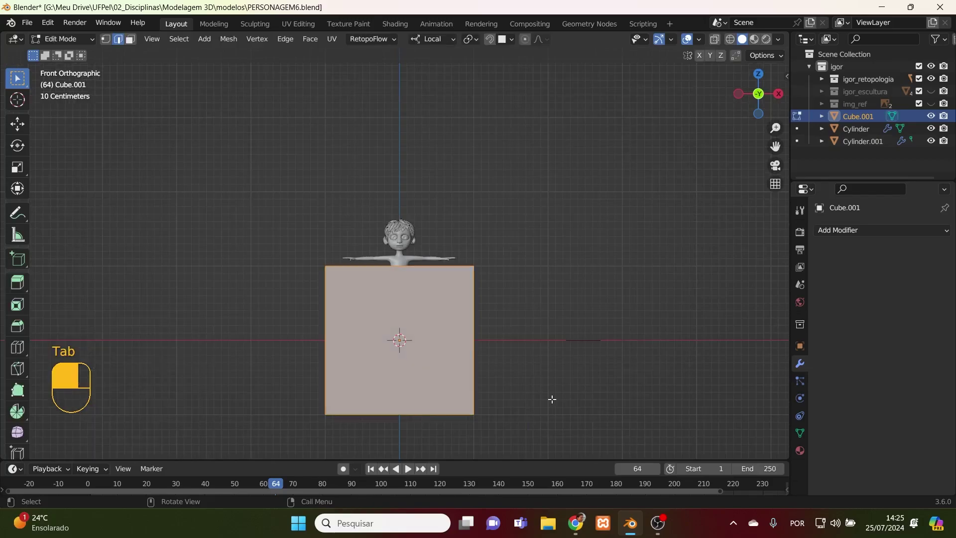
key(s)
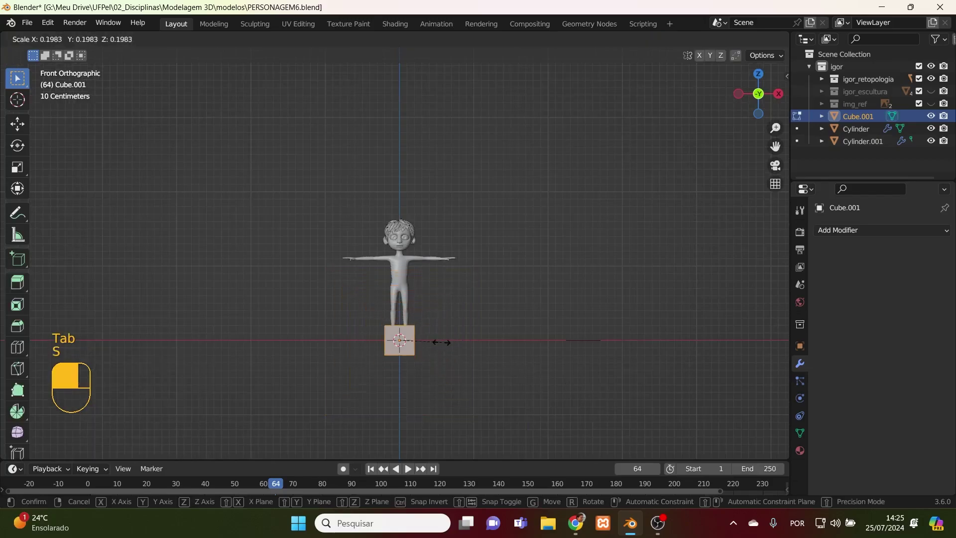
click(403, 343)
- Flatten the small cube between the feet by scaling it to 0.134 along local Z
scroll(403, 343, up, 8)
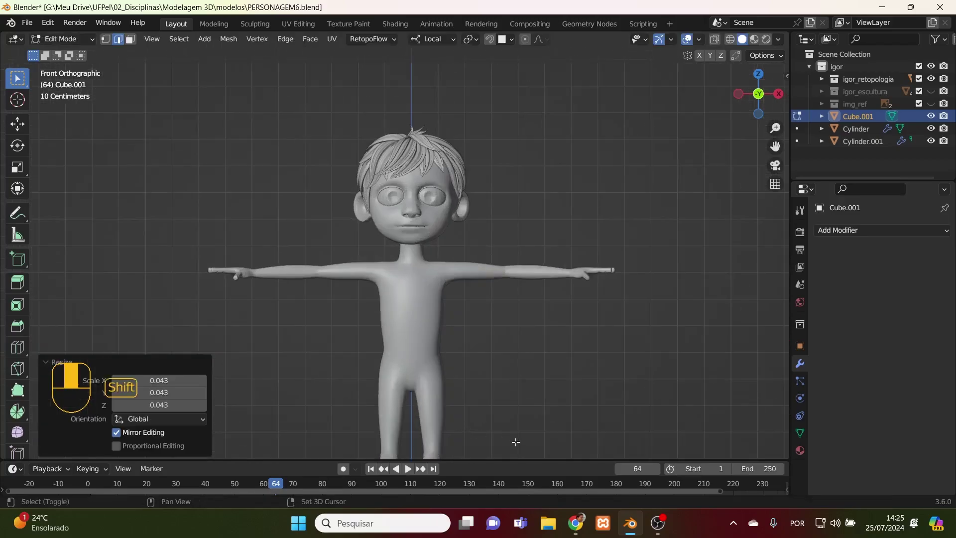
scroll(442, 282, up, 6)
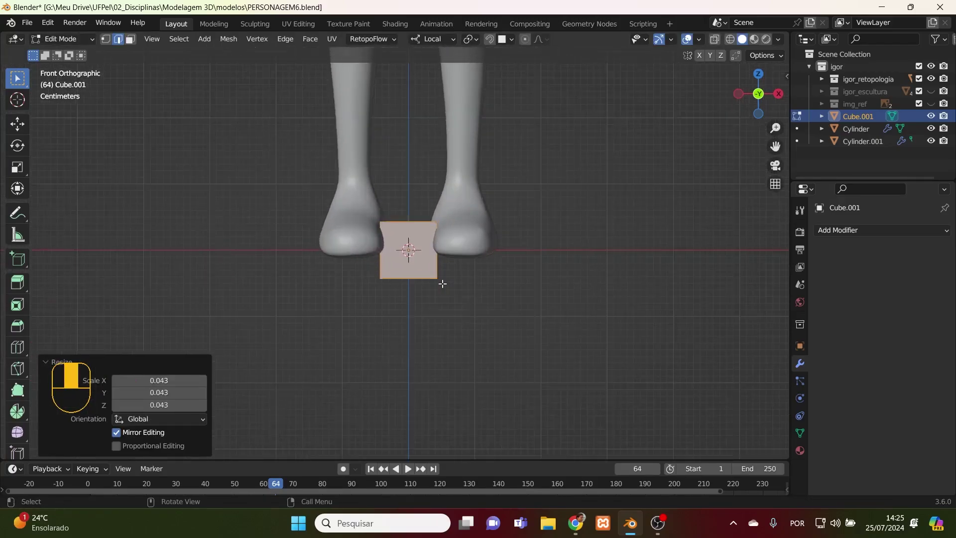
key(s)
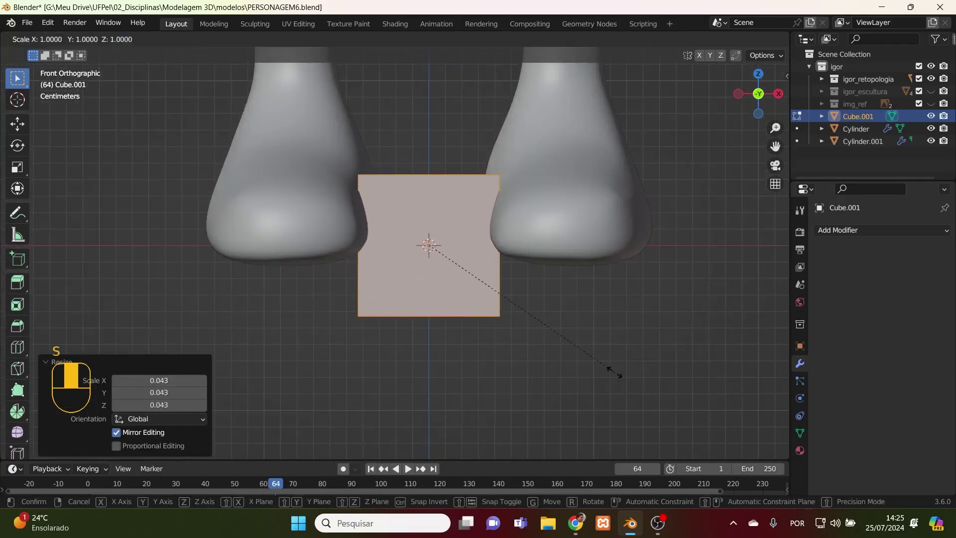
key(z)
key(z)
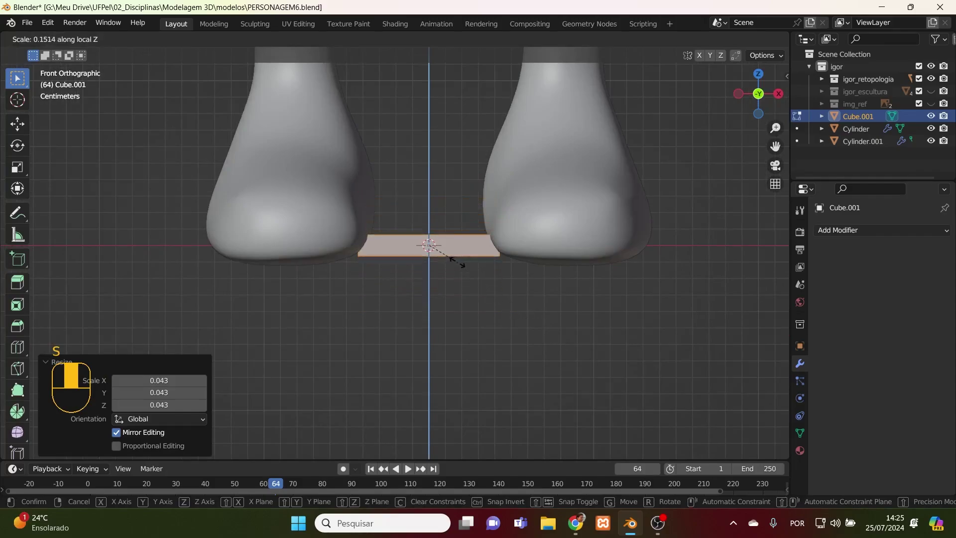
click(454, 261)
- With X-ray on, scale the flattened cube to 0.169 along local Y in the right side view
key(KP_3)
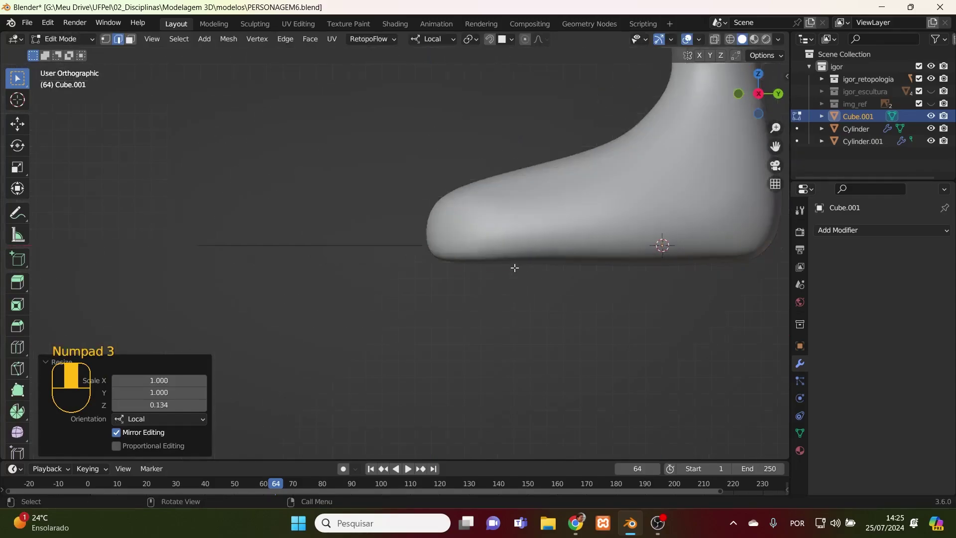
key(alt+z)
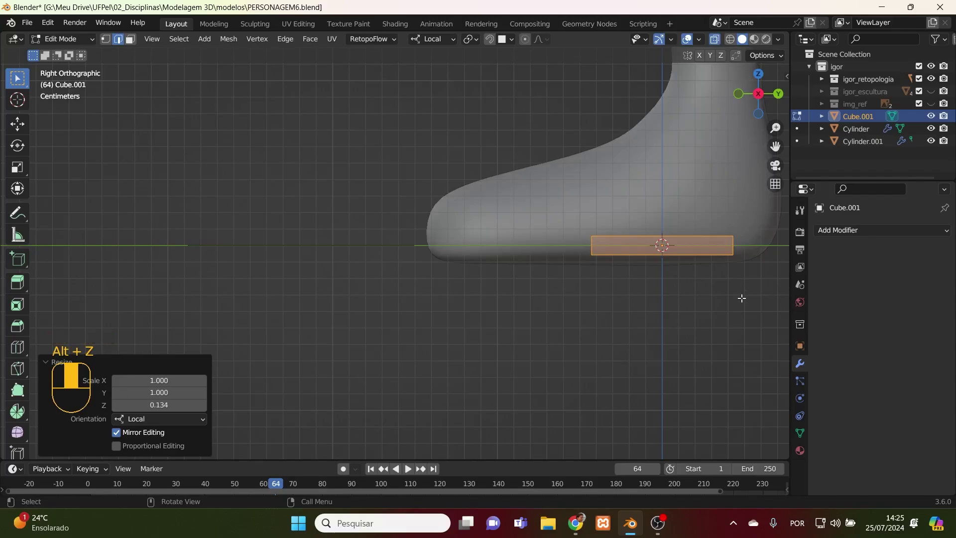
key(s)
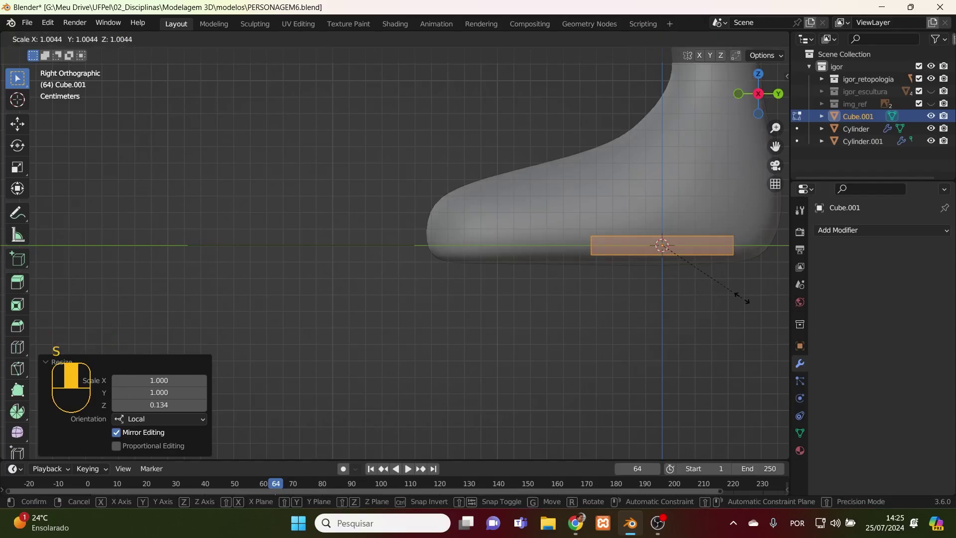
key(y)
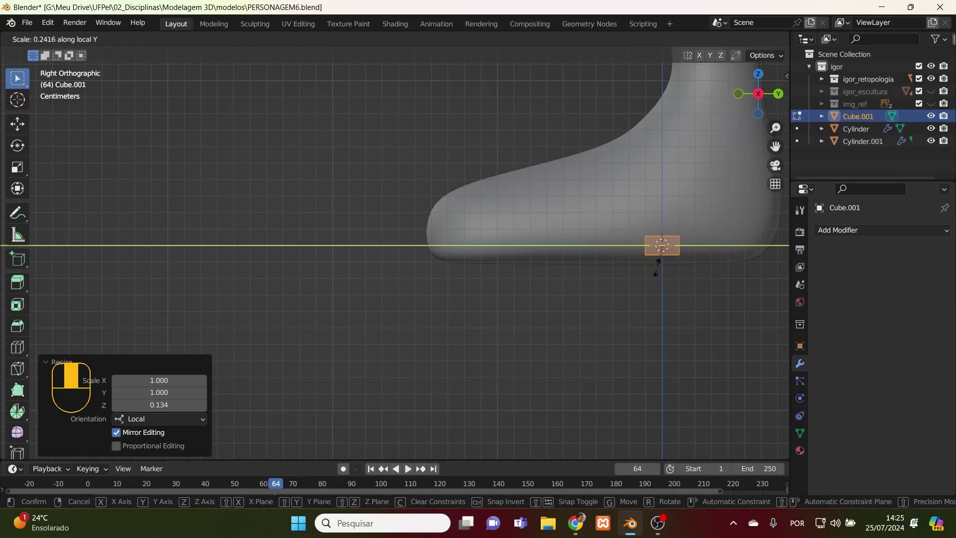
click(663, 262)
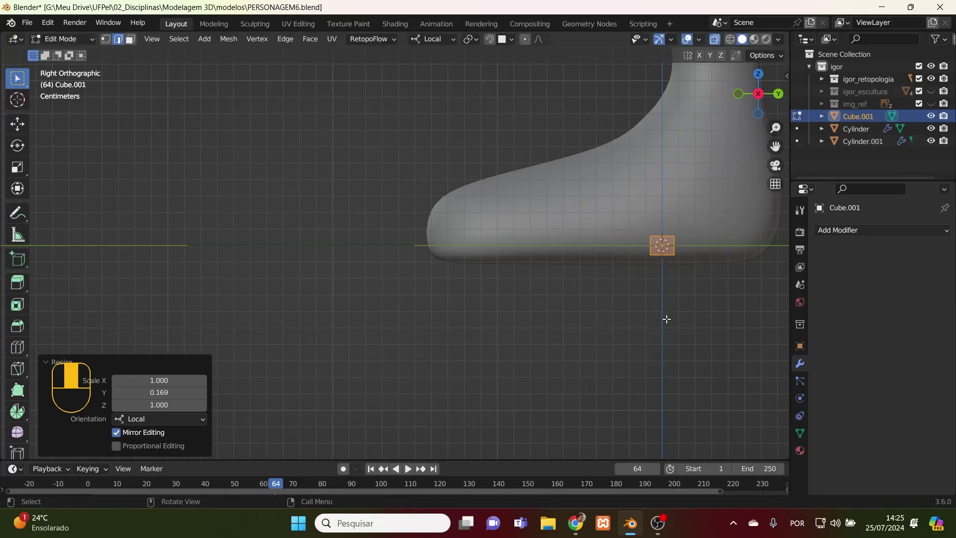
- Shorten the bar in the front view by scaling it to 0.835 along local X
key(KP_1)
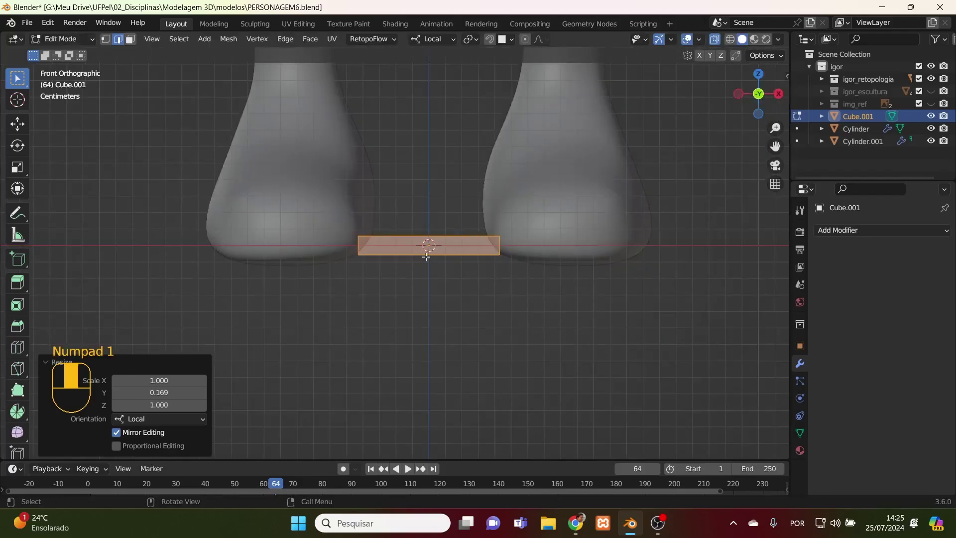
key(s)
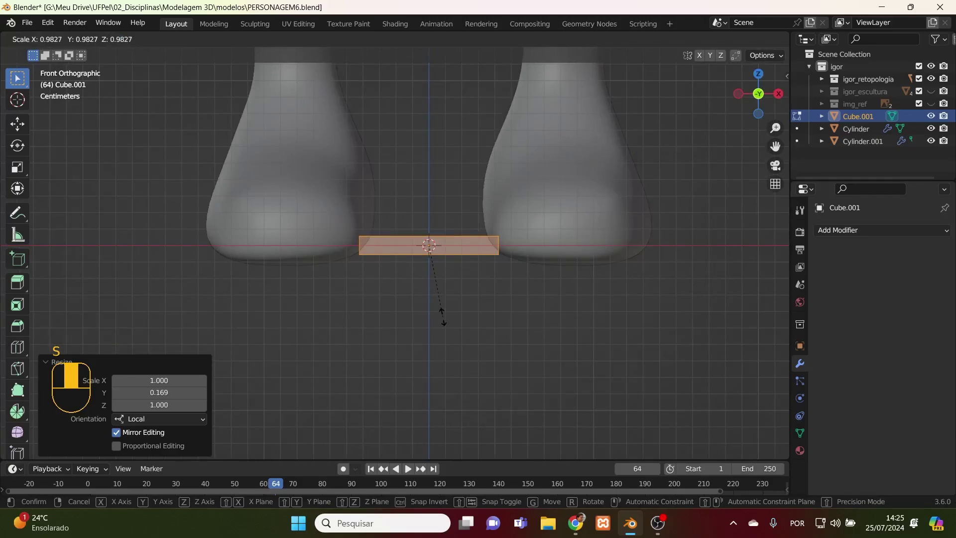
key(x)
click(433, 306)
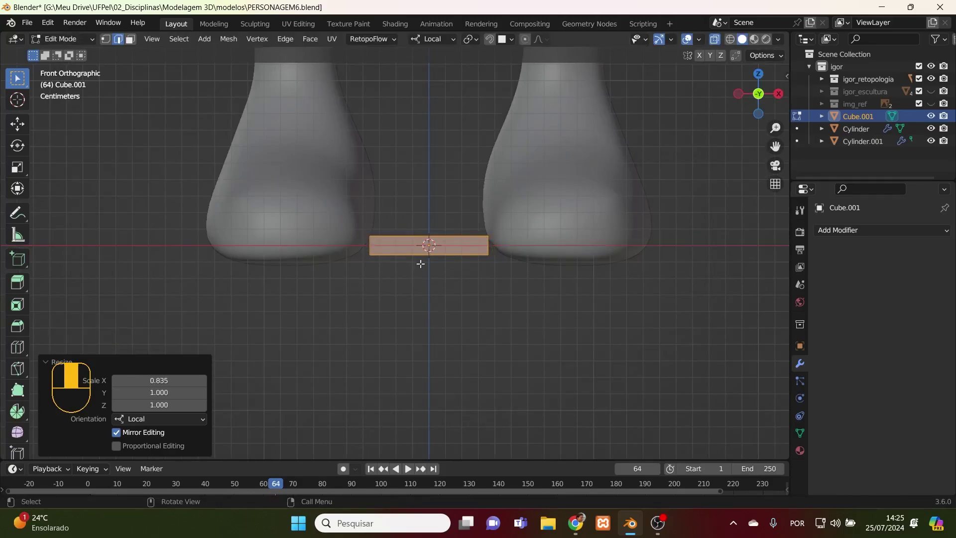
- Add five evenly spaced loop cuts across the bar's length without sliding them
key(ctrl+r)
scroll(427, 260, up, 3)
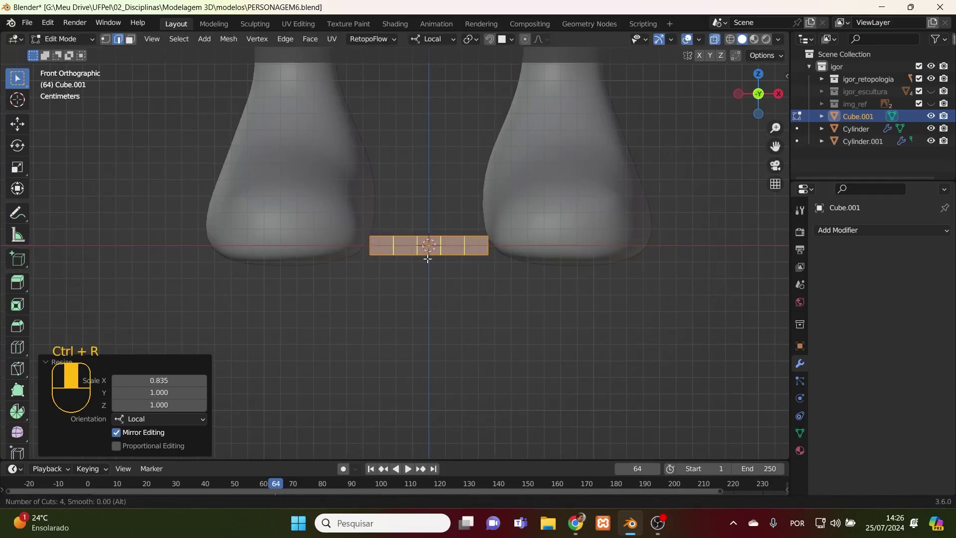
scroll(427, 259, up, 1)
scroll(427, 259, down, 1)
scroll(427, 258, up, 1)
click(428, 259)
click(427, 259)
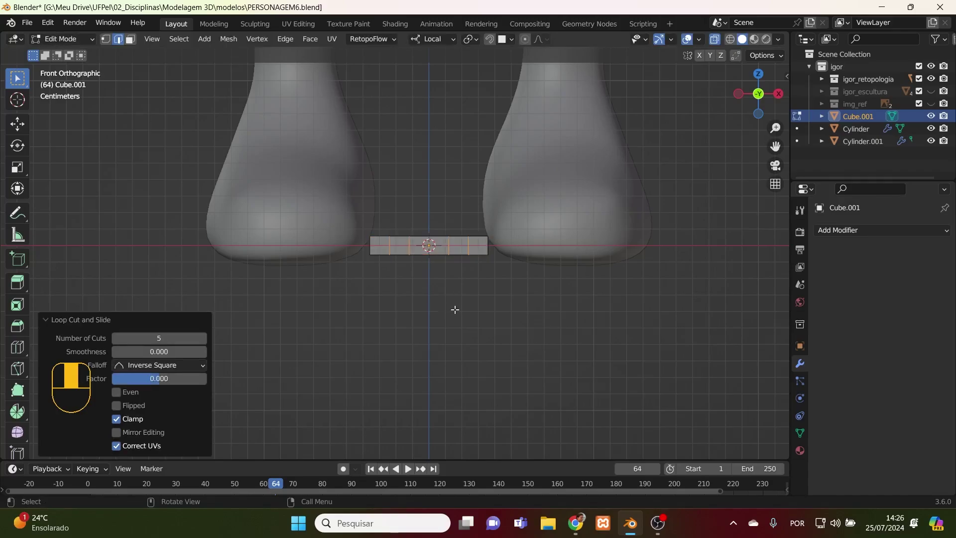
- Return to Object Mode and move the bar about 0.084 m in X and 1.476 m in Z, above the character's eye
key(Tab)
scroll(455, 309, down, 6)
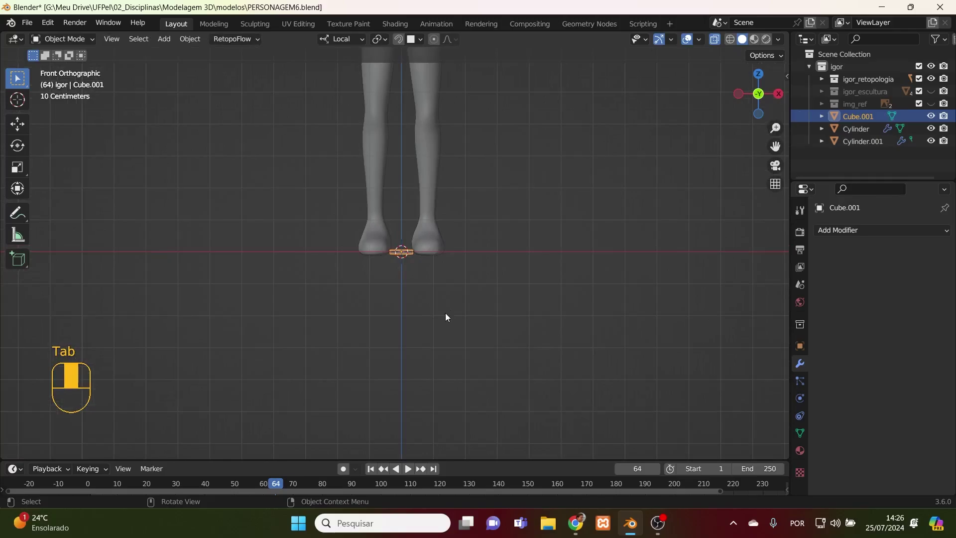
shift+middle_drag(404, 319, 425, 438)
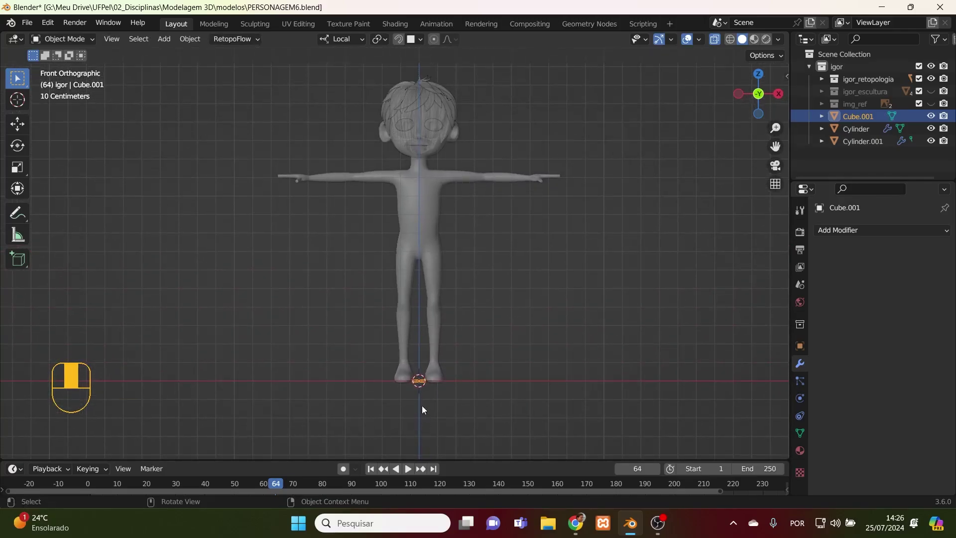
key(g)
click(432, 138)
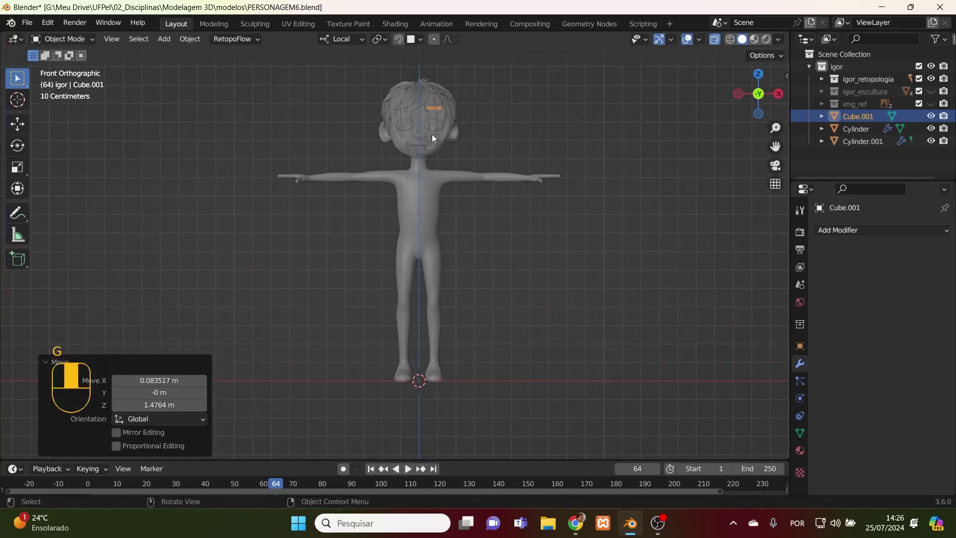
- Move the bar about -0.185 m in Y and -0.017 m in Z, onto the front of the forehead
key(KP_3)
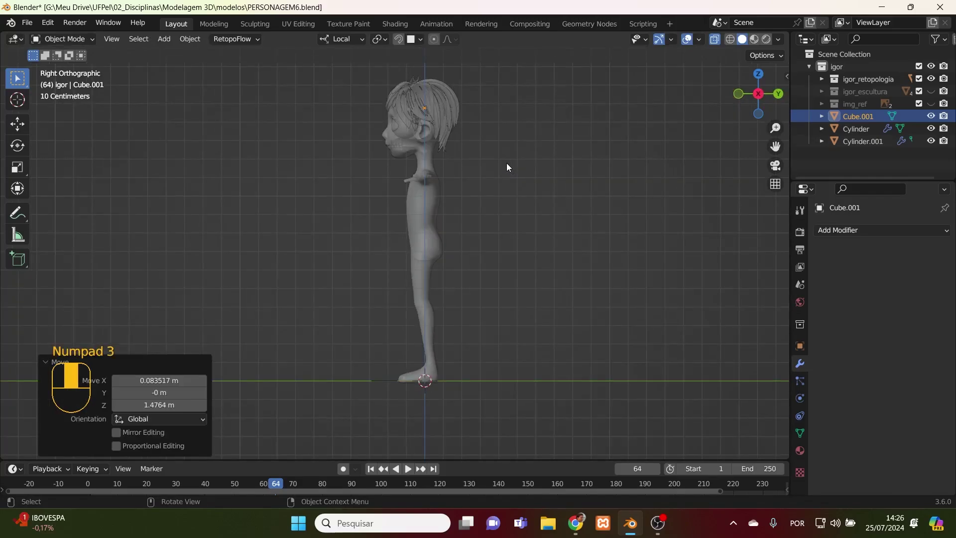
scroll(506, 163, up, 3)
shift+middle_drag(493, 127, 446, 337)
scroll(446, 337, up, 5)
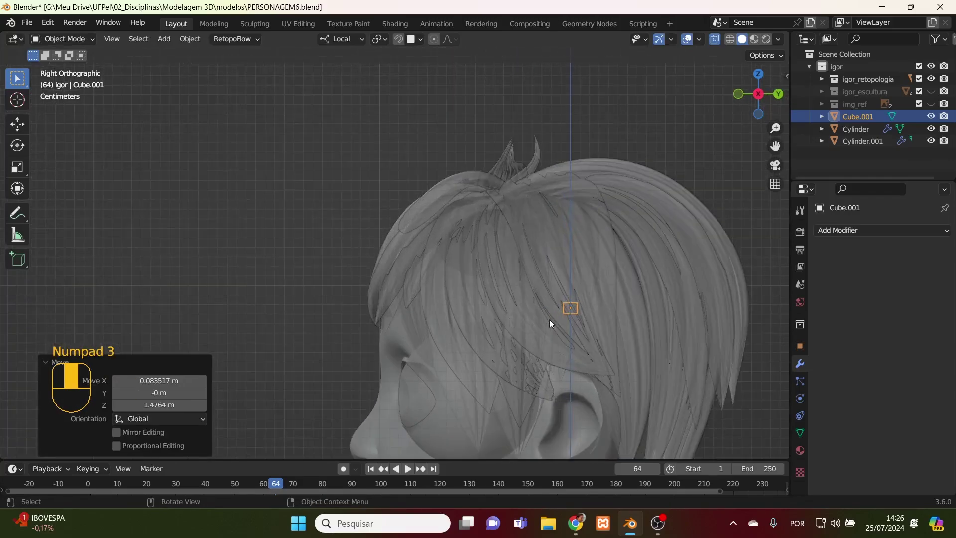
key(g)
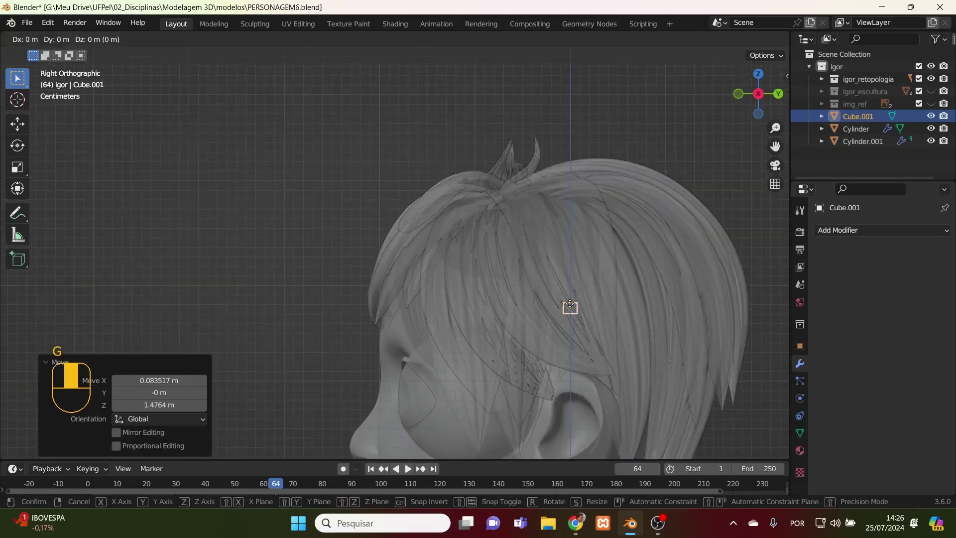
click(394, 321)
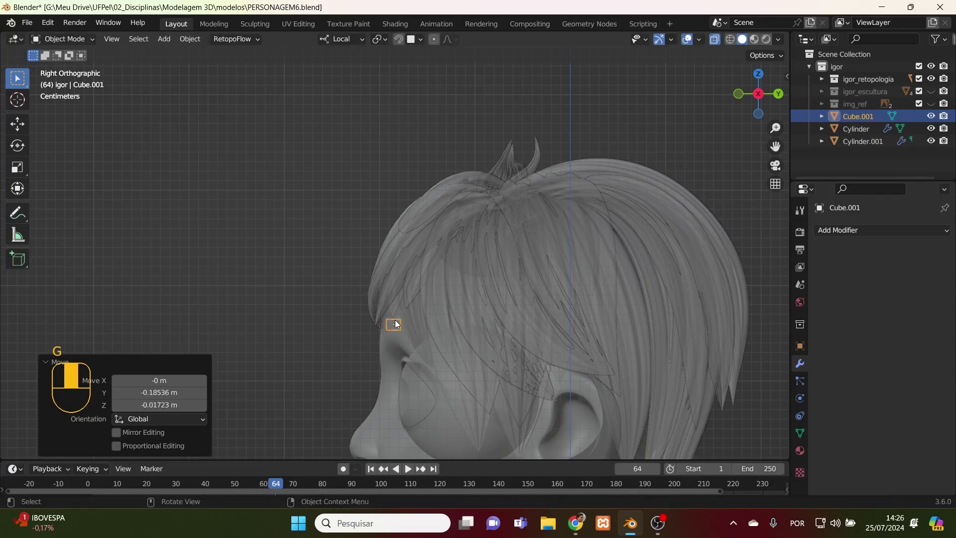
- Enter Edit Mode, turn X-ray off and check the bar's placement on the forehead from above and from the front
key(Tab)
key(alt+z)
middle_drag(438, 347, 533, 323)
key(KP_7)
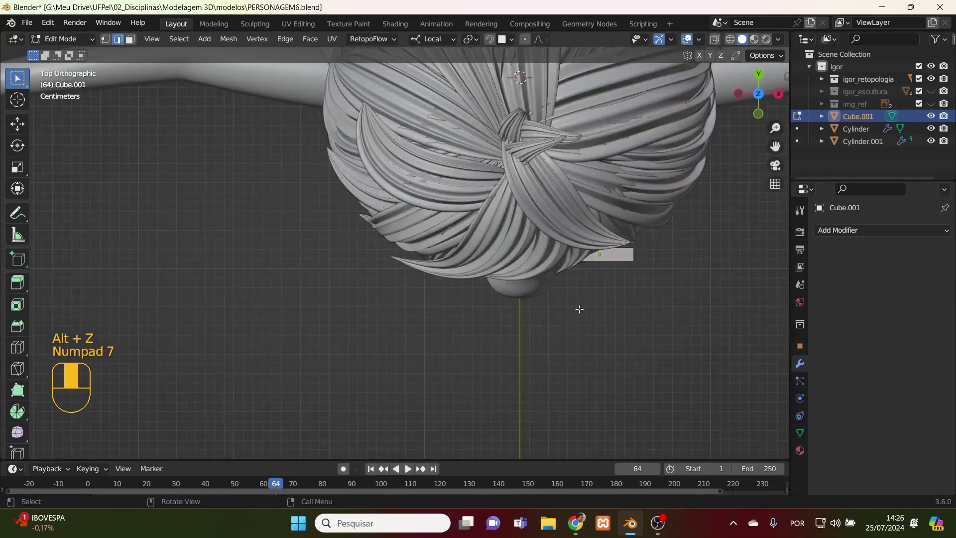
middle_drag(637, 296, 610, 135)
key(KP_1)
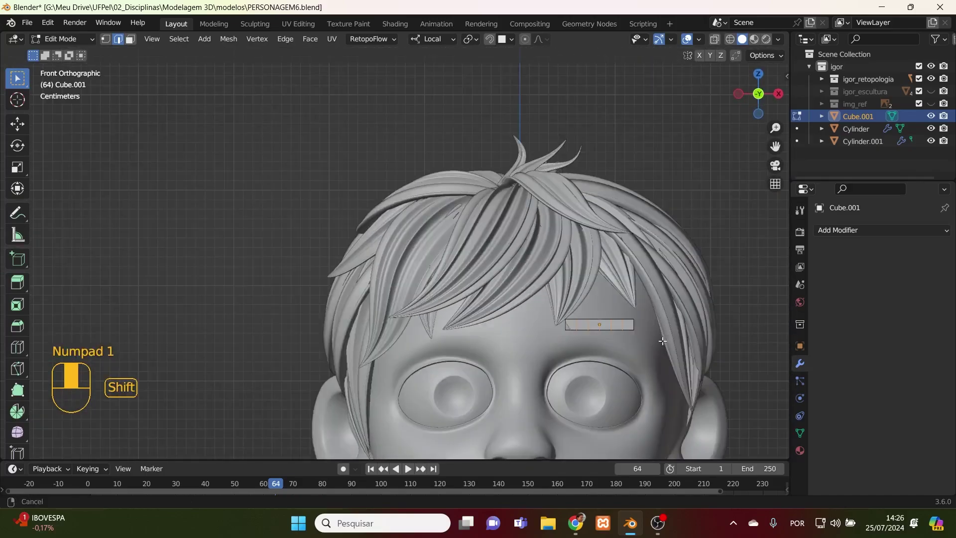
shift+middle_drag(667, 340, 595, 288)
scroll(595, 288, up, 2)
shift+middle_drag(632, 332, 605, 314)
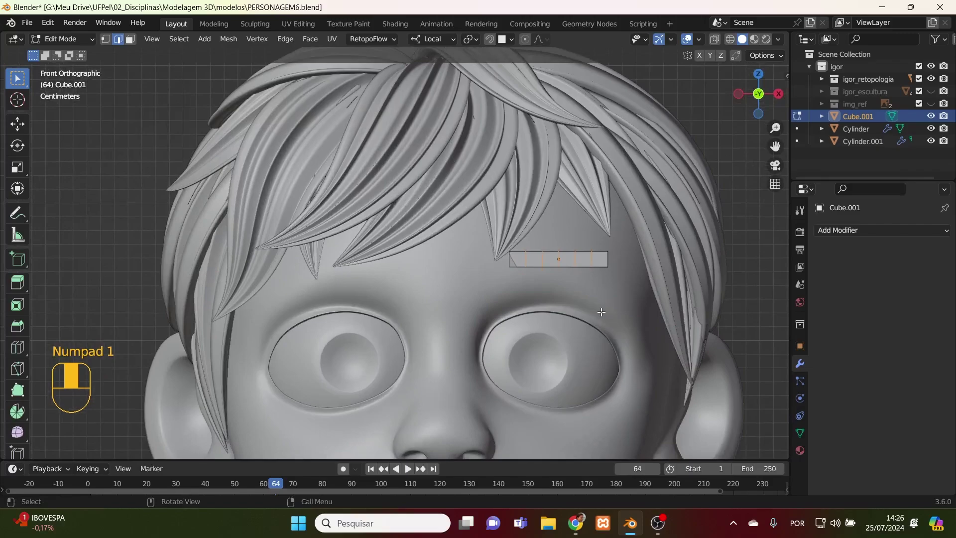
- Select the bar's entire mesh, scale it to 1.307 along local Z and show it from above
key(Tab)
key(Tab)
key(a)
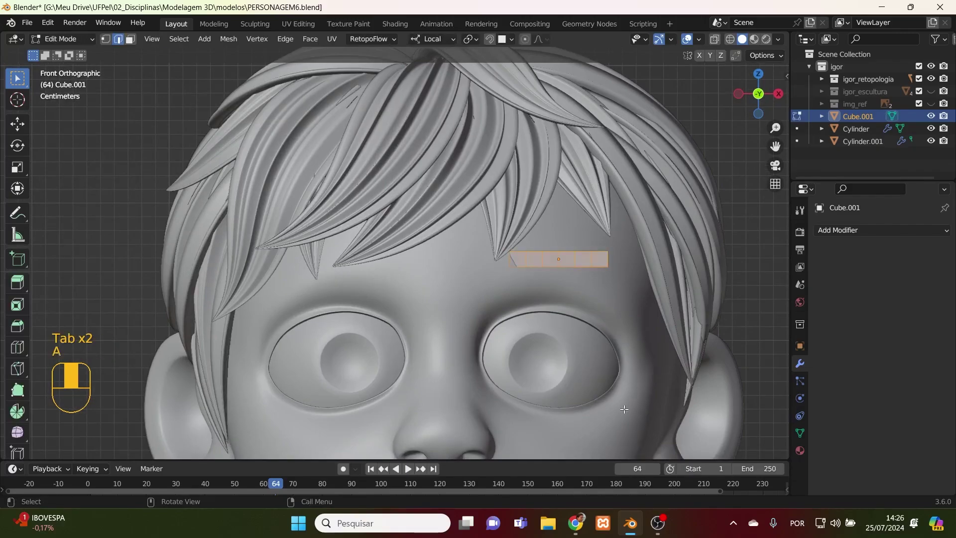
key(s)
key(z)
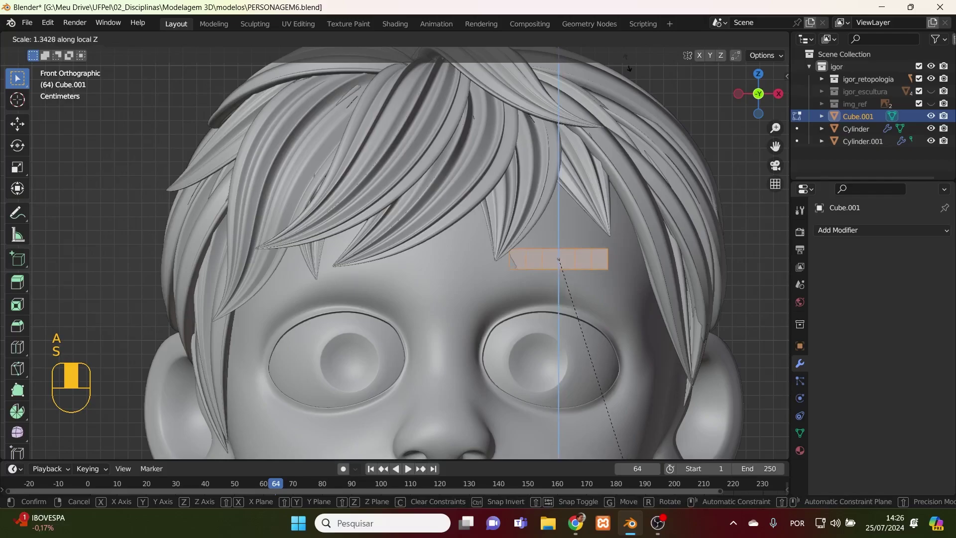
click(622, 457)
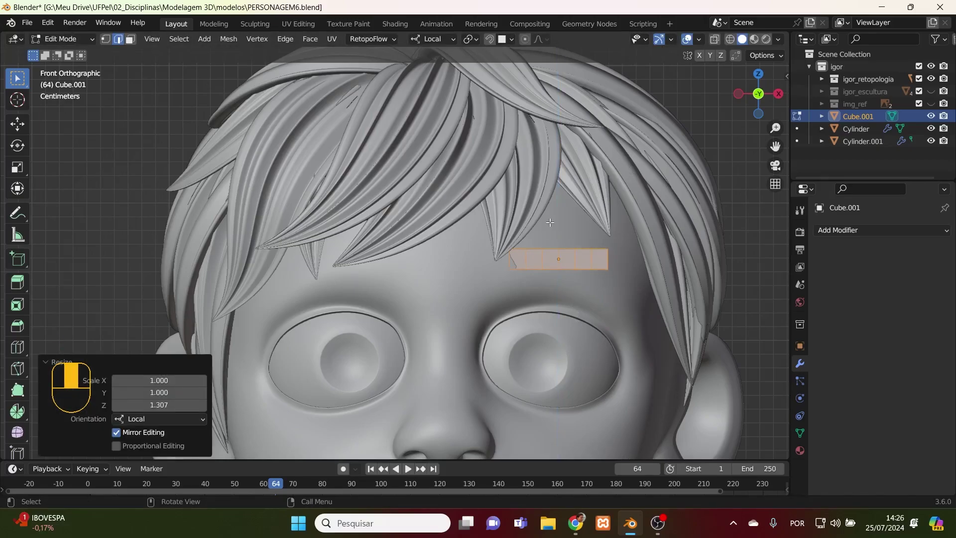
middle_drag(550, 222, 537, 127)
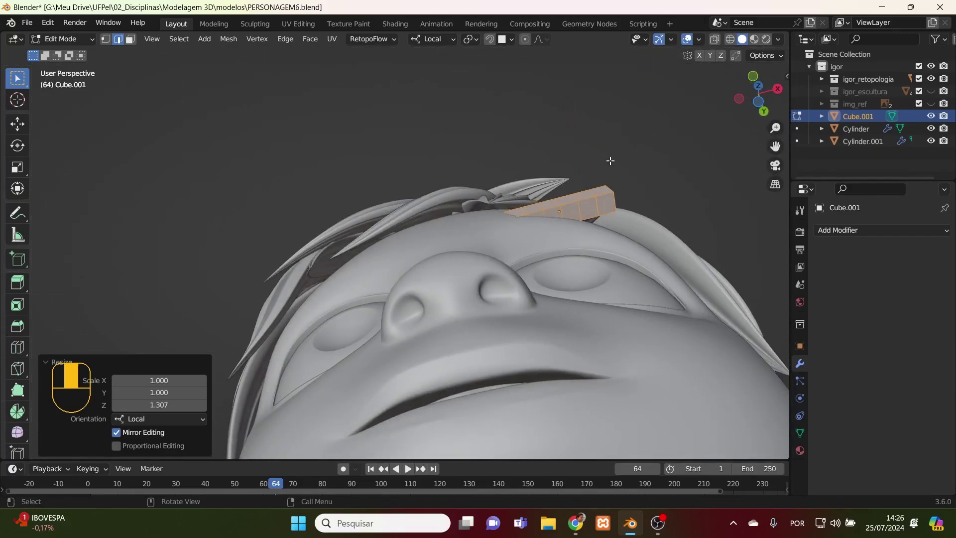
key(KP_7)
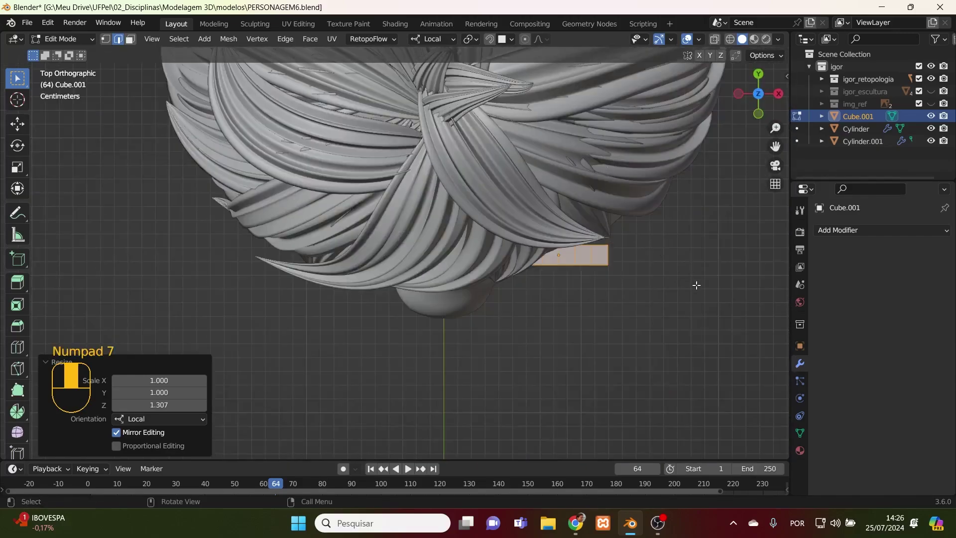
- Turn X-ray on and rotate the bar about 20.1° around local Z to follow the forehead's curve
key(alt+z)
key(r)
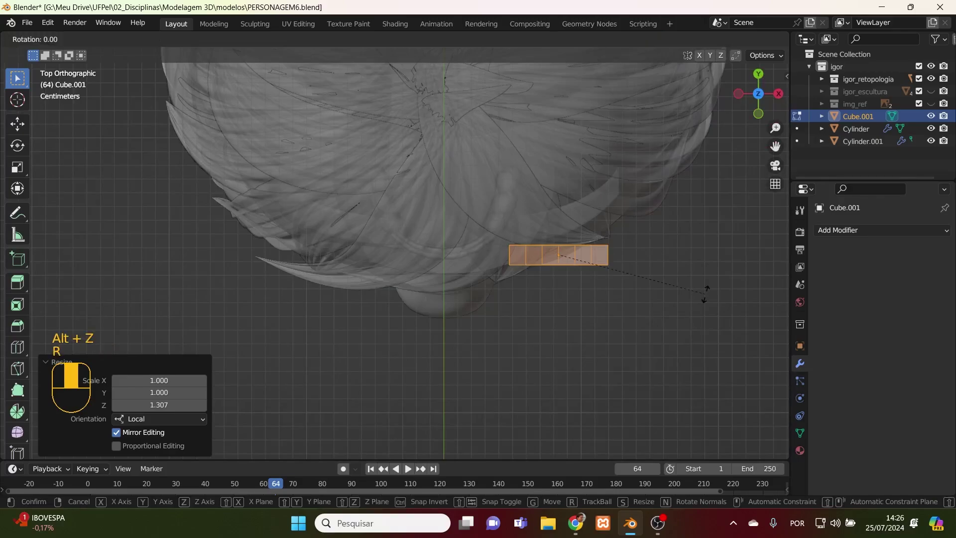
key(z)
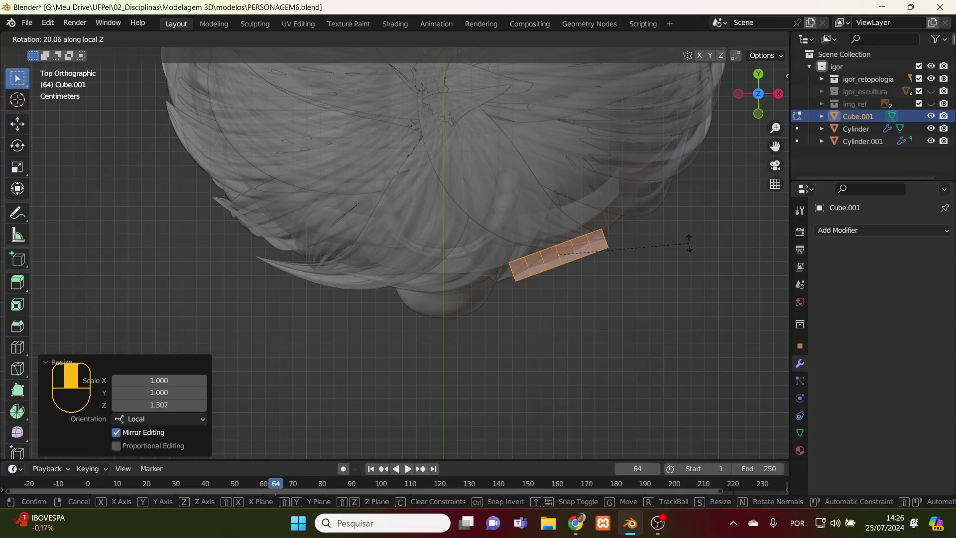
click(690, 243)
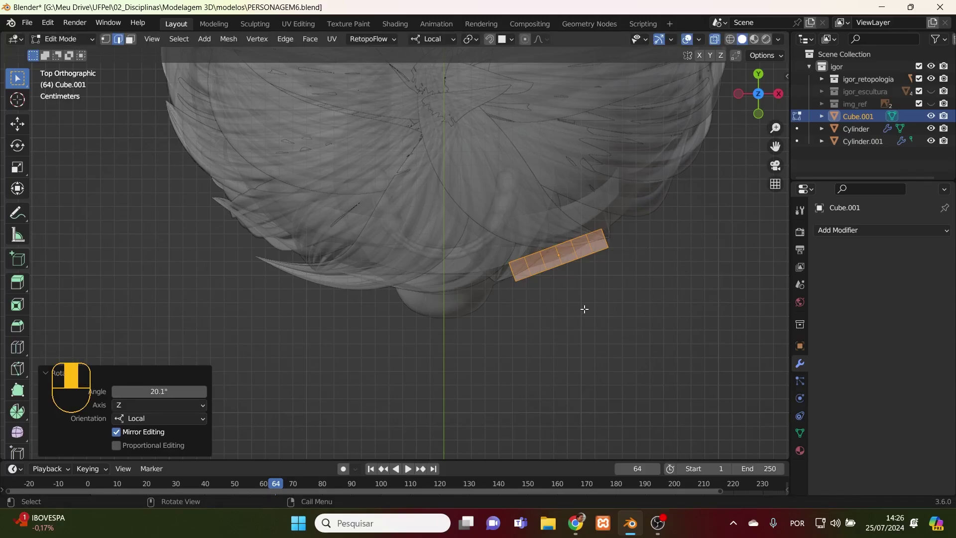
key(g)
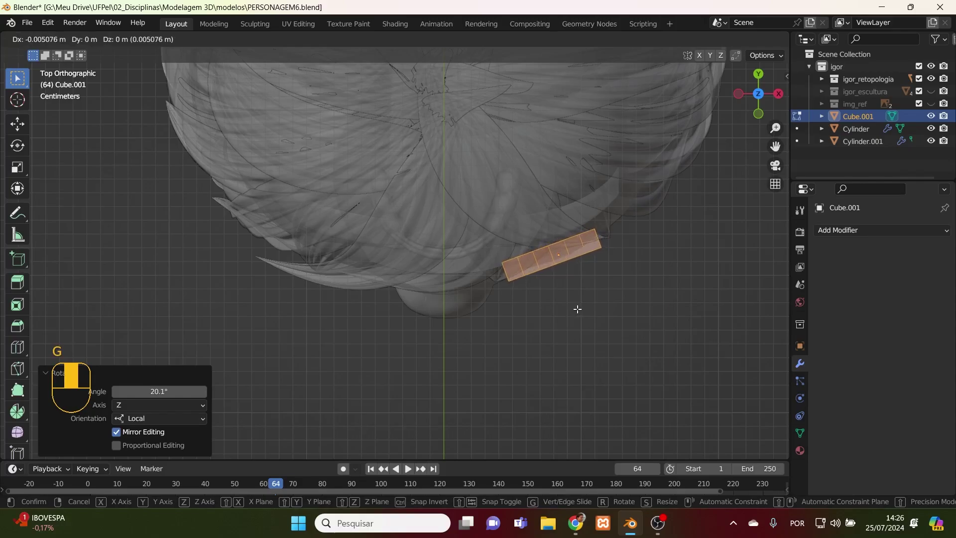
right_click(581, 309)
- Return to Object Mode, turn X-ray off and check the rotated bar's placement on the forehead from the front
key(Tab)
middle_drag(598, 319, 584, 169)
key(alt+z)
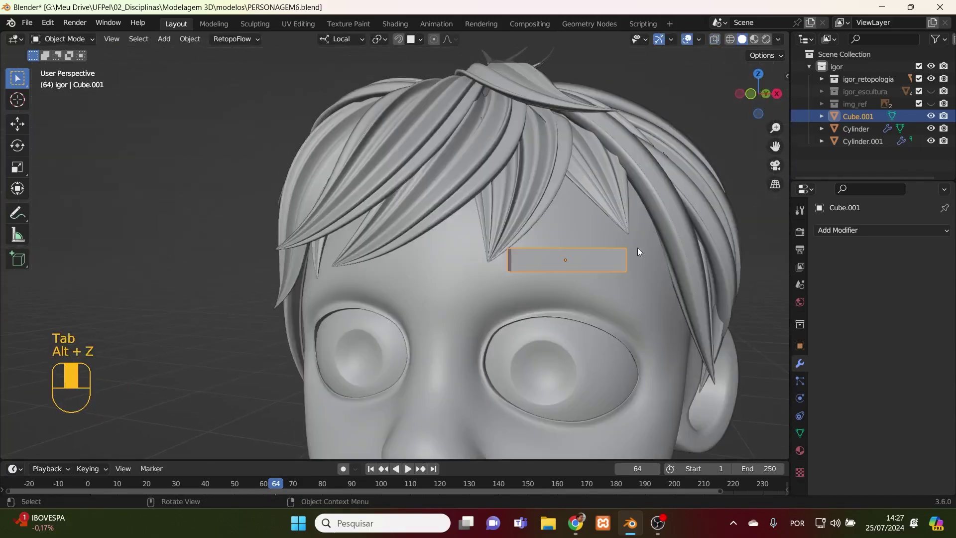
key(KP_1)
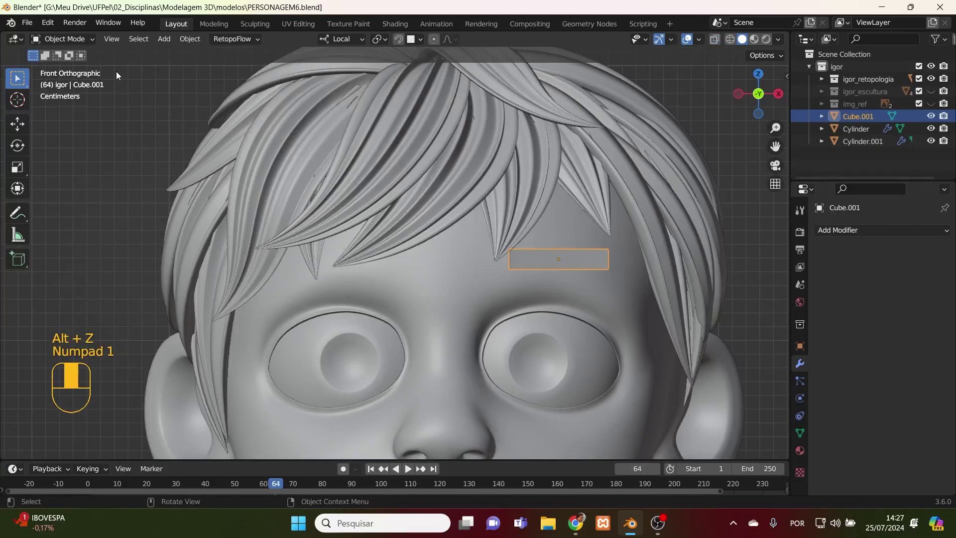
- Enter Edit Mode with X-ray and vertex selection, deselect the bar's mesh and enable proportional editing
click(81, 40)
click(83, 65)
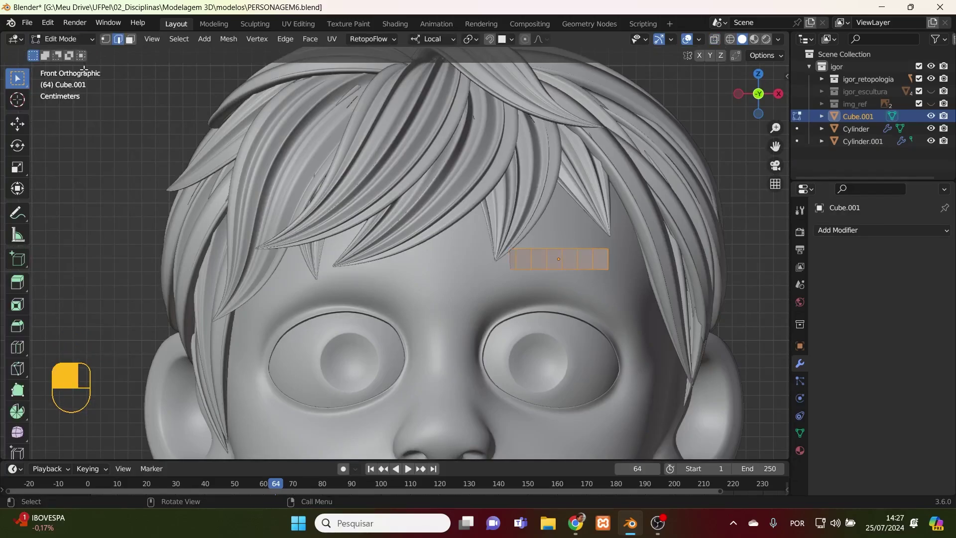
scroll(612, 254, up, 4)
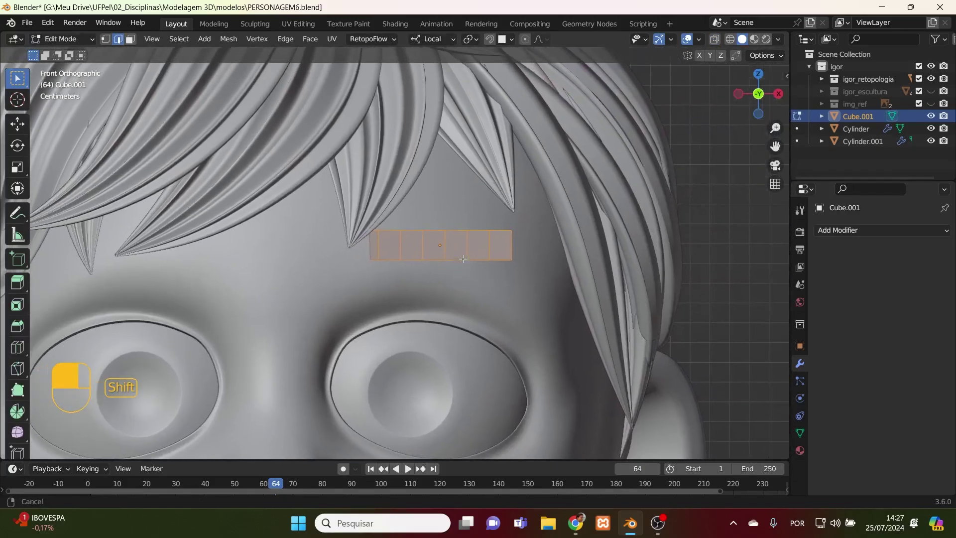
key(alt+z)
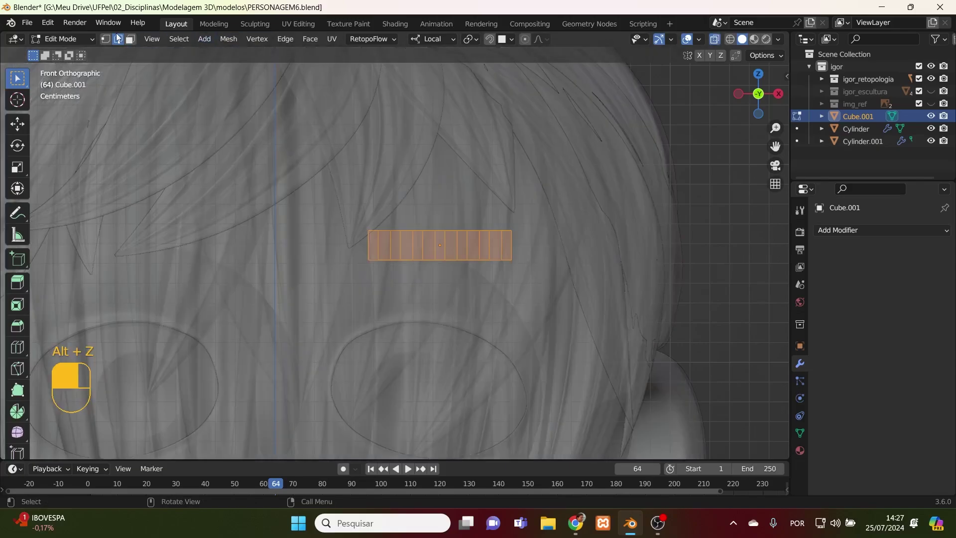
click(105, 39)
click(525, 168)
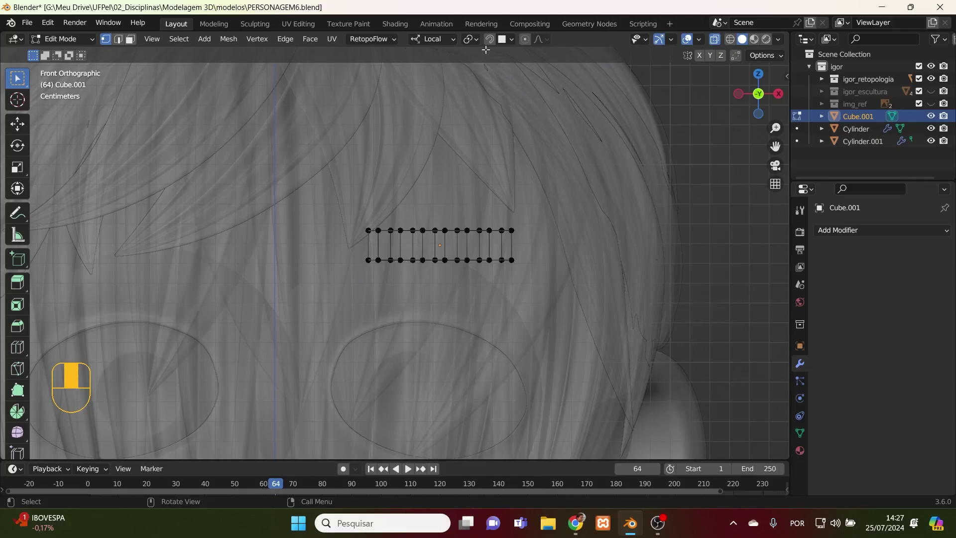
click(525, 39)
- Move the bar's inner end vertices about -0.022 m in X and -0.012 m in Z with a proportional size of about 0.069 m
click(348, 215)
drag(346, 214, 383, 293)
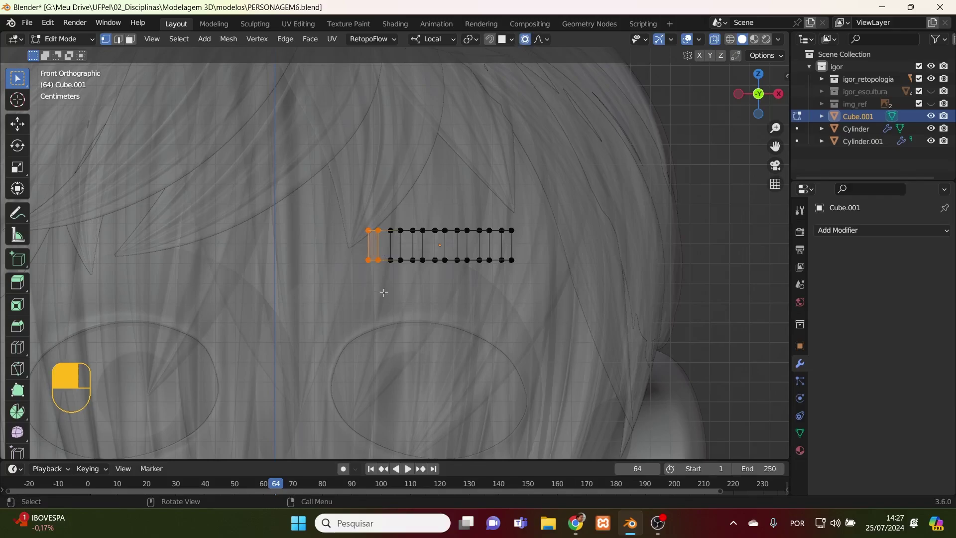
scroll(384, 293, up, 1)
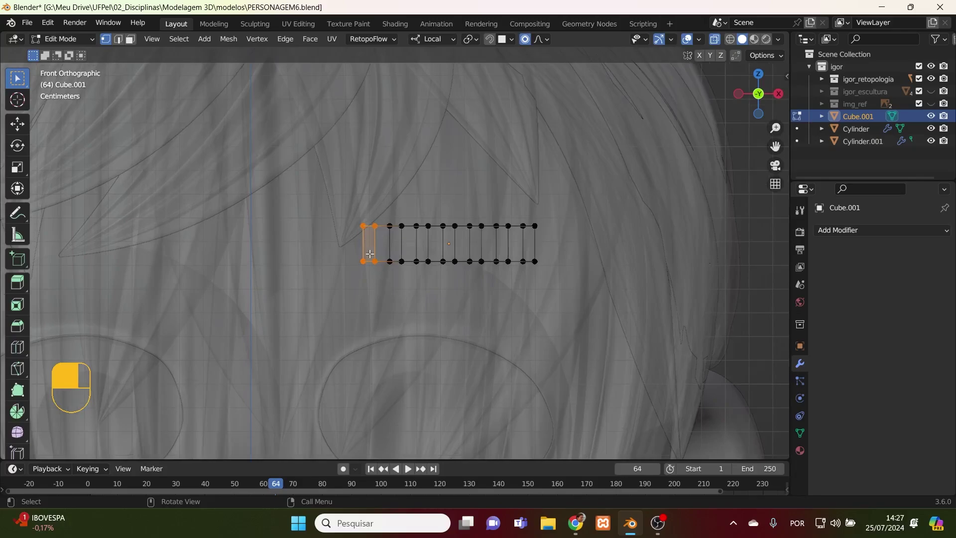
key(g)
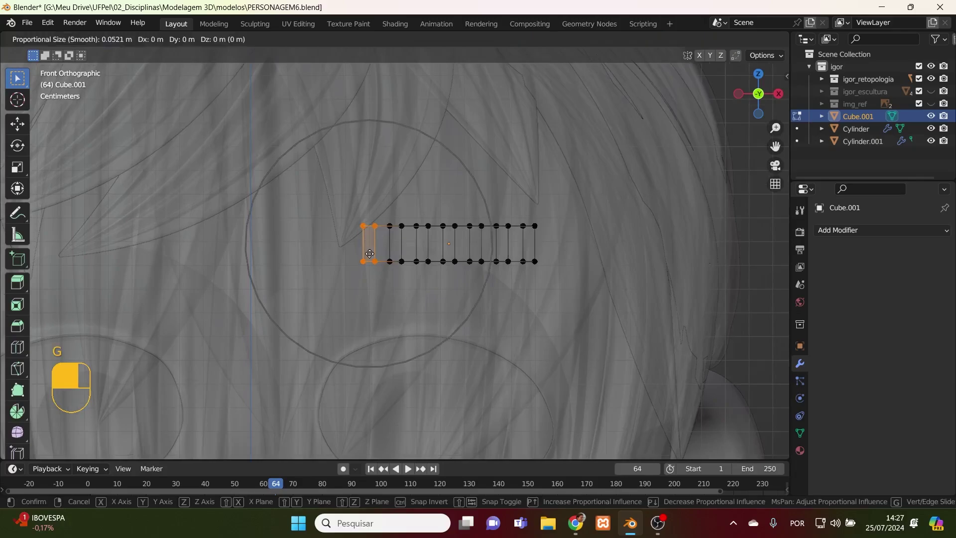
scroll(370, 254, down, 3)
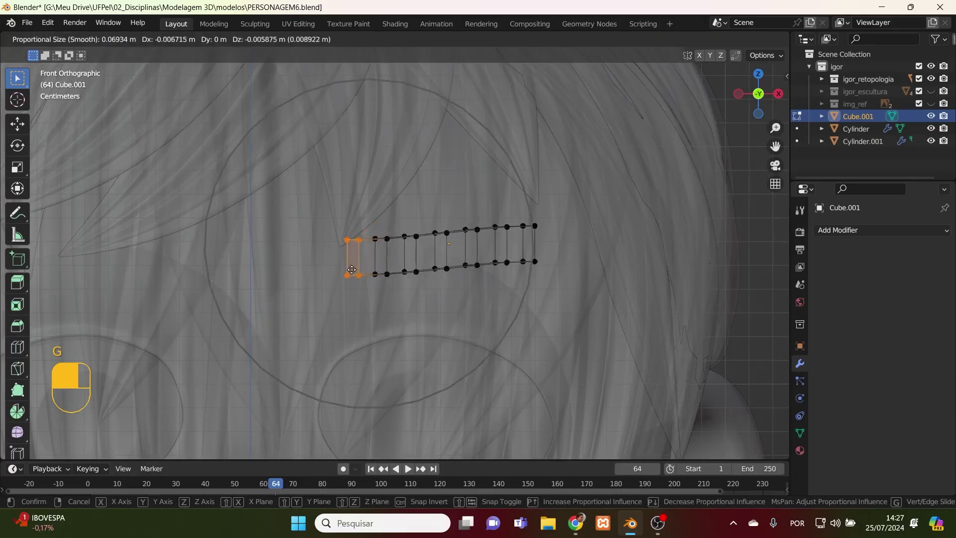
click(319, 283)
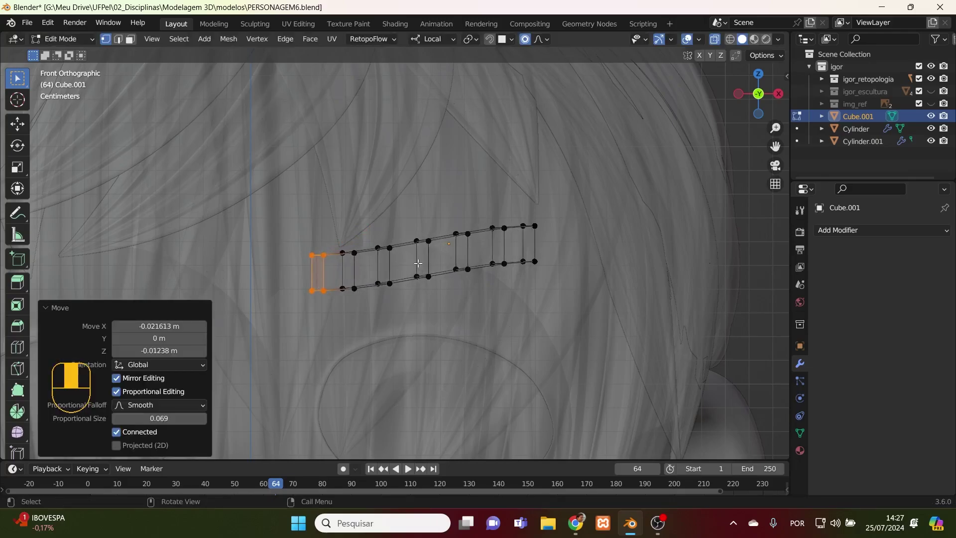
- Move the bar's middle vertices about -0.003 m in X and 0.017 m in Z to arch the eyebrow
drag(412, 226, 433, 306)
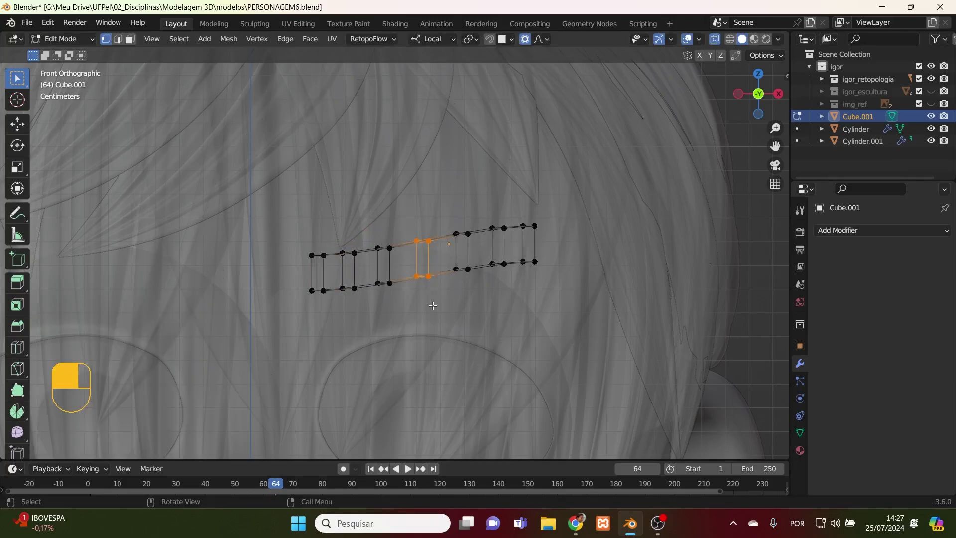
key(g)
click(427, 265)
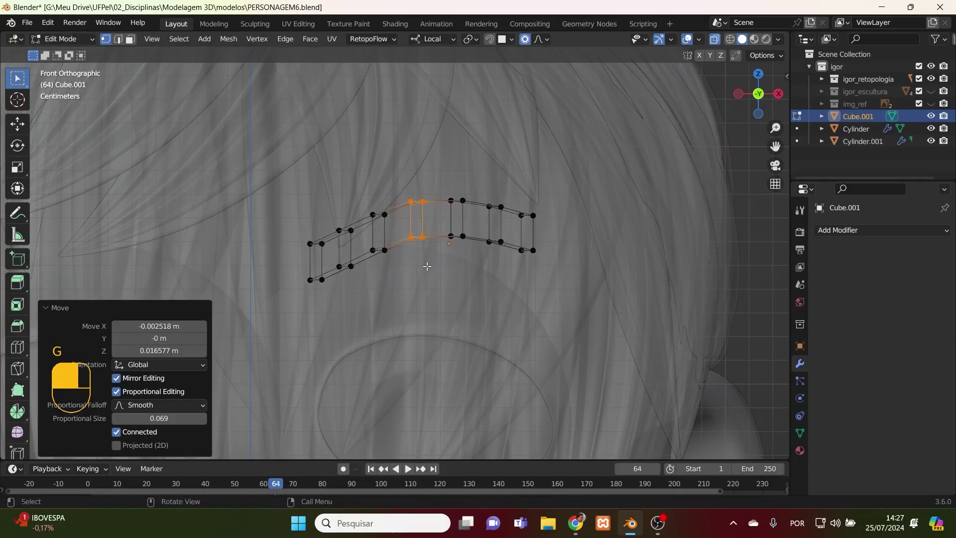
middle_click(357, 285)
- Move the eyebrow's outer end vertices about 0.003 m in X and -0.012 m in Z, and rotate them 15°
drag(550, 207, 519, 269)
key(g)
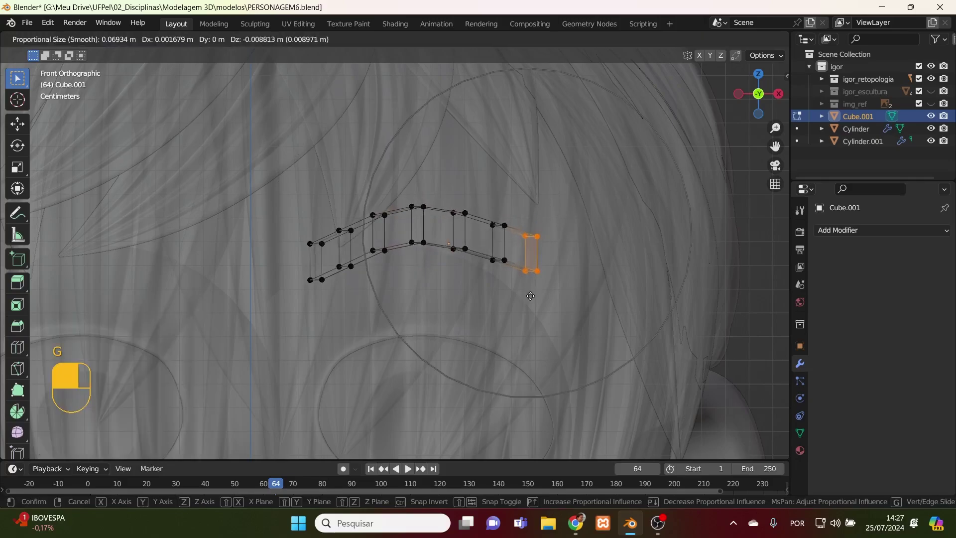
click(533, 300)
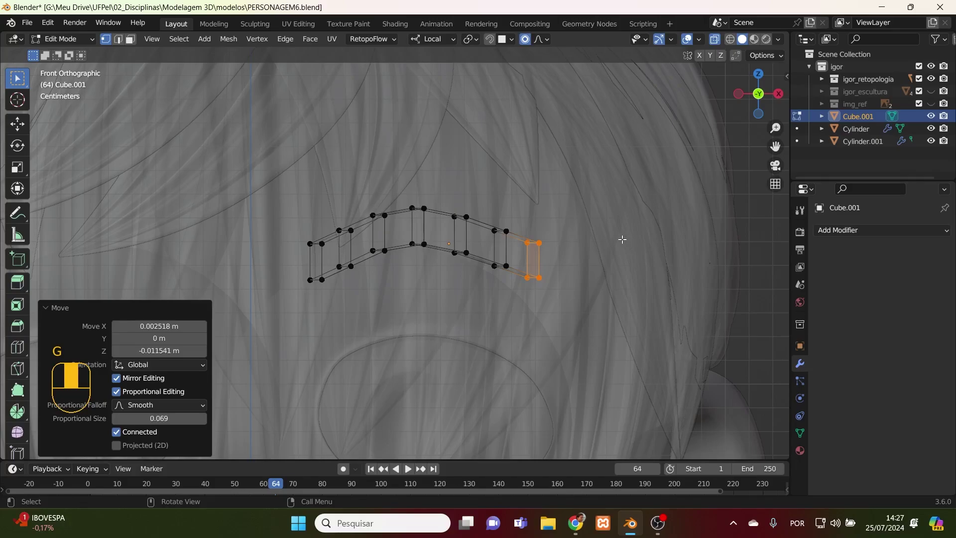
key(r)
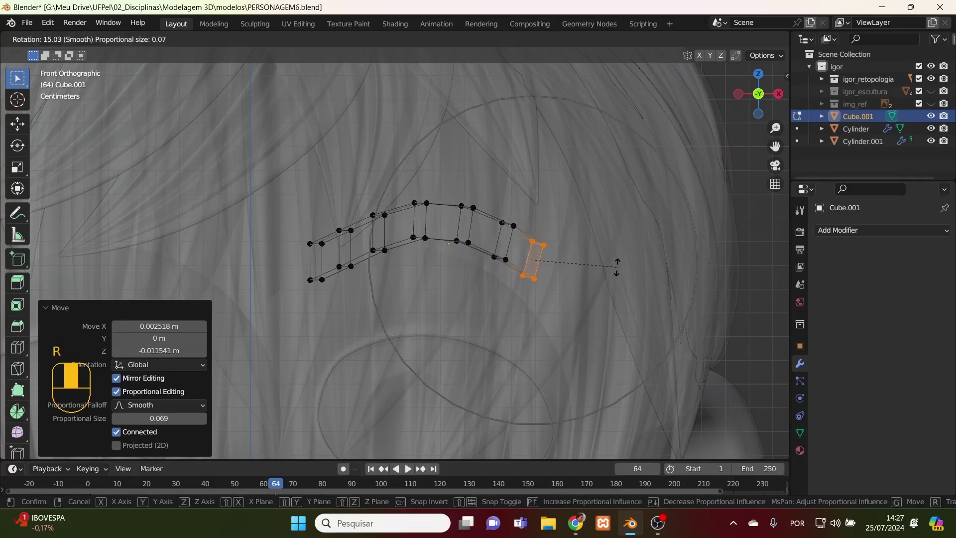
click(617, 267)
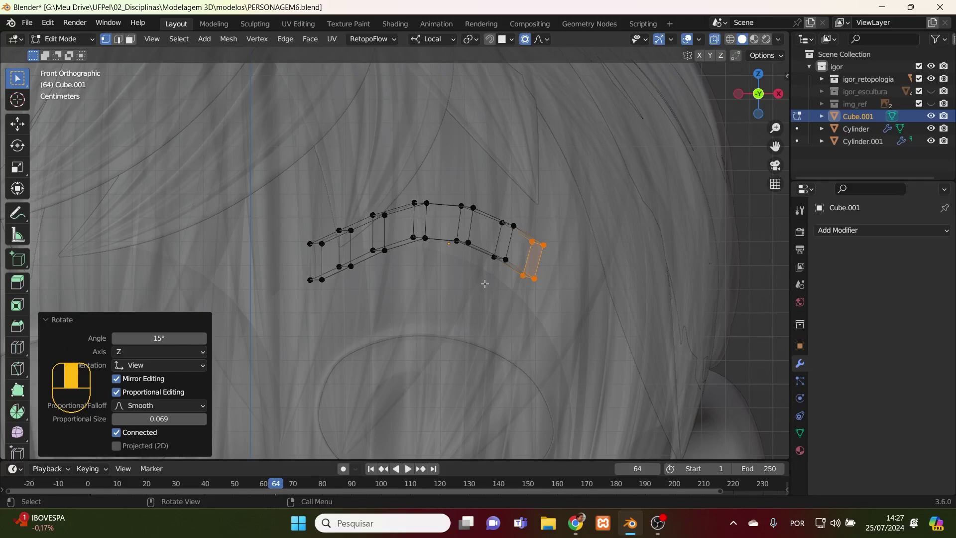
- Disable proportional editing and move the inner end's upper vertices about -0.006 m in X and -0.002 m in Z
click(525, 39)
click(310, 243)
shift+click(322, 245)
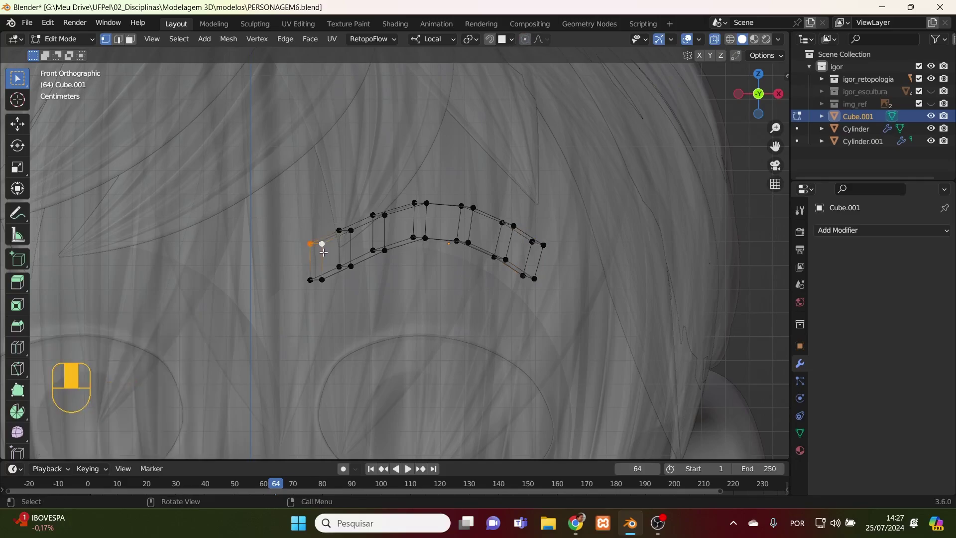
key(g)
click(308, 256)
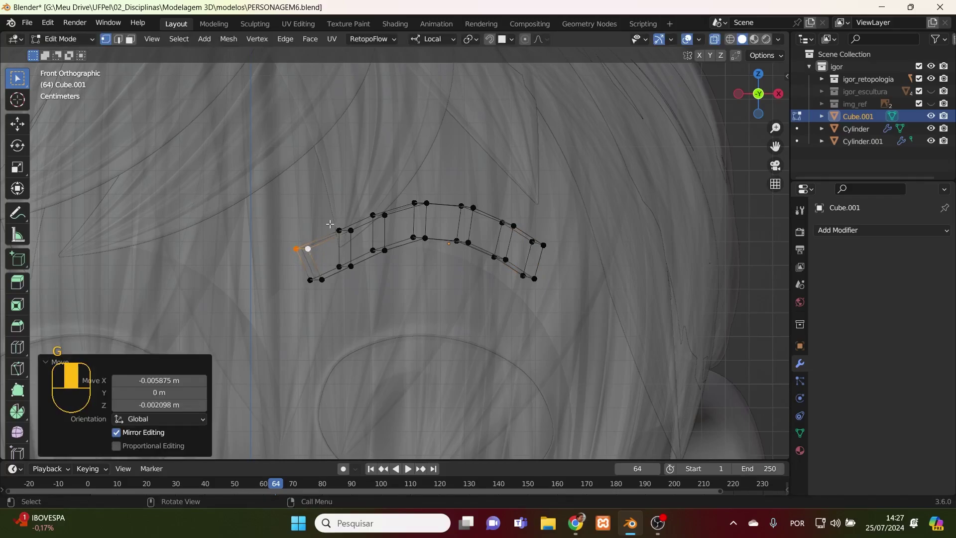
- Shift the next two upper vertex groups slightly towards the inner end, the second about -0.002 m in X and 0.001 m in Z
drag(330, 224, 355, 237)
key(g)
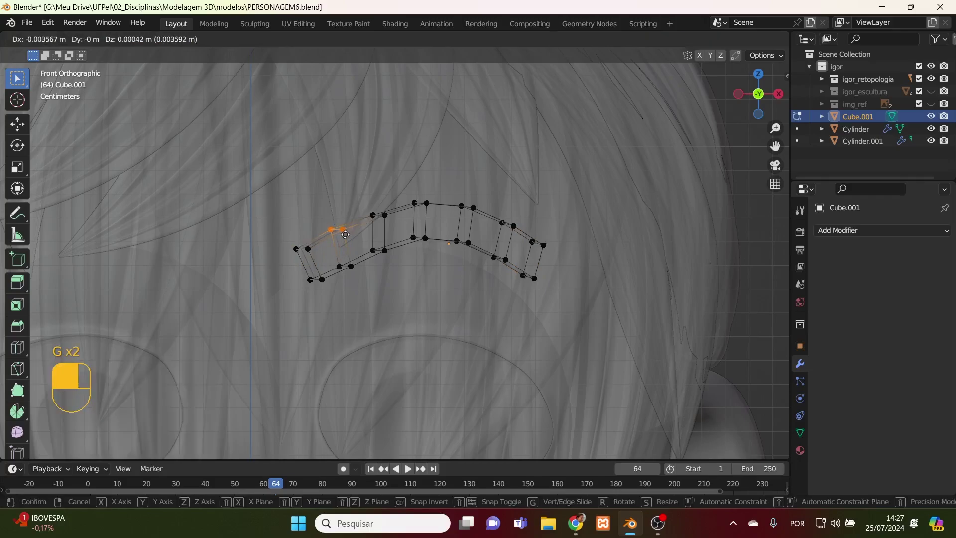
click(345, 234)
drag(401, 200, 368, 223)
key(g)
click(361, 222)
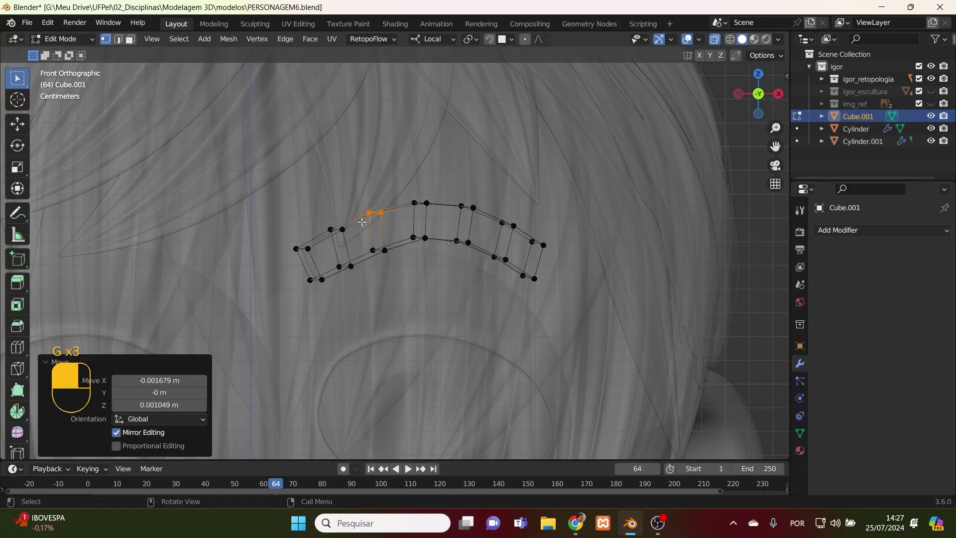
- From above, move the eyebrow's outer end vertices about -0.005 m in X and 0.013 m in Y with proportional editing on and X-ray off
middle_drag(362, 221, 442, 214)
key(KP_7)
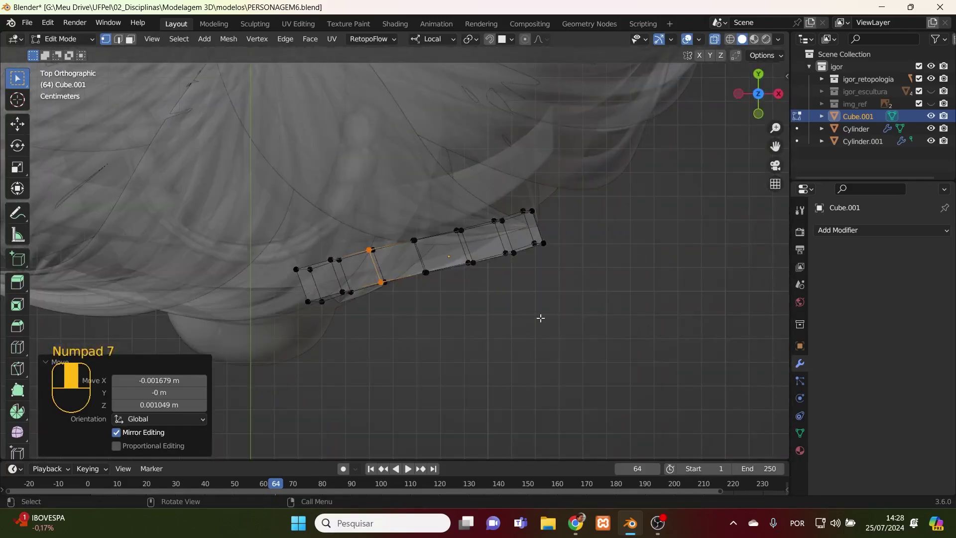
drag(587, 259, 516, 195)
key(alt+z)
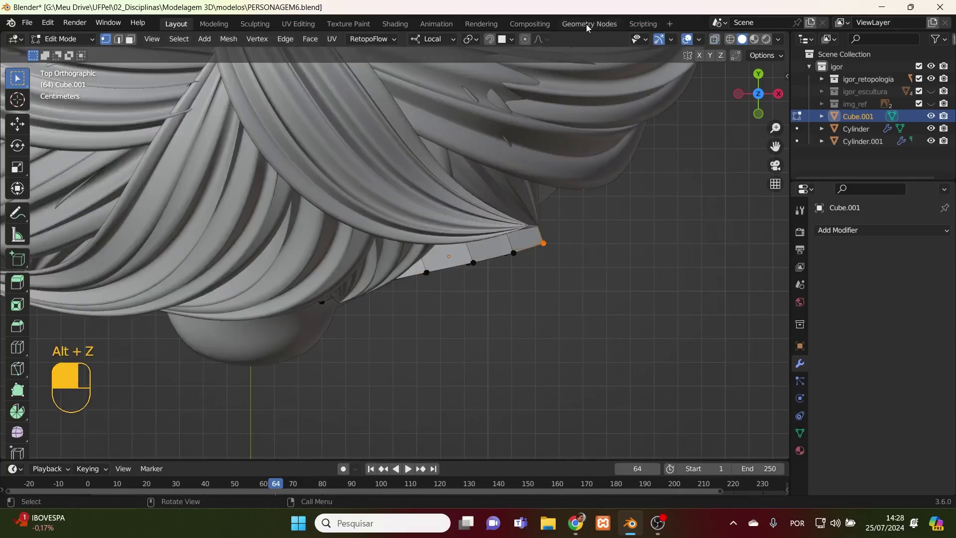
key(o)
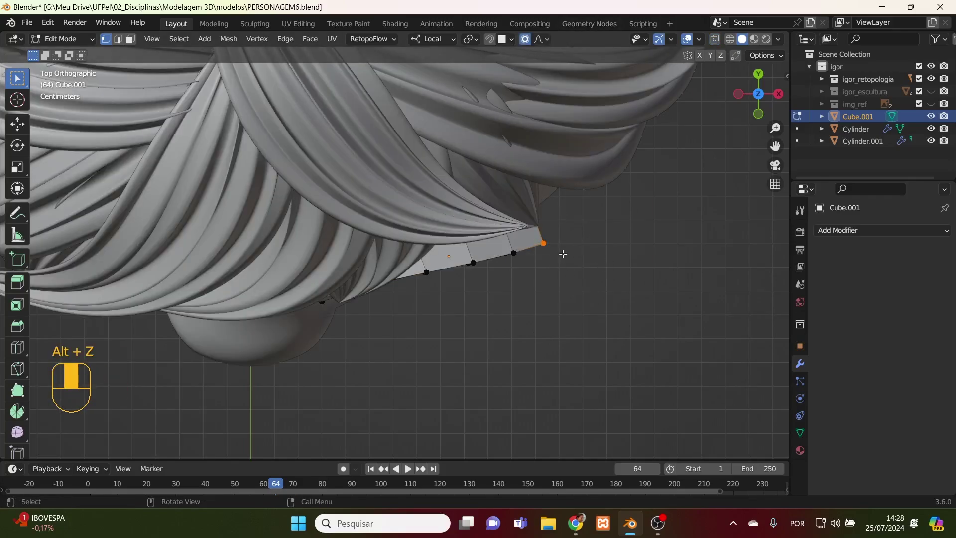
key(g)
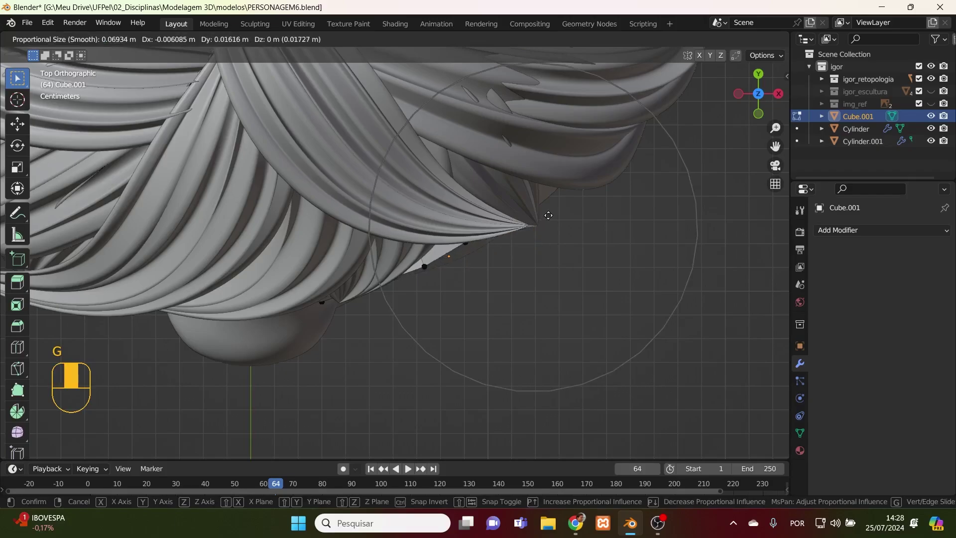
click(550, 223)
- From the right side view, move the outer end vertices about -0.003 m in Y and 0.0006 m in Z
middle_drag(550, 223, 494, 271)
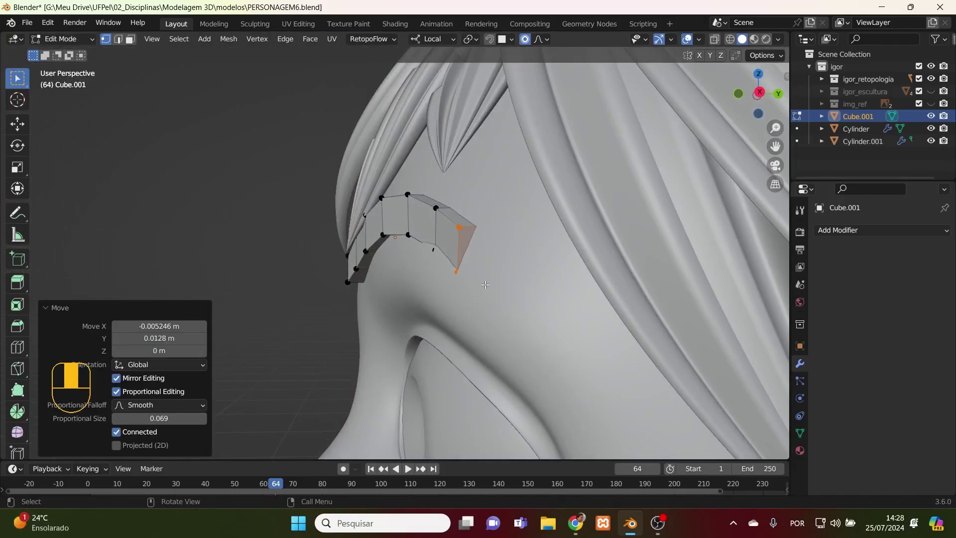
key(KP_3)
key(g)
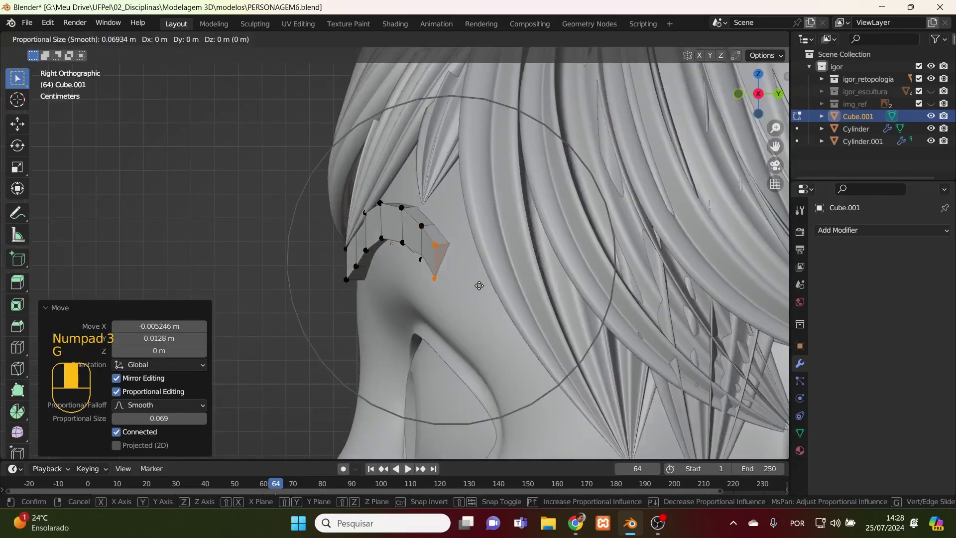
click(460, 291)
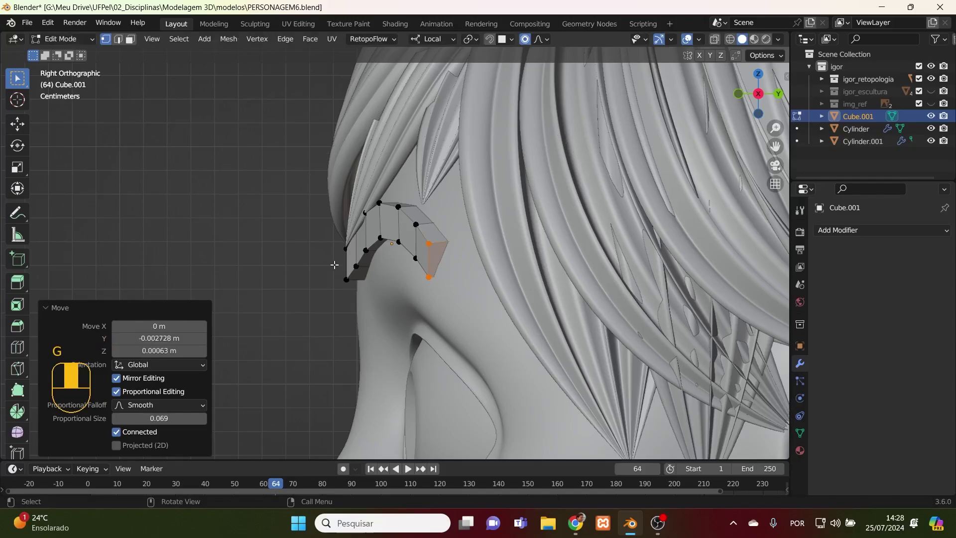
- Move the inner end's lower front vertex about 0.0025 m in Y and 0.0004 m in Z with proportional editing
click(352, 288)
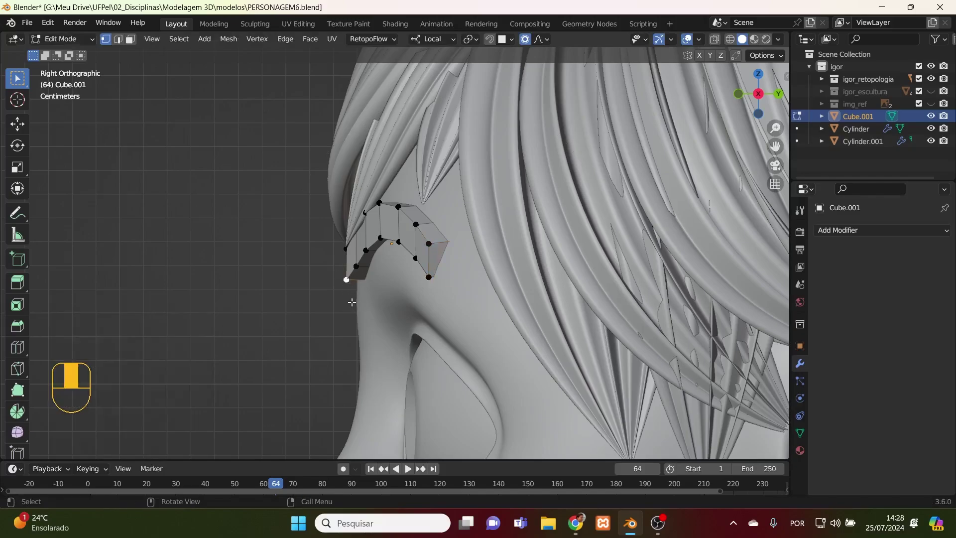
key(g)
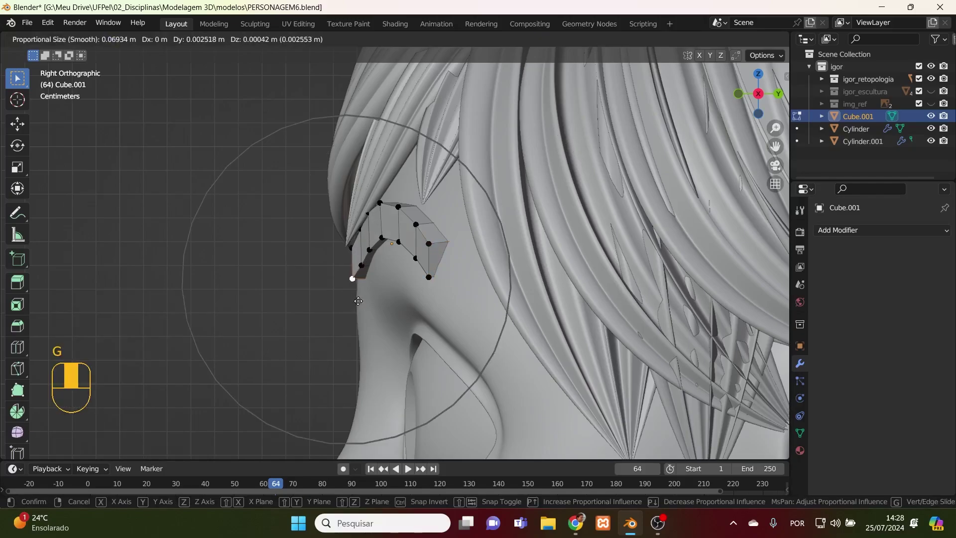
click(358, 301)
scroll(356, 300, up, 2)
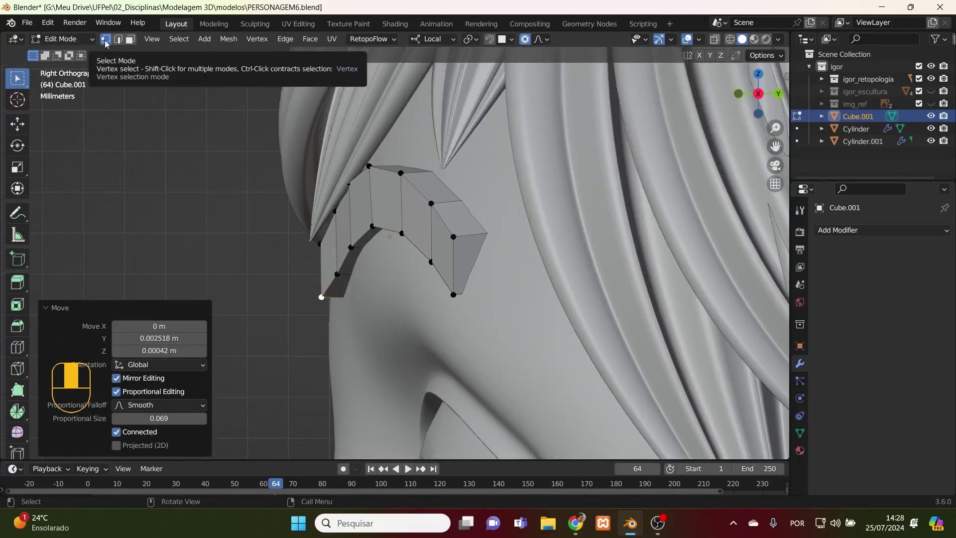
- Move the inner end's front vertices about -0.0004 m in X, 0.0017 m in Y and -0.0005 m in Z with proportional editing
middle_drag(425, 335, 553, 363)
key(alt+z)
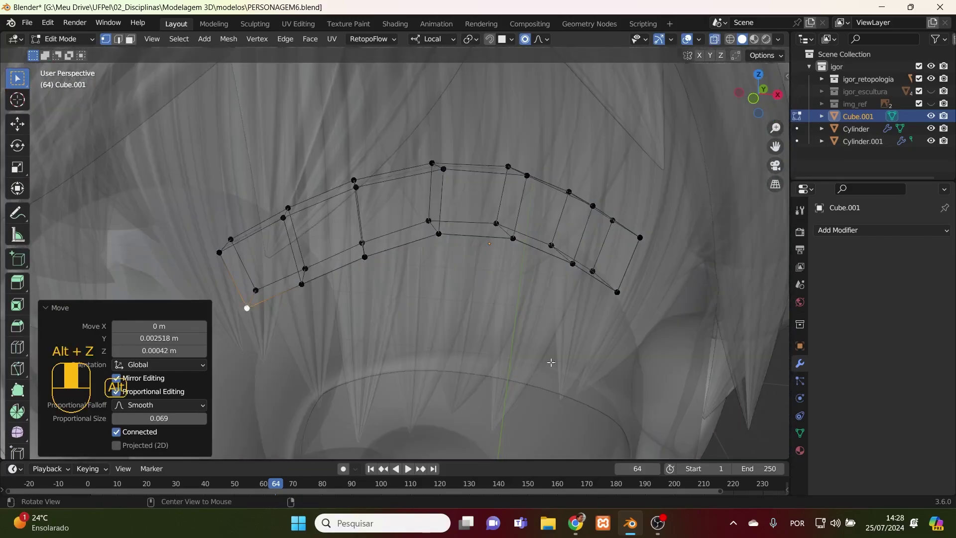
drag(266, 329, 188, 222)
middle_drag(379, 413, 327, 391)
key(alt+z)
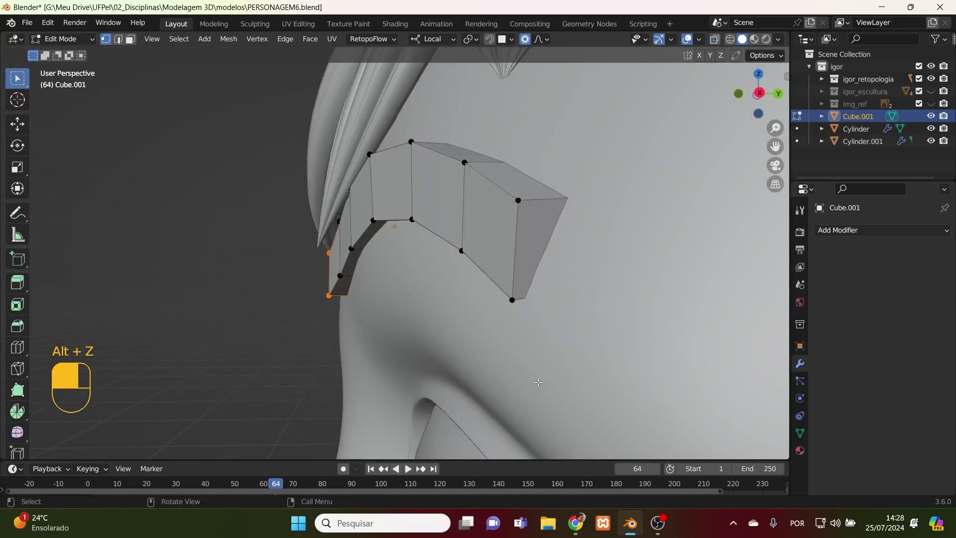
middle_drag(537, 382, 624, 273)
middle_drag(645, 239, 637, 234)
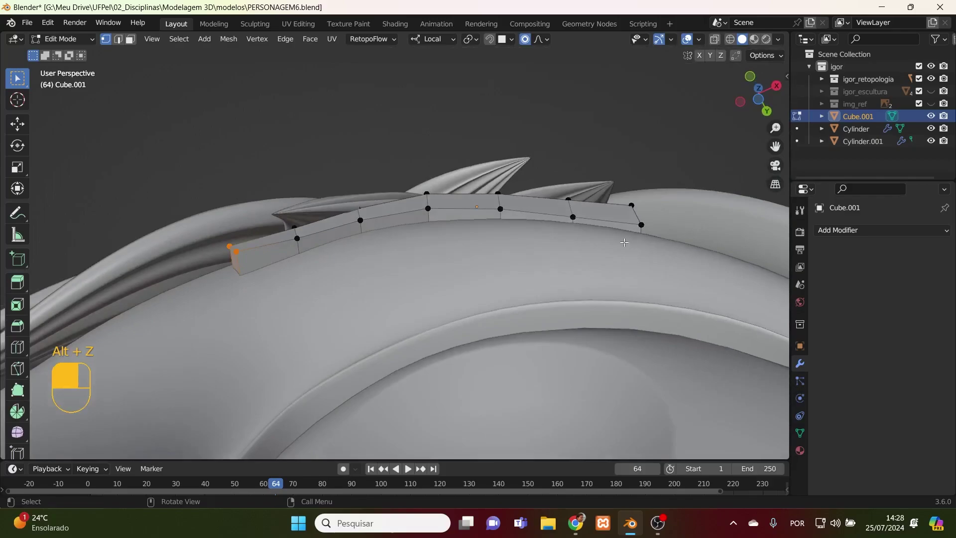
key(g)
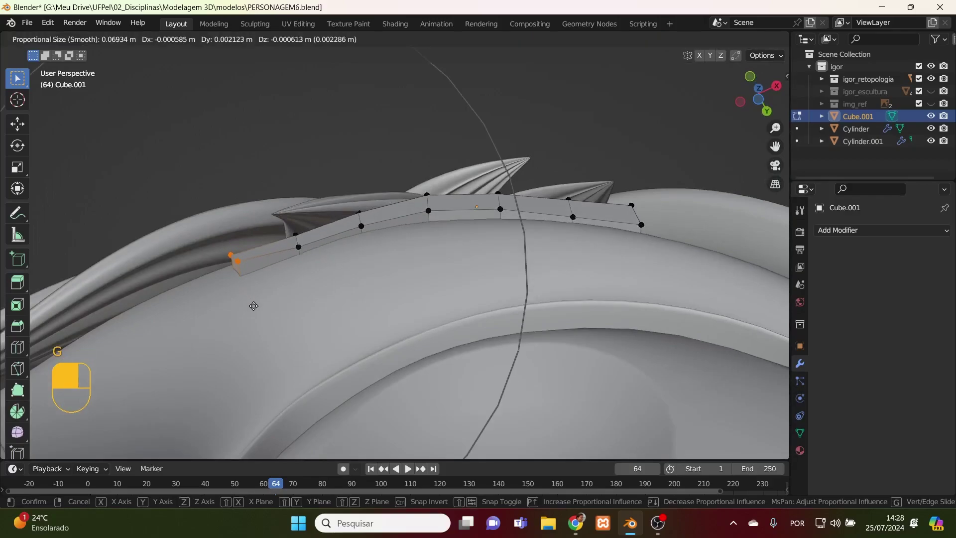
click(260, 291)
- Turn off proportional editing and nudge the front vertices of the second and third columns from the inner end along the forehead curve
click(525, 39)
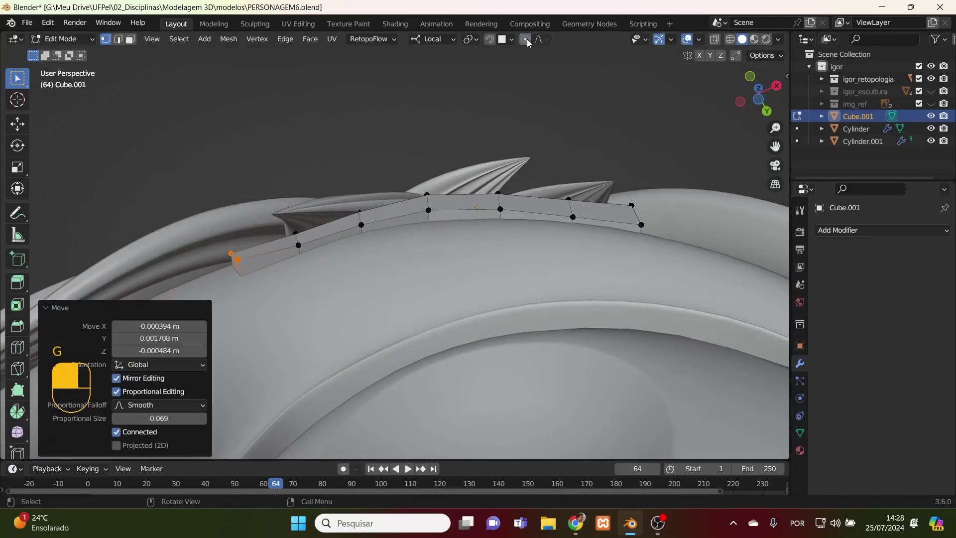
click(297, 253)
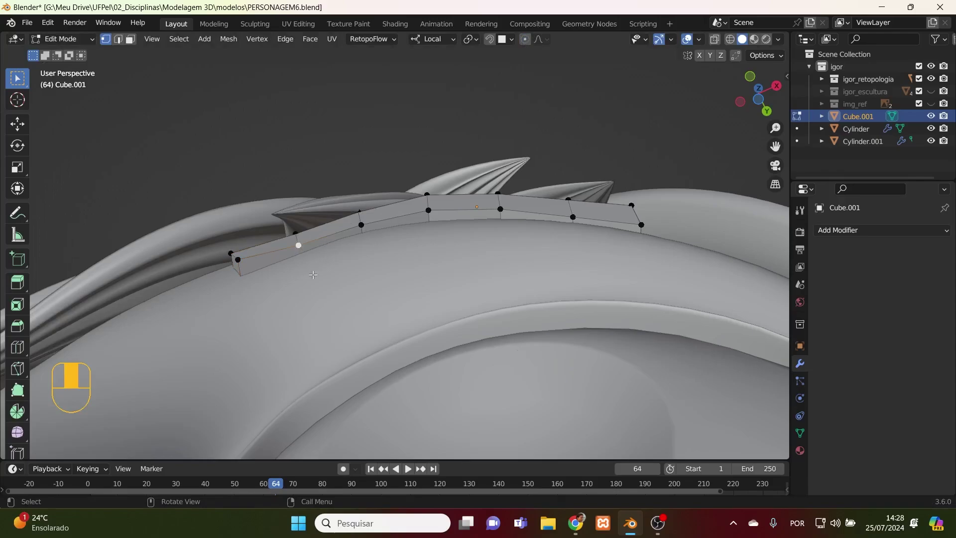
key(g)
click(324, 246)
click(300, 234)
key(g)
click(299, 226)
click(360, 224)
key(g)
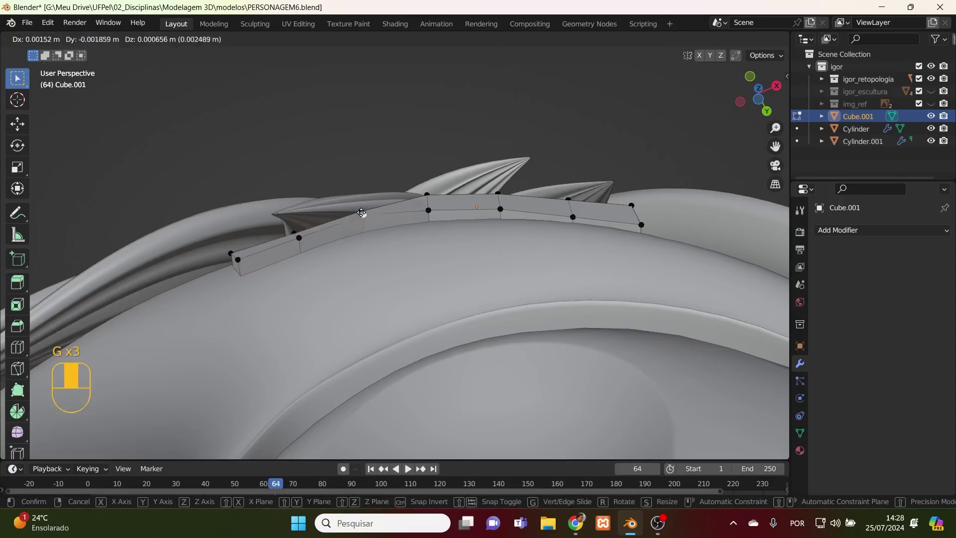
click(359, 219)
- Flatten the middle column's front vertices towards the forehead, moving the upper one about -0.0014 m in X and 0.0018 m in Y
click(428, 211)
key(g)
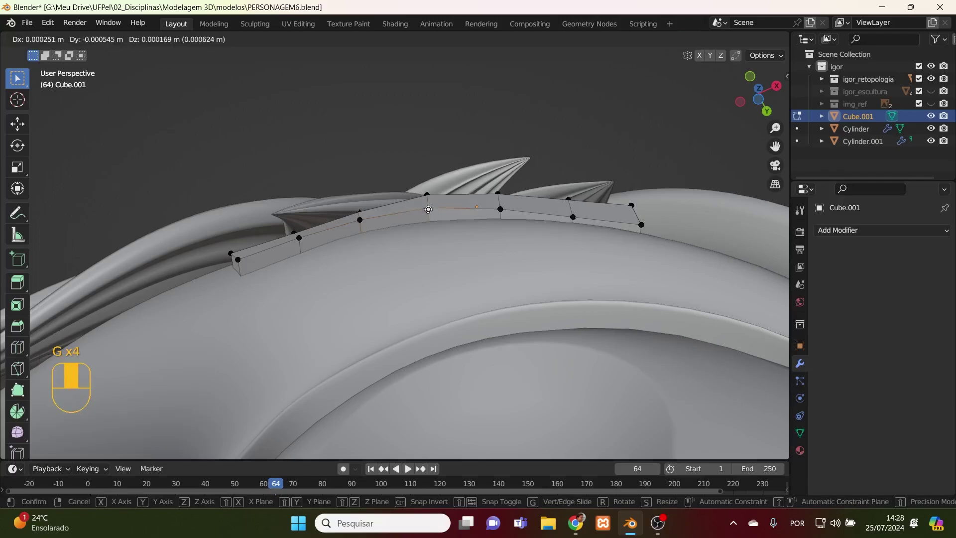
click(428, 205)
key(g)
click(427, 201)
- Align the front vertices of the fifth and sixth columns with the forehead, moving the fifth's upper one about 0.0024 m in Y
click(498, 195)
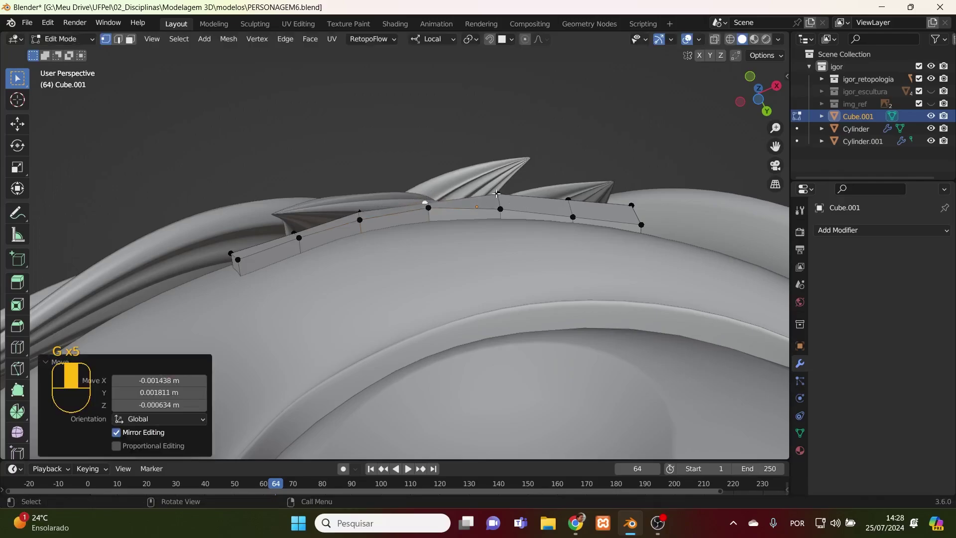
key(g)
click(498, 202)
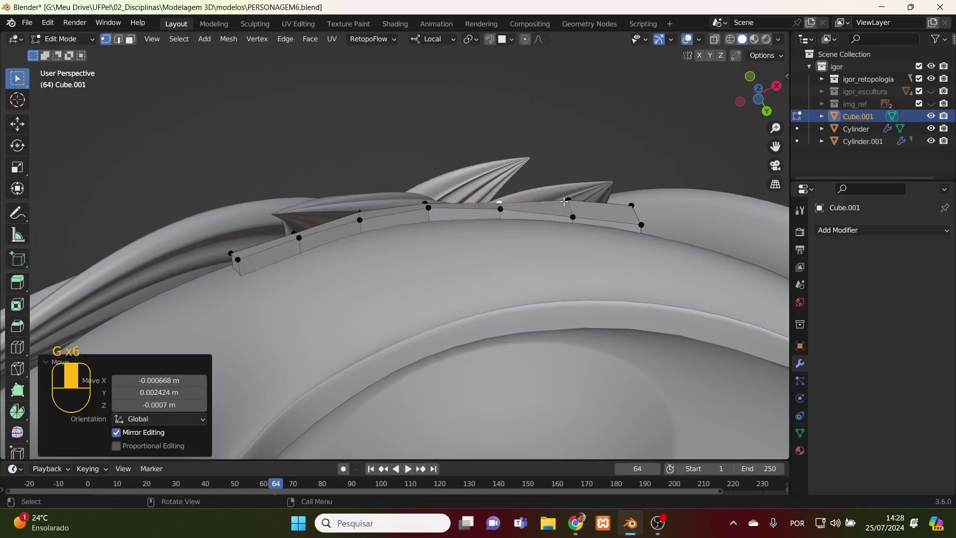
click(569, 199)
key(g)
click(576, 219)
key(g)
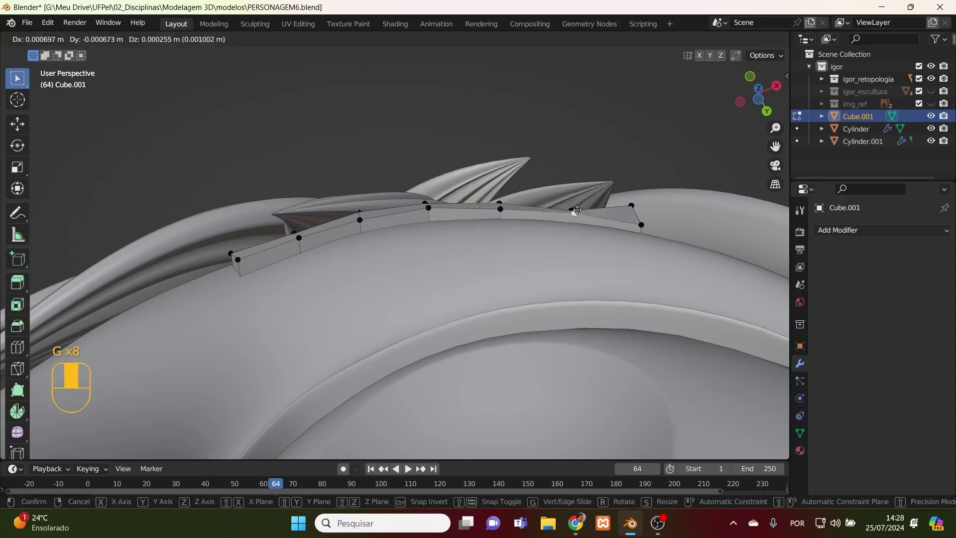
click(575, 212)
click(500, 209)
key(g)
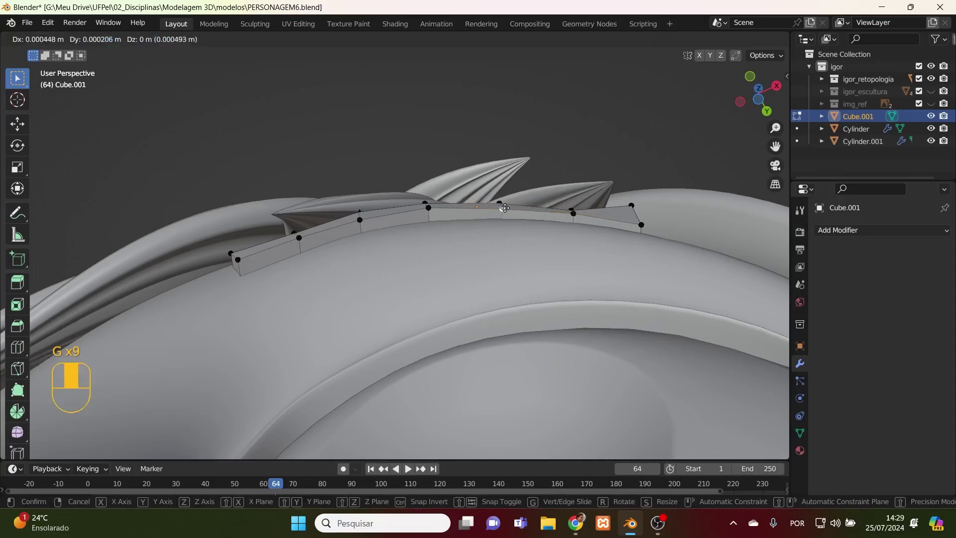
click(502, 208)
- Move the outer end's upper front vertex about -0.0013 m in X, 0.0032 m in Y and -0.001 m in Z
click(633, 205)
key(g)
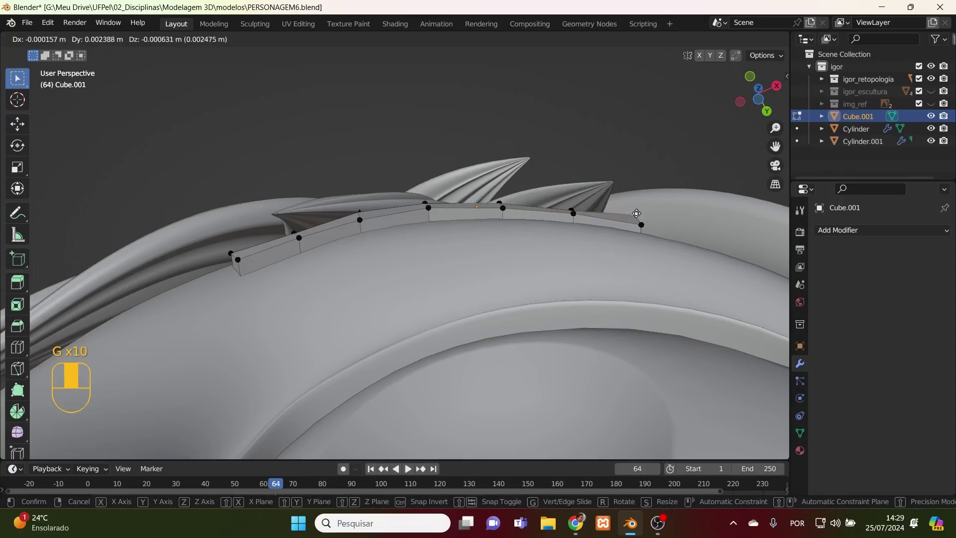
click(633, 216)
- From the front view, raise all the outer end vertices about 0.0045 m along Z
middle_drag(625, 294, 627, 347)
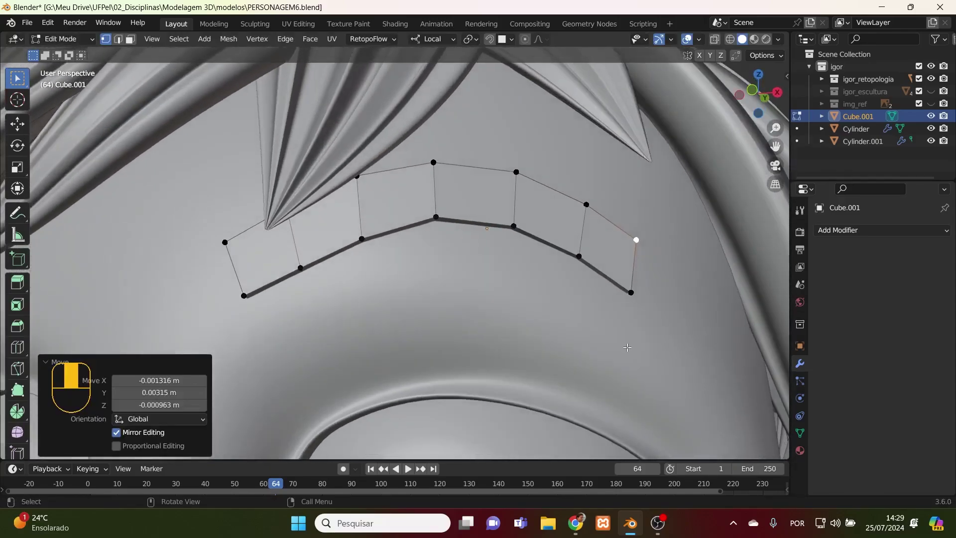
key(KP_1)
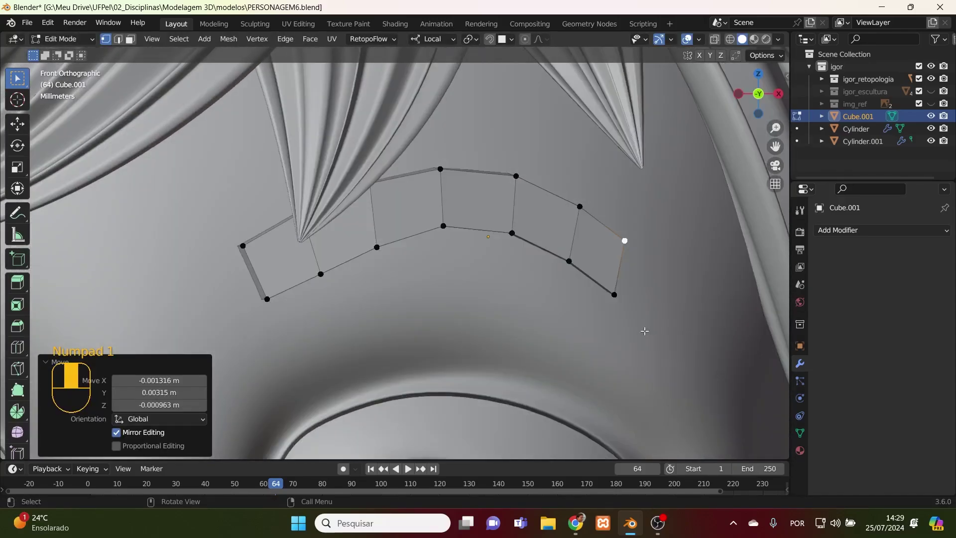
click(647, 214)
key(alt+z)
drag(653, 221, 590, 318)
key(alt+z)
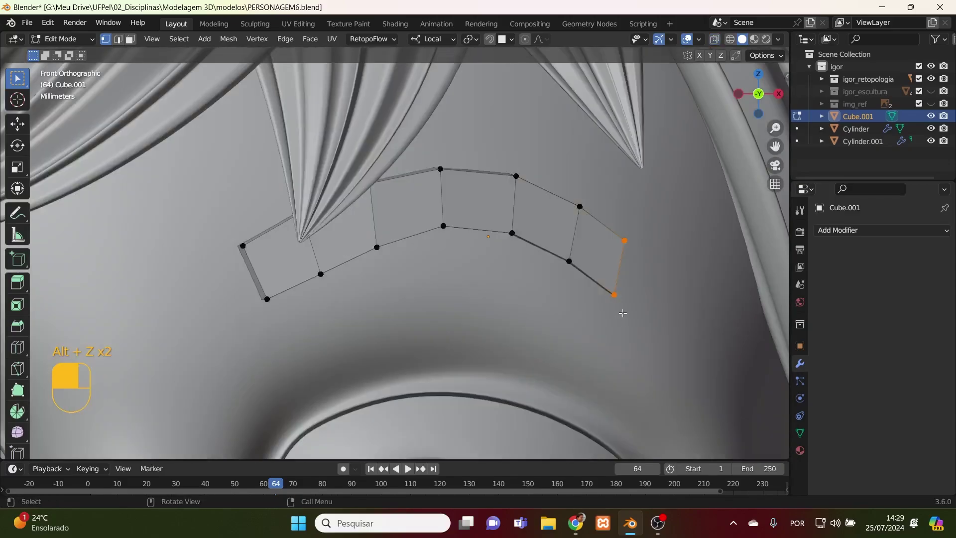
key(g)
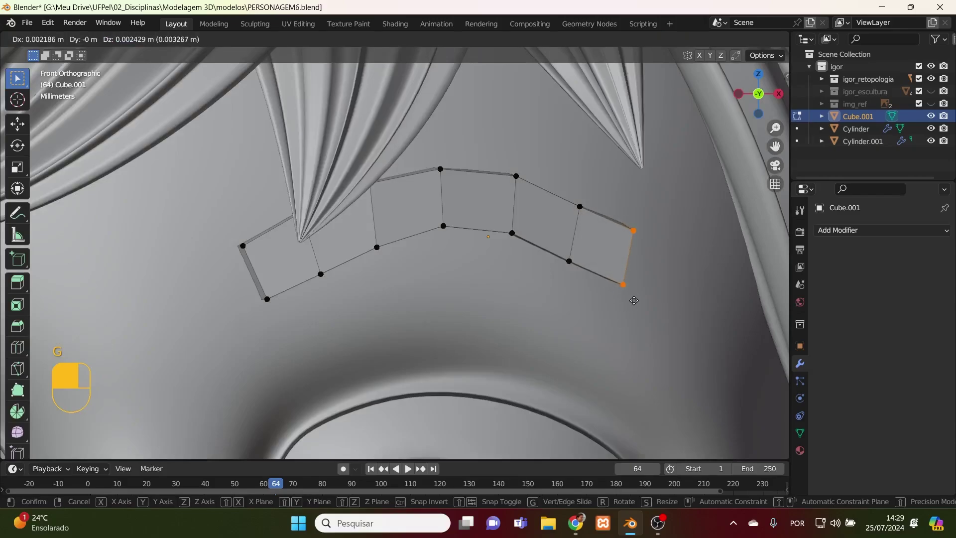
key(z)
click(632, 293)
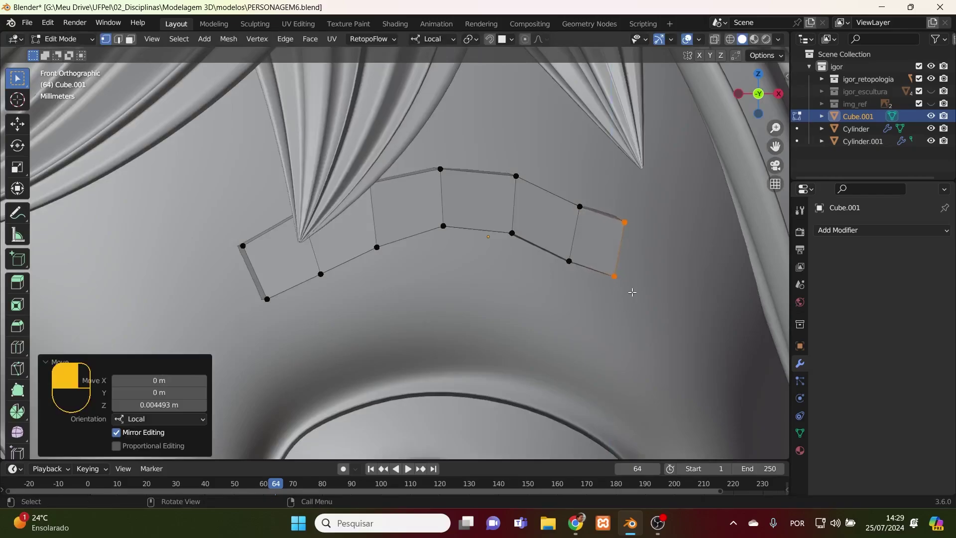
- In edge select mode, lower the middle front edge about 0.0029 m and the next outer one about 0.0023 m in Z
click(120, 42)
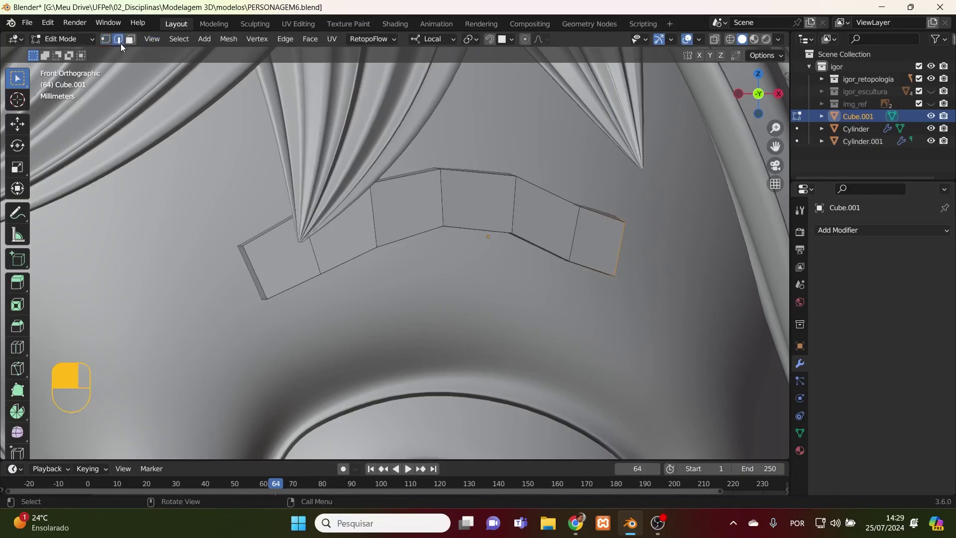
click(440, 200)
key(g)
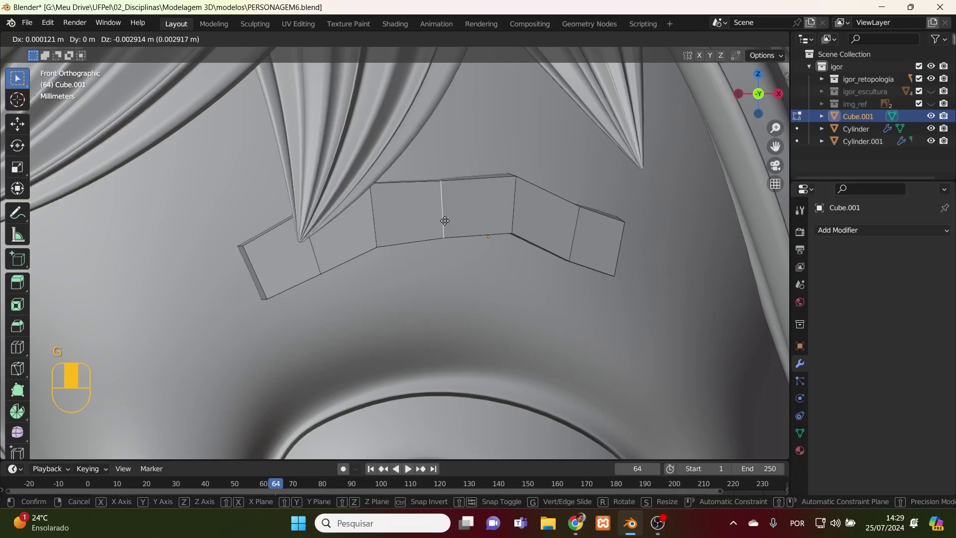
click(445, 221)
click(520, 199)
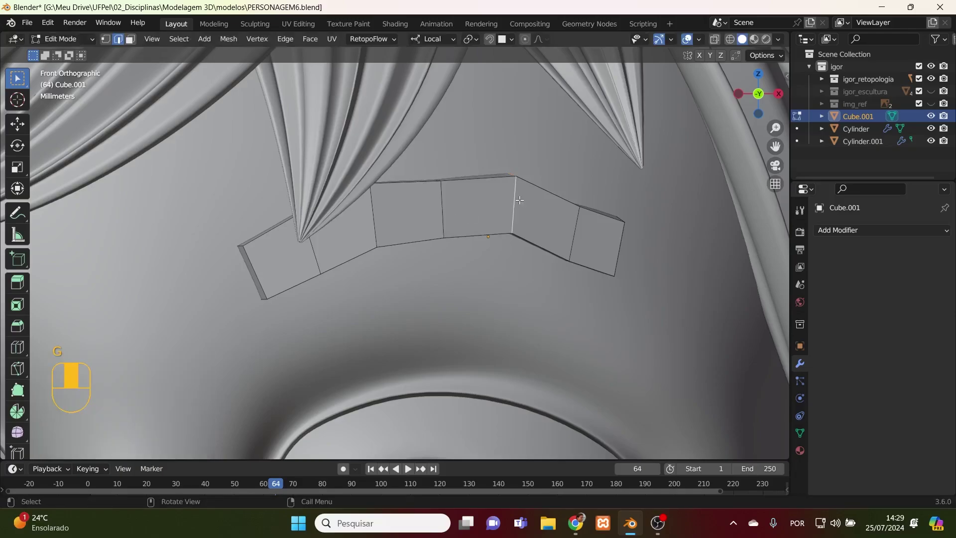
key(g)
click(519, 210)
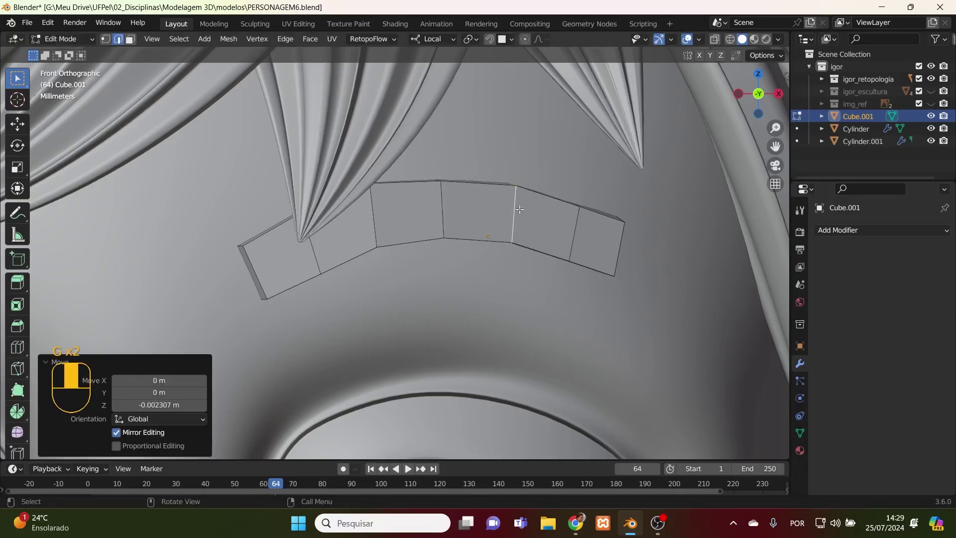
- Lower the third front edge from the inner end about 0.002 m and move the second about -0.0016 m in X and -0.0011 m in Z
click(374, 229)
key(g)
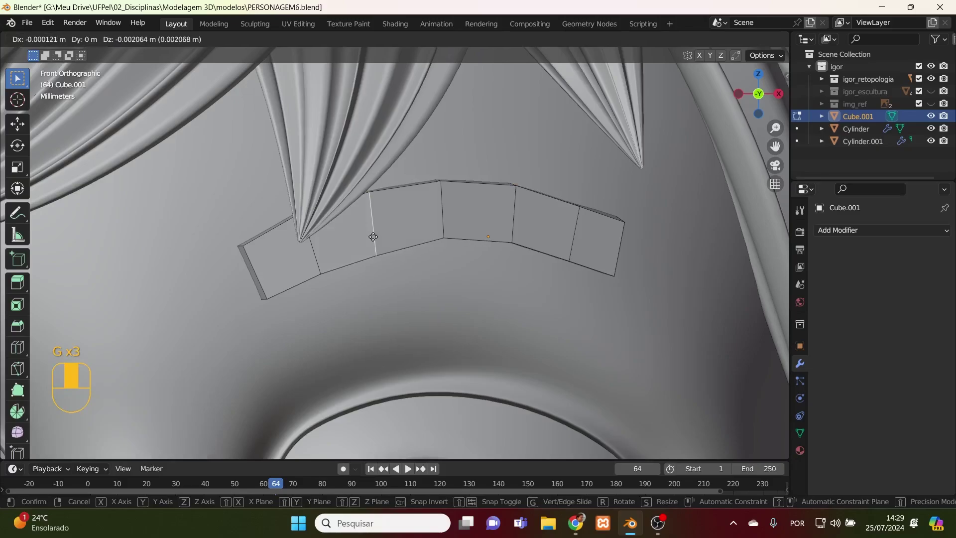
click(371, 237)
click(316, 253)
key(g)
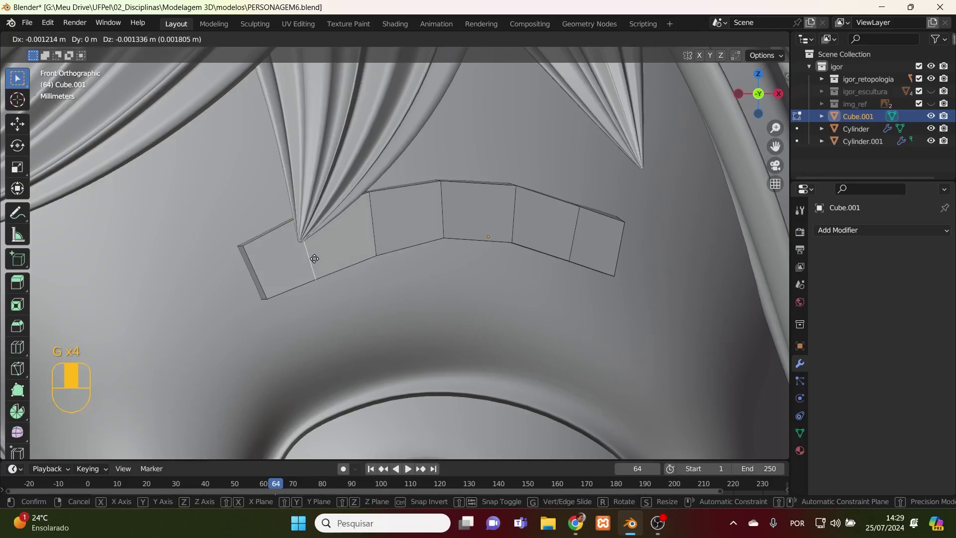
click(312, 258)
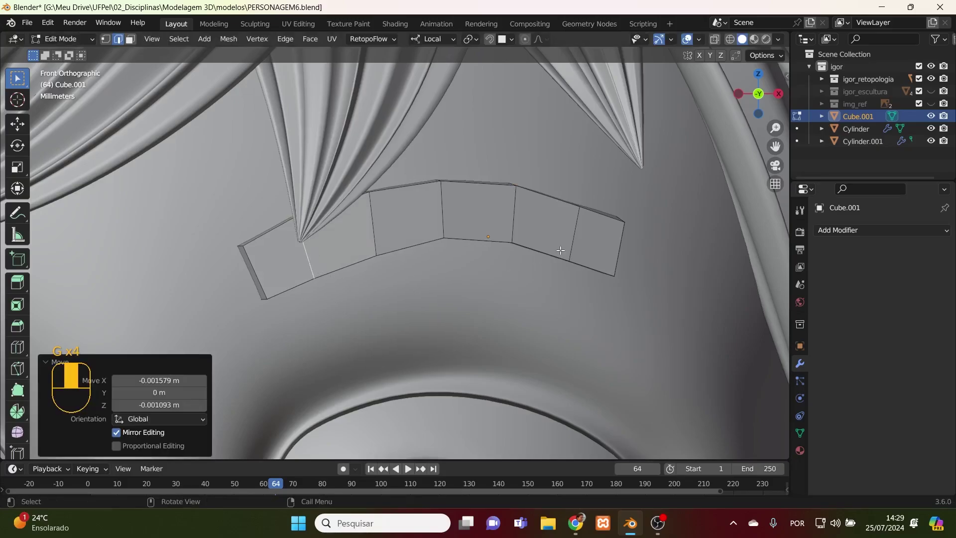
- Shift the fifth and sixth front edges about -0.0005 m in X, lowering them about 0.0027 m and 0.0021 m in Z
click(517, 222)
key(g)
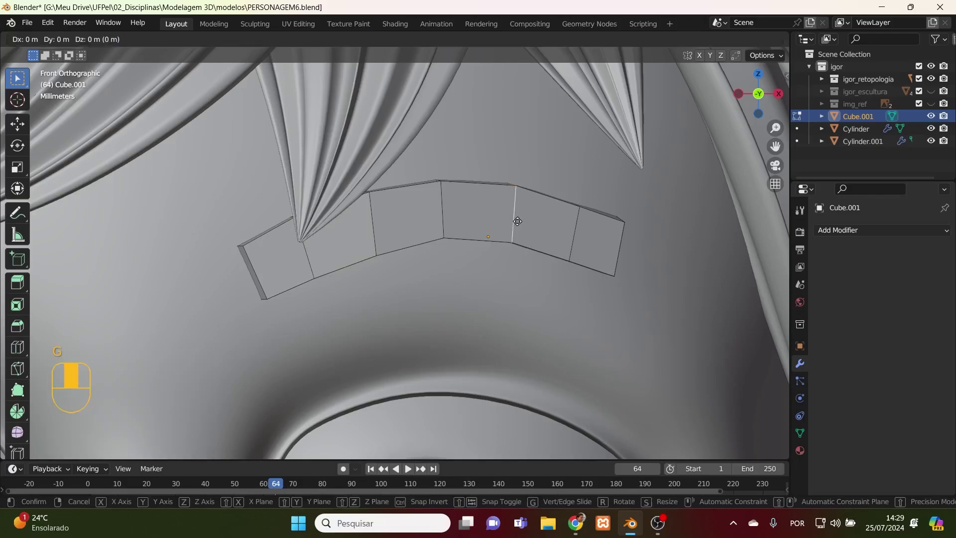
click(517, 232)
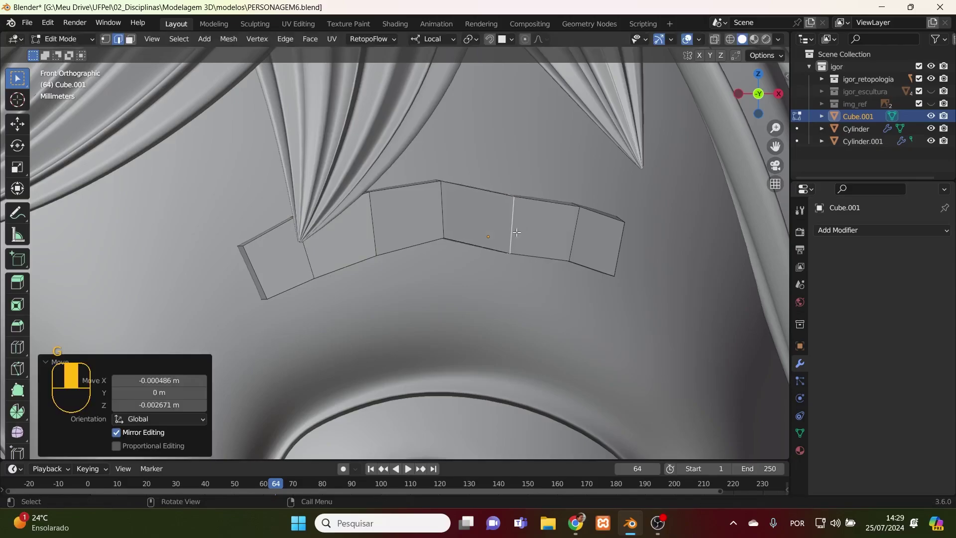
click(575, 235)
key(g)
click(572, 243)
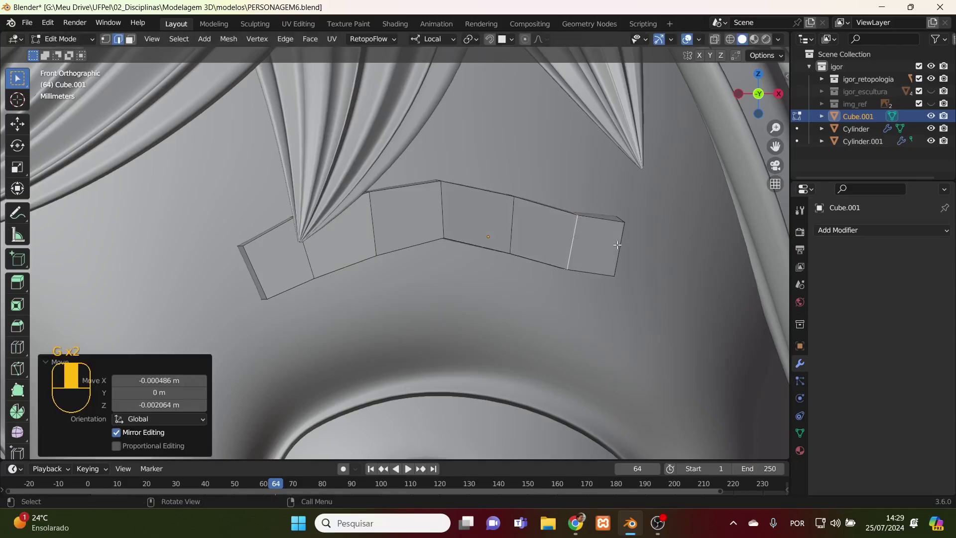
- Move the middle front edge about -0.0004 m in X and -0.0024 m in Z
click(443, 208)
key(g)
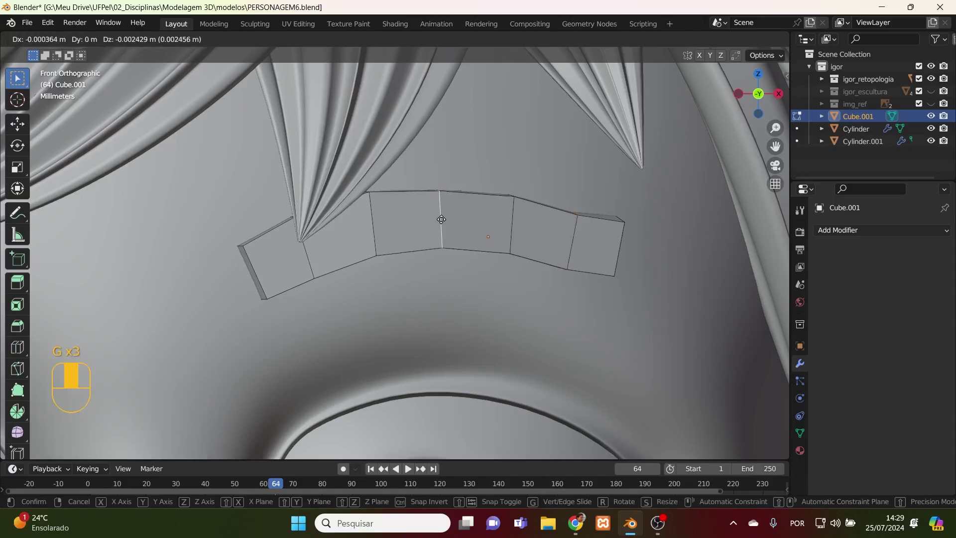
click(441, 218)
- Lower the third front edge from the inner end about 0.0013 m, rotate it -8°, and shift it about -0.00085 m in X
click(374, 224)
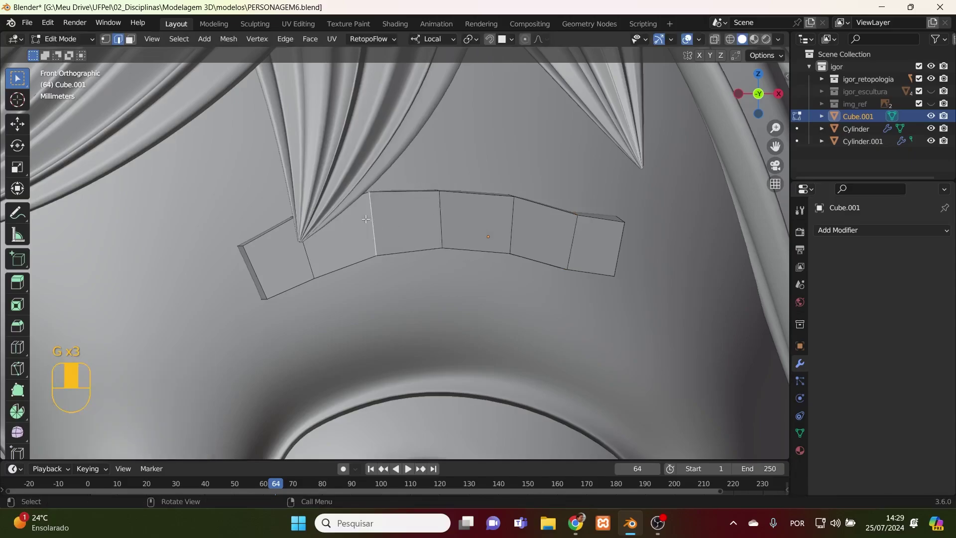
key(g)
click(367, 224)
key(r)
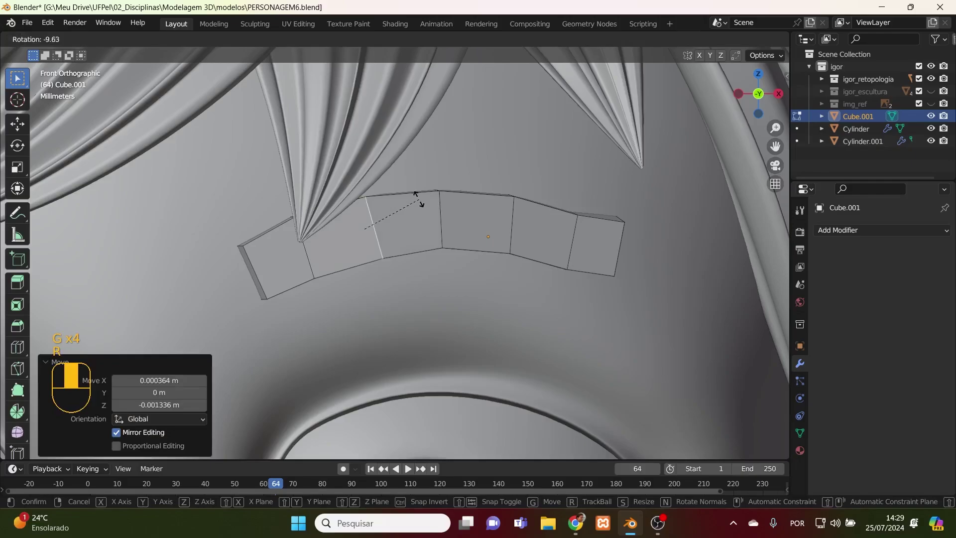
right_click(417, 196)
key(g)
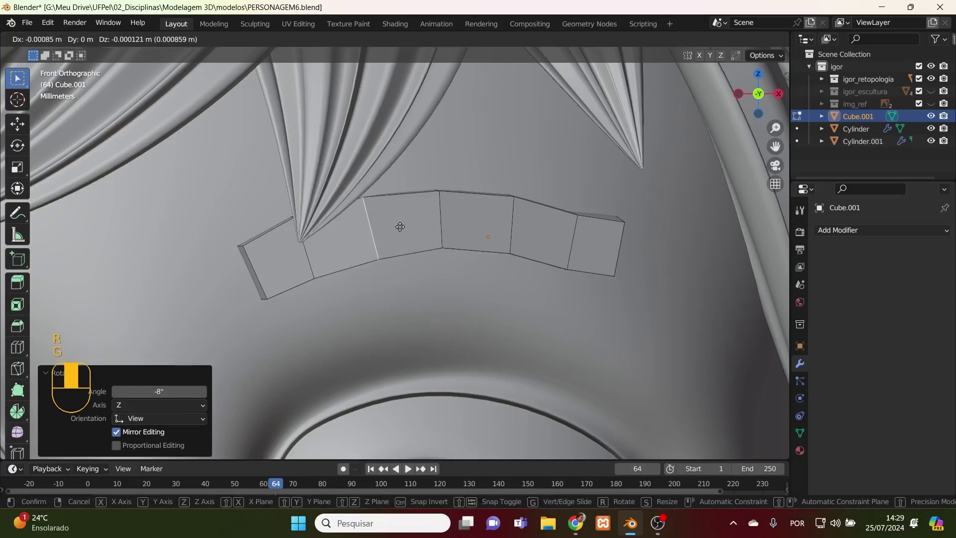
click(395, 254)
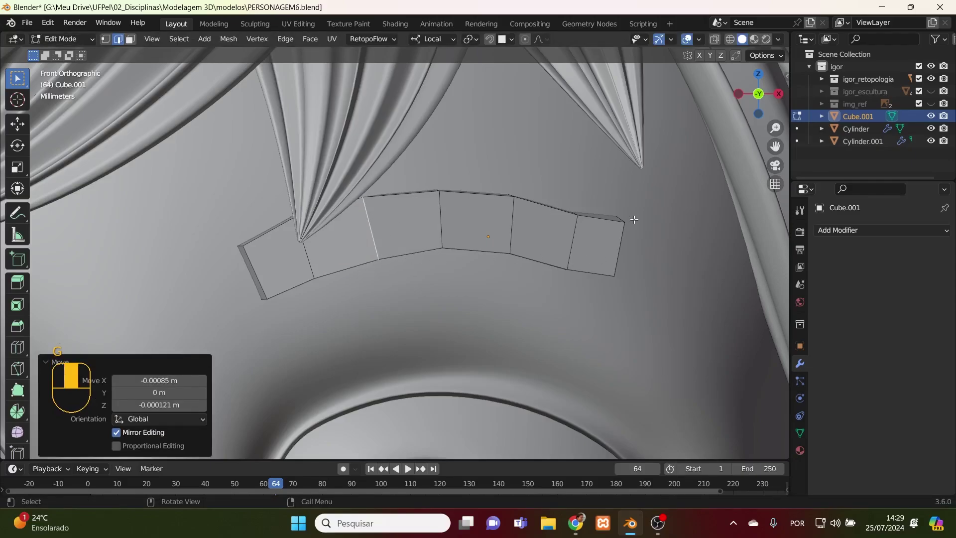
- Move the upper vertices at the eyebrow's outer end about -0.003 m in X and -0.0051 m in Z
key(1)
key(alt+z)
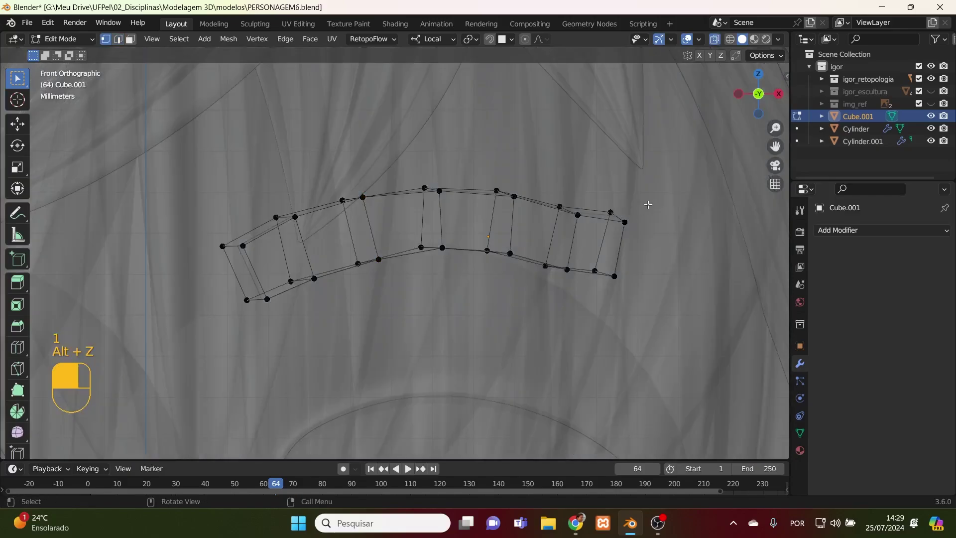
drag(645, 194, 604, 233)
key(alt+z)
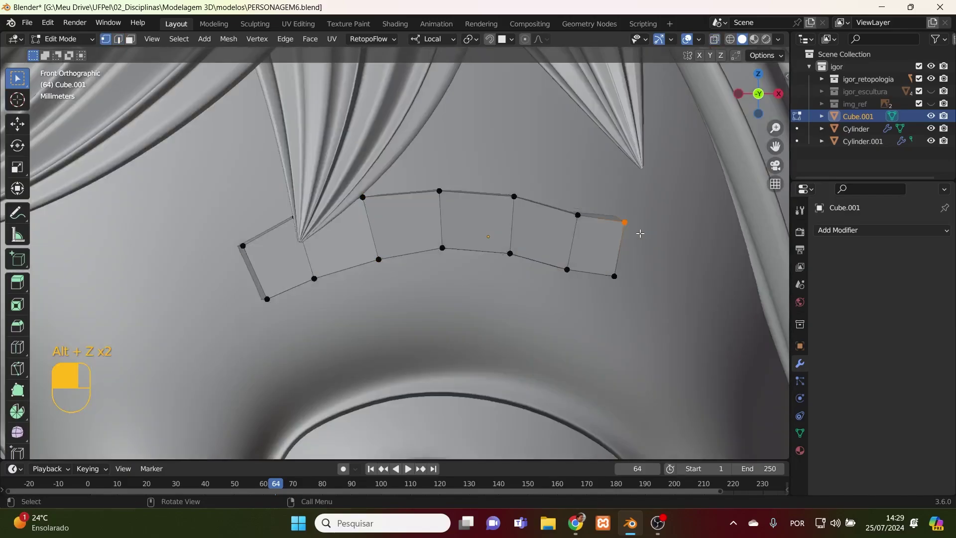
key(g)
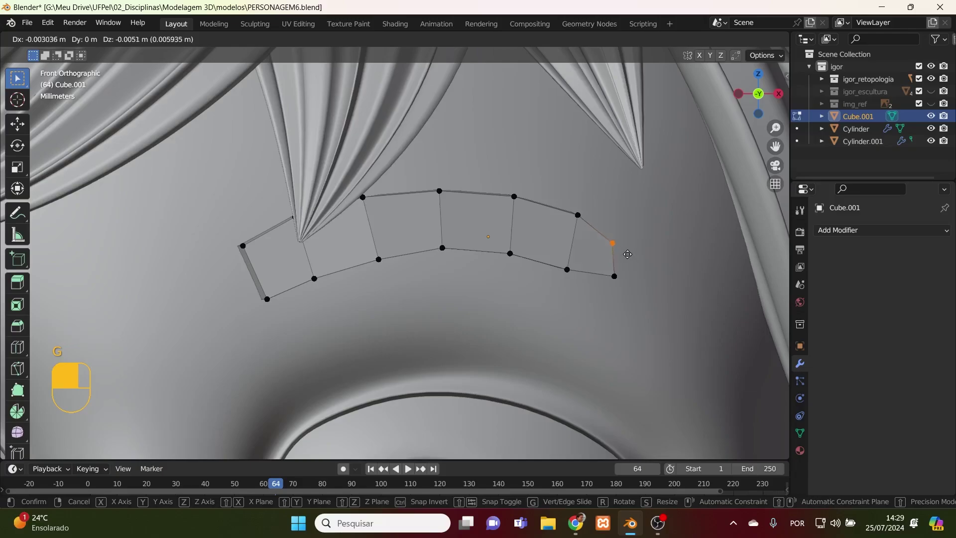
click(628, 254)
- Move the eyebrow's whole outer end about 0.0181 m in X and -0.0174 m in Z
click(245, 249)
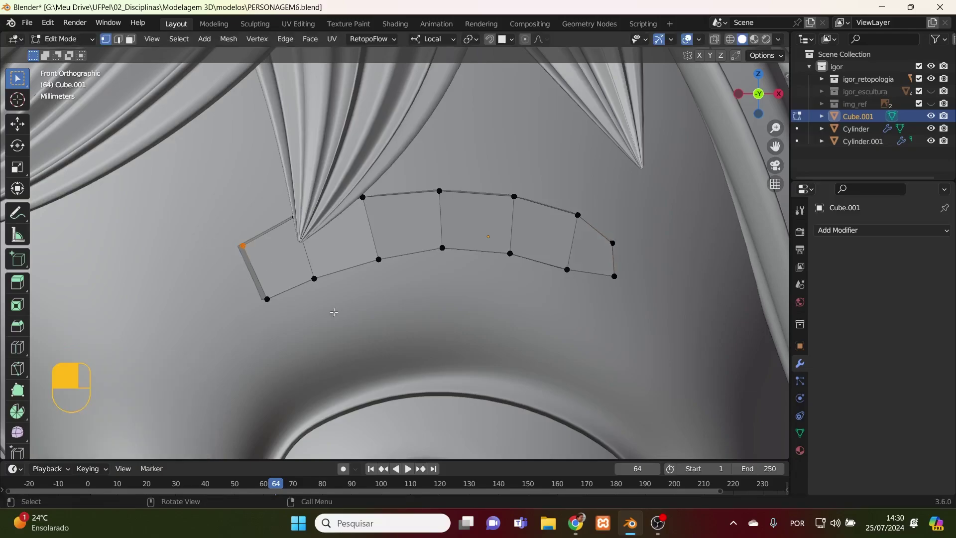
scroll(333, 312, down, 6)
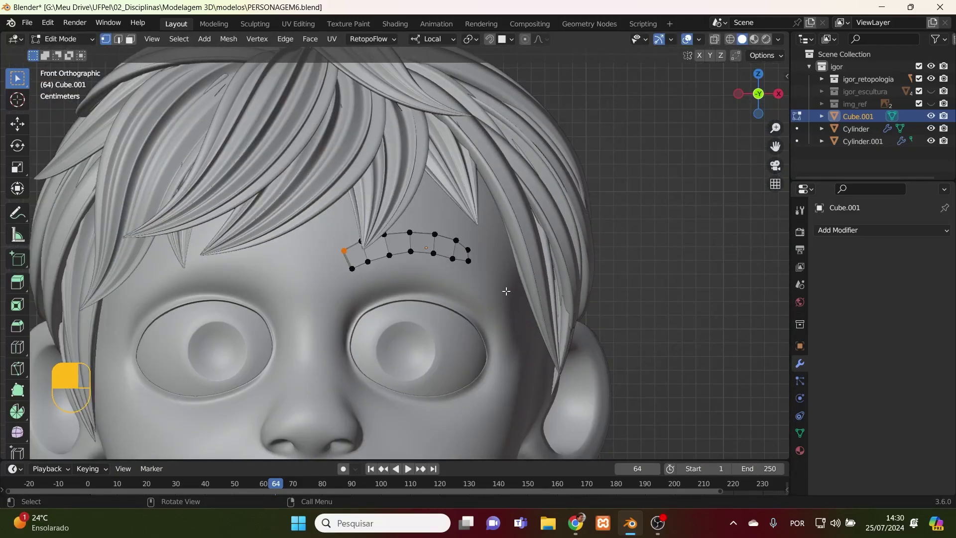
key(KP_1)
key(alt+z)
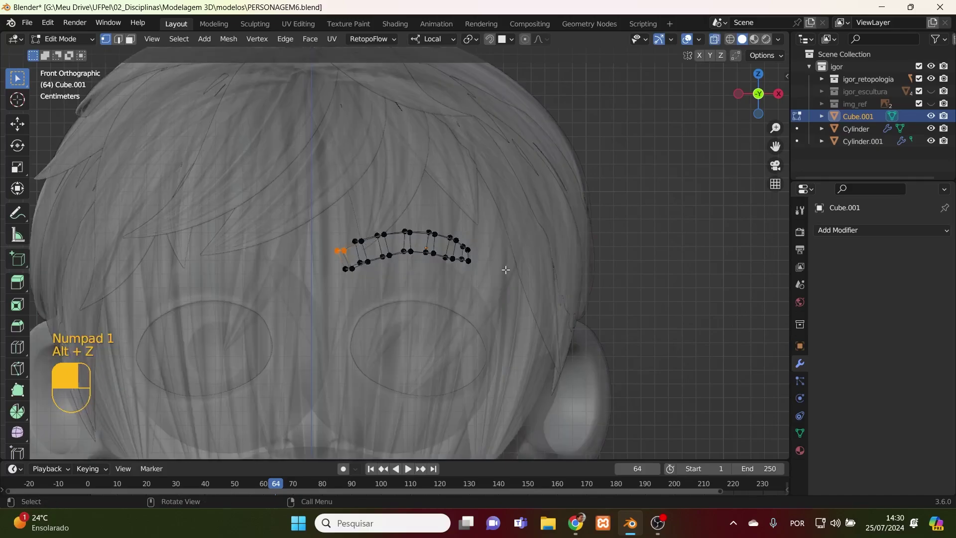
drag(485, 237, 455, 272)
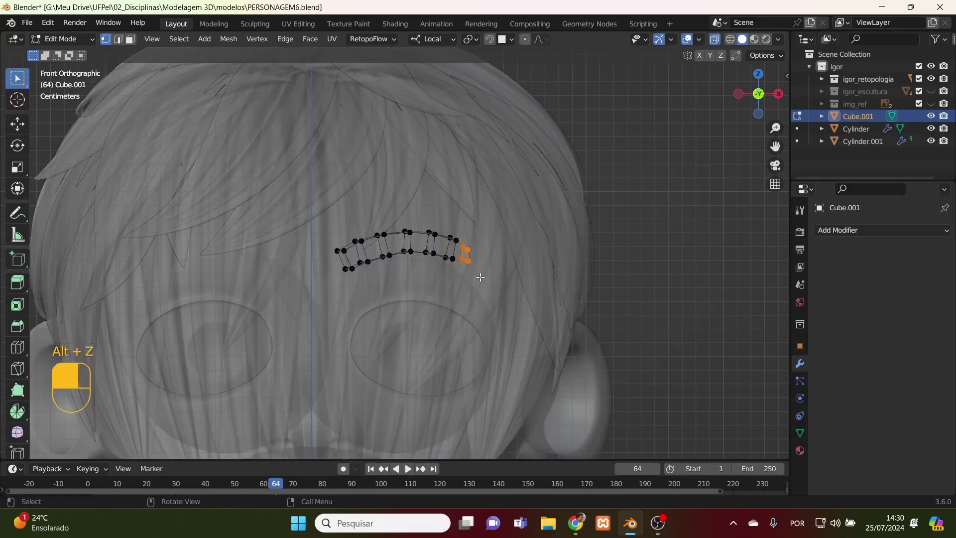
key(alt+z)
key(g)
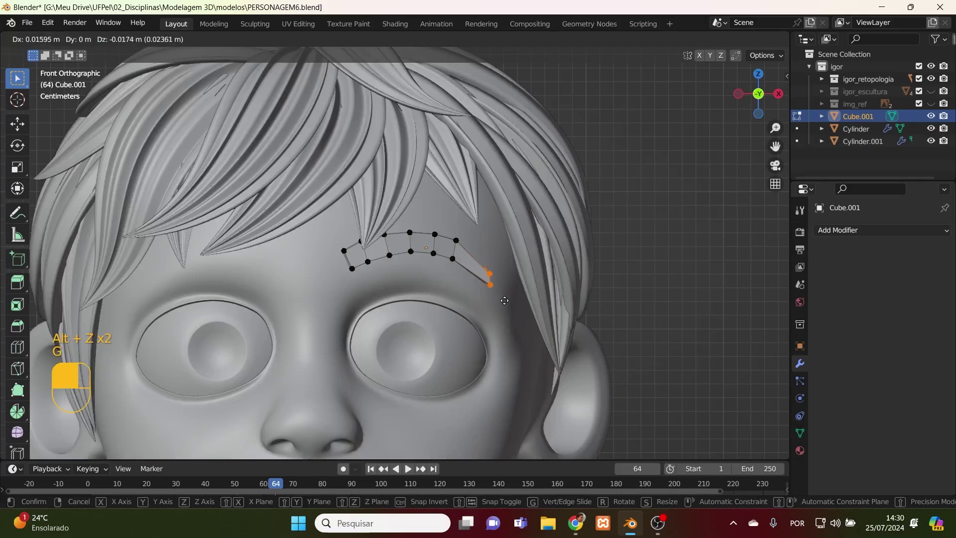
click(507, 301)
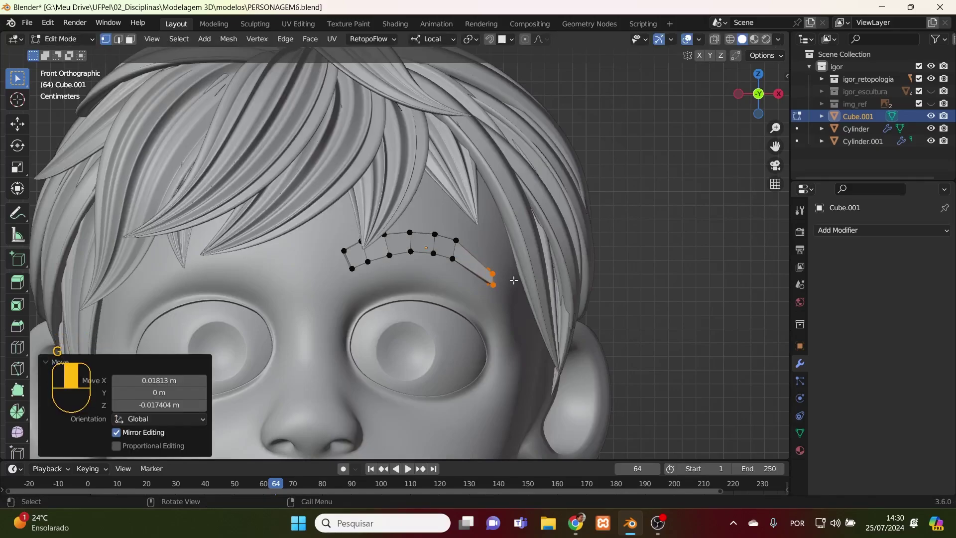
- In the side view, push the outer end back about 0.0127 m in Y and -0.0007 m in Z
key(KP_3)
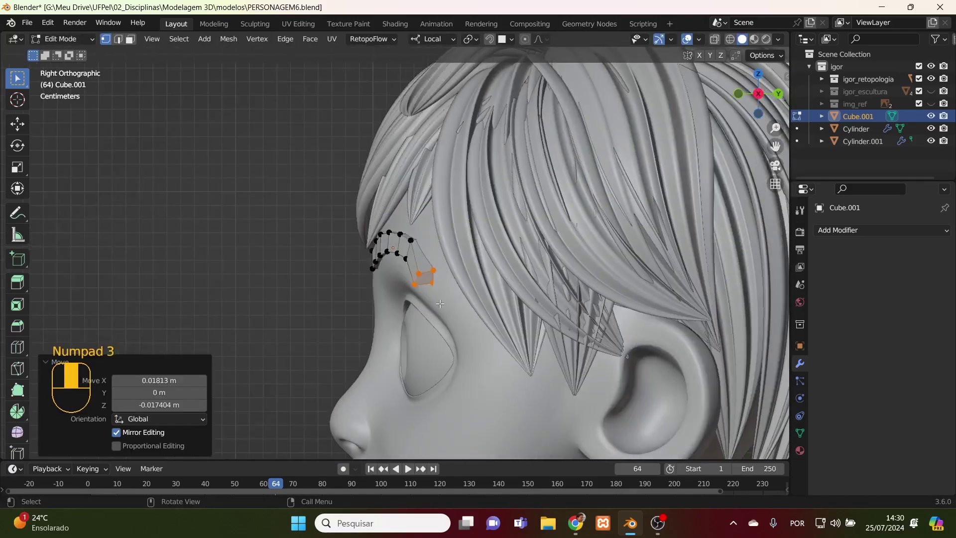
key(g)
click(457, 304)
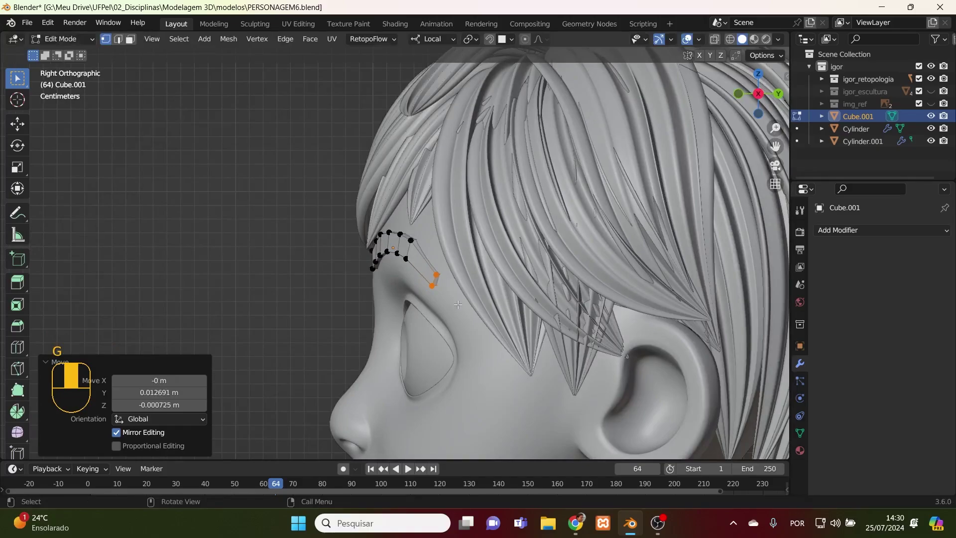
- Move the sixth edge loop from the inner end about 0.0098 m in X and -0.0025 m in Z
key(KP_1)
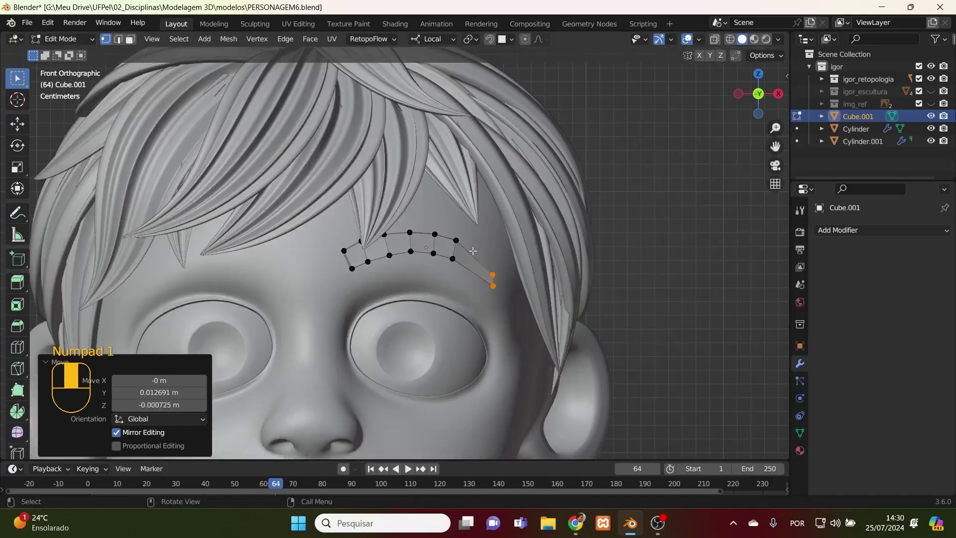
drag(469, 233, 444, 268)
key(alt+z)
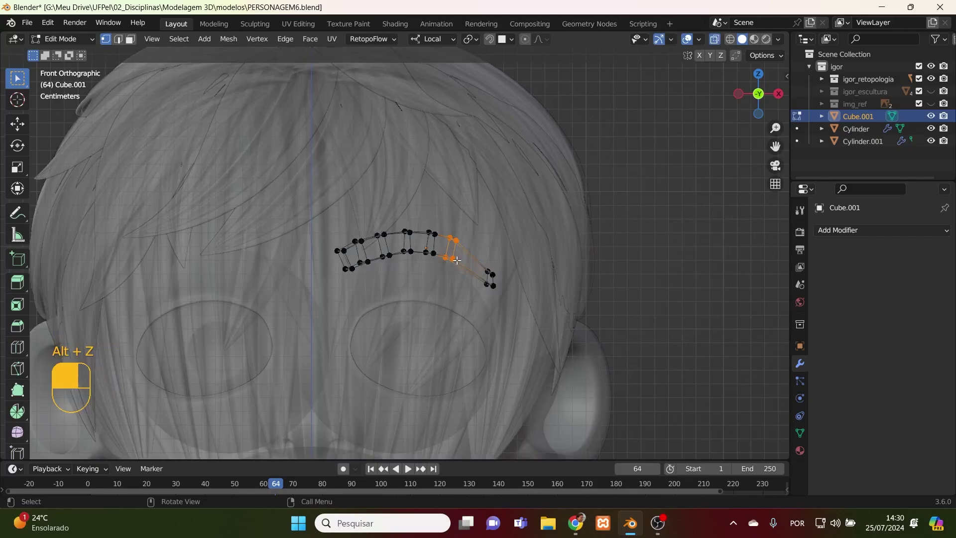
key(alt+z)
key(g)
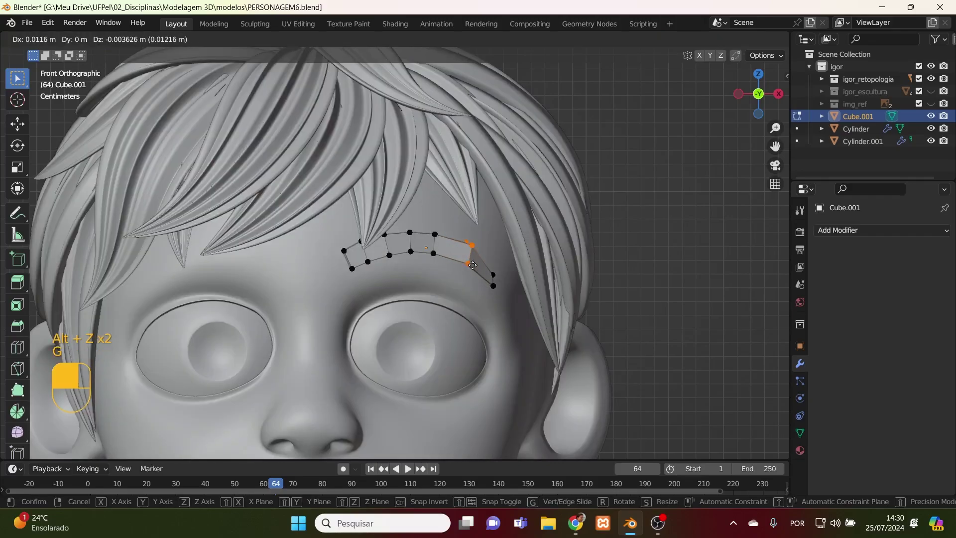
click(470, 263)
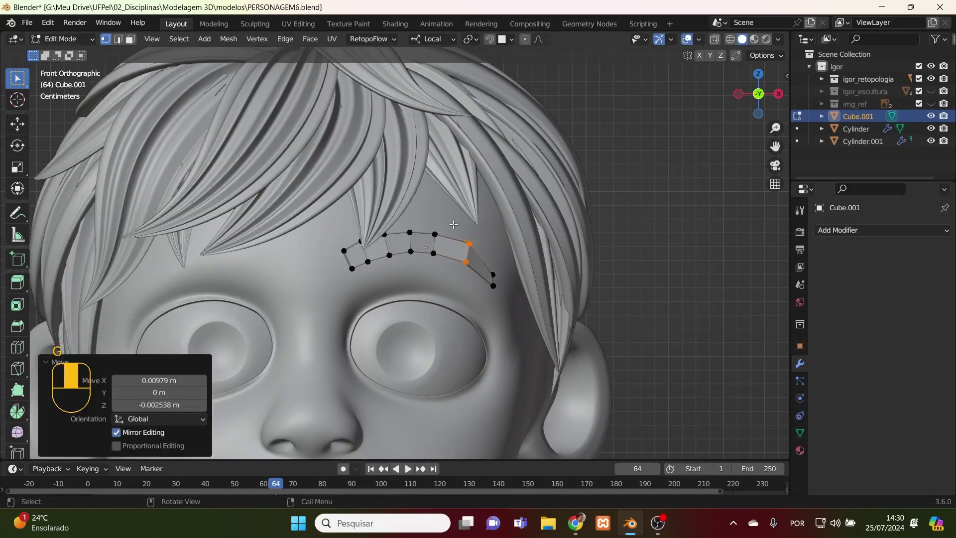
- Fit the sixth edge loop to the forehead by moving it about -0.0012 m in X, 0.004 m in Y and 0.0013 m in Z
middle_drag(473, 240, 449, 382)
key(g)
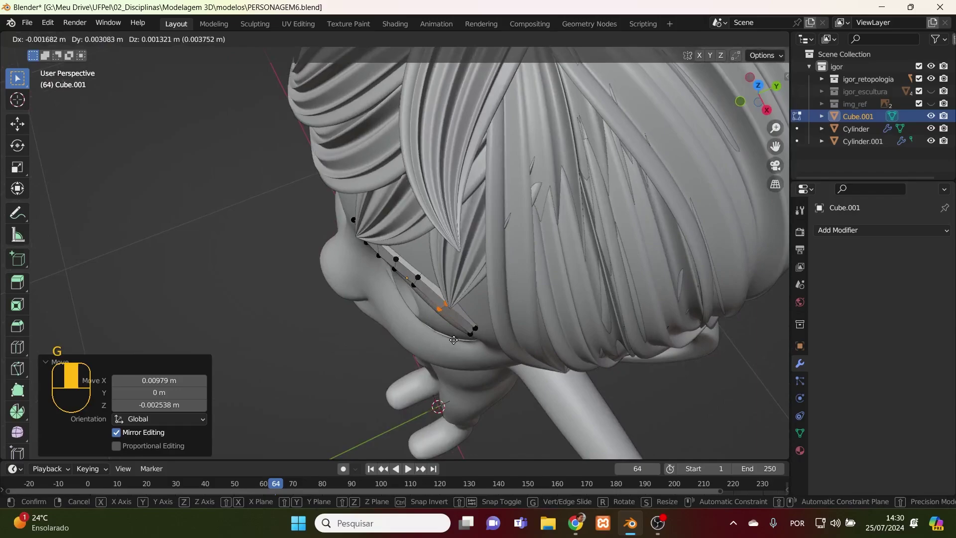
click(455, 340)
middle_drag(455, 340, 563, 239)
- Lower the fifth and sixth edge loops together about 0.0025 m along local Z
key(KP_1)
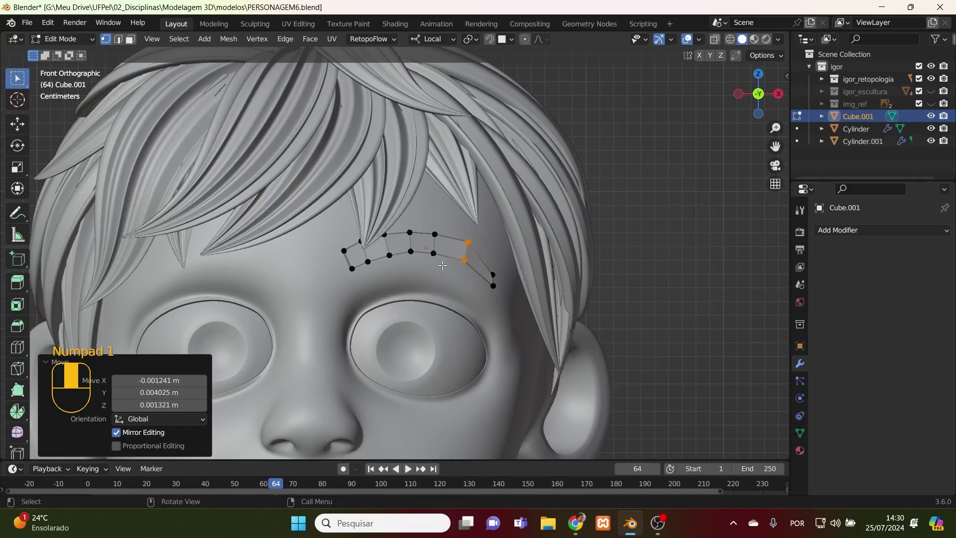
key(alt+z)
drag(445, 219, 421, 267)
shift+drag(481, 228, 446, 269)
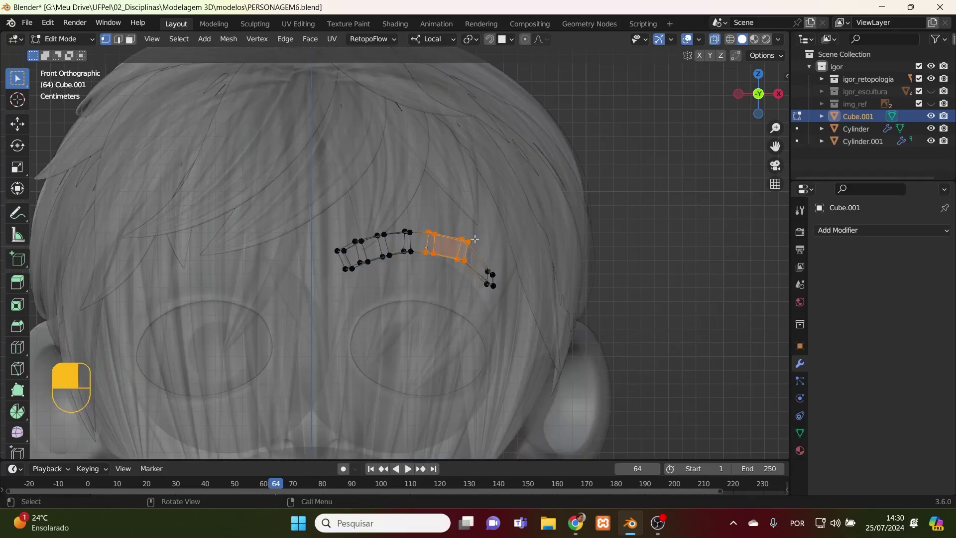
key(g)
key(z)
click(473, 243)
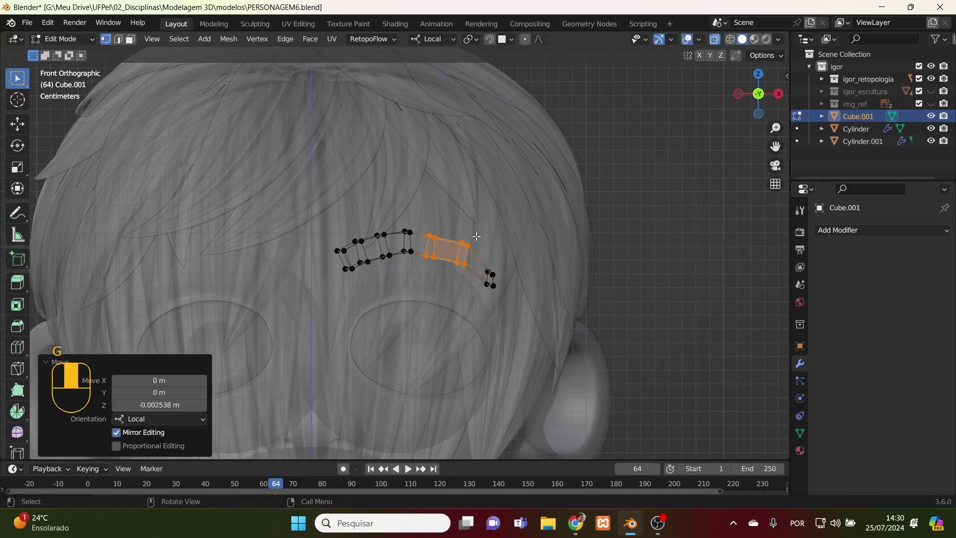
- Lower only the sixth edge loop about 0.0033 m along local Z
drag(473, 239, 454, 275)
key(g)
key(z)
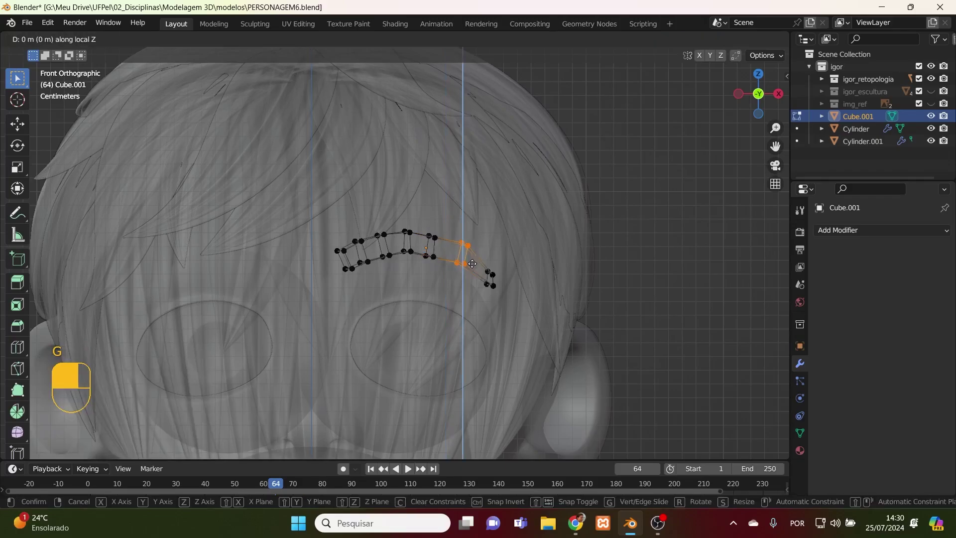
click(471, 267)
key(alt+z)
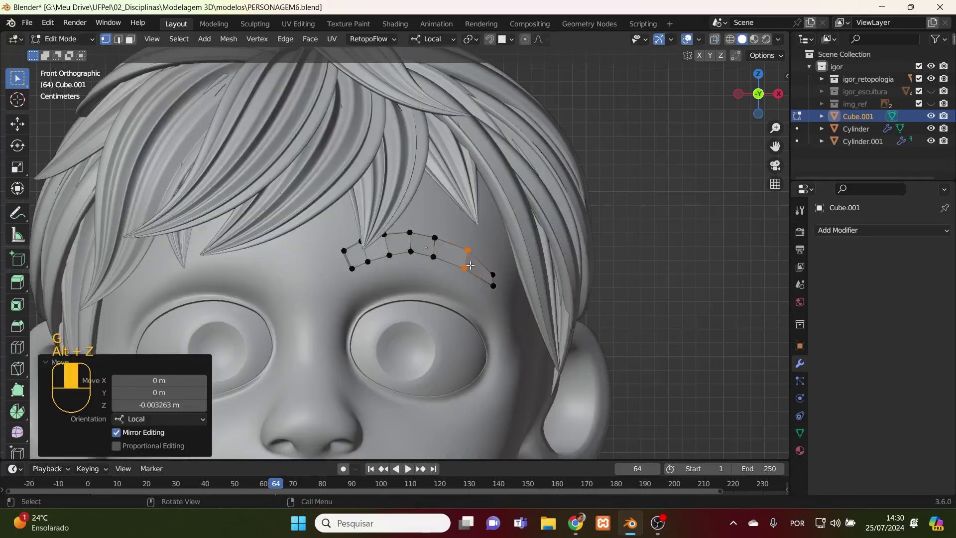
- Edge-slide the fifth loop from the inner end toward the eyebrow's outer end
key(alt+z)
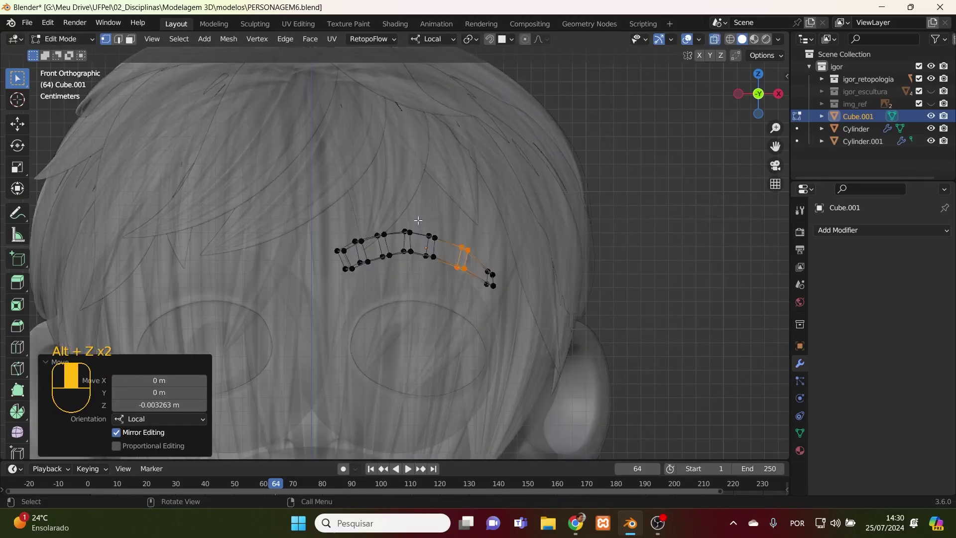
alt+click(433, 246)
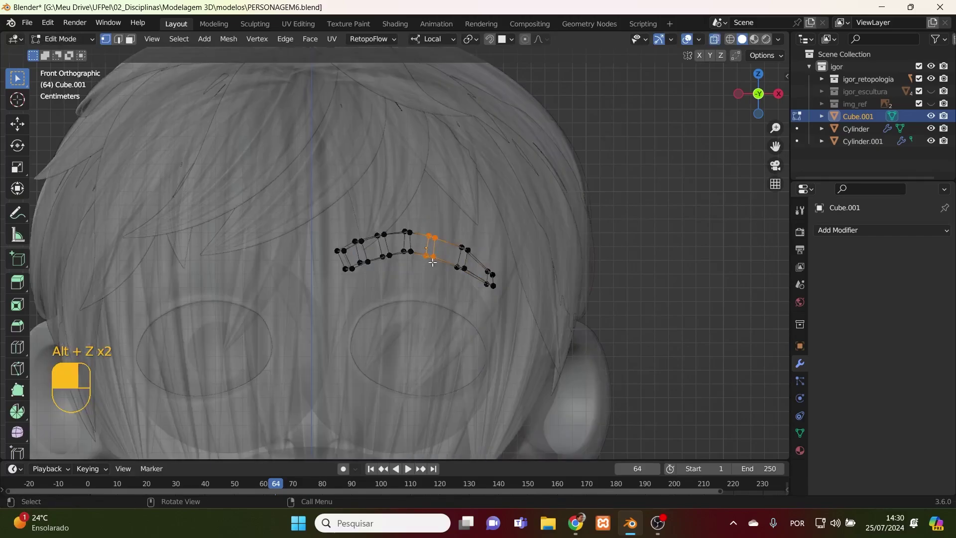
key(g)
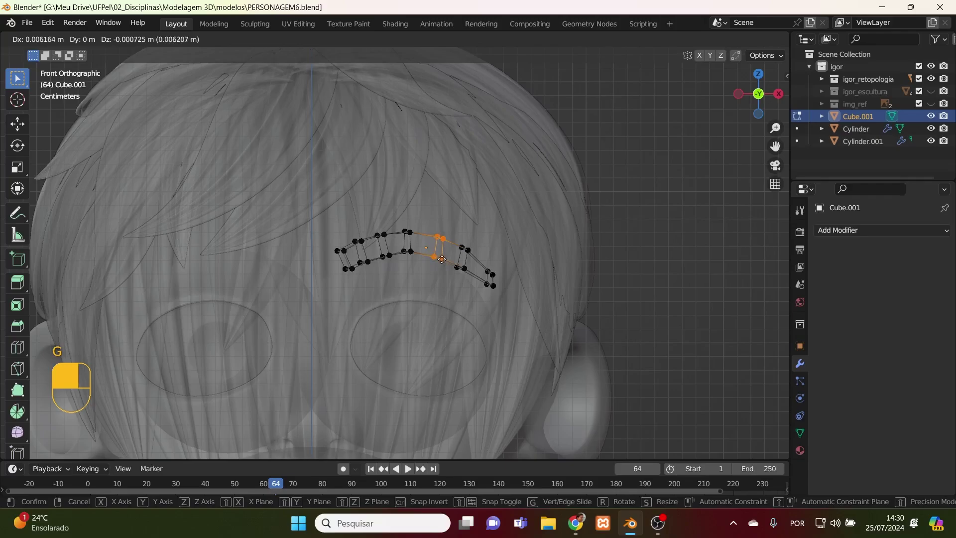
right_click(442, 259)
key(g)
key(g)
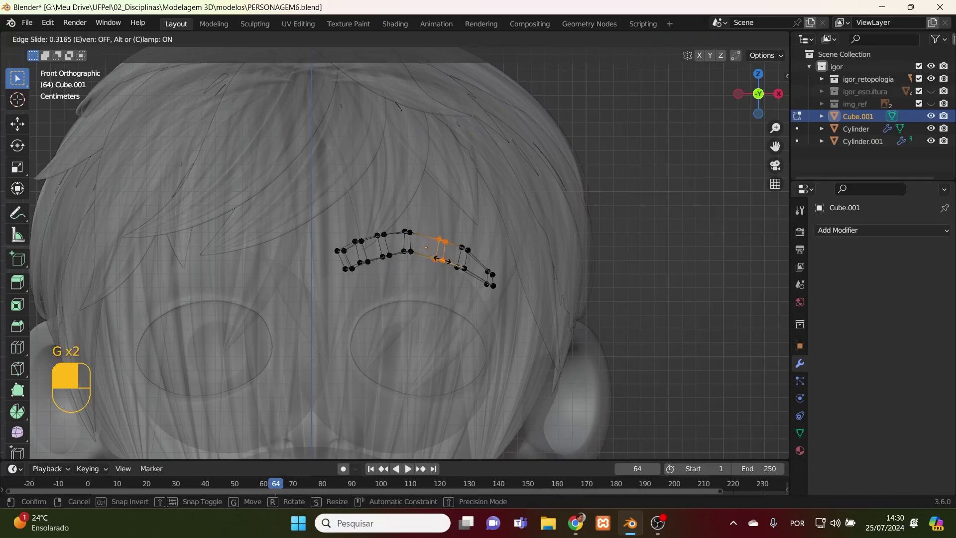
click(438, 258)
- Edge-slide the middle loop toward the outer end by a factor of about 0.182
drag(423, 225, 402, 267)
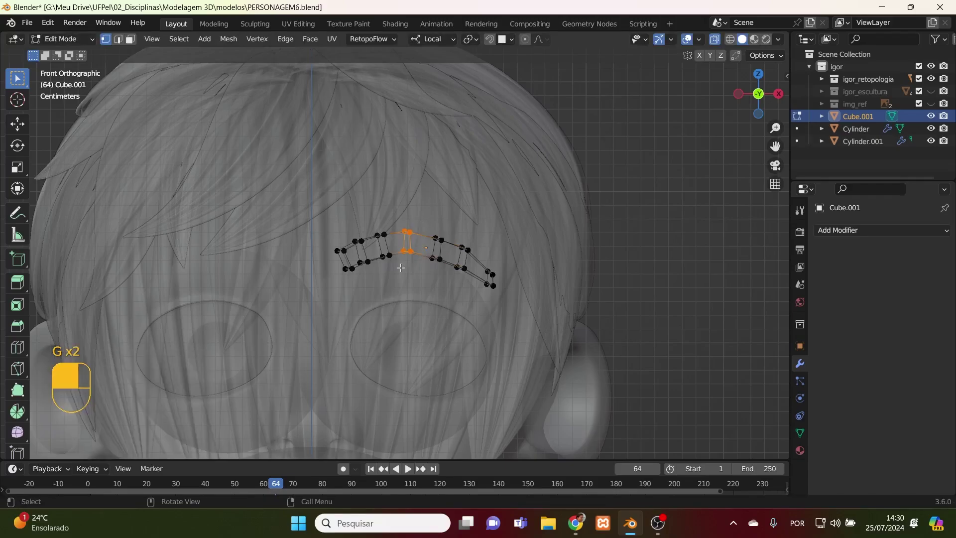
key(g)
key(g)
click(404, 270)
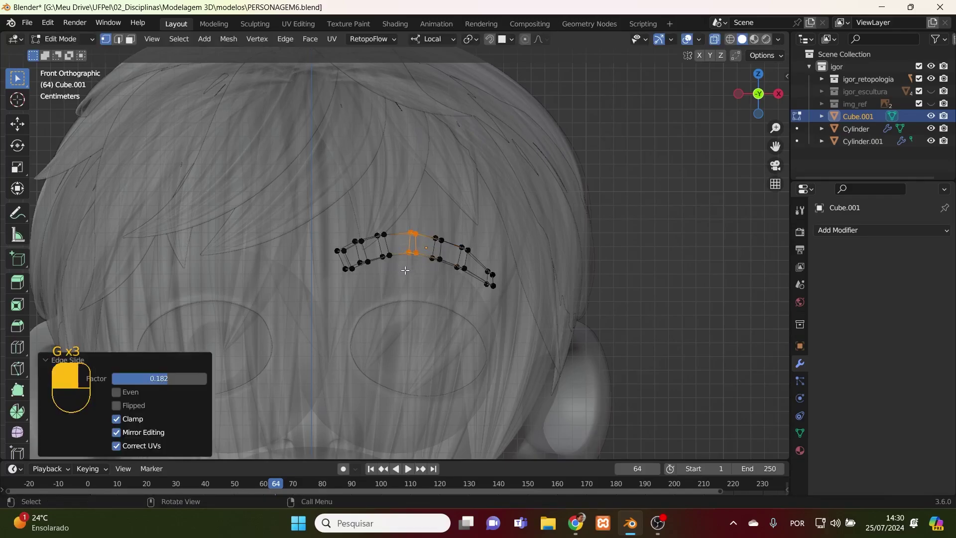
key(alt+z)
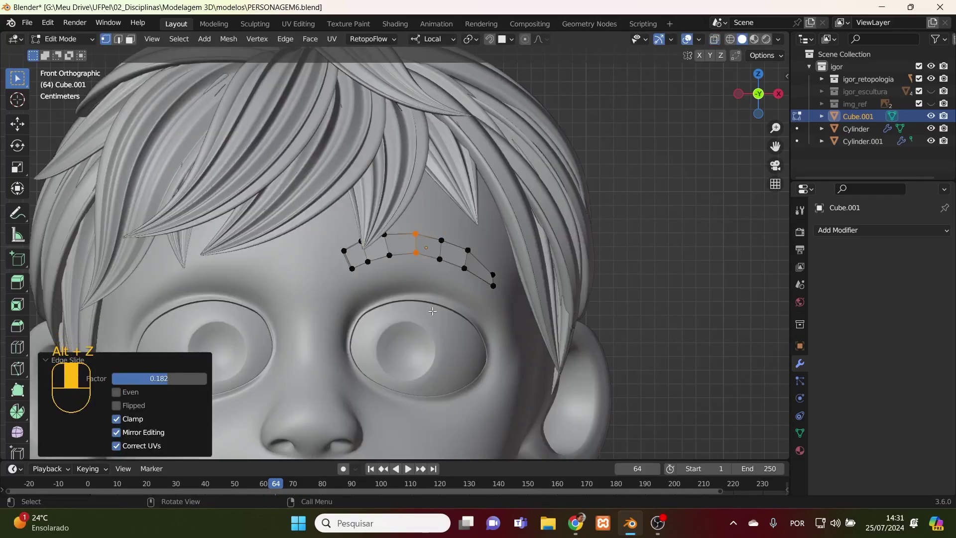
- Move the second loop's upper vertices from the inner end about 0.004 m in X and 0.0022 m in Z
alt+click(345, 254)
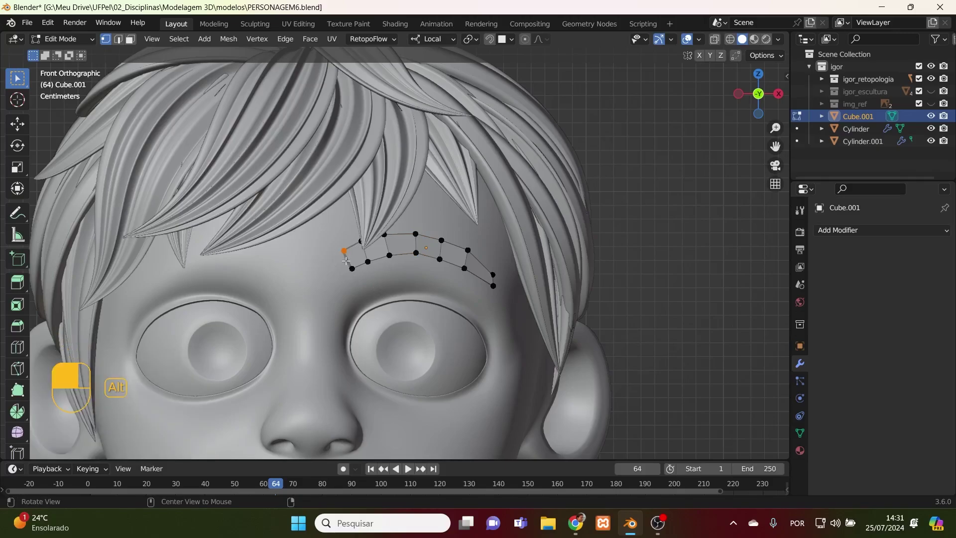
key(alt+z)
alt+click(359, 248)
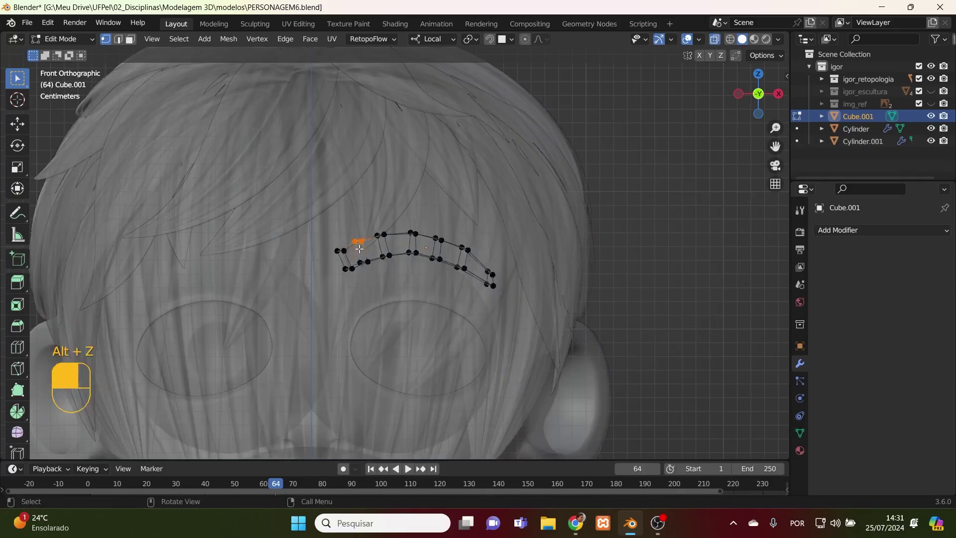
key(g)
click(365, 246)
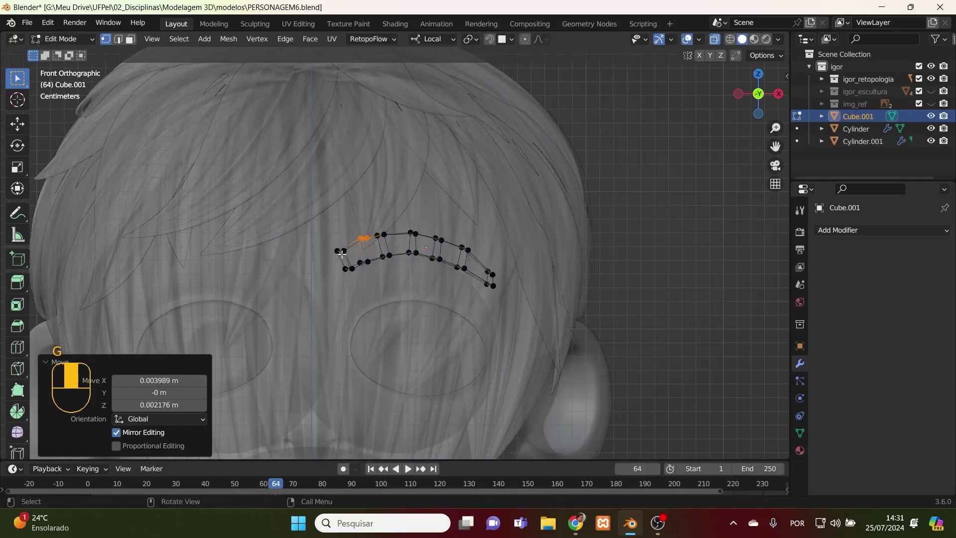
- Move the upper vertices at the eyebrow's inner end about 0.0047 m in X and 0.004 m in Z
key(g)
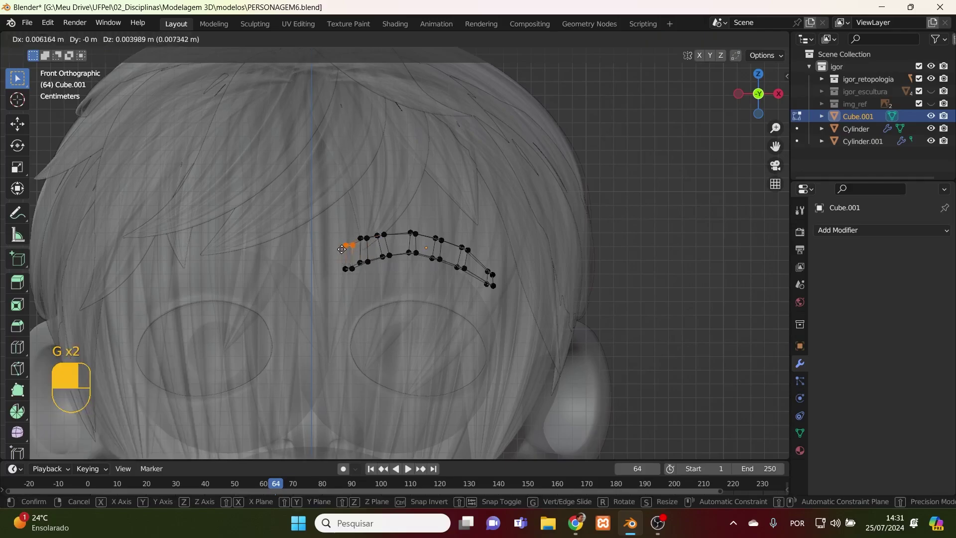
click(339, 249)
key(alt+z)
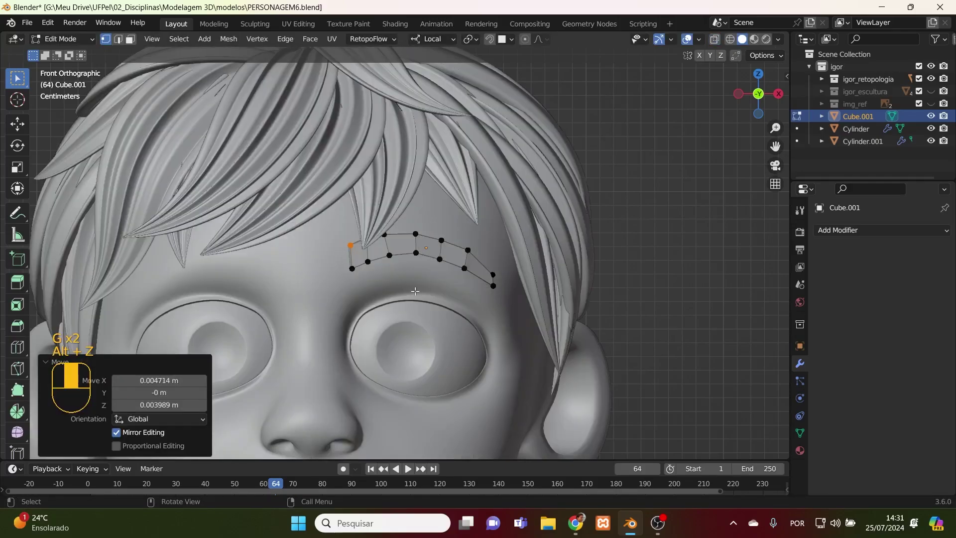
middle_drag(415, 291, 404, 310)
key(KP_1)
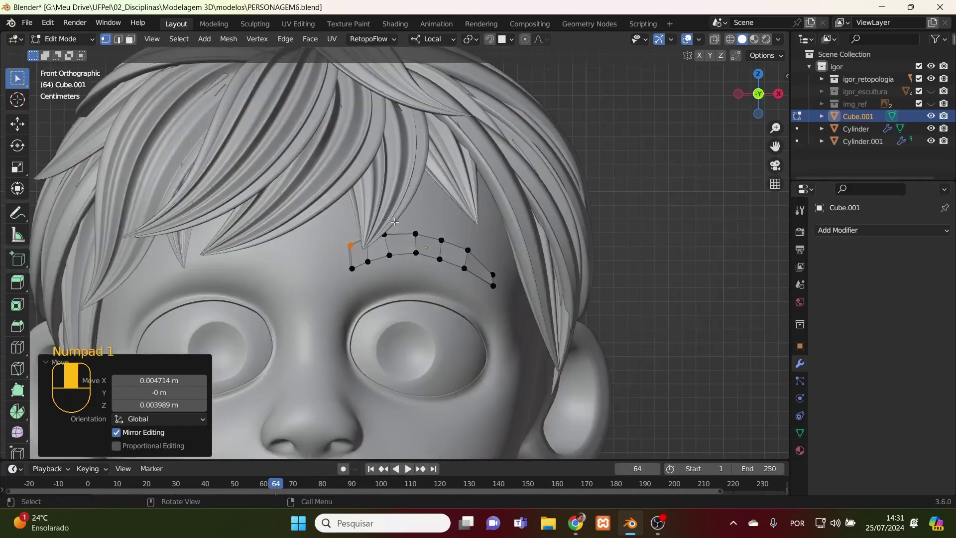
- Edge-slide the third loop's upper vertices toward the eyebrow's outer end by about 0.252, then nudge them -0.0011 m in X and 0.0007 m in Z
key(alt+z)
drag(398, 224, 378, 246)
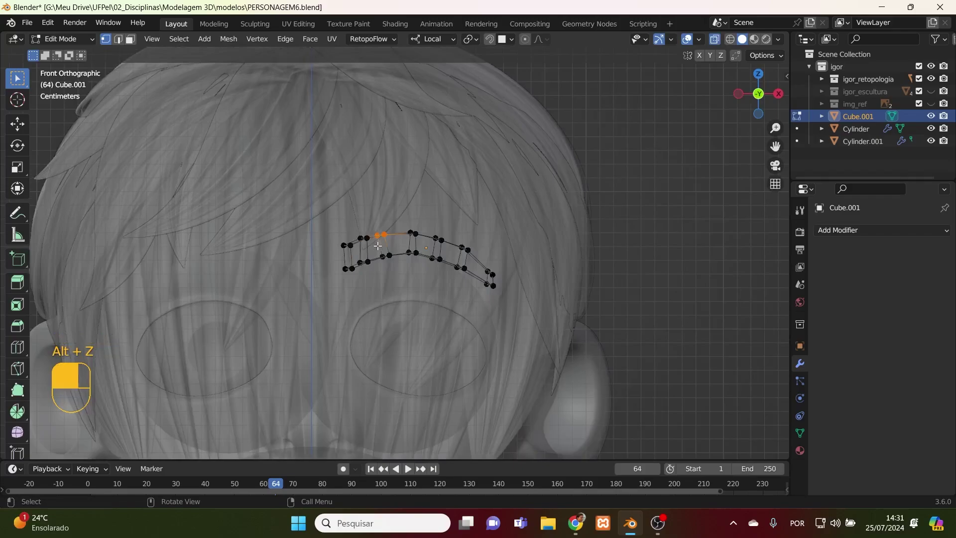
key(g)
key(g)
click(383, 244)
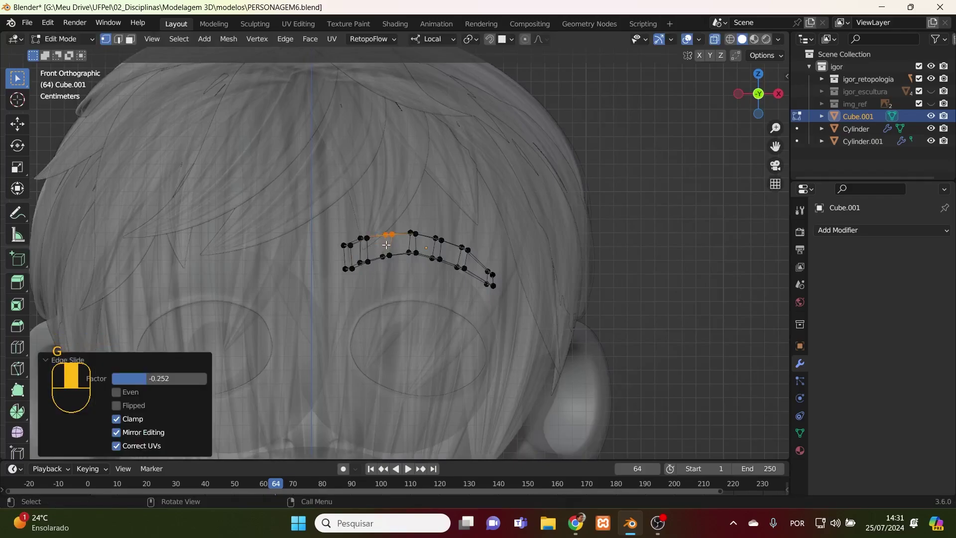
key(g)
click(385, 244)
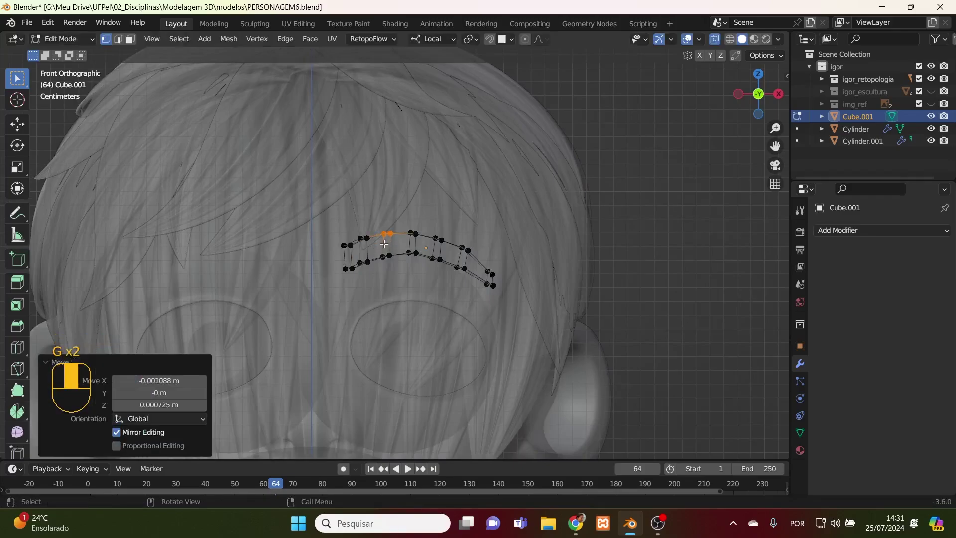
key(alt+z)
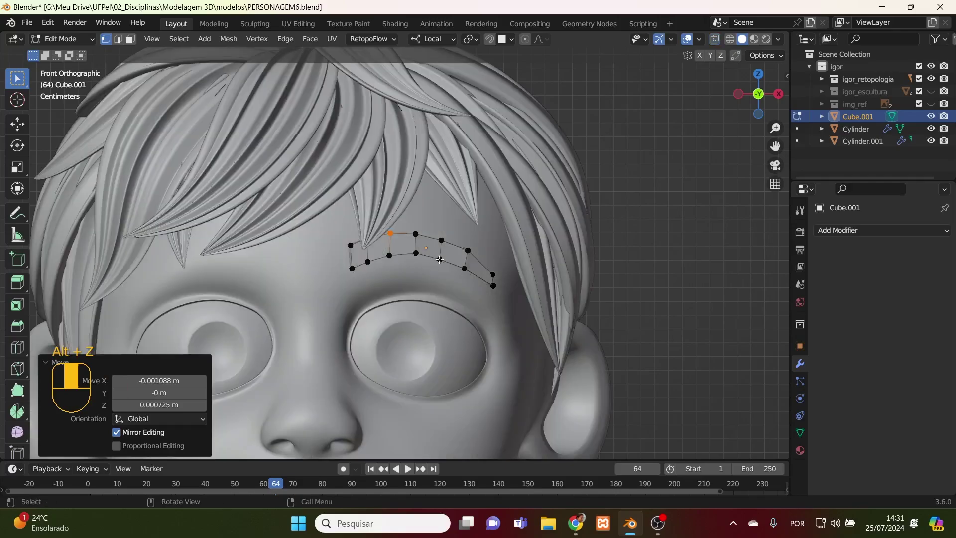
- Add one lengthwise loop cut centred along the whole eyebrow
key(ctrl)
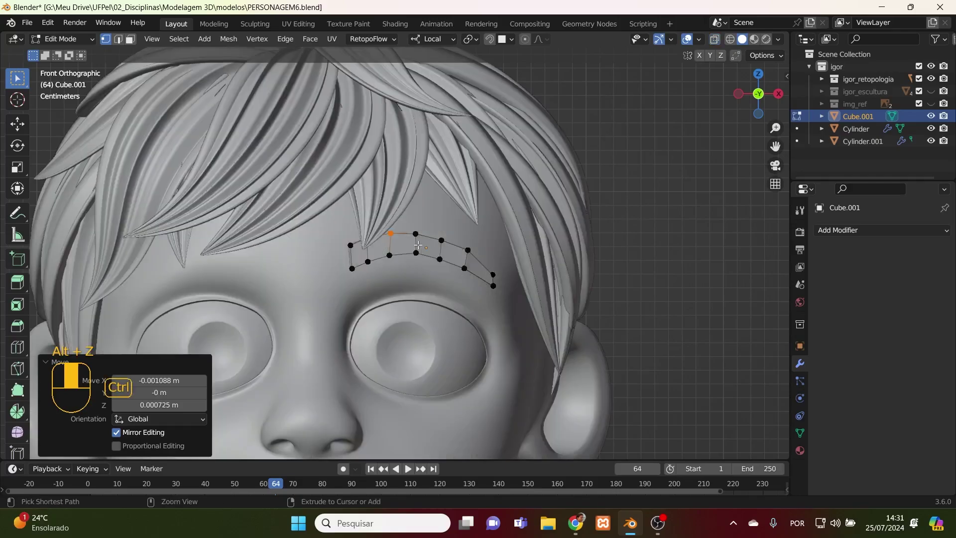
key(ctrl+r)
click(418, 245)
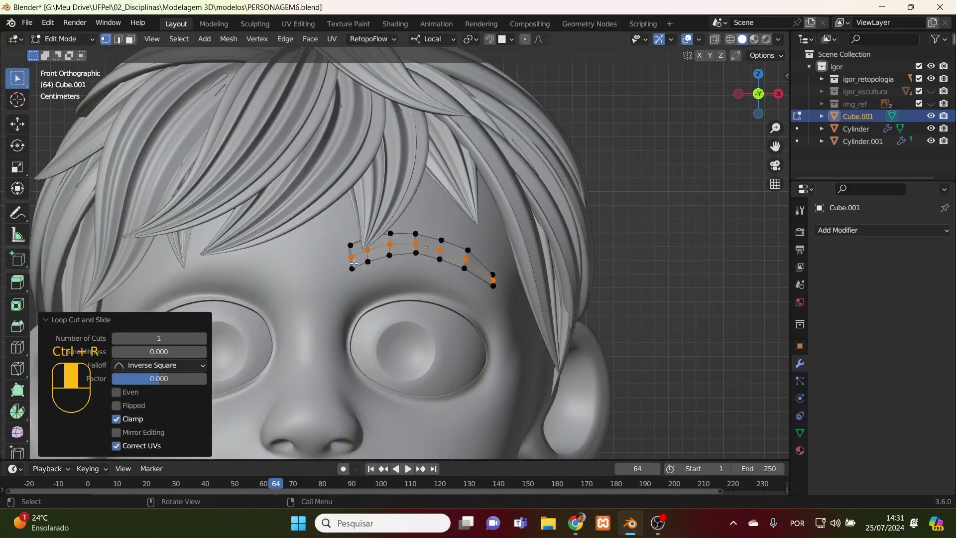
- Move the middle vertices at the eyebrow's inner end about -0.0036 m in X and -0.0004 m in Z to round the end
click(337, 264)
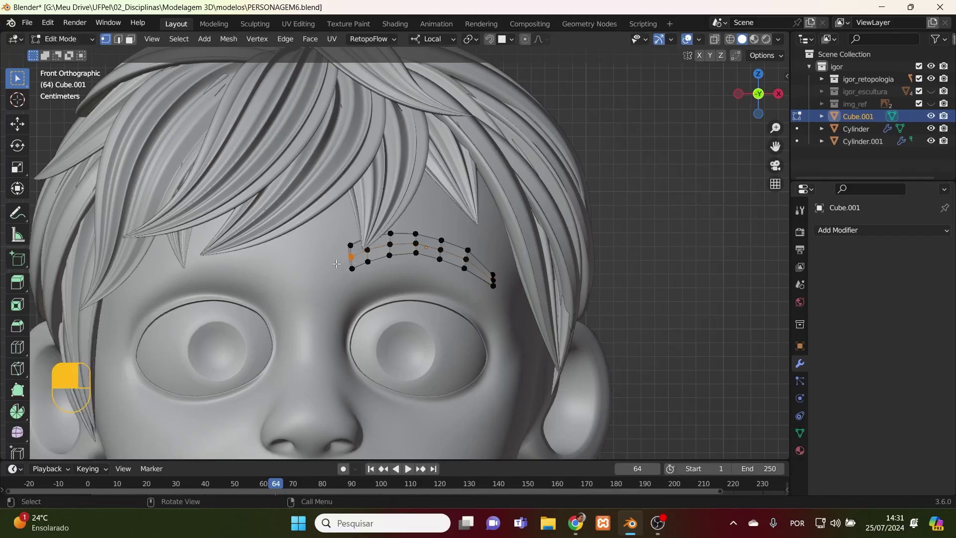
key(alt+z)
key(alt+z)
key(g)
click(347, 257)
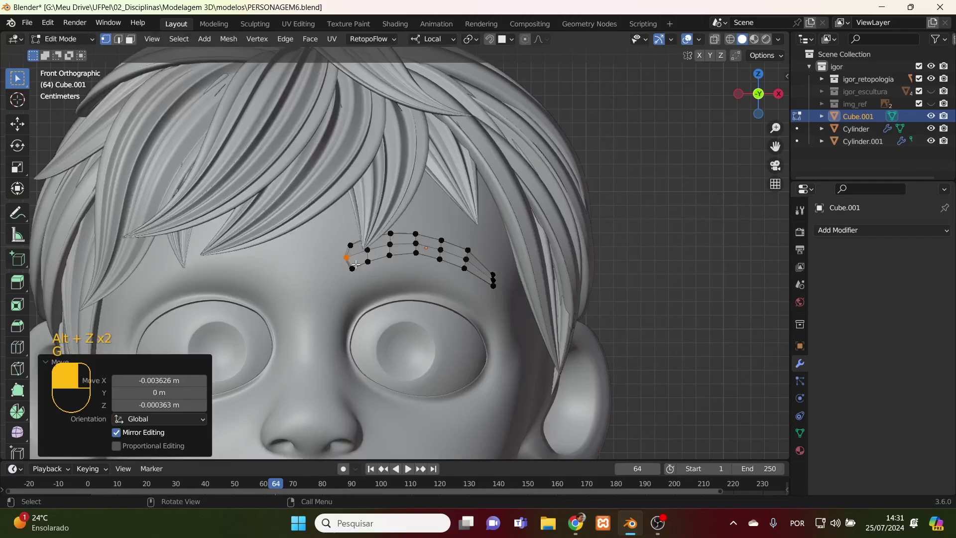
- Pull the outer end's upper and lower vertices back about -0.004 m in X and Y and 0.0048 m in Z, then scale them to 0.767 in Z
middle_drag(516, 263, 588, 268)
scroll(608, 270, up, 4)
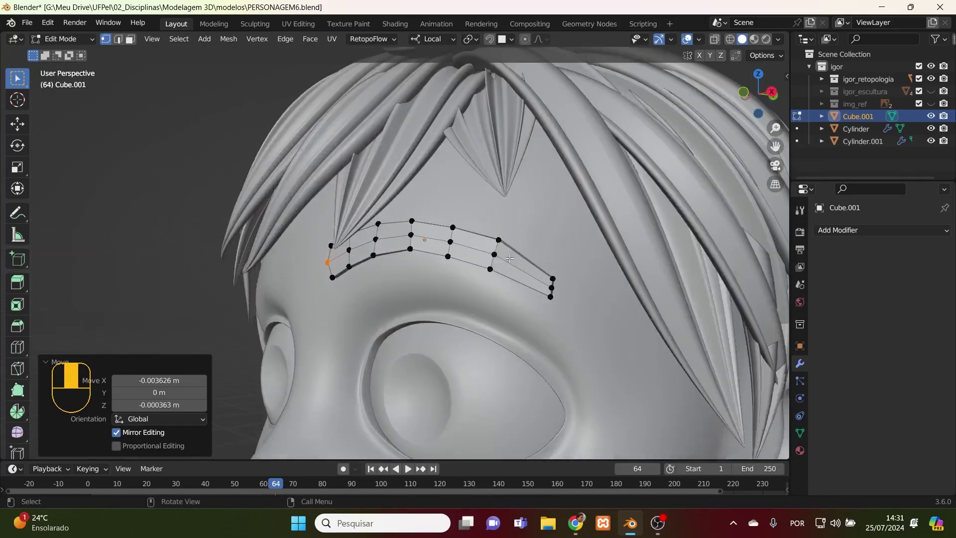
key(alt+z)
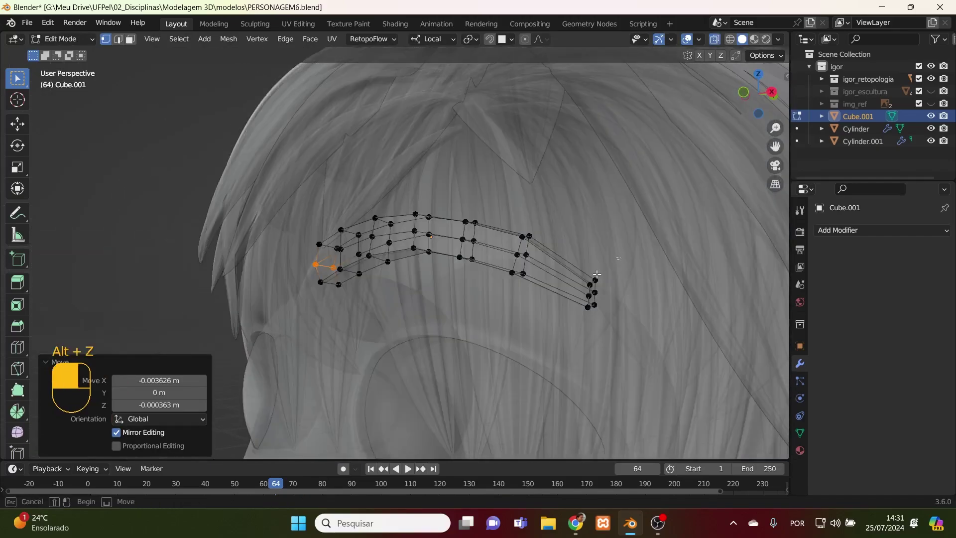
drag(620, 257, 604, 329)
key(KP_1)
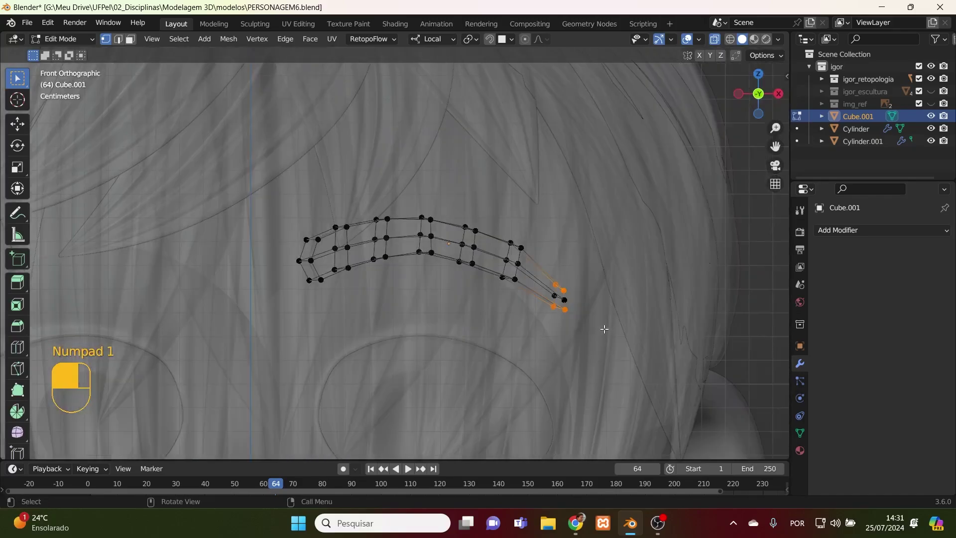
middle_drag(593, 339, 572, 343)
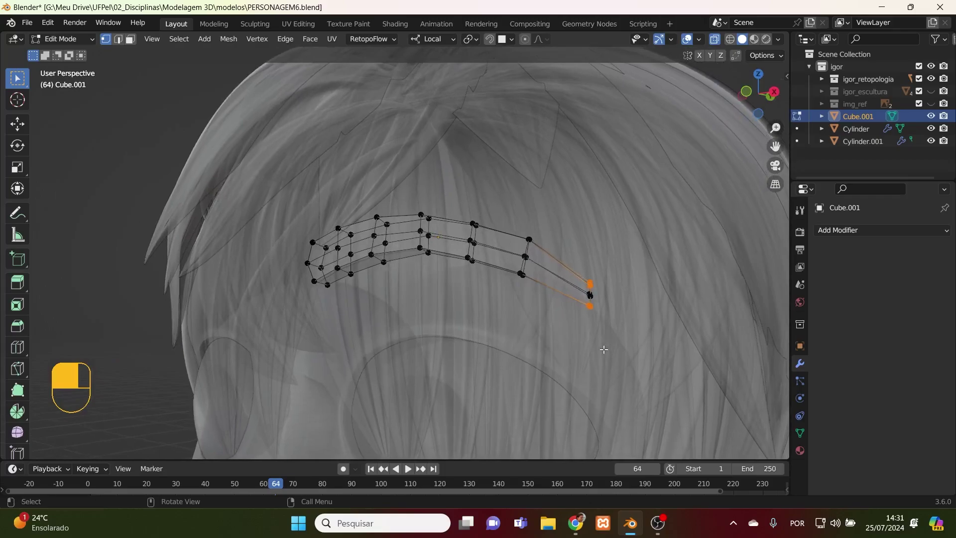
key(g)
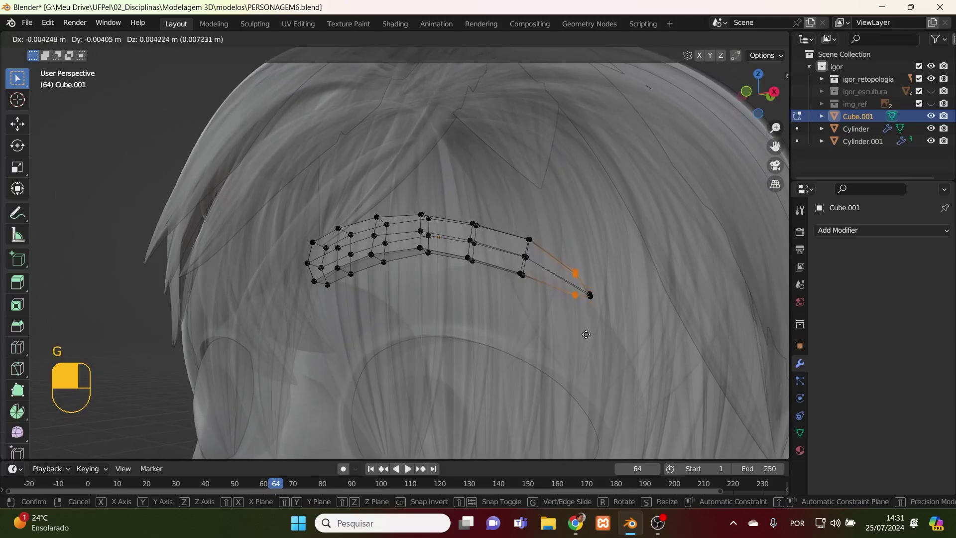
click(586, 335)
key(s)
key(z)
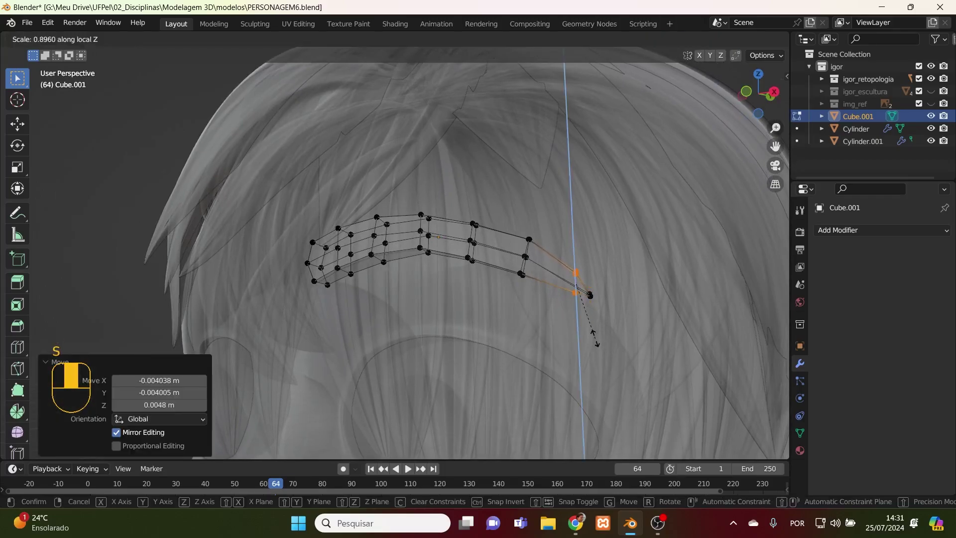
click(589, 330)
key(alt+z)
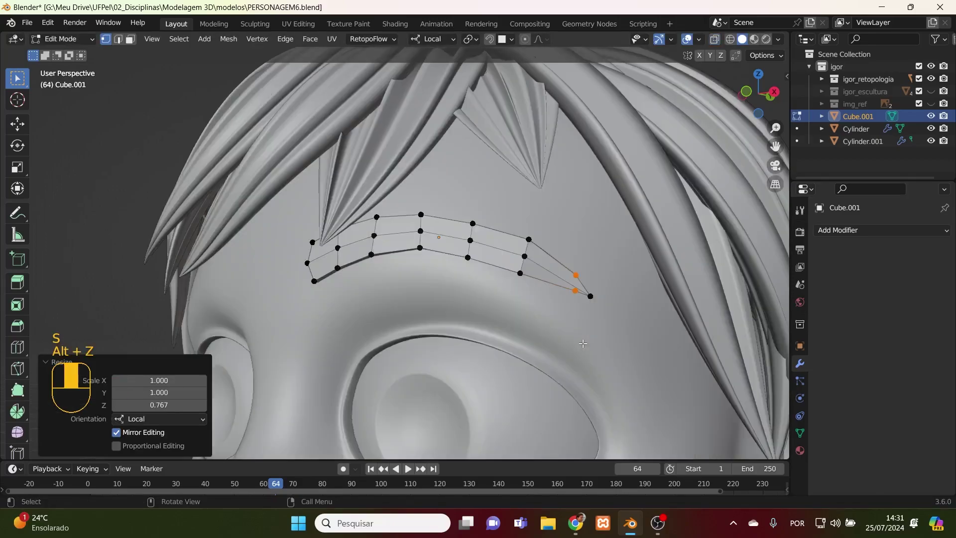
- Select the front vertices of the eyebrow's centre line up to the inner end and move them slightly forward, away from the forehead
mouse_move(584, 344)
middle_down()
mouse_move(660, 336)
mouse_move(512, 386)
mouse_move(390, 341)
mouse_move(448, 357)
mouse_move(473, 335)
middle_up()
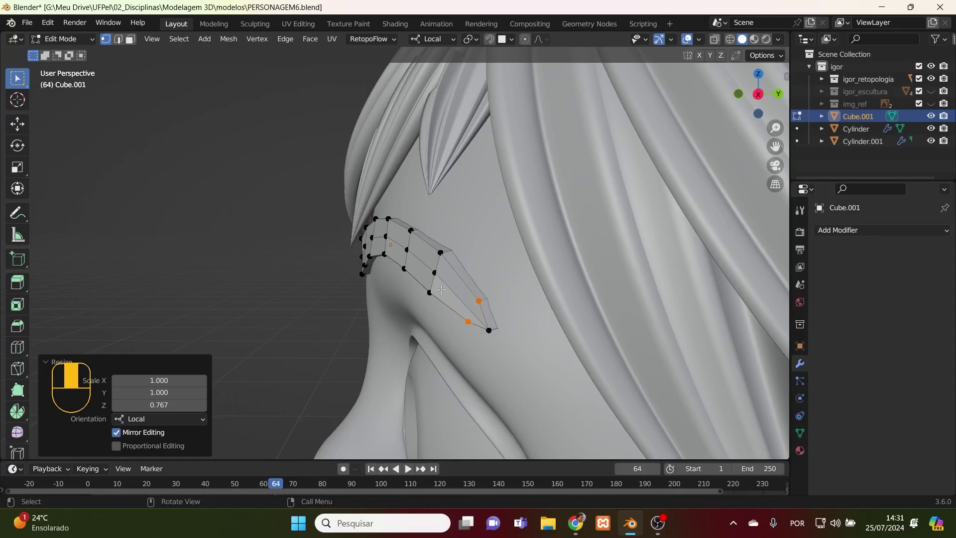
click(435, 273)
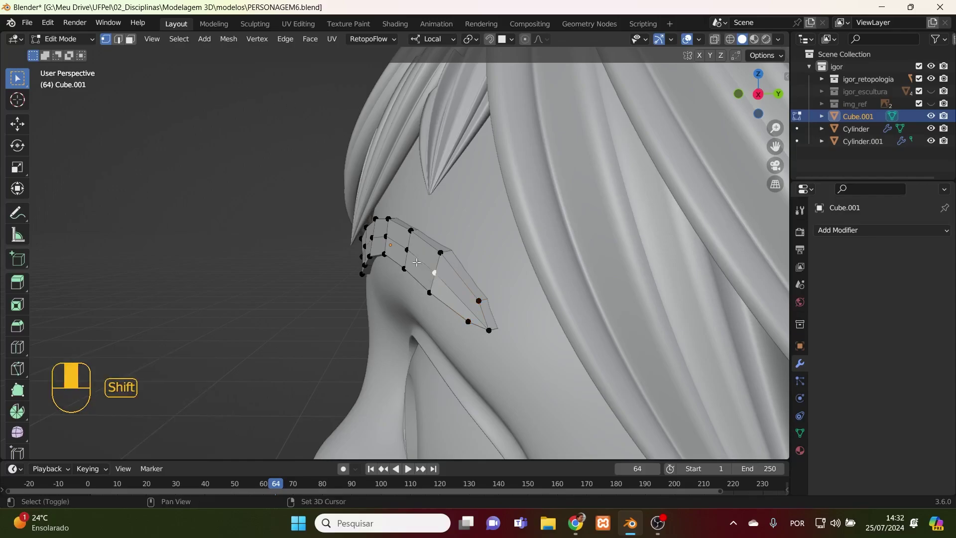
shift+click(407, 250)
shift+click(386, 237)
shift+click(372, 240)
shift+click(364, 246)
shift+click(362, 256)
key(g)
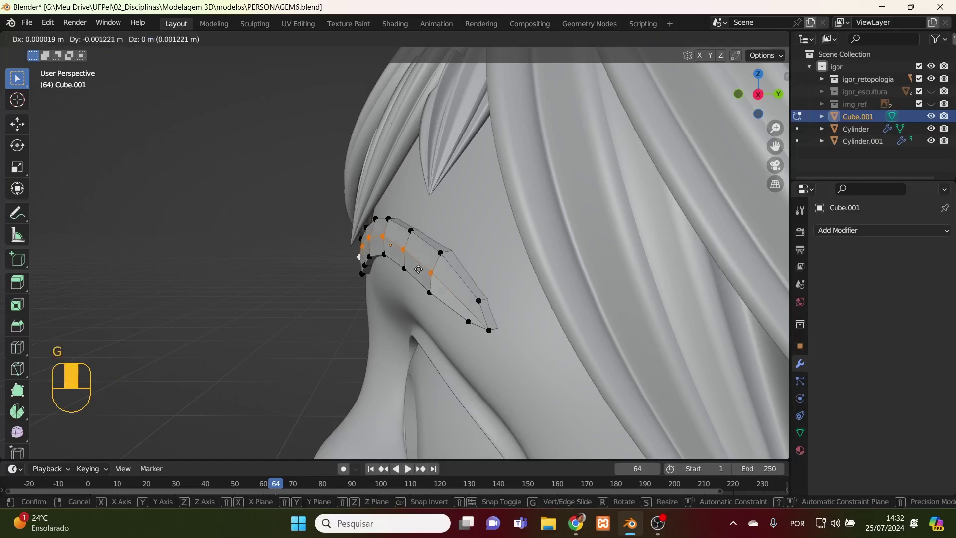
click(420, 270)
- Return to Object Mode and add a Subdivision Surface modifier to the eyebrow
middle_drag(419, 270, 448, 256)
click(90, 39)
click(88, 53)
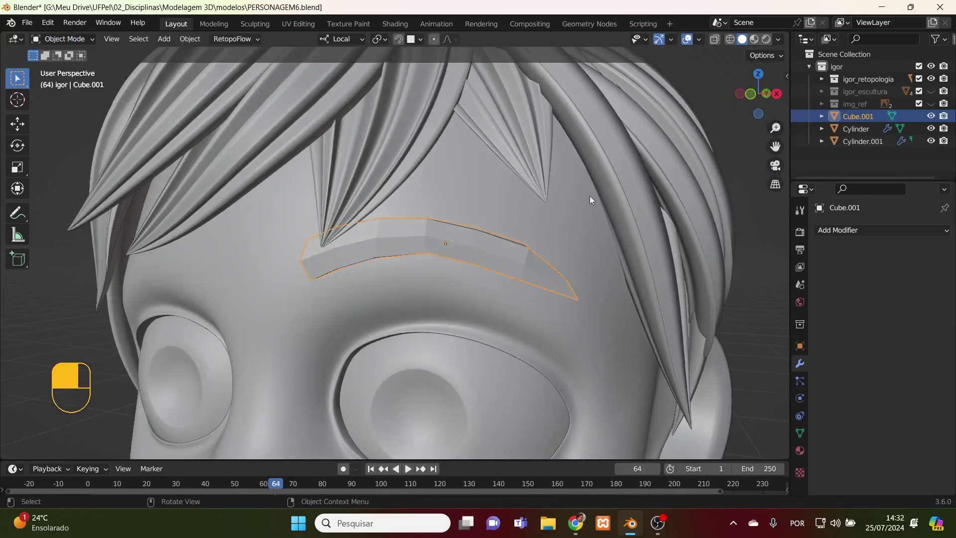
click(904, 228)
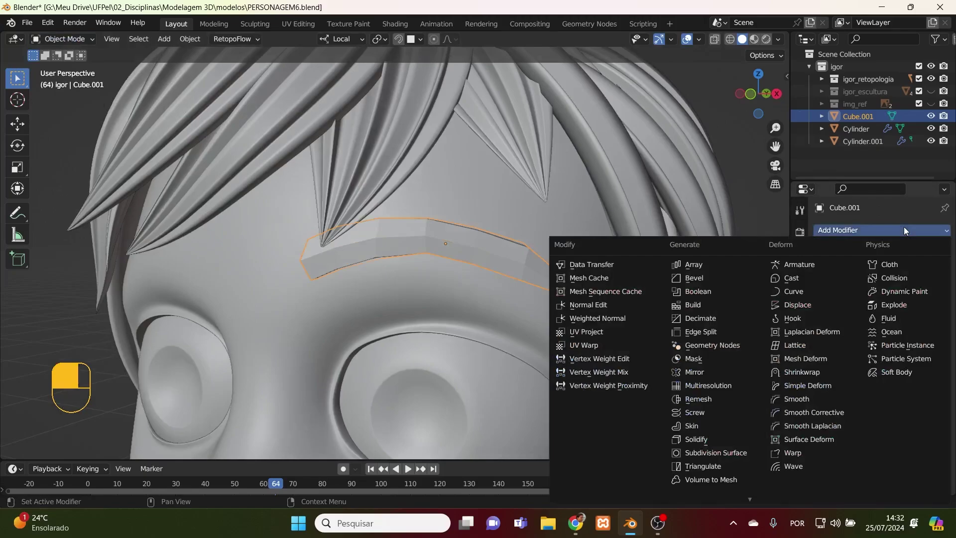
click(733, 454)
- Move the eyebrow object about 0.0057 m along its local X axis, away from the nose
scroll(569, 314, down, 2)
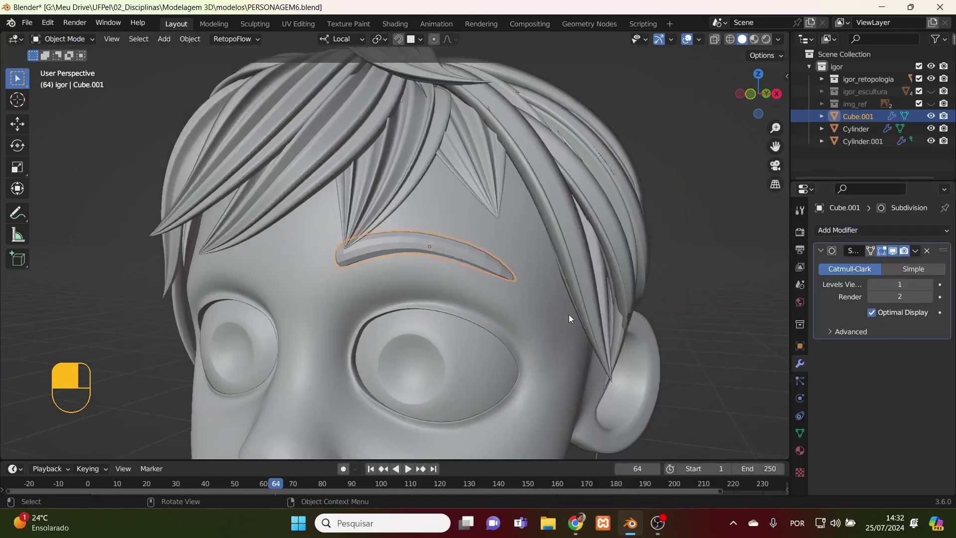
key(KP_1)
scroll(532, 330, down, 2)
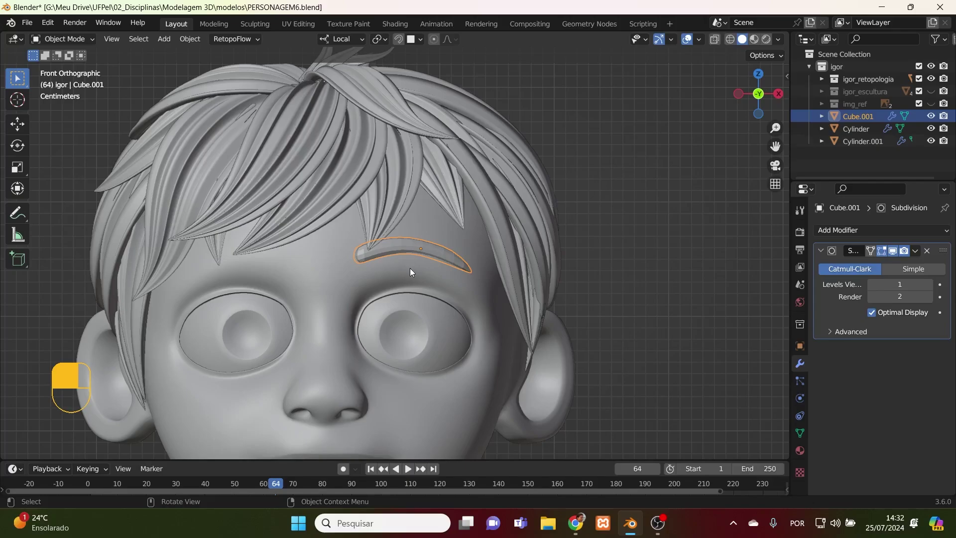
key(g)
key(x)
key(x)
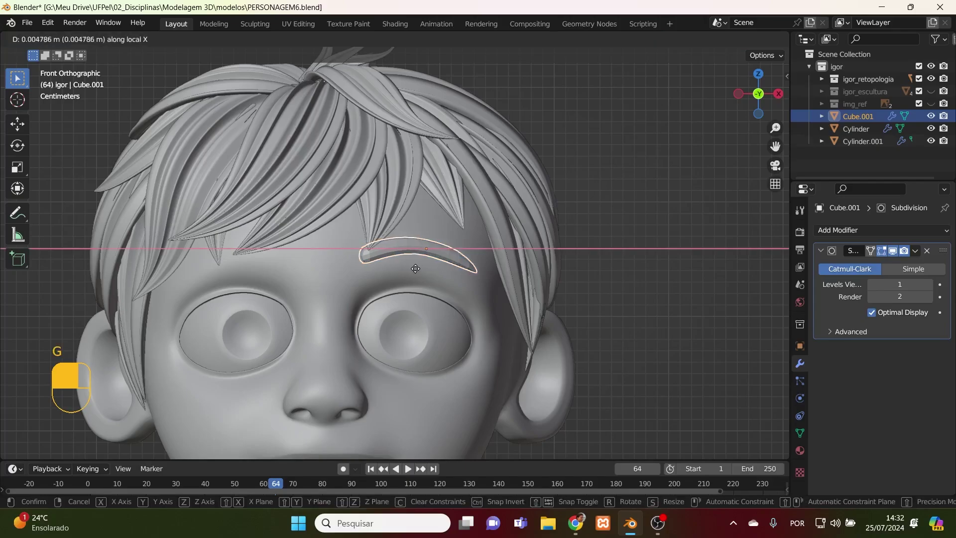
click(417, 269)
middle_drag(416, 269, 451, 312)
key(KP_1)
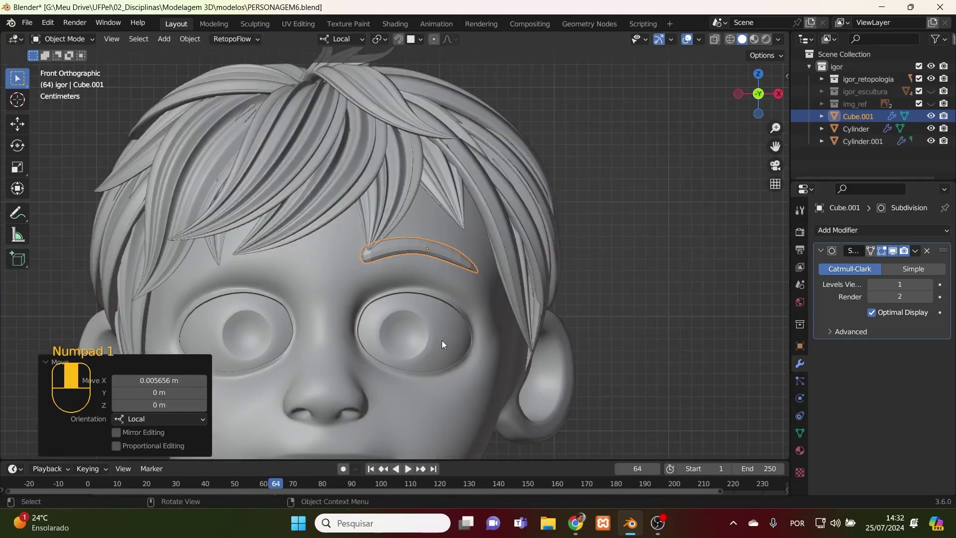
- Scale the eyebrow's whole mesh uniformly by about 1.086, then by about 1.192 along local Z
key(Tab)
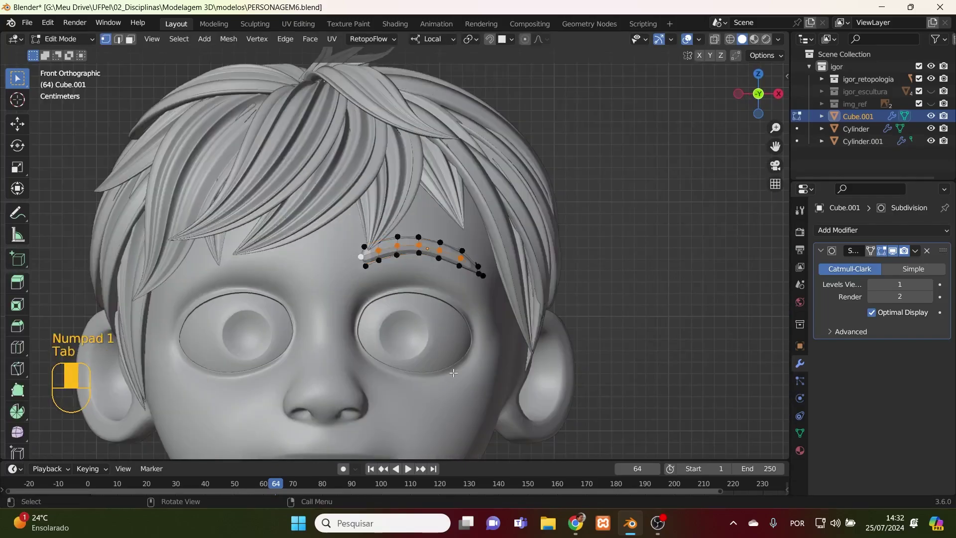
key(a)
key(s)
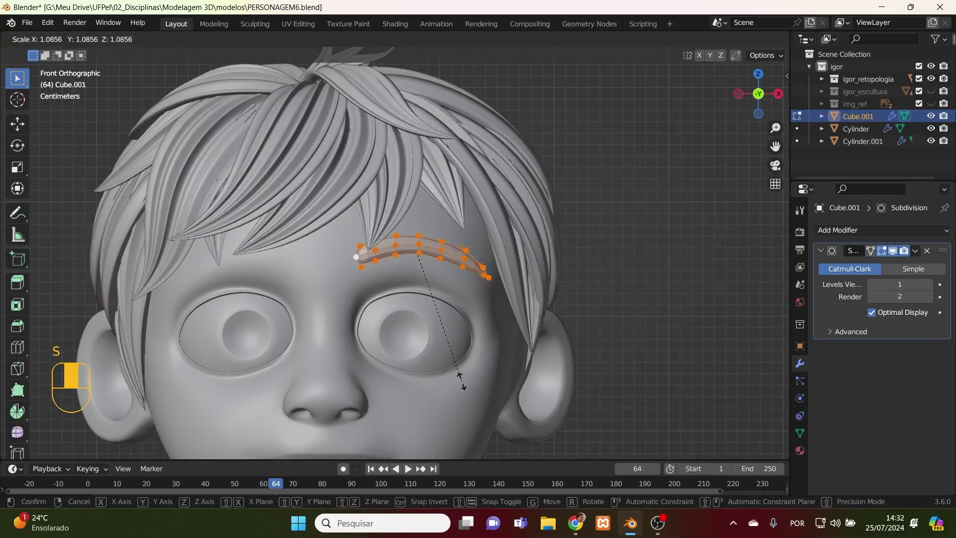
click(463, 383)
key(s)
key(z)
key(z)
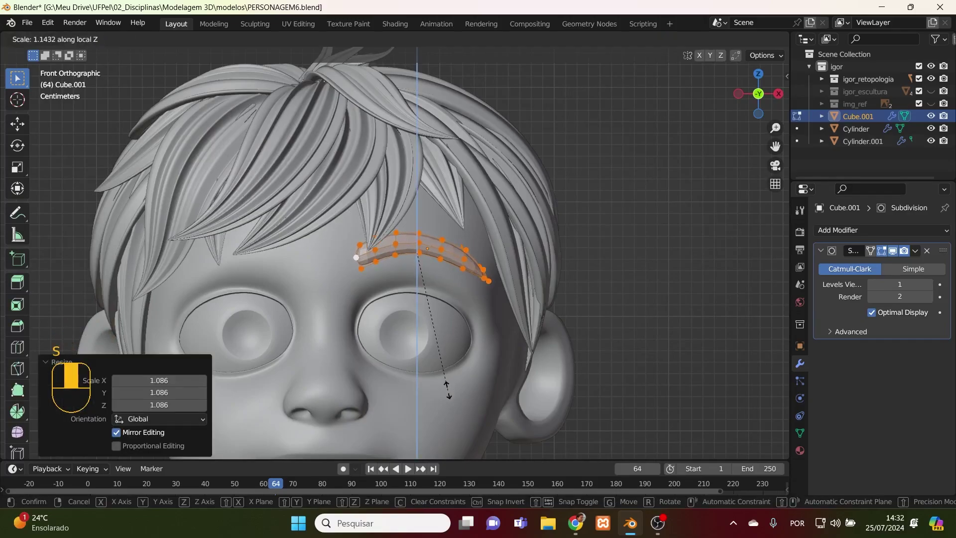
click(438, 351)
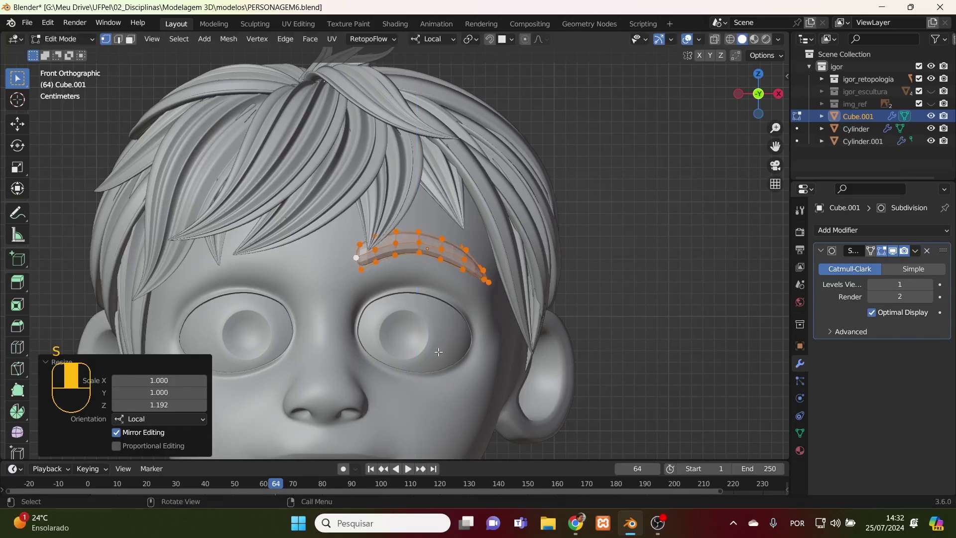
- Lower the whole eyebrow mesh about 0.0039 m along Z
key(g)
key(z)
click(433, 347)
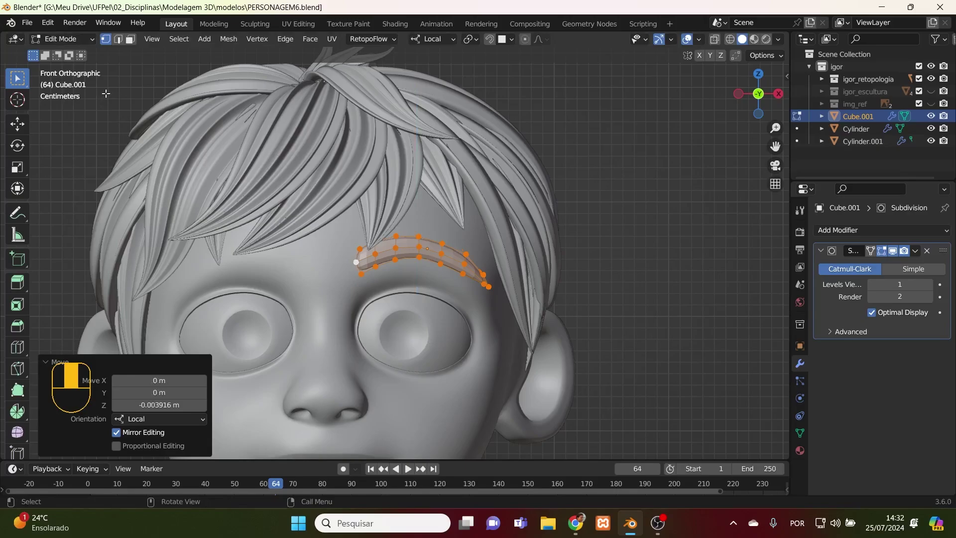
- Return to Object Mode and shade the eyebrow smooth
click(69, 40)
click(70, 54)
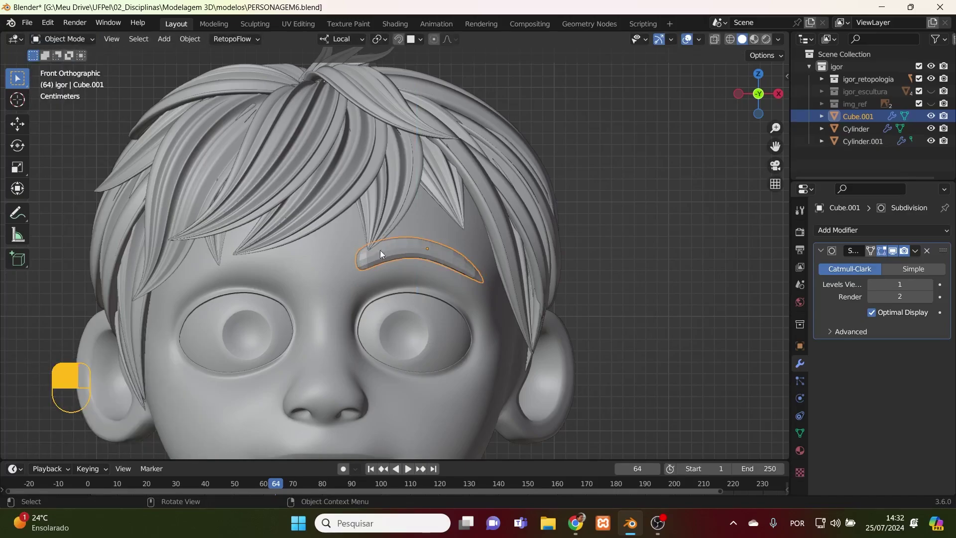
right_click(406, 255)
click(404, 256)
scroll(531, 341, down, 3)
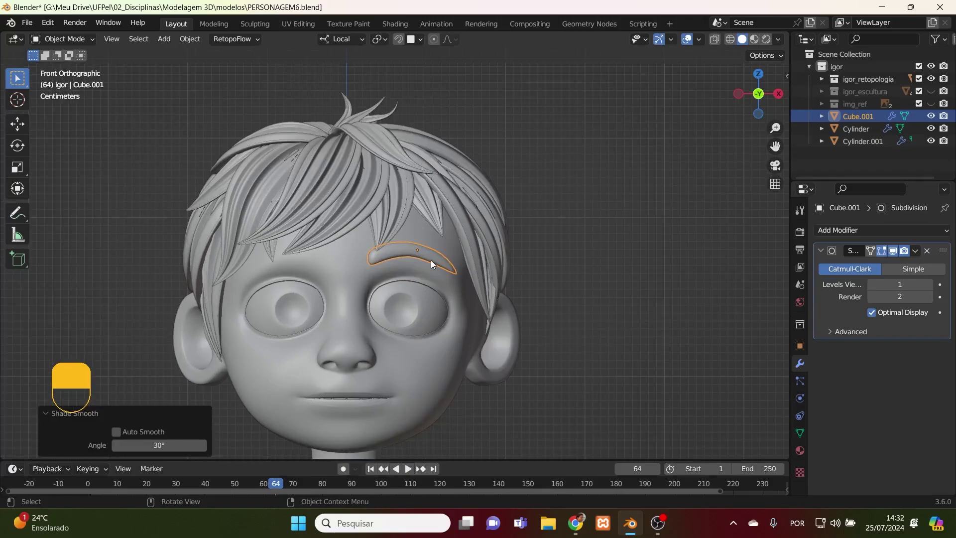
- Apply the eyebrow's location, rotation and scale transforms
key(ctrl)
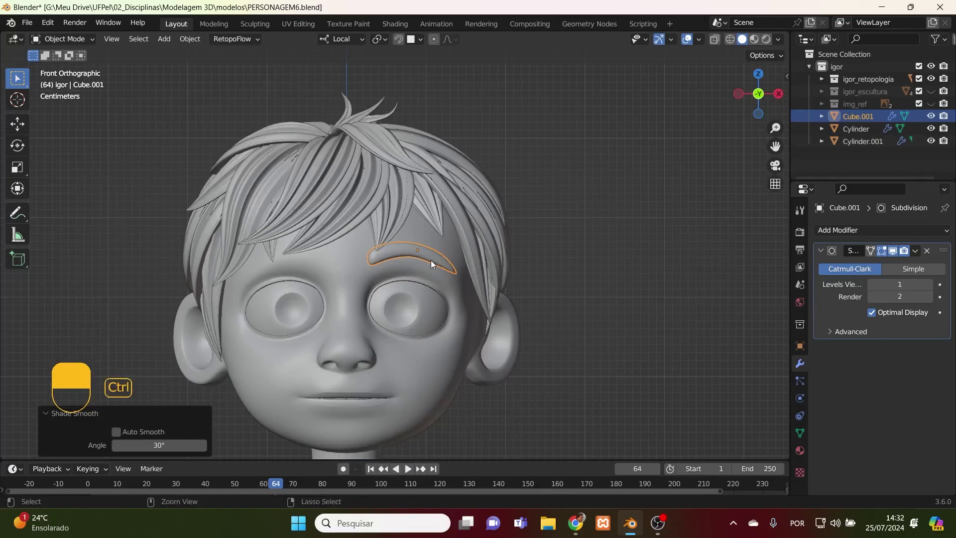
key(ctrl+a)
click(431, 260)
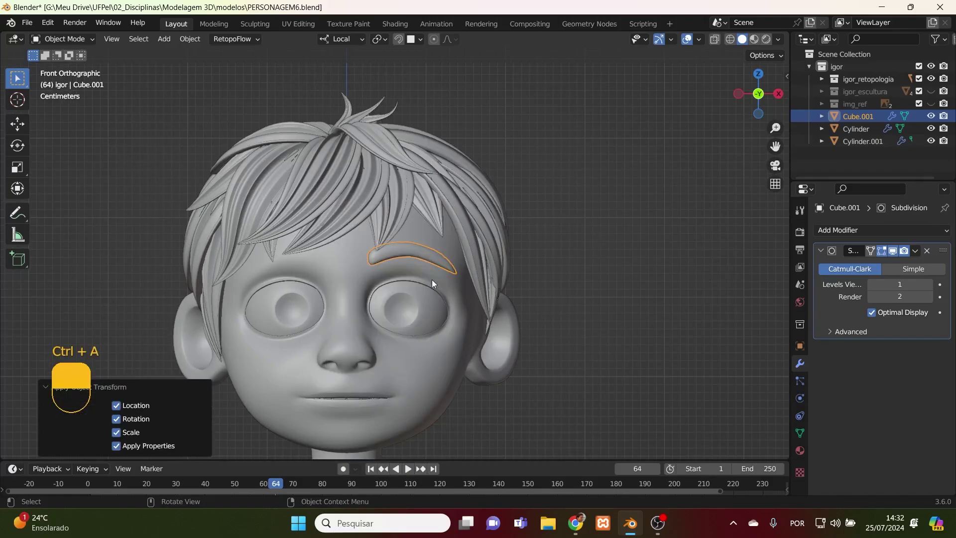
- Add a Mirror modifier on the X axis to create the opposite eyebrow, then deselect the object
click(868, 230)
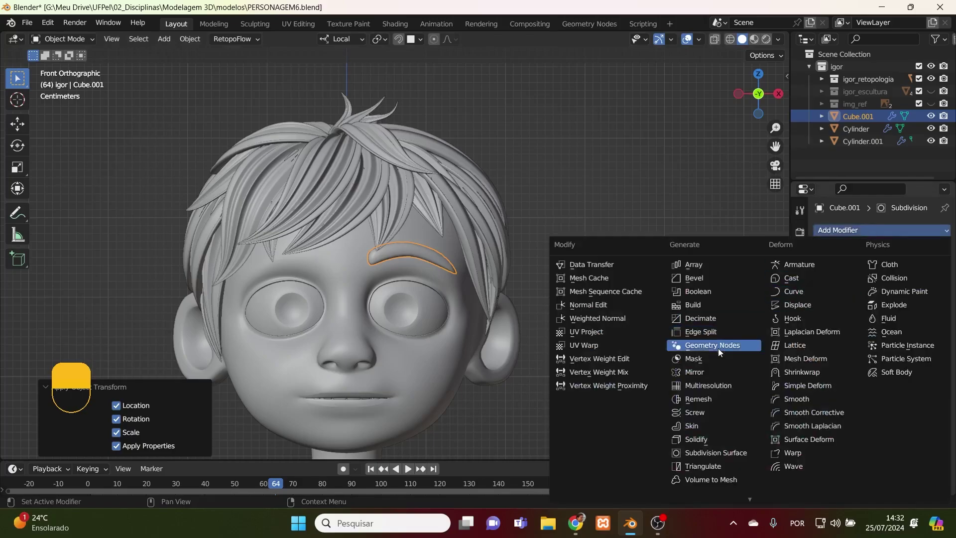
click(727, 374)
click(692, 351)
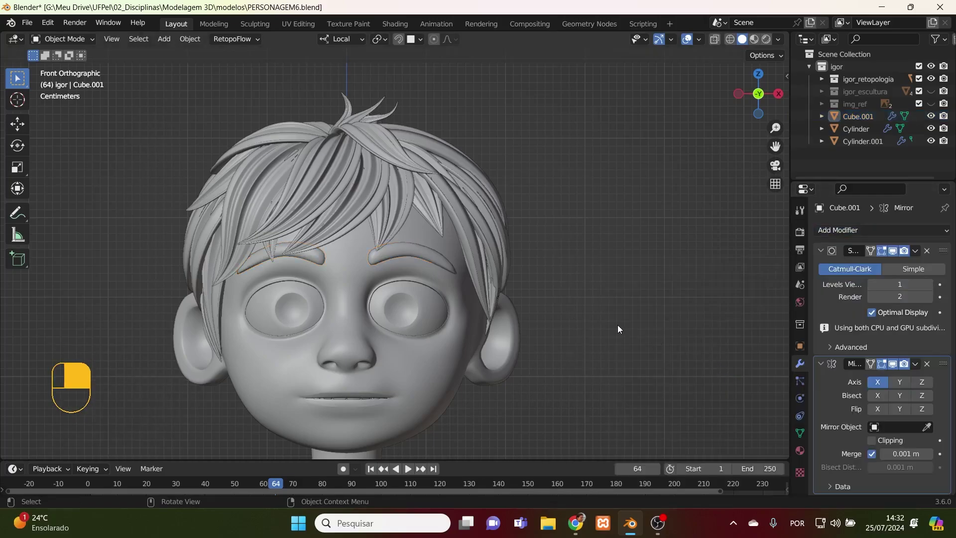
- Check the mirrored eyebrows from the front and save the file
mouse_move(617, 325)
middle_down()
mouse_move(596, 235)
mouse_move(642, 254)
mouse_move(619, 239)
mouse_move(614, 231)
mouse_move(627, 226)
mouse_move(630, 296)
mouse_move(614, 327)
middle_up()
key(KP_1)
key(ctrl+s)
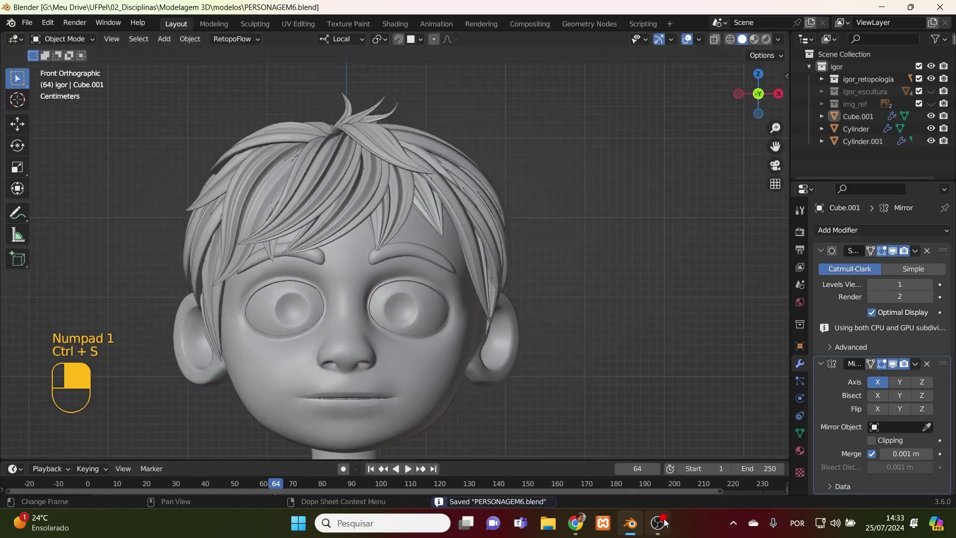